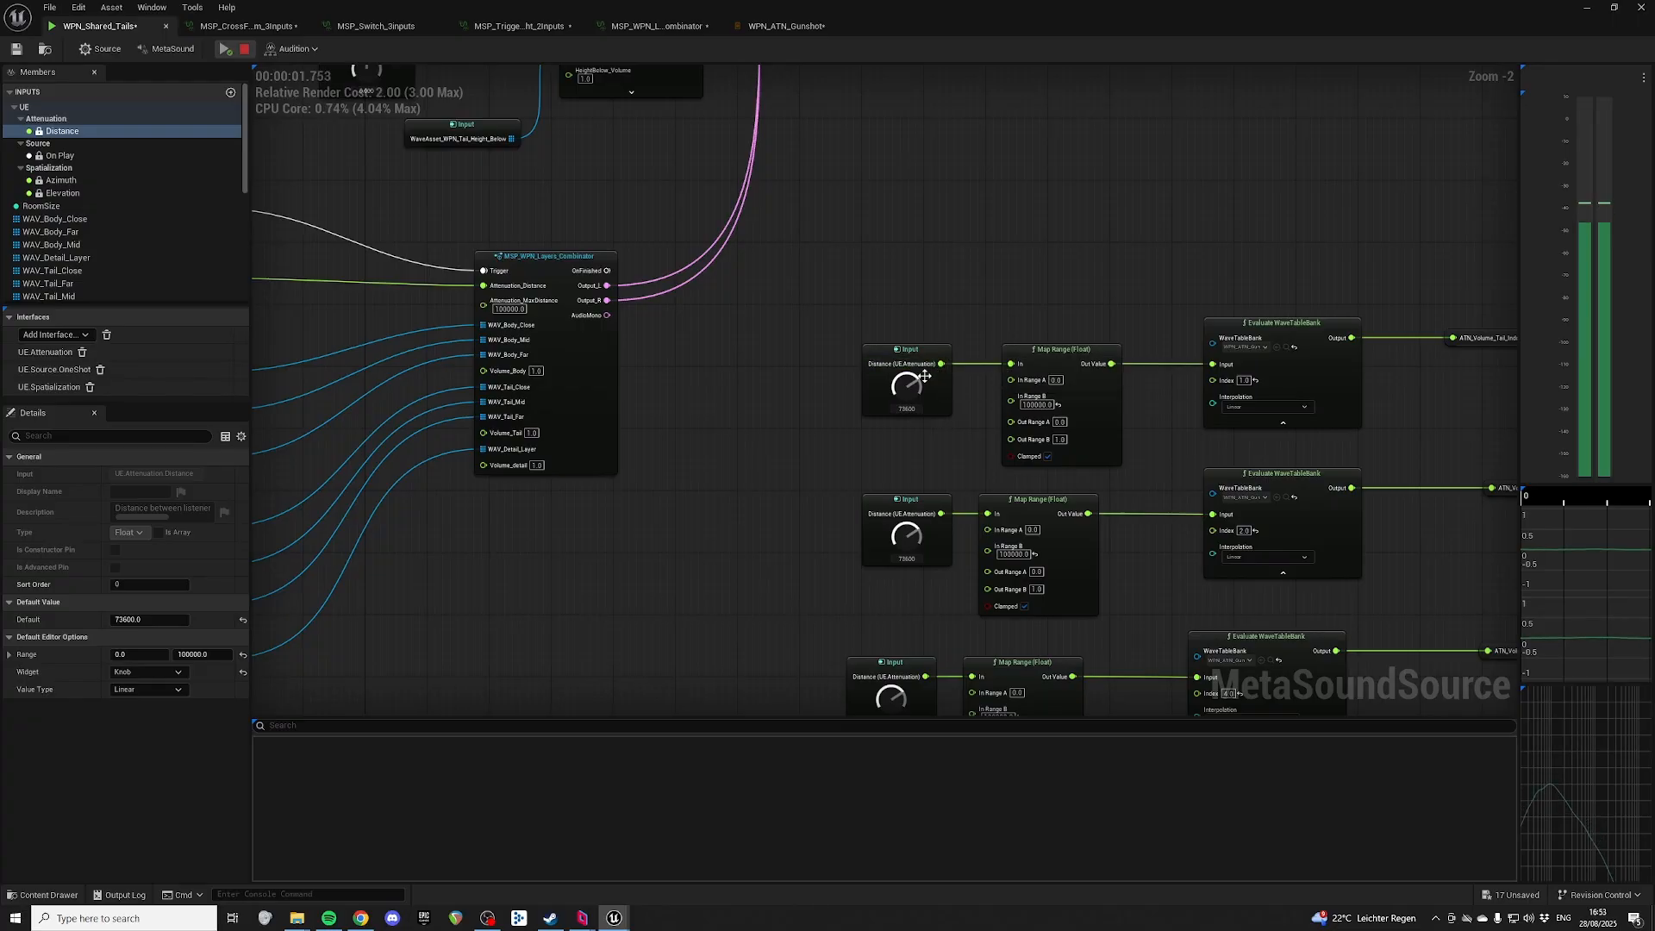
Step: Preview the weapon sound at decreasing distances, lowering the Distance attenuation input to about 11200 and finally to 0
{"action": "left_click_drag", "start_coordinate": [906, 385], "coordinate": [919, 477]}
{"action": "key", "text": "space"}
{"action": "left_click_drag", "start_coordinate": [904, 386], "coordinate": [905, 403]}
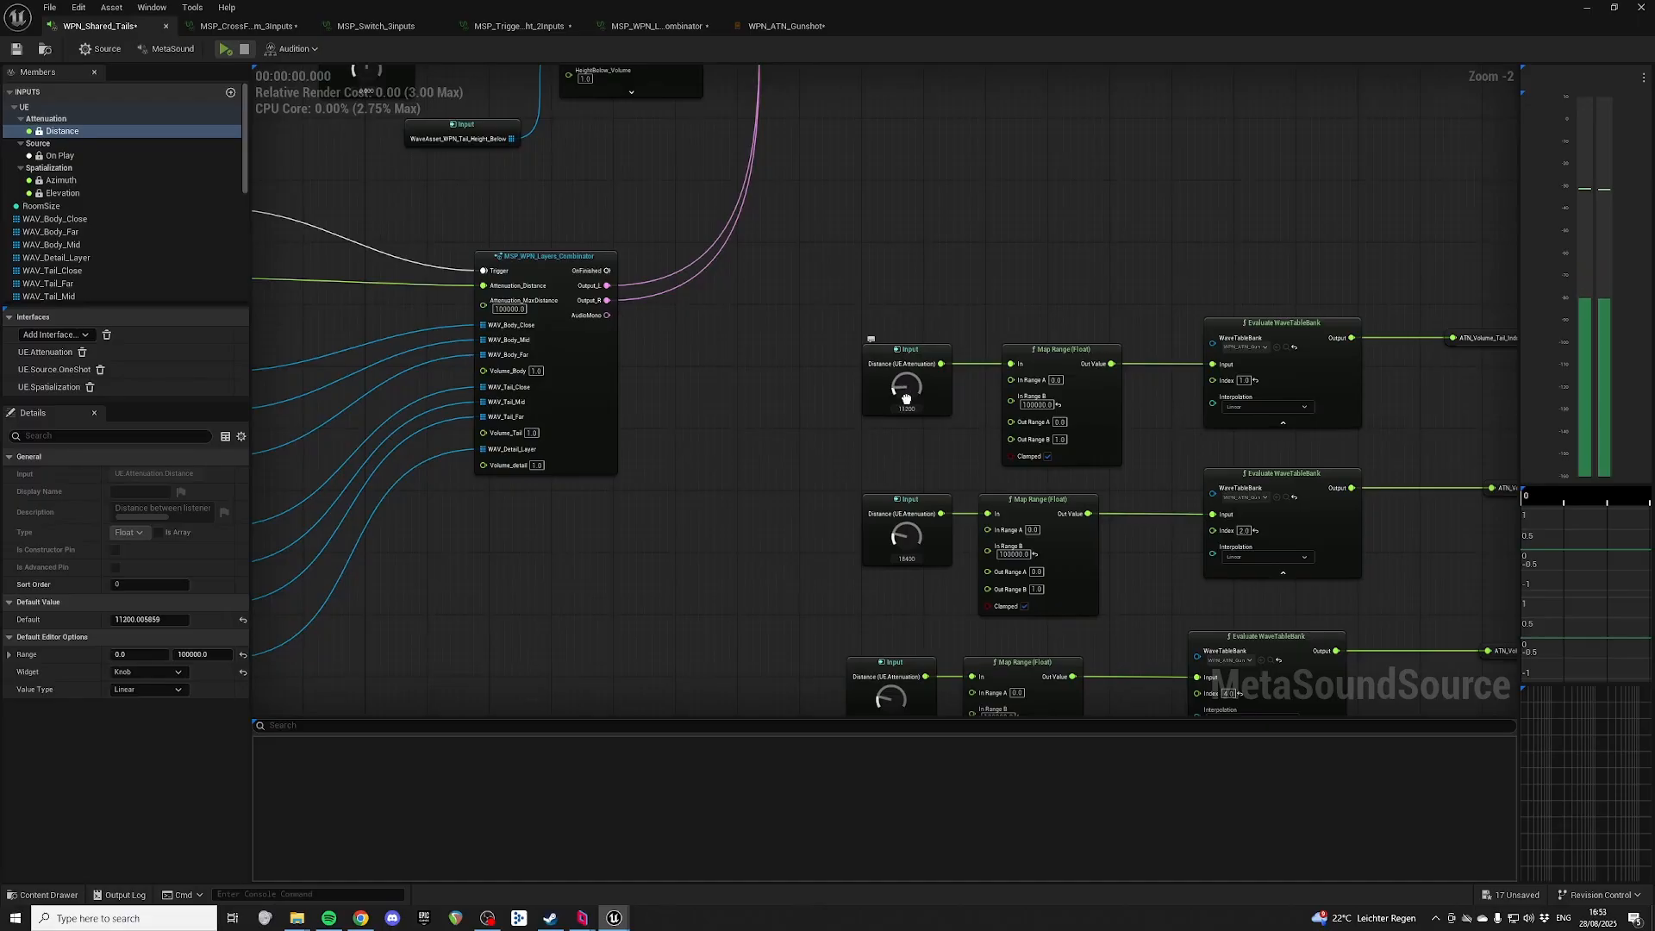
{"action": "key", "text": "space"}
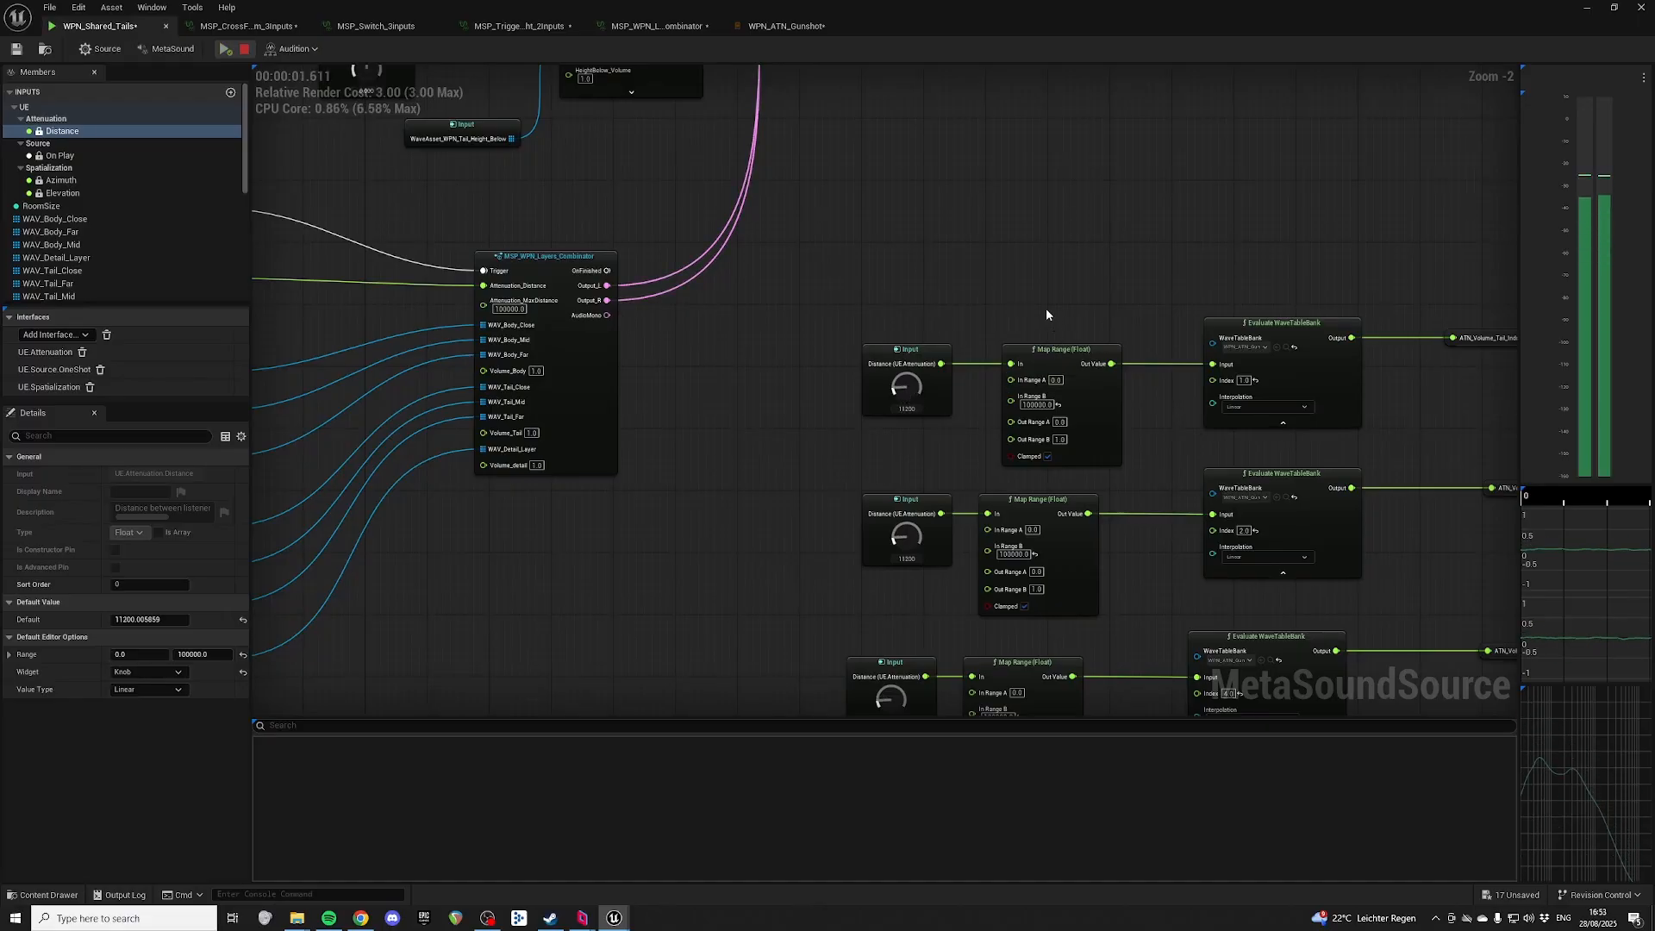
{"action": "left_click_drag", "start_coordinate": [902, 387], "coordinate": [1050, 500]}
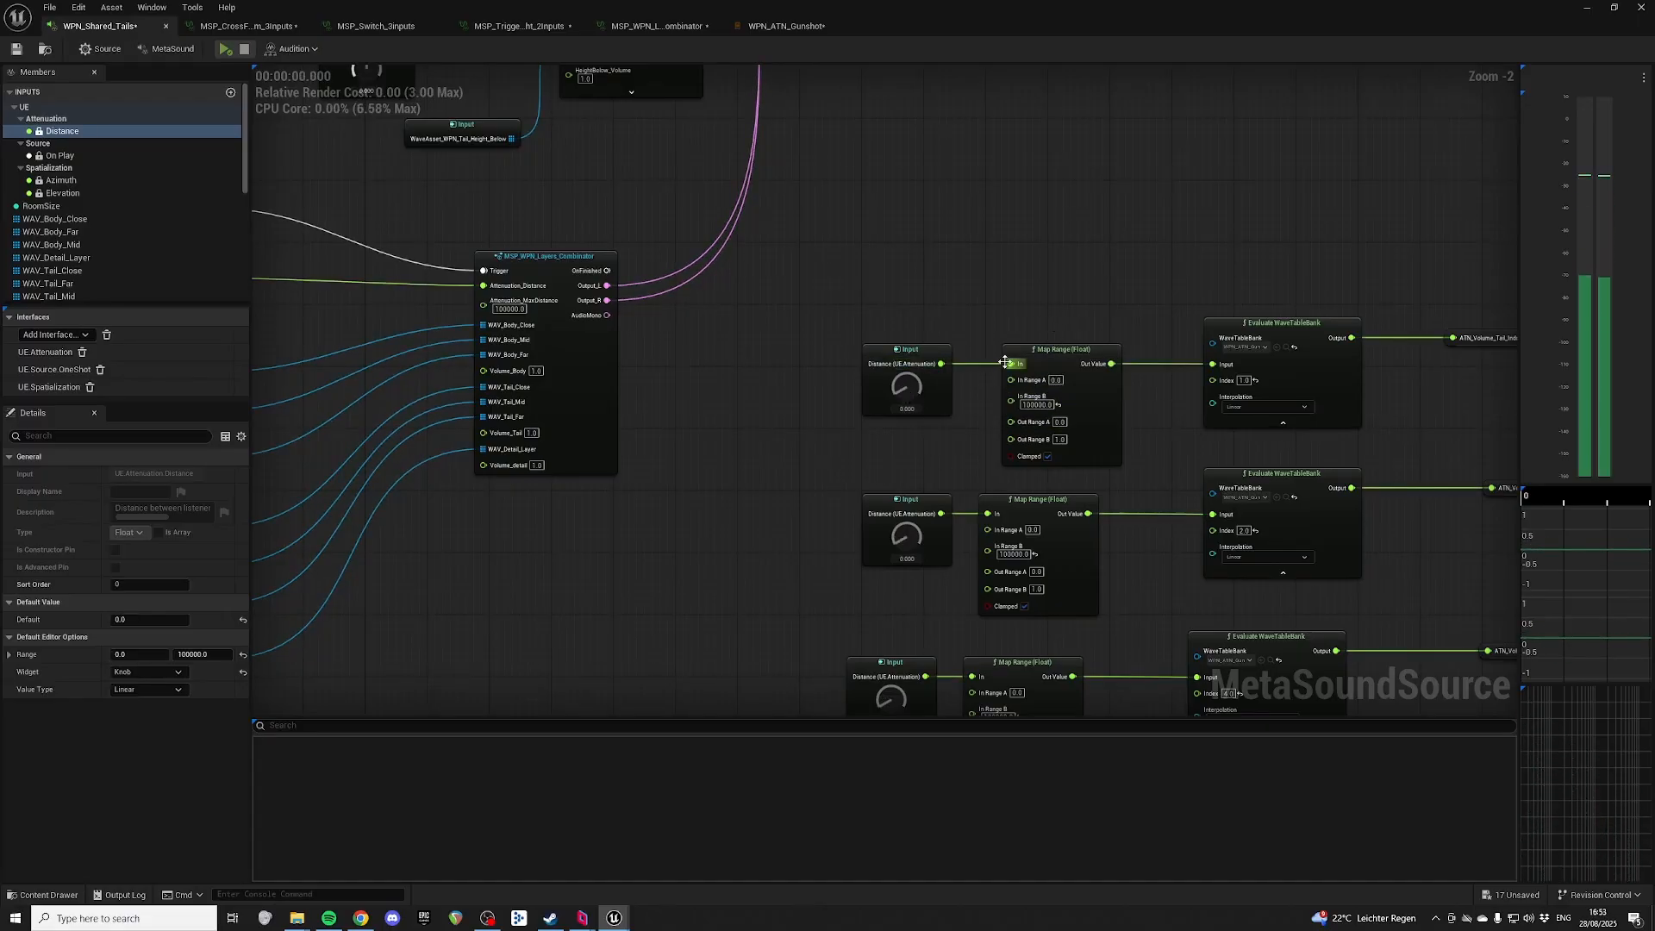
{"action": "key", "text": "space"}
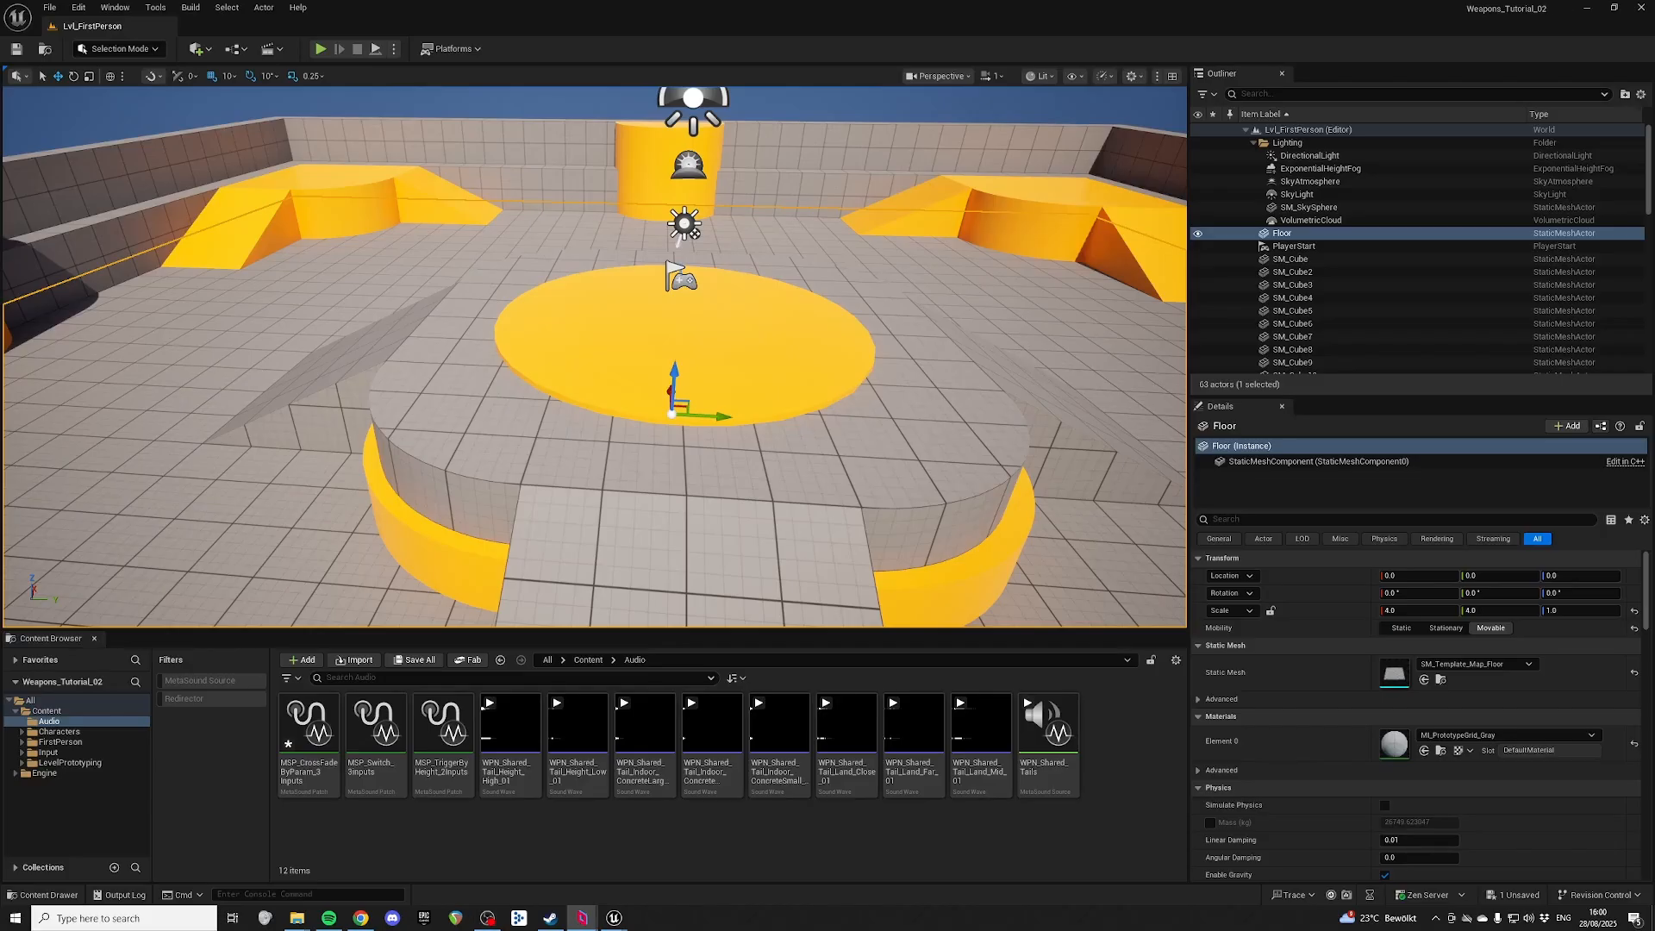
Step: Create a MetaSound Patch named MSP_WPN_Layers_Combinator in the Audio folder
{"action": "right_click", "coordinate": [819, 845]}
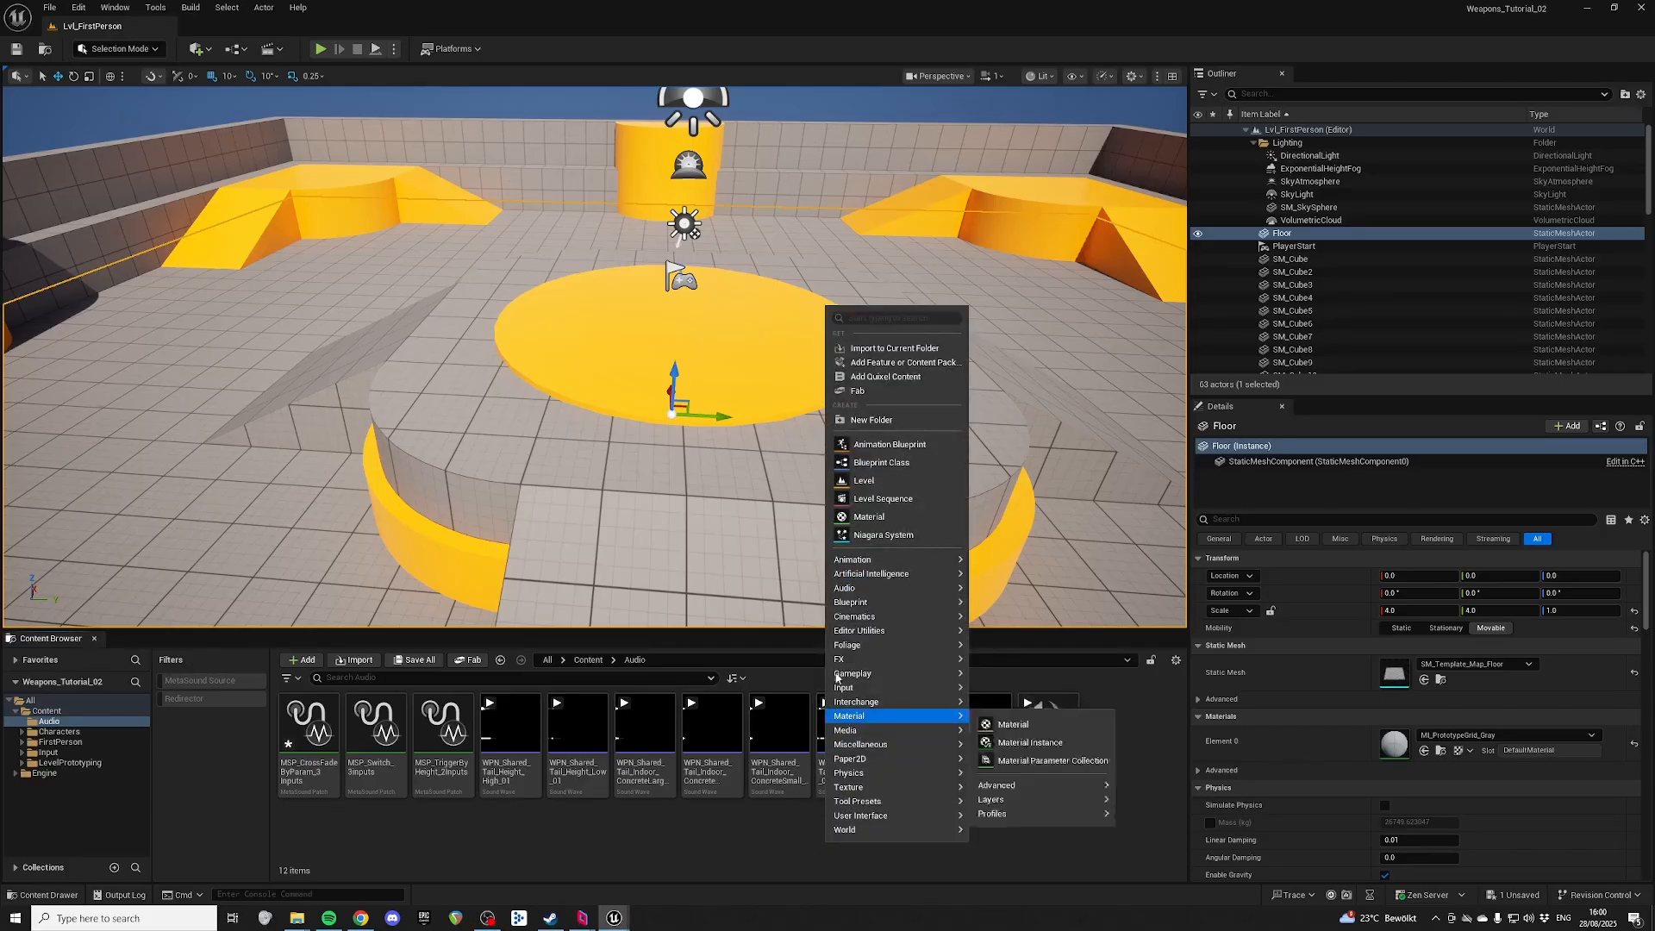
{"action": "mouse_move", "coordinate": [851, 591]}
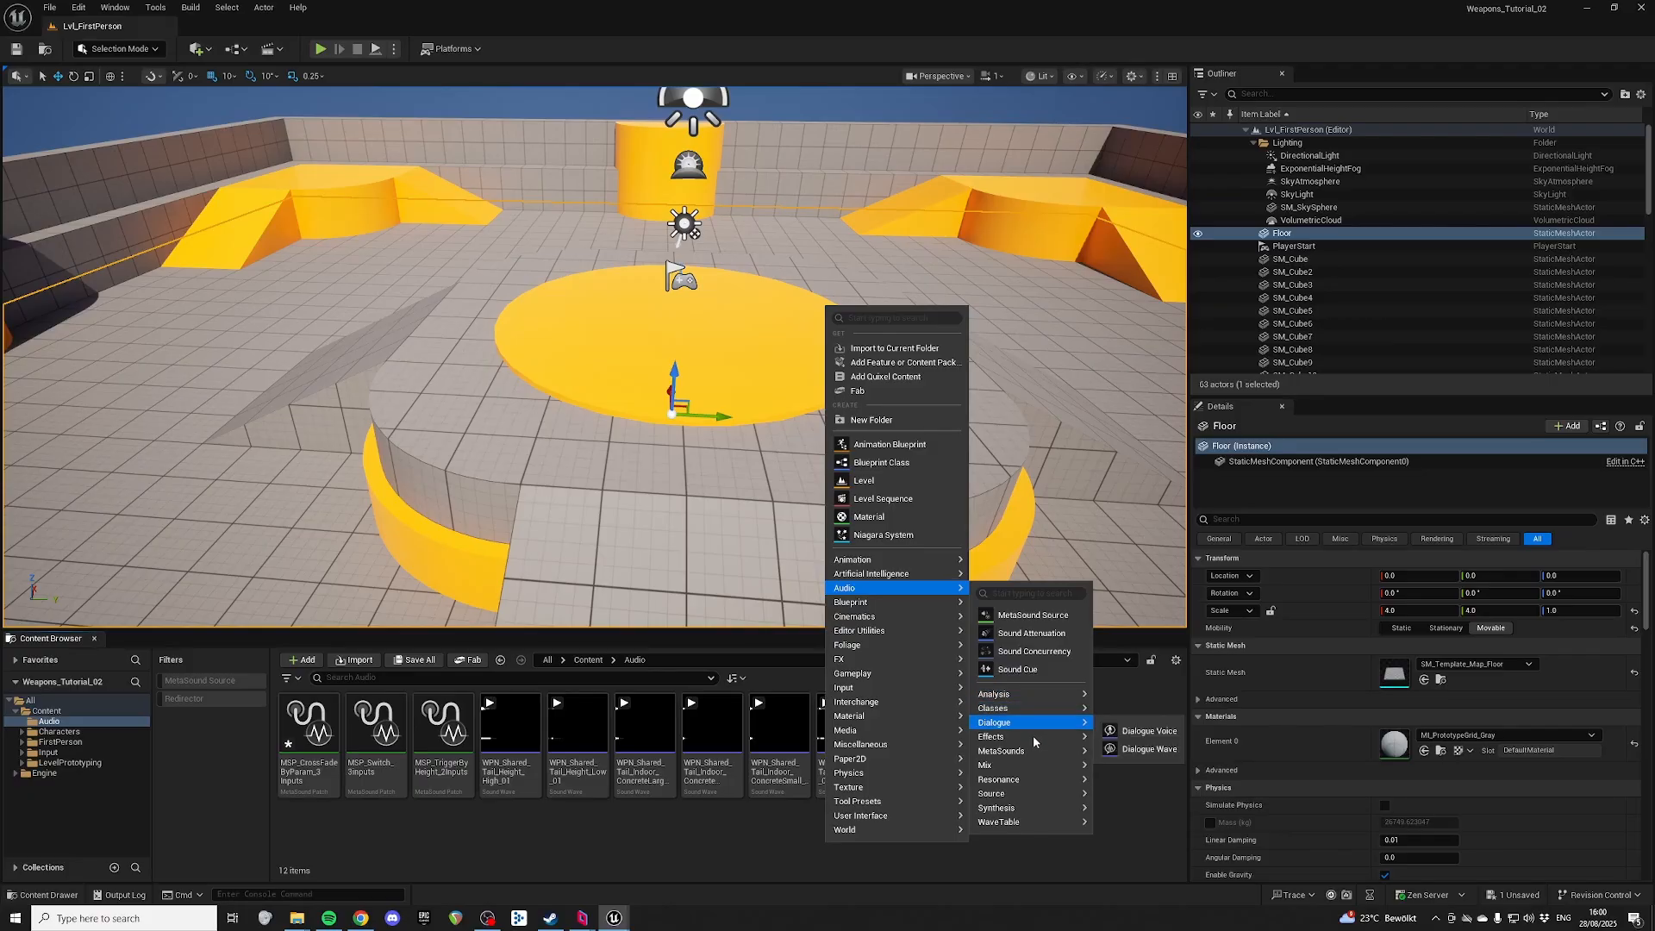
{"action": "mouse_move", "coordinate": [1028, 767]}
{"action": "left_click", "coordinate": [1162, 763]}
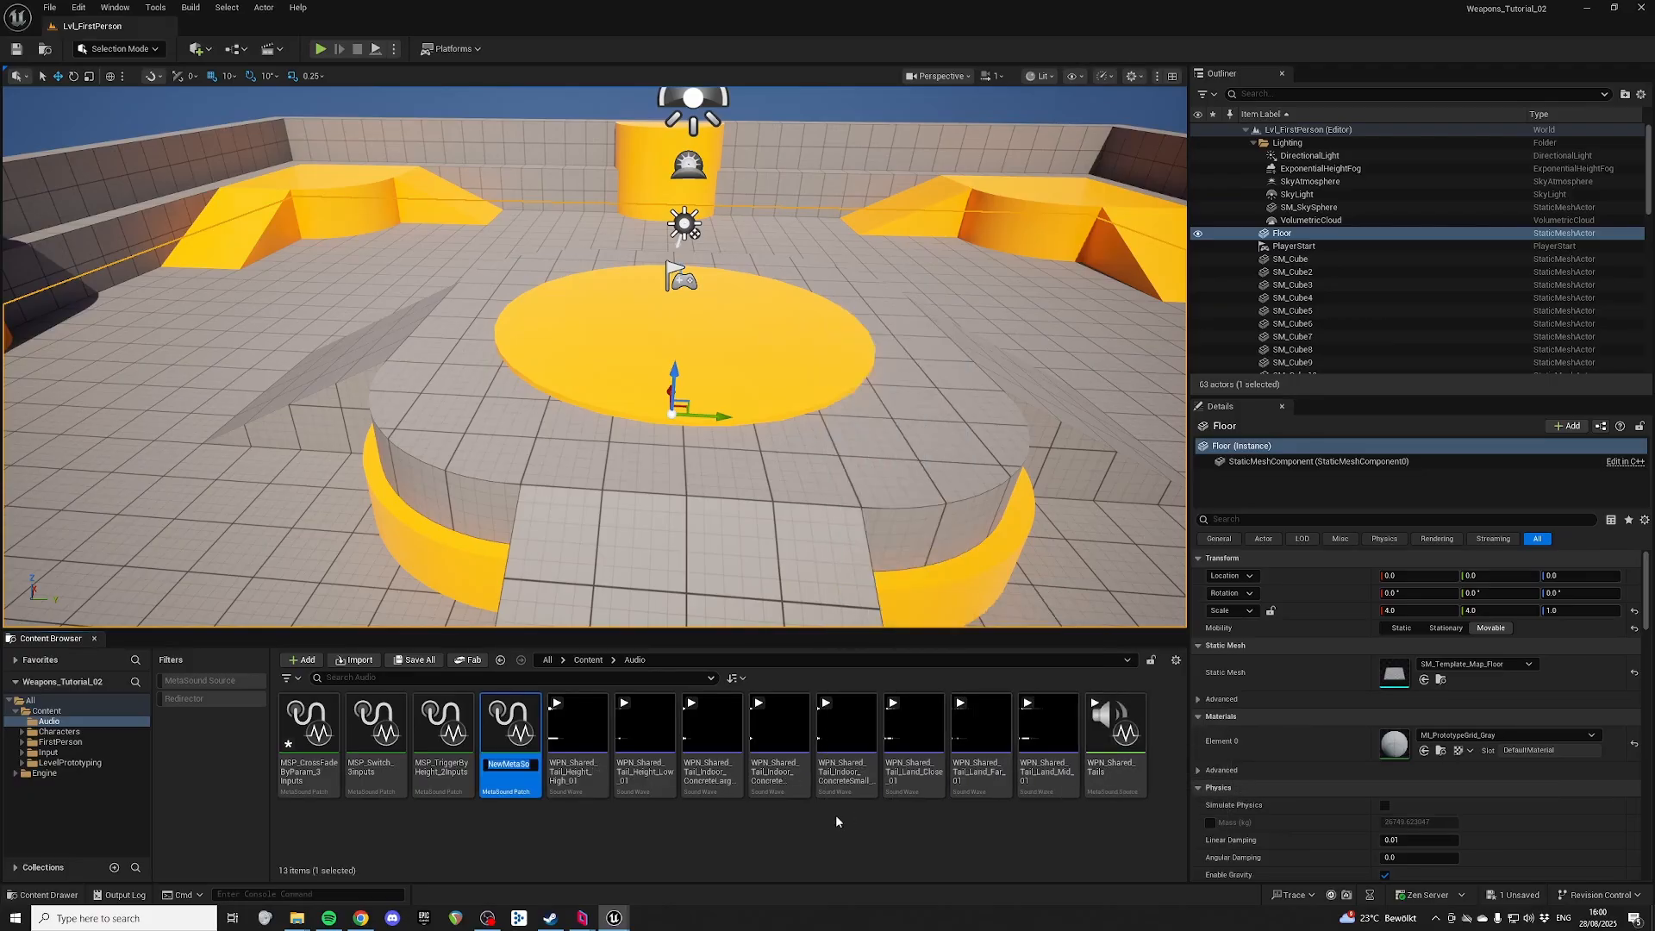
{"action": "type", "text": "MSP"}
{"action": "type", "text": "_WPN_Layers_Com"}
{"action": "type", "text": "binat"}
{"action": "type", "text": "or"}
{"action": "left_click", "coordinate": [850, 826]}
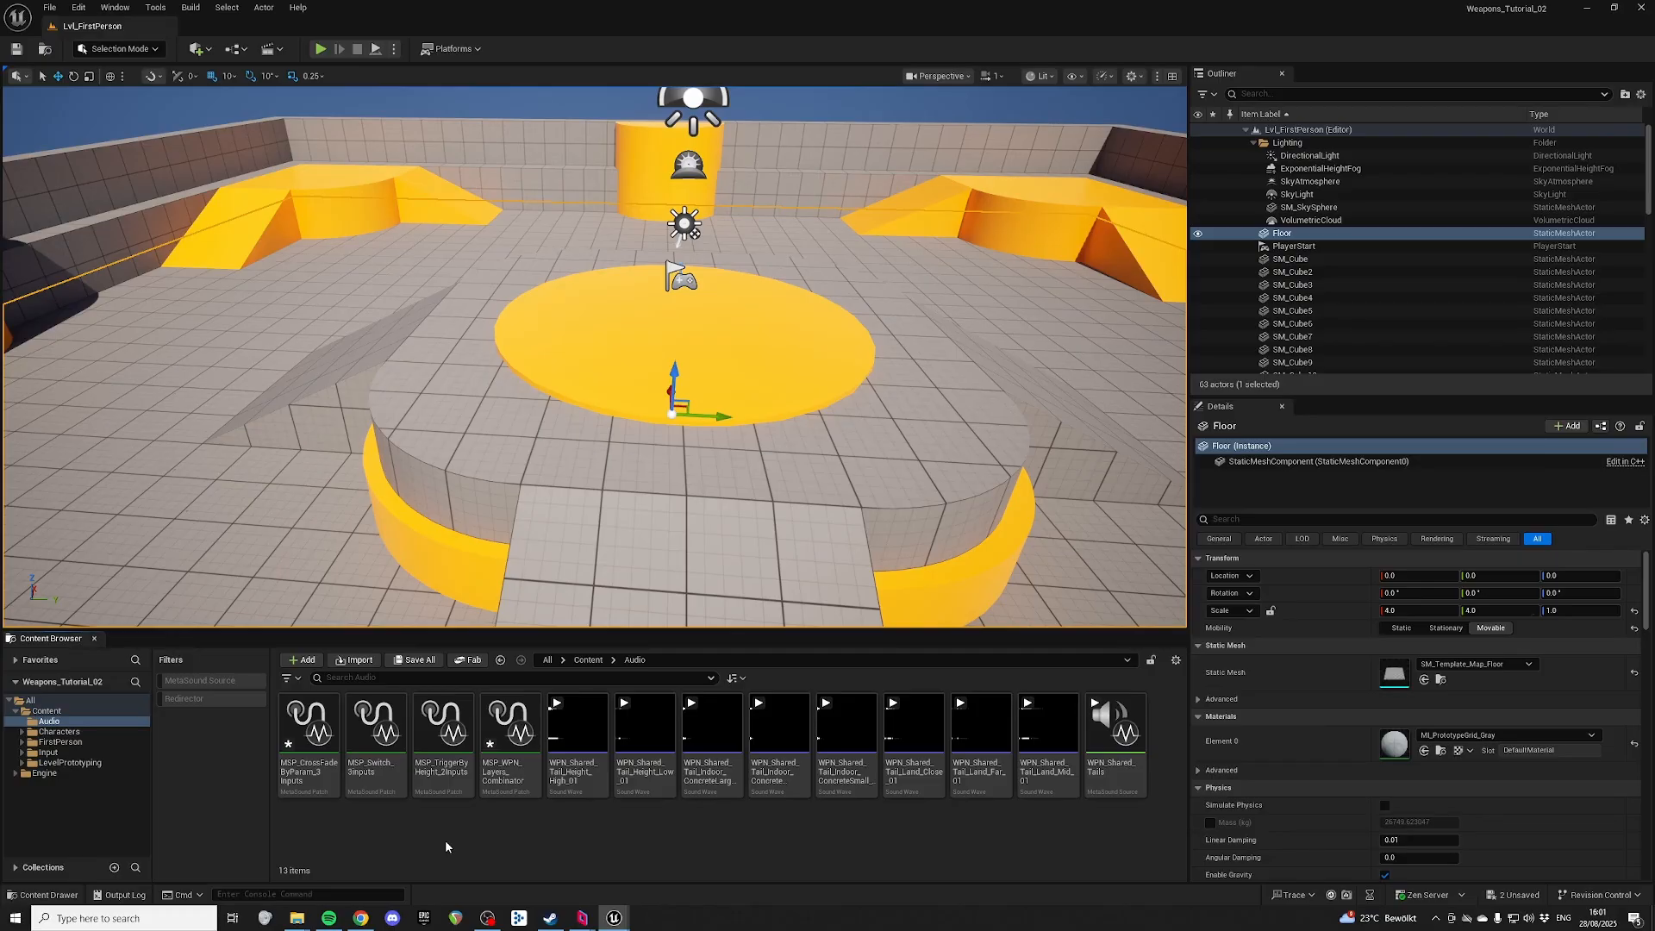
Step: Open the MSP_WPN_Layers_Combinator patch and add an MSP_CrossFadeByParam_3Inputs node to its empty graph
{"action": "double_click", "coordinate": [508, 728]}
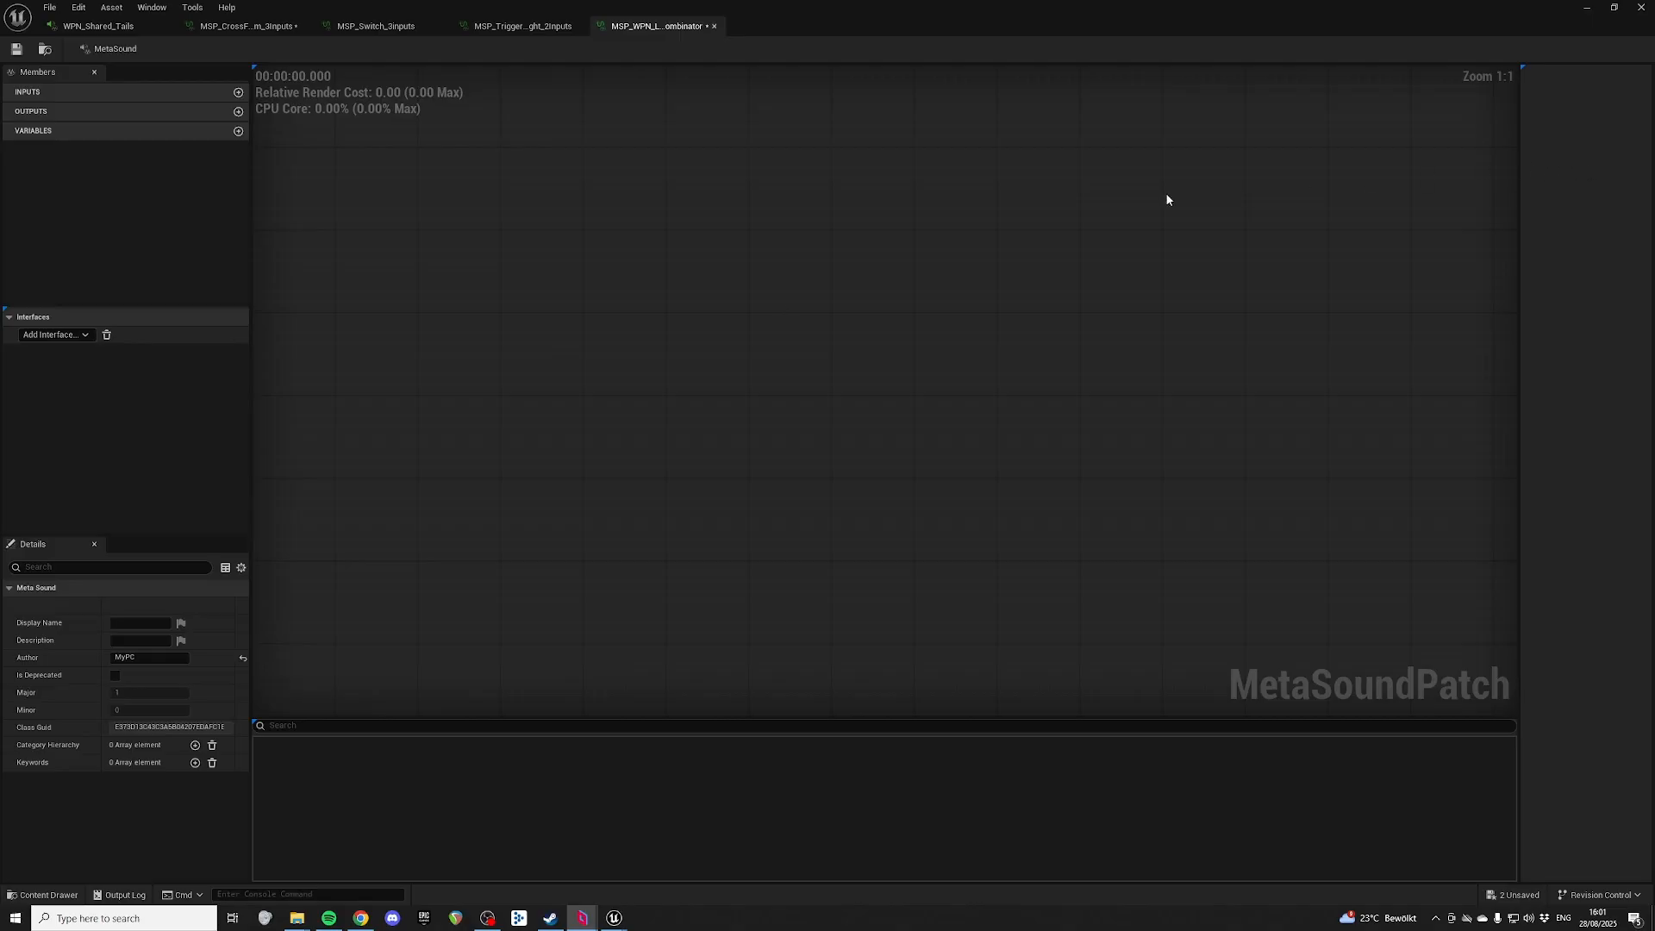
{"action": "right_click", "coordinate": [722, 266]}
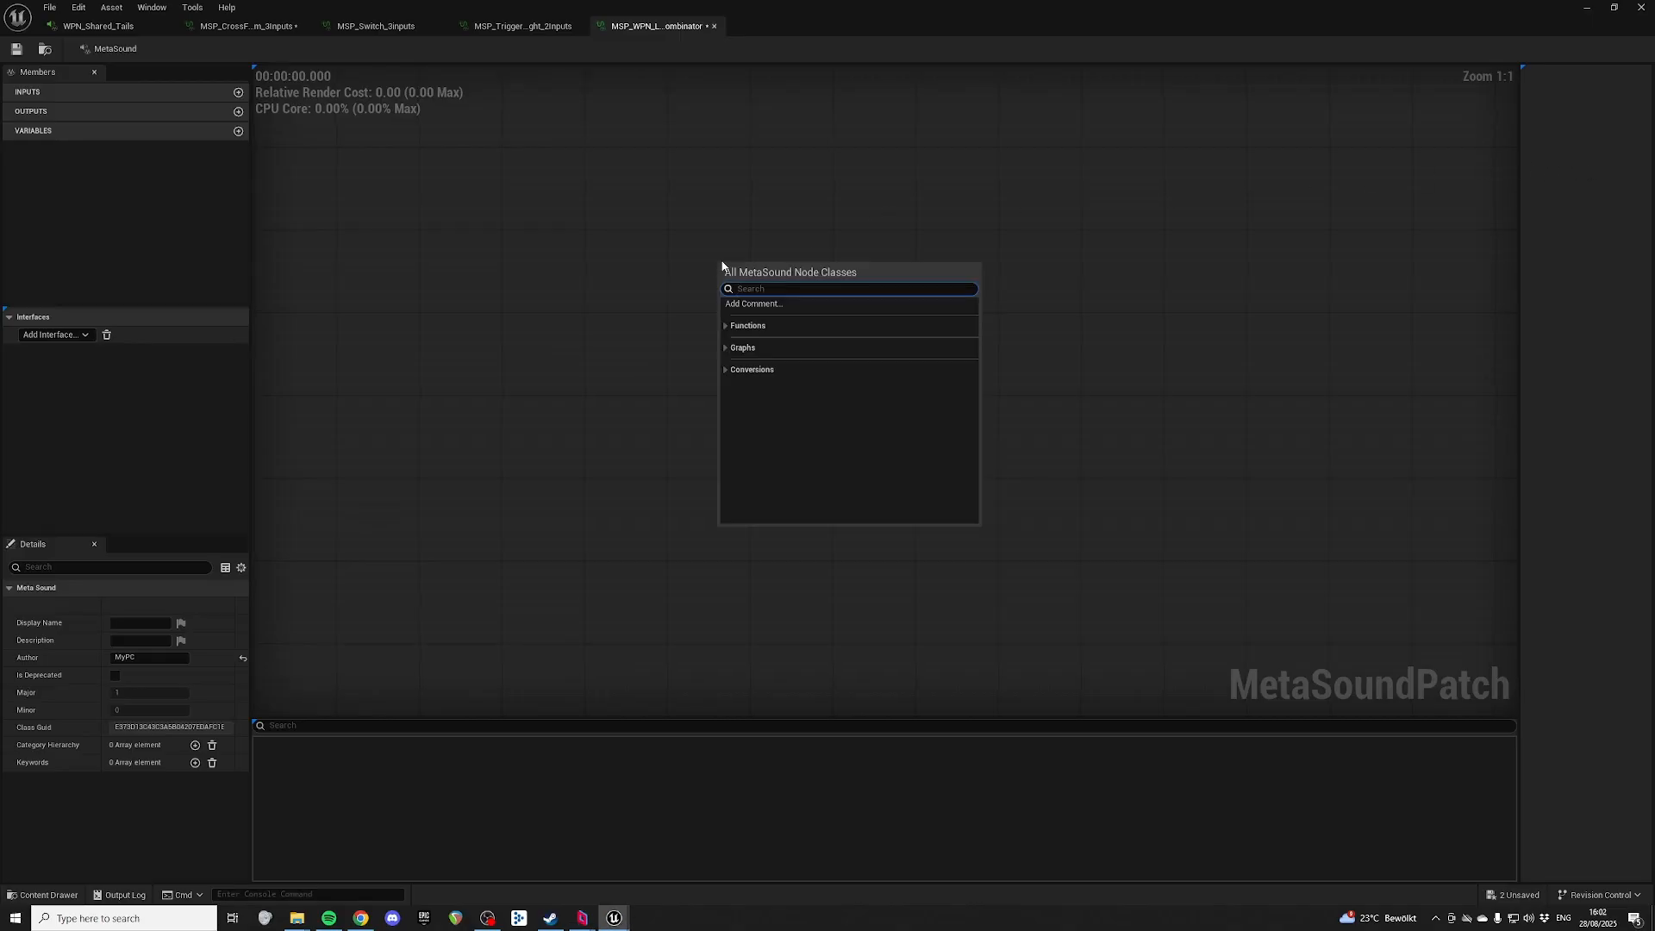
{"action": "type", "text": "cross"}
{"action": "left_click", "coordinate": [853, 517]}
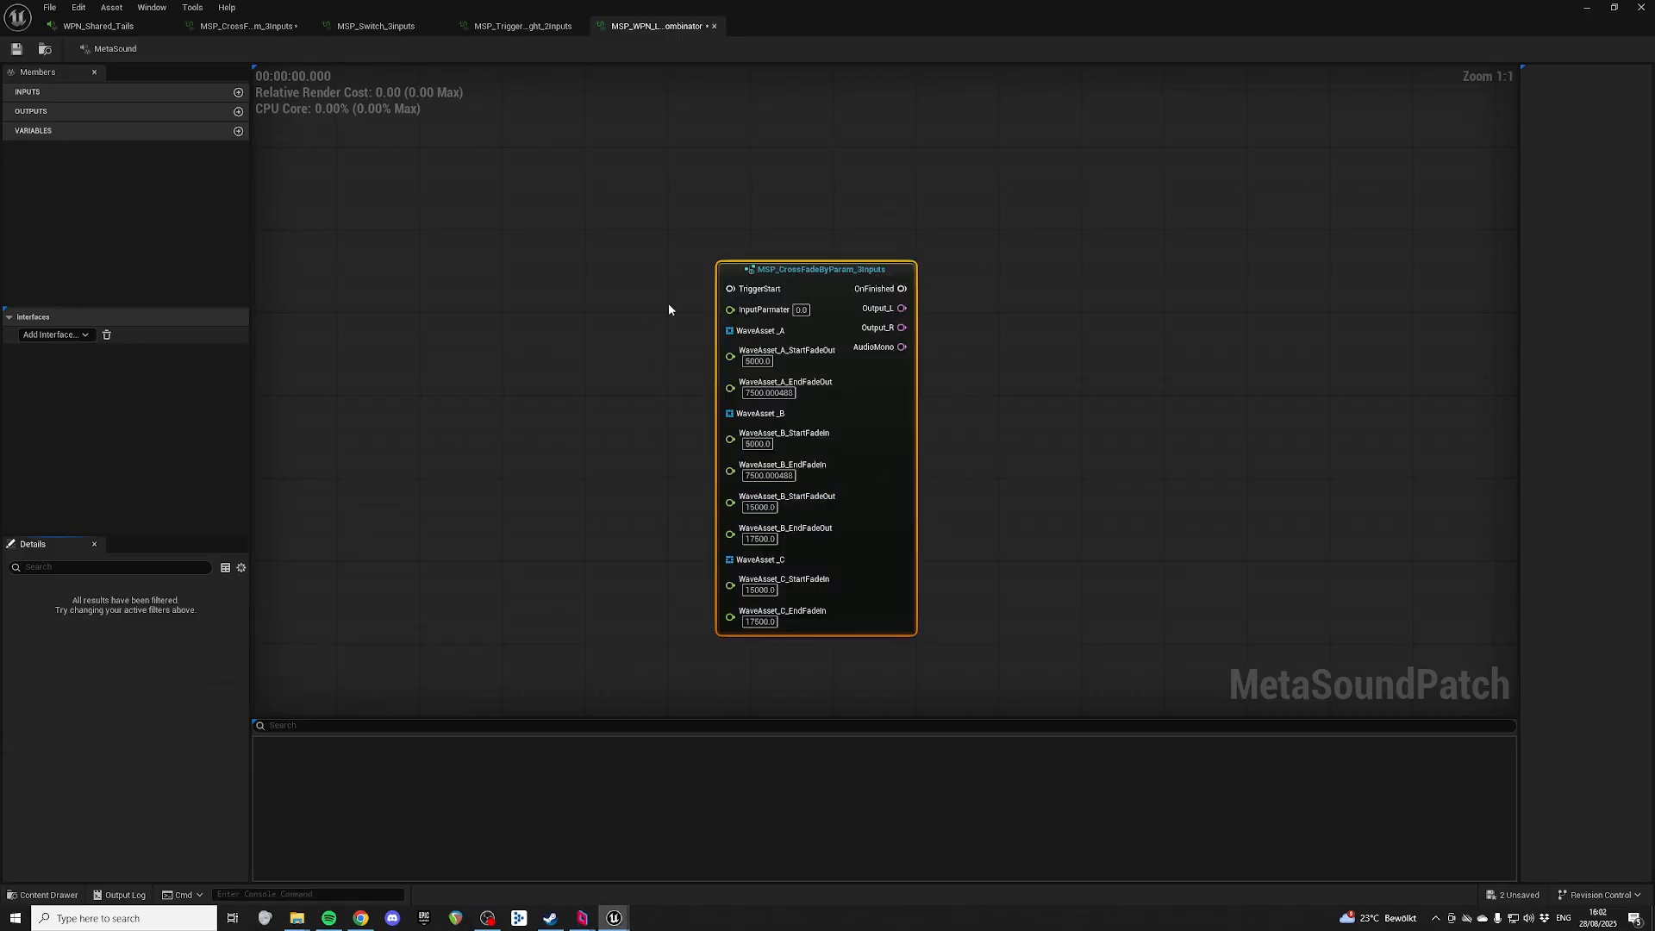
{"action": "scroll", "coordinate": [848, 164], "scroll_direction": "down", "scroll_amount": 2}
Step: Duplicate the MSP_CrossFadeByParam_3Inputs node and place the copy directly below the original
{"action": "key", "text": "ctrl+d"}
{"action": "right_click_drag", "start_coordinate": [823, 182], "coordinate": [809, 333]}
{"action": "right_click_drag", "start_coordinate": [879, 621], "coordinate": [883, 465]}
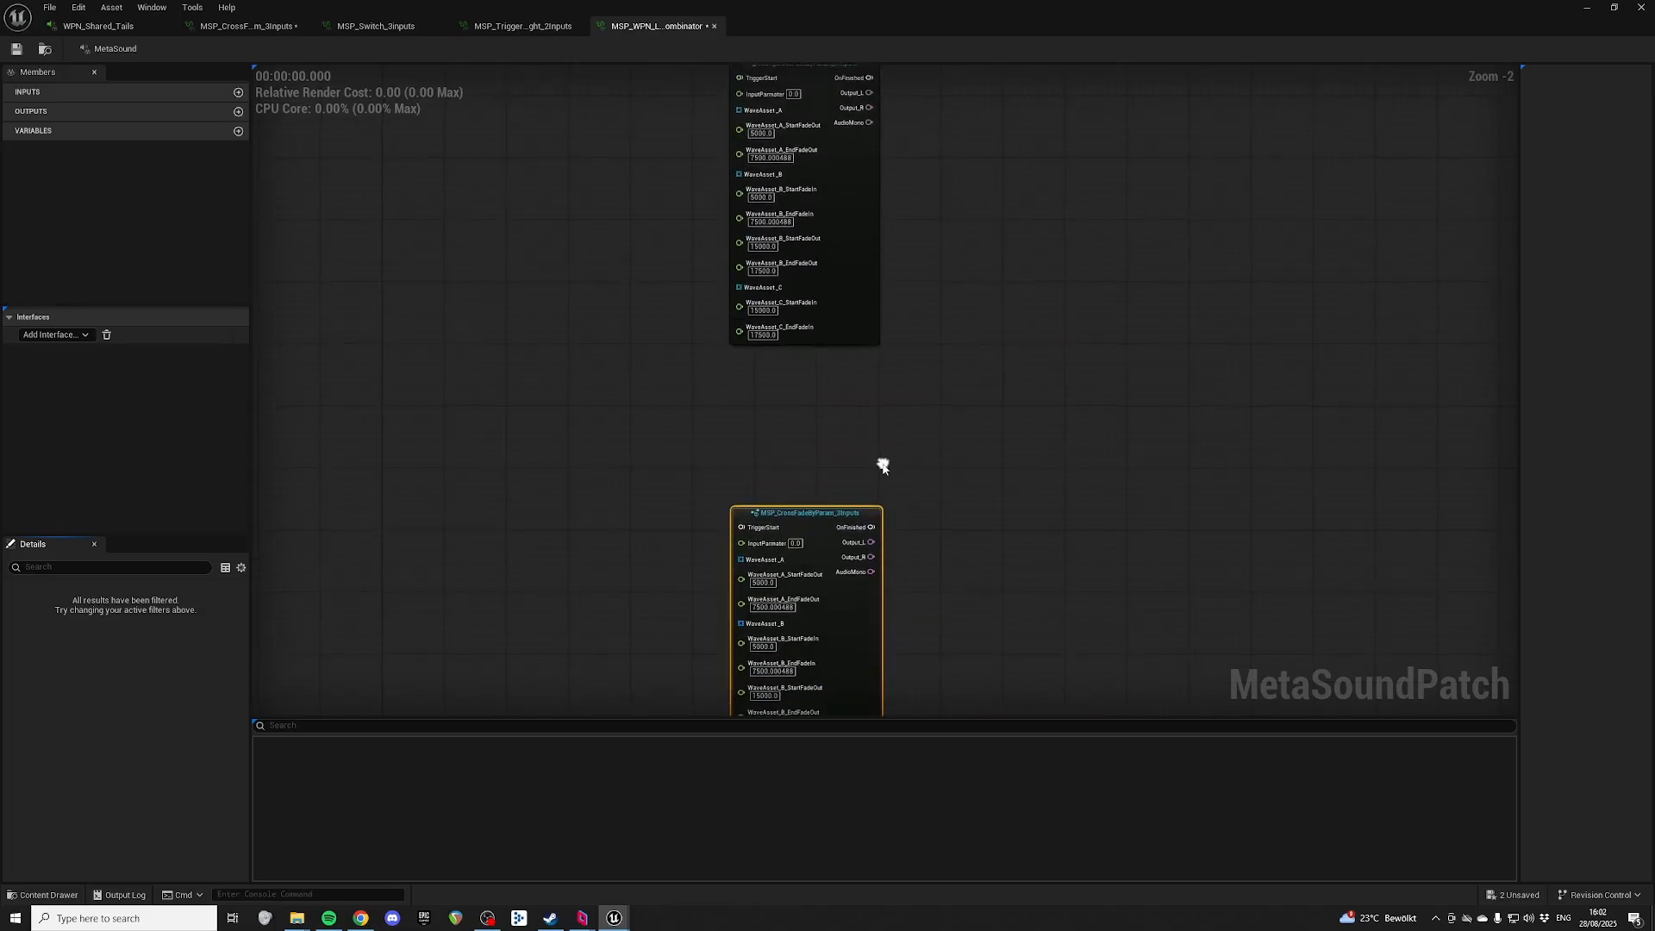
{"action": "left_click_drag", "start_coordinate": [821, 513], "coordinate": [825, 389]}
{"action": "right_click_drag", "start_coordinate": [856, 110], "coordinate": [950, 259]}
{"action": "left_click_drag", "start_coordinate": [894, 219], "coordinate": [914, 211]}
Step: Examine the first Shuffle and Wave Player nodes inside the MSP_CrossFadeByParam_3Inputs patch and return to the combinator graph
{"action": "double_click", "coordinate": [914, 213]}
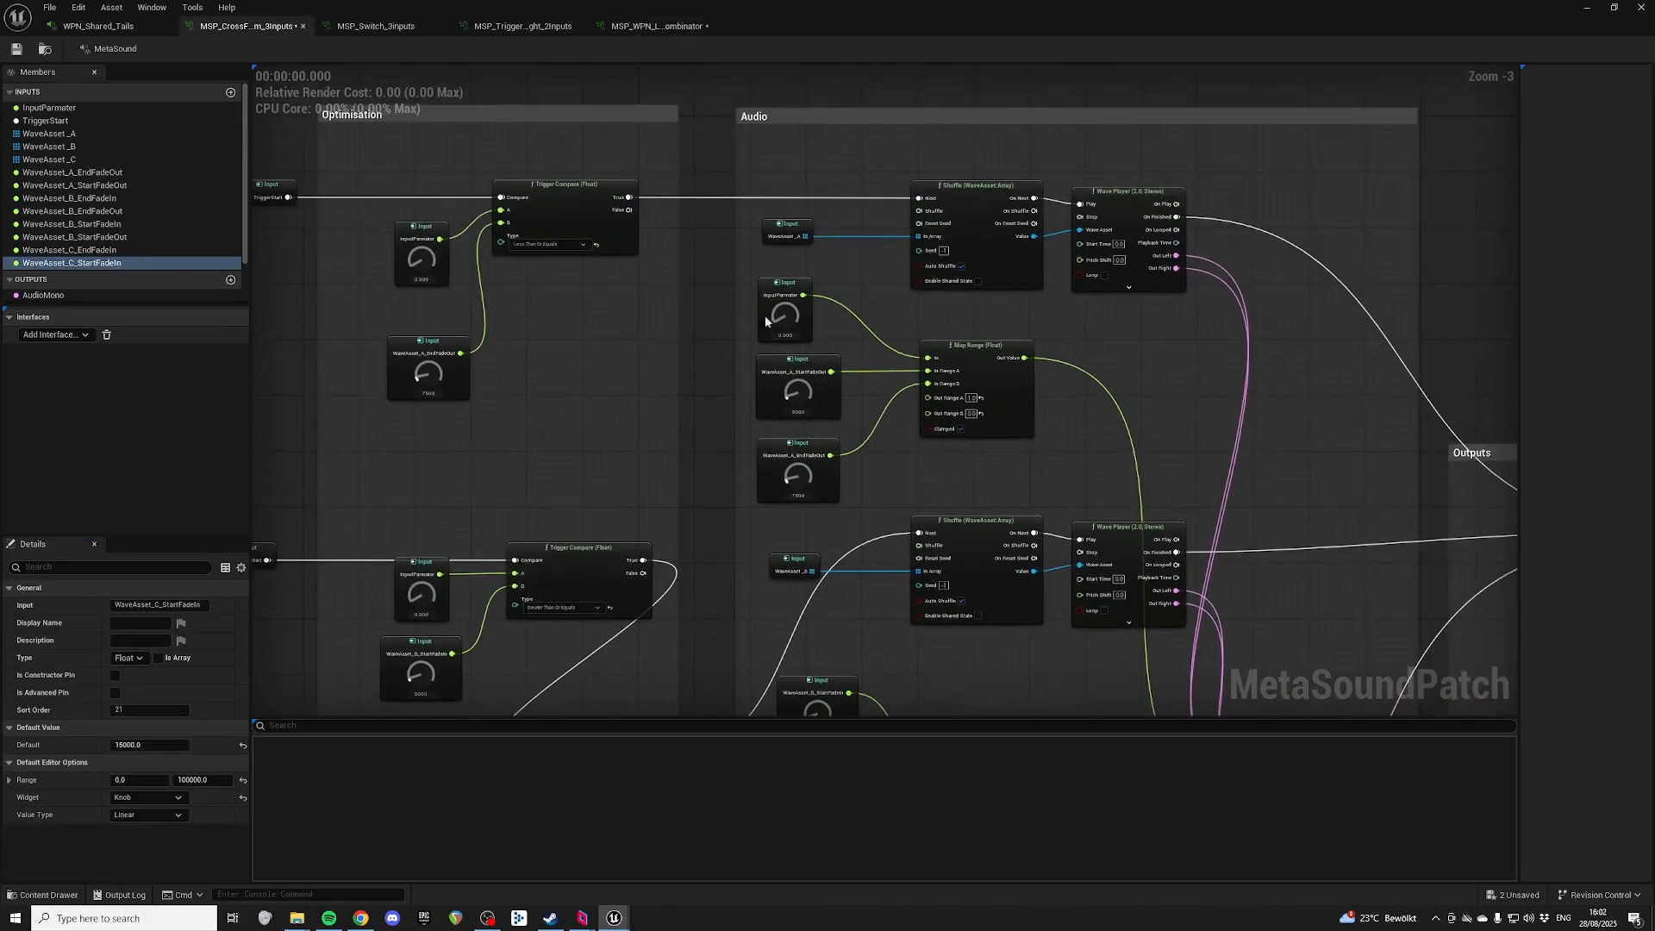
{"action": "left_click_drag", "start_coordinate": [856, 157], "coordinate": [1189, 293]}
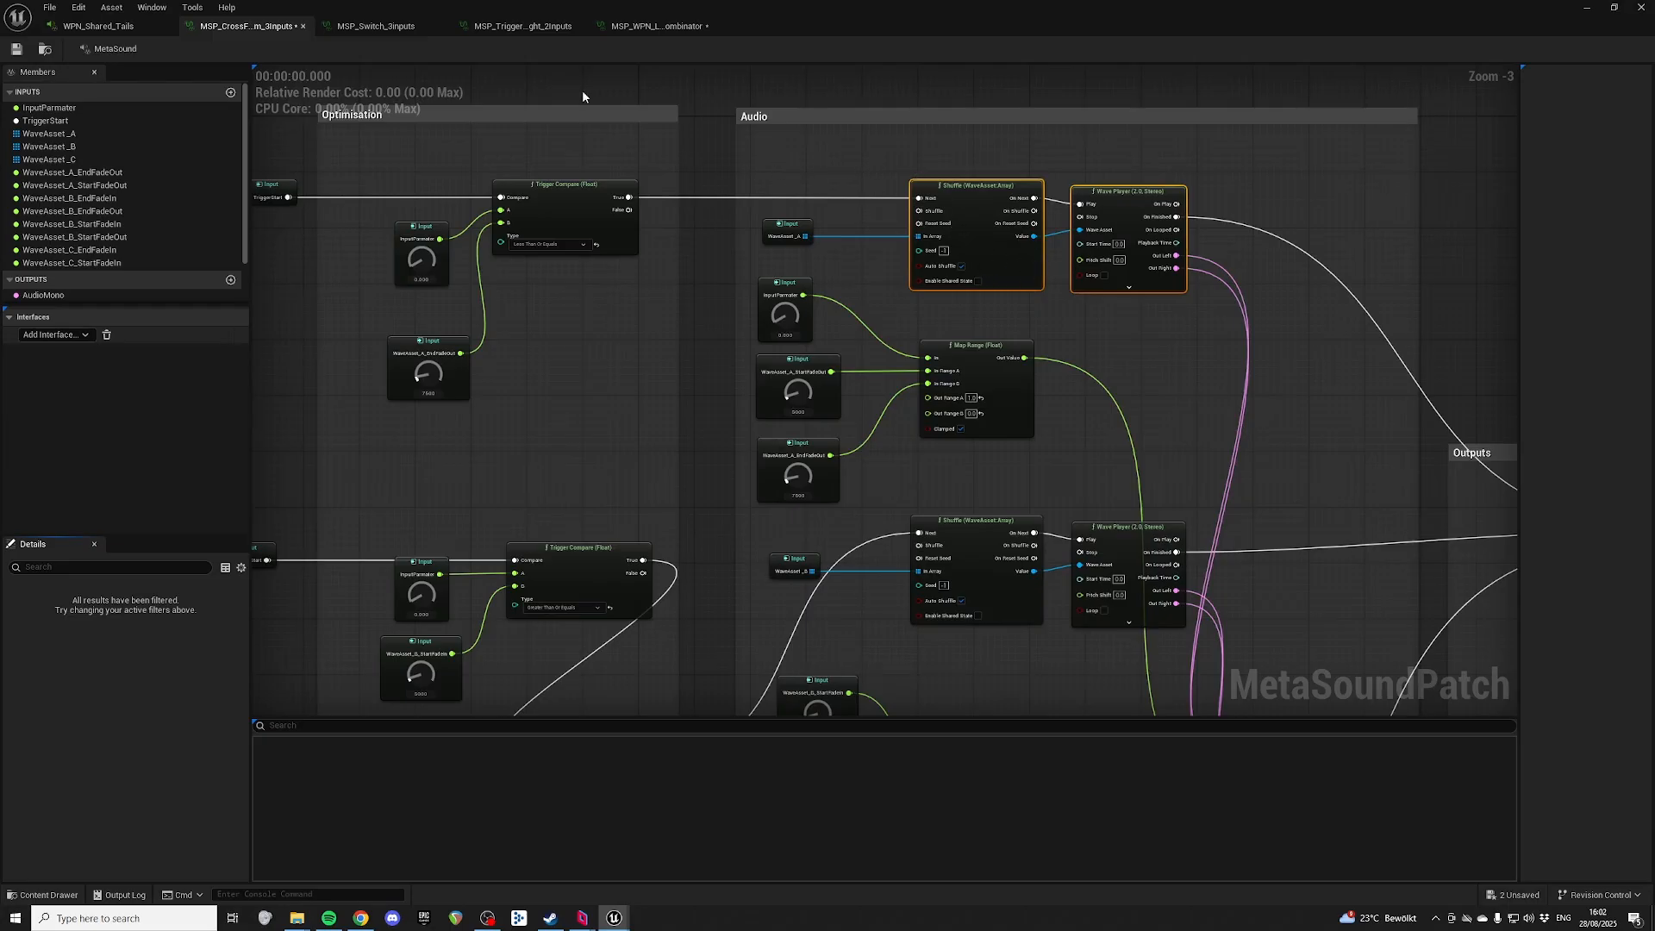
{"action": "left_click", "coordinate": [657, 26]}
Step: Promote the upper crossfade node's WaveAsset_A pin to a graph input beside the node and name it WAV_Body_Close
{"action": "right_click_drag", "start_coordinate": [690, 203], "coordinate": [794, 306]}
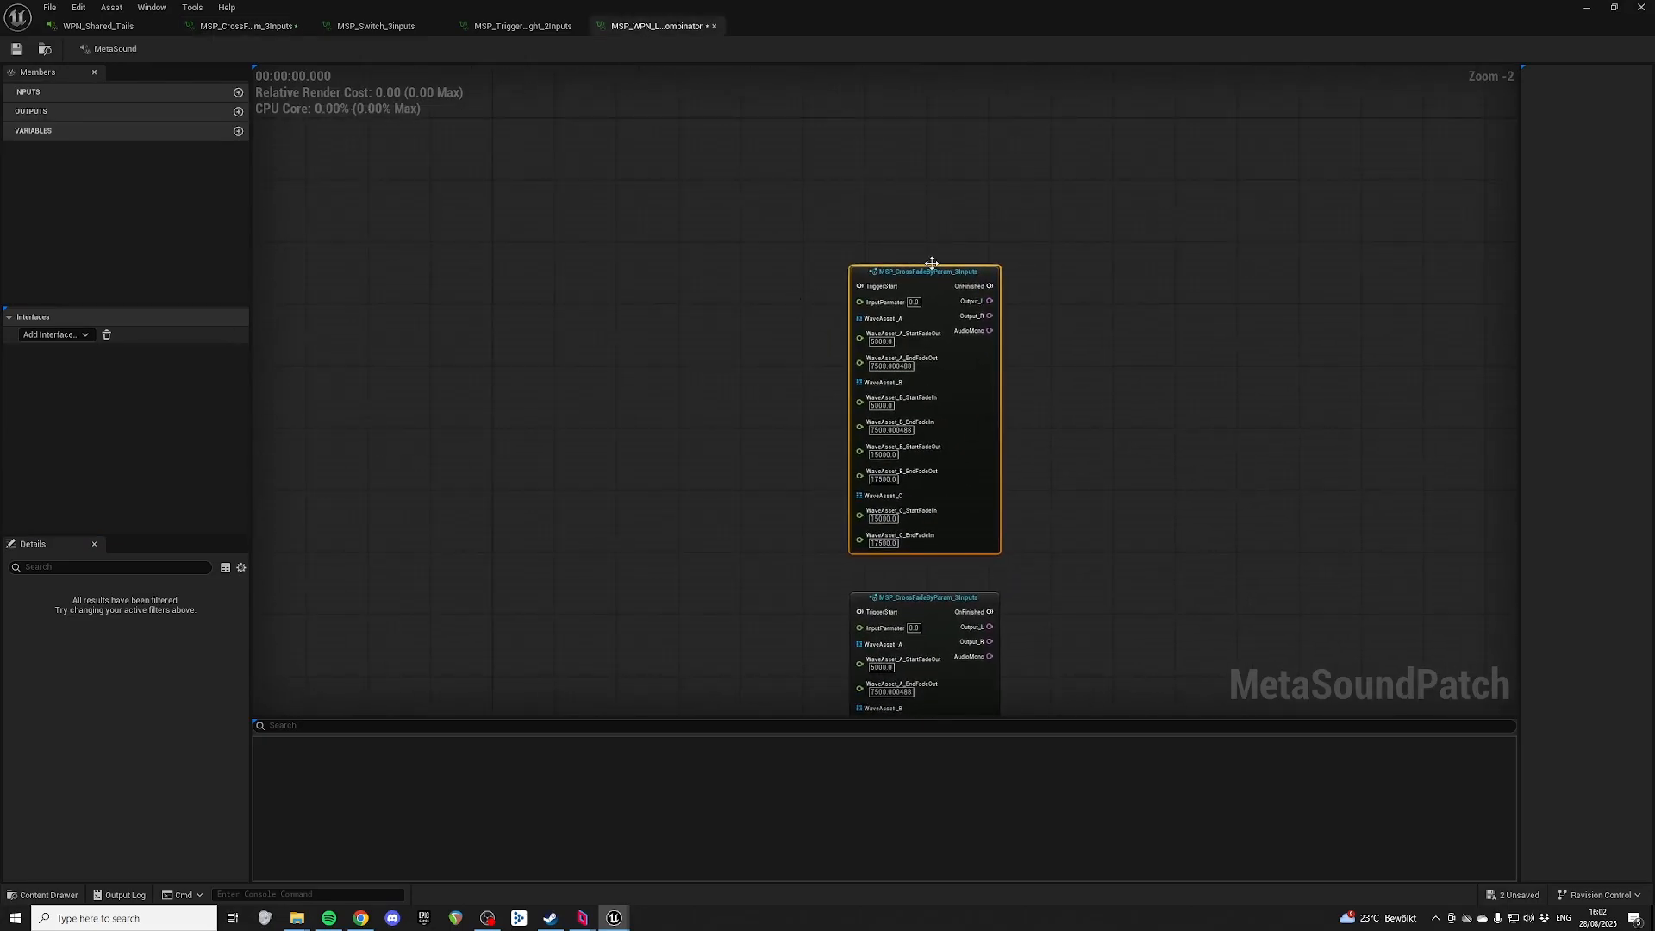
{"action": "left_click_drag", "start_coordinate": [931, 268], "coordinate": [938, 268]}
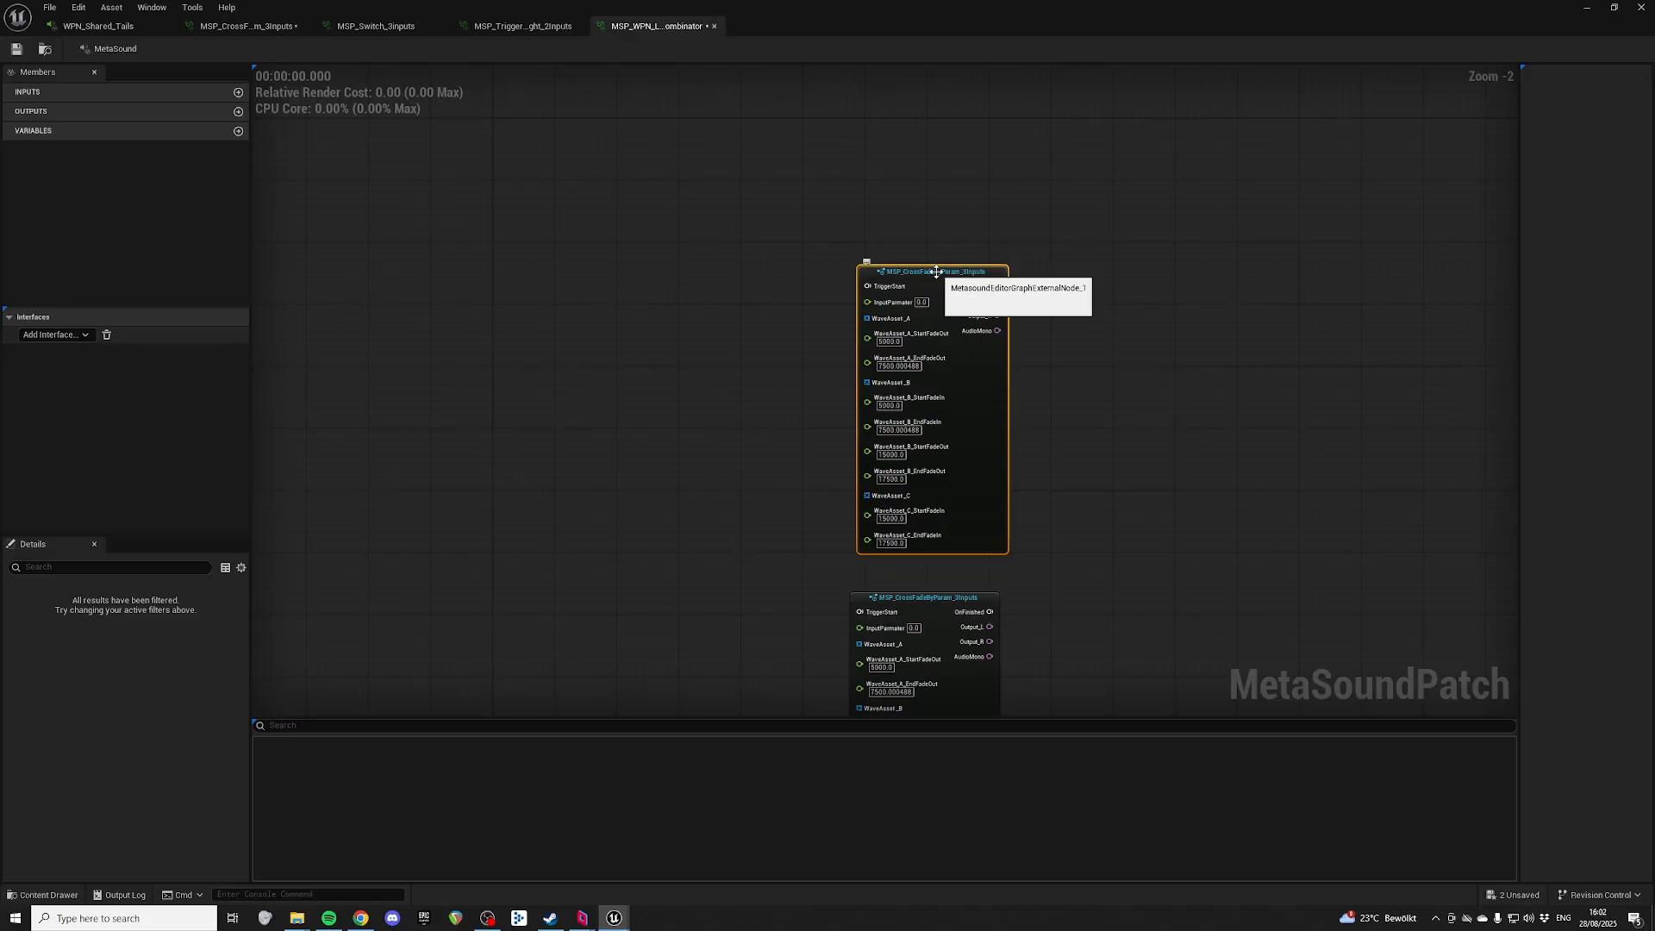
{"action": "right_click", "coordinate": [864, 320]}
{"action": "left_click", "coordinate": [873, 357]}
{"action": "left_click_drag", "start_coordinate": [700, 219], "coordinate": [776, 332]}
{"action": "left_click_drag", "start_coordinate": [749, 294], "coordinate": [749, 308]}
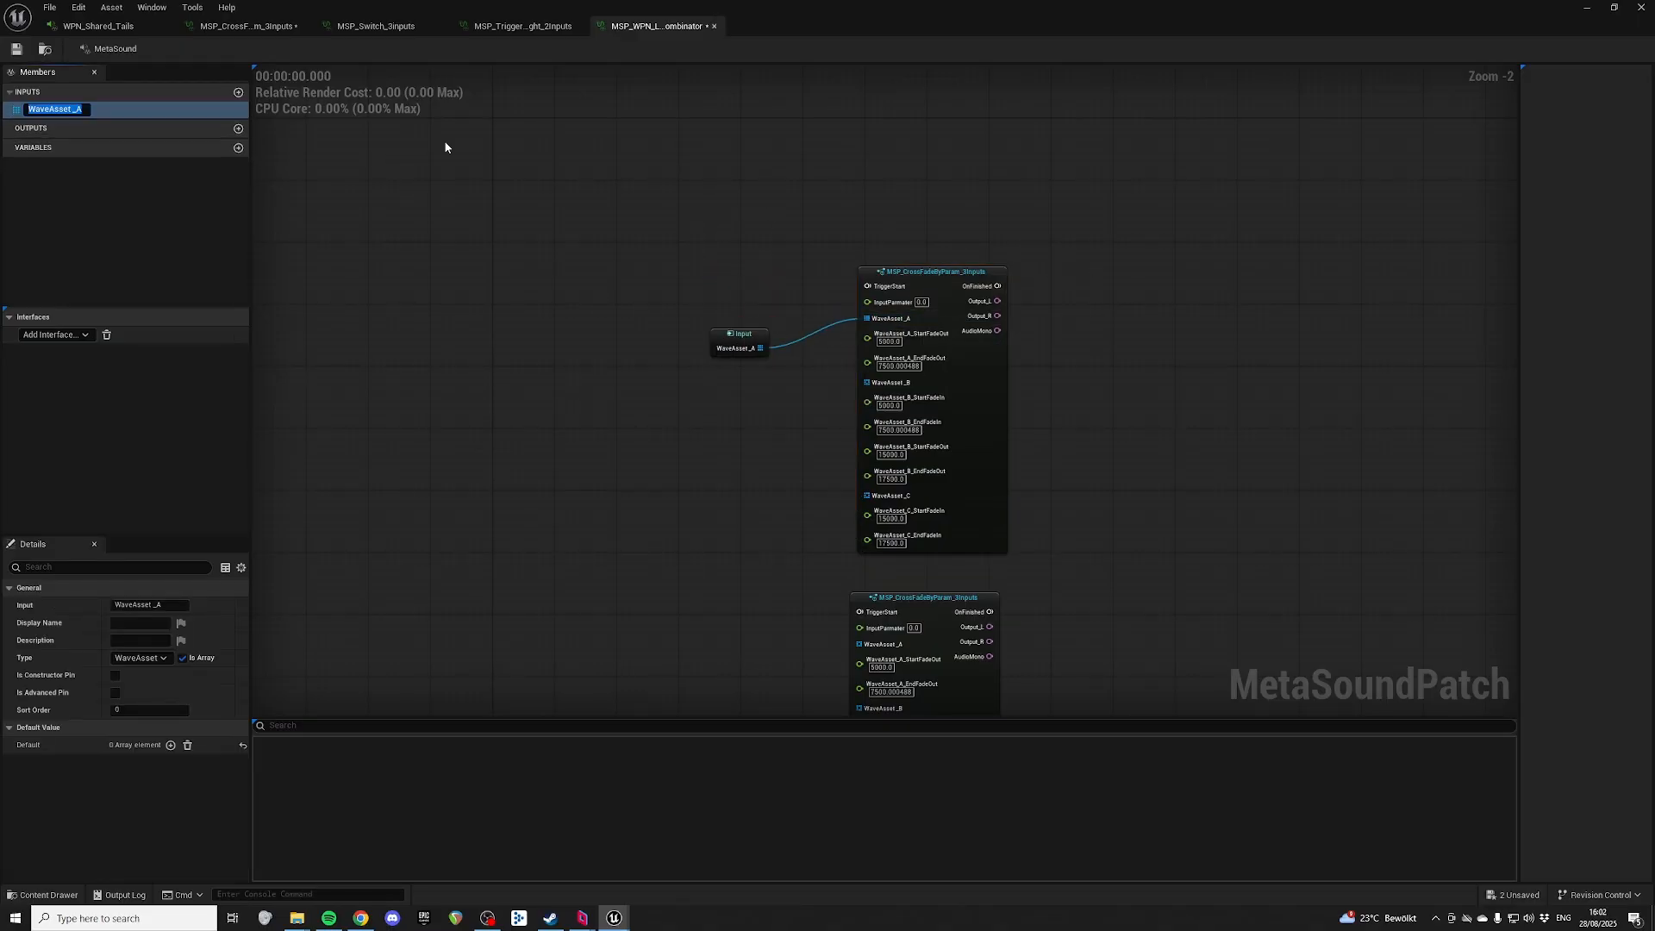
{"action": "type", "text": "WAV_Body"}
{"action": "type", "text": "_Close"}
{"action": "key", "text": "Return"}
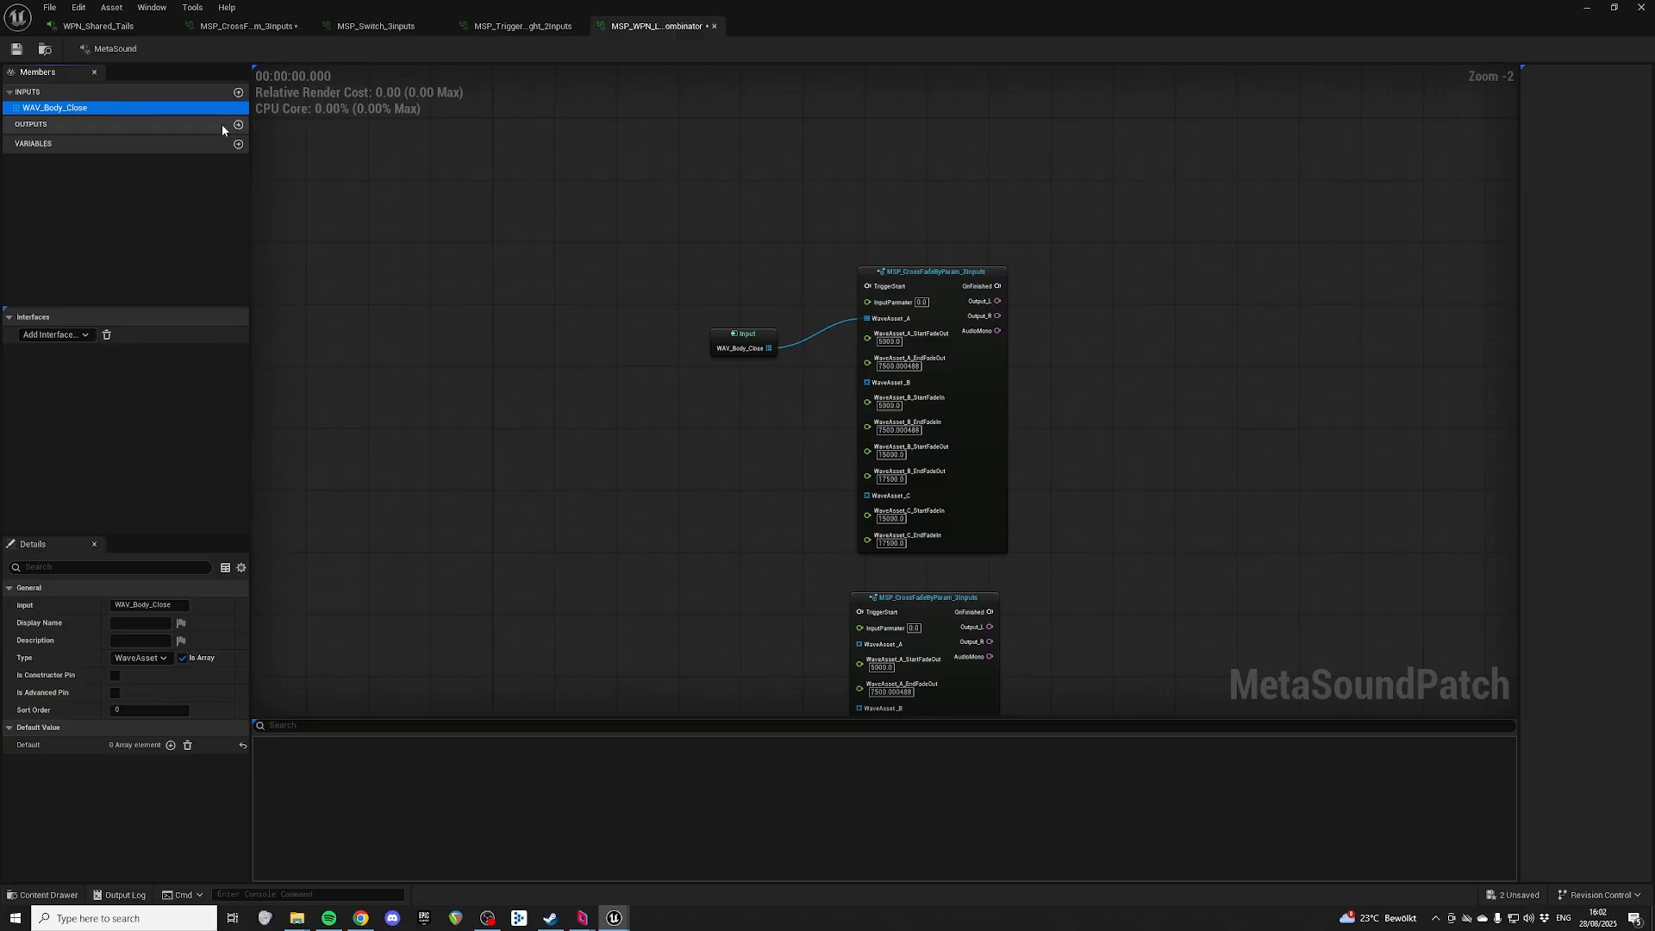
Step: Duplicate the WAV_Body_Close input as WAV_Body_Mid and WAV_Body_Far, wired to the upper crossfade's WaveAsset_B and WaveAsset_C
{"action": "key", "text": "ctrl+d"}
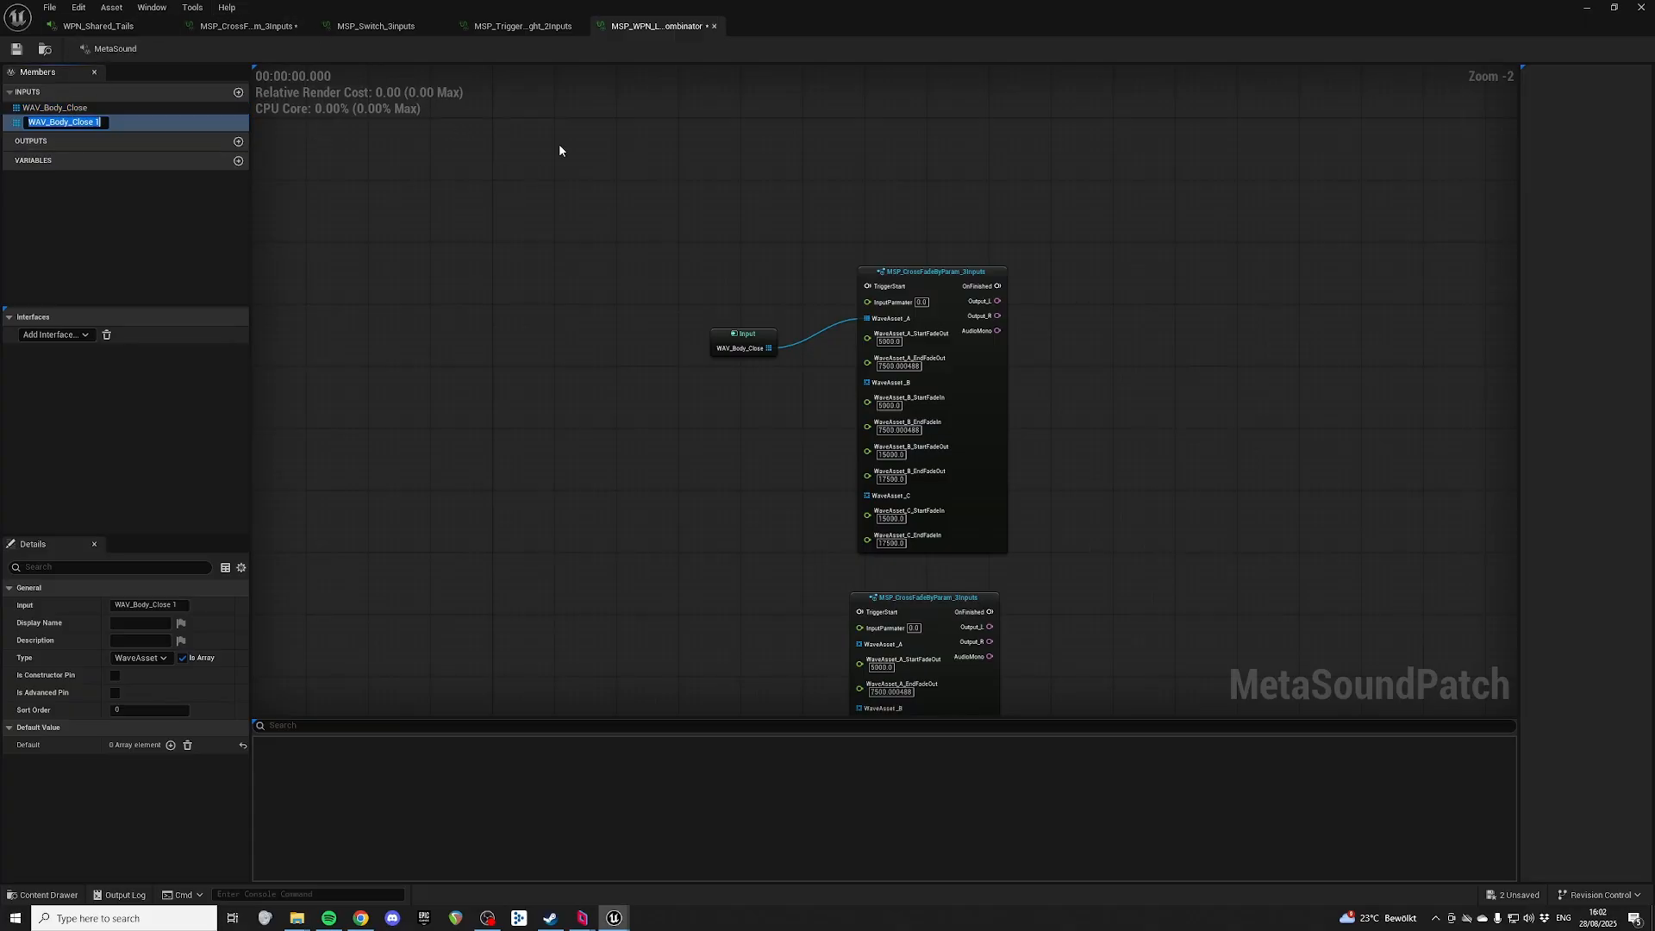
{"action": "type", "text": "WAV_Body_Mid"}
{"action": "key", "text": "Return"}
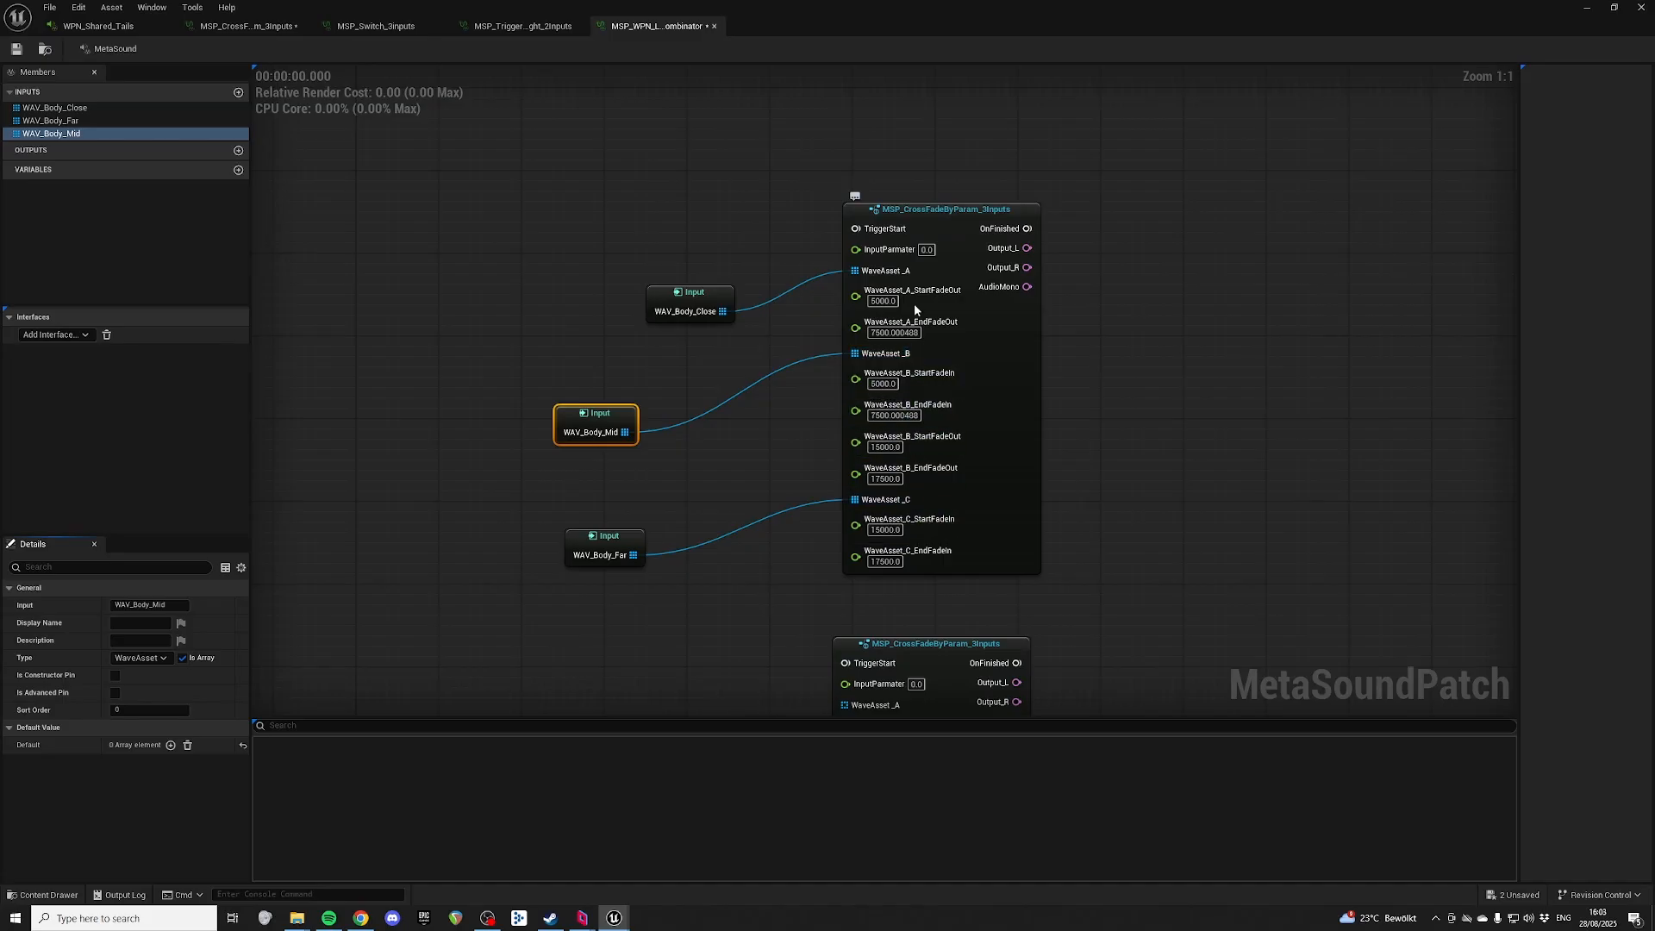
Step: Line up the WAV_Body_Mid and WAV_Body_Far input nodes in a column beneath WAV_Body_Close
{"action": "left_click_drag", "start_coordinate": [617, 423], "coordinate": [696, 388]}
{"action": "left_click", "coordinate": [704, 337]}
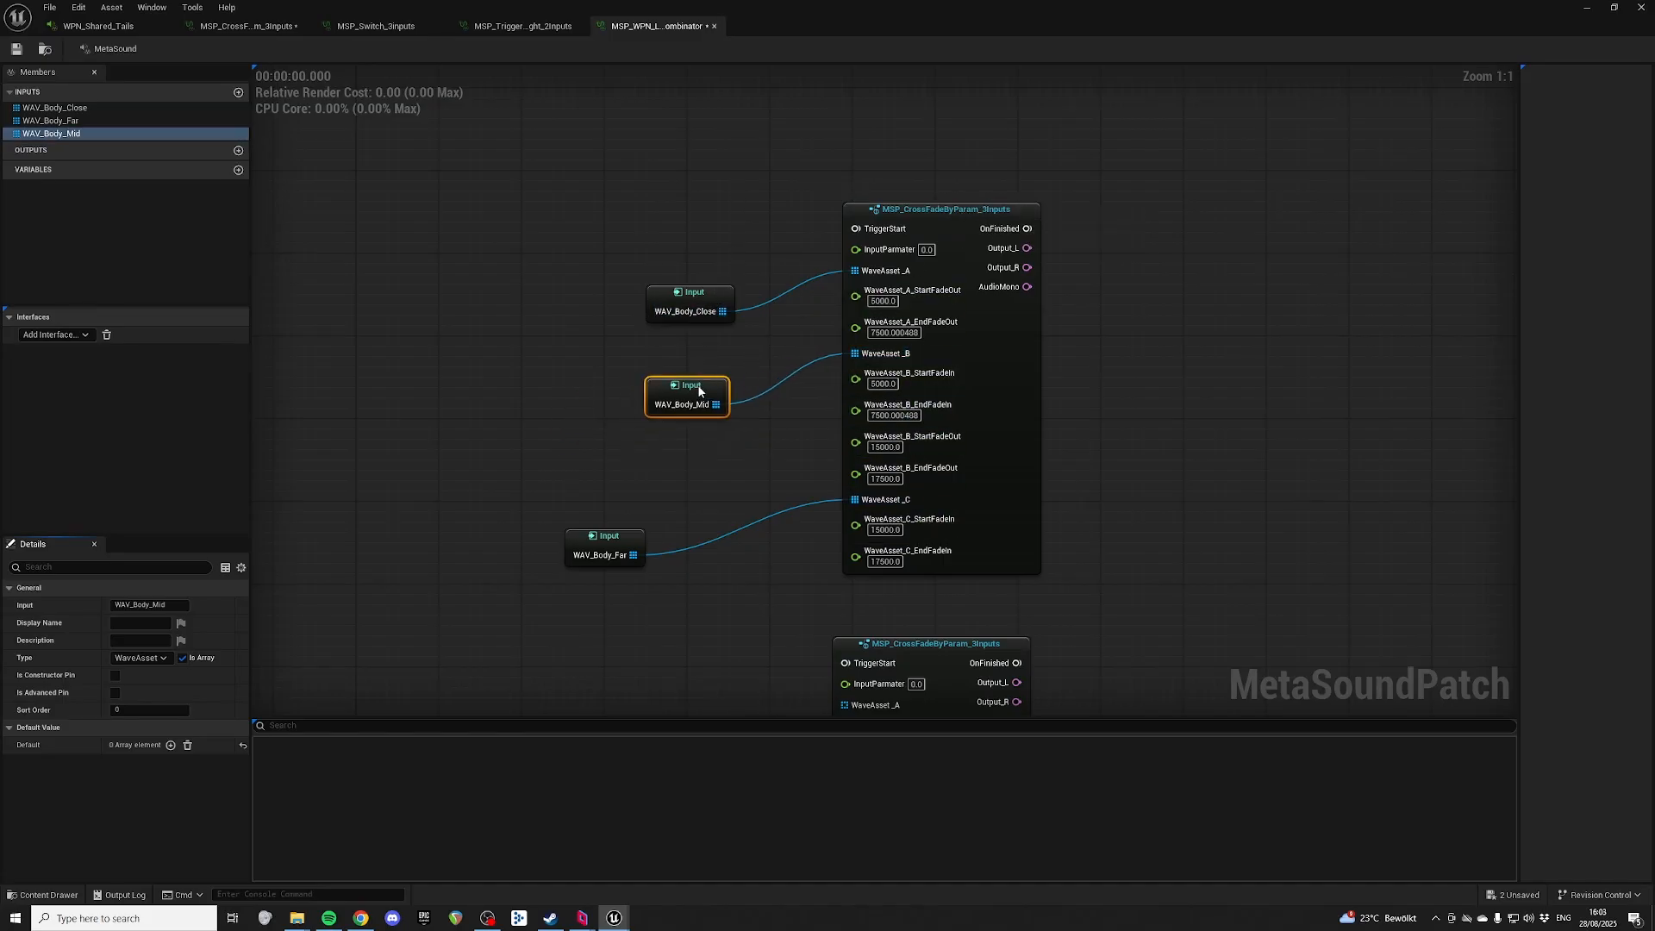
{"action": "left_click_drag", "start_coordinate": [608, 541], "coordinate": [689, 493]}
{"action": "left_click_drag", "start_coordinate": [714, 391], "coordinate": [715, 385]}
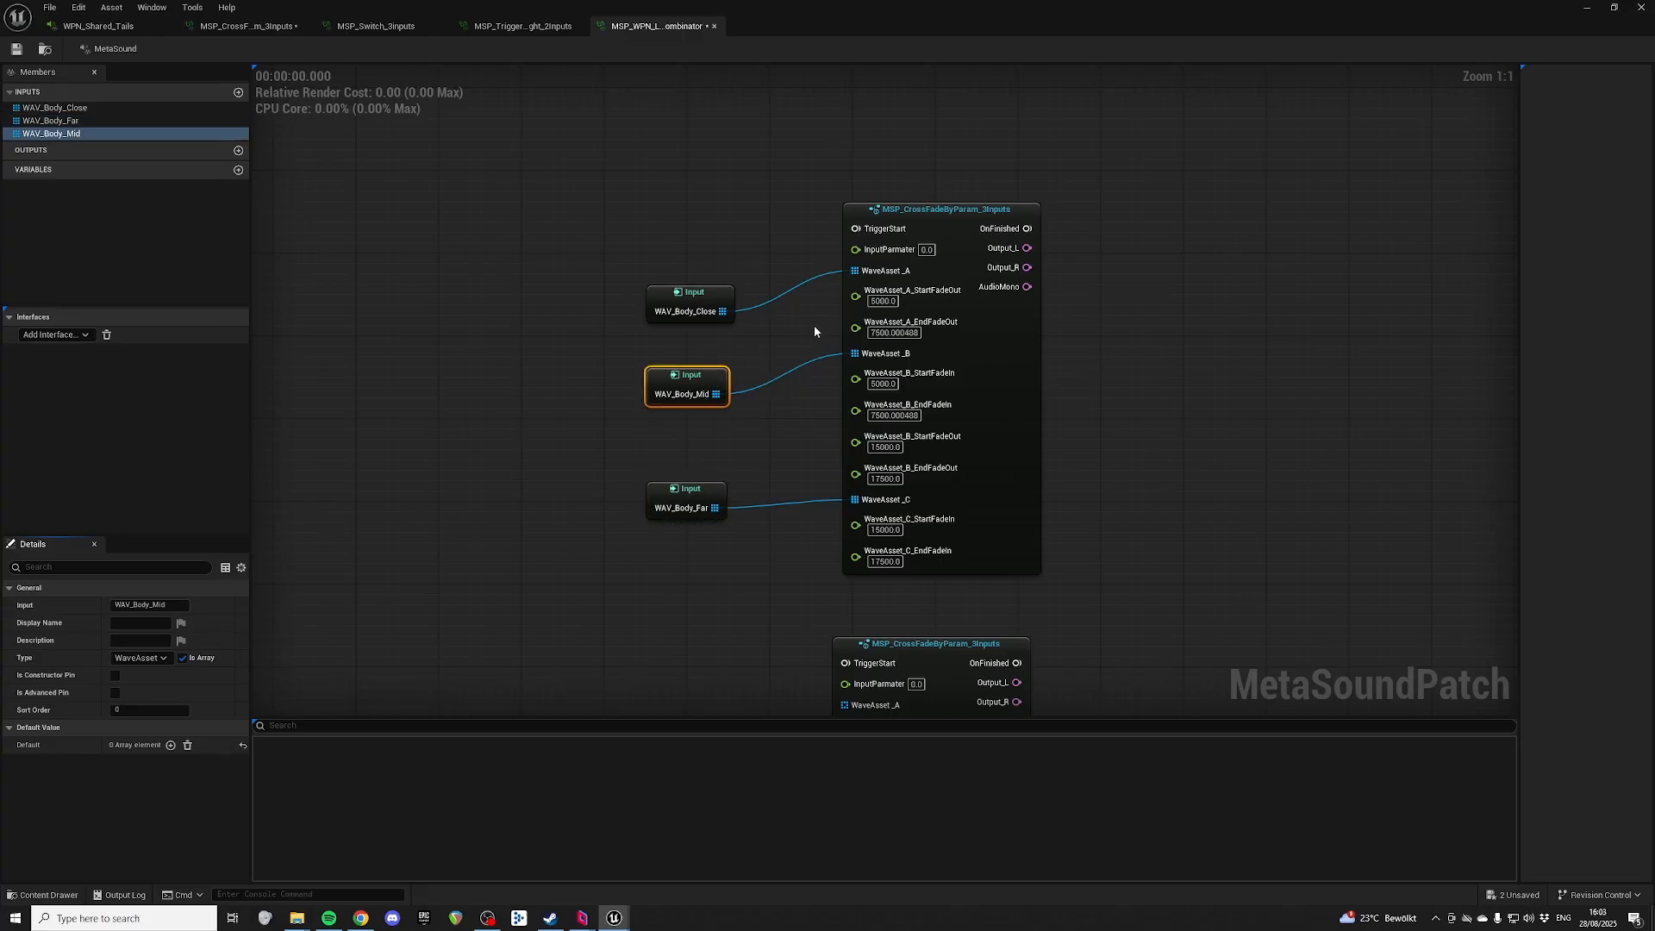
Step: Promote the lower crossfade node's WaveAsset_A pin to a graph input and place it beside the node
{"action": "right_click_drag", "start_coordinate": [1158, 440], "coordinate": [1140, 280]}
{"action": "right_click_drag", "start_coordinate": [711, 465], "coordinate": [711, 385]}
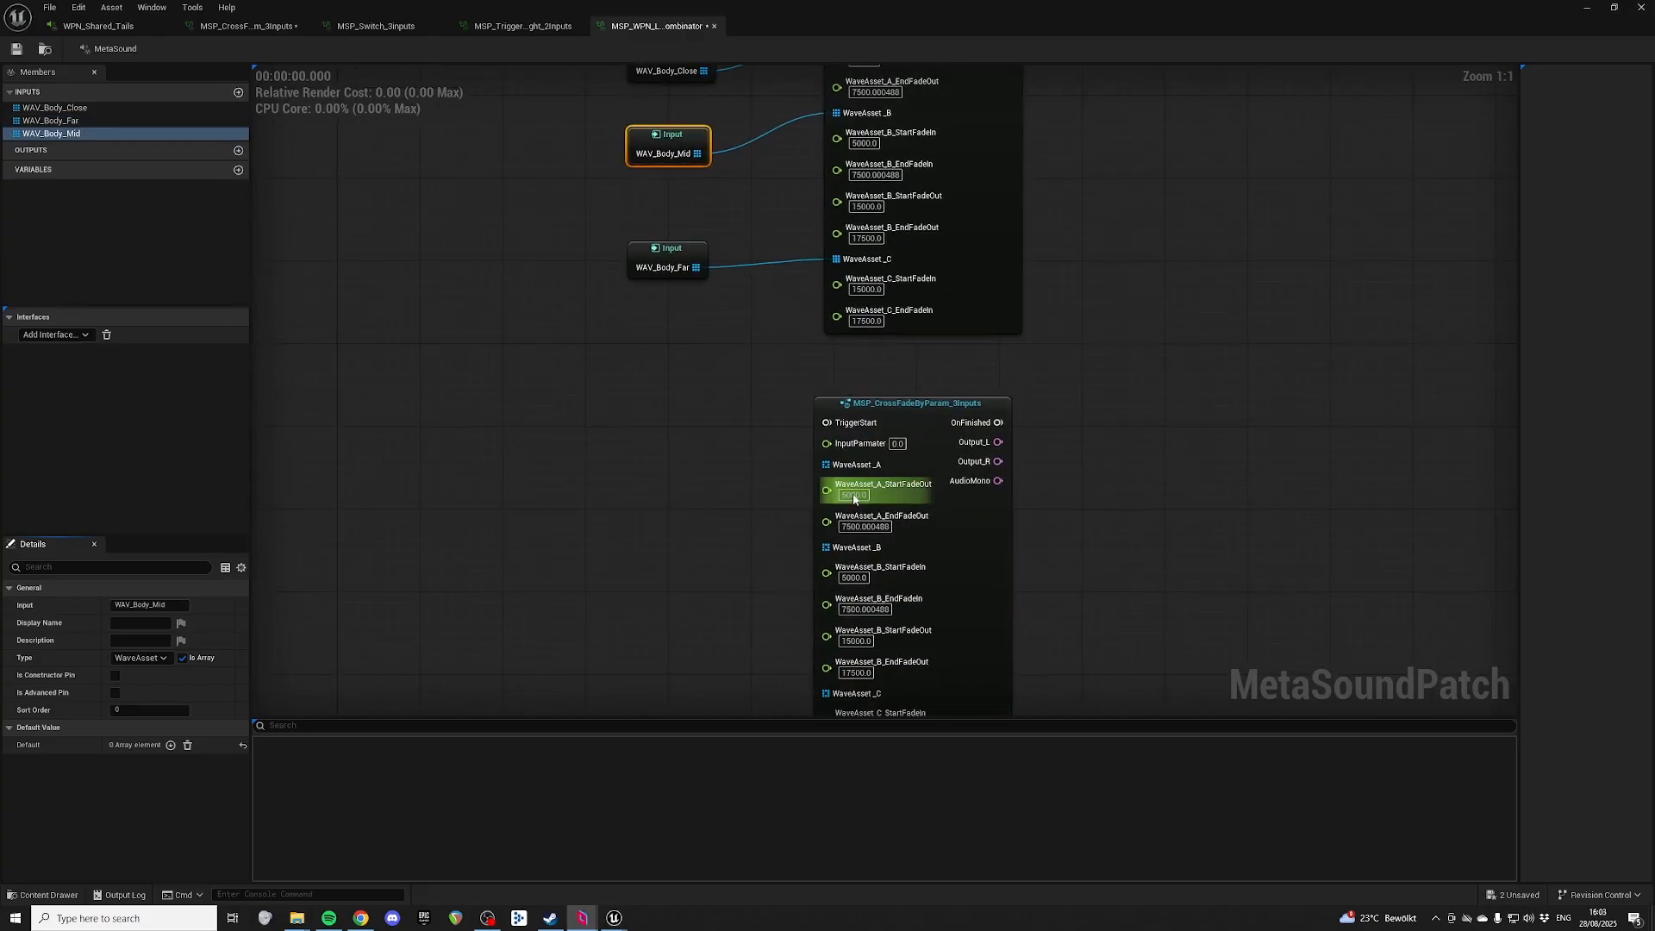
{"action": "right_click", "coordinate": [825, 465]}
{"action": "left_click", "coordinate": [888, 510]}
{"action": "left_click_drag", "start_coordinate": [674, 398], "coordinate": [672, 418]}
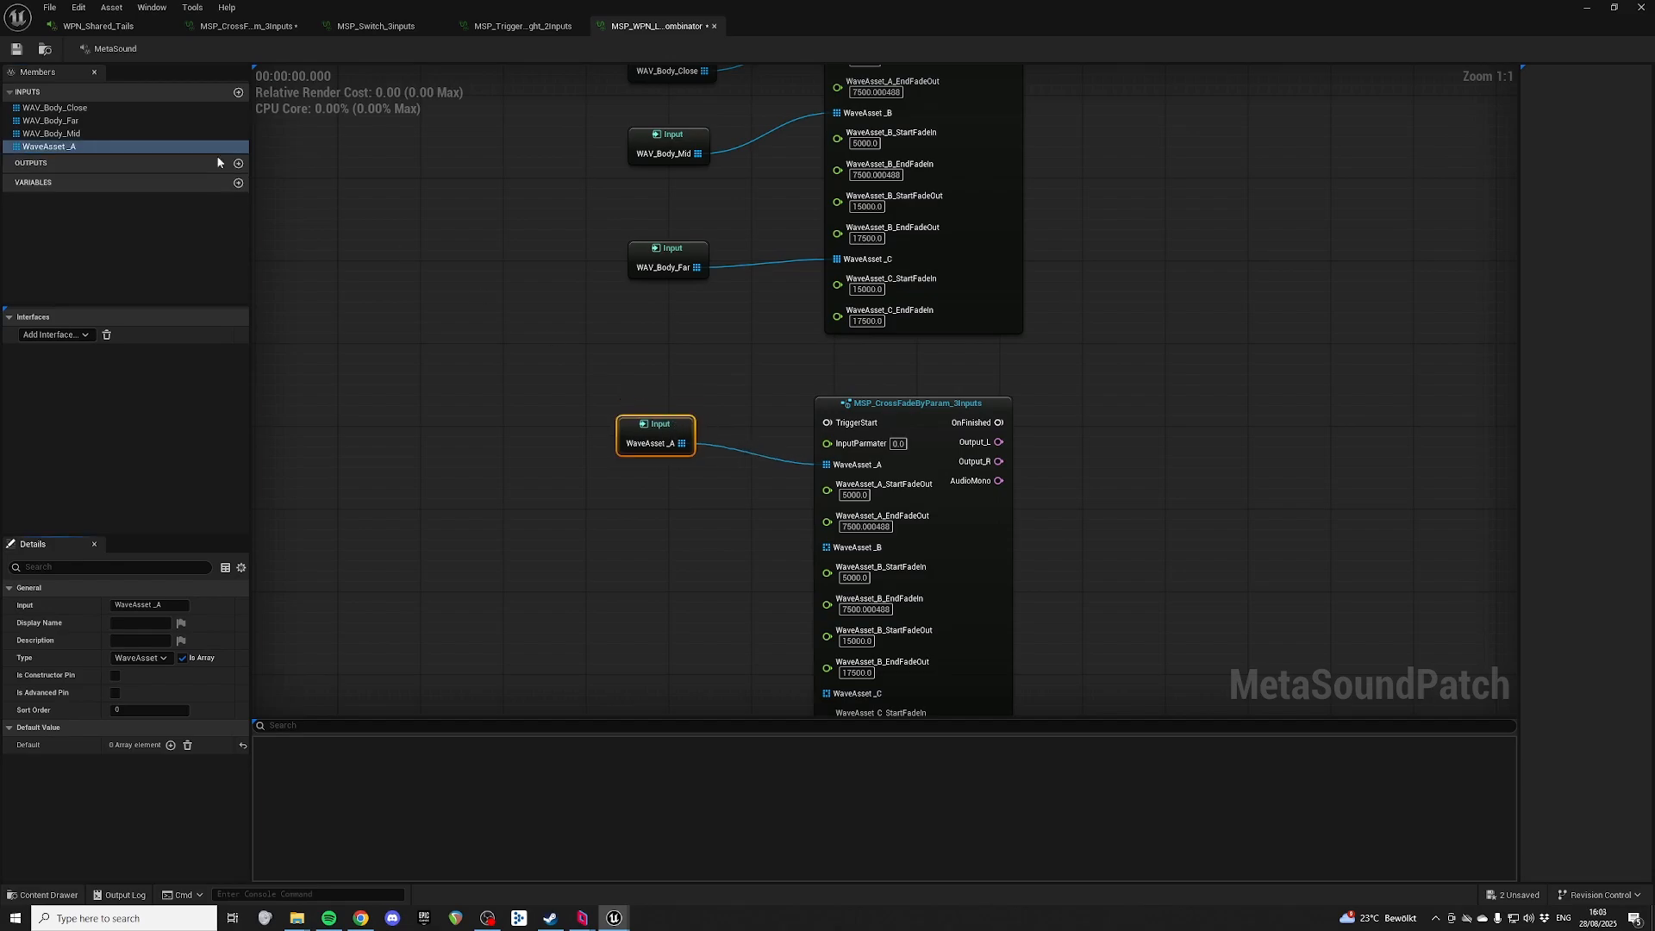
Step: Rename the new WaveAsset_A graph input as WAV_Tail_Close
{"action": "key", "text": "ctrl+v"}
{"action": "key", "text": "F2"}
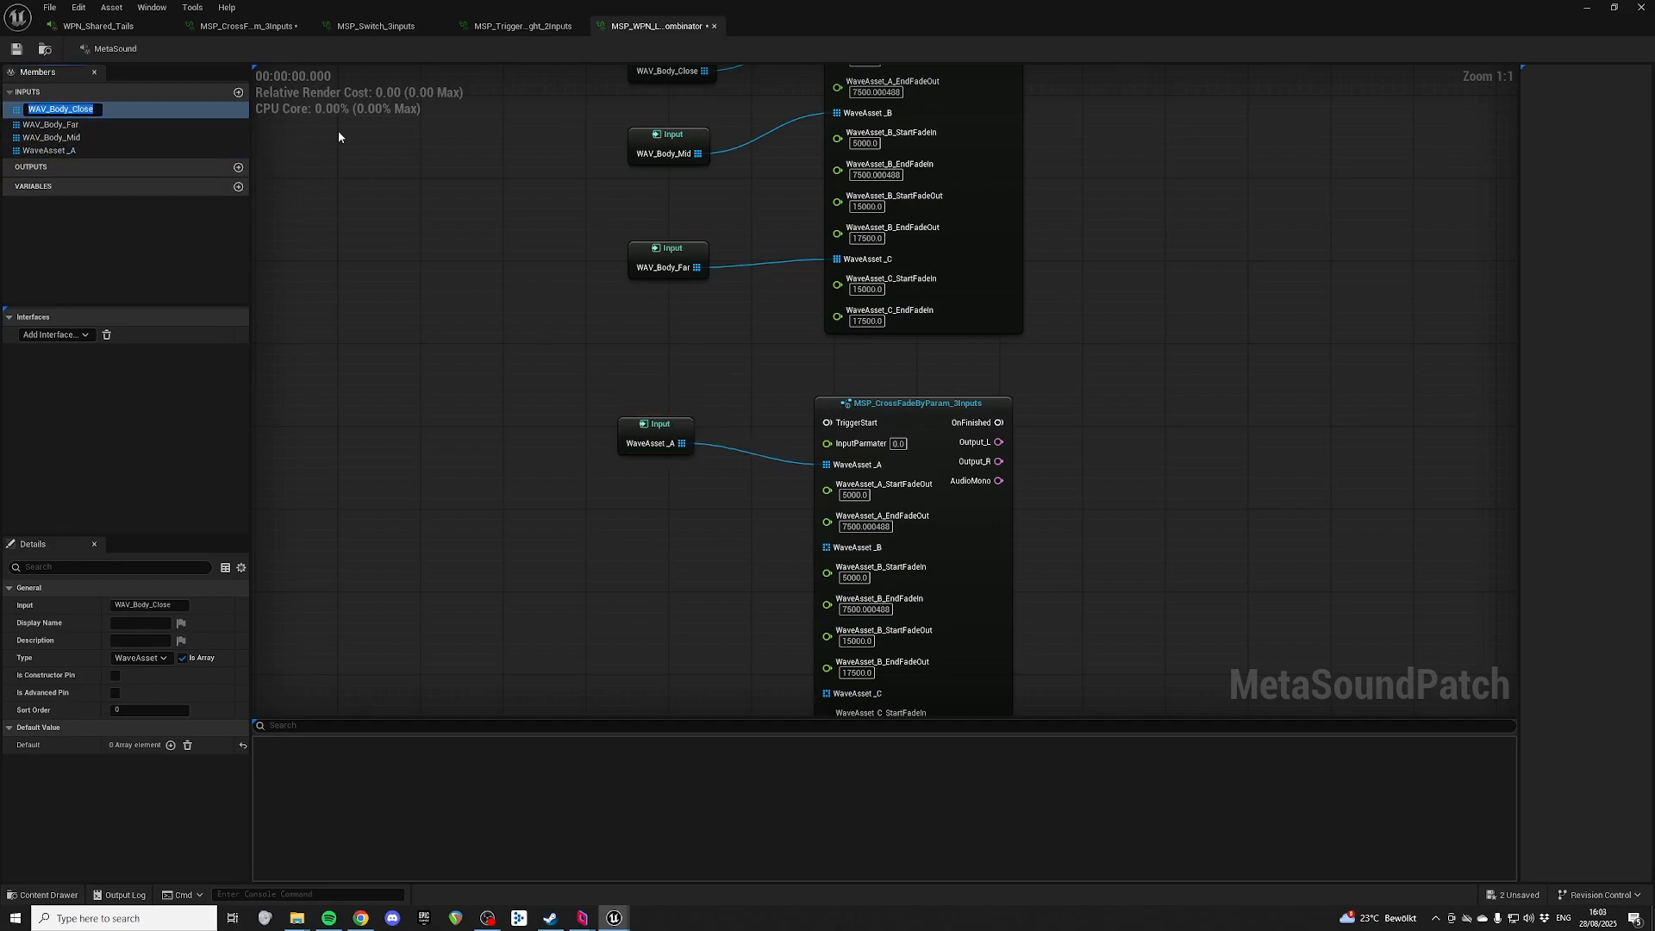
{"action": "type", "text": "WAV_Body_Close"}
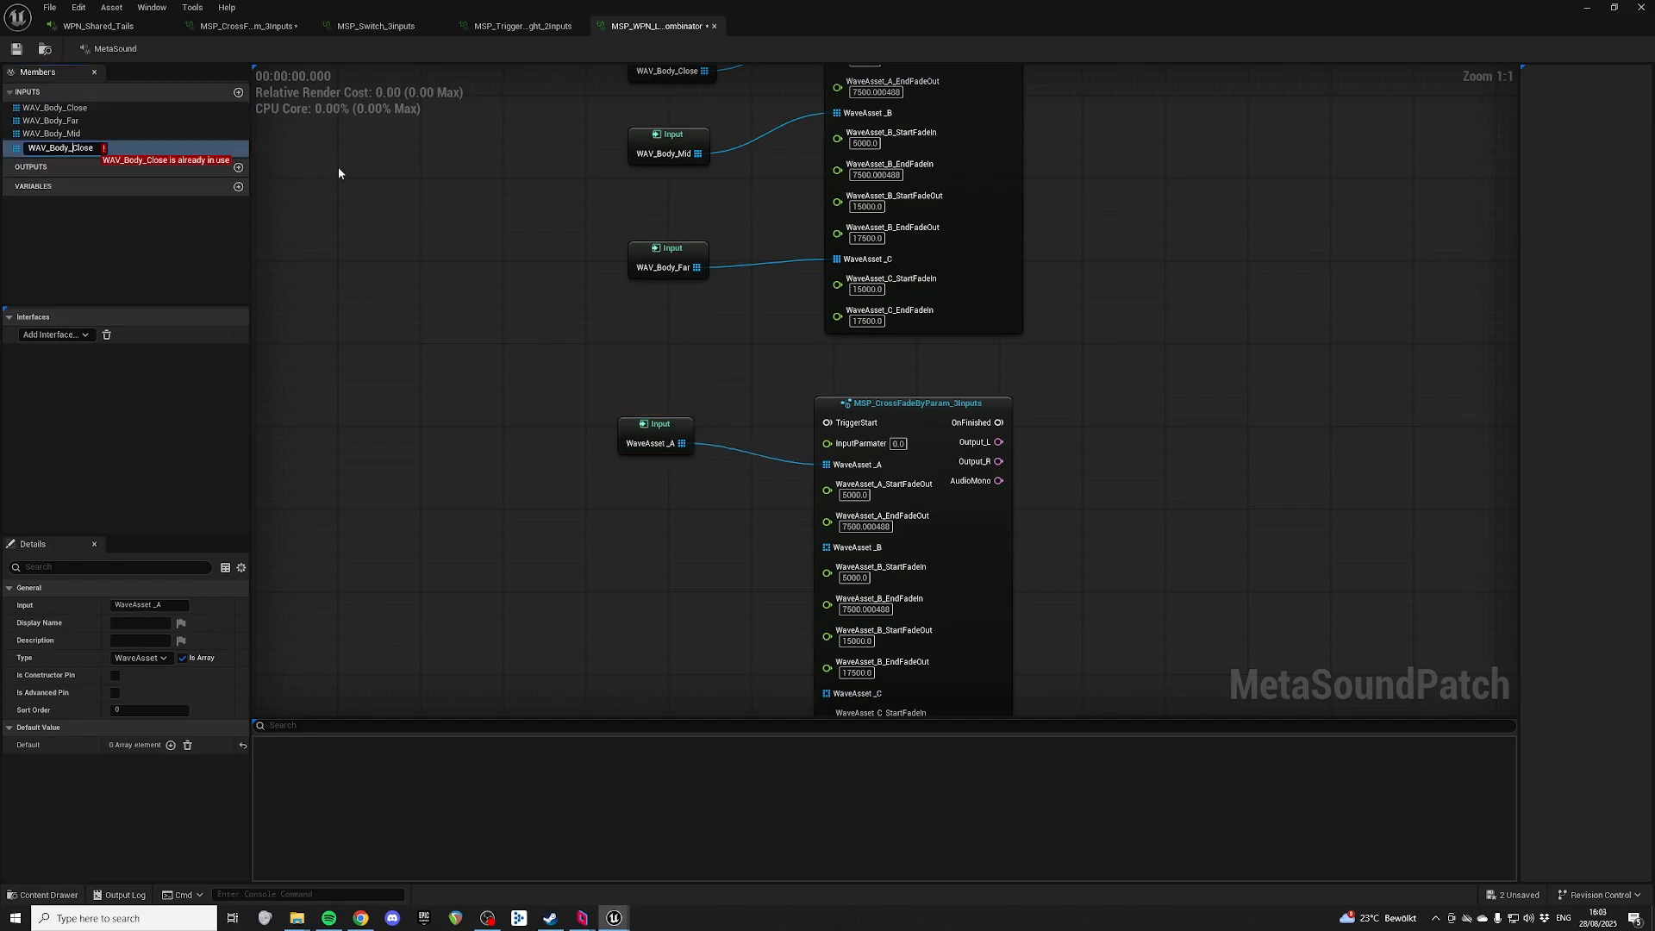
{"action": "key", "text": "shift+Left"}
{"action": "key", "text": "shift+Left"}
{"action": "type", "text": "Tail"}
{"action": "key", "text": "Return"}
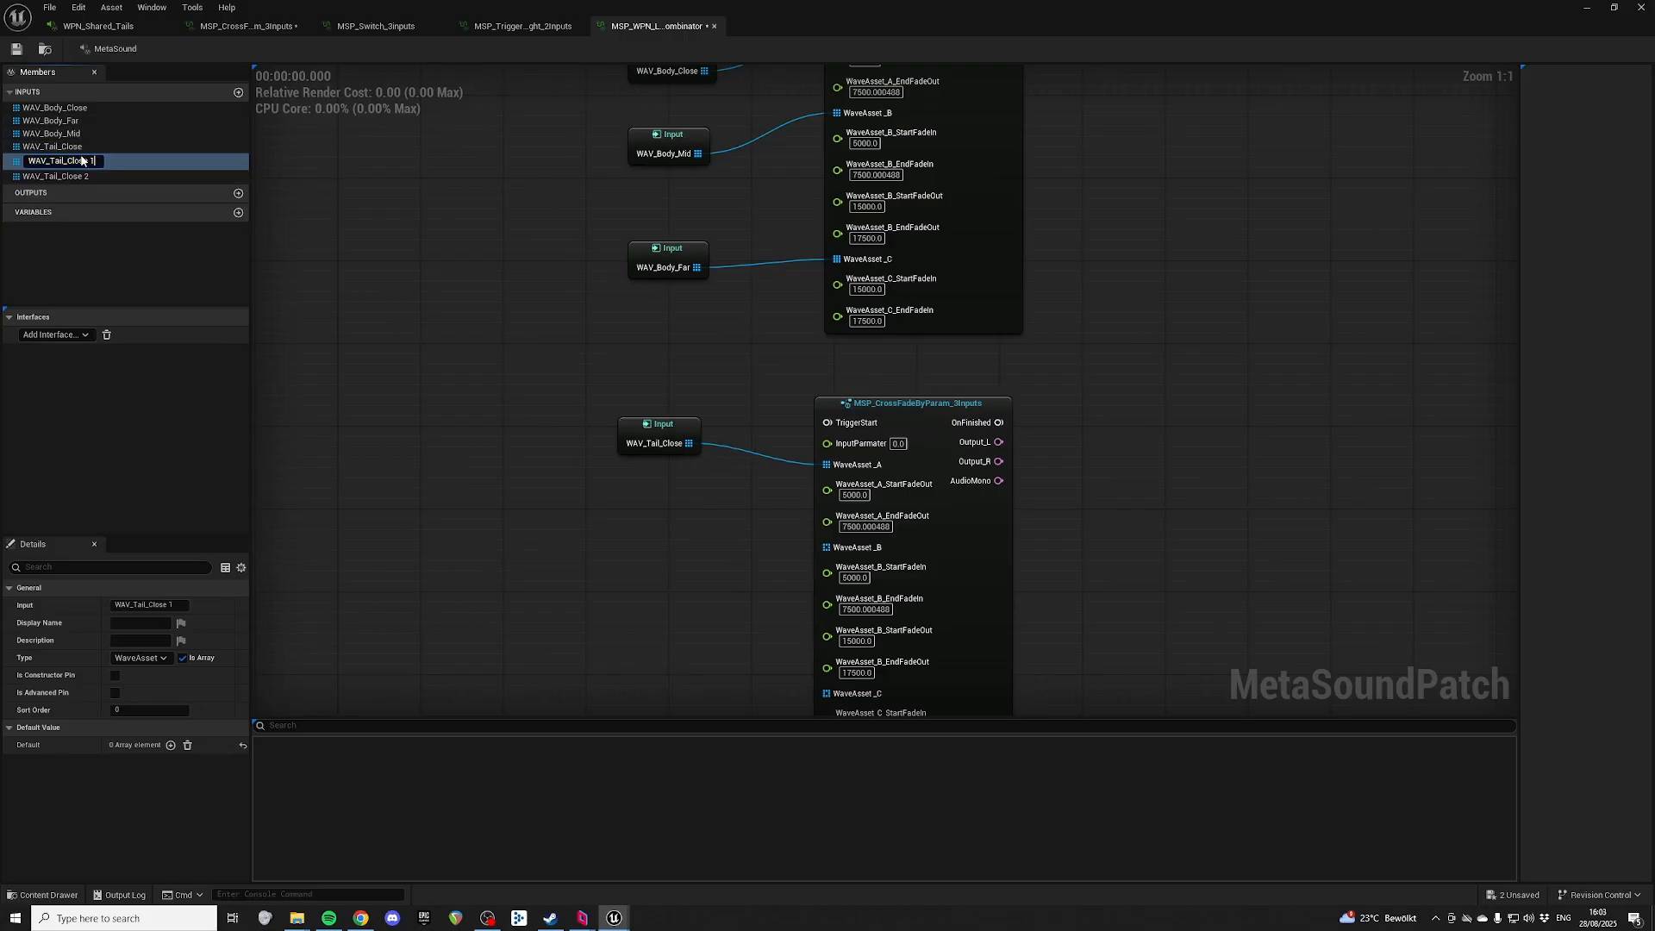
Step: Name the two copies of the WAV_Tail_Close input WAV_Tail_Mid and WAV_Tail_Far, wired to the lower crossfade's WaveAsset_B and WaveAsset_C
{"action": "key", "text": "shift+Left"}
{"action": "key", "text": "shift+Left"}
{"action": "key", "text": "shift+Left"}
{"action": "key", "text": "shift+Left"}
{"action": "key", "text": "shift+Left"}
{"action": "key", "text": "shift+Left"}
{"action": "key", "text": "shift+Left"}
{"action": "type", "text": "Mid"}
{"action": "key", "text": "Return"}
{"action": "double_click", "coordinate": [114, 165]}
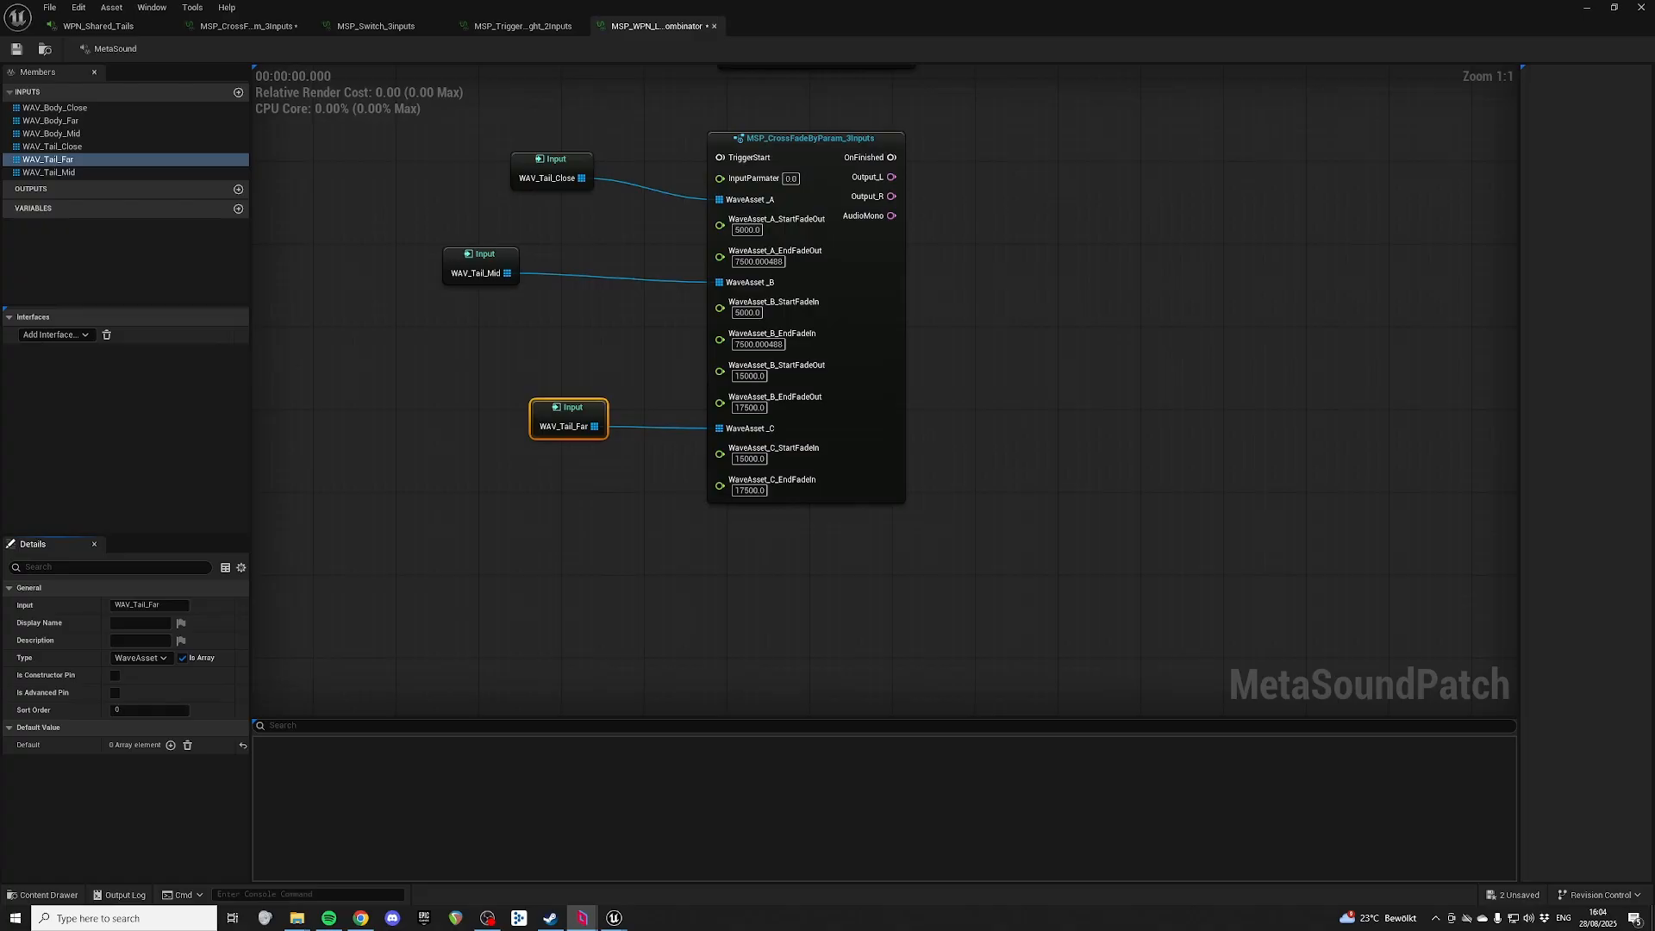
Step: Delete the surplus nodes in the graph area below the tail crossfade node
{"action": "right_click_drag", "start_coordinate": [1008, 156], "coordinate": [1143, 426]}
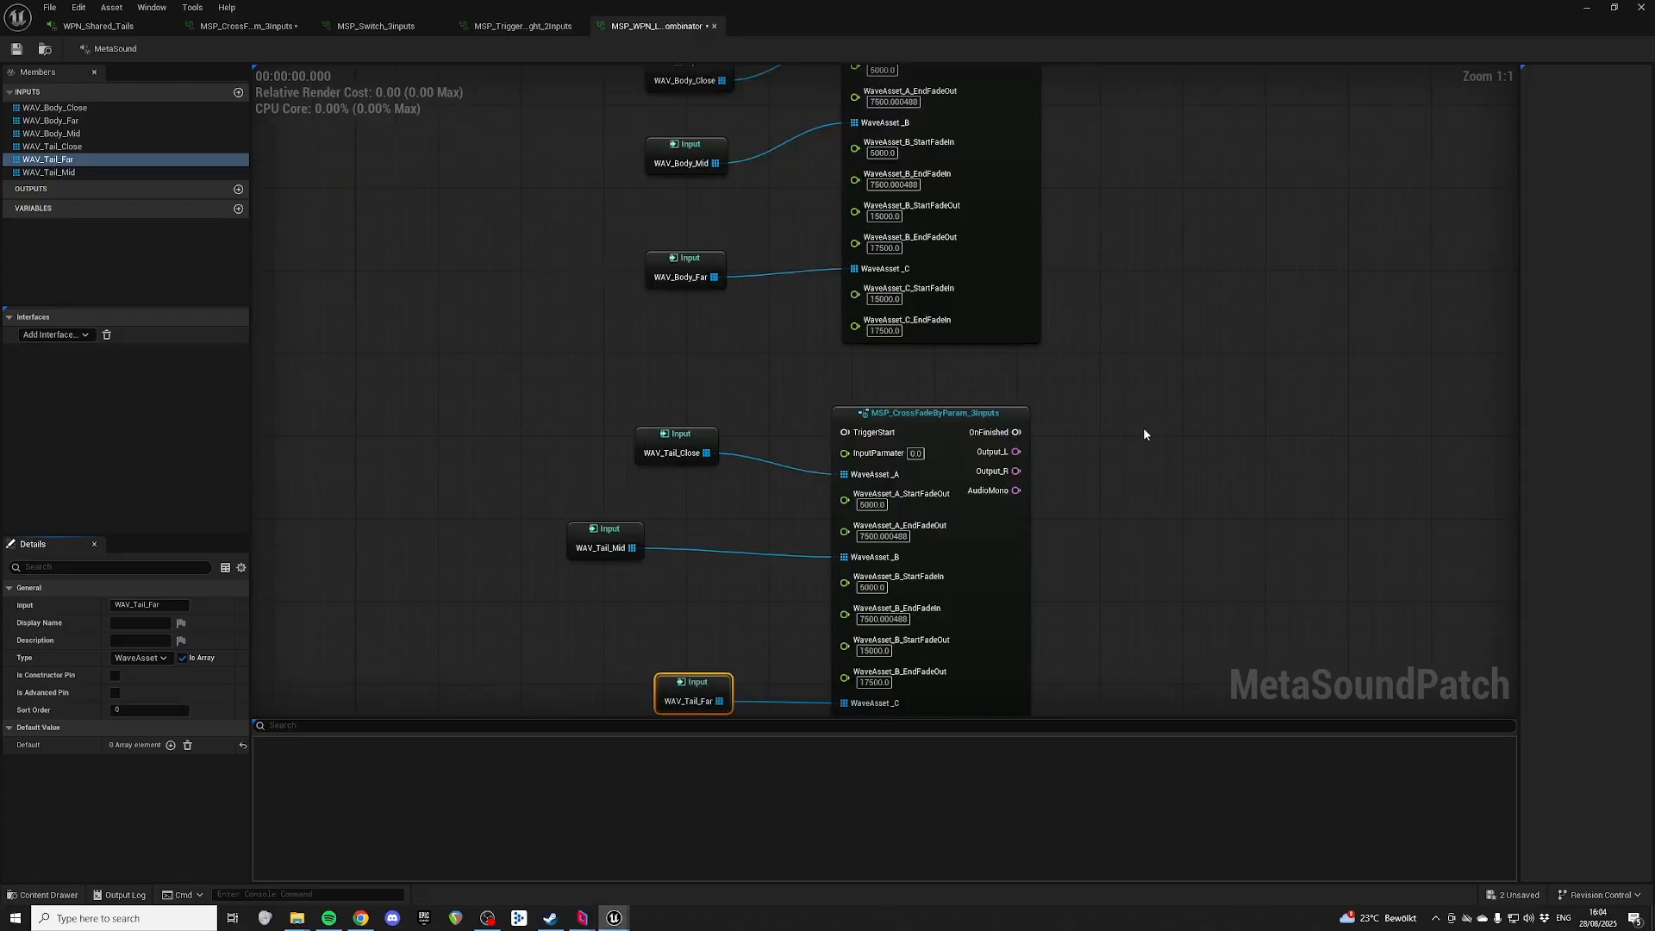
{"action": "scroll", "coordinate": [1144, 431], "scroll_direction": "down", "scroll_amount": 2}
{"action": "right_click_drag", "start_coordinate": [1148, 655], "coordinate": [1001, 146]}
{"action": "left_click_drag", "start_coordinate": [824, 299], "coordinate": [1078, 499]}
{"action": "key", "text": "Delete"}
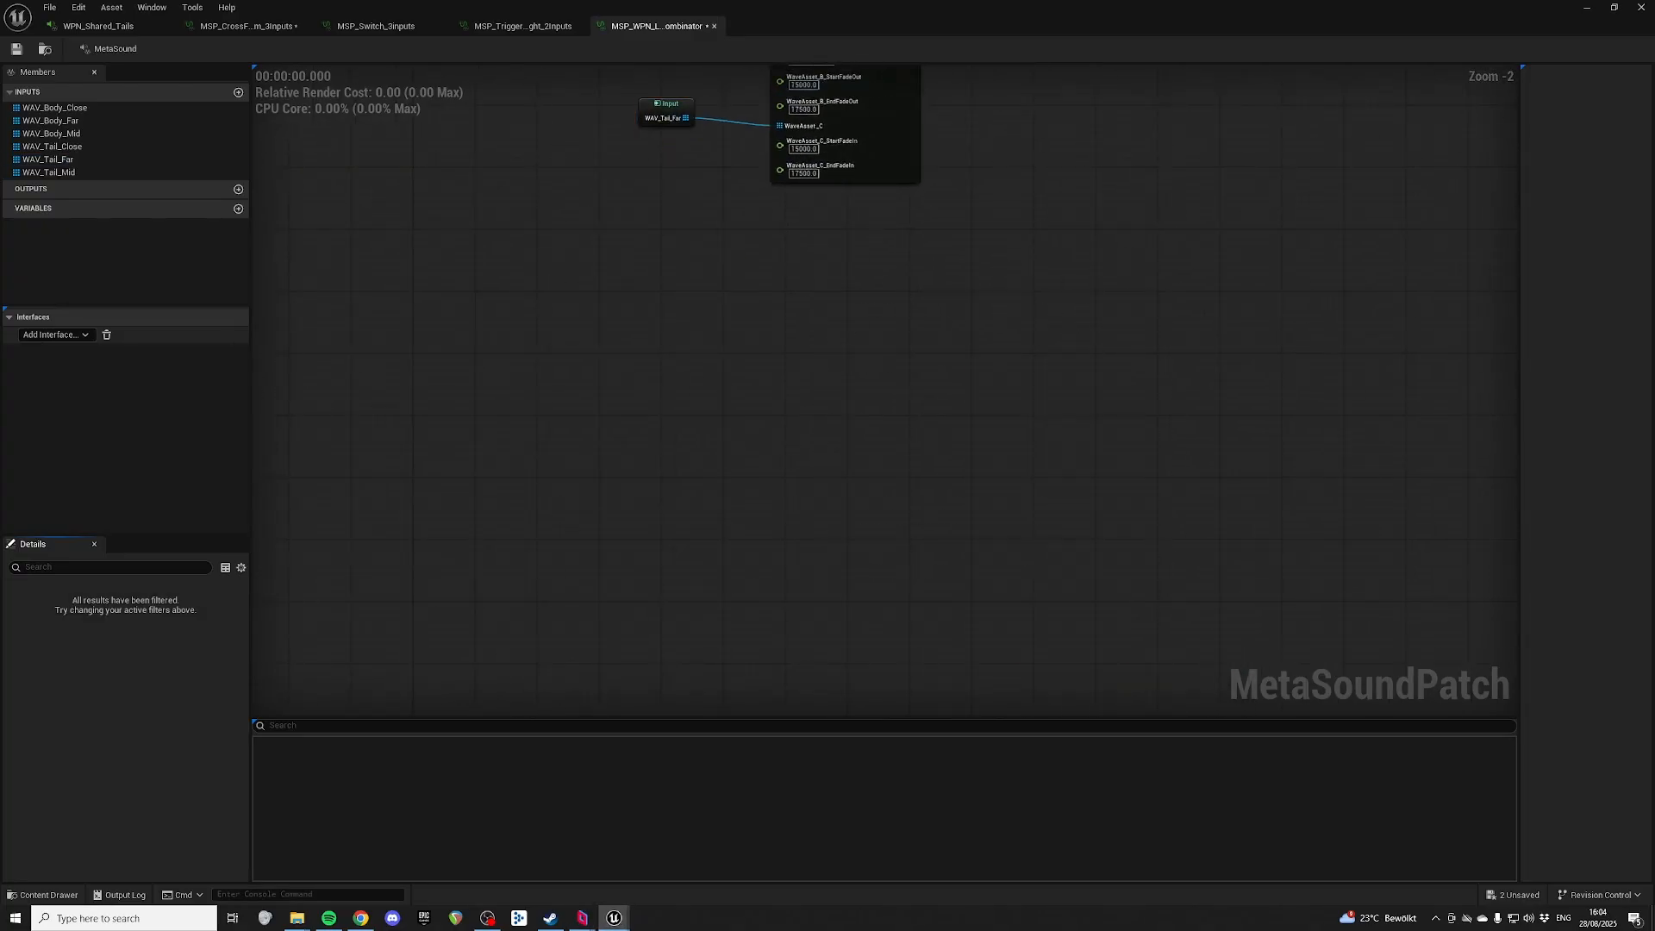
Step: Copy the Shuffle and Wave Player nodes from the MSP_TriggerByHeight_2Inputs patch into the combinator graph, placed below the tail crossfade node
{"action": "right_click_drag", "start_coordinate": [983, 248], "coordinate": [1034, 384]}
{"action": "right_click_drag", "start_coordinate": [632, 280], "coordinate": [557, 325]}
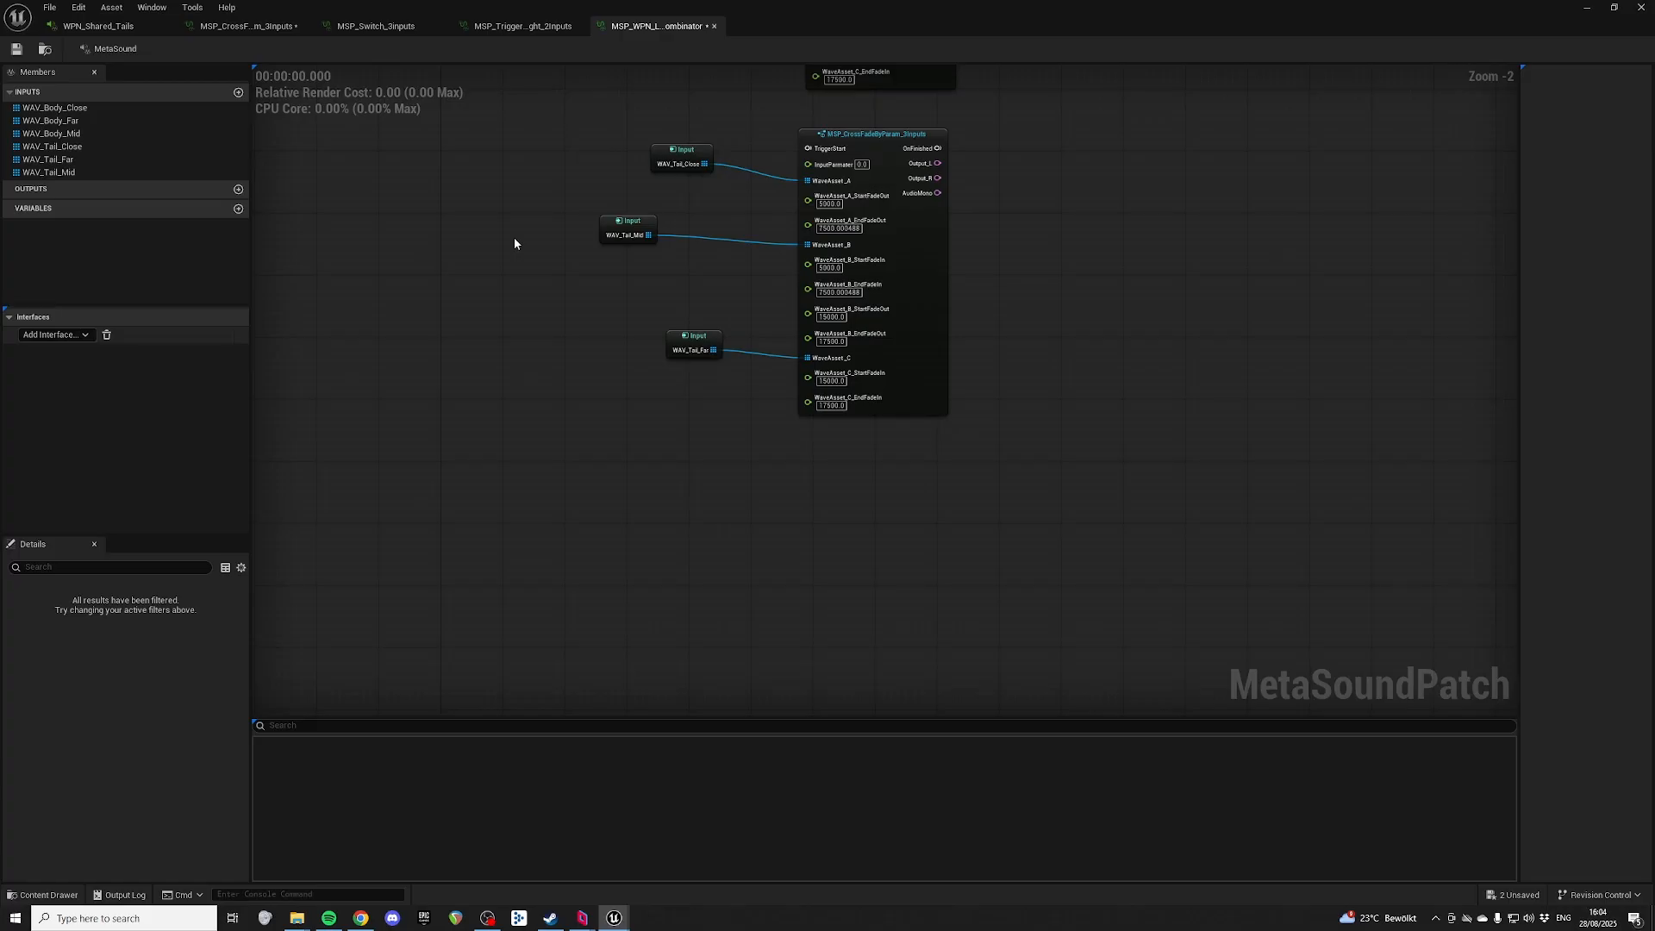
{"action": "right_click_drag", "start_coordinate": [491, 244], "coordinate": [517, 312]}
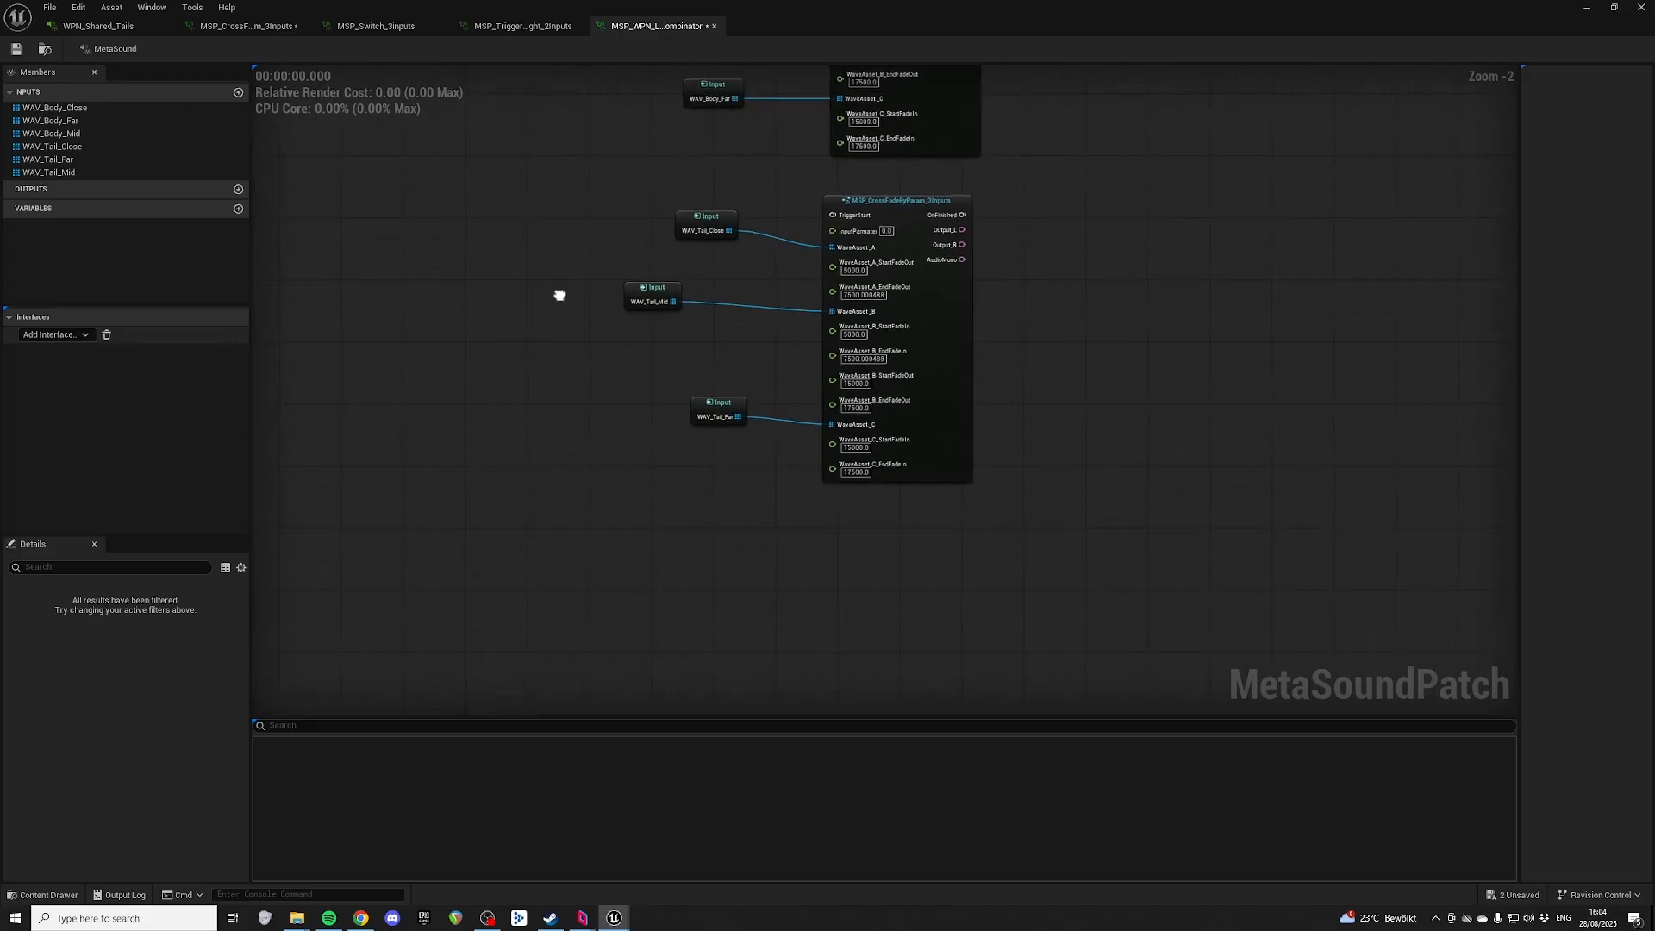
{"action": "left_click", "coordinate": [534, 26]}
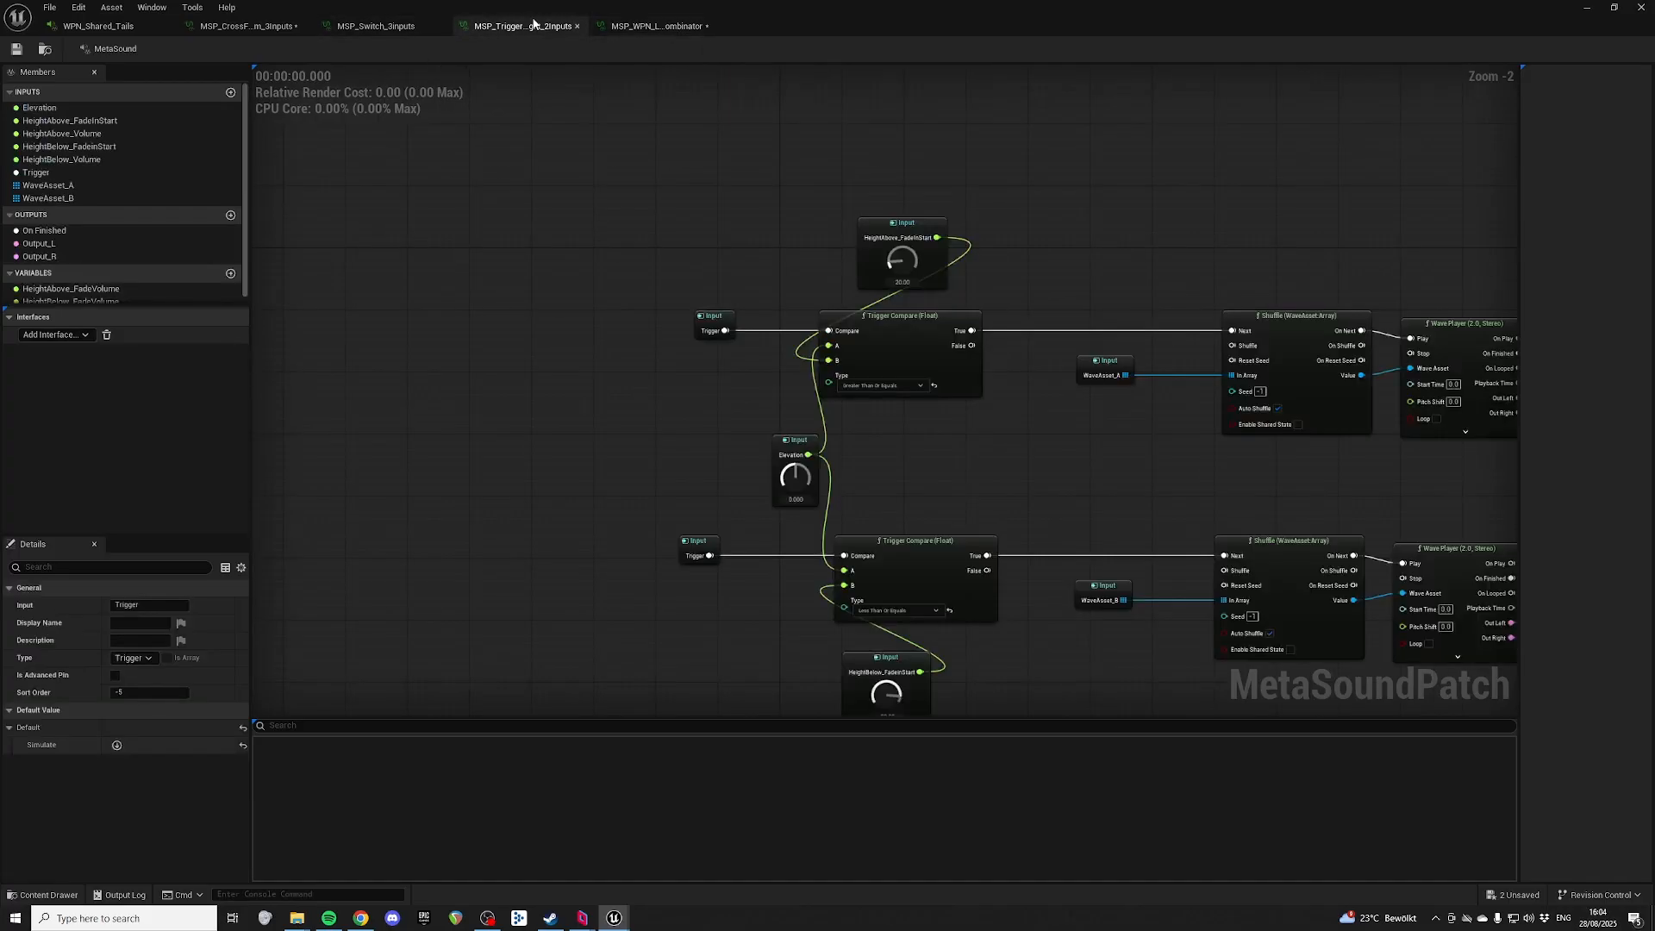
{"action": "left_click_drag", "start_coordinate": [820, 228], "coordinate": [1161, 387]}
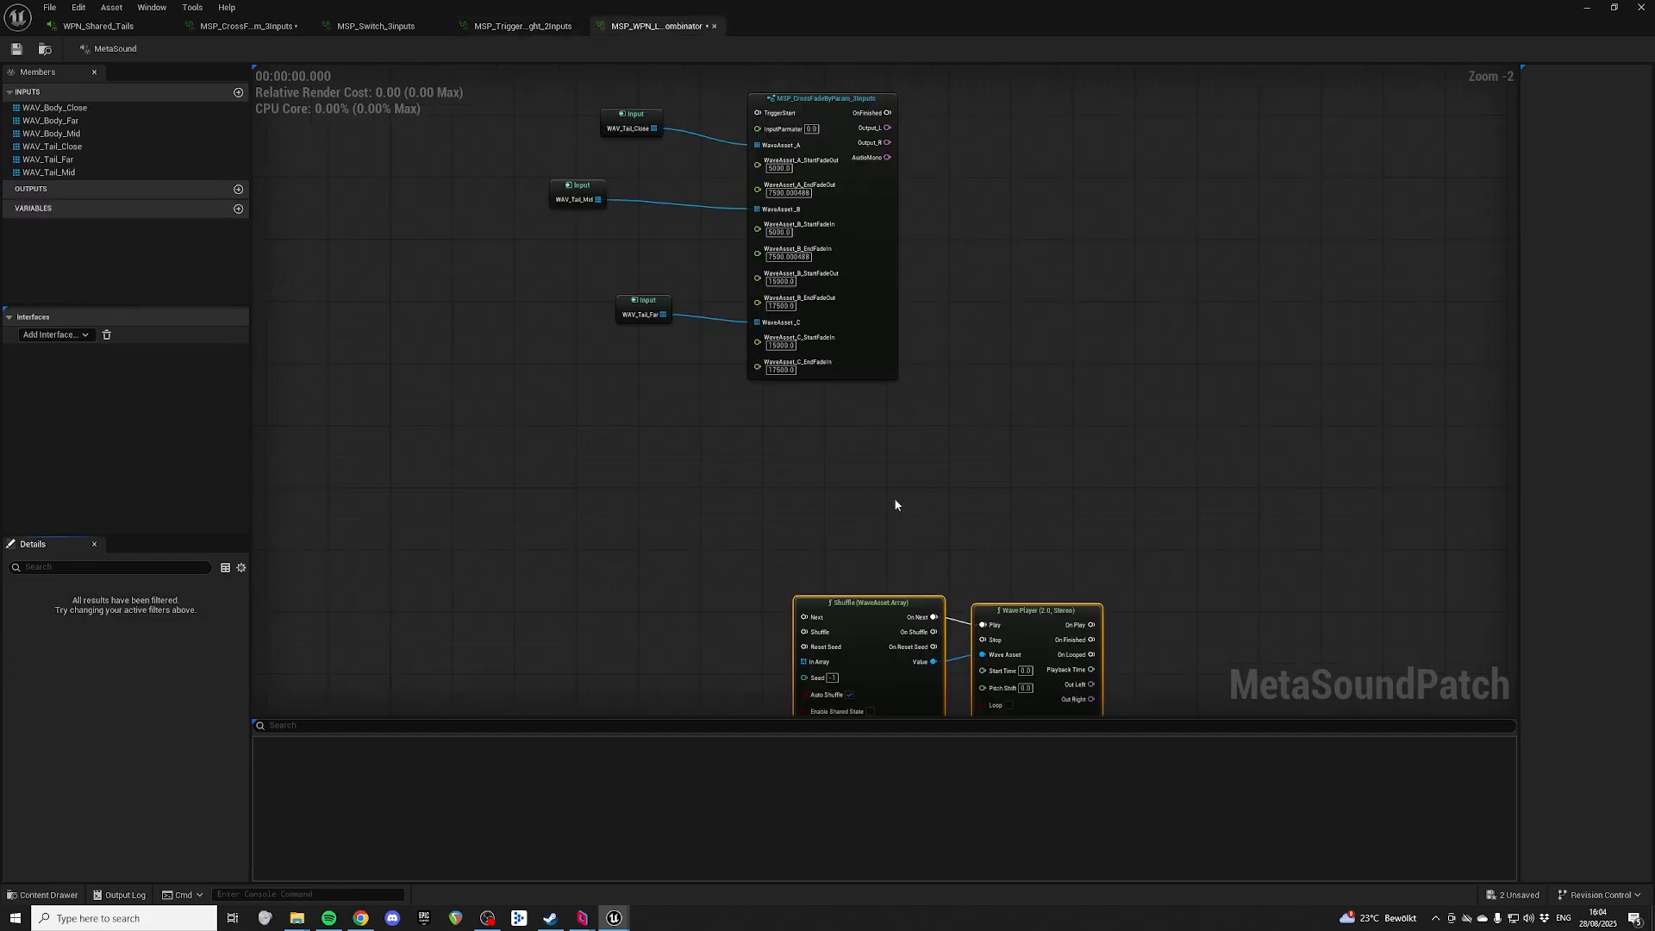
{"action": "left_click_drag", "start_coordinate": [871, 603], "coordinate": [832, 509]}
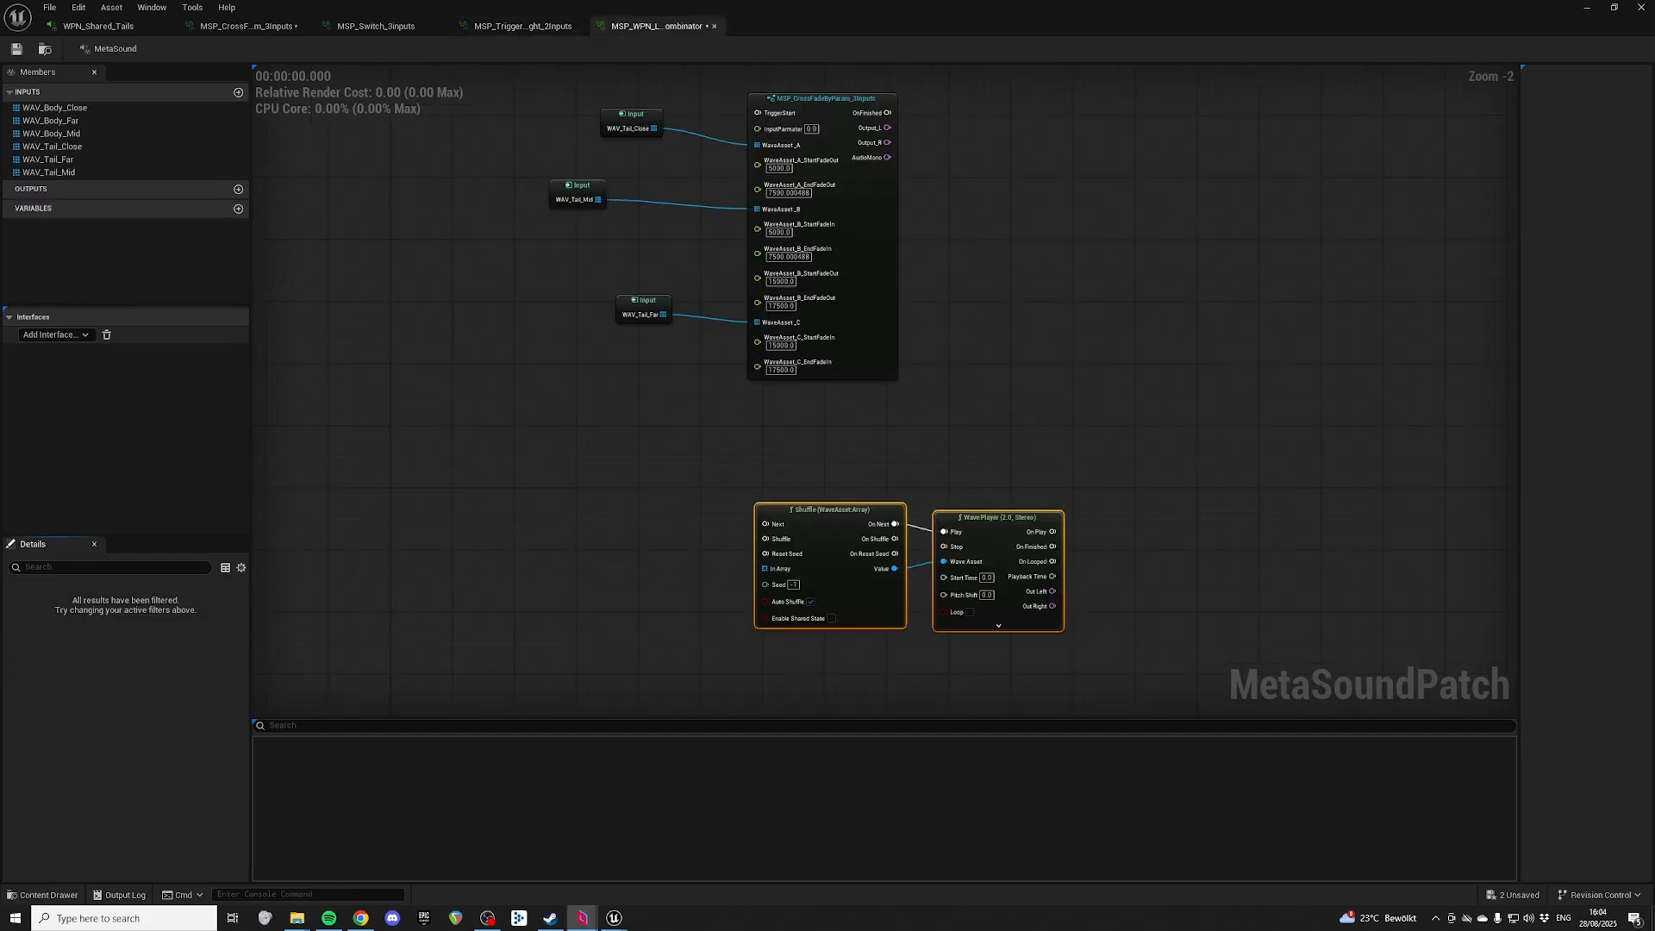
Step: Promote the Shuffle node's In Array pin to a graph input placed beside the node
{"action": "scroll", "coordinate": [797, 543], "scroll_direction": "up", "scroll_amount": 2}
{"action": "right_click_drag", "start_coordinate": [798, 543], "coordinate": [853, 408]}
{"action": "right_click", "coordinate": [809, 441]}
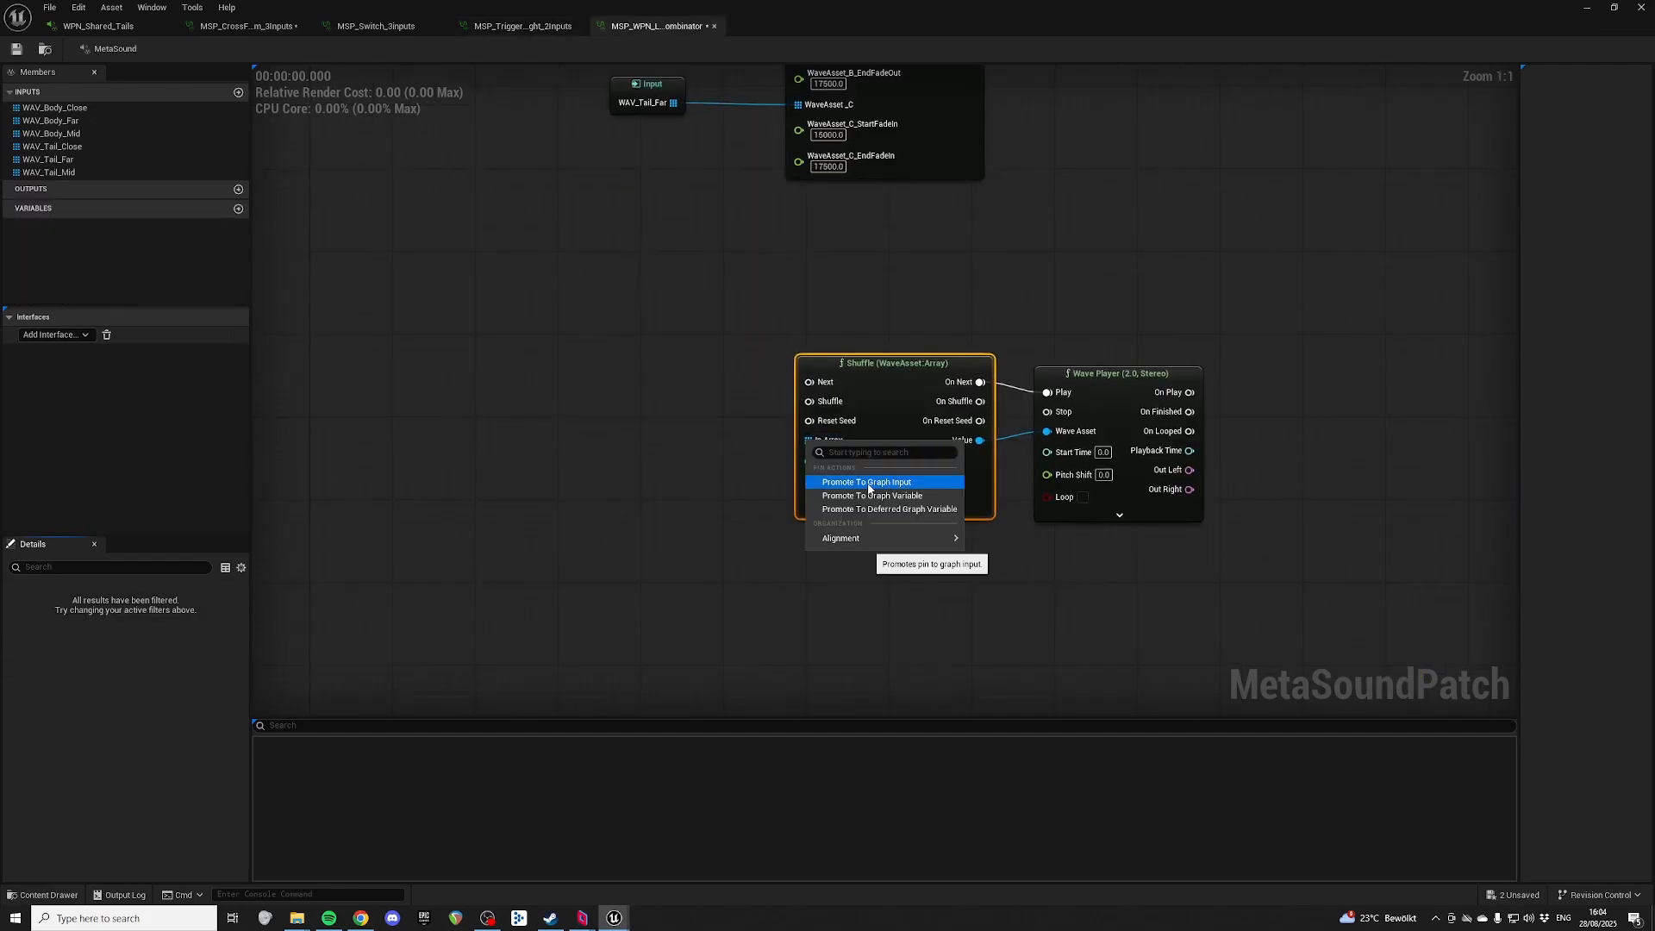
{"action": "left_click", "coordinate": [872, 481]}
{"action": "left_click_drag", "start_coordinate": [505, 247], "coordinate": [638, 451]}
Step: Name the new In Array graph input WAV_Mech
{"action": "key", "text": "F2"}
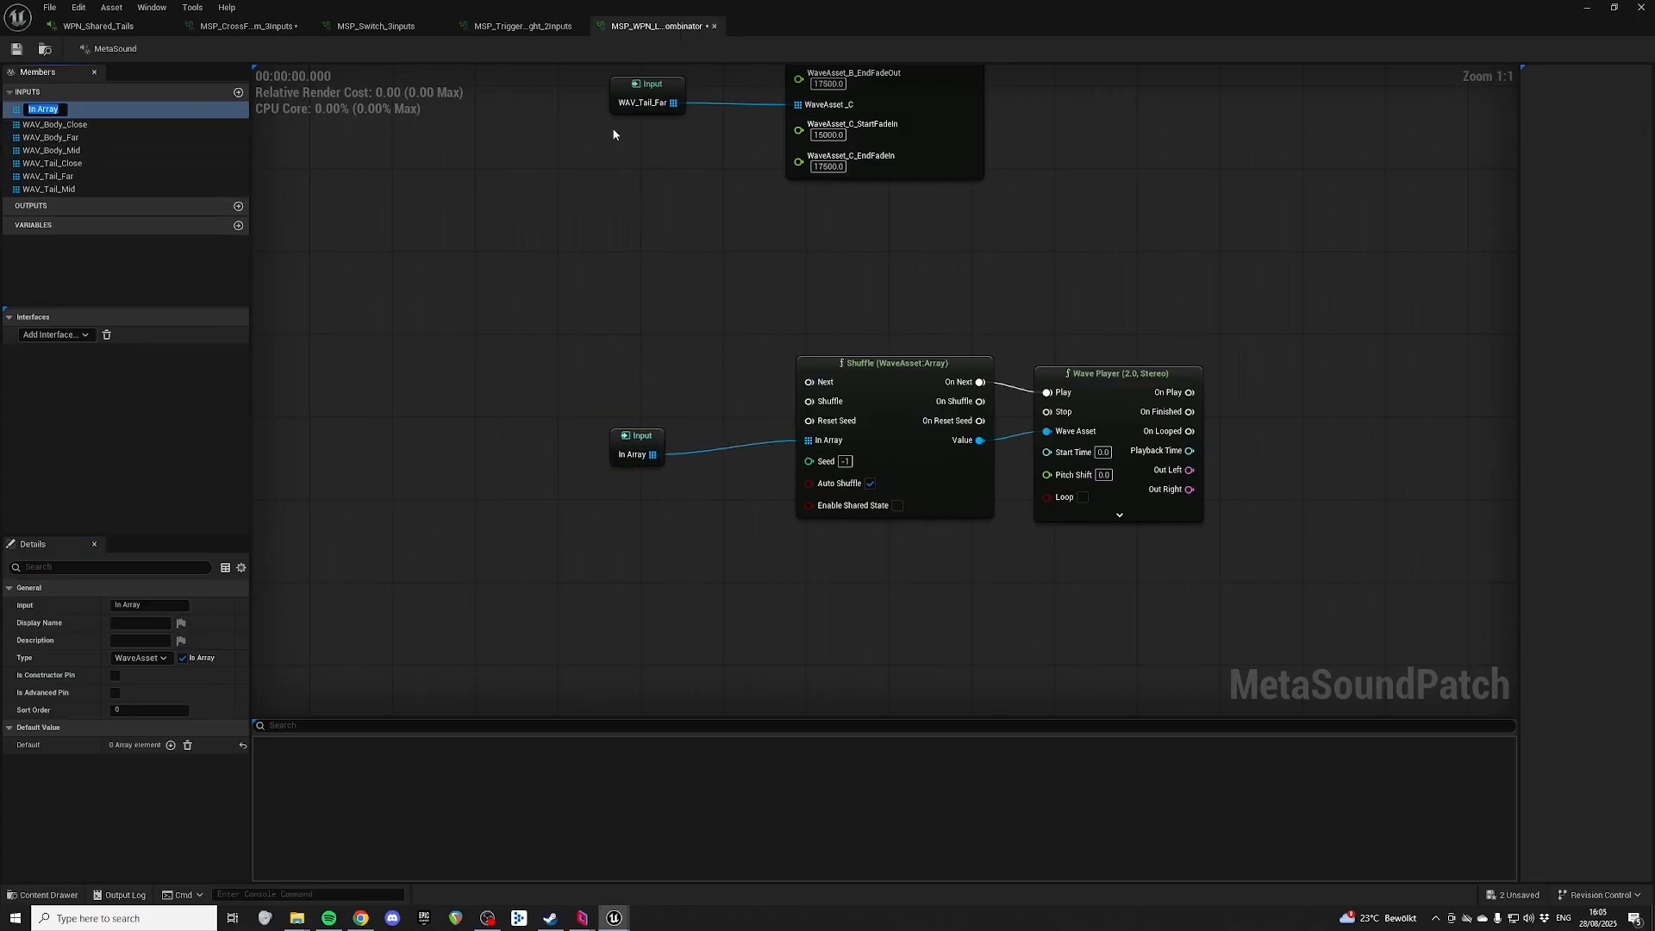
{"action": "type", "text": "WAV_Body_Close"}
{"action": "key", "text": "BackSpace"}
{"action": "key", "text": "BackSpace"}
{"action": "key", "text": "BackSpace"}
{"action": "key", "text": "BackSpace"}
{"action": "key", "text": "BackSpace"}
{"action": "key", "text": "BackSpace"}
{"action": "key", "text": "BackSpace"}
{"action": "key", "text": "BackSpace"}
{"action": "key", "text": "BackSpace"}
{"action": "key", "text": "BackSpace"}
{"action": "type", "text": "Mech"}
{"action": "key", "text": "Return"}
Step: Rename the graph input feeding the Shuffle node as WAV_Detail_Layer
{"action": "key", "text": "F2"}
{"action": "key", "text": "Right"}
{"action": "key", "text": "shift+Left"}
{"action": "key", "text": "shift+Left"}
{"action": "key", "text": "shift+Left"}
{"action": "key", "text": "shift+Left"}
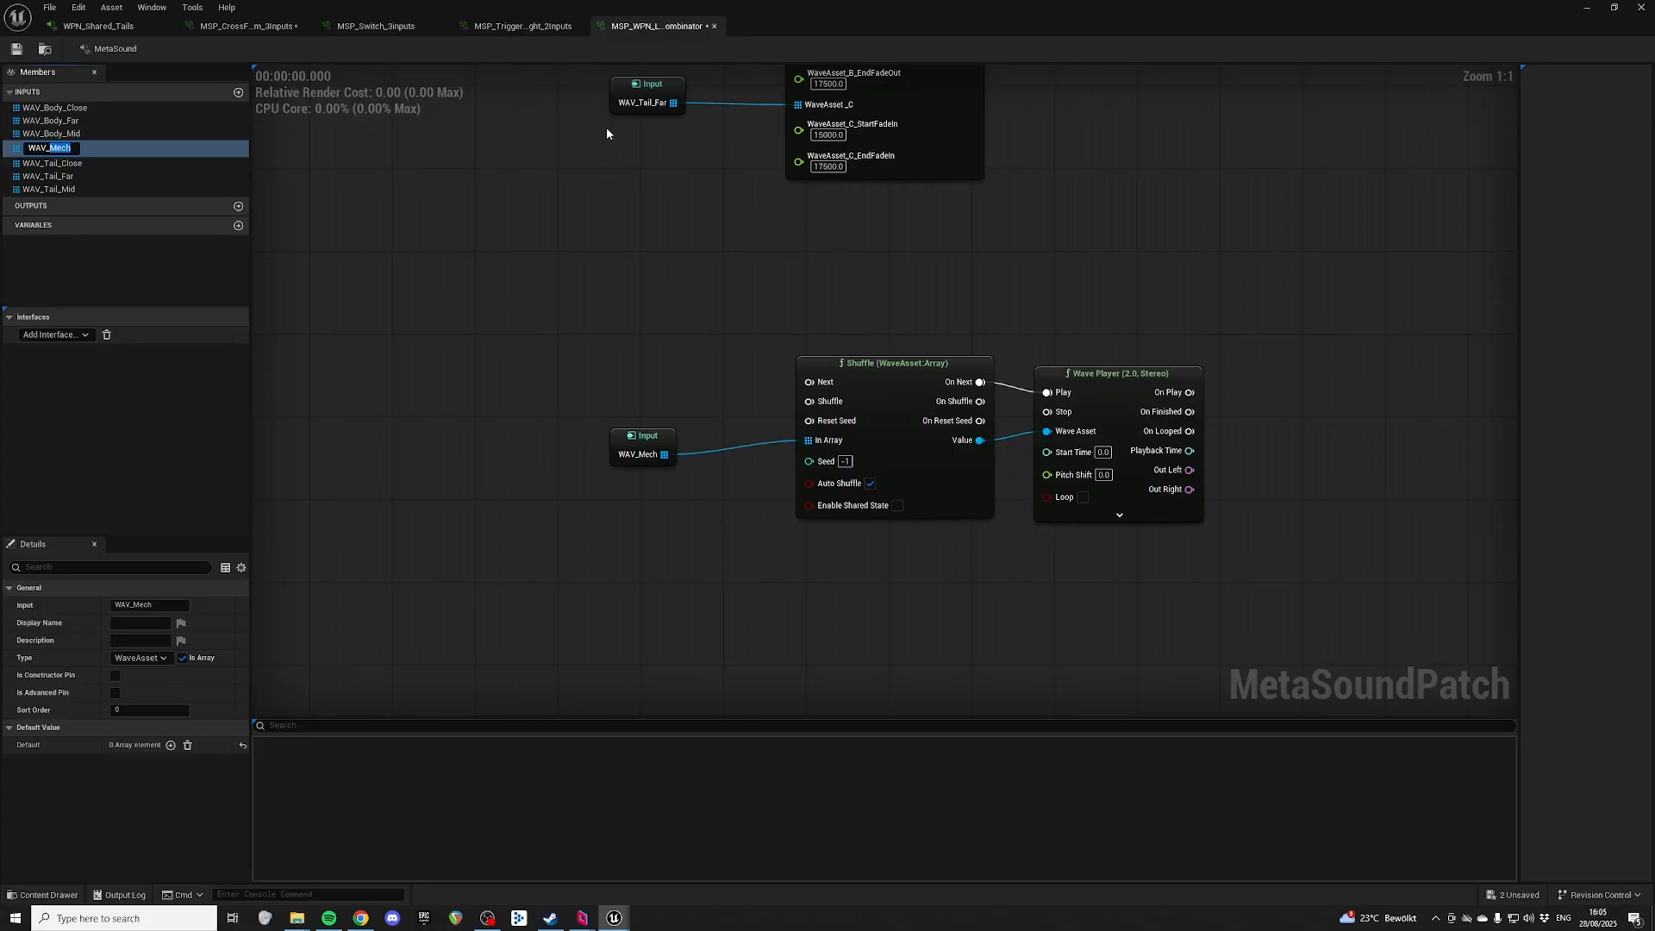
{"action": "type", "text": "Detail_Layers"}
{"action": "key", "text": "BackSpace"}
{"action": "key", "text": "Return"}
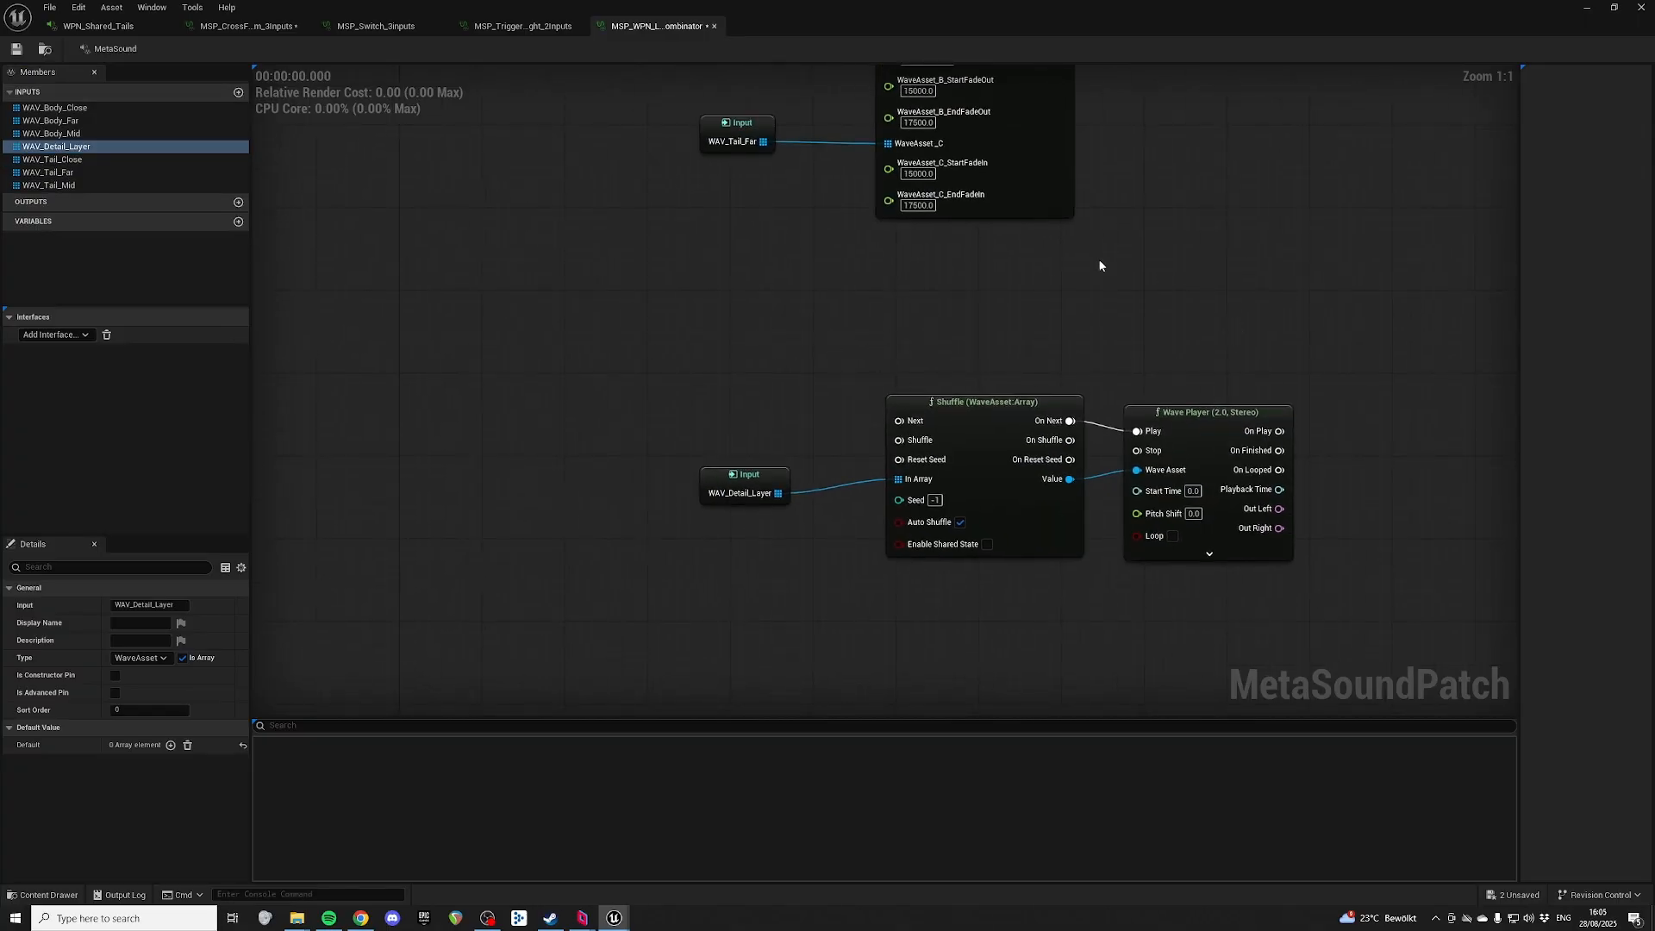
{"action": "right_click_drag", "start_coordinate": [1101, 266], "coordinate": [1021, 707]}
{"action": "scroll", "coordinate": [1138, 473], "scroll_direction": "down", "scroll_amount": 3}
{"action": "right_click_drag", "start_coordinate": [1176, 413], "coordinate": [975, 498]}
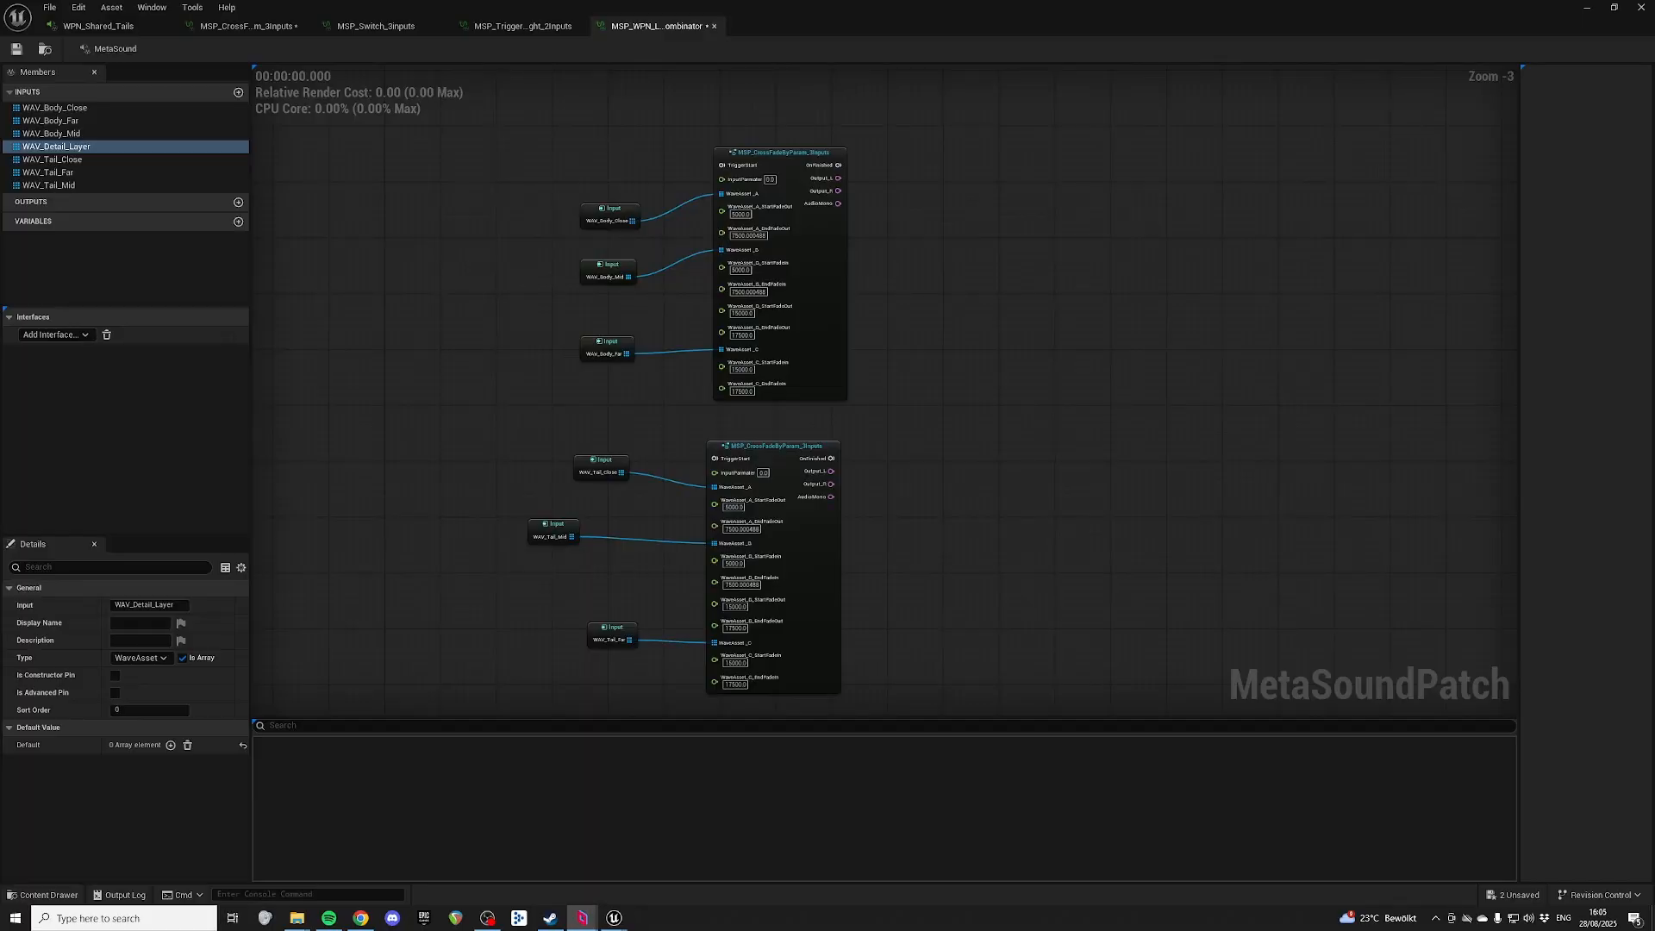
{"action": "right_click_drag", "start_coordinate": [1016, 277], "coordinate": [1058, 422]}
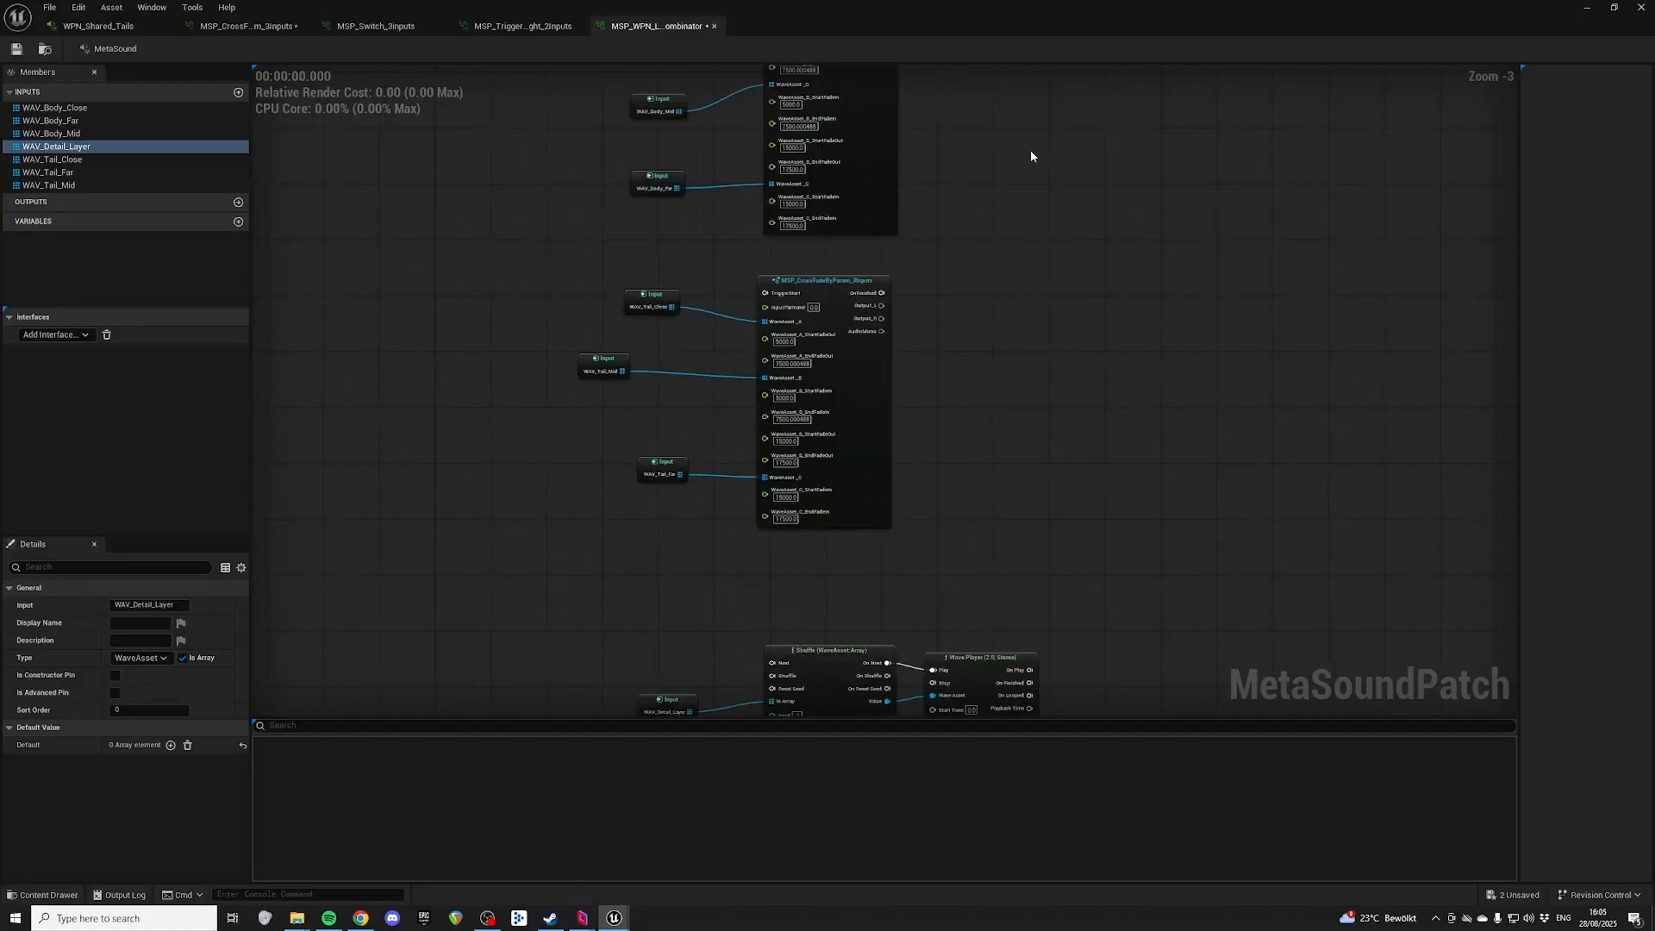
{"action": "right_click", "coordinate": [1058, 421]}
{"action": "type", "text": "mixer"}
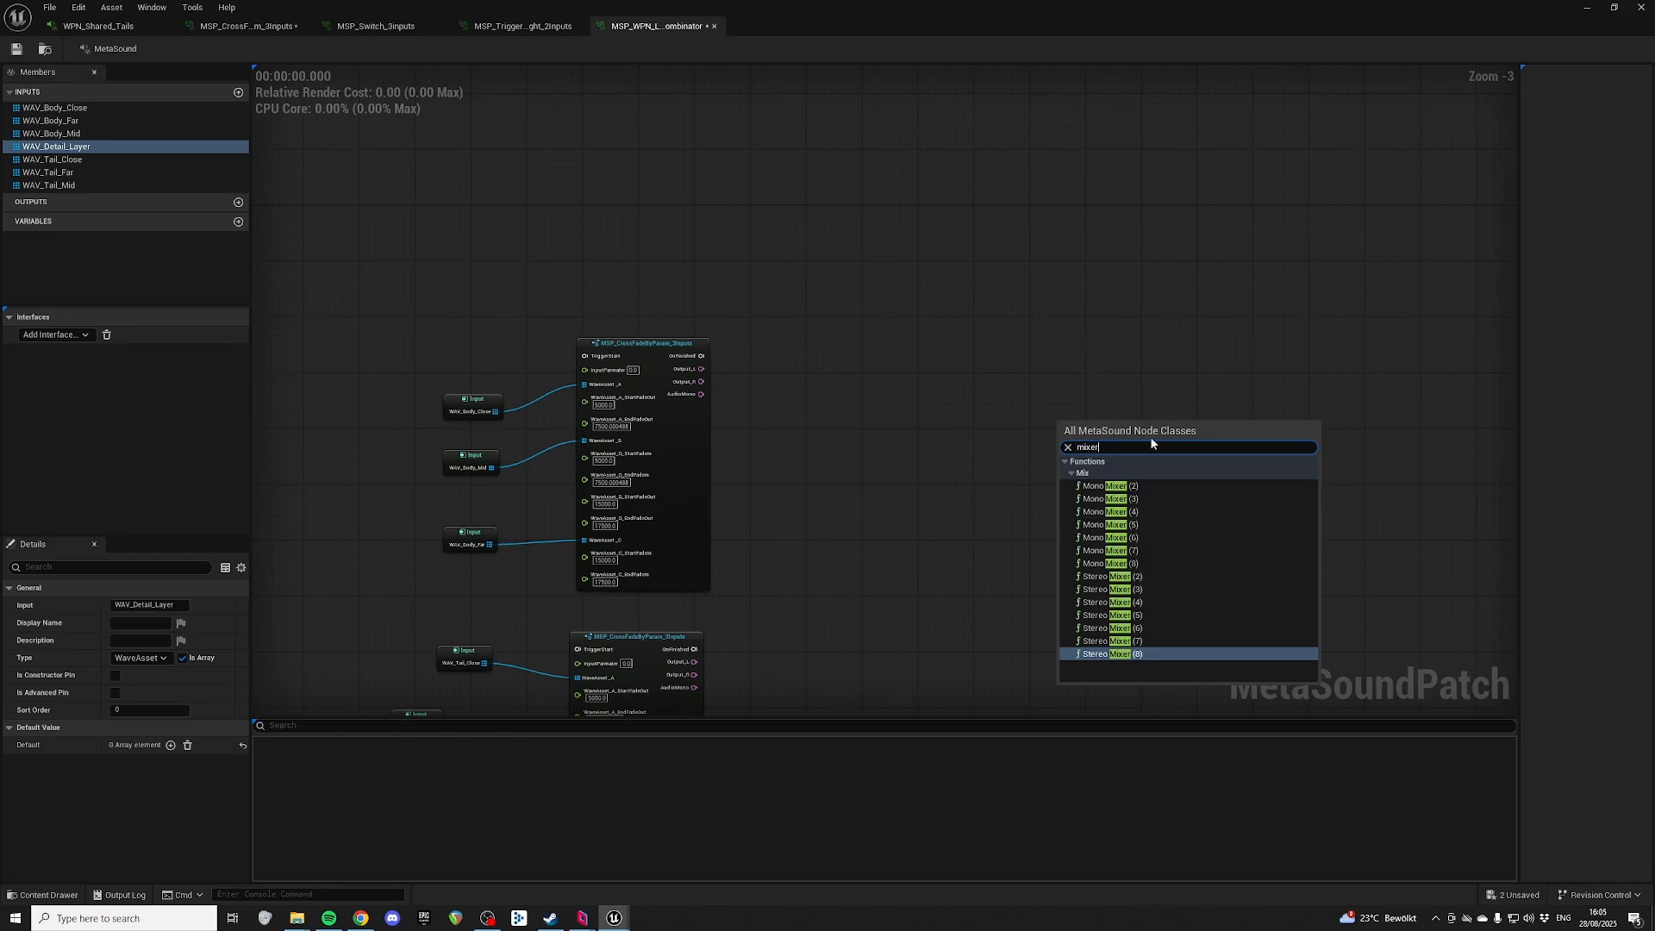
{"action": "left_click", "coordinate": [1152, 502]}
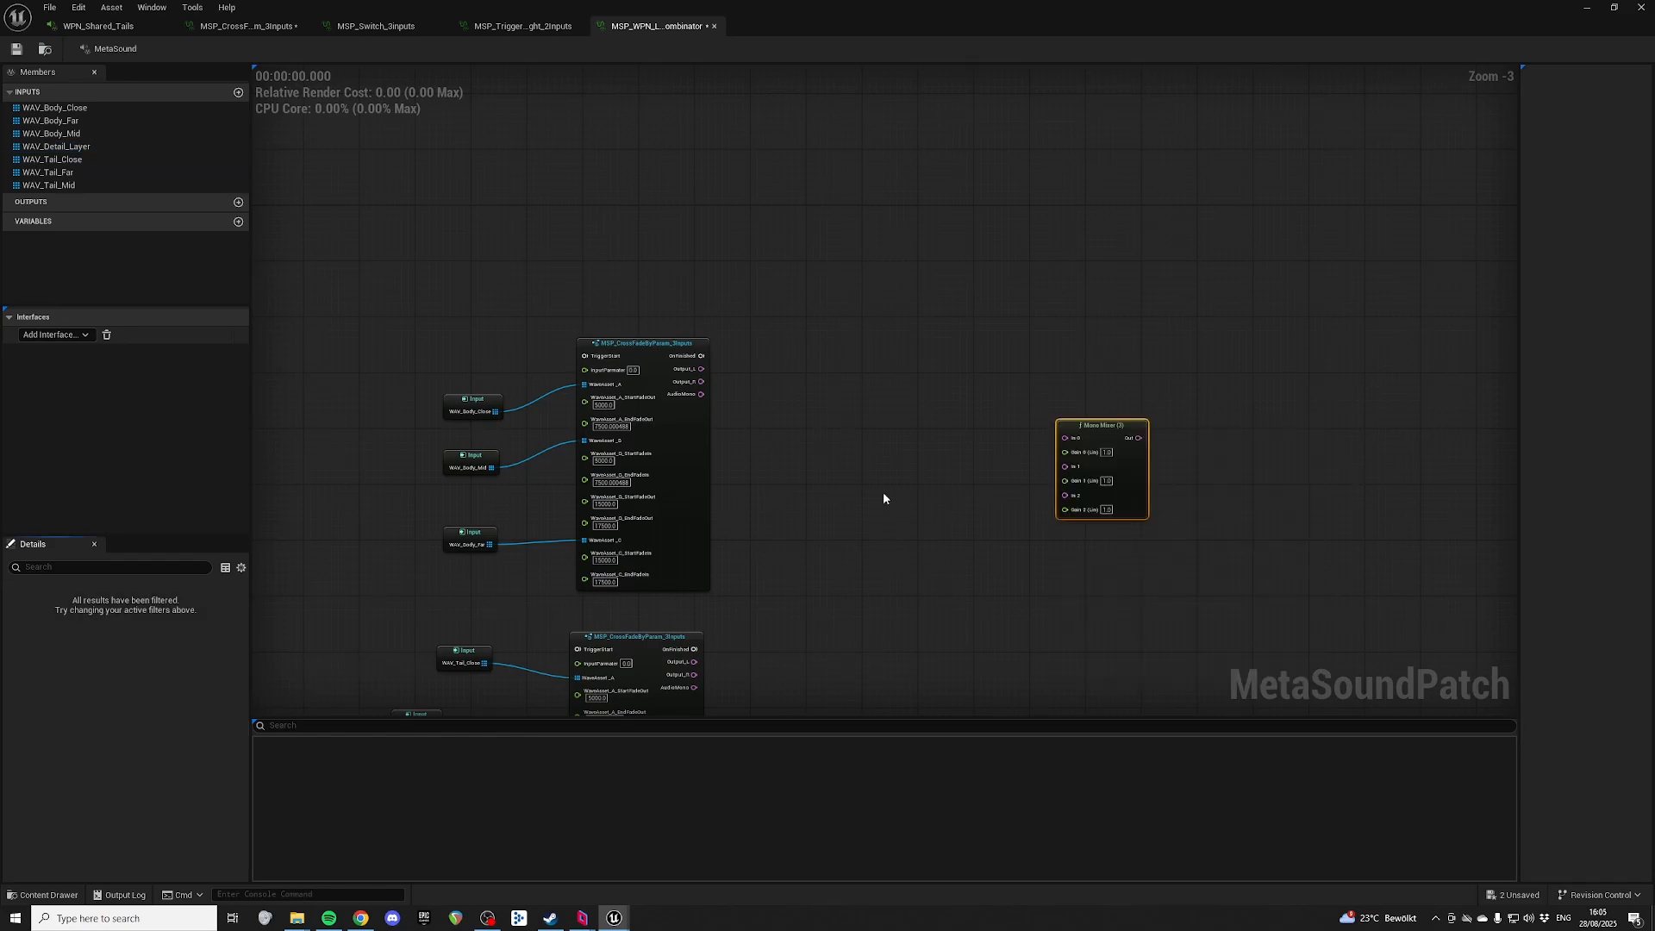
{"action": "key", "text": "Delete"}
Step: Add a Stereo Mixer (3) node and place it to the right of the two crossfade nodes
{"action": "right_click", "coordinate": [968, 427]}
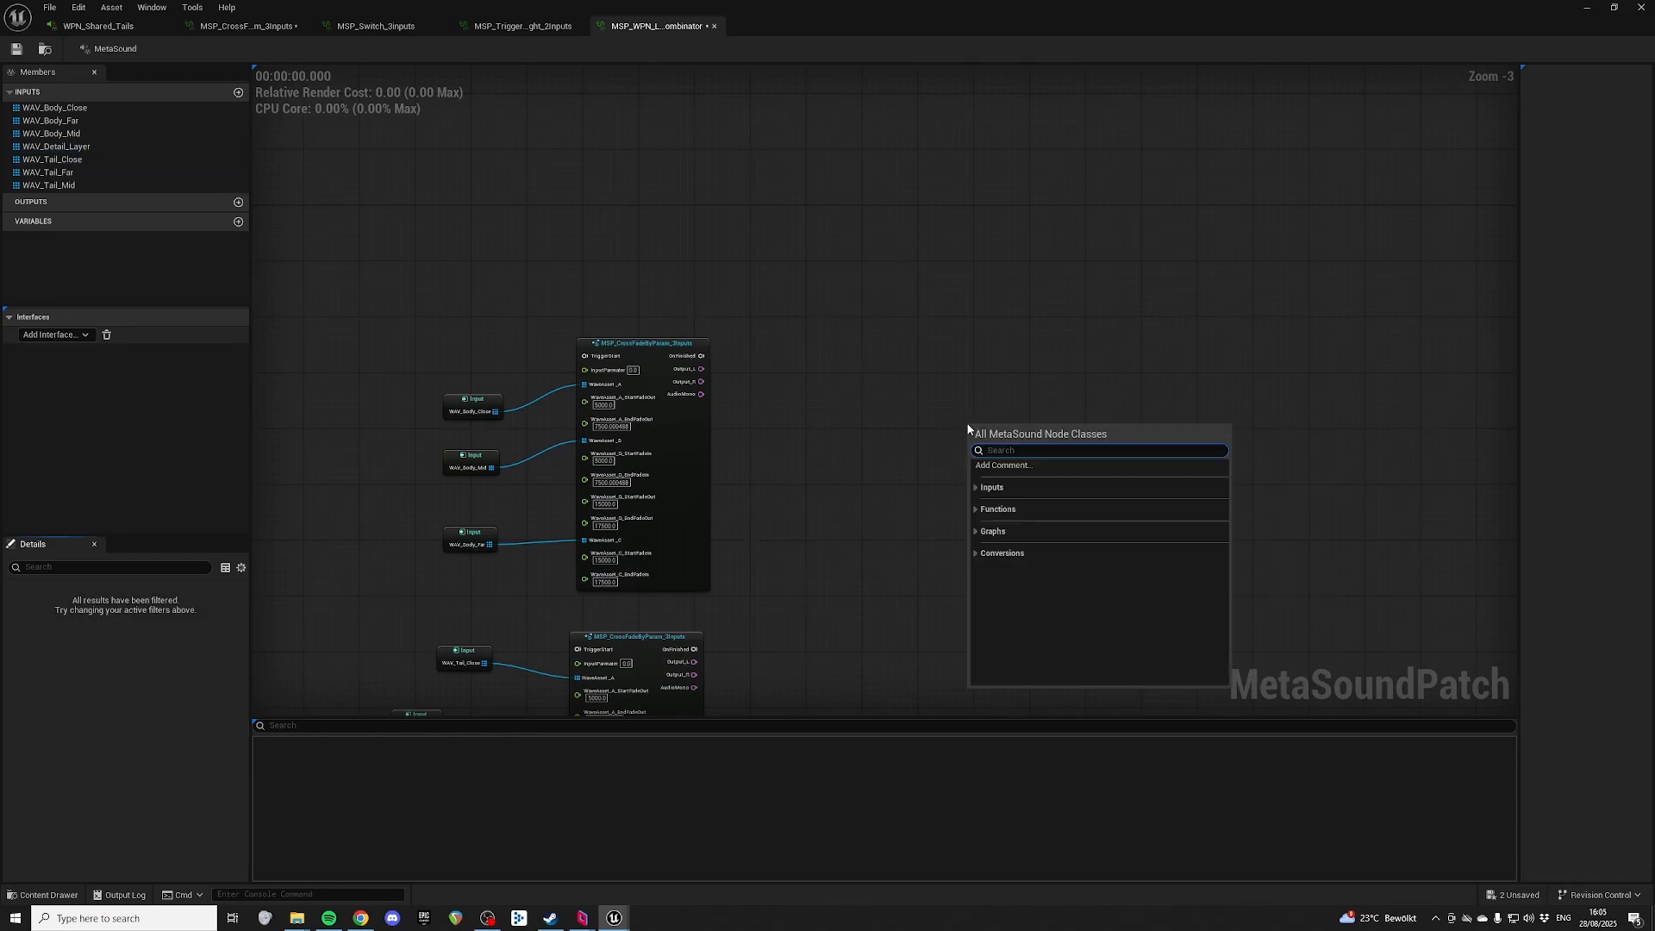
{"action": "type", "text": "mixer"}
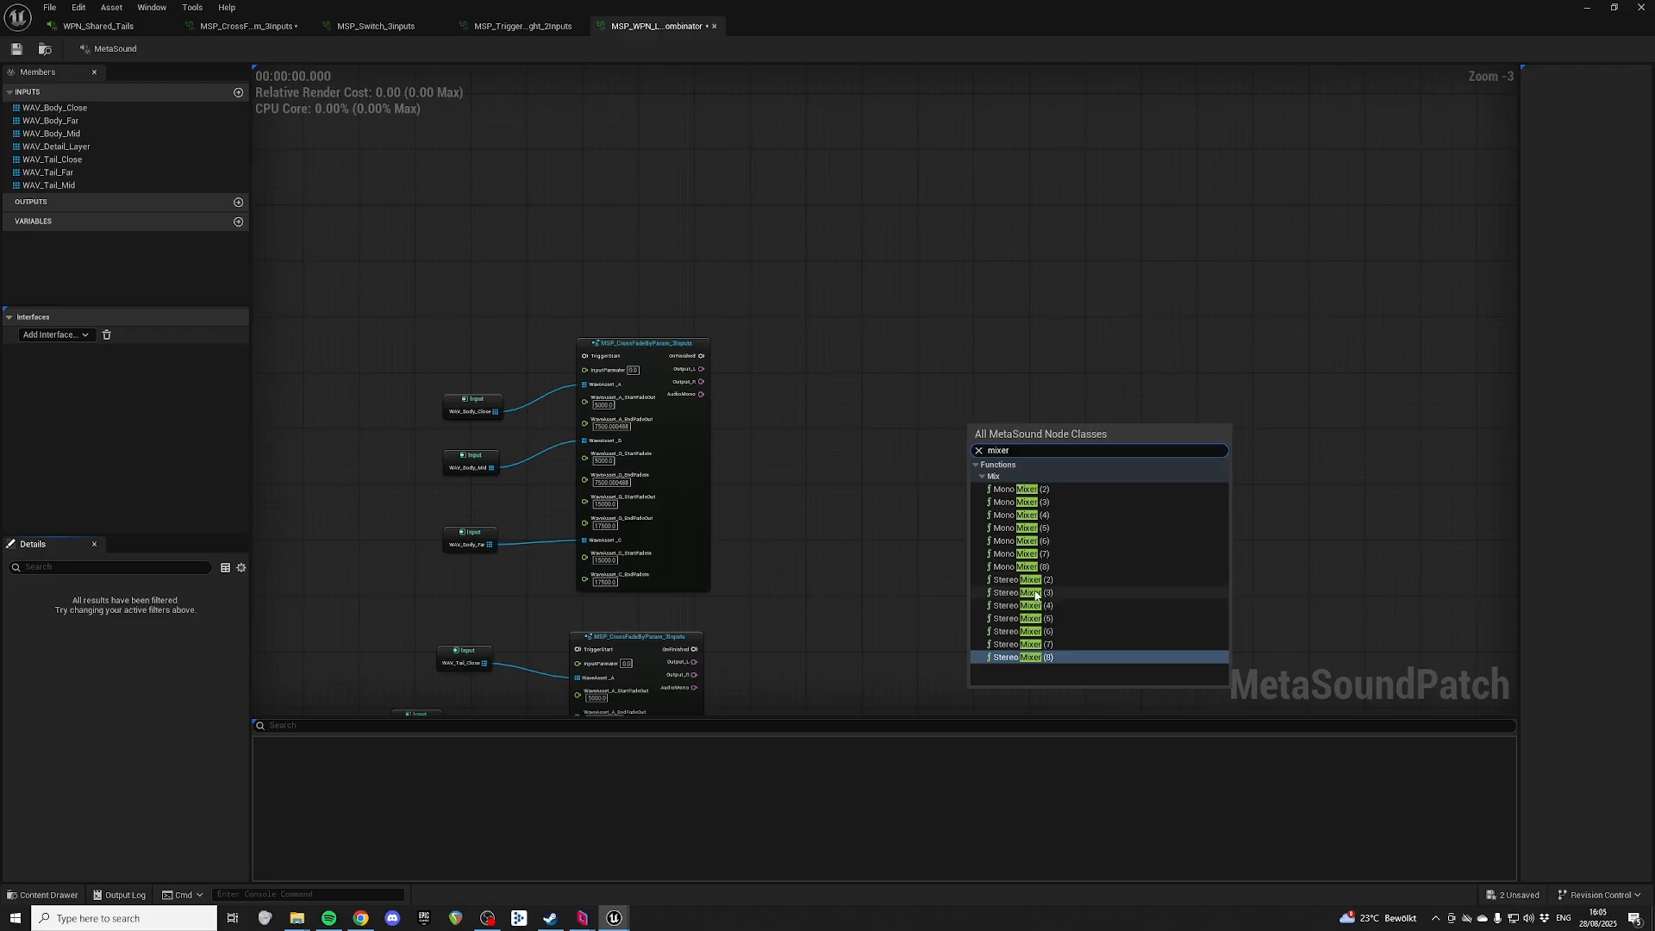
{"action": "left_click", "coordinate": [1034, 593]}
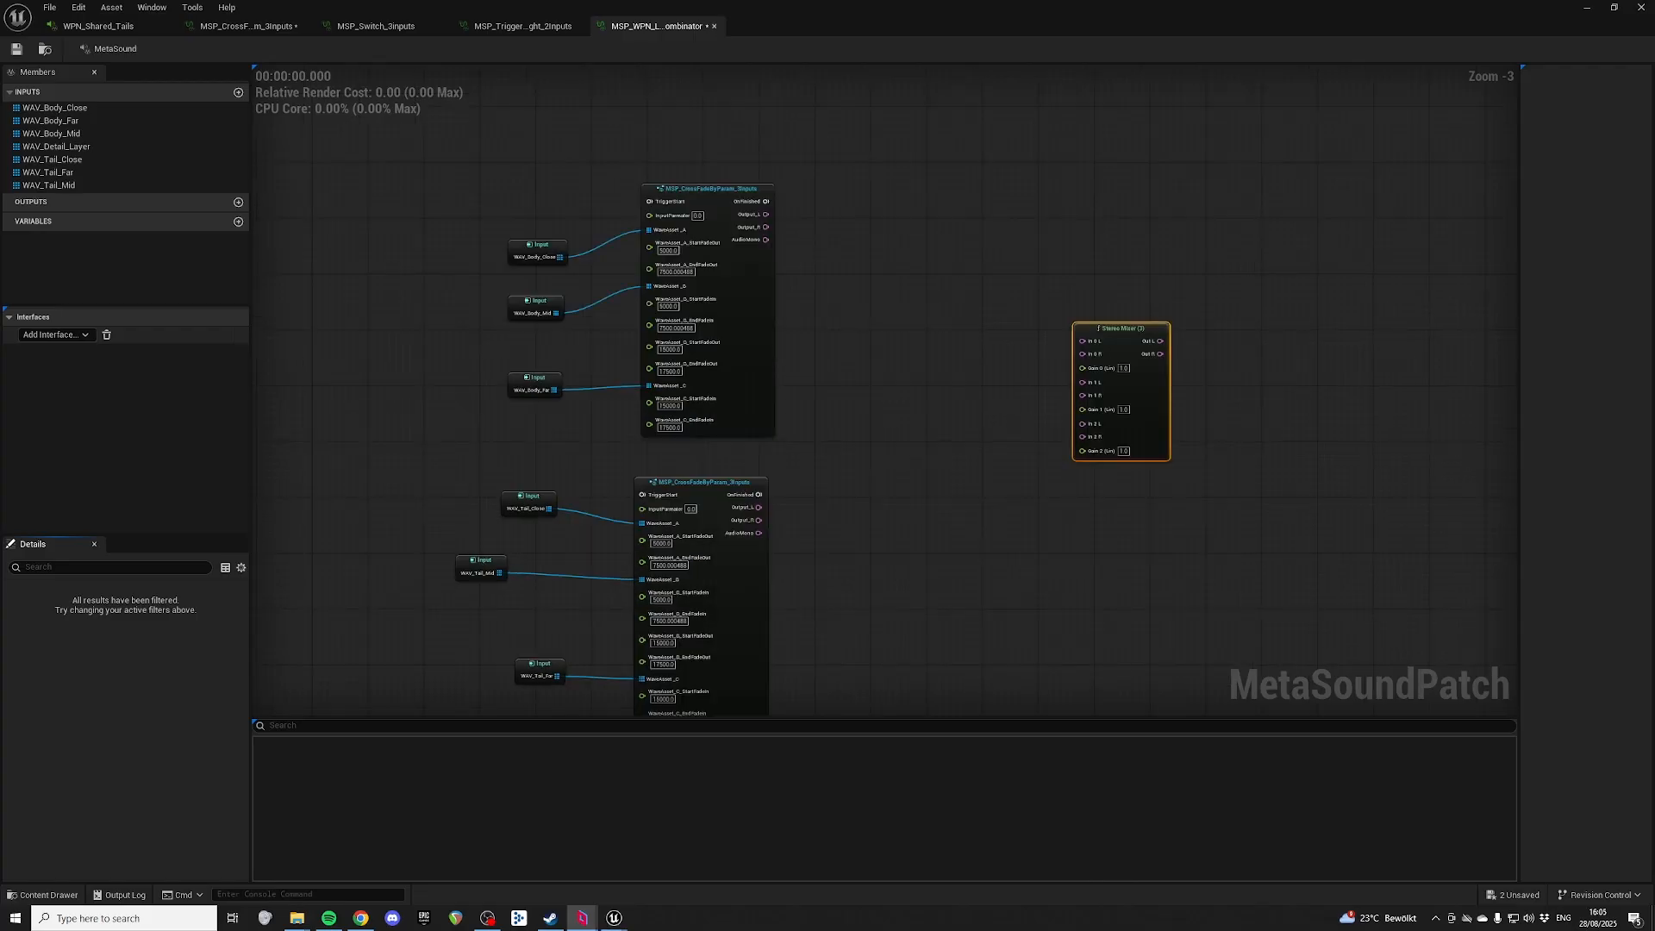
{"action": "left_click_drag", "start_coordinate": [1120, 328], "coordinate": [1002, 412]}
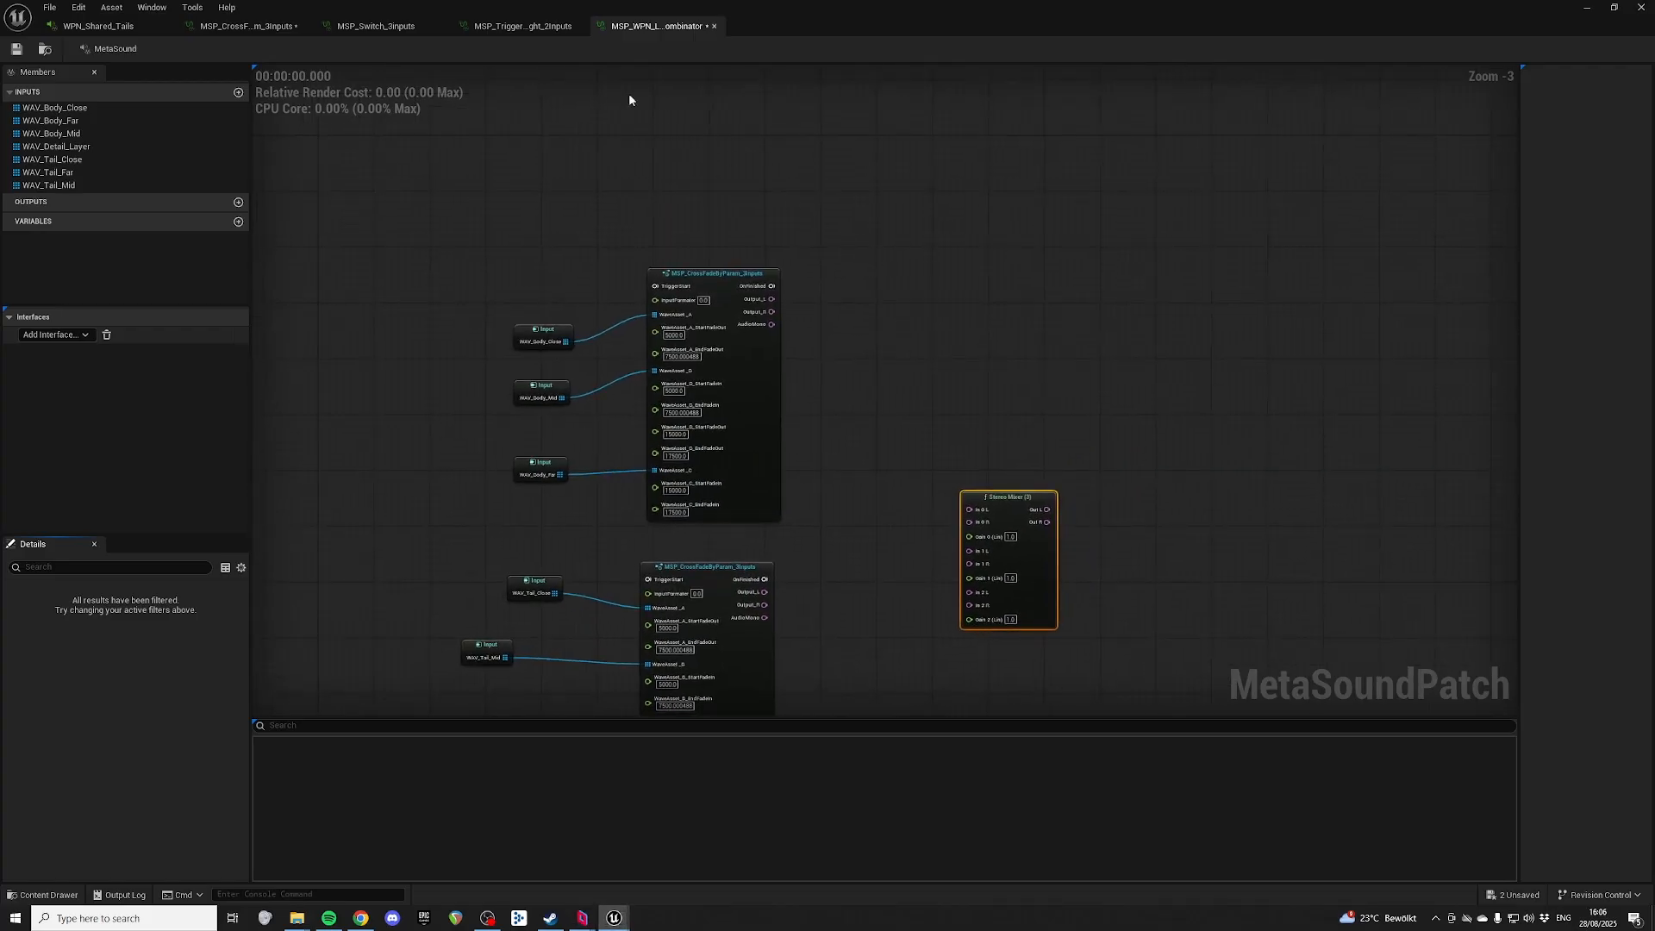
Step: Examine the Height Fade section of the MSP_TriggerByHeight_2Inputs patch and return to the combinator graph
{"action": "left_click", "coordinate": [499, 29]}
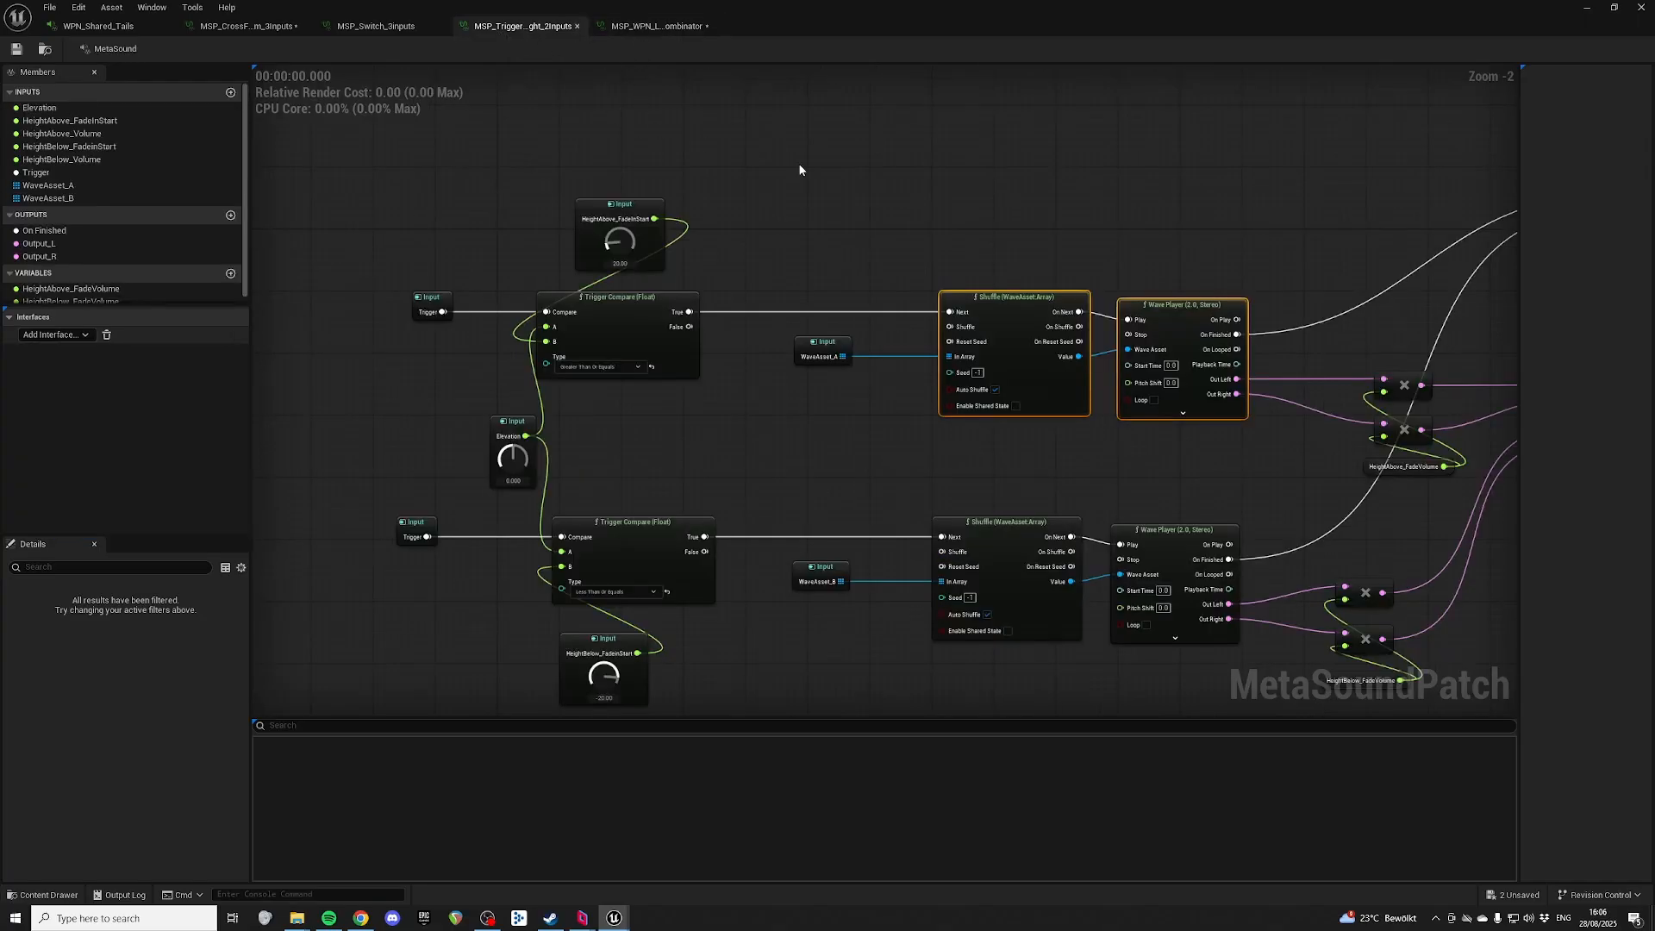
{"action": "right_click_drag", "start_coordinate": [1112, 578], "coordinate": [854, 408]}
{"action": "right_click_drag", "start_coordinate": [758, 671], "coordinate": [710, 353]}
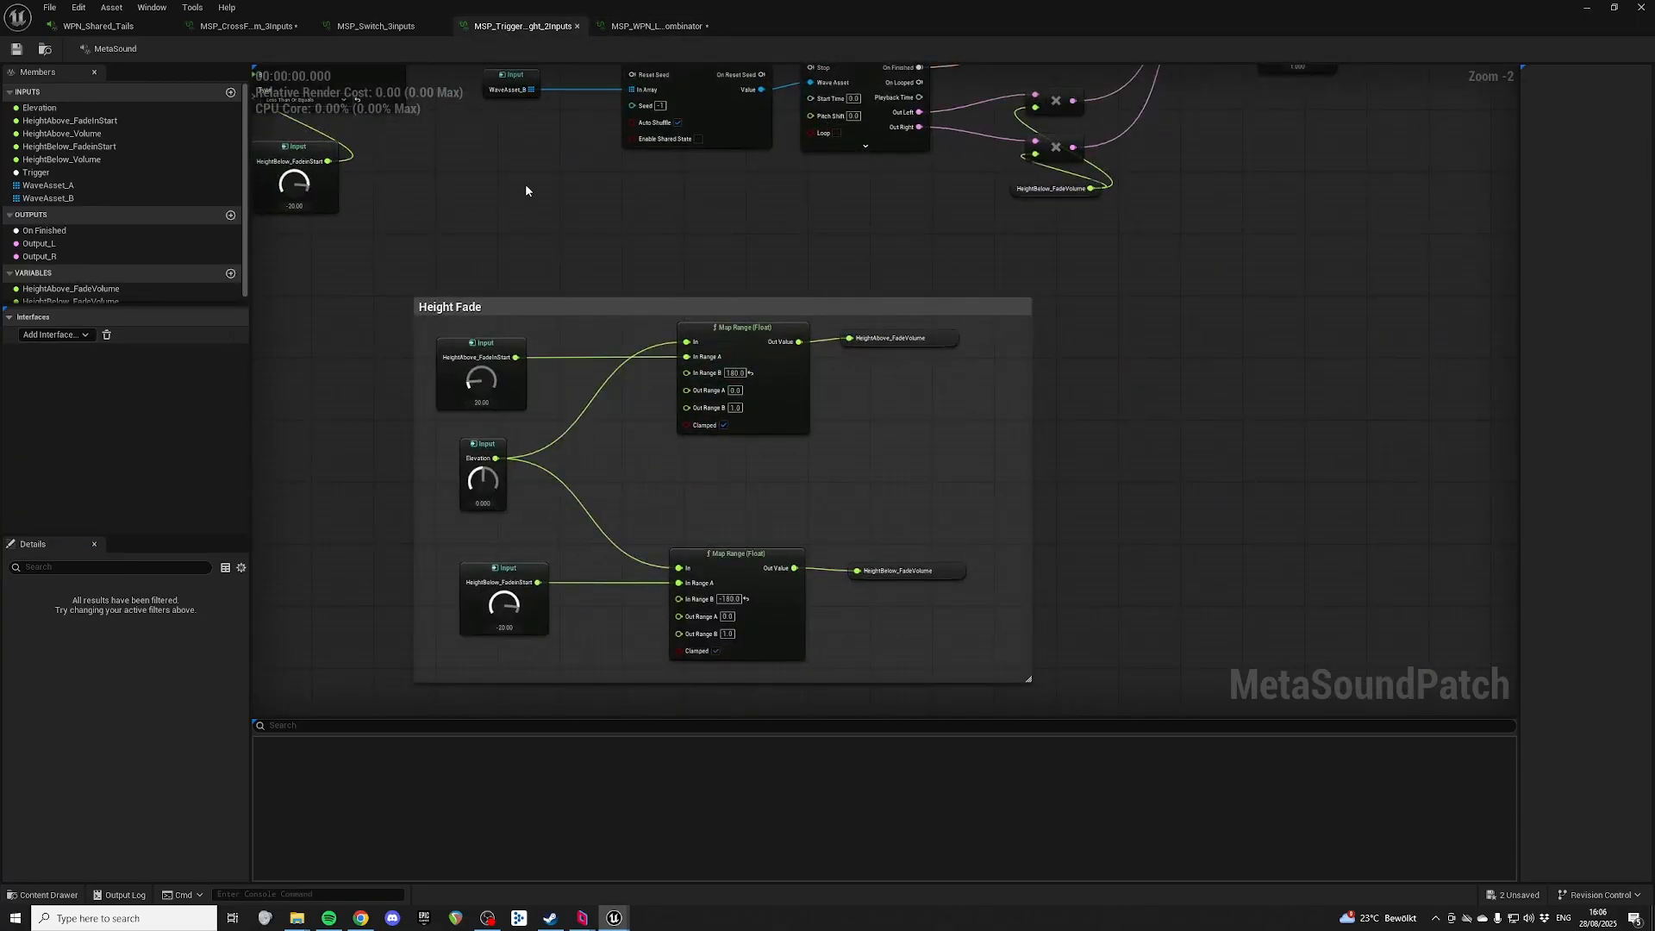
{"action": "right_click_drag", "start_coordinate": [527, 185], "coordinate": [586, 306]}
{"action": "left_click", "coordinate": [655, 26]}
Step: Move the Stereo Mixer node slightly farther right of the crossfade nodes
{"action": "right_click_drag", "start_coordinate": [964, 665], "coordinate": [950, 342]}
{"action": "right_click", "coordinate": [953, 342]}
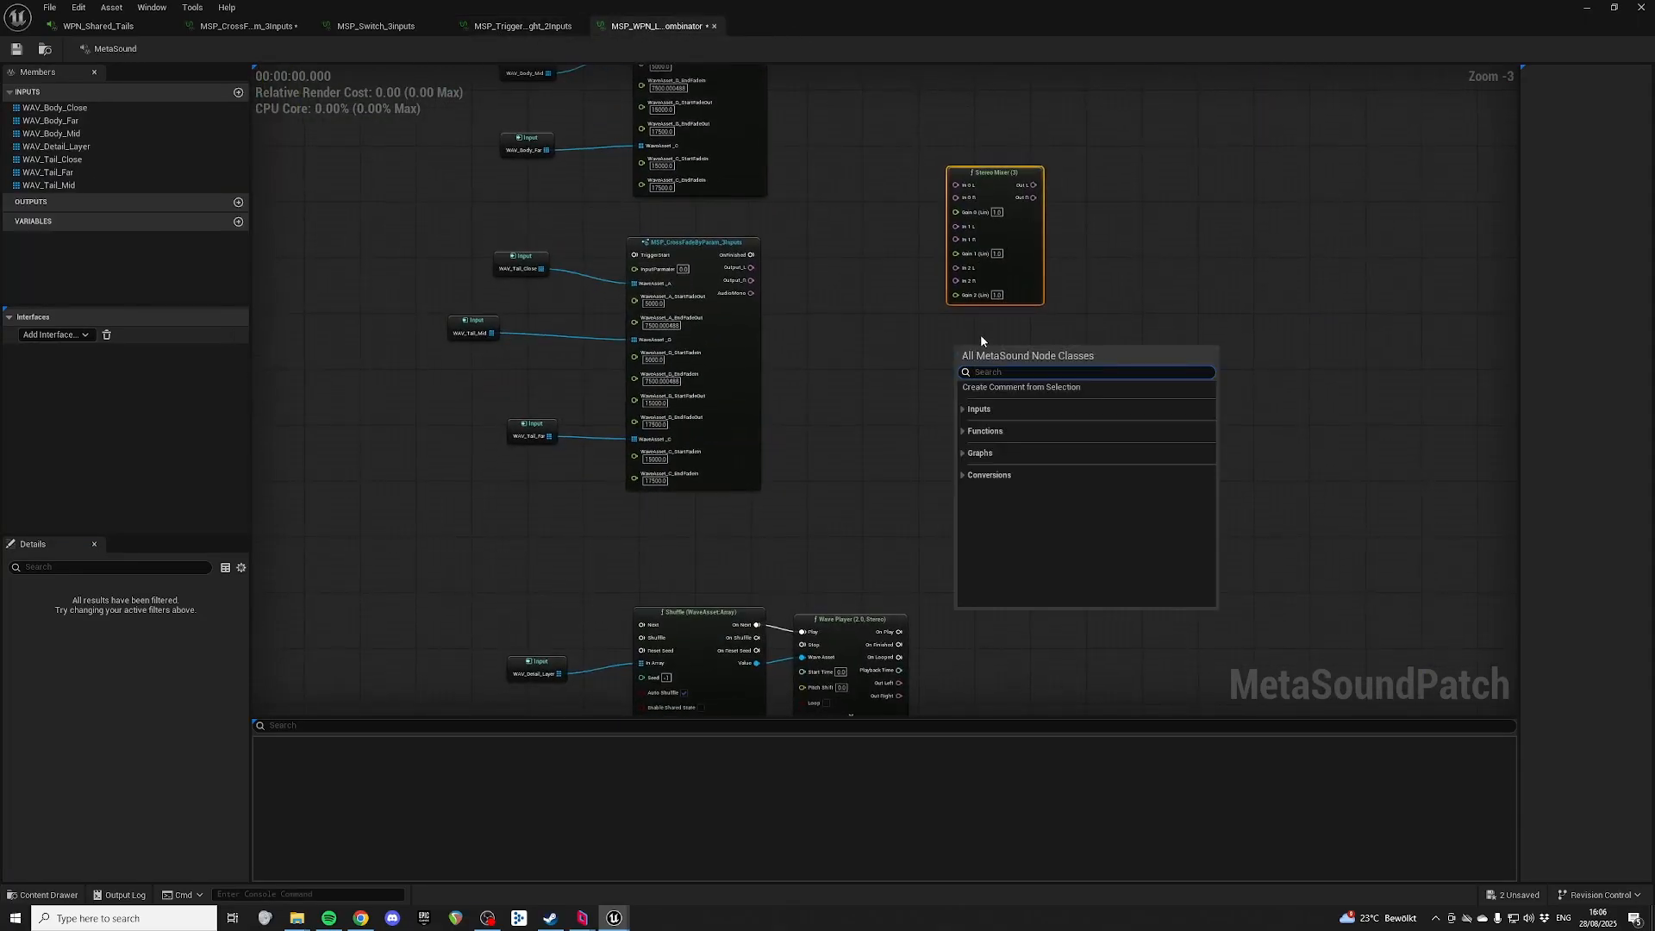
{"action": "left_click", "coordinate": [980, 336]}
{"action": "scroll", "coordinate": [1031, 276], "scroll_direction": "up", "scroll_amount": 3}
{"action": "right_click_drag", "start_coordinate": [1099, 198], "coordinate": [1117, 395]}
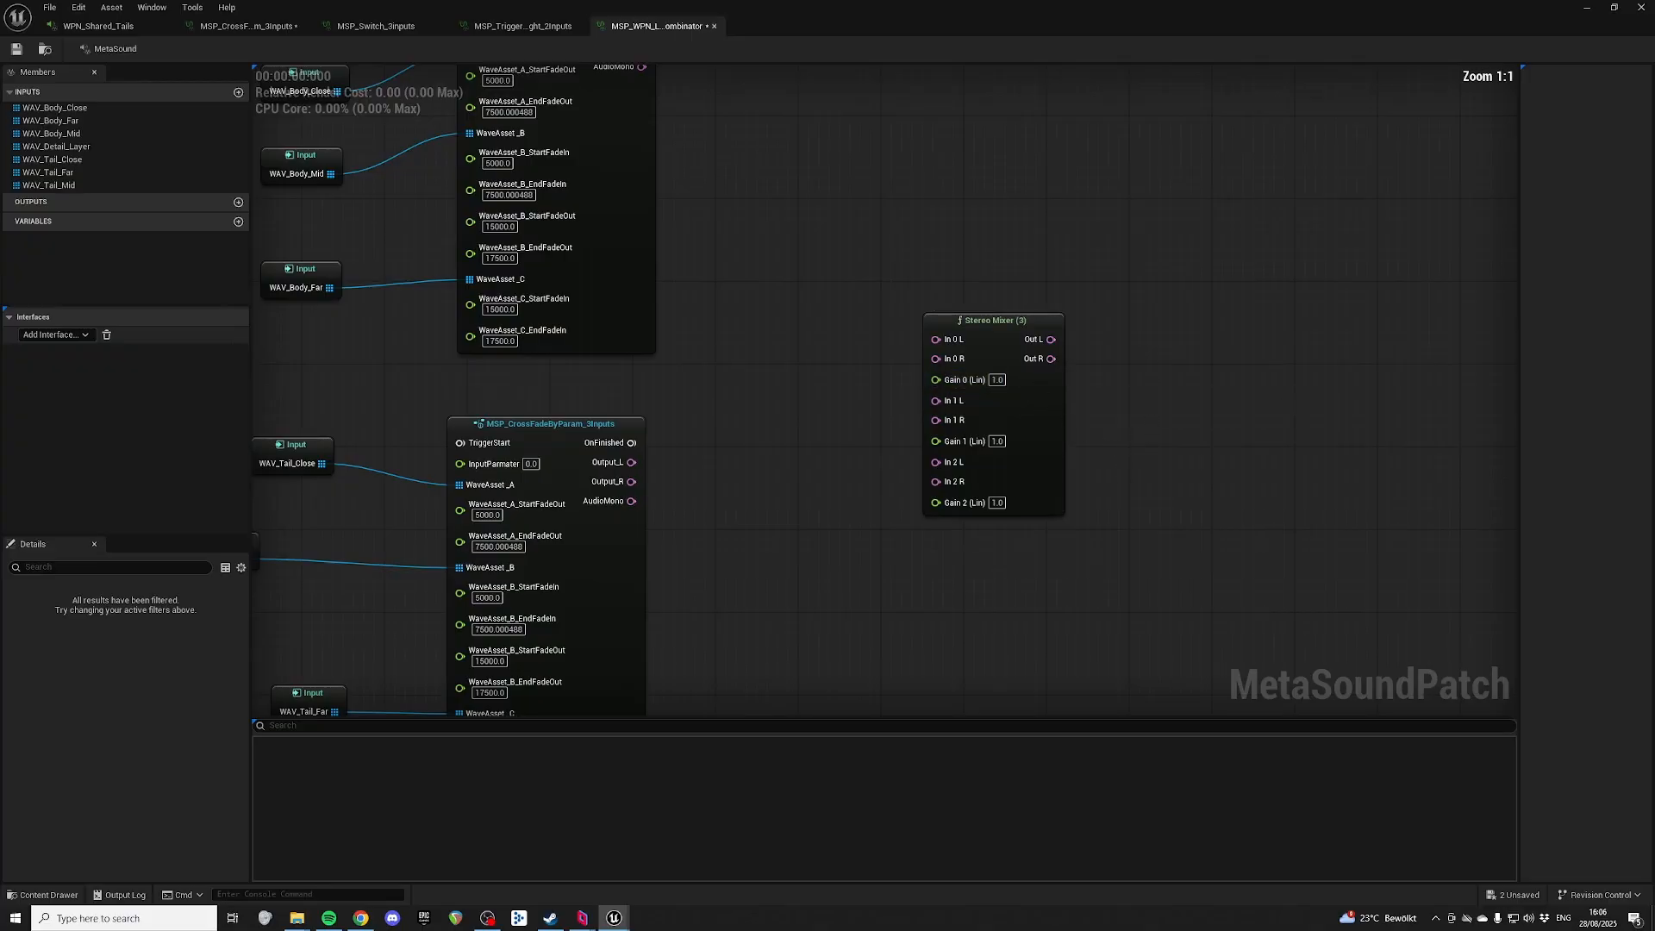
{"action": "right_click_drag", "start_coordinate": [997, 653], "coordinate": [1085, 544]}
{"action": "left_click_drag", "start_coordinate": [1117, 217], "coordinate": [1174, 229]}
{"action": "right_click_drag", "start_coordinate": [963, 507], "coordinate": [1001, 103]}
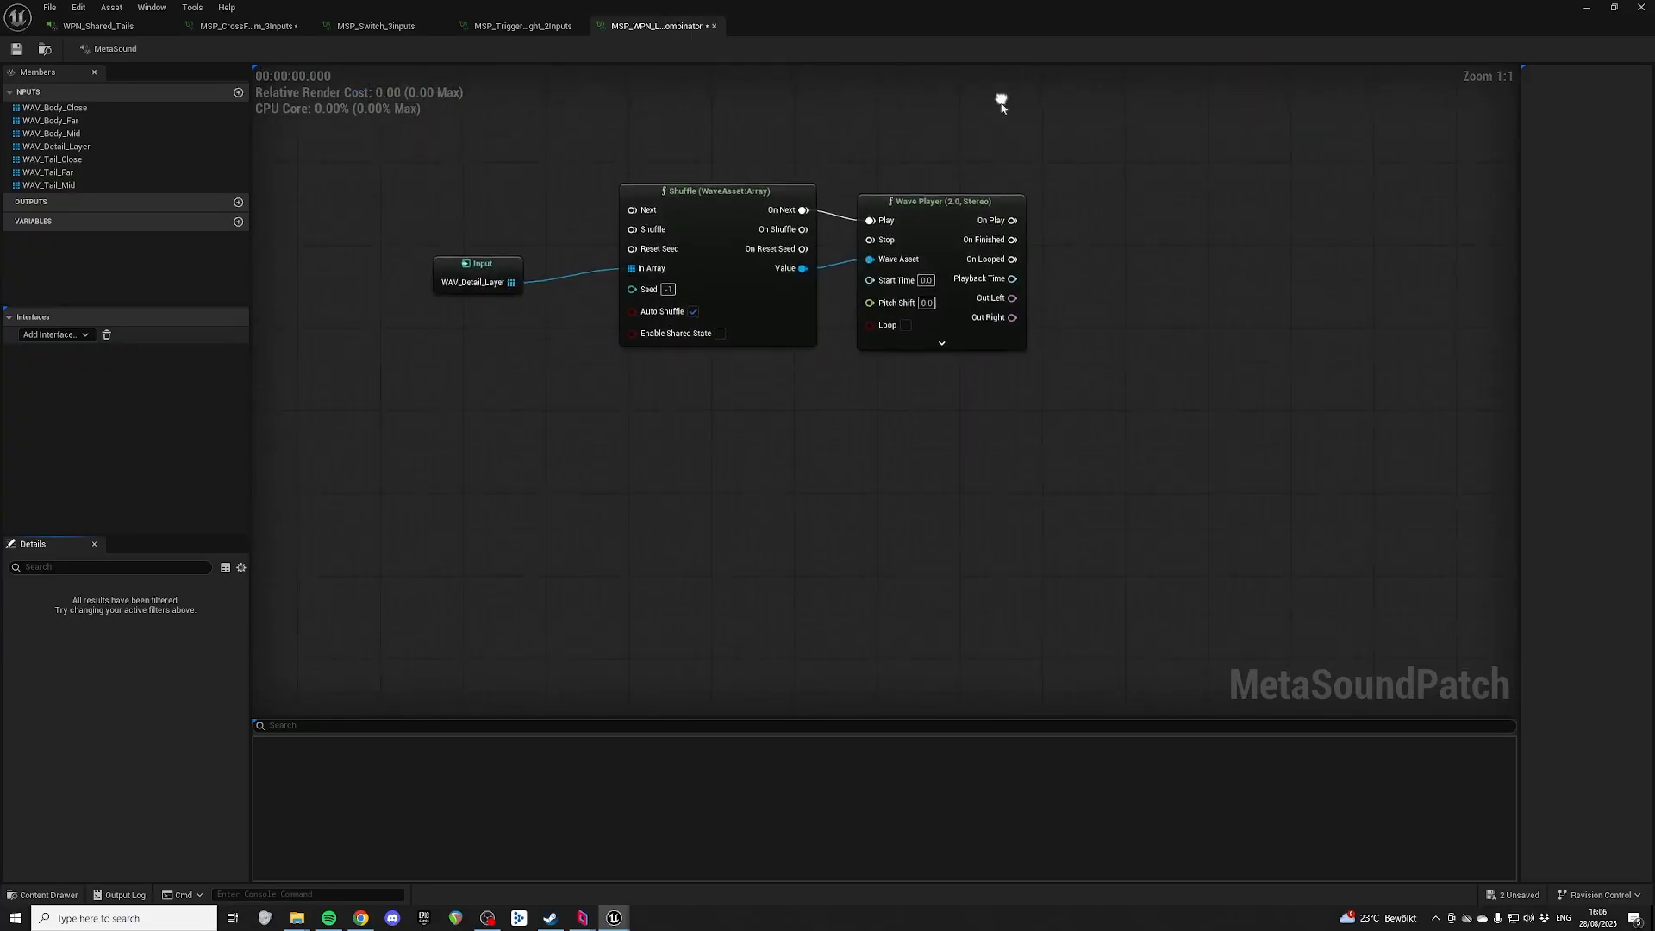
Step: Lower the WAV_Tail_Close input node slightly so it lines up with the tail crossfade's WaveAsset_A pin
{"action": "scroll", "coordinate": [1139, 173], "scroll_direction": "down", "scroll_amount": 3}
{"action": "right_click_drag", "start_coordinate": [1136, 202], "coordinate": [1128, 392]}
{"action": "right_click_drag", "start_coordinate": [1069, 157], "coordinate": [921, 303]}
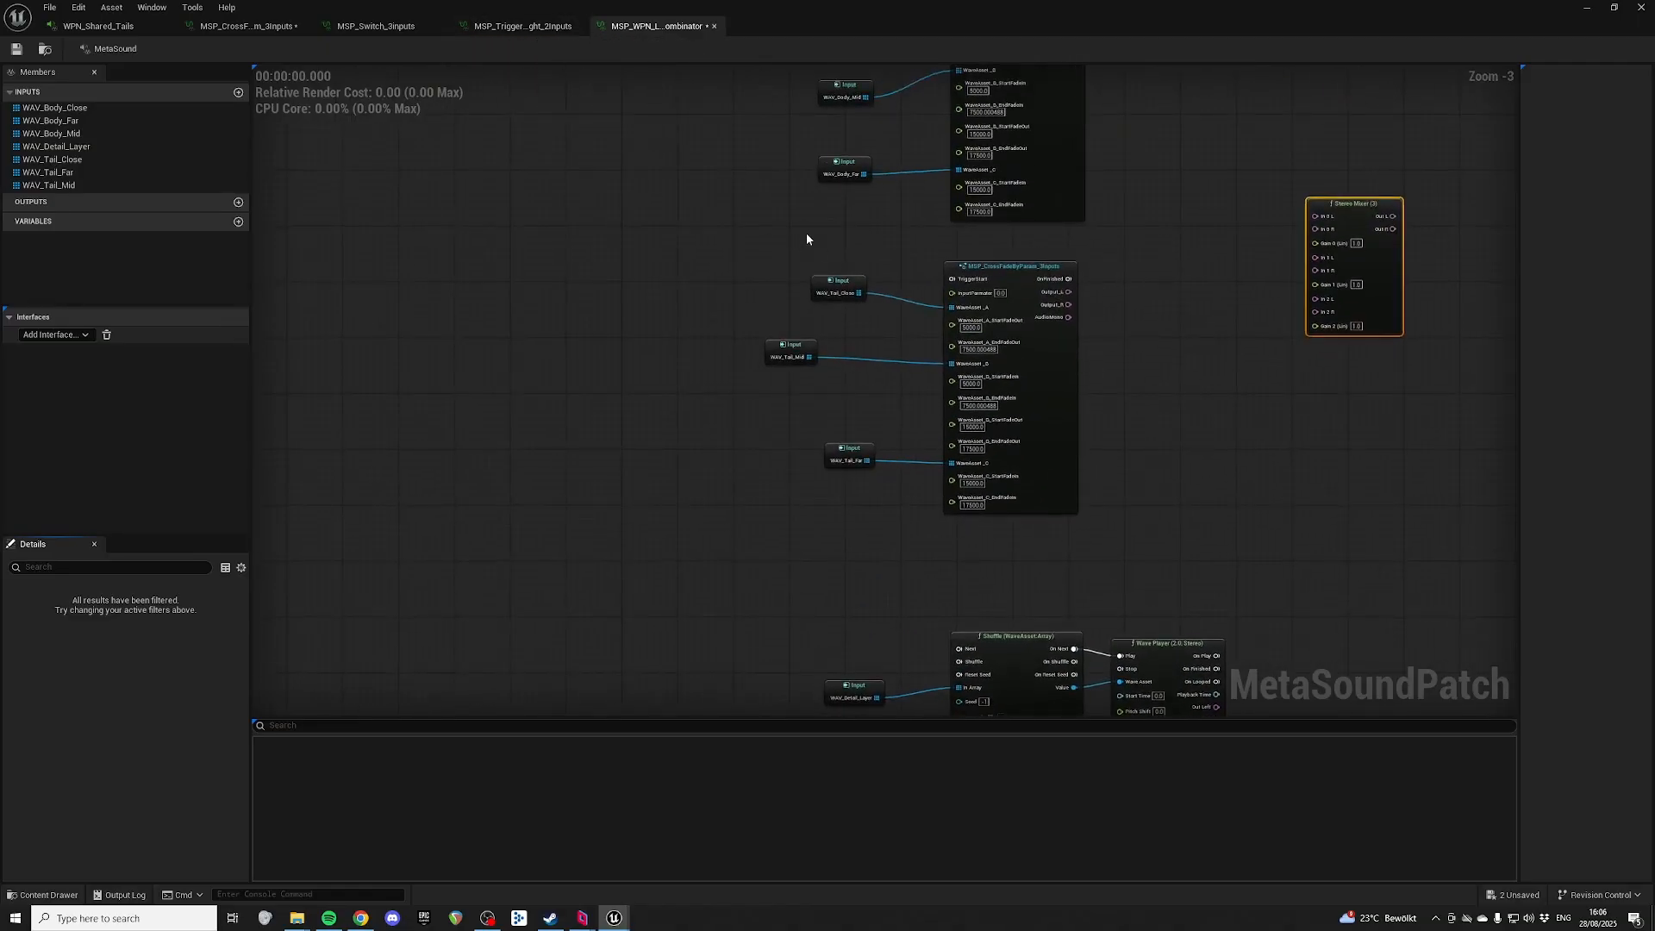
{"action": "right_click_drag", "start_coordinate": [834, 207], "coordinate": [830, 274]}
{"action": "left_click_drag", "start_coordinate": [832, 347], "coordinate": [833, 361]}
{"action": "right_click", "coordinate": [902, 296]}
{"action": "left_click", "coordinate": [850, 304]}
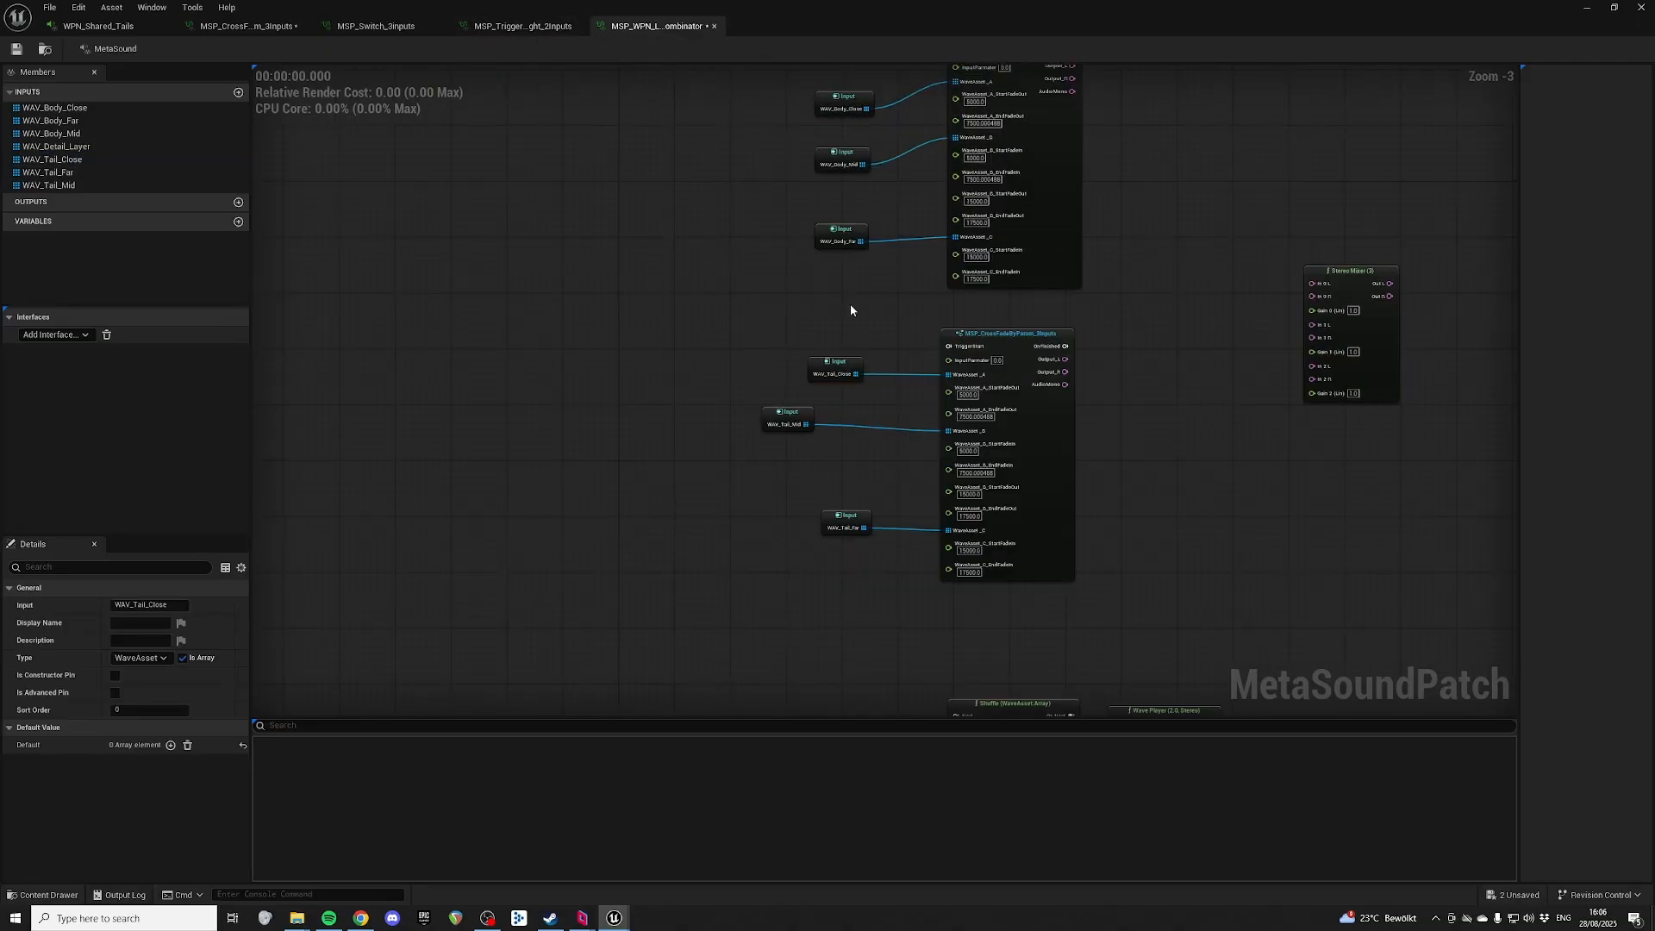
Step: Promote the tail crossfade's InputParmater pin to a graph input named Attenuation_Distance
{"action": "scroll", "coordinate": [850, 310], "scroll_direction": "up", "scroll_amount": 3}
{"action": "right_click", "coordinate": [996, 387]}
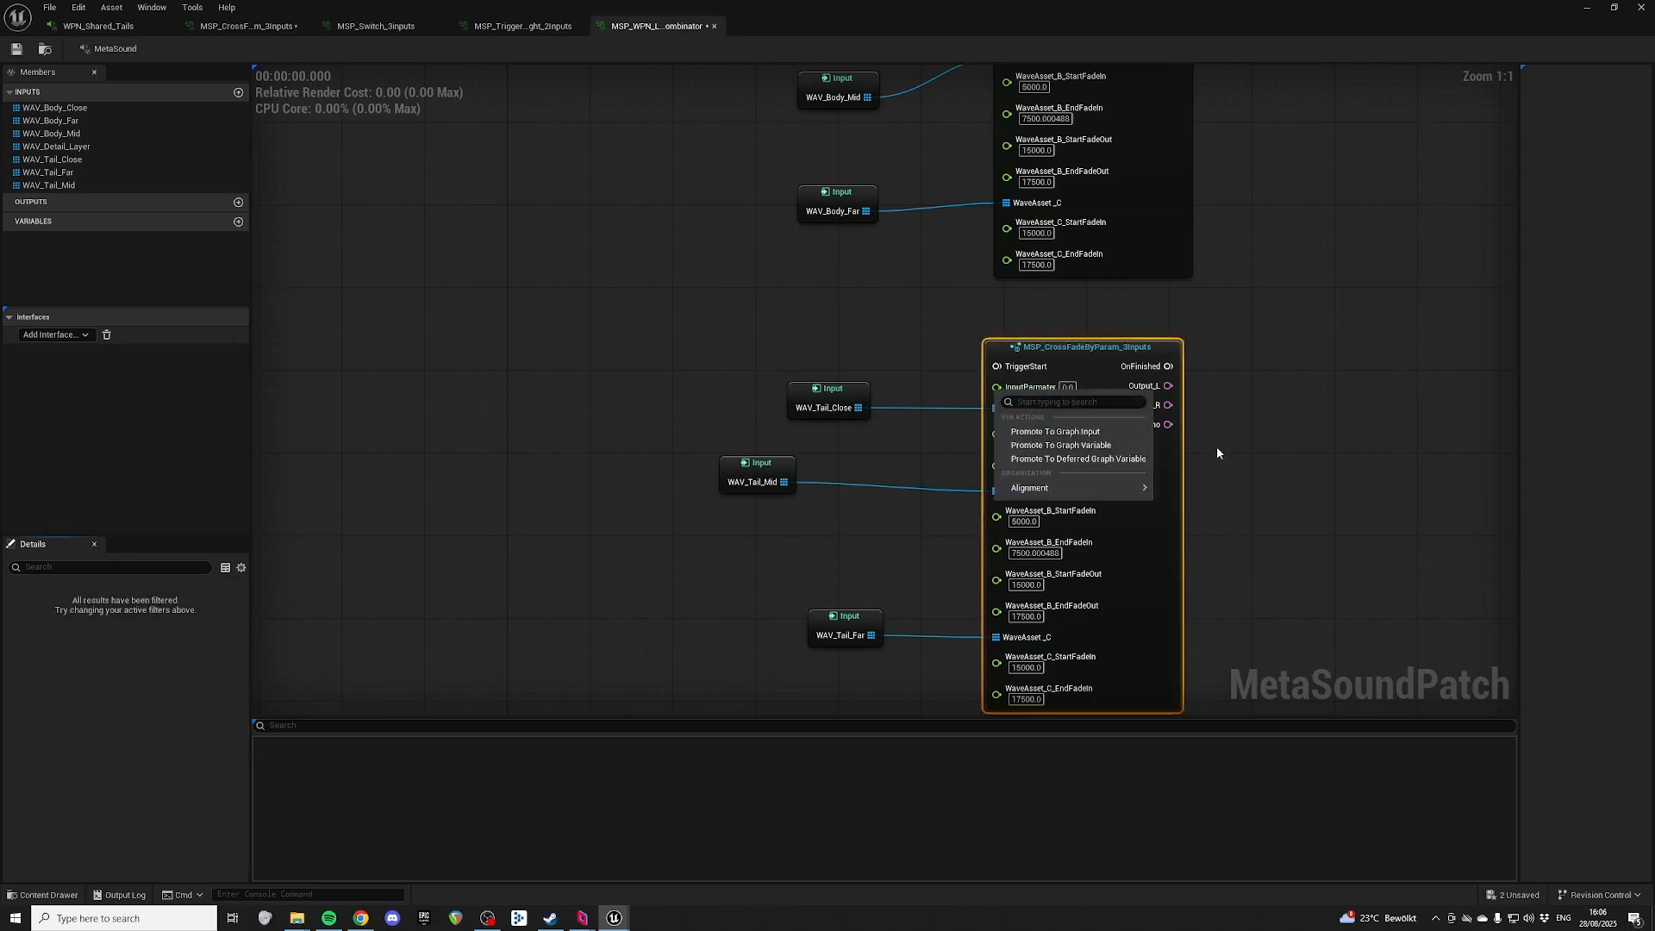
{"action": "left_click", "coordinate": [1055, 431]}
{"action": "left_click_drag", "start_coordinate": [823, 371], "coordinate": [802, 294]}
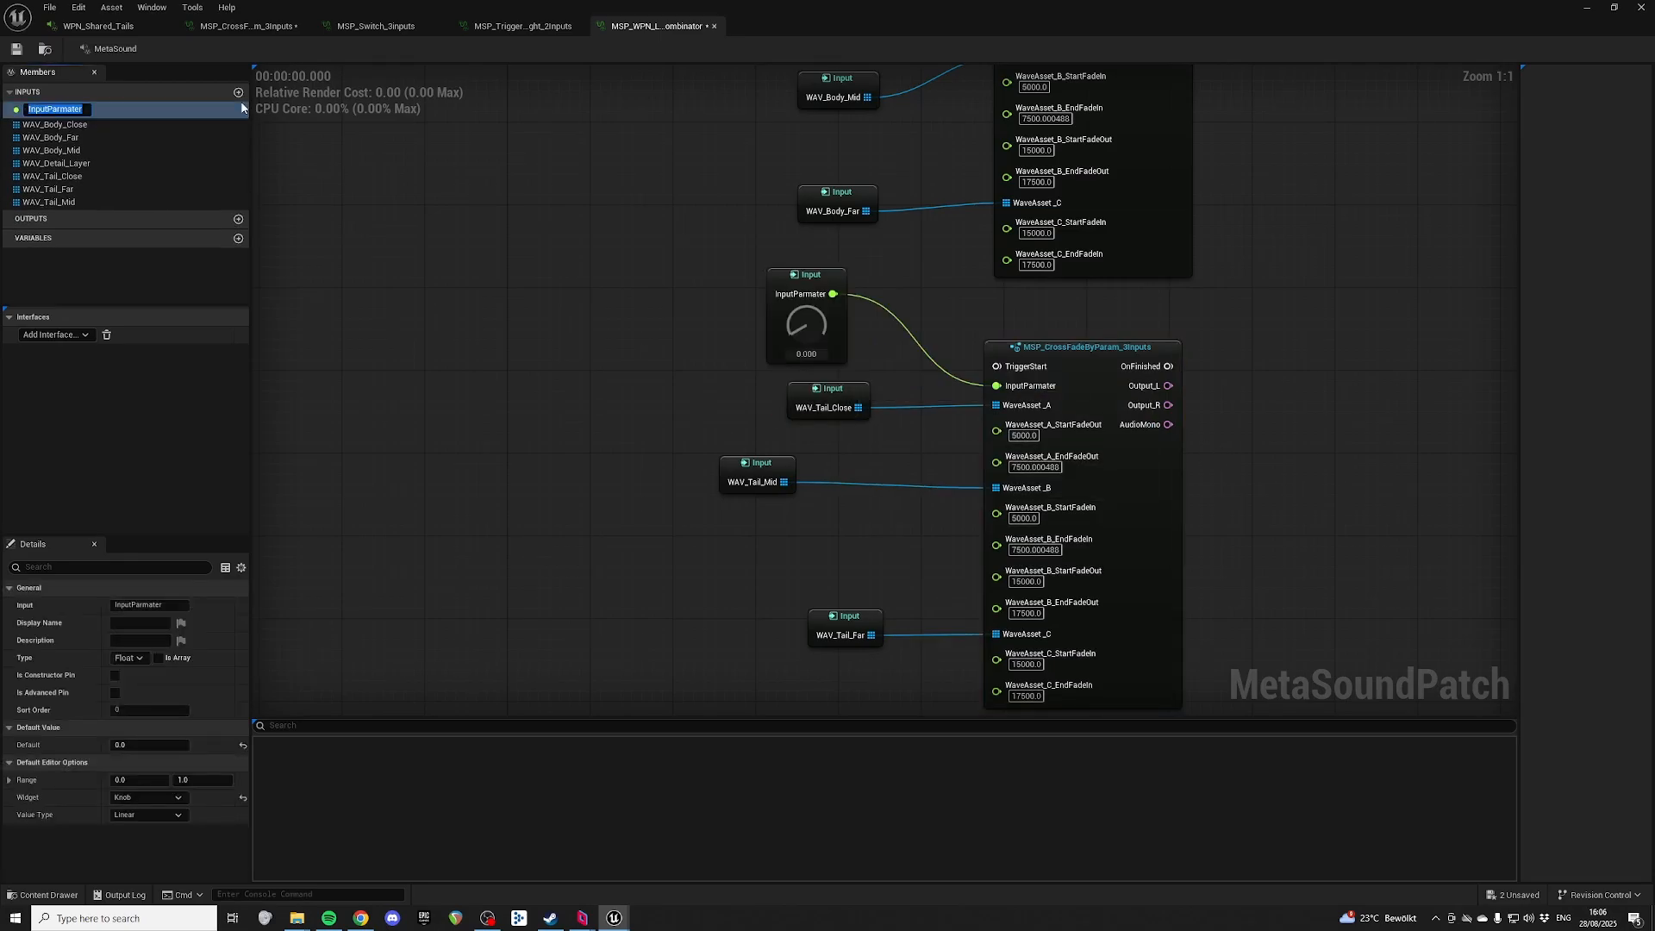
{"action": "type", "text": "Attenuation_D"}
{"action": "type", "text": "istance"}
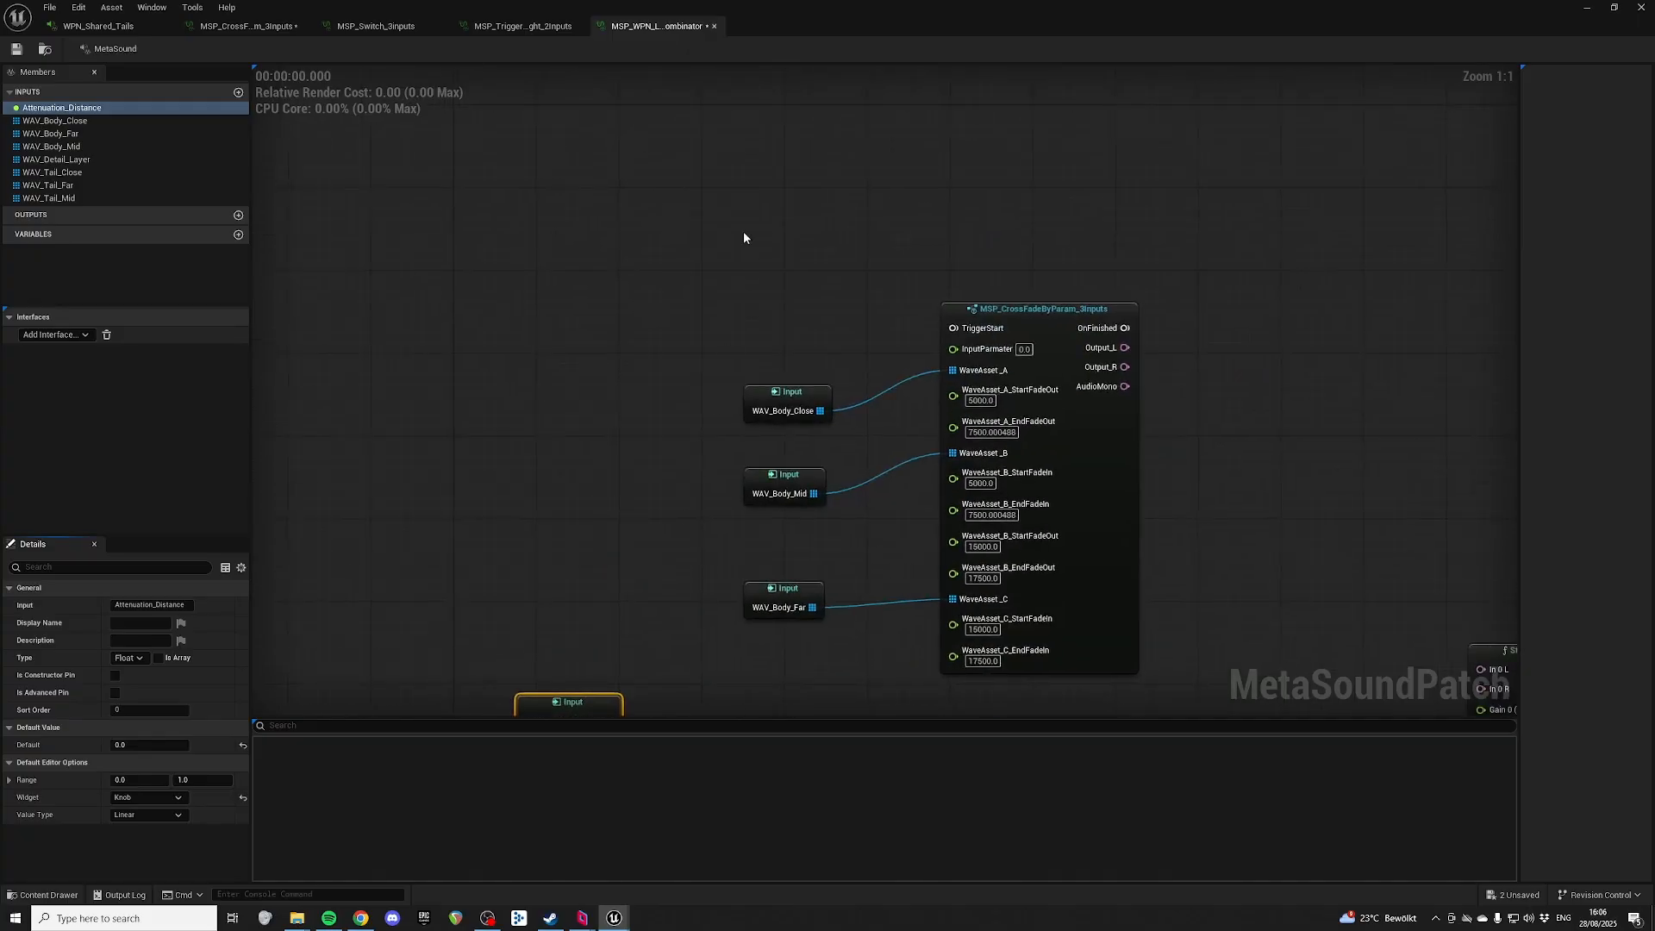
Step: Place a copy of the Attenuation_Distance input beside the detail-layer nodes and tuck the WAV_Detail_Layer input below the Shuffle node
{"action": "left_click", "coordinate": [742, 232]}
{"action": "left_click", "coordinate": [743, 258]}
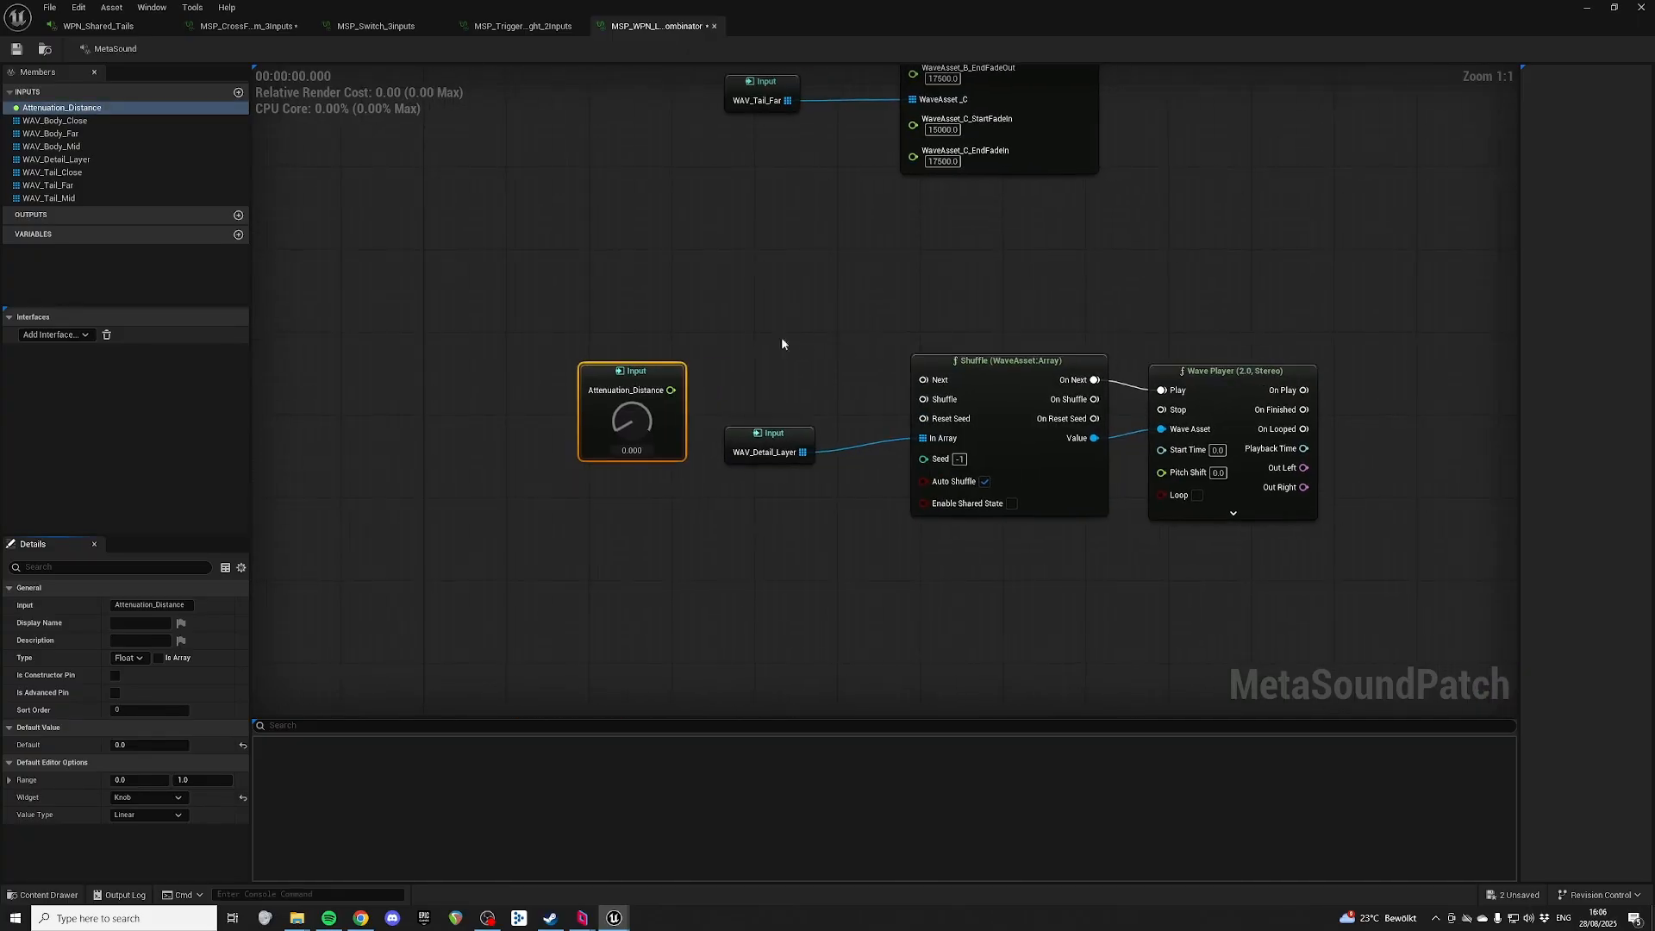
{"action": "left_click_drag", "start_coordinate": [795, 434], "coordinate": [1033, 548]}
{"action": "left_click_drag", "start_coordinate": [851, 365], "coordinate": [1207, 565]}
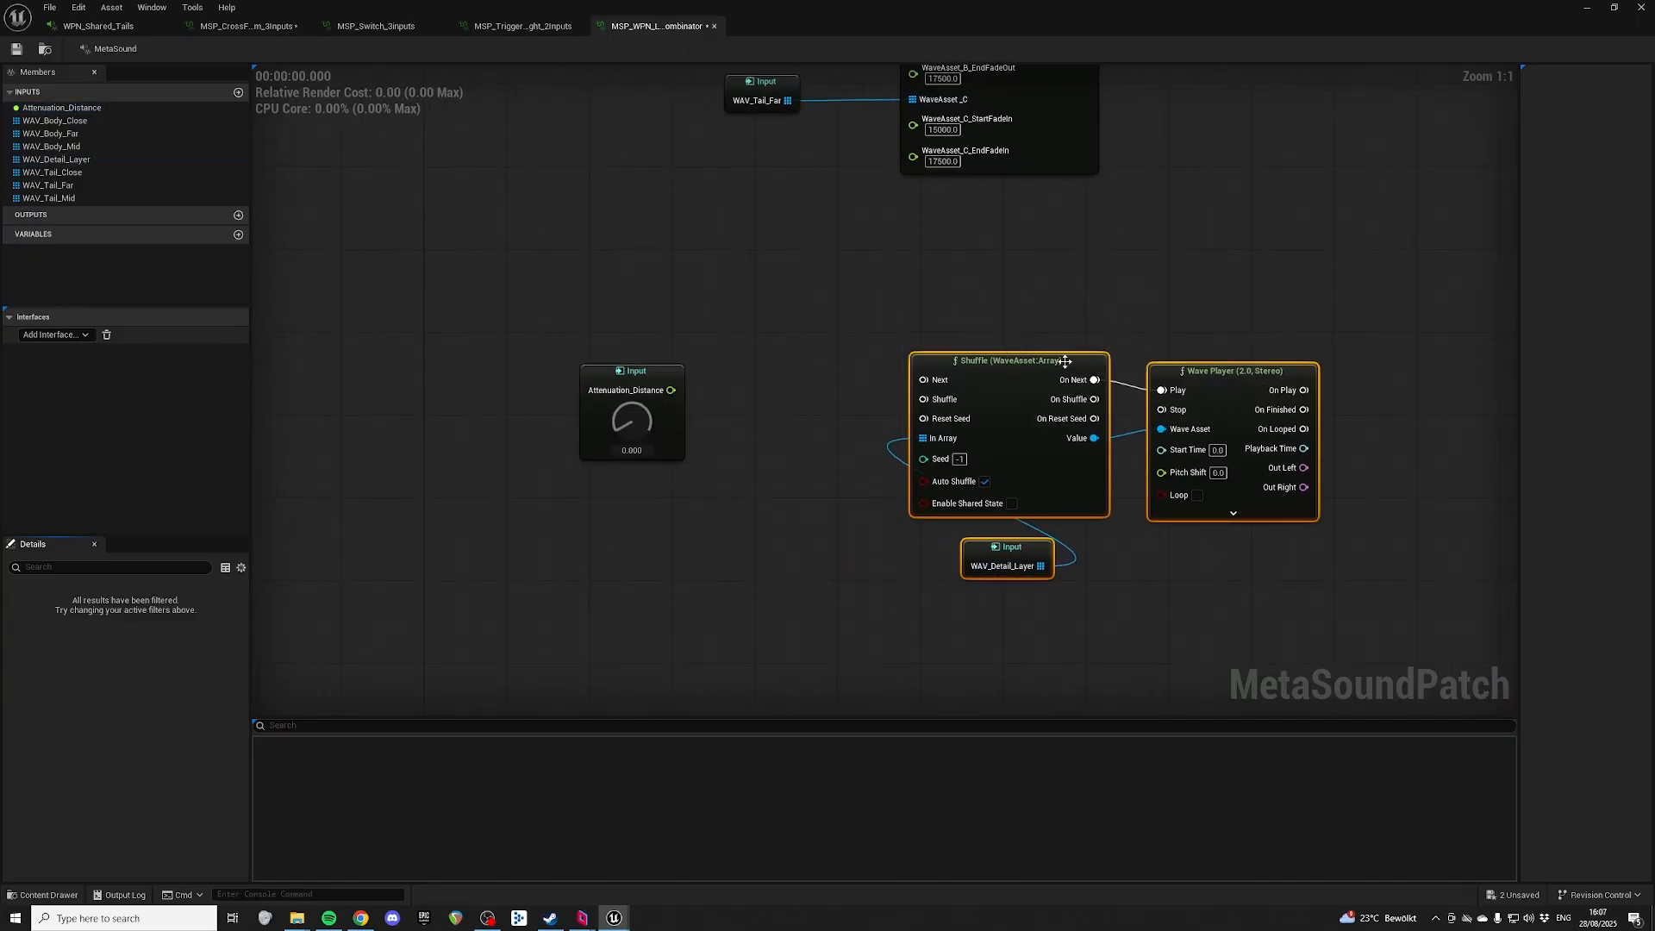
{"action": "left_click_drag", "start_coordinate": [1068, 361], "coordinate": [954, 392]}
{"action": "left_click", "coordinate": [1198, 254]}
{"action": "right_click_drag", "start_coordinate": [1202, 252], "coordinate": [1057, 288]}
{"action": "scroll", "coordinate": [1095, 362], "scroll_direction": "down", "scroll_amount": 1}
{"action": "scroll", "coordinate": [1096, 367], "scroll_direction": "down", "scroll_amount": 1}
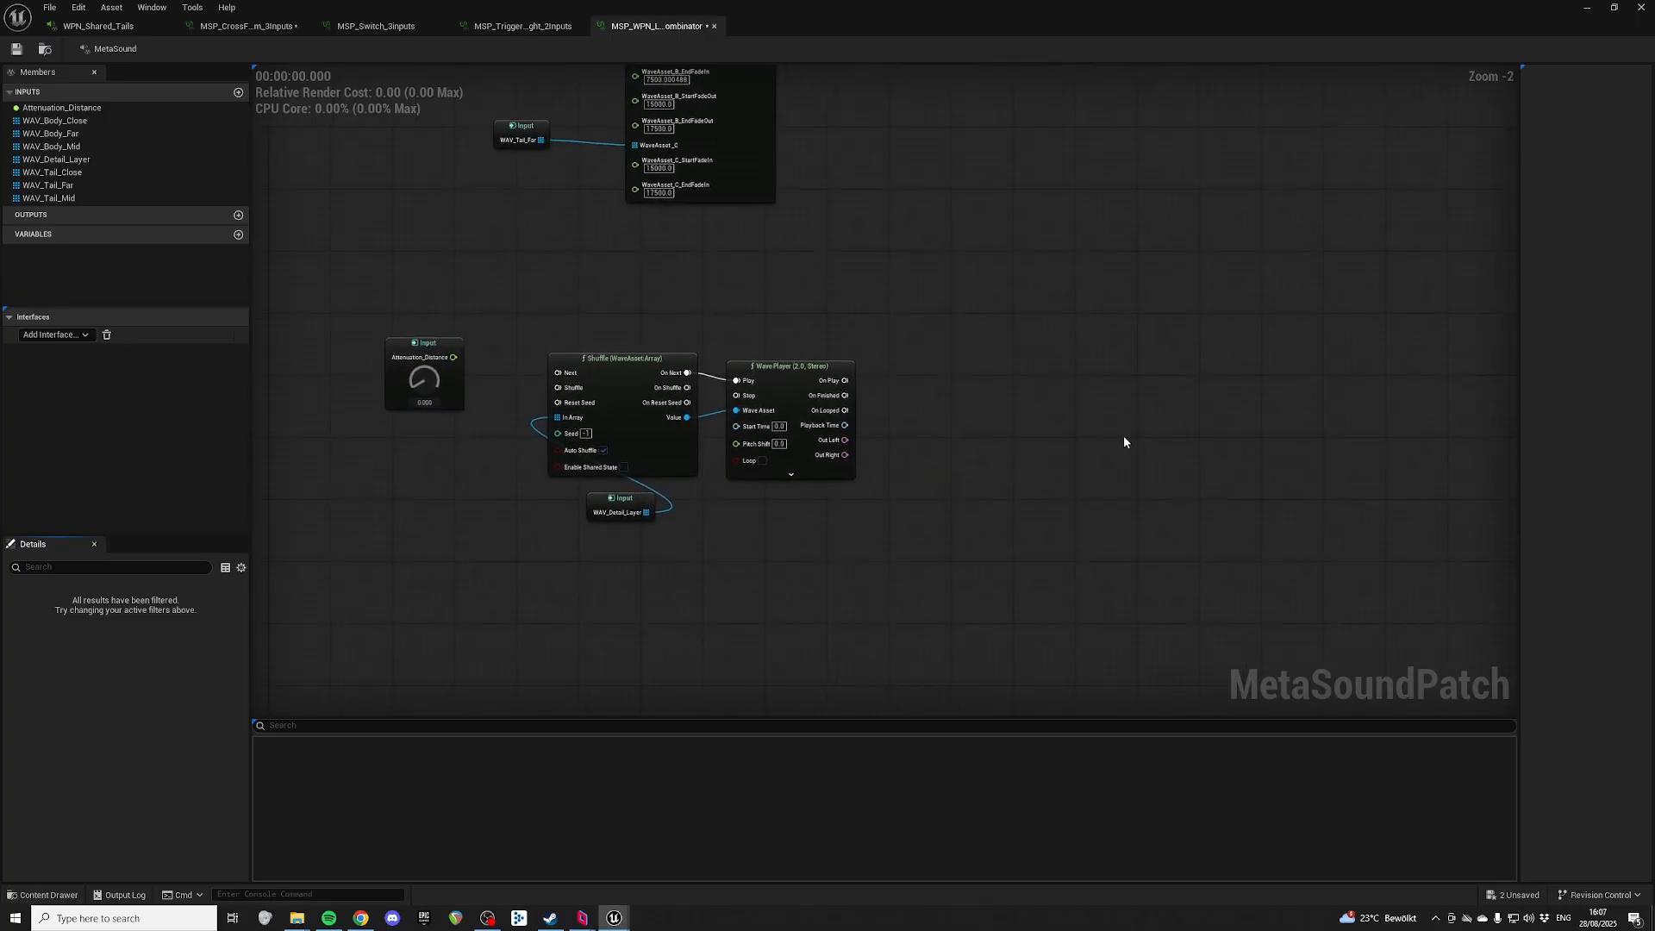
{"action": "right_click_drag", "start_coordinate": [949, 326], "coordinate": [925, 283]}
Step: Review the HeightAbove_FadeVolume and HeightBelow_FadeVolume variables fed by the Map Range nodes in the MSP_TriggerByHeight_2Inputs patch
{"action": "left_click", "coordinate": [522, 26]}
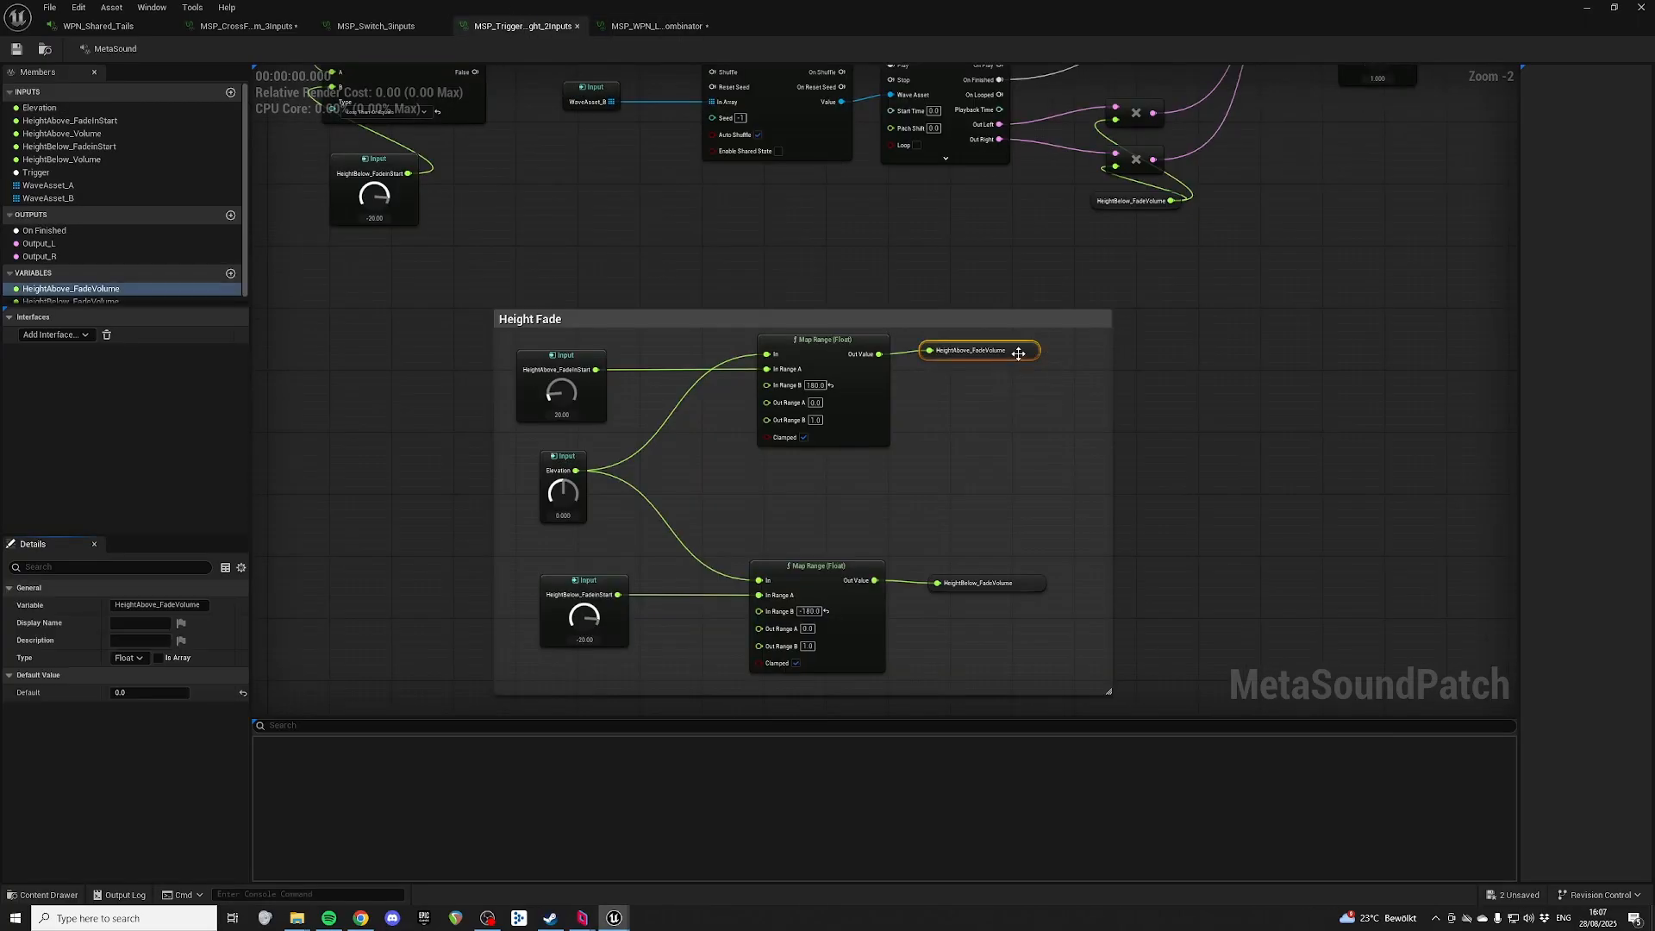
{"action": "left_click", "coordinate": [1017, 583]}
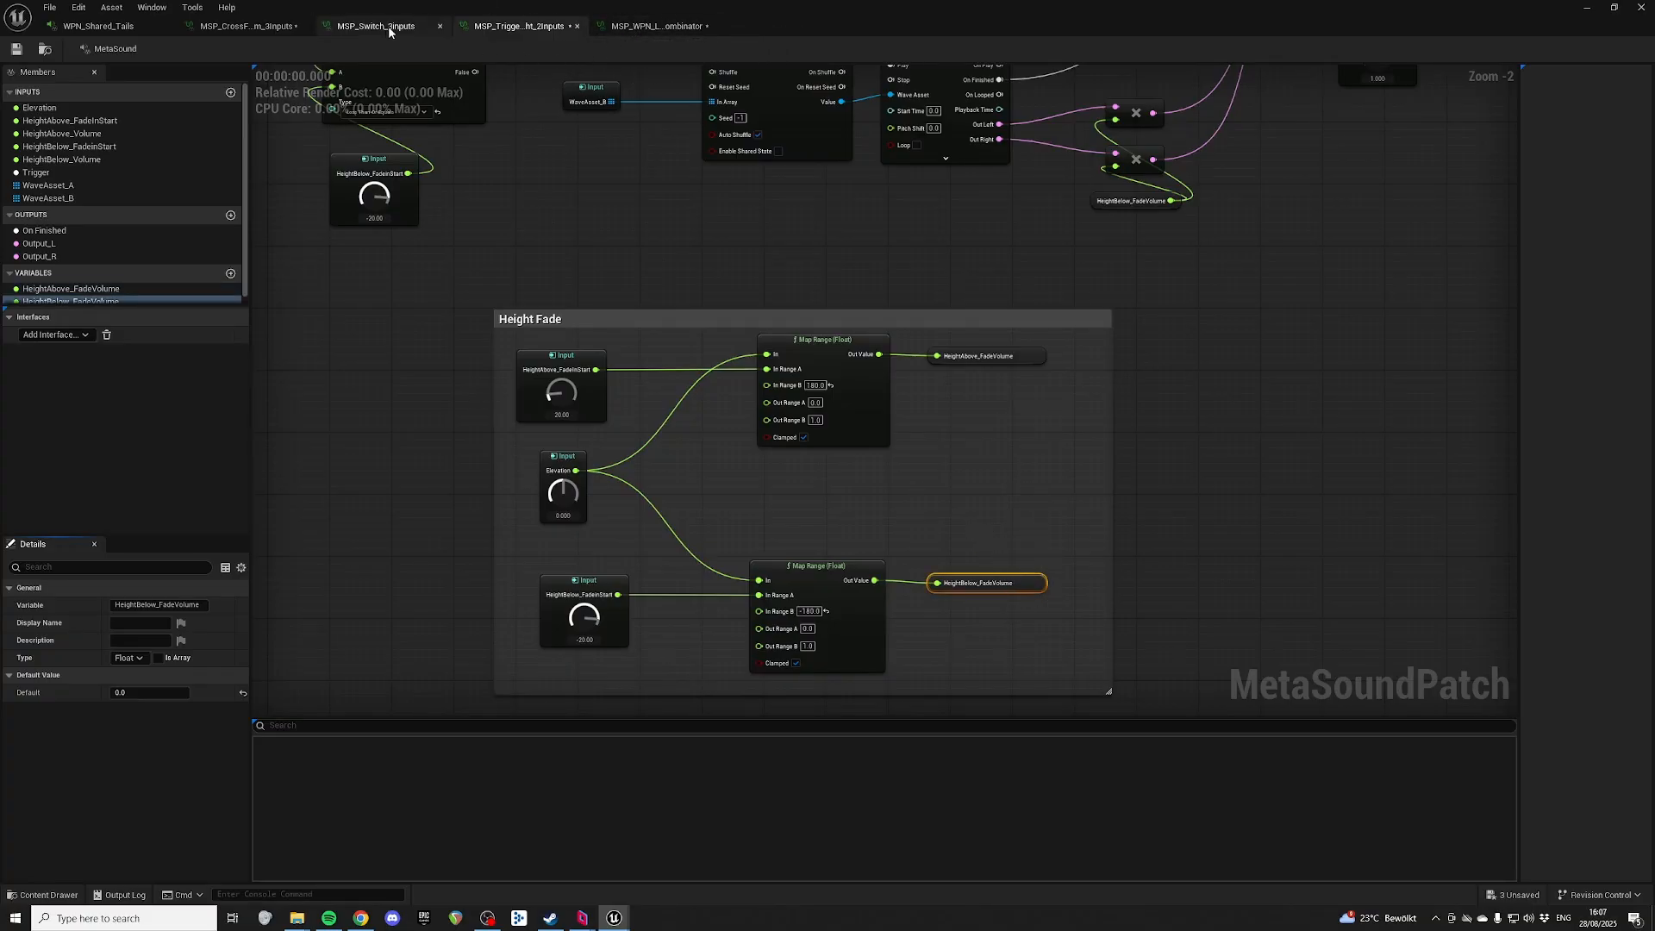
{"action": "left_click", "coordinate": [655, 26]}
Step: Paste another copy of the Attenuation_Distance input into the empty graph area below the detail-layer nodes
{"action": "right_click_drag", "start_coordinate": [968, 339], "coordinate": [949, 60]}
{"action": "right_click_drag", "start_coordinate": [870, 343], "coordinate": [939, 153]}
{"action": "right_click_drag", "start_coordinate": [897, 375], "coordinate": [933, 565]}
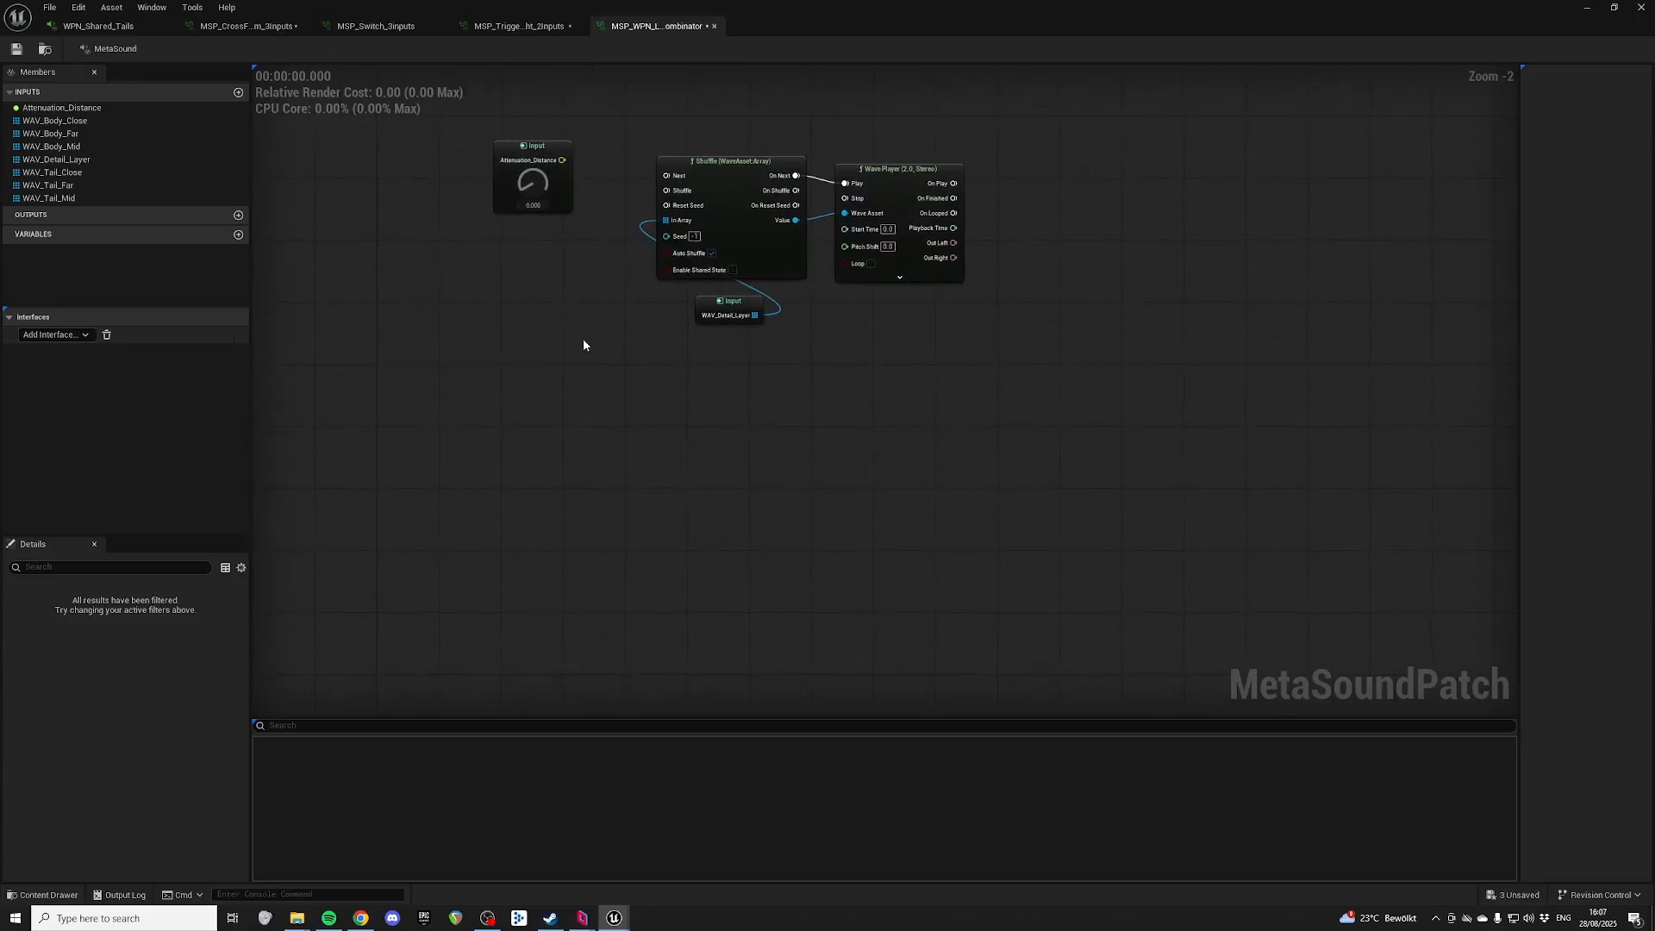
{"action": "left_click", "coordinate": [510, 145]}
{"action": "right_click_drag", "start_coordinate": [871, 455], "coordinate": [806, 221]}
{"action": "key", "text": "ctrl+v"}
{"action": "right_click_drag", "start_coordinate": [759, 380], "coordinate": [552, 443]}
Step: Add a Map Range (Float) node with its In pin fed by the lower Attenuation_Distance input
{"action": "left_click_drag", "start_coordinate": [636, 463], "coordinate": [772, 422]}
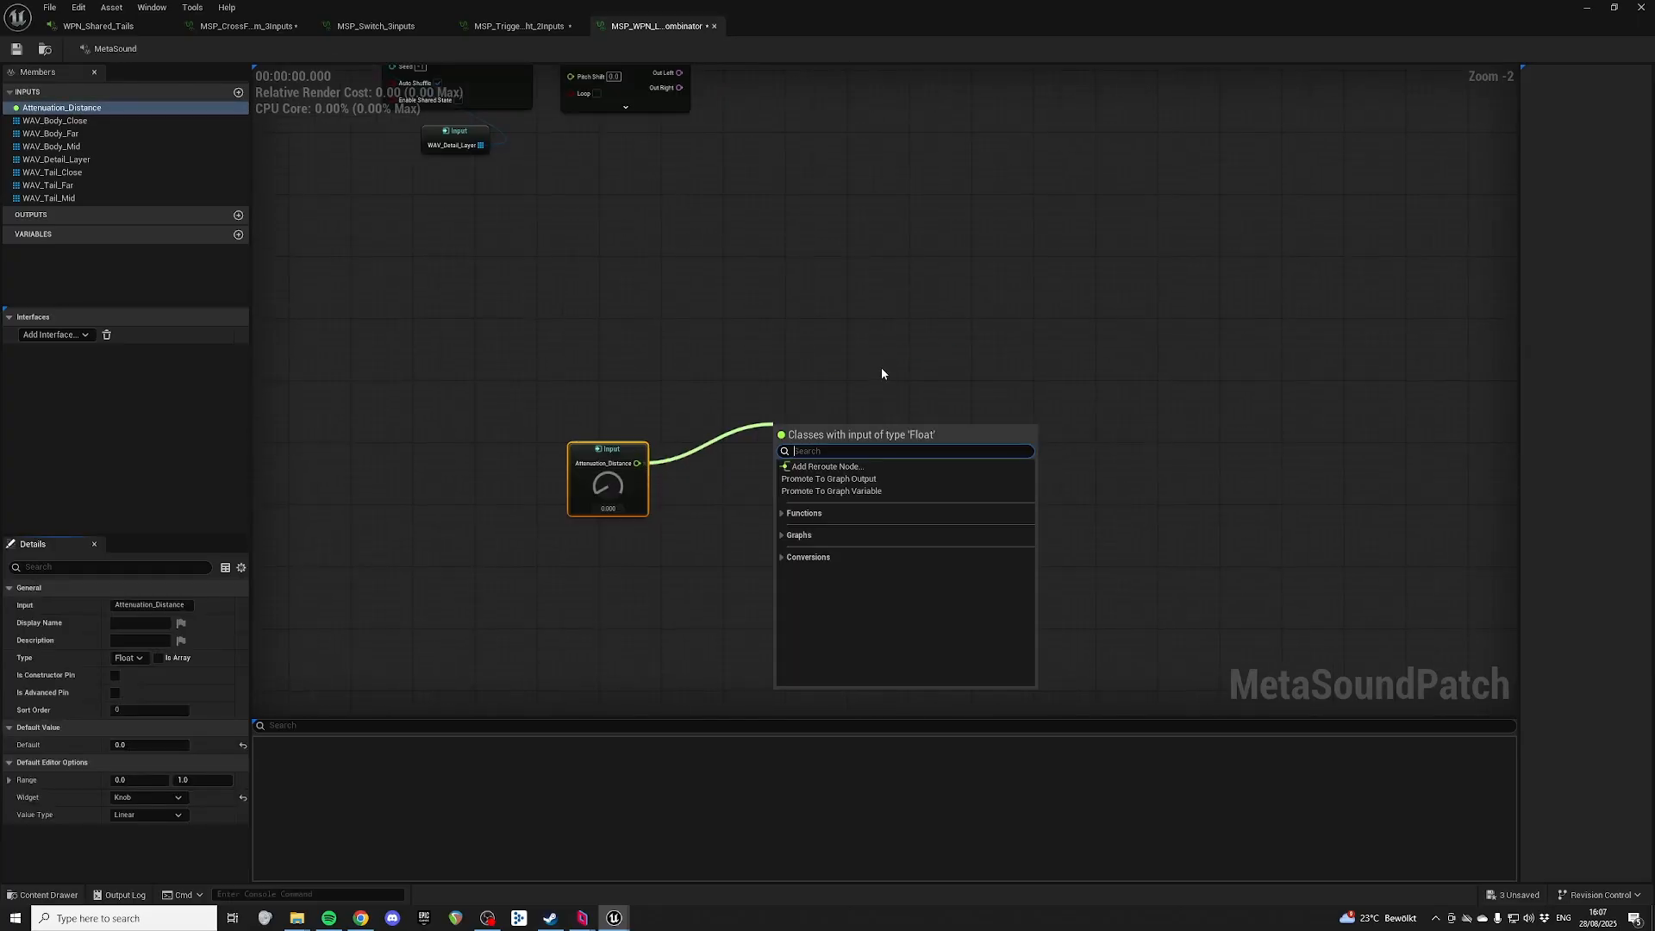
{"action": "left_click", "coordinate": [900, 360]}
{"action": "right_click_drag", "start_coordinate": [913, 357], "coordinate": [1068, 451]}
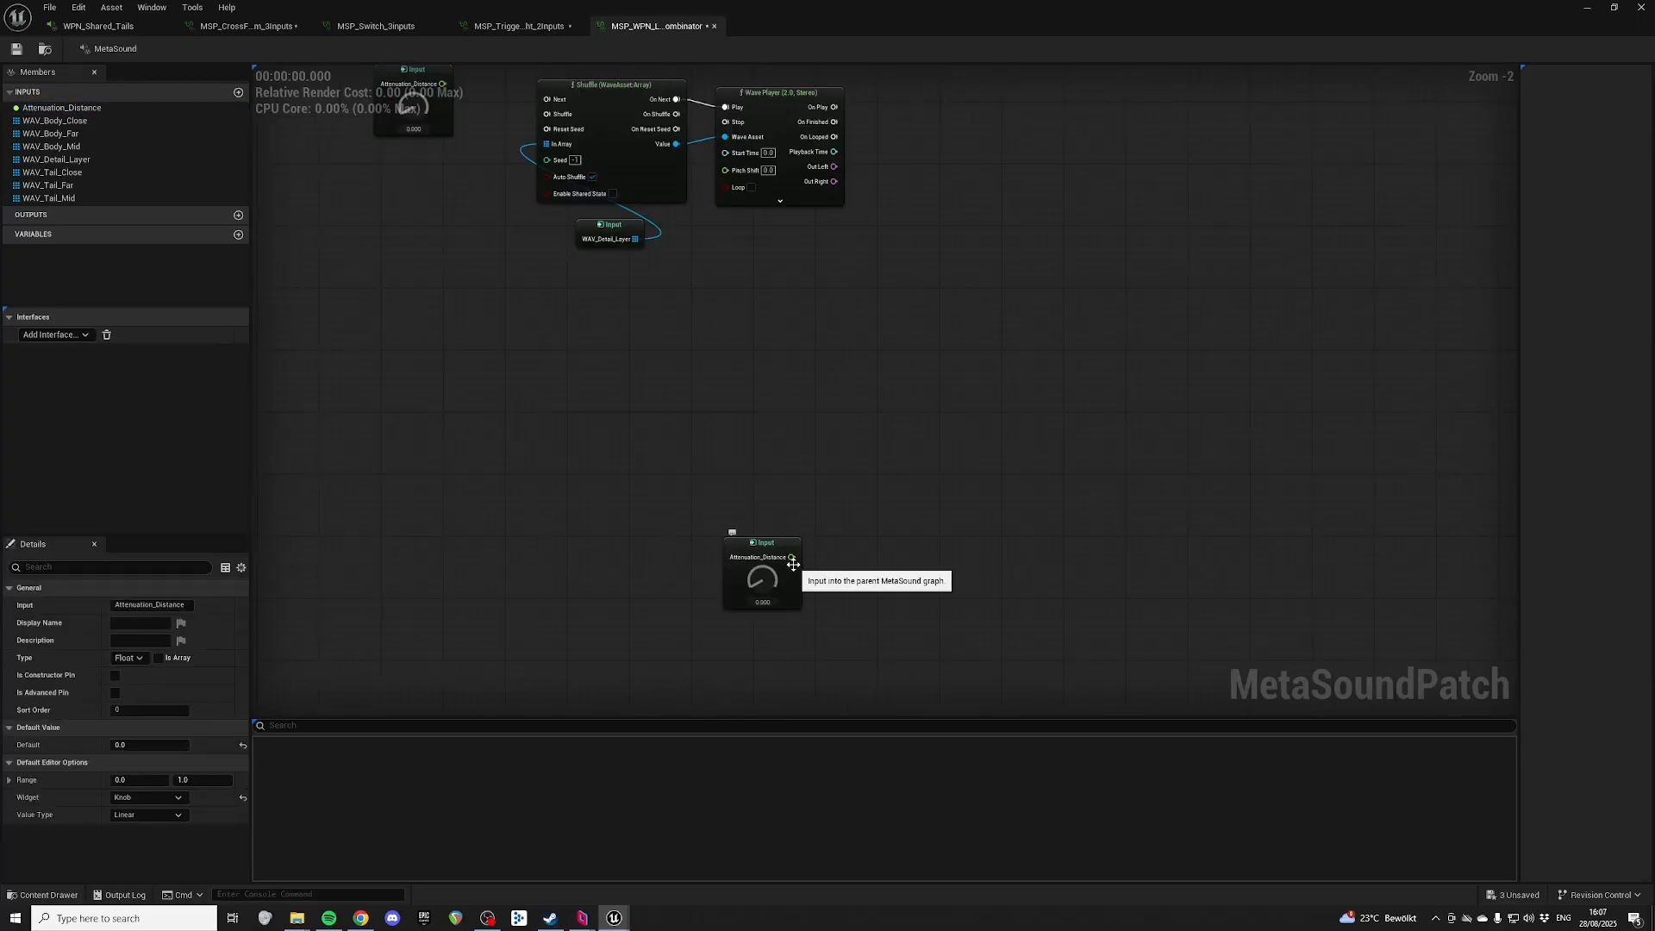
{"action": "type", "text": "map in"}
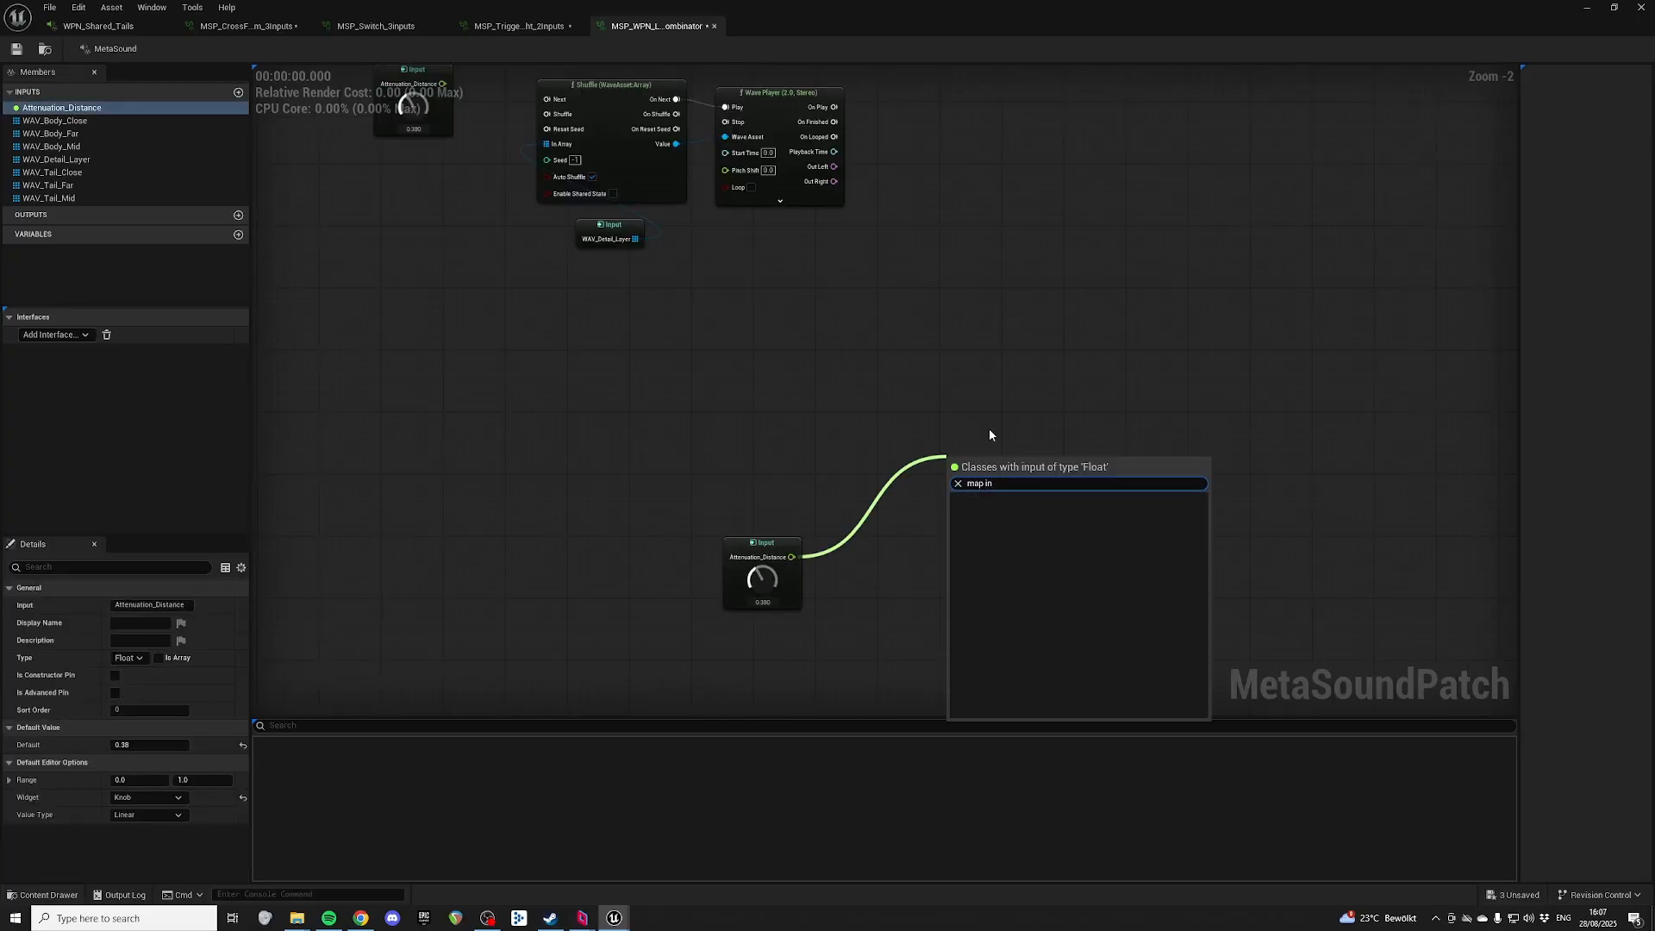
{"action": "left_click", "coordinate": [1013, 528]}
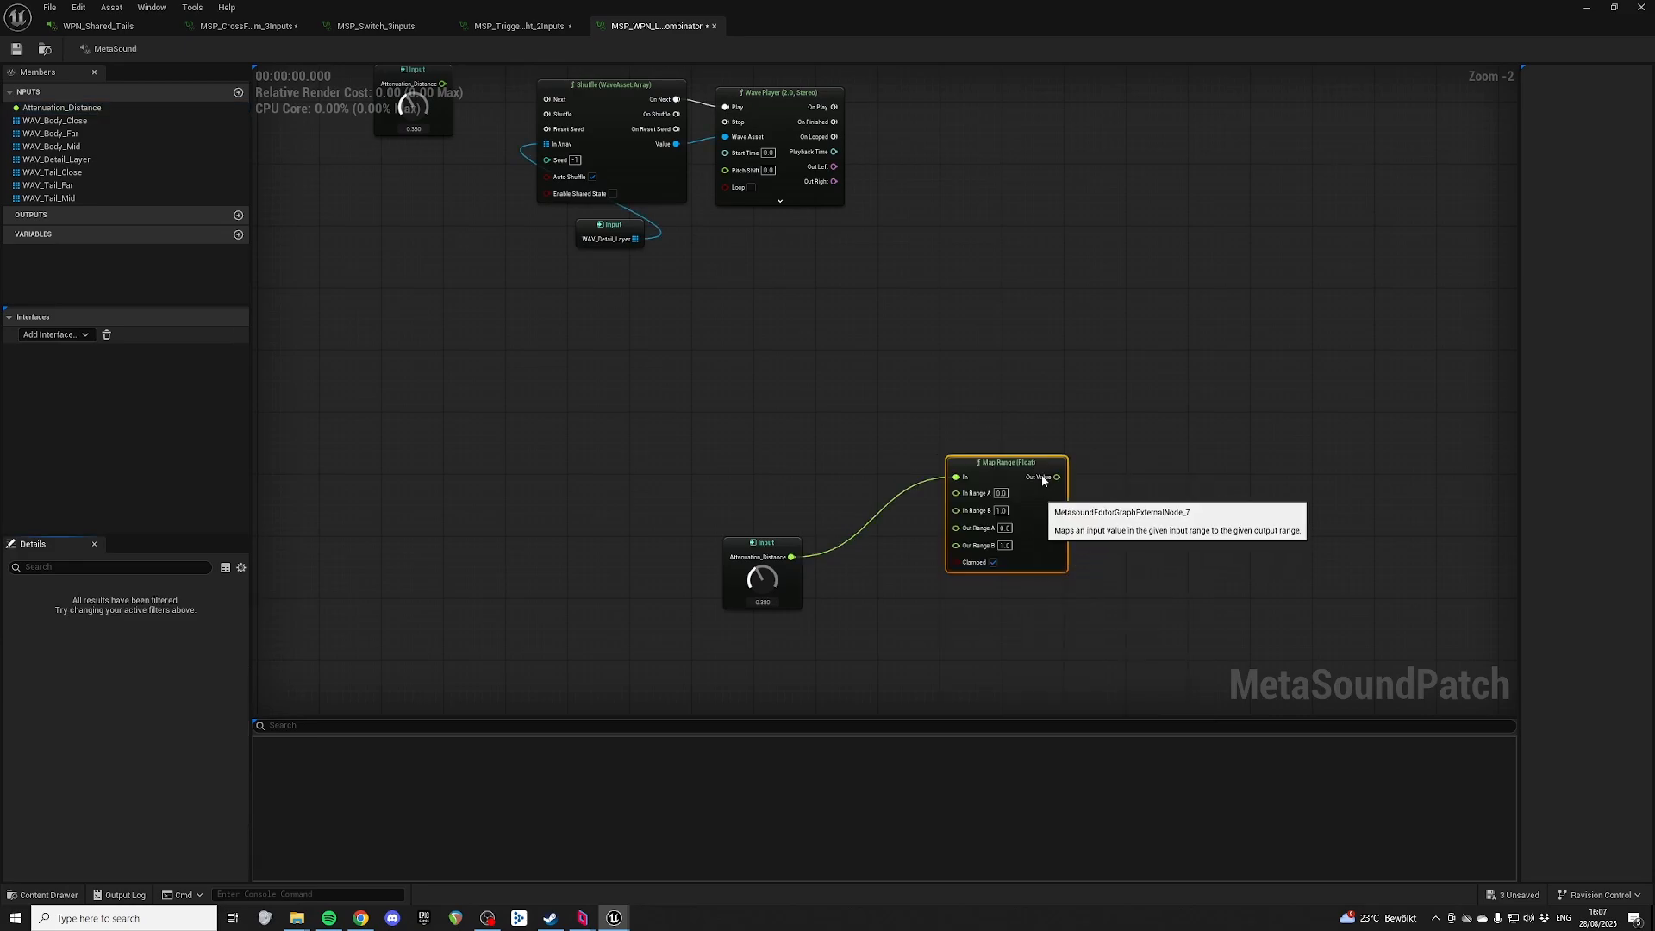
{"action": "left_click_drag", "start_coordinate": [778, 537], "coordinate": [762, 505]}
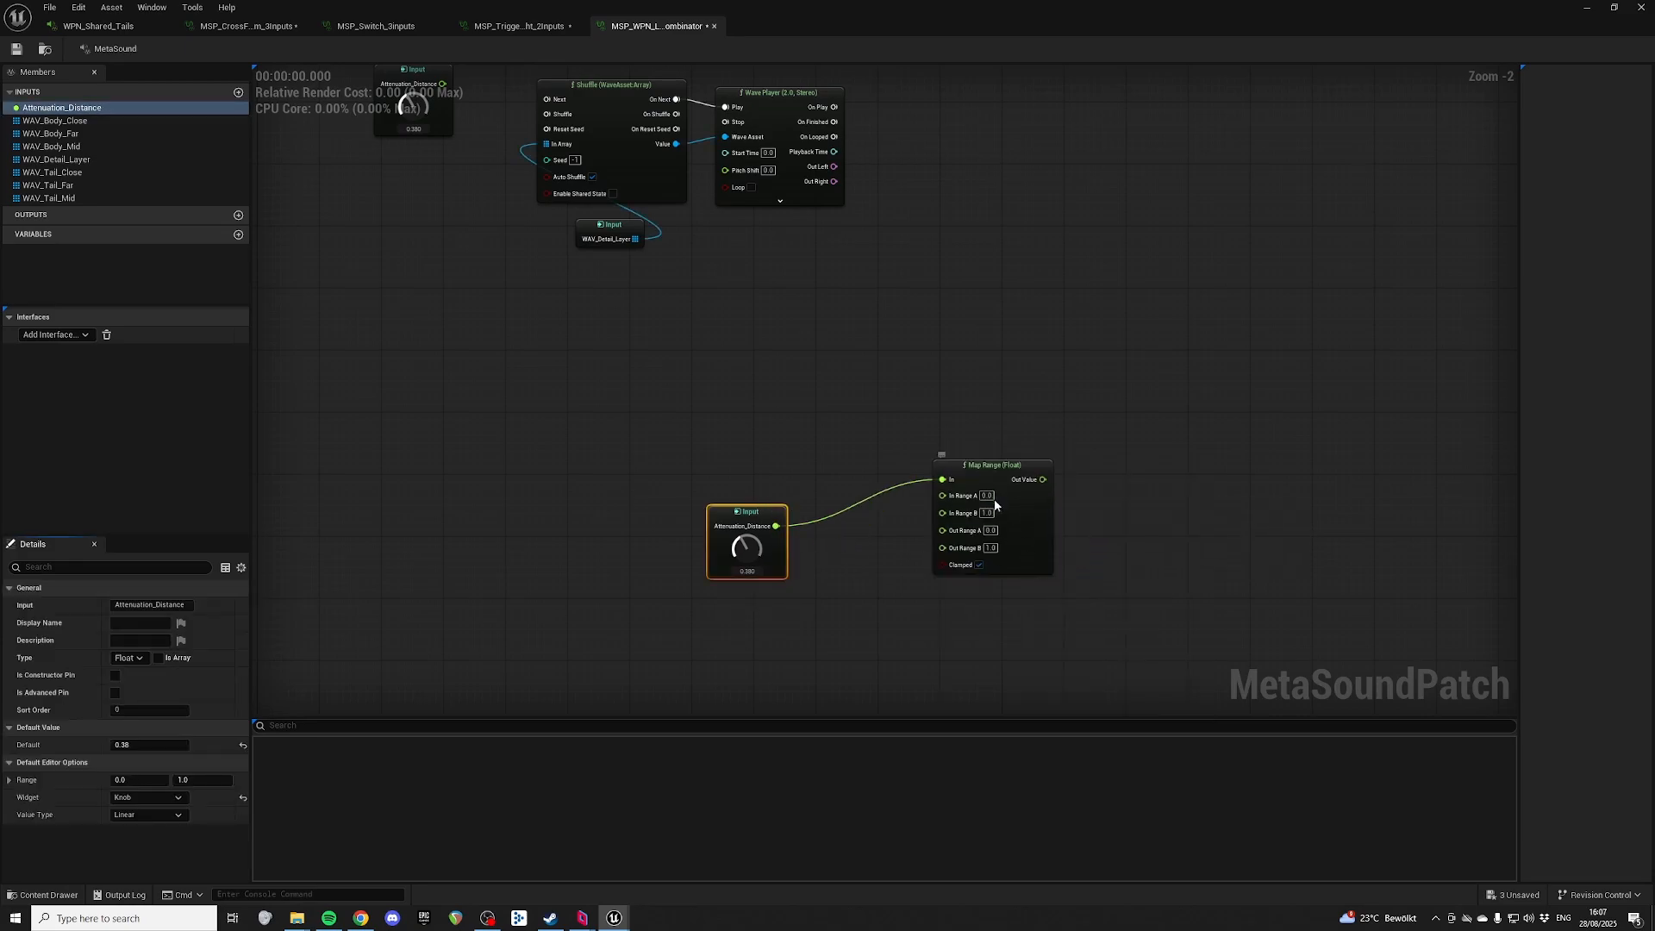
Step: Place another Attenuation_Distance input wired to the Map Range node's In Range B, setting its default to 0 and range maximum to 100000
{"action": "left_click_drag", "start_coordinate": [86, 108], "coordinate": [793, 625]}
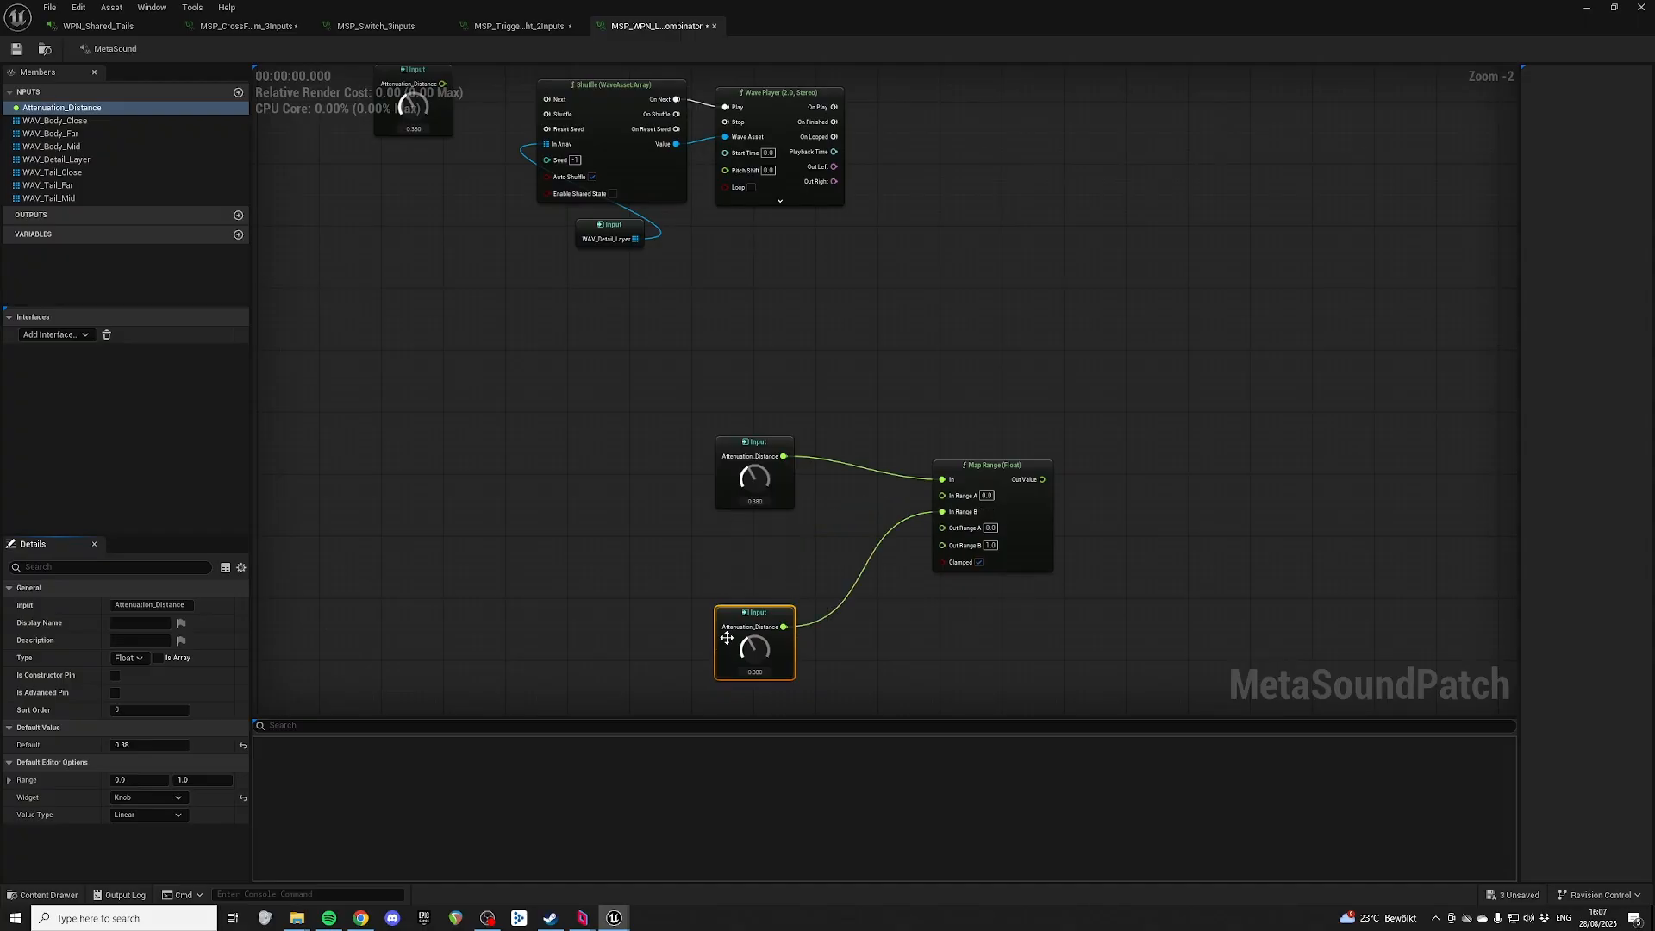
{"action": "left_click", "coordinate": [145, 743]}
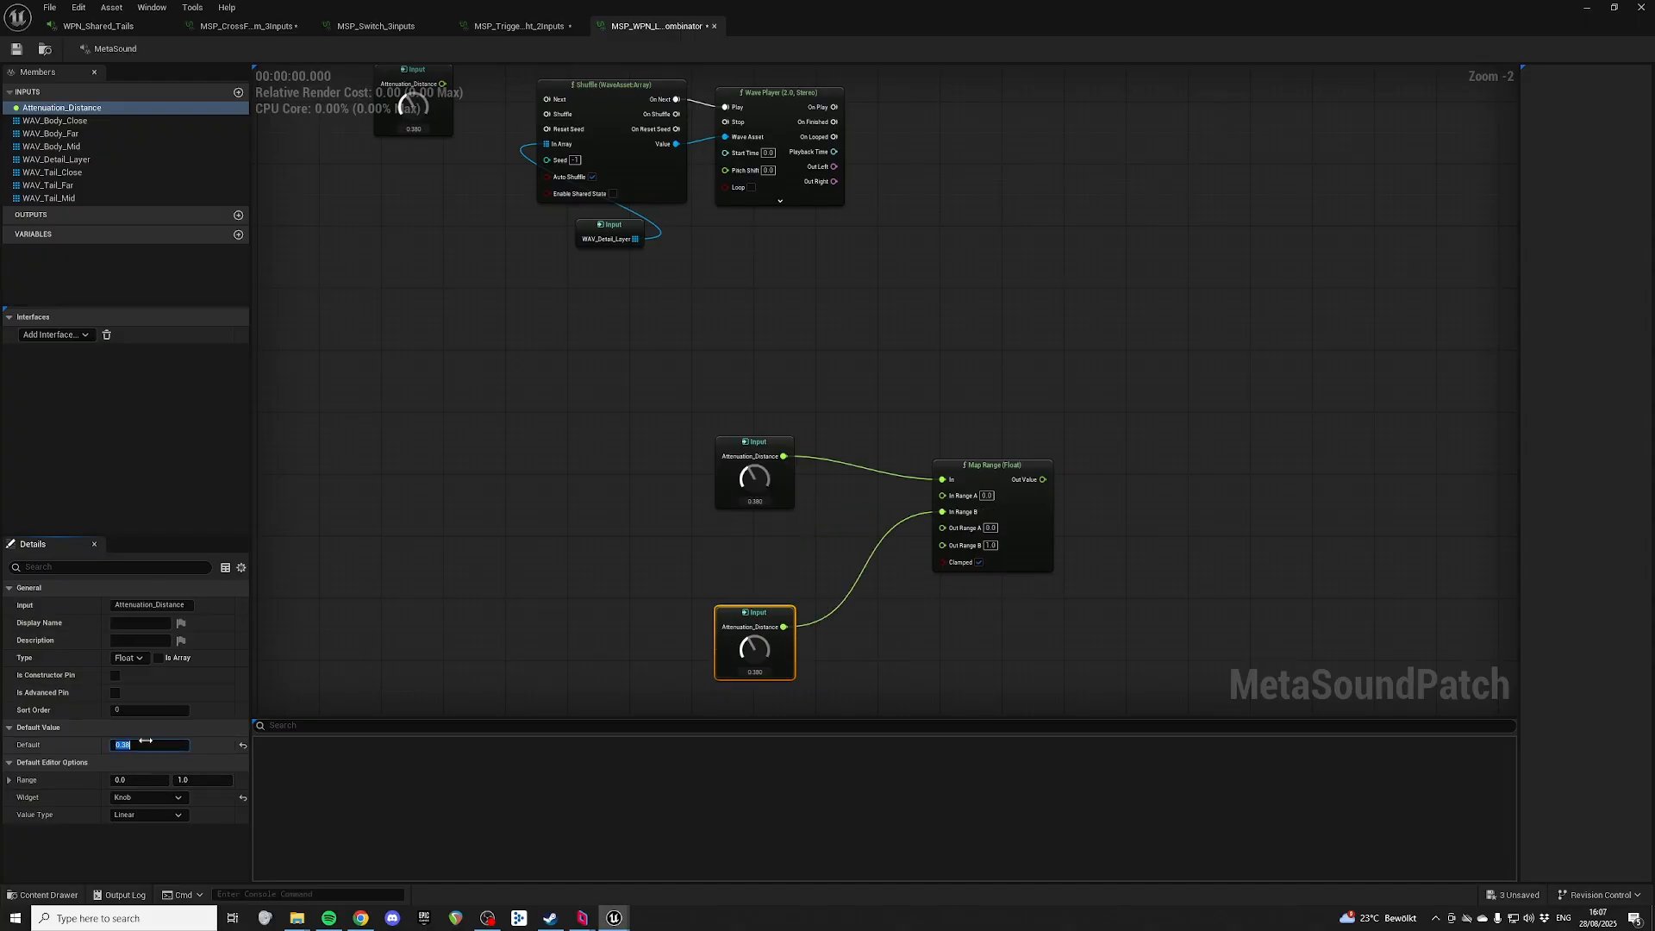
{"action": "type", "text": "0"}
{"action": "key", "text": "Return"}
{"action": "left_click", "coordinate": [203, 780]}
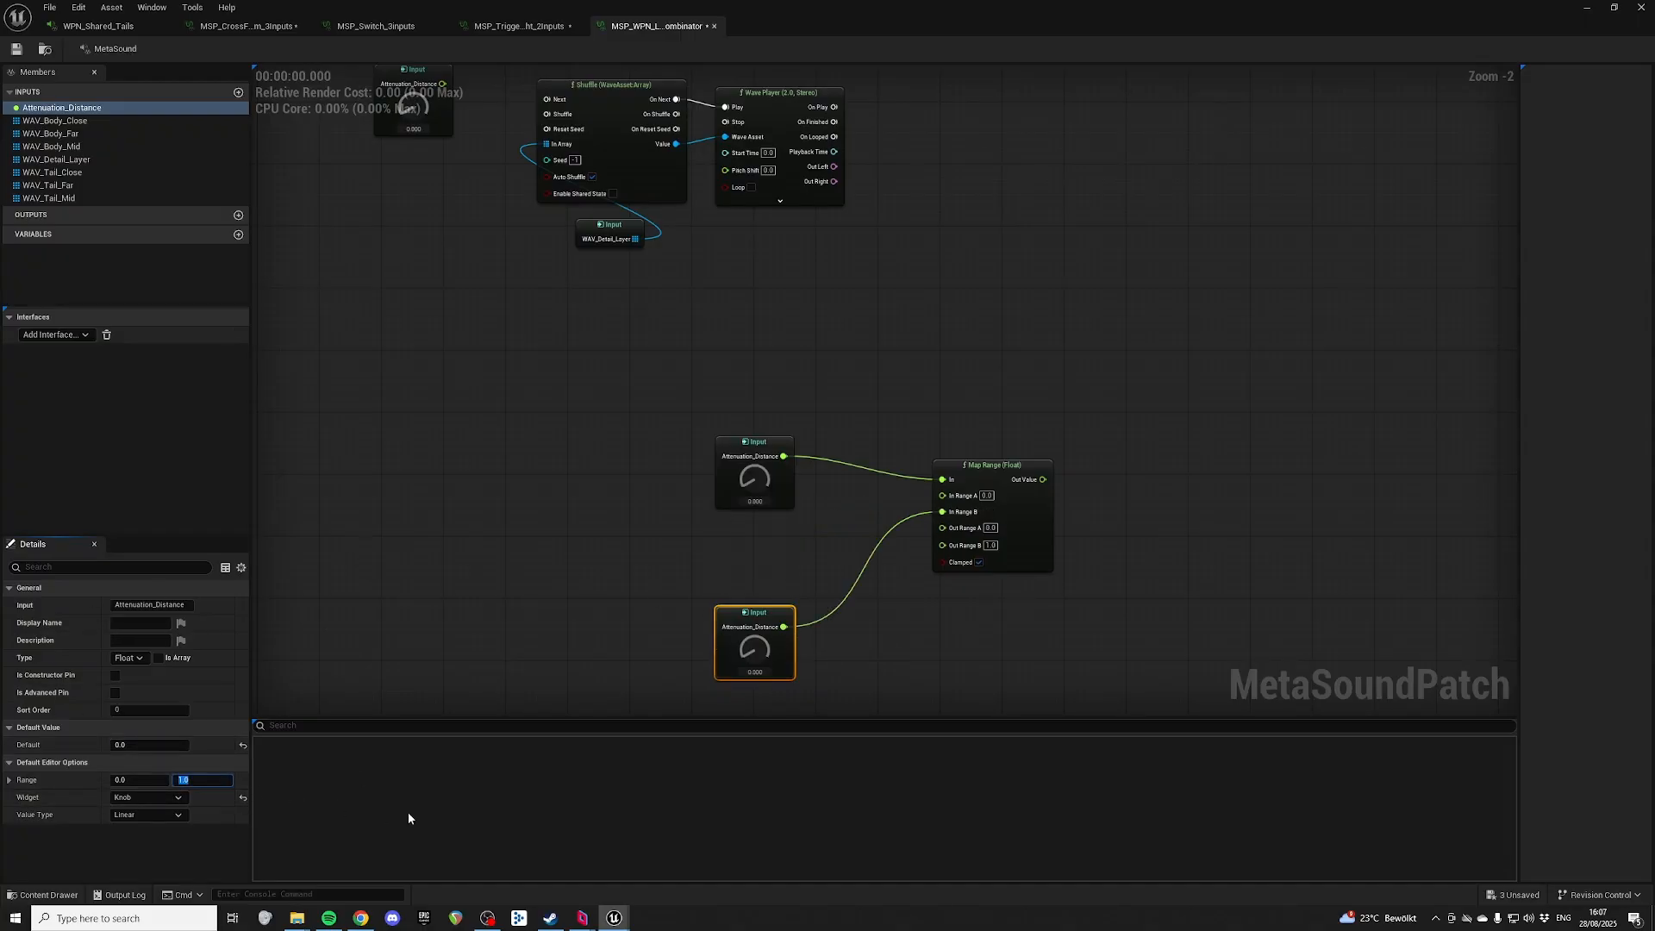
{"action": "type", "text": "100000"}
{"action": "key", "text": "Return"}
Step: Delete the lower Attenuation_Distance input that feeds the Map Range node's In Range B pin
{"action": "left_click", "coordinate": [563, 454]}
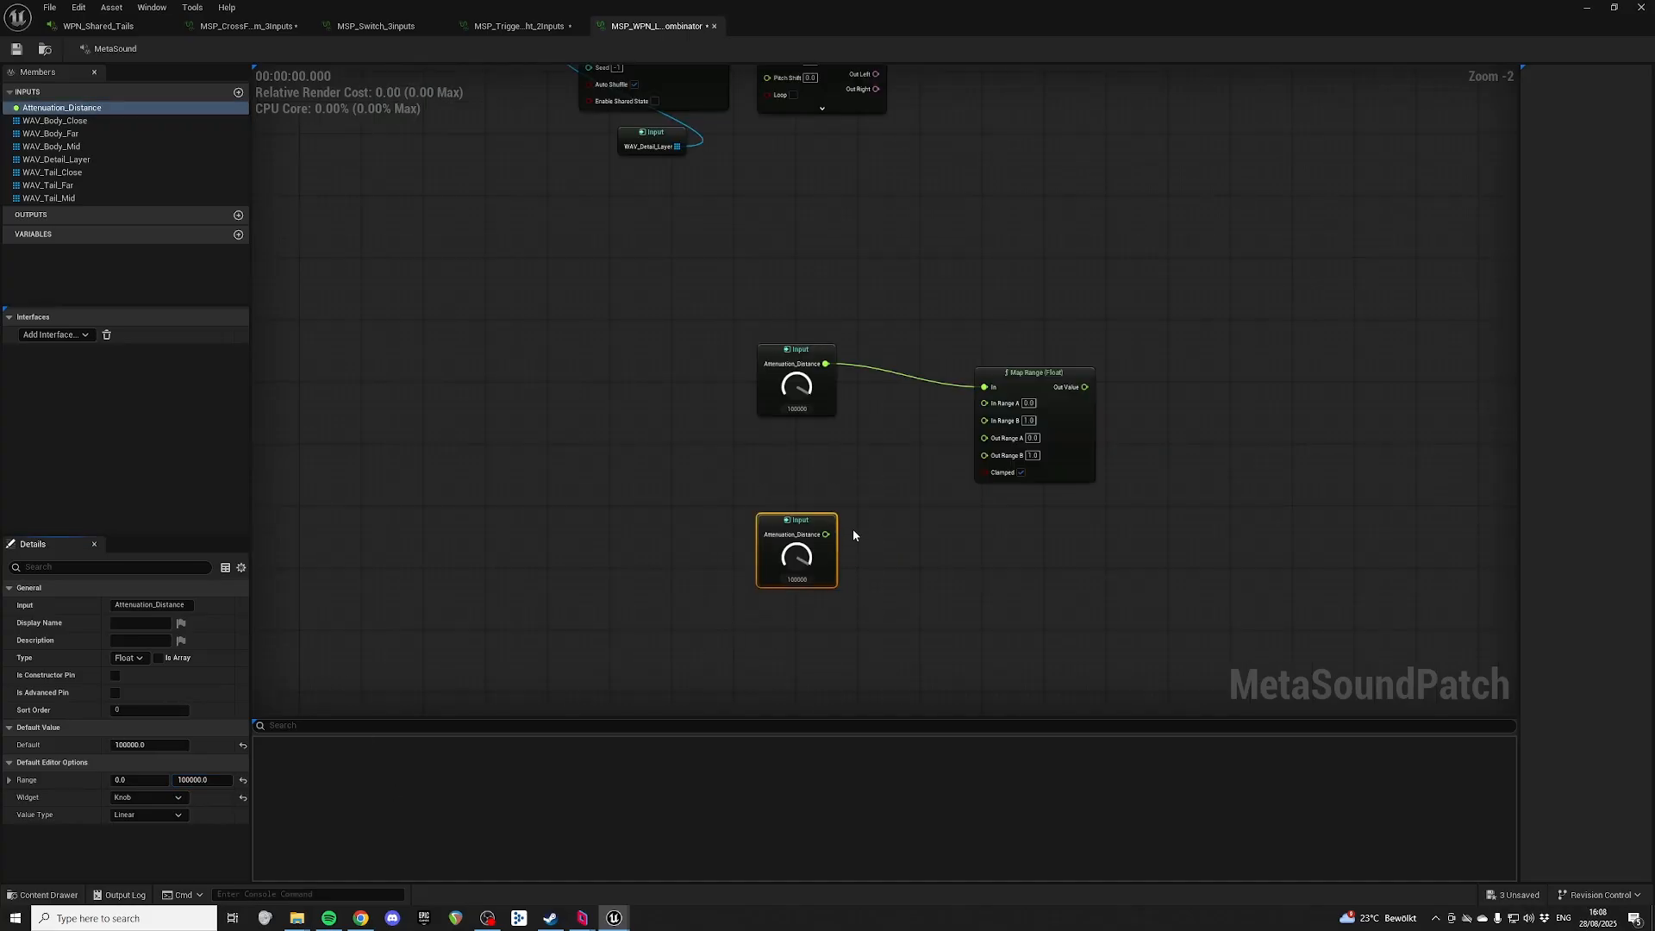
{"action": "key", "text": "Delete"}
{"action": "right_click_drag", "start_coordinate": [898, 453], "coordinate": [906, 493]}
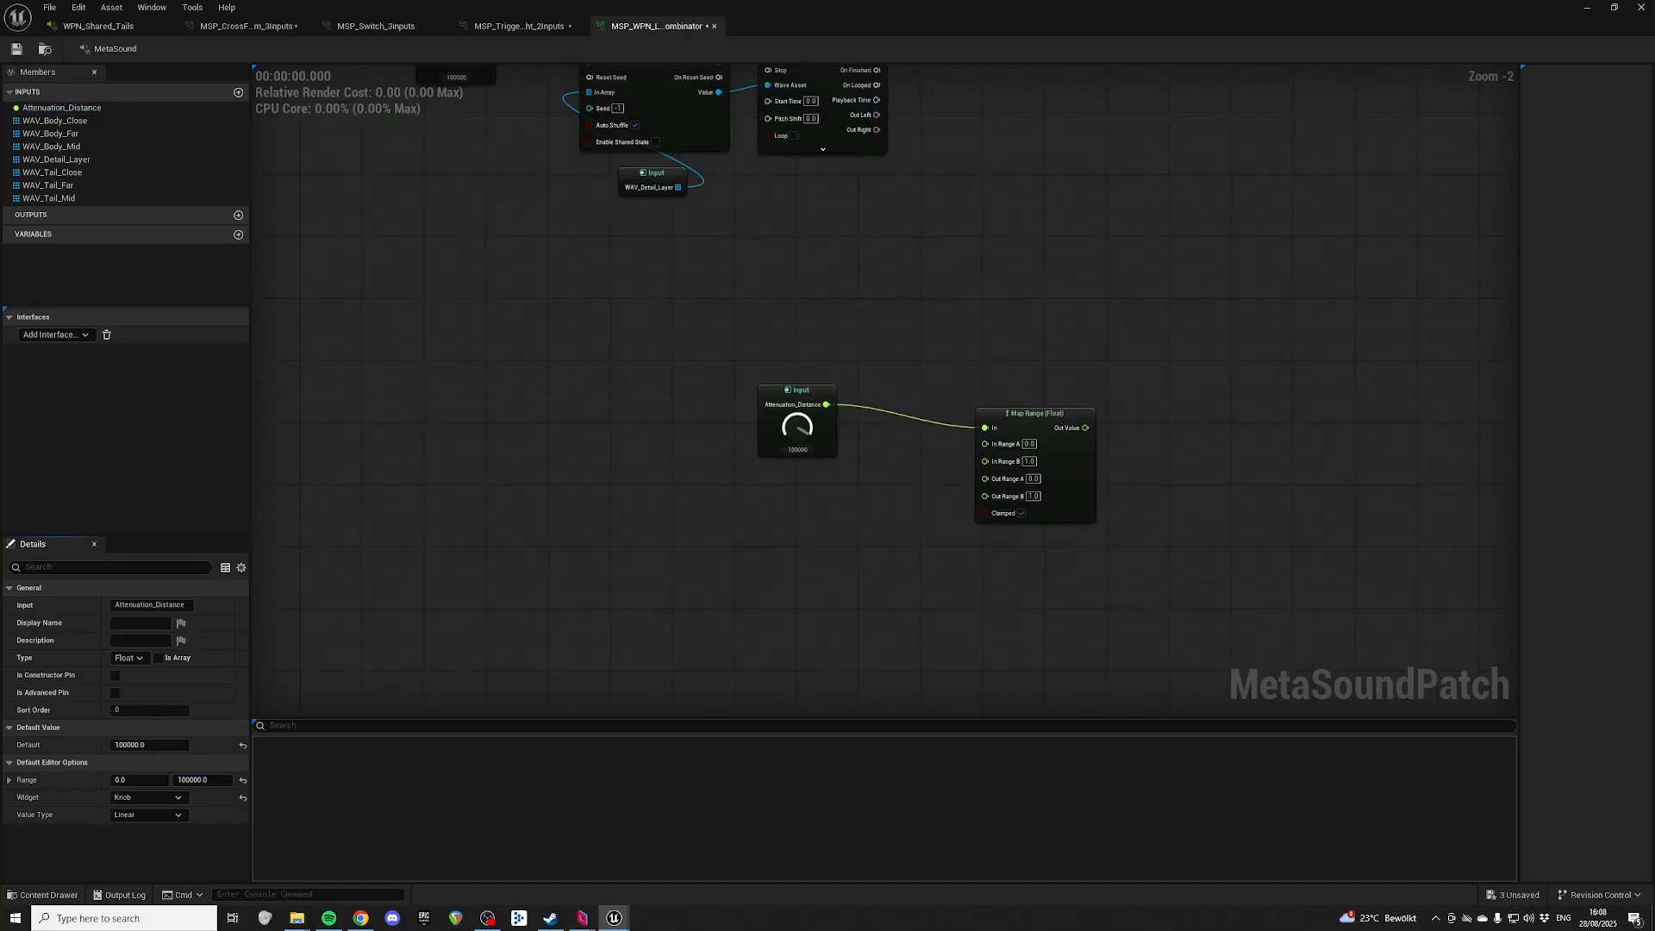
Step: Promote the Map Range node's In Range B to a graph input named Attenuation_MaxDistance, placed below the Attenuation_Distance input
{"action": "right_click", "coordinate": [985, 462]}
{"action": "left_click", "coordinate": [990, 495]}
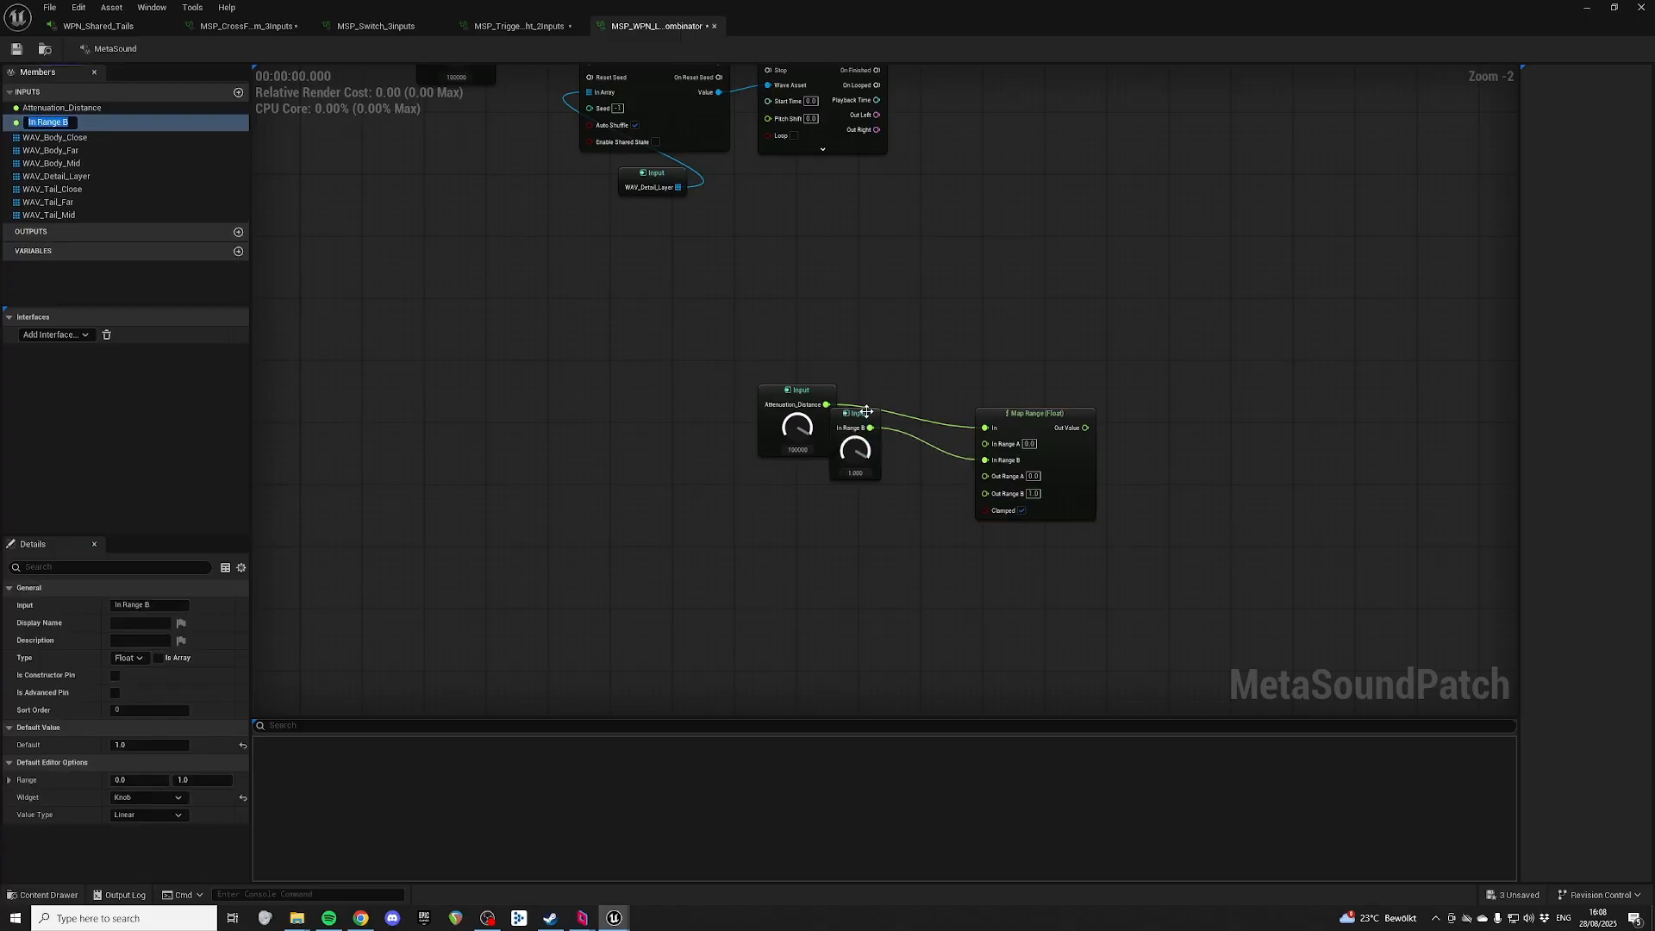
{"action": "left_click_drag", "start_coordinate": [862, 409], "coordinate": [814, 509]}
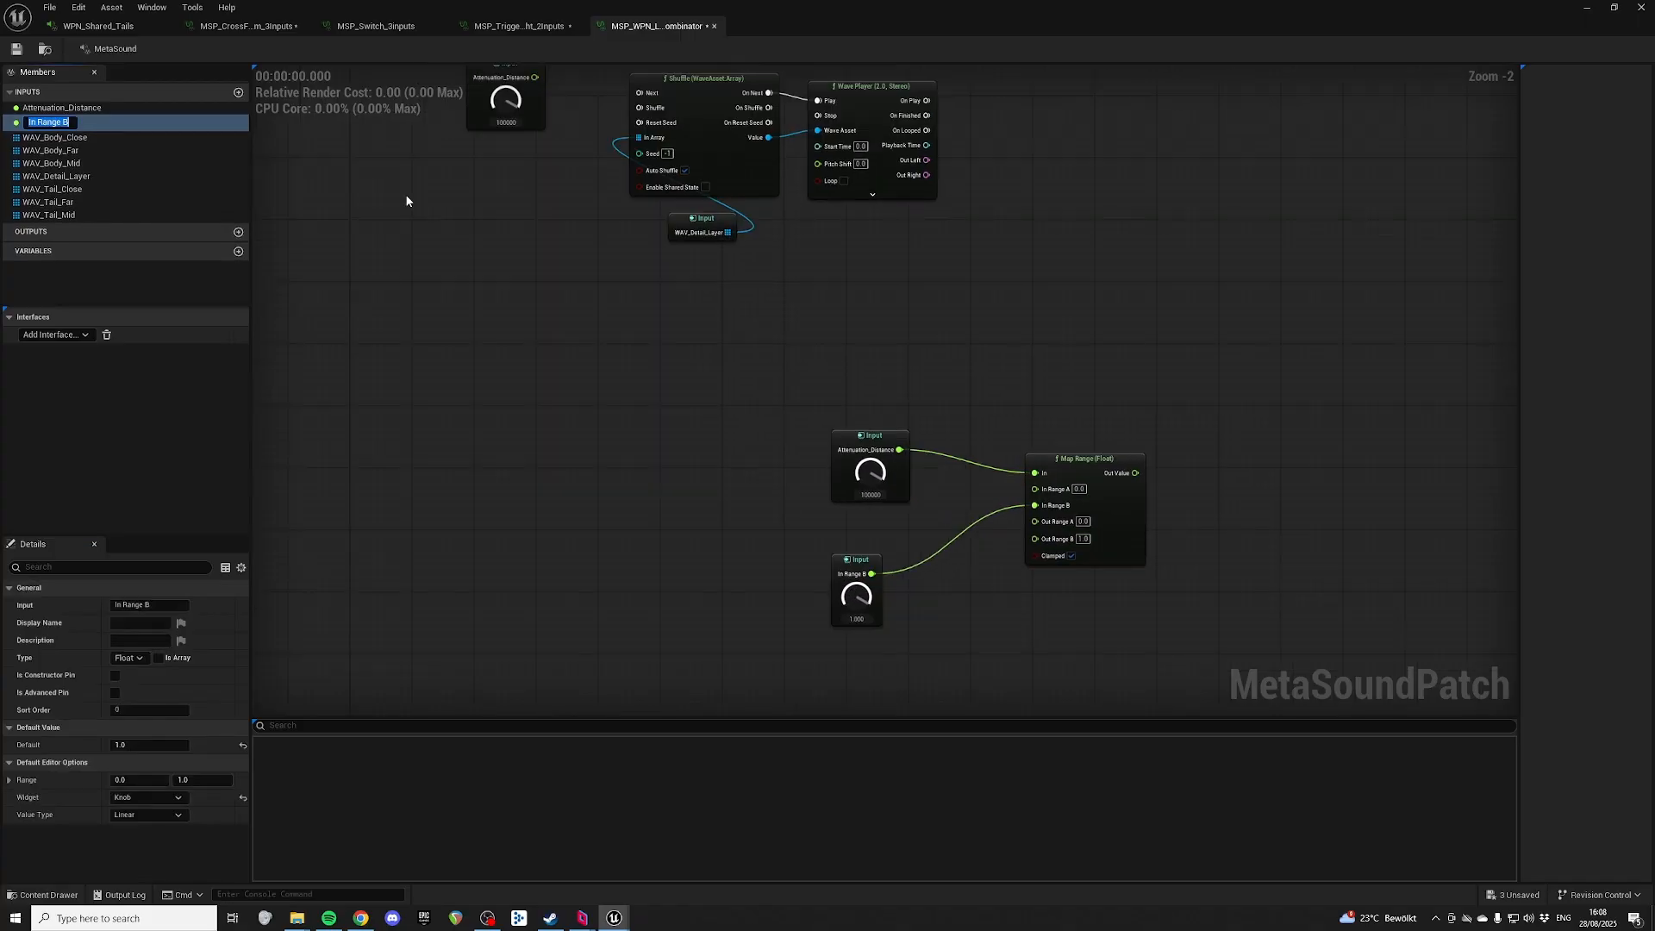
{"action": "type", "text": "Attenuation_MaxDistance"}
{"action": "key", "text": "Return"}
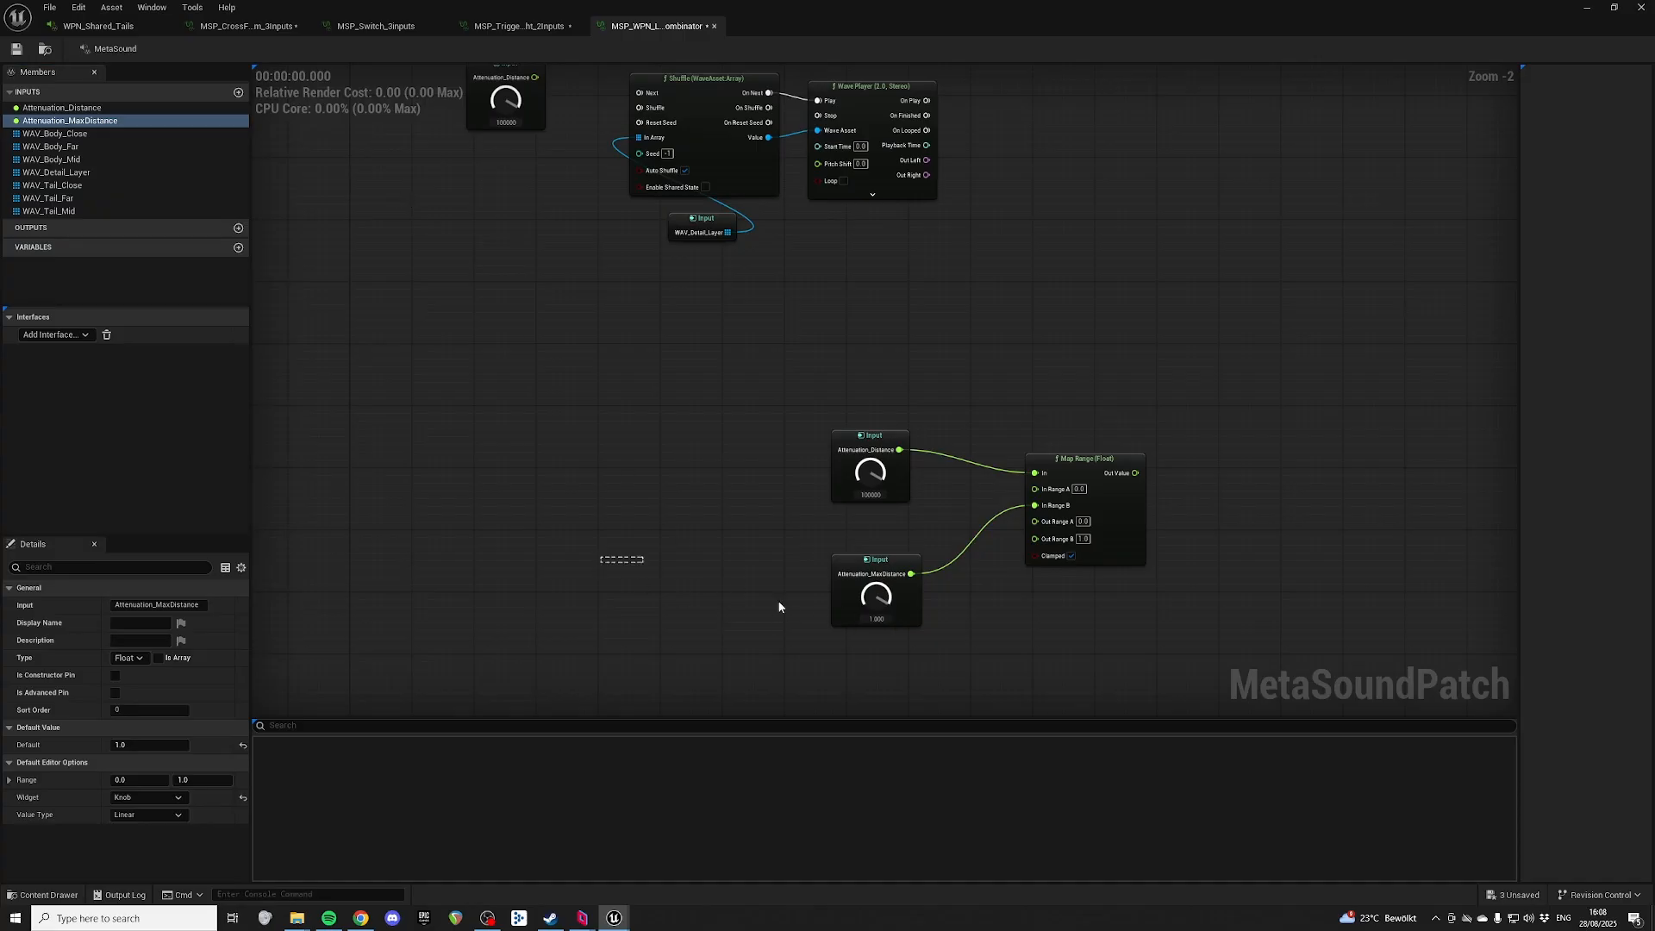
Step: Set the Attenuation_MaxDistance input's range maximum to 100000 and line up both distance inputs with the Map Range node
{"action": "left_click", "coordinate": [220, 778]}
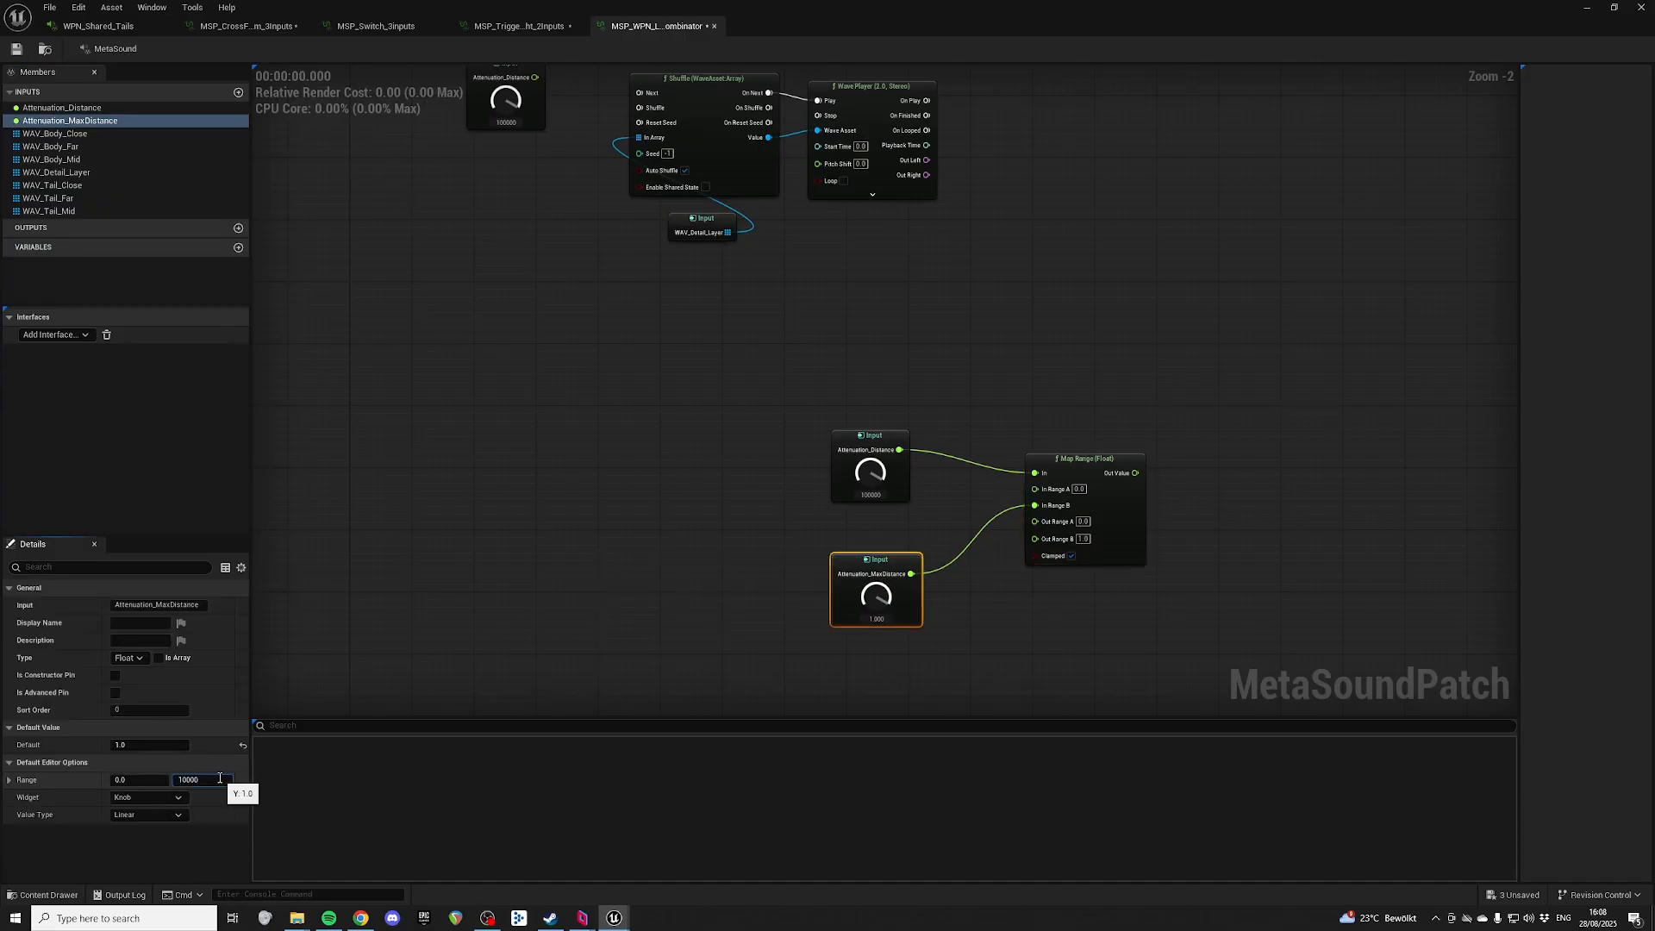
{"action": "key", "text": "Return"}
{"action": "left_click_drag", "start_coordinate": [701, 430], "coordinate": [607, 362]}
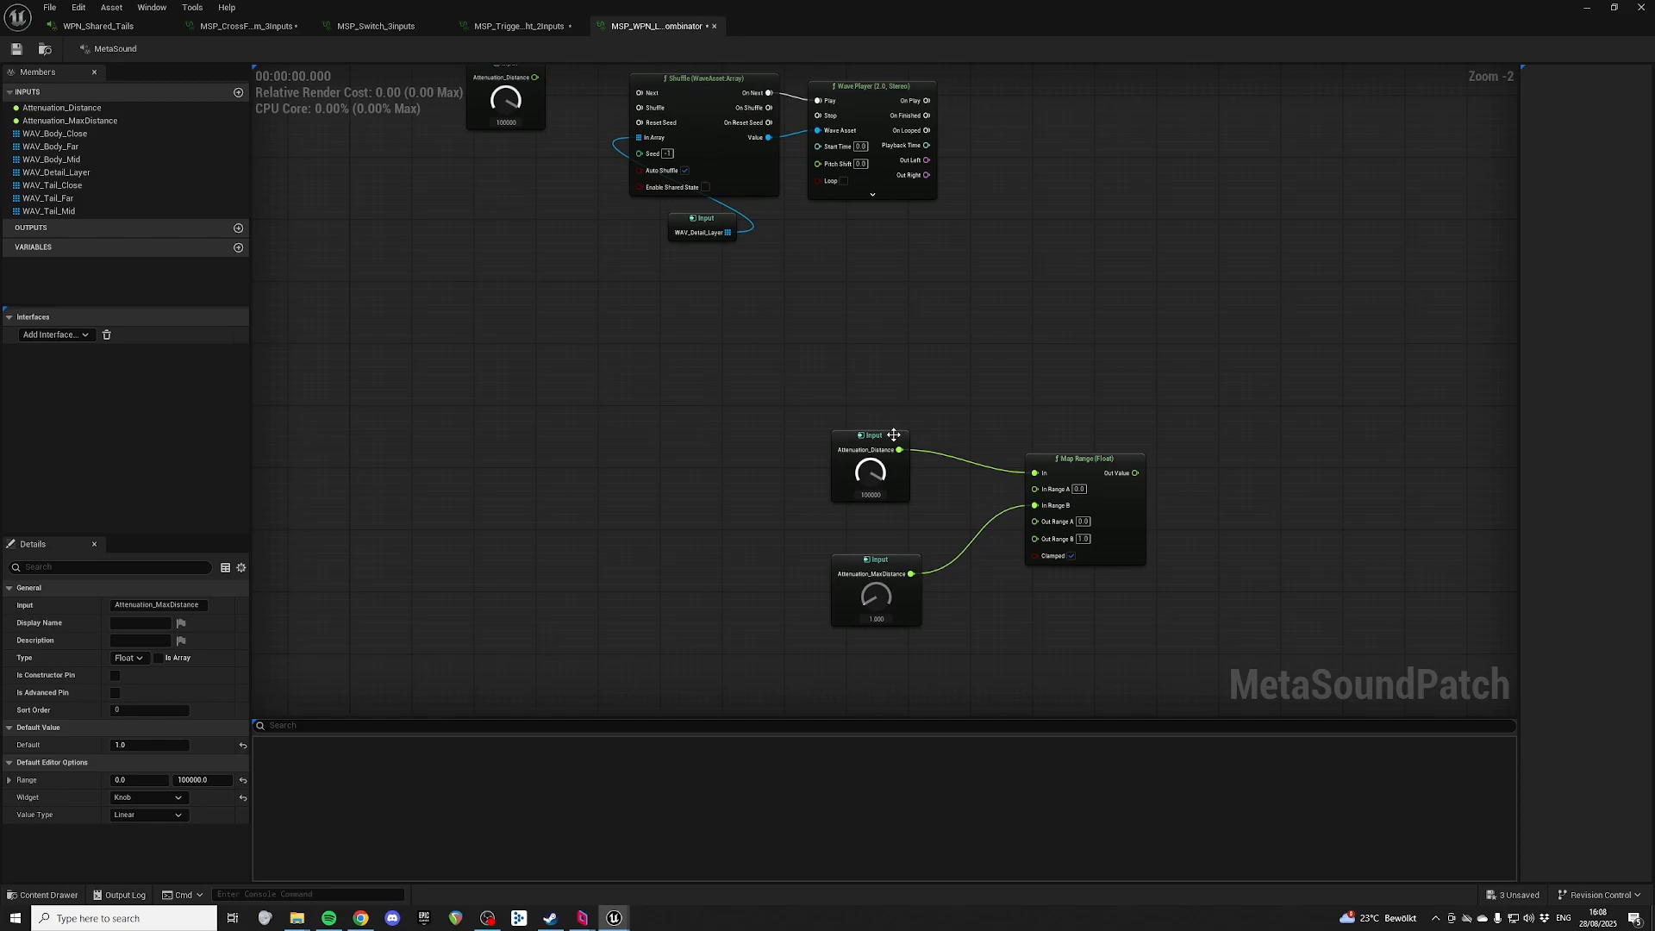
{"action": "mouse_move", "coordinate": [881, 434]}
{"action": "left_mouse_down"}
{"action": "mouse_move", "coordinate": [855, 364]}
{"action": "mouse_move", "coordinate": [913, 388]}
{"action": "mouse_move", "coordinate": [870, 424]}
{"action": "mouse_move", "coordinate": [888, 431]}
{"action": "left_mouse_up"}
{"action": "left_click_drag", "start_coordinate": [1084, 459], "coordinate": [1075, 429]}
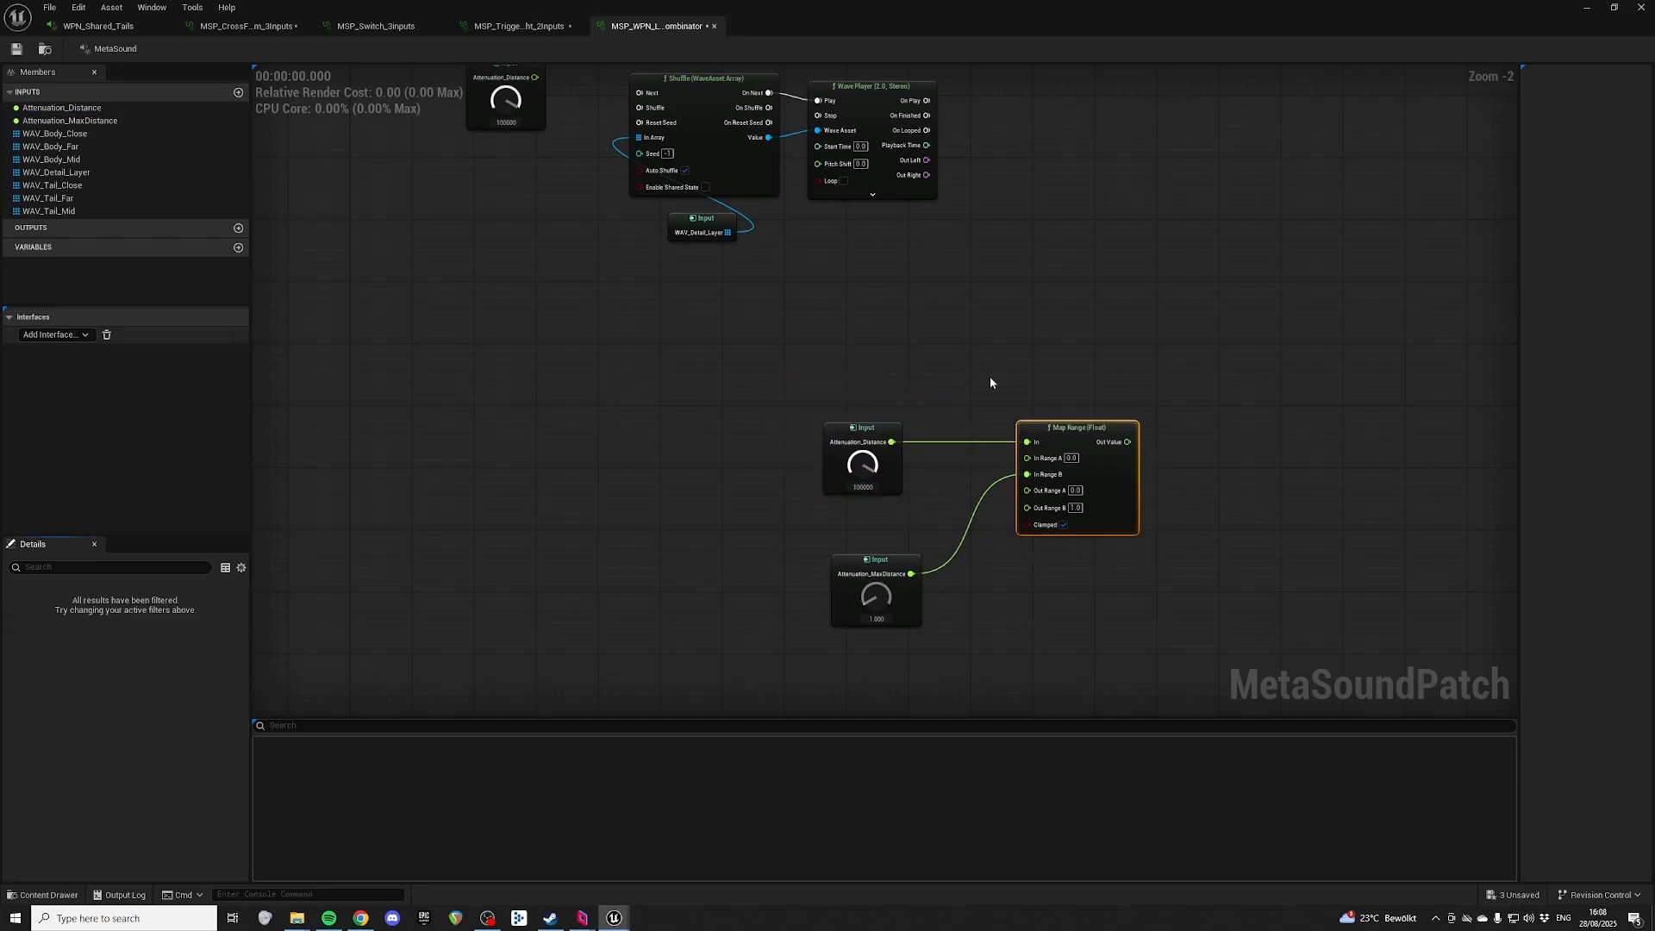
{"action": "left_click", "coordinate": [895, 566]}
{"action": "left_click_drag", "start_coordinate": [895, 566], "coordinate": [894, 519]}
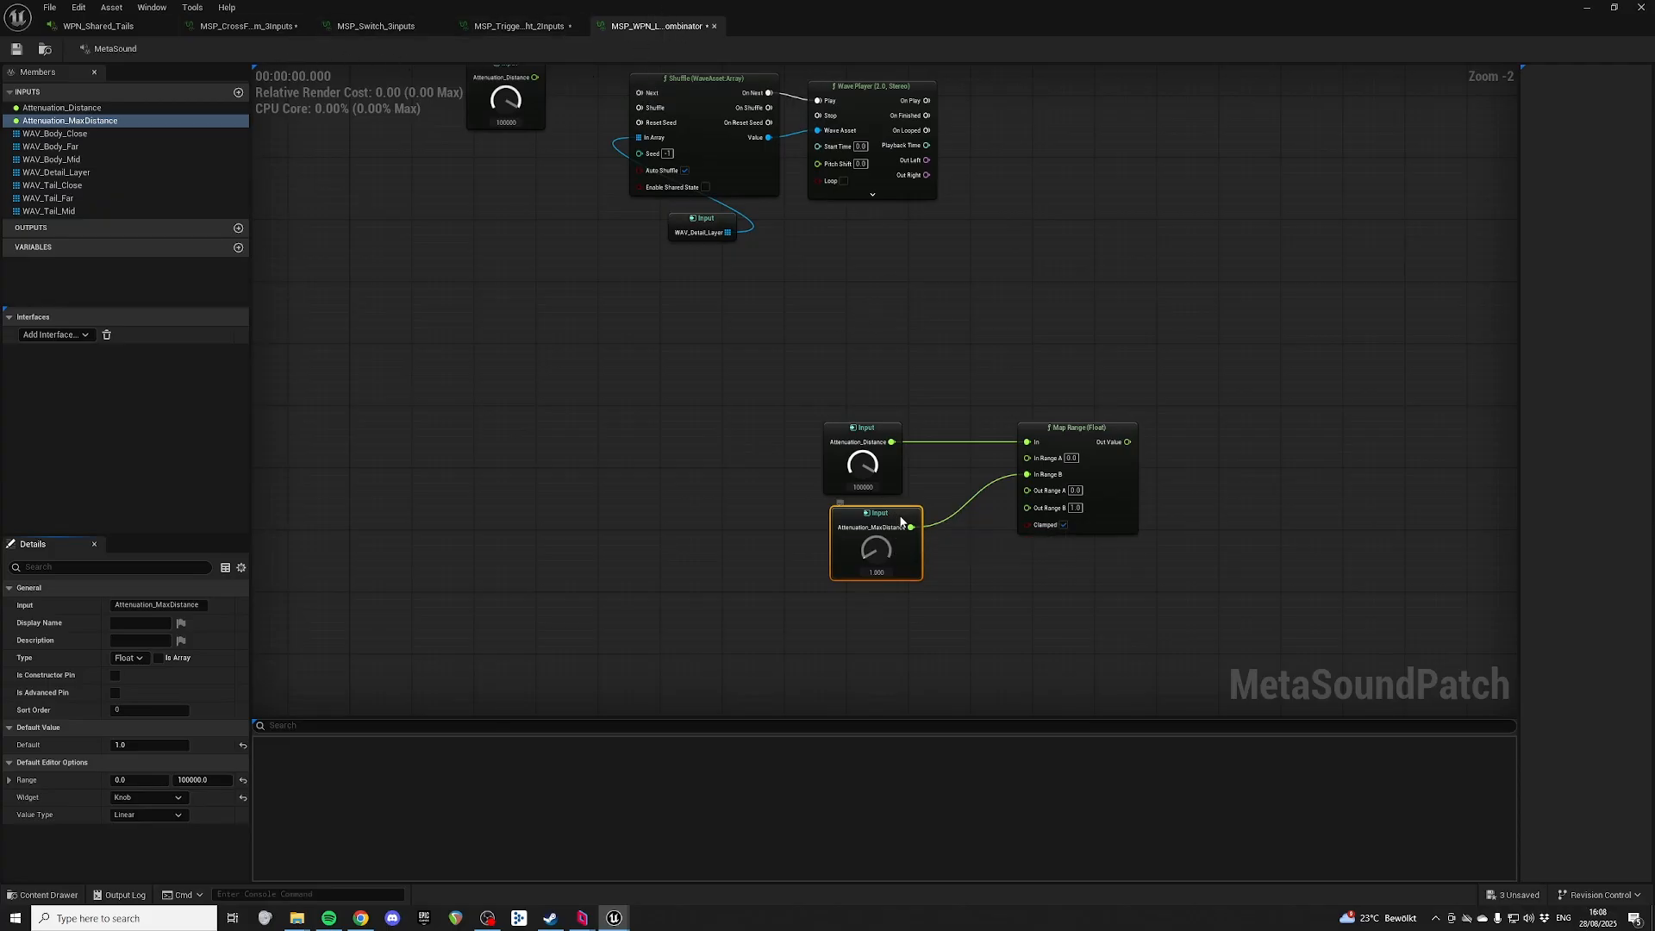
Step: Set the Attenuation_MaxDistance input's range maximum and default value to 10000
{"action": "left_click", "coordinate": [218, 780]}
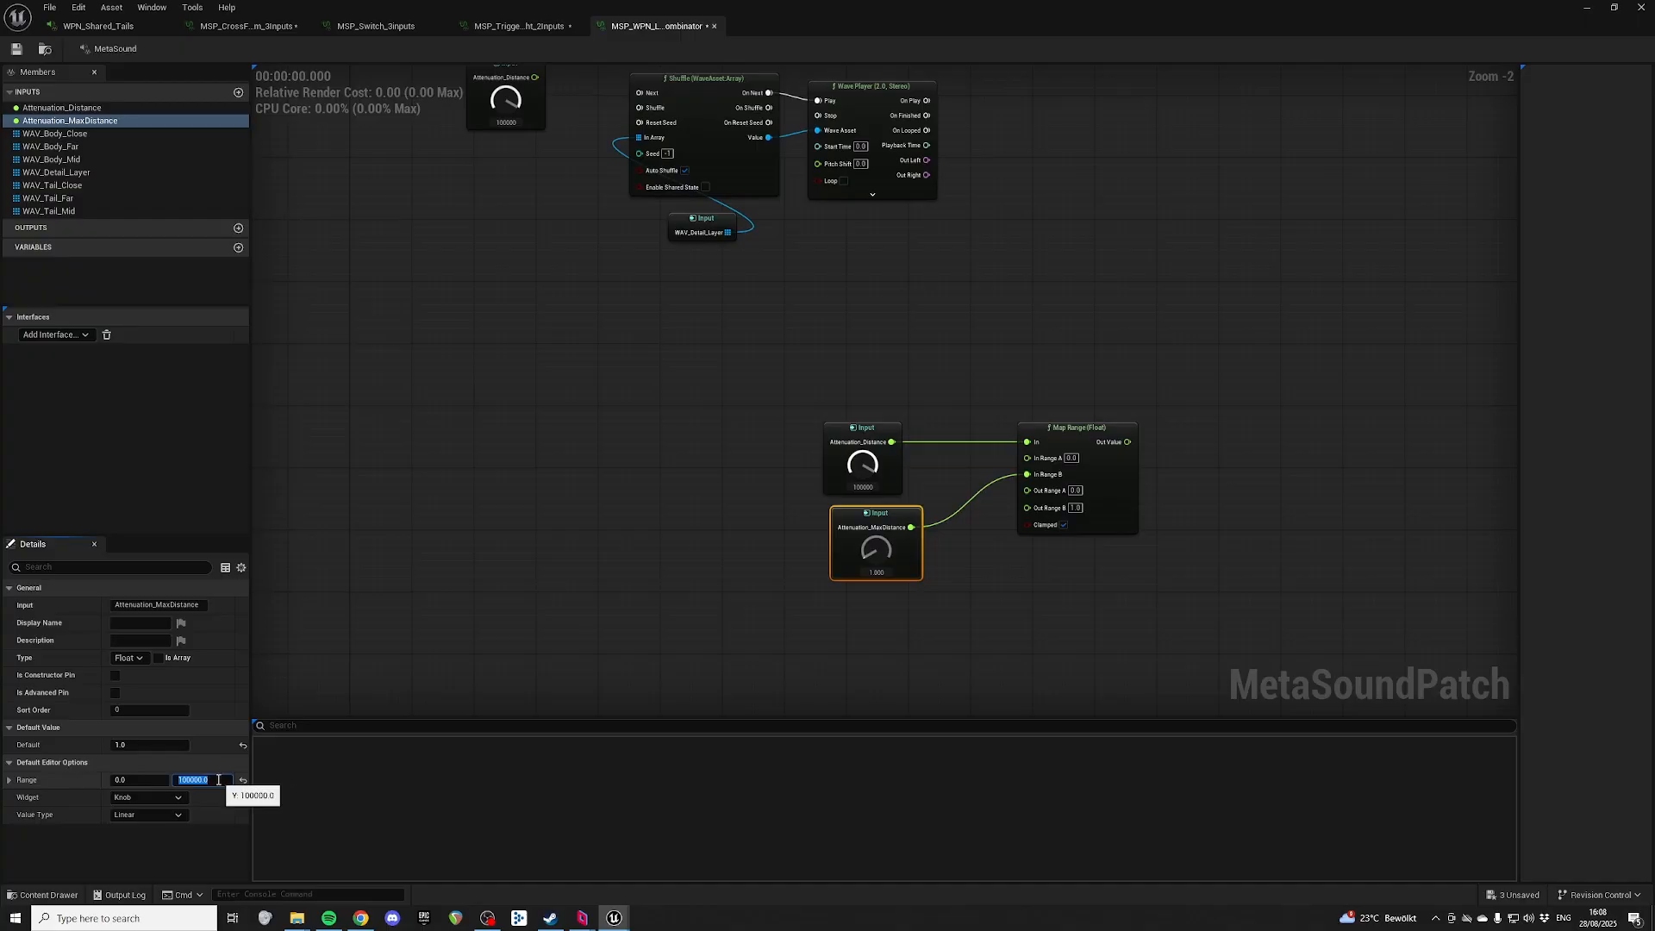
{"action": "type", "text": "10000"}
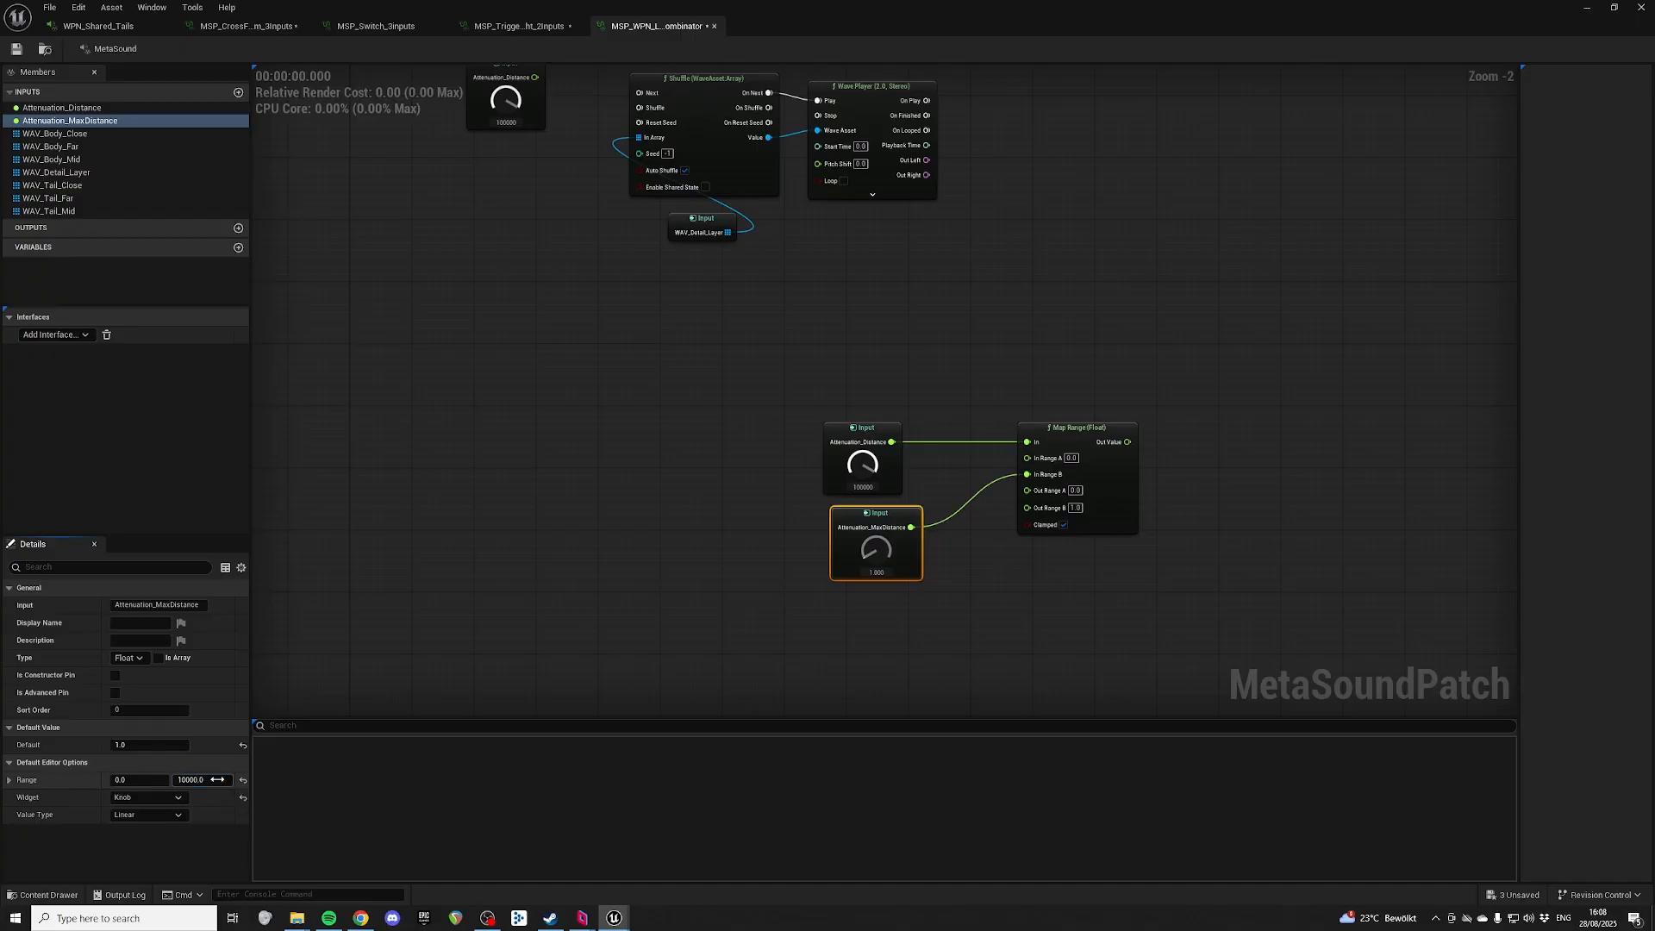
{"action": "key", "text": "Return"}
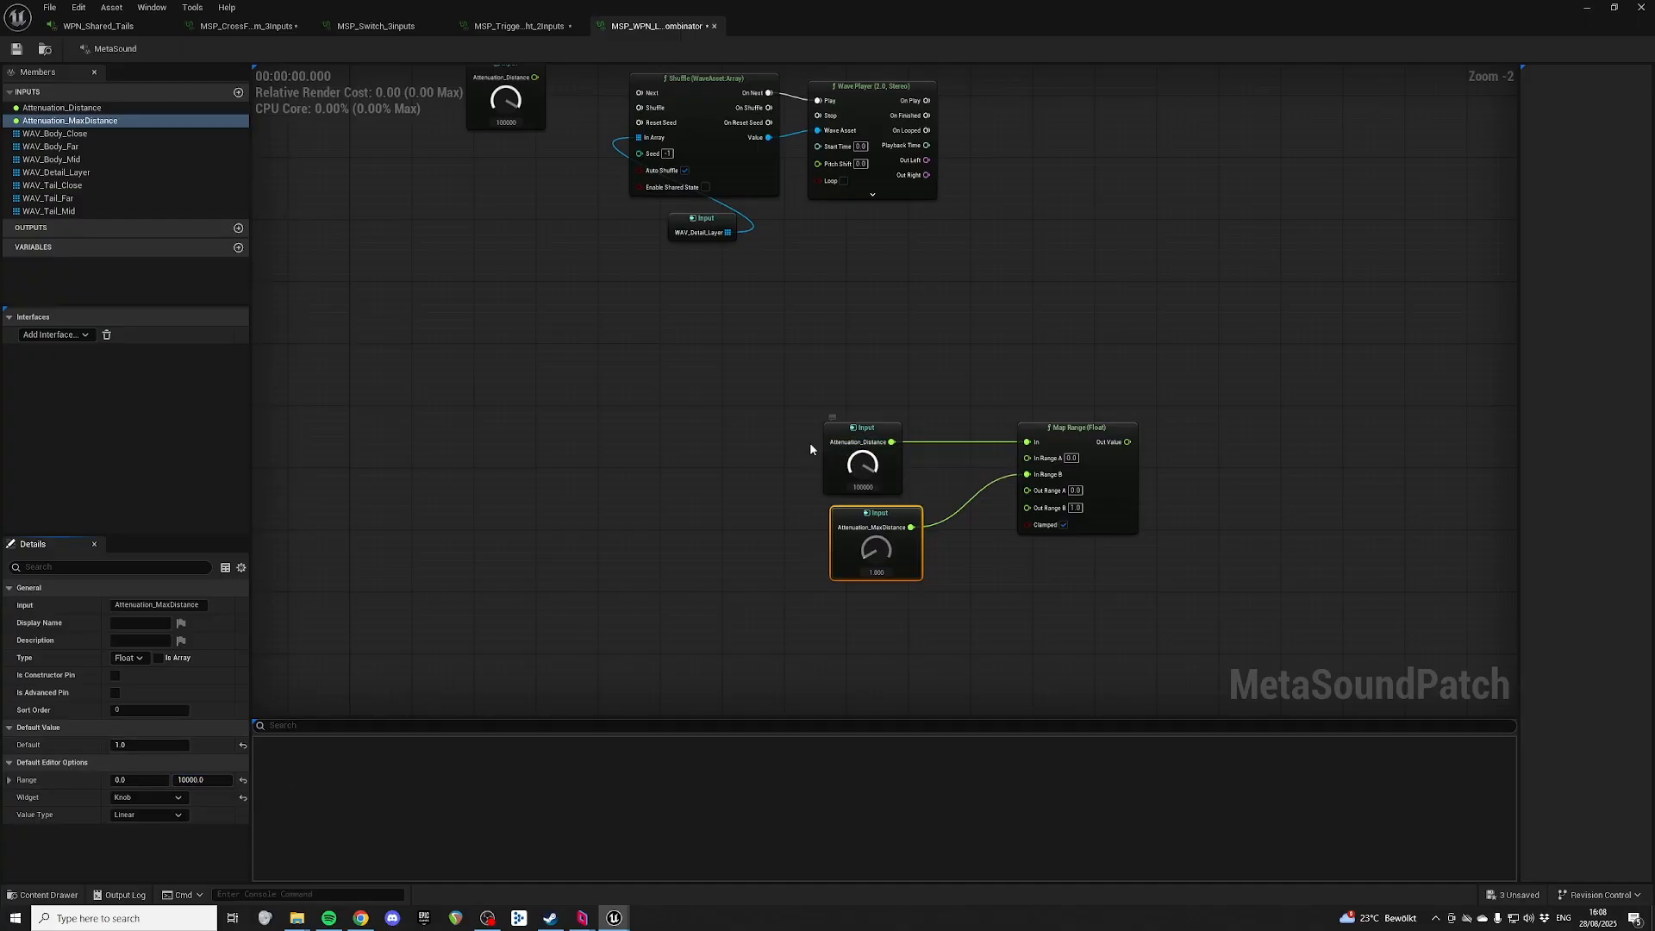
{"action": "left_click", "coordinate": [850, 479]}
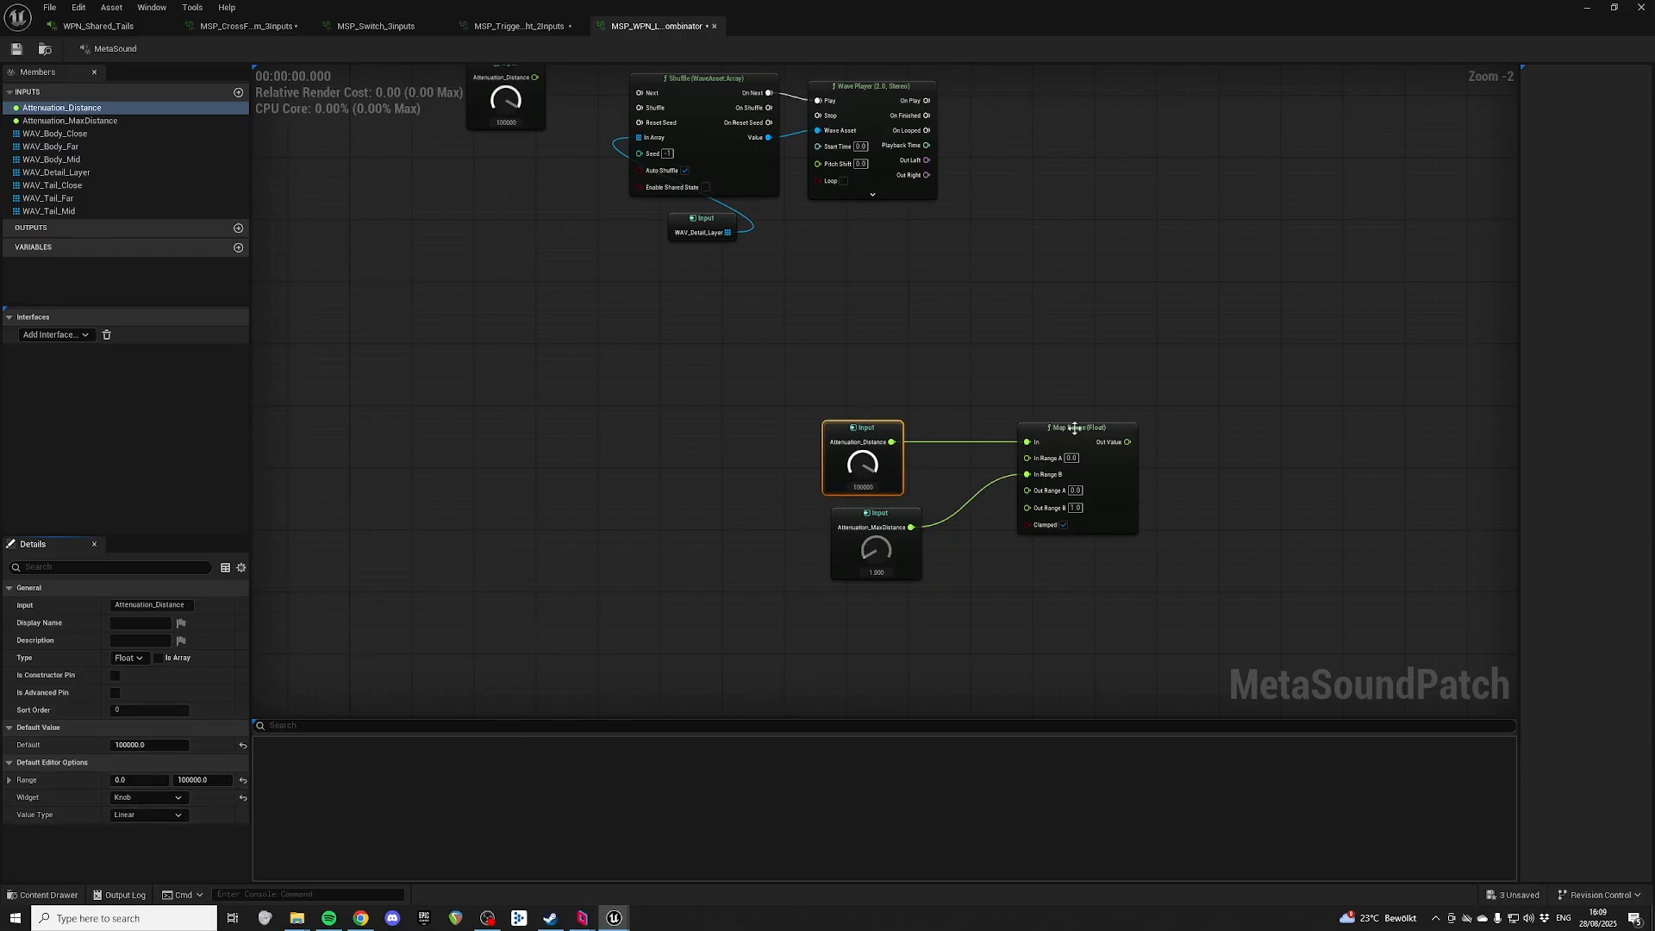
{"action": "left_click_drag", "start_coordinate": [877, 431], "coordinate": [885, 431]}
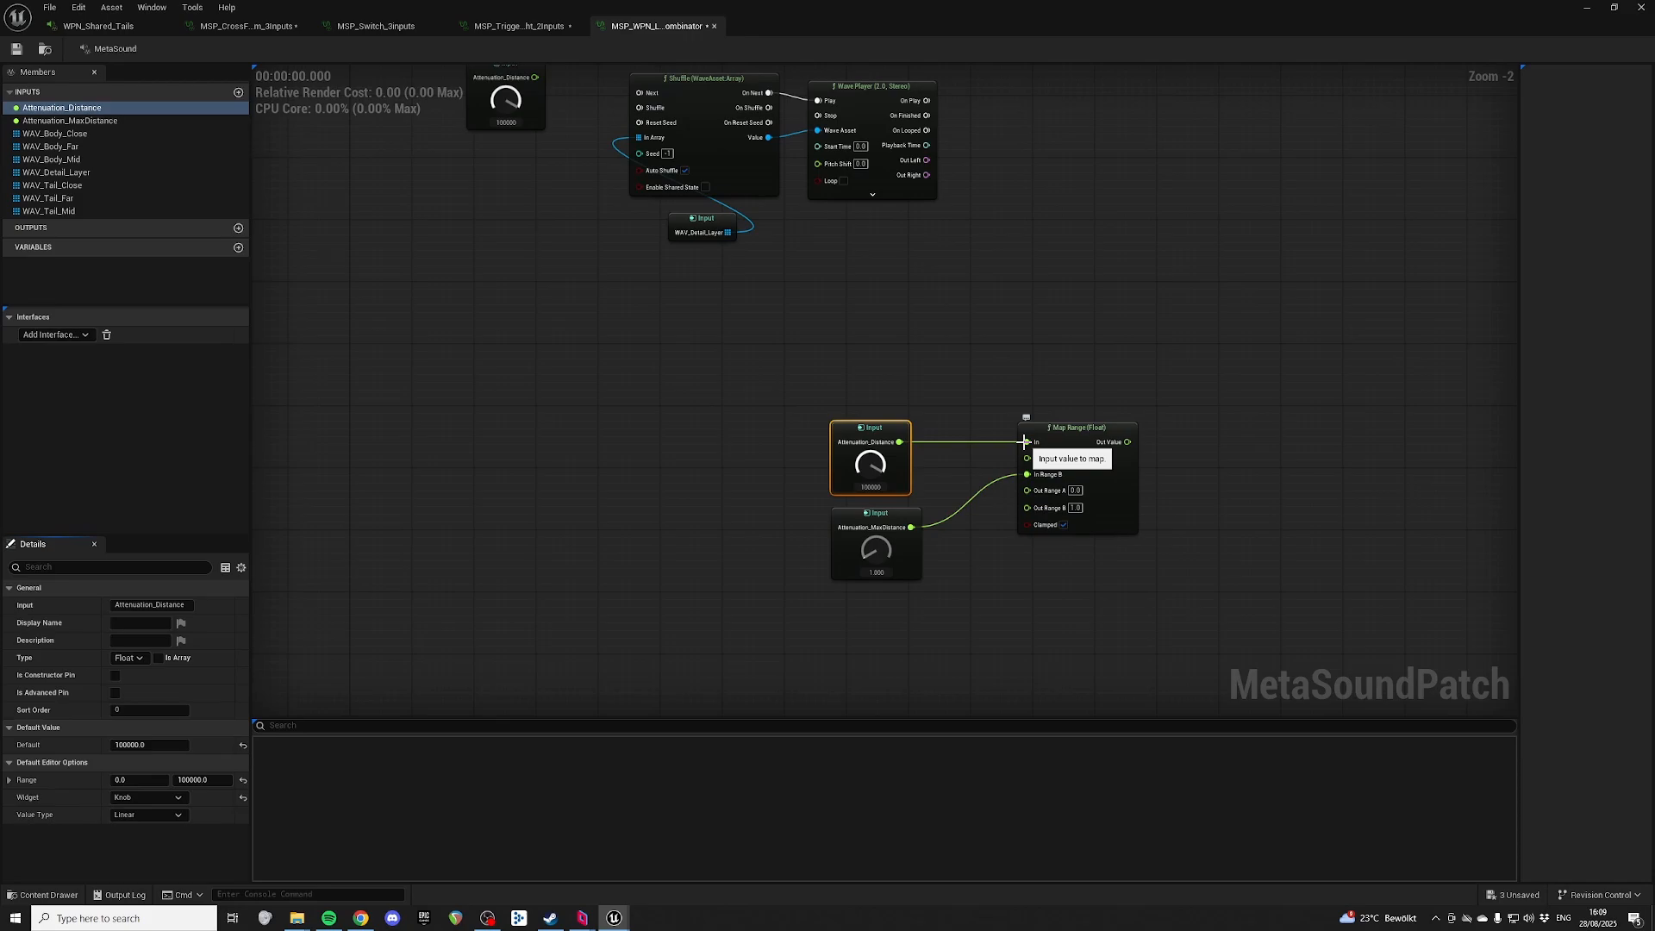
{"action": "left_click", "coordinate": [875, 543]}
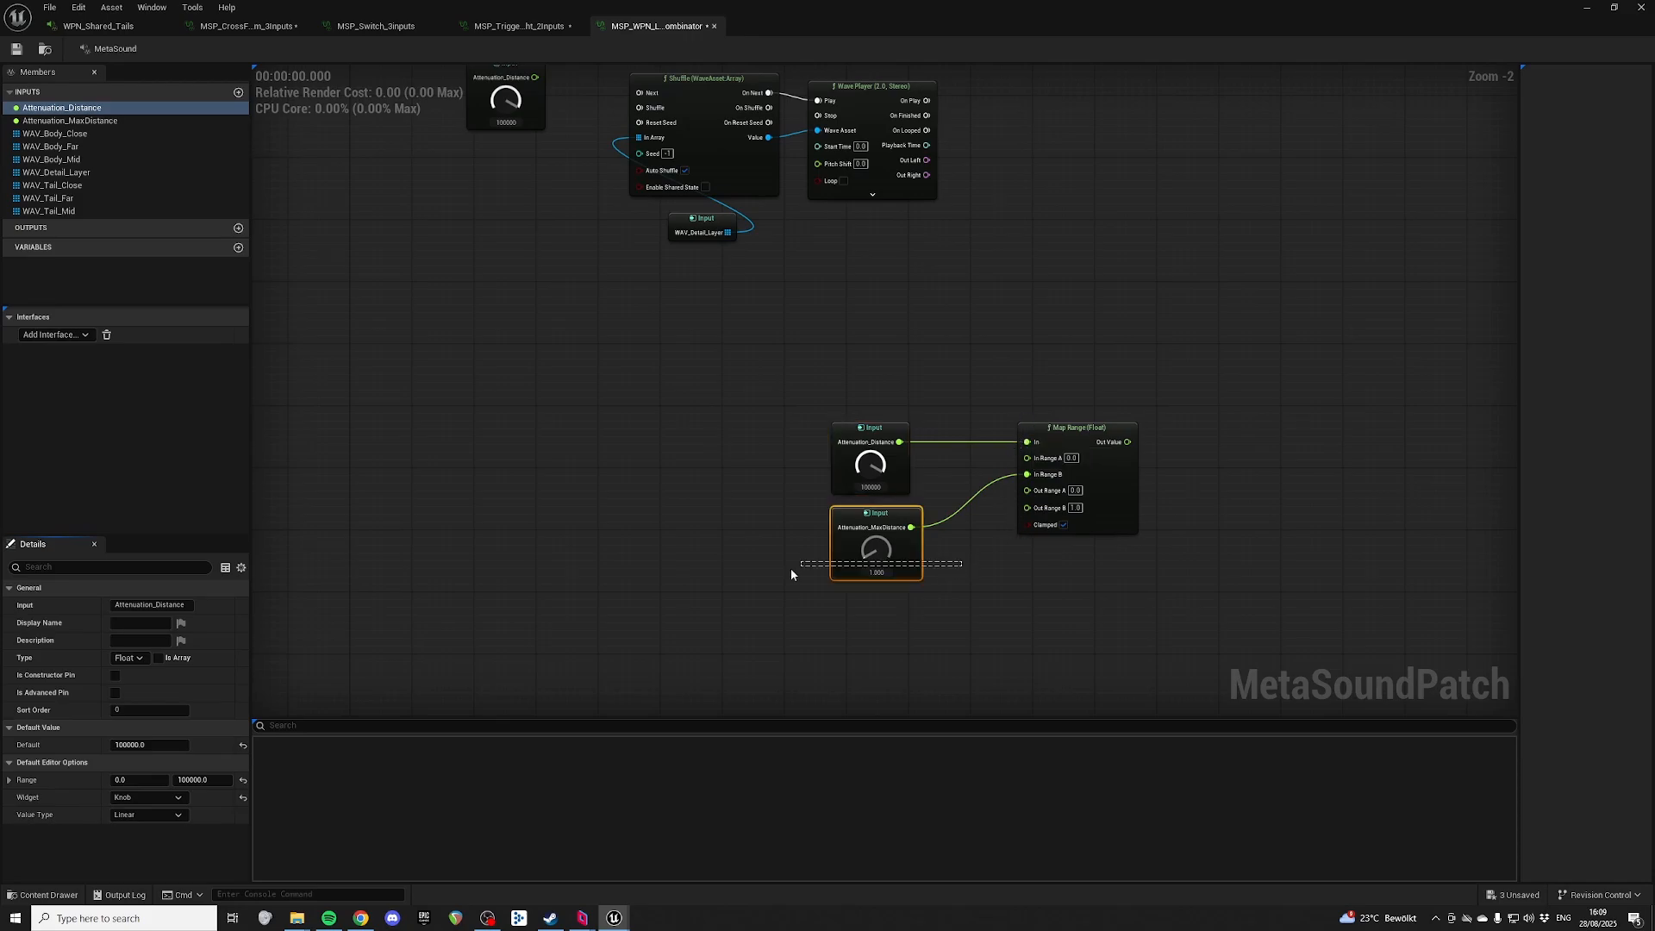
{"action": "left_click", "coordinate": [705, 533]}
{"action": "left_click_drag", "start_coordinate": [875, 556], "coordinate": [1018, 243]}
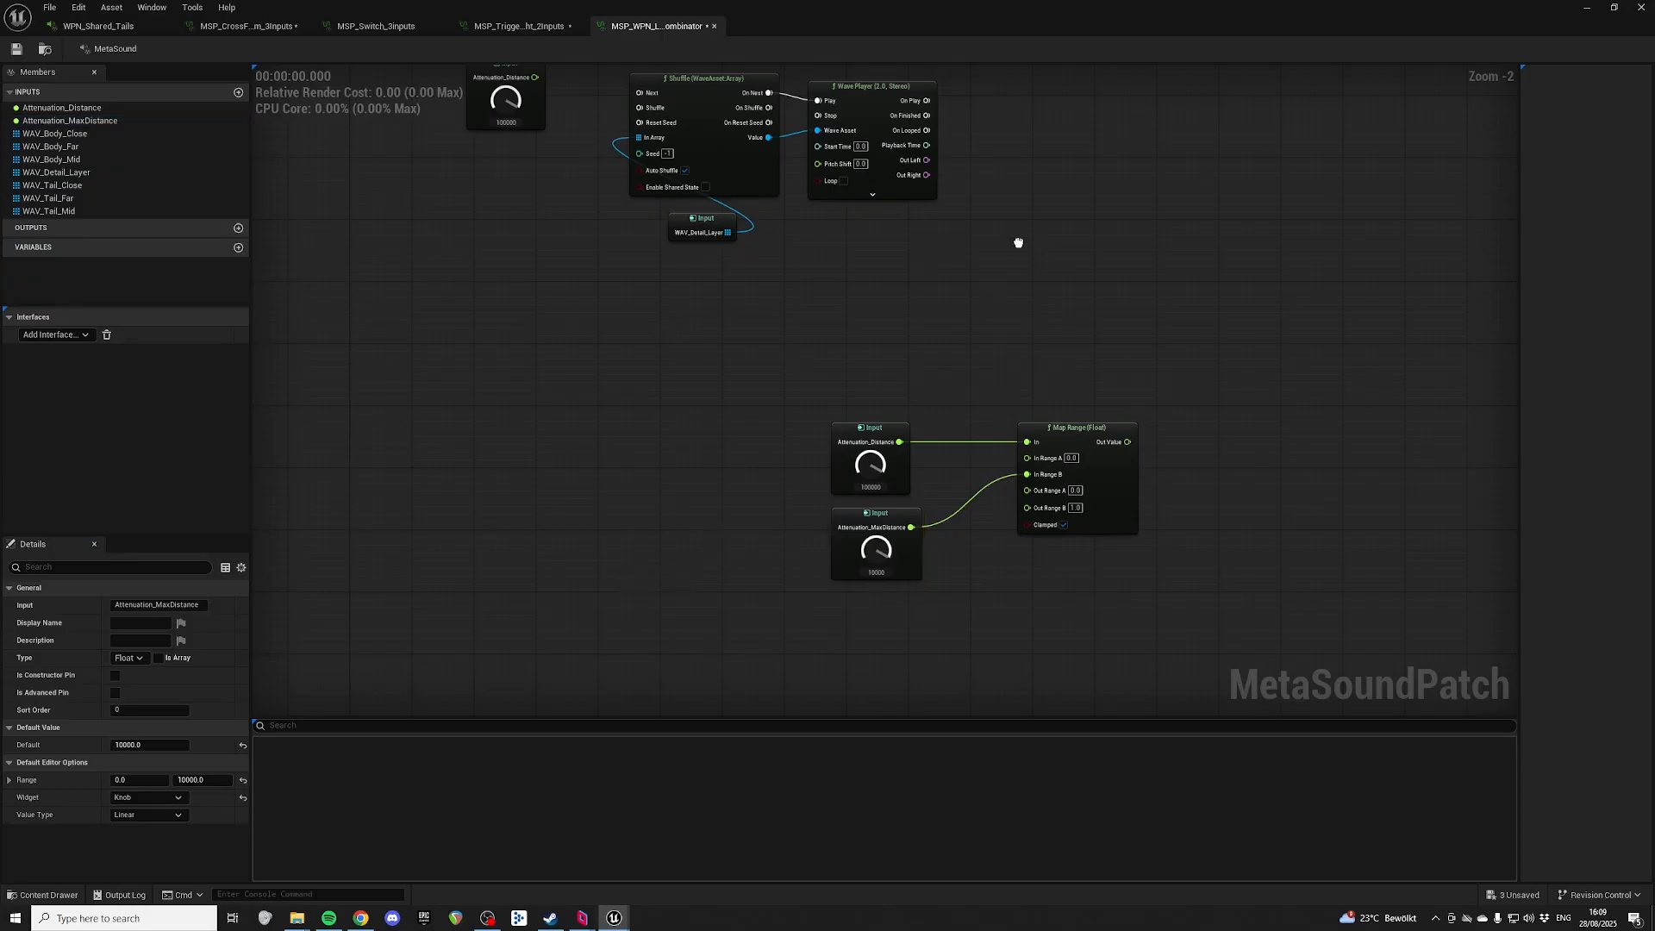
{"action": "left_click", "coordinate": [877, 554]}
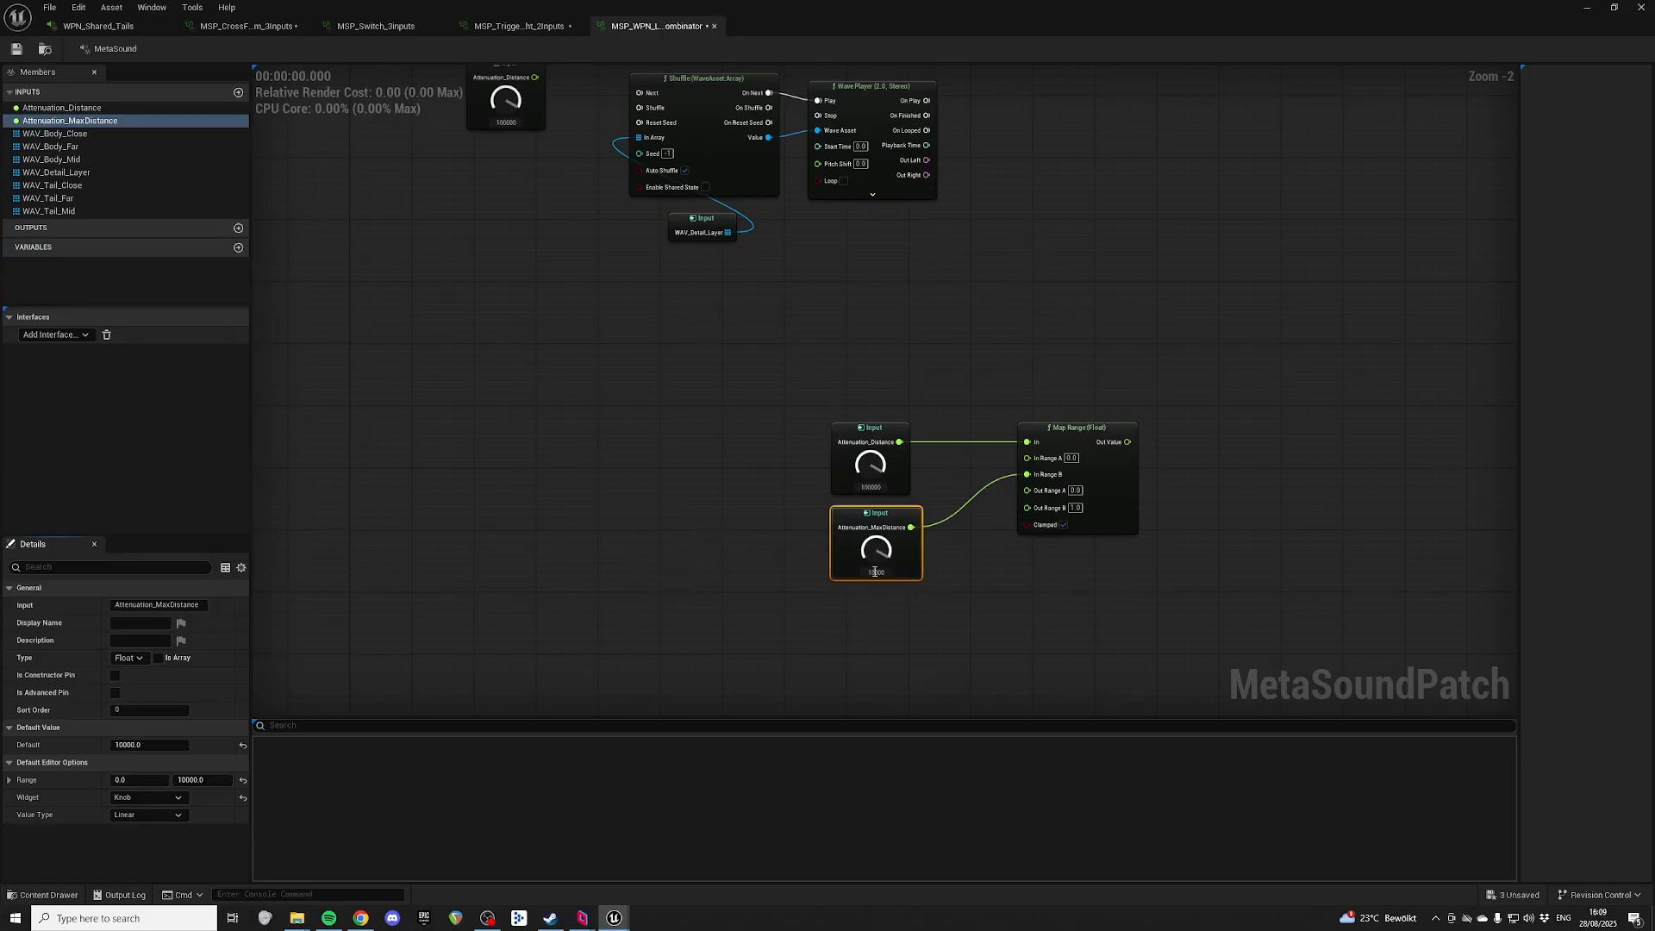
Step: Set the Attenuation_MaxDistance input's range maximum and default to 100000, and turn the Attenuation_Distance default down to 0
{"action": "left_click", "coordinate": [207, 782]}
{"action": "type", "text": "100000"}
{"action": "left_click", "coordinate": [588, 469]}
{"action": "left_click_drag", "start_coordinate": [872, 456], "coordinate": [905, 336]}
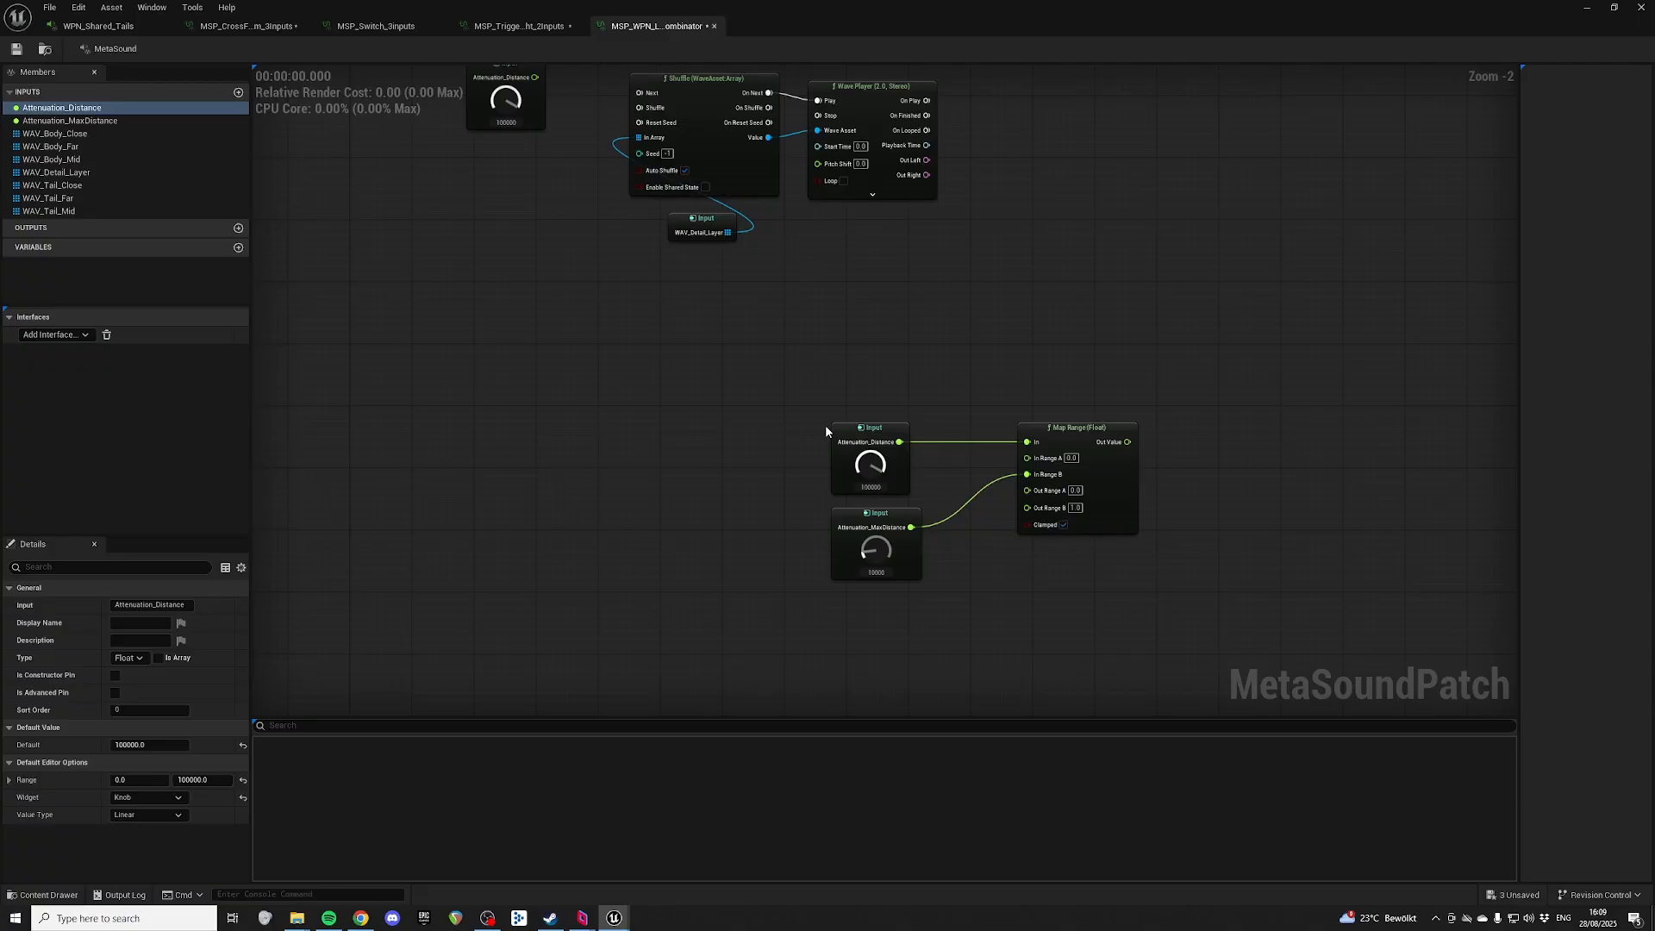
{"action": "left_click_drag", "start_coordinate": [875, 549], "coordinate": [939, 712]}
{"action": "left_click_drag", "start_coordinate": [871, 466], "coordinate": [872, 498]}
{"action": "left_click", "coordinate": [919, 518]}
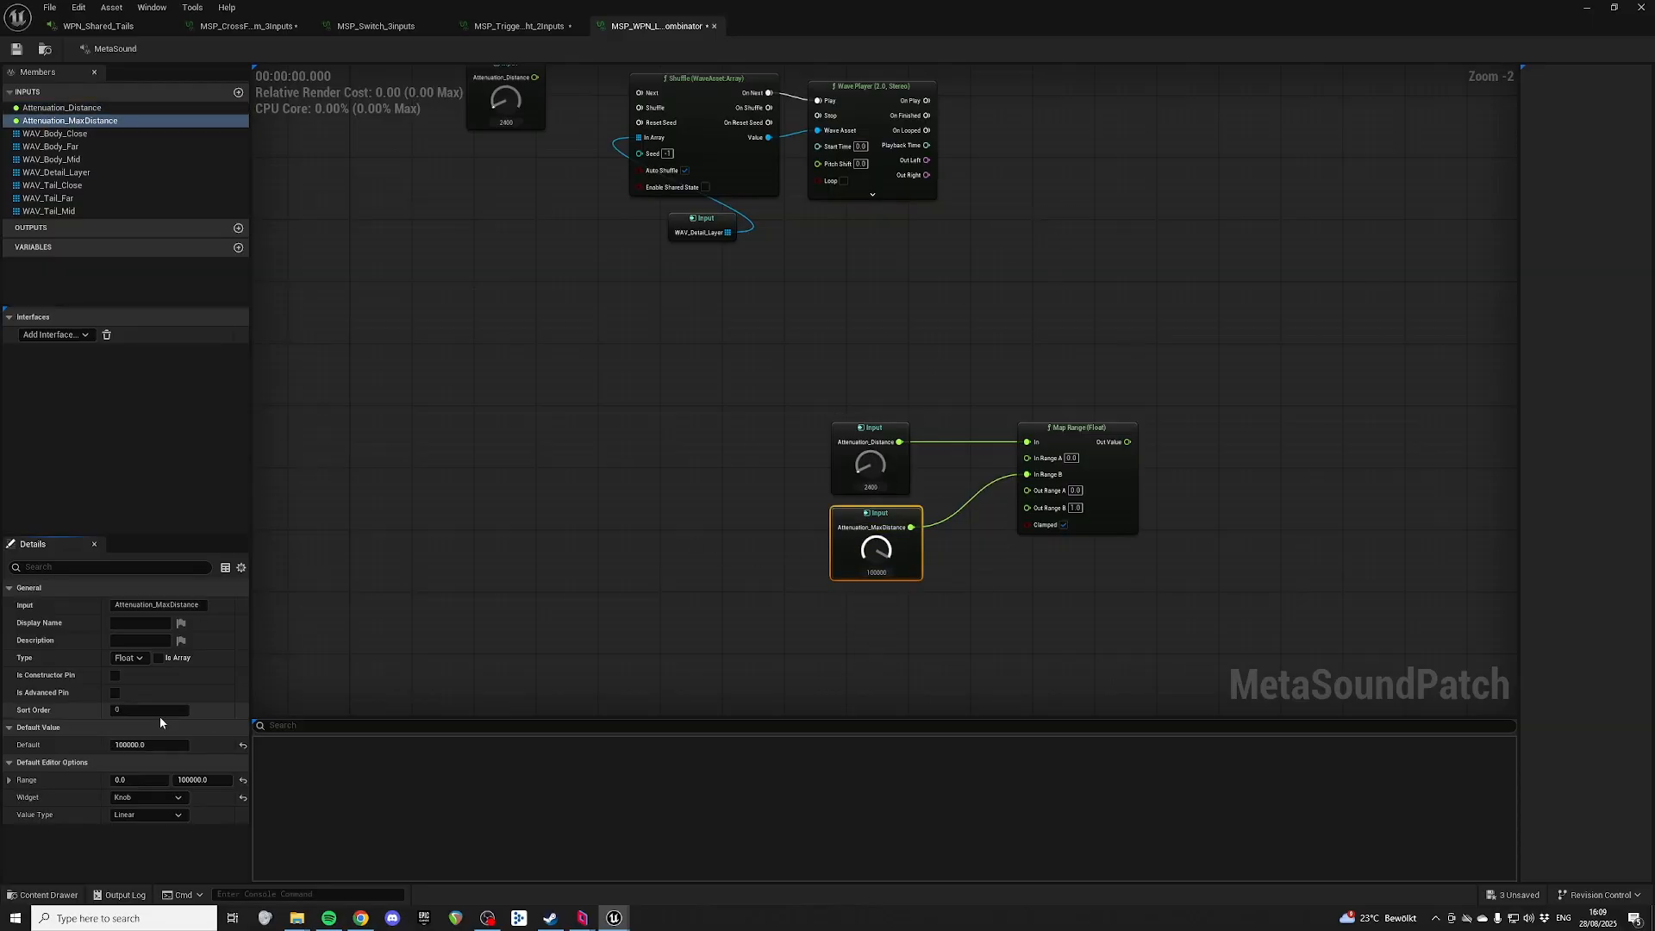
{"action": "left_click", "coordinate": [177, 744]}
{"action": "left_click", "coordinate": [678, 541]}
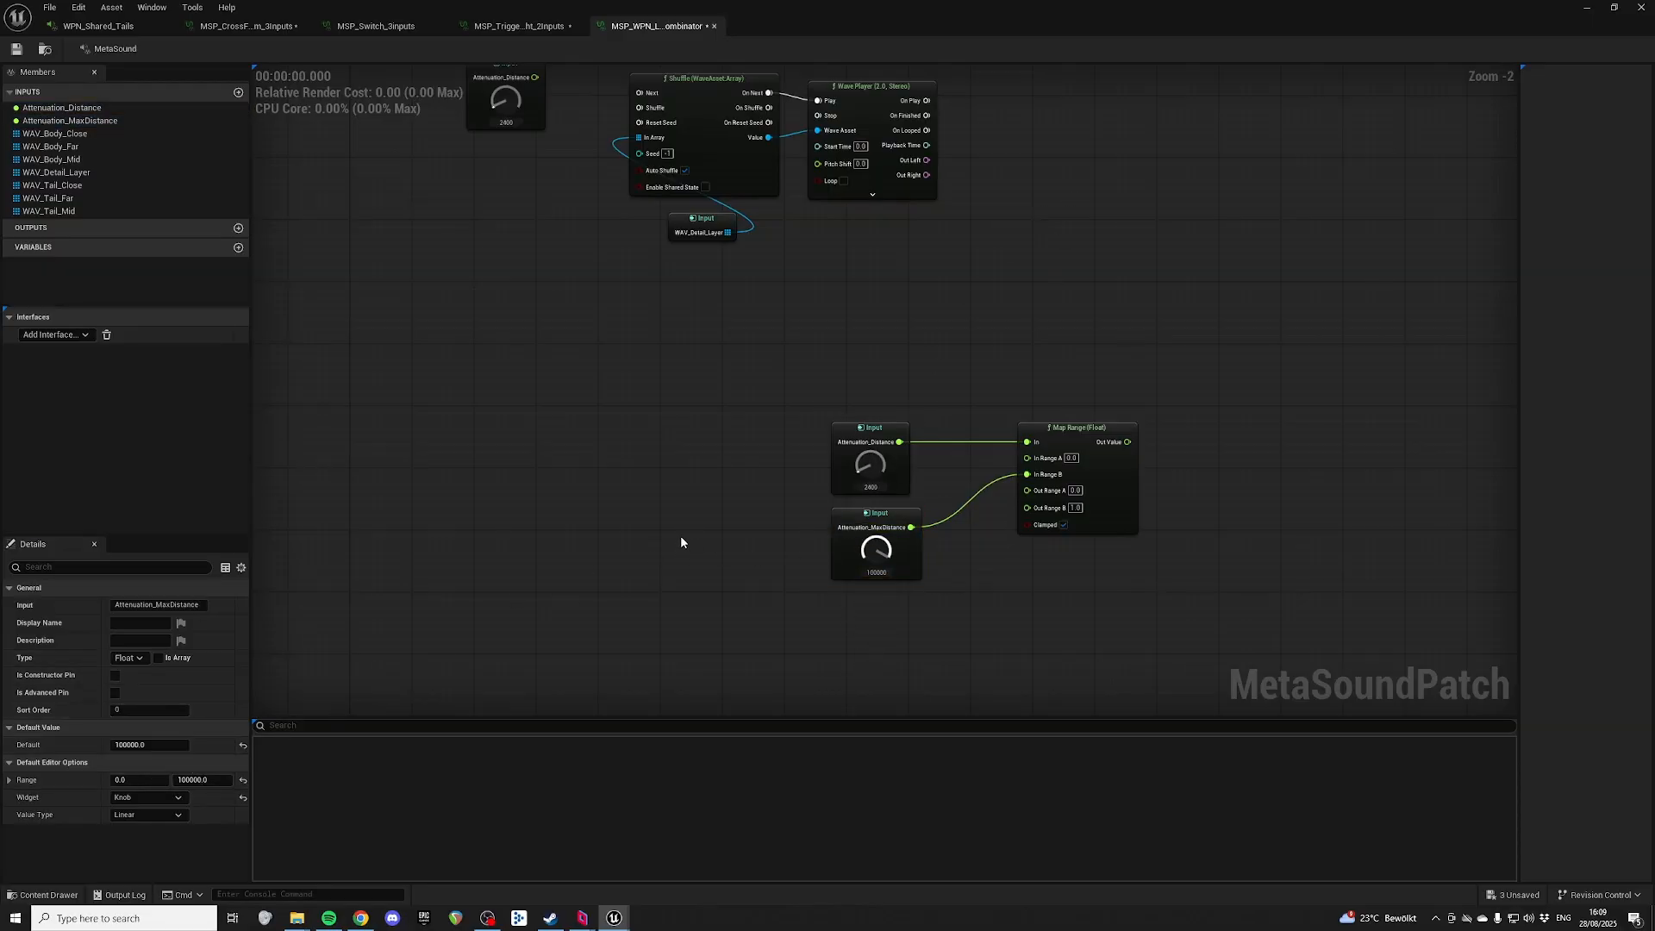
{"action": "right_click_drag", "start_coordinate": [964, 404], "coordinate": [802, 345]}
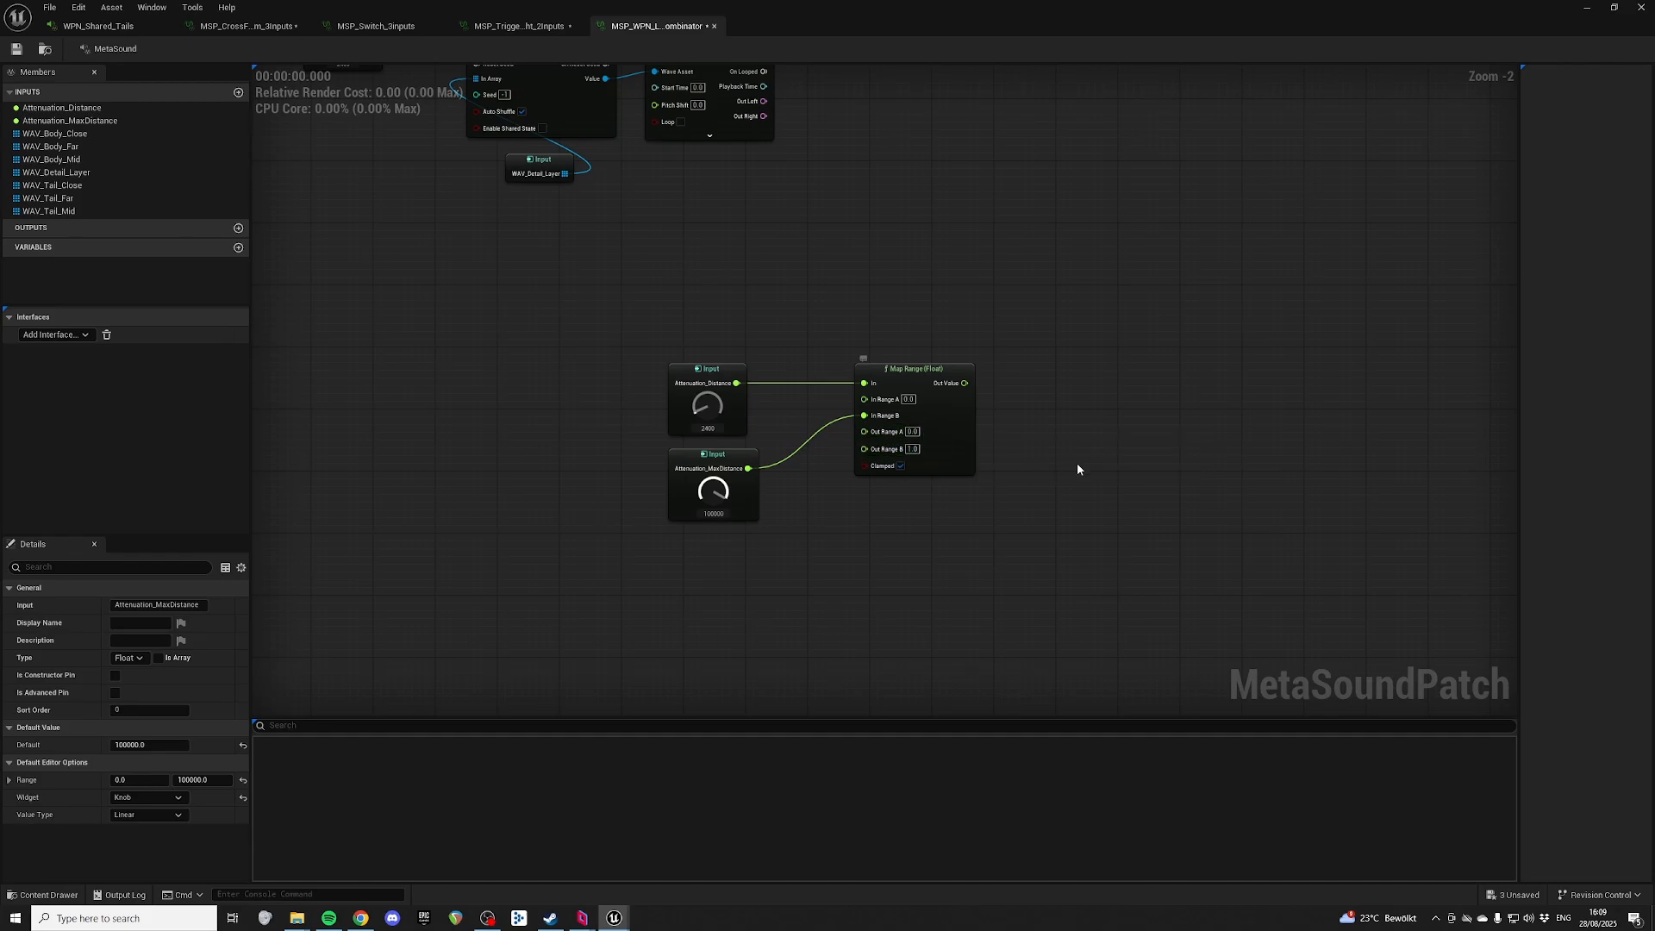
{"action": "right_click_drag", "start_coordinate": [749, 502], "coordinate": [882, 529]}
{"action": "left_click", "coordinate": [843, 429]}
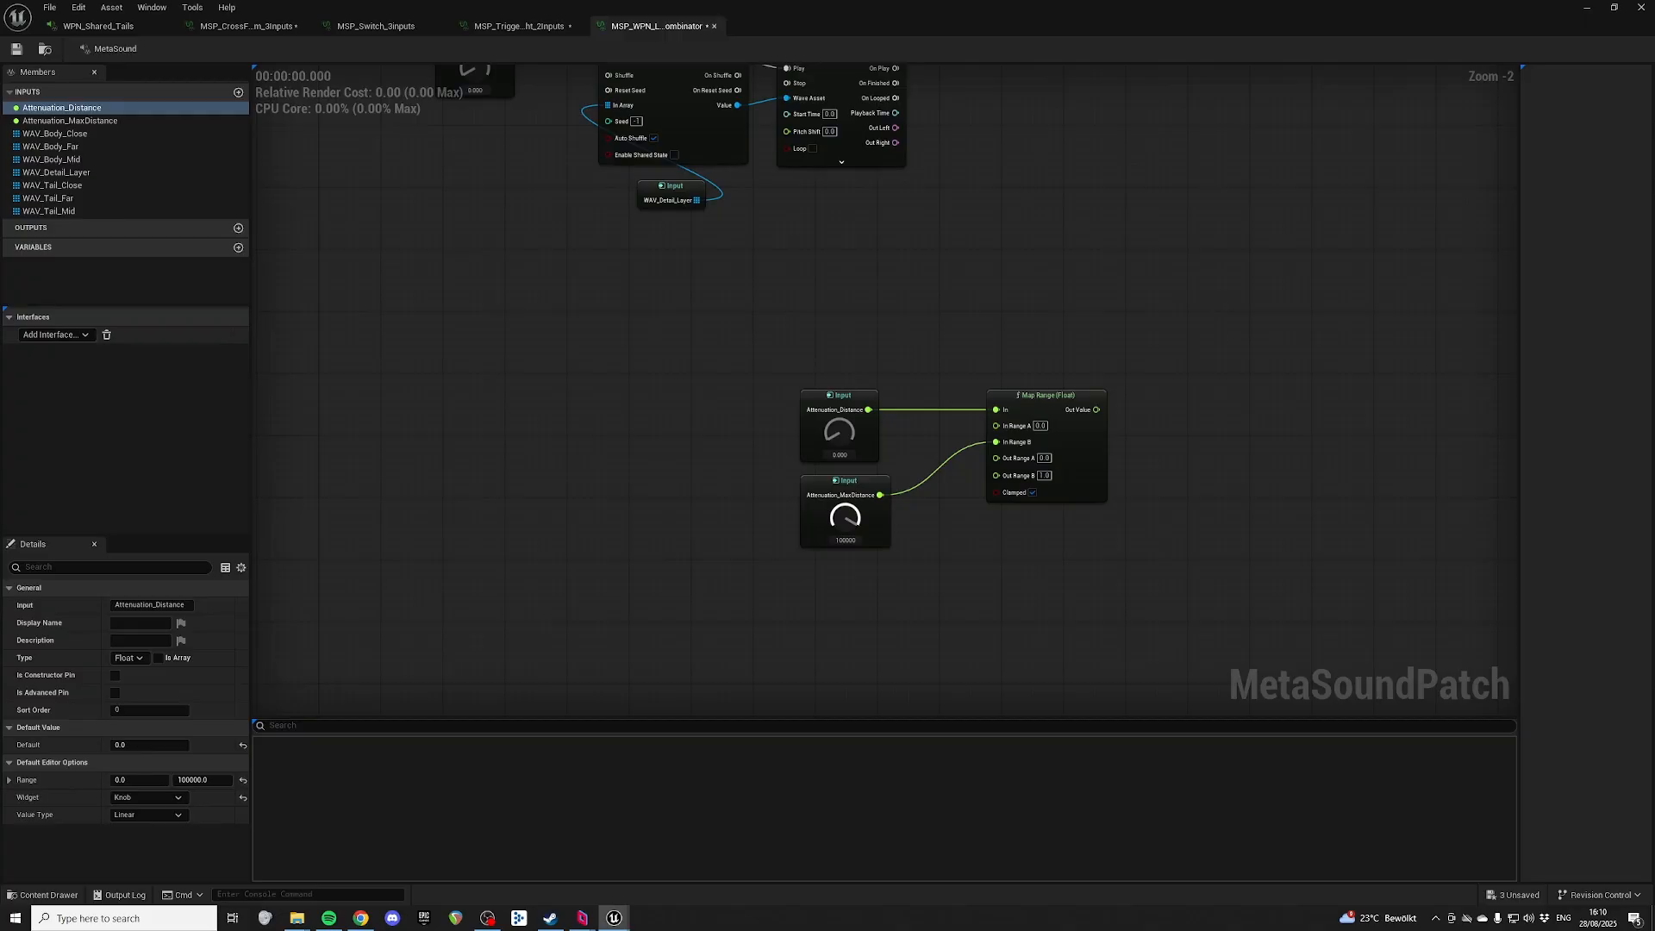
Step: Paste two copies of the Map Range node with its two distance inputs into the empty graph area below the original group
{"action": "left_click_drag", "start_coordinate": [1285, 320], "coordinate": [712, 577]}
{"action": "key", "text": "ctrl+c"}
{"action": "right_click_drag", "start_coordinate": [827, 681], "coordinate": [829, 458]}
{"action": "key", "text": "ctrl+v"}
{"action": "right_click_drag", "start_coordinate": [1103, 533], "coordinate": [1140, 230]}
{"action": "key", "text": "ctrl+v"}
{"action": "right_click_drag", "start_coordinate": [1091, 332], "coordinate": [1022, 511]}
{"action": "left_click_drag", "start_coordinate": [732, 332], "coordinate": [1079, 499]}
{"action": "left_click_drag", "start_coordinate": [1008, 418], "coordinate": [1009, 379]}
Step: Add an Evaluate WaveTableBank node whose Input pin is fed by the upper Map Range node's Out Value
{"action": "right_click_drag", "start_coordinate": [1059, 140], "coordinate": [887, 491]}
{"action": "right_click_drag", "start_coordinate": [921, 337], "coordinate": [880, 349]}
{"action": "left_click_drag", "start_coordinate": [853, 425], "coordinate": [1037, 395]}
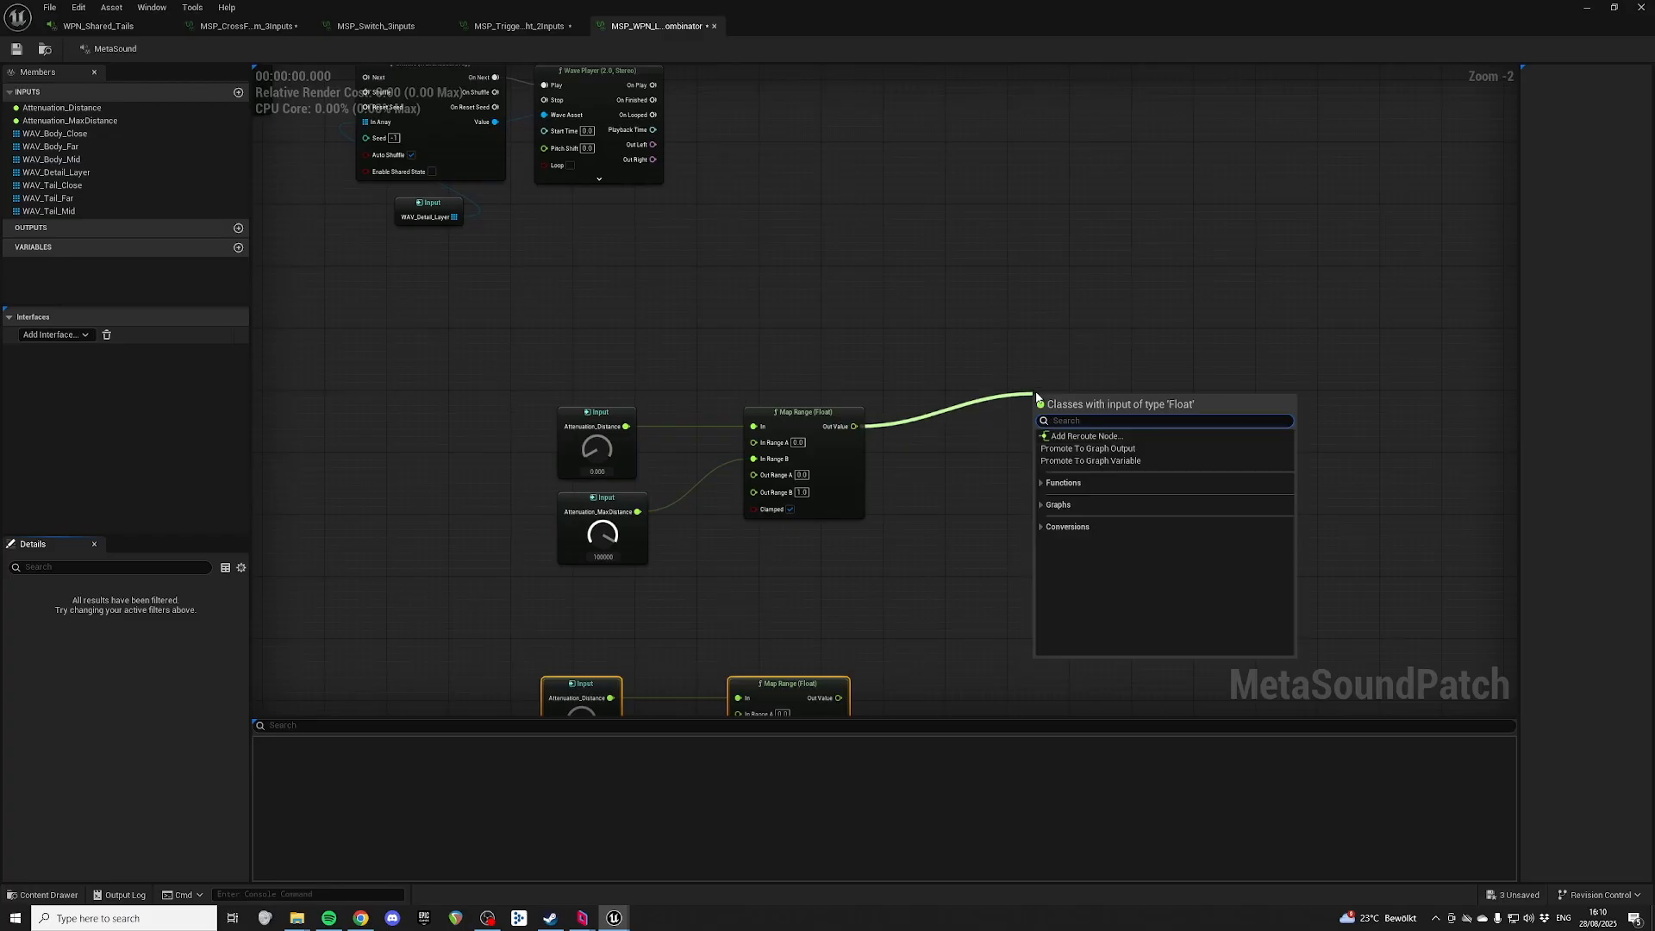
{"action": "type", "text": "eva"}
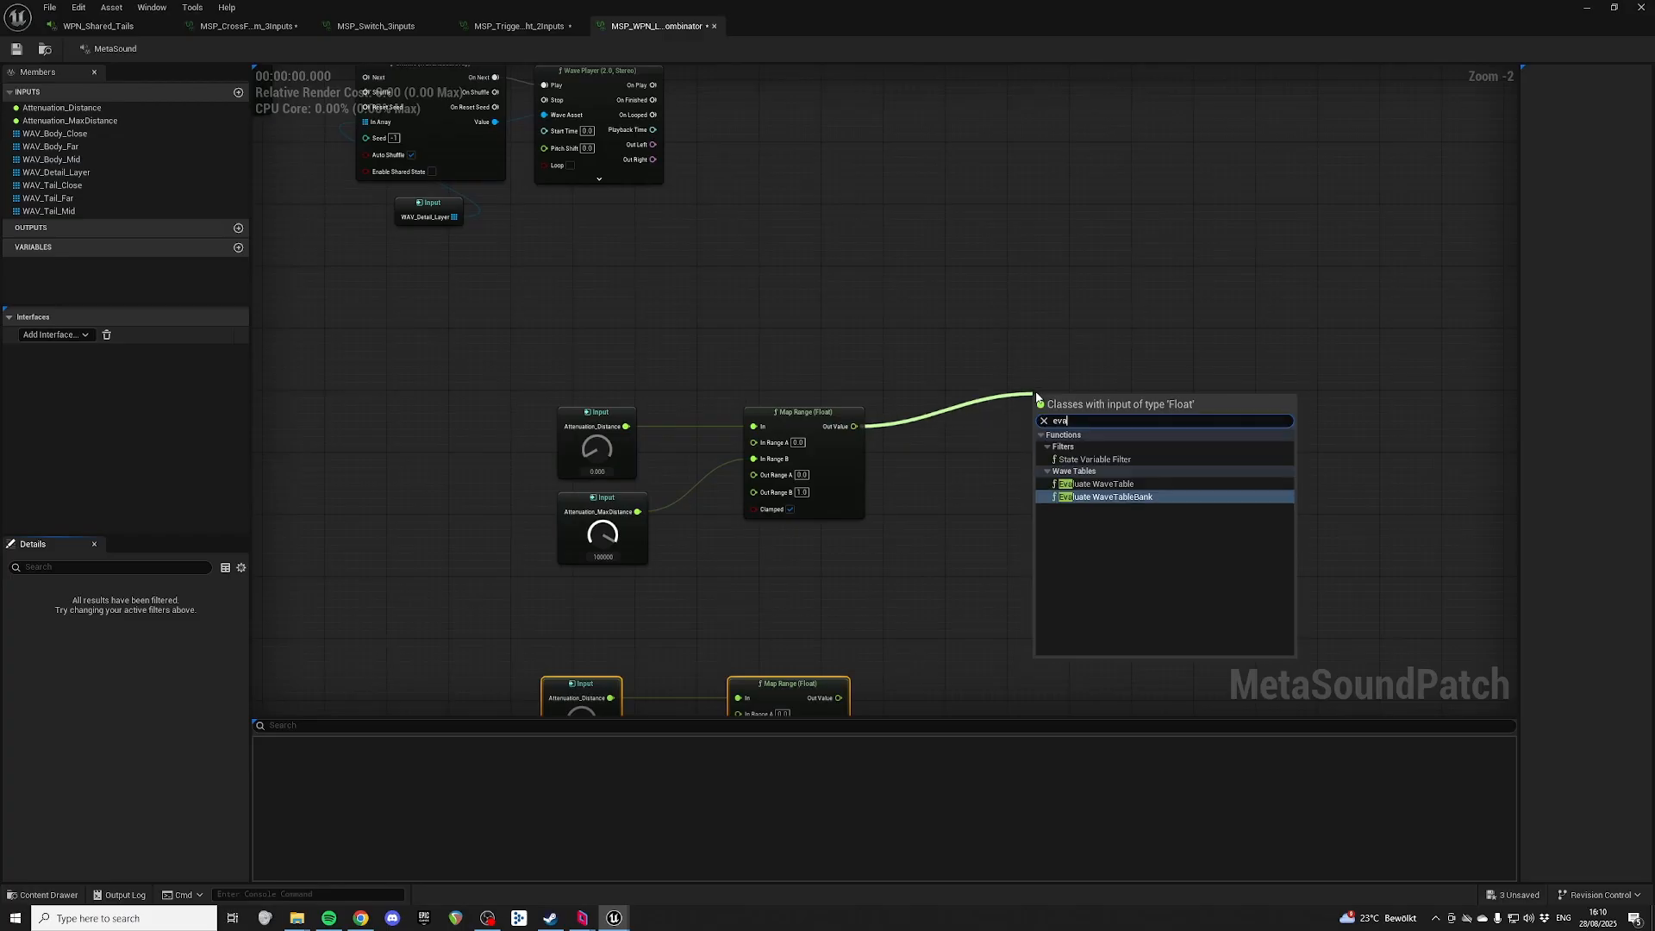
{"action": "left_click", "coordinate": [1134, 500]}
{"action": "left_click_drag", "start_coordinate": [1104, 459], "coordinate": [1065, 451]}
{"action": "right_click", "coordinate": [954, 533]}
{"action": "left_click", "coordinate": [956, 489]}
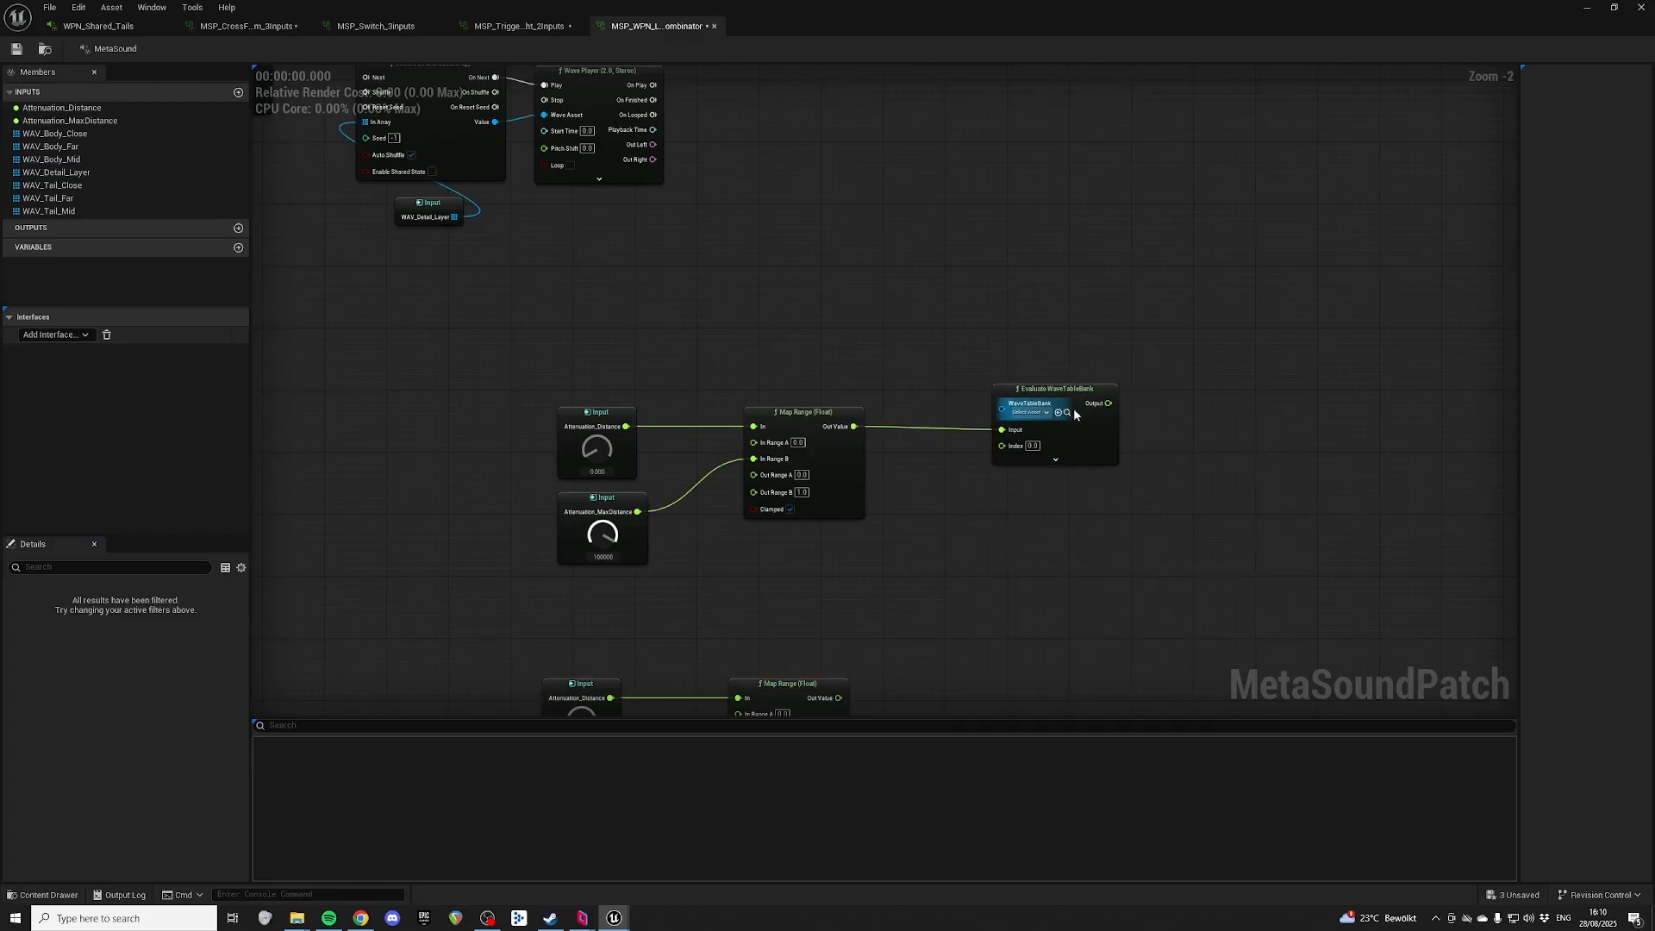
Step: Check the Evaluate WaveTableBank node's asset choices and create a new WaveTable Bank asset in the Content/Audio folder
{"action": "left_click", "coordinate": [1028, 412]}
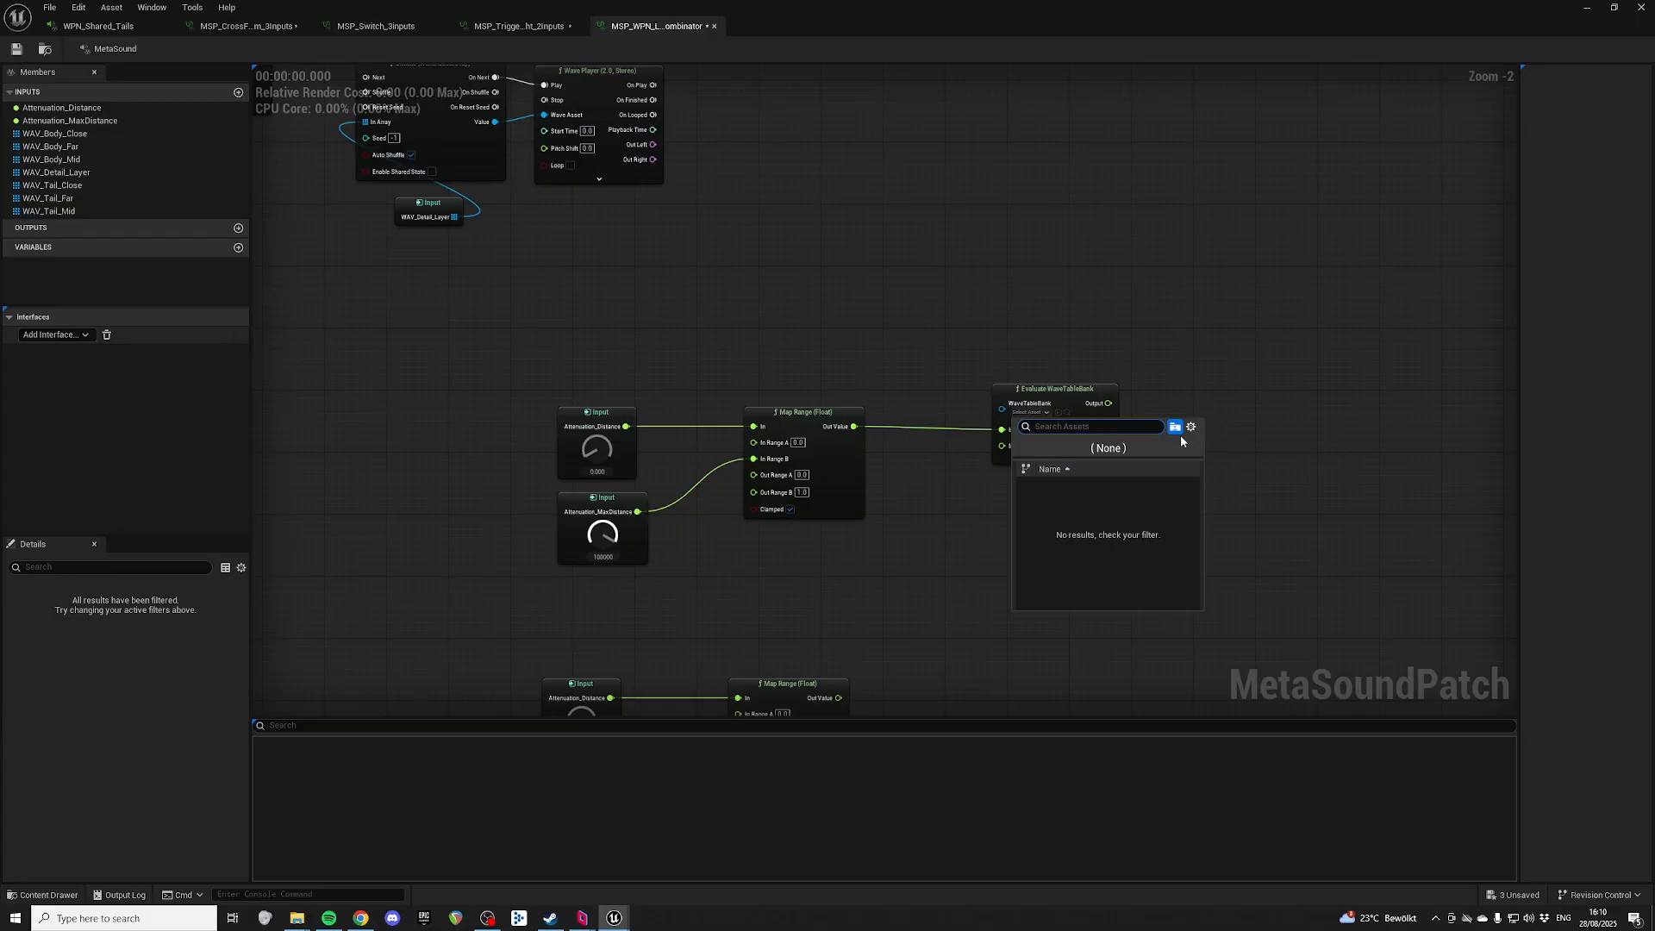
{"action": "left_click_drag", "start_coordinate": [1038, 415], "coordinate": [1029, 416]}
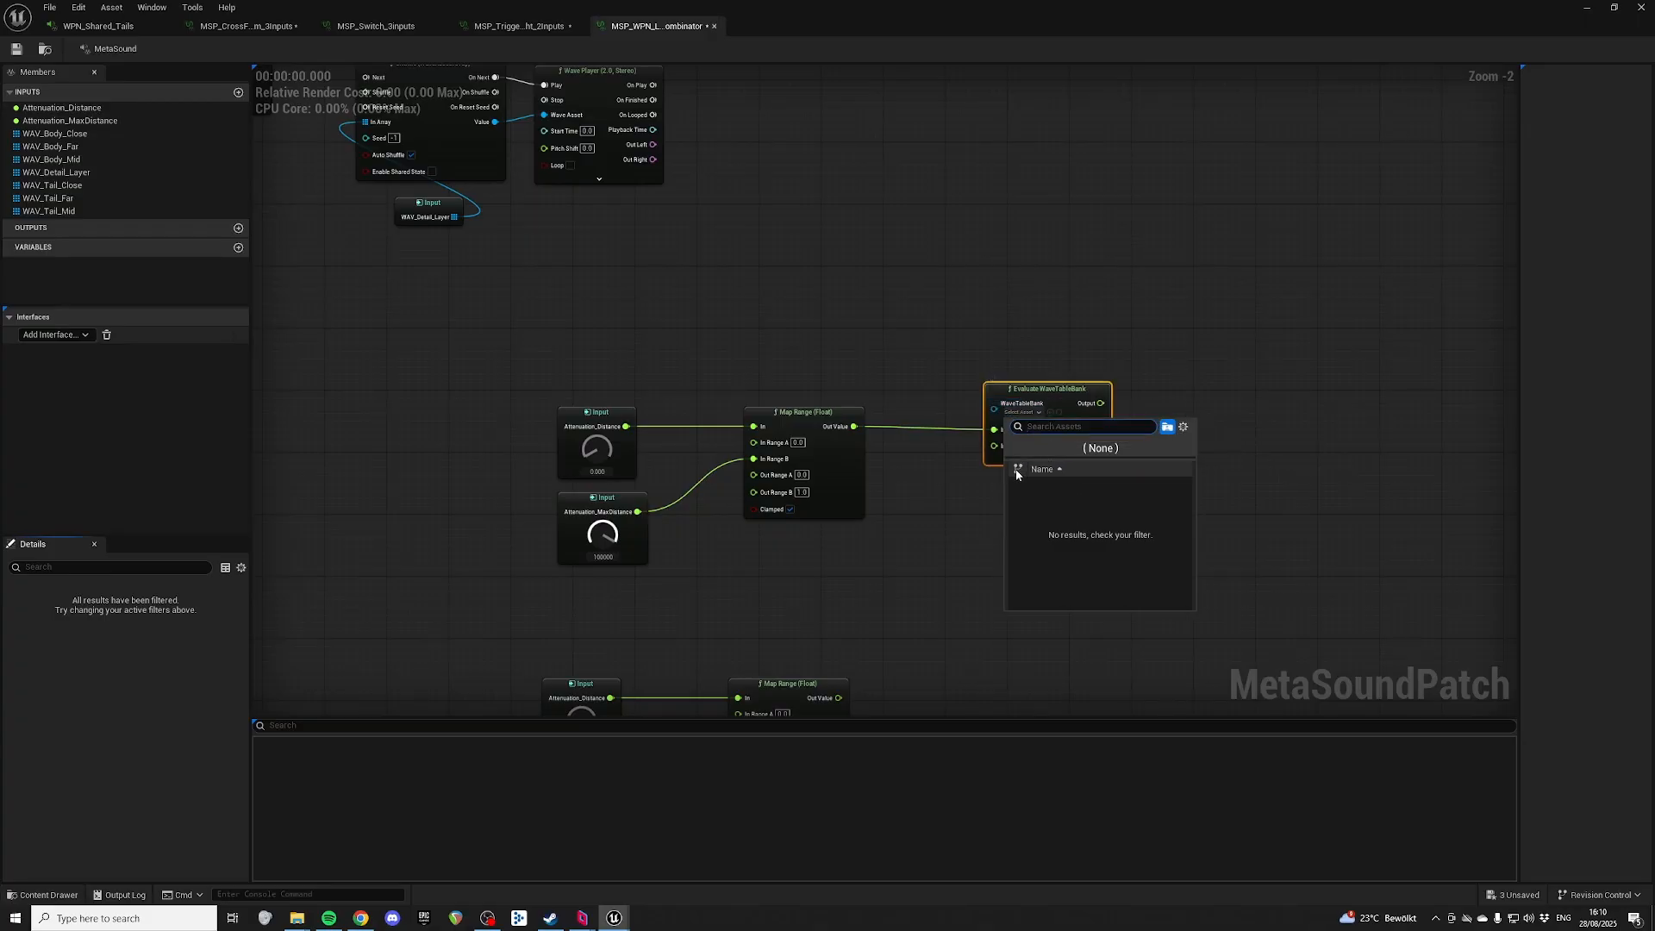
{"action": "key", "text": "ctrl+space"}
{"action": "right_click", "coordinate": [1059, 830]}
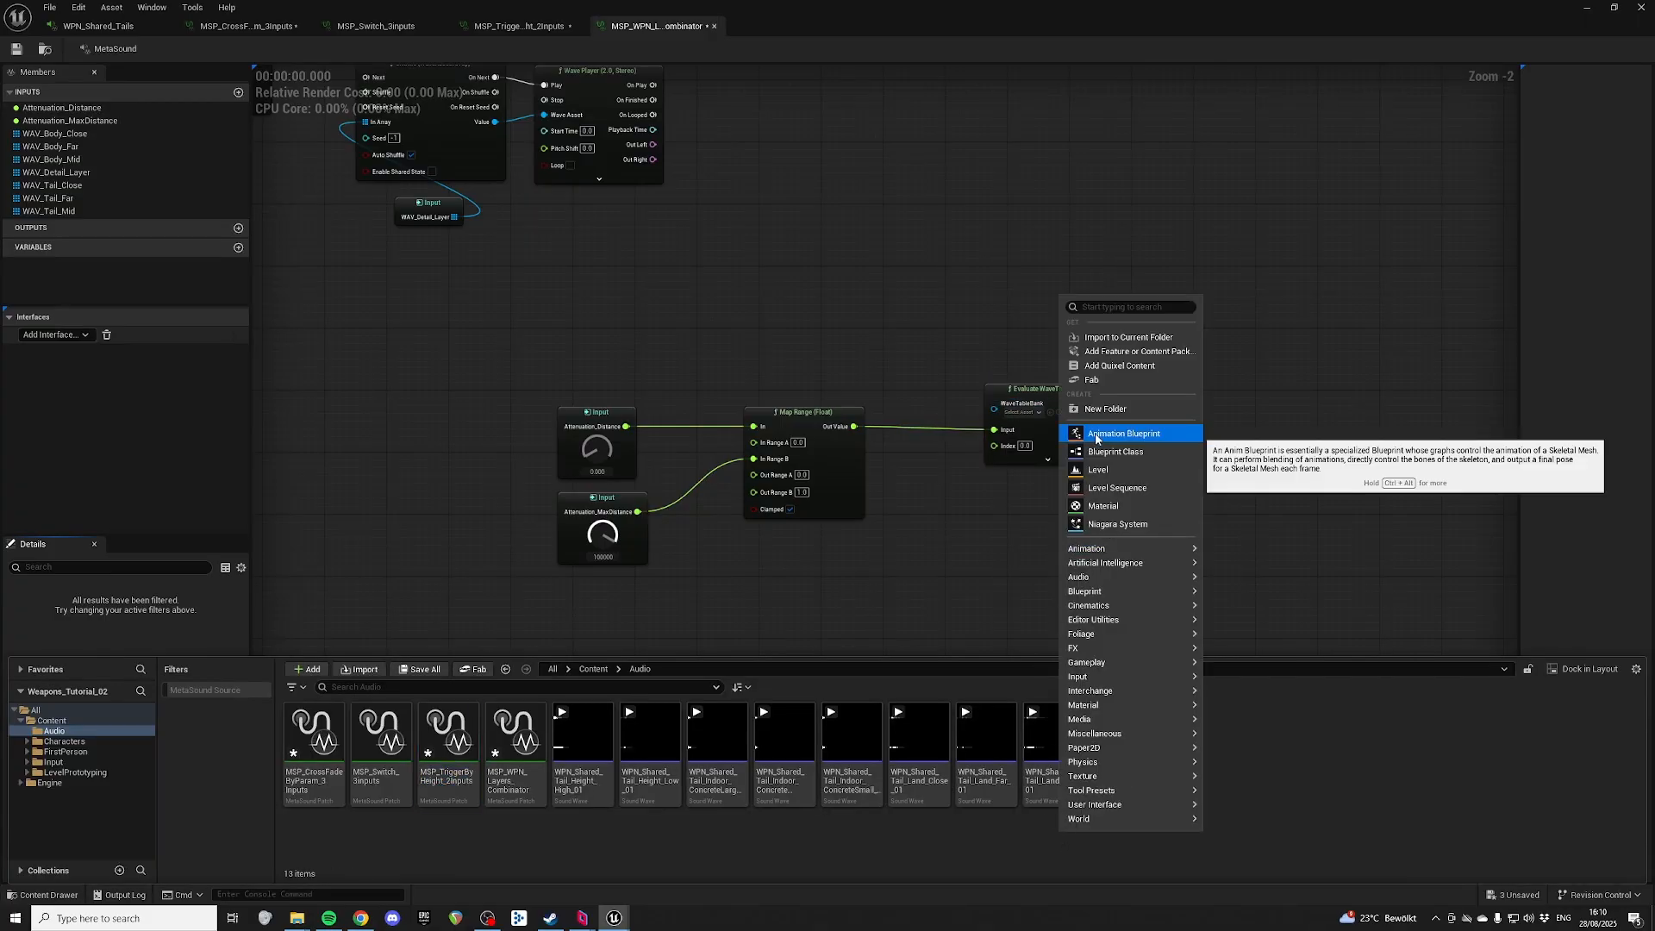
{"action": "left_click", "coordinate": [1112, 307]}
{"action": "type", "text": "wWa"}
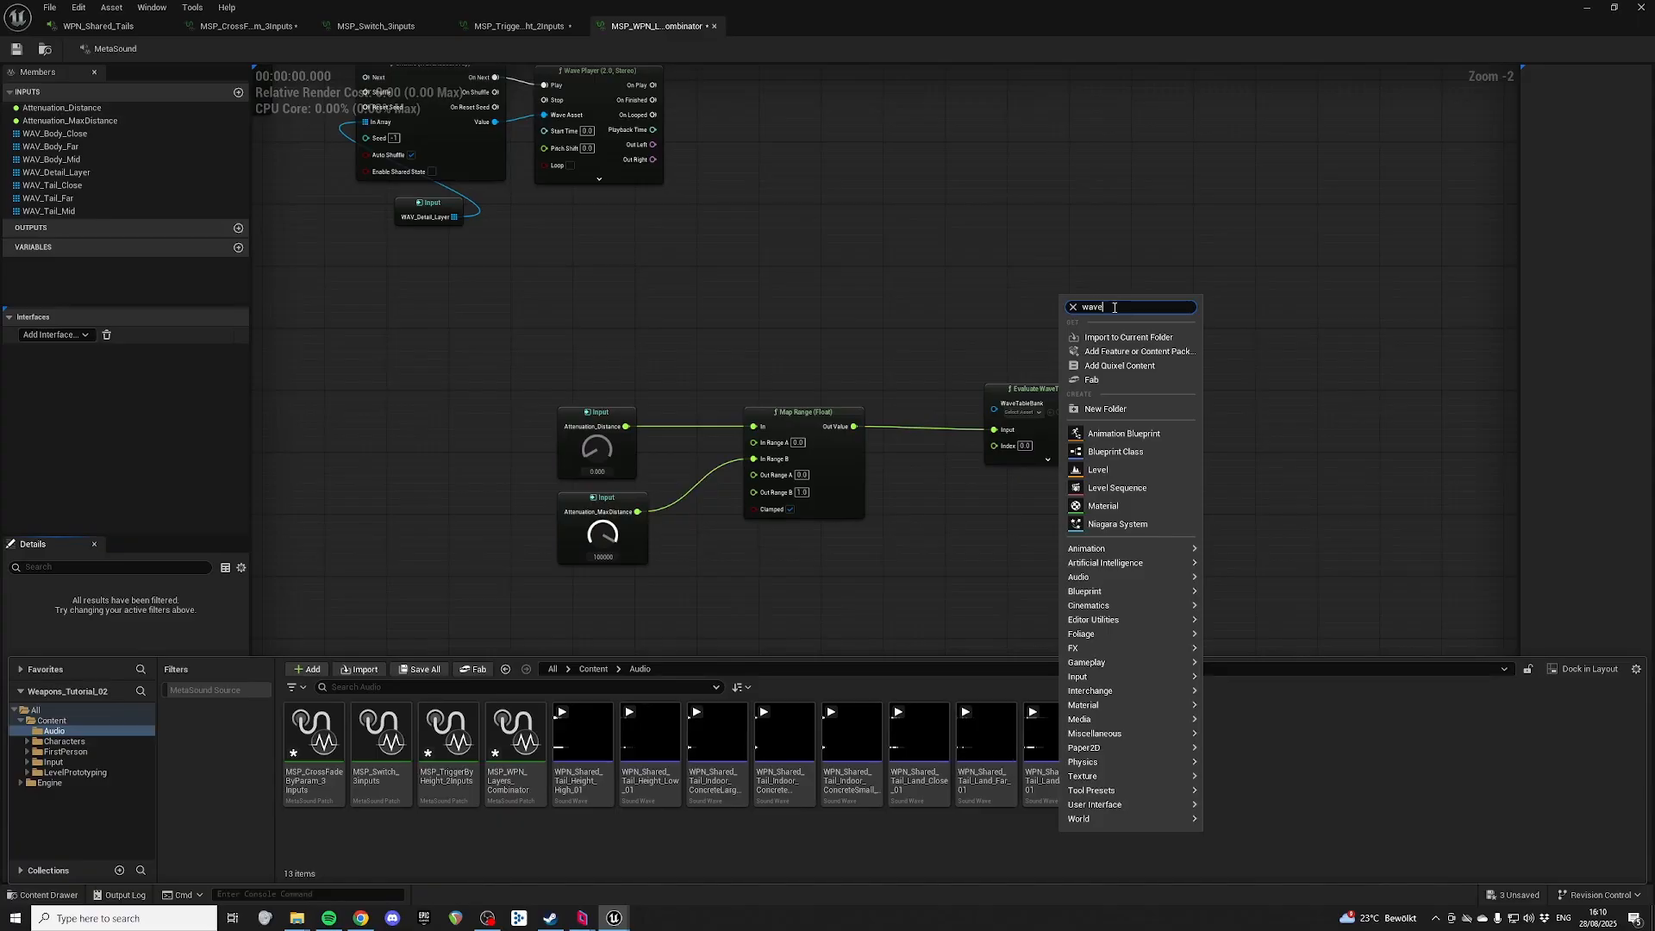
{"action": "type", "text": "ve"}
{"action": "left_click", "coordinate": [1129, 380]}
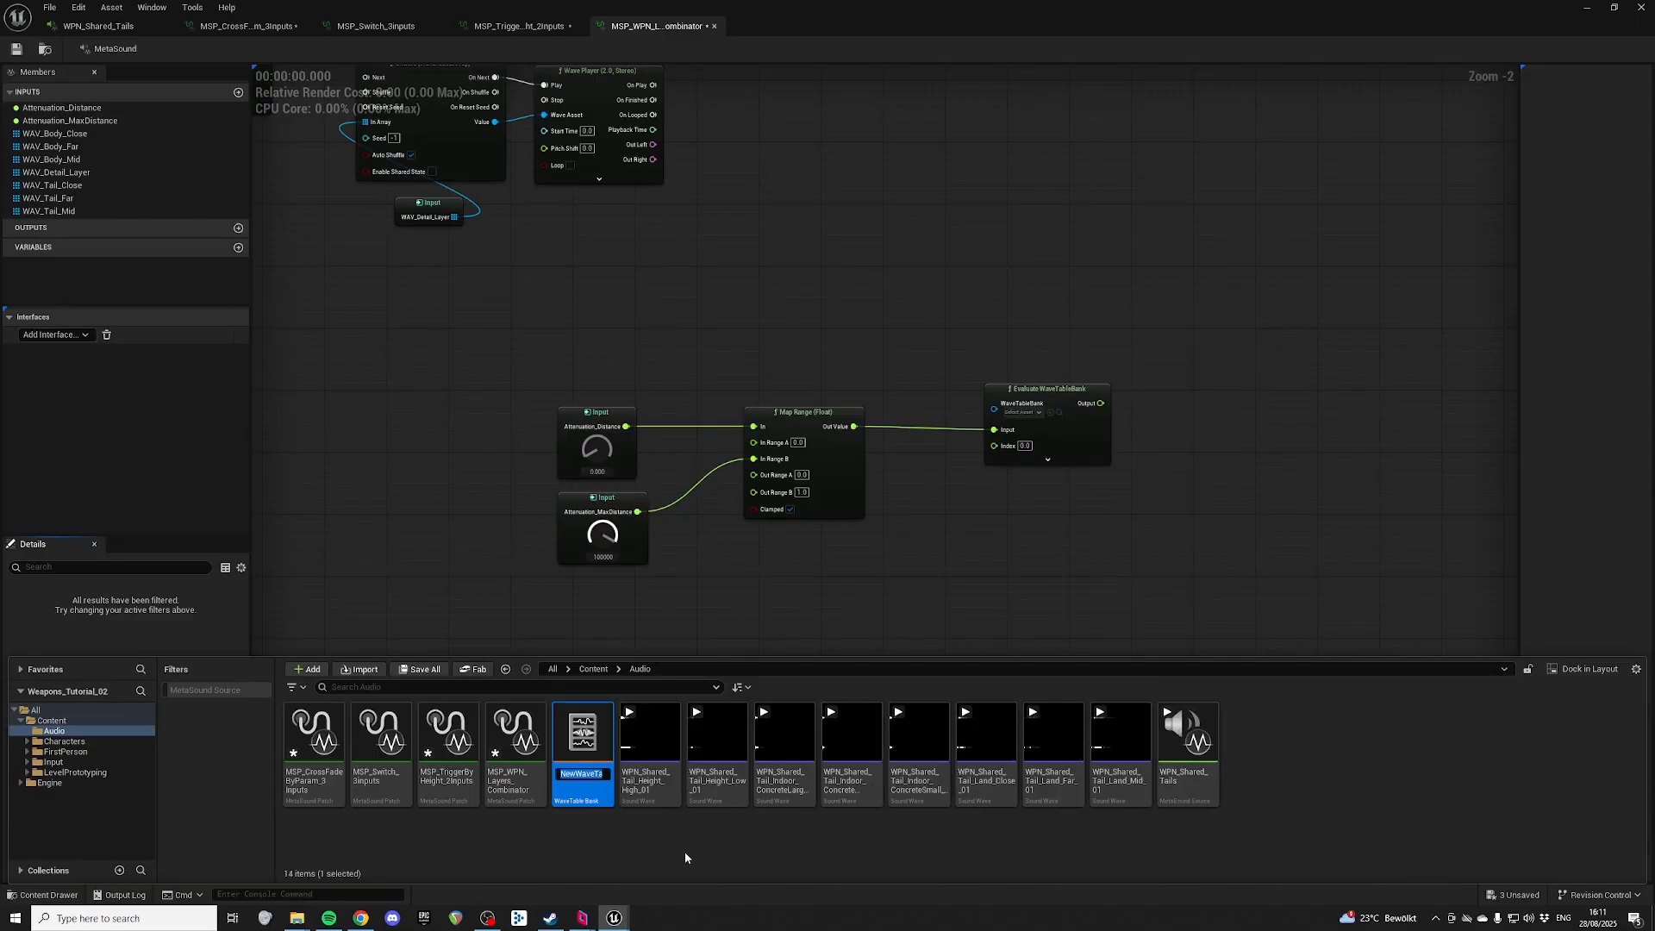
Step: Name the new WaveTable Bank asset WPN_ATN_Gunshot
{"action": "type", "text": "WPN_A"}
{"action": "type", "text": "TN_"}
{"action": "type", "text": "Rifle"}
{"action": "key", "text": "BackSpace"}
{"action": "key", "text": "BackSpace"}
{"action": "key", "text": "BackSpace"}
{"action": "key", "text": "BackSpace"}
{"action": "key", "text": "BackSpace"}
{"action": "type", "text": "Gunshot"}
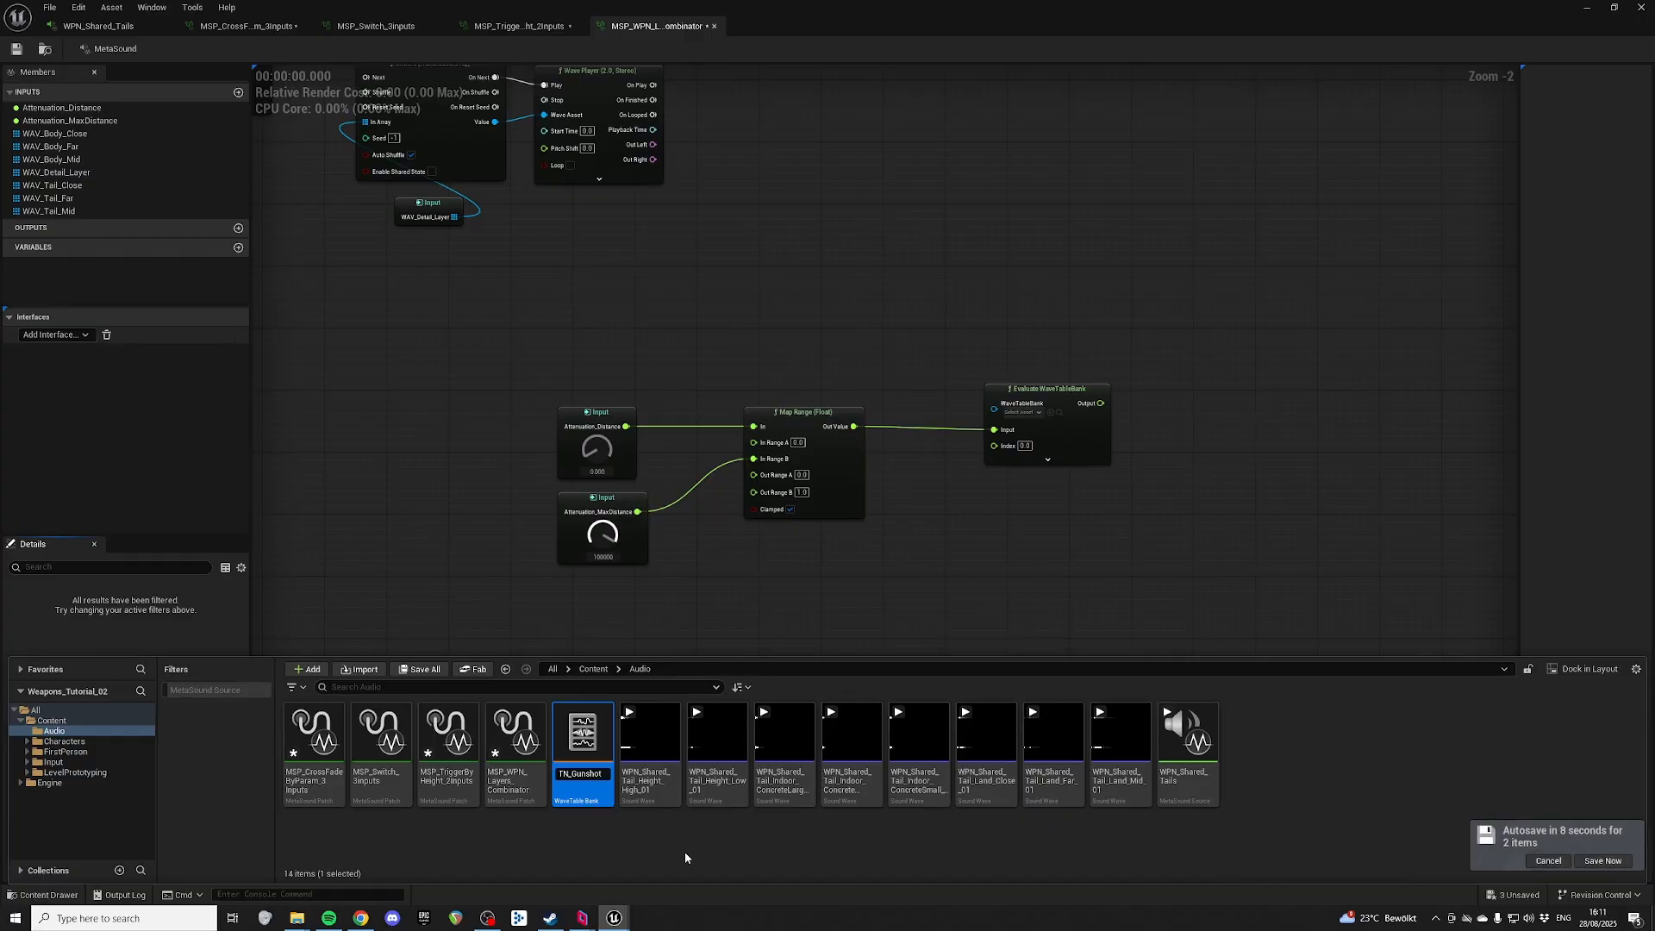
{"action": "key", "text": "Return"}
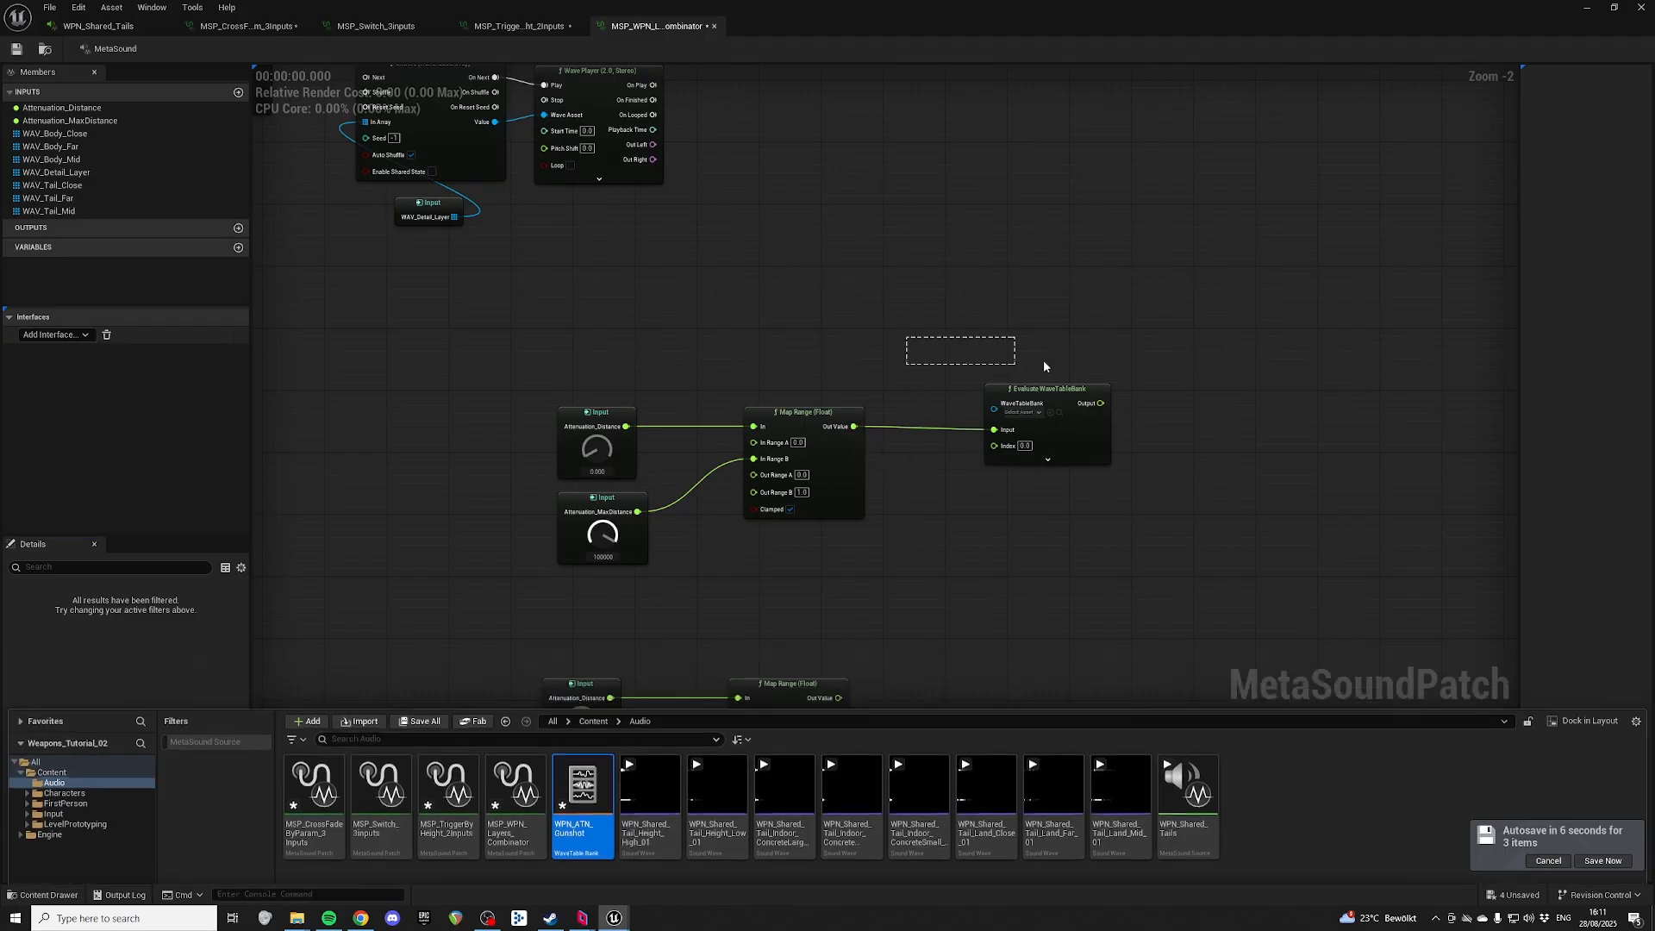
Step: Assign the WPN_ATN_Gunshot asset to the WaveTableBank pin of the Evaluate WaveTableBank node
{"action": "left_click", "coordinate": [1020, 412]}
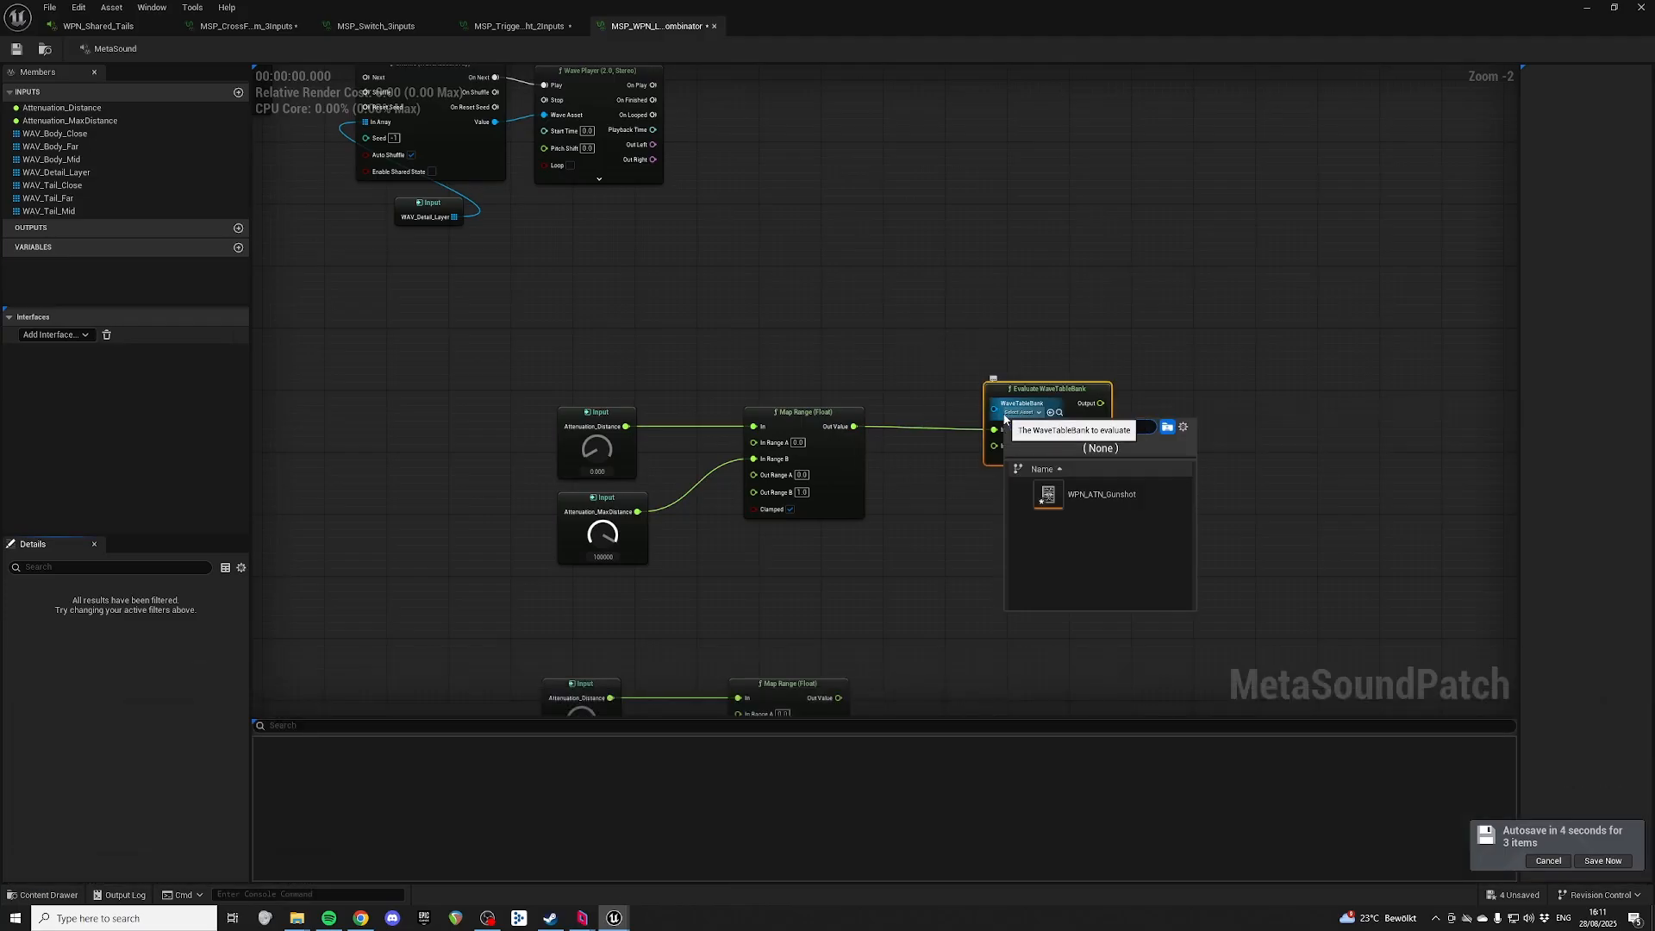
{"action": "left_click", "coordinate": [1095, 494]}
{"action": "left_click", "coordinate": [1023, 376]}
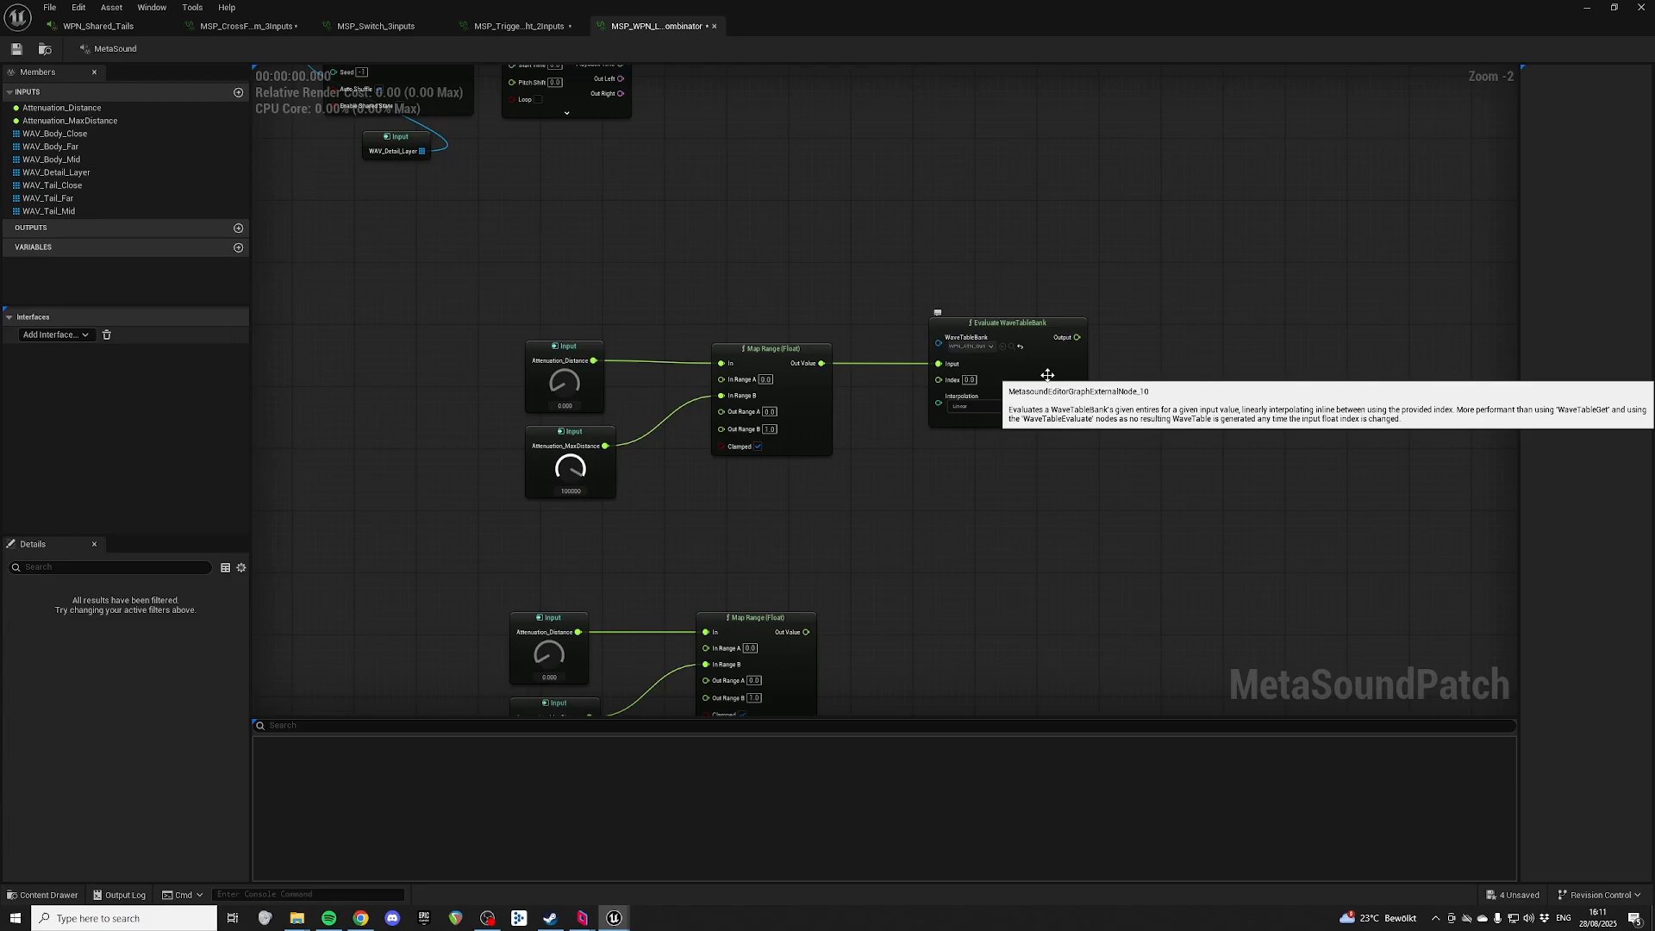
Step: Duplicate the Evaluate WaveTableBank node for the two lower Map Range nodes, wire each Out Value to its Input, and align the nodes
{"action": "left_click", "coordinate": [1041, 320]}
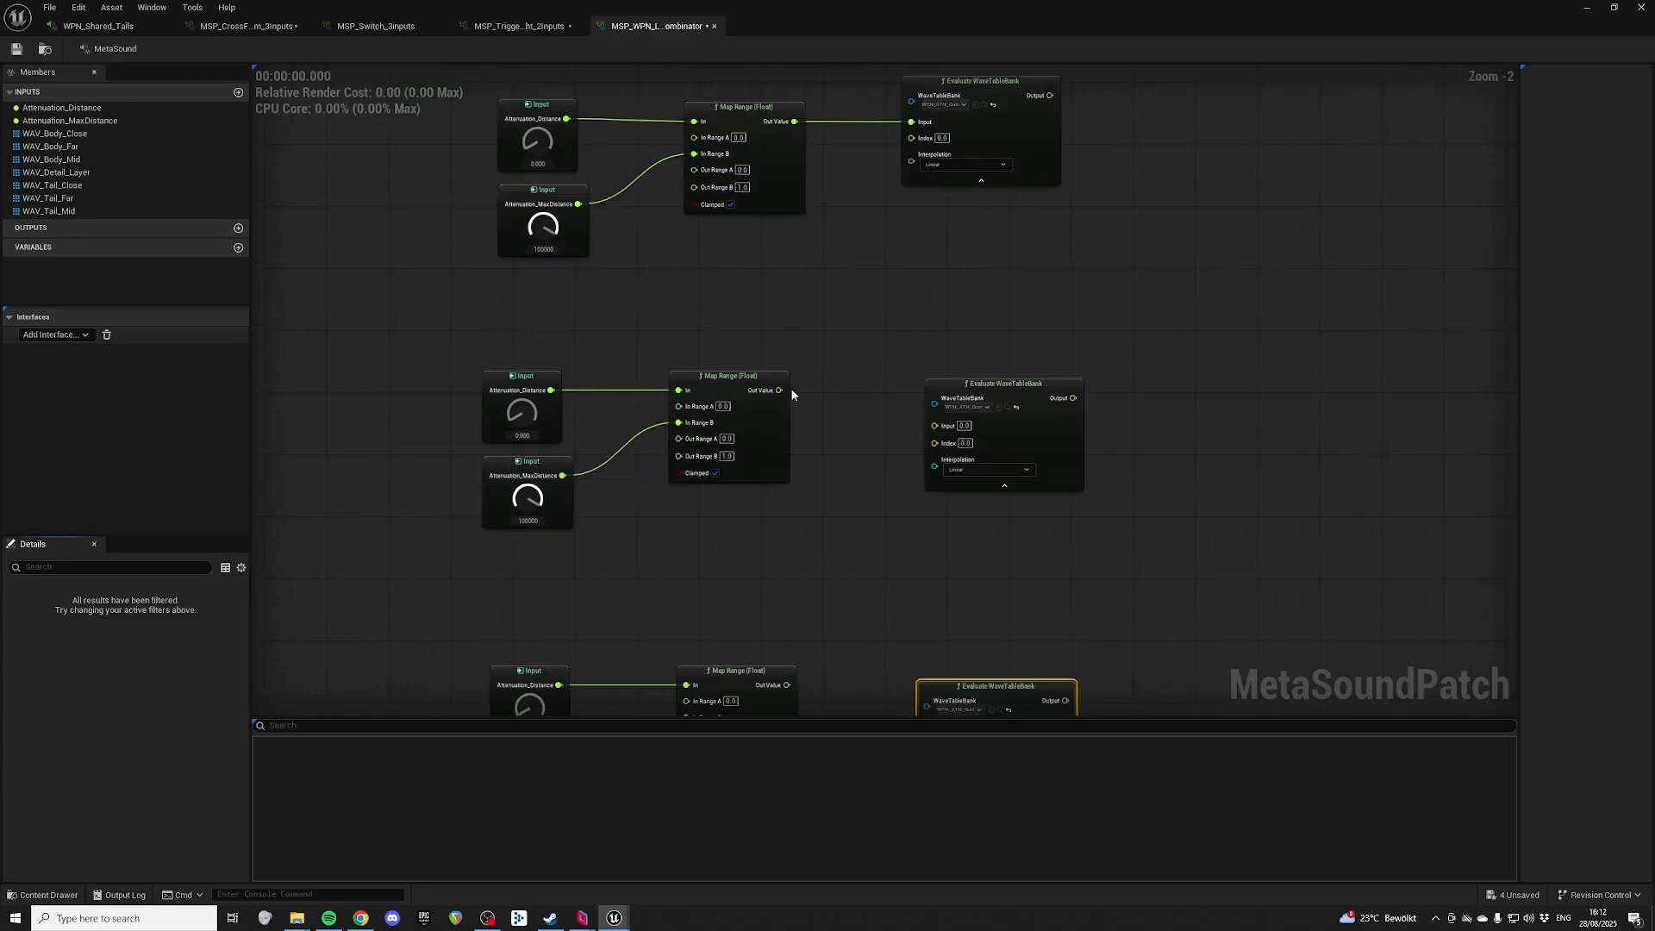
{"action": "right_click_drag", "start_coordinate": [866, 221], "coordinate": [883, 332]}
{"action": "left_click_drag", "start_coordinate": [797, 501], "coordinate": [951, 536]}
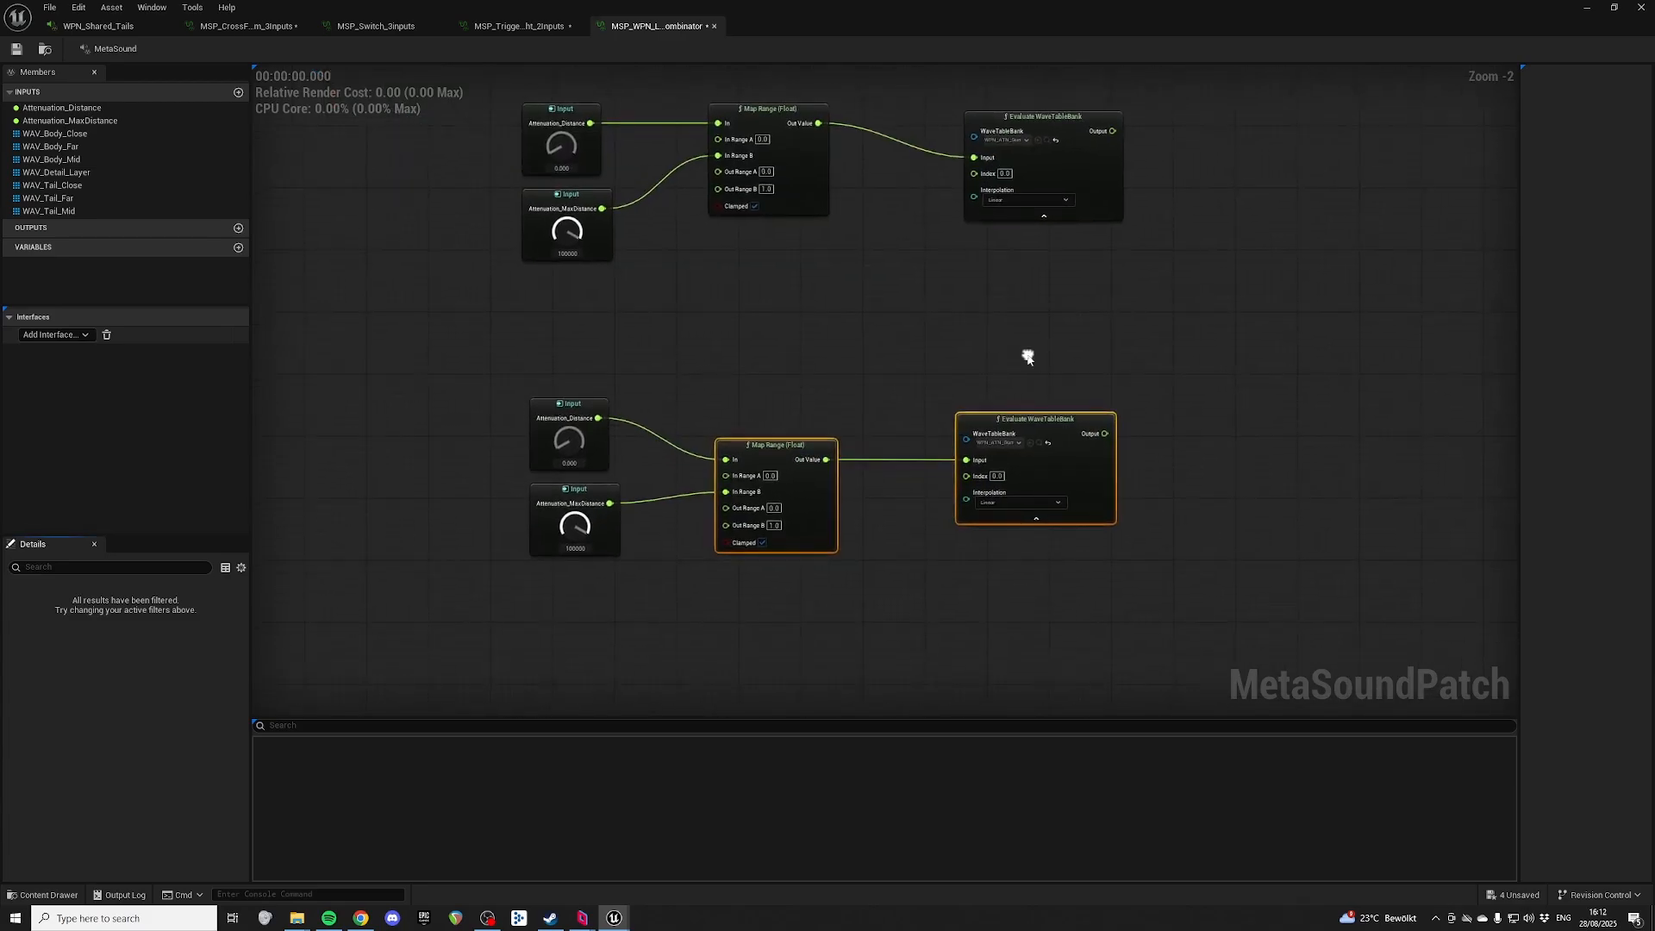
{"action": "left_click_drag", "start_coordinate": [571, 343], "coordinate": [603, 508]}
{"action": "left_click", "coordinate": [565, 436]}
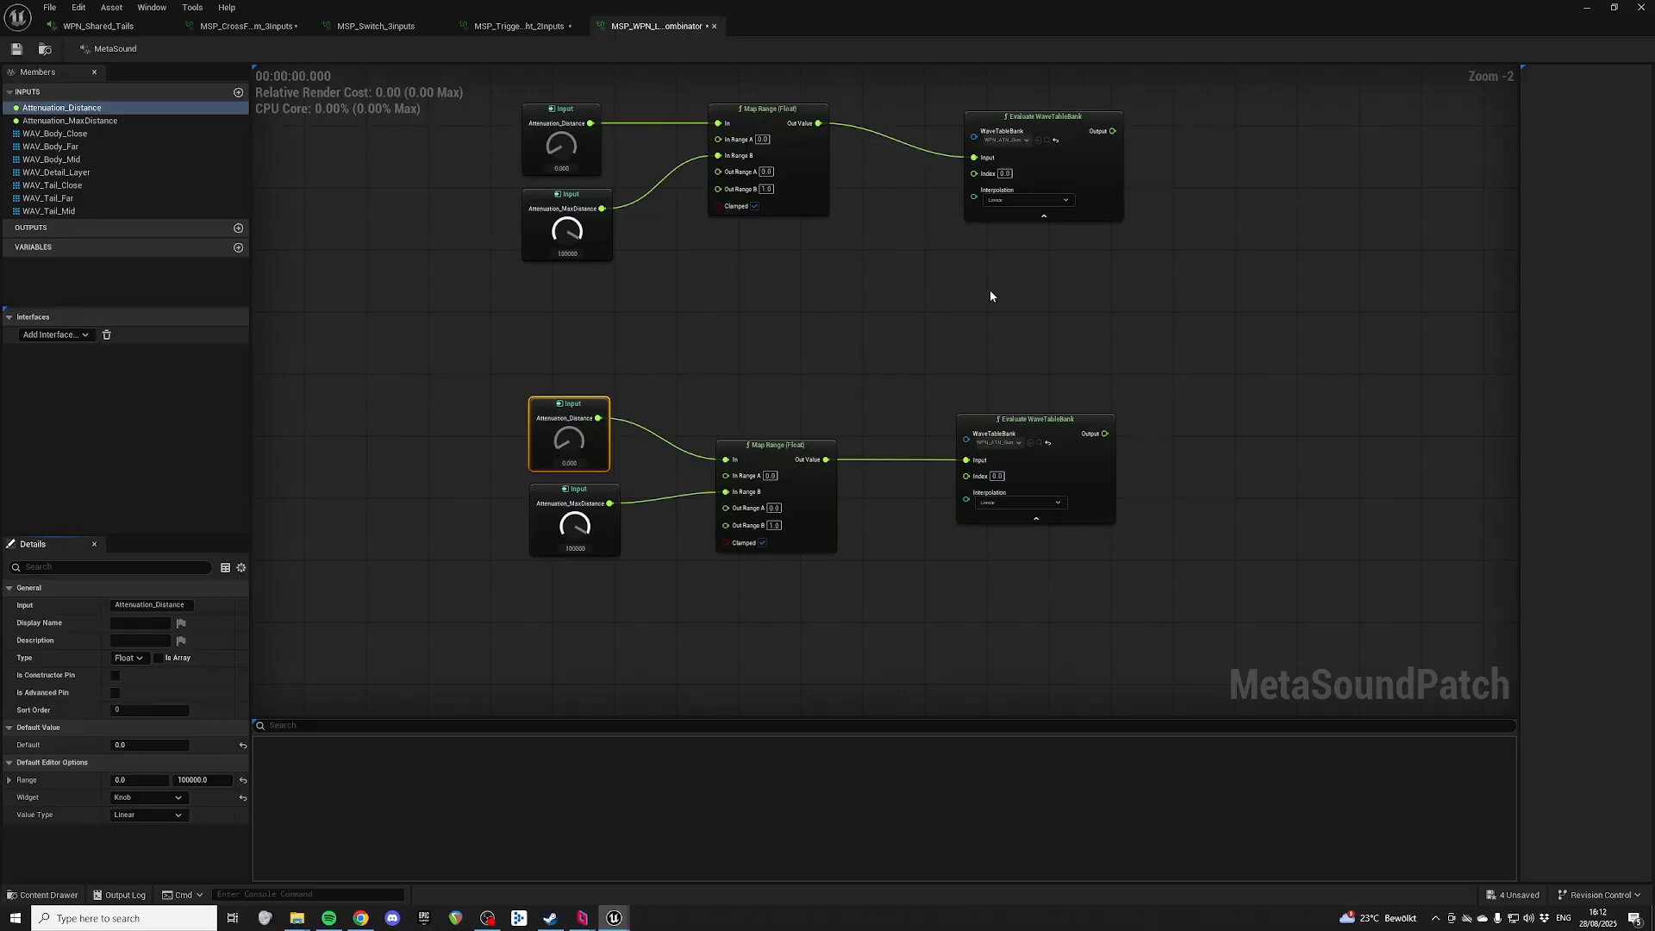
{"action": "right_click_drag", "start_coordinate": [989, 290], "coordinate": [990, 334]}
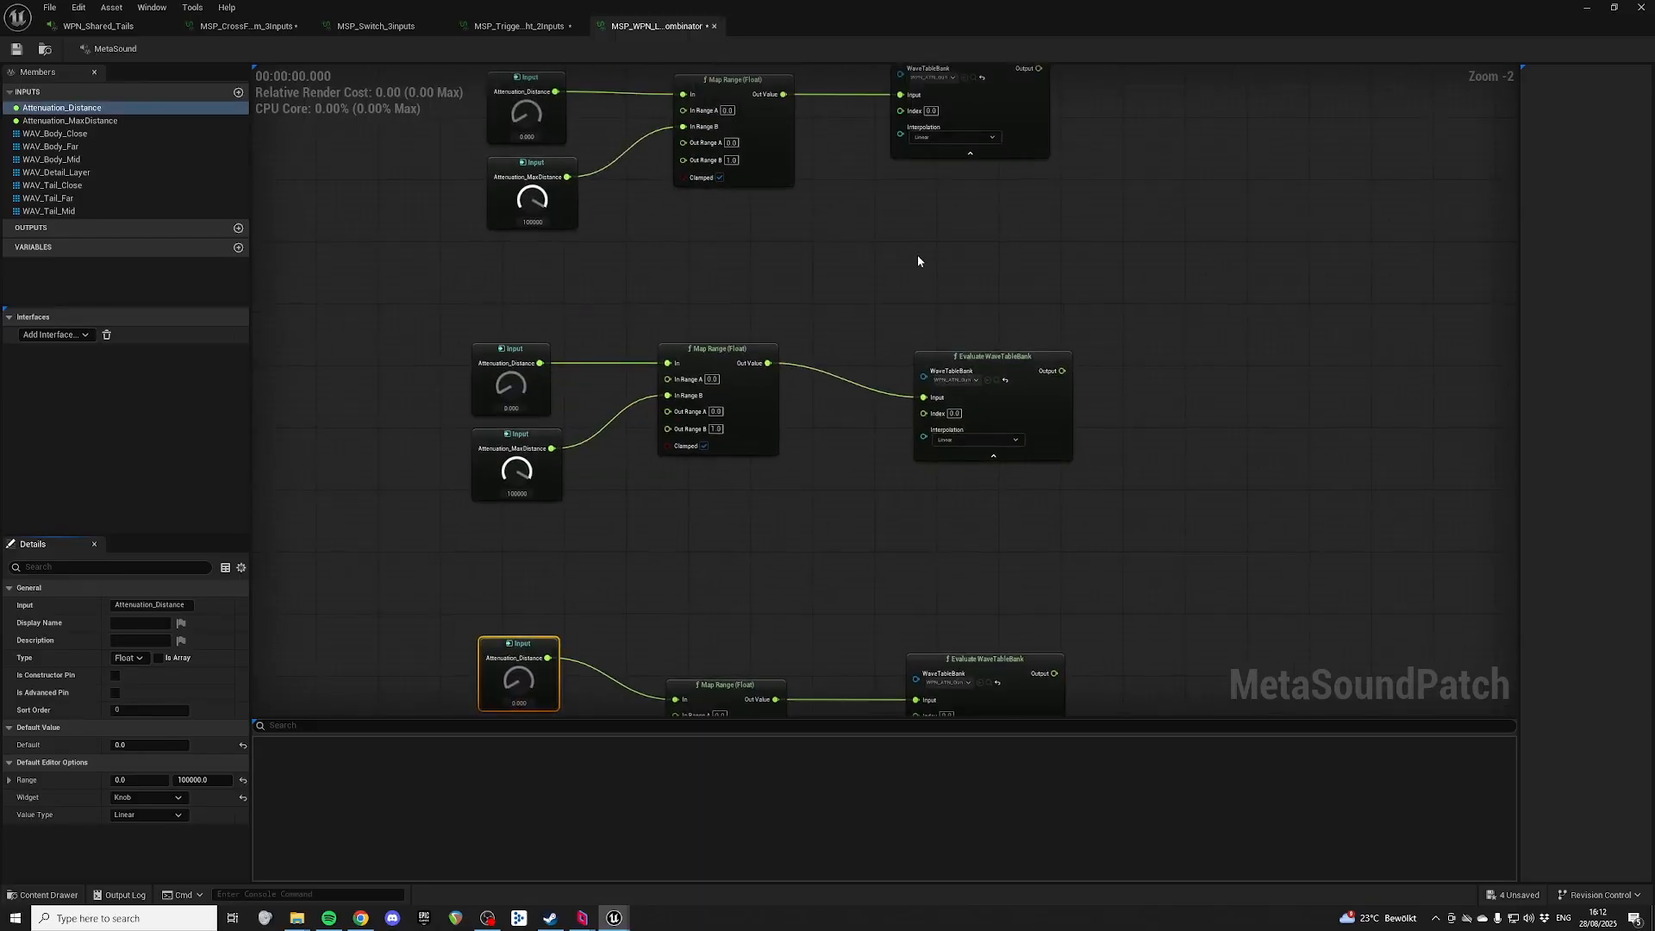
{"action": "left_click_drag", "start_coordinate": [998, 356], "coordinate": [950, 325]}
{"action": "right_click_drag", "start_coordinate": [901, 118], "coordinate": [933, 262]}
{"action": "right_click_drag", "start_coordinate": [942, 527], "coordinate": [959, 449]}
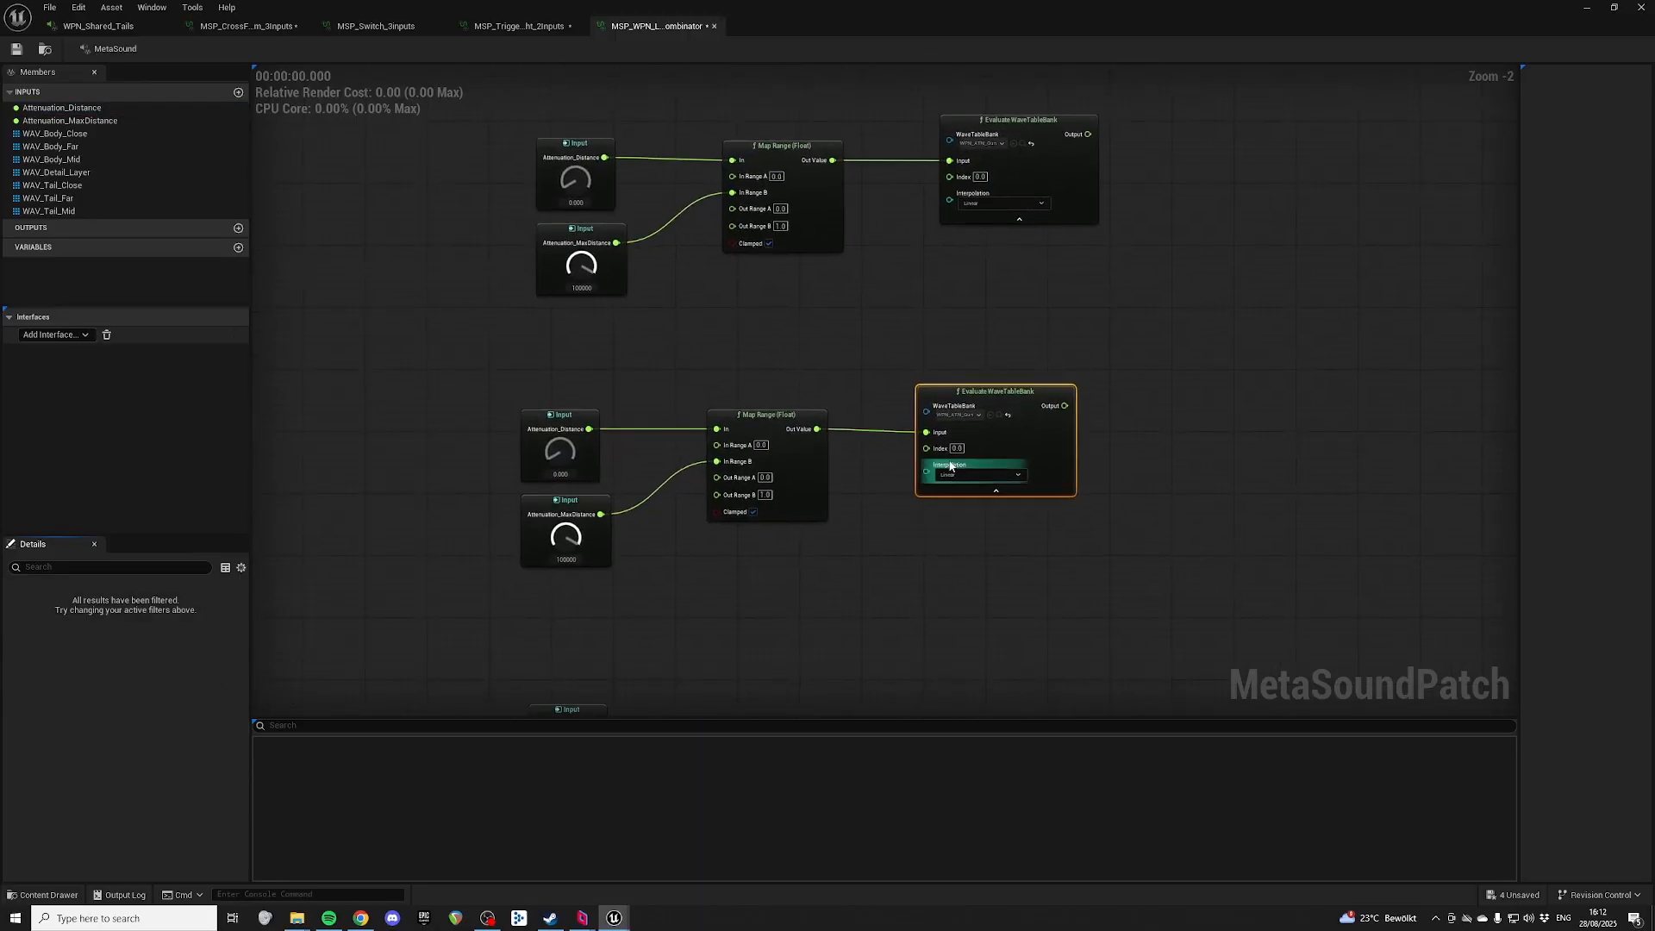
Step: Set the middle Evaluate WaveTableBank node's Index to 1 and enter an Index for the bottom one
{"action": "left_click", "coordinate": [960, 449]}
{"action": "type", "text": "1"}
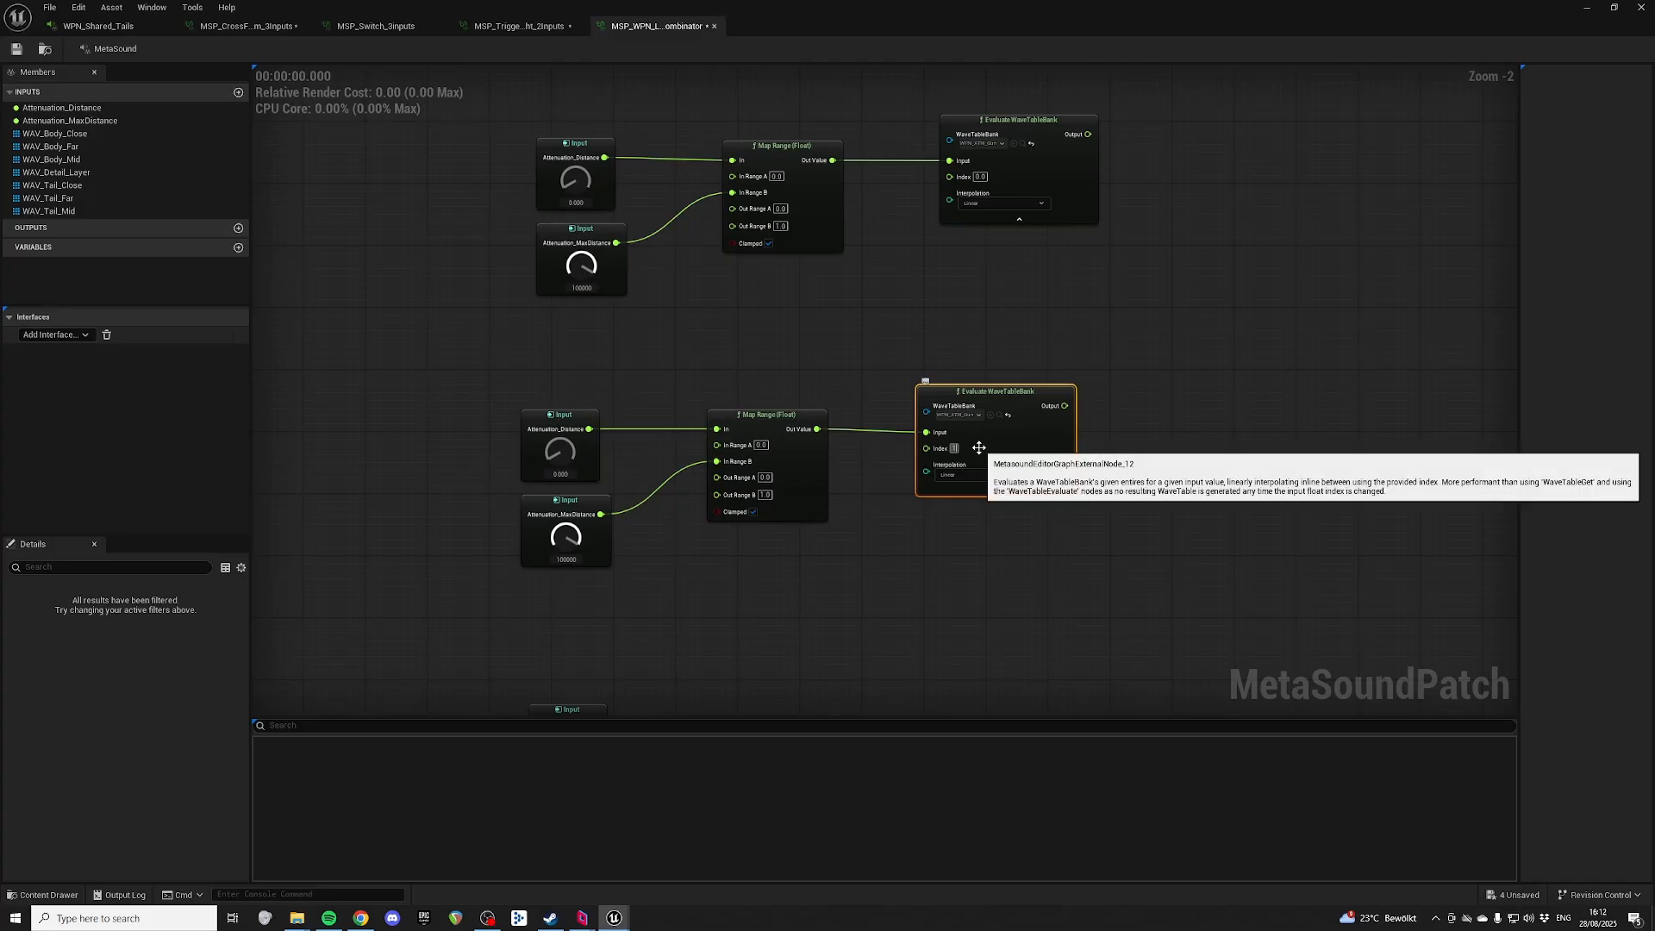
{"action": "key", "text": "Return"}
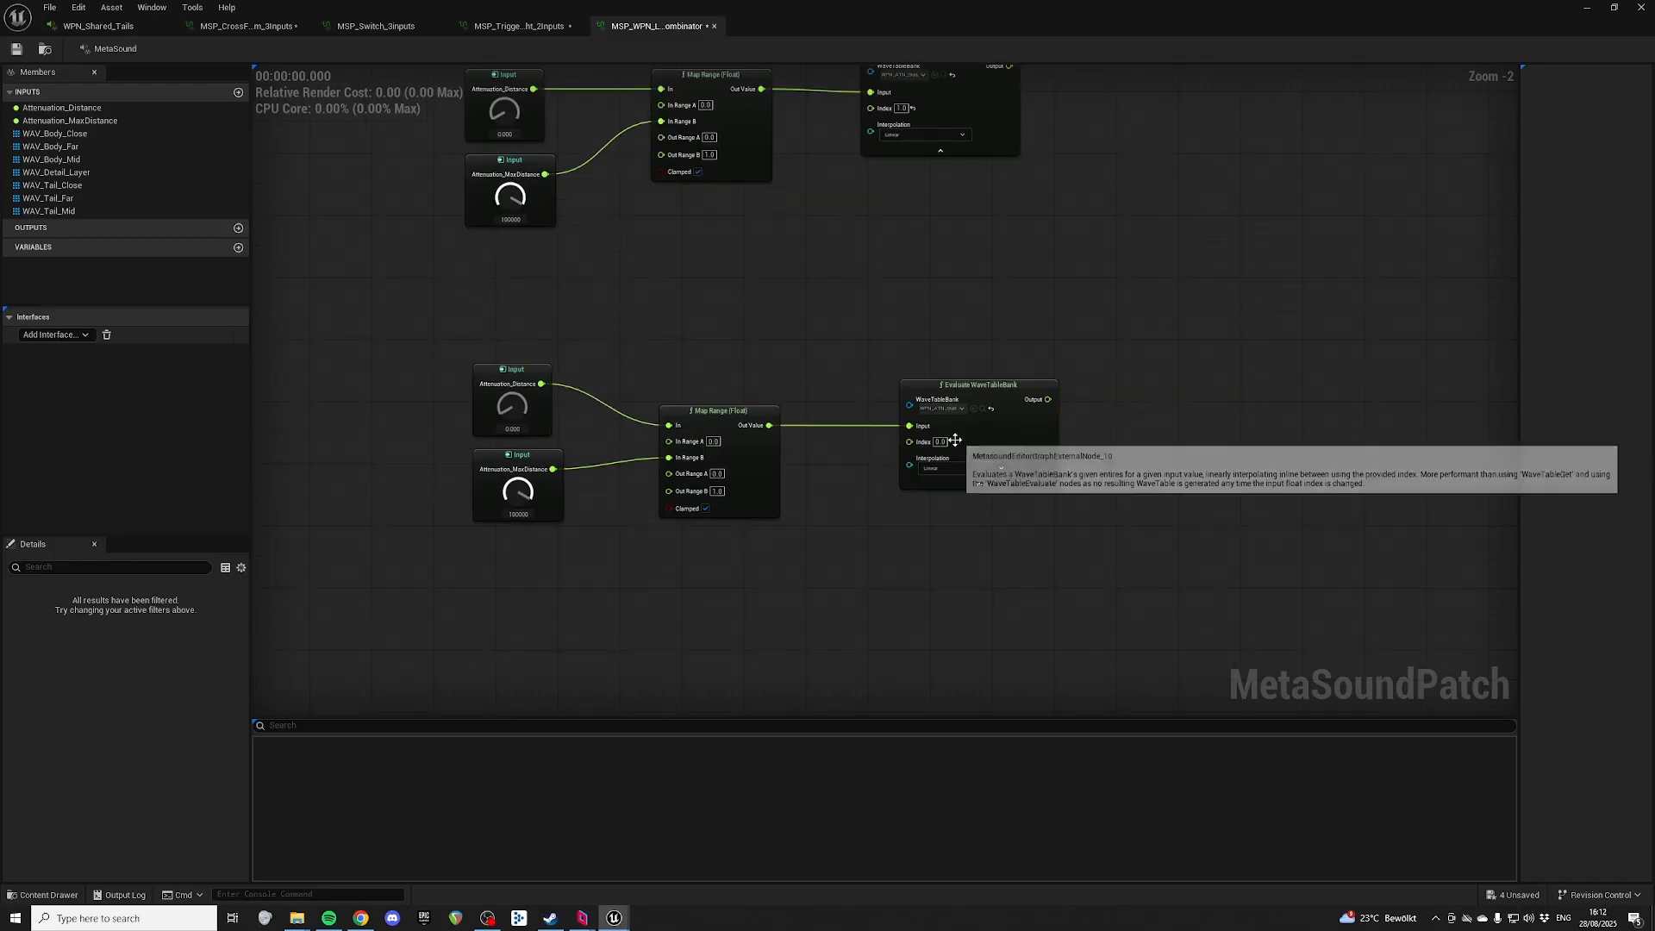
{"action": "left_click", "coordinate": [946, 441]}
{"action": "type", "text": "1"}
{"action": "key", "text": "Return"}
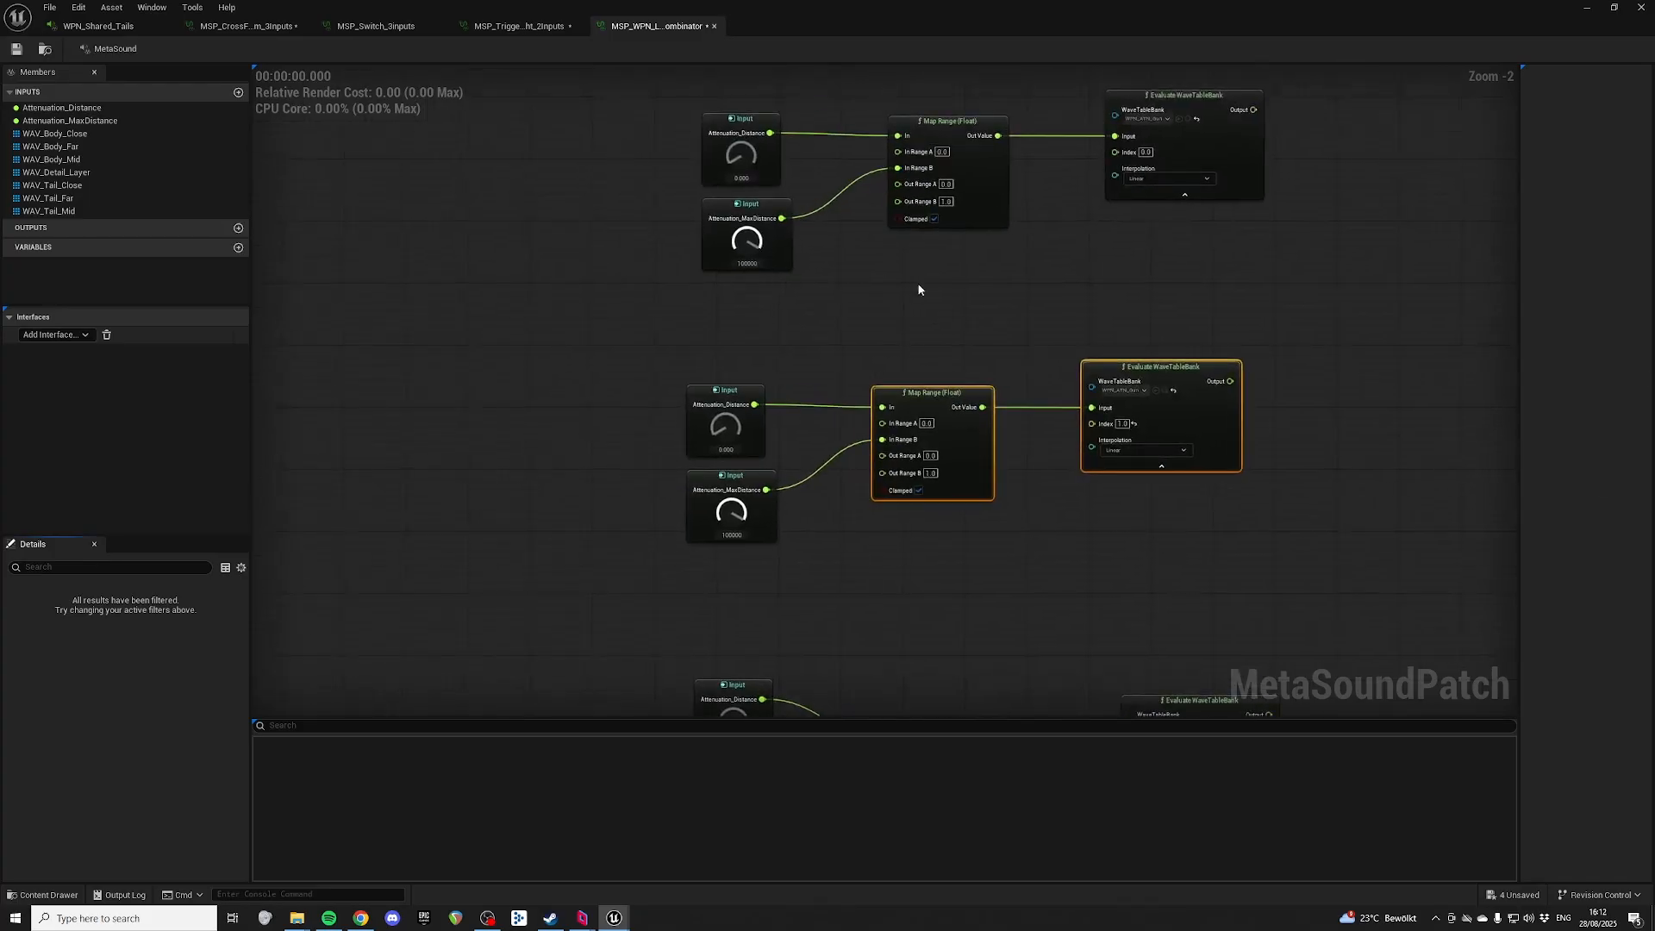
Step: Open the WPN_ATN_Gunshot WaveTable Bank from its node reference and add three curve entries
{"action": "right_click_drag", "start_coordinate": [1255, 551], "coordinate": [1201, 256]}
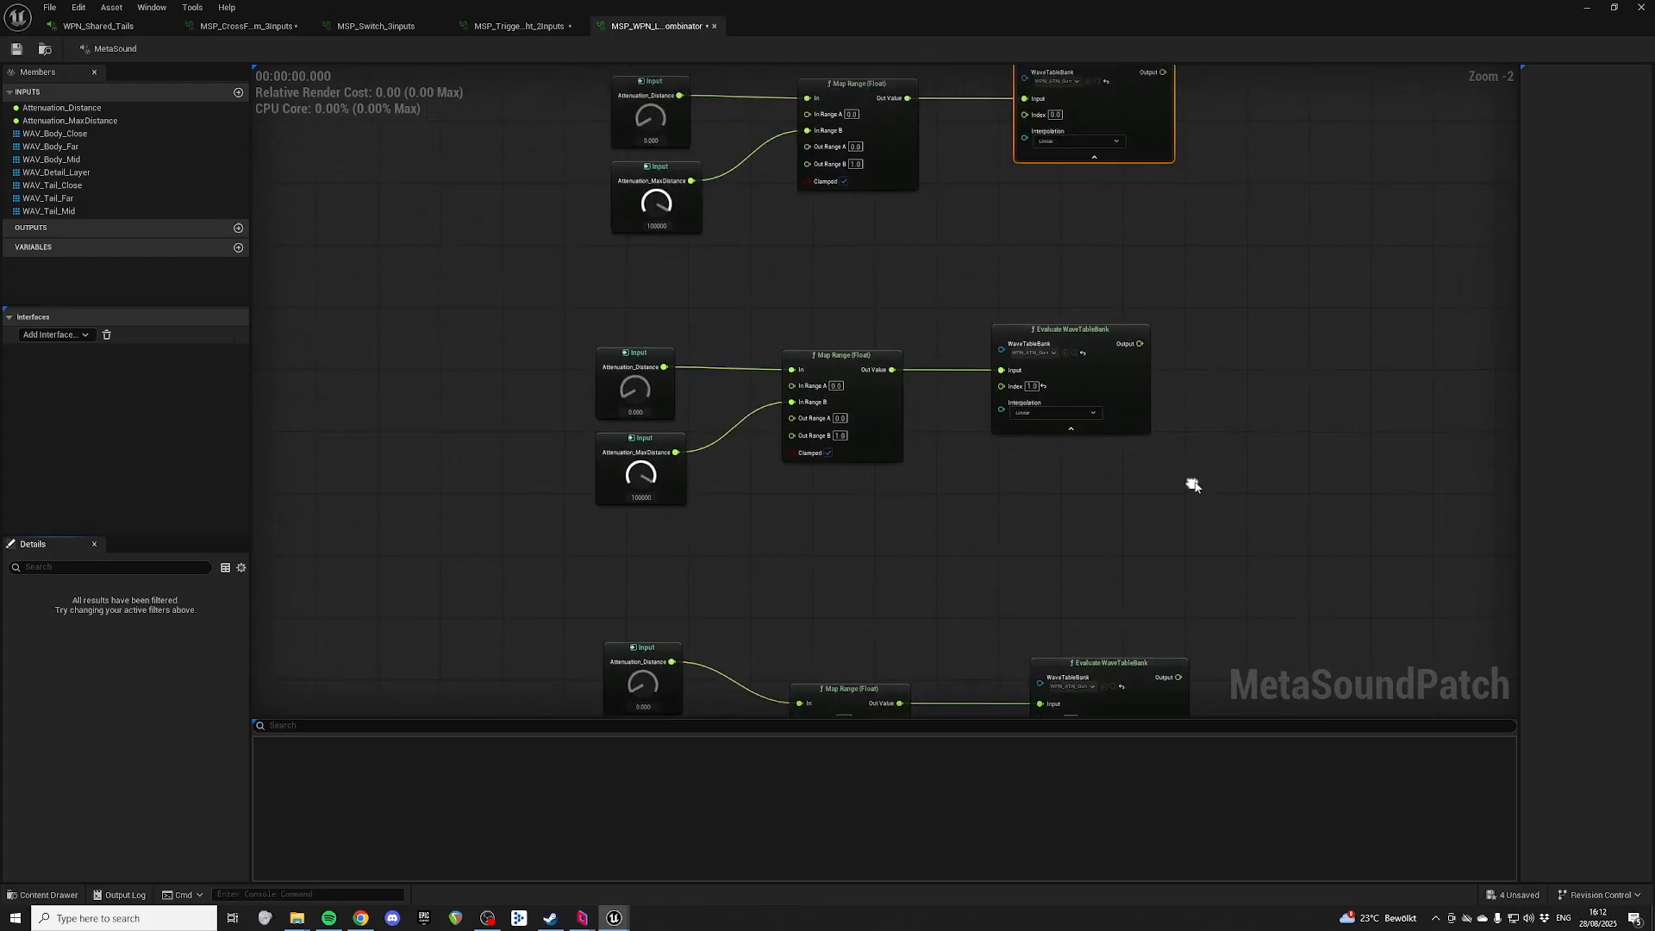
{"action": "left_click", "coordinate": [1074, 353]}
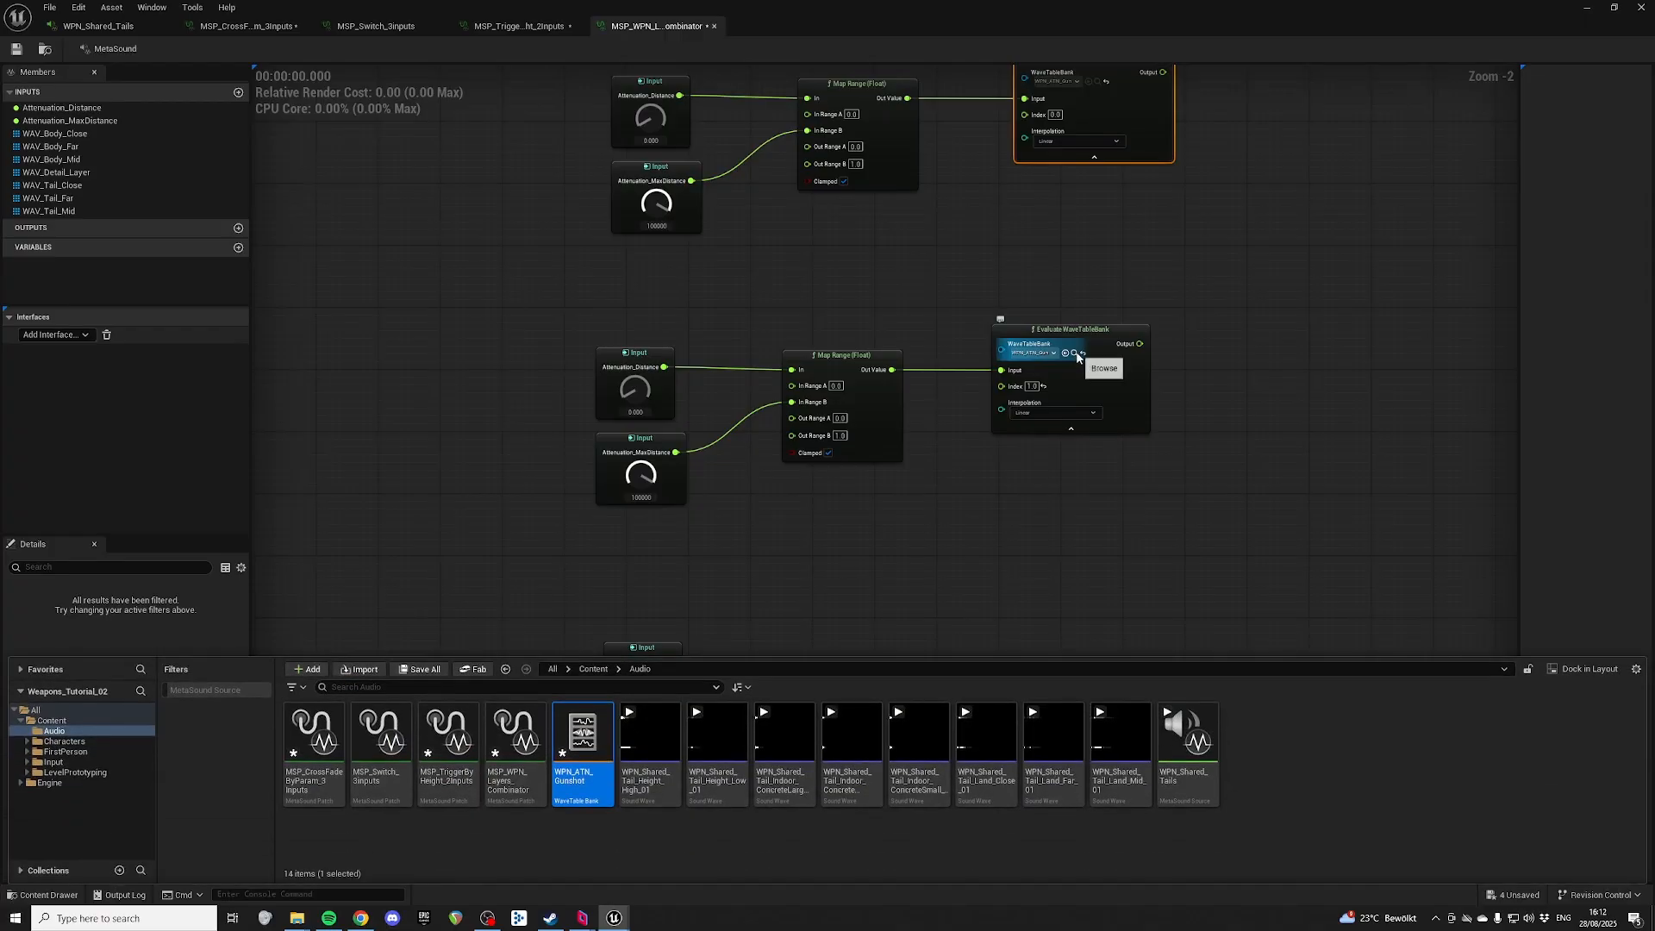
{"action": "double_click", "coordinate": [580, 758]}
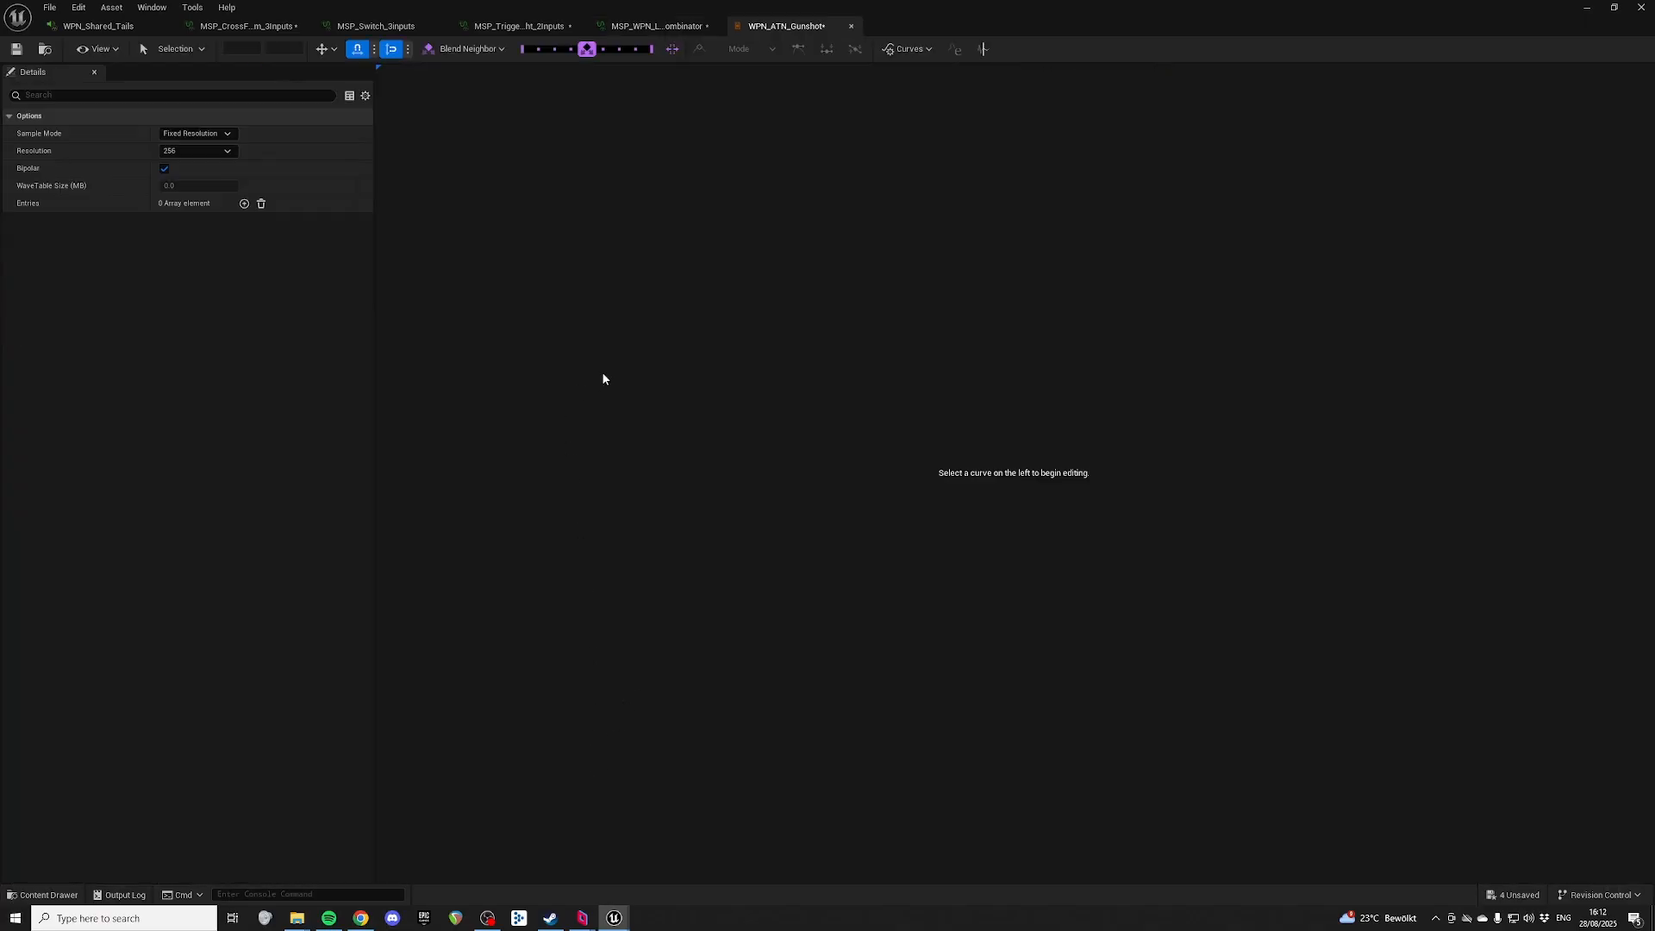
{"action": "left_click", "coordinate": [244, 204]}
{"action": "left_click", "coordinate": [244, 203]}
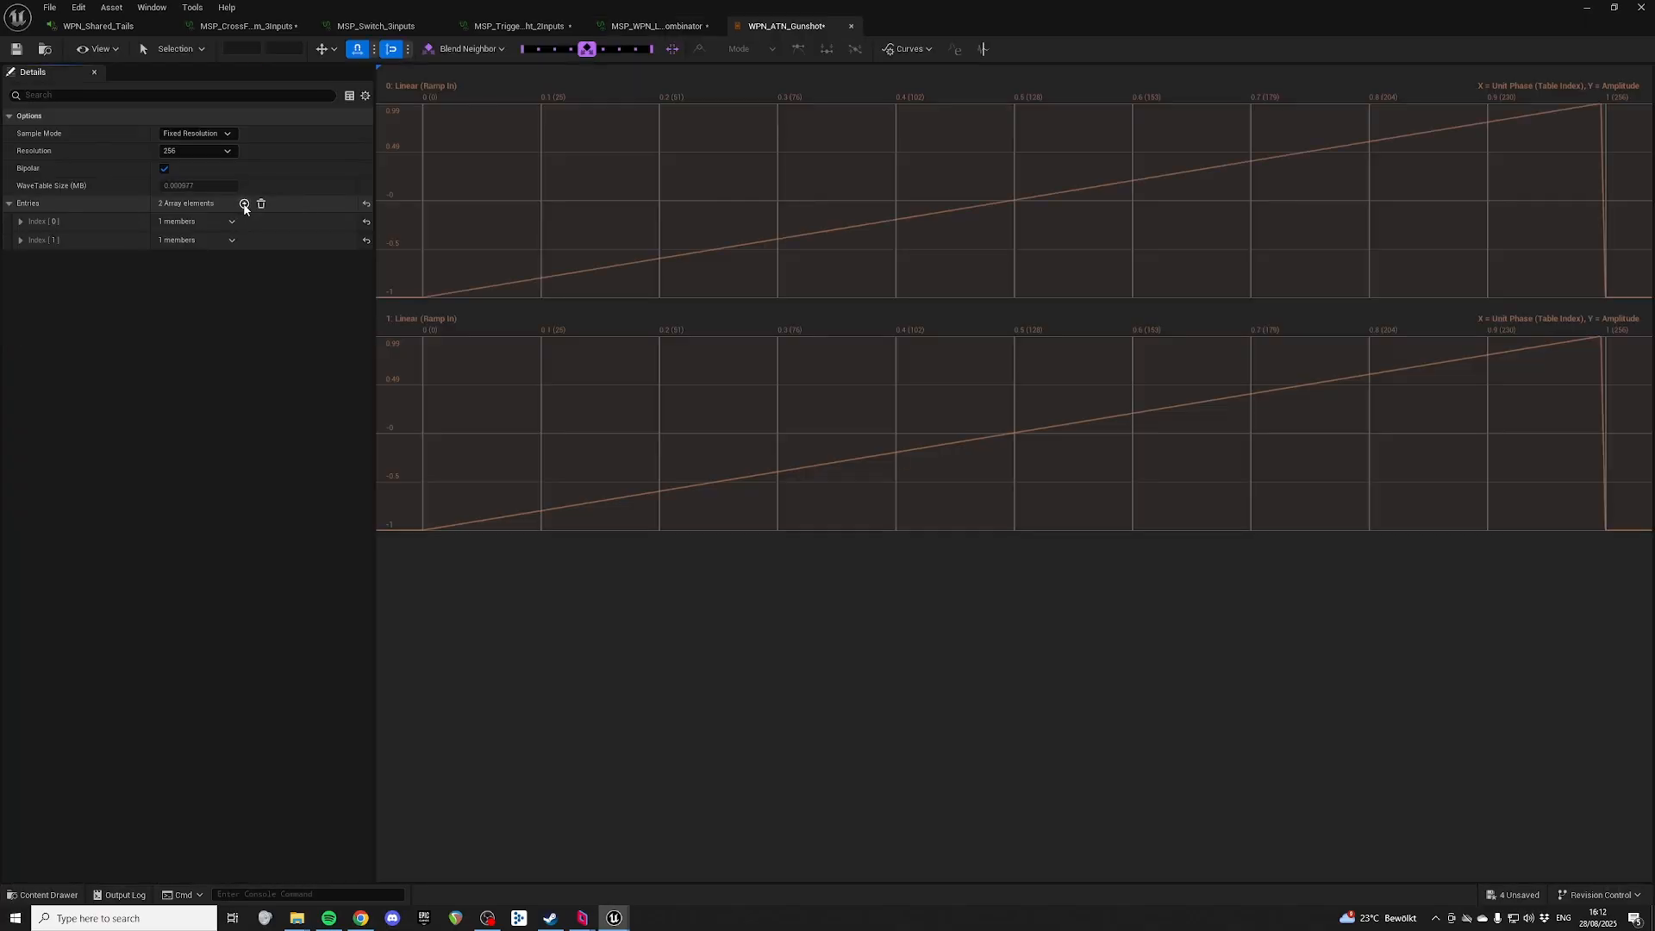
{"action": "left_click", "coordinate": [244, 204]}
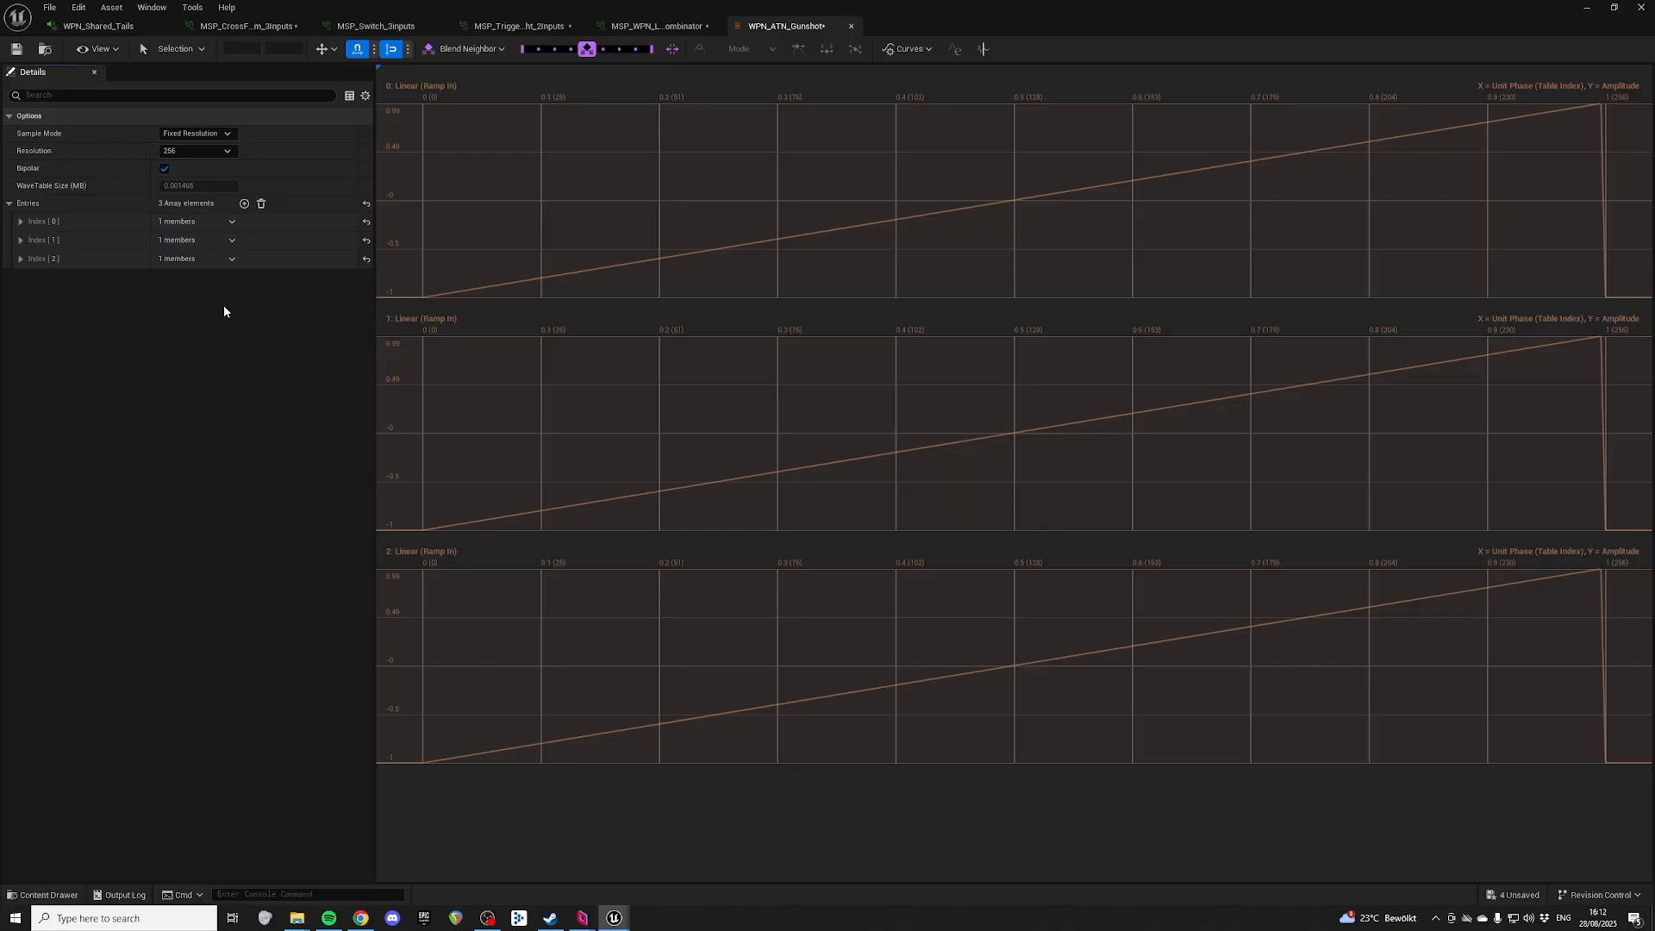
Step: Change the curve type of the entry at index 0 to Custom
{"action": "left_click", "coordinate": [20, 221]}
{"action": "left_click", "coordinate": [213, 240]}
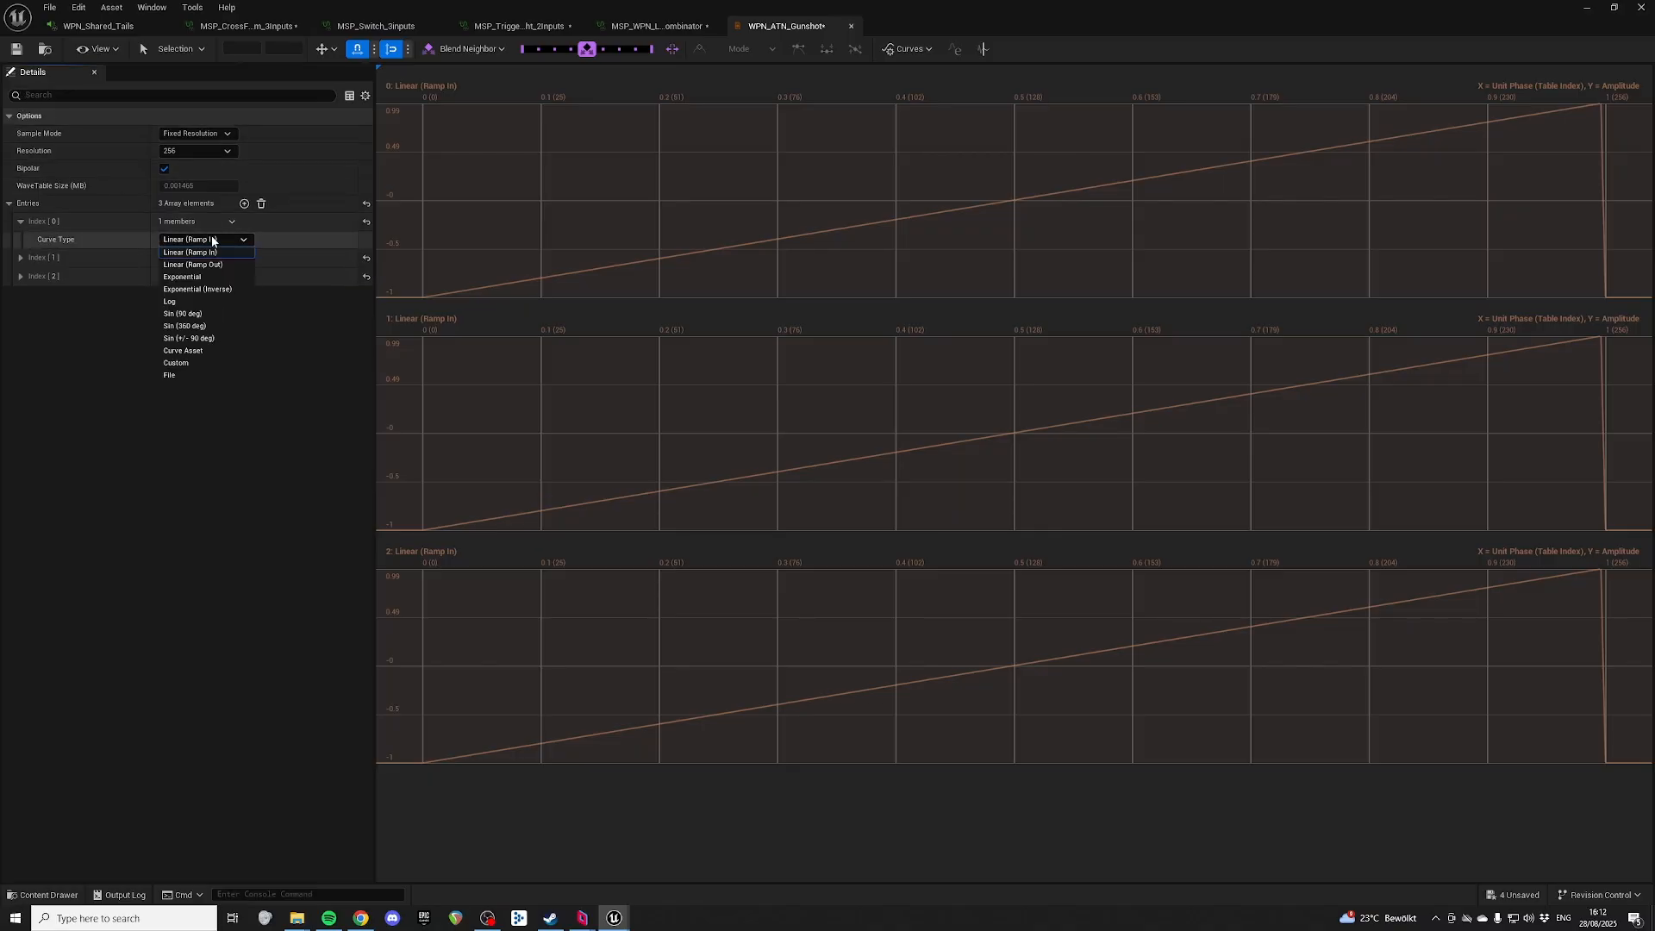
{"action": "left_click", "coordinate": [190, 362]}
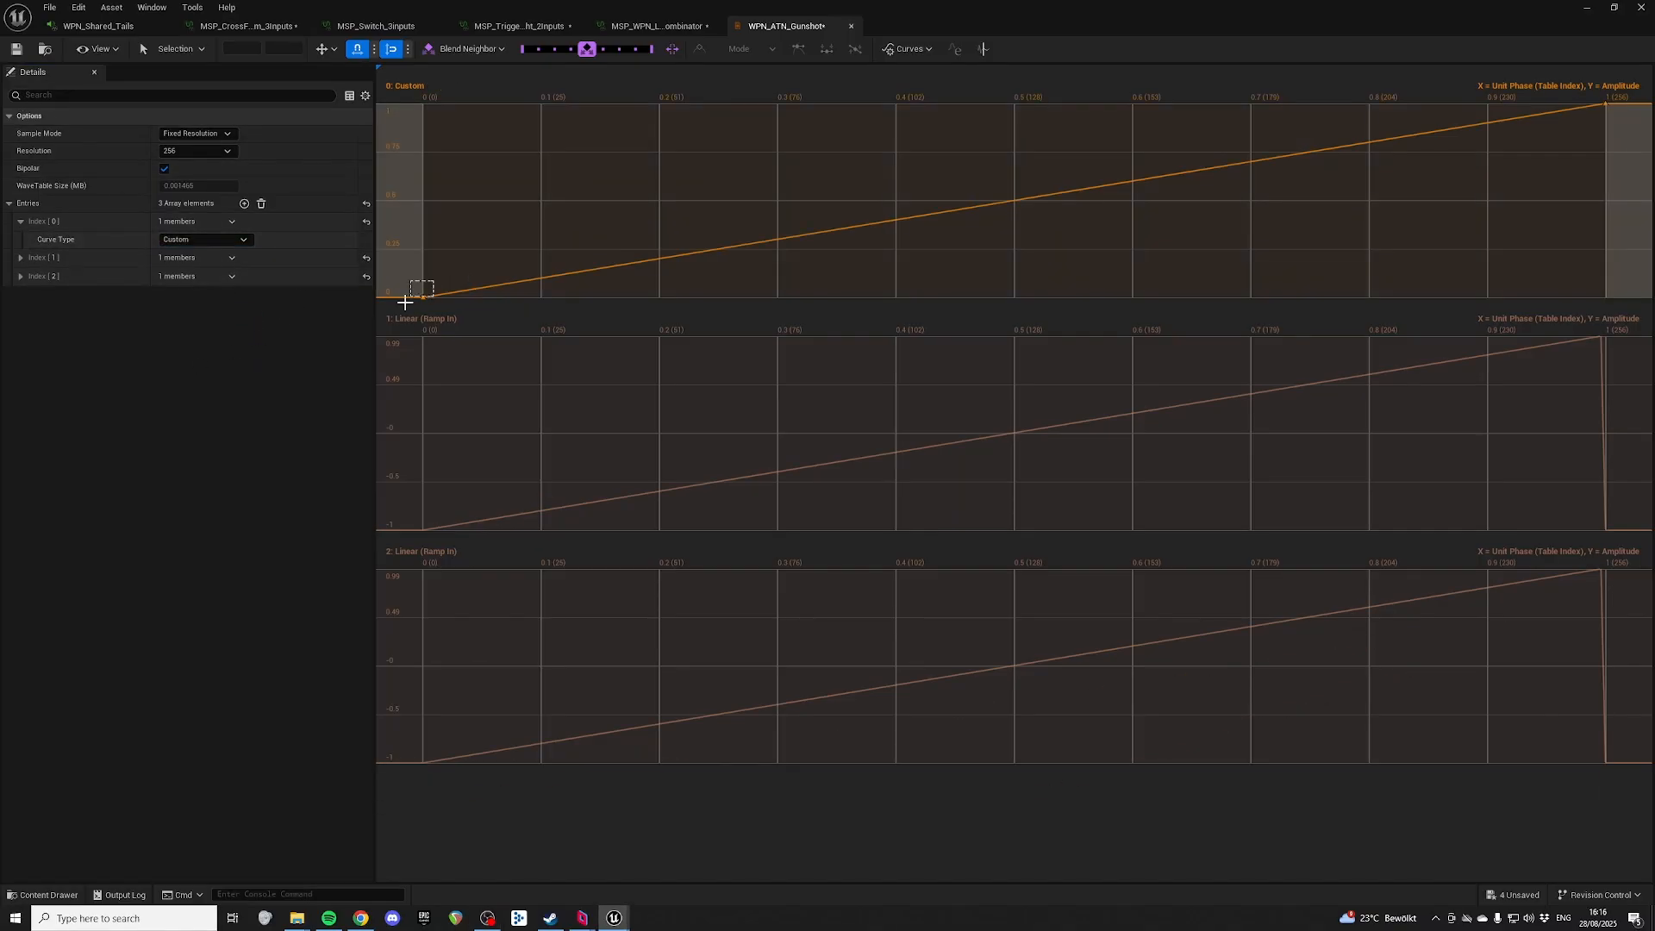
Step: Set the index 0 curve's start key to a value of 1 and its end key to 0
{"action": "left_click_drag", "start_coordinate": [405, 302], "coordinate": [407, 300]}
{"action": "left_click", "coordinate": [289, 49]}
{"action": "type", "text": "1"}
{"action": "key", "text": "Return"}
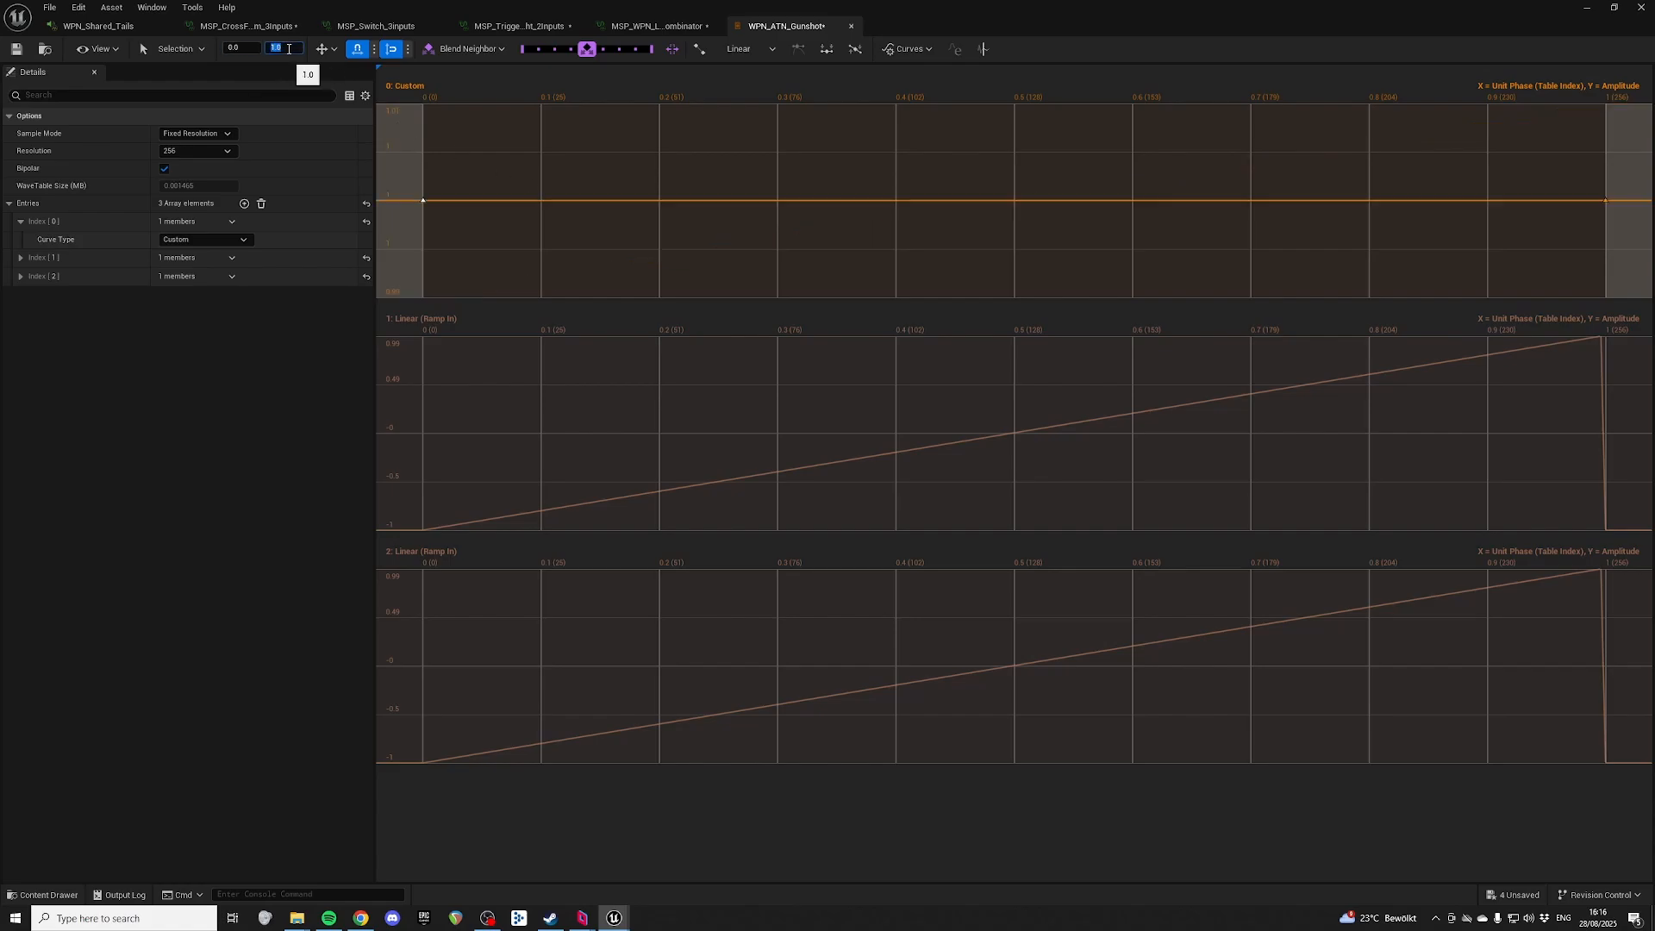
{"action": "left_click_drag", "start_coordinate": [457, 178], "coordinate": [388, 250]}
{"action": "left_click_drag", "start_coordinate": [1476, 152], "coordinate": [1616, 240]}
{"action": "left_click", "coordinate": [278, 48]}
{"action": "type", "text": "0"}
{"action": "key", "text": "Return"}
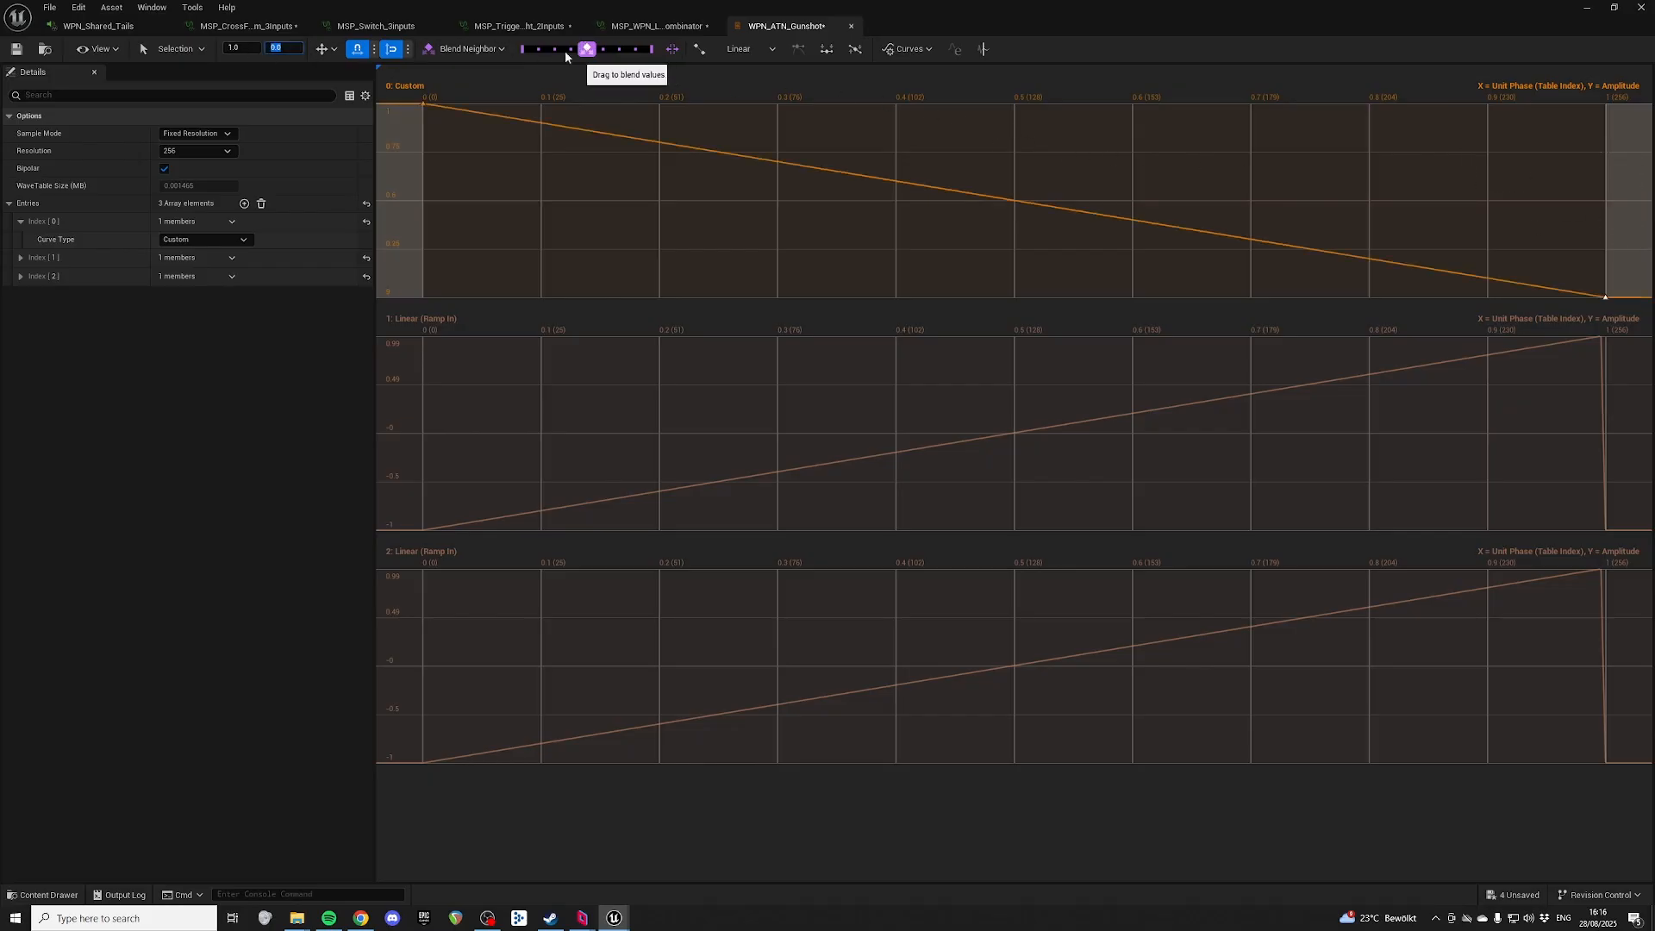
Step: Add a key at 0.2 on the index 0 curve and set its value to 0.4
{"action": "right_click_drag", "start_coordinate": [1045, 177], "coordinate": [1062, 219]}
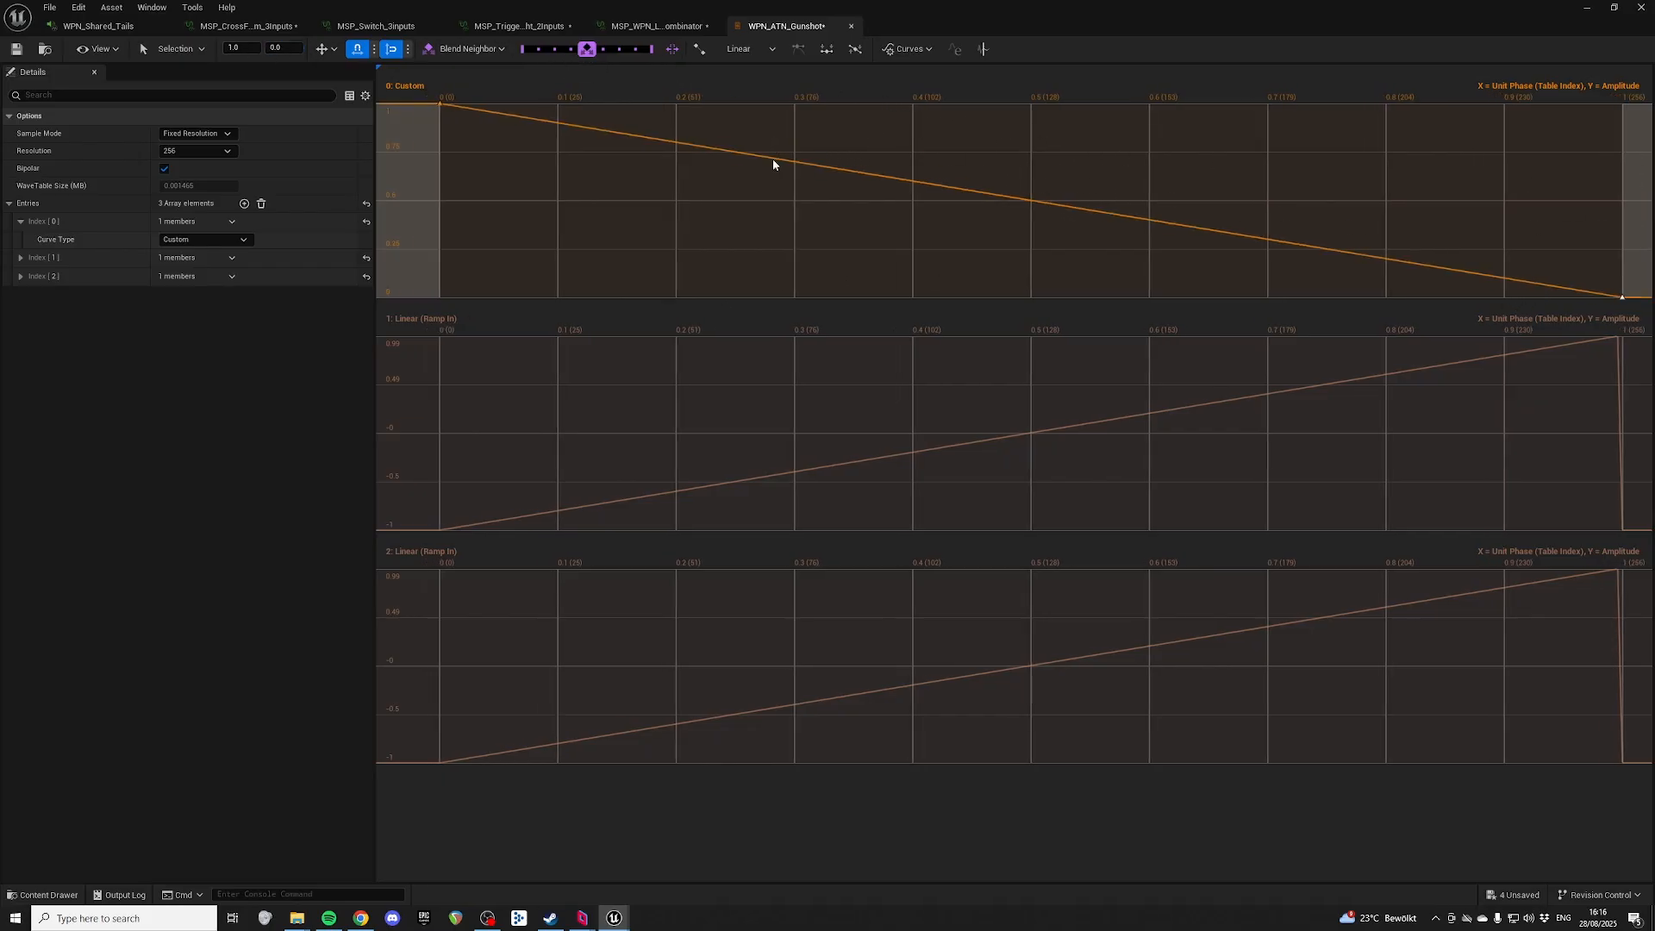
{"action": "right_click", "coordinate": [673, 144]}
{"action": "left_click", "coordinate": [722, 186]}
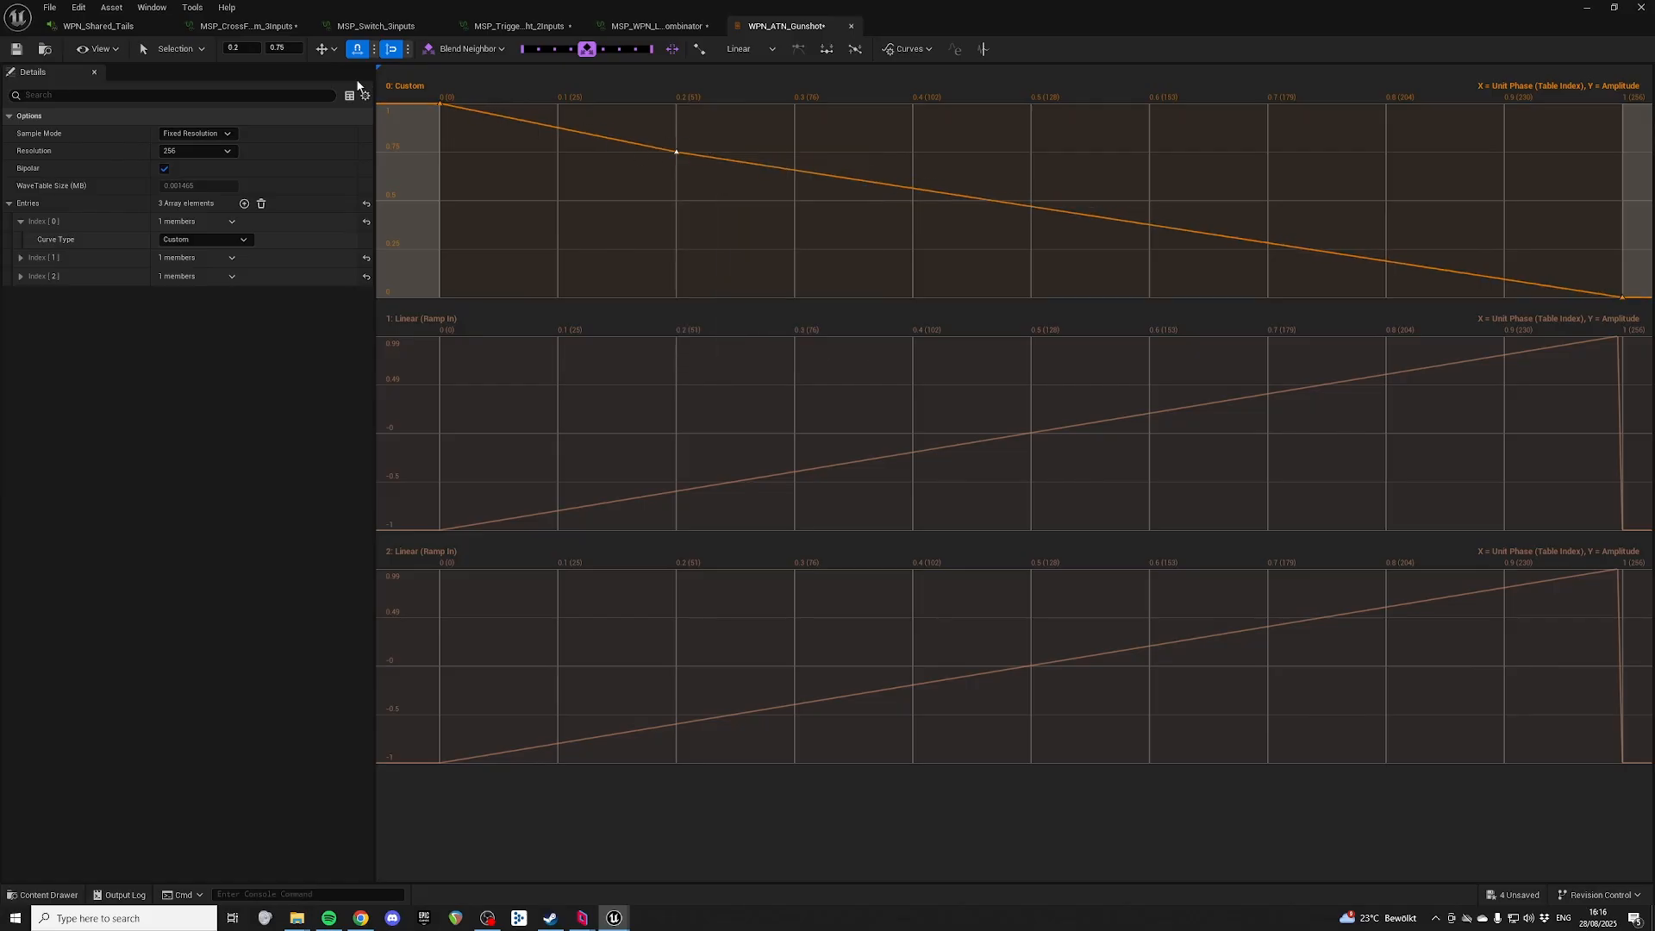
{"action": "left_click", "coordinate": [293, 49]}
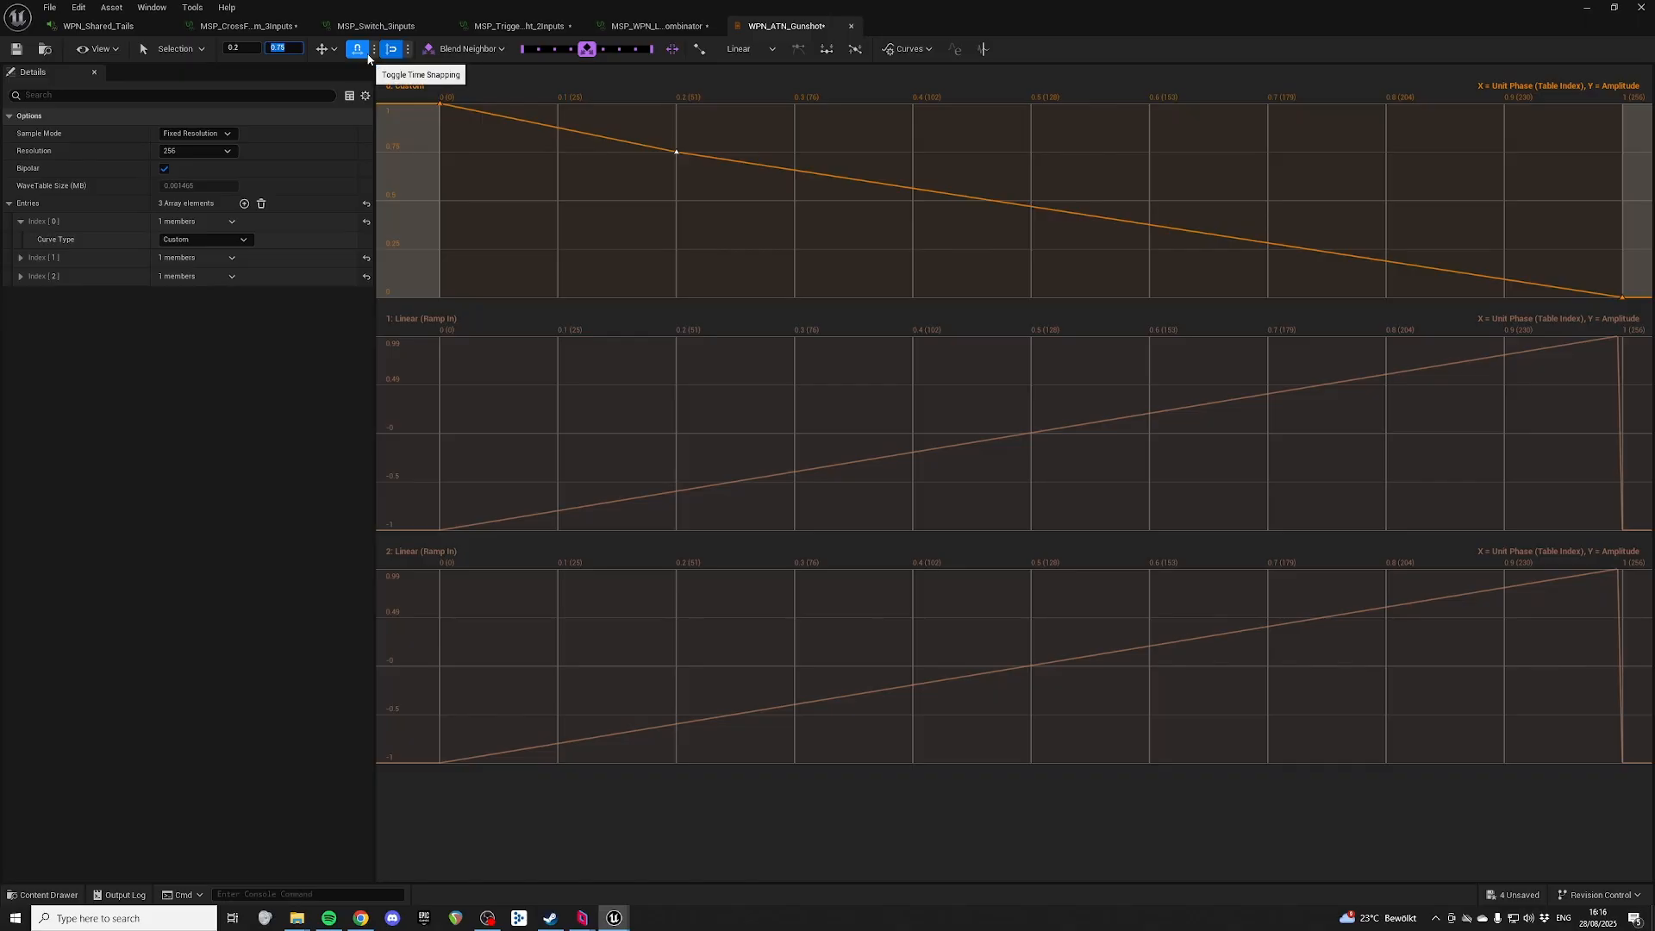
{"action": "type", "text": ".4"}
{"action": "key", "text": "Return"}
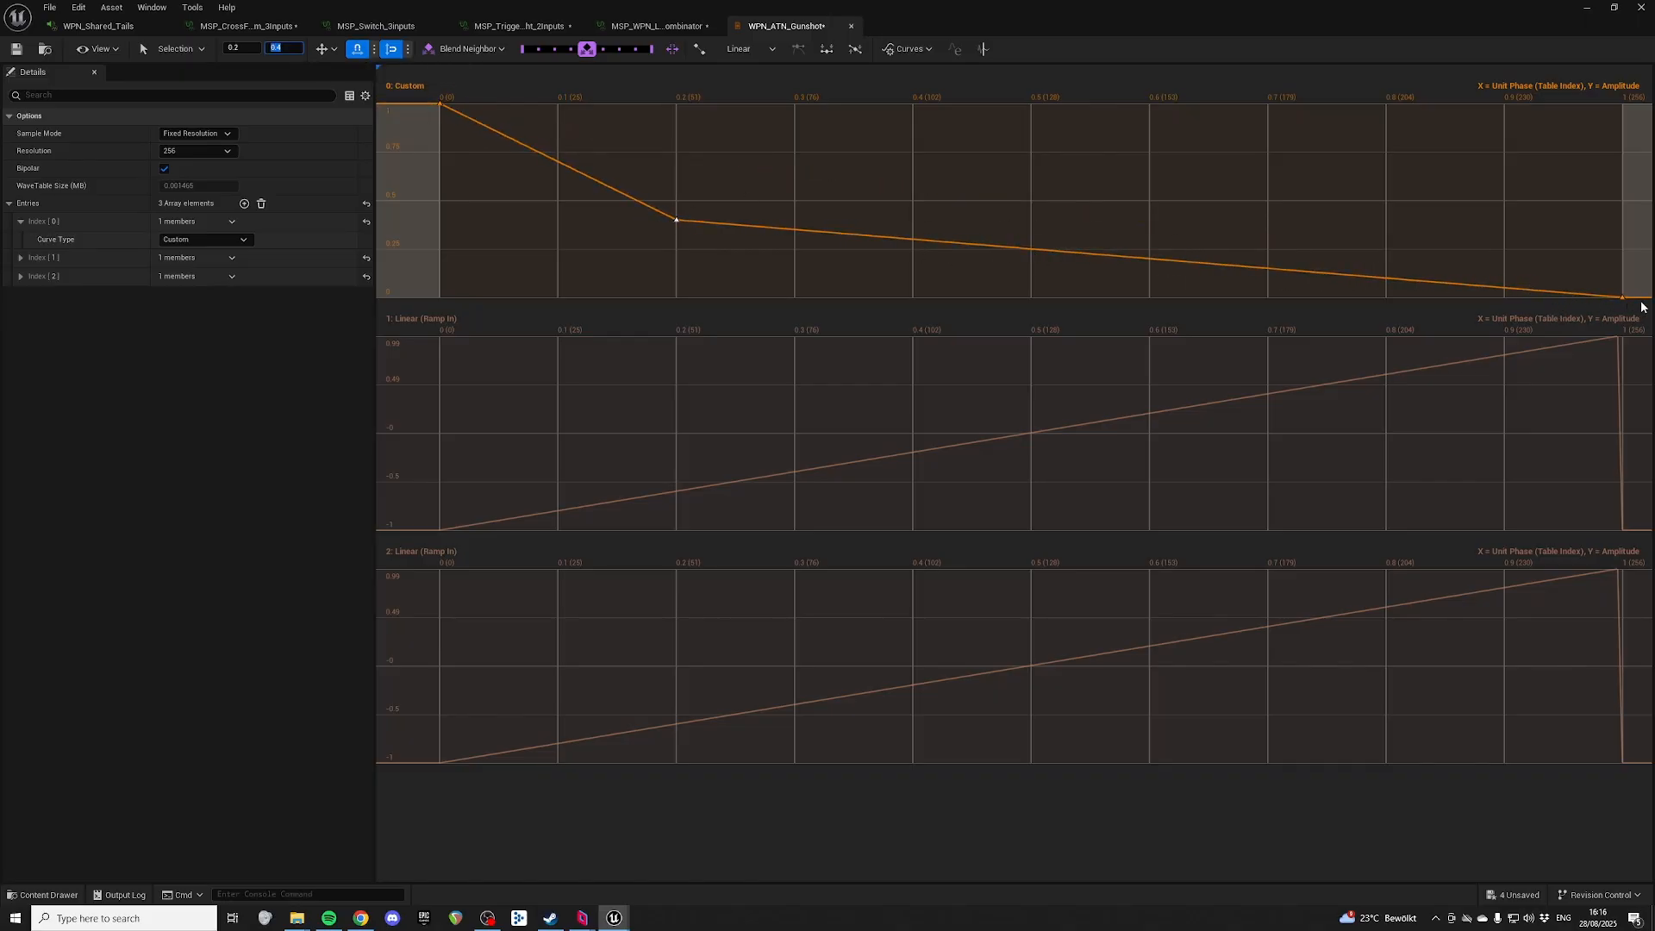
{"action": "left_click", "coordinate": [452, 458]}
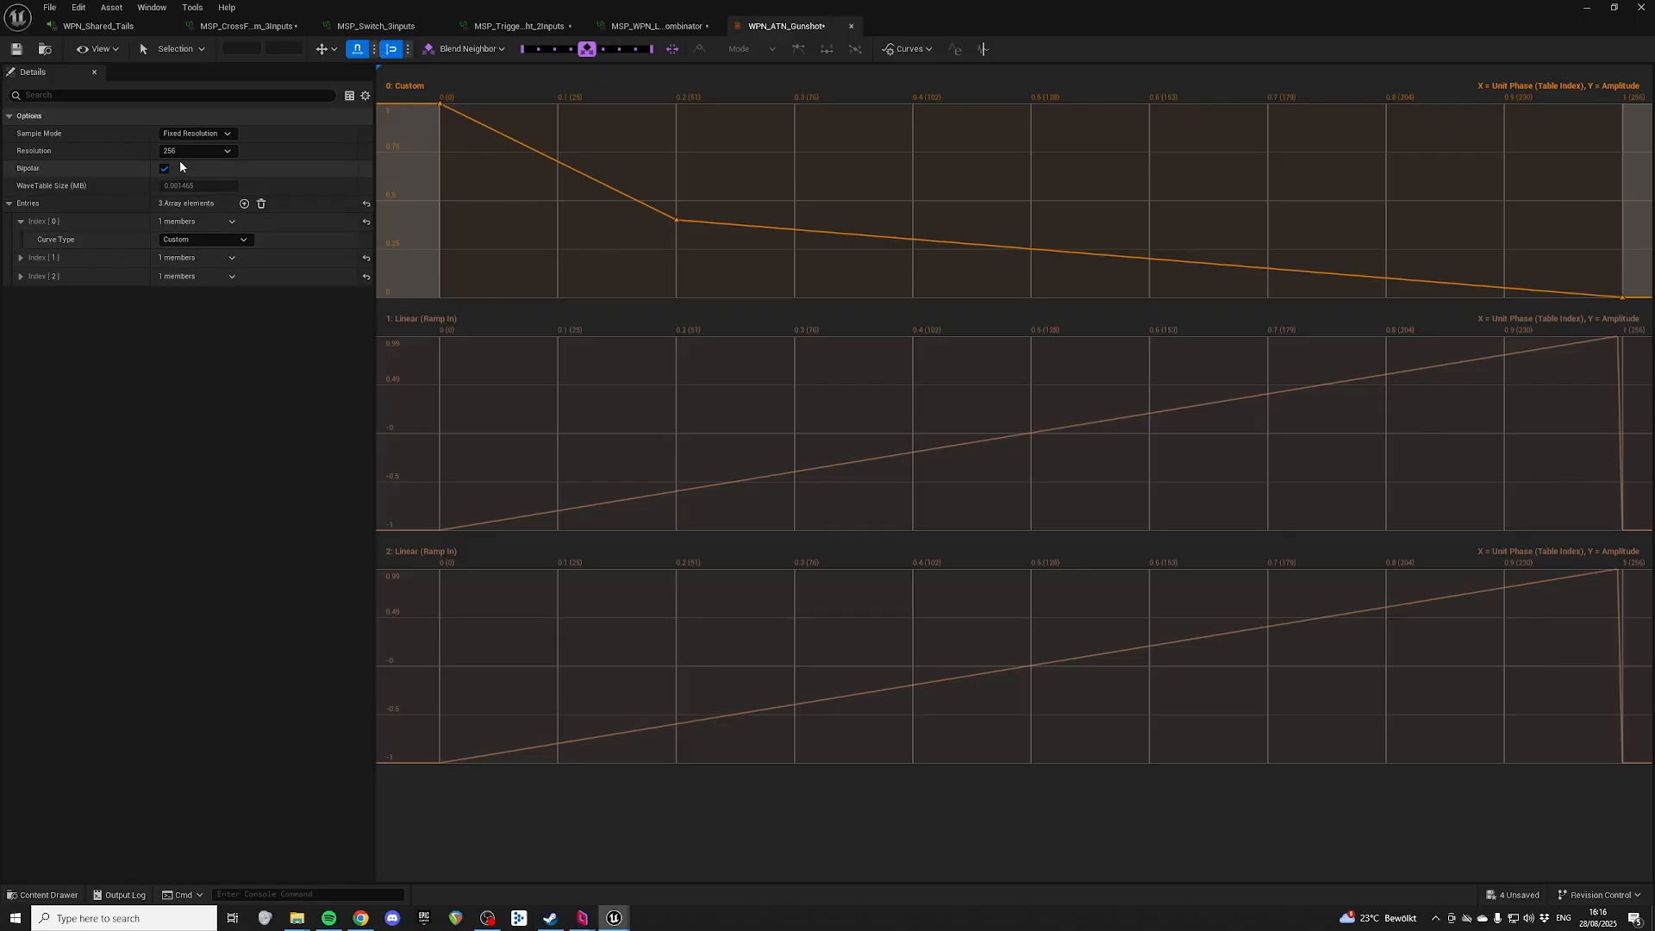
Step: Change the curve type of the entry at index 1 to Custom
{"action": "left_click", "coordinate": [20, 257]}
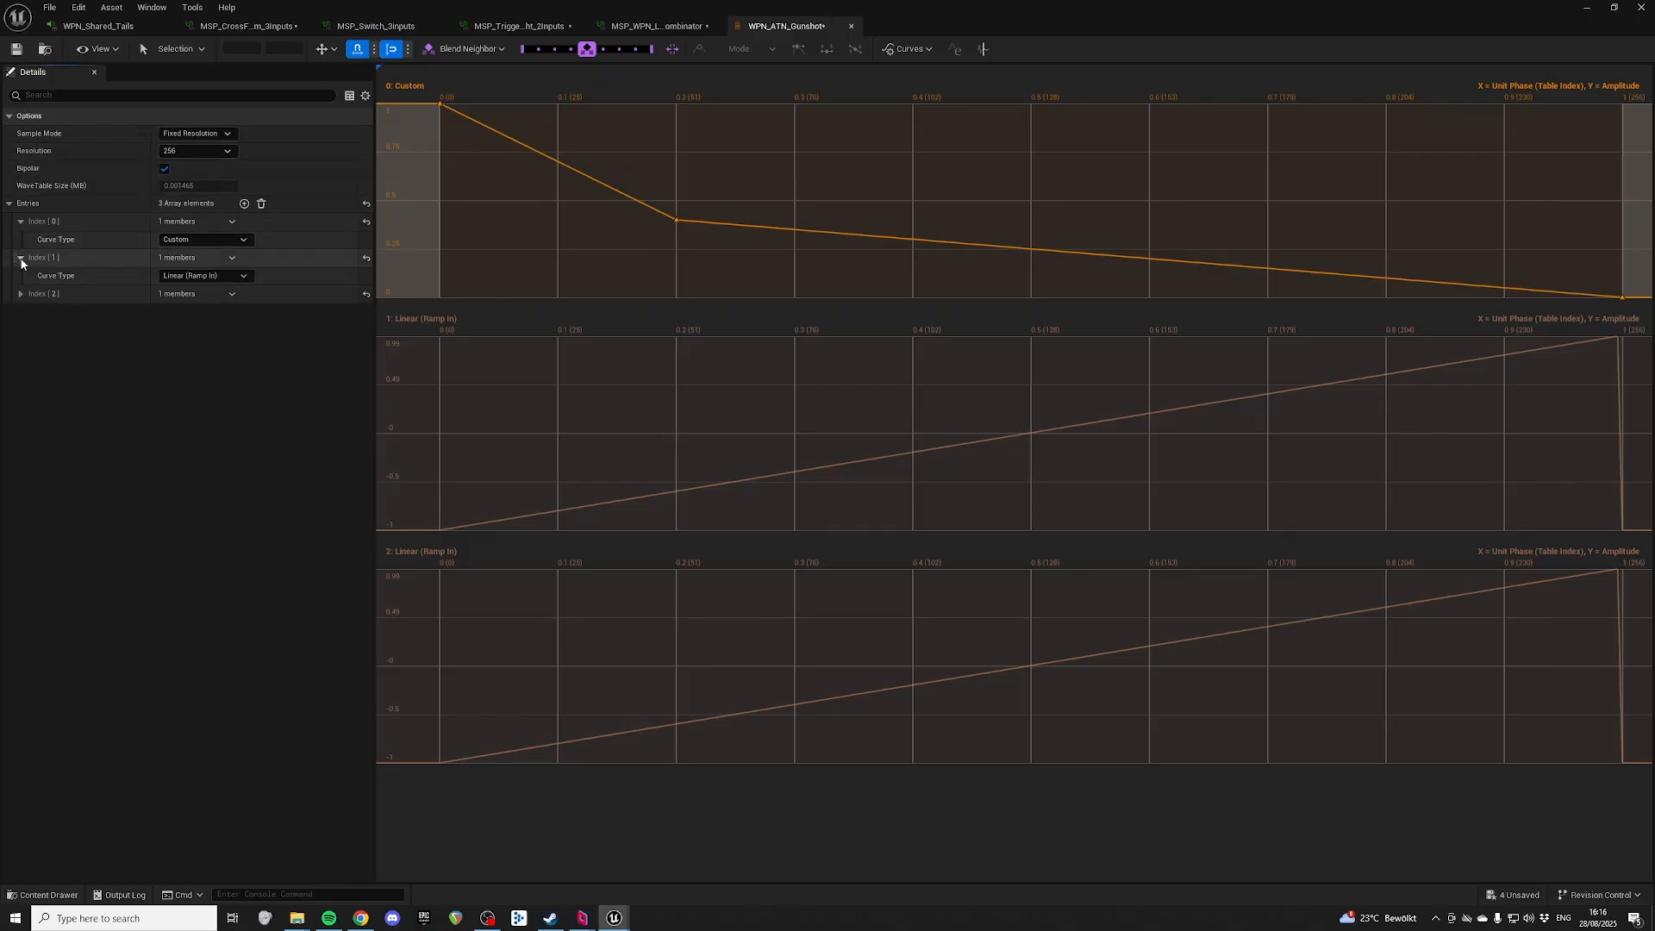
{"action": "left_click", "coordinate": [194, 276]}
{"action": "left_click", "coordinate": [180, 400]}
Step: Set the index 1 curve's start key to a value of 1 and its end key to 0
{"action": "left_click_drag", "start_coordinate": [489, 432], "coordinate": [404, 556]}
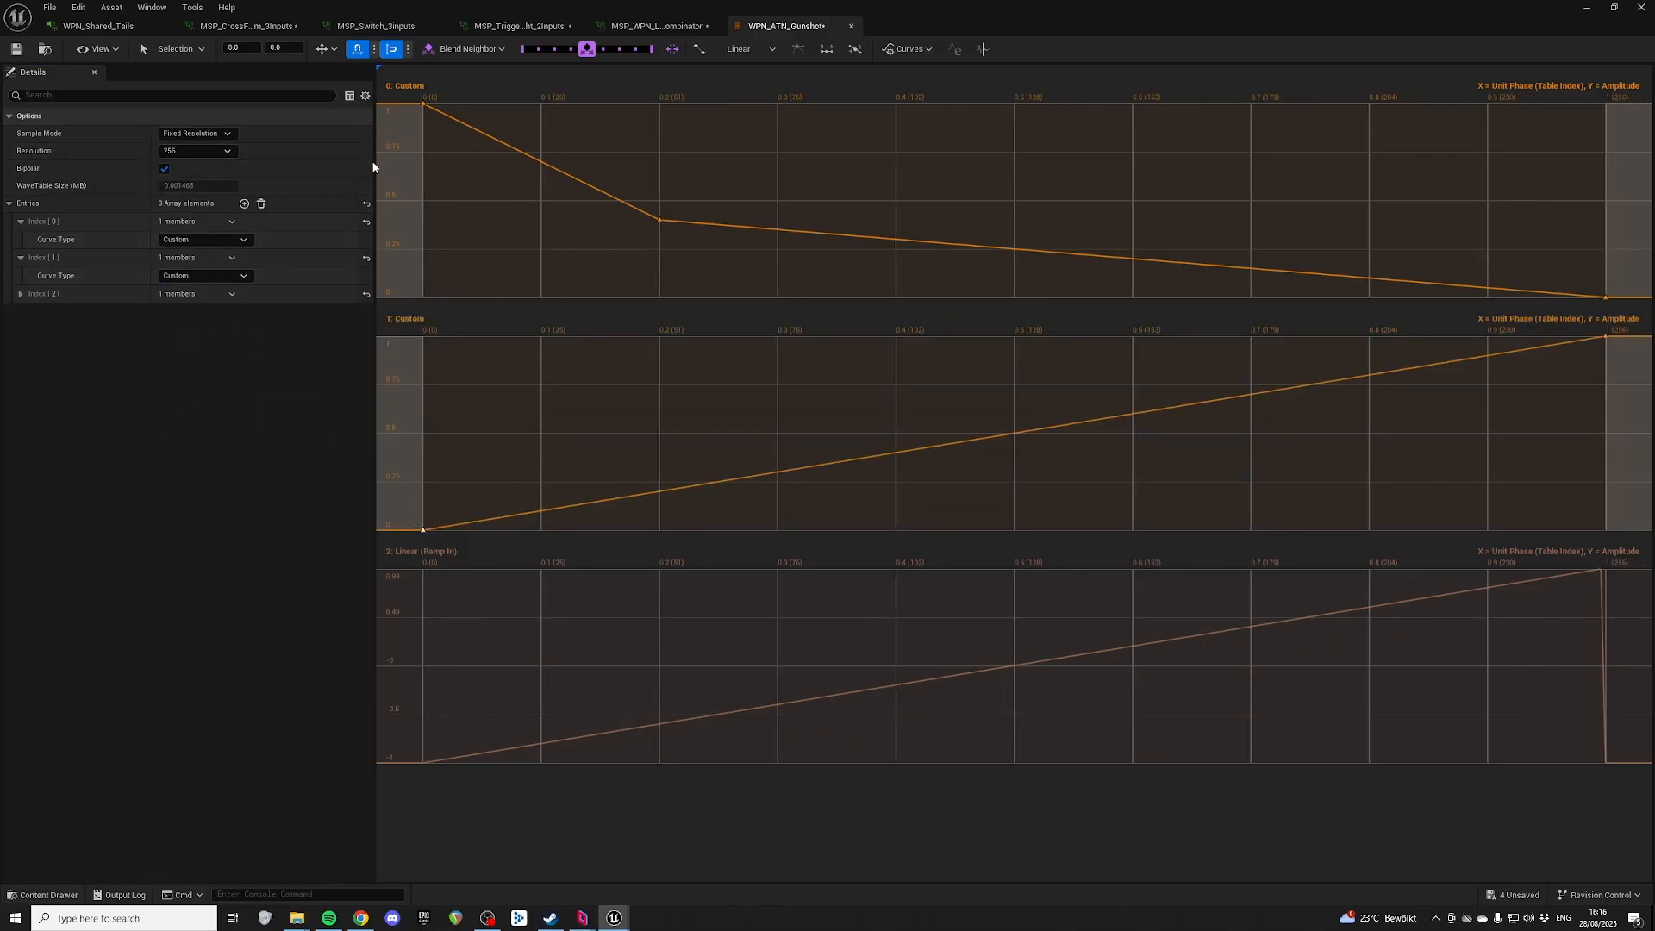
{"action": "type", "text": "1"}
{"action": "key", "text": "Return"}
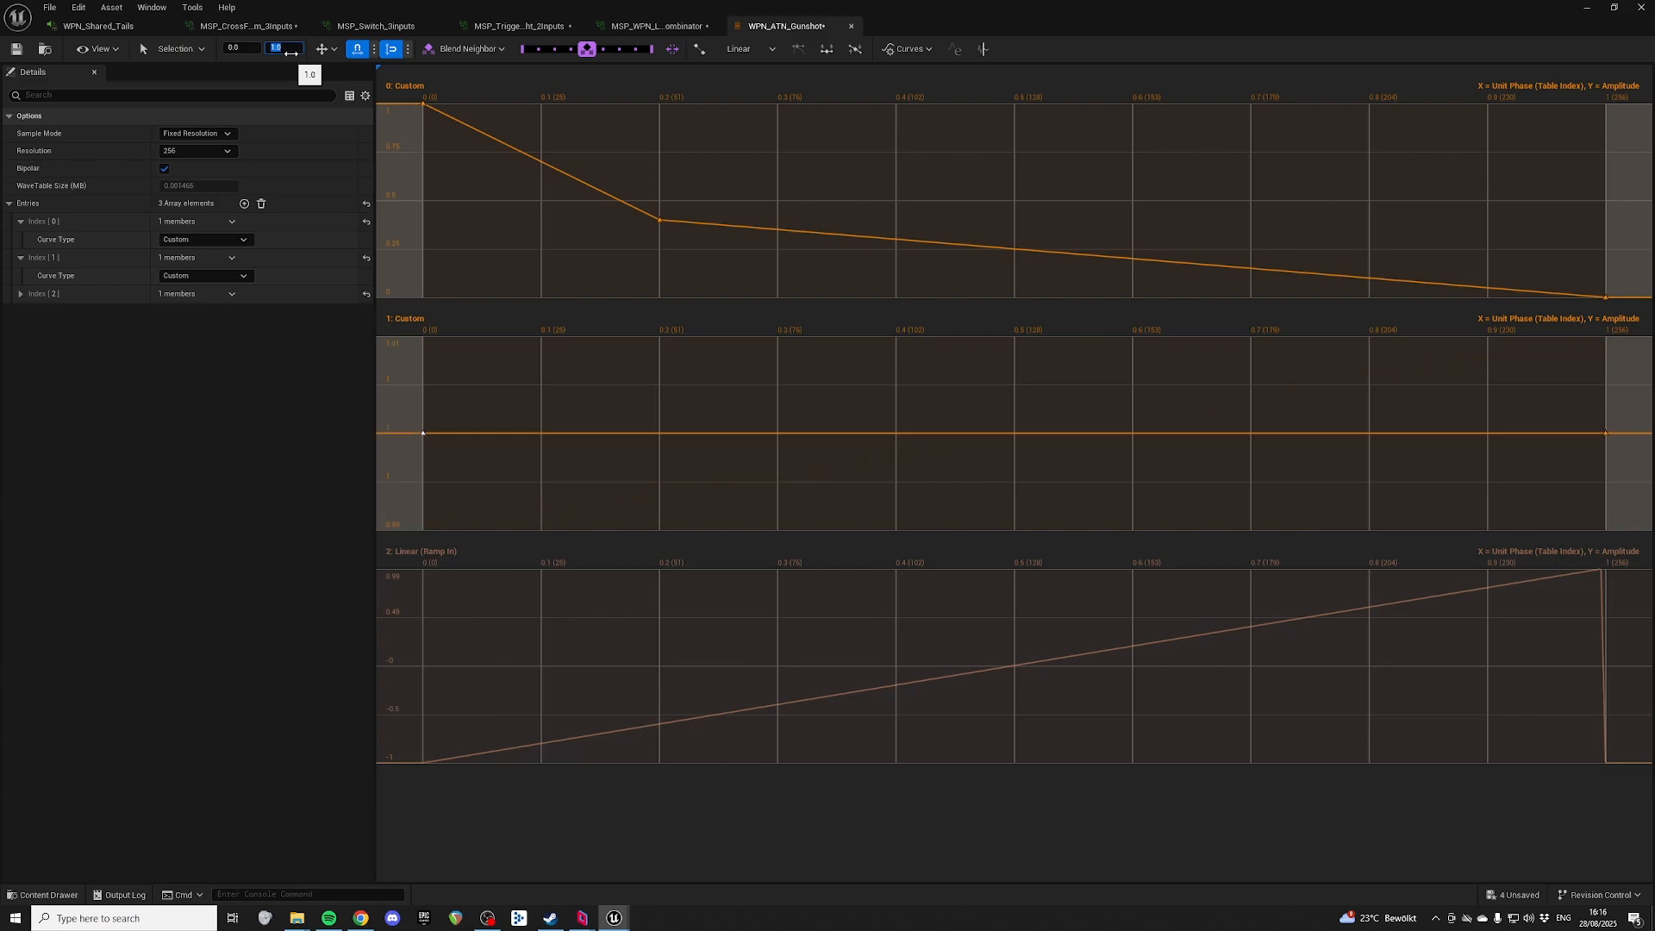
{"action": "left_click", "coordinate": [275, 48]}
{"action": "type", "text": "0"}
{"action": "key", "text": "Return"}
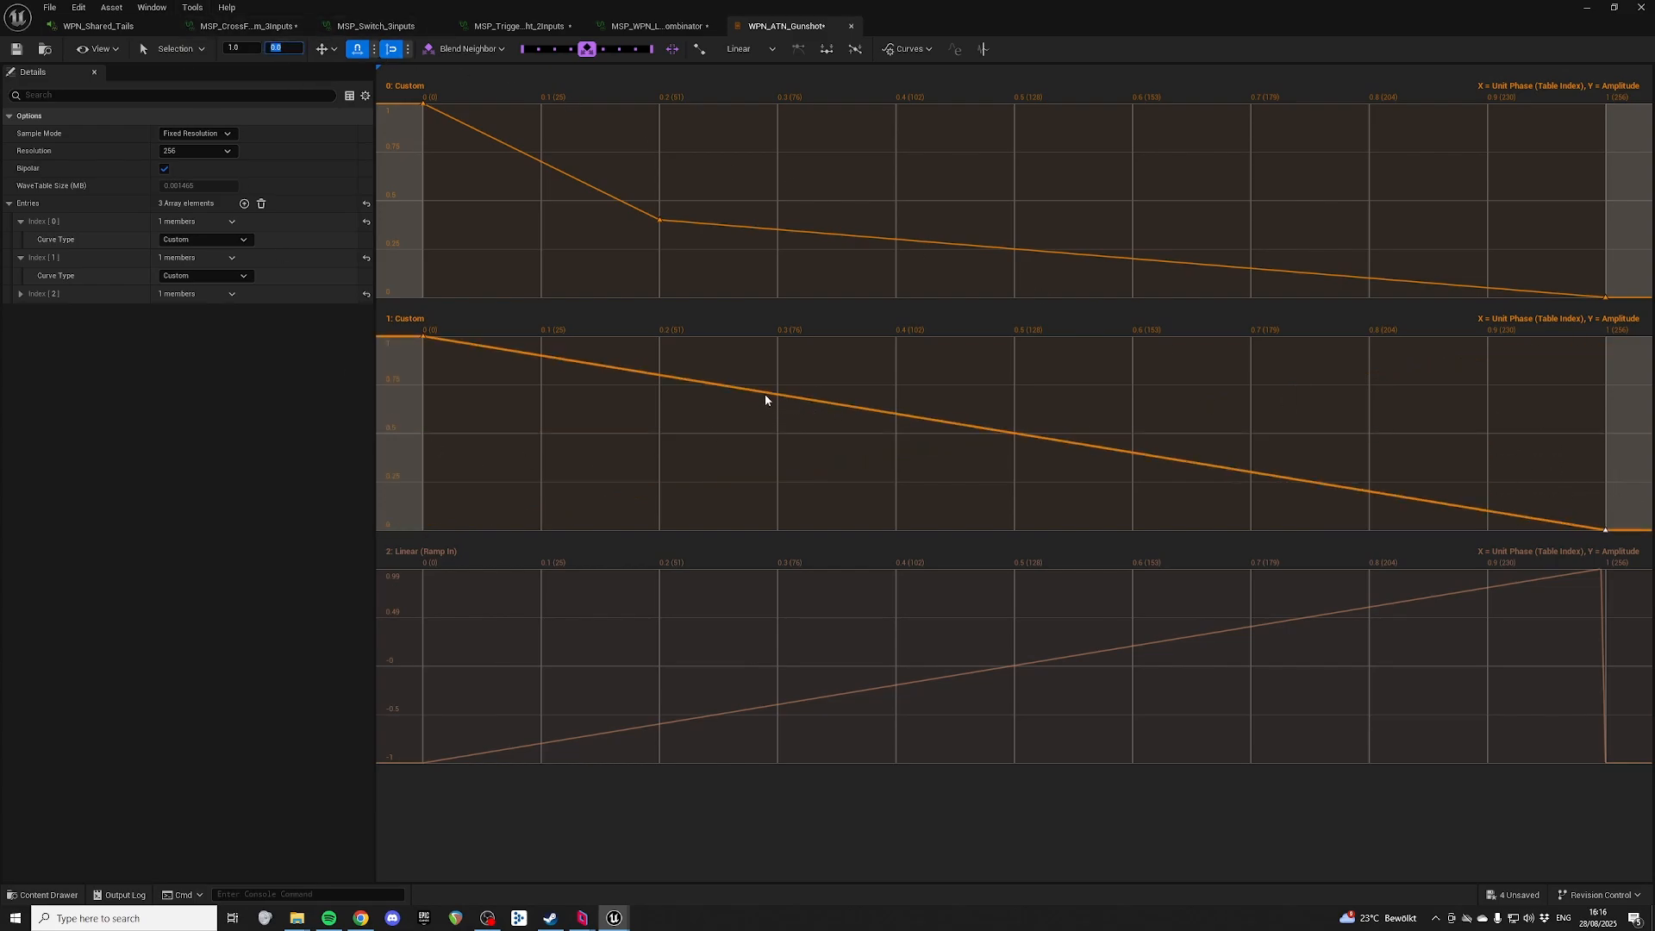
Step: Add two keys to the index 1 curve, one at 0.2 with value 0.75 and one at 0.8 with value 0.25
{"action": "right_click", "coordinate": [658, 377]}
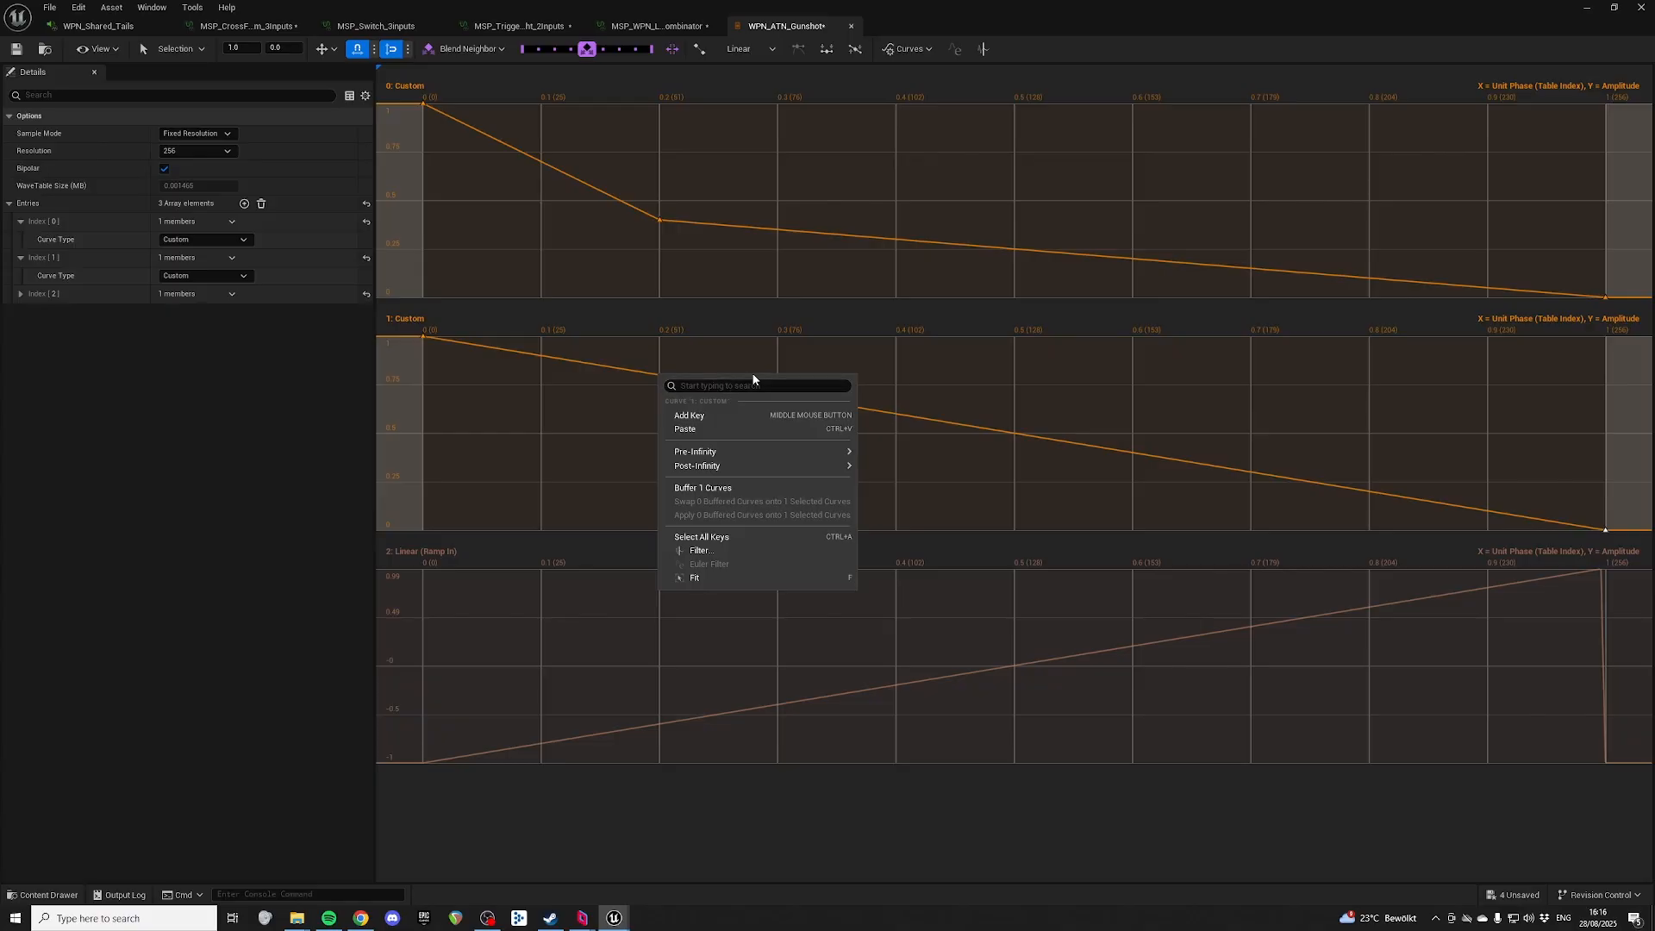
{"action": "left_click", "coordinate": [690, 416]}
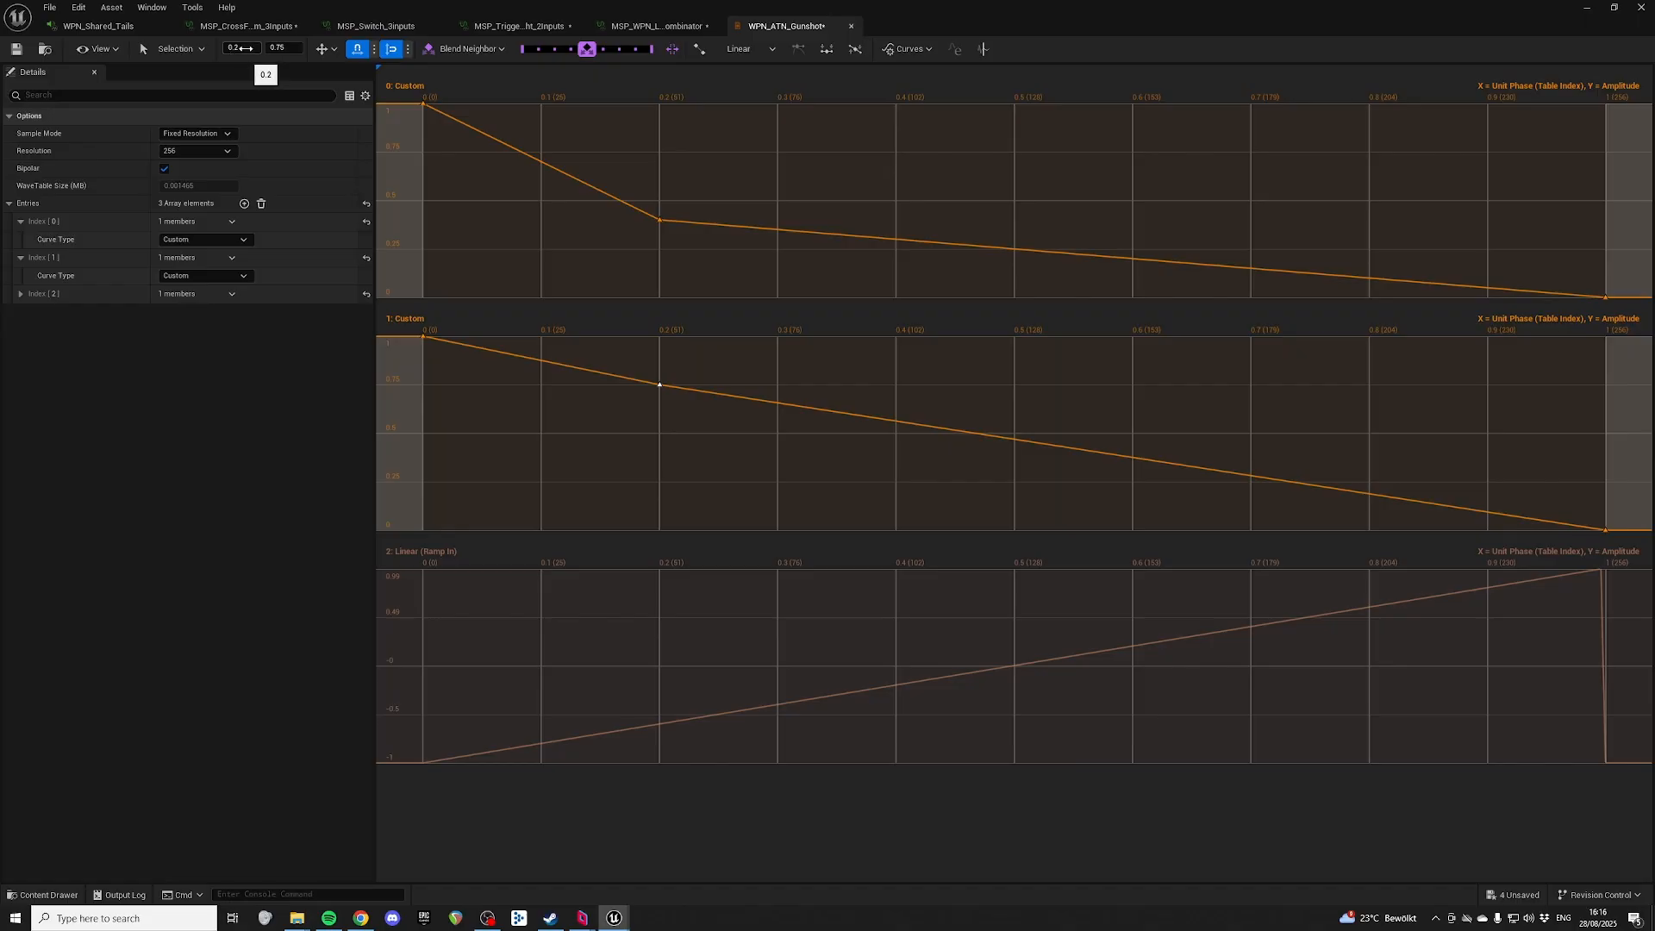
{"action": "right_click", "coordinate": [1369, 489]}
{"action": "left_click", "coordinate": [1401, 529]}
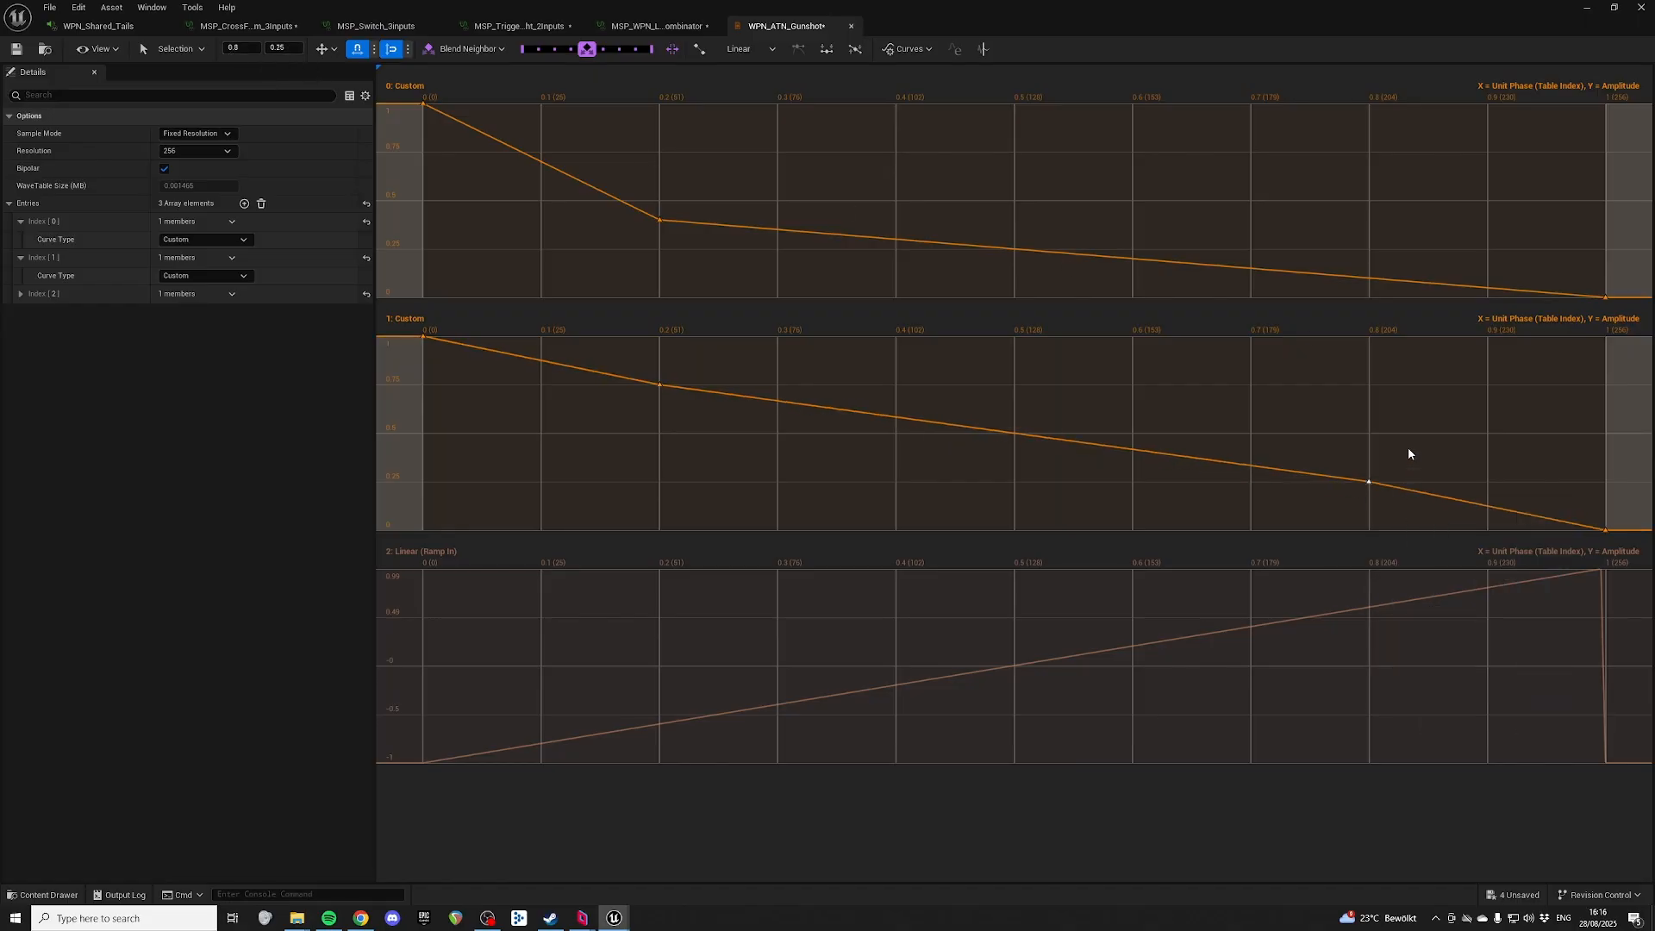
Step: Set the value of the index 1 curve's key at 0.2 to 0.5
{"action": "left_click", "coordinate": [660, 384]}
{"action": "left_click", "coordinate": [292, 47]}
{"action": "type", "text": "0.5"}
{"action": "key", "text": "Return"}
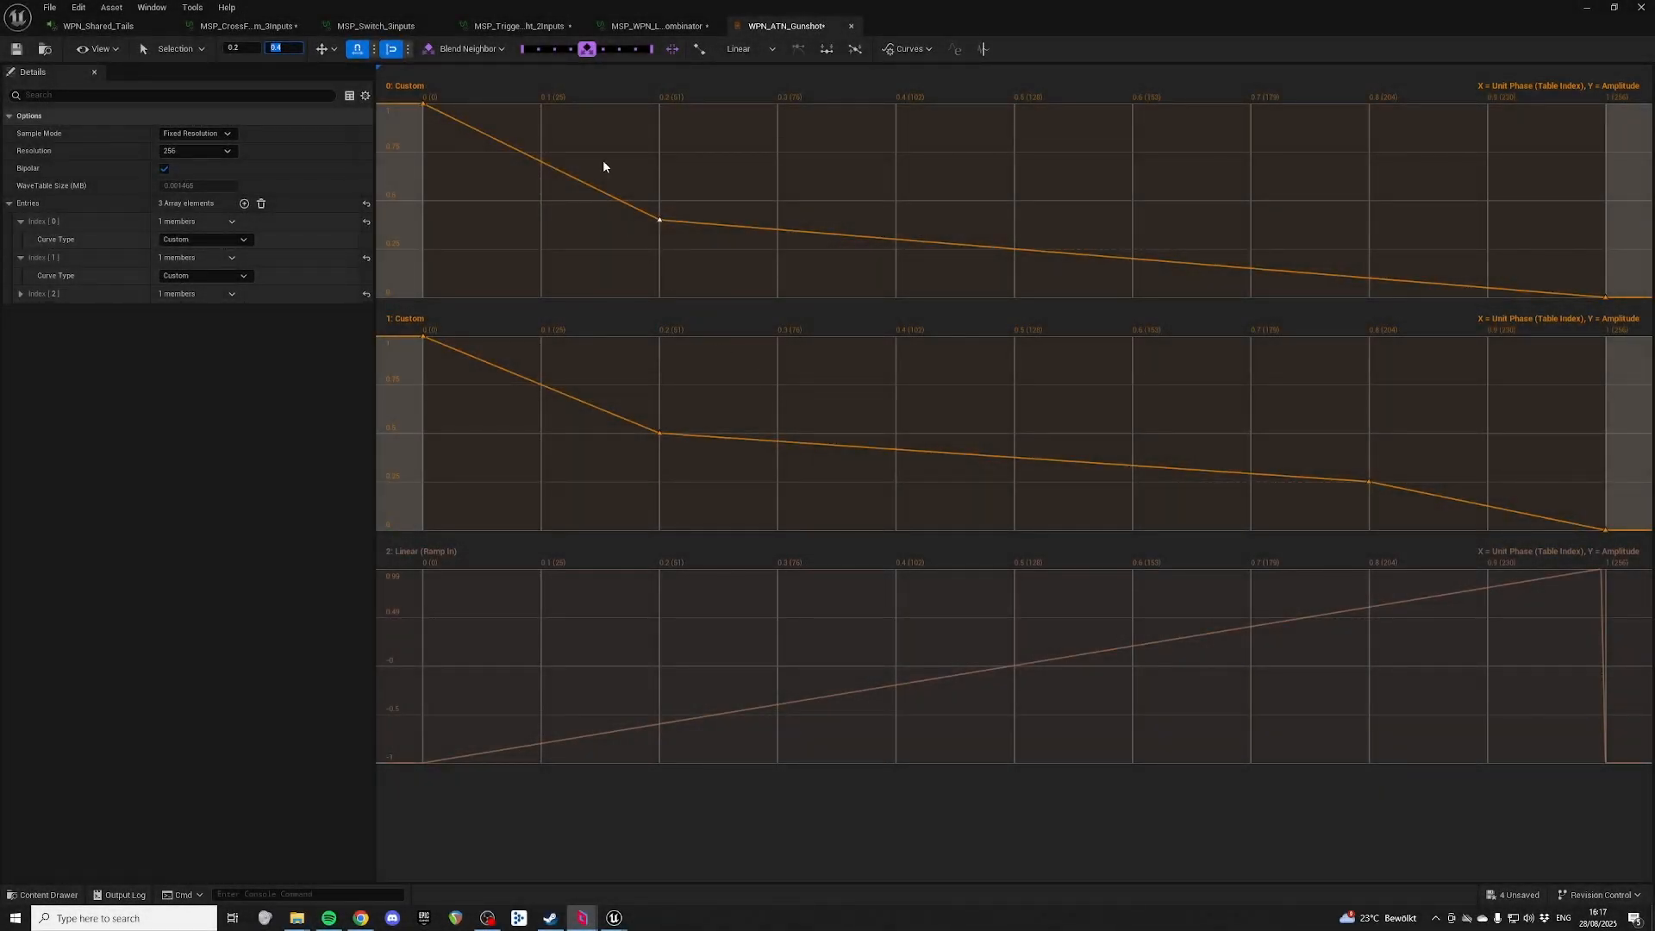
Step: Rework the index 1 curve so its only inner key sits at 0.7 with value 0.25, without the key at 0.2
{"action": "left_click", "coordinate": [582, 265]}
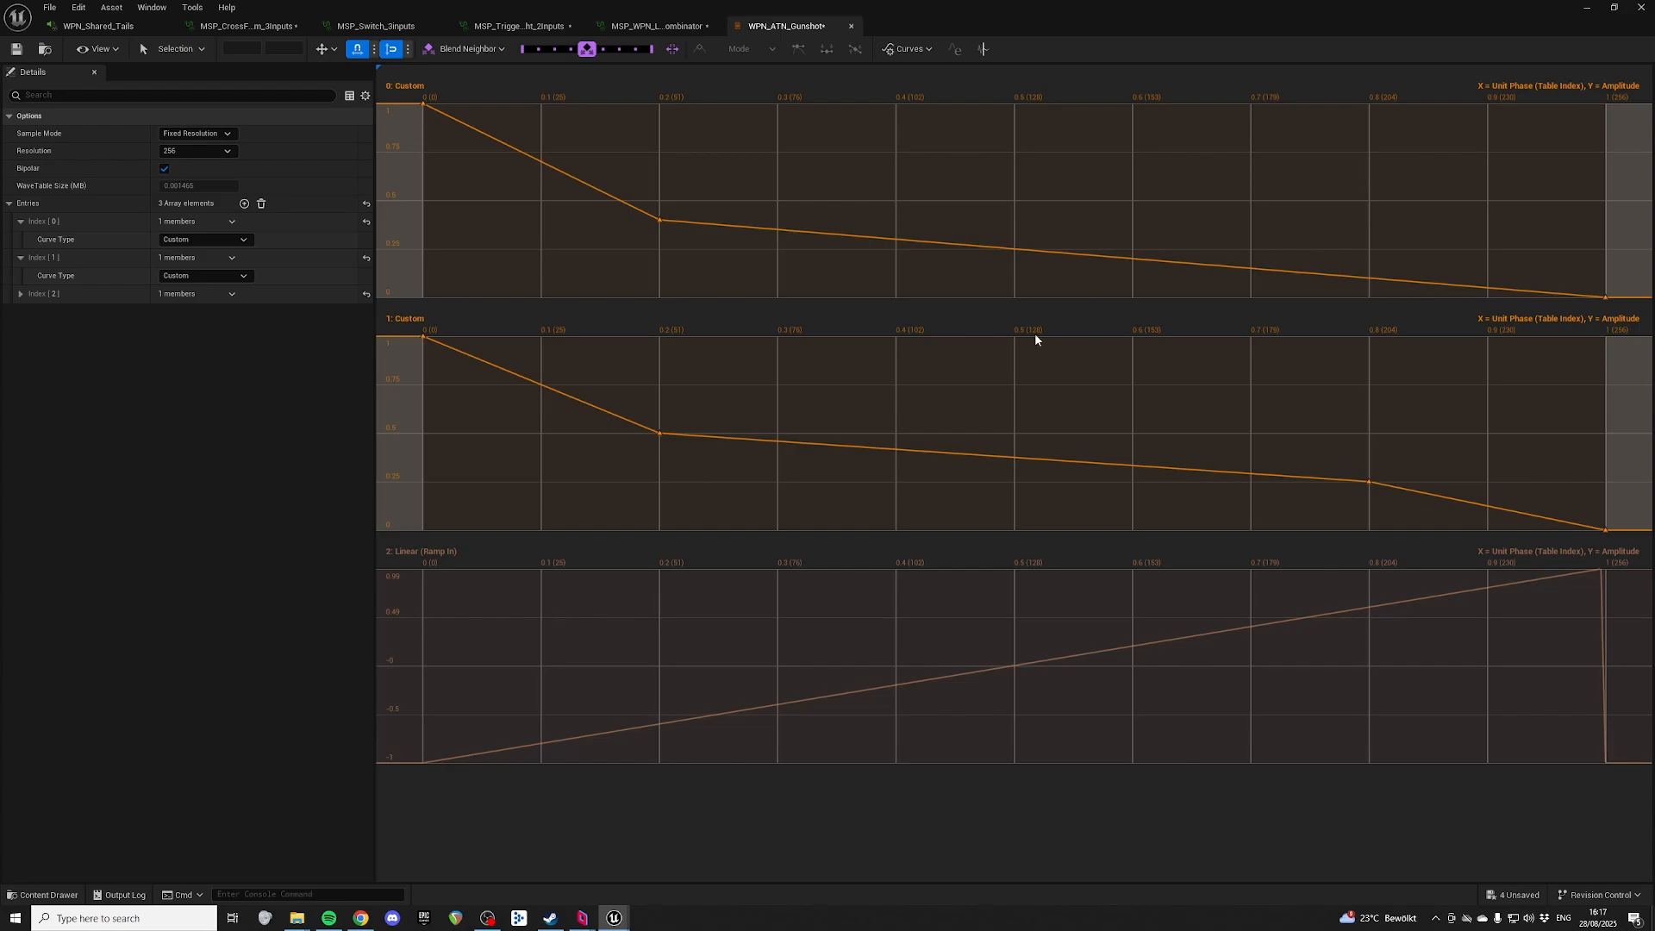
{"action": "left_click", "coordinate": [659, 219]}
{"action": "left_click", "coordinate": [660, 433]}
{"action": "left_click", "coordinate": [1368, 482]}
{"action": "key", "text": "ctrl+z"}
{"action": "key", "text": "ctrl+z"}
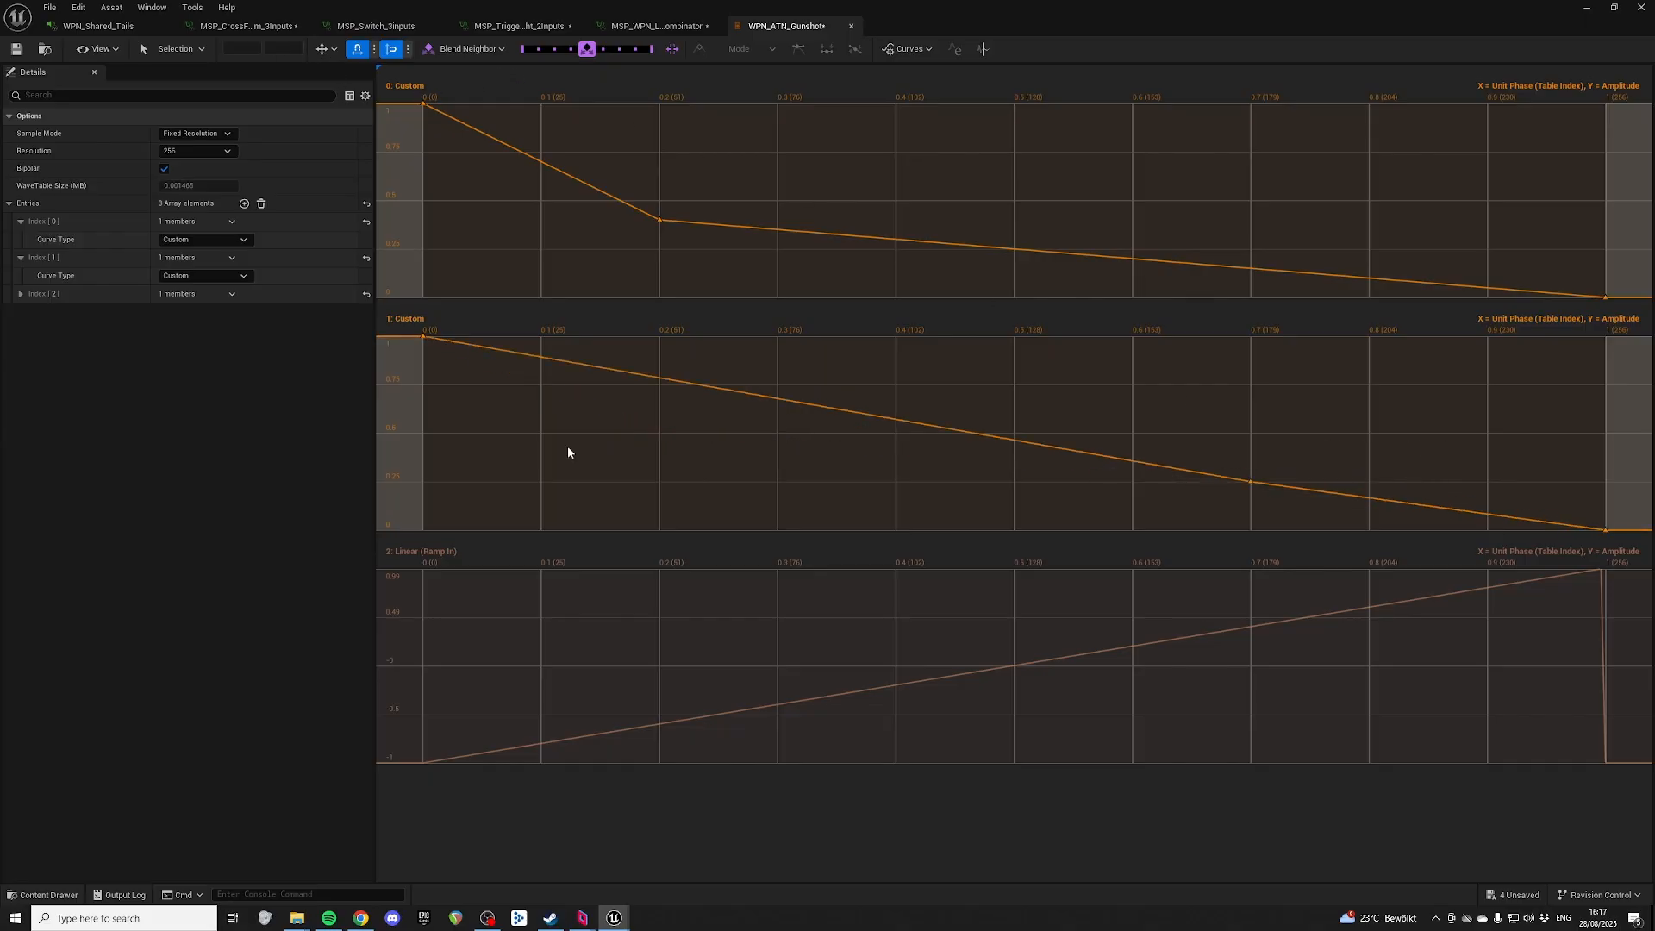
Step: Set the value of the index 1 curve's key at 0.7 to 0.5
{"action": "left_click_drag", "start_coordinate": [1424, 450], "coordinate": [1156, 506]}
{"action": "left_click", "coordinate": [290, 48]}
{"action": "type", "text": "0.5"}
{"action": "key", "text": "Return"}
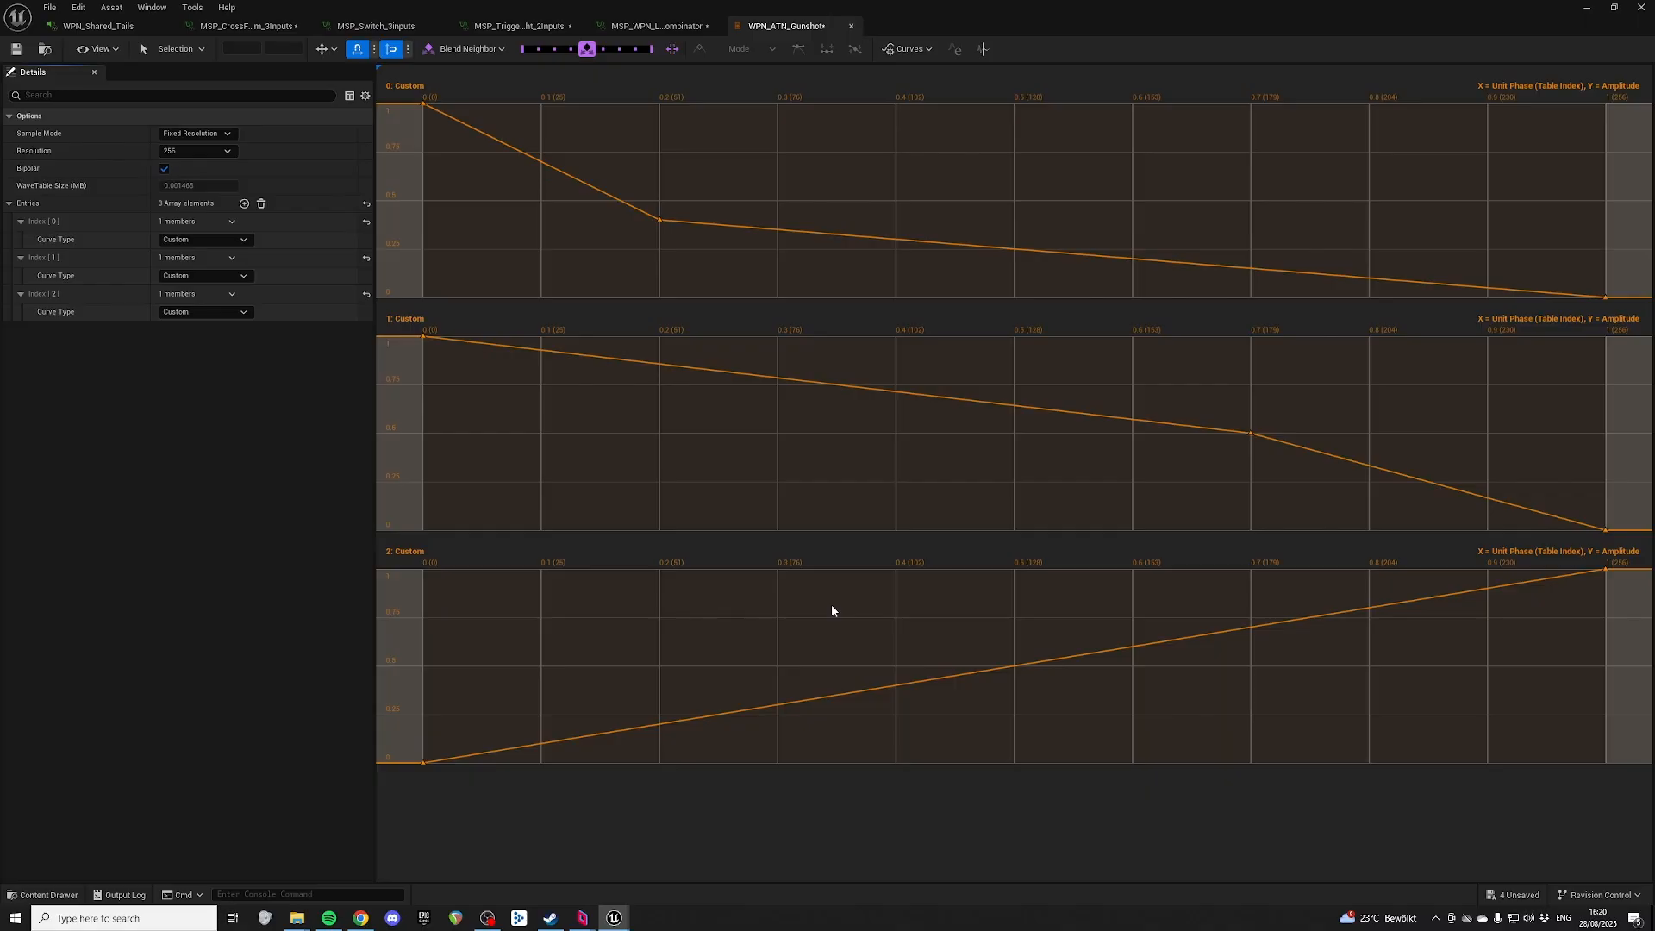
Step: Invert the index 2 curve by setting its first key's value to 1 and its last key's value to 0
{"action": "left_click", "coordinate": [424, 762]}
{"action": "left_click", "coordinate": [270, 49]}
{"action": "type", "text": "1"}
{"action": "key", "text": "Return"}
{"action": "left_click", "coordinate": [1605, 666]}
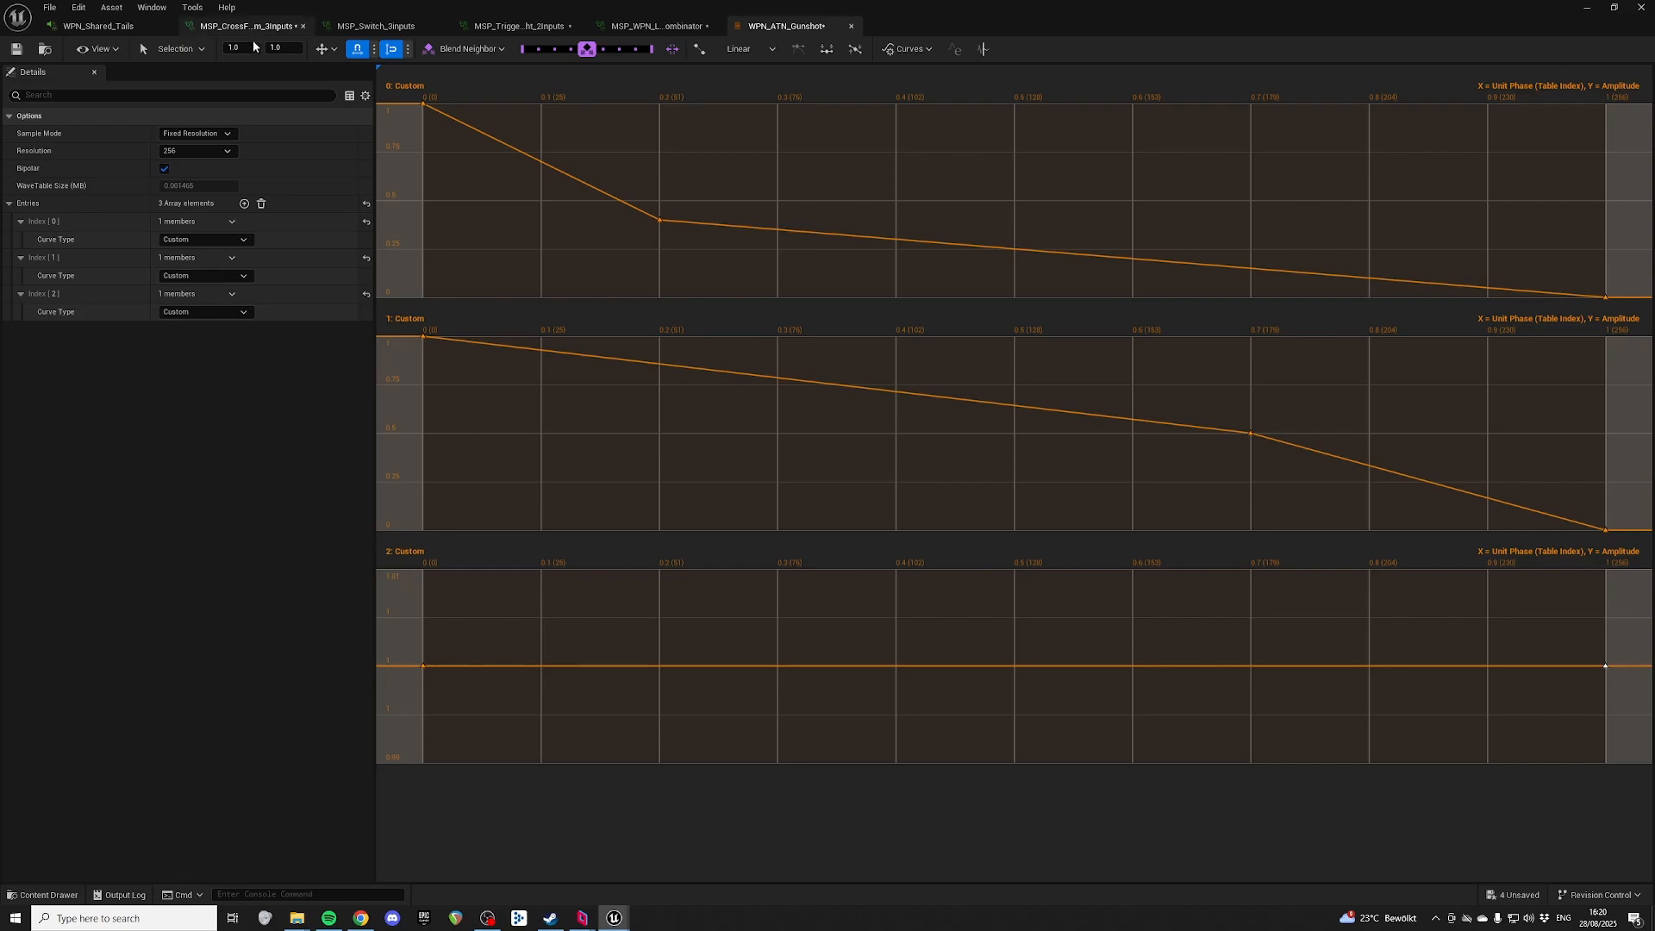
{"action": "type", "text": "0"}
{"action": "key", "text": "Return"}
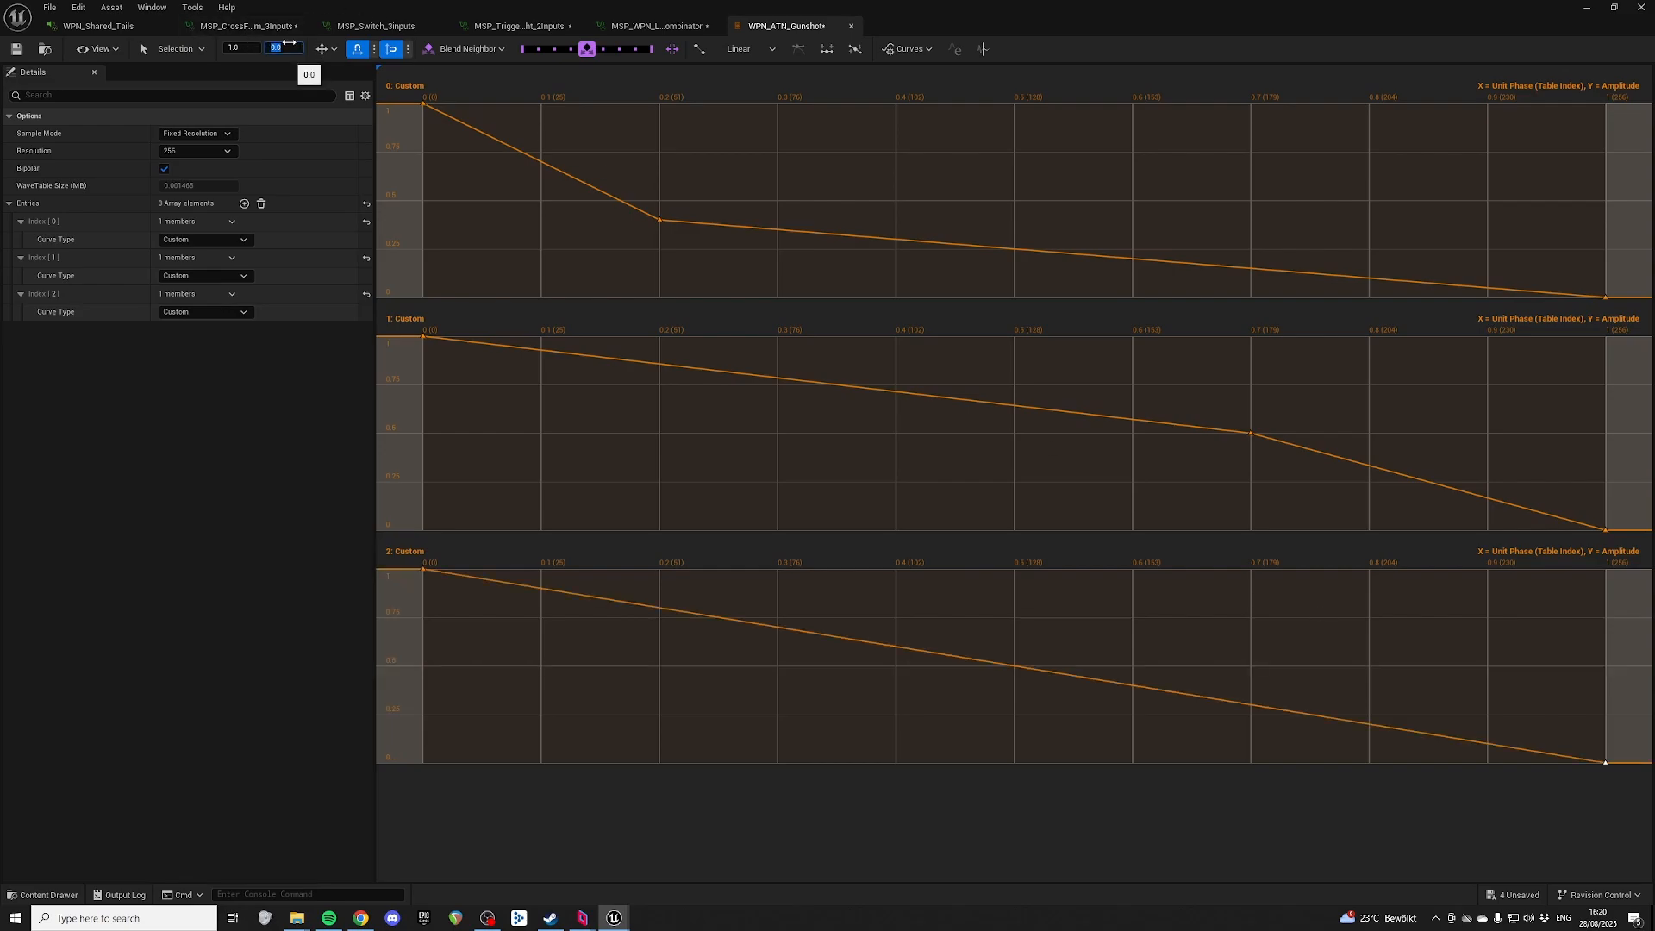
Step: Add a key to the index 2 curve and set it to position 0.05 with value 0.25
{"action": "left_click", "coordinate": [848, 638]}
{"action": "right_click", "coordinate": [757, 623]}
{"action": "left_click", "coordinate": [812, 663]}
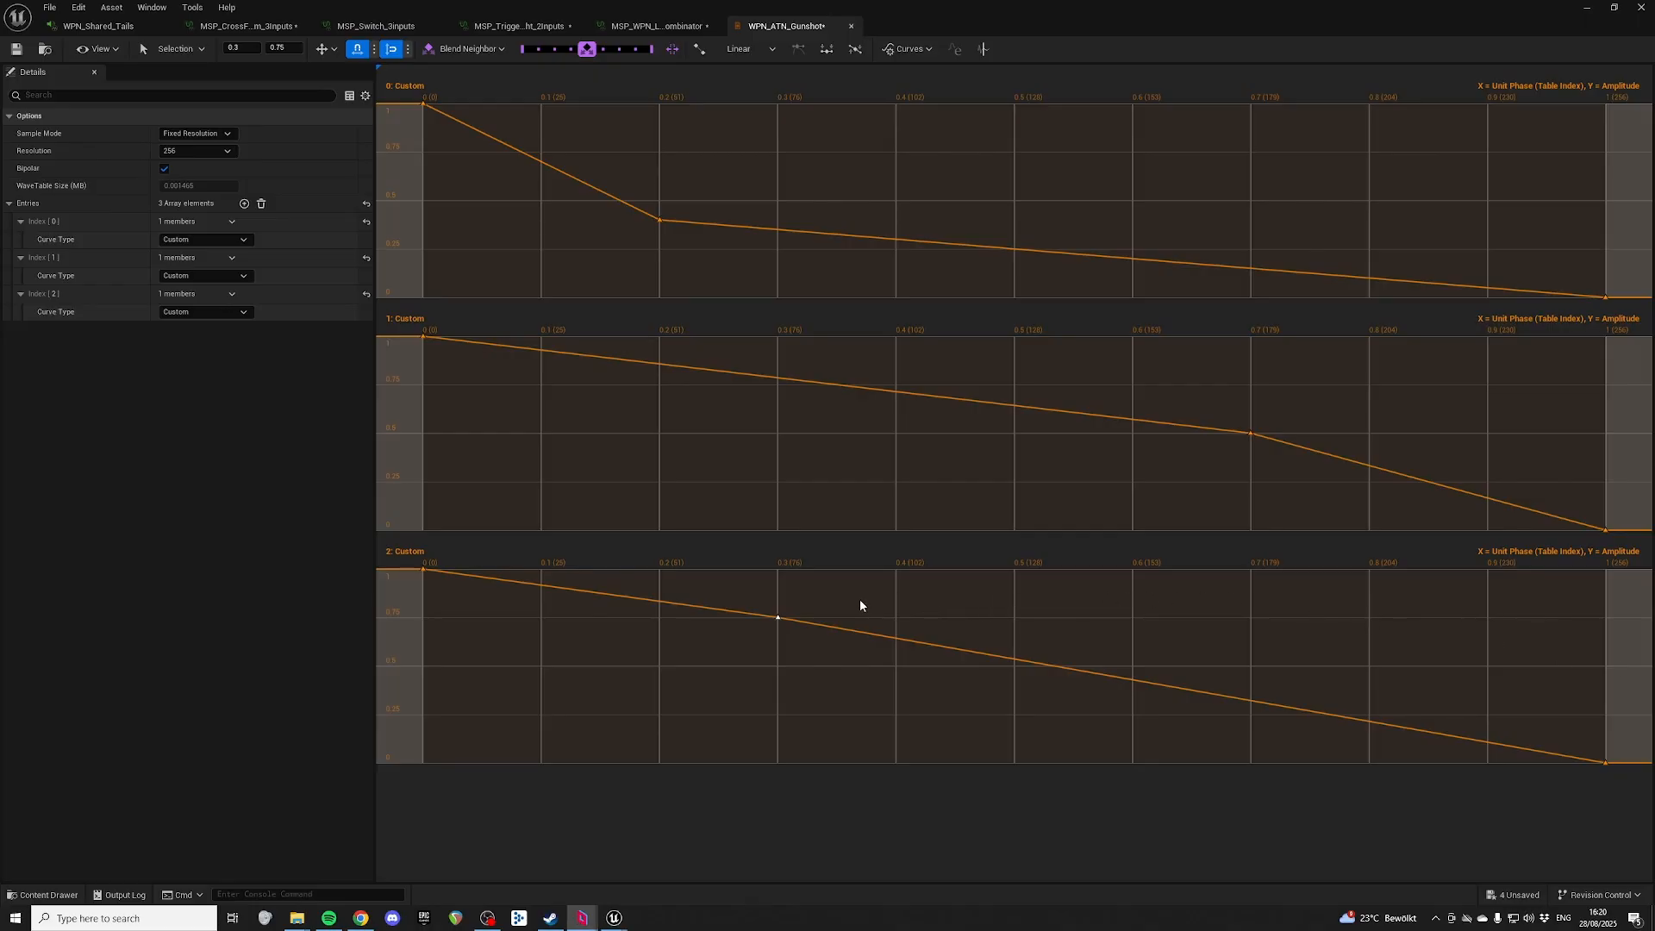
{"action": "left_click_drag", "start_coordinate": [827, 608], "coordinate": [763, 653]}
{"action": "left_click", "coordinate": [237, 49]}
{"action": "type", "text": "0"}
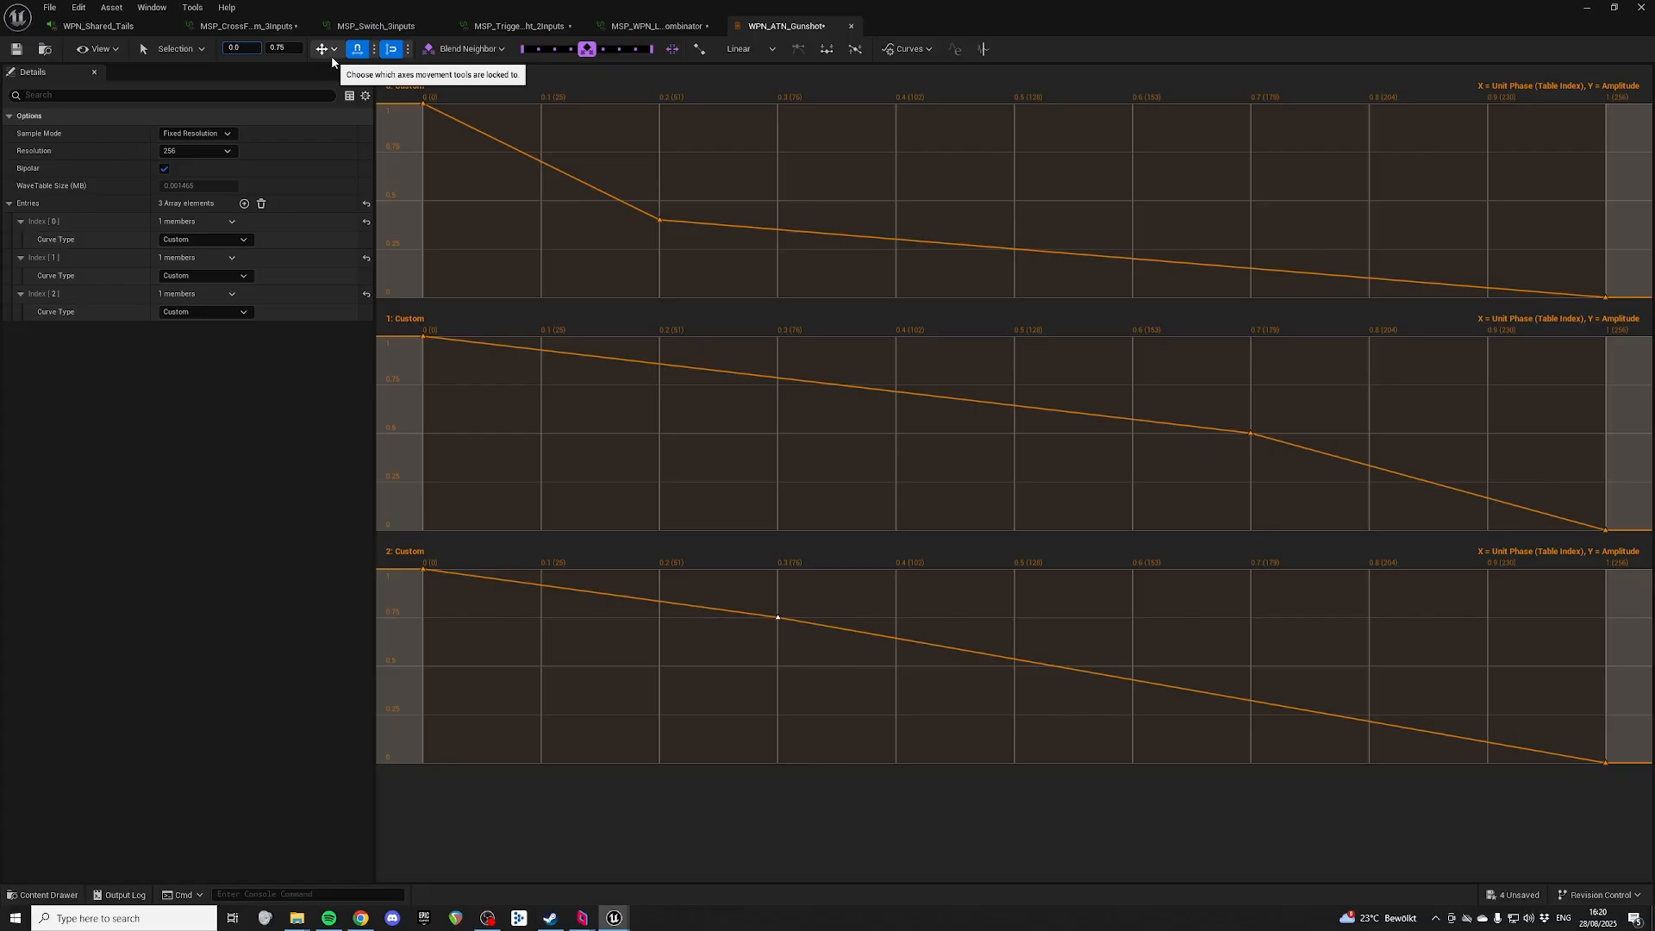
{"action": "type", "text": "5"}
{"action": "key", "text": "Return"}
{"action": "left_click", "coordinate": [279, 48]}
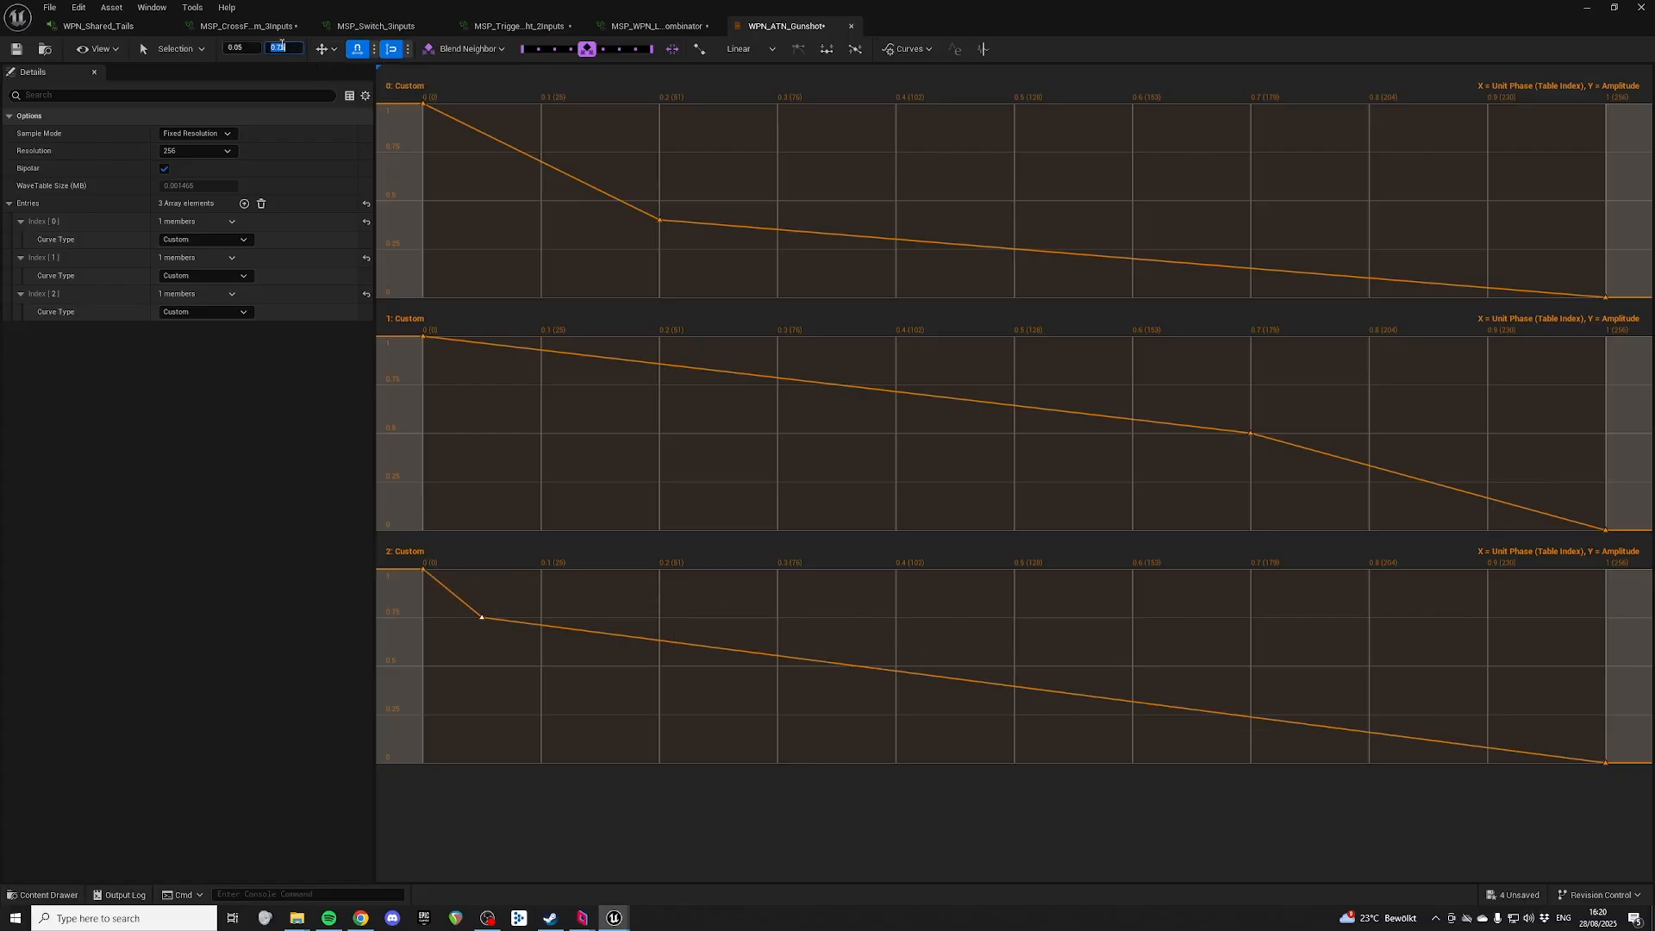
{"action": "type", "text": "0.25"}
{"action": "key", "text": "Return"}
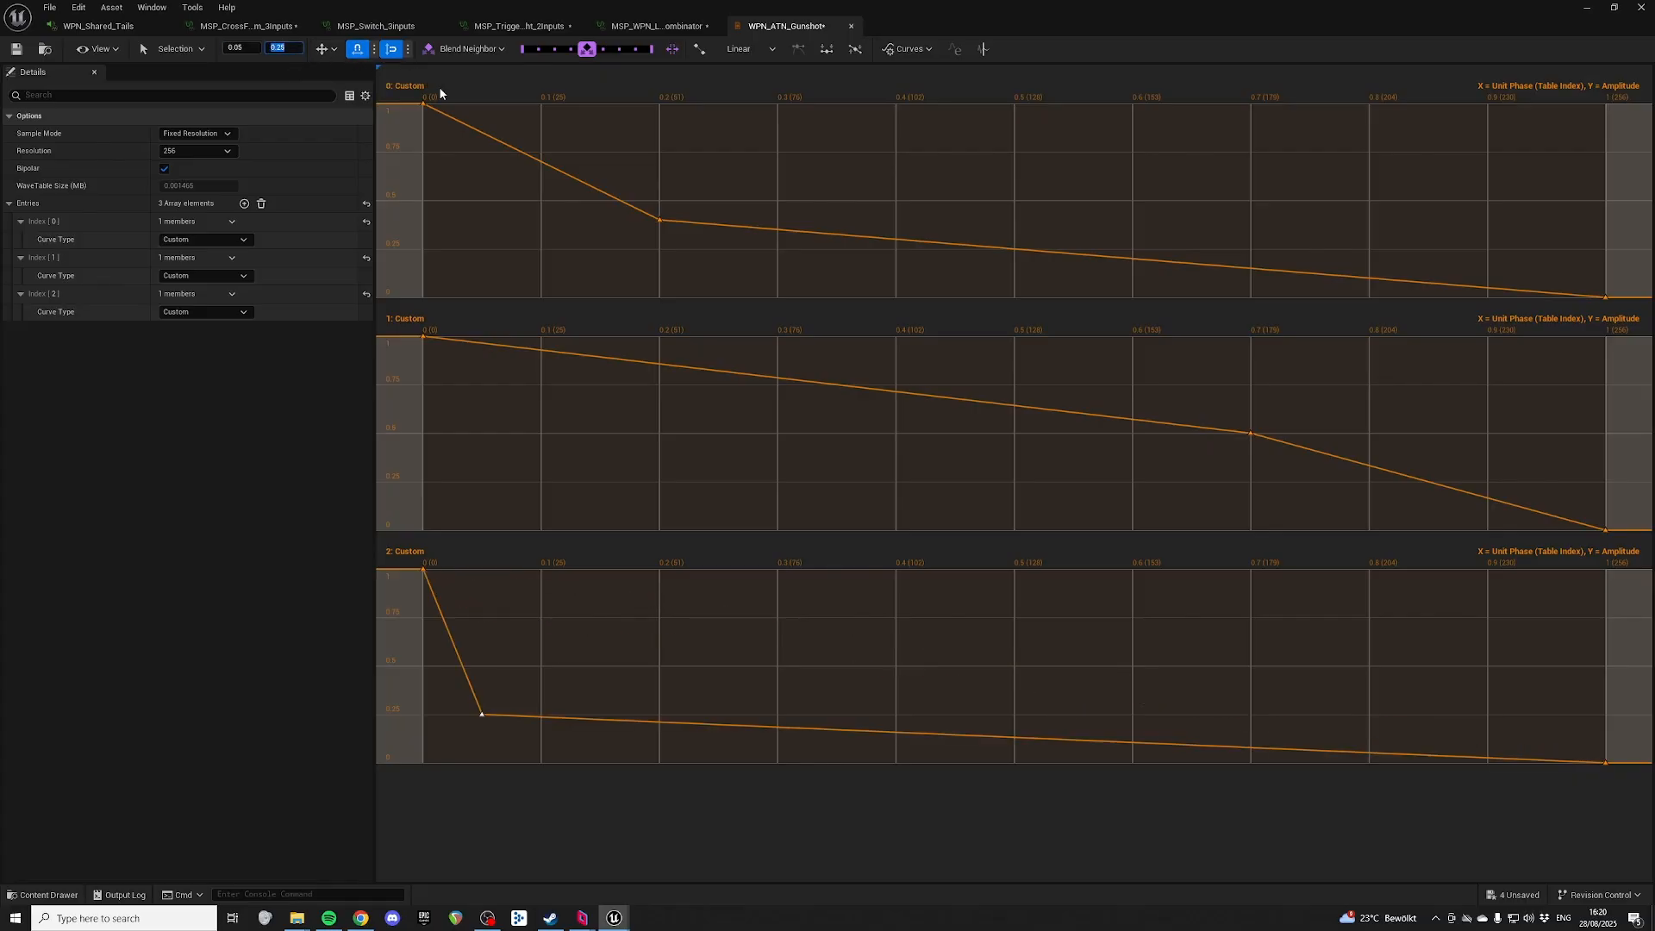
Step: Add another key to the index 2 curve at 0.1 and set its value to 0
{"action": "right_click", "coordinate": [538, 715]}
{"action": "left_click", "coordinate": [586, 613]}
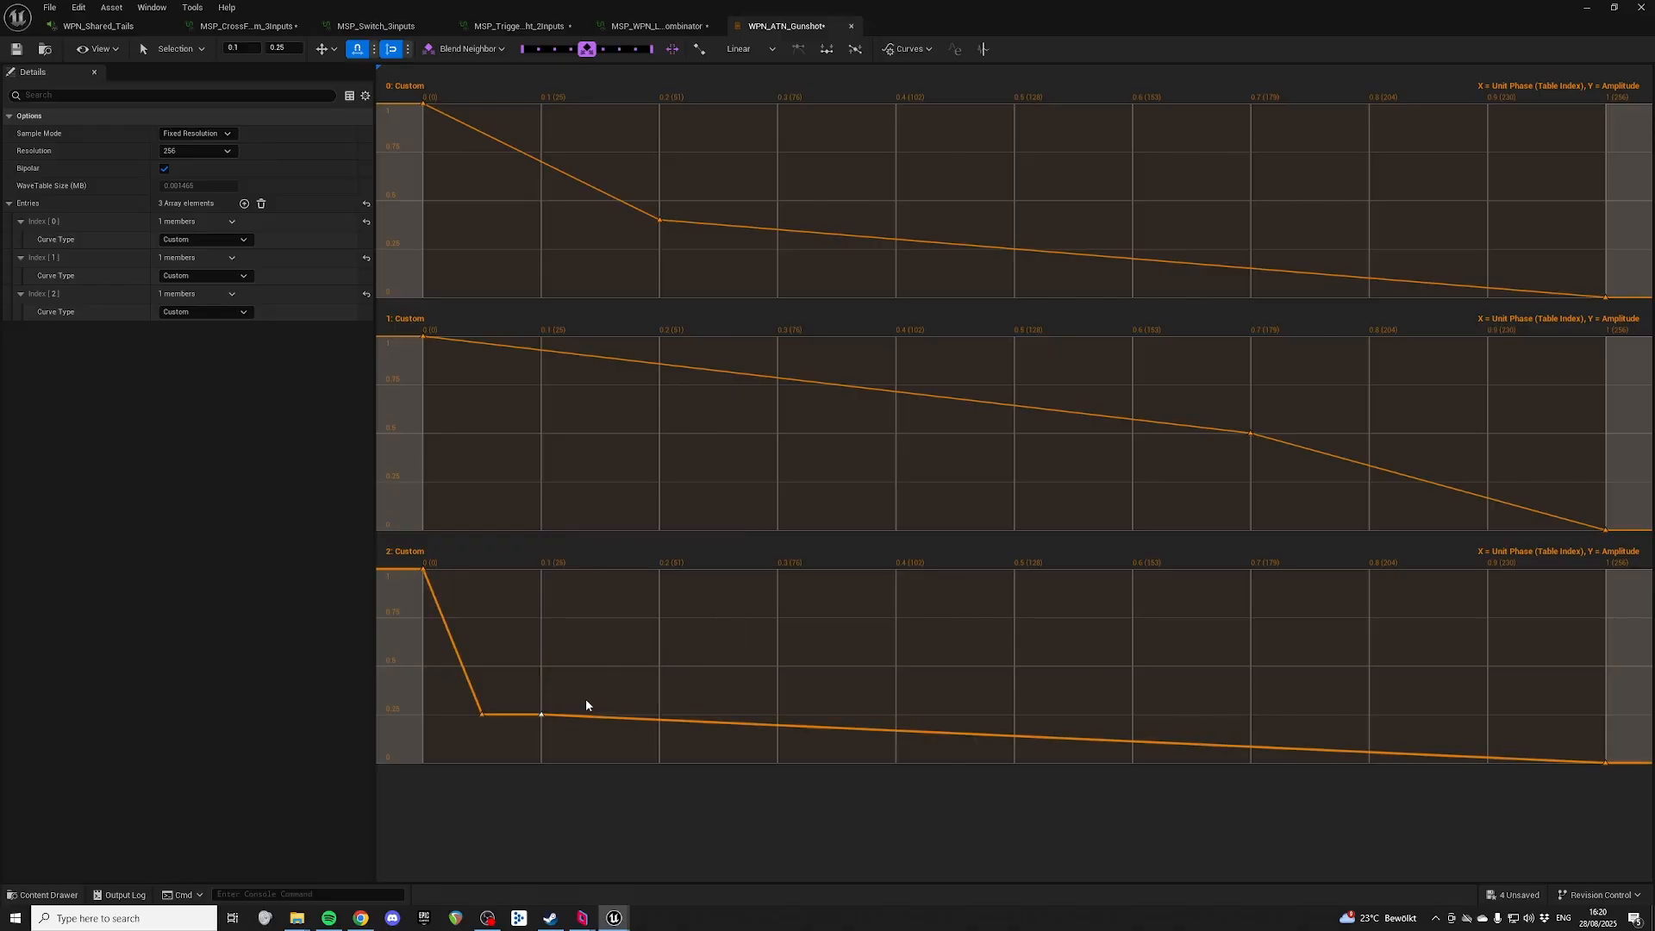
{"action": "left_click_drag", "start_coordinate": [592, 683], "coordinate": [544, 744]}
{"action": "left_click_drag", "start_coordinate": [565, 684], "coordinate": [520, 745]}
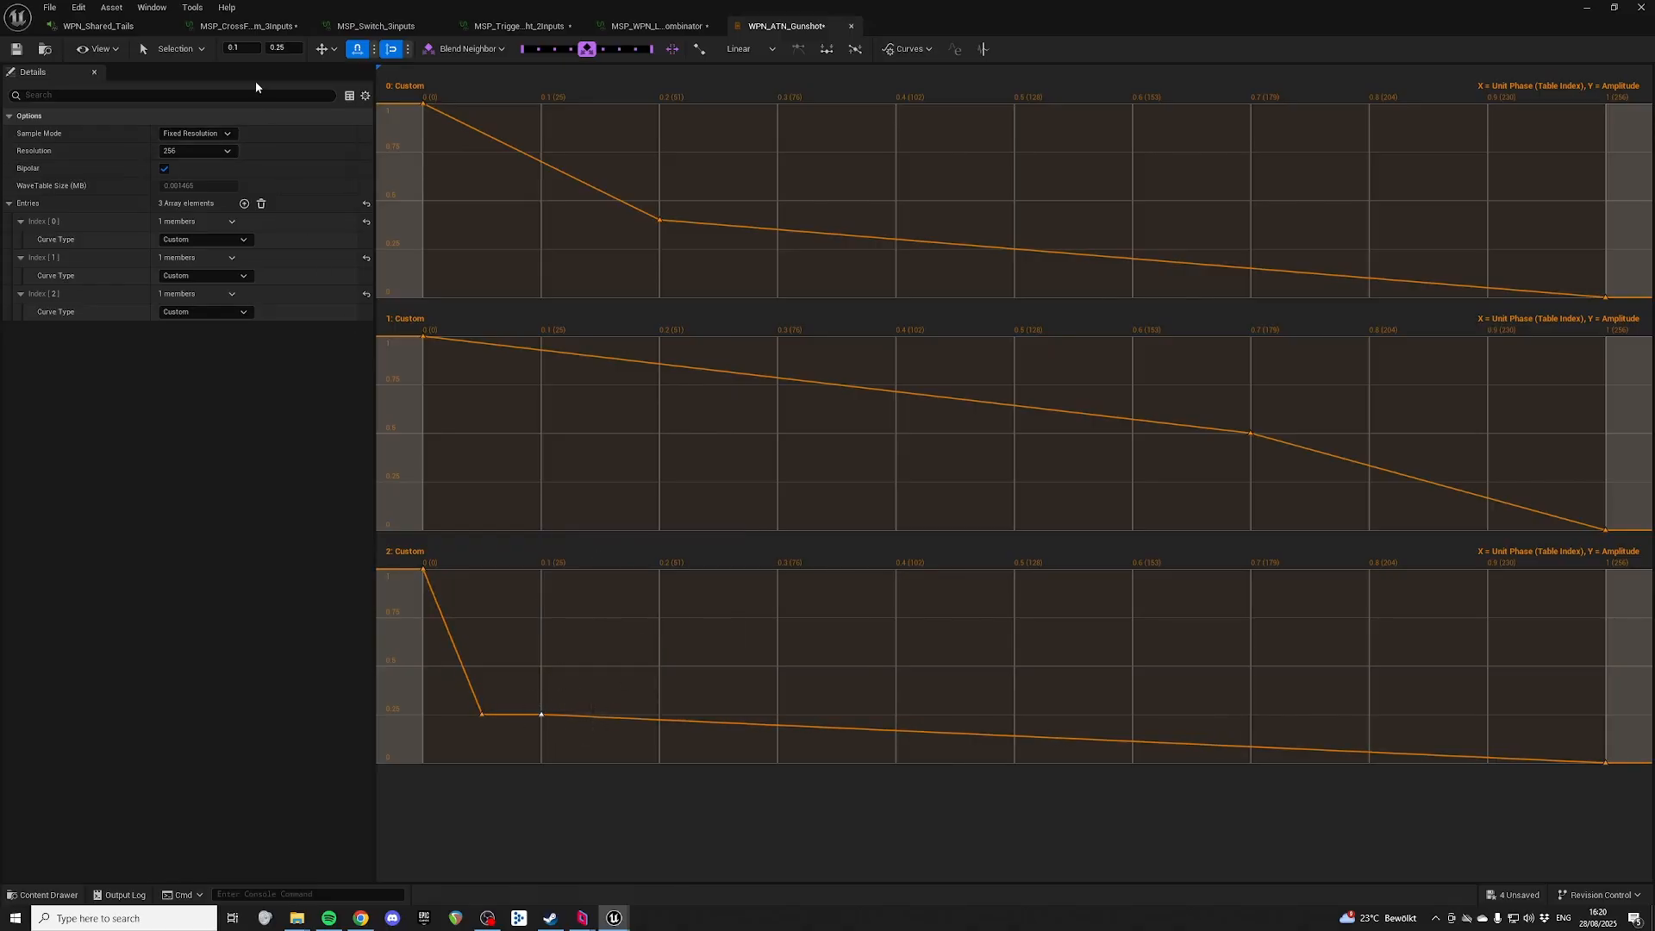
{"action": "left_click", "coordinate": [238, 47]}
{"action": "key", "text": "Tab"}
{"action": "type", "text": "0"}
{"action": "key", "text": "Return"}
{"action": "left_click", "coordinate": [464, 633]}
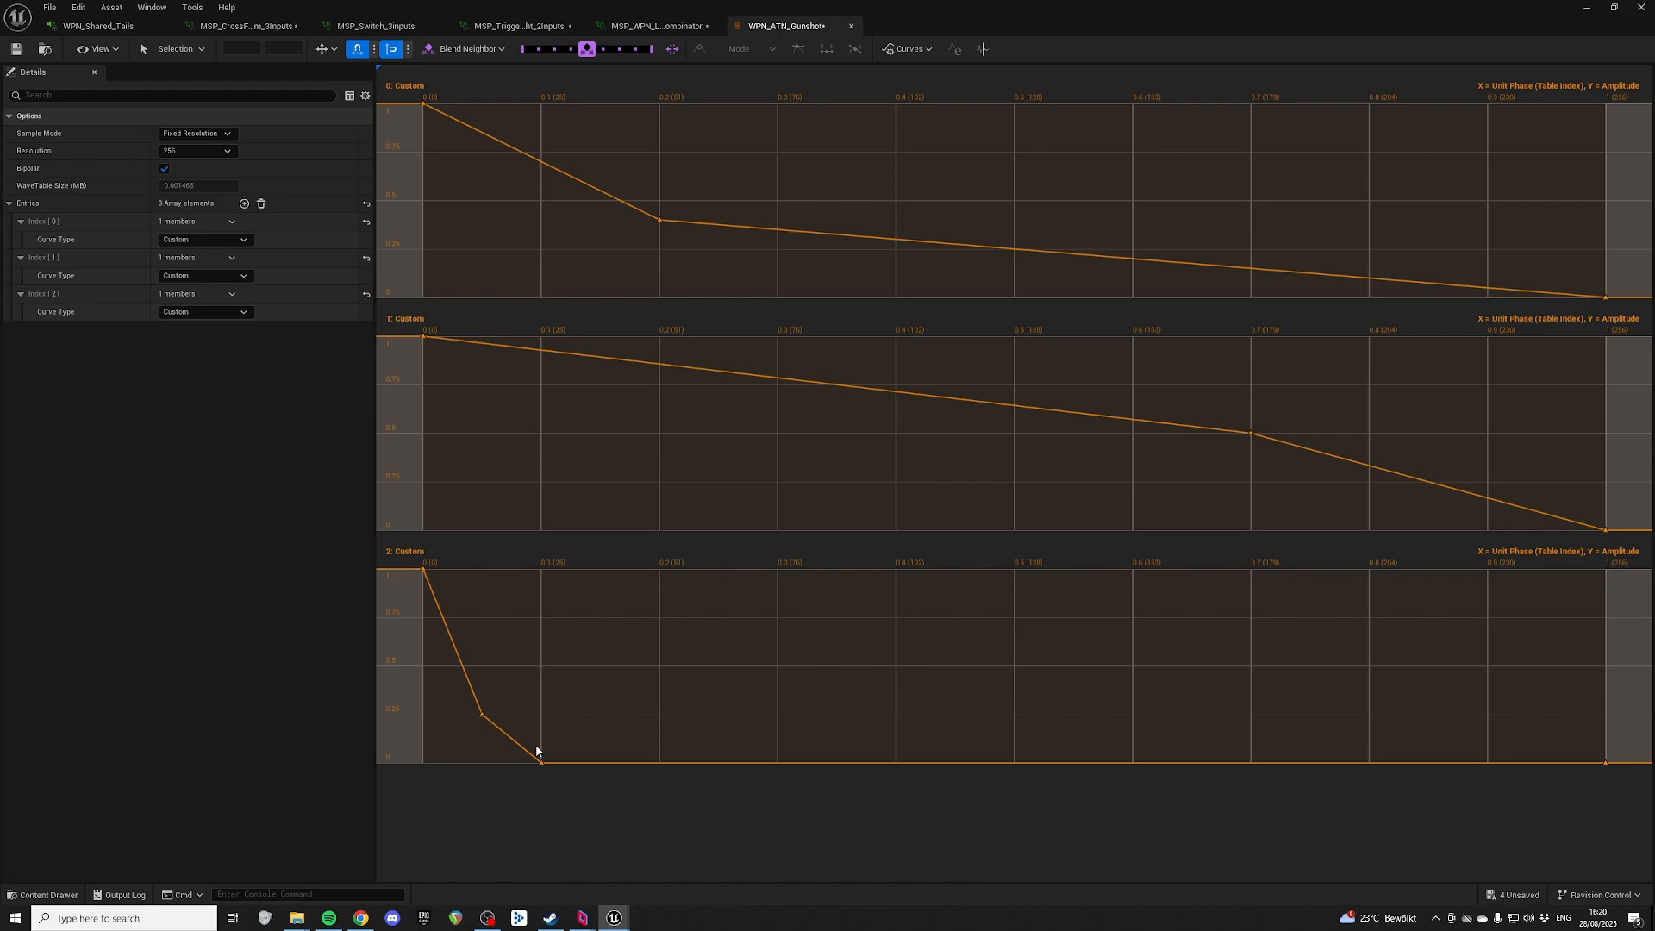
{"action": "mouse_move", "coordinate": [486, 720]}
{"action": "left_click_drag", "start_coordinate": [399, 319], "coordinate": [1436, 483]}
{"action": "left_click", "coordinate": [1121, 477]}
{"action": "left_click_drag", "start_coordinate": [634, 249], "coordinate": [632, 247]}
{"action": "left_click_drag", "start_coordinate": [618, 186], "coordinate": [763, 221]}
{"action": "left_click_drag", "start_coordinate": [1538, 333], "coordinate": [1638, 862]}
Step: Review the index 1 chain's distance inputs, Map Range and Evaluate WaveTableBank nodes in MSP_WPN_Layers_Combinator against the WPN_ATN_Gunshot curves
{"action": "left_click", "coordinate": [656, 26]}
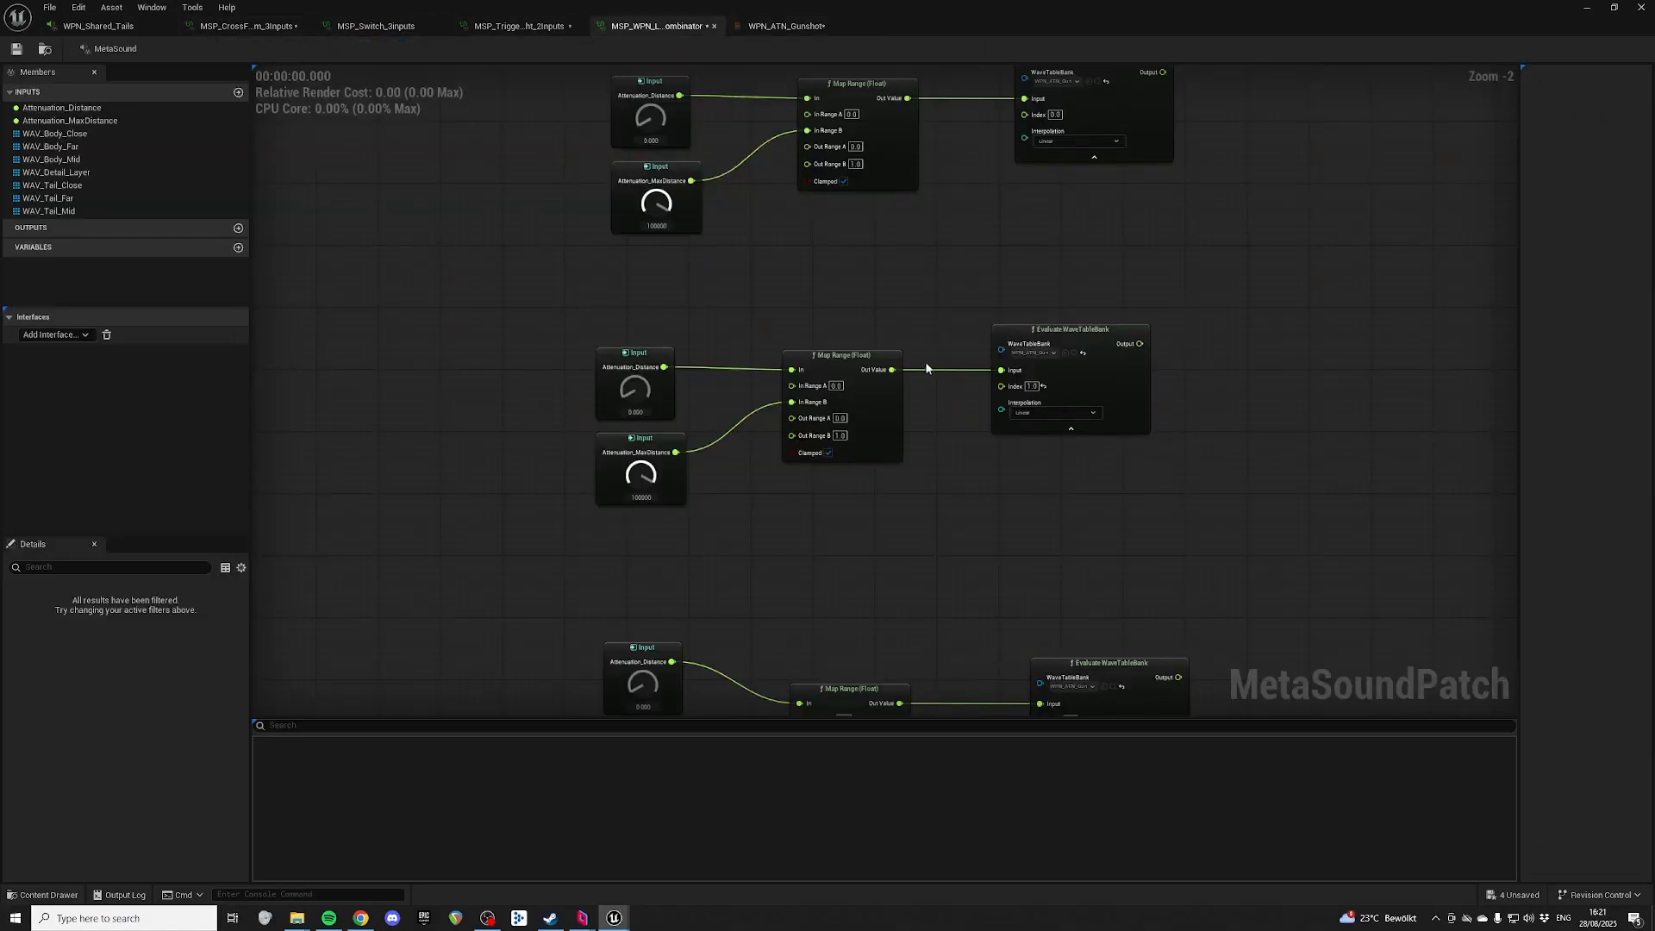
{"action": "right_click_drag", "start_coordinate": [913, 173], "coordinate": [969, 329]}
{"action": "scroll", "coordinate": [968, 330], "scroll_direction": "up", "scroll_amount": 2}
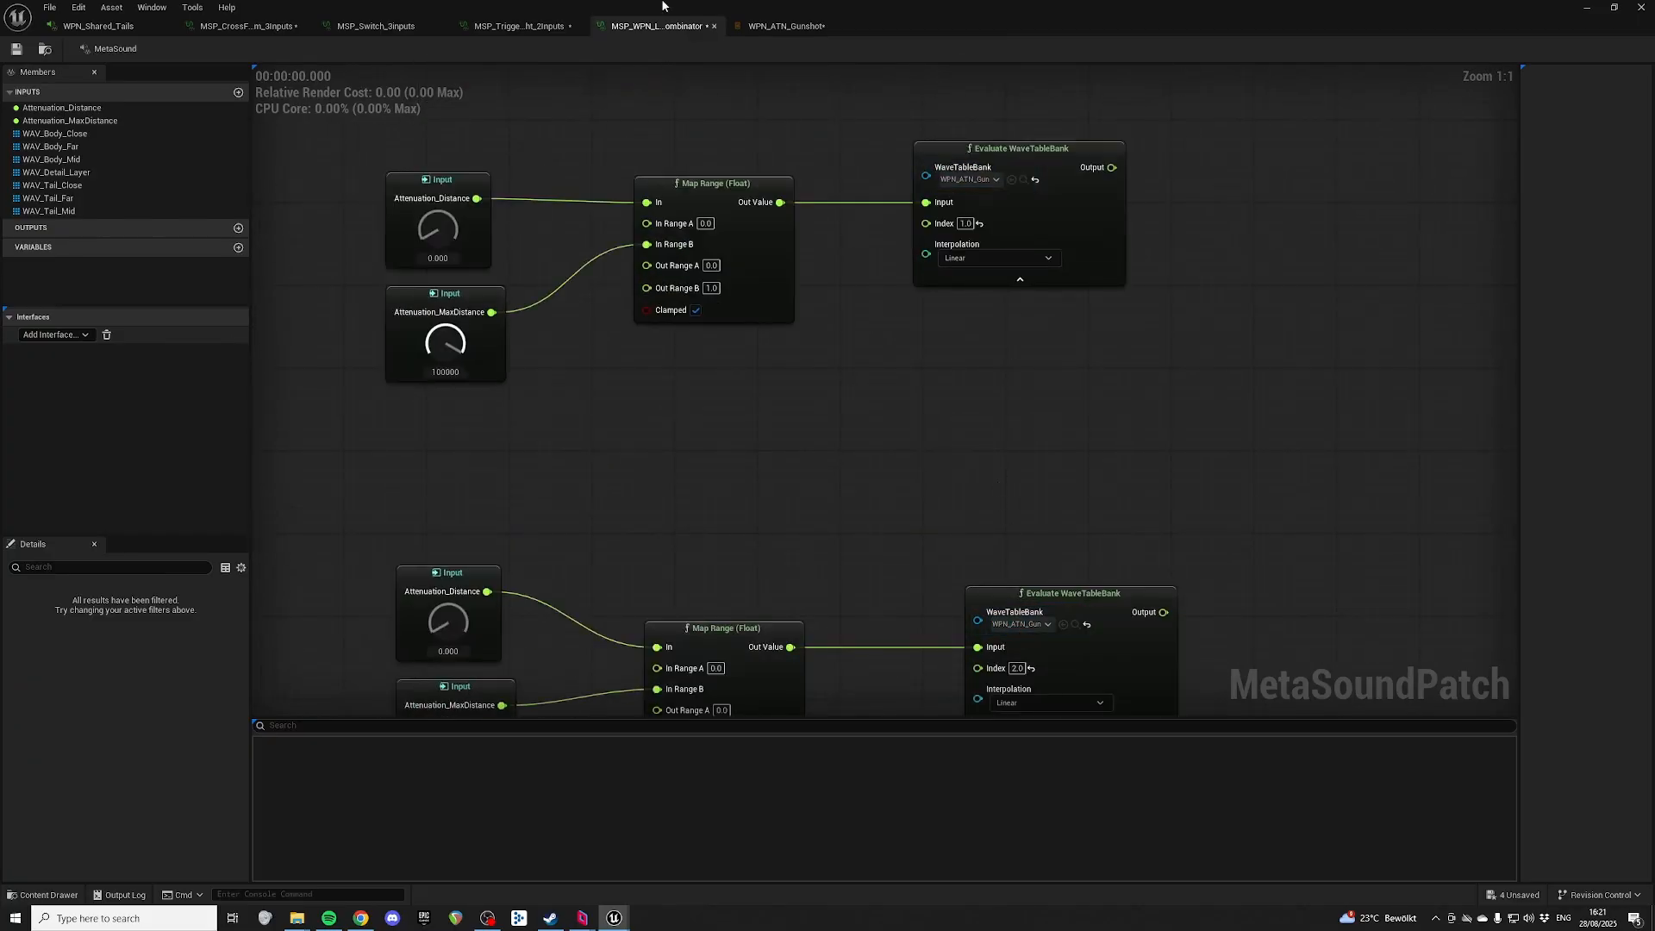
{"action": "left_click", "coordinate": [780, 26]}
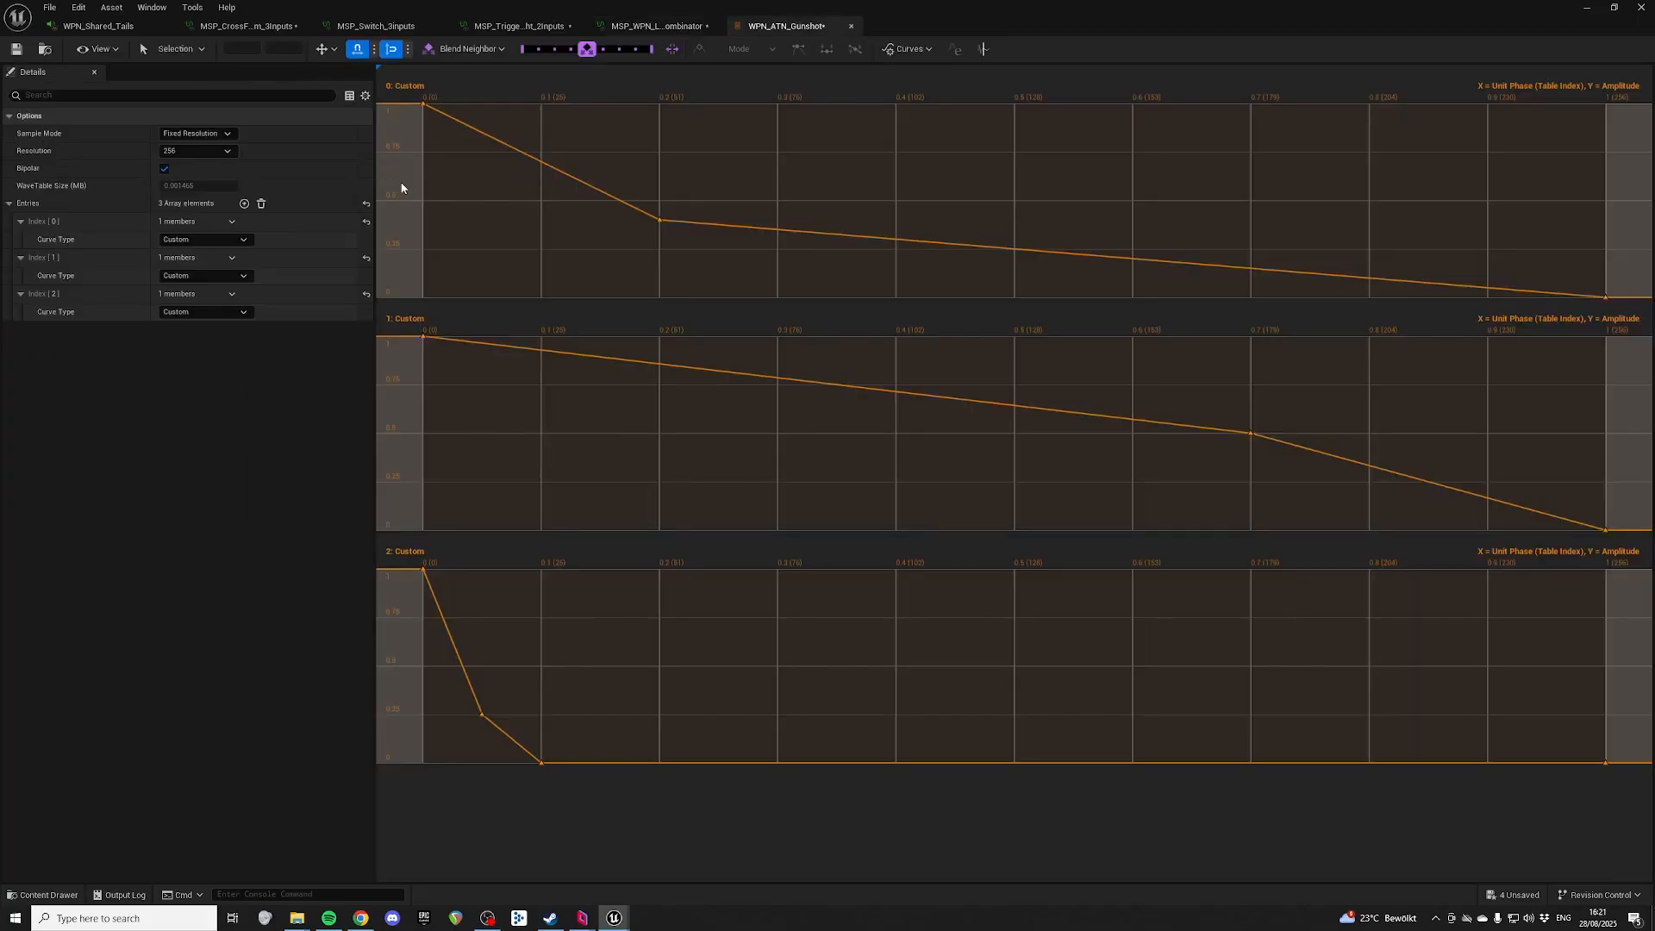
{"action": "left_click", "coordinate": [658, 27]}
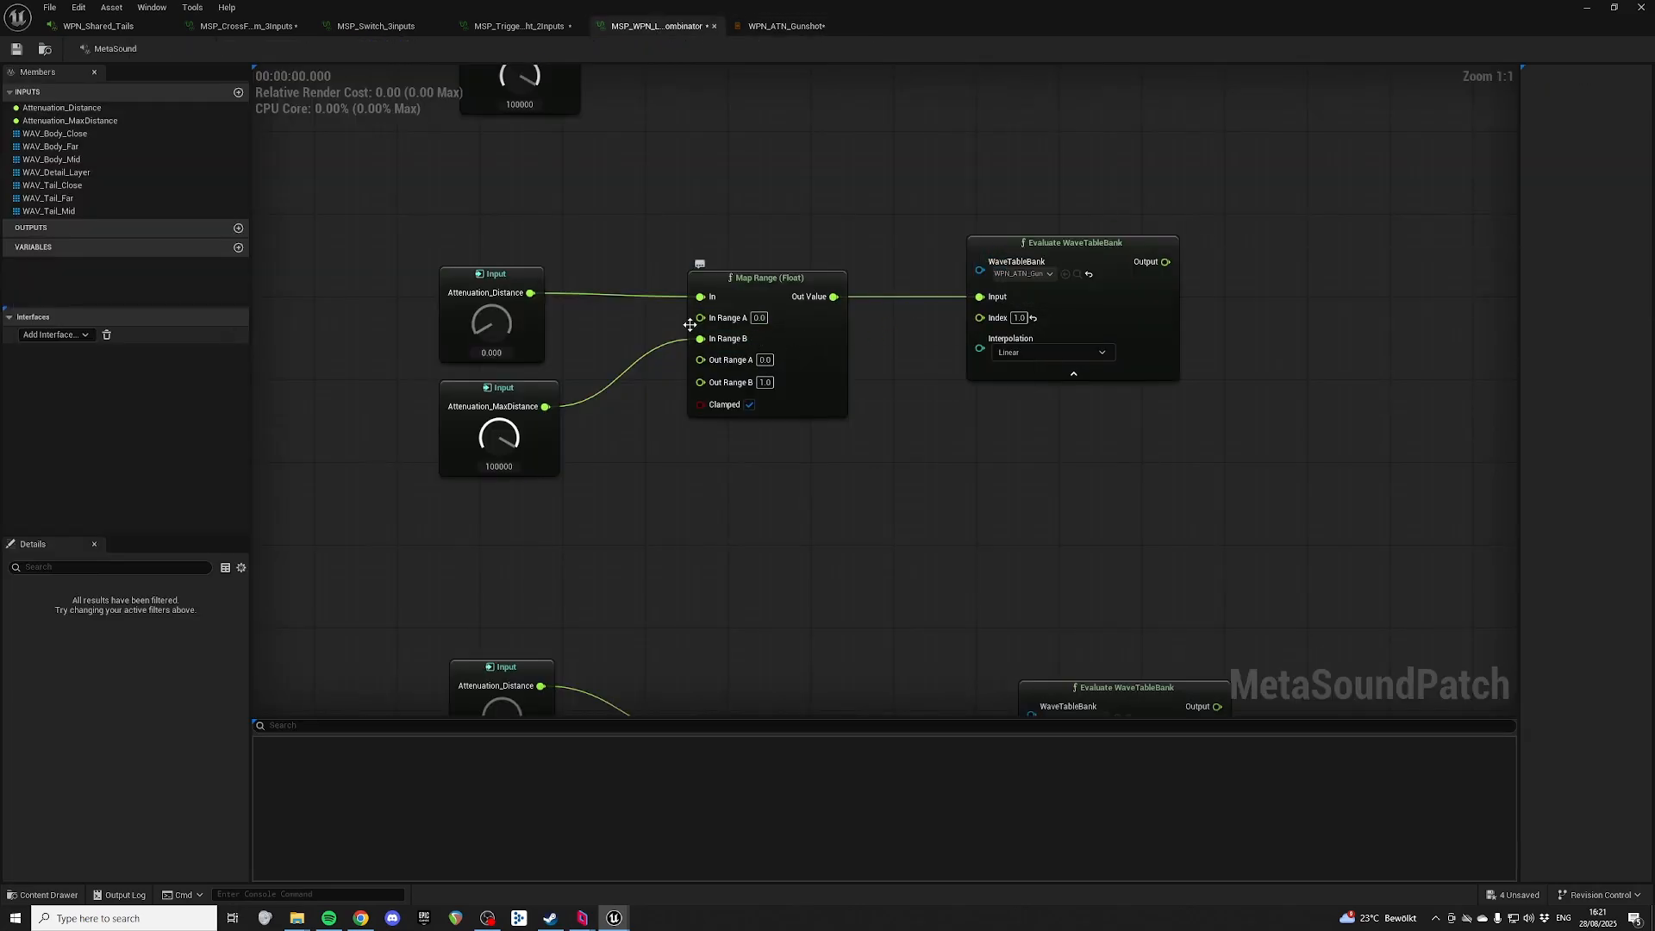
{"action": "left_click_drag", "start_coordinate": [561, 251], "coordinate": [401, 286]}
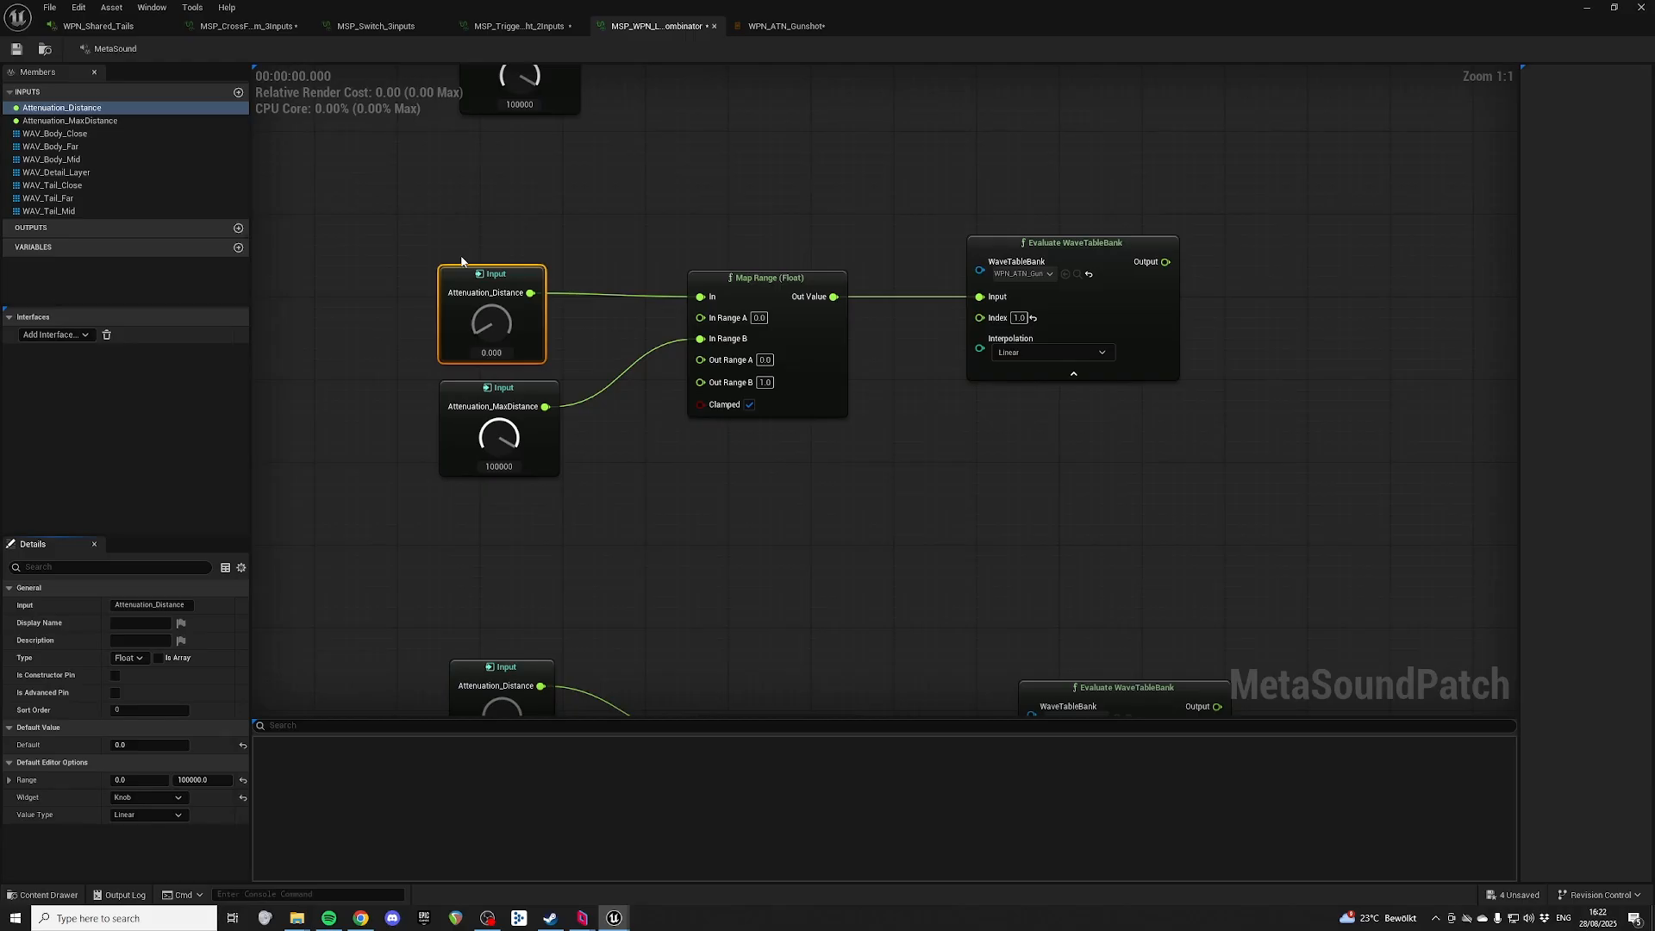
{"action": "left_click_drag", "start_coordinate": [624, 560], "coordinate": [470, 452]}
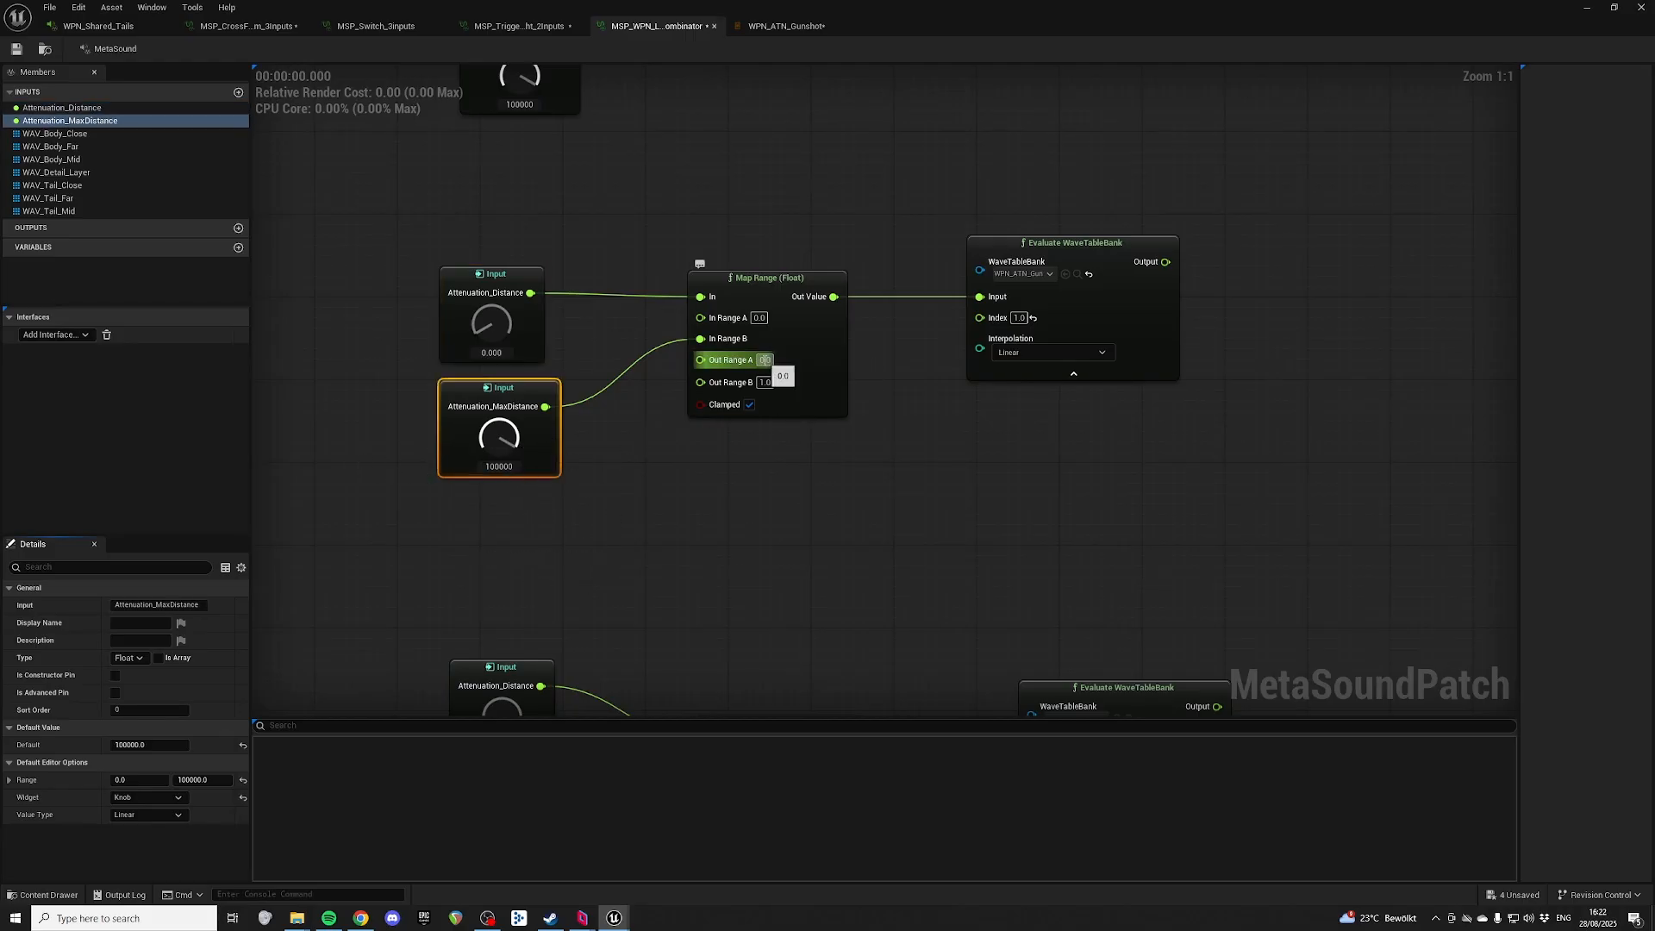
{"action": "left_click", "coordinate": [1087, 303]}
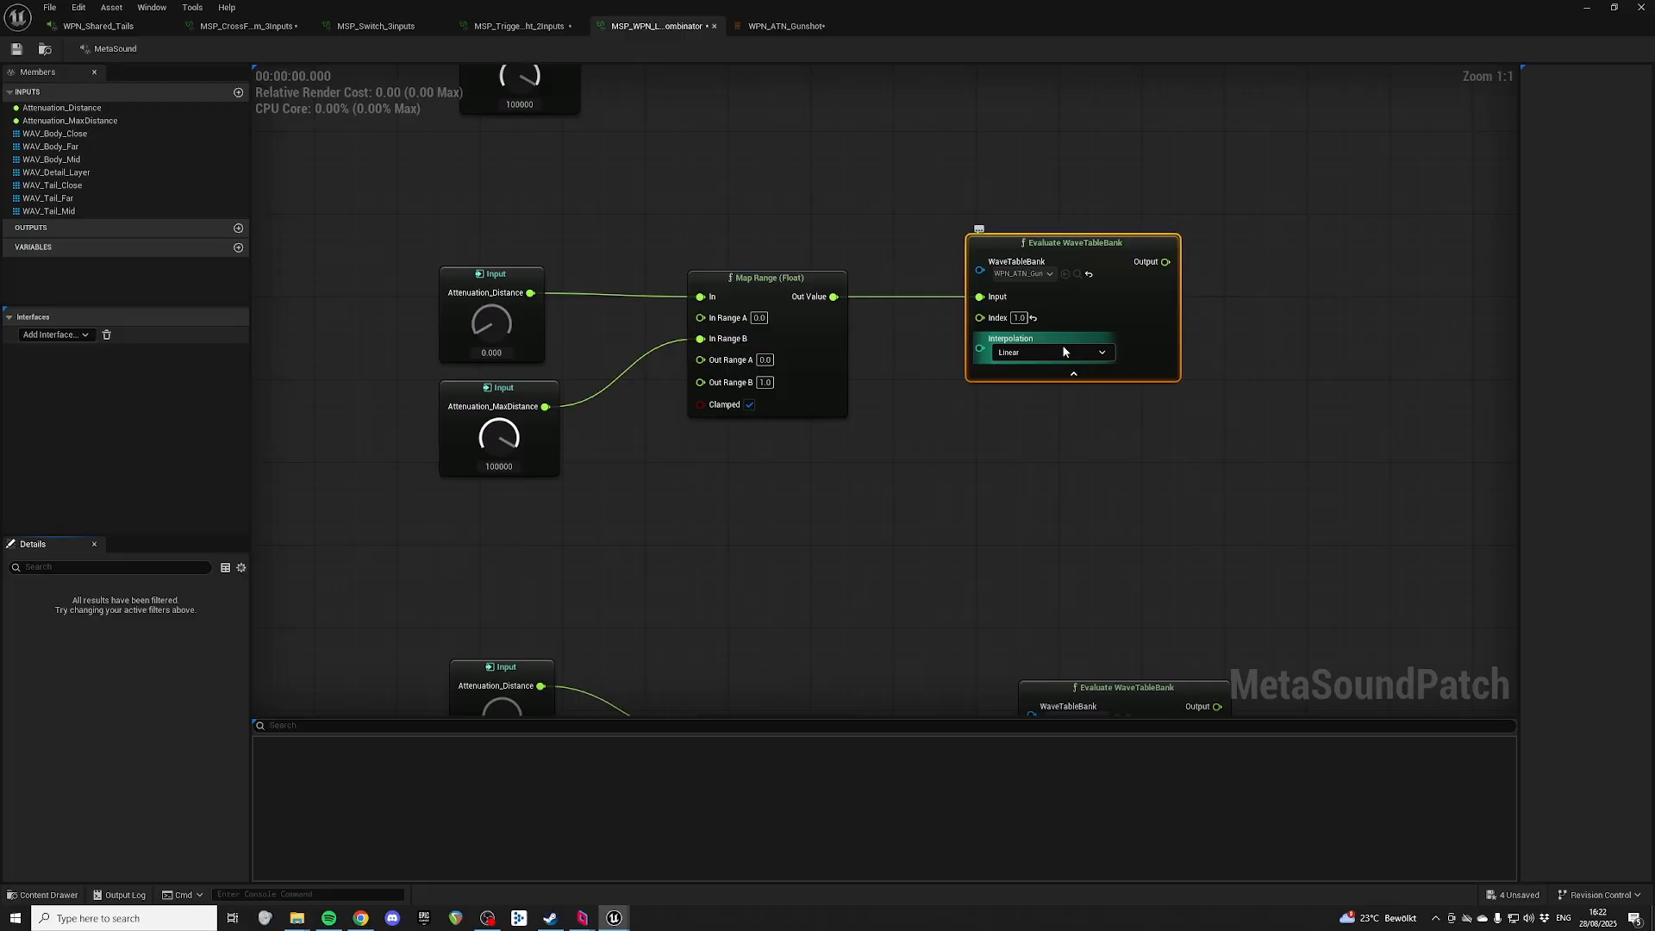
{"action": "left_click", "coordinate": [1077, 274]}
{"action": "double_click", "coordinate": [609, 722]}
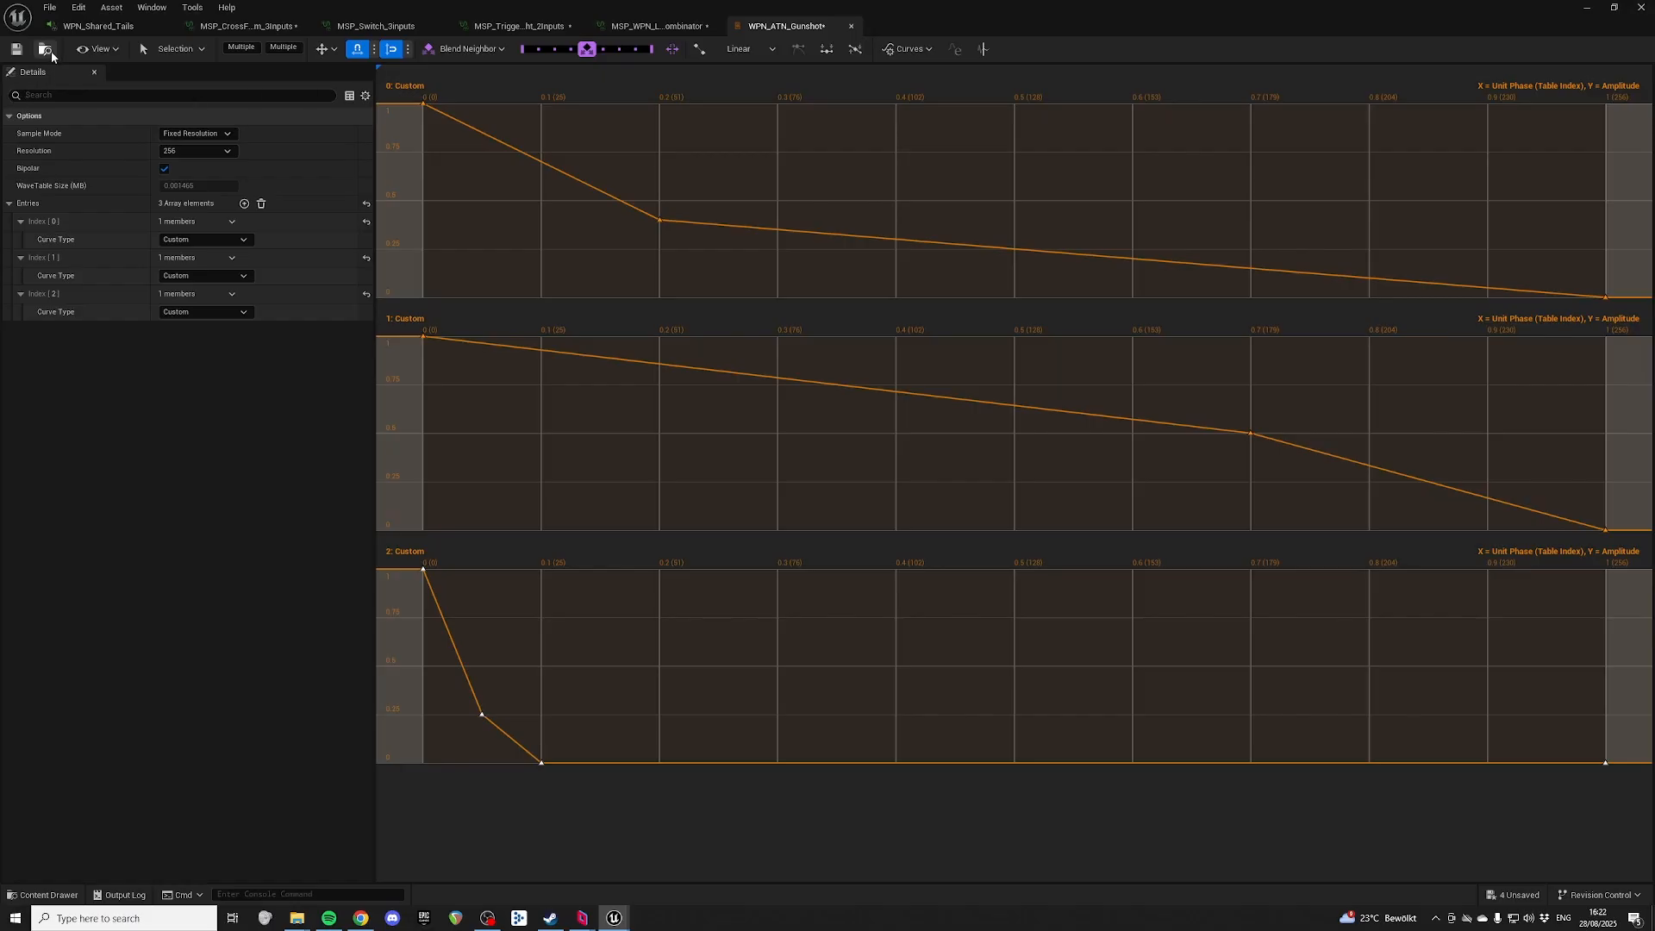
{"action": "left_click", "coordinate": [656, 26]}
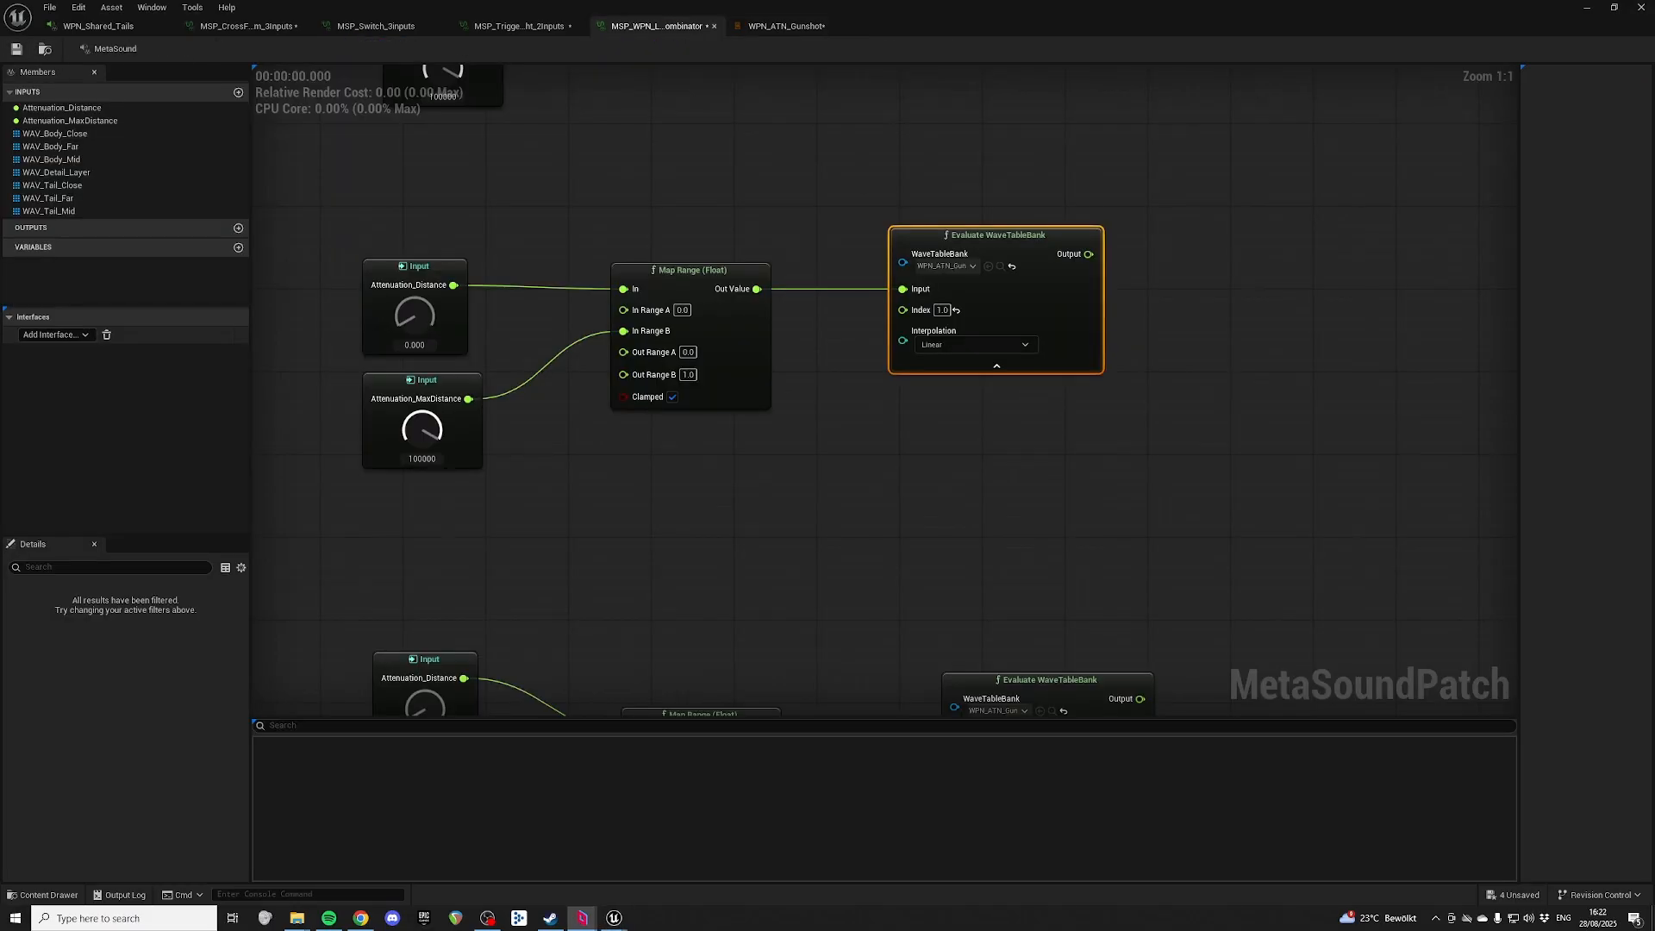
Step: Move the index 1 and index 2 attenuation node chains closer together in the graph
{"action": "right_click_drag", "start_coordinate": [1129, 235], "coordinate": [1267, 215]}
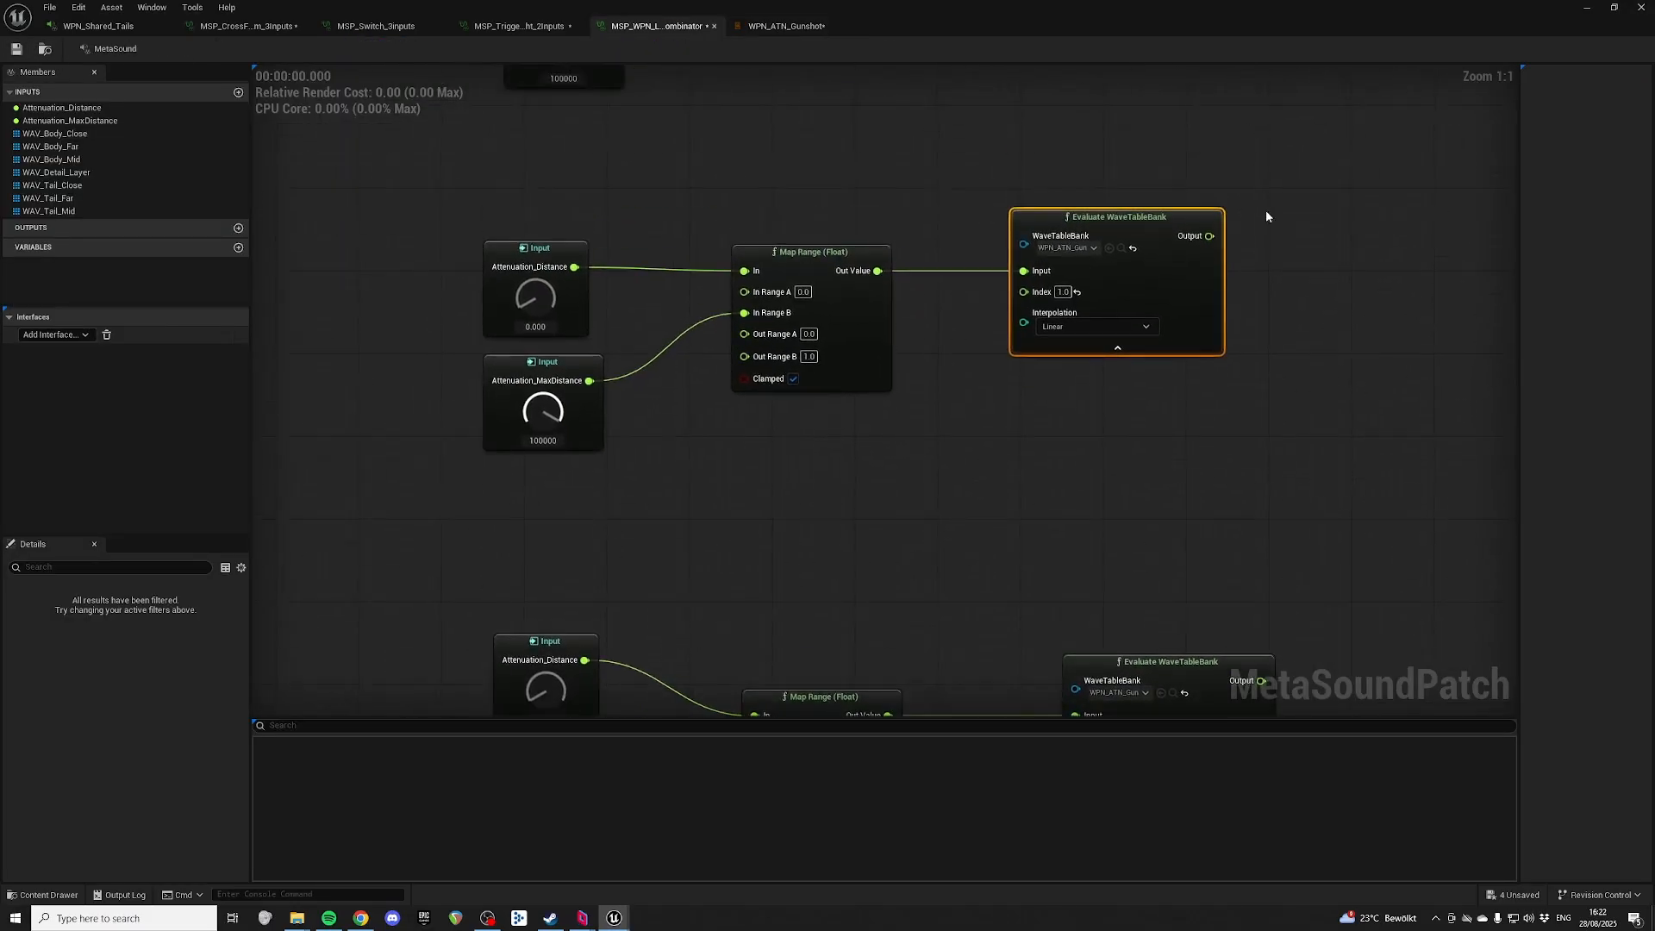
{"action": "left_click_drag", "start_coordinate": [1275, 173], "coordinate": [535, 413]}
{"action": "left_click_drag", "start_coordinate": [811, 251], "coordinate": [748, 271]}
{"action": "left_click", "coordinate": [1265, 191]}
{"action": "right_click_drag", "start_coordinate": [1187, 245], "coordinate": [1275, 220]}
{"action": "left_click_drag", "start_coordinate": [1274, 220], "coordinate": [538, 432]}
{"action": "left_click_drag", "start_coordinate": [832, 258], "coordinate": [953, 369]}
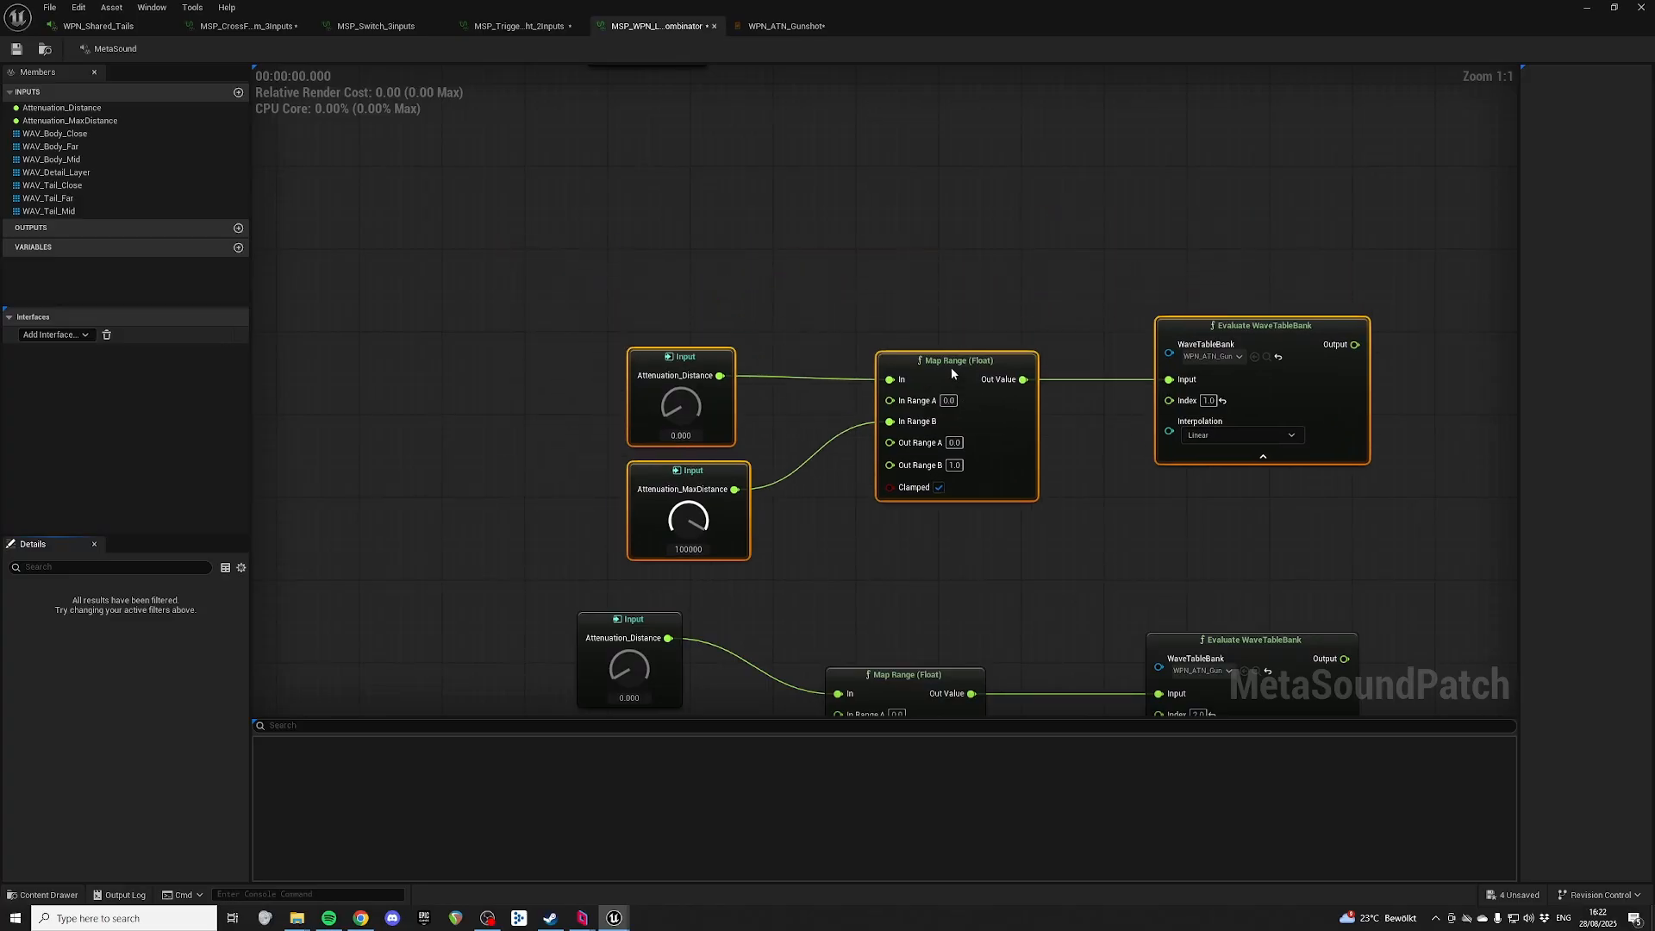
{"action": "right_click_drag", "start_coordinate": [1060, 536], "coordinate": [986, 210]}
{"action": "left_click_drag", "start_coordinate": [426, 286], "coordinate": [1138, 449]}
{"action": "left_click_drag", "start_coordinate": [1160, 322], "coordinate": [1213, 311]}
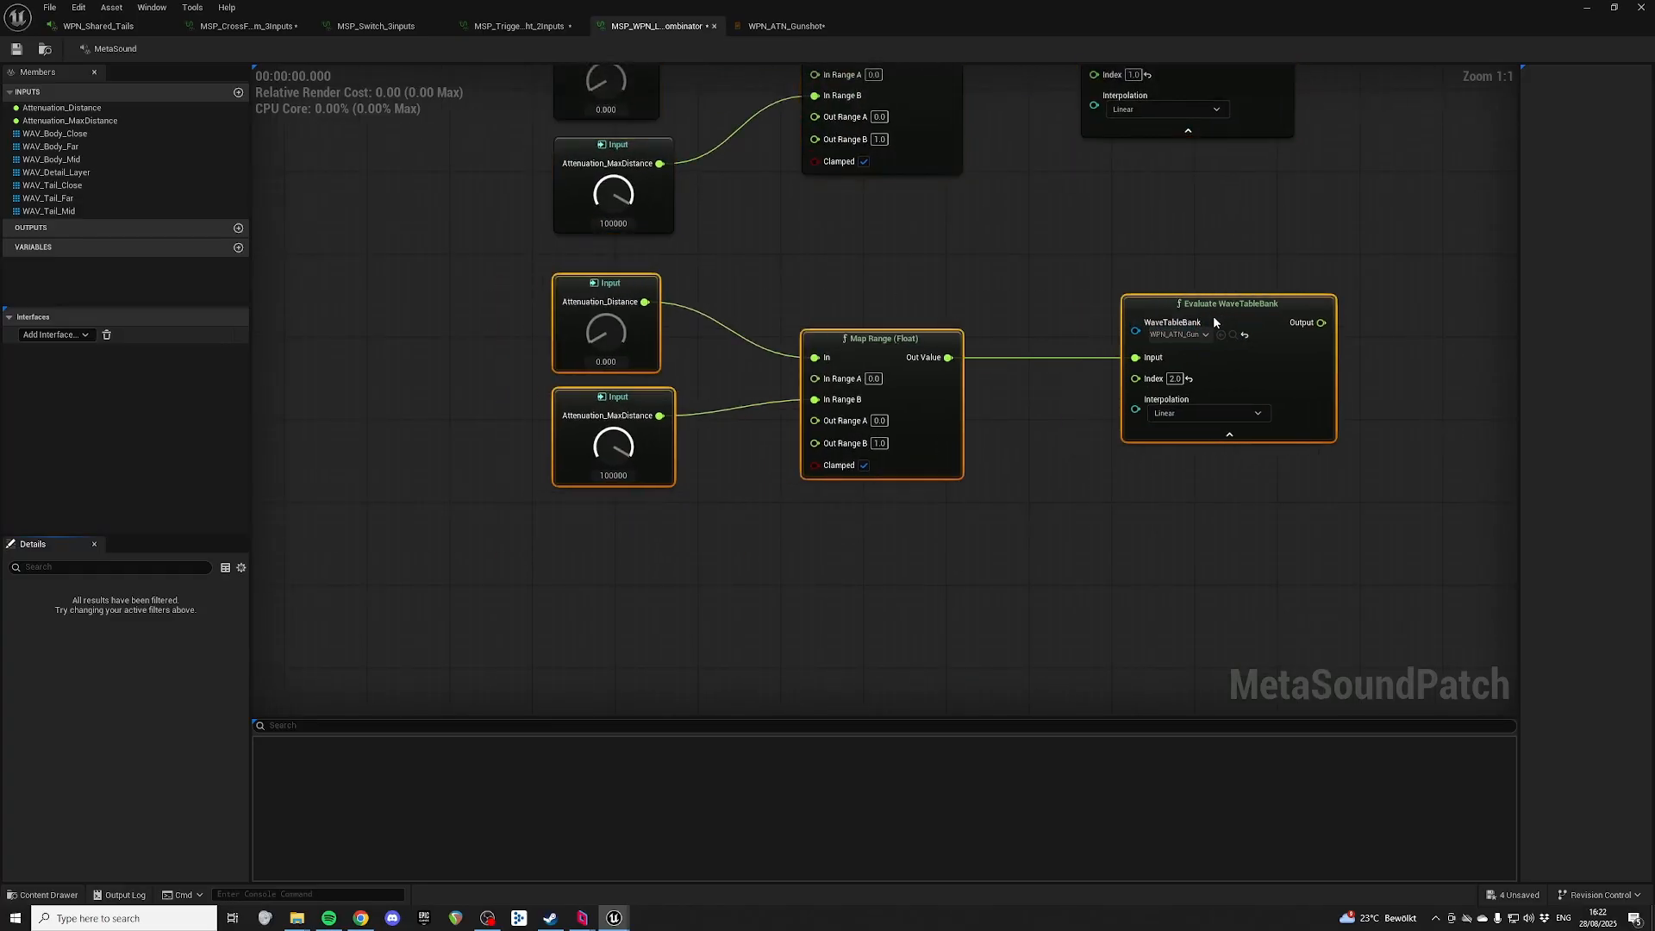
Step: Move the index 0 attenuation node chain directly above the index 1 chain
{"action": "right_click_drag", "start_coordinate": [1114, 222], "coordinate": [1091, 431]}
{"action": "right_click_drag", "start_coordinate": [971, 591], "coordinate": [993, 306]}
{"action": "scroll", "coordinate": [975, 181], "scroll_direction": "down", "scroll_amount": 3}
{"action": "right_click_drag", "start_coordinate": [1000, 513], "coordinate": [955, 603]}
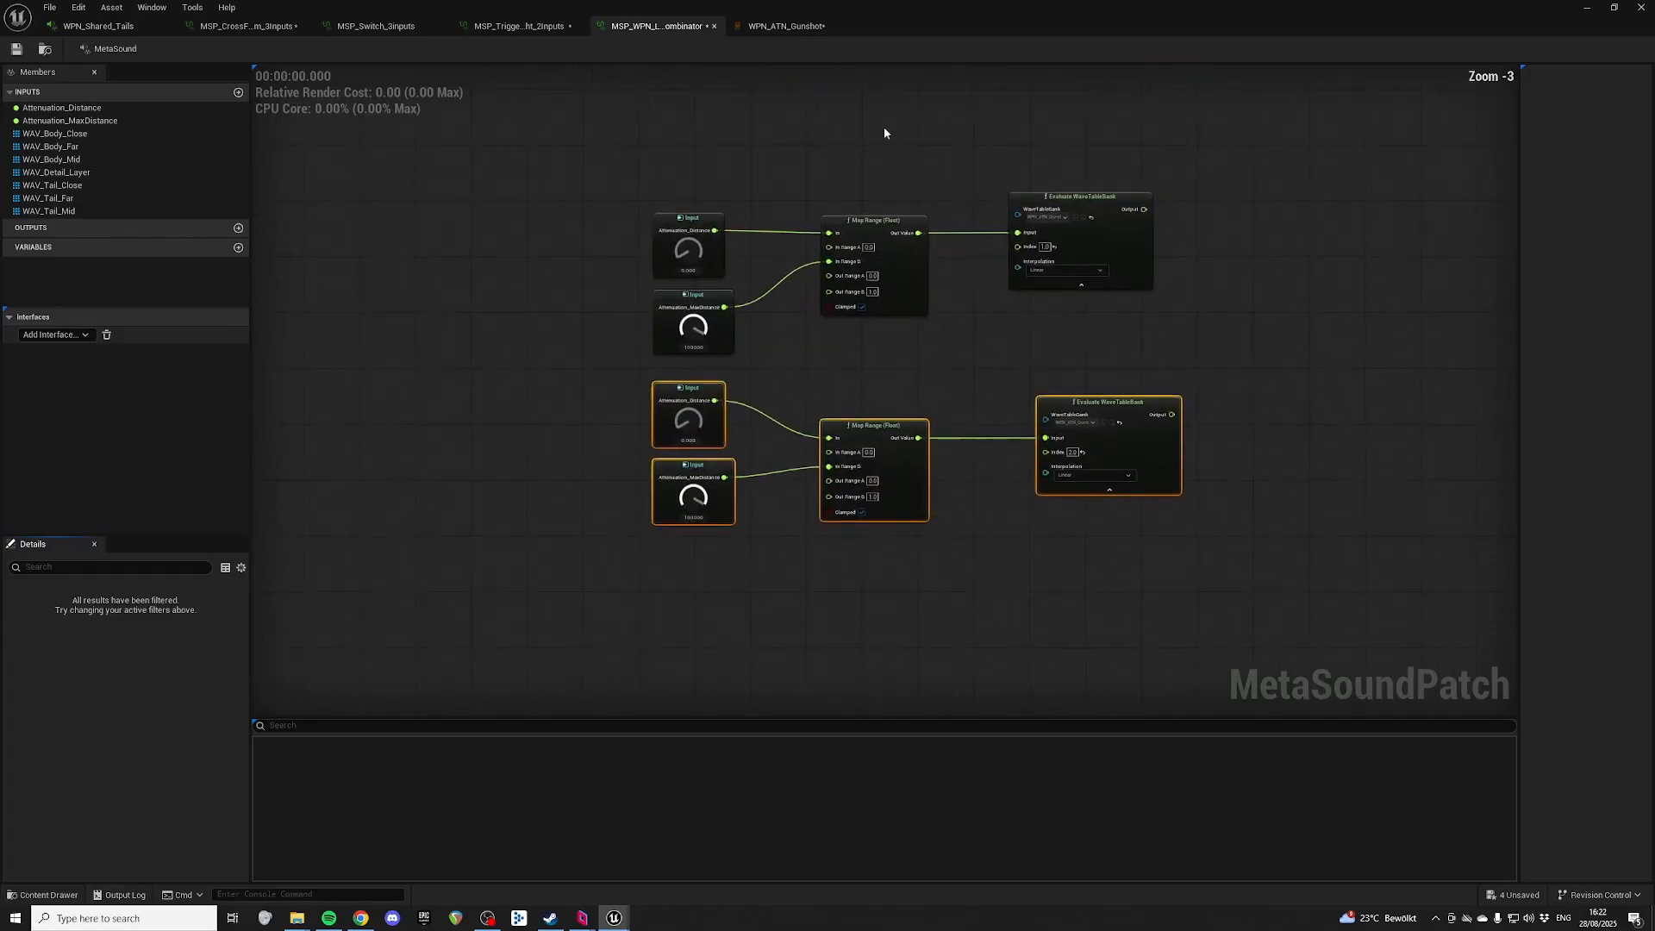
{"action": "right_click_drag", "start_coordinate": [883, 132], "coordinate": [889, 484]}
{"action": "left_click_drag", "start_coordinate": [600, 204], "coordinate": [1153, 410]}
{"action": "left_click_drag", "start_coordinate": [1095, 246], "coordinate": [1272, 410]}
Step: Promote the index 0 Evaluate WaveTableBank output to a graph variable named Volume_Body
{"action": "left_click", "coordinate": [1318, 476]}
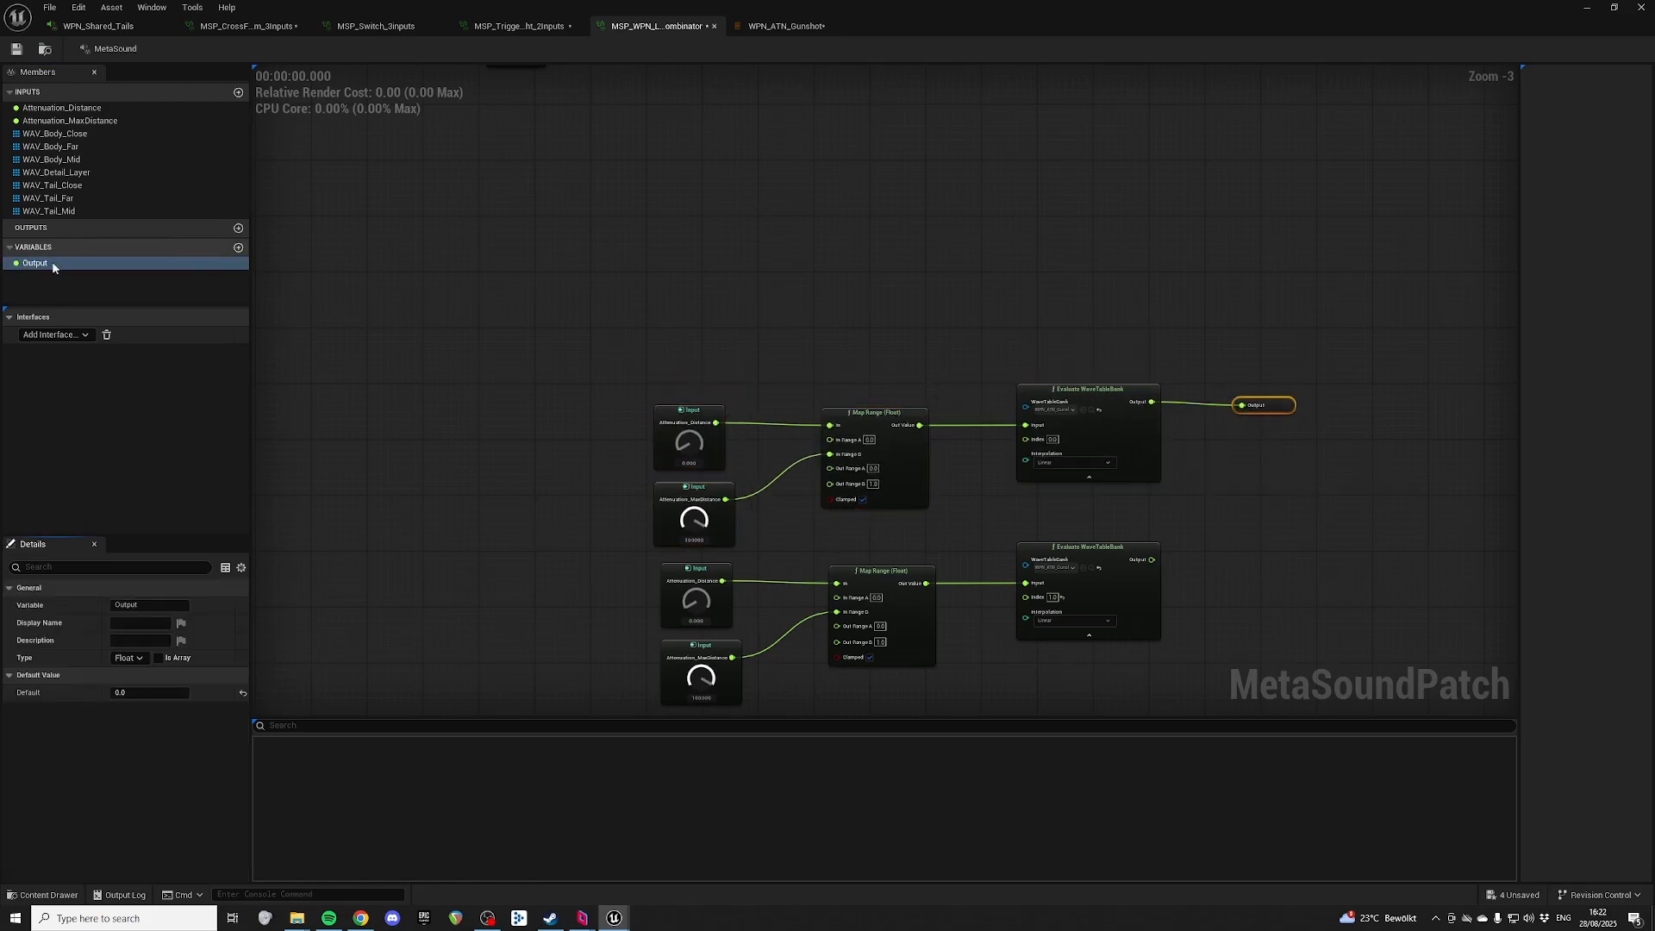
{"action": "double_click", "coordinate": [55, 265]}
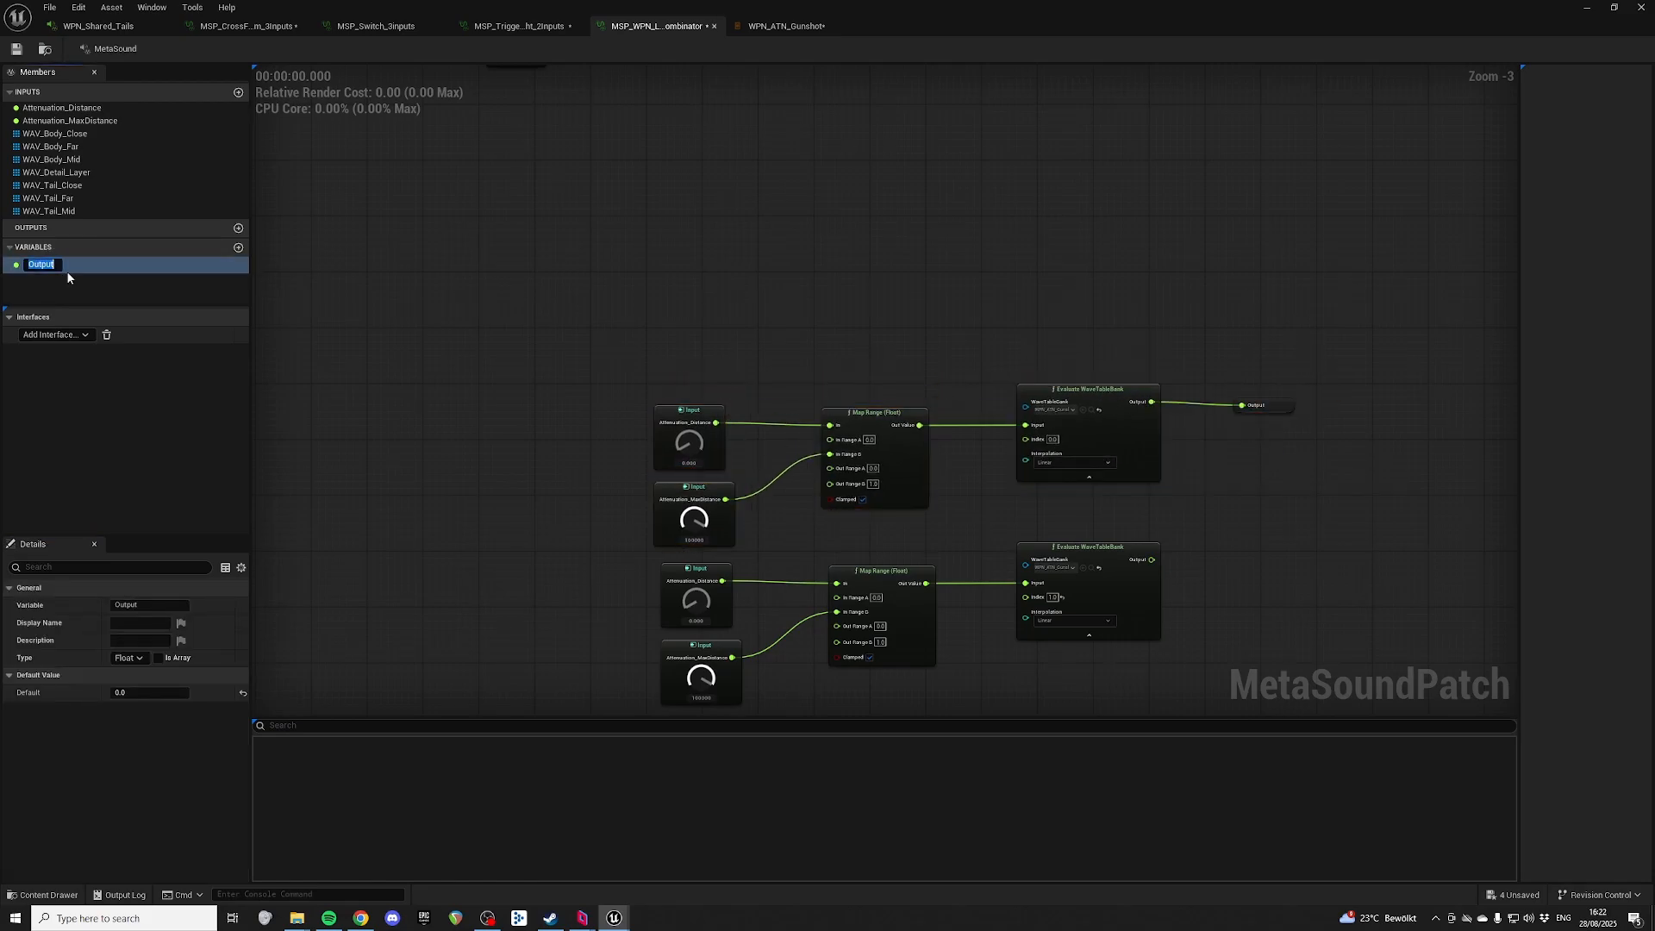
{"action": "right_click_drag", "start_coordinate": [552, 137], "coordinate": [879, 584]}
{"action": "right_click_drag", "start_coordinate": [716, 232], "coordinate": [767, 642]}
{"action": "scroll", "coordinate": [876, 365], "scroll_direction": "up", "scroll_amount": 3}
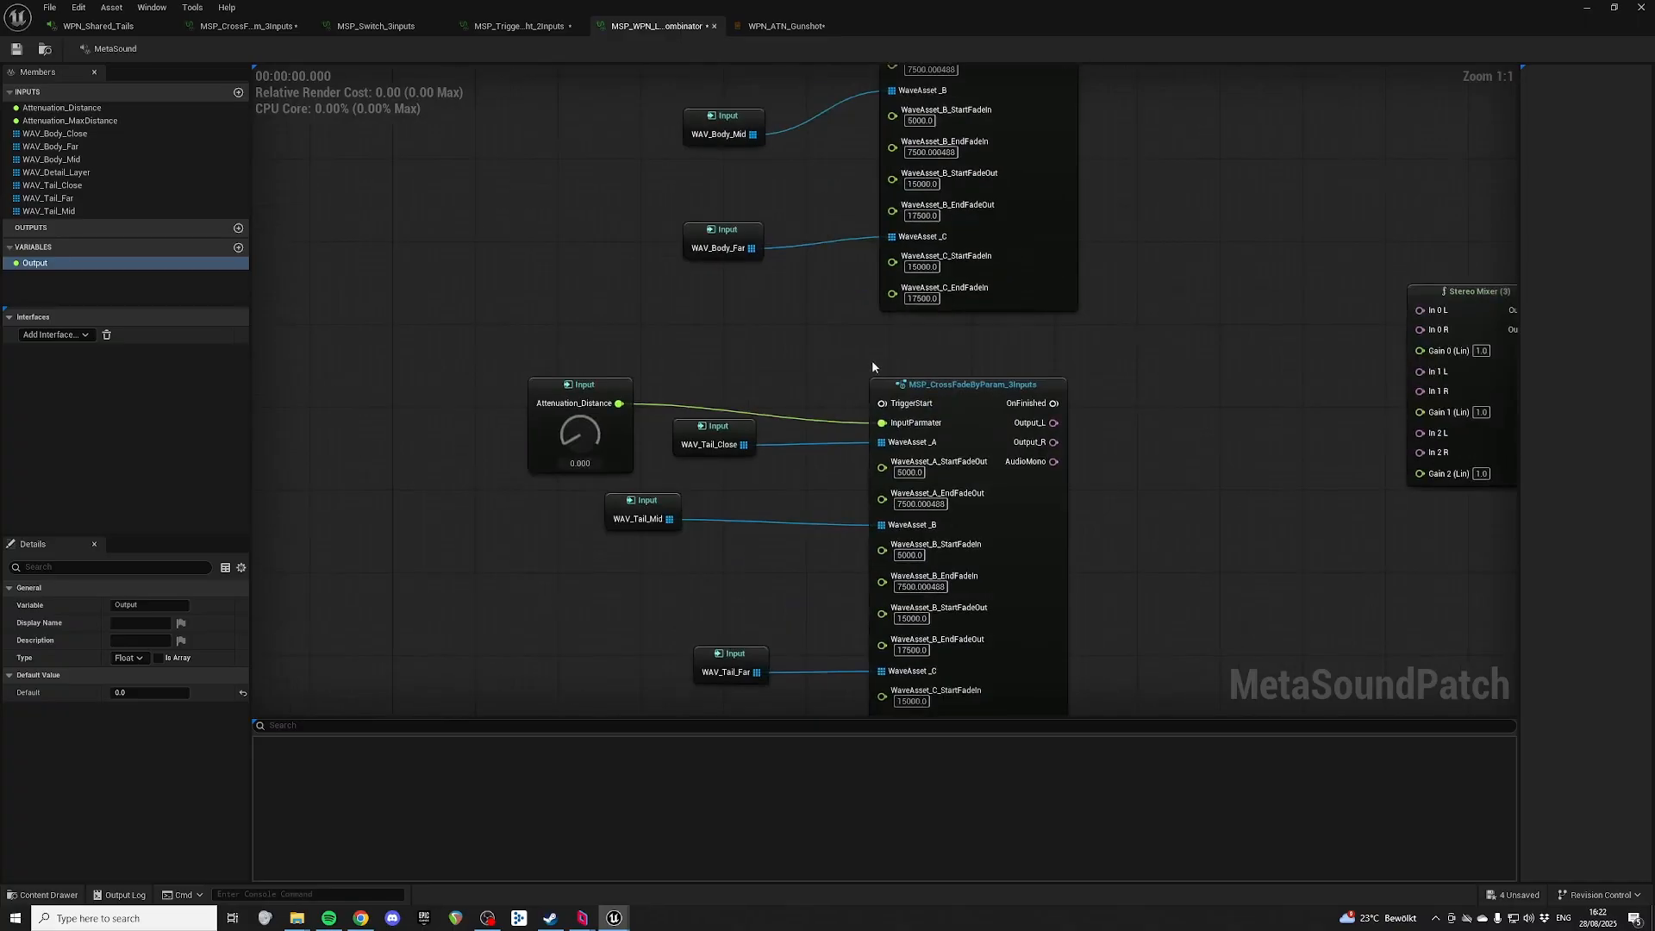
{"action": "right_click_drag", "start_coordinate": [799, 400], "coordinate": [579, 69]}
{"action": "right_click_drag", "start_coordinate": [1165, 577], "coordinate": [967, 97]}
{"action": "type", "text": "Volu"}
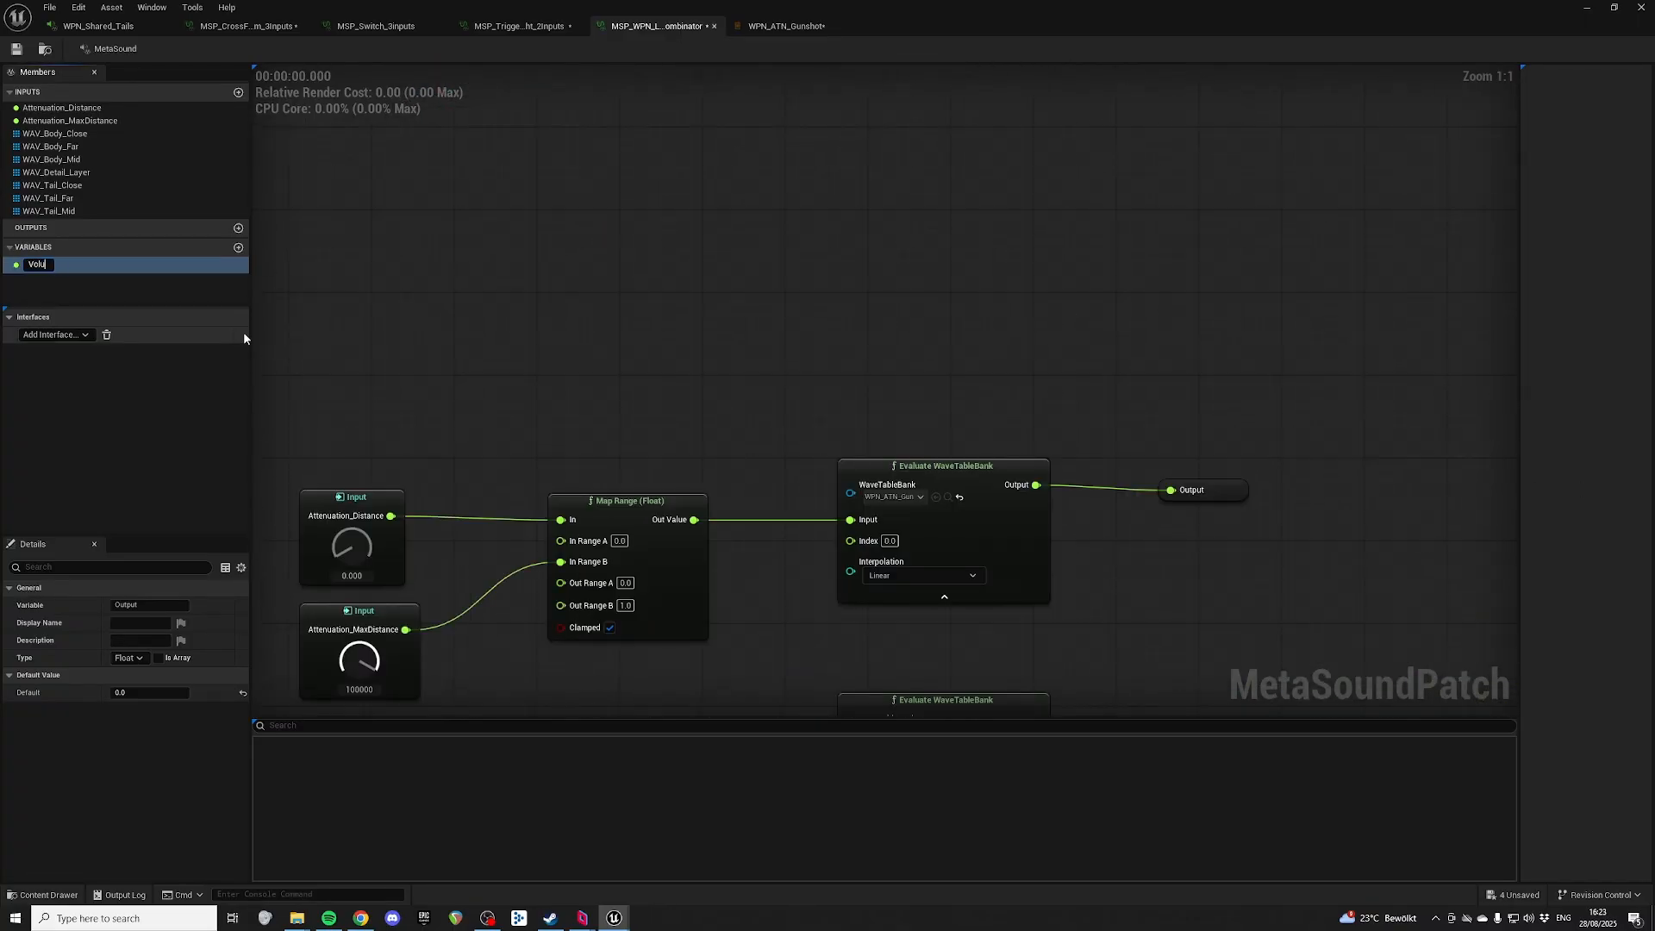
{"action": "type", "text": "me_Body"}
{"action": "key", "text": "Return"}
Step: Promote the index 1 Evaluate WaveTableBank output to a graph variable named Volume_Tail
{"action": "right_click_drag", "start_coordinate": [604, 517], "coordinate": [592, 282]}
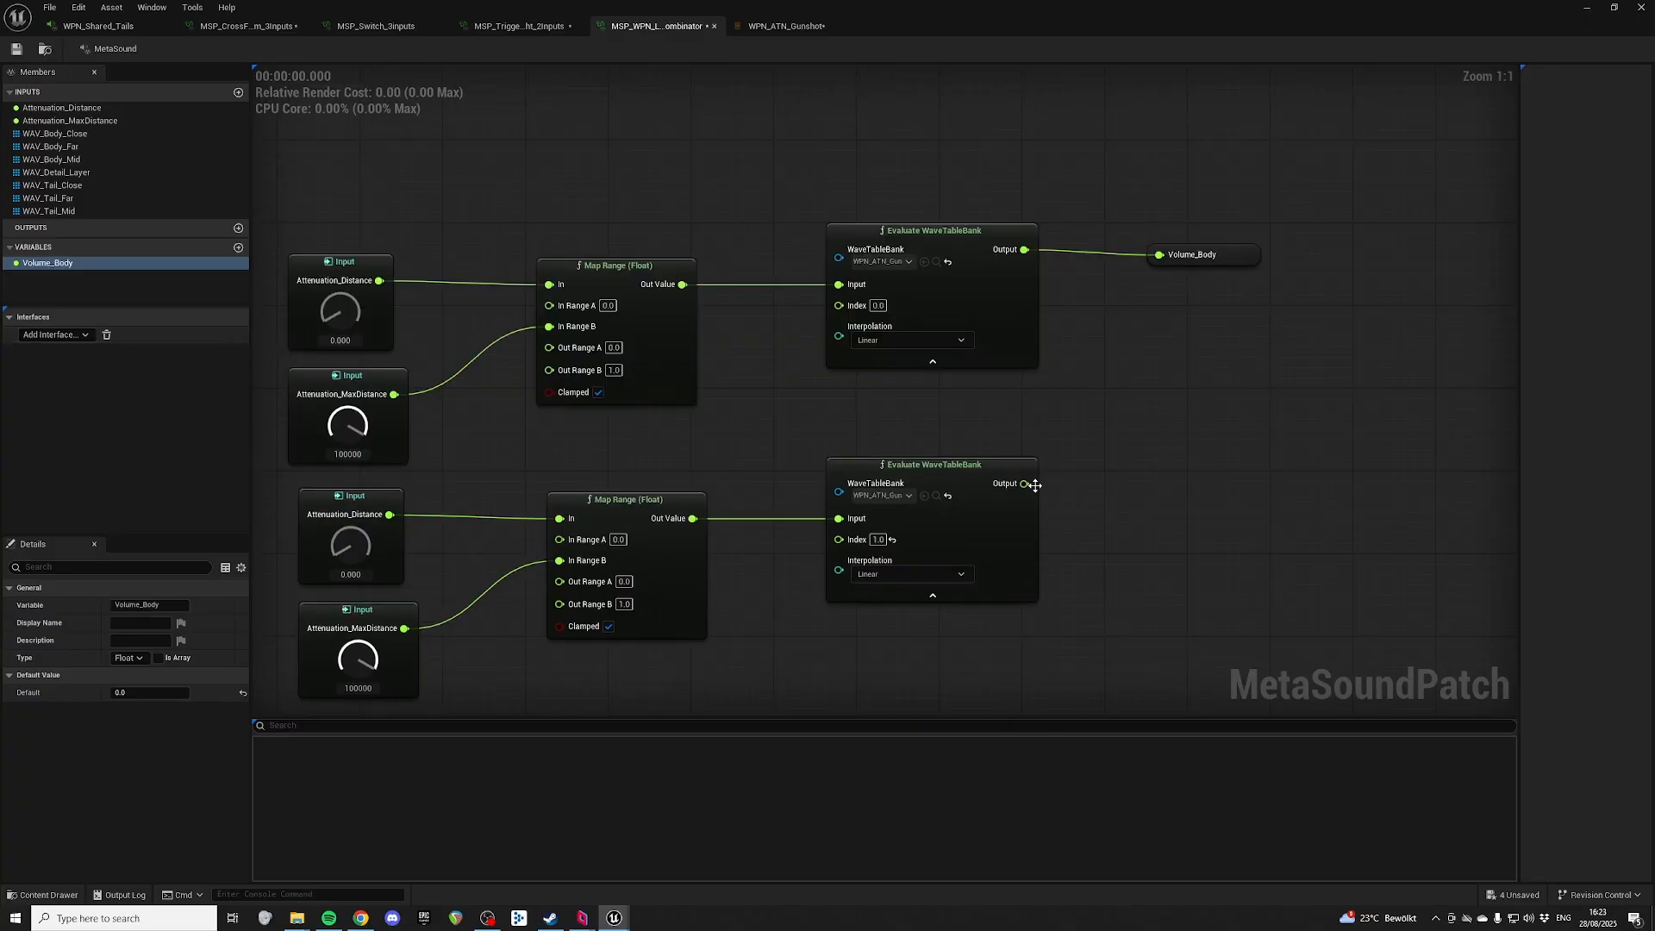
{"action": "right_click", "coordinate": [1023, 483]}
{"action": "left_click", "coordinate": [1093, 540]}
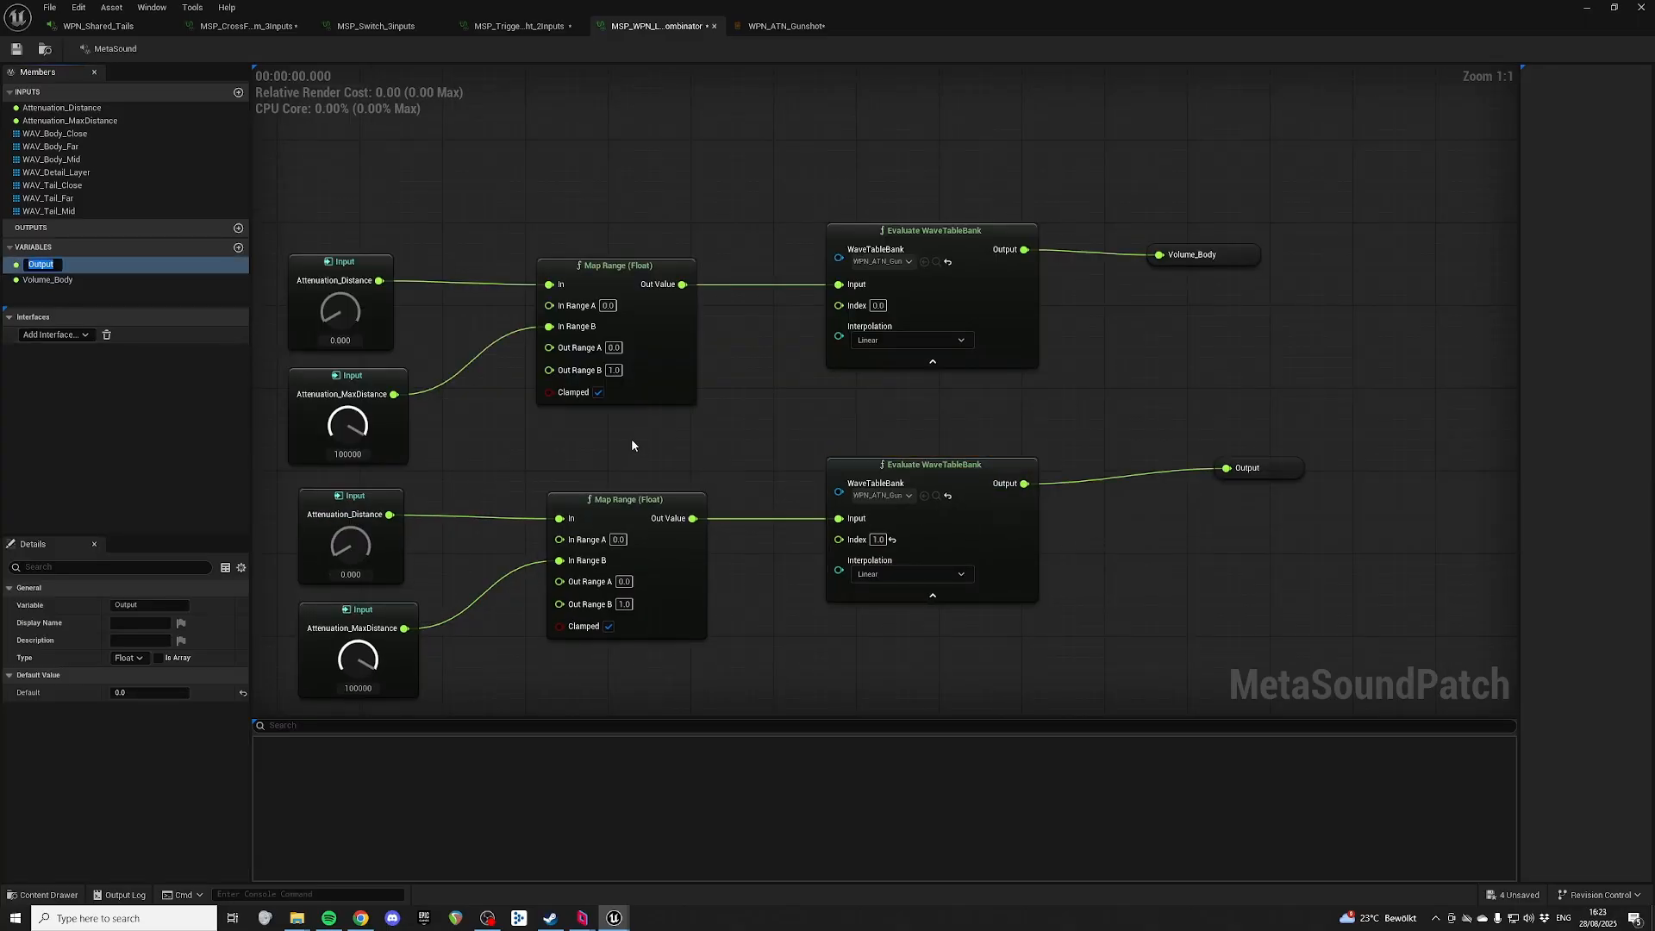
{"action": "type", "text": "Volume_Tail"}
{"action": "key", "text": "Return"}
Step: Promote the index 2 Evaluate WaveTableBank output to a graph variable named Volume_Detail
{"action": "right_click_drag", "start_coordinate": [1309, 565], "coordinate": [1257, 329]}
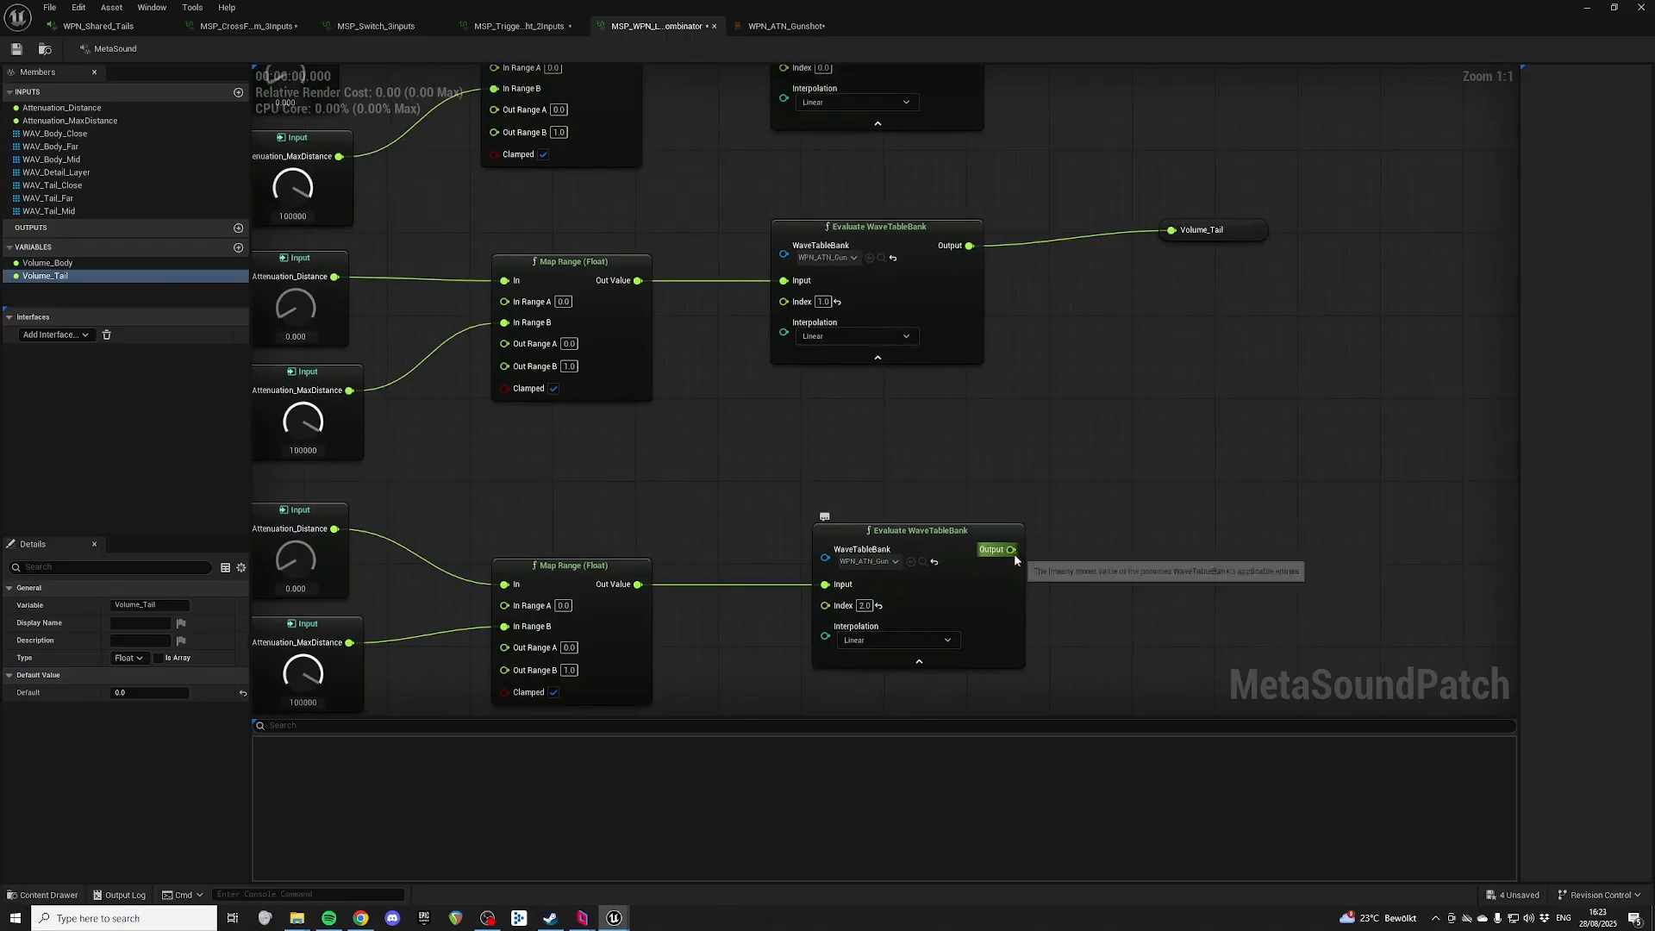
{"action": "right_click", "coordinate": [1015, 554]}
{"action": "left_click", "coordinate": [1082, 593]}
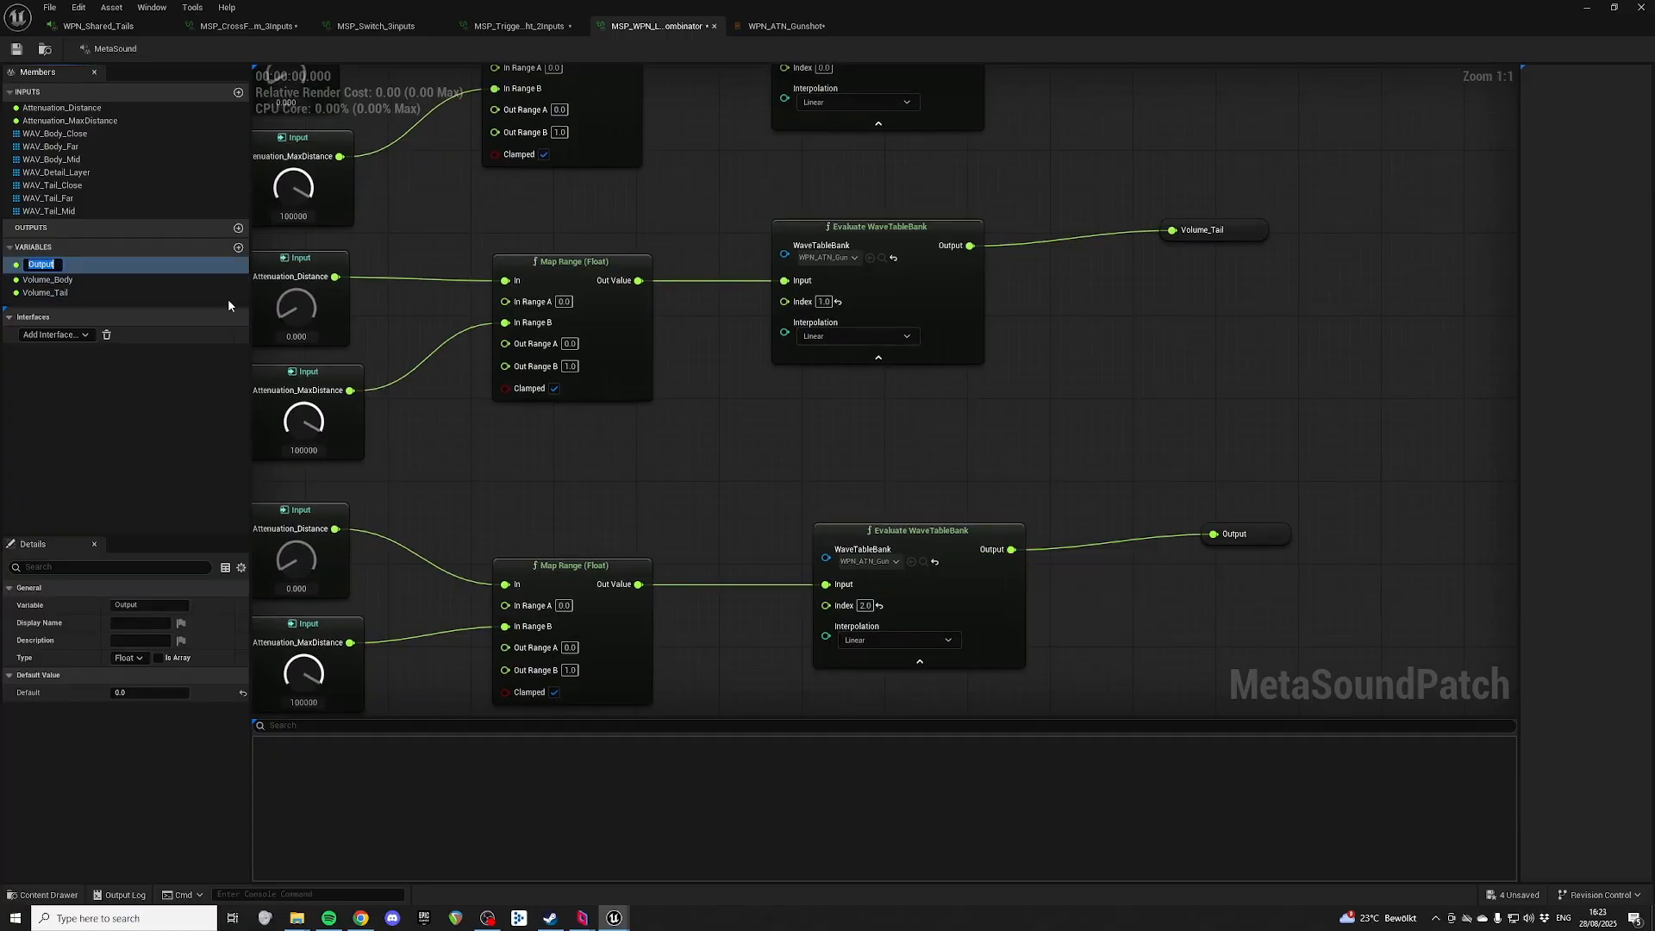
{"action": "type", "text": "Volume_Detail"}
{"action": "key", "text": "Return"}
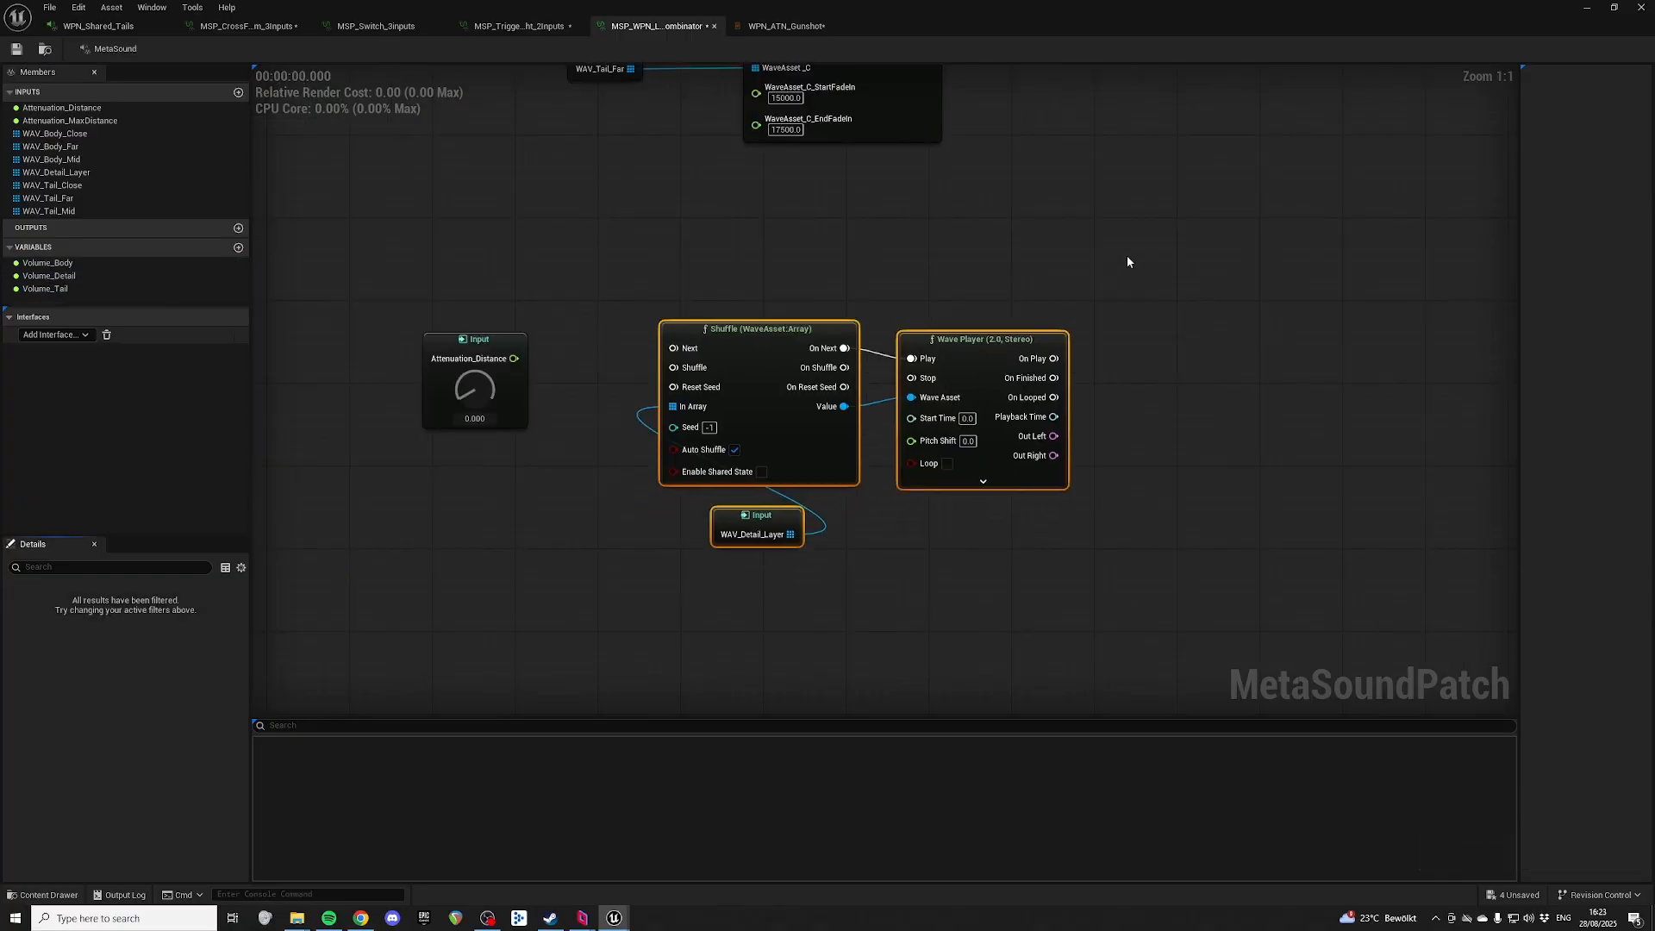
Step: Route the detail Wave Player's left and right outputs through separate Multiply nodes into the Stereo Mixer's In 2 L and In 2 R
{"action": "right_click_drag", "start_coordinate": [1128, 257], "coordinate": [910, 582]}
{"action": "right_click_drag", "start_coordinate": [972, 388], "coordinate": [882, 257]}
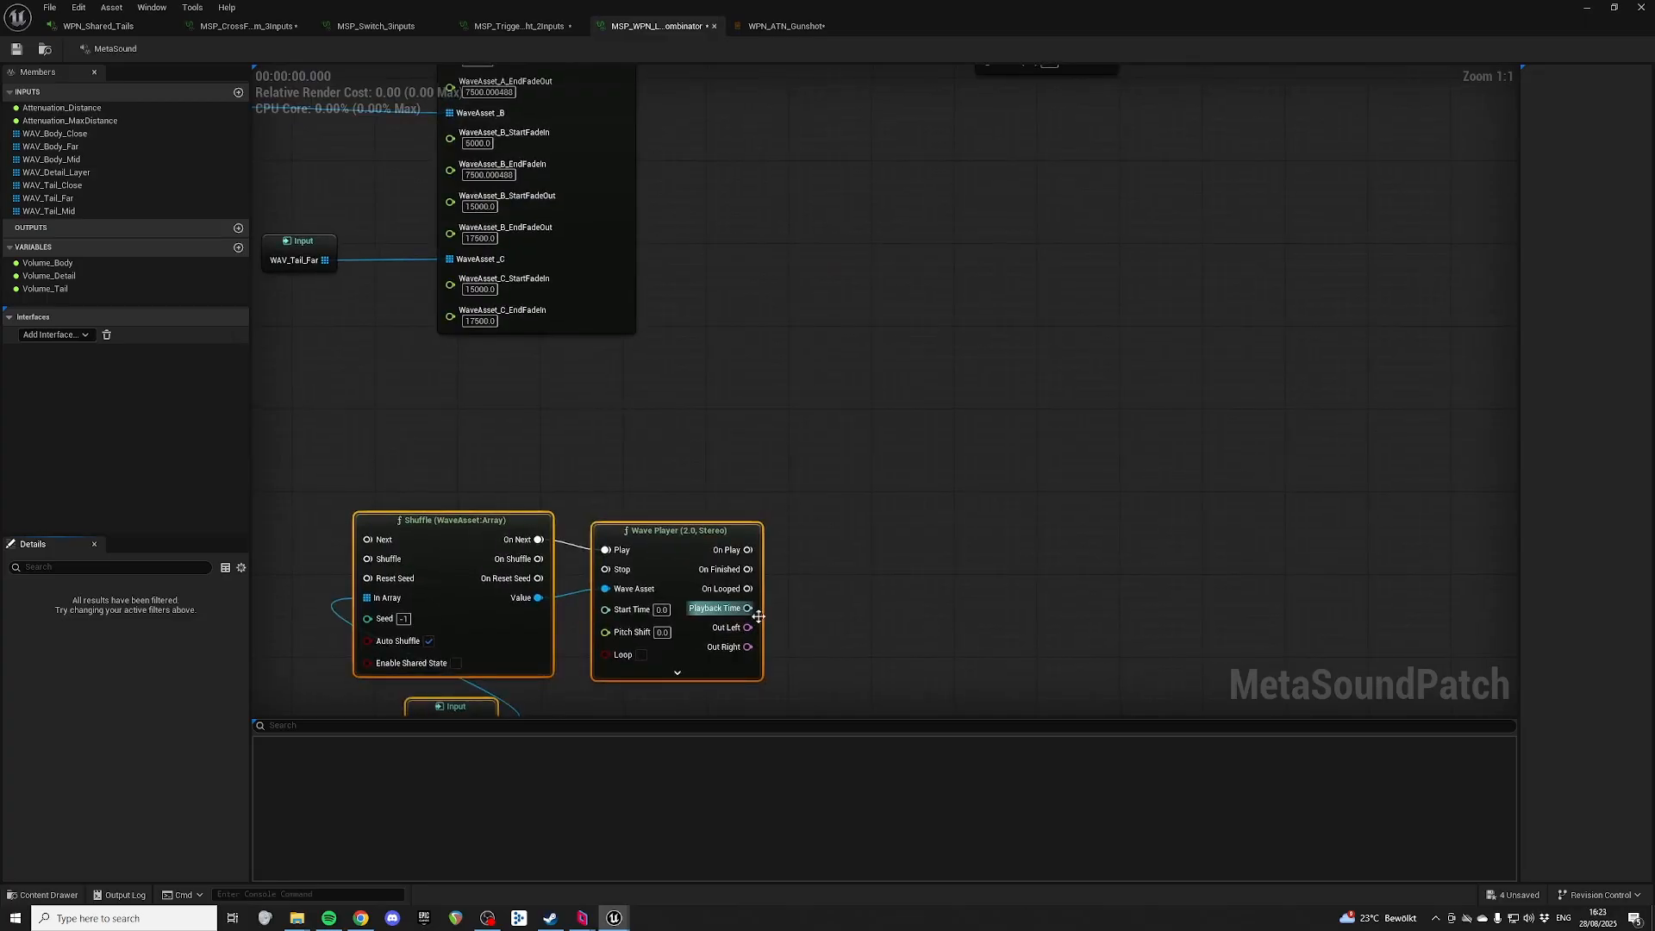
{"action": "left_click_drag", "start_coordinate": [747, 627], "coordinate": [825, 543]}
{"action": "type", "text": "*"}
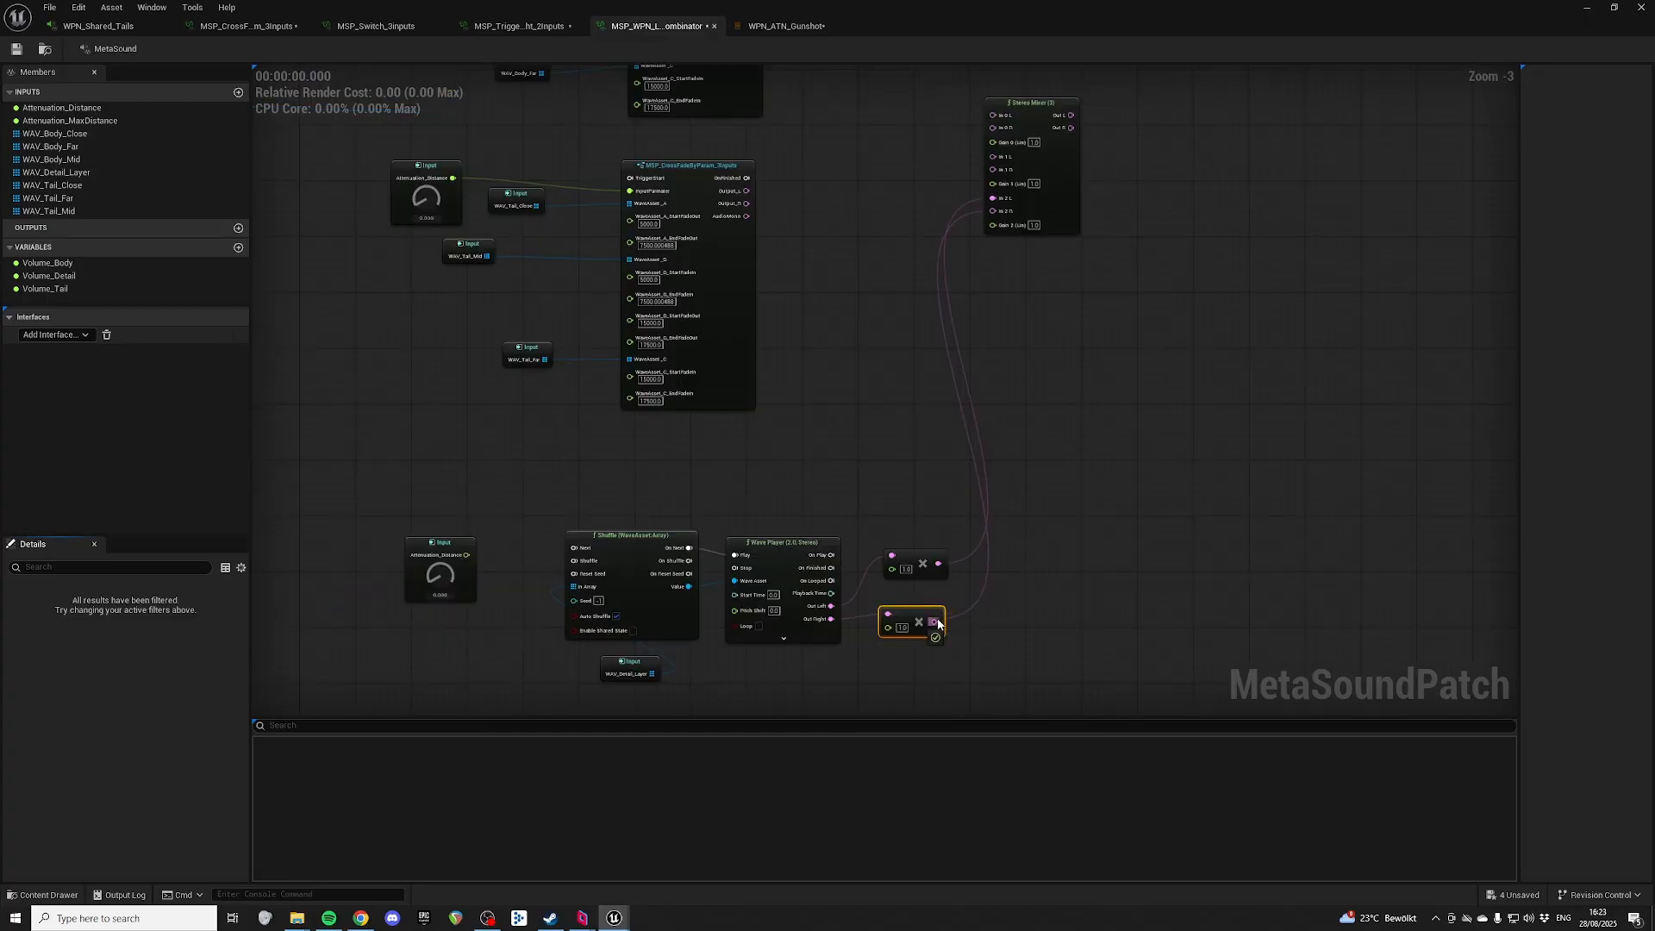
{"action": "left_click_drag", "start_coordinate": [934, 621], "coordinate": [988, 208]}
Step: Move the Stereo Mixer node farther away from the crossfade nodes to make room for the volume Multiply nodes
{"action": "right_click_drag", "start_coordinate": [1200, 698], "coordinate": [1065, 468]}
{"action": "right_click_drag", "start_coordinate": [961, 79], "coordinate": [945, 417]}
{"action": "right_click_drag", "start_coordinate": [946, 500], "coordinate": [764, 102]}
{"action": "right_click_drag", "start_coordinate": [1074, 621], "coordinate": [983, 328]}
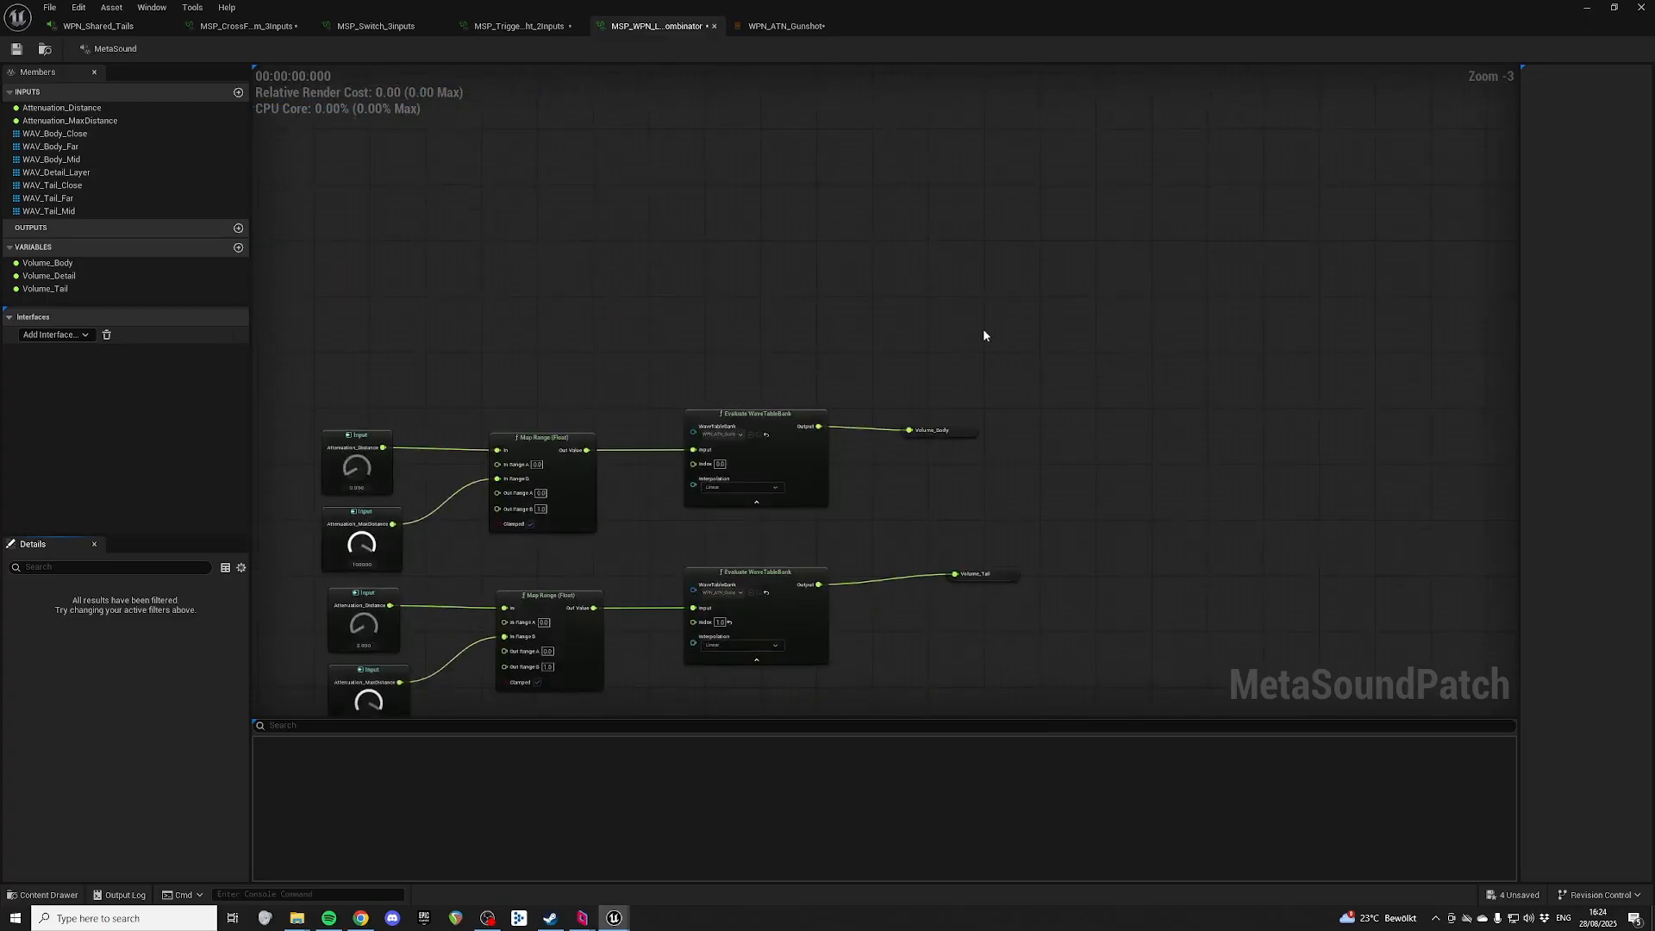
{"action": "left_click", "coordinate": [947, 429]}
{"action": "right_click_drag", "start_coordinate": [871, 126], "coordinate": [1048, 524]}
{"action": "right_click_drag", "start_coordinate": [936, 173], "coordinate": [1009, 412]}
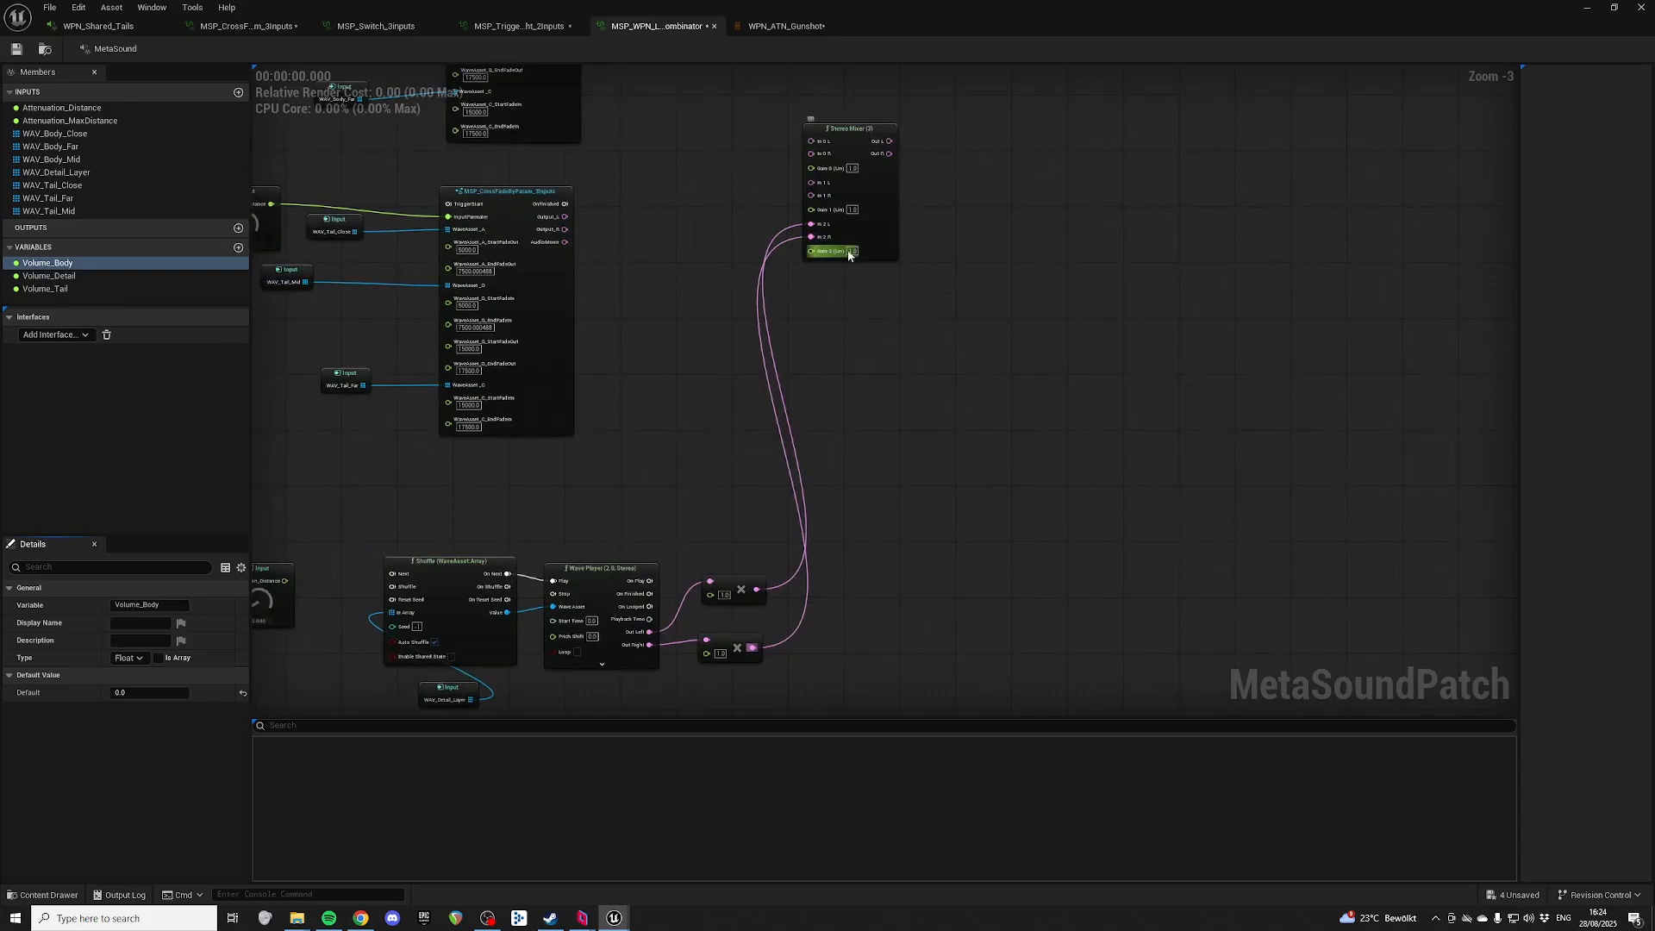
{"action": "right_click_drag", "start_coordinate": [889, 341], "coordinate": [990, 462]}
{"action": "scroll", "coordinate": [990, 460], "scroll_direction": "up", "scroll_amount": 3}
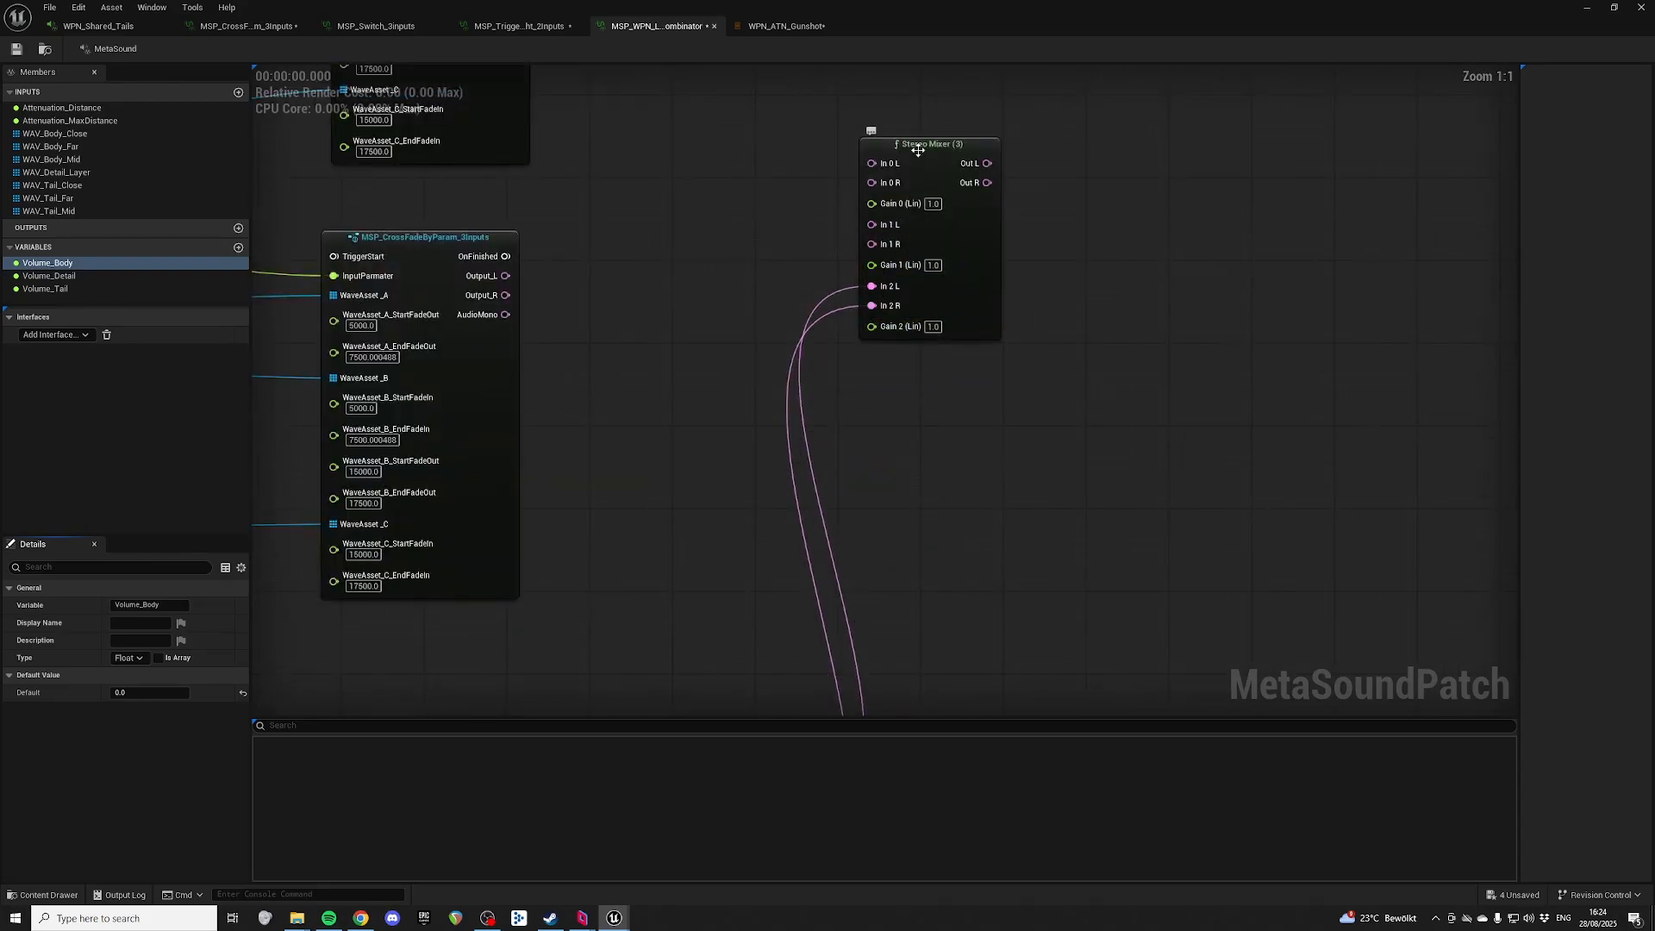
{"action": "left_click_drag", "start_coordinate": [923, 143], "coordinate": [1250, 141]}
{"action": "right_click_drag", "start_coordinate": [1238, 353], "coordinate": [1215, 335]}
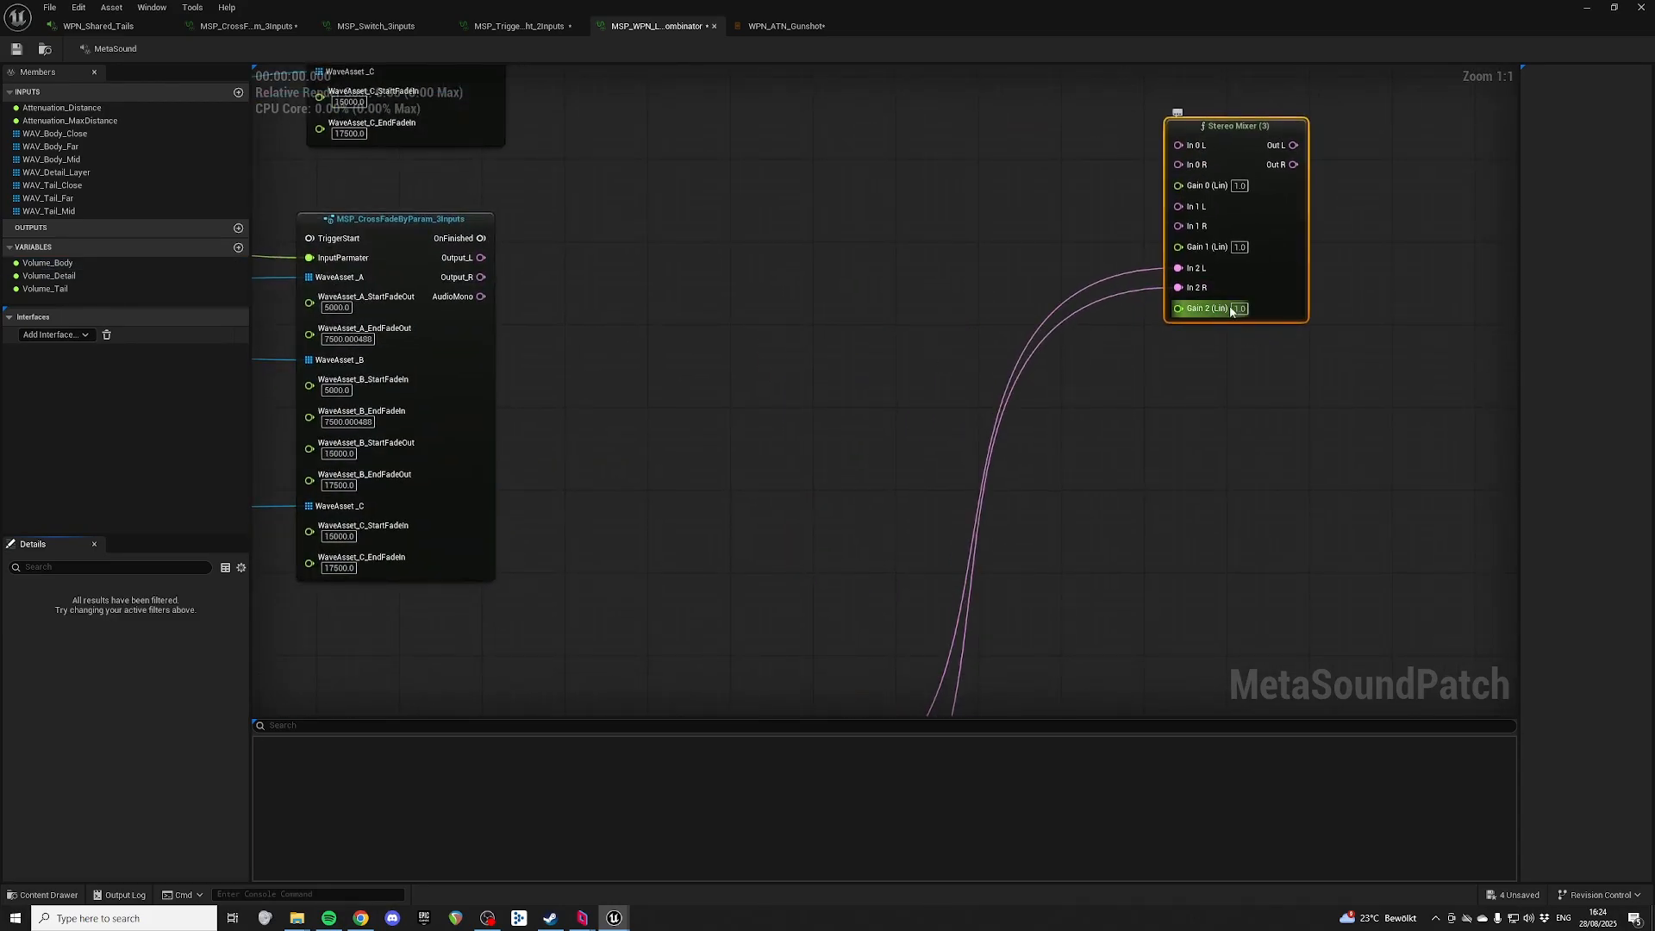
{"action": "scroll", "coordinate": [1086, 302], "scroll_direction": "down", "scroll_amount": 3}
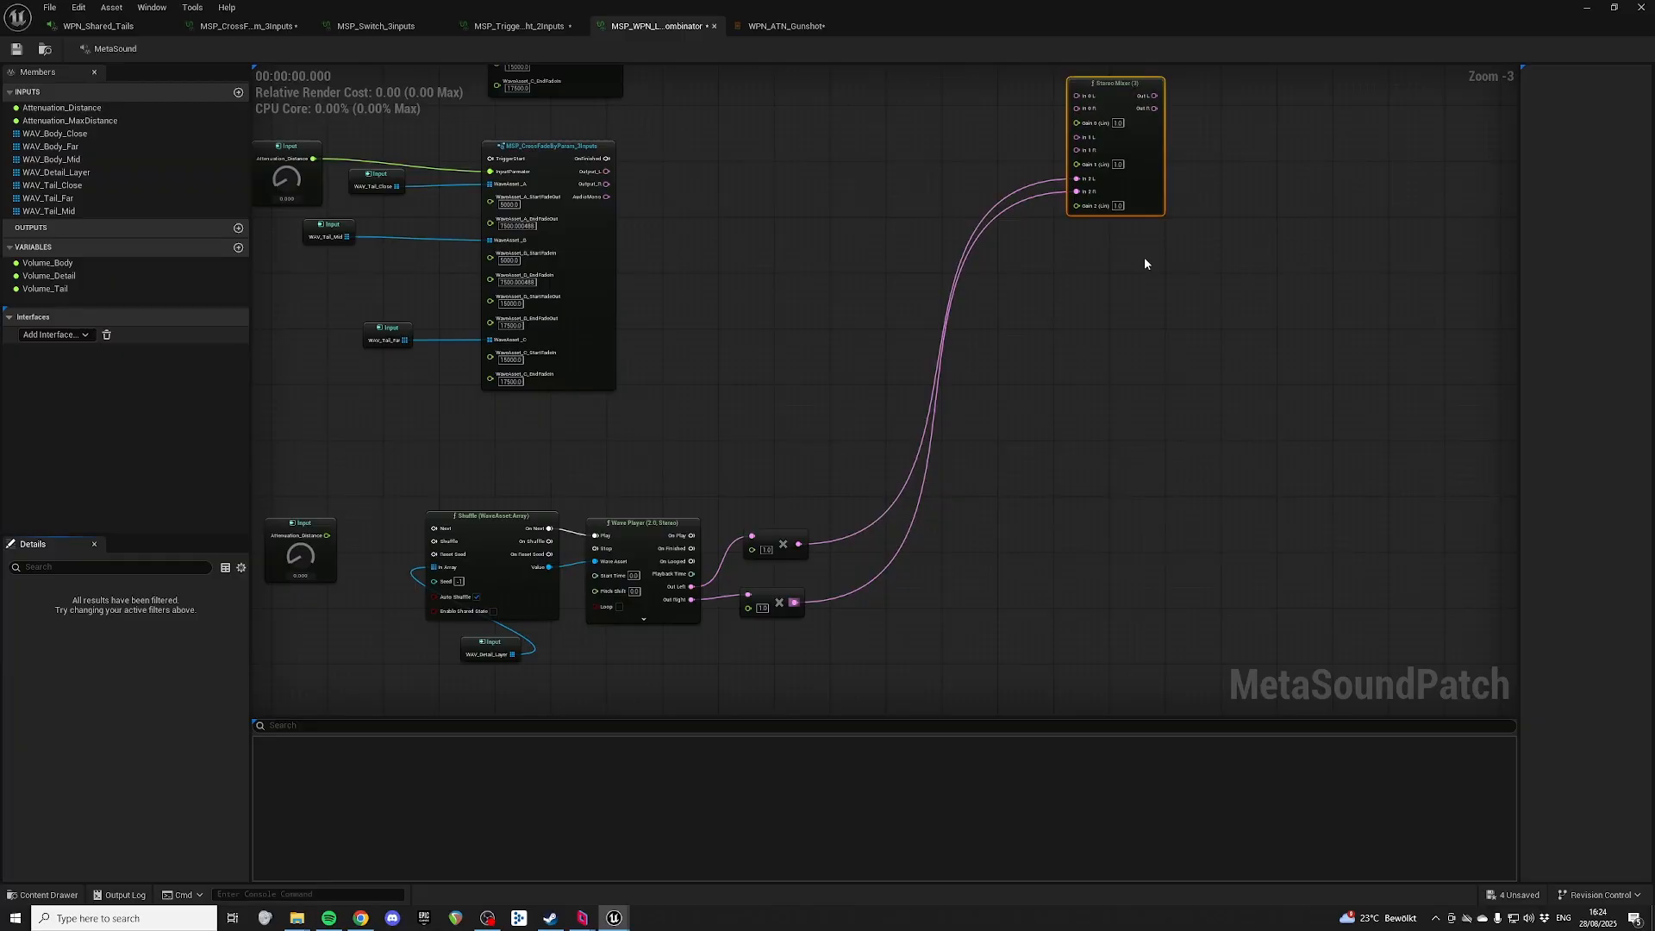
Step: Place the Volume_Detail variable in the graph and feed it into the detail layer's Multiply nodes
{"action": "right_click_drag", "start_coordinate": [1094, 648], "coordinate": [868, 158]}
{"action": "left_click_drag", "start_coordinate": [1179, 480], "coordinate": [1005, 545]}
{"action": "right_click_drag", "start_coordinate": [917, 385], "coordinate": [1206, 606]}
{"action": "right_click_drag", "start_coordinate": [1092, 624], "coordinate": [1002, 167]}
{"action": "right_click_drag", "start_coordinate": [966, 365], "coordinate": [1104, 869]}
{"action": "left_click_drag", "start_coordinate": [50, 276], "coordinate": [768, 425]}
{"action": "left_click_drag", "start_coordinate": [813, 433], "coordinate": [853, 381]}
Step: Paste a pair of Multiply nodes beside the tail crossfade node and connect its Output_L and Output_R to them
{"action": "right_click_drag", "start_coordinate": [854, 285], "coordinate": [864, 479]}
{"action": "scroll", "coordinate": [816, 189], "scroll_direction": "up", "scroll_amount": 3}
{"action": "right_click_drag", "start_coordinate": [816, 189], "coordinate": [823, 416]}
{"action": "key", "text": "ctrl+v"}
{"action": "left_click_drag", "start_coordinate": [687, 333], "coordinate": [826, 472]}
{"action": "left_click_drag", "start_coordinate": [871, 483], "coordinate": [922, 402]}
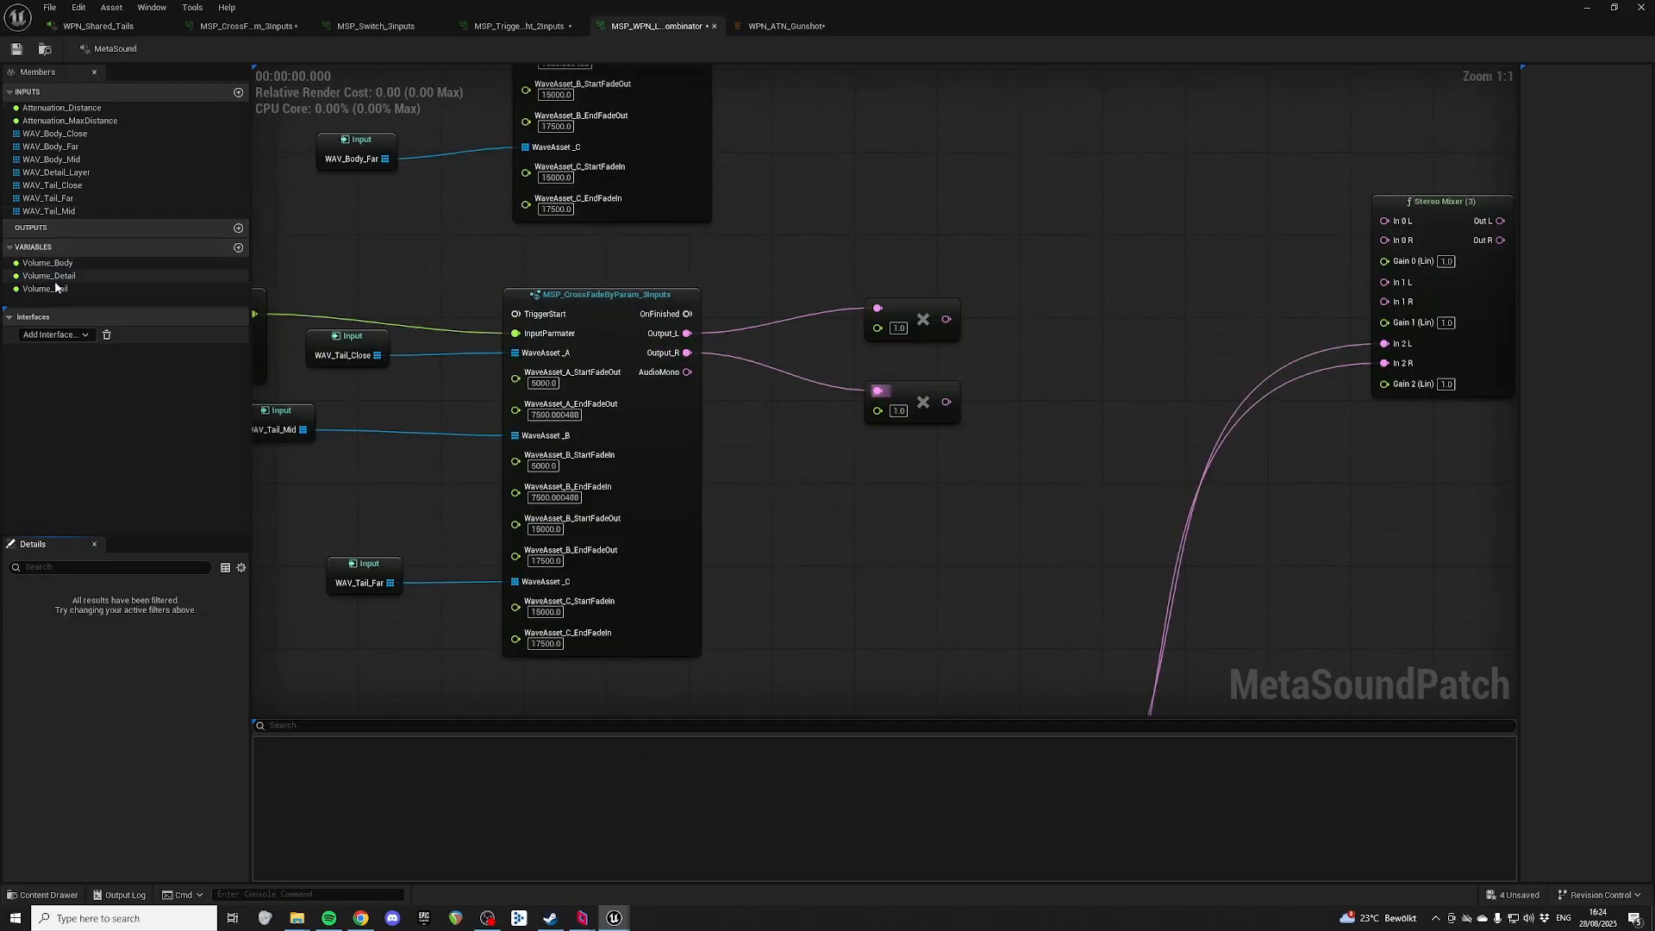
Step: Feed Volume_Tail into both tail Multiply nodes and route their outputs to the Stereo Mixer's In 1 L and In 1 R
{"action": "left_click_drag", "start_coordinate": [54, 289], "coordinate": [800, 481]}
{"action": "left_click_drag", "start_coordinate": [857, 492], "coordinate": [879, 328]}
{"action": "left_click_drag", "start_coordinate": [857, 491], "coordinate": [882, 411]}
{"action": "left_click_drag", "start_coordinate": [834, 481], "coordinate": [789, 434]}
{"action": "left_click_drag", "start_coordinate": [928, 316], "coordinate": [1384, 282]}
{"action": "left_click_drag", "start_coordinate": [1385, 302], "coordinate": [928, 399]}
Step: Paste Multiply nodes for the body crossfade outputs, drive them with Volume_Body, and route them to the Stereo Mixer's In 0 L and In 0 R
{"action": "right_click_drag", "start_coordinate": [888, 285], "coordinate": [914, 651]}
{"action": "key", "text": "ctrl+v"}
{"action": "left_click_drag", "start_coordinate": [723, 265], "coordinate": [874, 282]}
{"action": "left_click_drag", "start_coordinate": [723, 285], "coordinate": [864, 364]}
{"action": "left_click_drag", "start_coordinate": [47, 263], "coordinate": [820, 449]}
{"action": "left_click_drag", "start_coordinate": [886, 458], "coordinate": [865, 381]}
{"action": "left_click_drag", "start_coordinate": [925, 291], "coordinate": [915, 374]}
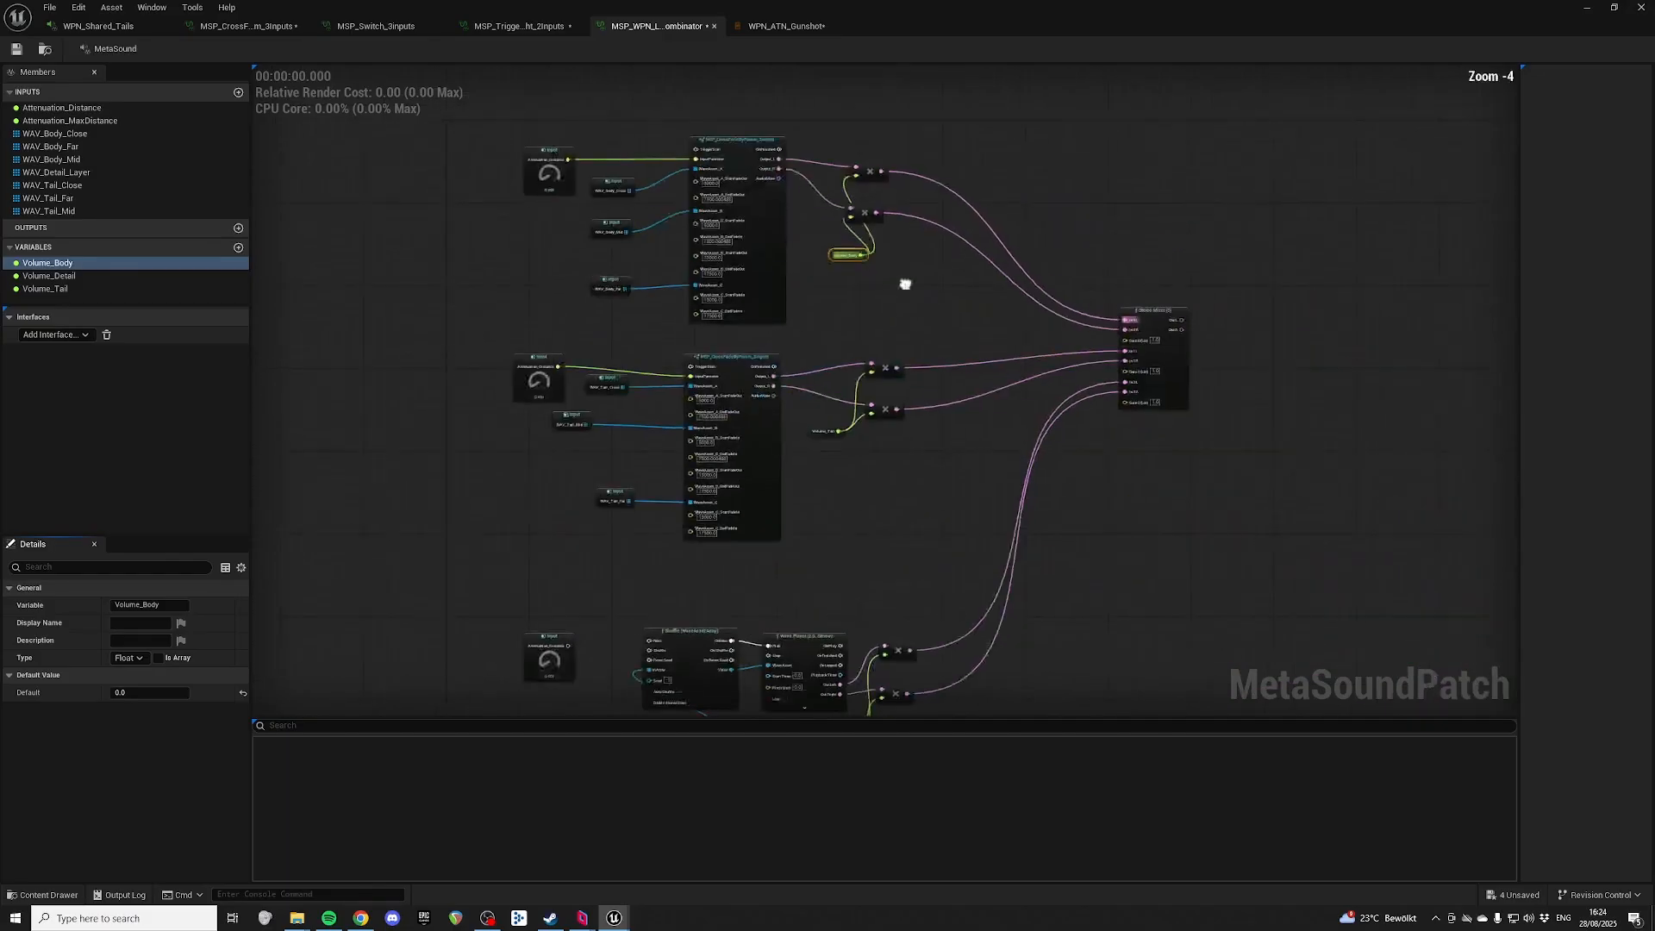
Step: Align the body layer's Attenuation_Distance input, crossfade node and upper Multiply node so their connections run straight
{"action": "right_click_drag", "start_coordinate": [930, 275], "coordinate": [1014, 376]}
{"action": "left_click", "coordinate": [952, 260]}
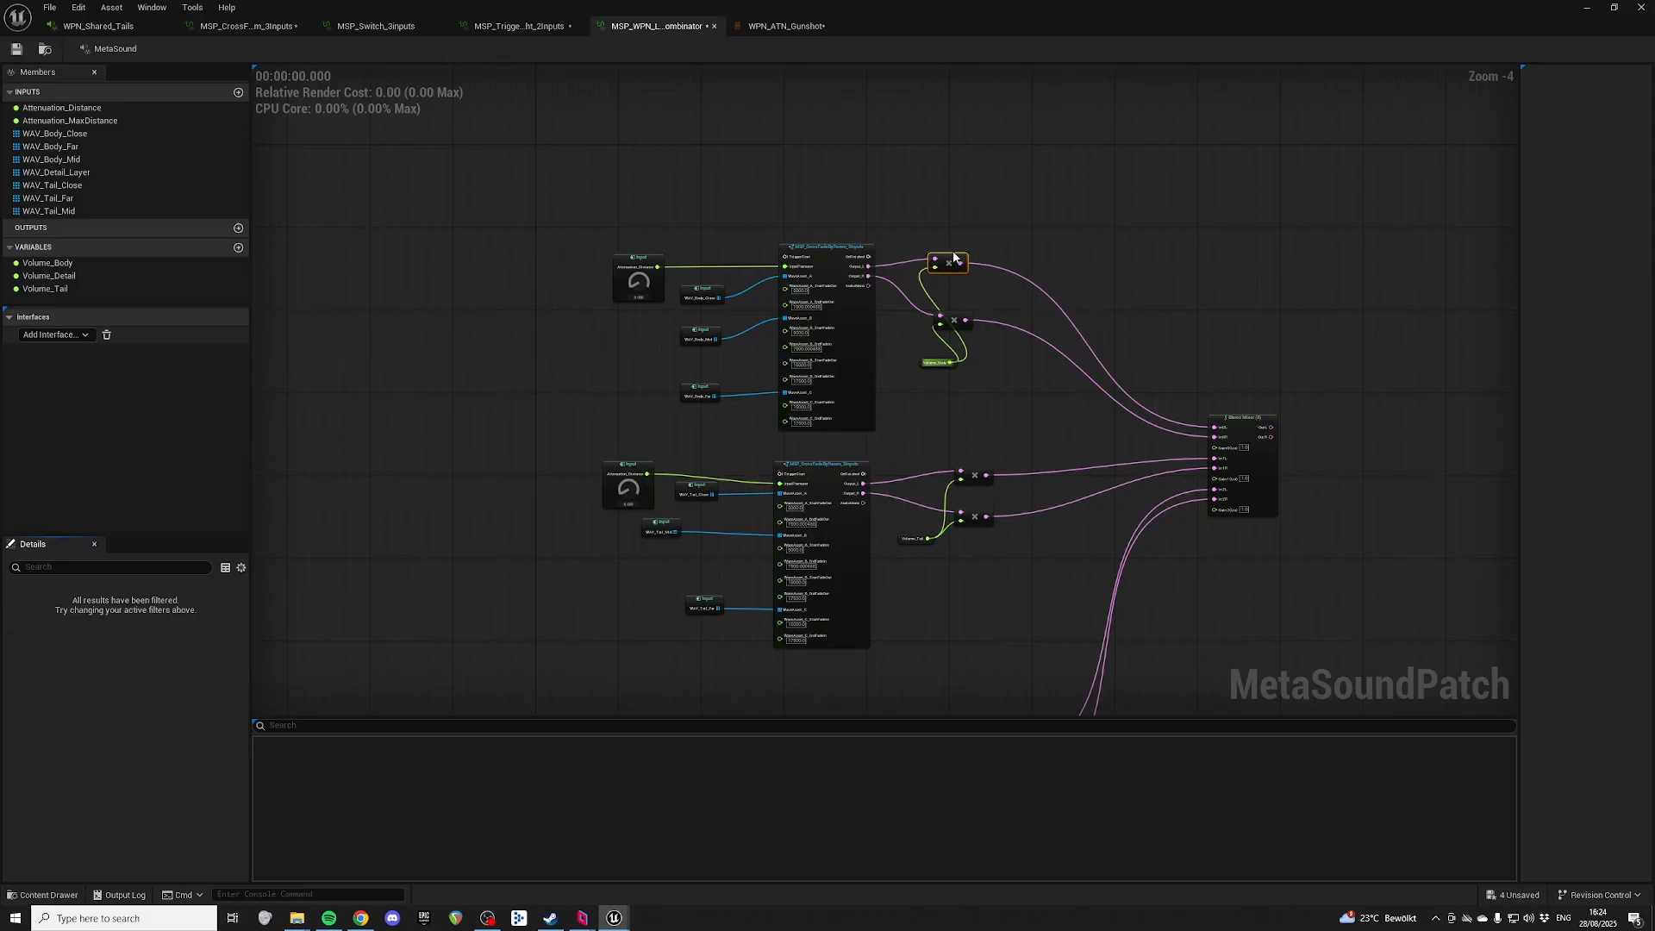
{"action": "left_click_drag", "start_coordinate": [954, 257], "coordinate": [956, 268]}
{"action": "left_click_drag", "start_coordinate": [872, 179], "coordinate": [785, 244]}
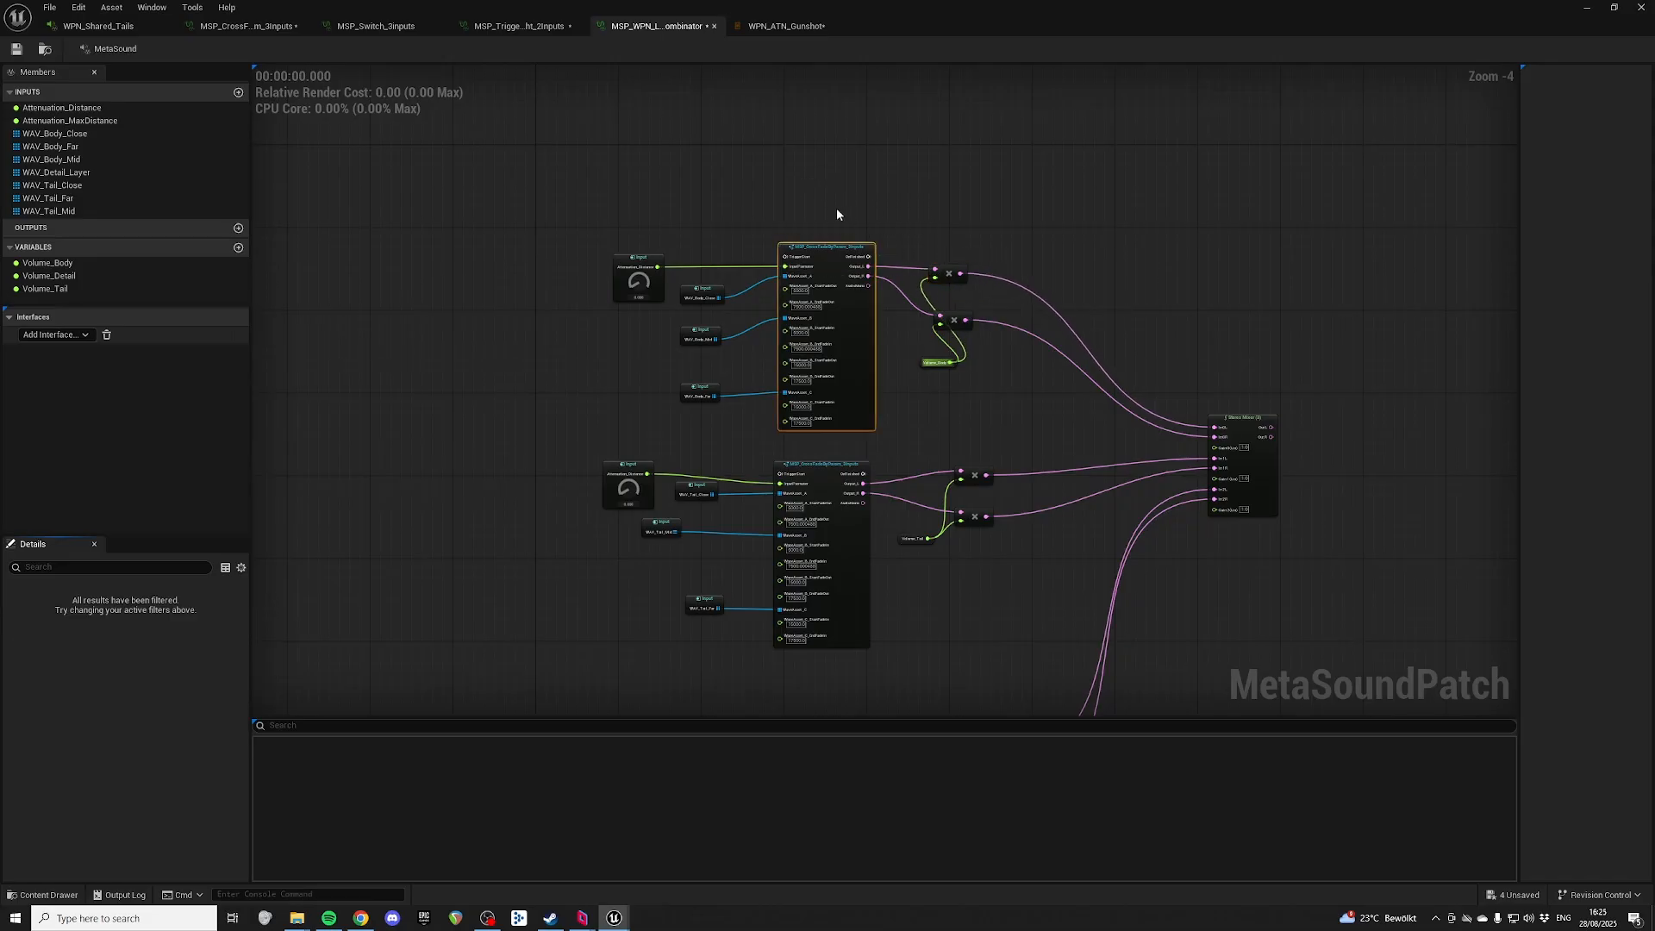
{"action": "left_click", "coordinate": [951, 274], "text": "shift"}
{"action": "key", "text": "q"}
{"action": "left_click_drag", "start_coordinate": [951, 280], "coordinate": [953, 285]}
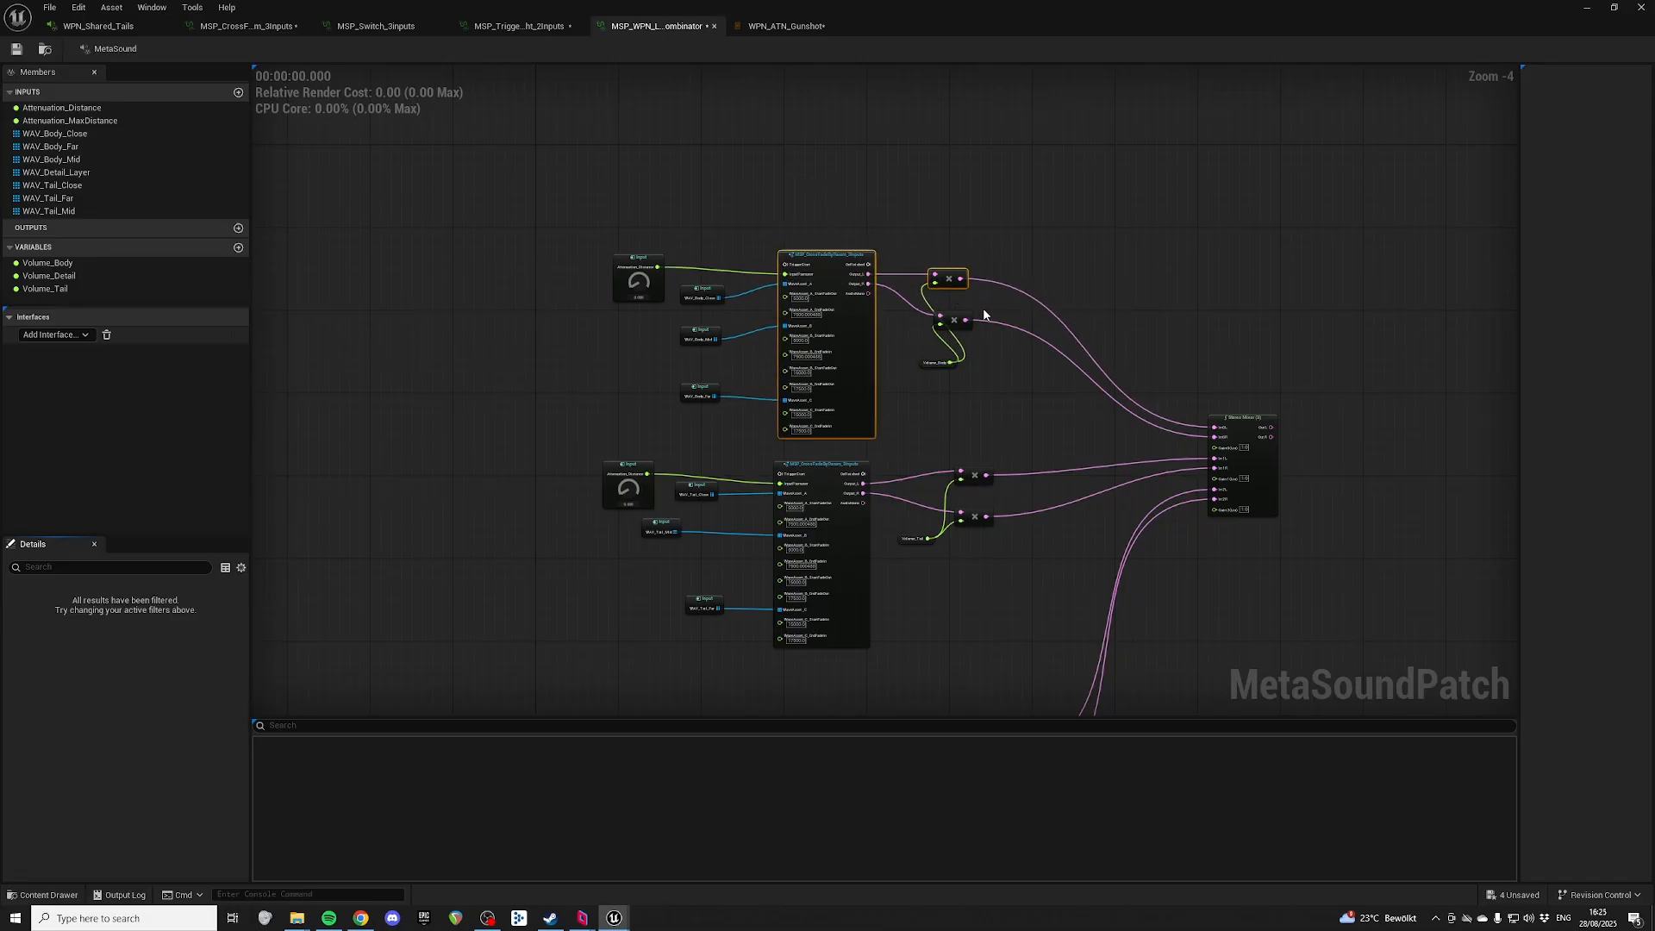
{"action": "left_click_drag", "start_coordinate": [628, 197], "coordinate": [976, 283]}
{"action": "key", "text": "q"}
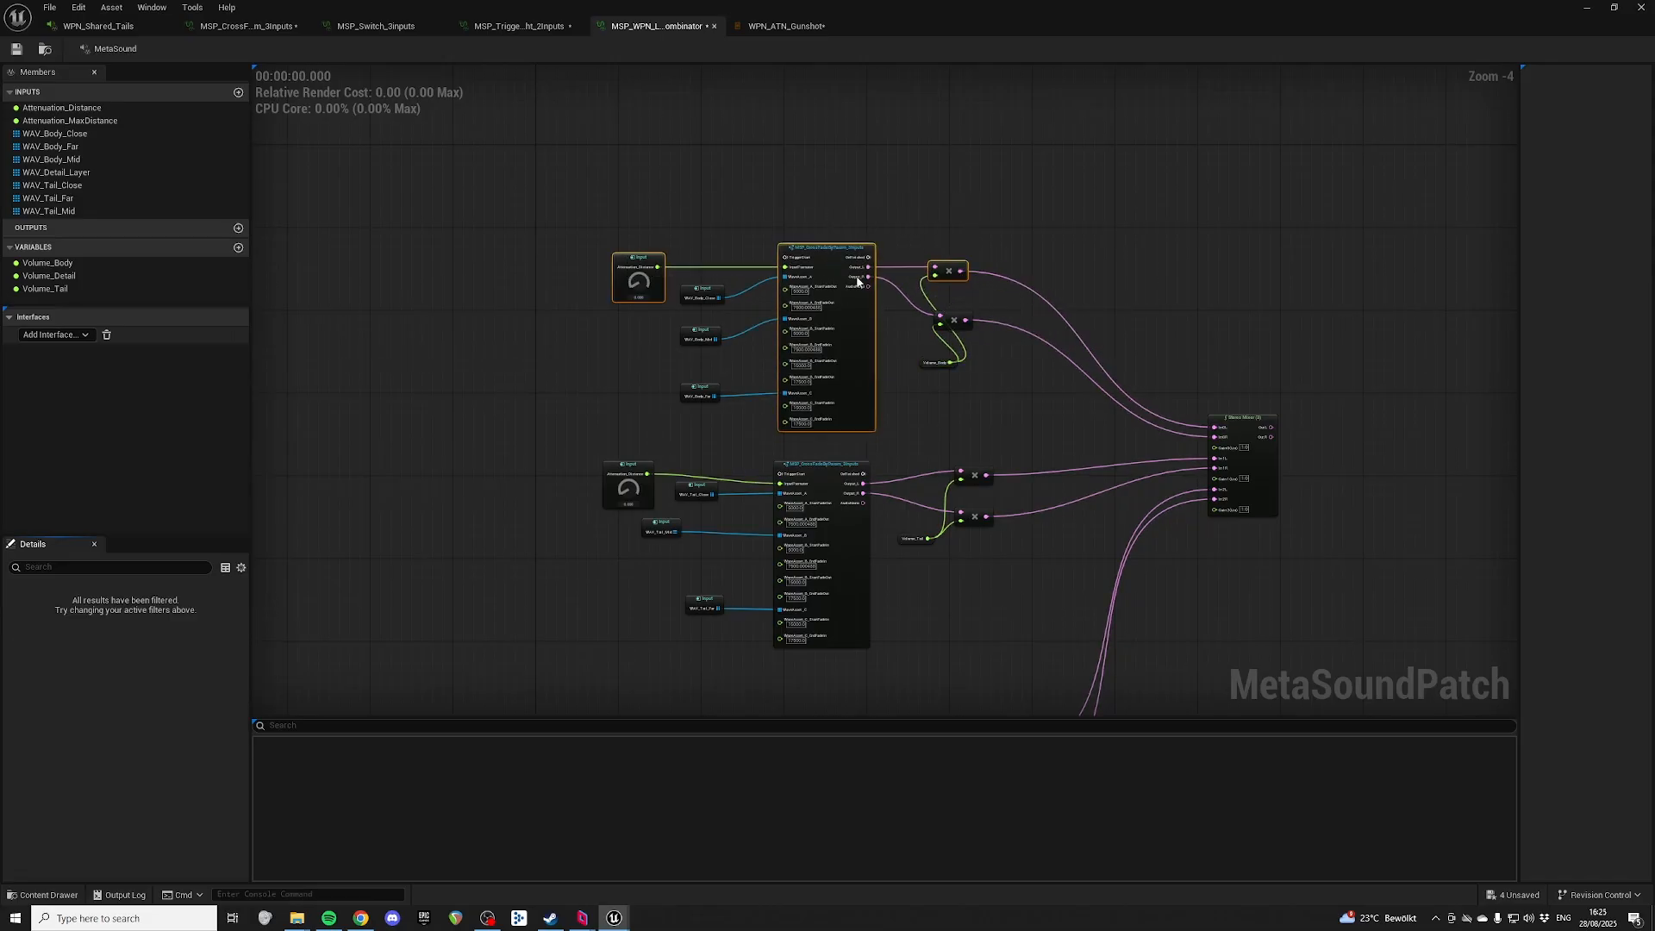
Step: Line up the WAV input nodes beside the body and tail crossfade nodes, including WAV_Tail_Mid
{"action": "mouse_move", "coordinate": [703, 204]}
{"action": "left_mouse_down"}
{"action": "mouse_move", "coordinate": [705, 634]}
{"action": "mouse_move", "coordinate": [679, 207]}
{"action": "left_mouse_up"}
{"action": "right_click_drag", "start_coordinate": [679, 172], "coordinate": [727, 670]}
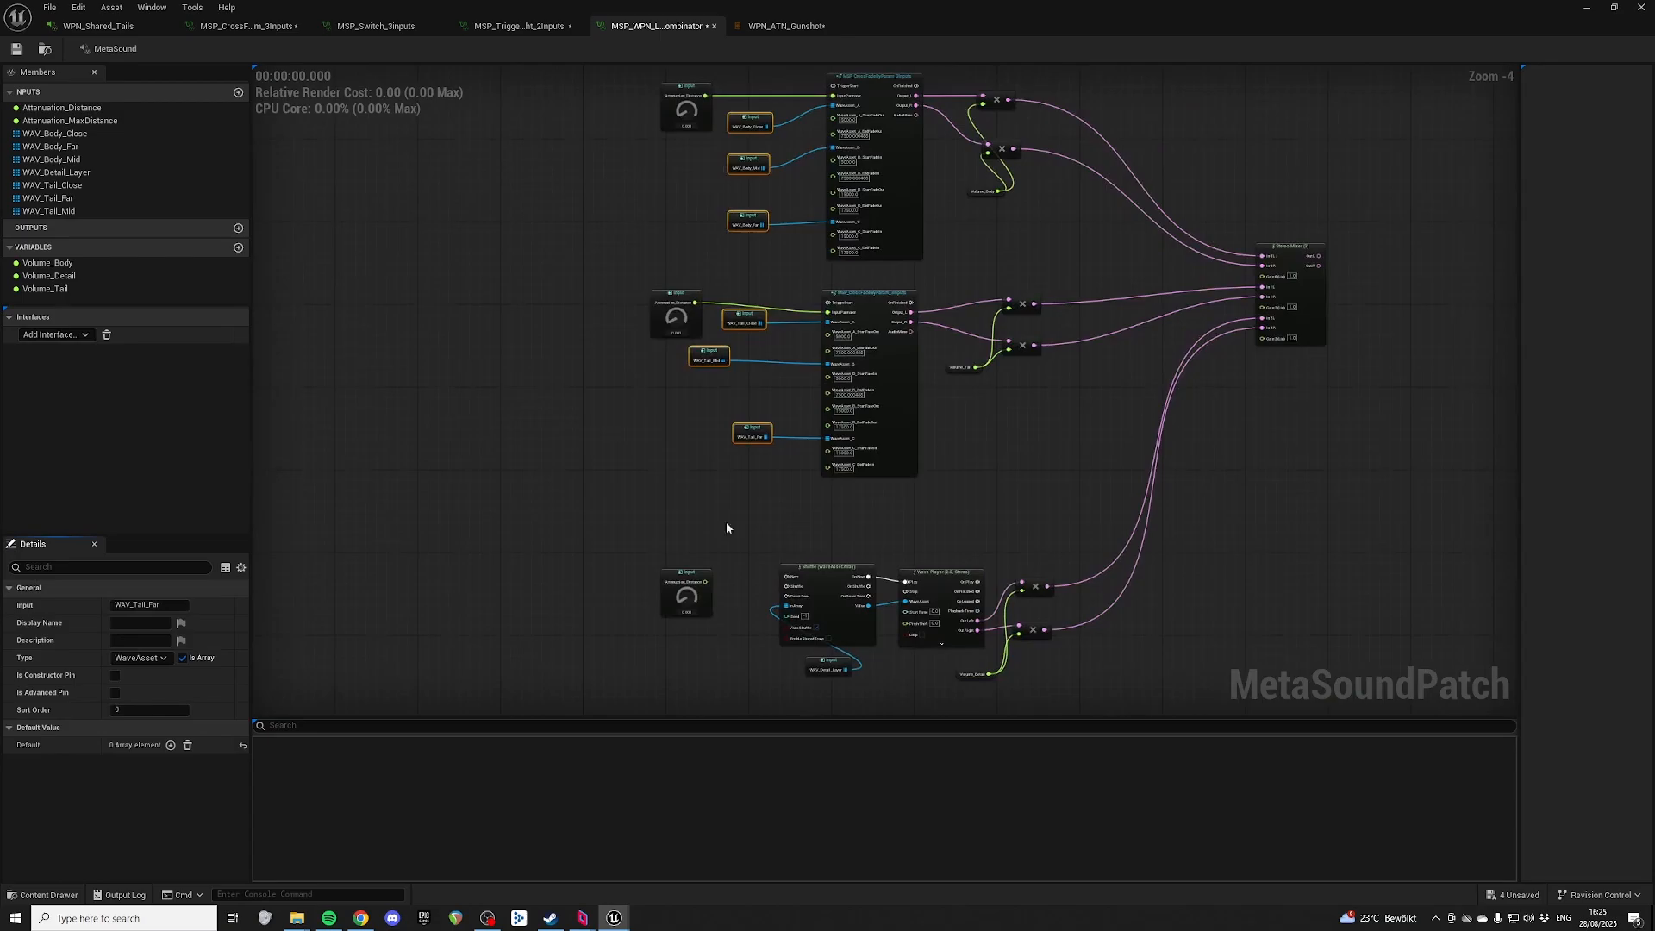
{"action": "left_click", "coordinate": [722, 342]}
{"action": "left_click_drag", "start_coordinate": [716, 351], "coordinate": [755, 371]}
{"action": "right_click_drag", "start_coordinate": [812, 508], "coordinate": [741, 387]}
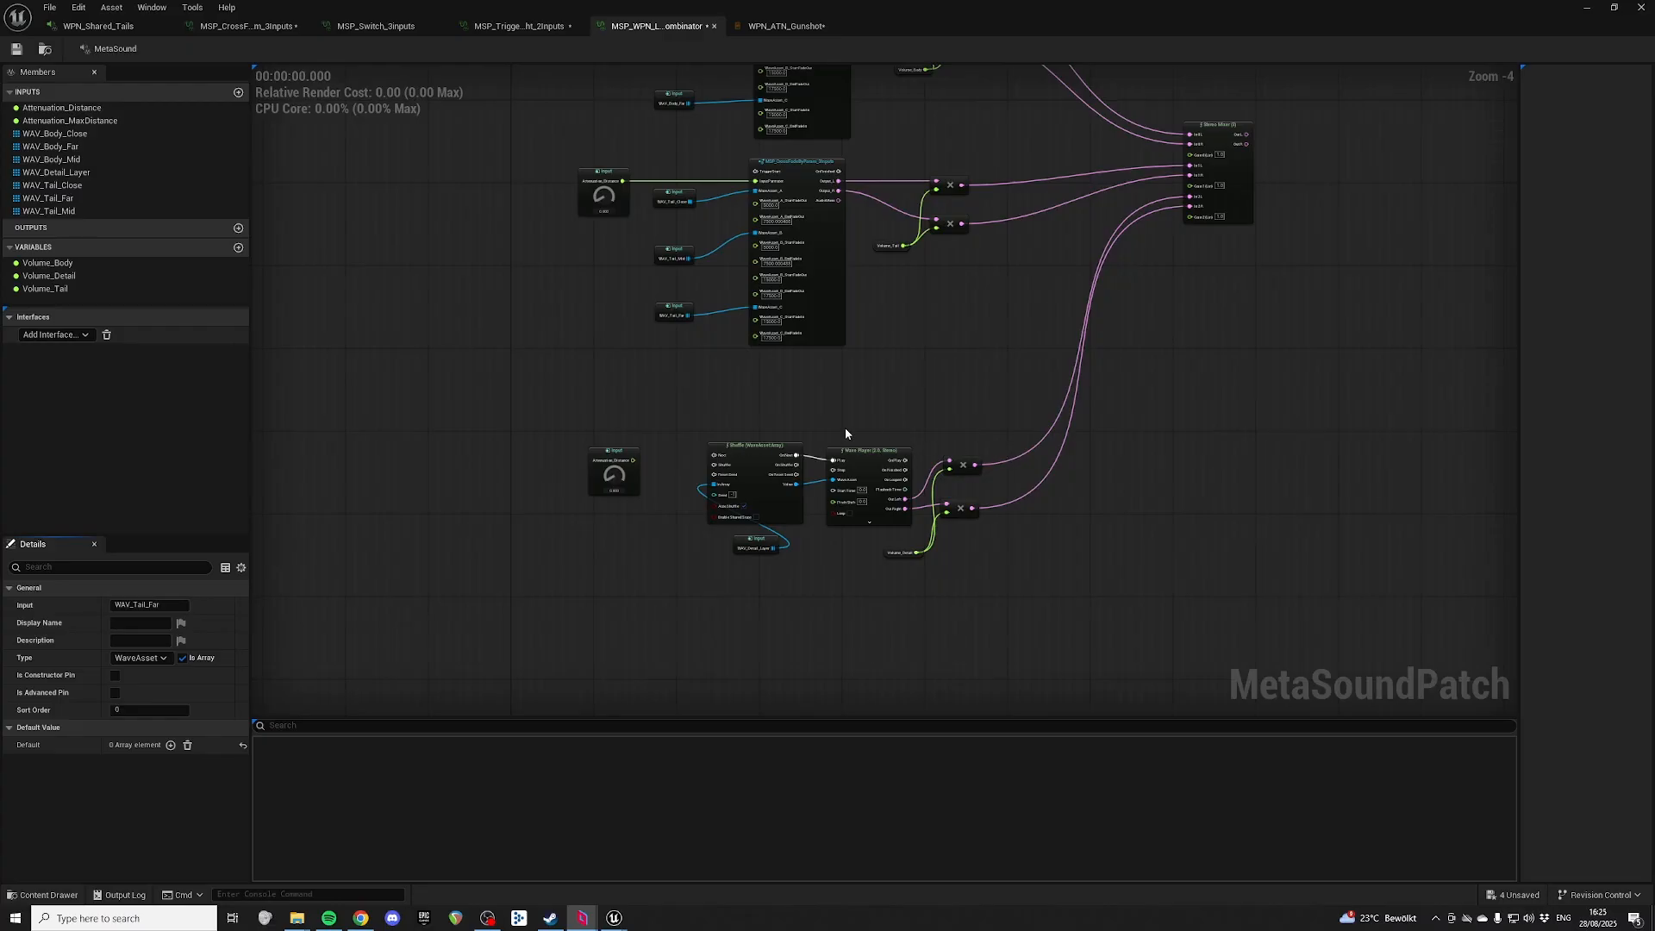
Step: Add an input named Trigger of type Trigger and connect it to the body crossfade node's TriggerStart
{"action": "right_click_drag", "start_coordinate": [824, 346], "coordinate": [1000, 648]}
{"action": "right_click_drag", "start_coordinate": [729, 322], "coordinate": [761, 410]}
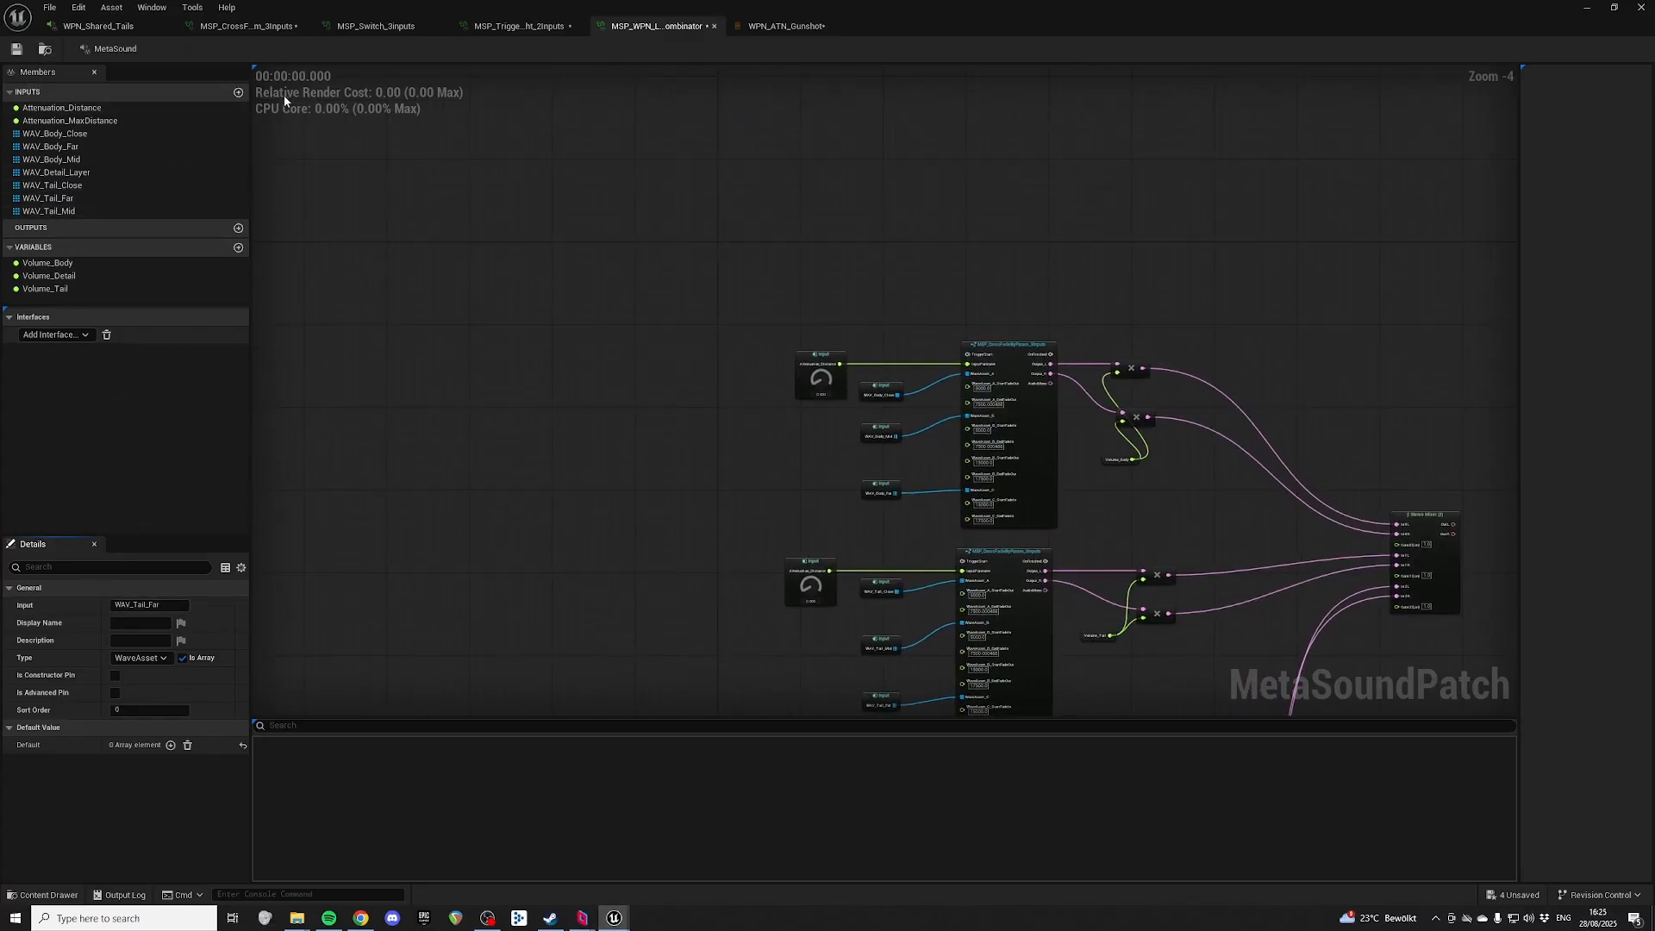
{"action": "left_click", "coordinate": [236, 92]}
{"action": "type", "text": "trigger"}
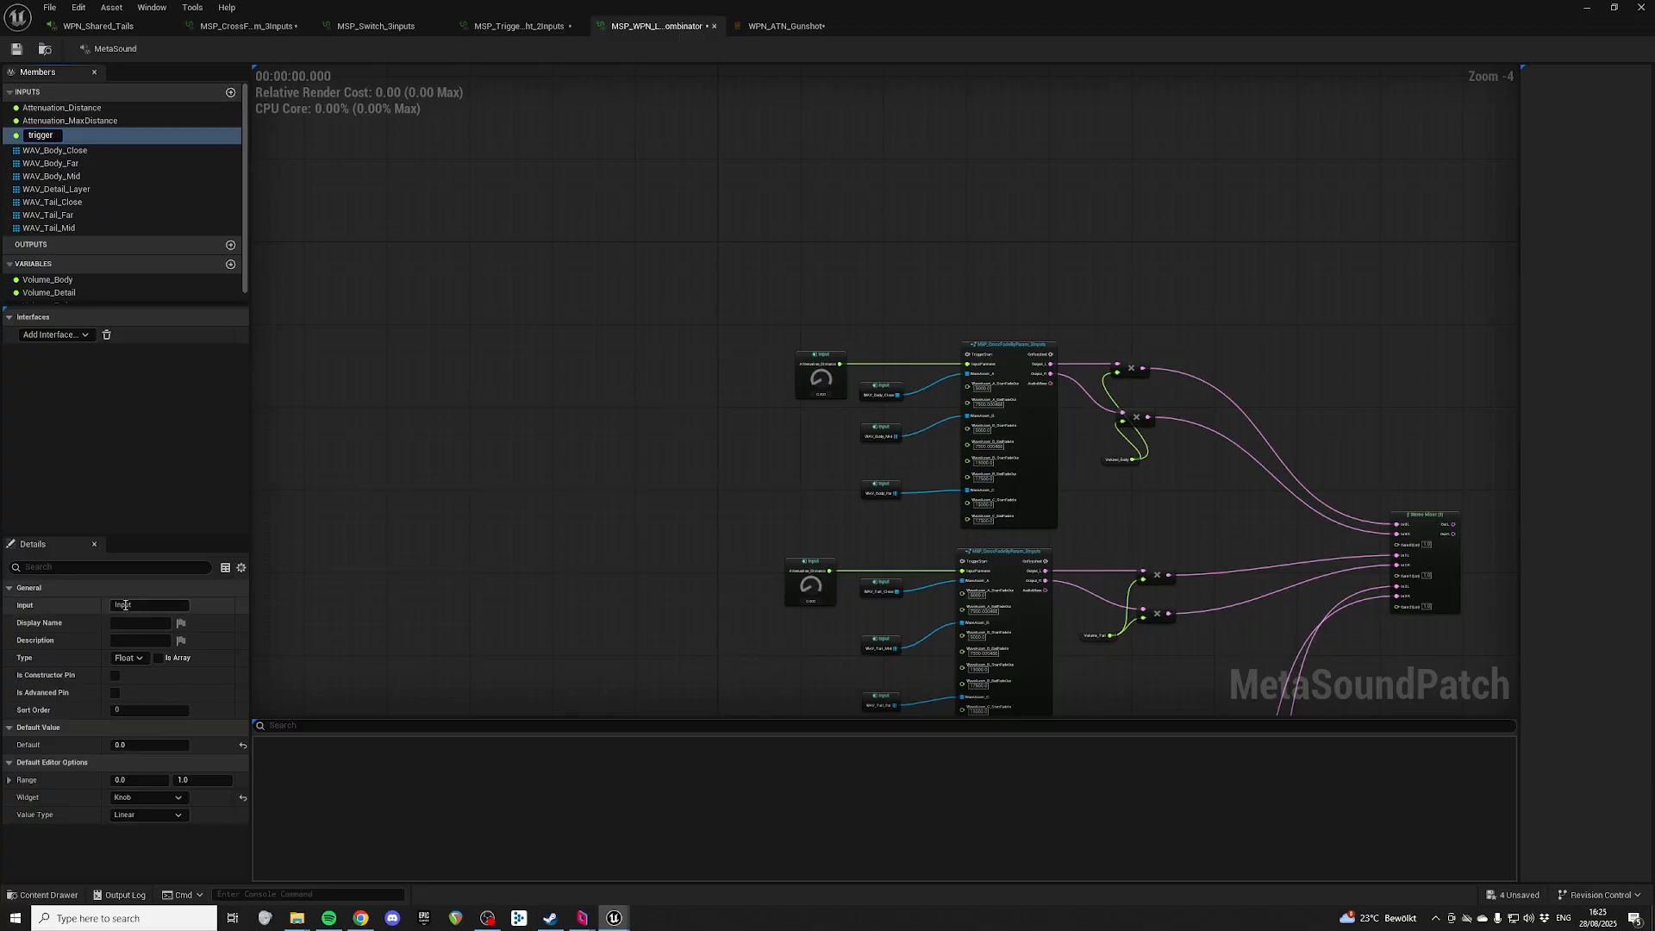
{"action": "left_click_drag", "start_coordinate": [41, 135], "coordinate": [572, 326]}
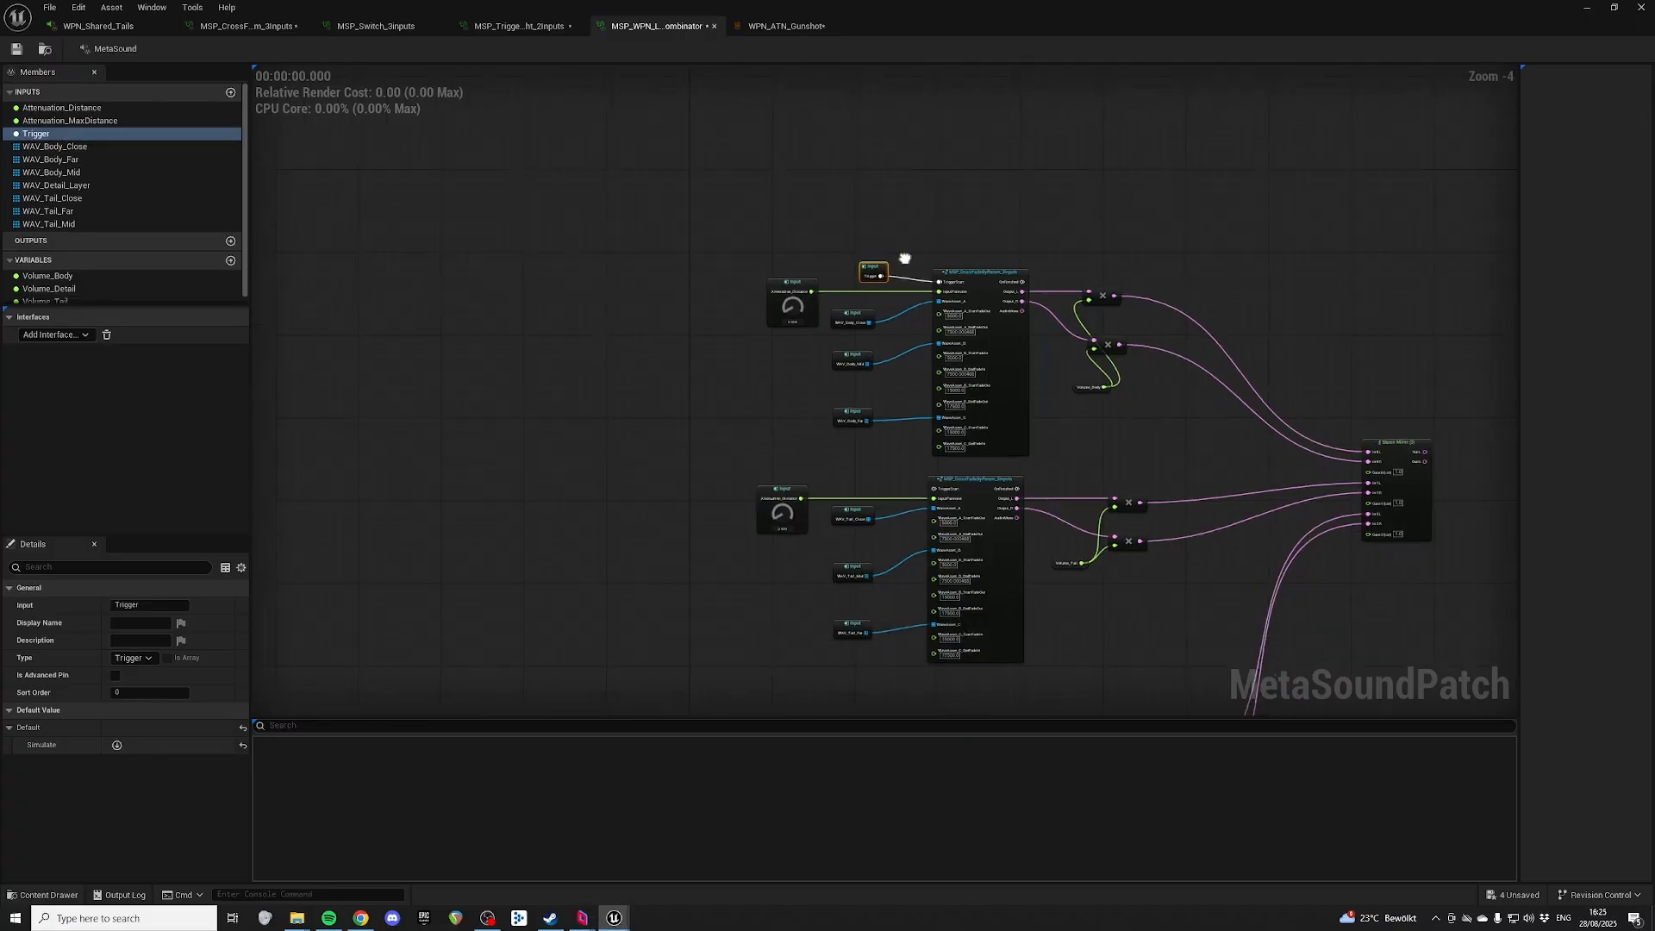
Step: Duplicate the Trigger input node and connect the copy to the tail crossfade node's TriggerStart
{"action": "right_click_drag", "start_coordinate": [905, 258], "coordinate": [900, 223]}
{"action": "key", "text": "ctrl+c"}
{"action": "key", "text": "ctrl+v"}
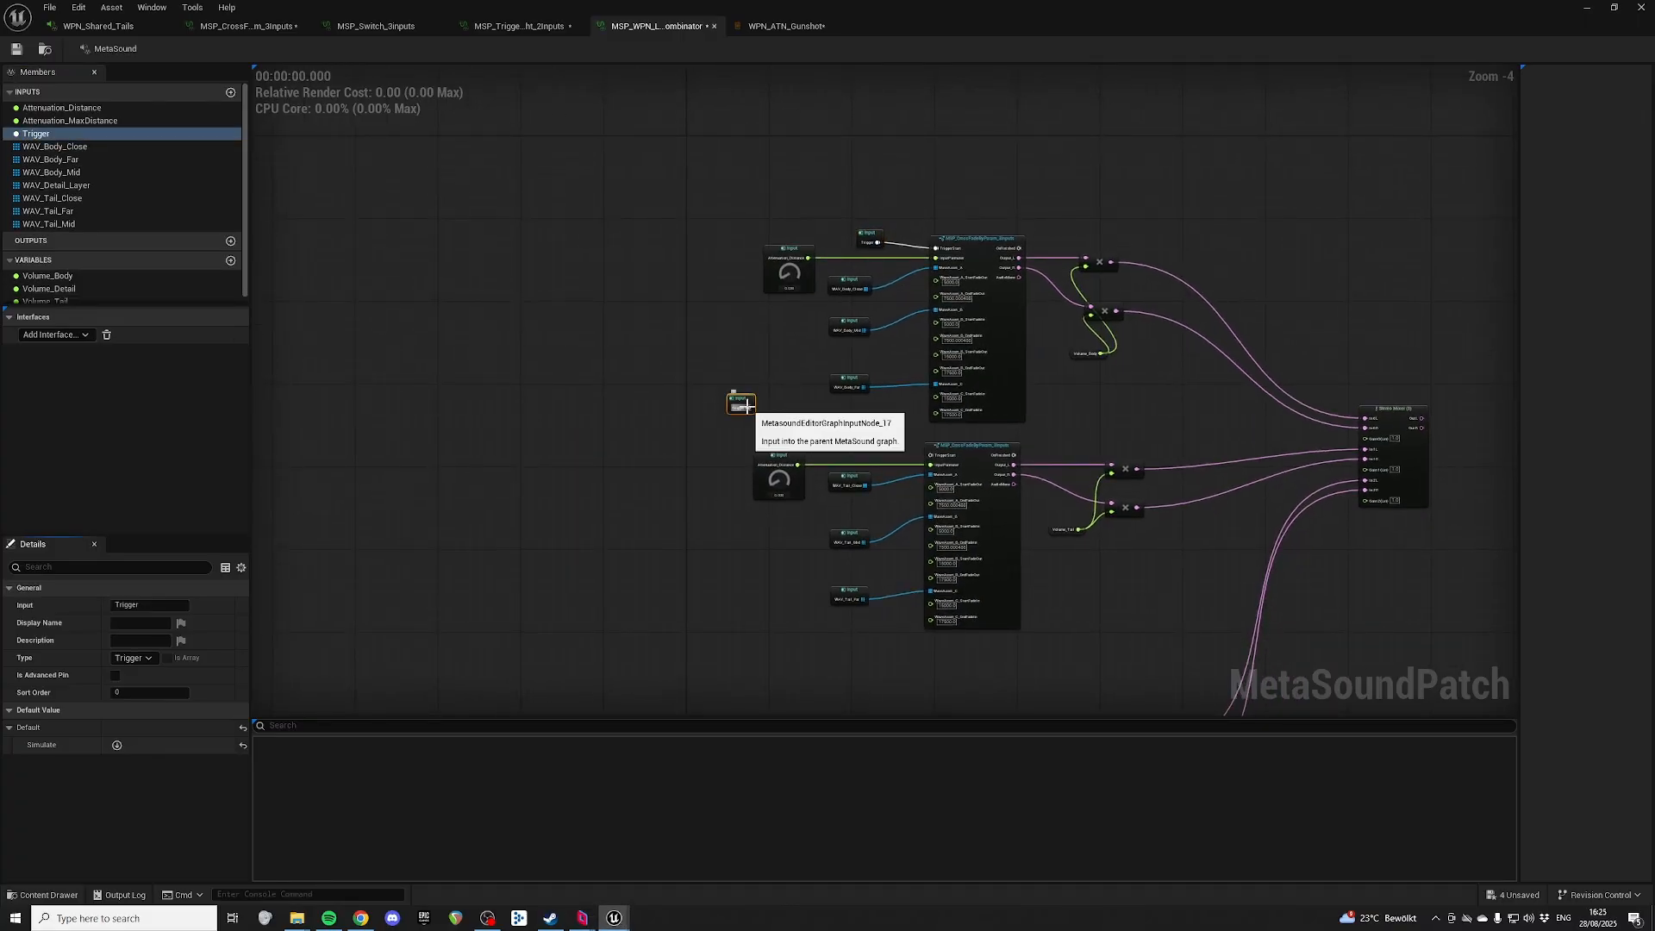
{"action": "left_click_drag", "start_coordinate": [748, 408], "coordinate": [931, 455]}
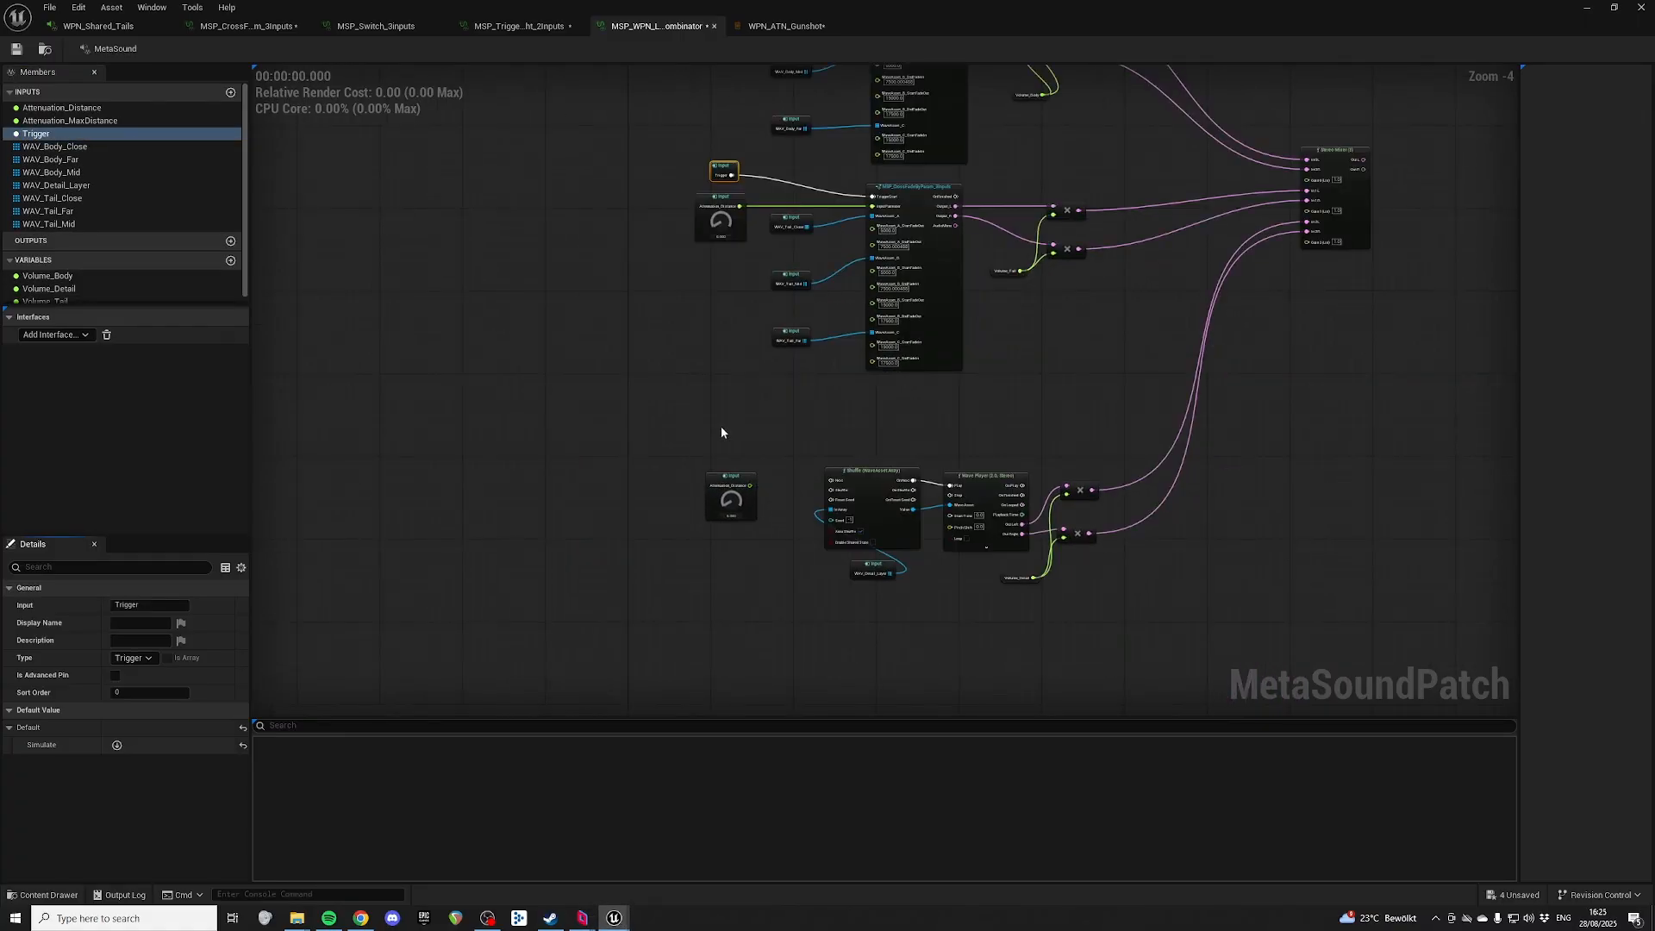
Step: Paste another Trigger input by the detail layer and connect it to a new Trigger Compare (Float) node
{"action": "key", "text": "ctrl+v"}
{"action": "right_click_drag", "start_coordinate": [641, 436], "coordinate": [638, 429]}
{"action": "scroll", "coordinate": [638, 429], "scroll_direction": "up", "scroll_amount": 4}
{"action": "left_click_drag", "start_coordinate": [792, 369], "coordinate": [872, 367]}
{"action": "type", "text": "ciomp"}
{"action": "key", "text": "BackSpace"}
{"action": "key", "text": "BackSpace"}
{"action": "key", "text": "BackSpace"}
{"action": "key", "text": "BackSpace"}
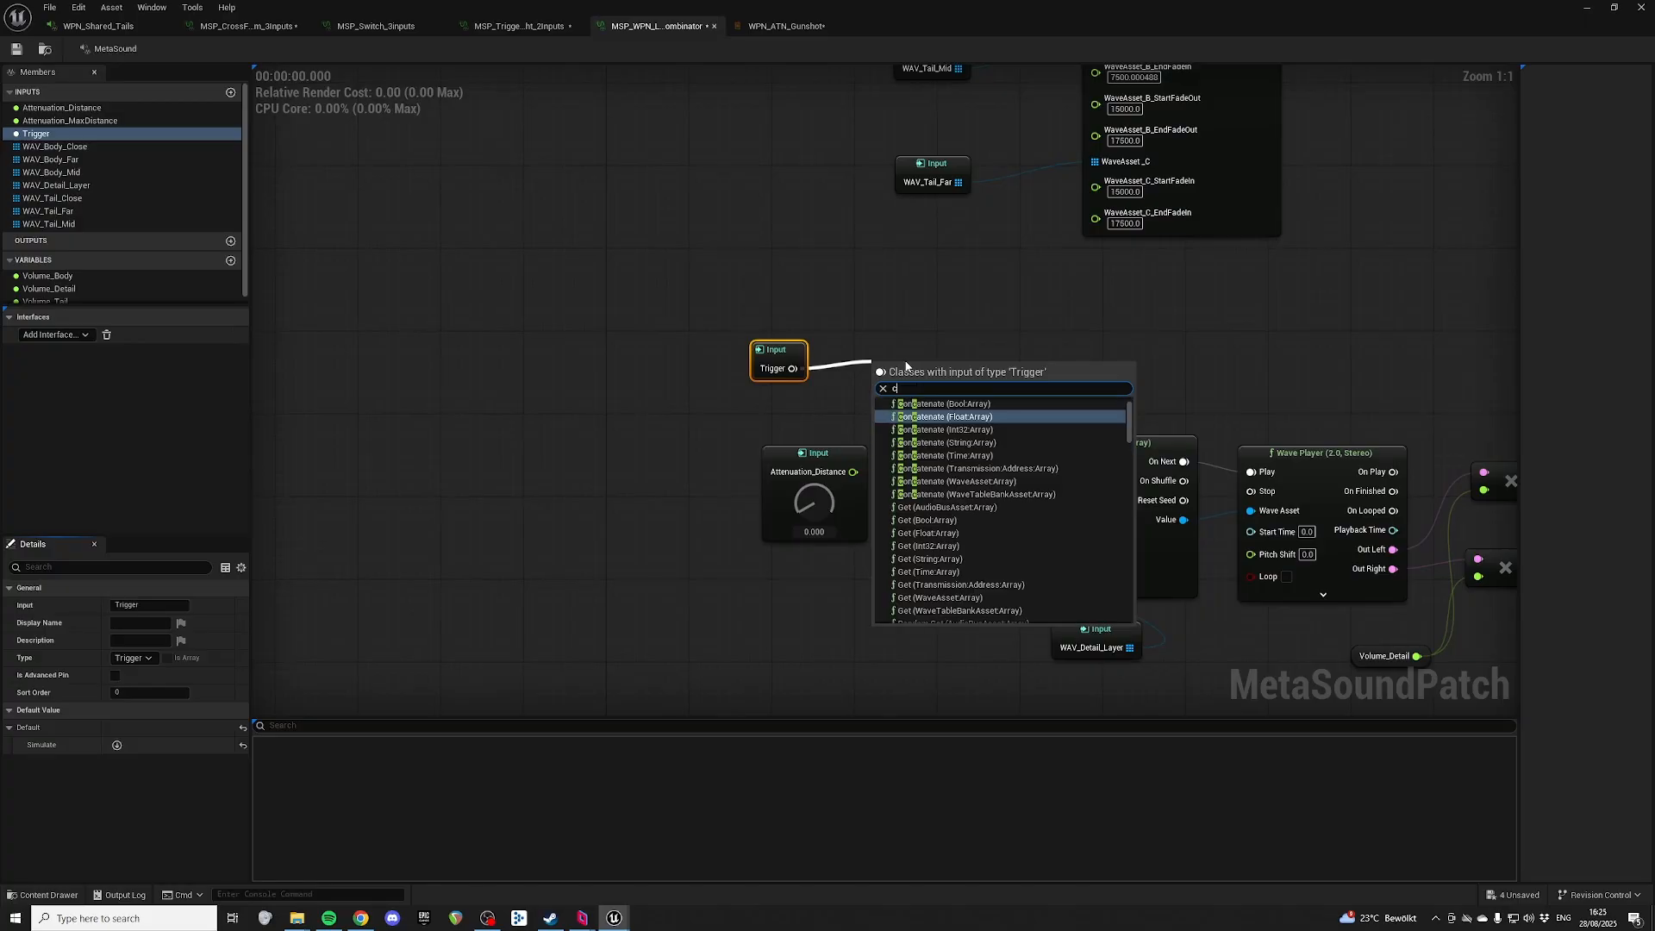
{"action": "type", "text": "omp"}
{"action": "key", "text": "Return"}
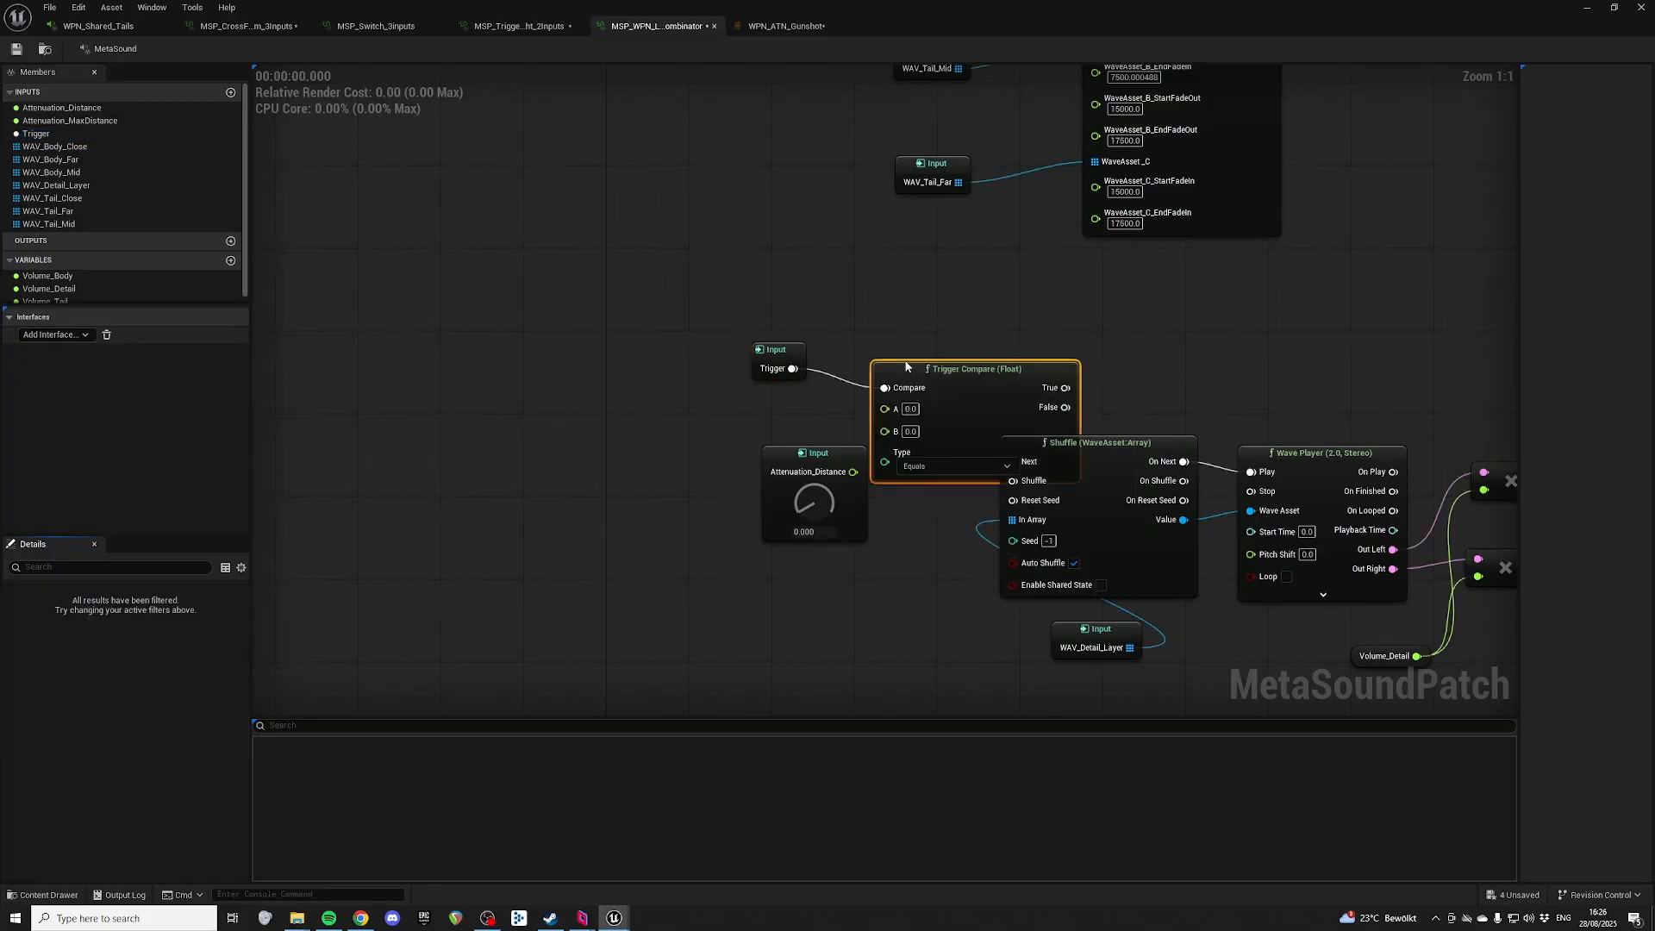
Step: Connect Attenuation_Distance to the Trigger Compare node's A input and set its comparison type to Less Than Or Equals
{"action": "left_click", "coordinate": [779, 346]}
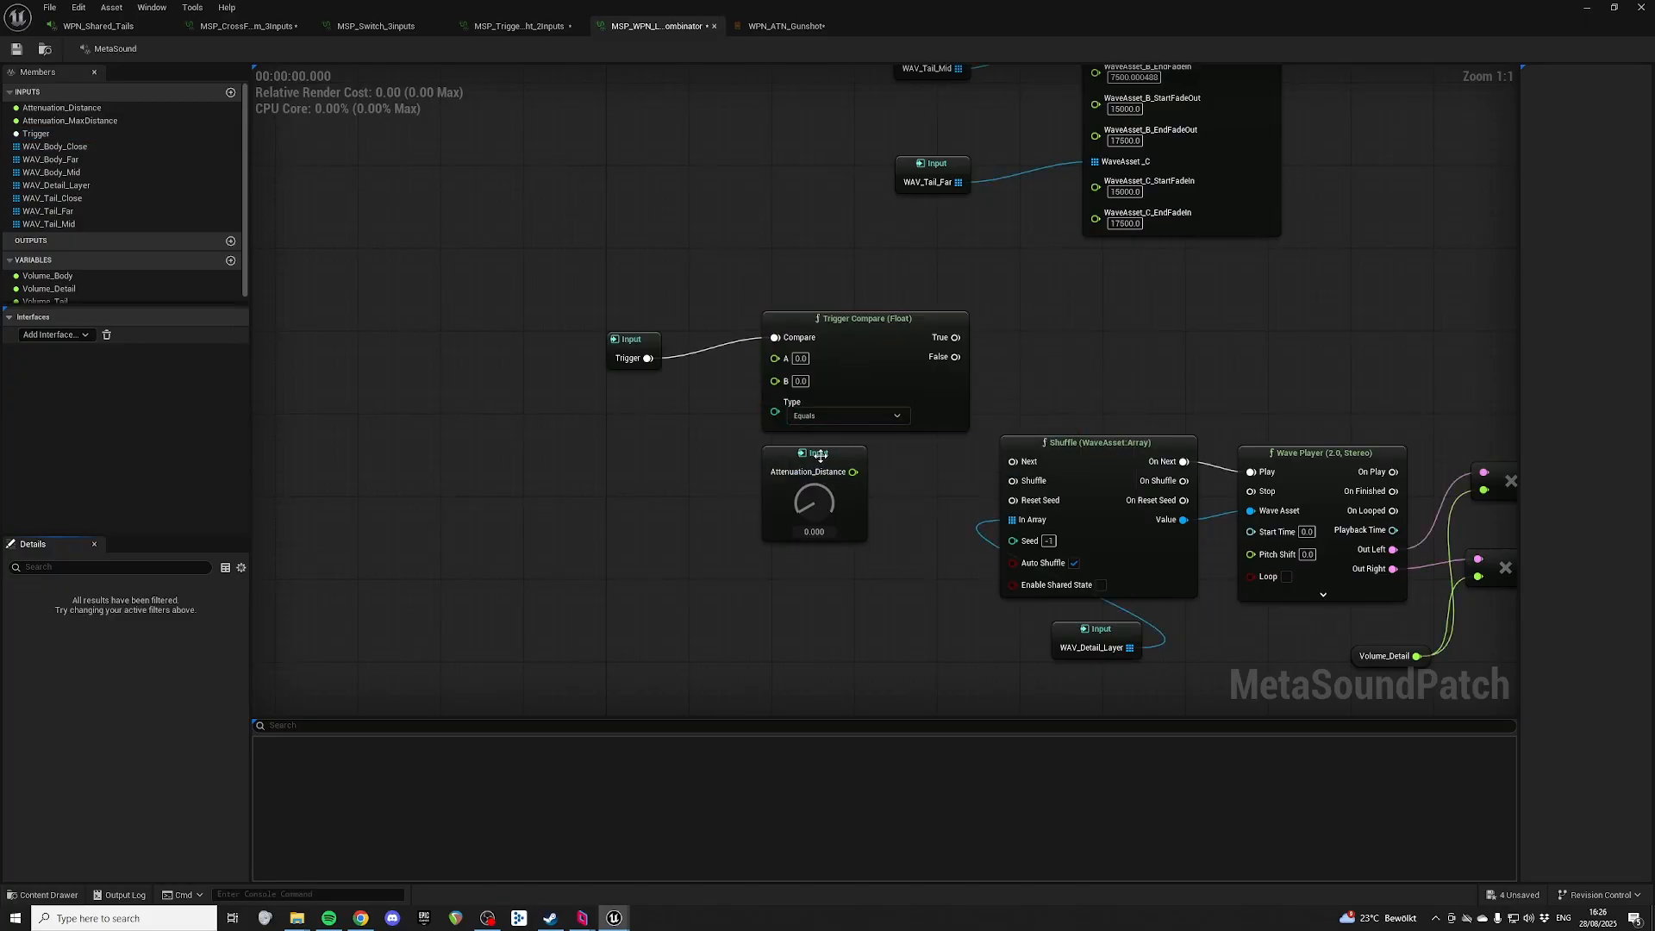
{"action": "left_click_drag", "start_coordinate": [819, 457], "coordinate": [775, 357]}
{"action": "left_click", "coordinate": [858, 415]}
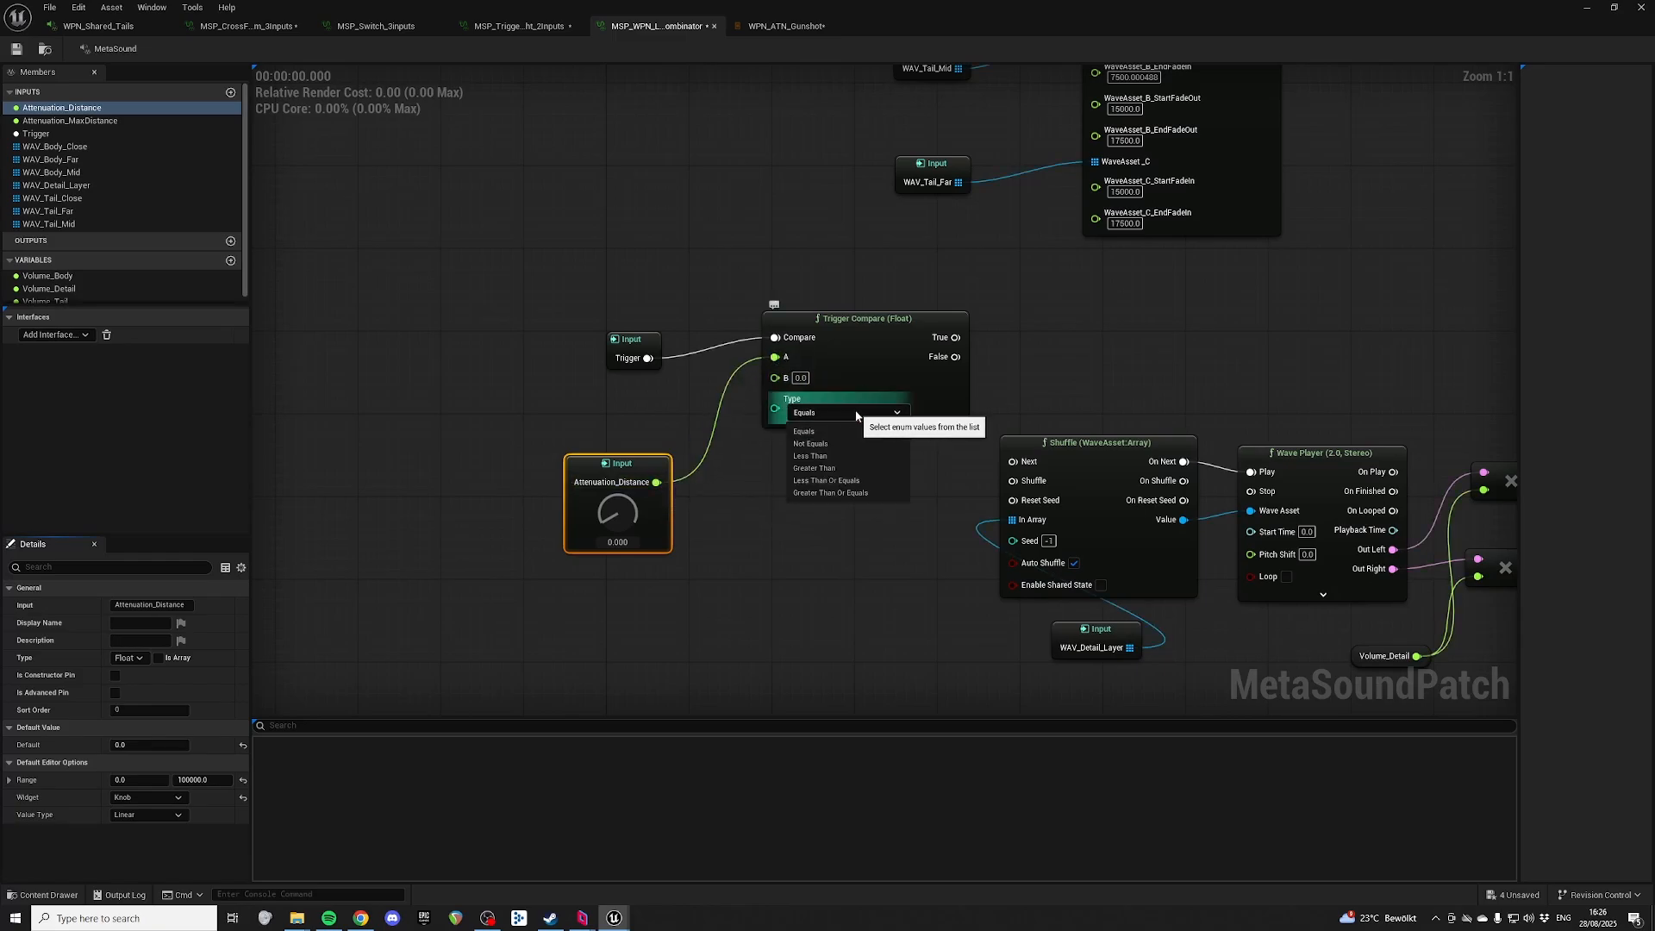
{"action": "left_click", "coordinate": [825, 480]}
{"action": "right_click_drag", "start_coordinate": [1175, 359], "coordinate": [1140, 343]}
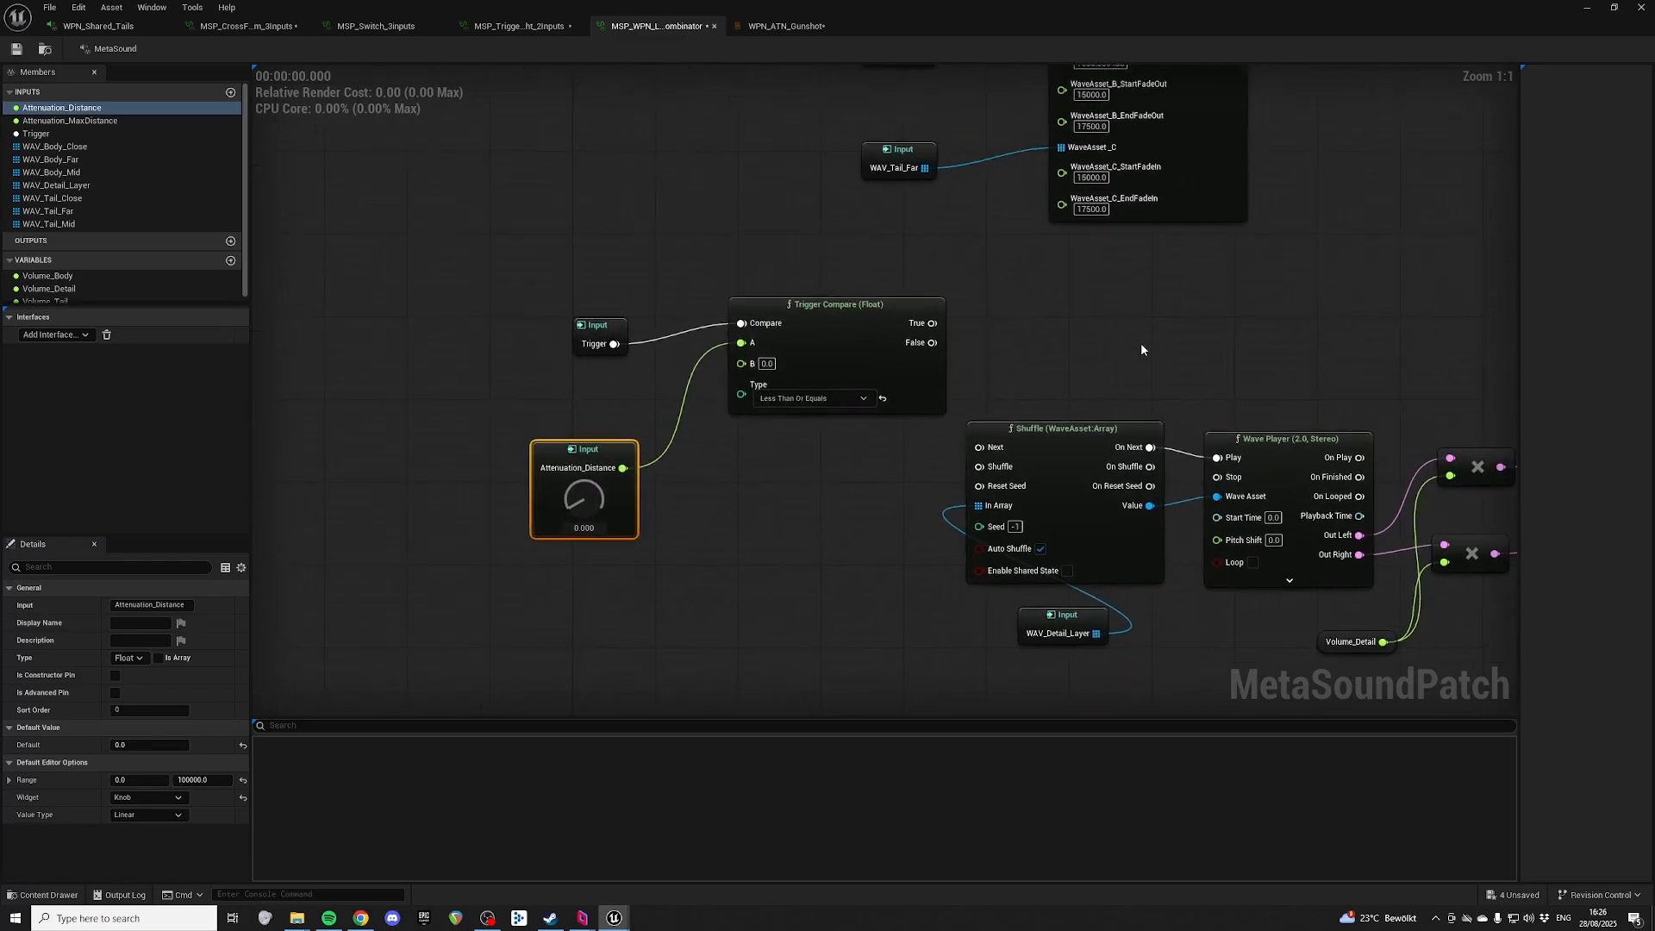
Step: Set the Trigger Compare node's B value to 10000.0 and connect its True output to the Shuffle node's Next
{"action": "left_click", "coordinate": [767, 362]}
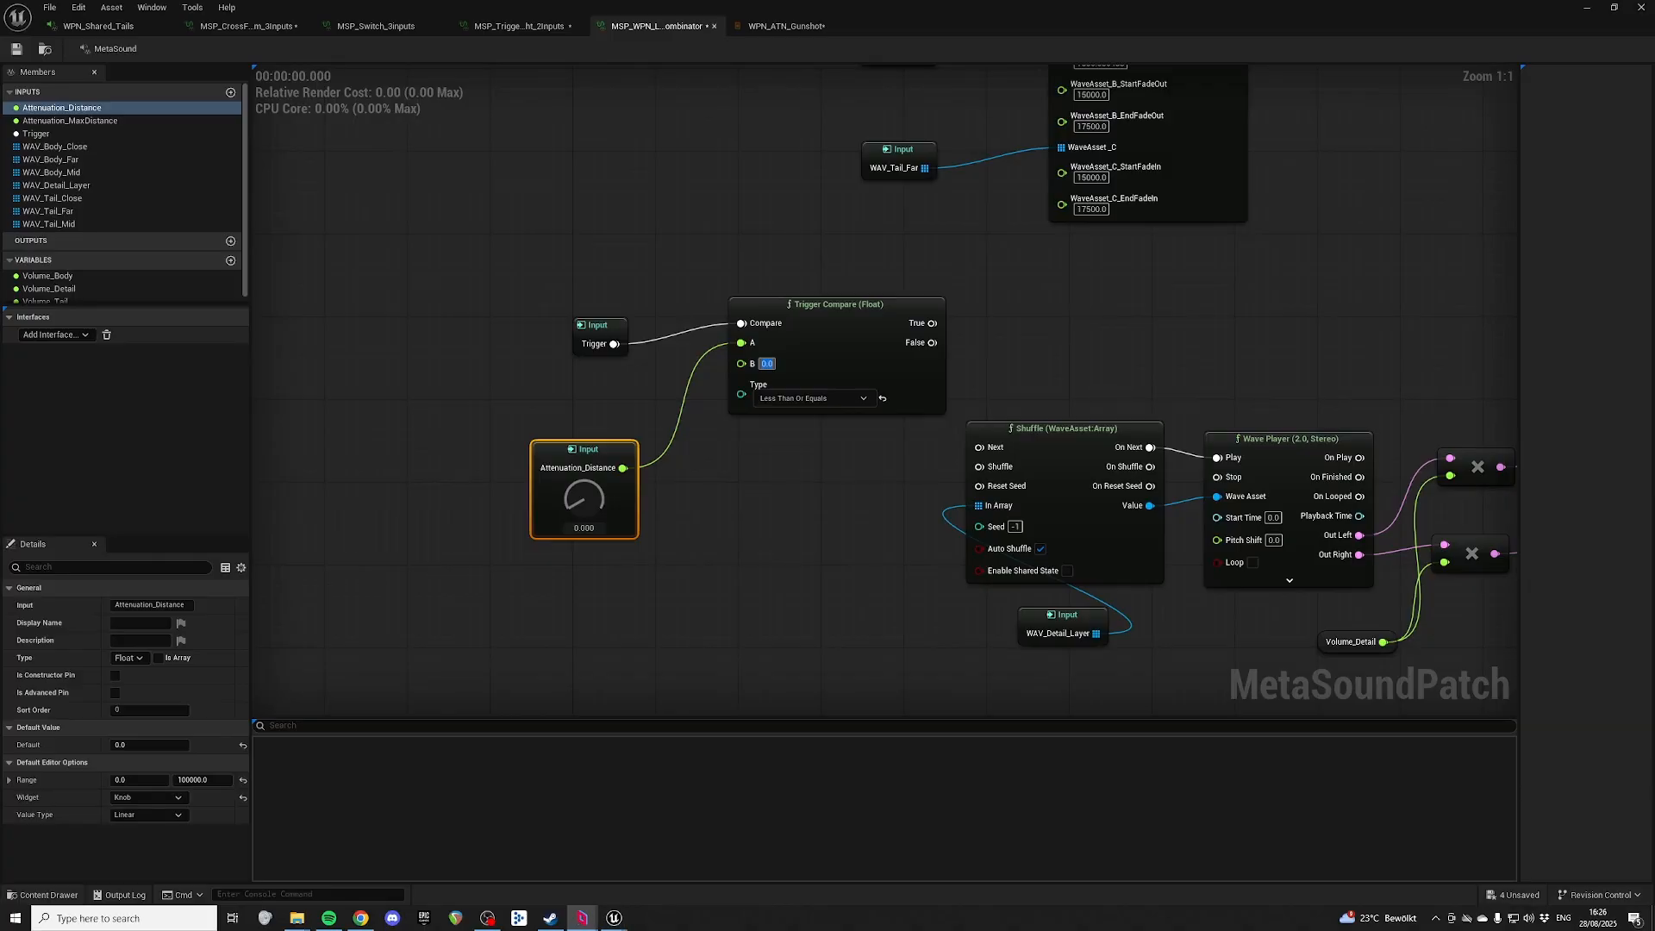
{"action": "left_click", "coordinate": [766, 363]}
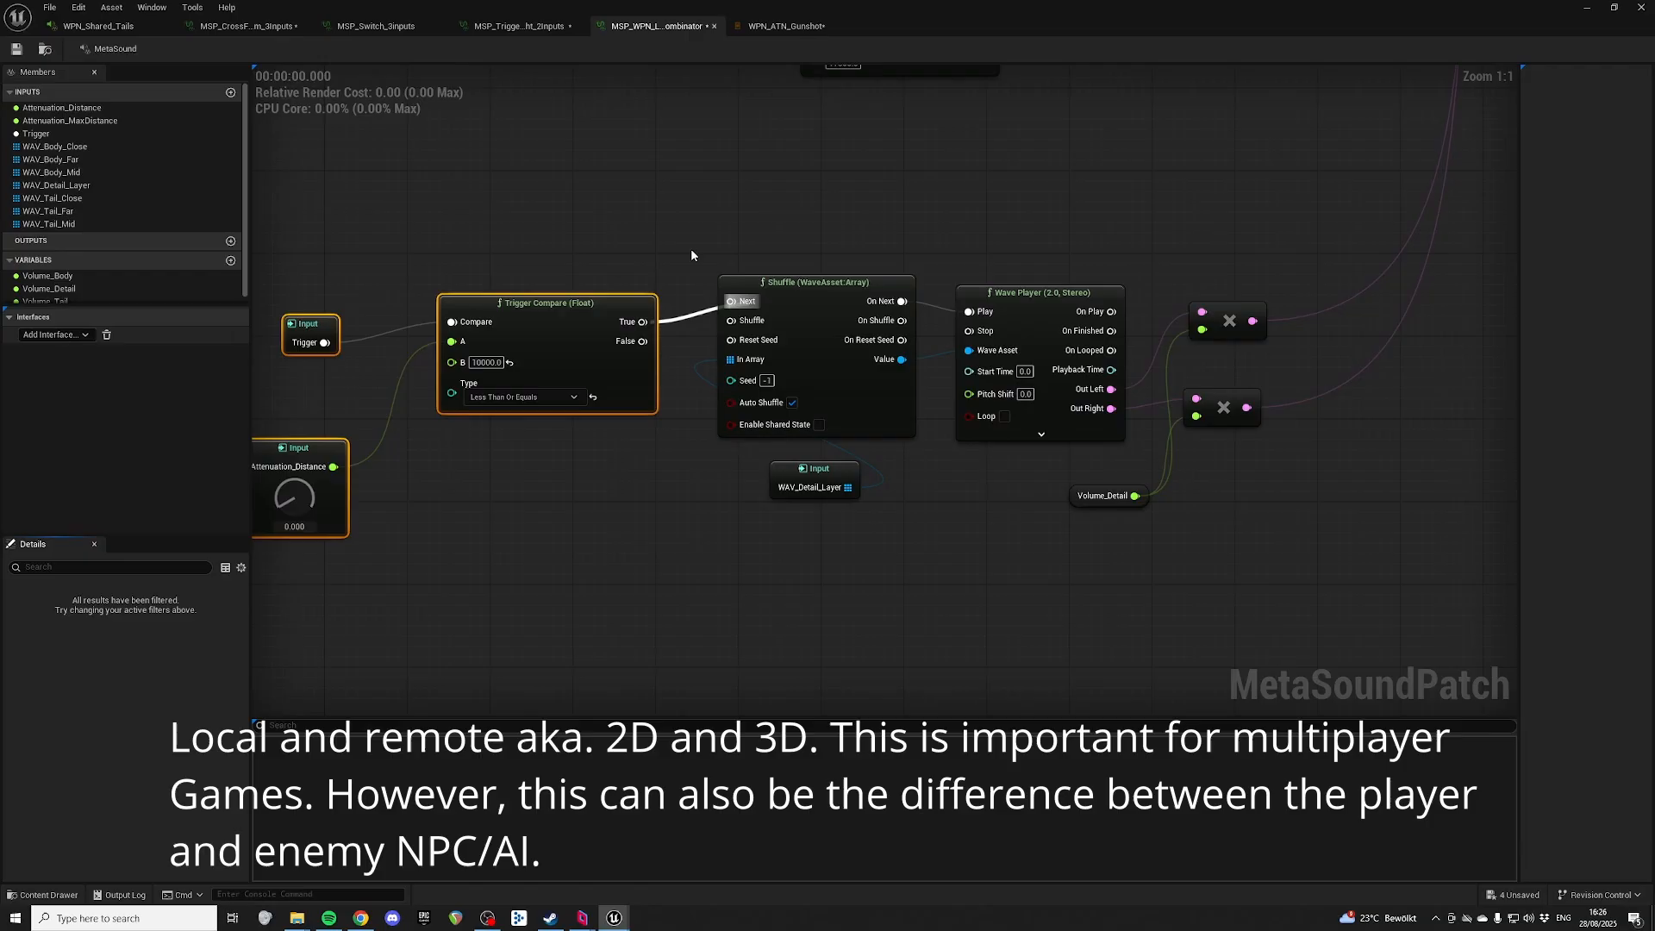
{"action": "left_click", "coordinate": [735, 230]}
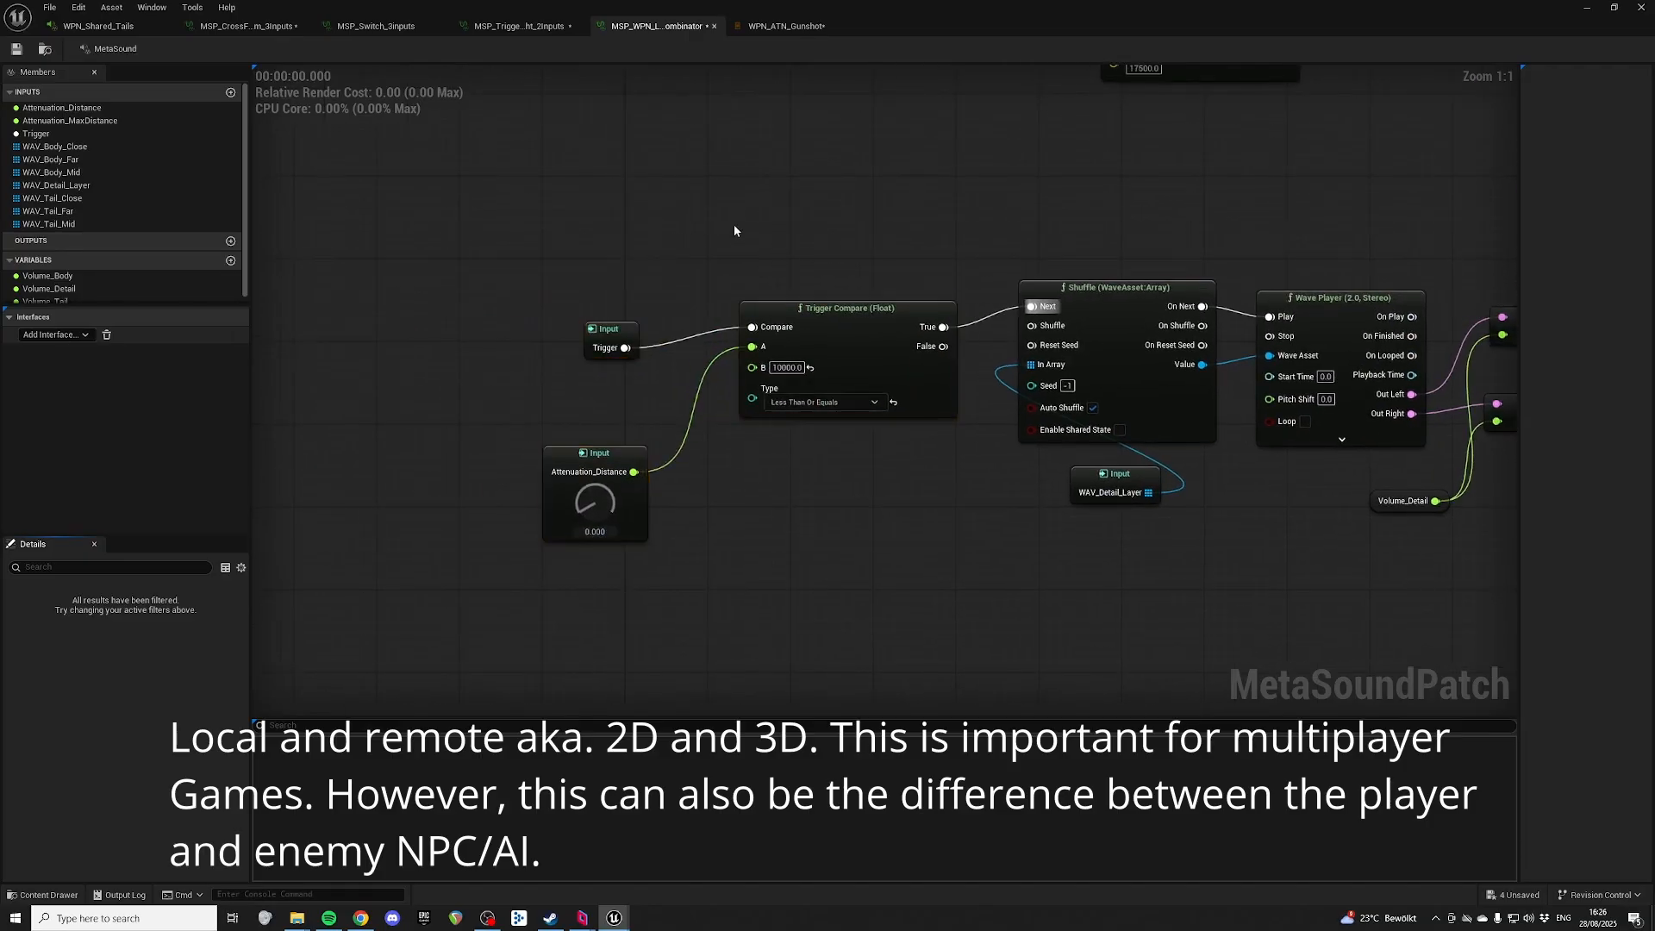
Step: Align the Trigger Compare node and its Trigger and Attenuation_Distance inputs with the detail layer's Shuffle node
{"action": "left_click_drag", "start_coordinate": [580, 258], "coordinate": [888, 483]}
{"action": "left_click_drag", "start_coordinate": [891, 318], "coordinate": [891, 297]}
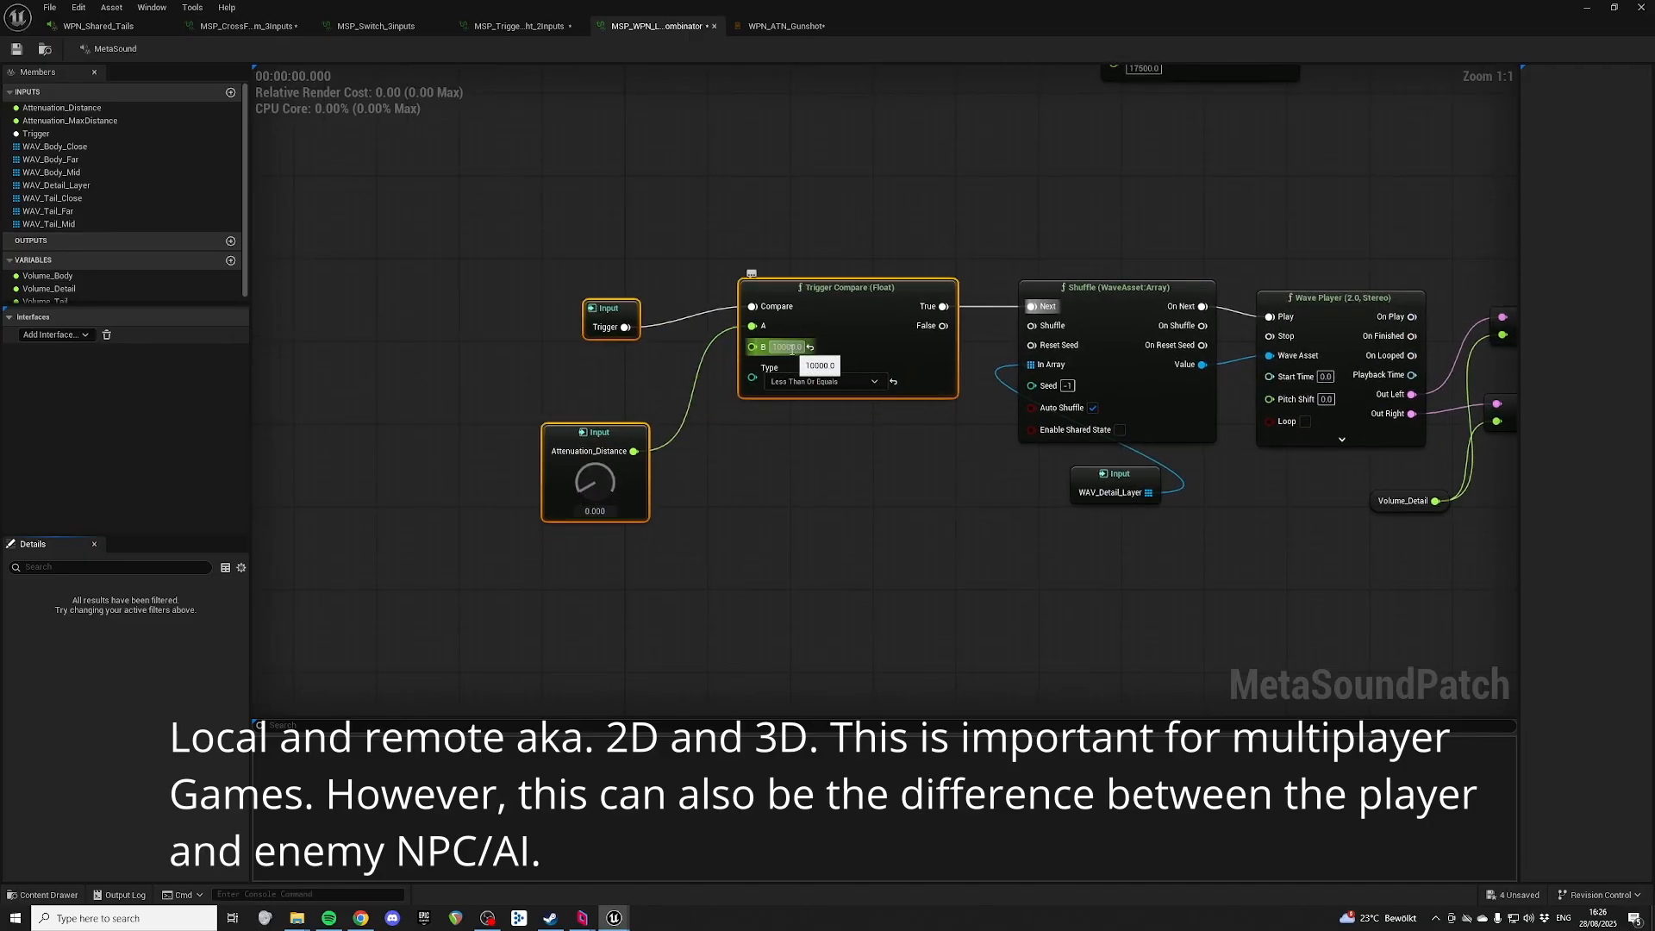
{"action": "left_click", "coordinate": [651, 424]}
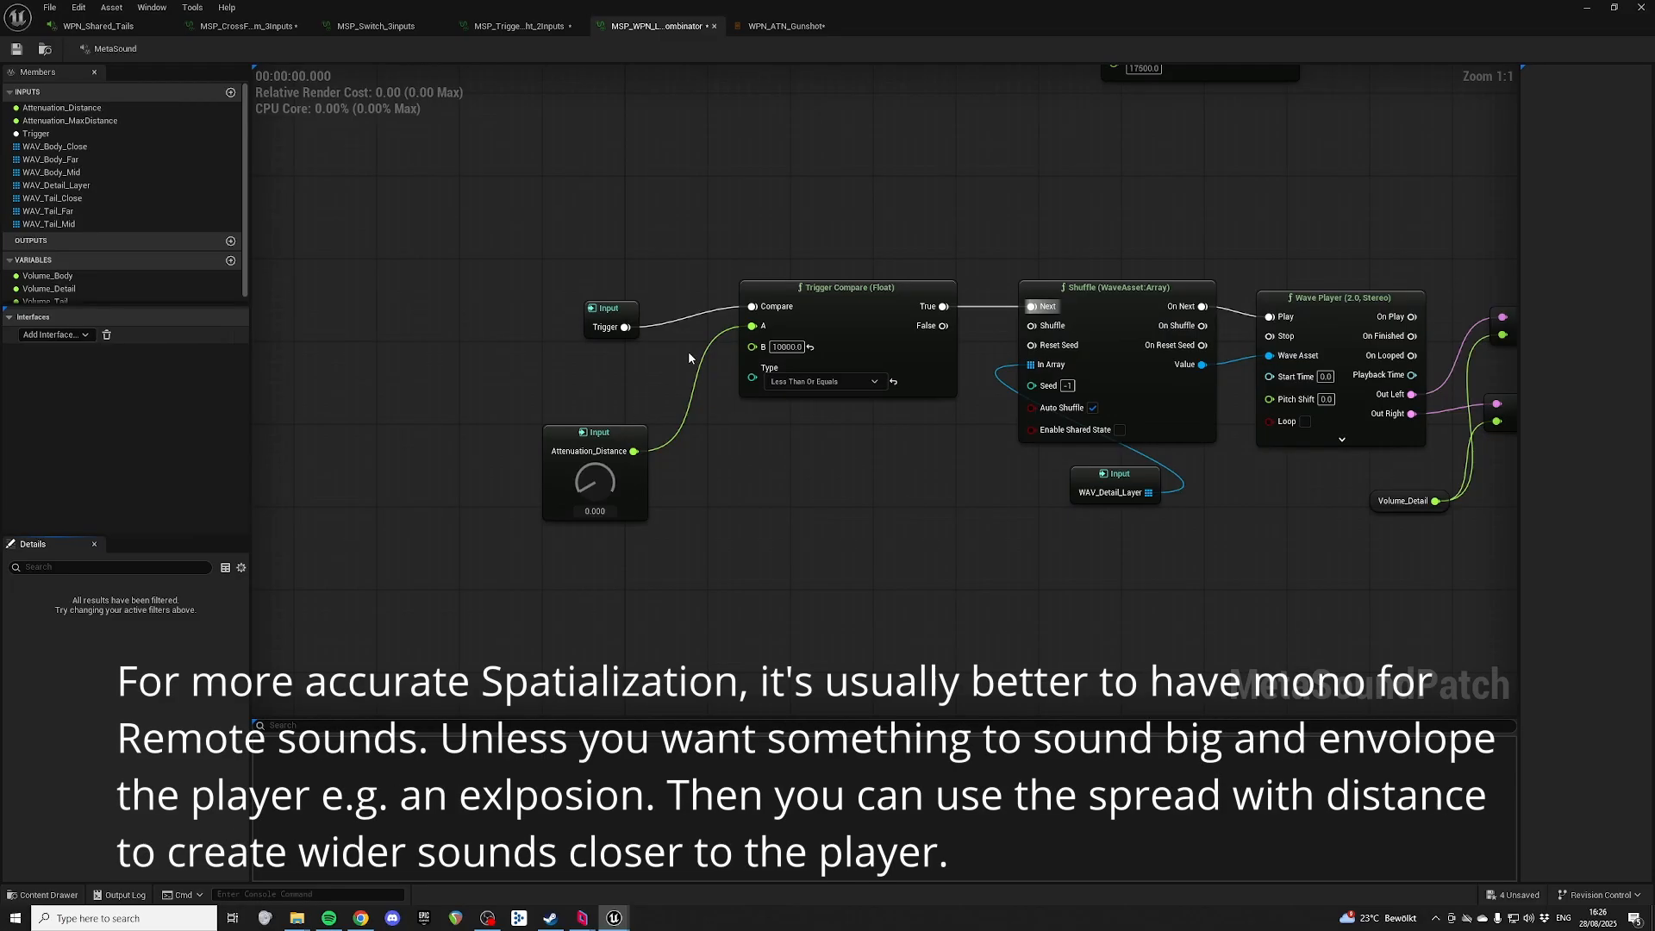
{"action": "left_click_drag", "start_coordinate": [610, 299], "coordinate": [630, 279]}
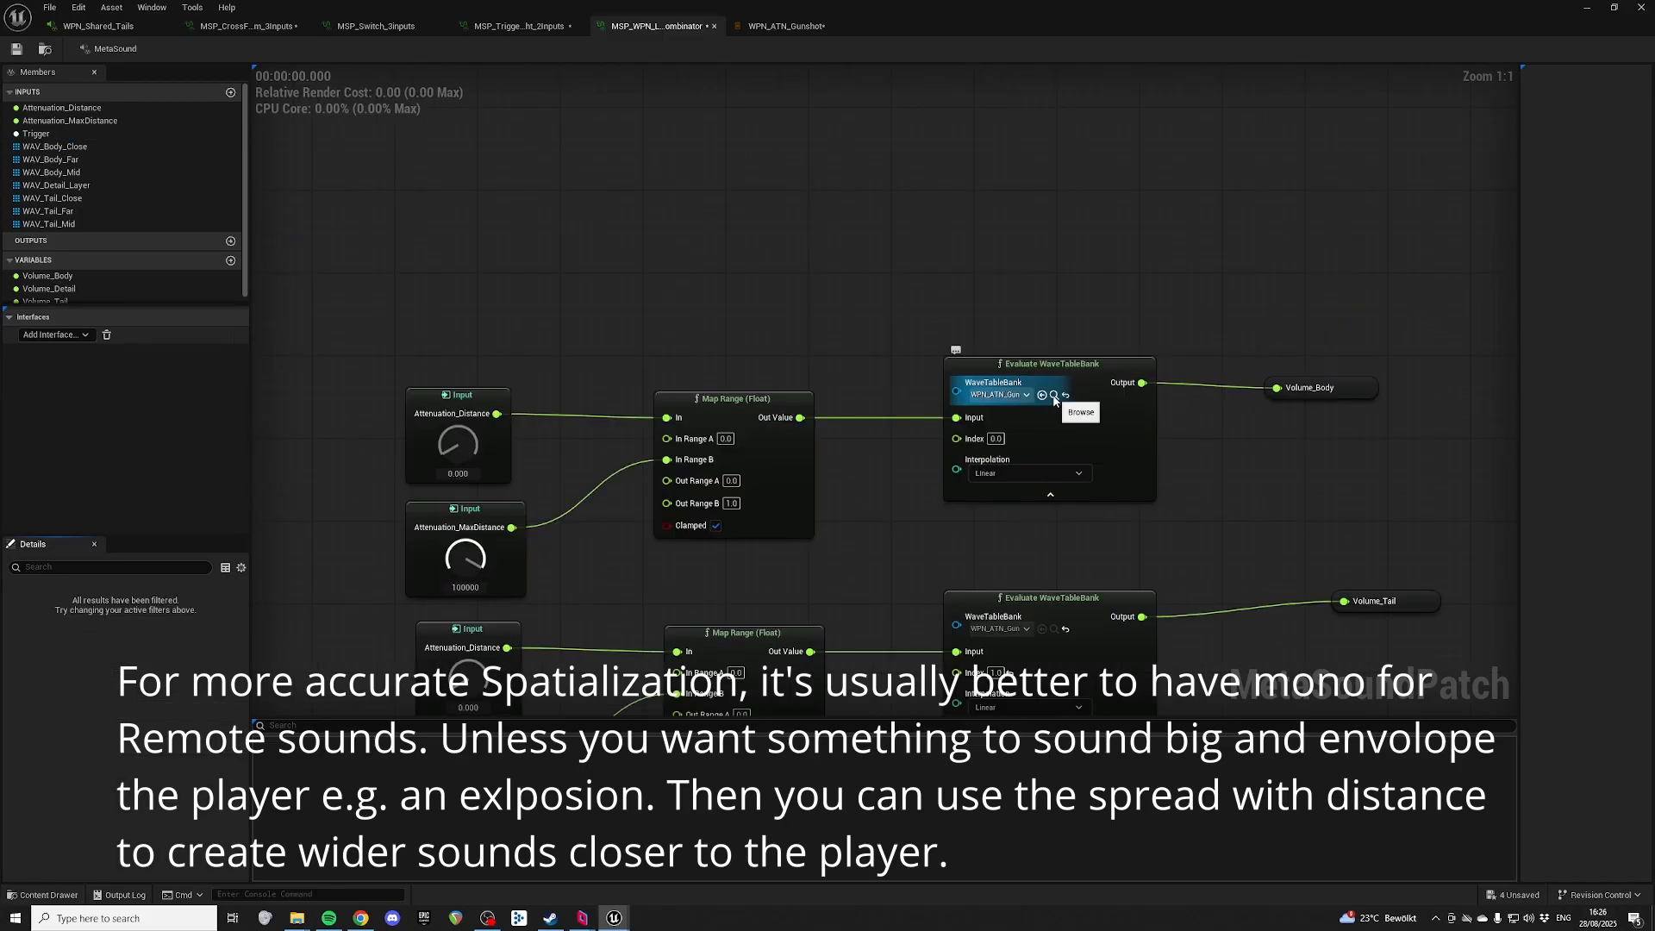
Step: Straighten the connections across the Volume_Body, Volume_Tail and Volume_Detail rows, from the Attenuation_Distance inputs to the variables
{"action": "right_click_drag", "start_coordinate": [597, 172], "coordinate": [815, 239]}
{"action": "scroll", "coordinate": [877, 310], "scroll_direction": "down", "scroll_amount": 3}
{"action": "left_click_drag", "start_coordinate": [652, 305], "coordinate": [1292, 403]}
{"action": "key", "text": "q"}
{"action": "right_click_drag", "start_coordinate": [775, 496], "coordinate": [748, 412]}
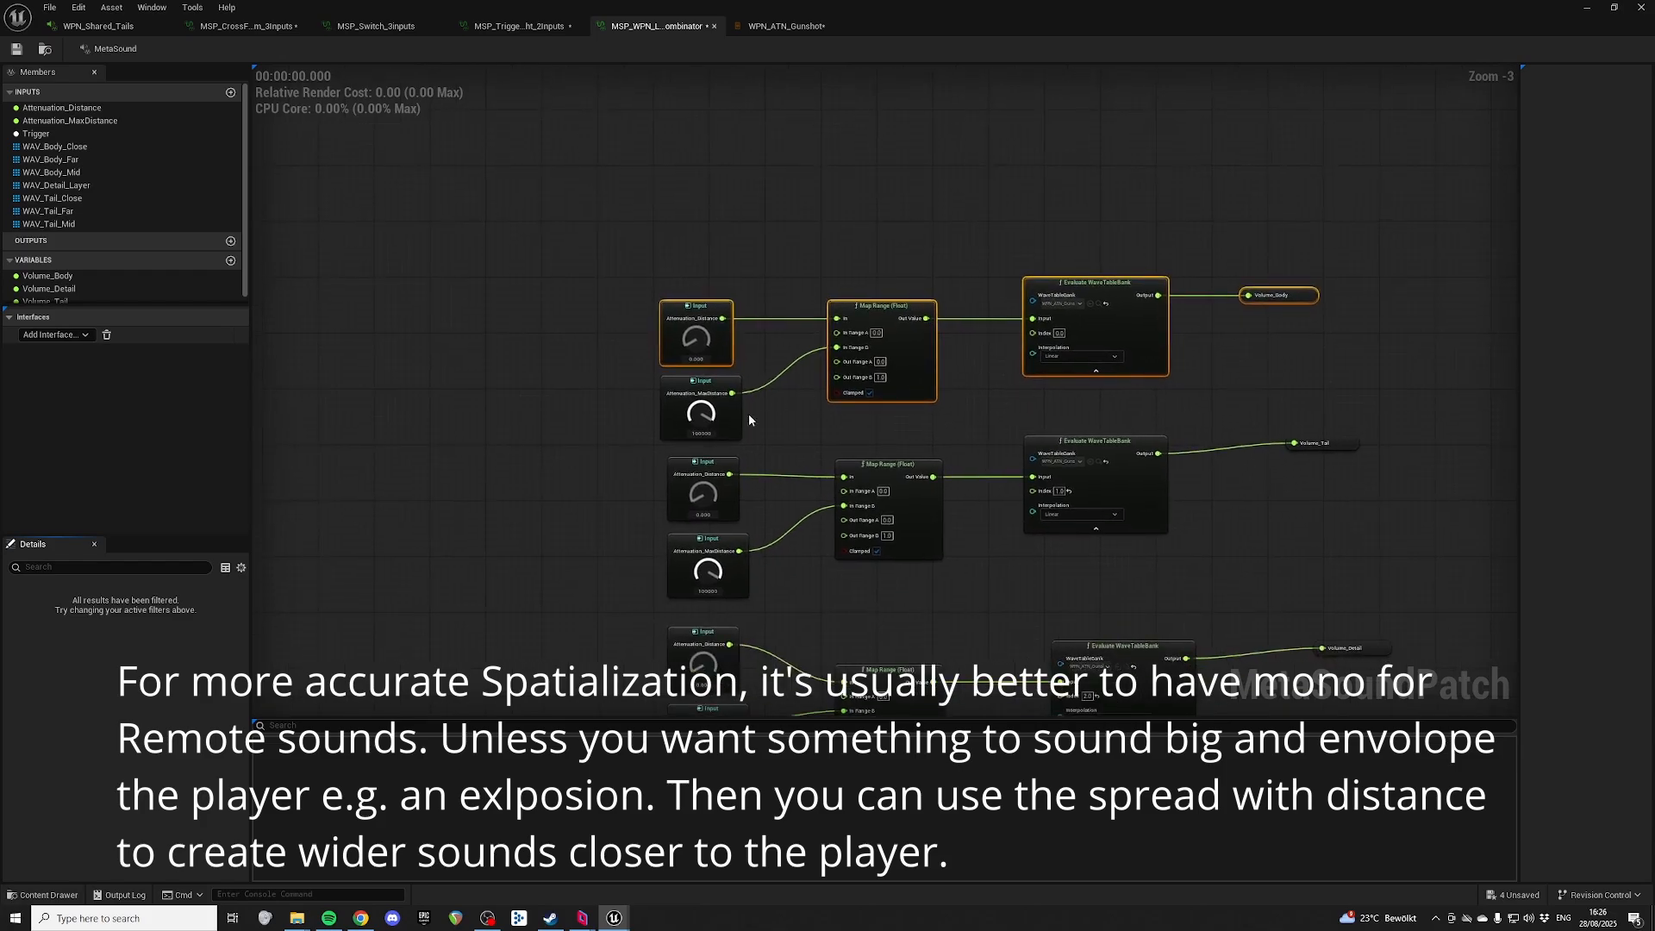
{"action": "left_click_drag", "start_coordinate": [616, 446], "coordinate": [1299, 477]}
{"action": "key", "text": "q"}
{"action": "right_click_drag", "start_coordinate": [804, 600], "coordinate": [827, 533]}
{"action": "left_click_drag", "start_coordinate": [629, 538], "coordinate": [1362, 603]}
{"action": "key", "text": "q"}
{"action": "right_click_drag", "start_coordinate": [1178, 513], "coordinate": [1130, 416]}
Step: Try to move the detail row's Attenuation_MaxDistance input lower, clear of the Attenuation_Distance input
{"action": "left_click", "coordinate": [732, 529]}
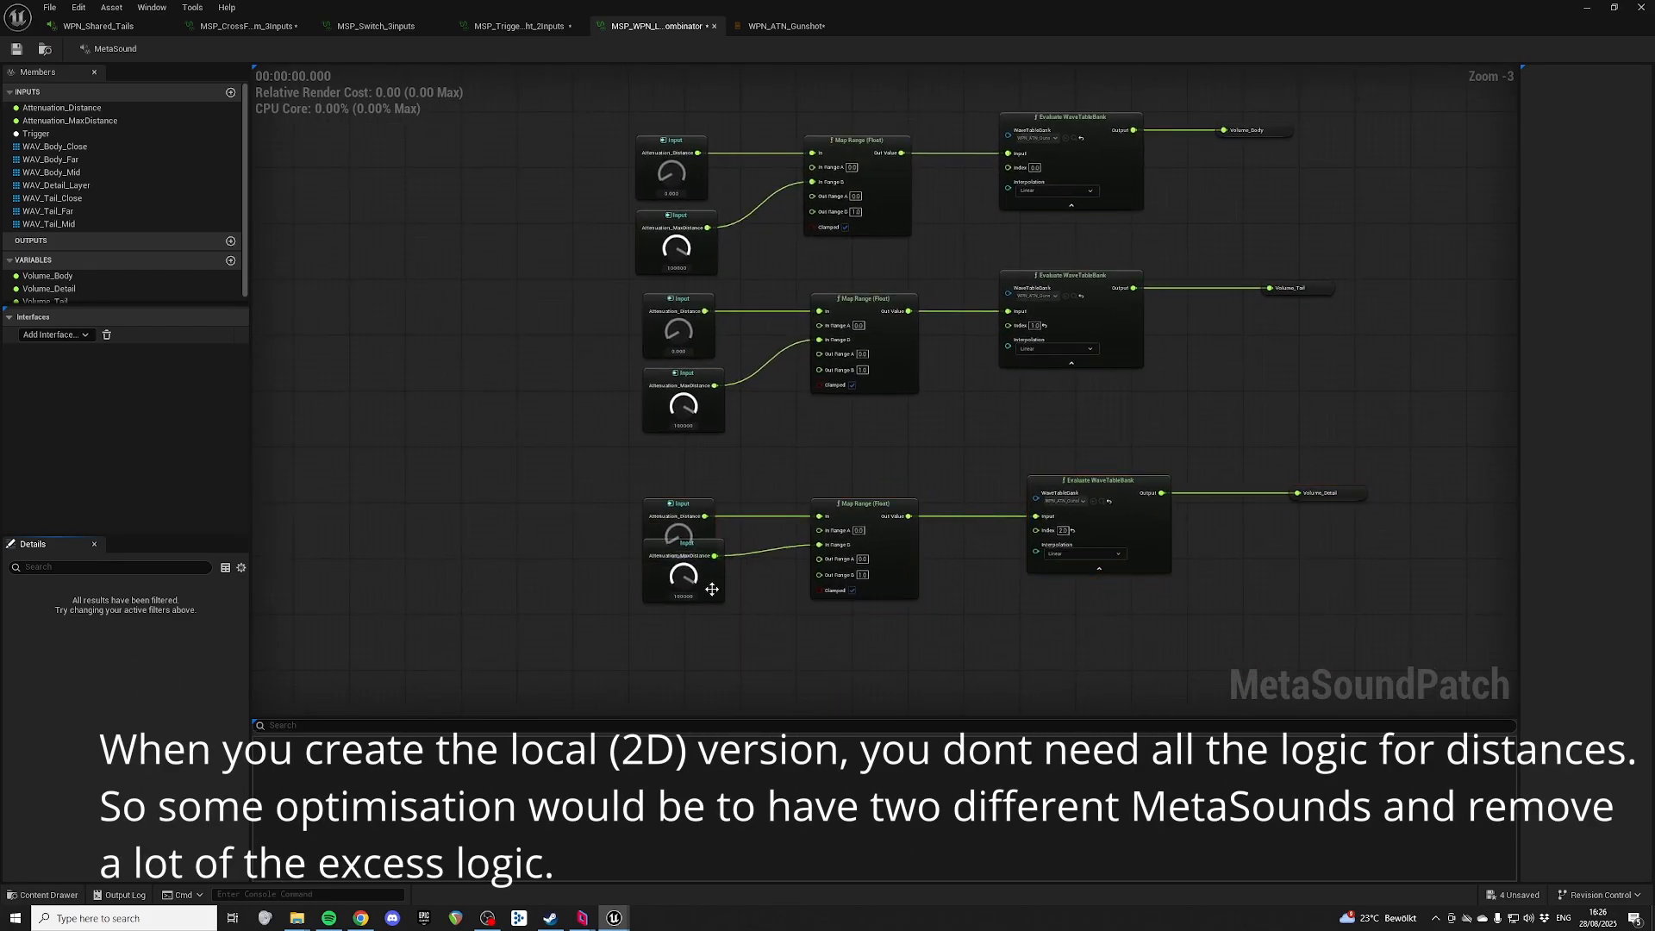
{"action": "left_click_drag", "start_coordinate": [711, 591], "coordinate": [716, 635]}
{"action": "key", "text": "ctrl+z"}
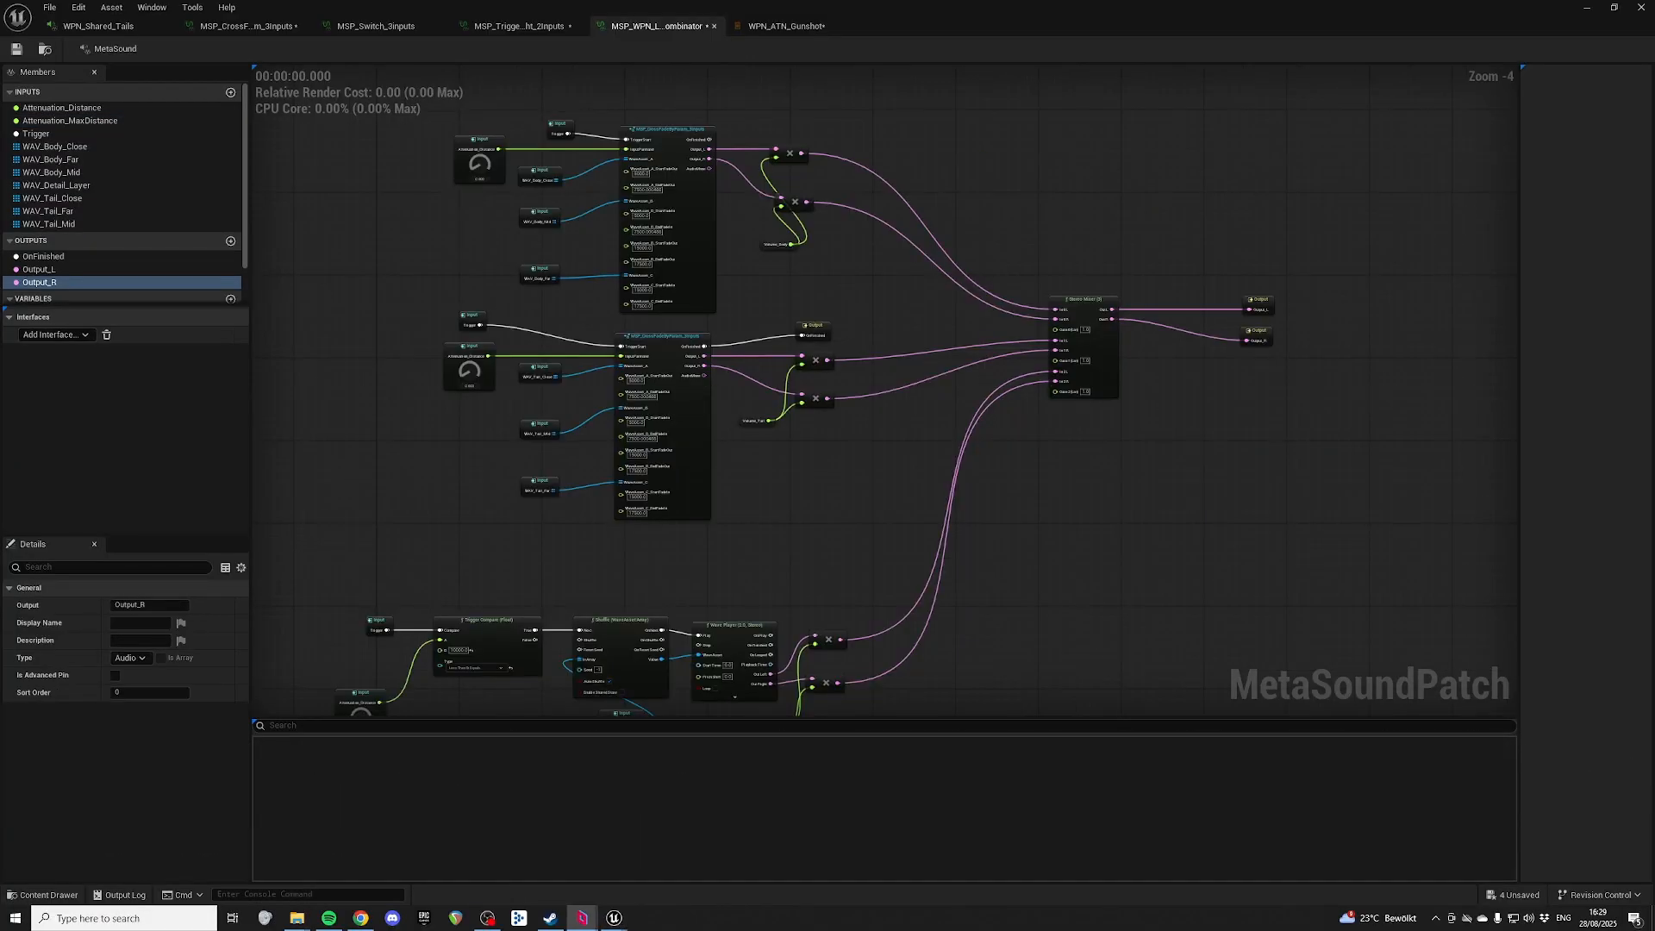
Step: Copy the Mid-Side Encode, Mid-Side Decode and AudioMono output nodes from MSP_Switch_3Inputs into the layers combinator patch
{"action": "scroll", "coordinate": [1207, 273], "scroll_direction": "up", "scroll_amount": 2}
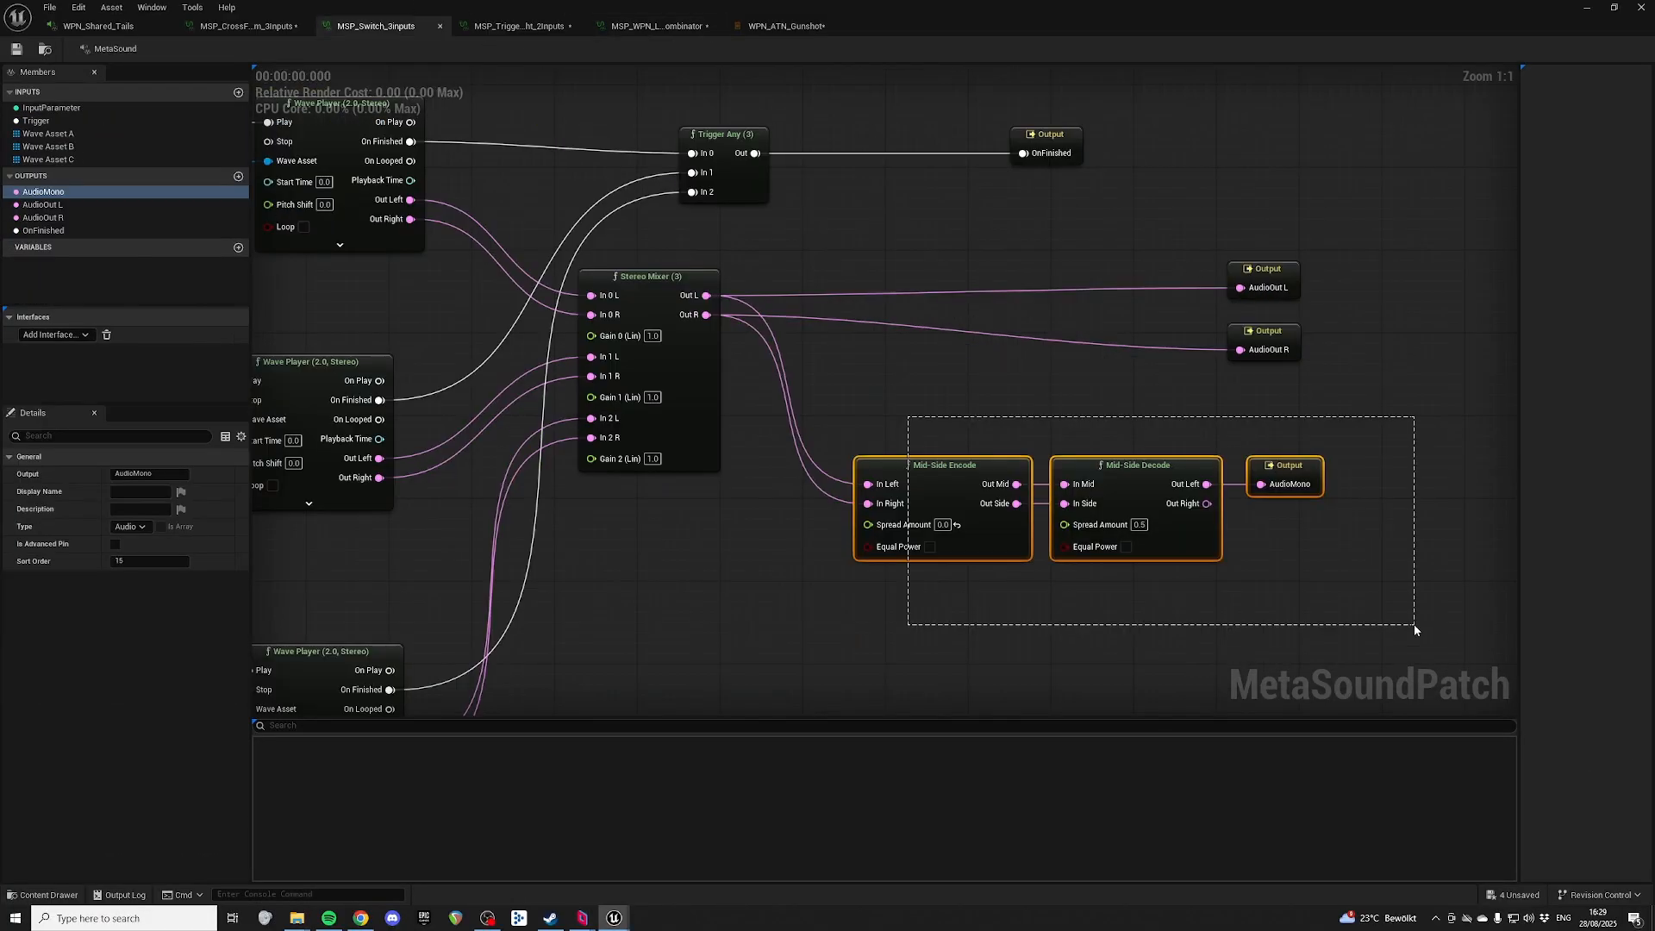
{"action": "left_click_drag", "start_coordinate": [1414, 624], "coordinate": [1408, 628]}
{"action": "left_click", "coordinate": [668, 26]}
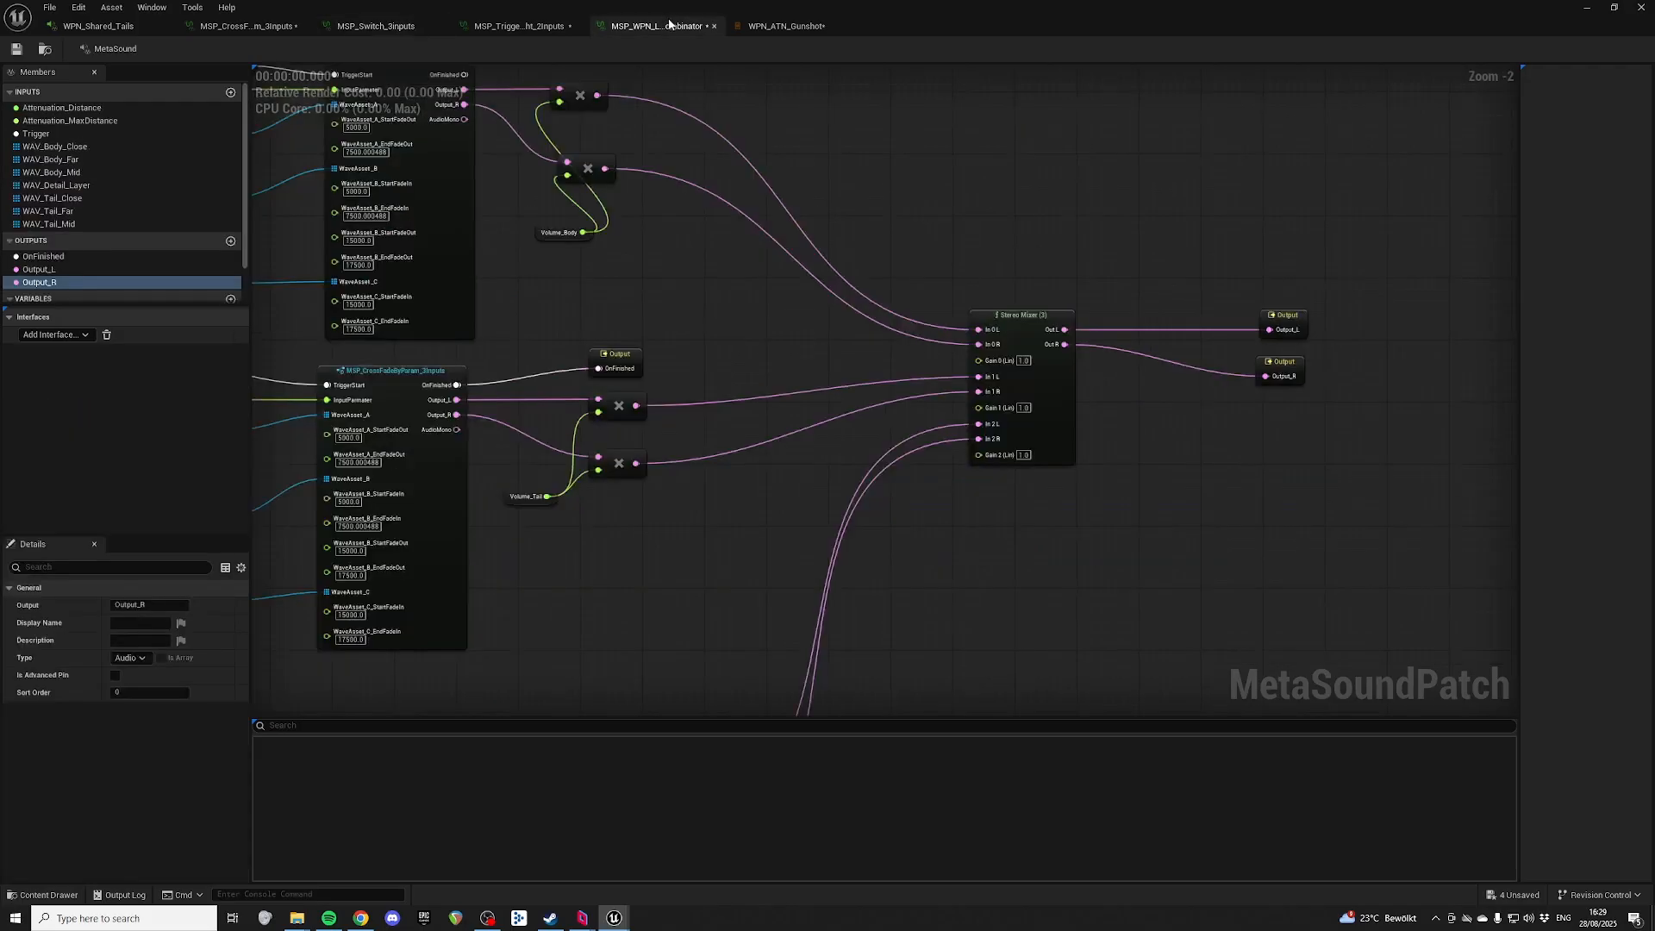
{"action": "key", "text": "ctrl+v"}
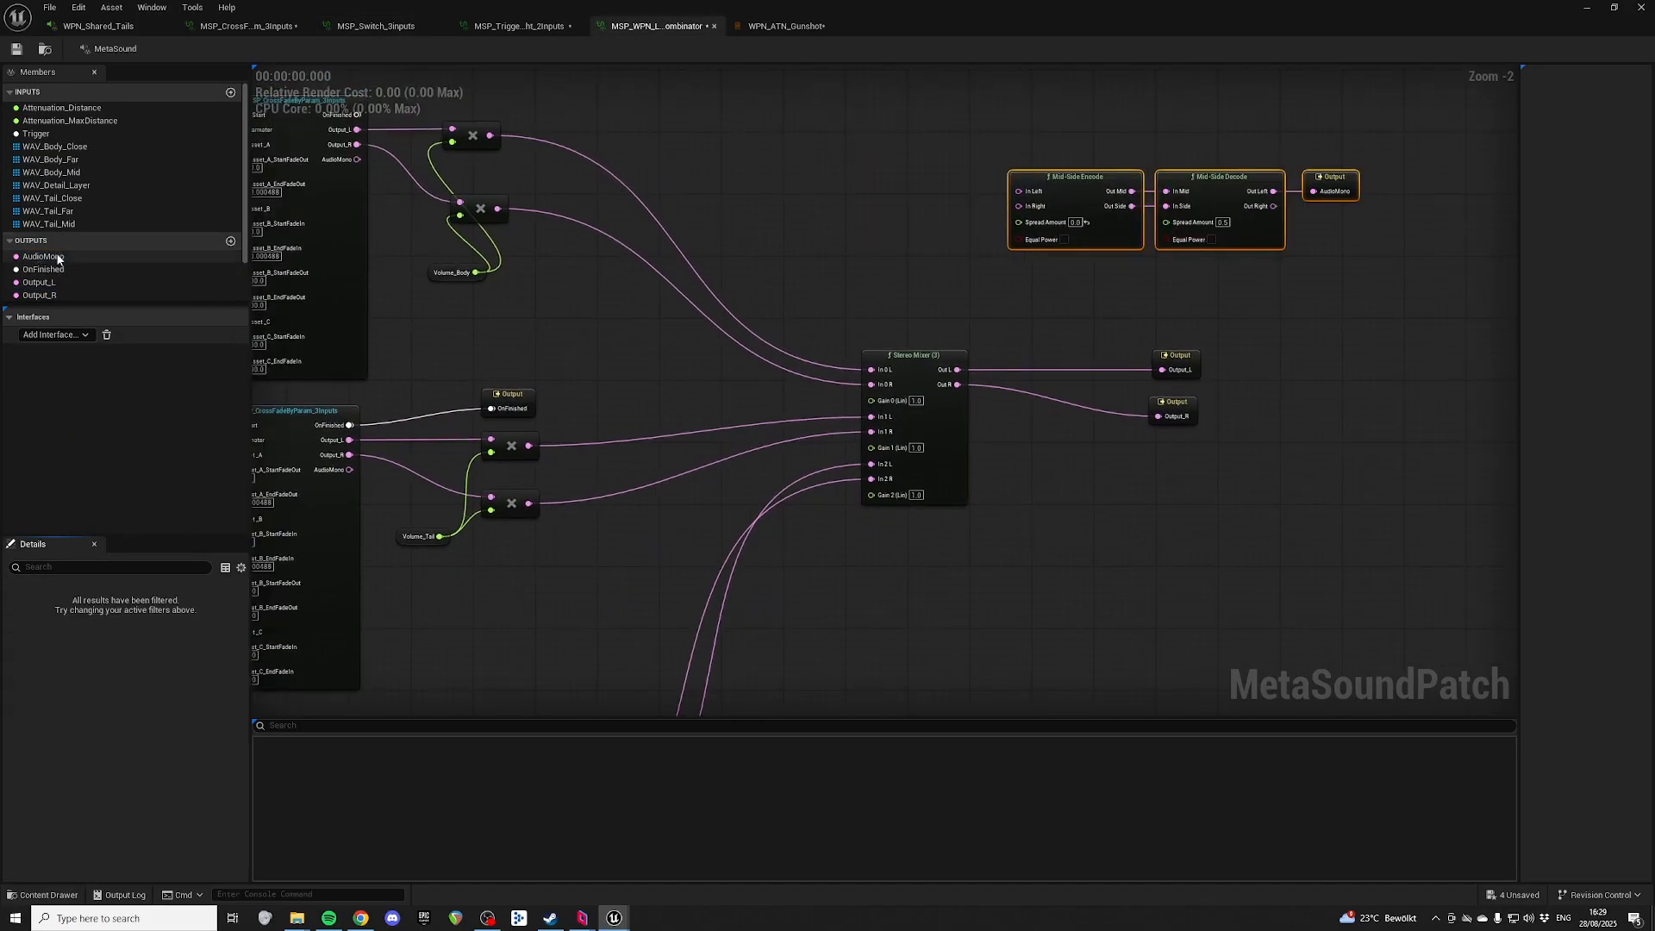
Step: Connect the Stereo Mixer's left and right outputs to the Mid-Side Encode inputs, with the mono output chain below Output_L and Output_R
{"action": "mouse_move", "coordinate": [957, 370]}
{"action": "left_mouse_down"}
{"action": "mouse_move", "coordinate": [1019, 192]}
{"action": "mouse_move", "coordinate": [969, 376]}
{"action": "left_mouse_up"}
{"action": "left_click_drag", "start_coordinate": [968, 377], "coordinate": [959, 384]}
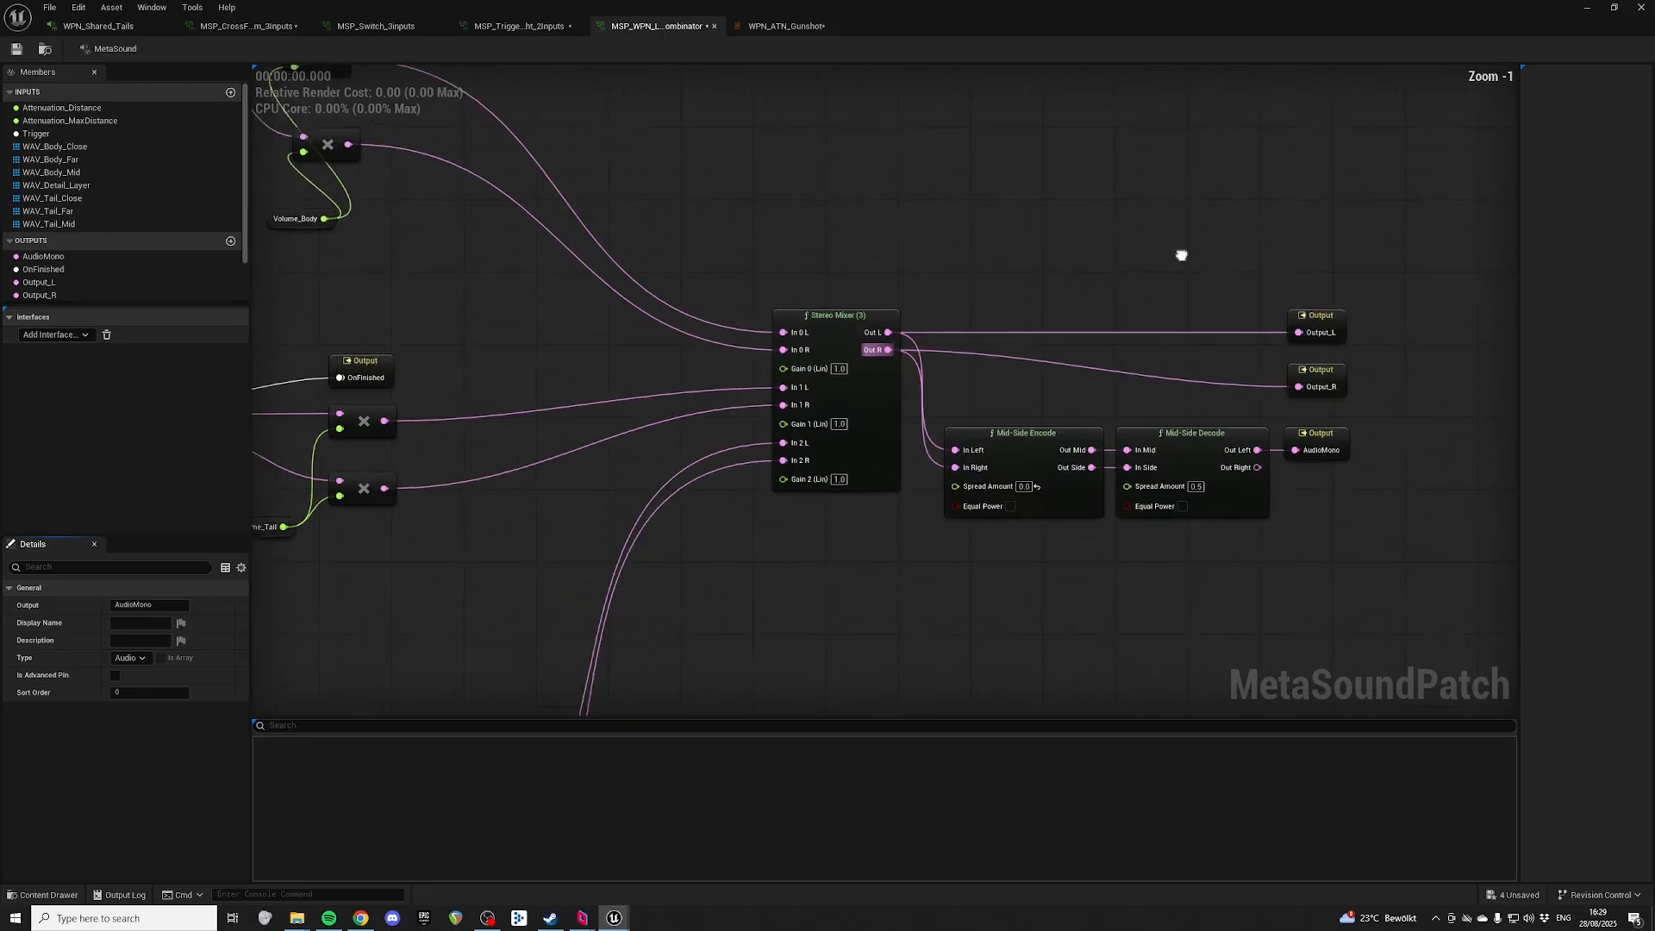
{"action": "right_click_drag", "start_coordinate": [1182, 255], "coordinate": [1175, 255]}
{"action": "left_click_drag", "start_coordinate": [1068, 199], "coordinate": [1389, 398]}
{"action": "left_click", "coordinate": [1046, 277]}
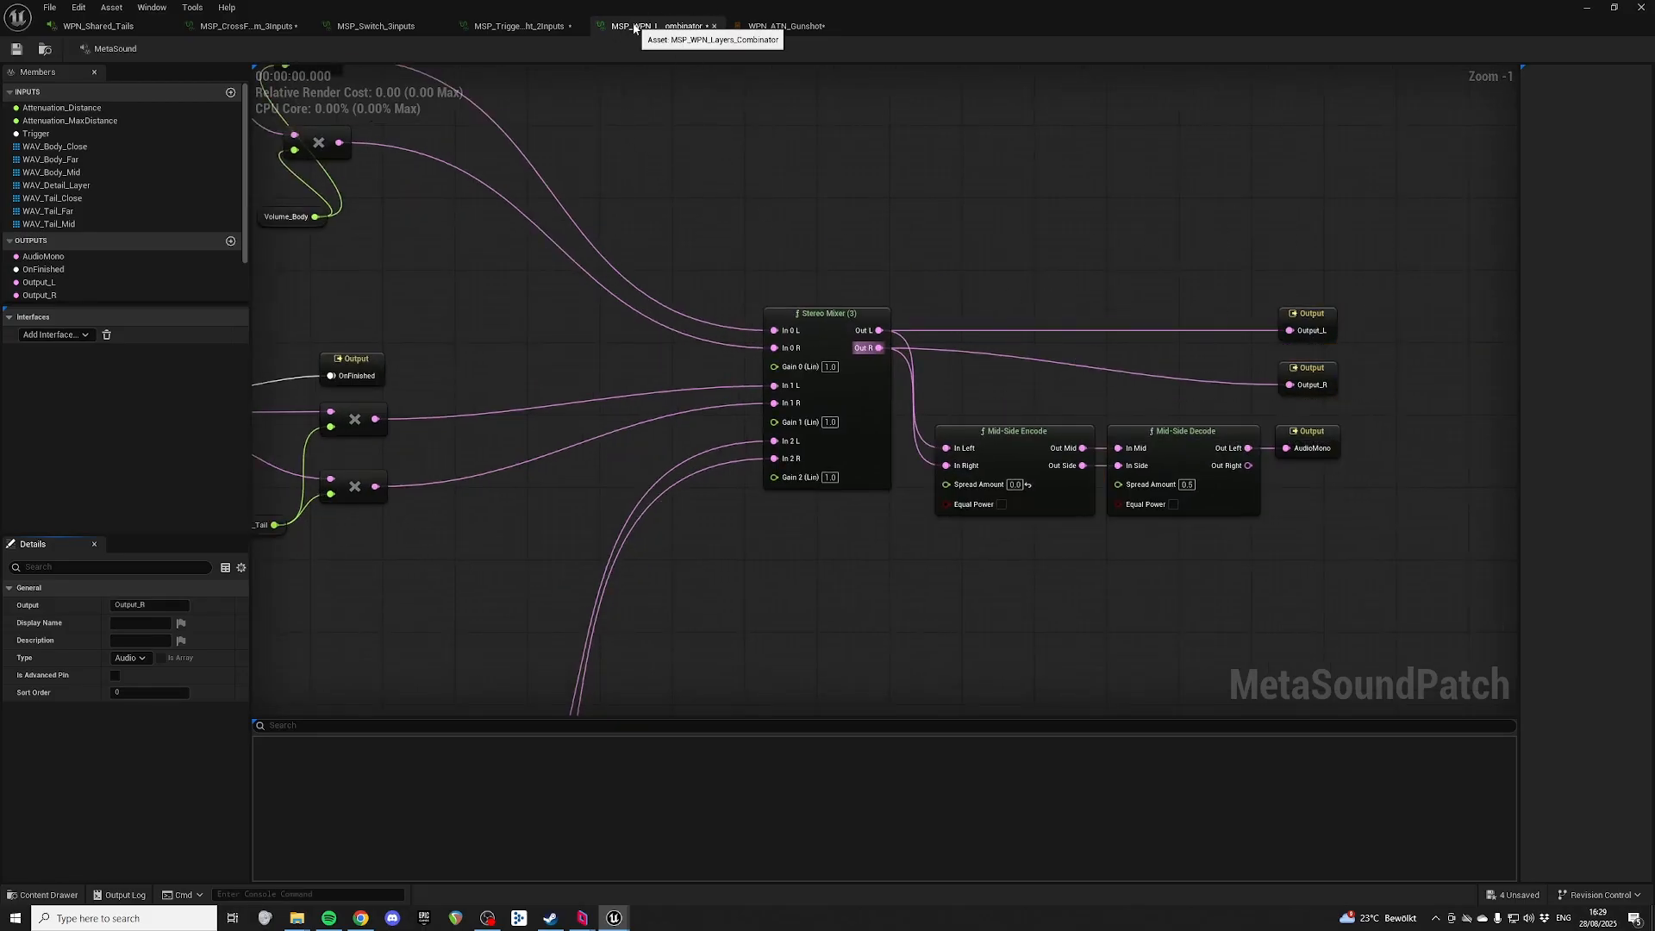
{"action": "scroll", "coordinate": [1230, 339], "scroll_direction": "down", "scroll_amount": 2}
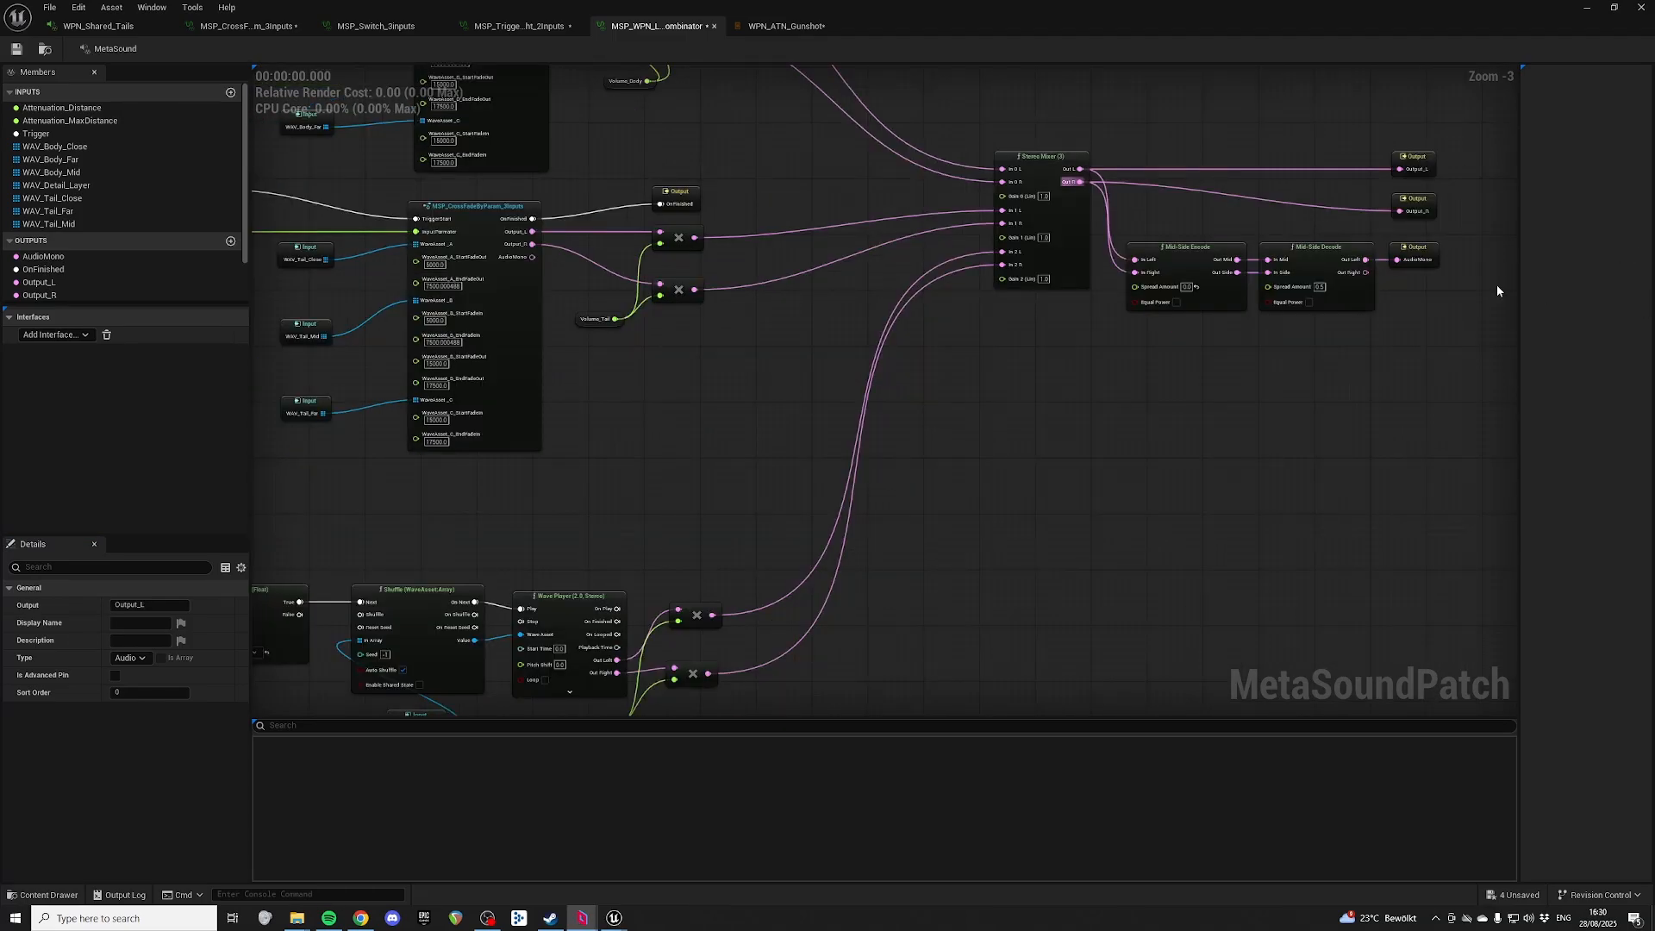
Step: Move the OnFinished output node below the AudioMono output and break its connection from the tail crossfade node
{"action": "left_click", "coordinate": [953, 147]}
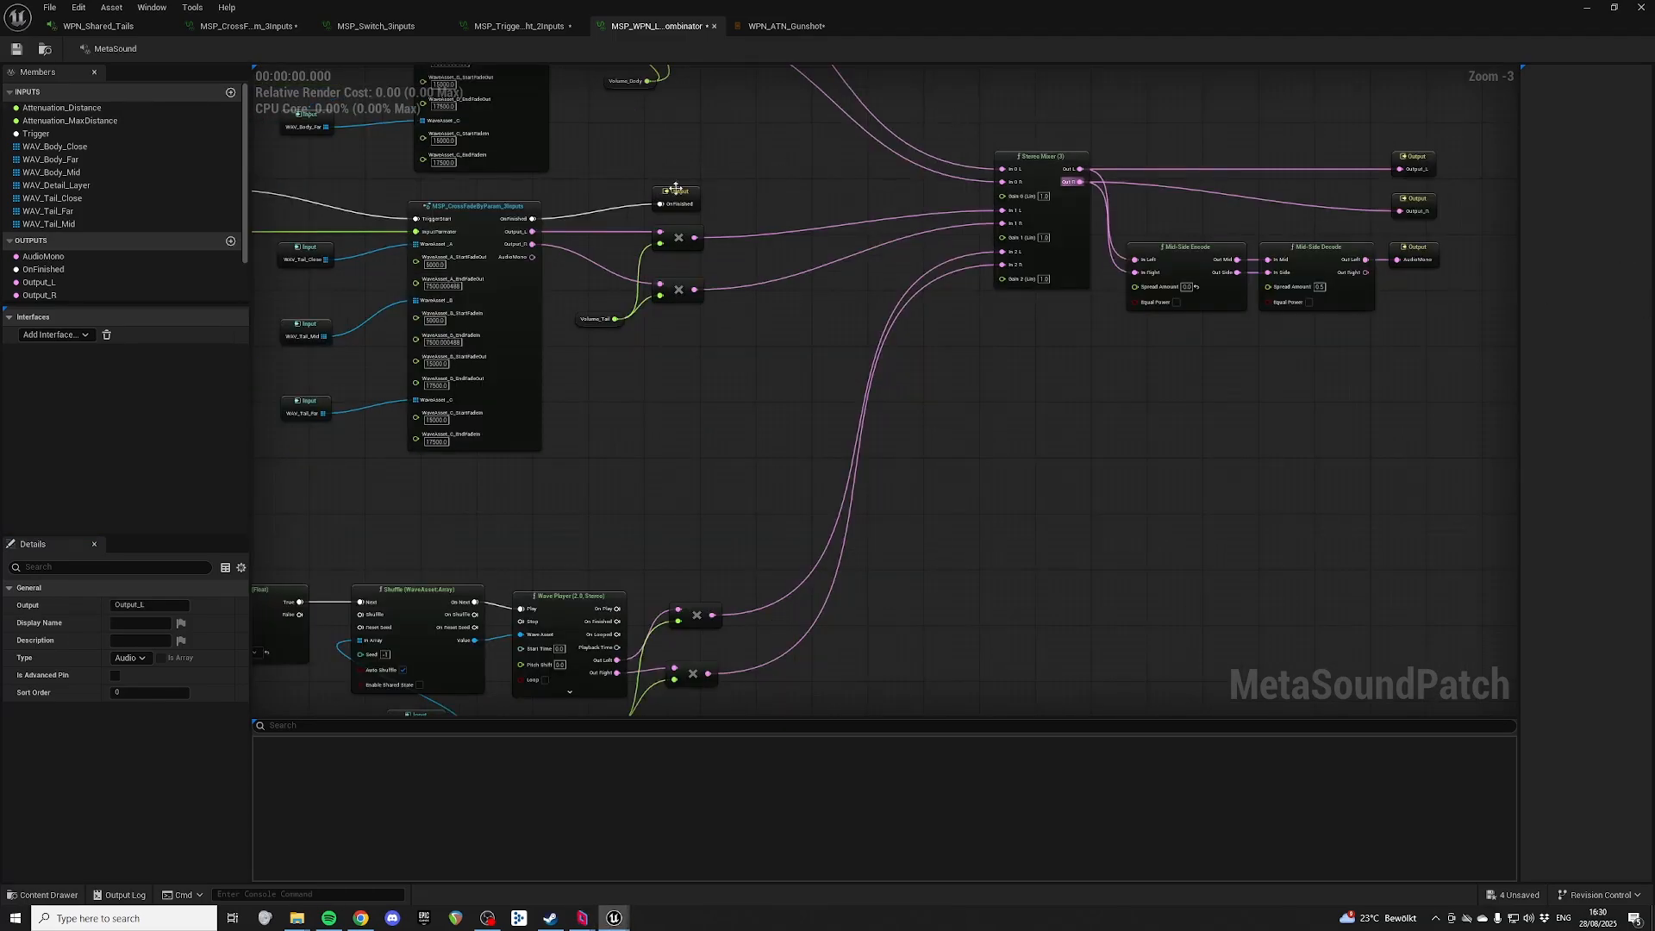
{"action": "left_click_drag", "start_coordinate": [690, 197], "coordinate": [1421, 321]}
{"action": "right_click_drag", "start_coordinate": [801, 166], "coordinate": [840, 304]}
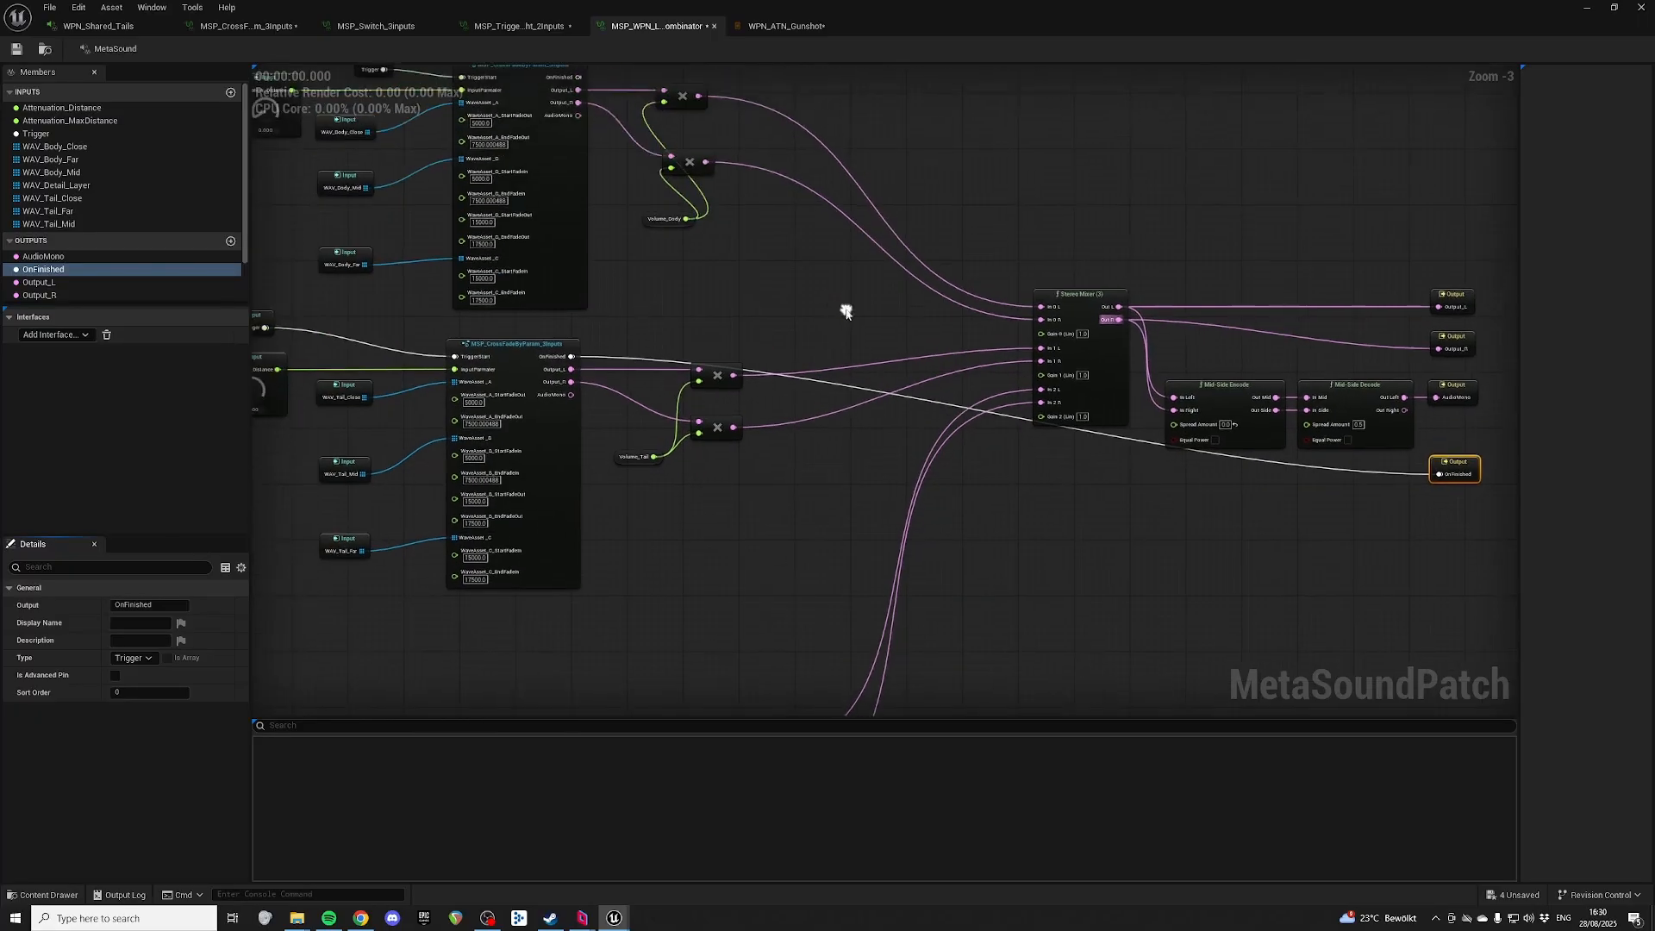
{"action": "right_click_drag", "start_coordinate": [1457, 517], "coordinate": [1136, 429]}
{"action": "right_click_drag", "start_coordinate": [742, 334], "coordinate": [879, 388]}
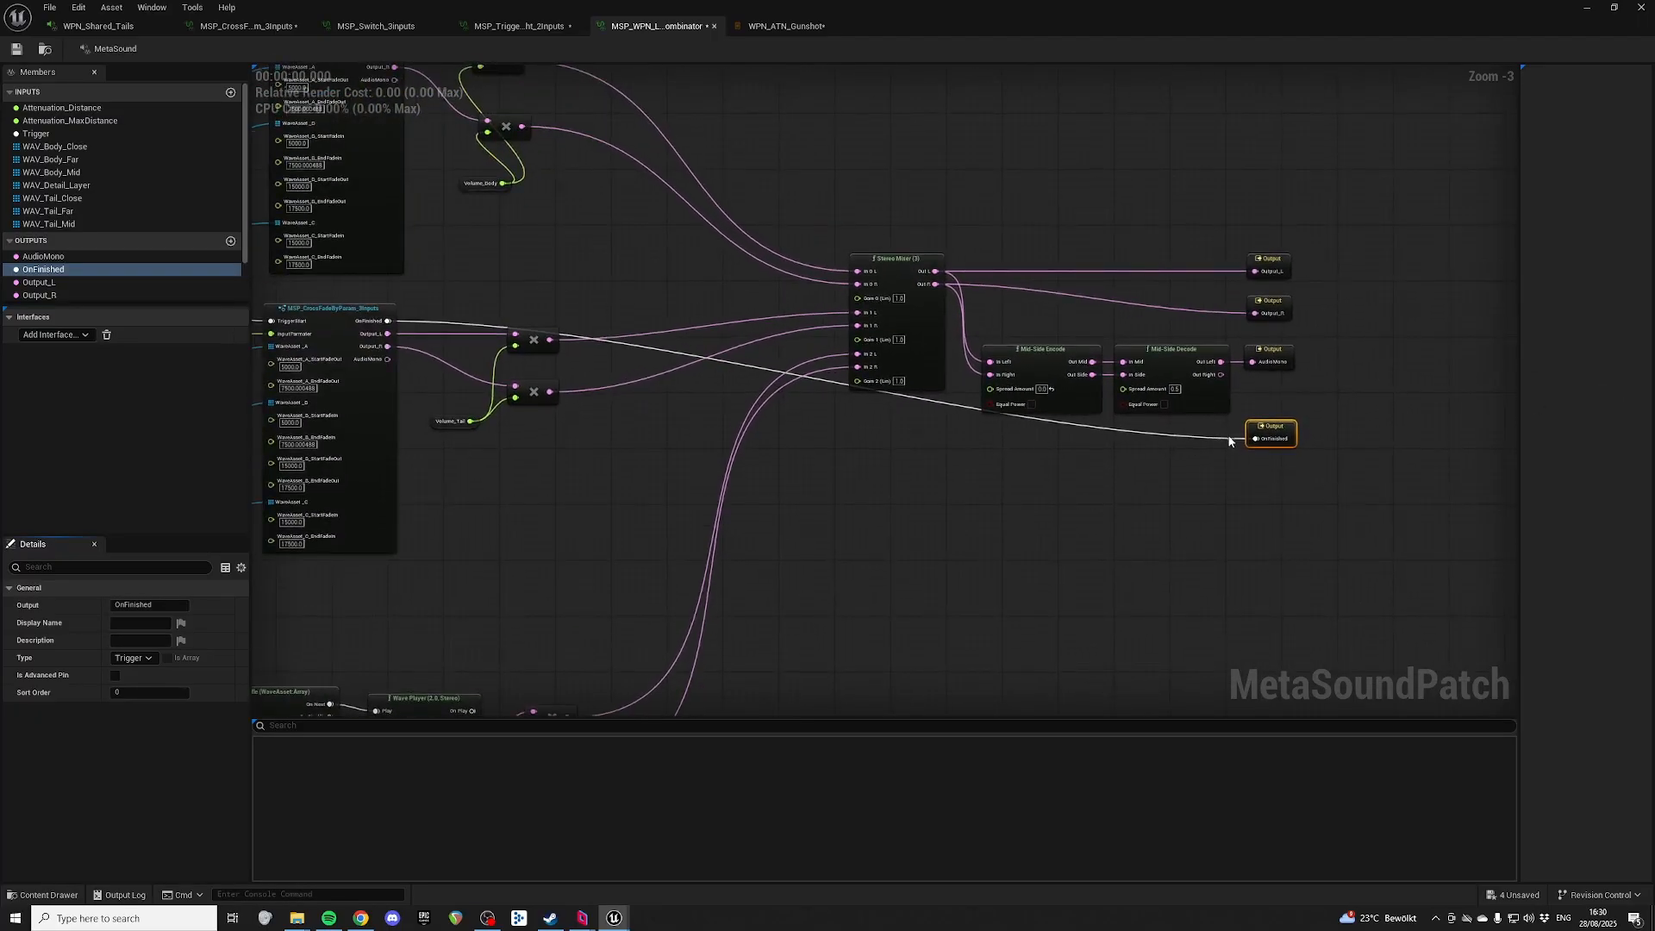
{"action": "left_click", "coordinate": [1255, 439], "text": "alt"}
Step: Promote the tail crossfade's OnFinished pin to a variable and feed that variable into the OnFinished output, with a straightened connection
{"action": "right_click_drag", "start_coordinate": [782, 352], "coordinate": [1029, 436]}
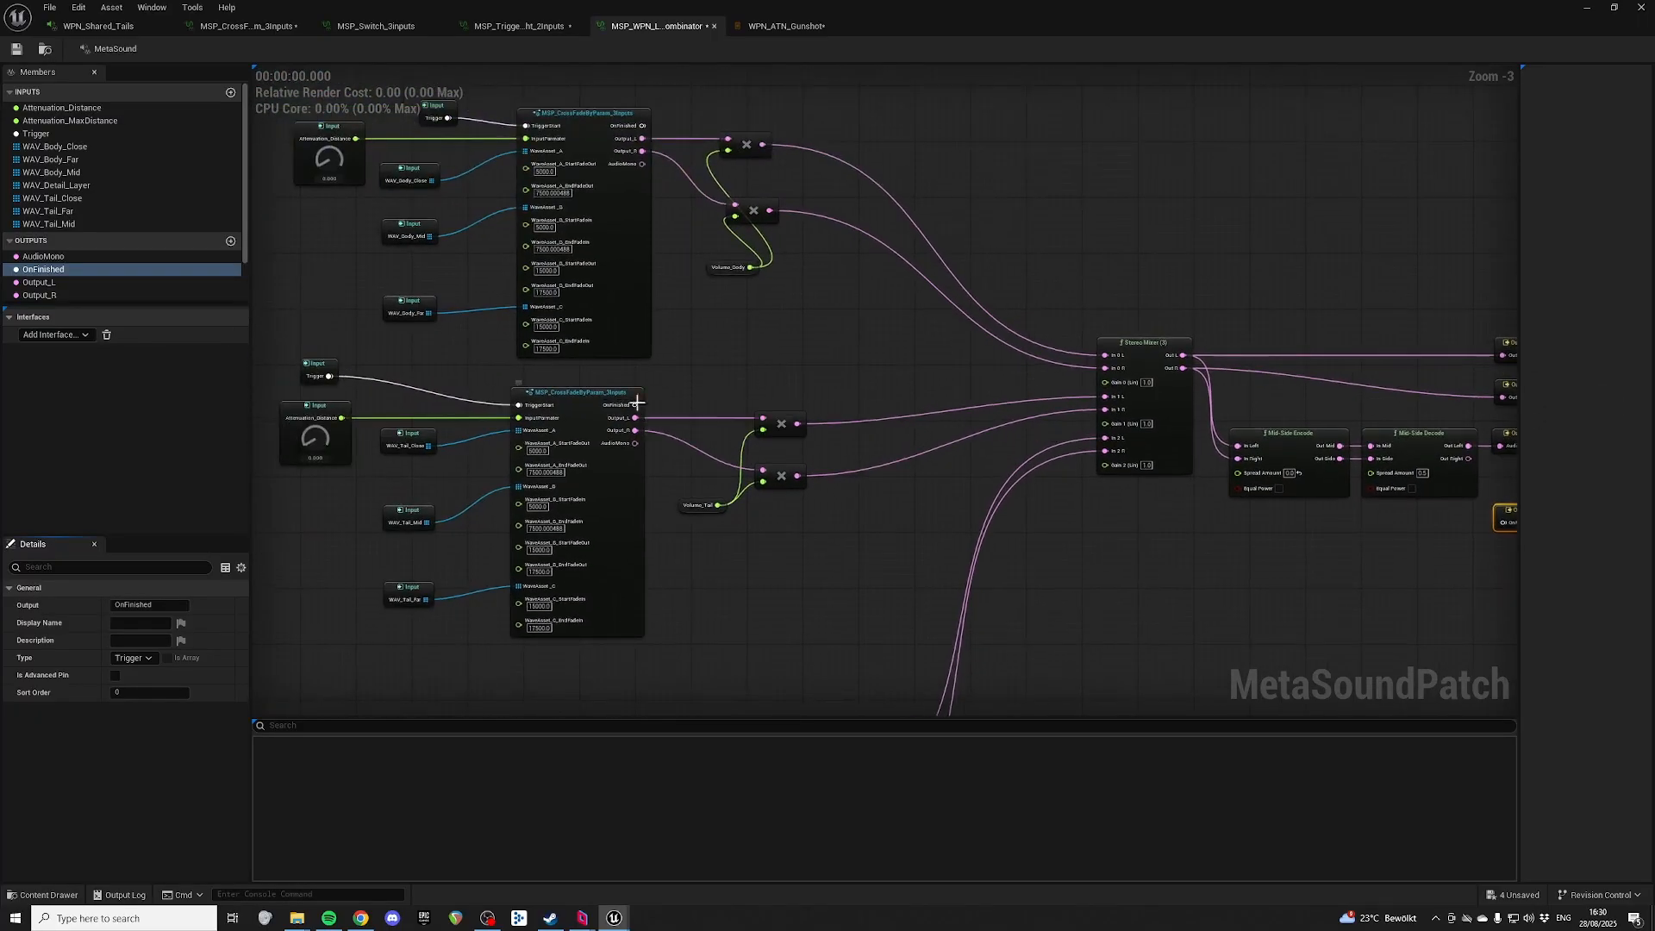
{"action": "right_click", "coordinate": [635, 403]}
{"action": "left_click", "coordinate": [702, 458]}
{"action": "right_click_drag", "start_coordinate": [996, 414], "coordinate": [834, 356]}
{"action": "left_click_drag", "start_coordinate": [141, 259], "coordinate": [1341, 466]}
{"action": "left_click_drag", "start_coordinate": [1240, 488], "coordinate": [1273, 462]}
{"action": "left_click_drag", "start_coordinate": [1441, 454], "coordinate": [1255, 507]}
{"action": "key", "text": "q"}
Step: Rename the OnFinished variable as OnFinished_Tail and check its node at the OnFinished output
{"action": "left_click", "coordinate": [665, 294]}
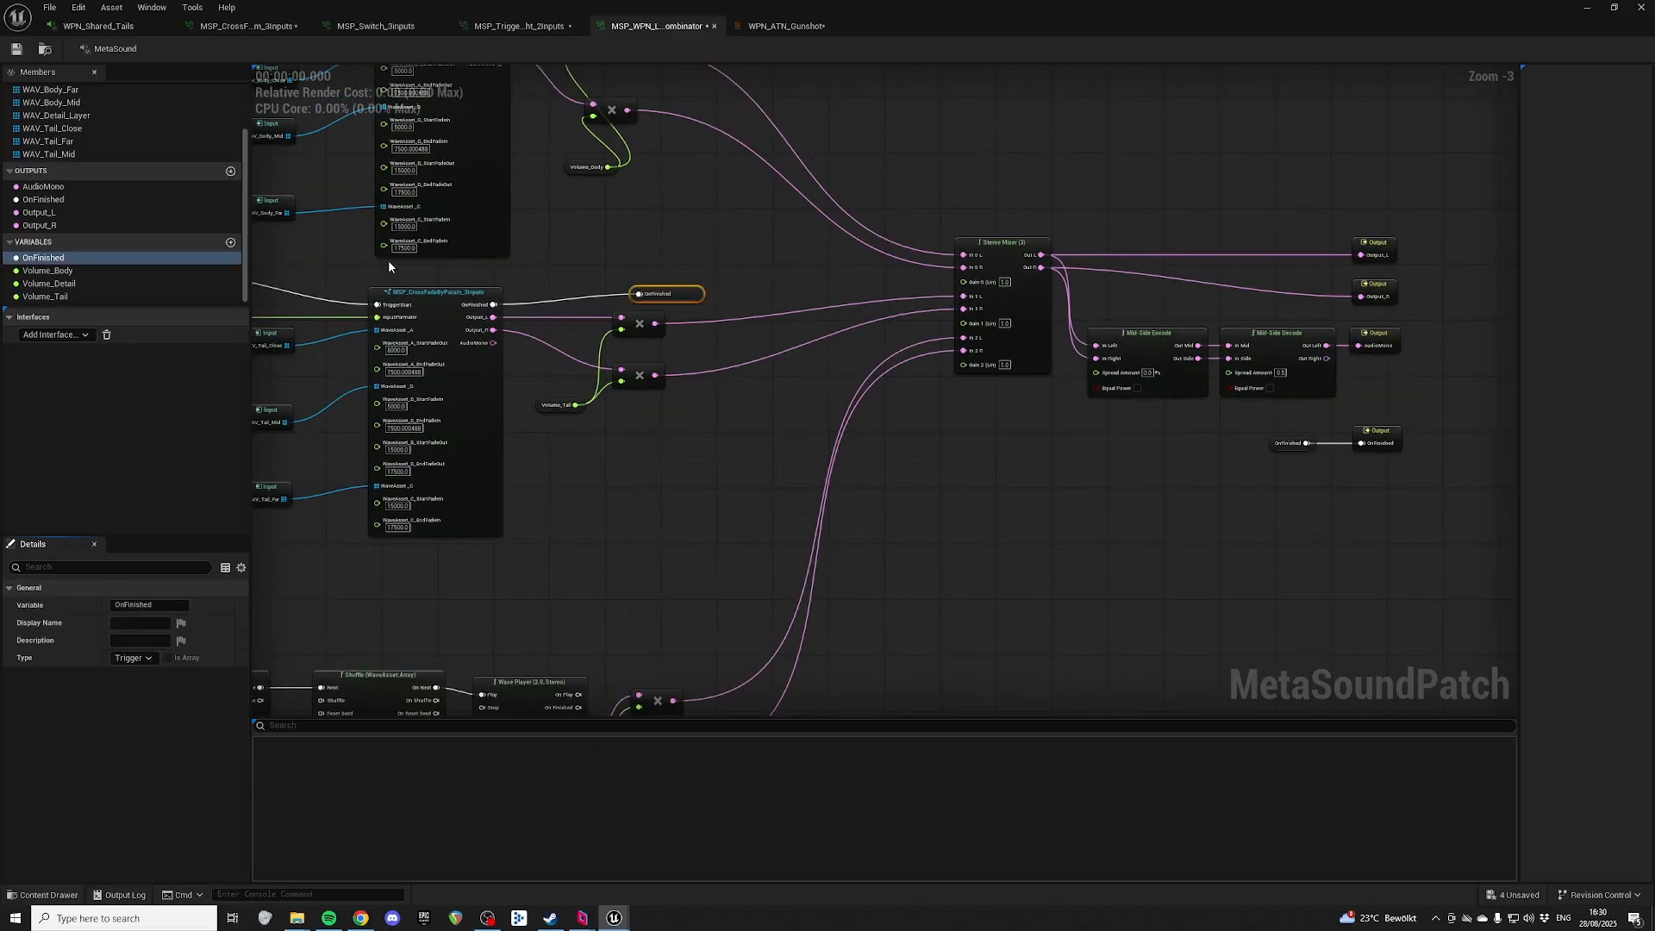
{"action": "left_click", "coordinate": [53, 260]}
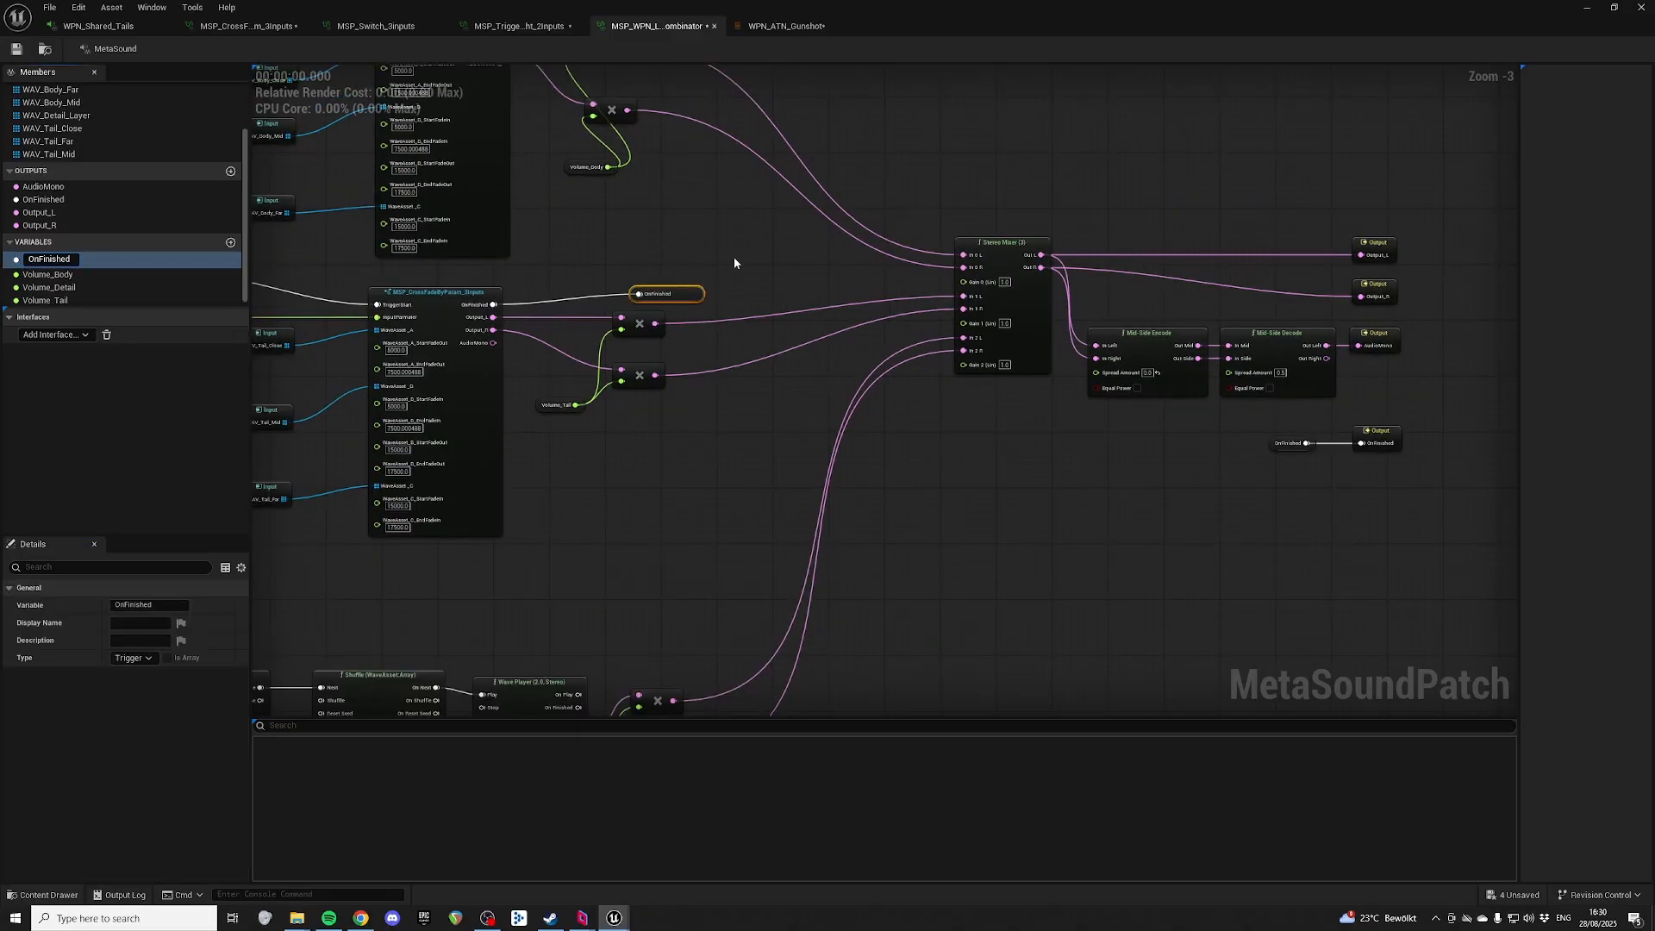
{"action": "type", "text": "_Tail"}
{"action": "key", "text": "Return"}
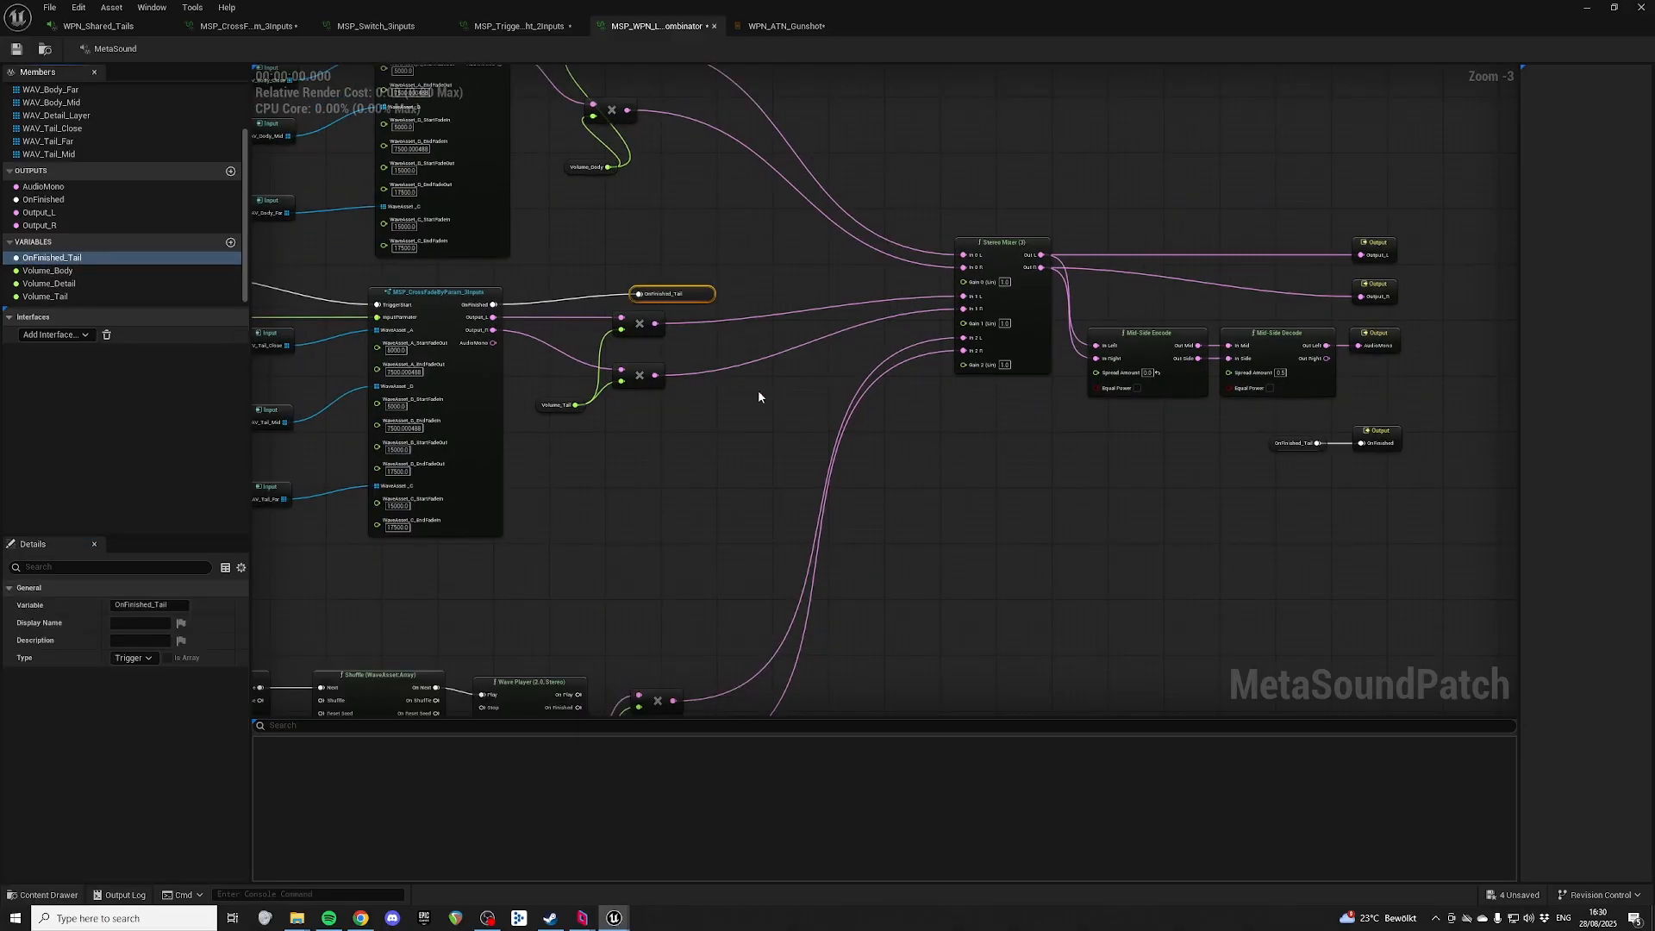
{"action": "scroll", "coordinate": [1170, 530], "scroll_direction": "up", "scroll_amount": 3}
{"action": "right_click_drag", "start_coordinate": [1371, 522], "coordinate": [835, 488]}
{"action": "left_click", "coordinate": [819, 397]}
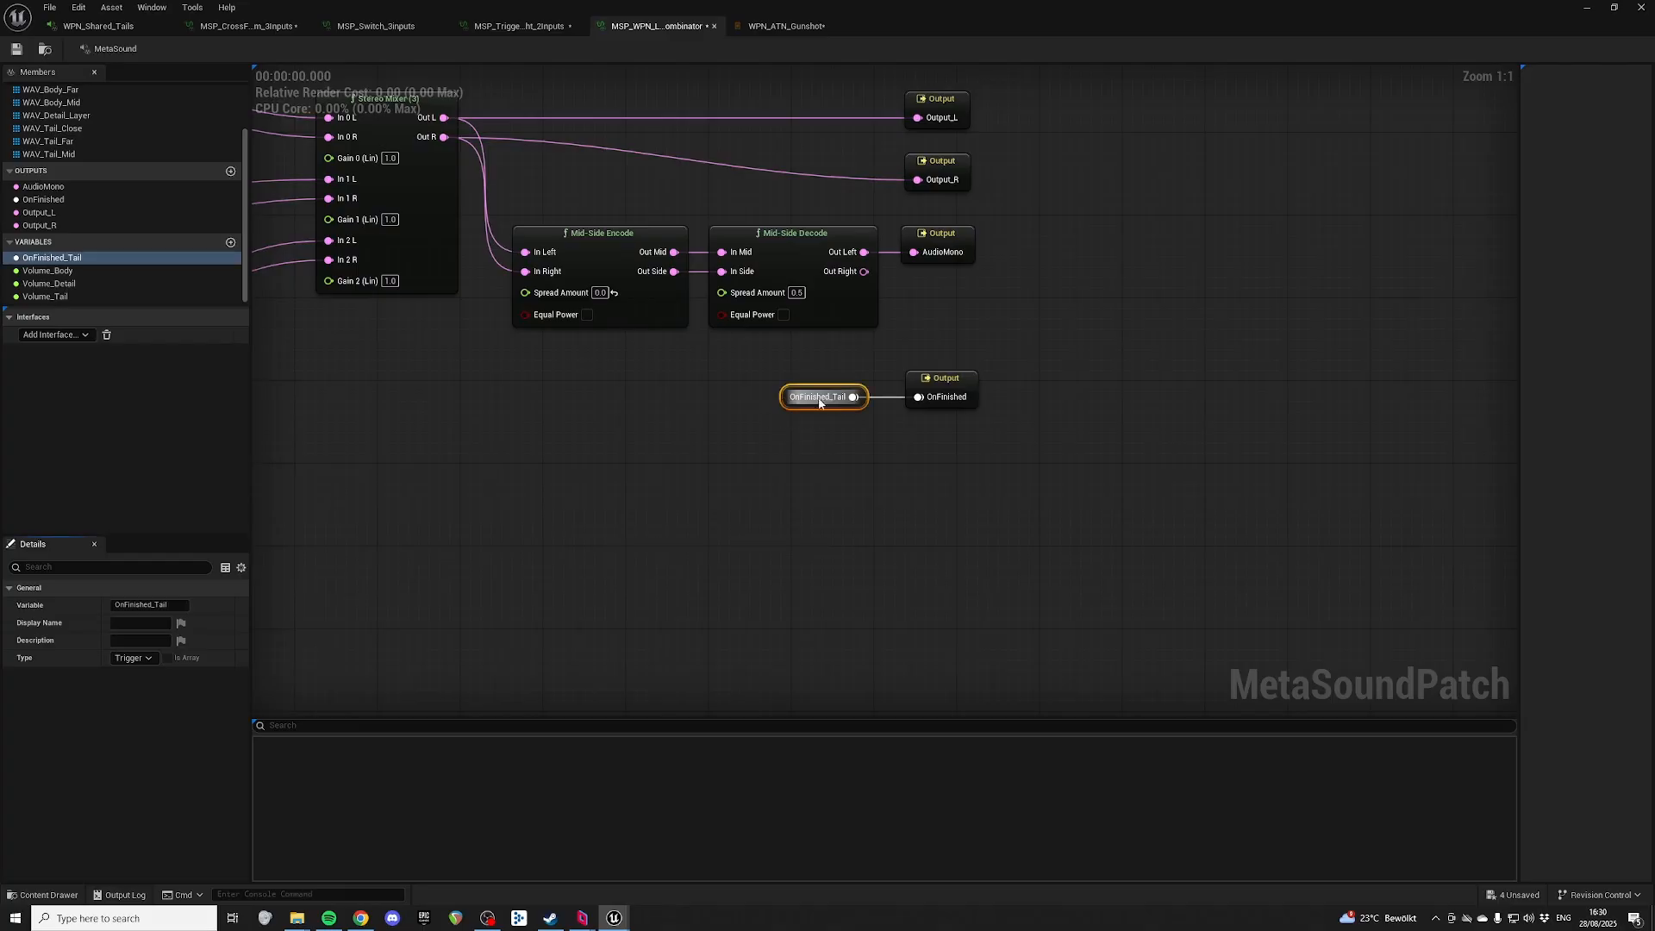
{"action": "left_click", "coordinate": [772, 416]}
Step: Check the body, tail and detail layer rows and save the layers combinator patch
{"action": "right_click_drag", "start_coordinate": [379, 340], "coordinate": [915, 489]}
{"action": "right_click_drag", "start_coordinate": [598, 307], "coordinate": [1110, 310]}
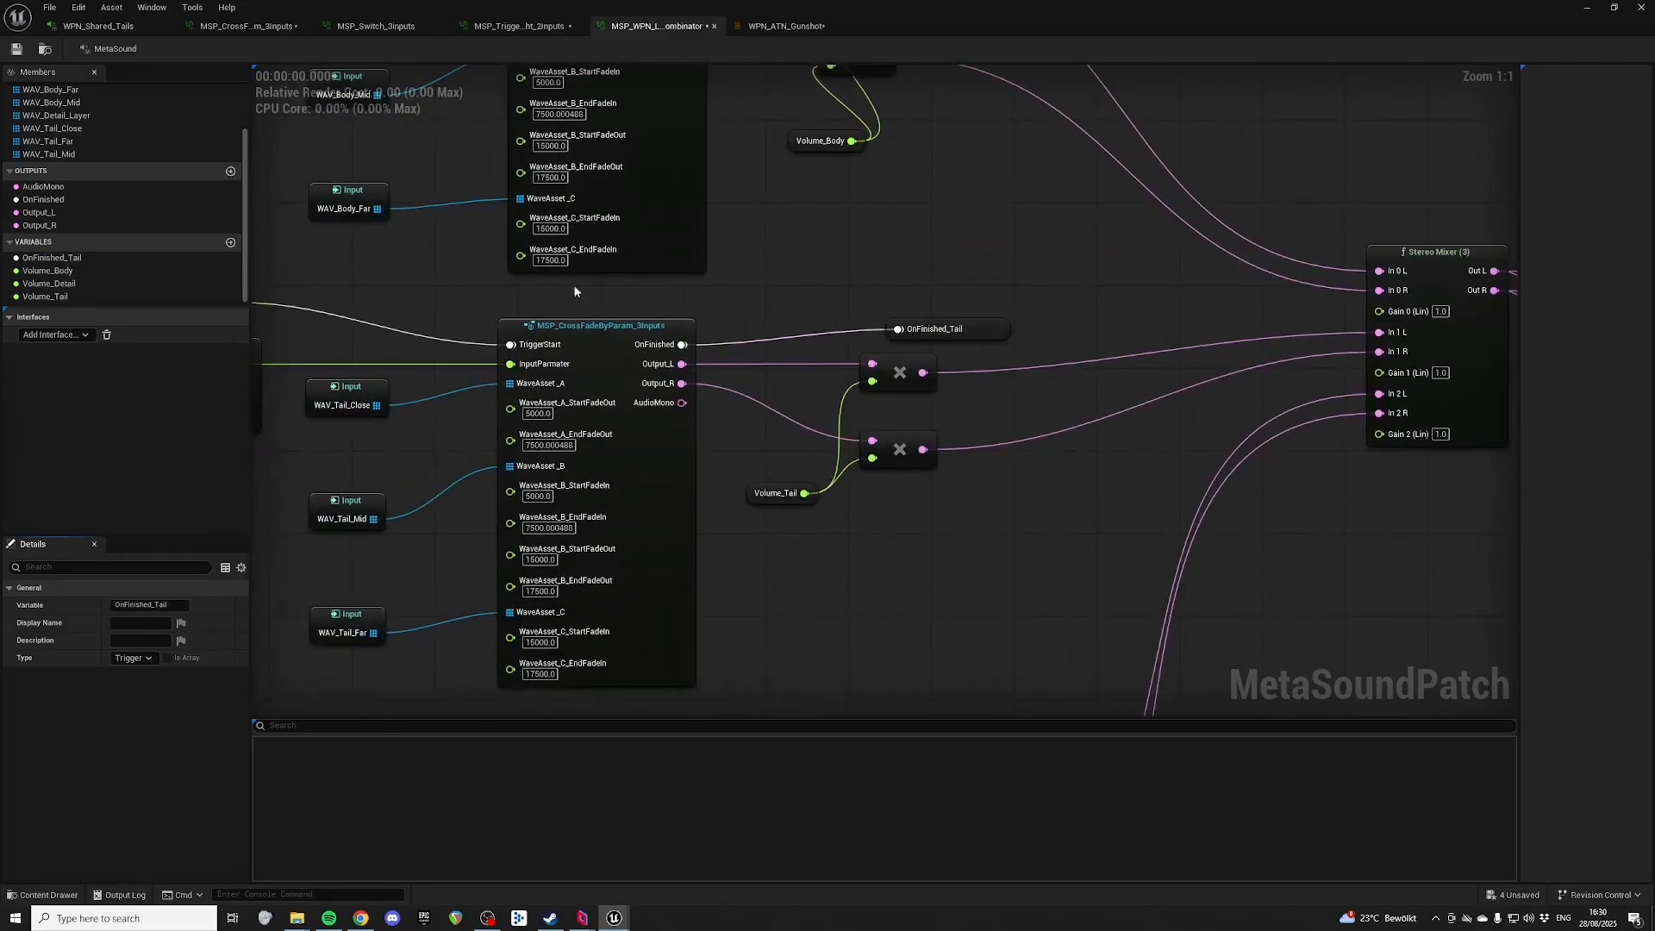
{"action": "right_click_drag", "start_coordinate": [448, 293], "coordinate": [614, 307]}
{"action": "scroll", "coordinate": [614, 306], "scroll_direction": "down", "scroll_amount": 2}
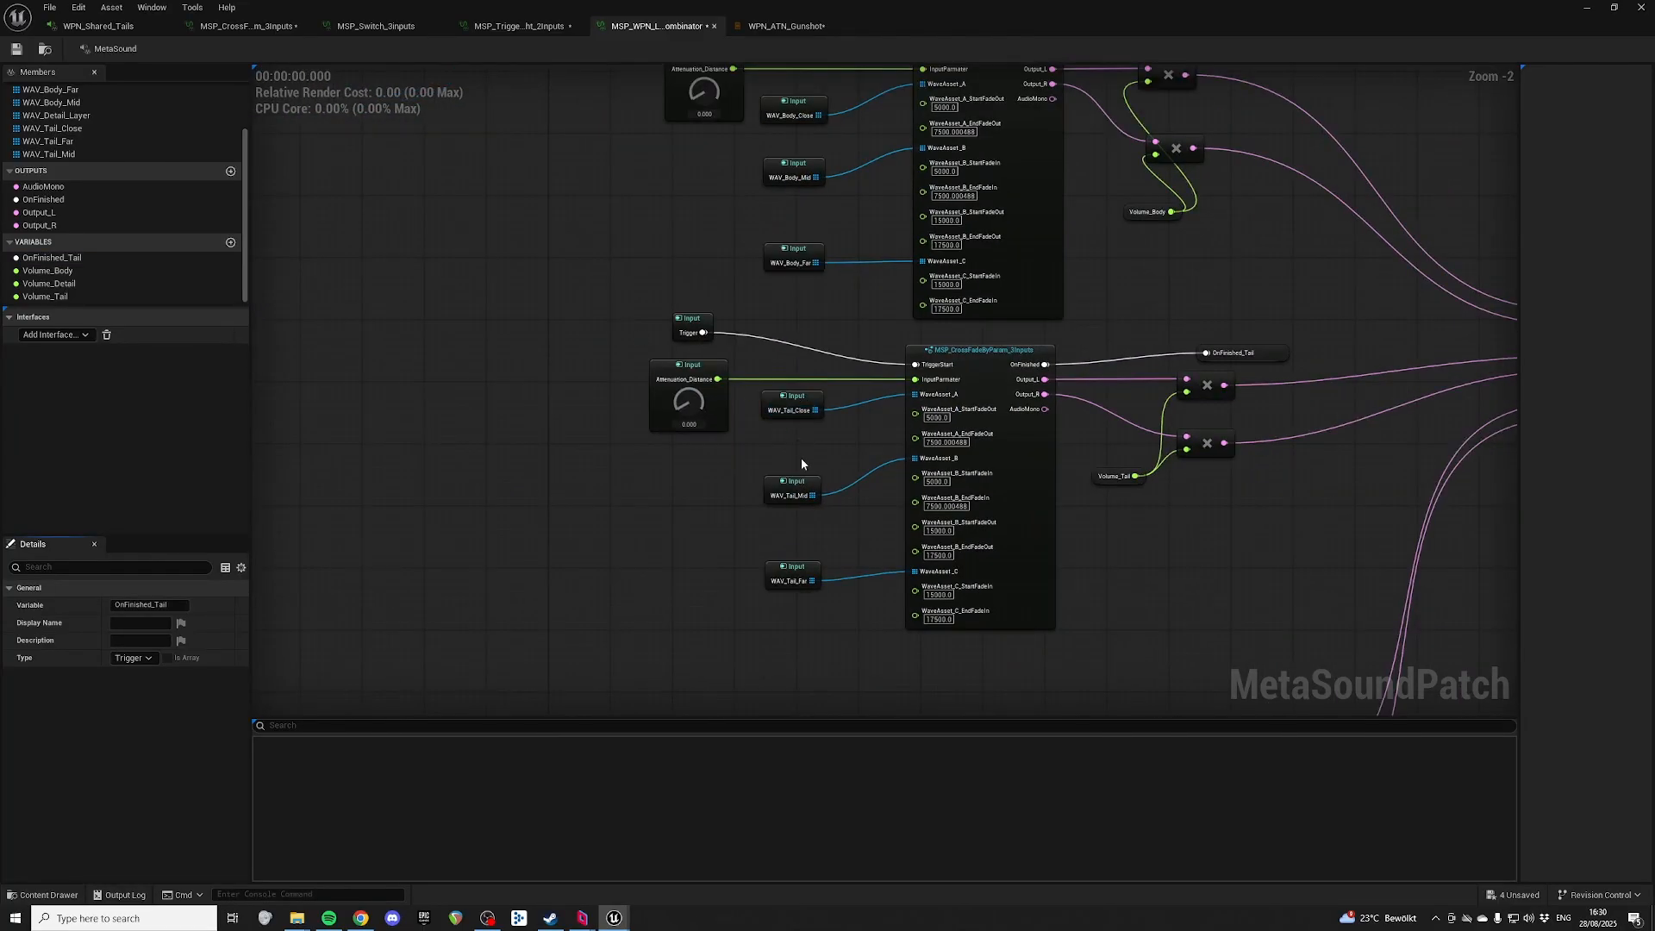
{"action": "right_click_drag", "start_coordinate": [602, 215], "coordinate": [524, 69]}
{"action": "right_click_drag", "start_coordinate": [996, 505], "coordinate": [932, 187]}
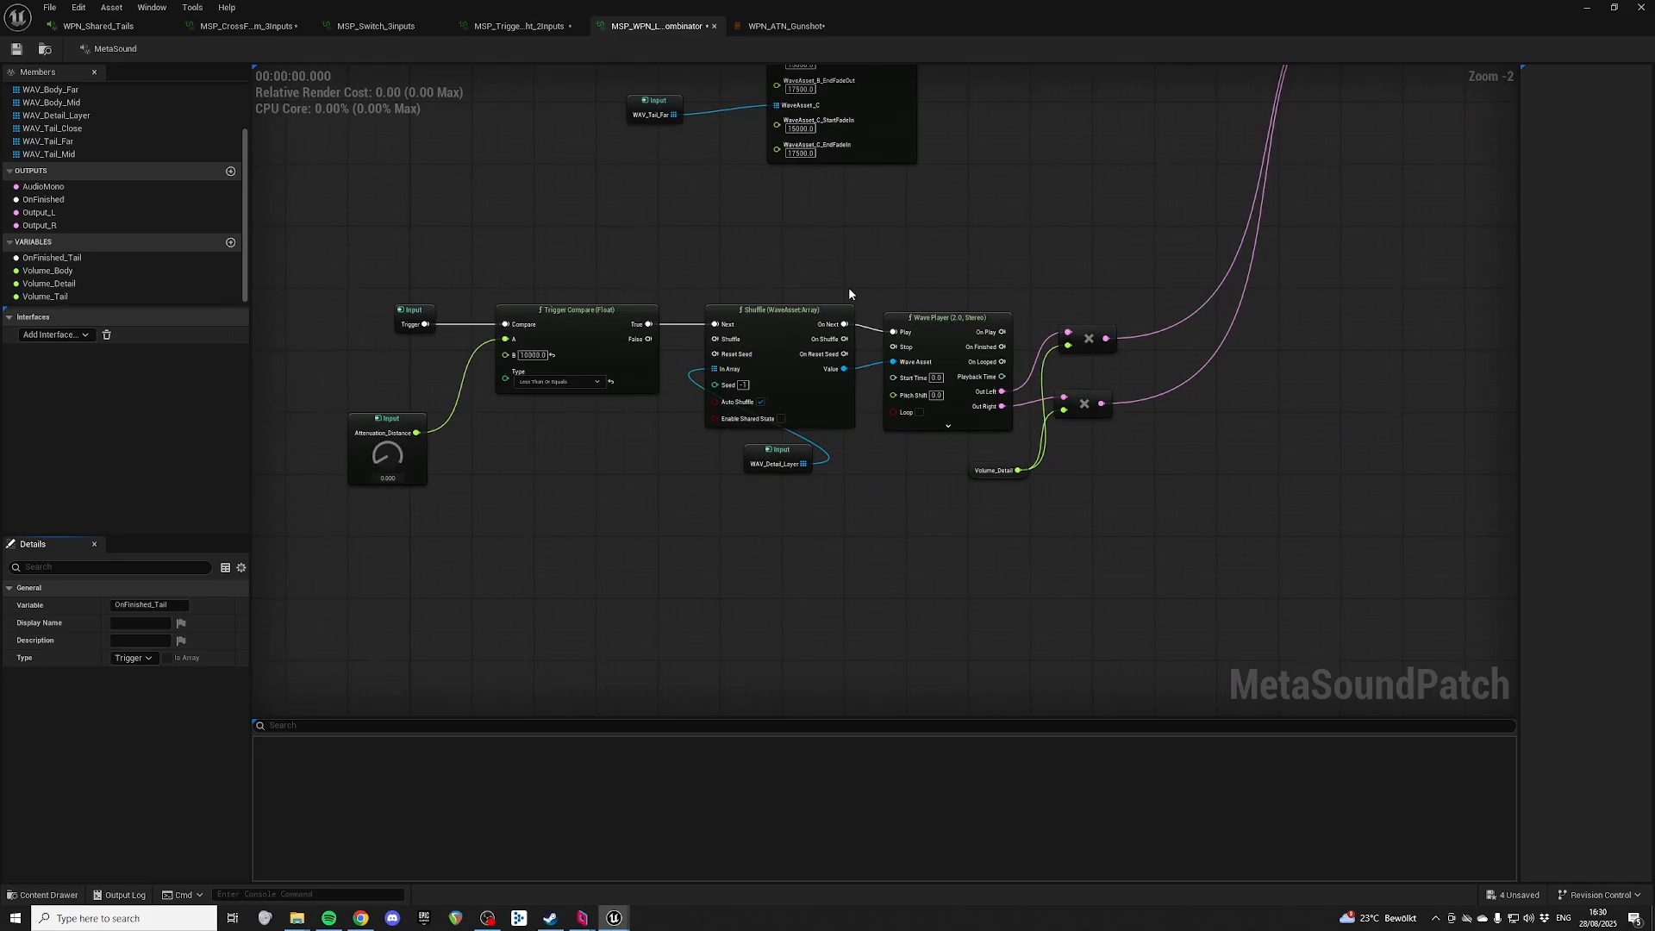
{"action": "right_click_drag", "start_coordinate": [849, 293], "coordinate": [1131, 235]}
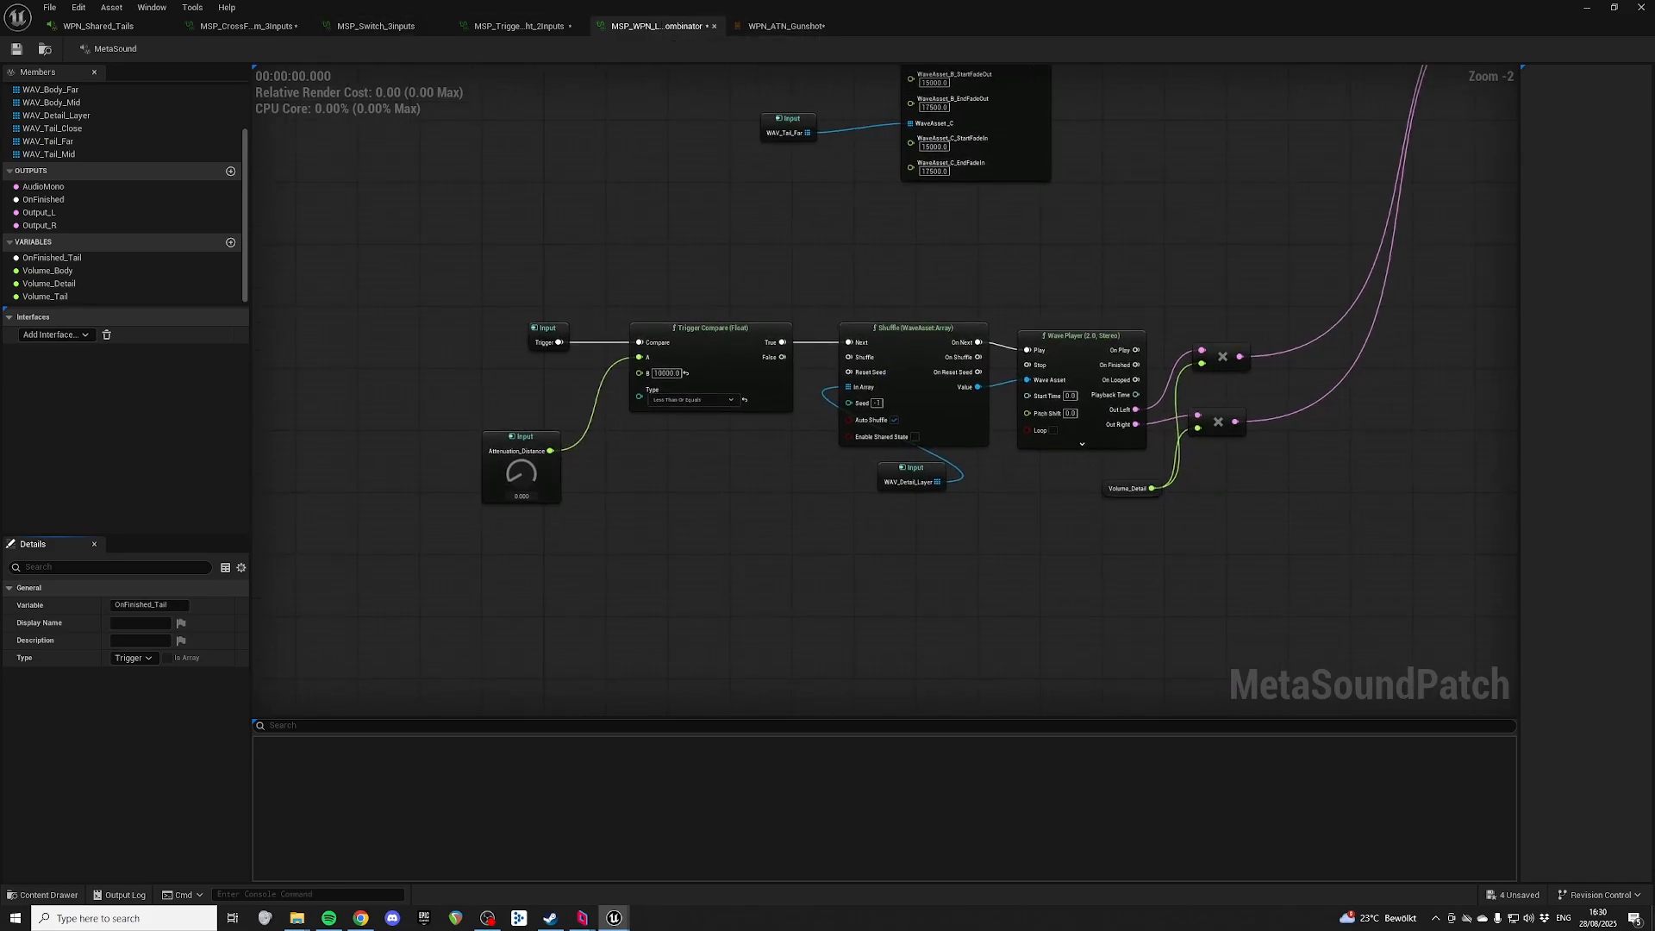
{"action": "right_click_drag", "start_coordinate": [741, 302], "coordinate": [718, 412]}
{"action": "key", "text": "ctrl+s"}
{"action": "right_click_drag", "start_coordinate": [454, 196], "coordinate": [434, 444]}
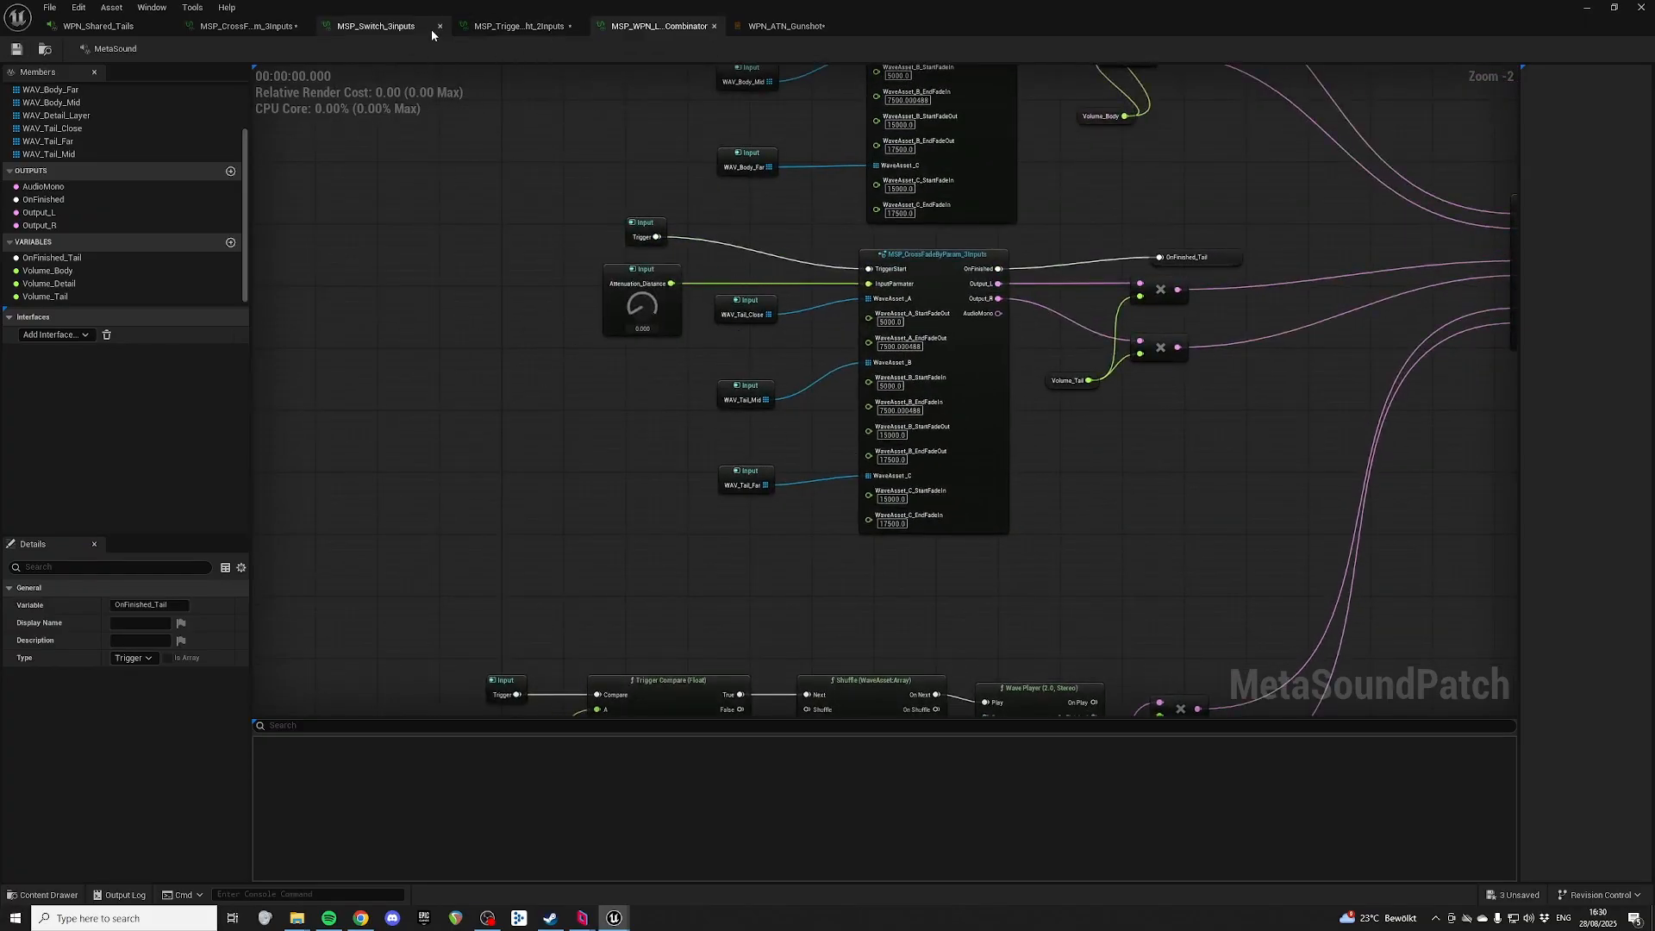
{"action": "right_click_drag", "start_coordinate": [660, 121], "coordinate": [1023, 184]}
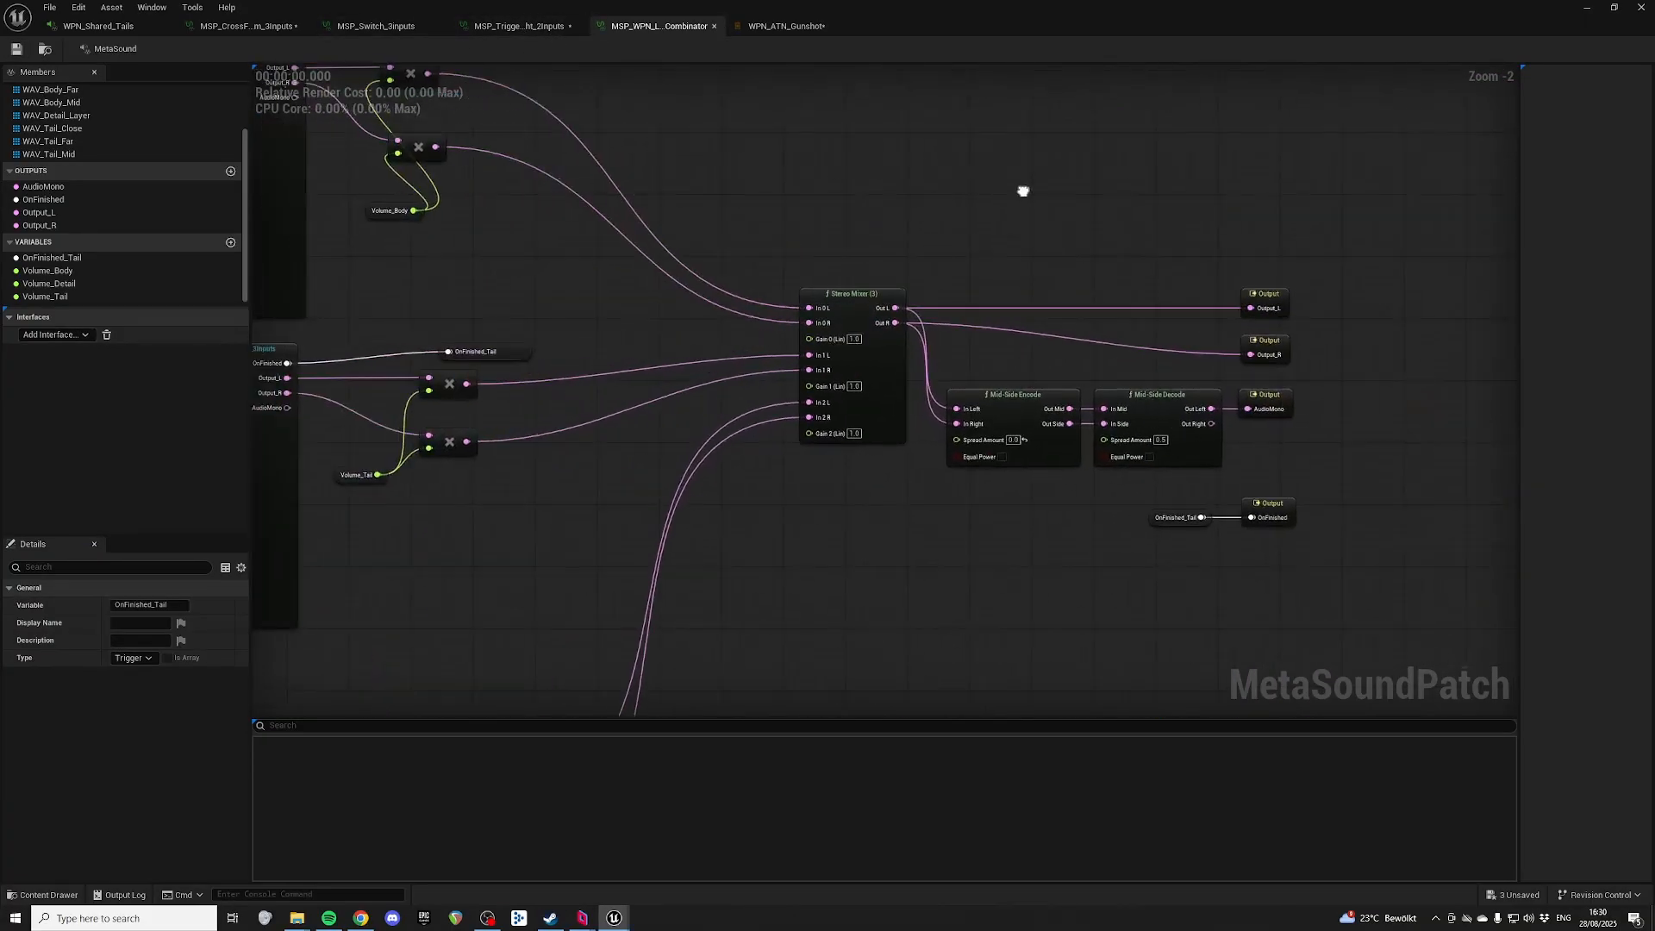
Step: Switch to the WPN_Shared_Tails MetaSound, look over its tail layers and select all nodes in its graph
{"action": "left_click", "coordinate": [97, 26]}
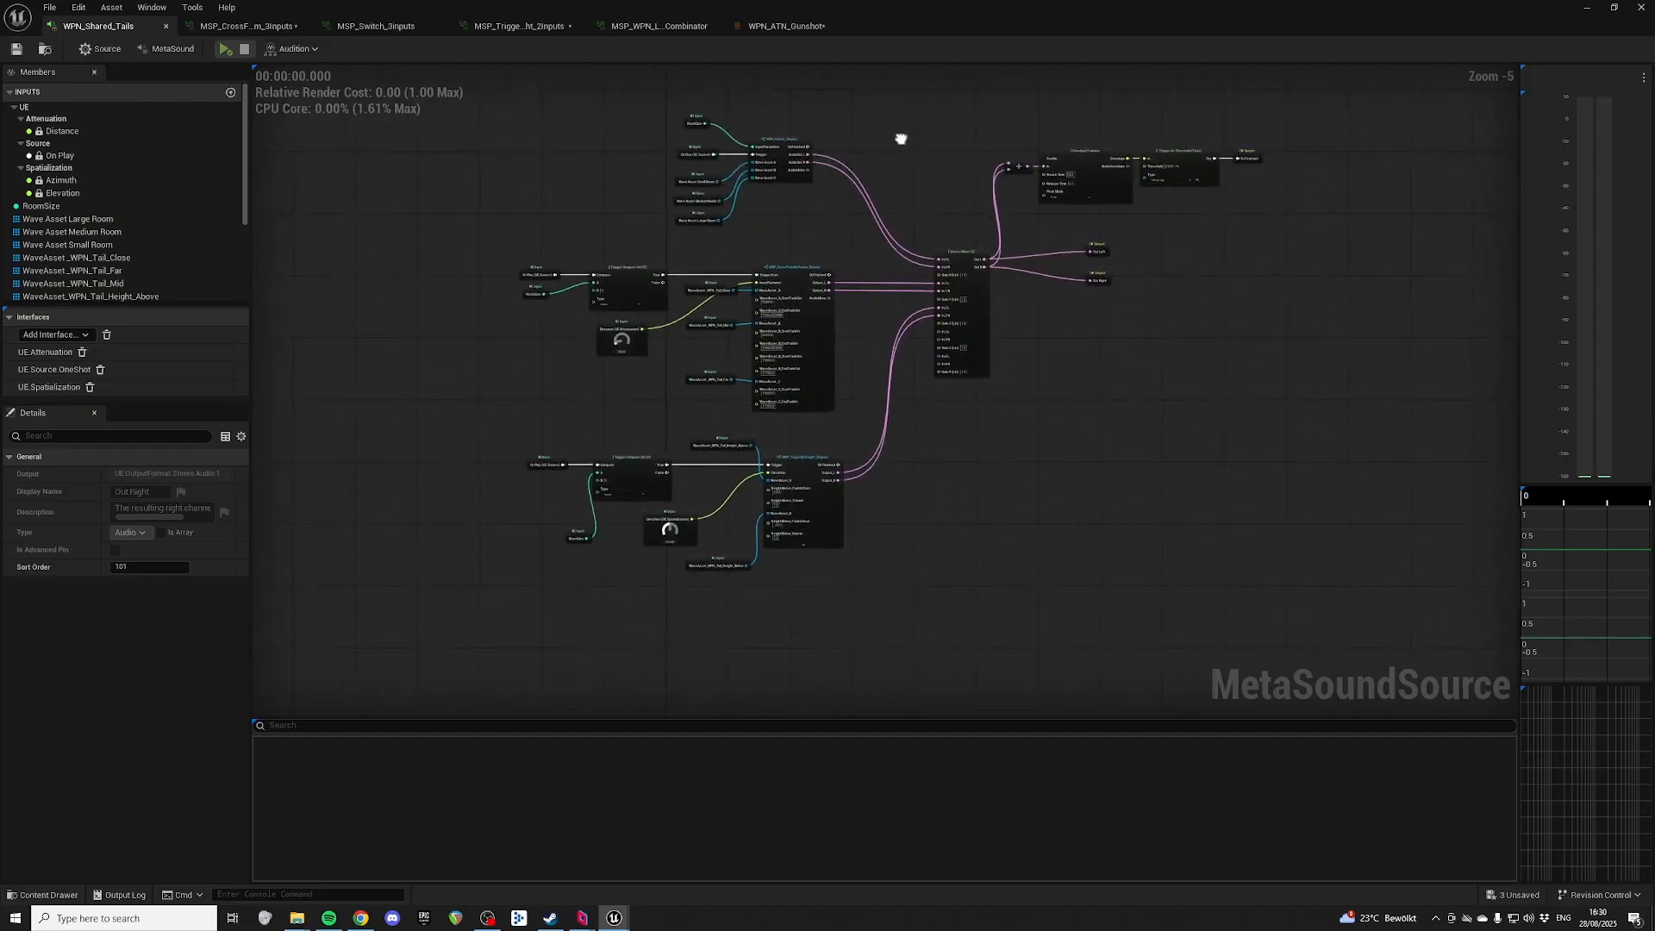
{"action": "right_click_drag", "start_coordinate": [897, 137], "coordinate": [952, 199]}
{"action": "scroll", "coordinate": [1077, 360], "scroll_direction": "up", "scroll_amount": 3}
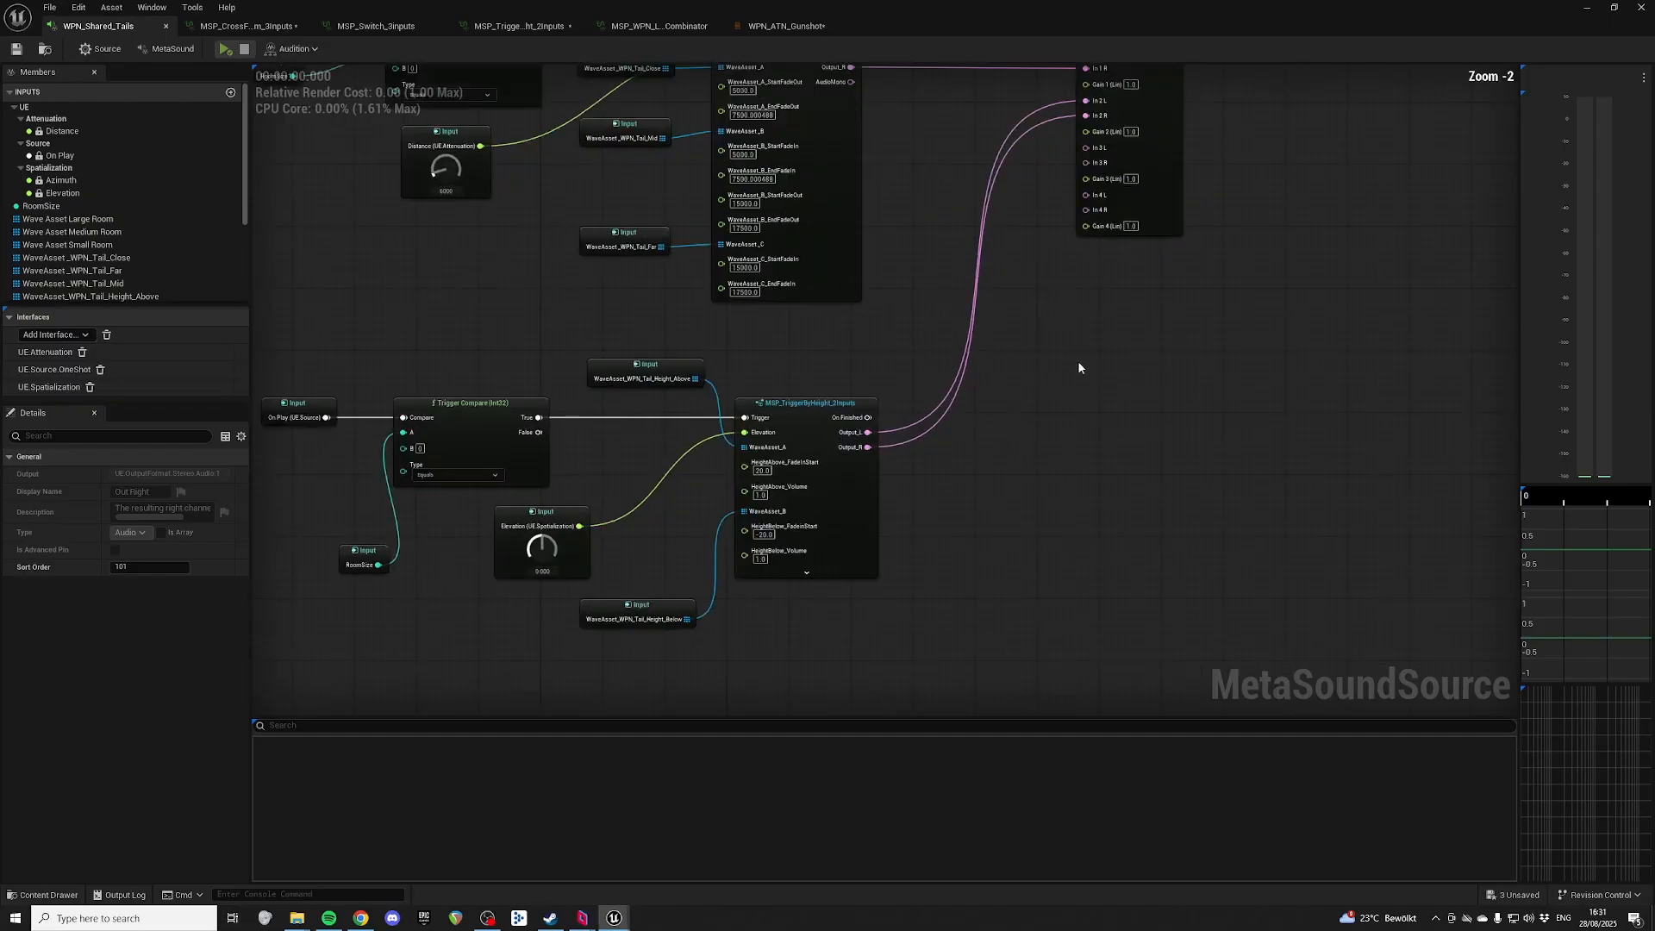
{"action": "right_click_drag", "start_coordinate": [1077, 360], "coordinate": [1167, 351]}
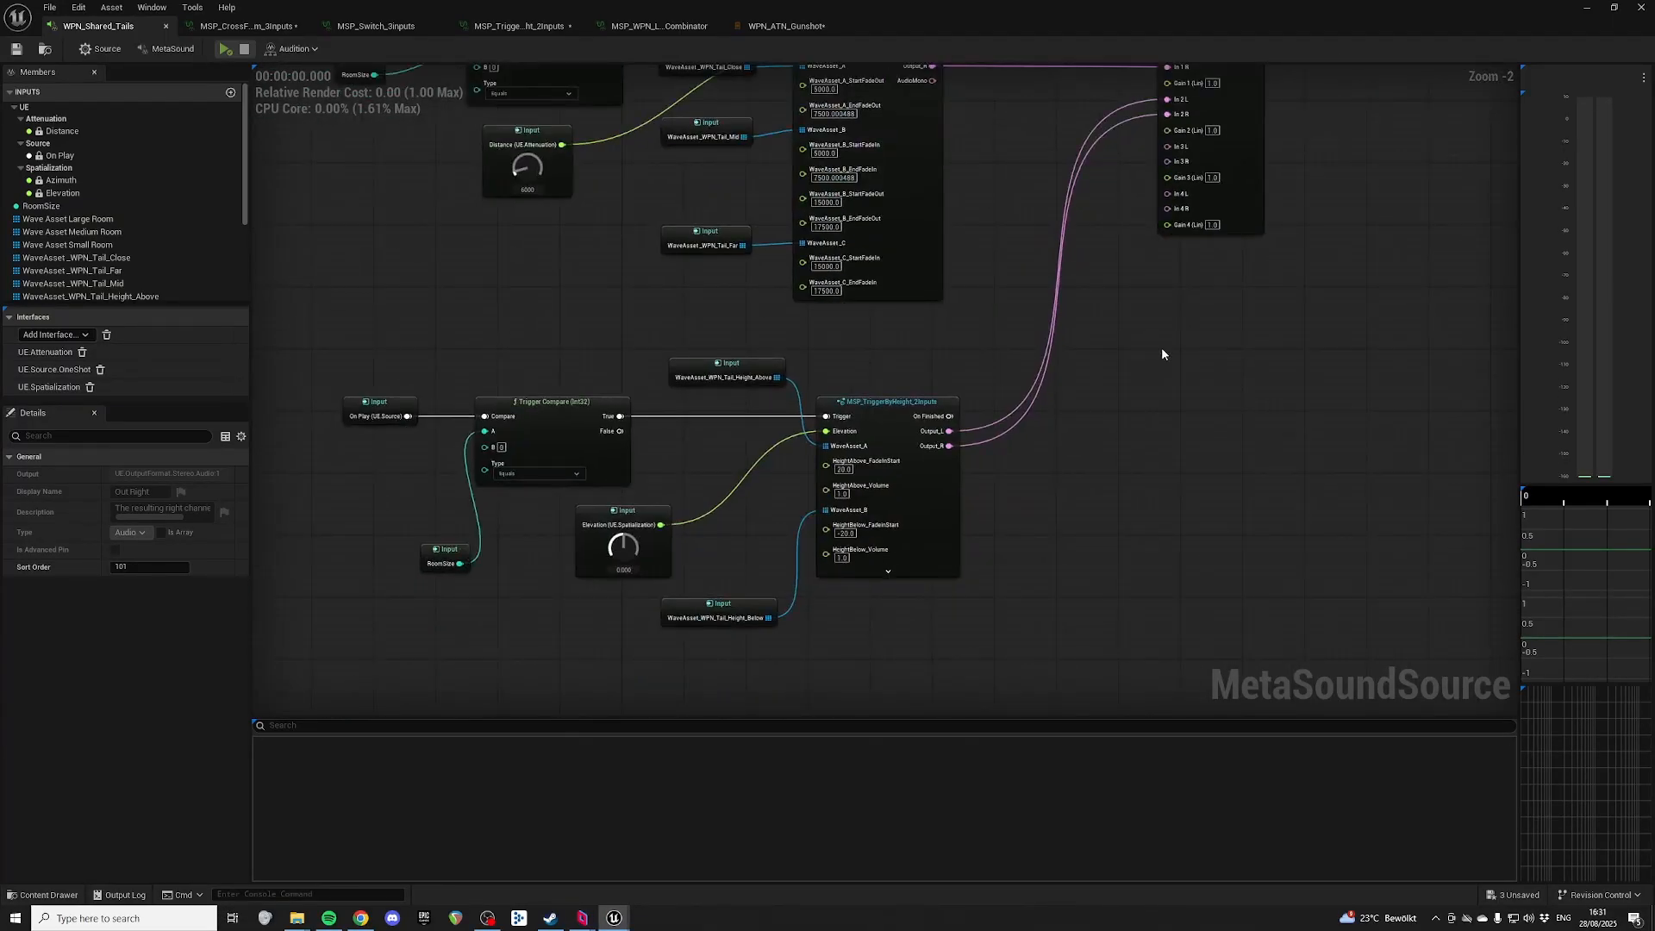
{"action": "right_click_drag", "start_coordinate": [1091, 360], "coordinate": [1097, 510]}
{"action": "scroll", "coordinate": [1108, 258], "scroll_direction": "down", "scroll_amount": 2}
{"action": "scroll", "coordinate": [1097, 511], "scroll_direction": "down", "scroll_amount": 3}
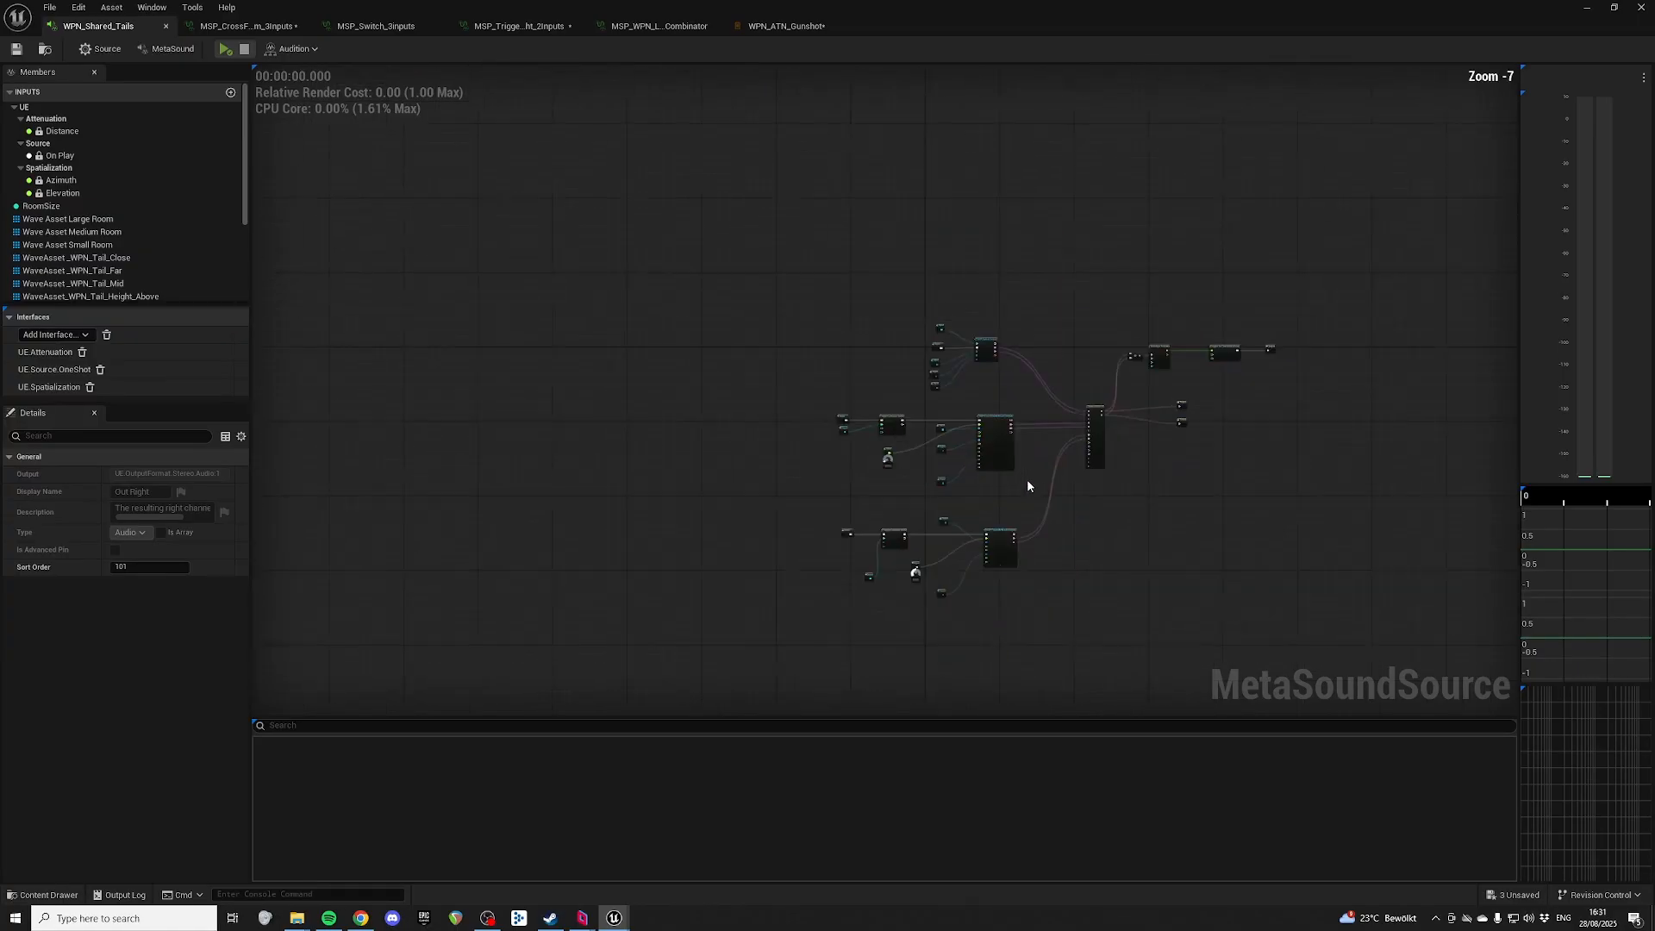
{"action": "left_click_drag", "start_coordinate": [805, 264], "coordinate": [1288, 649]}
{"action": "scroll", "coordinate": [1057, 374], "scroll_direction": "up", "scroll_amount": 3}
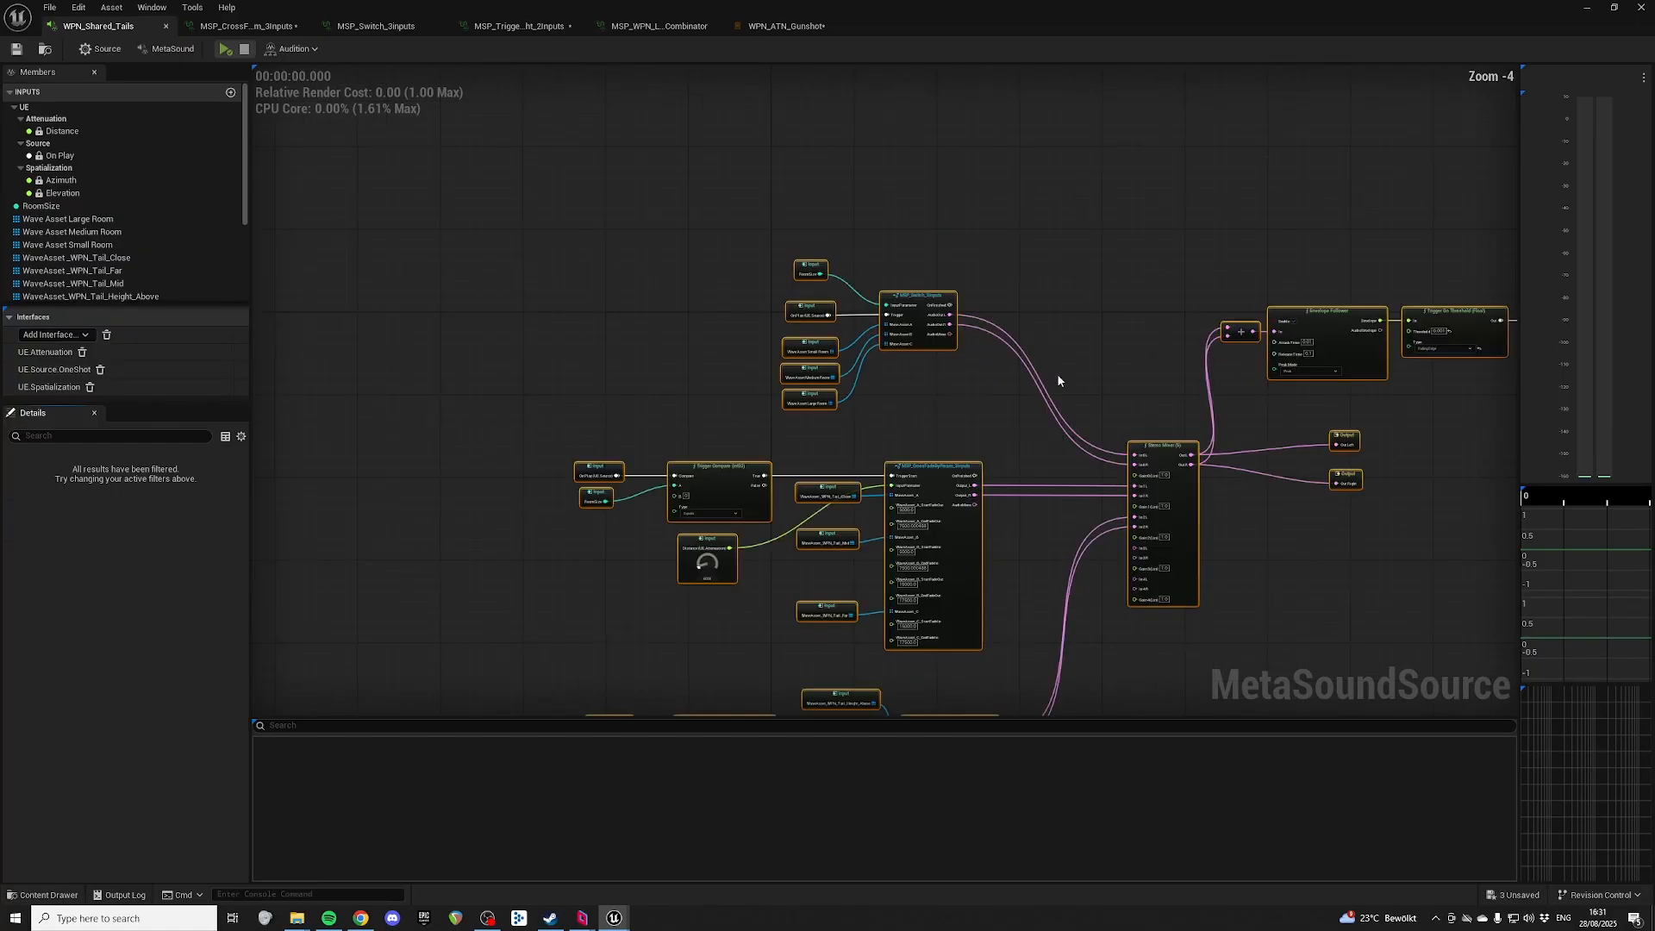
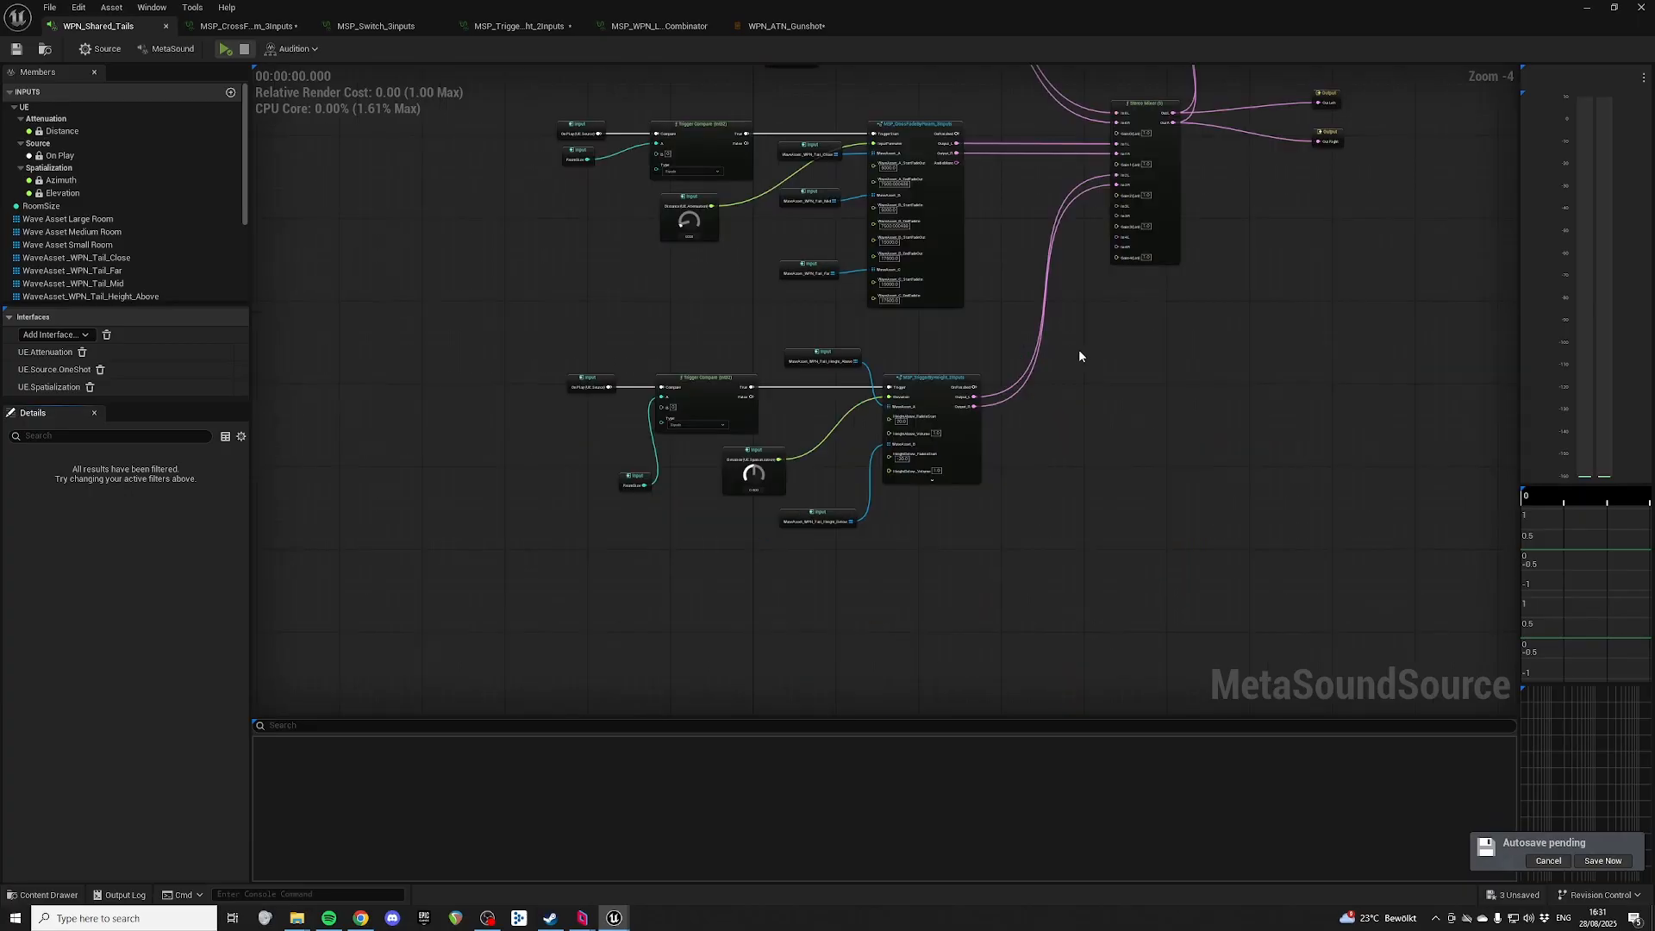
Step: Add the UE Attenuation Distance input to the graph and connect it to Attenuation_Distance on the MSP_WPN_Layers_Combinator node
{"action": "right_click_drag", "start_coordinate": [1082, 362], "coordinate": [1094, 81]}
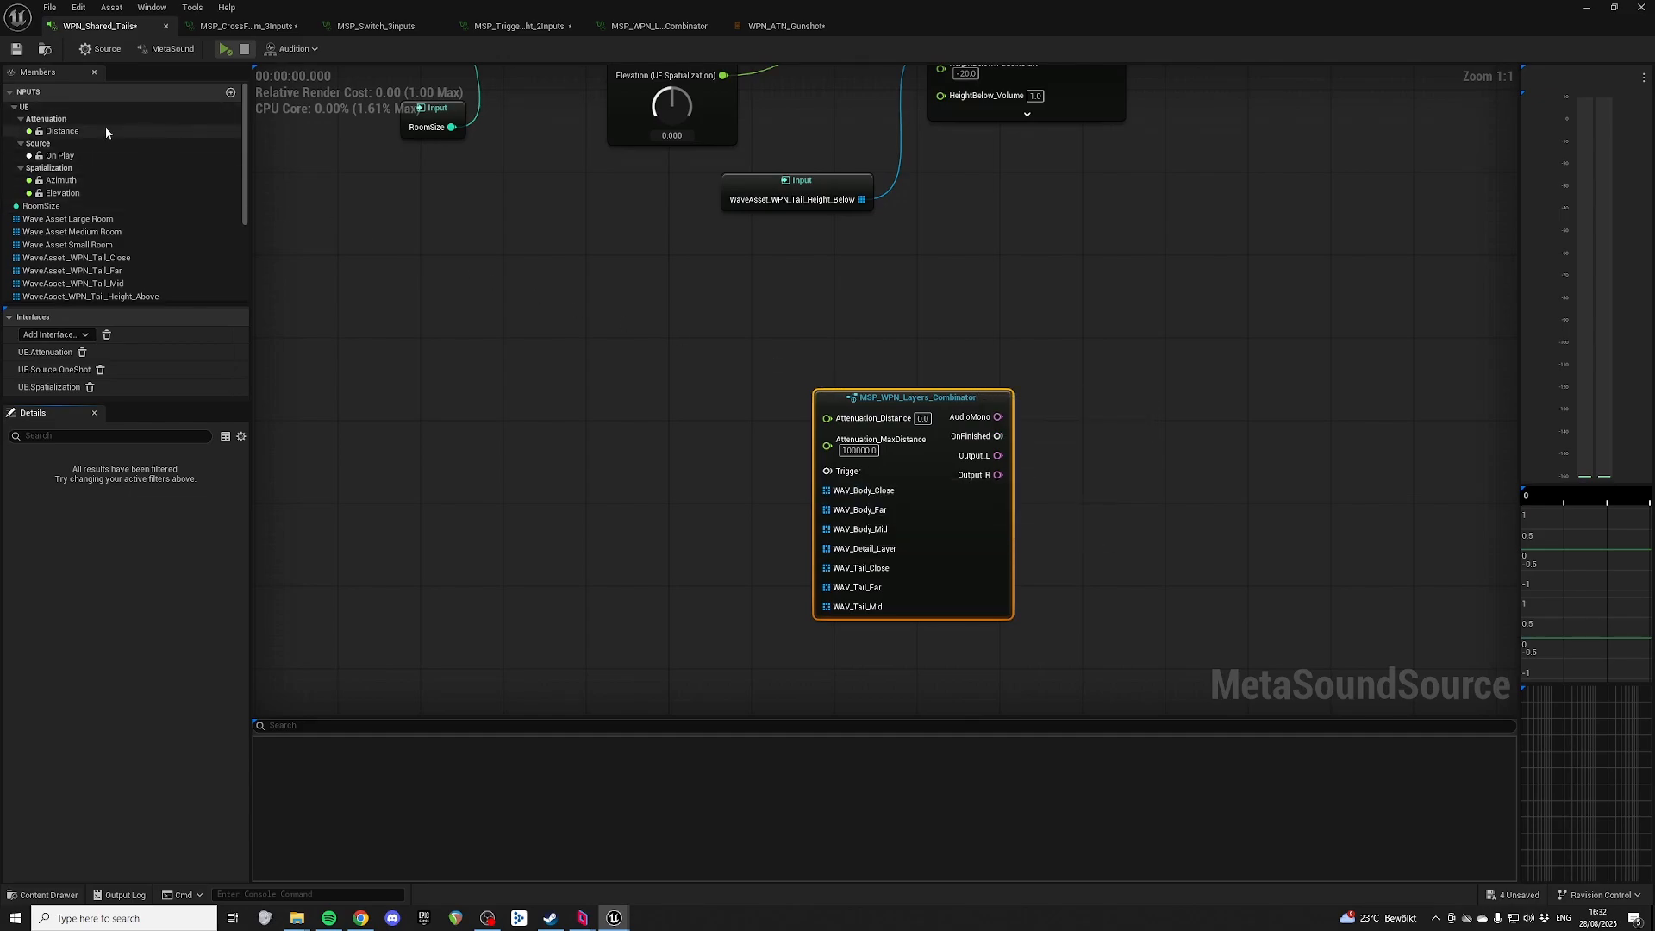
{"action": "left_click_drag", "start_coordinate": [73, 131], "coordinate": [655, 371]}
{"action": "left_click_drag", "start_coordinate": [752, 388], "coordinate": [839, 368]}
{"action": "left_click", "coordinate": [849, 387]}
{"action": "right_click_drag", "start_coordinate": [884, 298], "coordinate": [944, 295]}
{"action": "scroll", "coordinate": [804, 290], "scroll_direction": "down", "scroll_amount": 1}
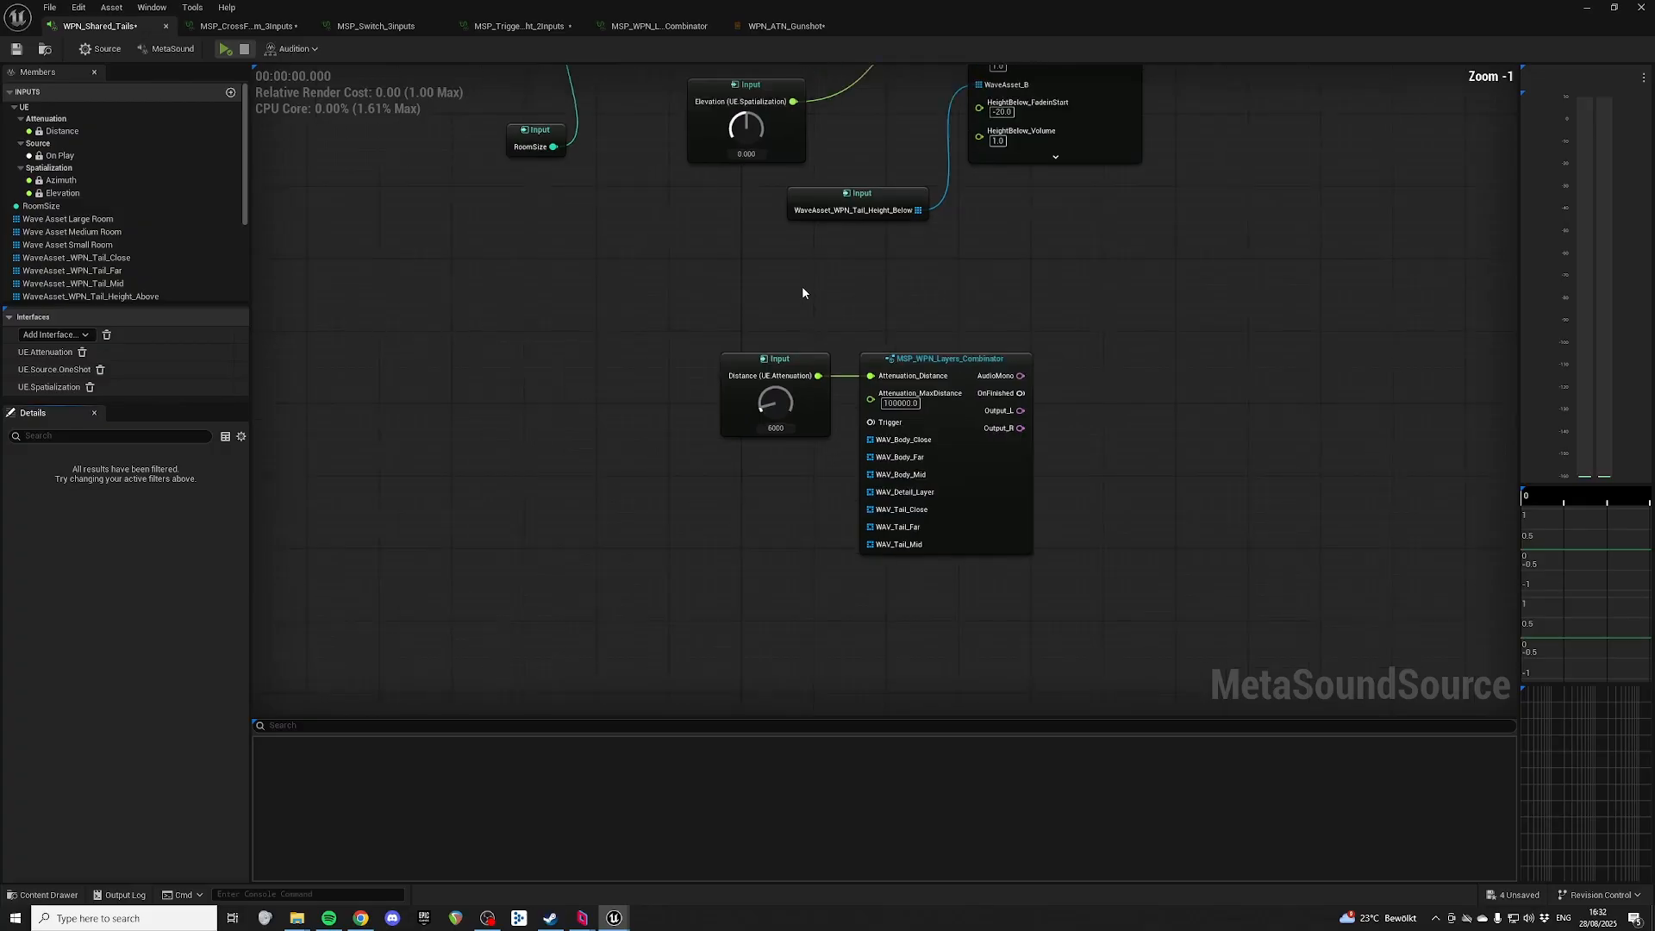
Step: Undo the Distance knob change and straighten the connection between the Distance input and the MSP_WPN_Layers_Combinator node
{"action": "right_click_drag", "start_coordinate": [693, 144], "coordinate": [741, 325]}
{"action": "key", "text": "ctrl+z"}
{"action": "right_click_drag", "start_coordinate": [1036, 496], "coordinate": [979, 332]}
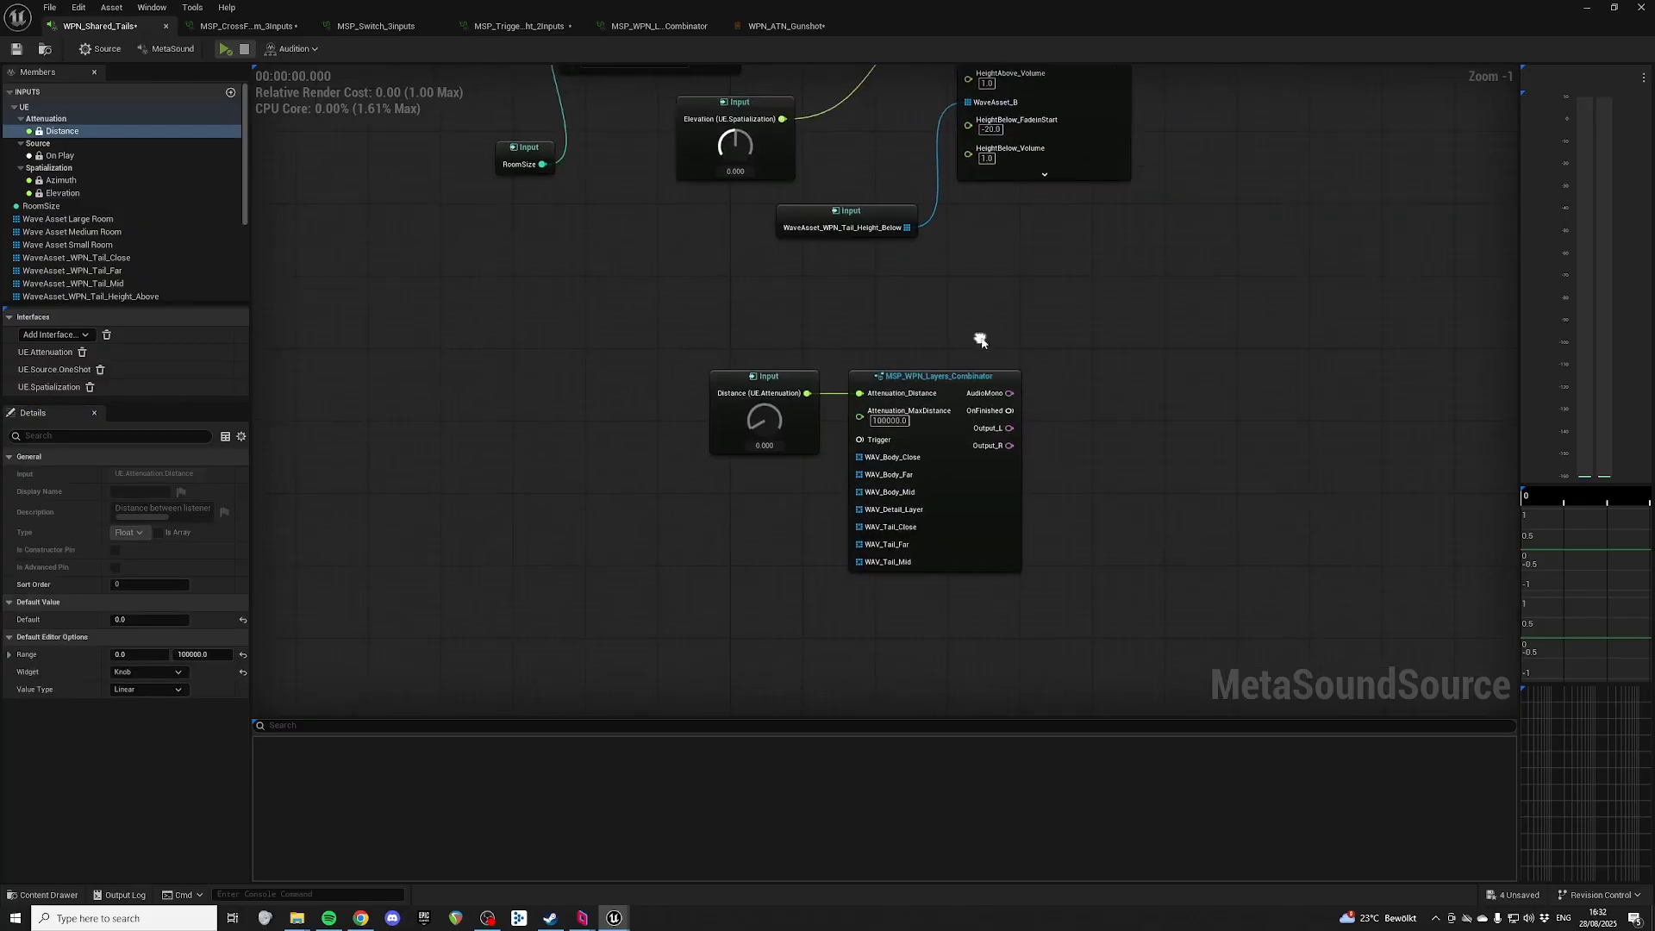
{"action": "left_click_drag", "start_coordinate": [954, 388], "coordinate": [962, 385]}
{"action": "left_click_drag", "start_coordinate": [756, 312], "coordinate": [932, 375]}
{"action": "key", "text": "q"}
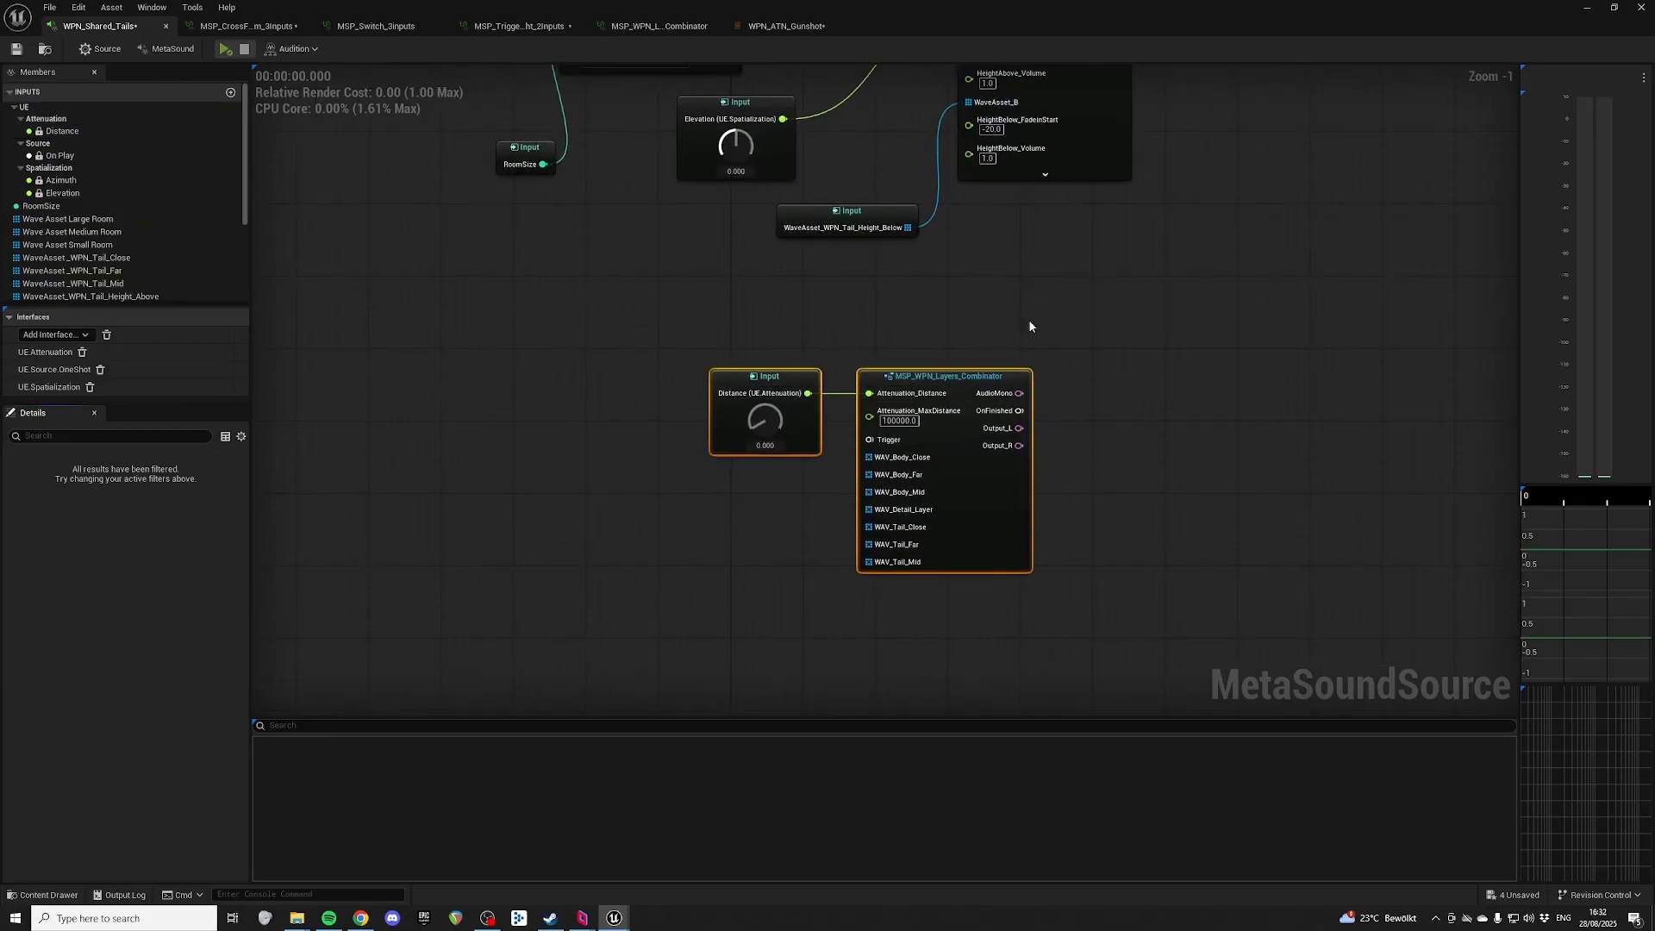
{"action": "right_click_drag", "start_coordinate": [1027, 319], "coordinate": [1029, 328]}
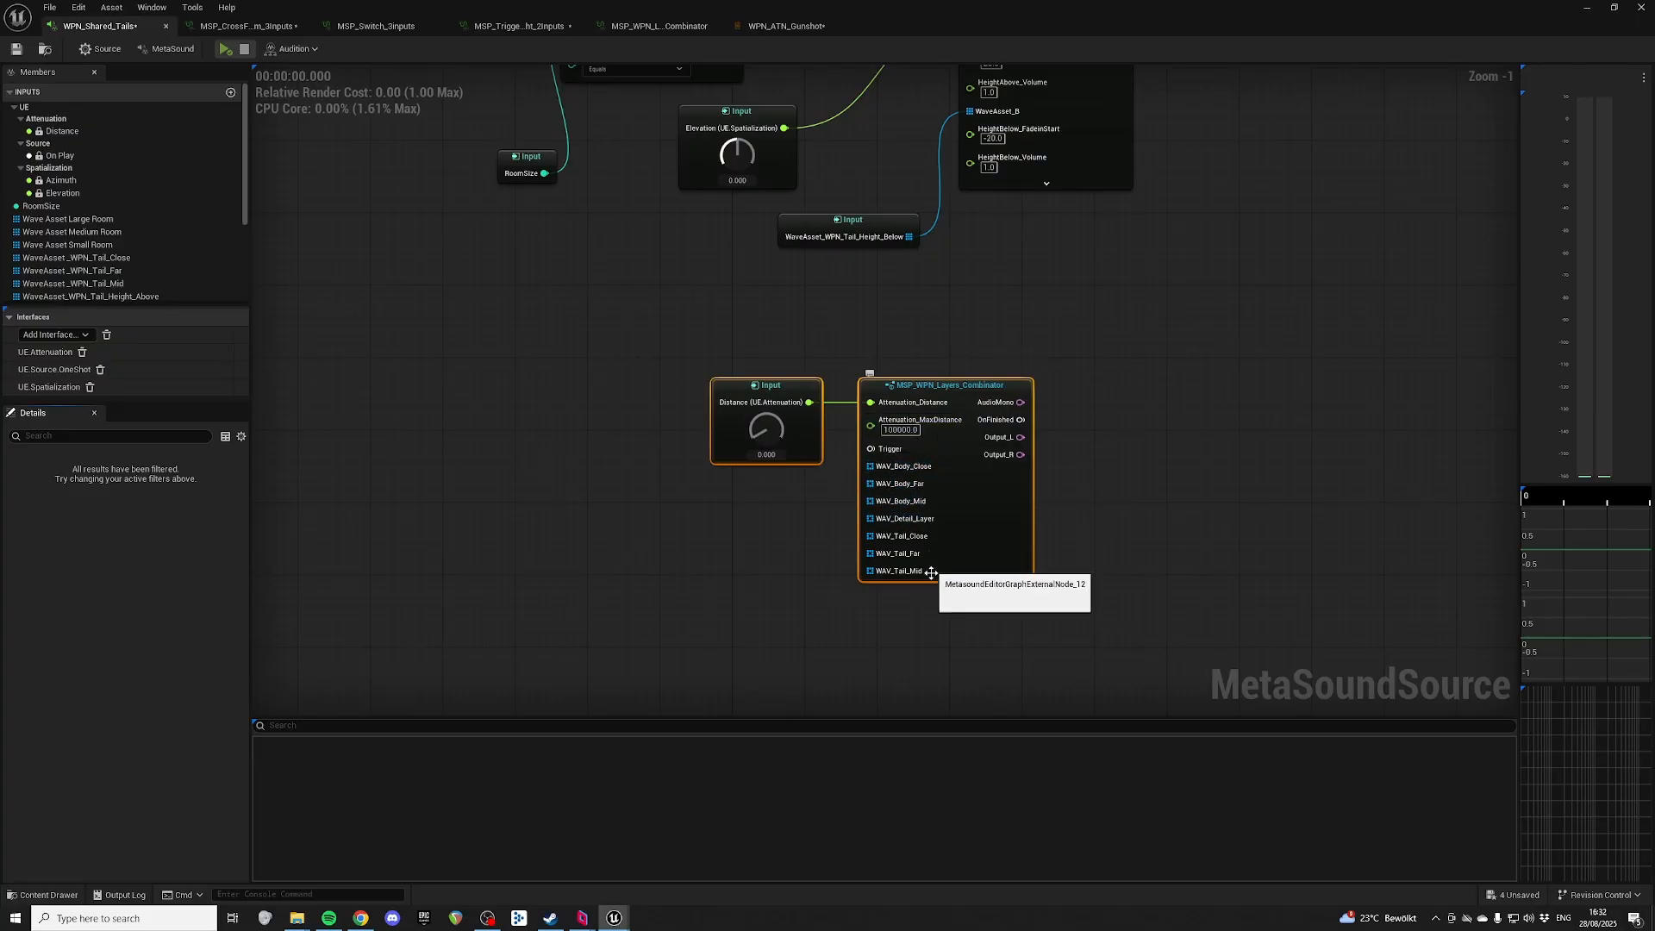
Step: Open the MSP_WPN_Layers_Combinator patch and promote the Stereo Mixer's Gain 0 to a graph input named Volume_Body
{"action": "left_click", "coordinate": [961, 383]}
{"action": "double_click", "coordinate": [969, 383]}
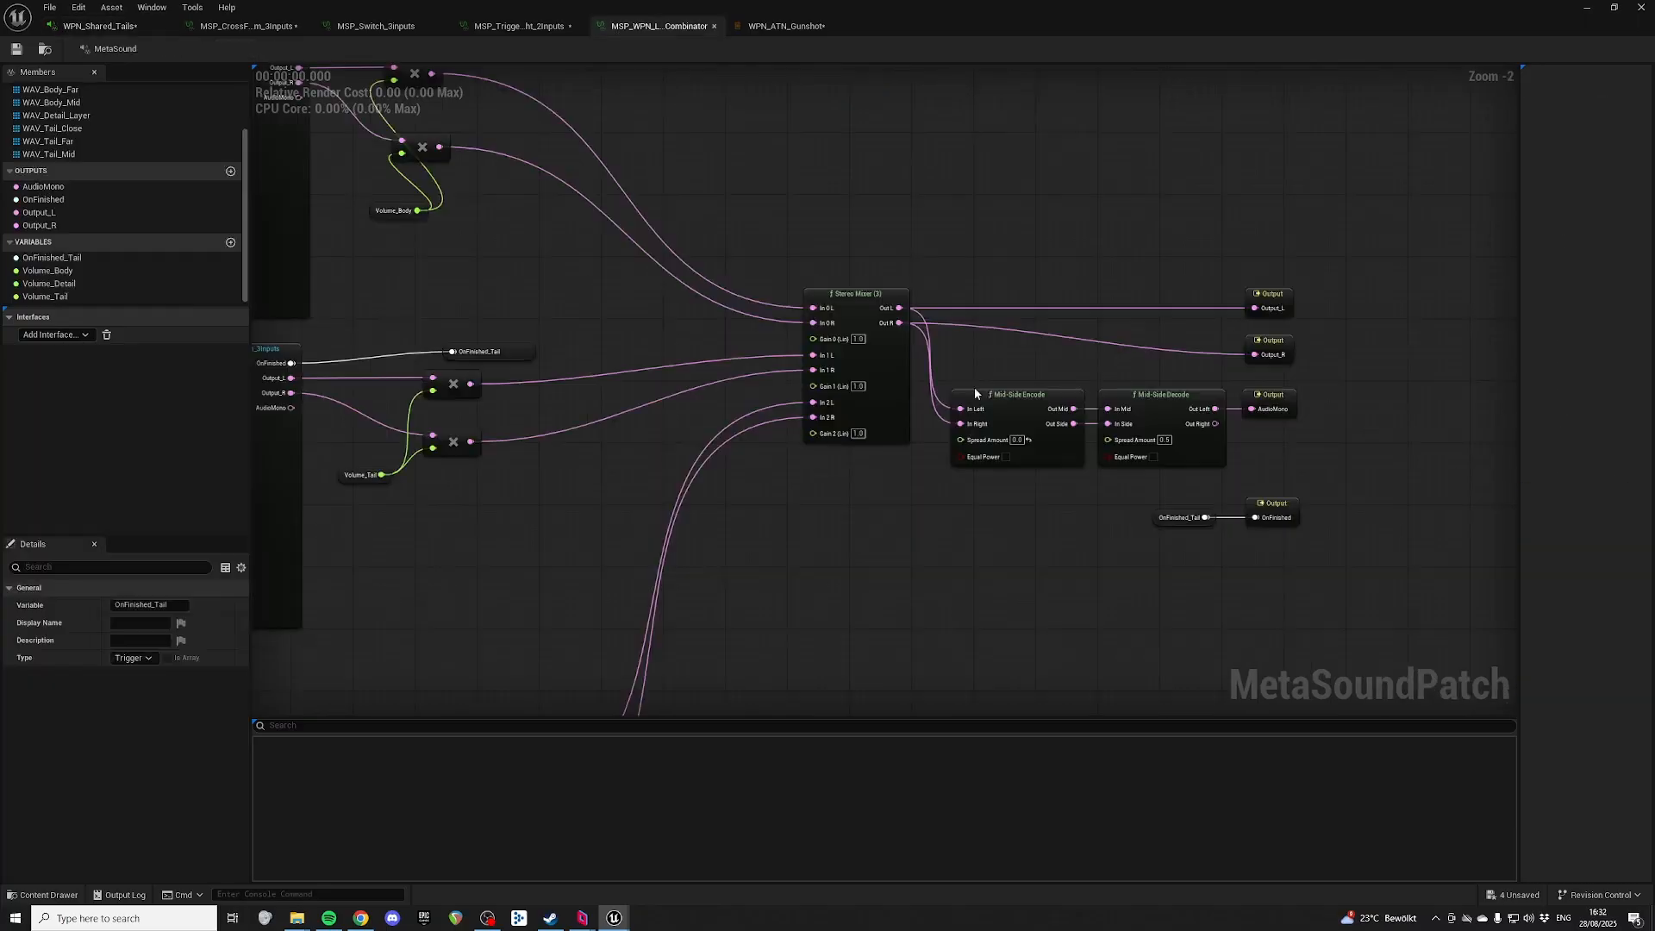
{"action": "type", "text": "Voluym"}
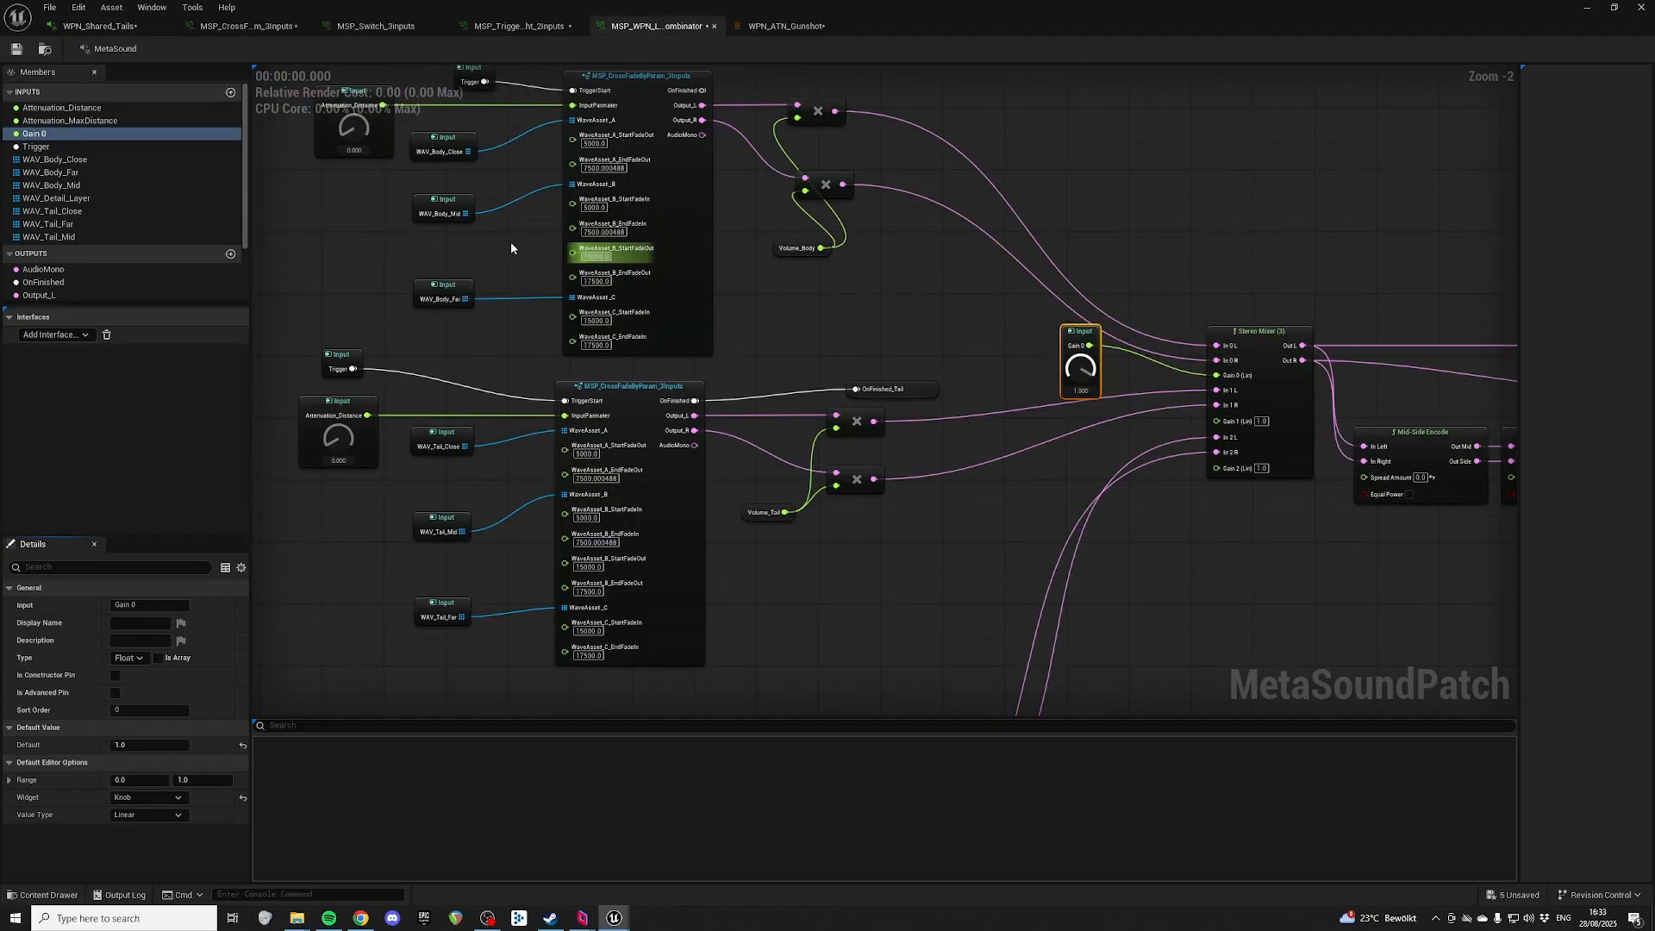
{"action": "key", "text": "BackSpace"}
{"action": "key", "text": "BackSpace"}
{"action": "type", "text": "me_Body"}
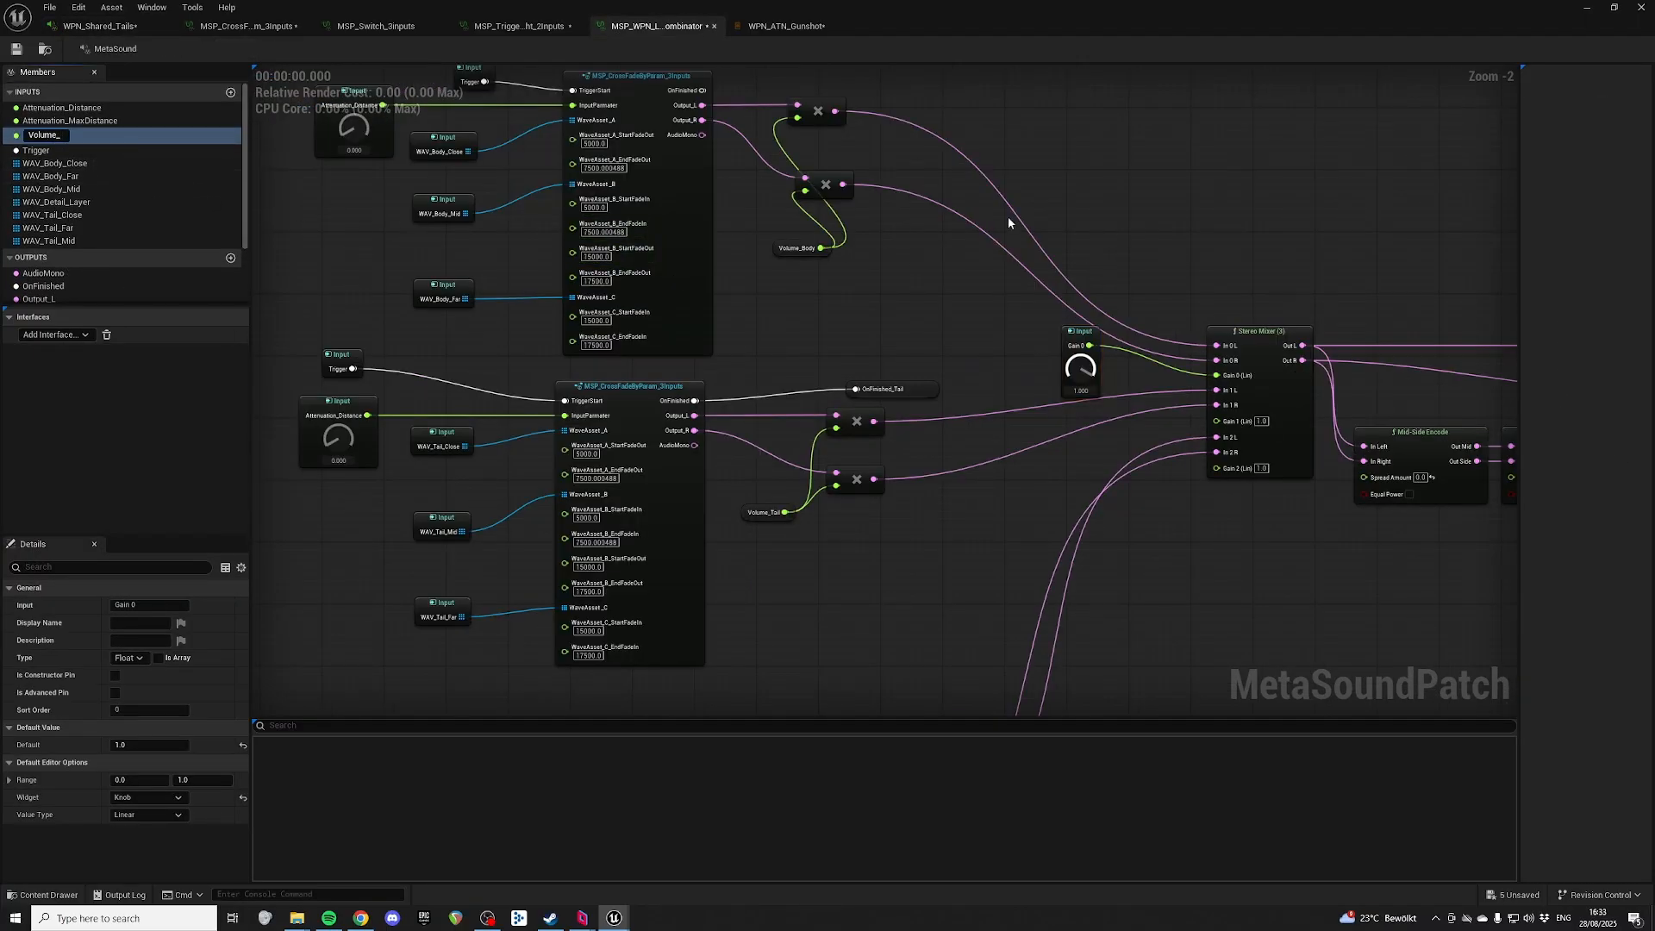
{"action": "key", "text": "Return"}
Step: Duplicate the Volume_Body input twice and rename one of the copies Volume_Tail
{"action": "key", "text": "ctrl+d"}
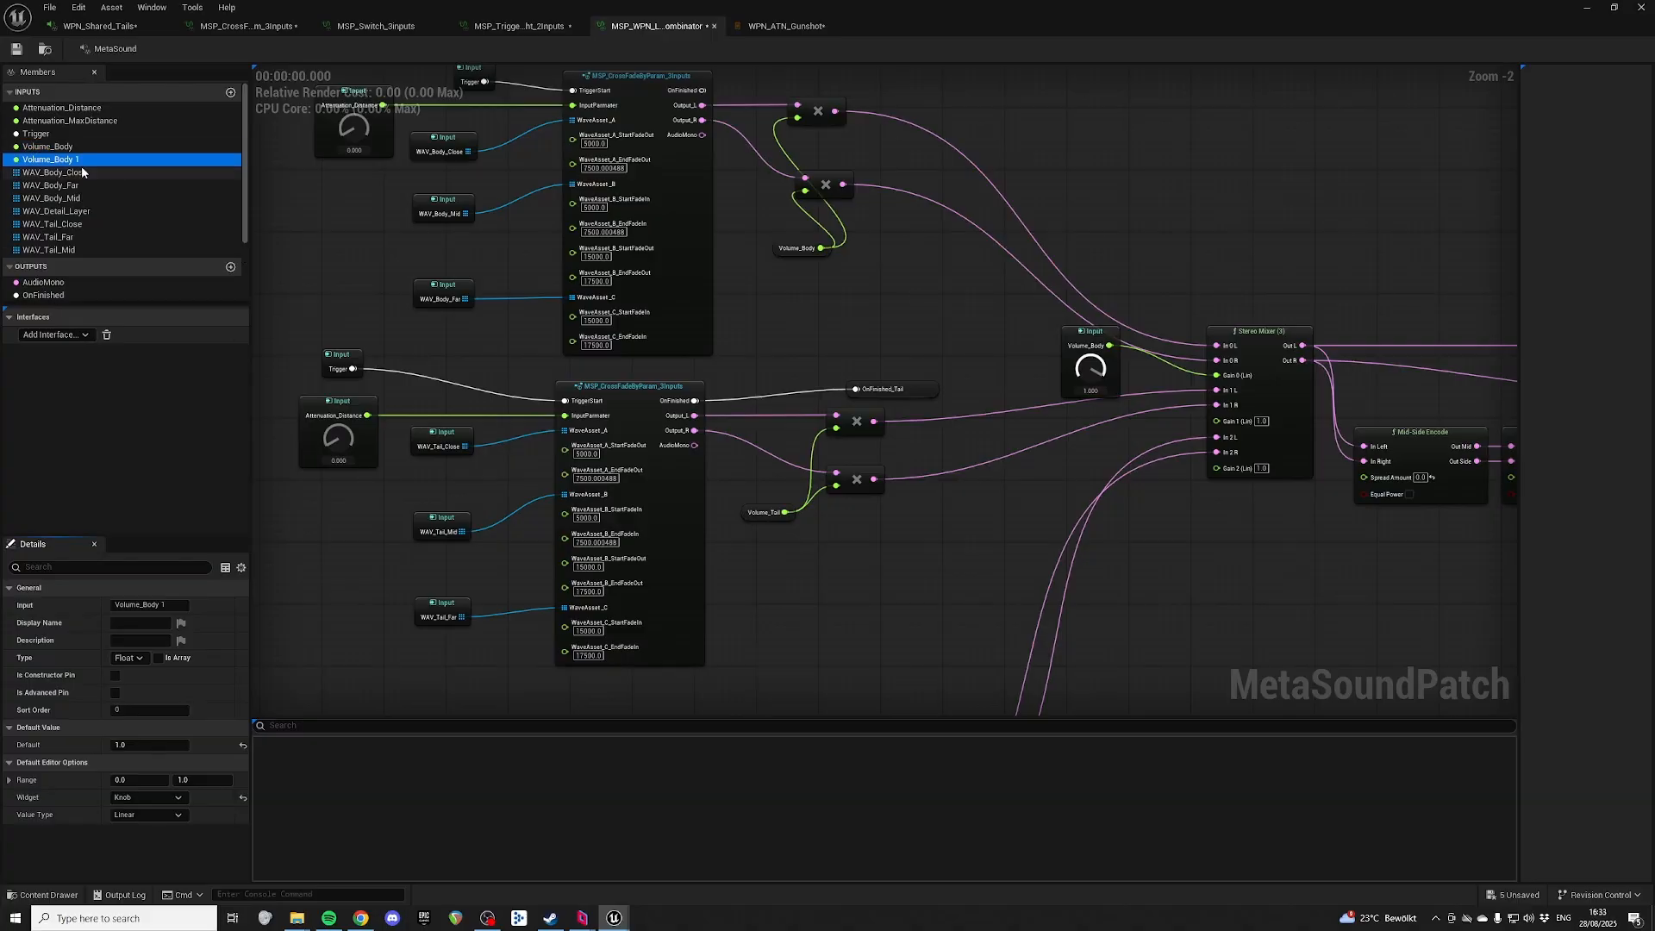
{"action": "key", "text": "ctrl+d"}
{"action": "key", "text": "F2"}
{"action": "left_click_drag", "start_coordinate": [60, 161], "coordinate": [287, 181]}
{"action": "type", "text": "Tail"}
{"action": "key", "text": "Return"}
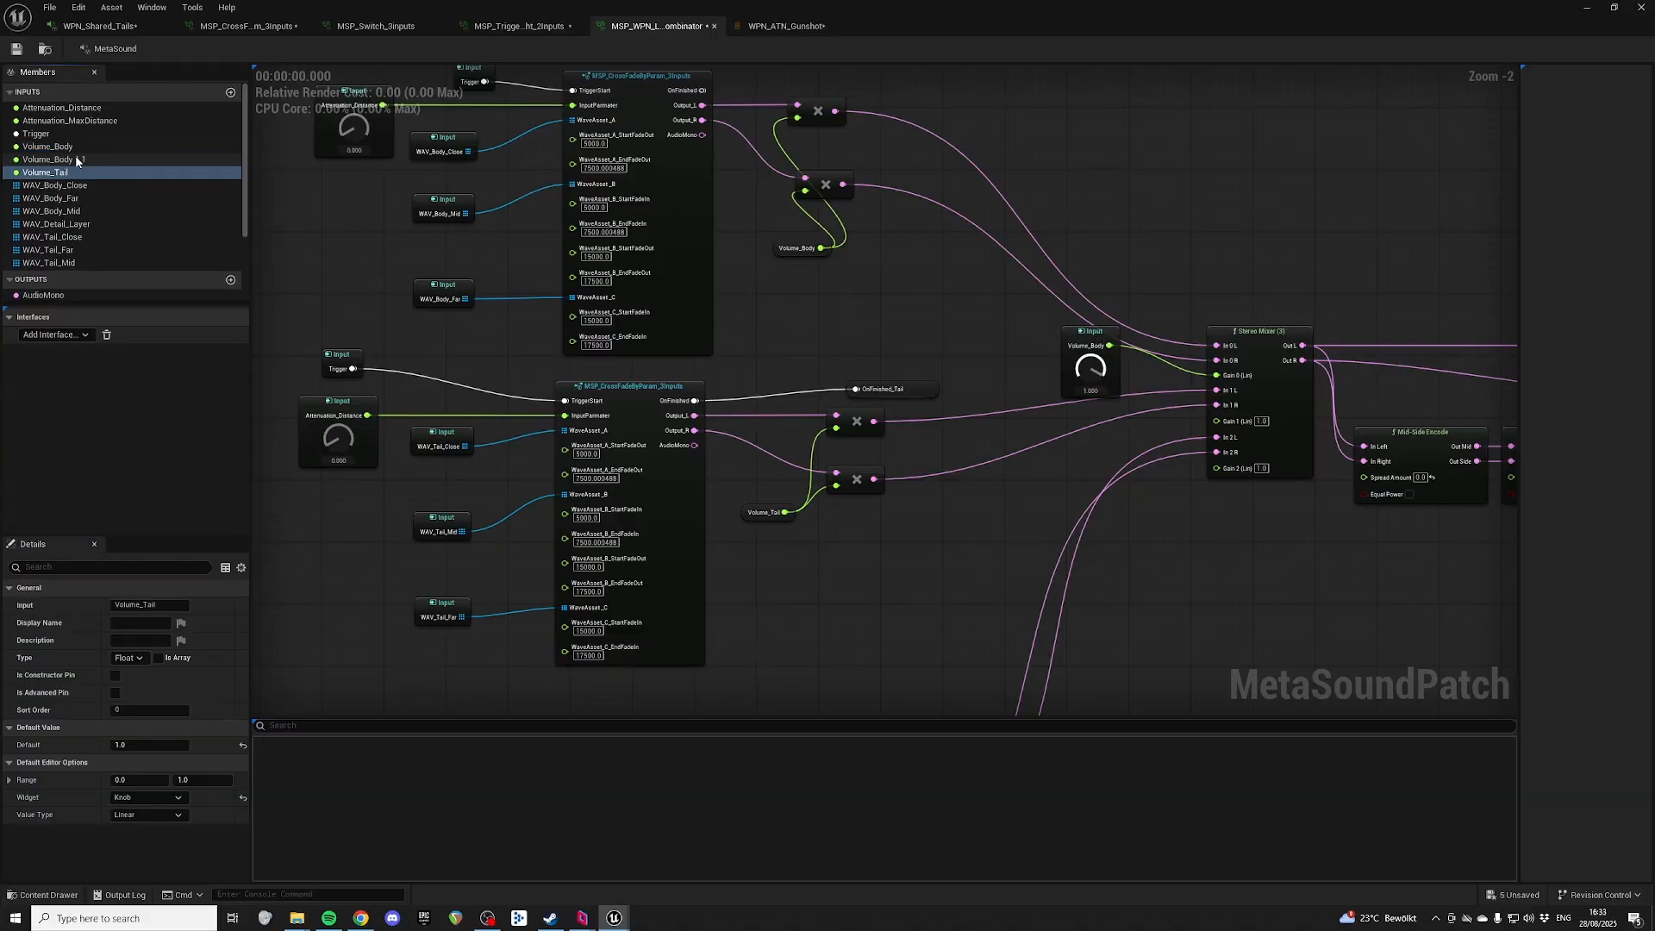
Step: Rename the other Volume_Body copy Volume_Mech
{"action": "left_click", "coordinate": [76, 160]}
{"action": "key", "text": "F2"}
{"action": "key", "text": "Right"}
{"action": "key", "text": "BackSpace"}
{"action": "key", "text": "BackSpace"}
{"action": "key", "text": "BackSpace"}
{"action": "key", "text": "BackSpace"}
{"action": "key", "text": "BackSpace"}
{"action": "key", "text": "BackSpace"}
{"action": "key", "text": "BackSpace"}
{"action": "key", "text": "BackSpace"}
{"action": "type", "text": "Mech"}
{"action": "key", "text": "Return"}
Step: Place the Volume_Mech and Volume_Tail inputs in the graph and connect them to the Stereo Mixer's Gain 2 and Gain 1
{"action": "left_click_drag", "start_coordinate": [69, 160], "coordinate": [1043, 515]}
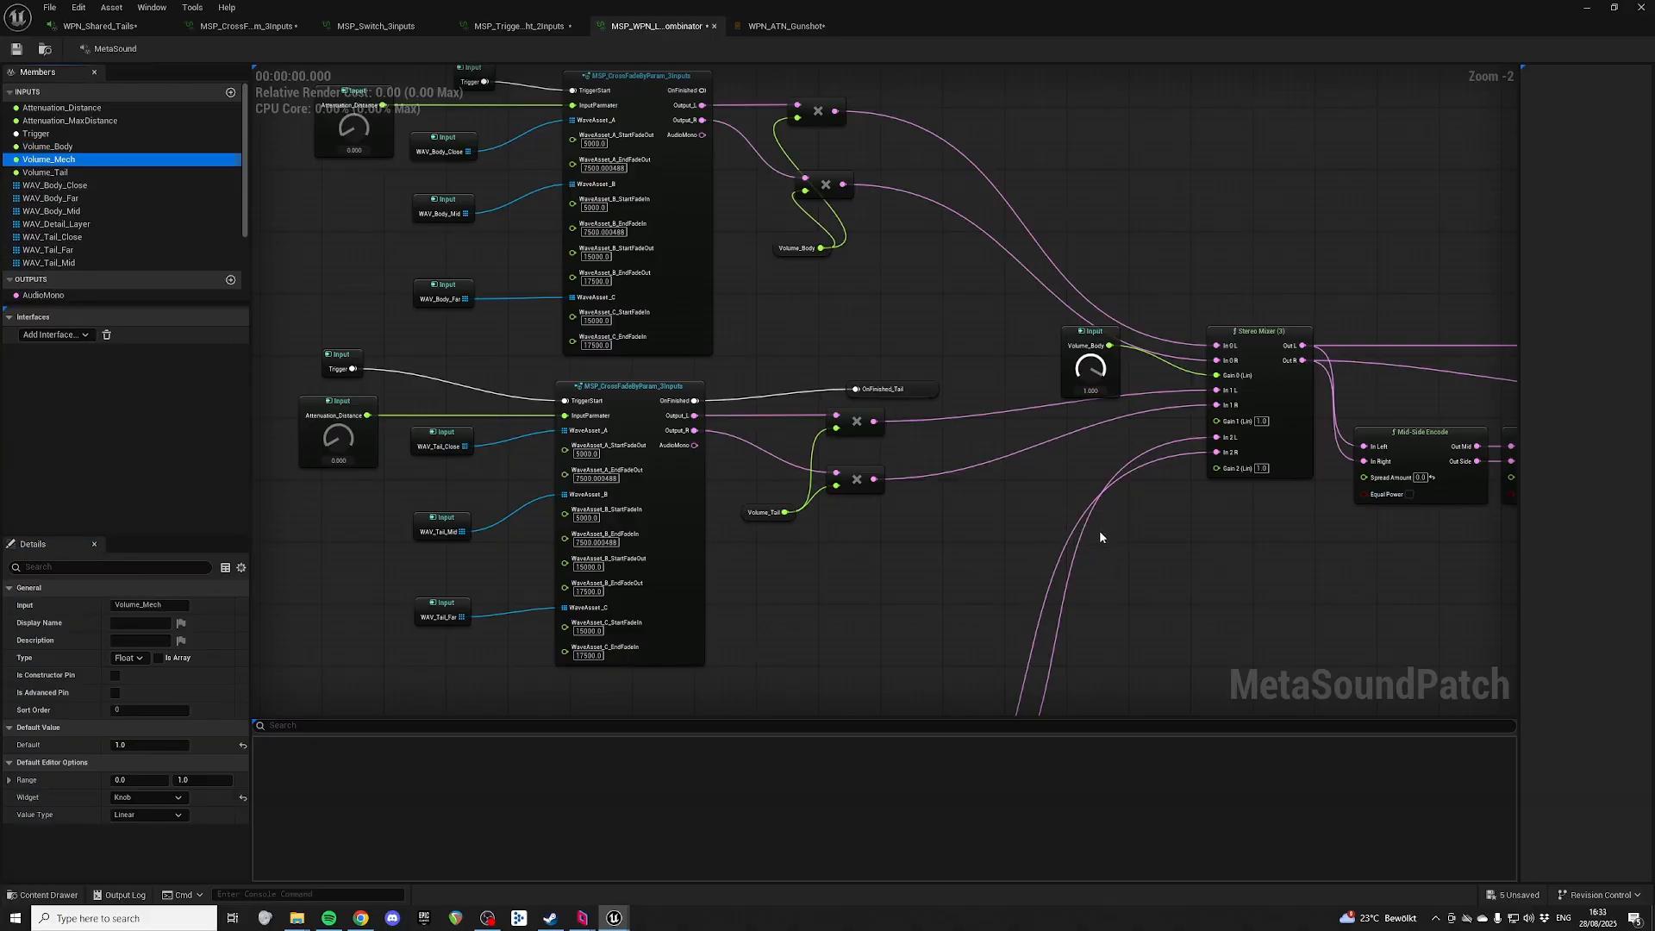
{"action": "left_click_drag", "start_coordinate": [1092, 532], "coordinate": [1216, 468]}
{"action": "right_click_drag", "start_coordinate": [1258, 556], "coordinate": [1051, 525]}
{"action": "left_click_drag", "start_coordinate": [867, 489], "coordinate": [1044, 464]}
{"action": "left_click_drag", "start_coordinate": [883, 302], "coordinate": [1050, 223]}
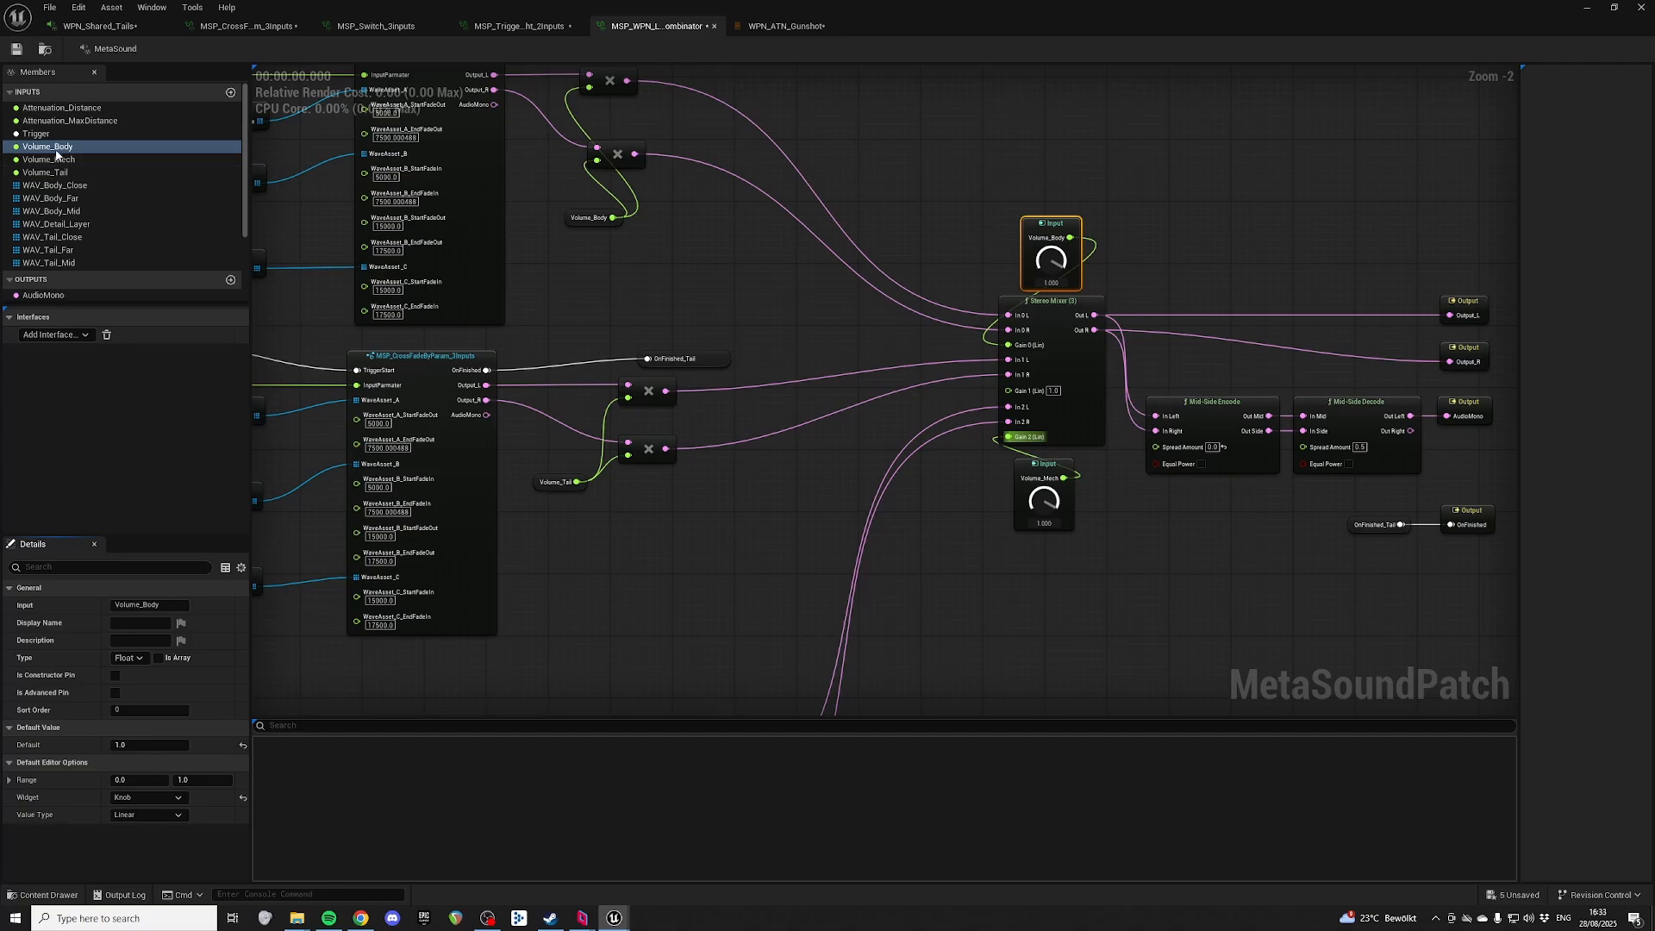
{"action": "left_click_drag", "start_coordinate": [58, 172], "coordinate": [712, 331]}
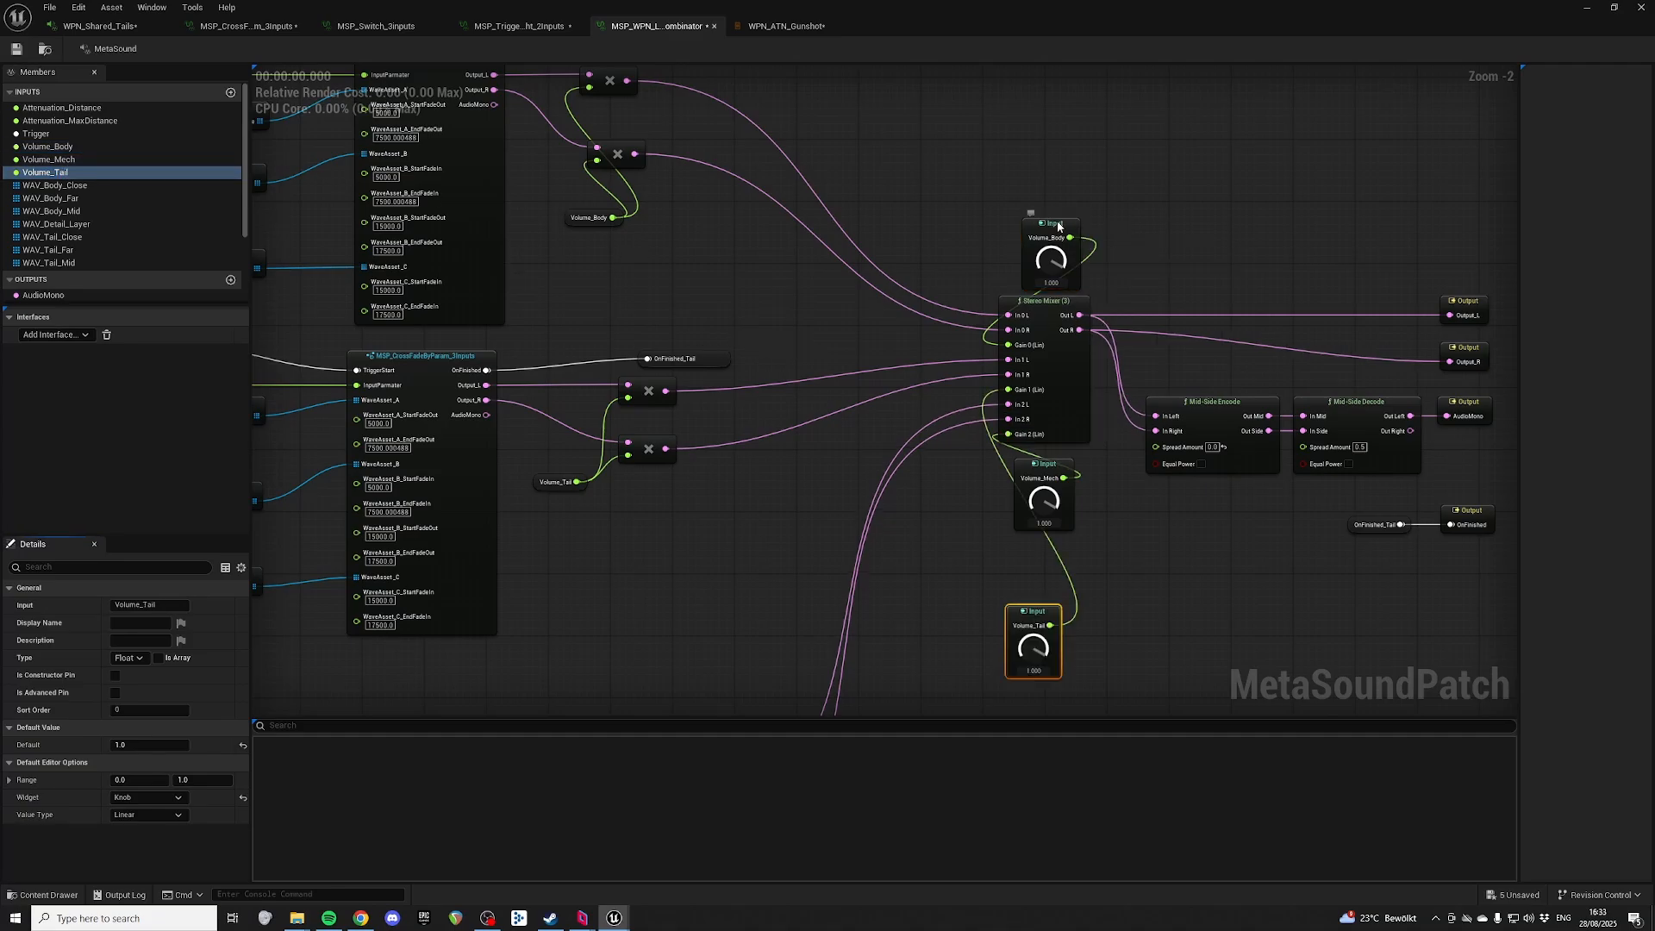
Step: Stack the three volume input nodes beneath the Stereo Mixer and save the patch
{"action": "left_click_drag", "start_coordinate": [1051, 224], "coordinate": [996, 510]}
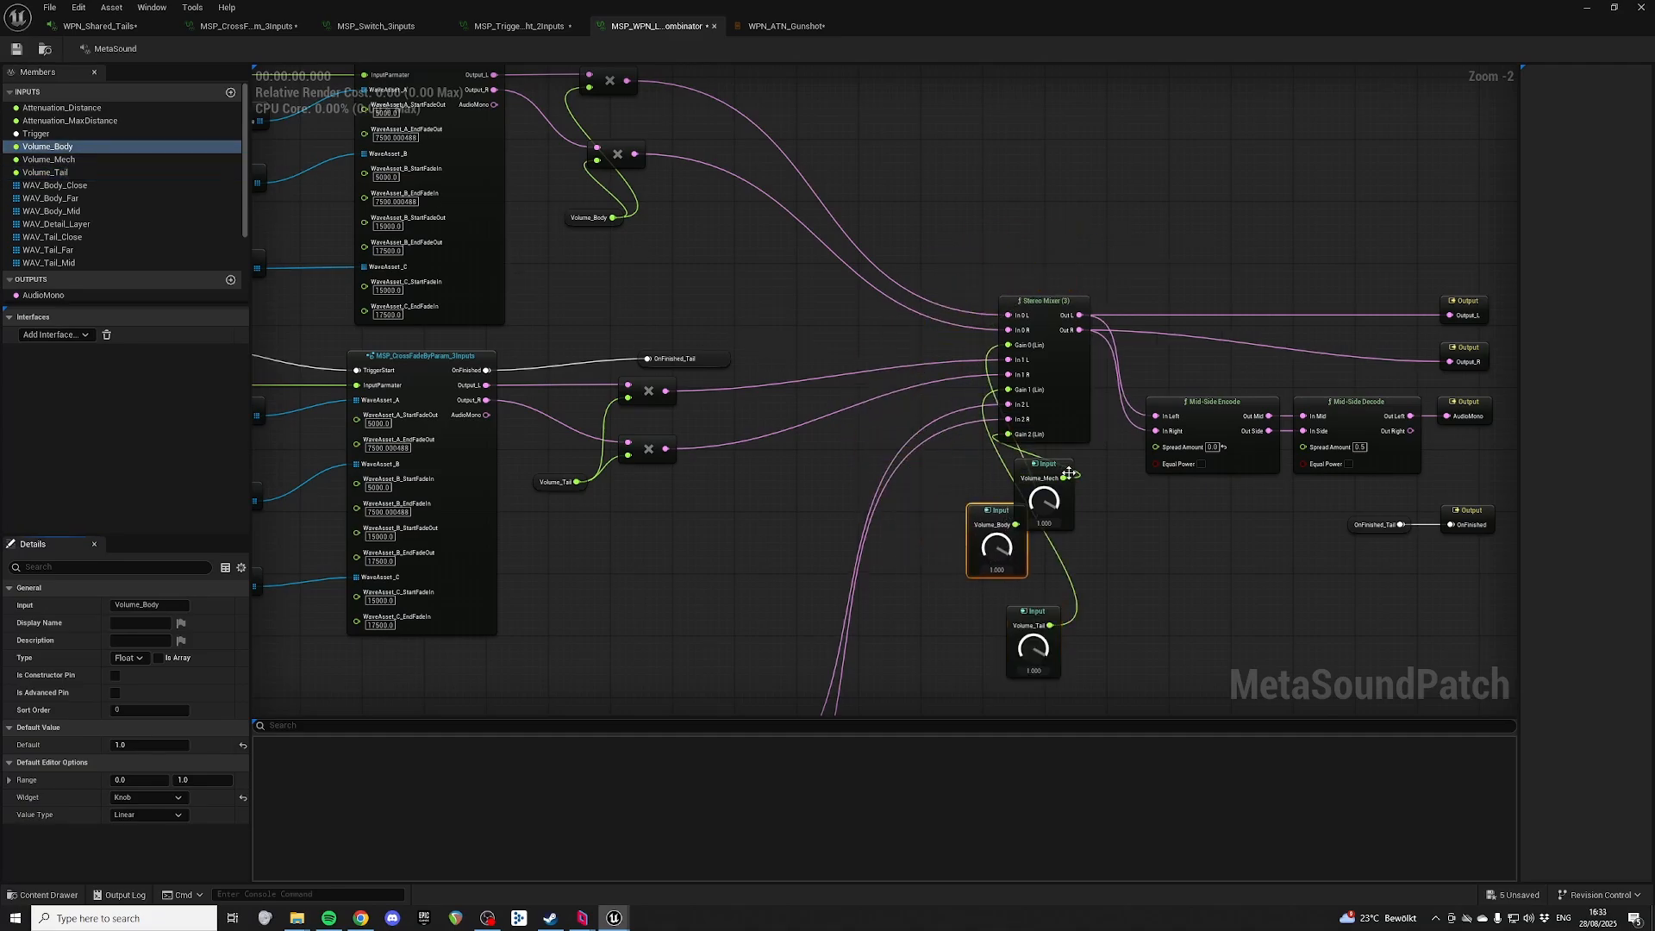
{"action": "left_click_drag", "start_coordinate": [1044, 613], "coordinate": [1008, 598]}
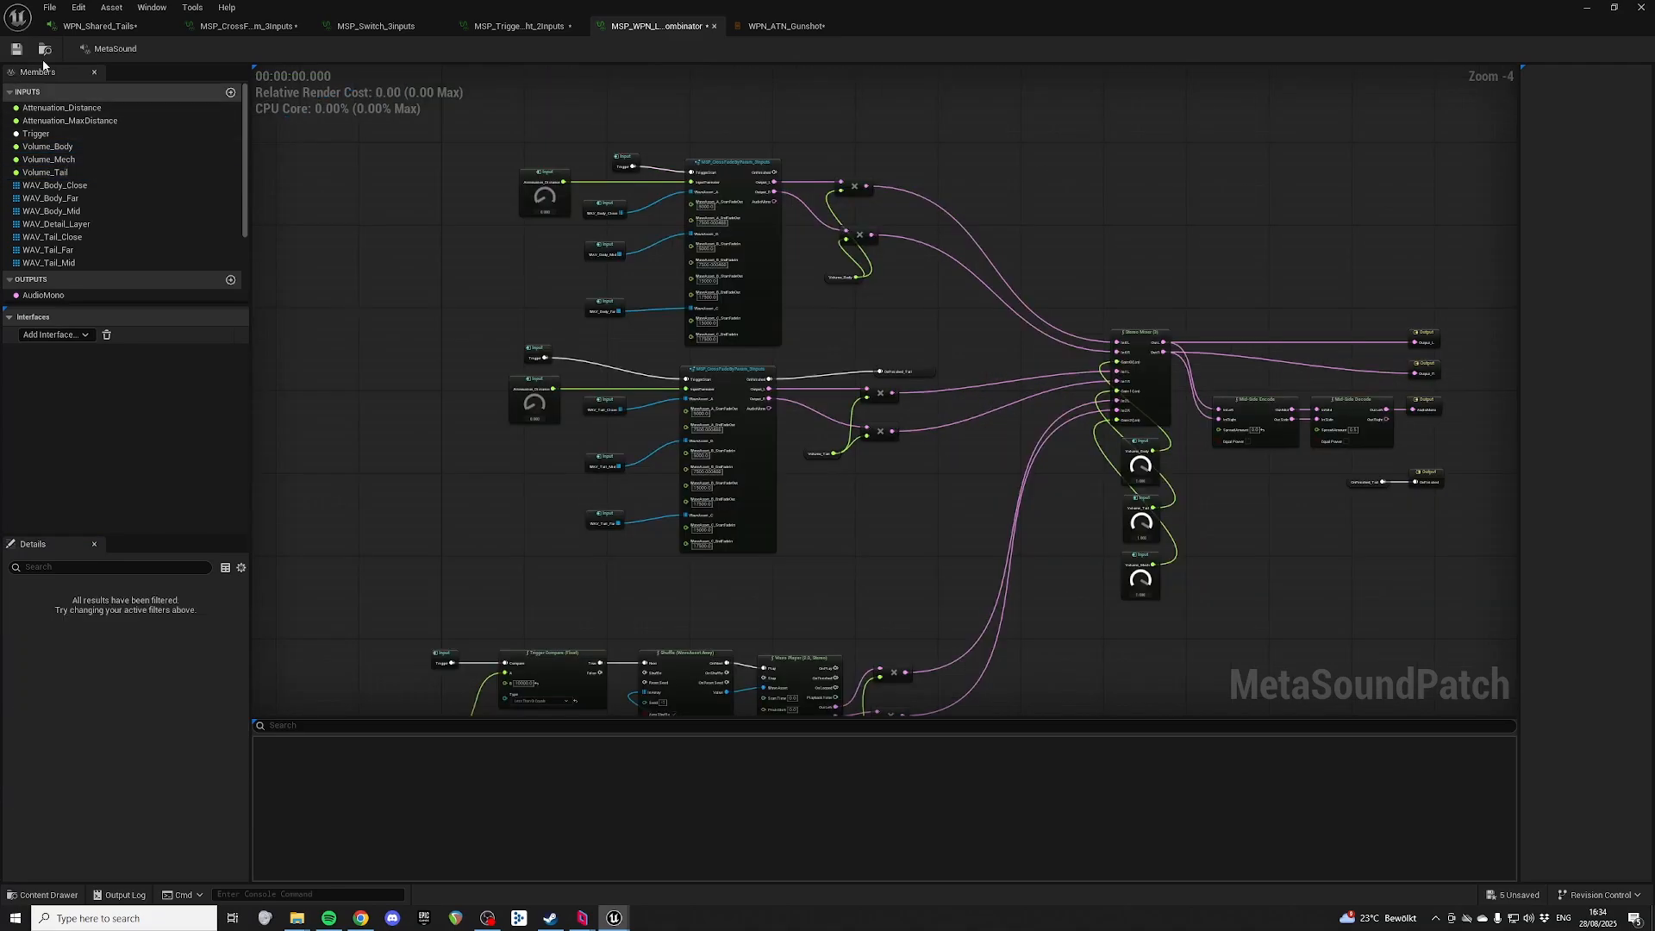
{"action": "left_click", "coordinate": [16, 48]}
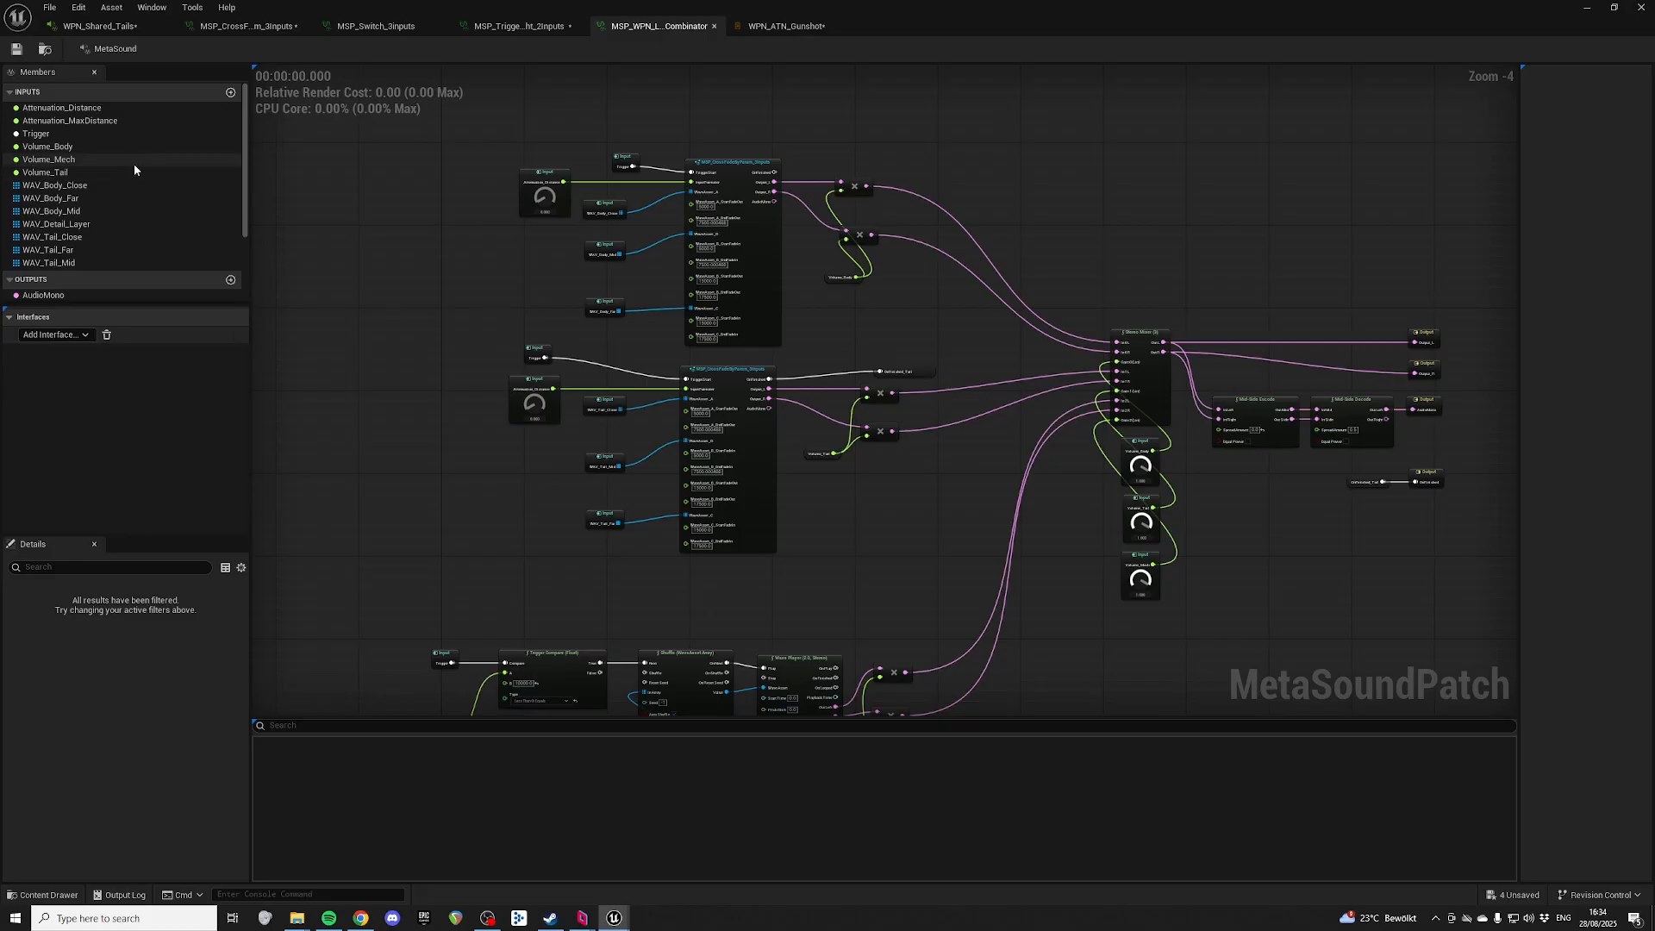
Step: Set the sort order of WAV_Body_Close to 5 and of WAV_Body_Mid to 10
{"action": "left_click", "coordinate": [73, 134]}
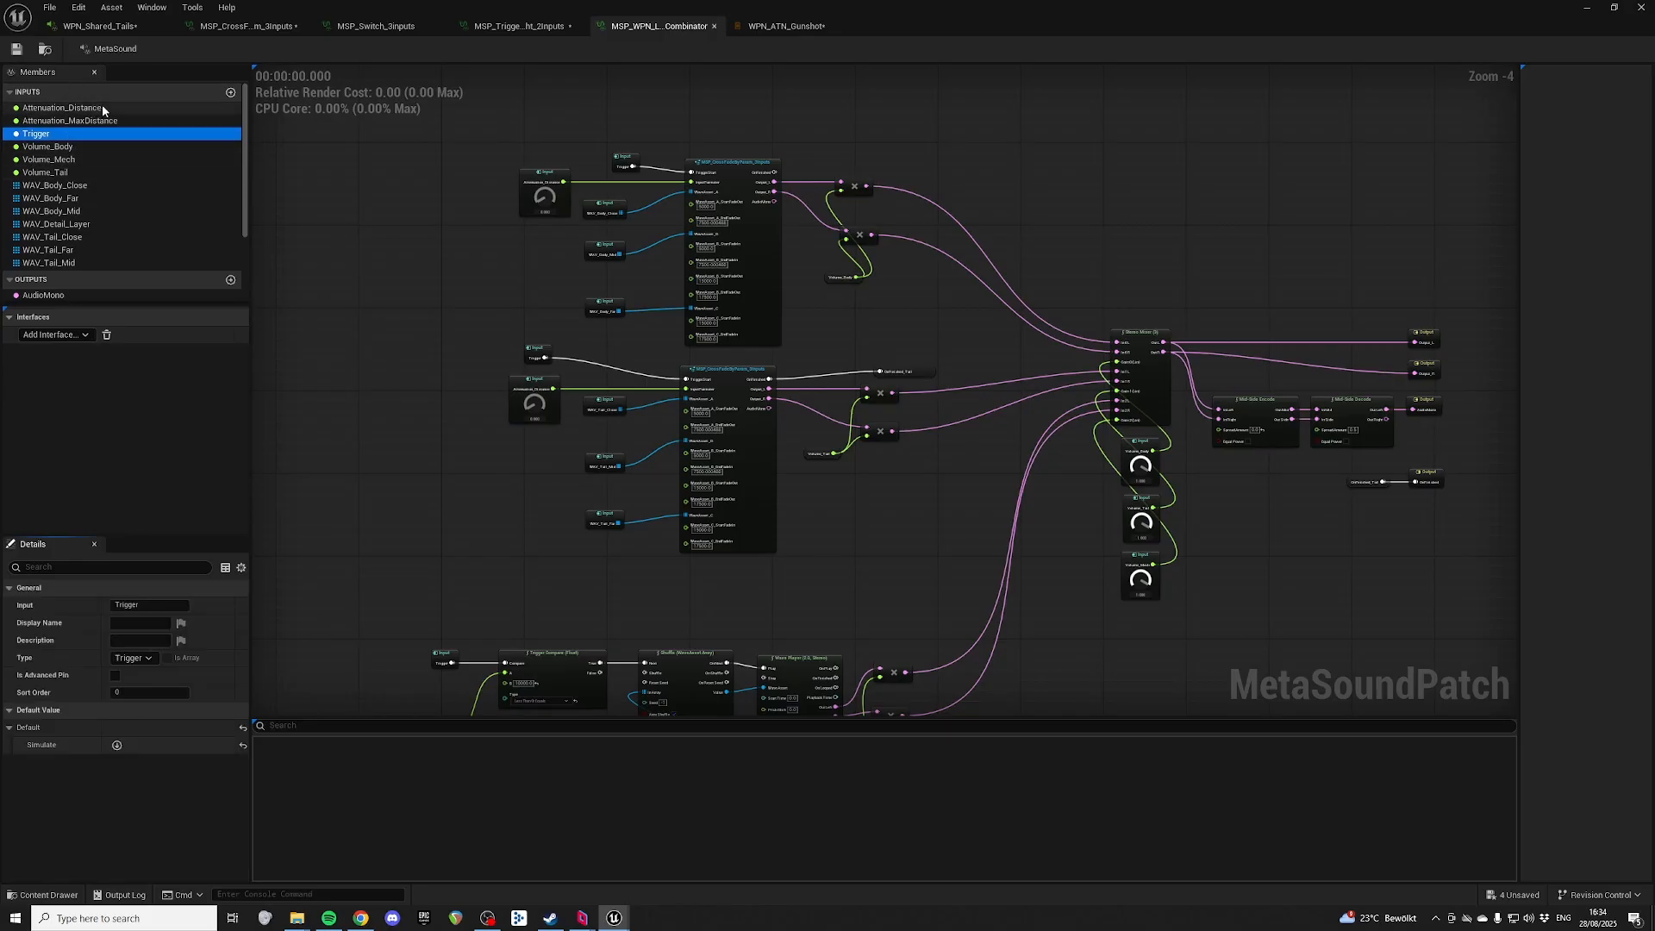
{"action": "left_click", "coordinate": [103, 109]}
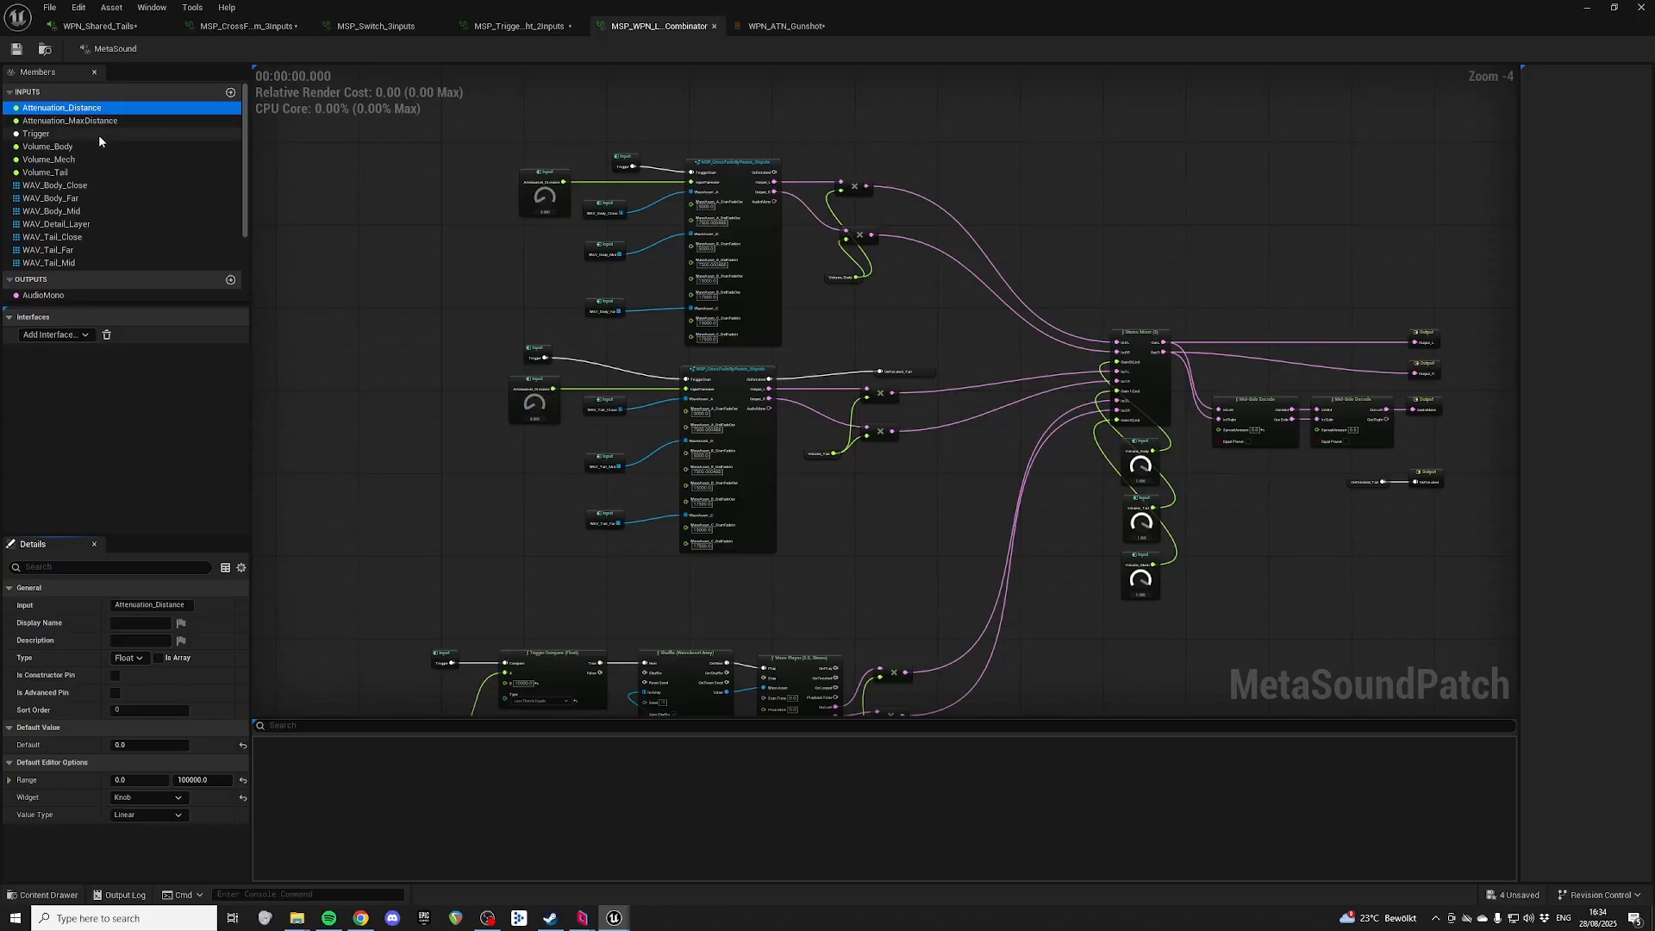
{"action": "left_click", "coordinate": [91, 186]}
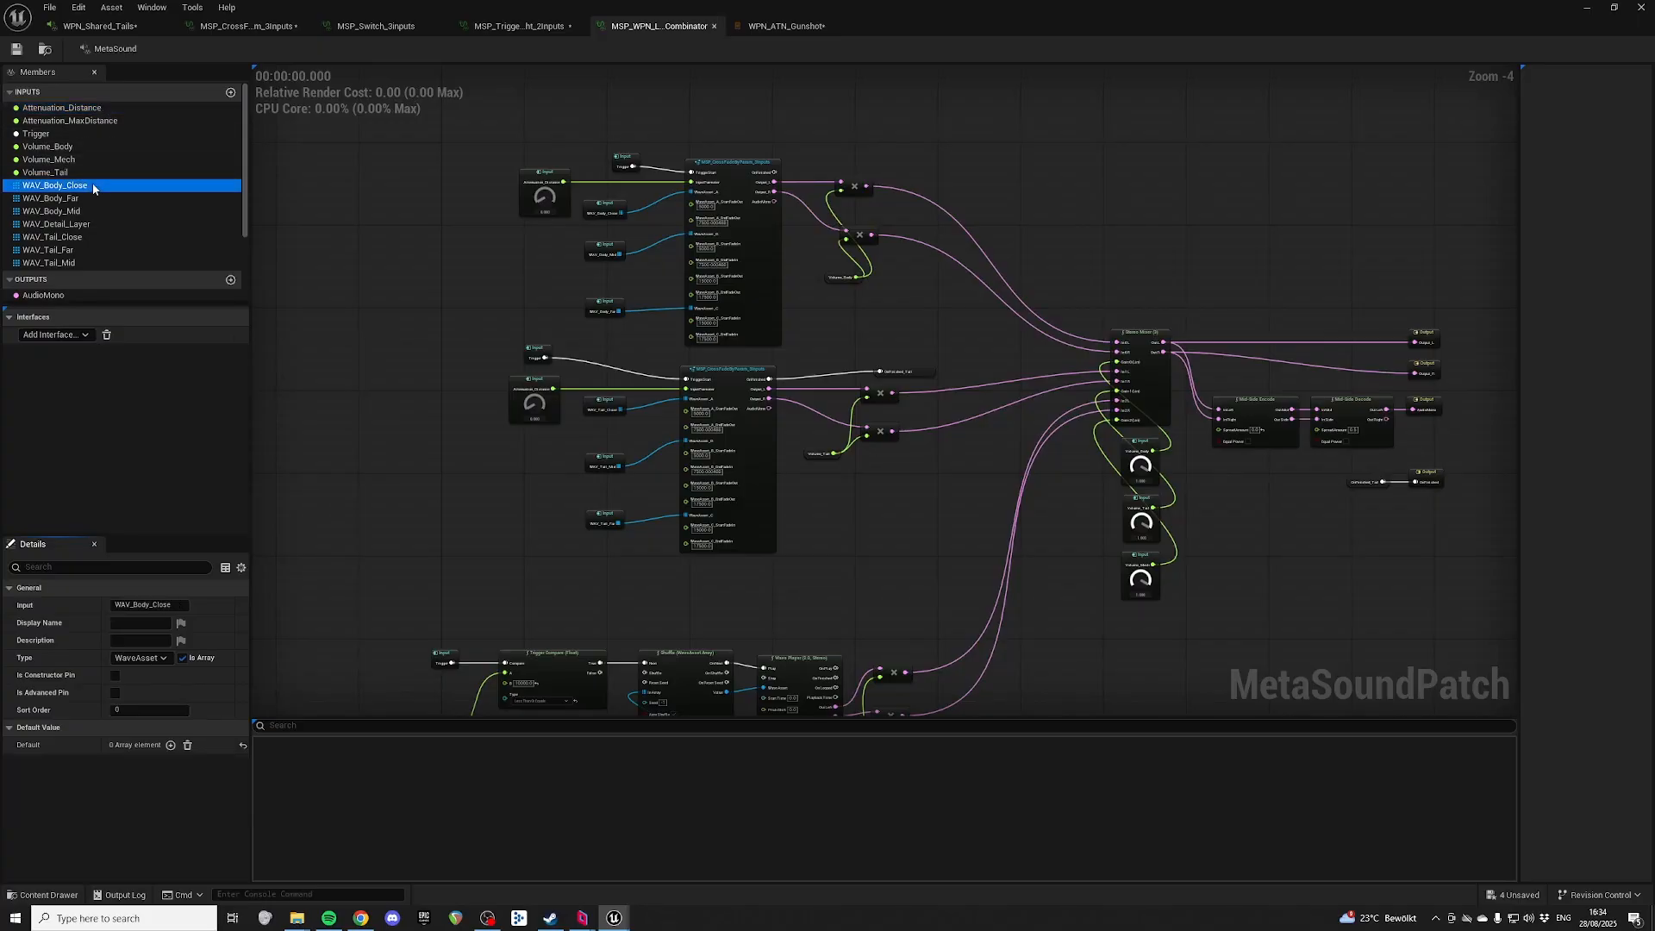
{"action": "left_click", "coordinate": [158, 710]}
{"action": "type", "text": "5"}
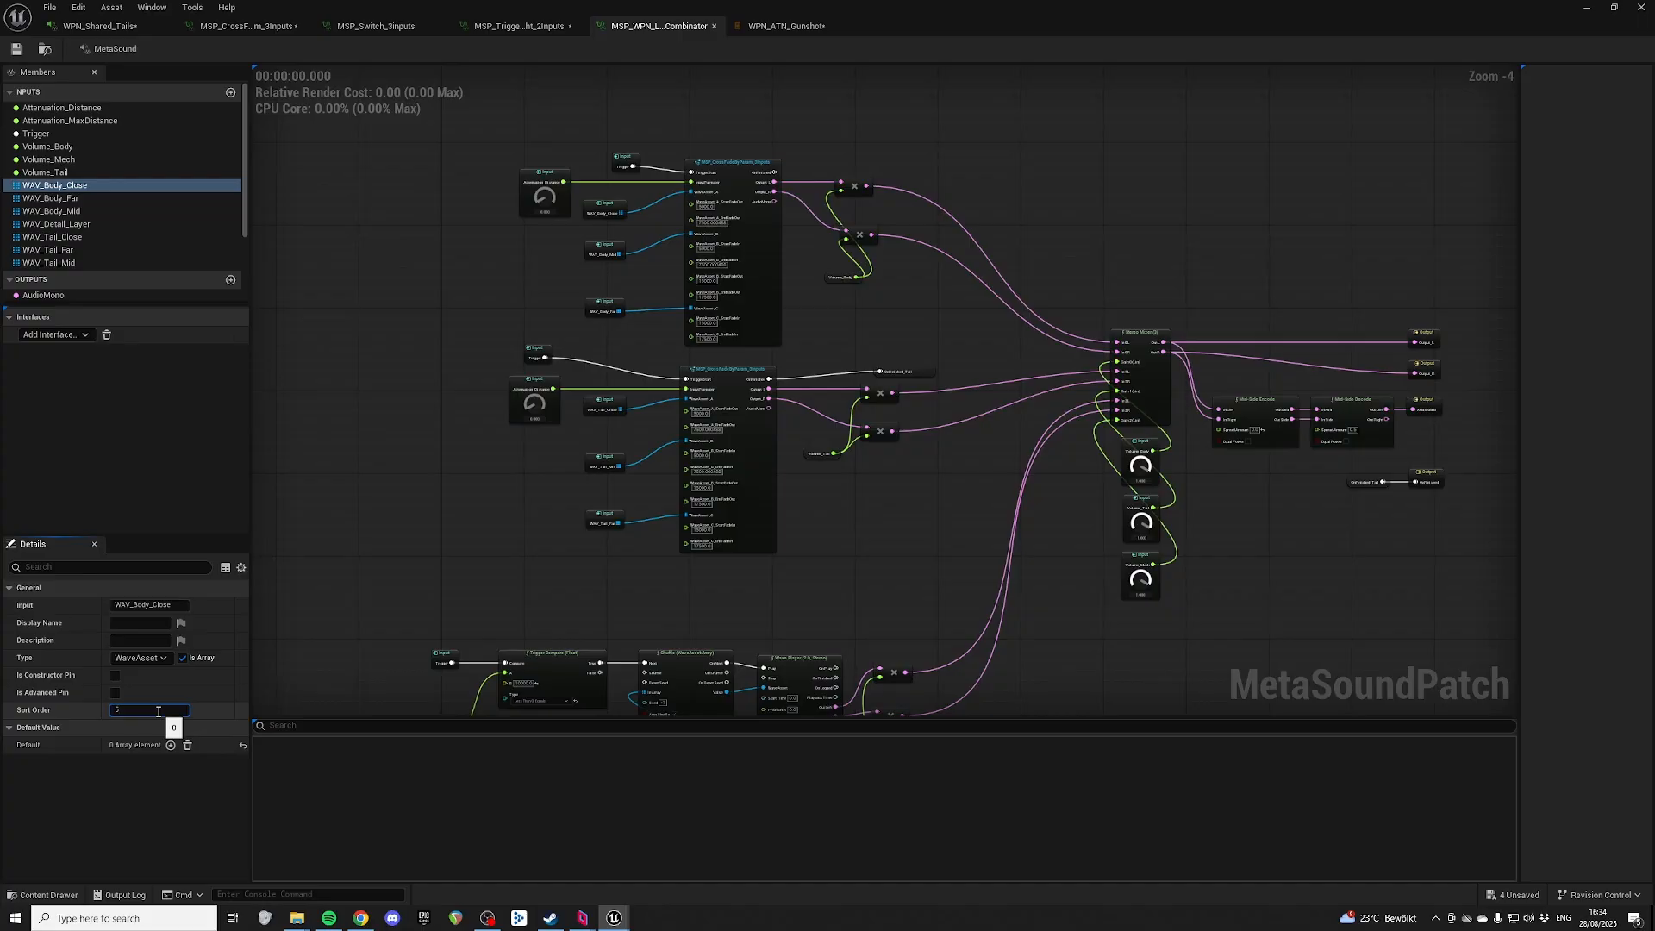
{"action": "left_click", "coordinate": [52, 211]}
{"action": "left_click", "coordinate": [147, 714]}
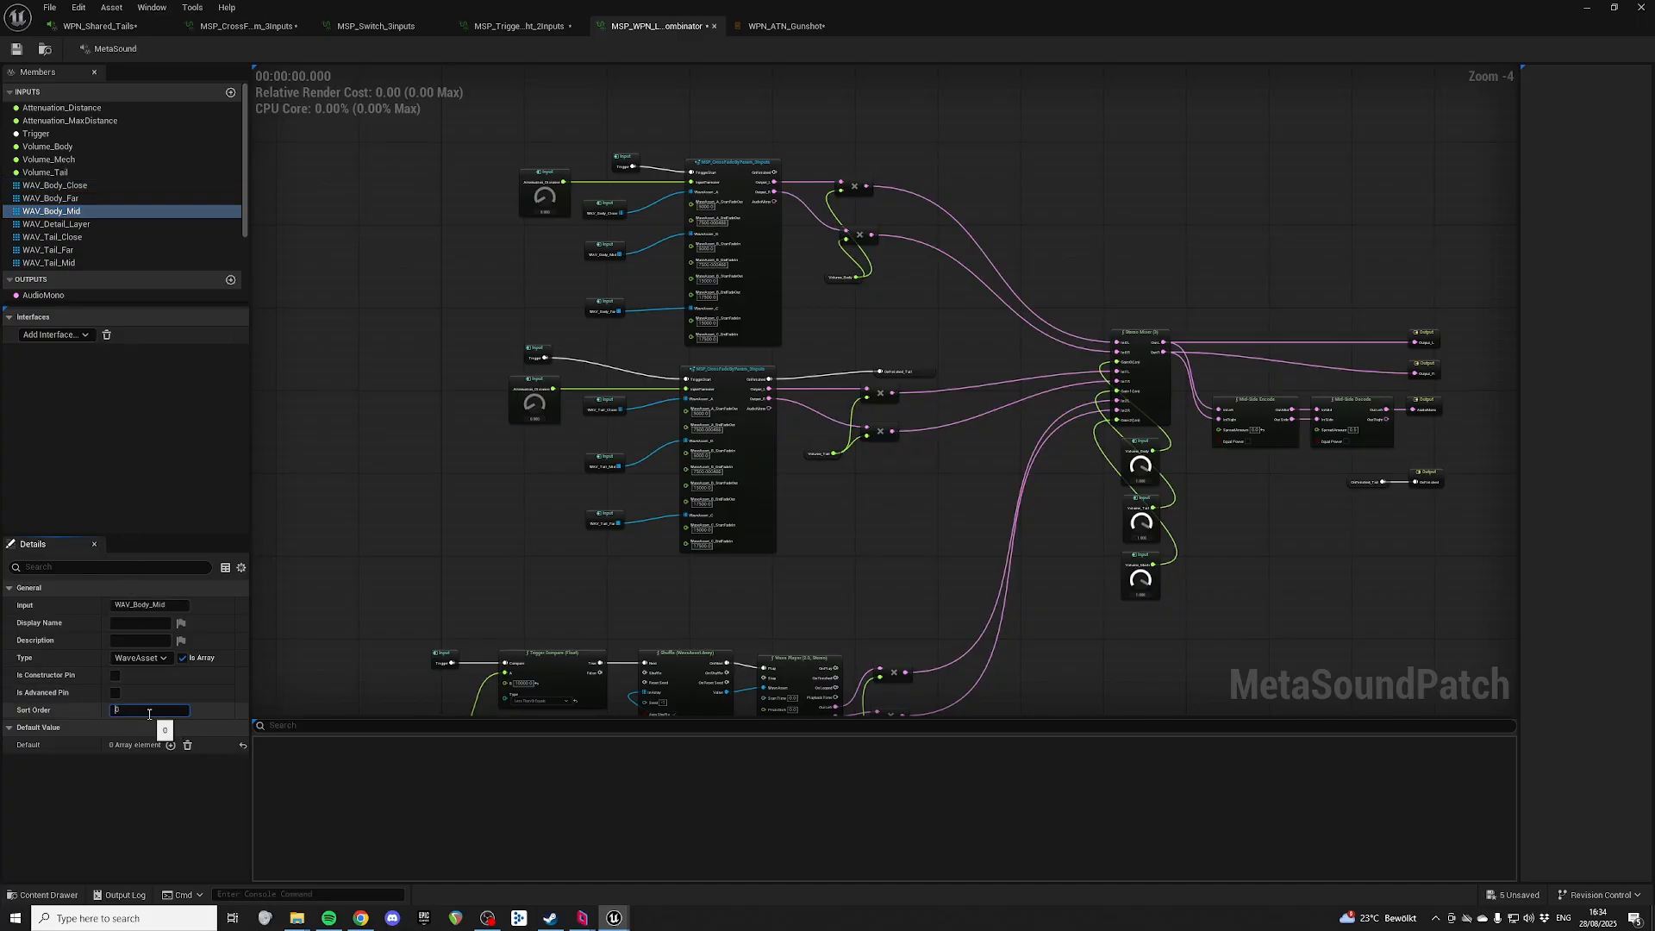
{"action": "type", "text": "10"}
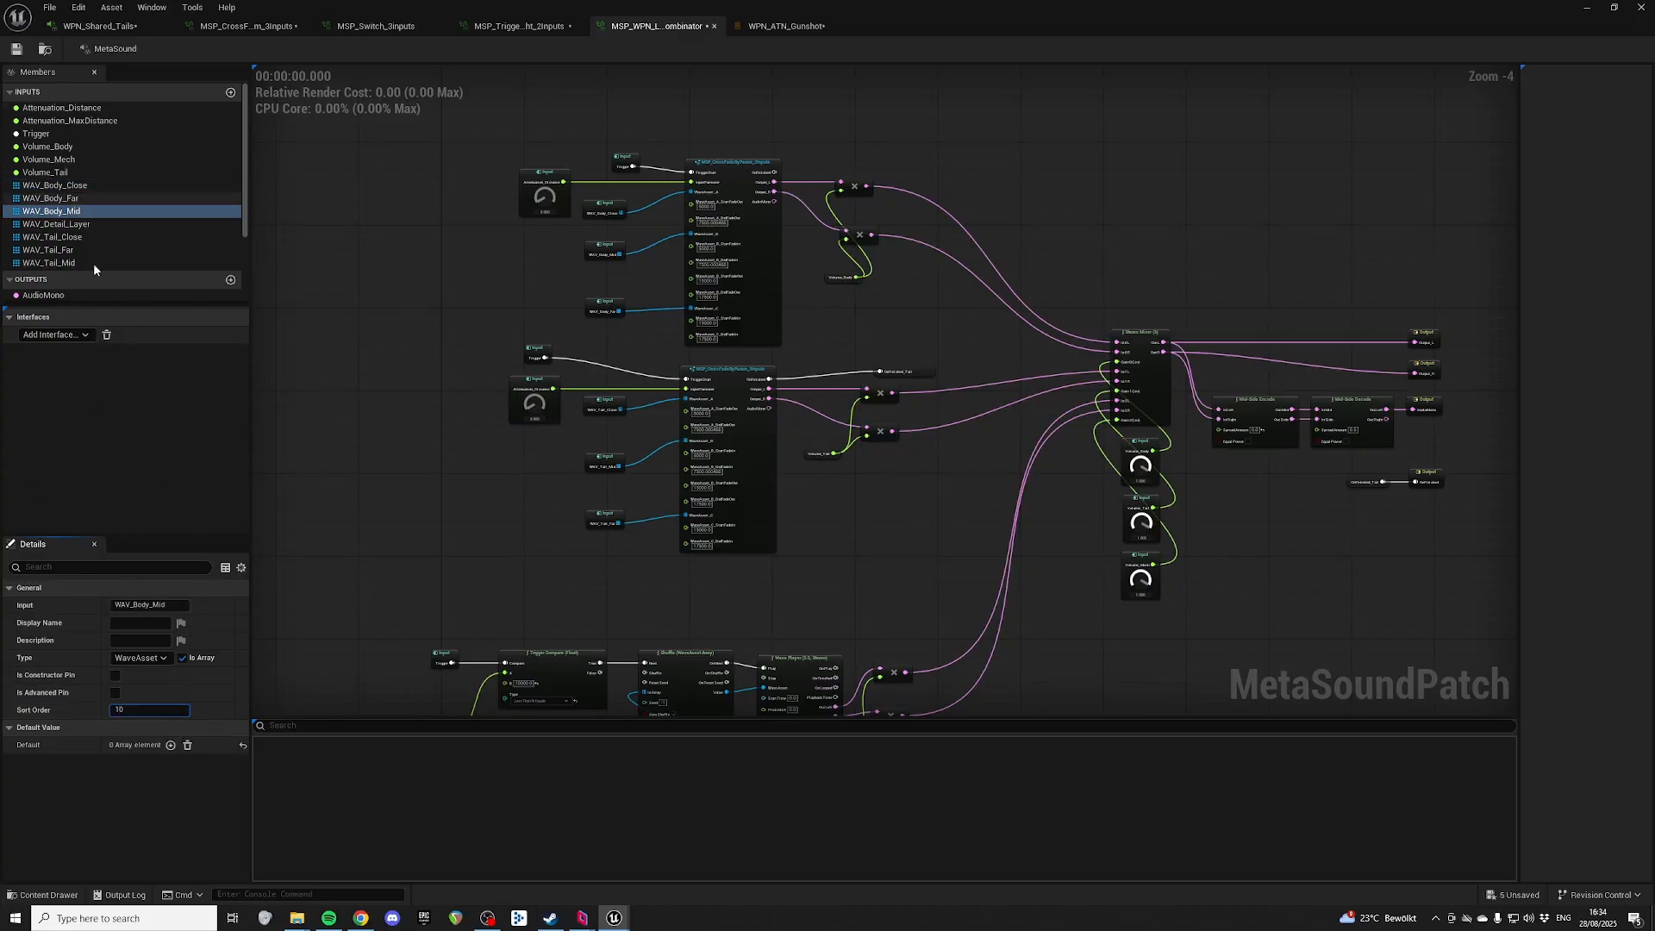
Step: Set the sort orders of WAV_Body_Far and Volume_Body so that Volume_Body follows the body wave inputs
{"action": "left_click", "coordinate": [79, 198]}
{"action": "left_click", "coordinate": [148, 710]}
{"action": "type", "text": "11"}
{"action": "left_click", "coordinate": [75, 147]}
{"action": "left_click", "coordinate": [148, 709]}
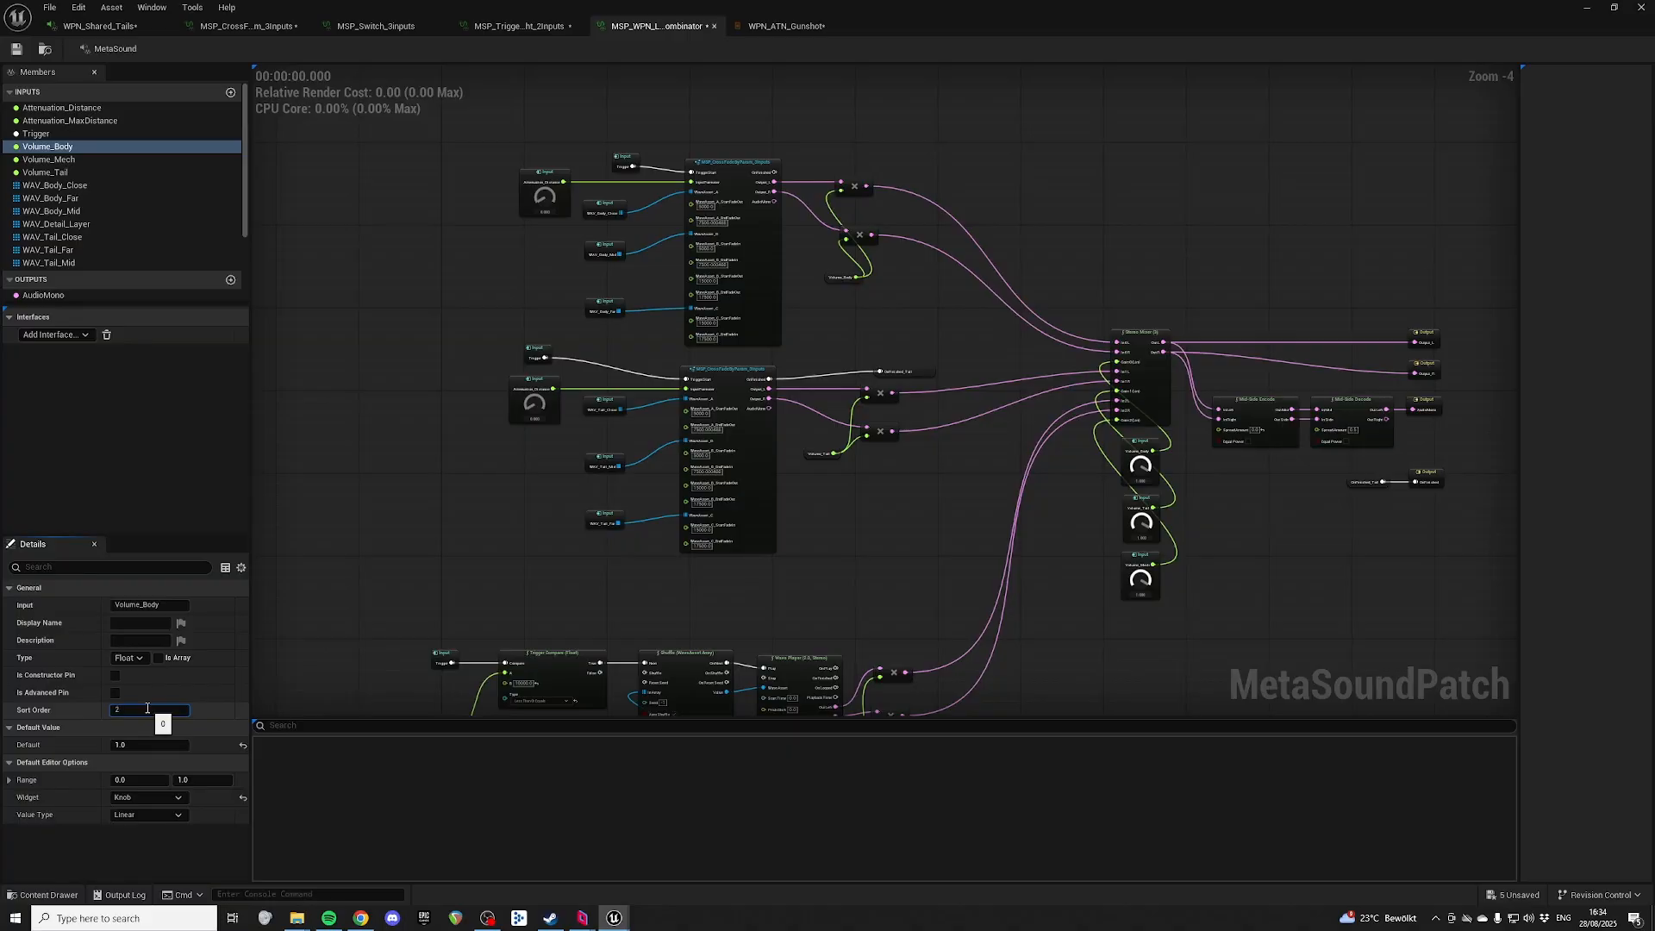
Step: Set the sort orders of the three WAV_Tail inputs so they run close, mid, far after Volume_Body
{"action": "left_click", "coordinate": [52, 237]}
{"action": "left_click", "coordinate": [146, 711]}
{"action": "type", "text": "2"}
{"action": "left_click", "coordinate": [48, 250]}
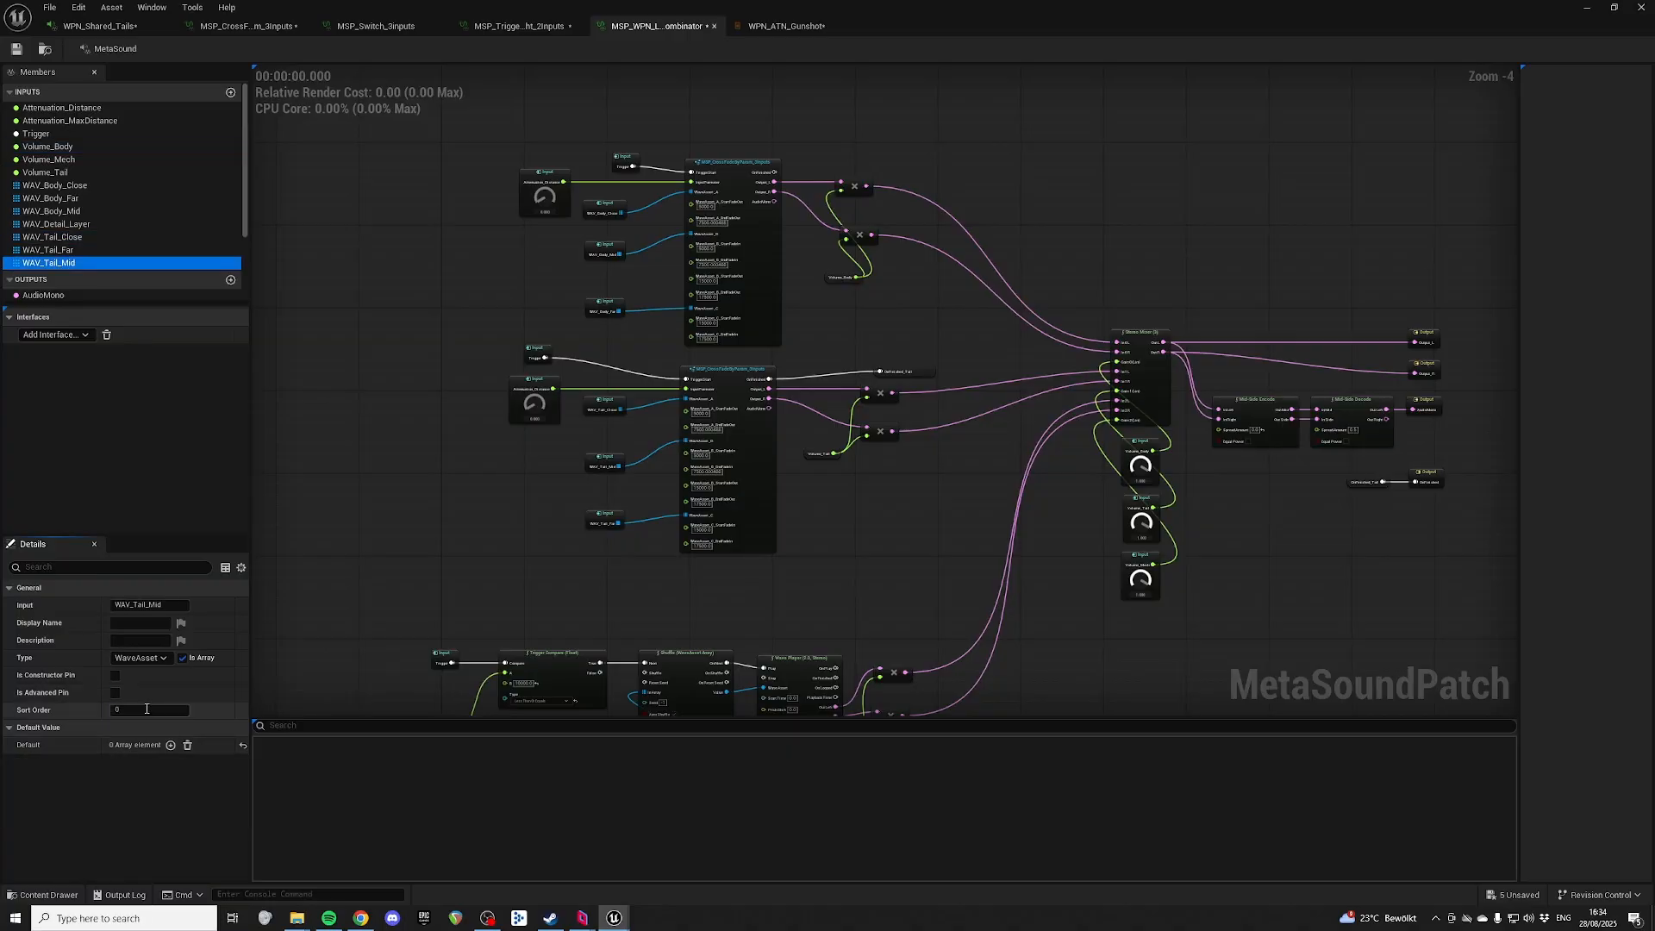
{"action": "left_click", "coordinate": [150, 709]}
{"action": "type", "text": "35"}
Step: Set Volume_Tail's sort order to 40 and give WAV_Detail_Layer a sort order that places it after Volume_Tail
{"action": "left_click", "coordinate": [95, 173]}
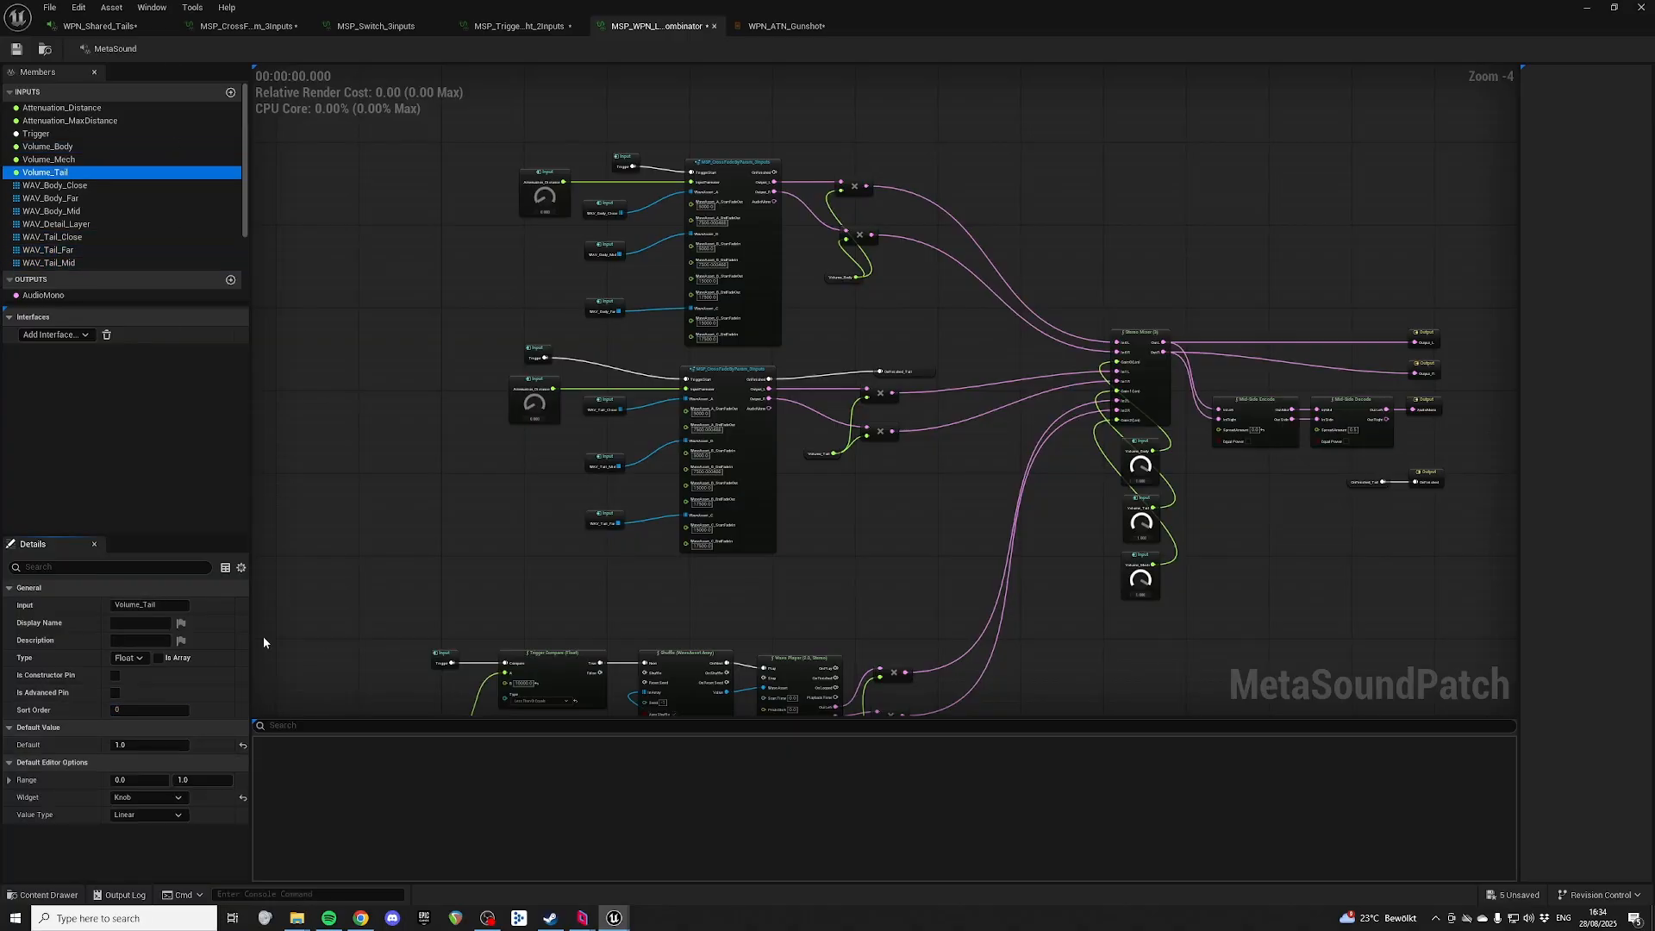
{"action": "left_click", "coordinate": [151, 709]}
{"action": "type", "text": "36"}
{"action": "left_click", "coordinate": [129, 224]}
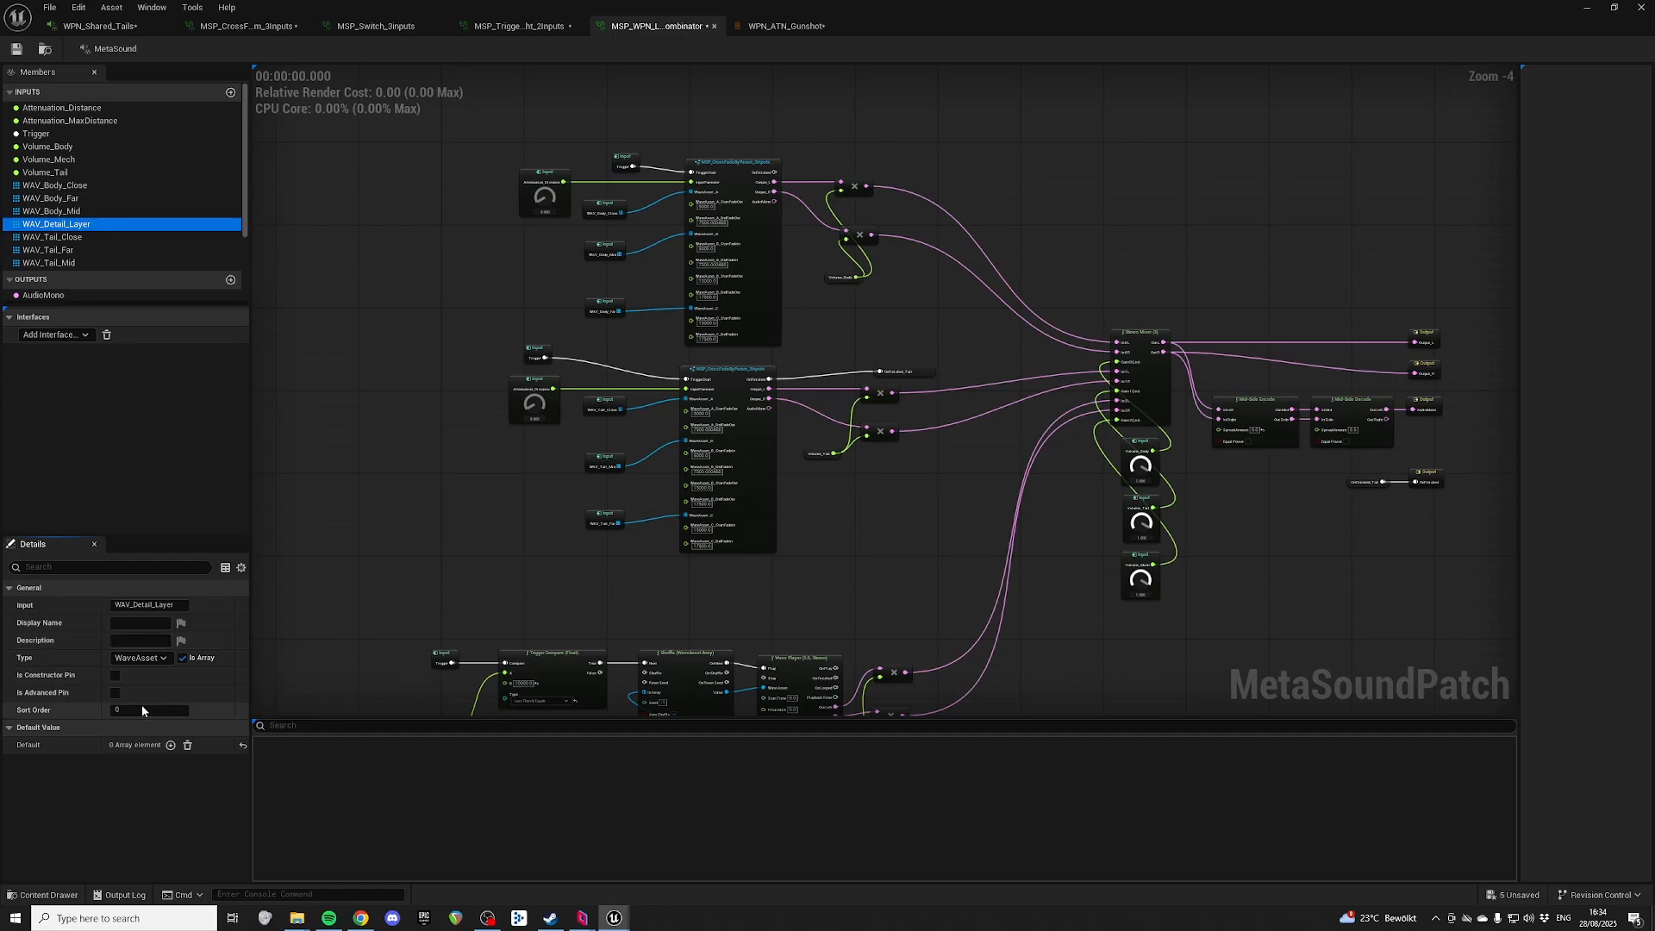
{"action": "left_click", "coordinate": [144, 710]}
{"action": "left_click", "coordinate": [66, 172]}
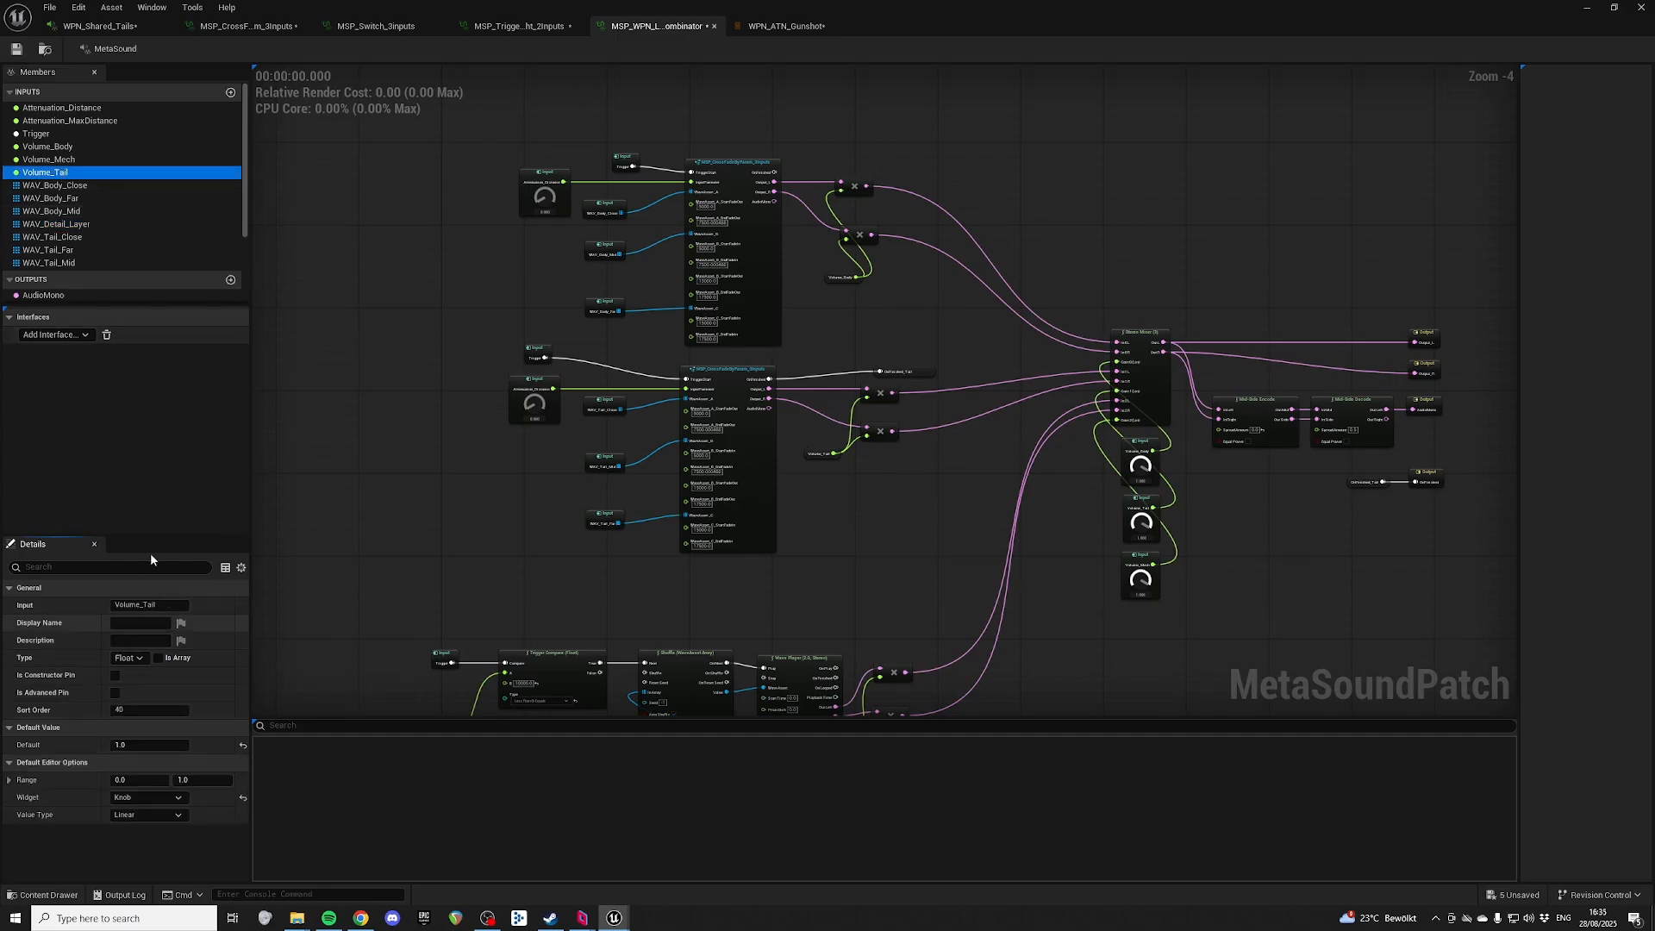
Step: Rename the Volume_Mech input Volume_detail, set its sort order to 50, and save the patch
{"action": "left_click", "coordinate": [69, 159]}
{"action": "key", "text": "F2"}
{"action": "type", "text": "Volume_detail"}
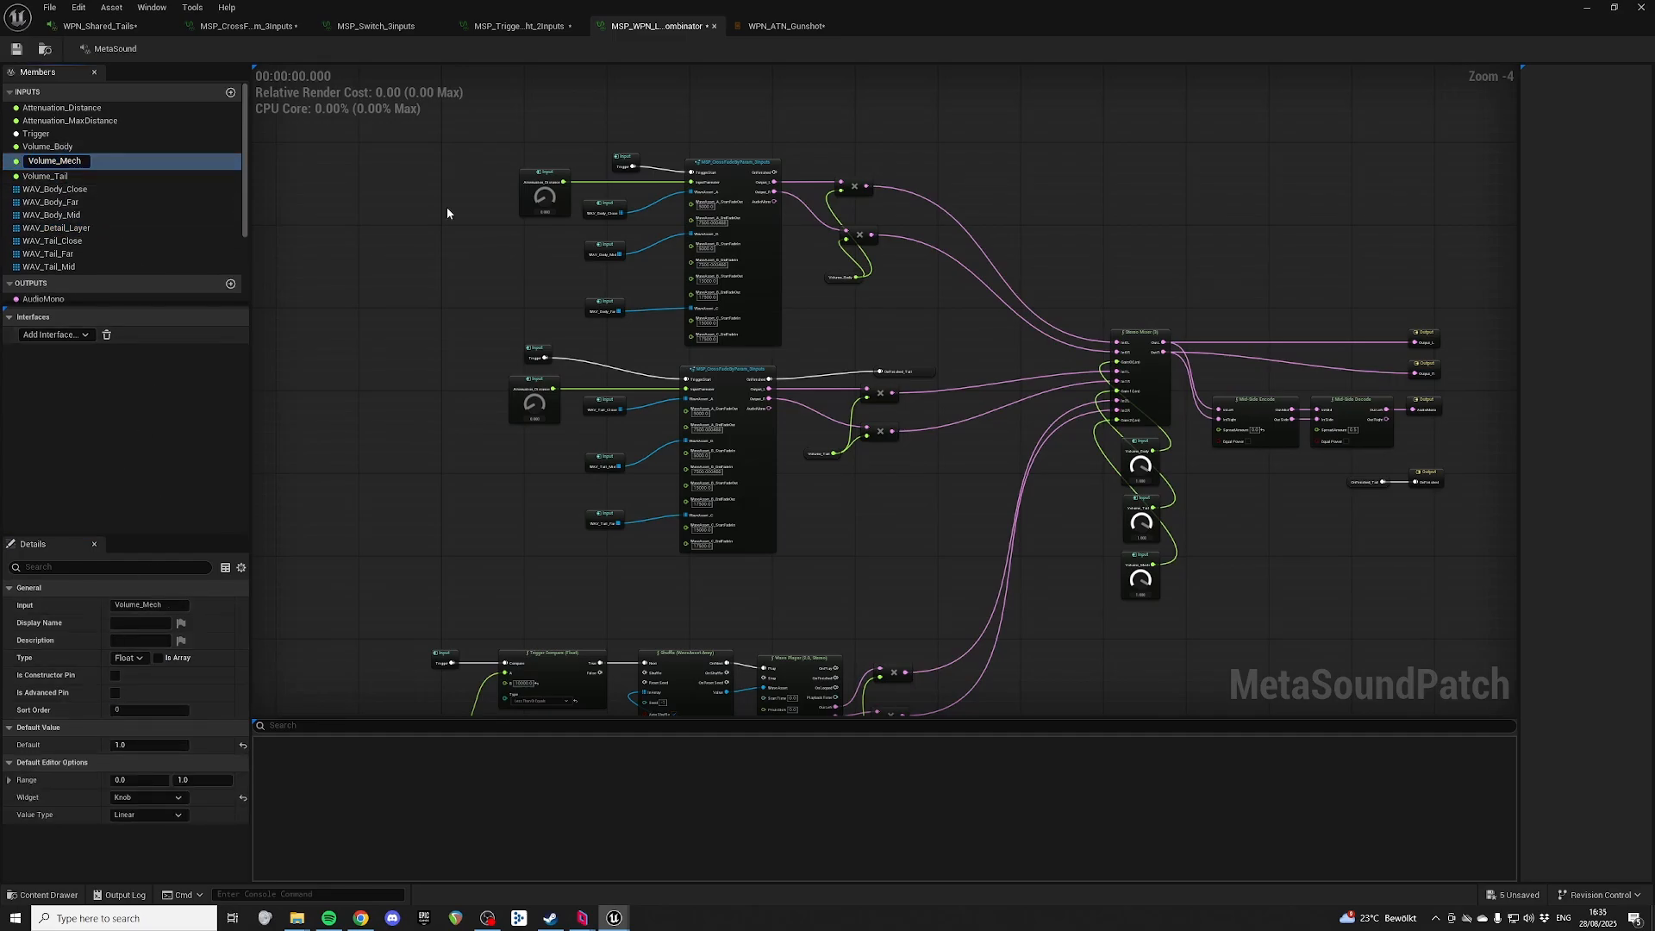
{"action": "key", "text": "Return"}
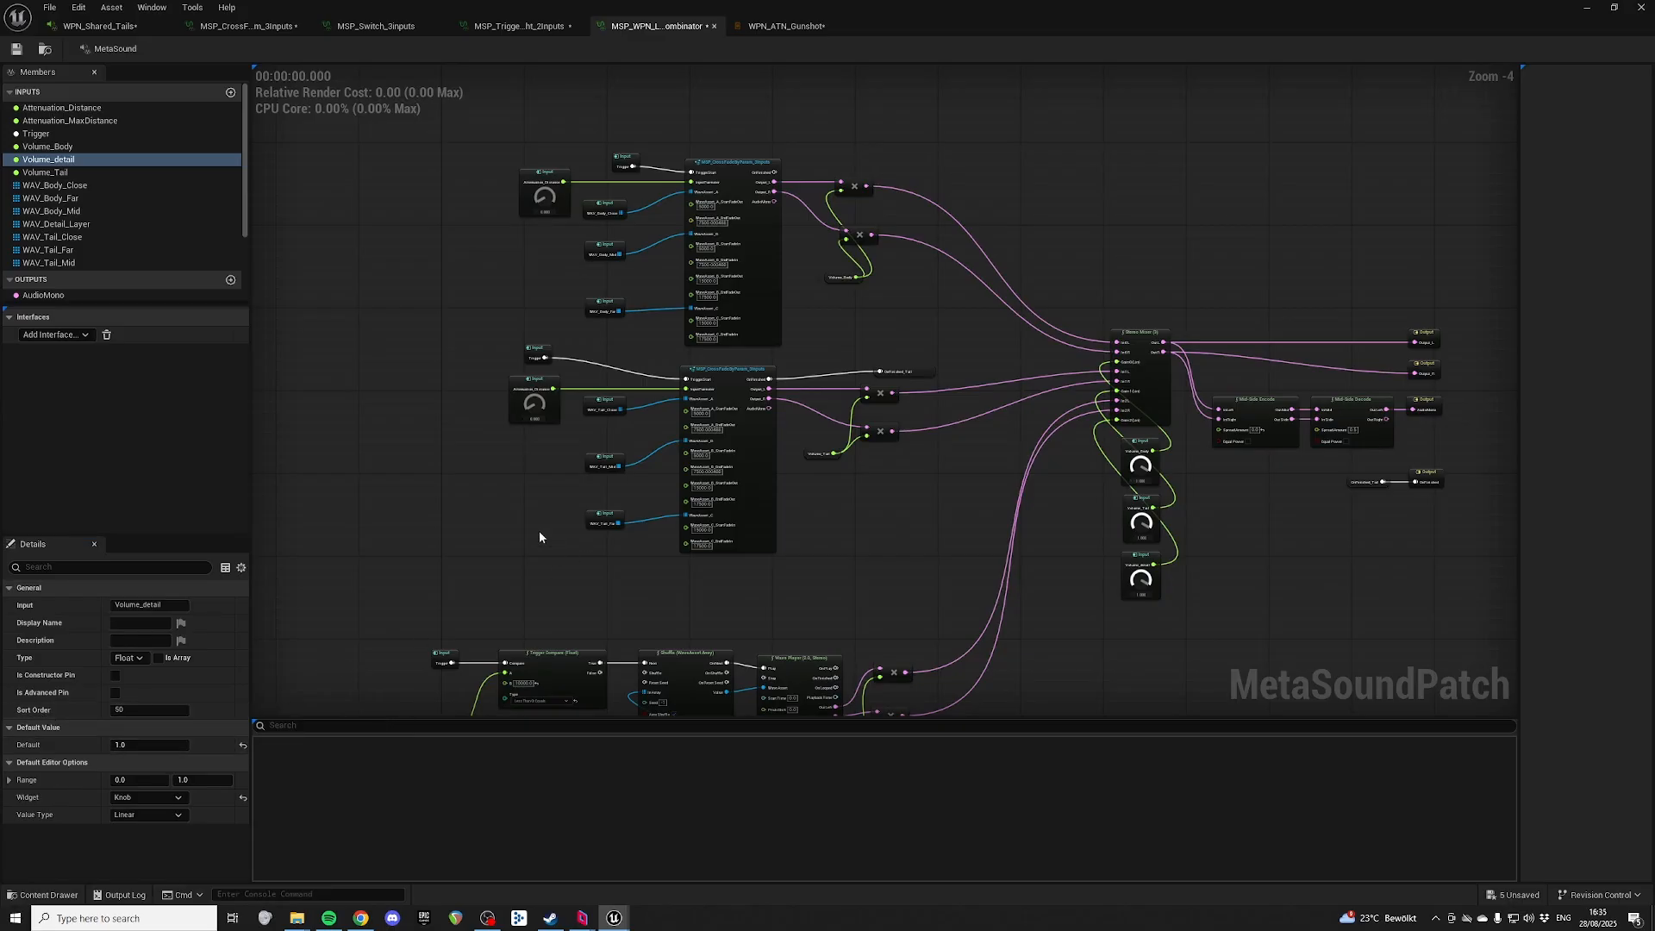
{"action": "left_click", "coordinate": [16, 49]}
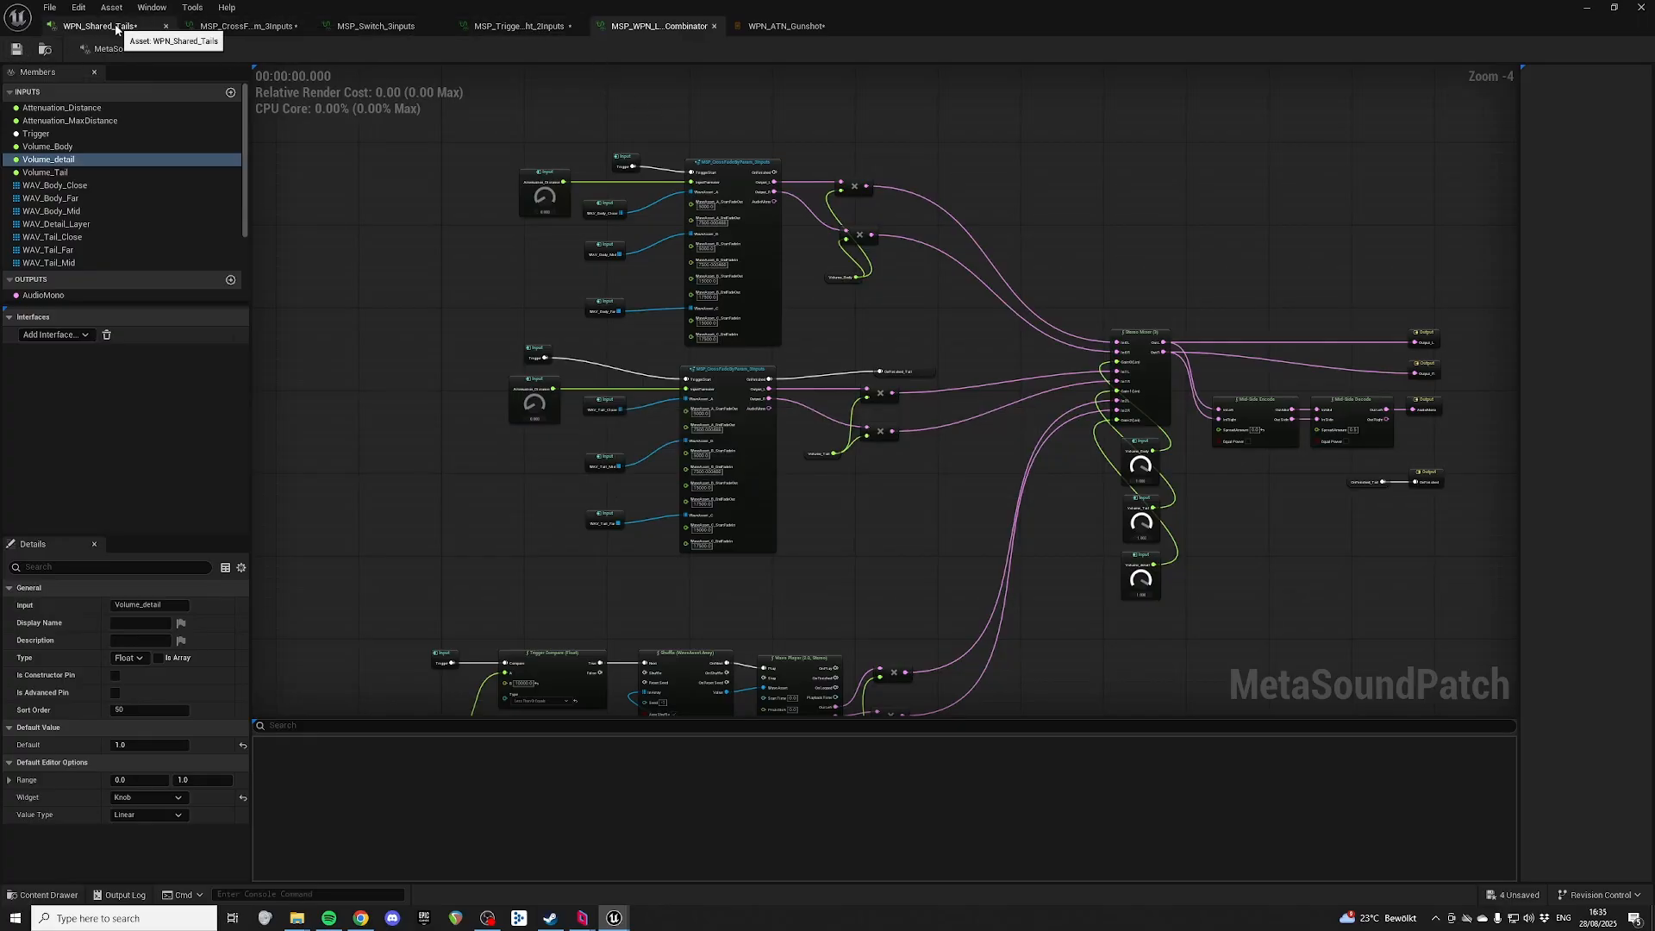
Step: Check the combinator node's pin order in WPN_Shared_Tails, give the patch's Trigger input a negative sort order, and save
{"action": "left_click", "coordinate": [102, 26]}
{"action": "scroll", "coordinate": [1069, 334], "scroll_direction": "up", "scroll_amount": 1}
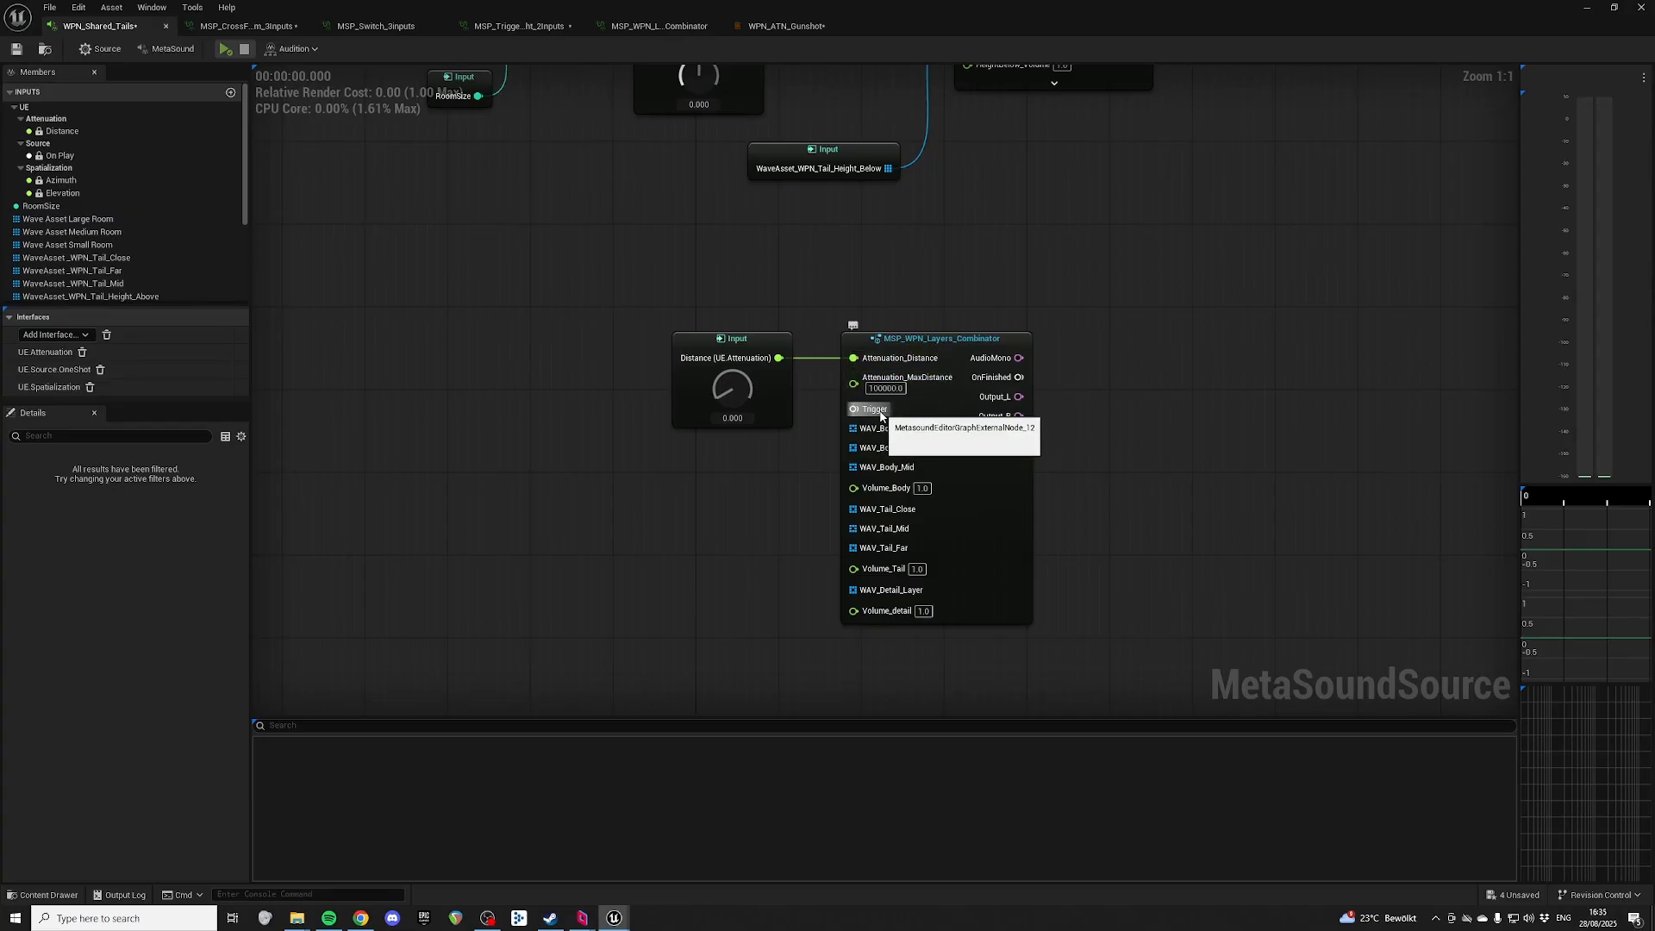
{"action": "double_click", "coordinate": [912, 343]}
{"action": "left_click", "coordinate": [37, 134]}
{"action": "left_click", "coordinate": [147, 693]}
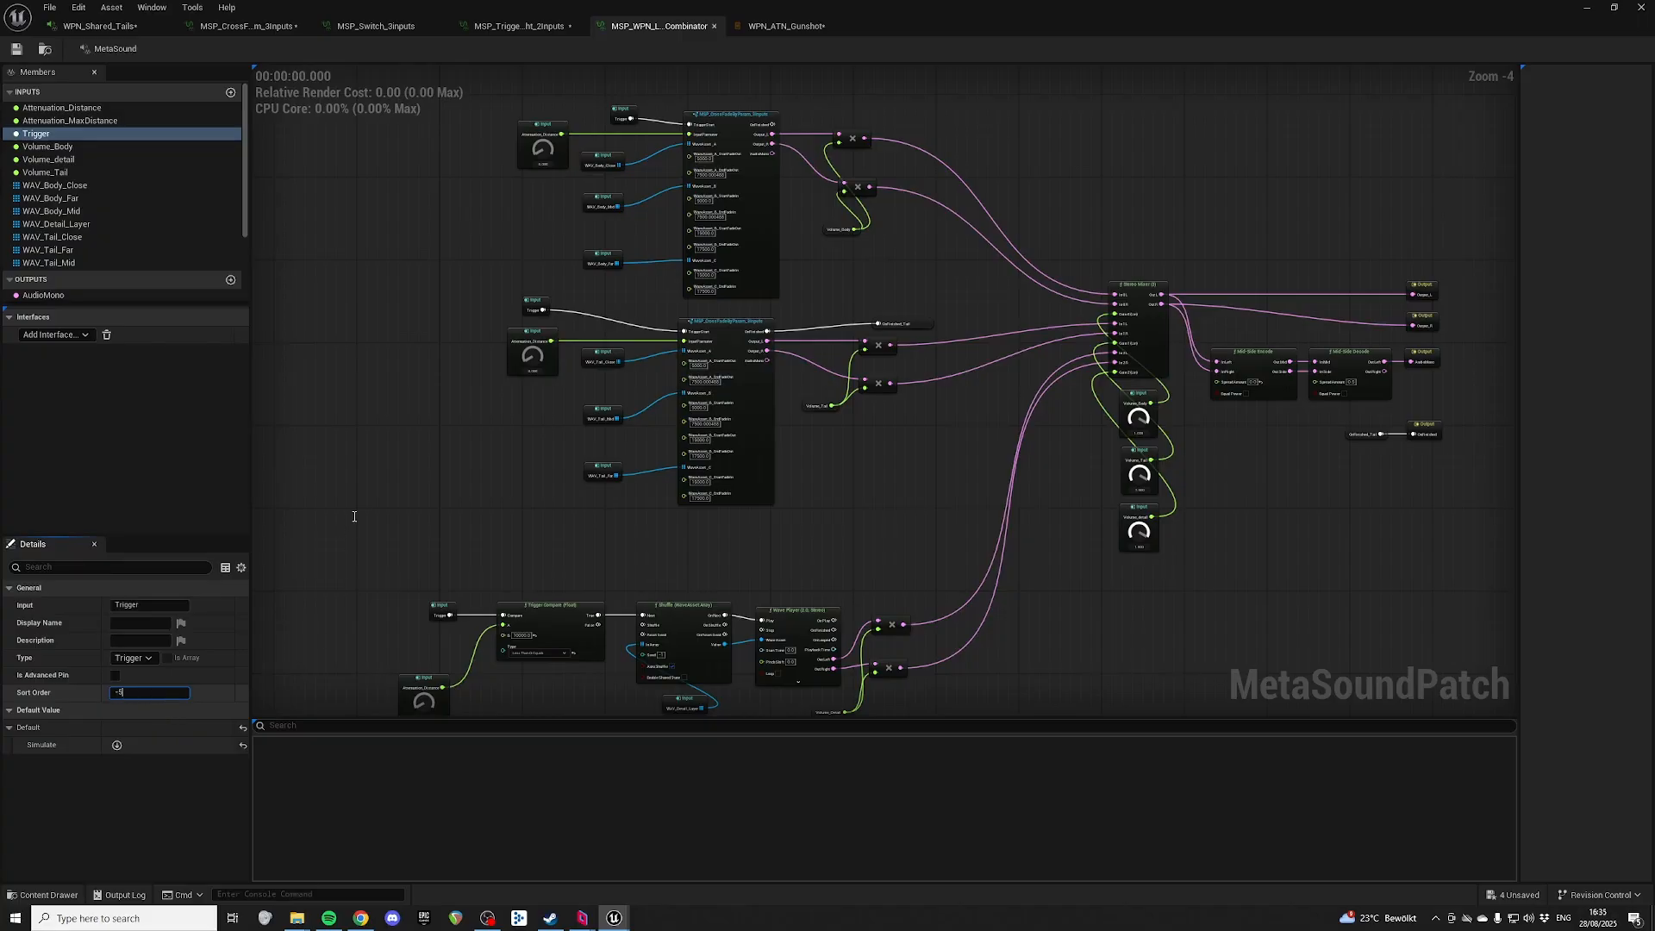
{"action": "left_click", "coordinate": [16, 49]}
Step: In WPN_Shared_Tails, align the Distance input with the combinator node, and move the two apart vertically to make room for more inputs
{"action": "left_click", "coordinate": [116, 26]}
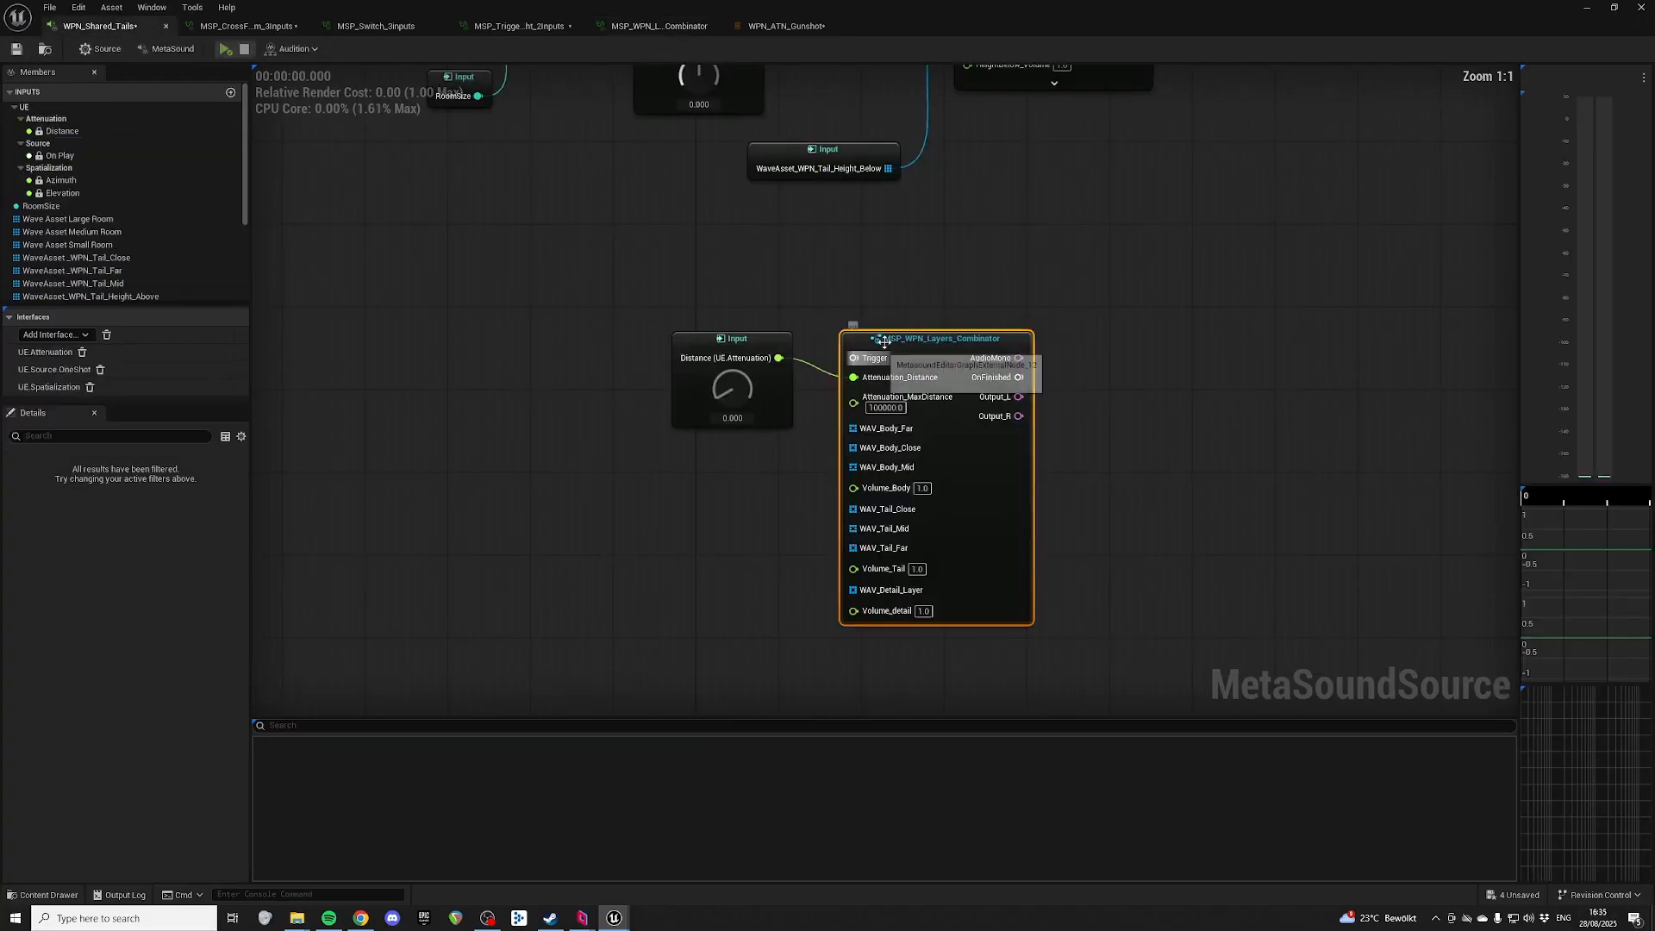
{"action": "left_click_drag", "start_coordinate": [767, 341], "coordinate": [759, 357]}
{"action": "left_click_drag", "start_coordinate": [697, 280], "coordinate": [960, 357]}
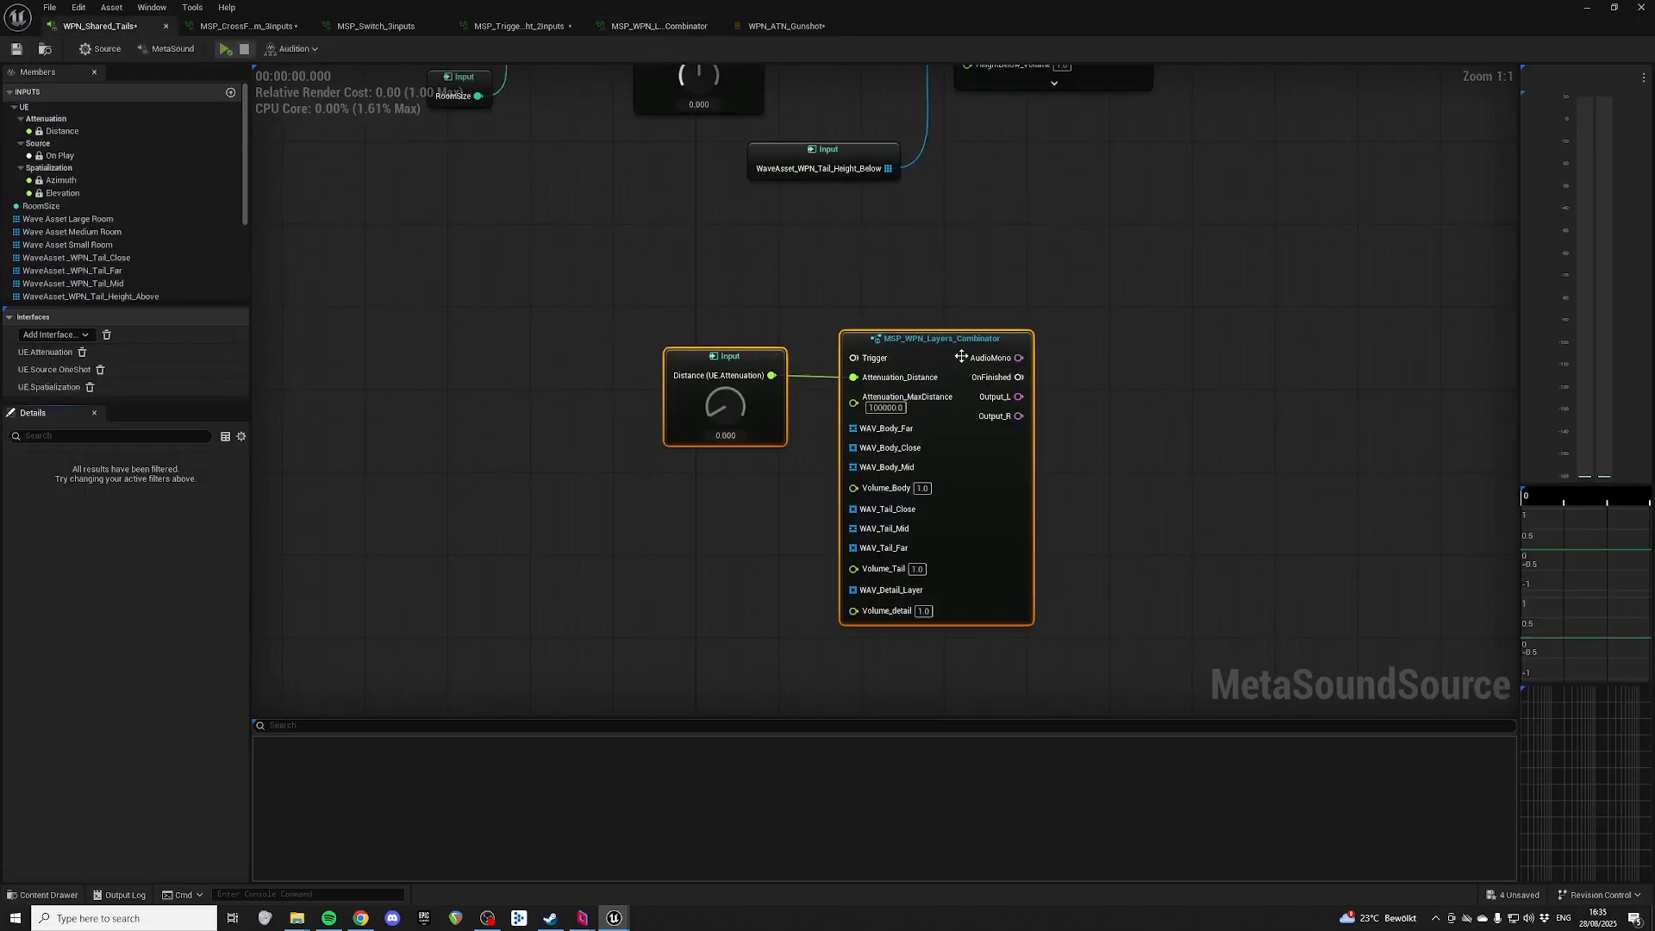
{"action": "key", "text": "q"}
{"action": "right_click_drag", "start_coordinate": [1037, 252], "coordinate": [1045, 212]}
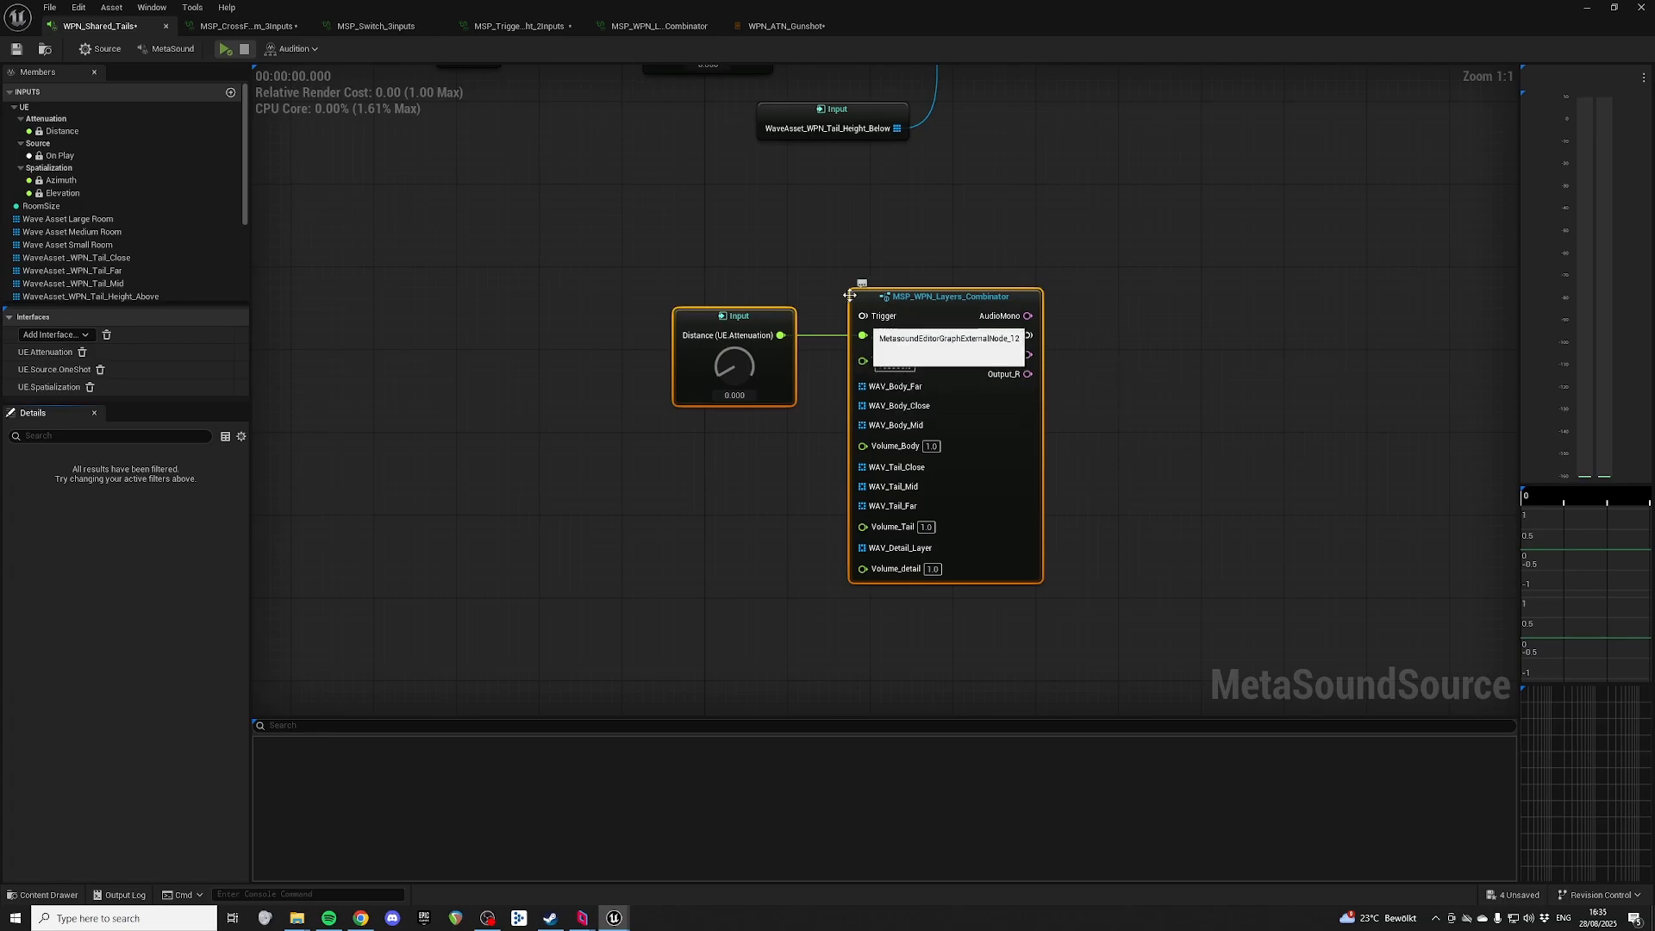
{"action": "left_click_drag", "start_coordinate": [765, 317], "coordinate": [765, 285]}
{"action": "left_click", "coordinate": [927, 268]}
{"action": "left_click_drag", "start_coordinate": [927, 268], "coordinate": [928, 338]}
{"action": "left_click", "coordinate": [795, 462]}
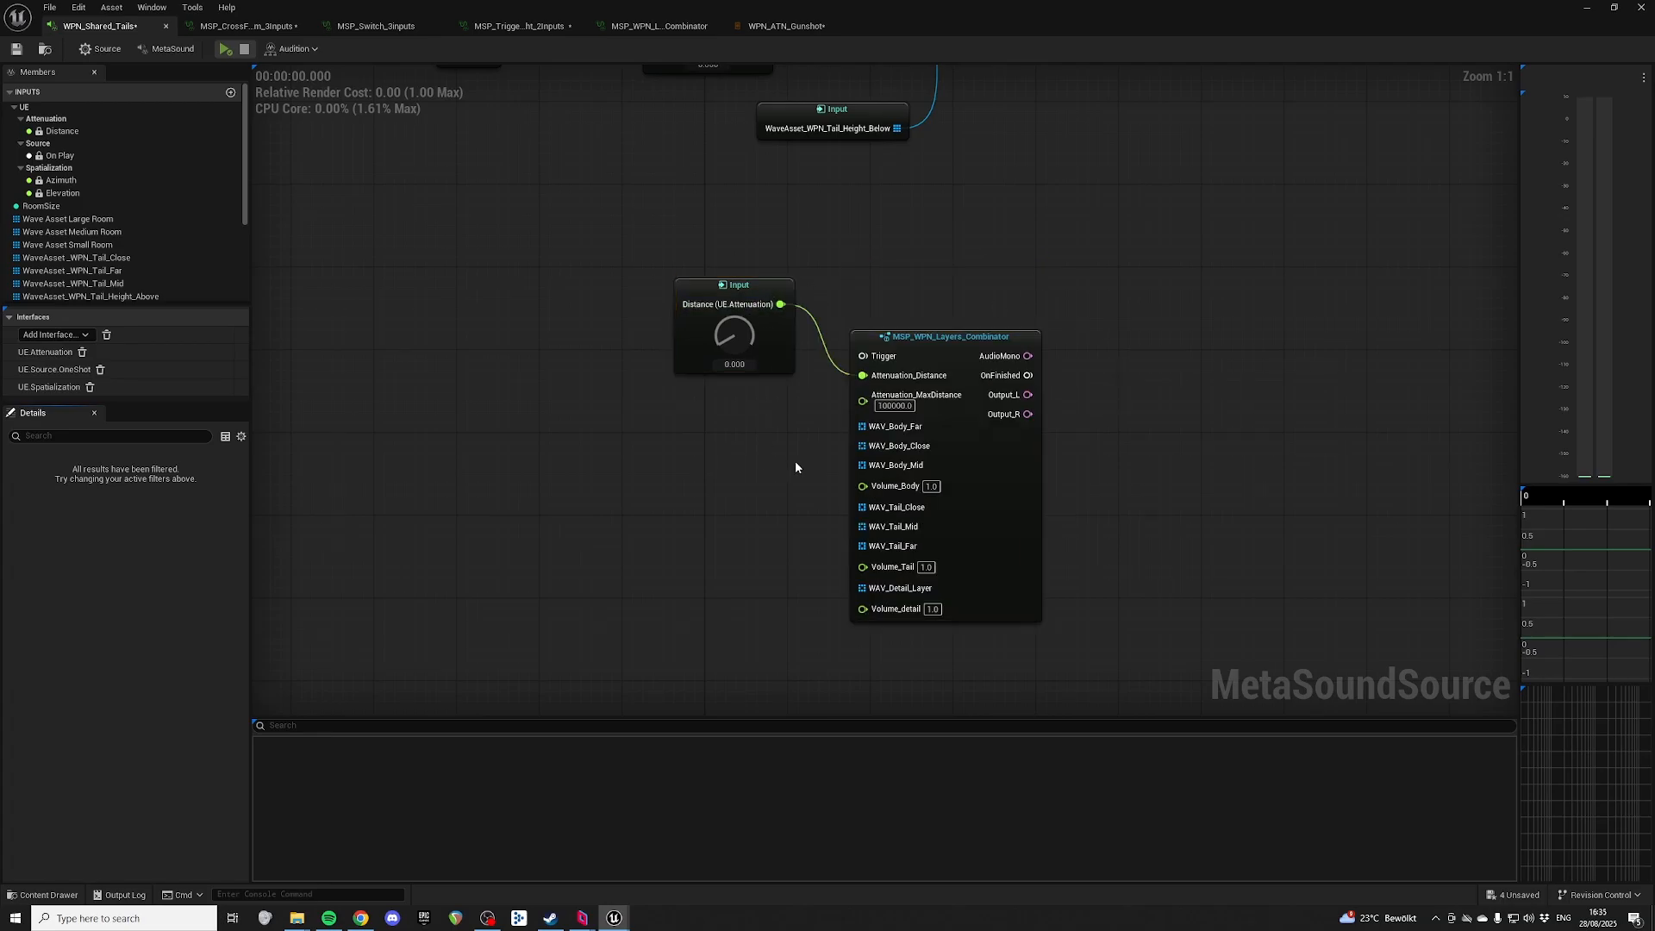
Step: Promote the combinator's WAV_Body_Far, WAV_Body_Close and WAV_Body_Mid pins to graph inputs and stack them below the Distance input
{"action": "right_click", "coordinate": [861, 425]}
{"action": "left_click", "coordinate": [972, 468]}
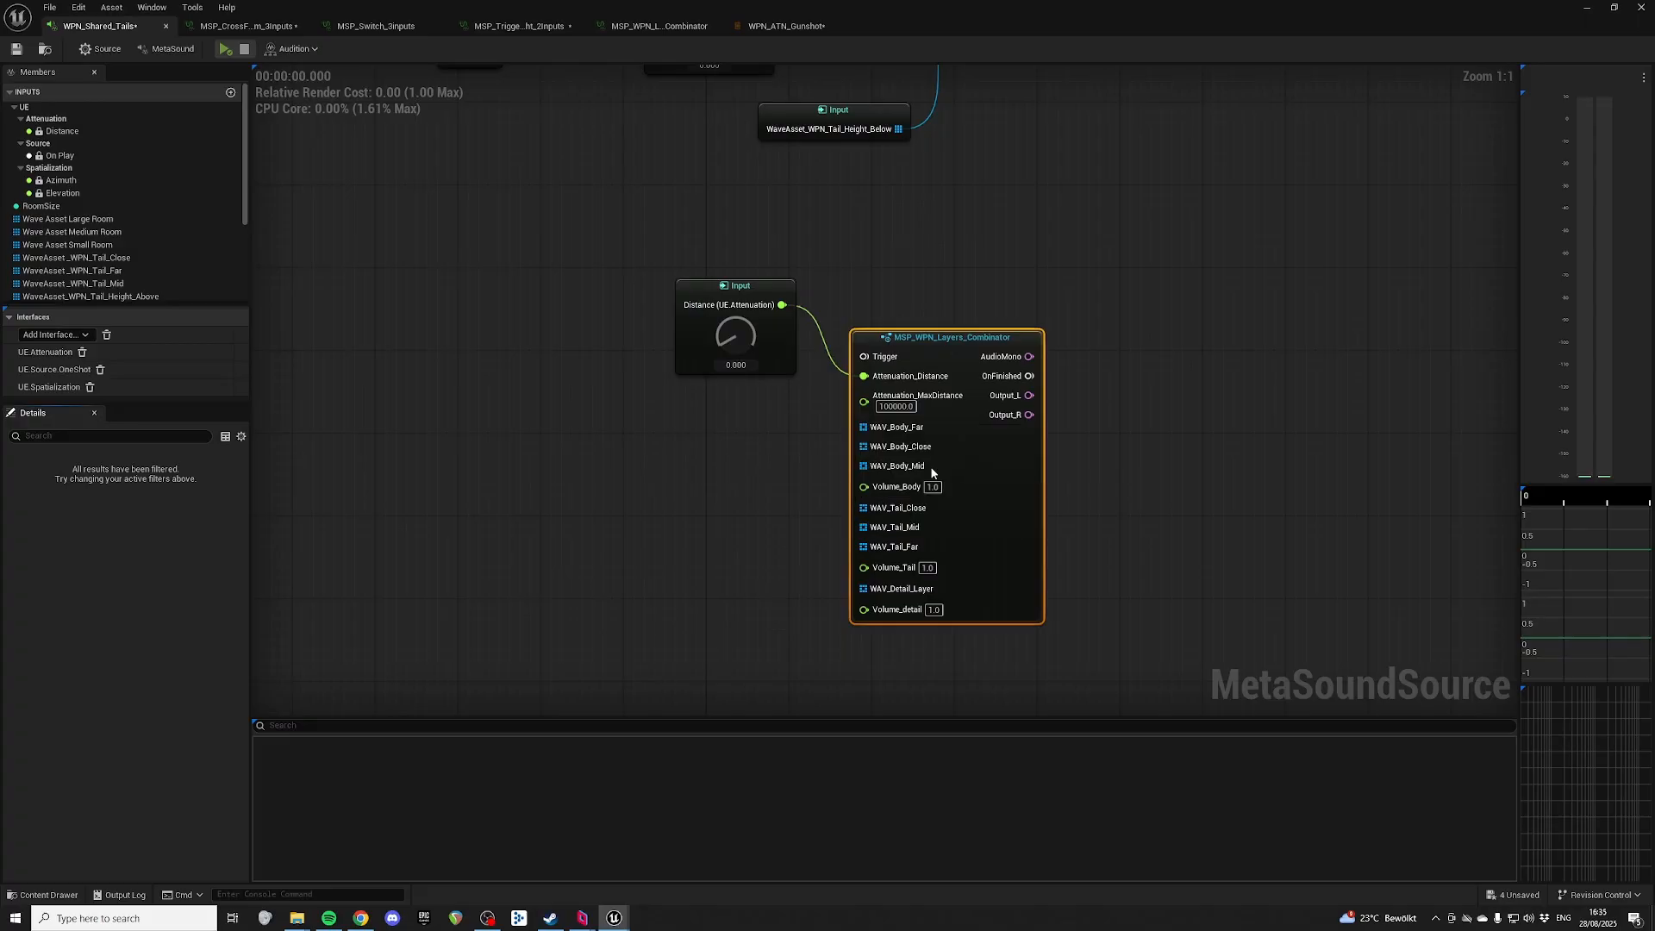
{"action": "left_click_drag", "start_coordinate": [676, 343], "coordinate": [663, 394]}
{"action": "right_click", "coordinate": [866, 448]}
{"action": "left_click", "coordinate": [975, 490]}
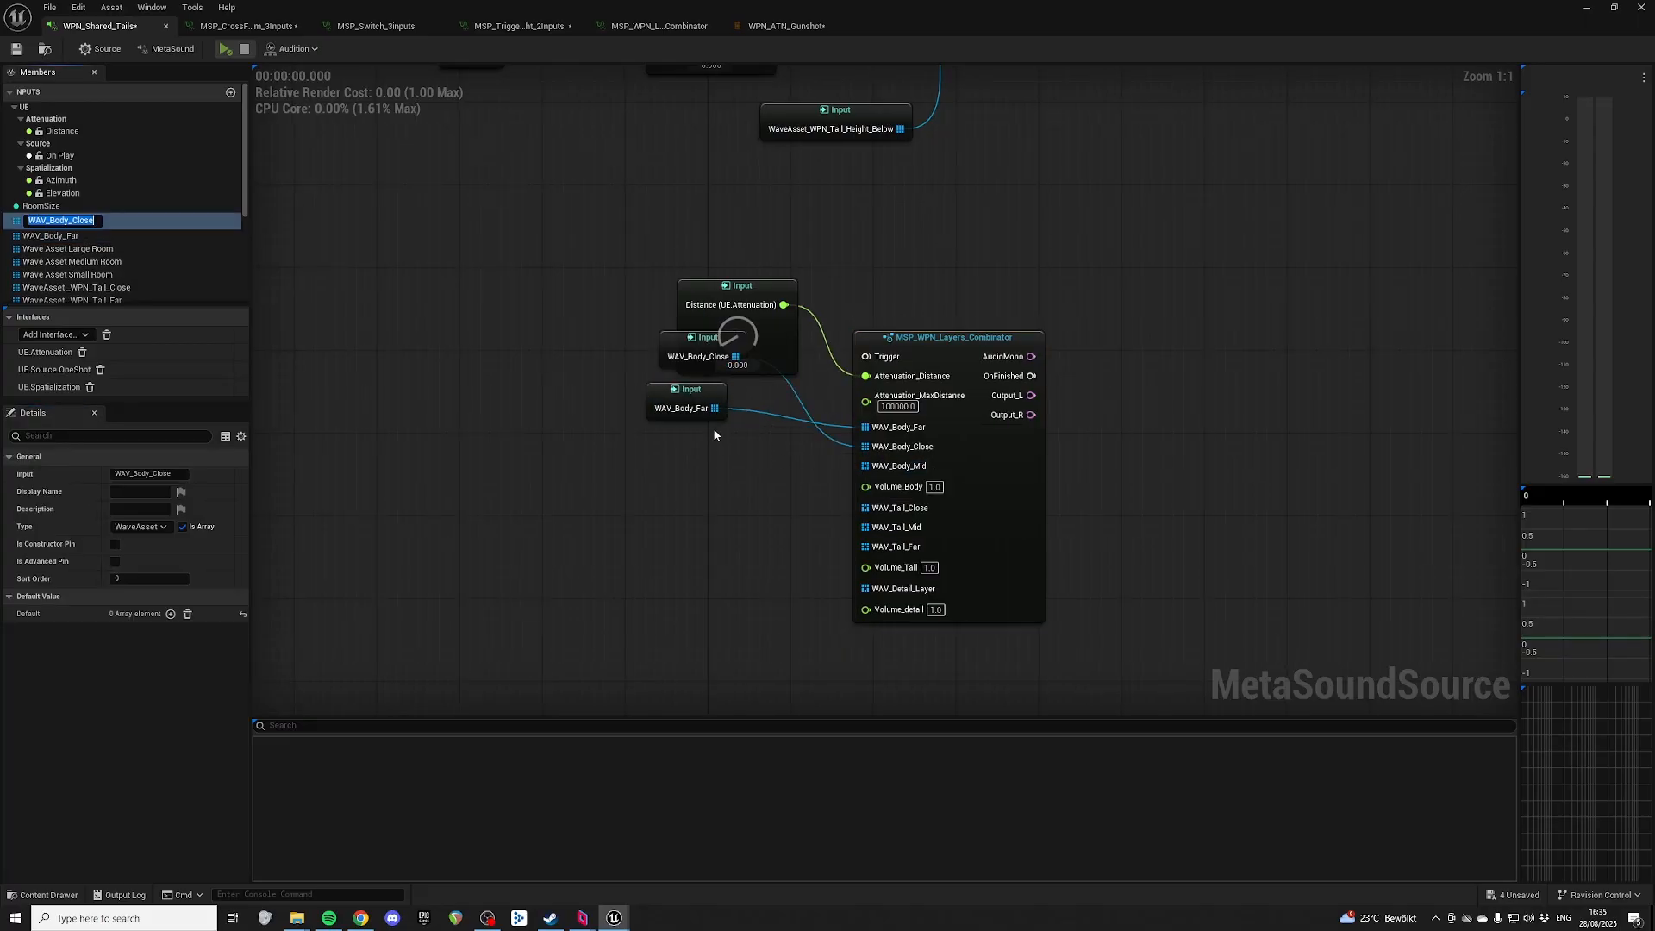
{"action": "left_click_drag", "start_coordinate": [682, 345], "coordinate": [670, 458]}
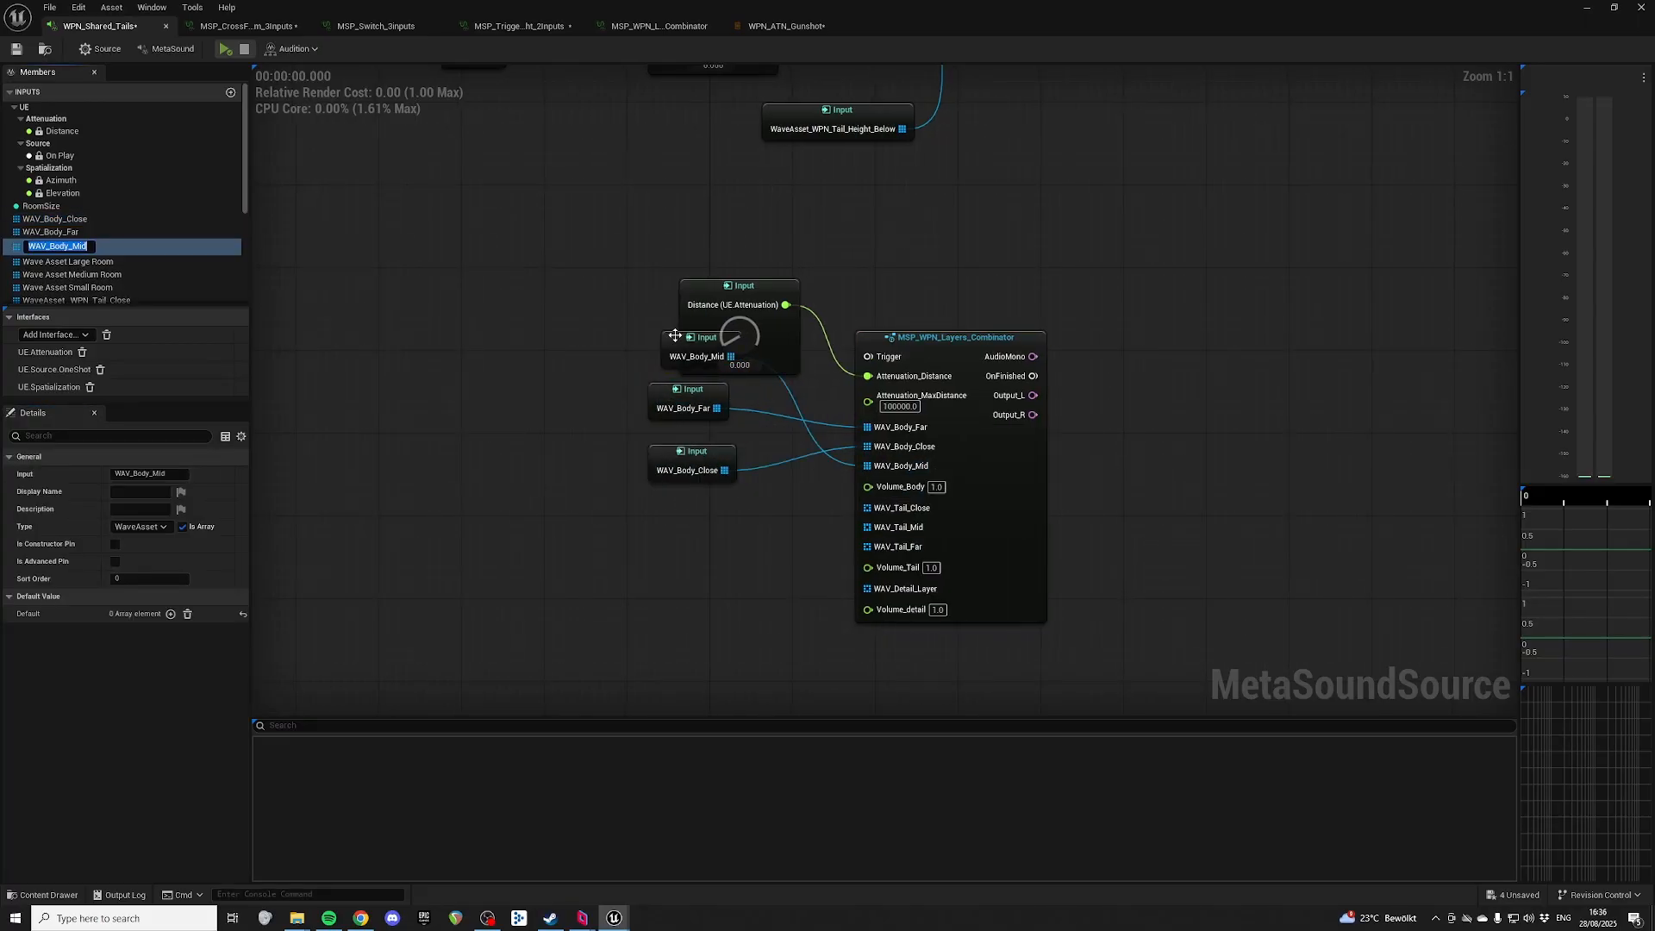
{"action": "left_click_drag", "start_coordinate": [675, 335], "coordinate": [662, 512]}
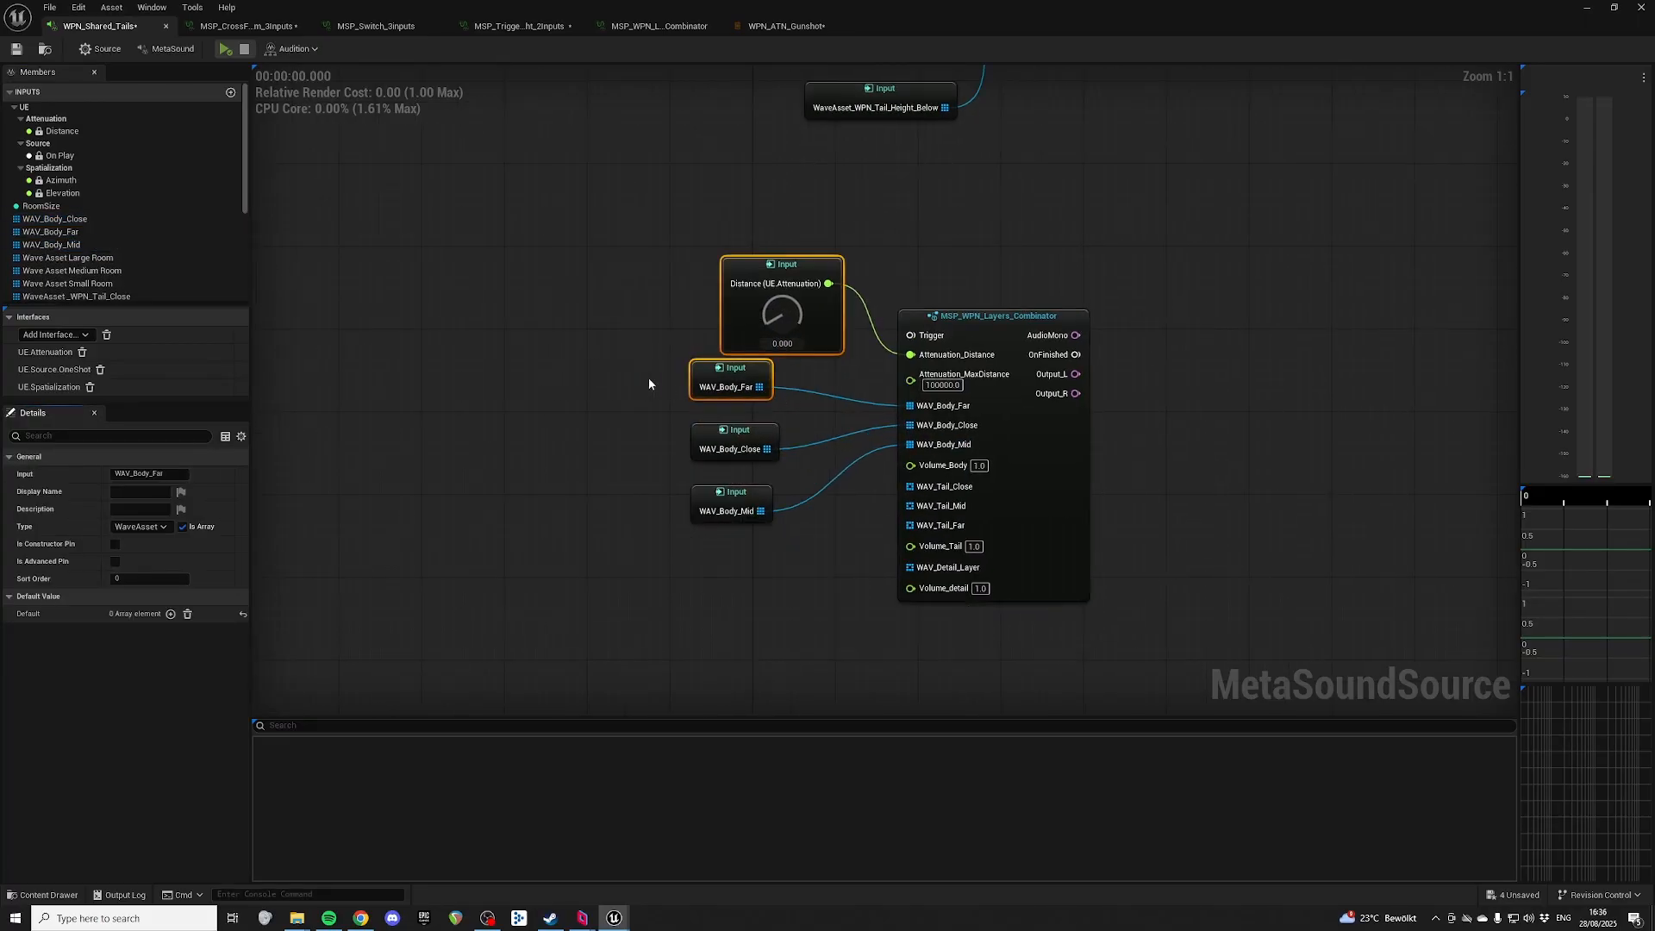
Step: Add a default array element to the WAV_Body_Far input and search its wave assets for the close body sound
{"action": "left_click_drag", "start_coordinate": [631, 378], "coordinate": [737, 380]}
{"action": "left_click", "coordinate": [170, 613]}
{"action": "left_click", "coordinate": [126, 632]}
{"action": "type", "text": "bod"}
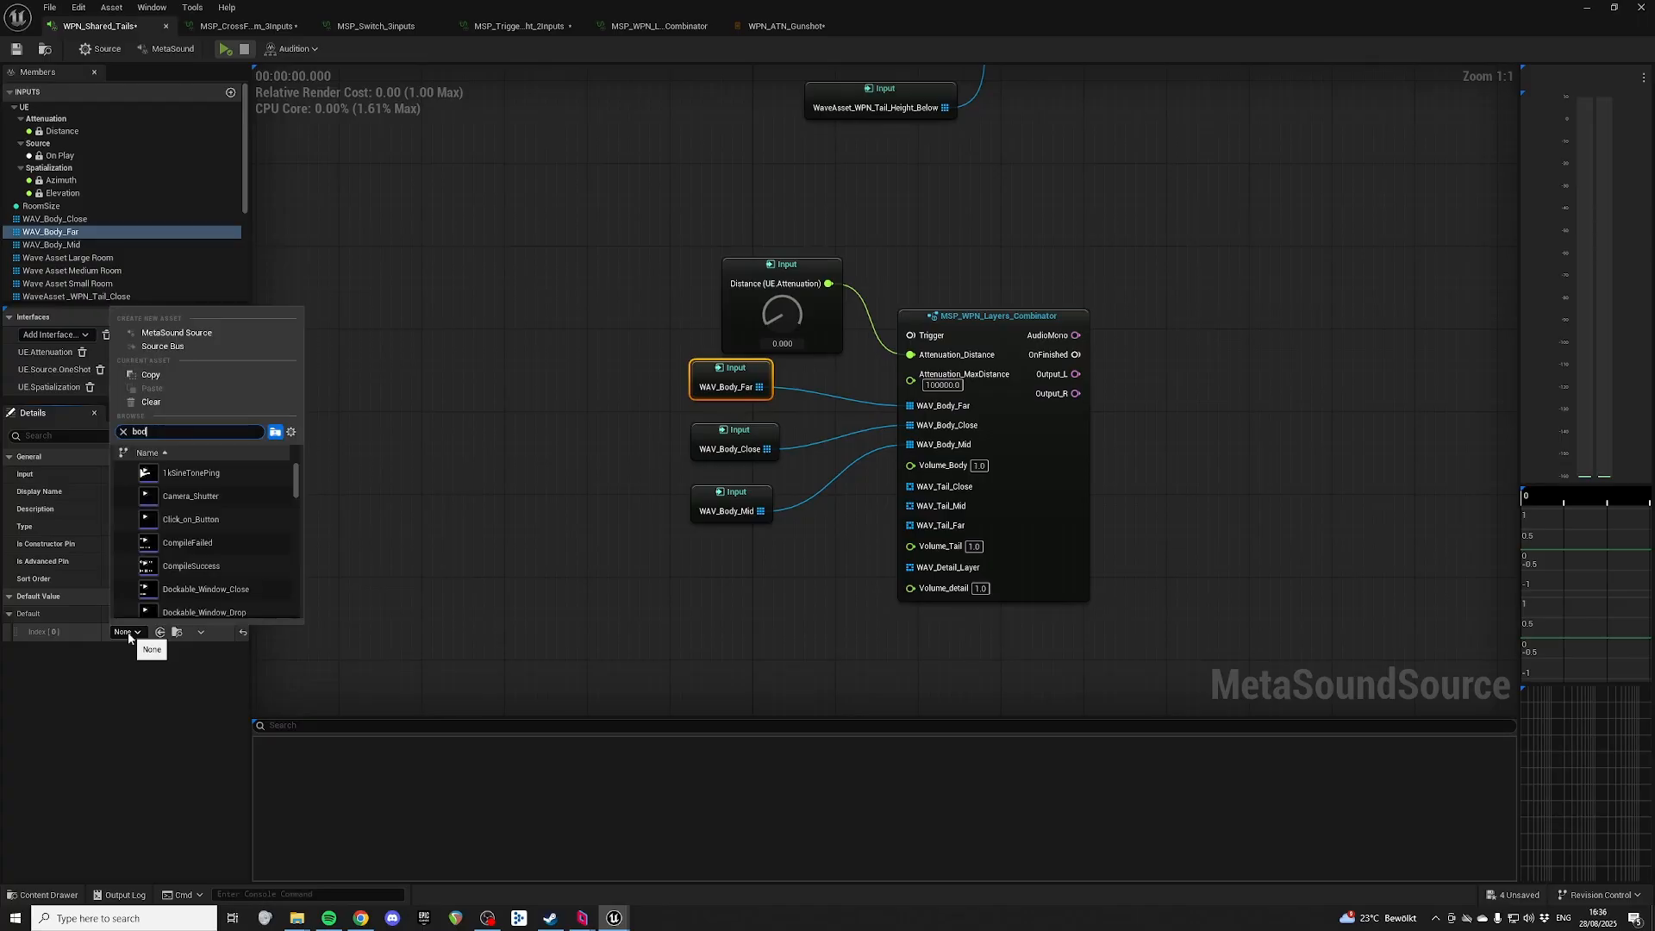
{"action": "type", "text": "y clos"}
{"action": "left_click", "coordinate": [302, 470]}
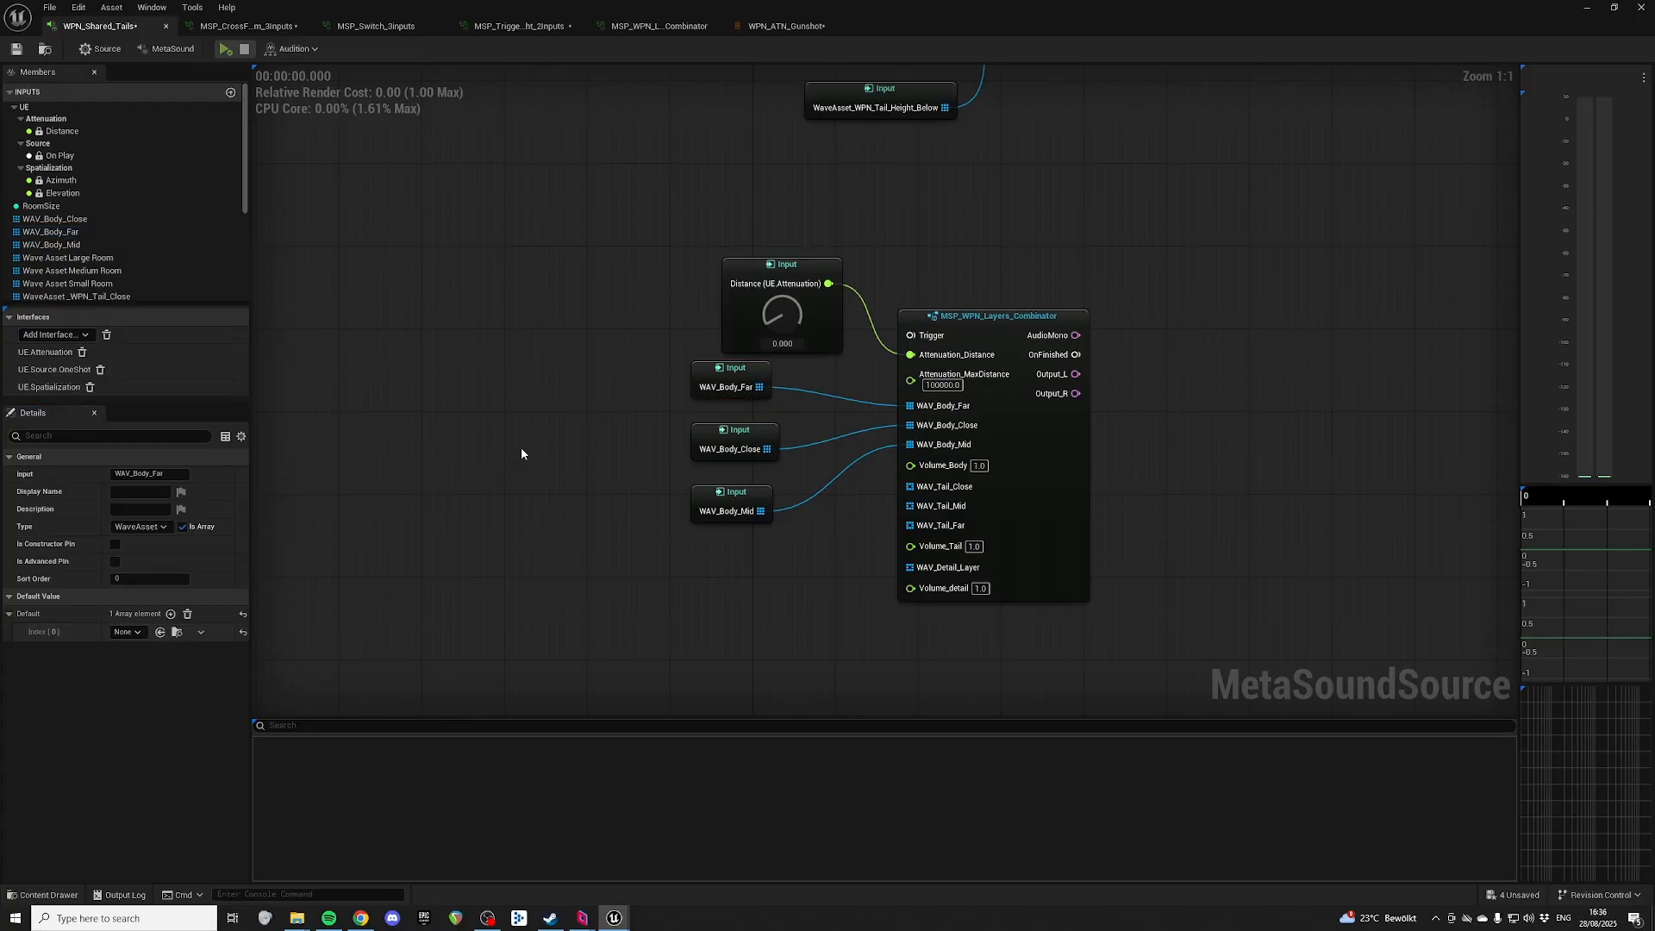
Step: Promote the three WAV_Tail pins and WAV_Detail_Layer to graph inputs placed below the body inputs, and switch to File Explorer
{"action": "right_click", "coordinate": [909, 486]}
{"action": "left_click", "coordinate": [978, 527]}
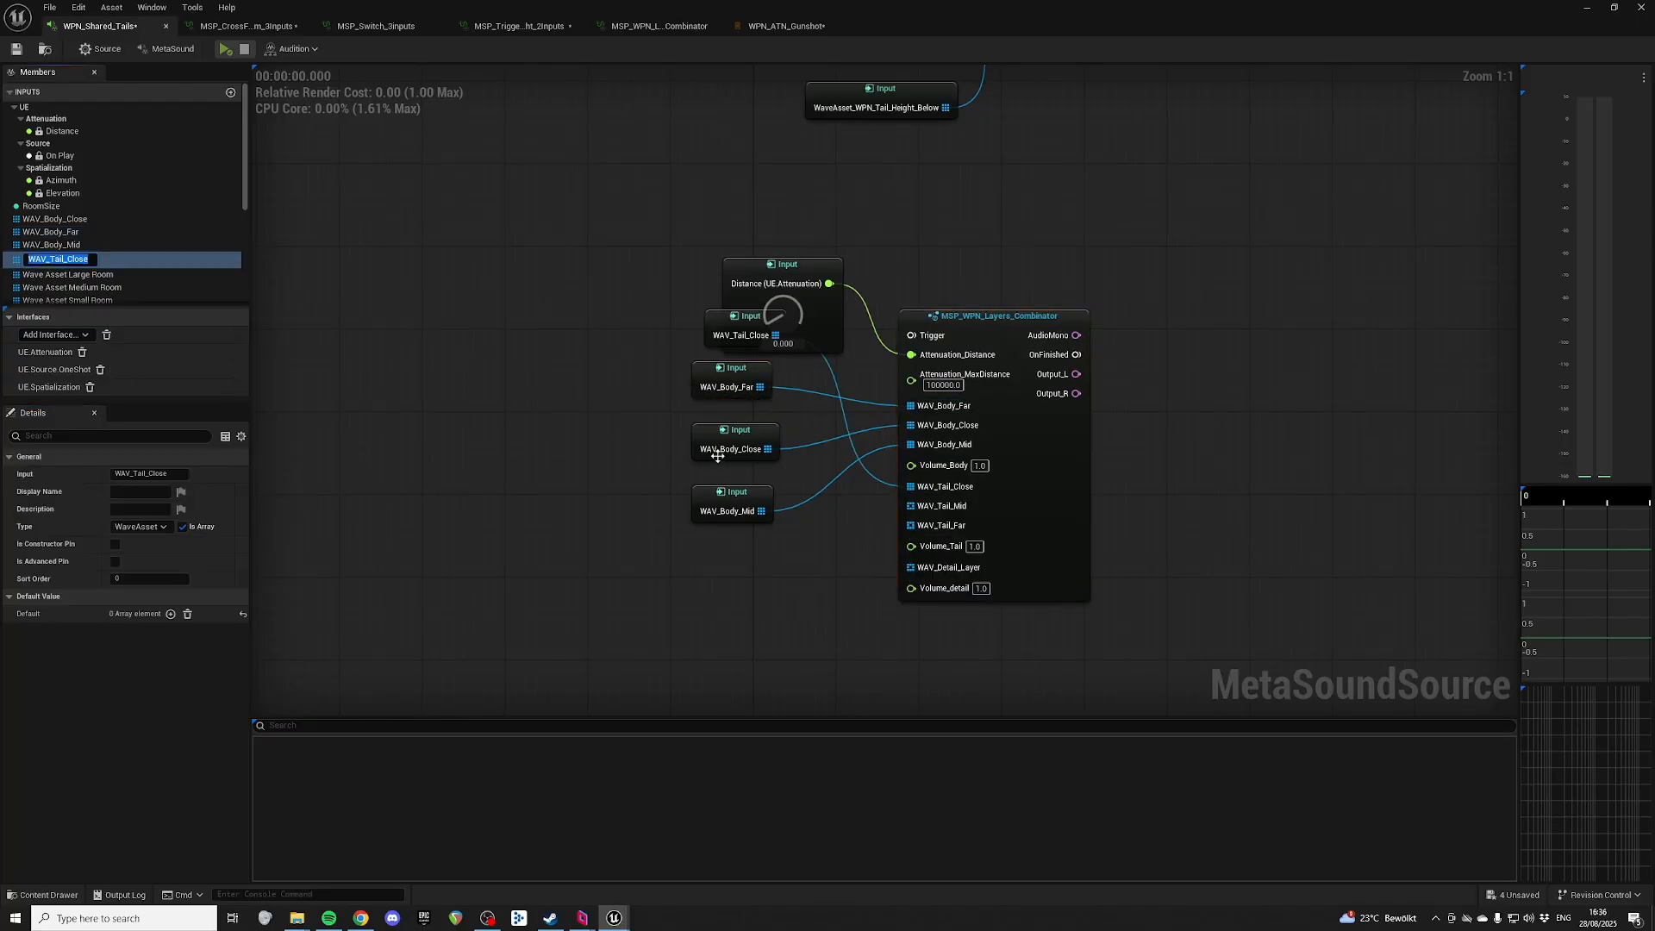
{"action": "right_click", "coordinate": [910, 506]}
{"action": "left_click", "coordinate": [979, 547]}
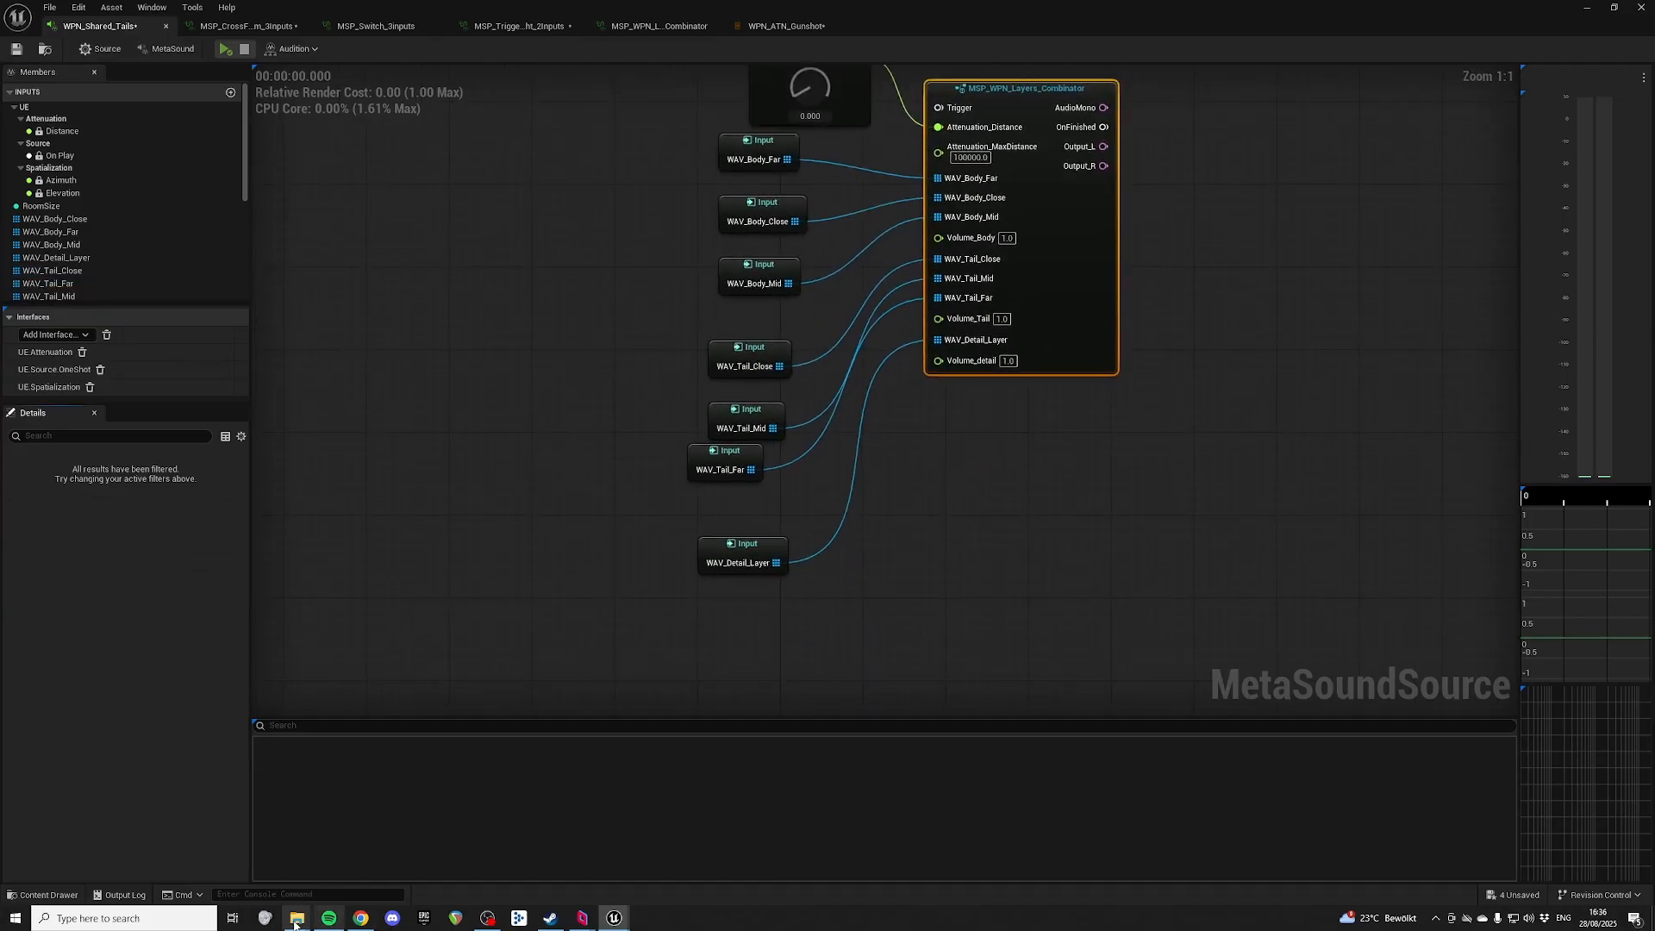
{"action": "left_click", "coordinate": [290, 922]}
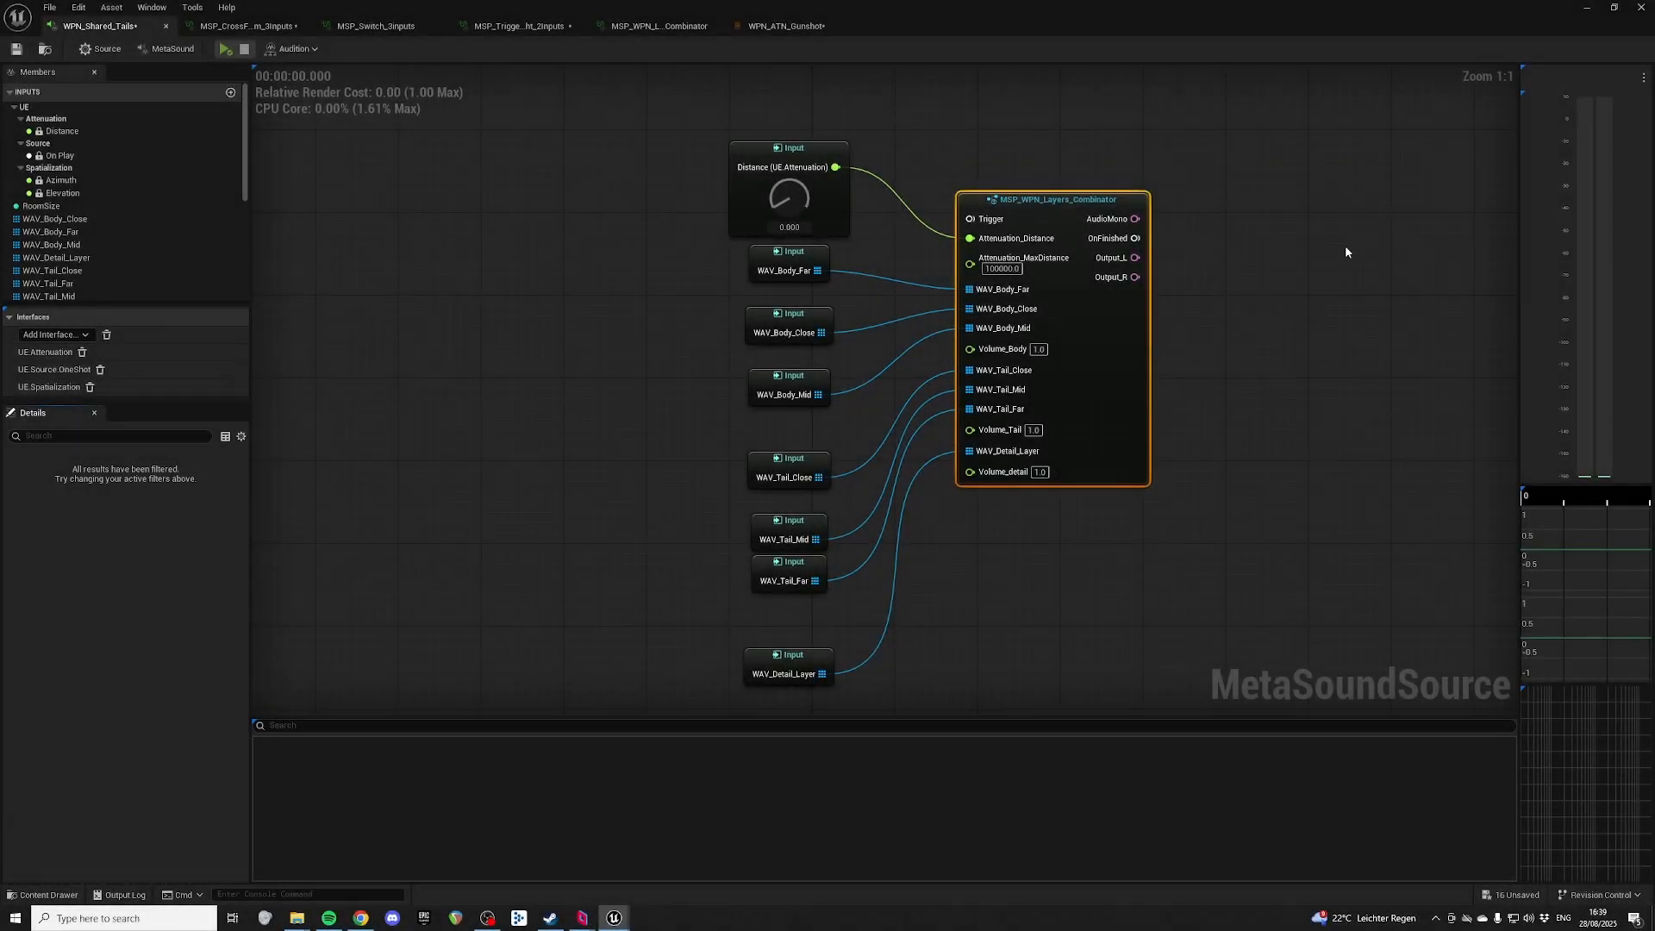
Step: Move the Distance input and combinator node up above the wave inputs and straighten the connection between them
{"action": "left_click_drag", "start_coordinate": [602, 238], "coordinate": [888, 259]}
{"action": "left_click", "coordinate": [925, 138]}
{"action": "right_click_drag", "start_coordinate": [901, 114], "coordinate": [908, 196]}
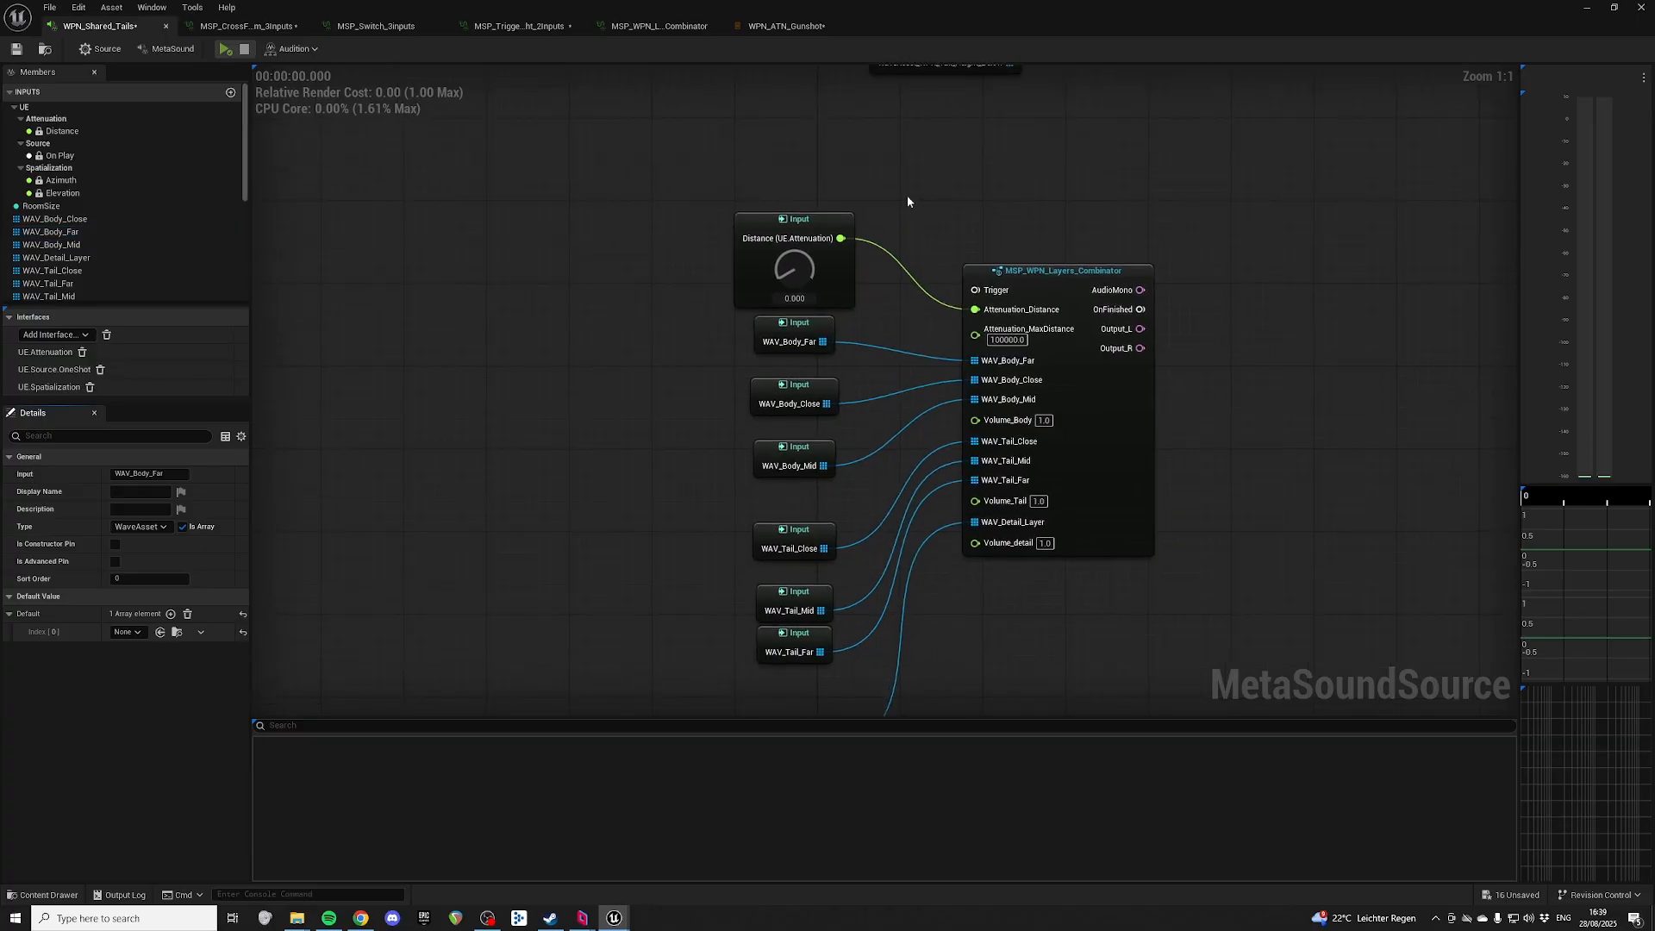
{"action": "left_click_drag", "start_coordinate": [841, 218], "coordinate": [831, 197]}
{"action": "left_click_drag", "start_coordinate": [1083, 280], "coordinate": [1082, 197]}
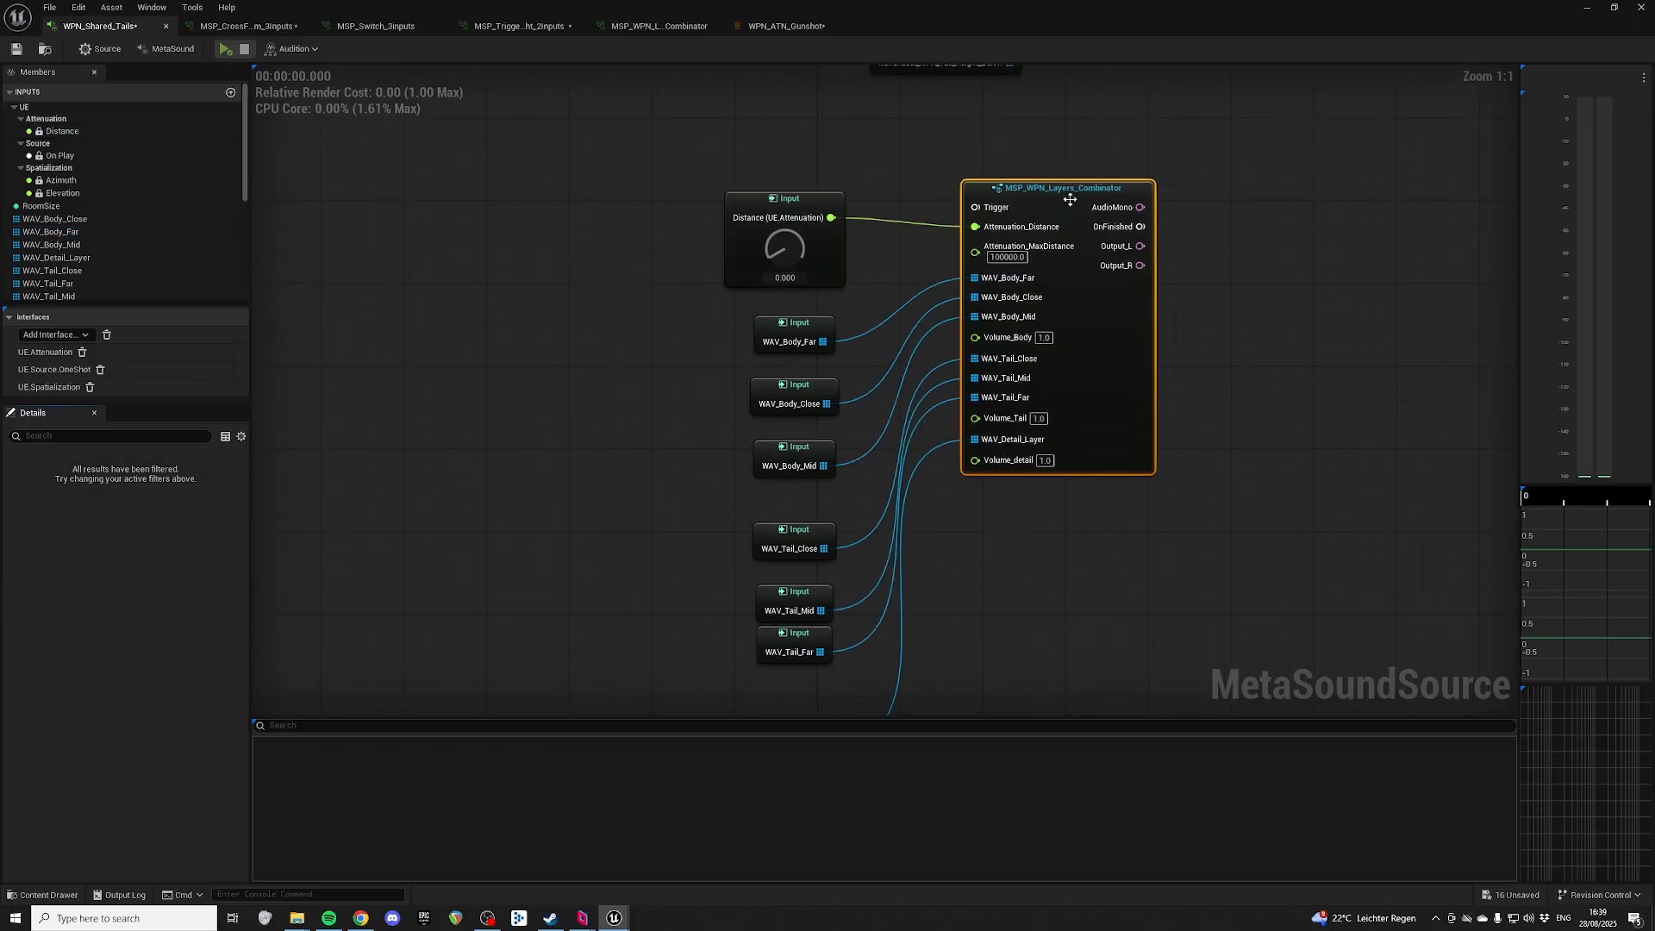
{"action": "key", "text": "q"}
{"action": "left_click", "coordinate": [1240, 184]}
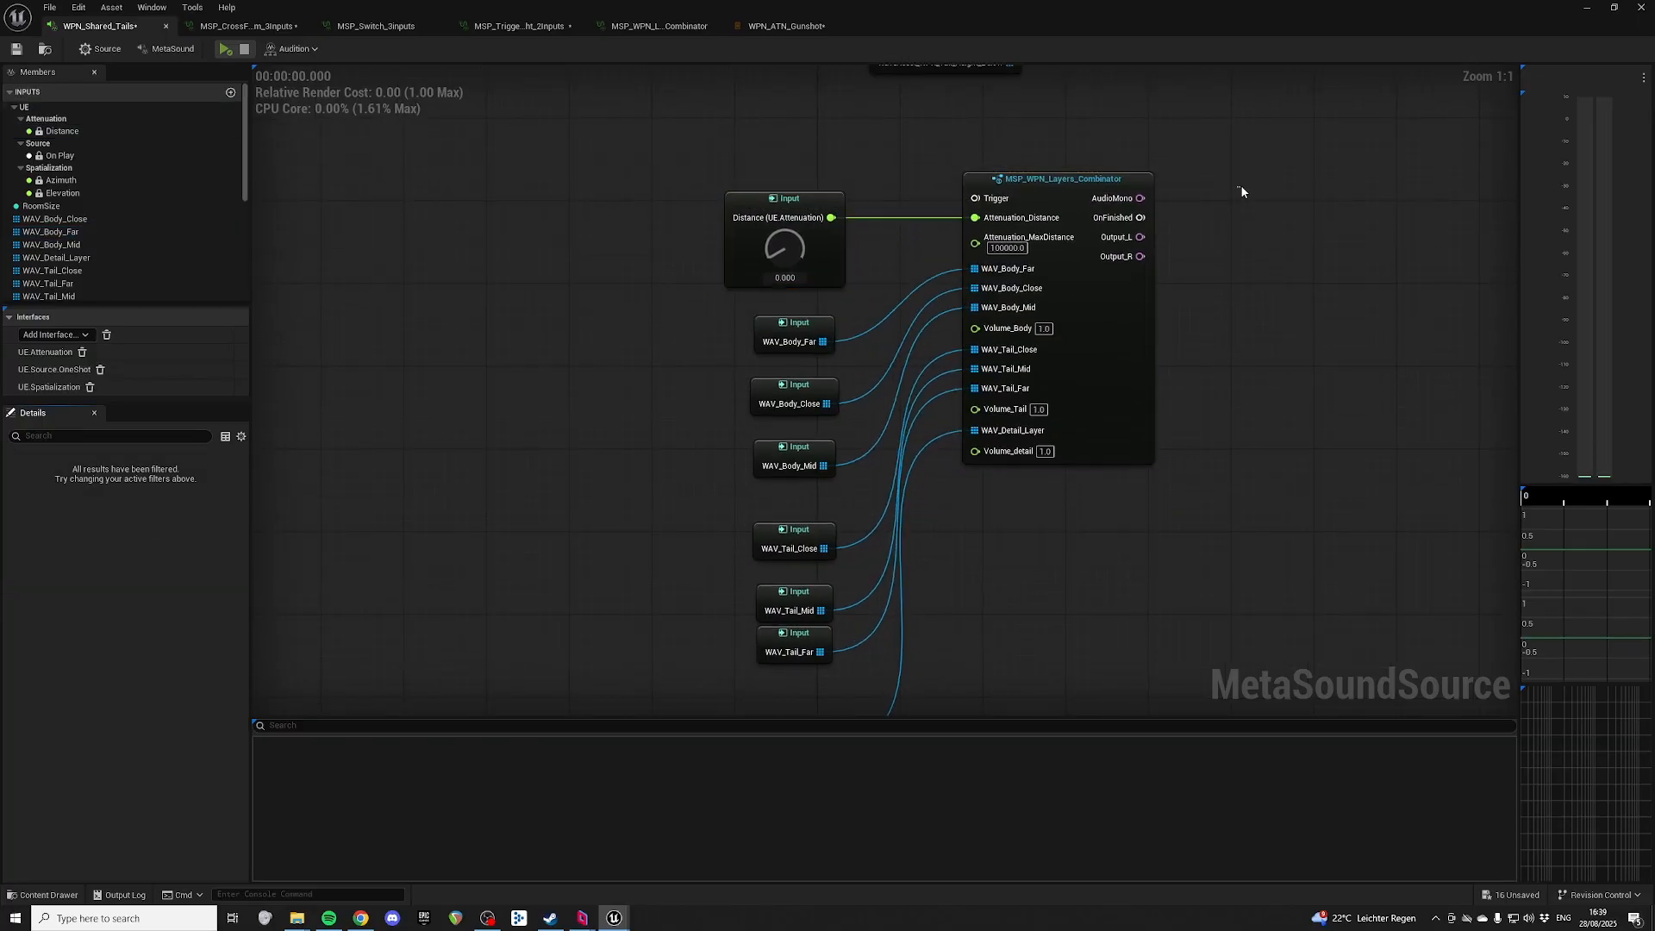
Step: Move the WAV_Tail_Mid input up so the three tail inputs are evenly spaced
{"action": "right_click_drag", "start_coordinate": [939, 517], "coordinate": [1119, 497]}
{"action": "left_click_drag", "start_coordinate": [993, 572], "coordinate": [994, 562]}
{"action": "right_click_drag", "start_coordinate": [1112, 579], "coordinate": [1112, 479]}
{"action": "left_click", "coordinate": [965, 578]}
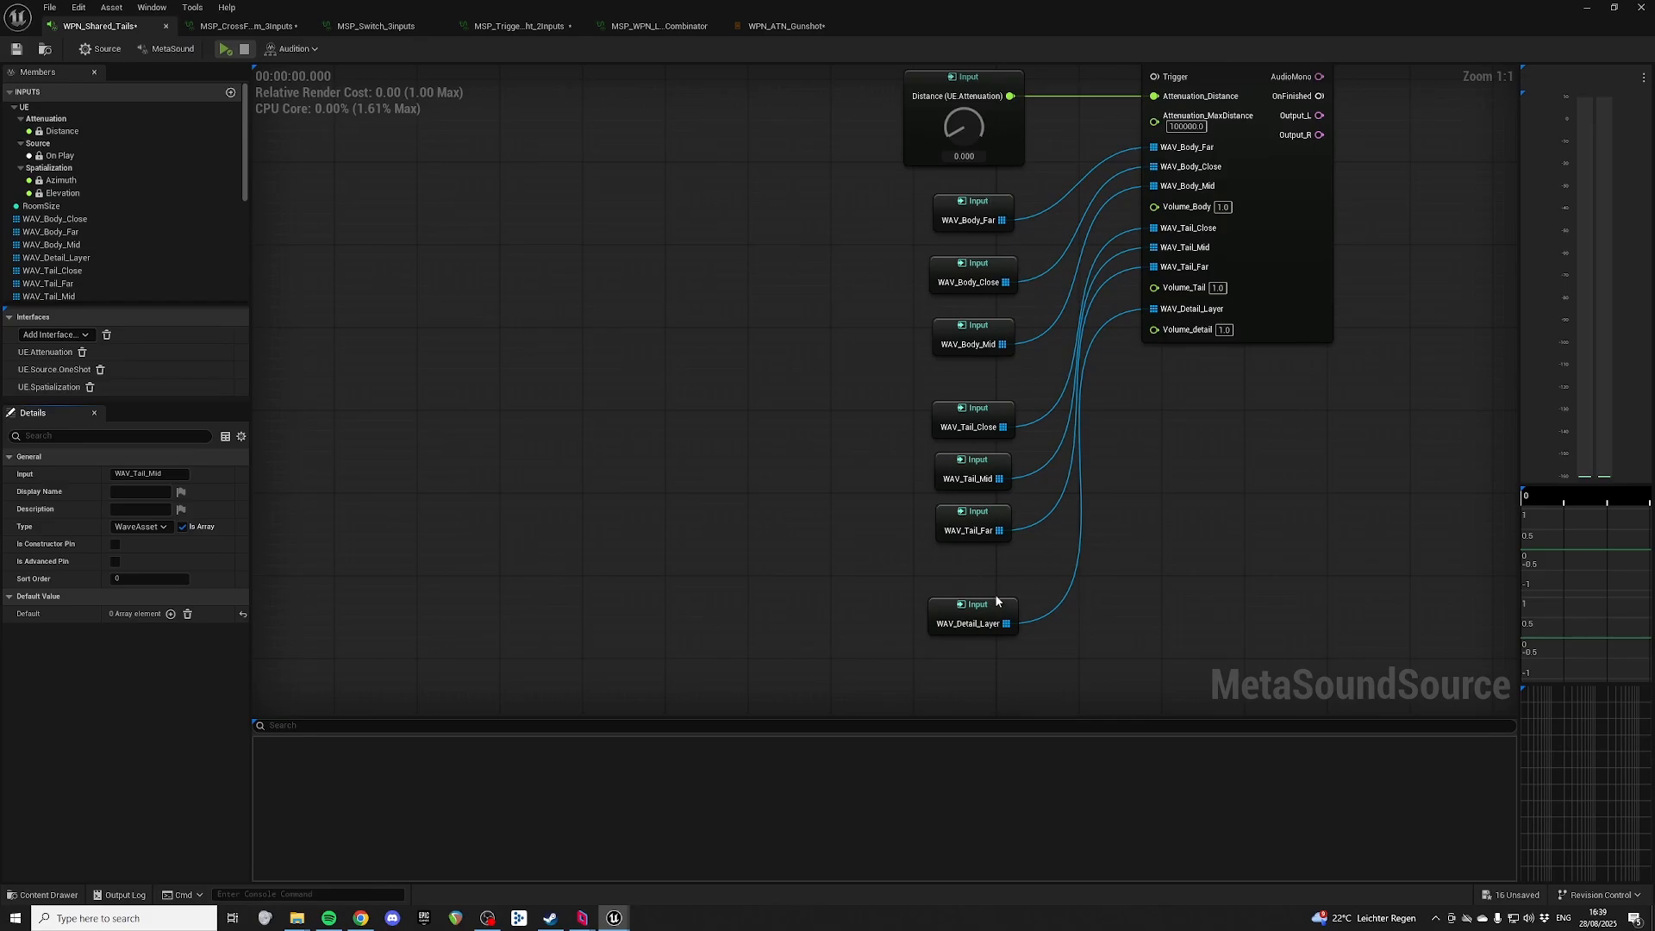
Step: Search for body waves and assign one as the default array element of the WAV_Body_Far input
{"action": "left_click", "coordinate": [51, 232]}
{"action": "left_click", "coordinate": [125, 632]}
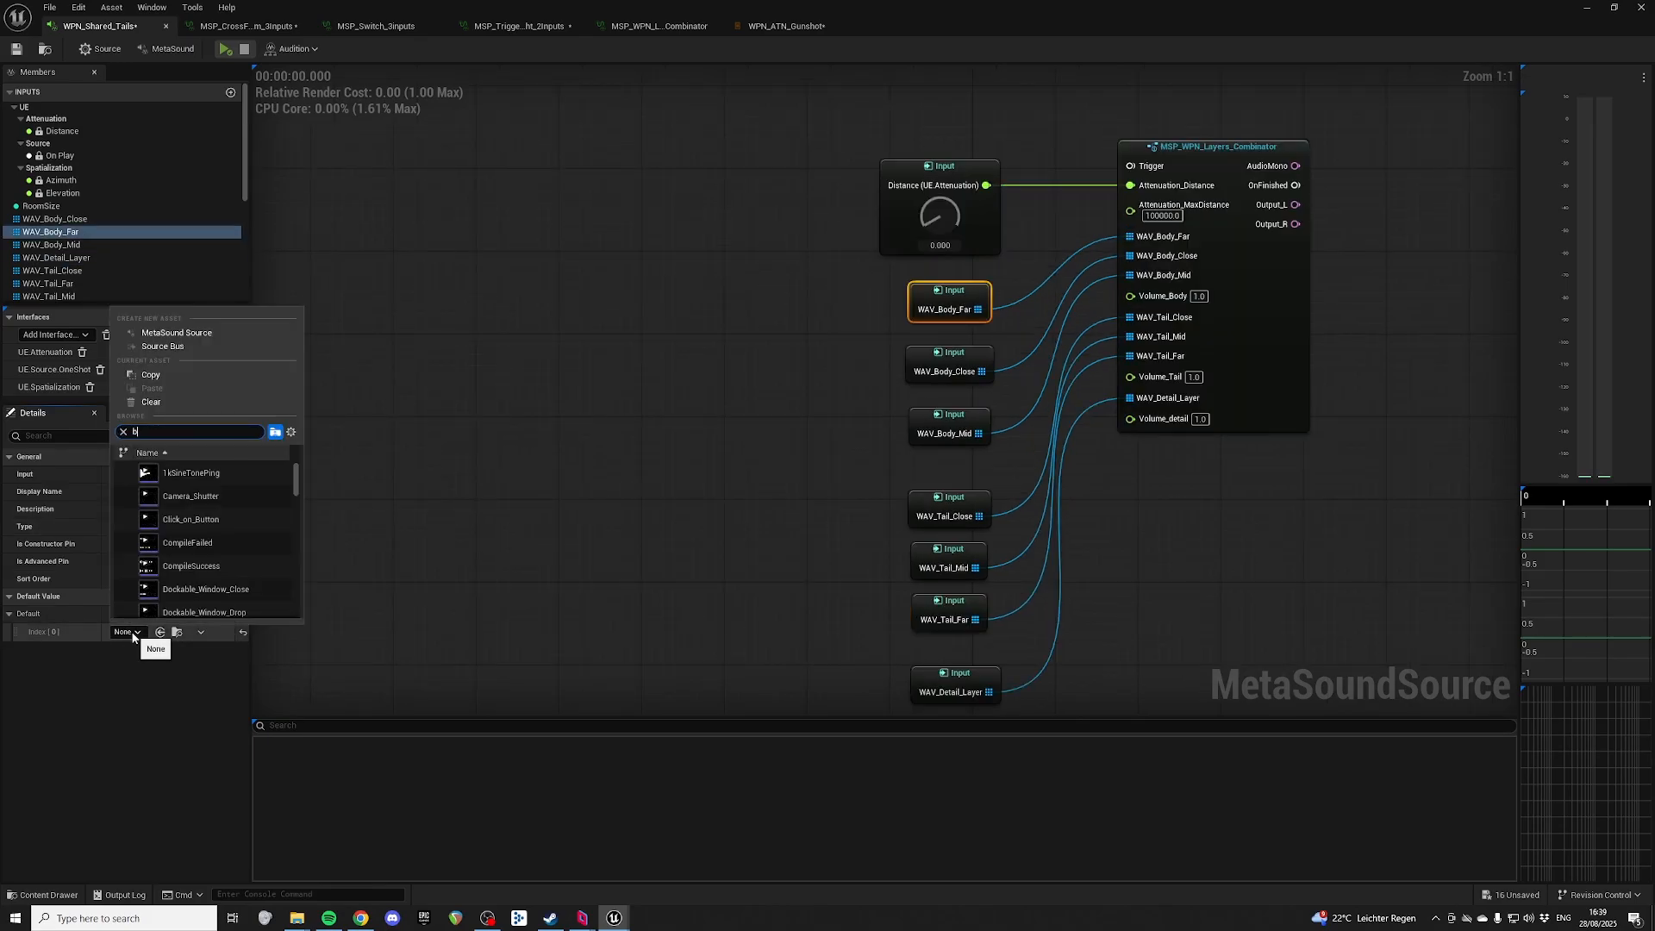
{"action": "type", "text": "body"}
{"action": "left_click", "coordinate": [215, 470]}
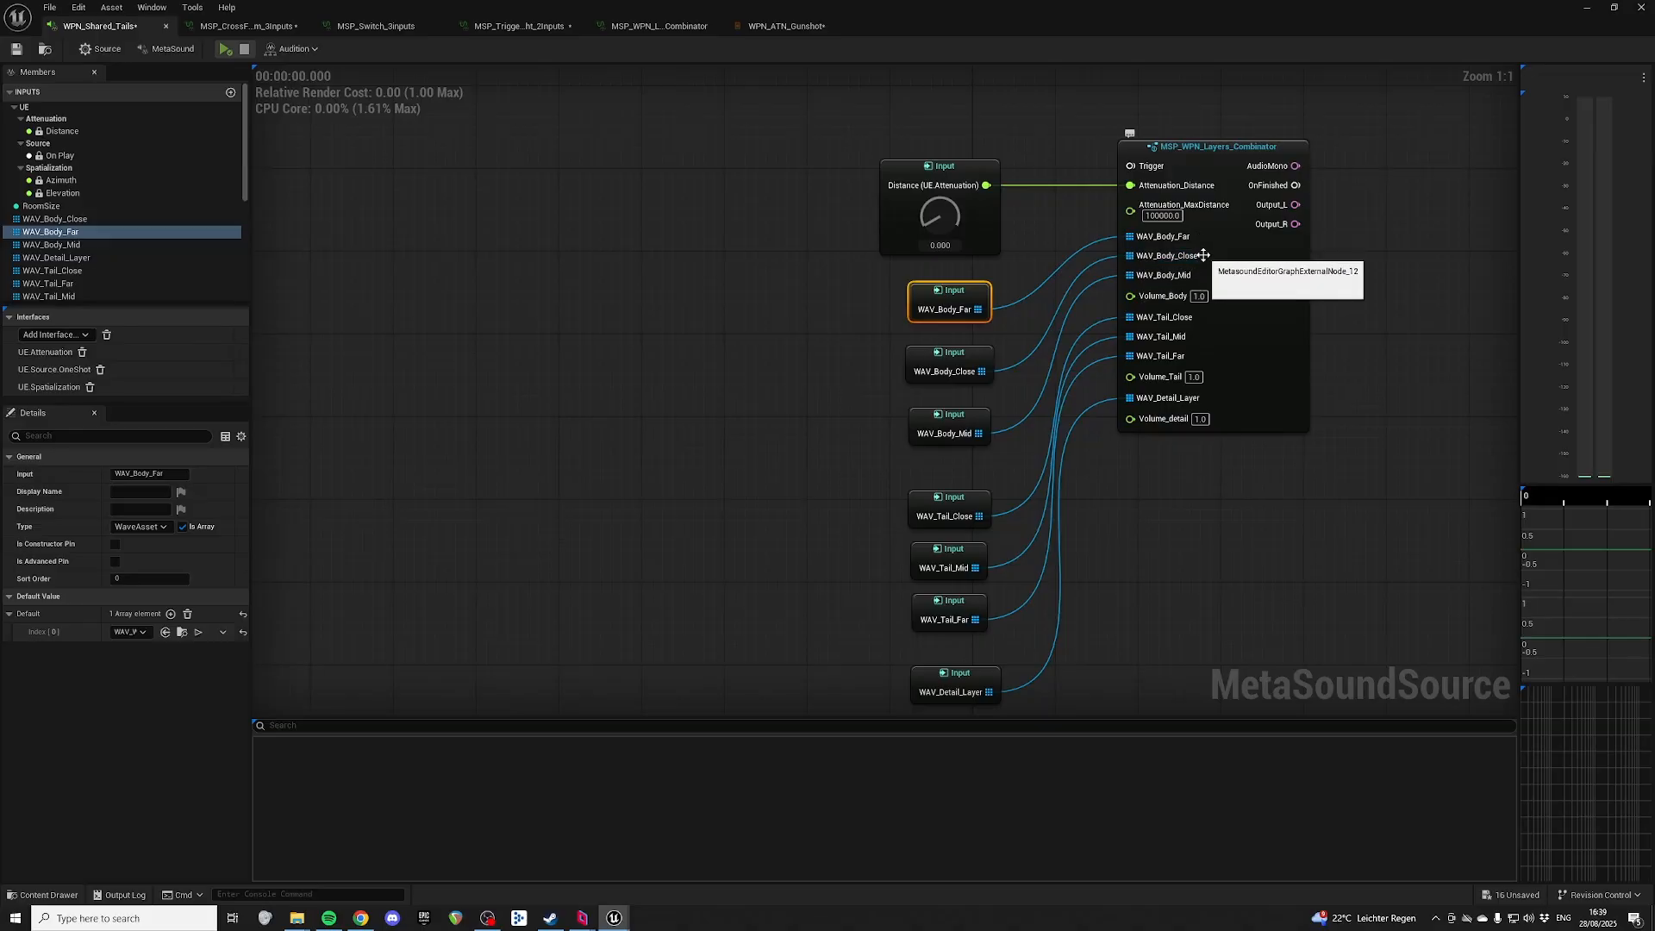
Step: In MSP_WPN_Layers_Combinator, set sort orders 5 for WAV_Body_Close and 10 for WAV_Body_Mid, with WAV_Body_Far after them, and return to WPN_Shared_Tails
{"action": "double_click", "coordinate": [1228, 170]}
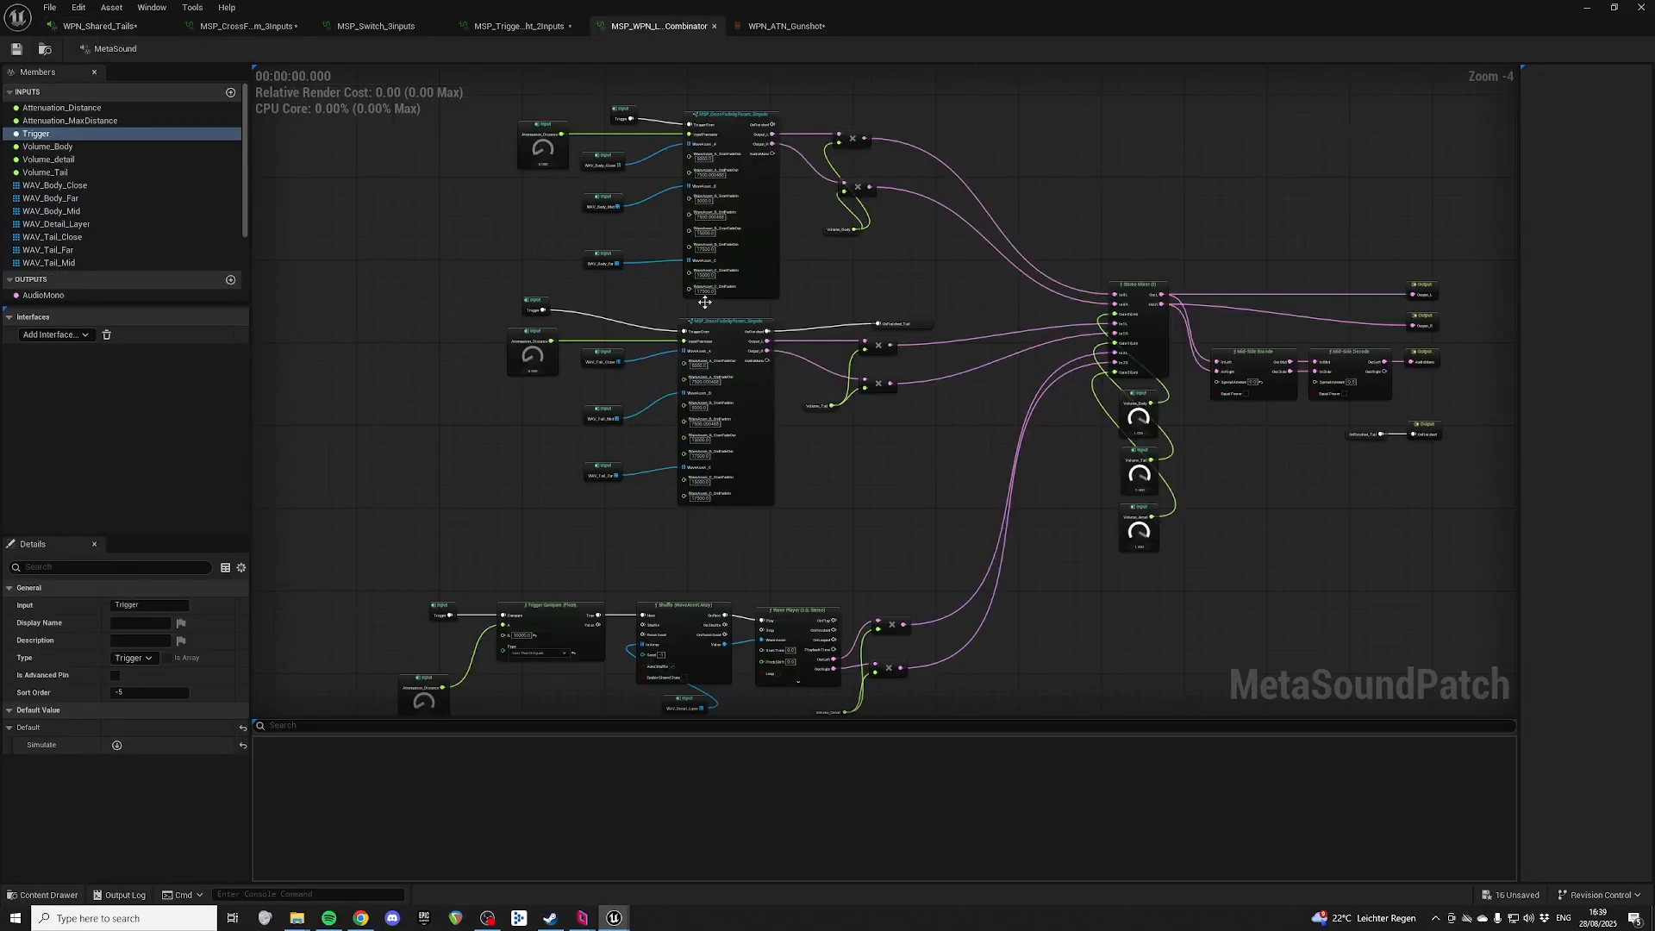
{"action": "right_click_drag", "start_coordinate": [881, 247], "coordinate": [933, 302]}
{"action": "right_click_drag", "start_coordinate": [563, 263], "coordinate": [680, 332]}
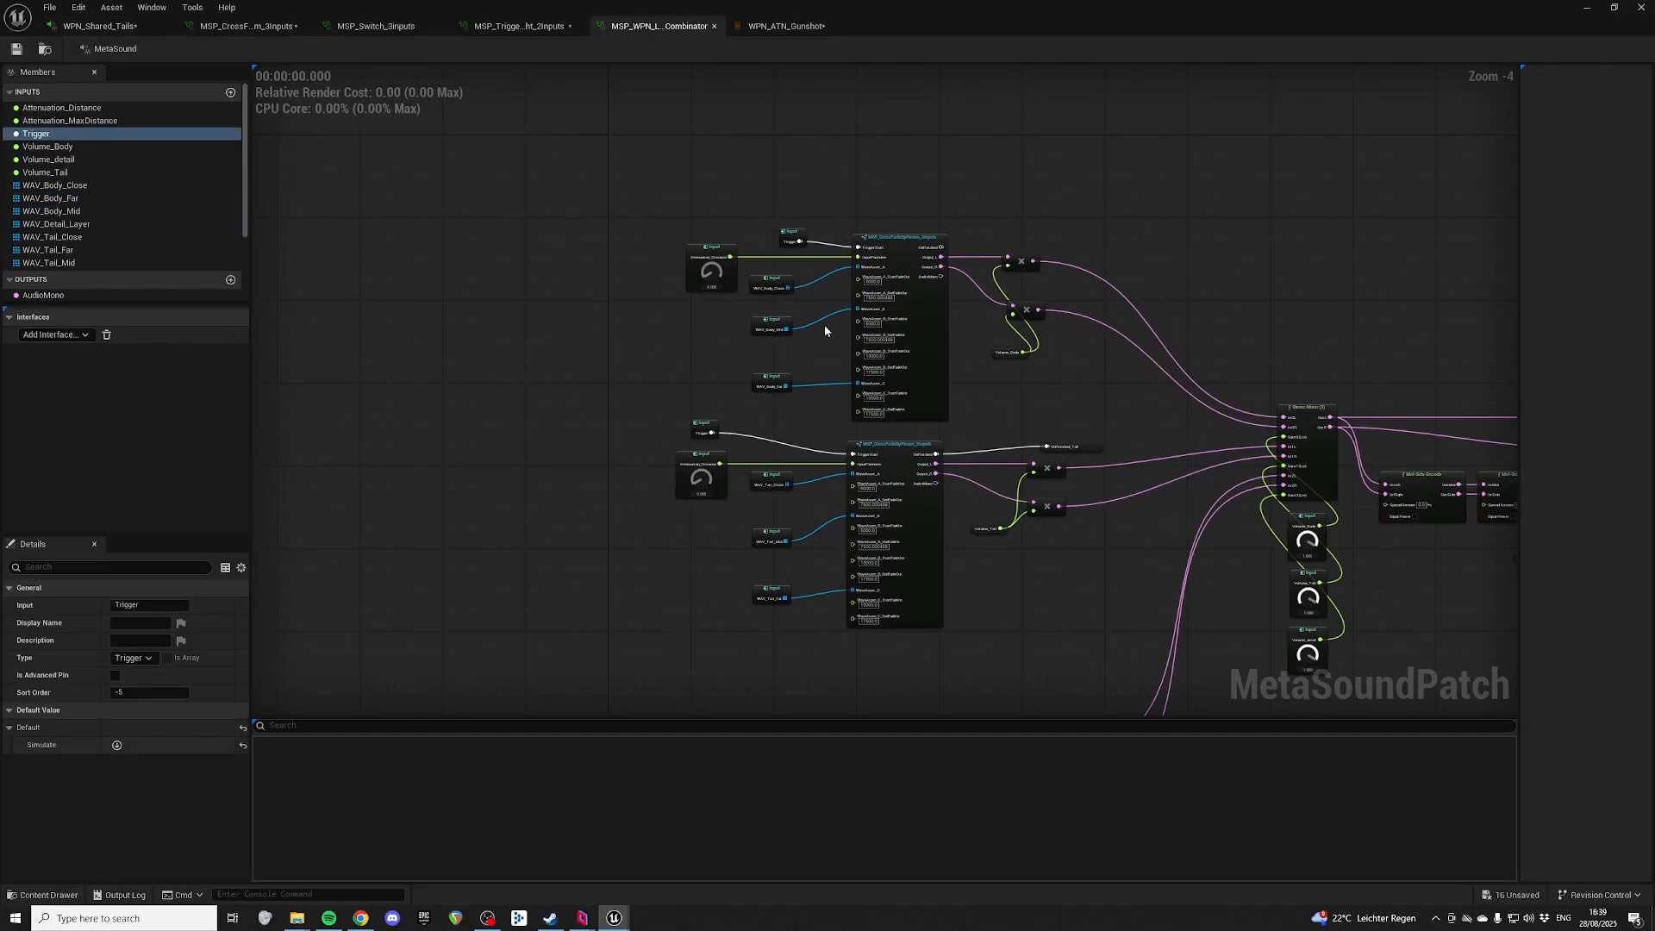
{"action": "left_click", "coordinate": [61, 185]}
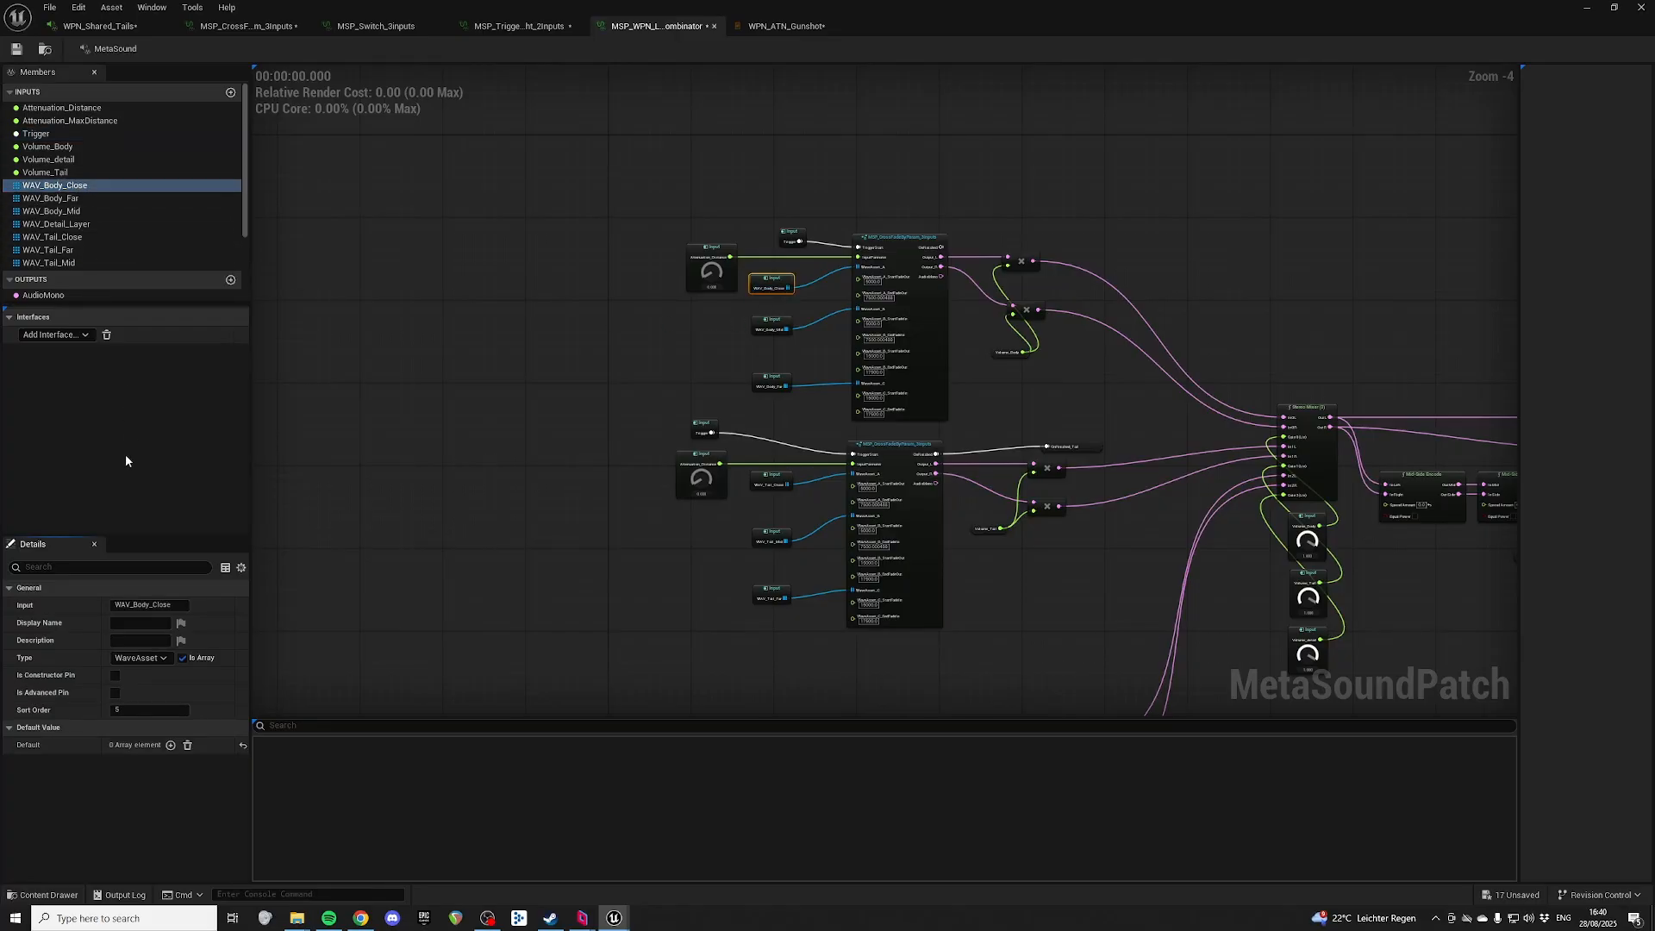
{"action": "left_click_drag", "start_coordinate": [776, 330], "coordinate": [776, 330]}
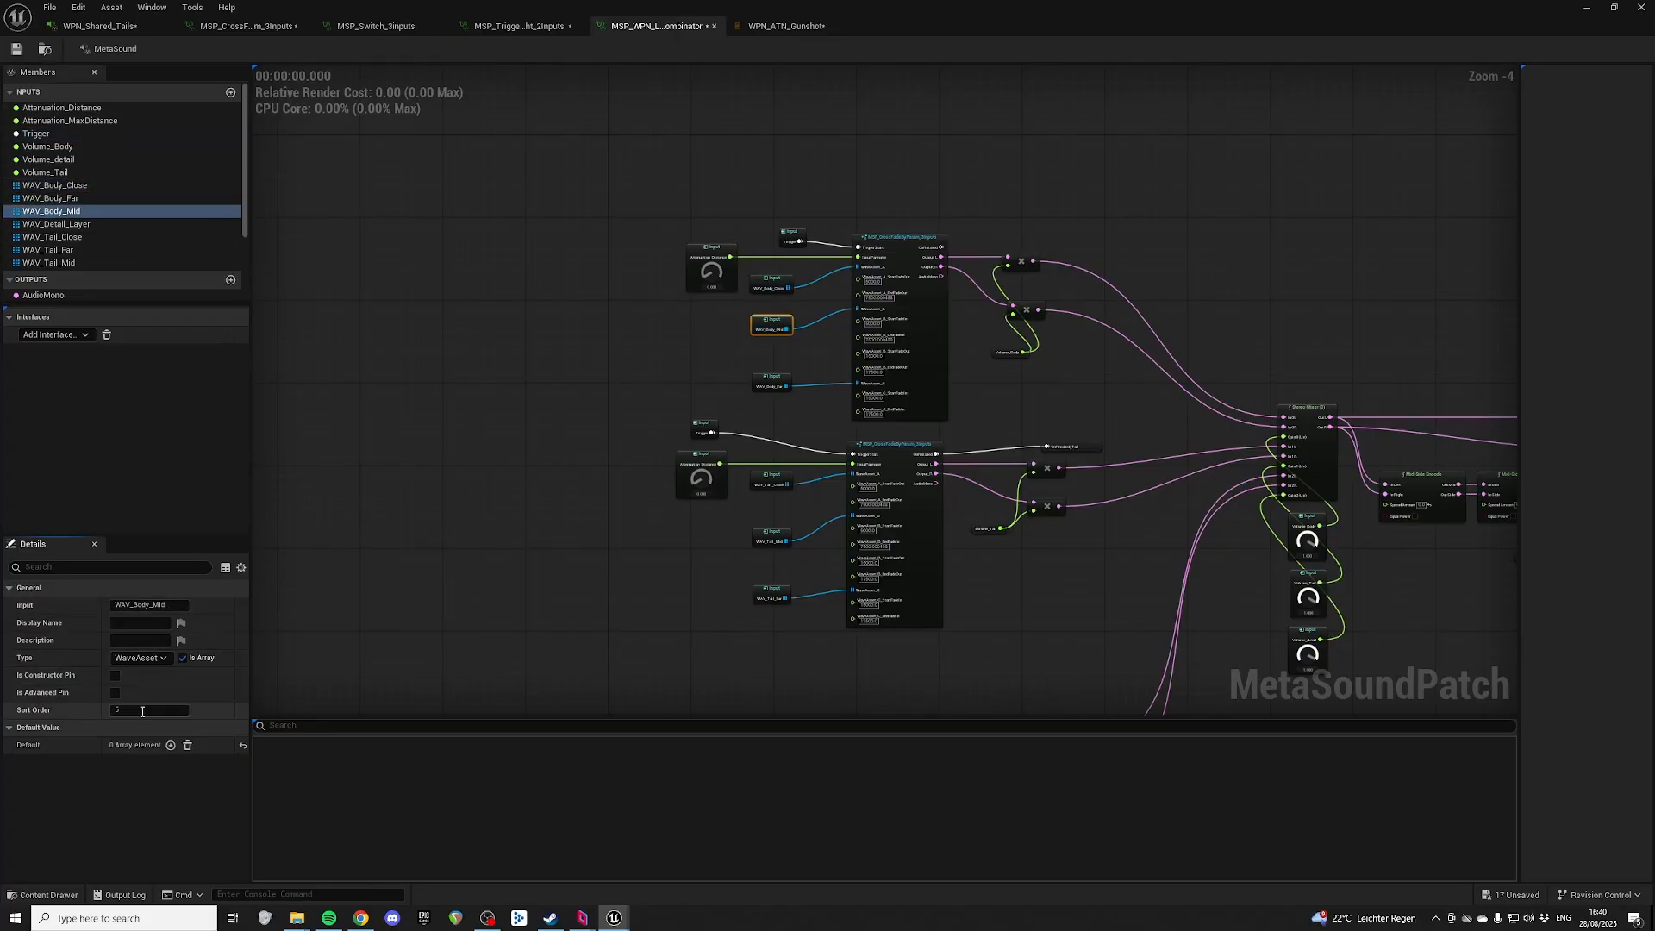
{"action": "key", "text": "Return"}
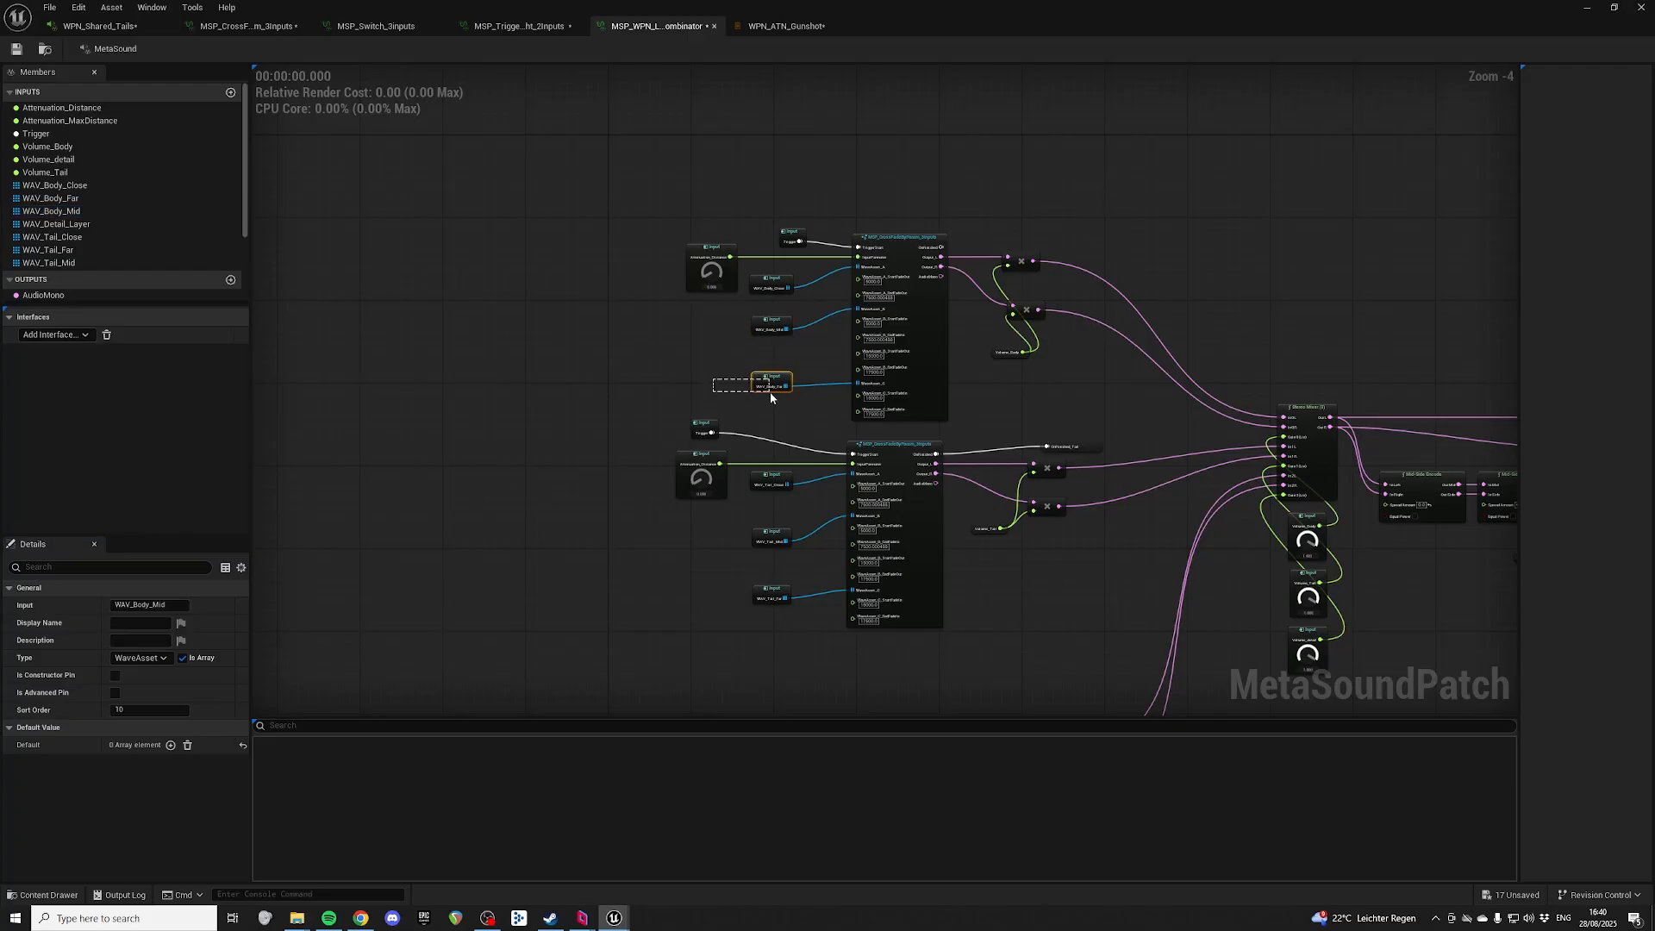
{"action": "left_click", "coordinate": [99, 26]}
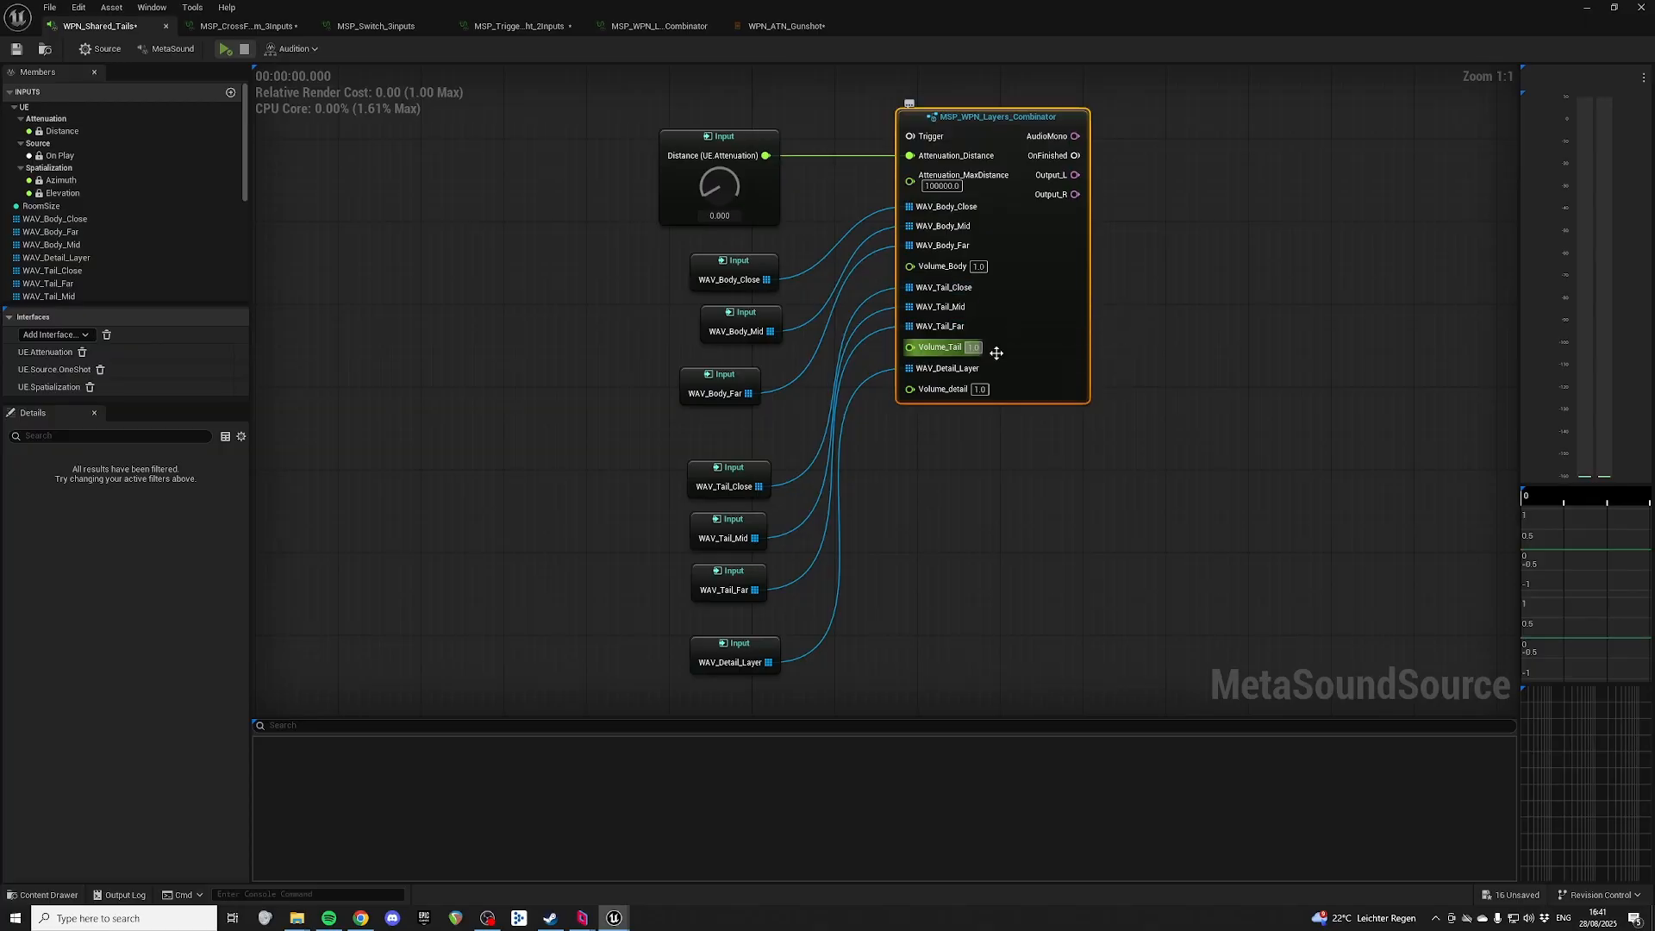
Step: Give the WAV_Body_Close and WAV_Body_Mid inputs a default element with their matching body waves, and check the wave assigned to WAV_Body_Far
{"action": "left_click", "coordinate": [1201, 343]}
{"action": "right_click_drag", "start_coordinate": [1202, 301], "coordinate": [1193, 373]}
{"action": "left_click_drag", "start_coordinate": [630, 169], "coordinate": [699, 697]}
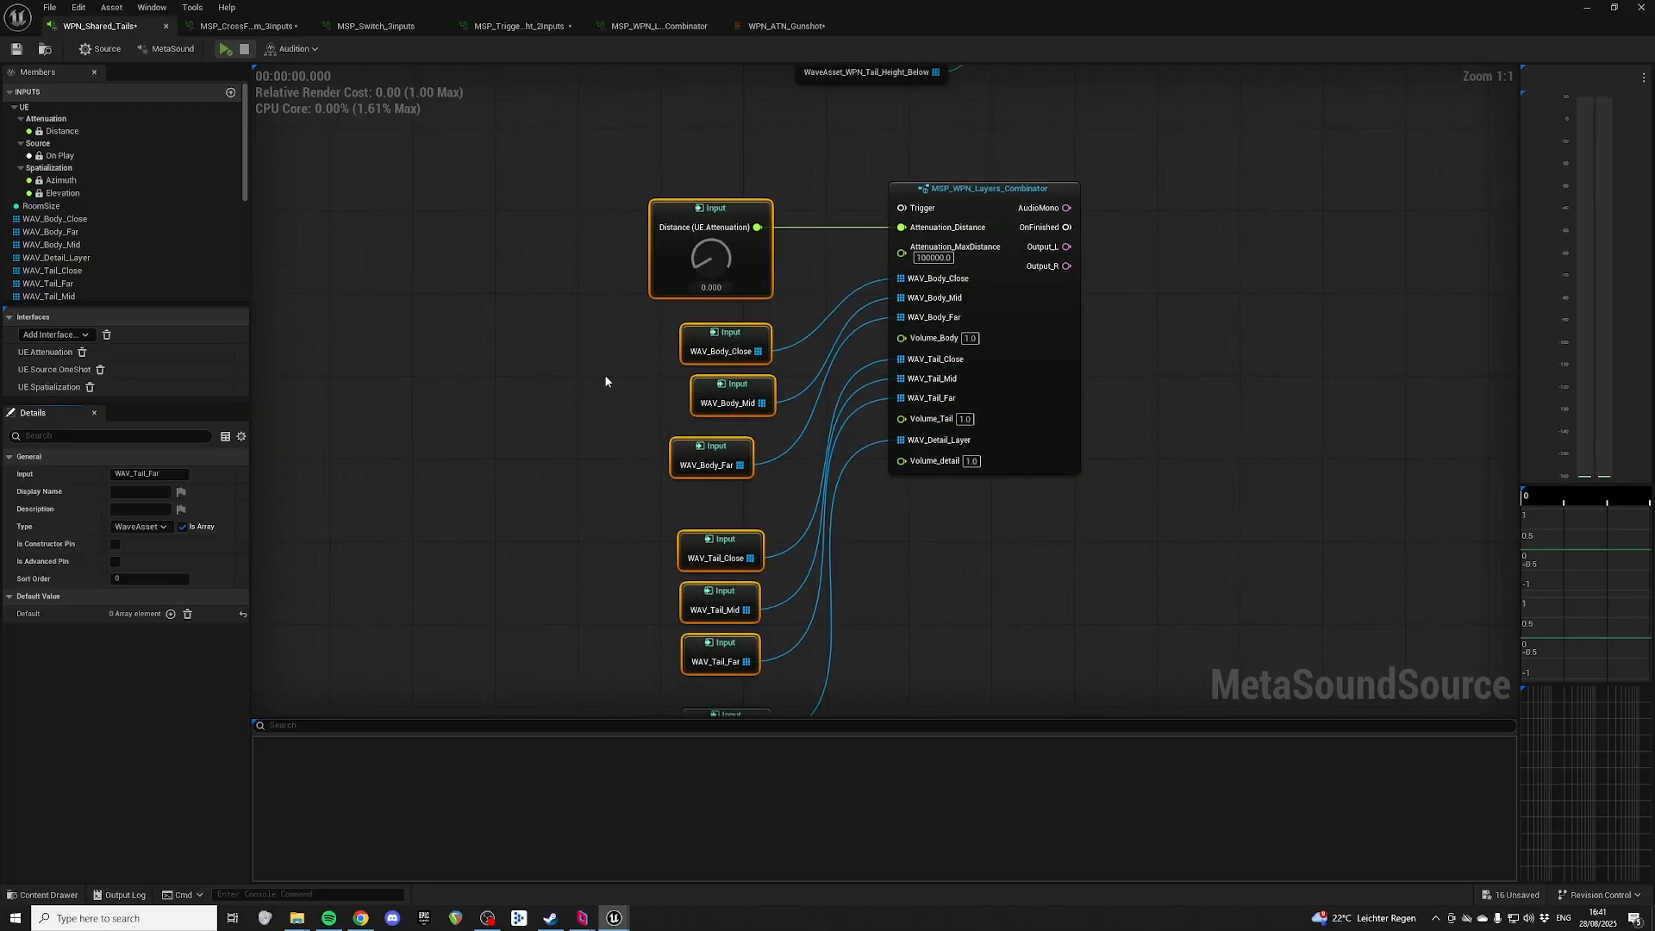
{"action": "left_click", "coordinate": [170, 613]}
{"action": "left_click", "coordinate": [138, 634]}
{"action": "type", "text": "body"}
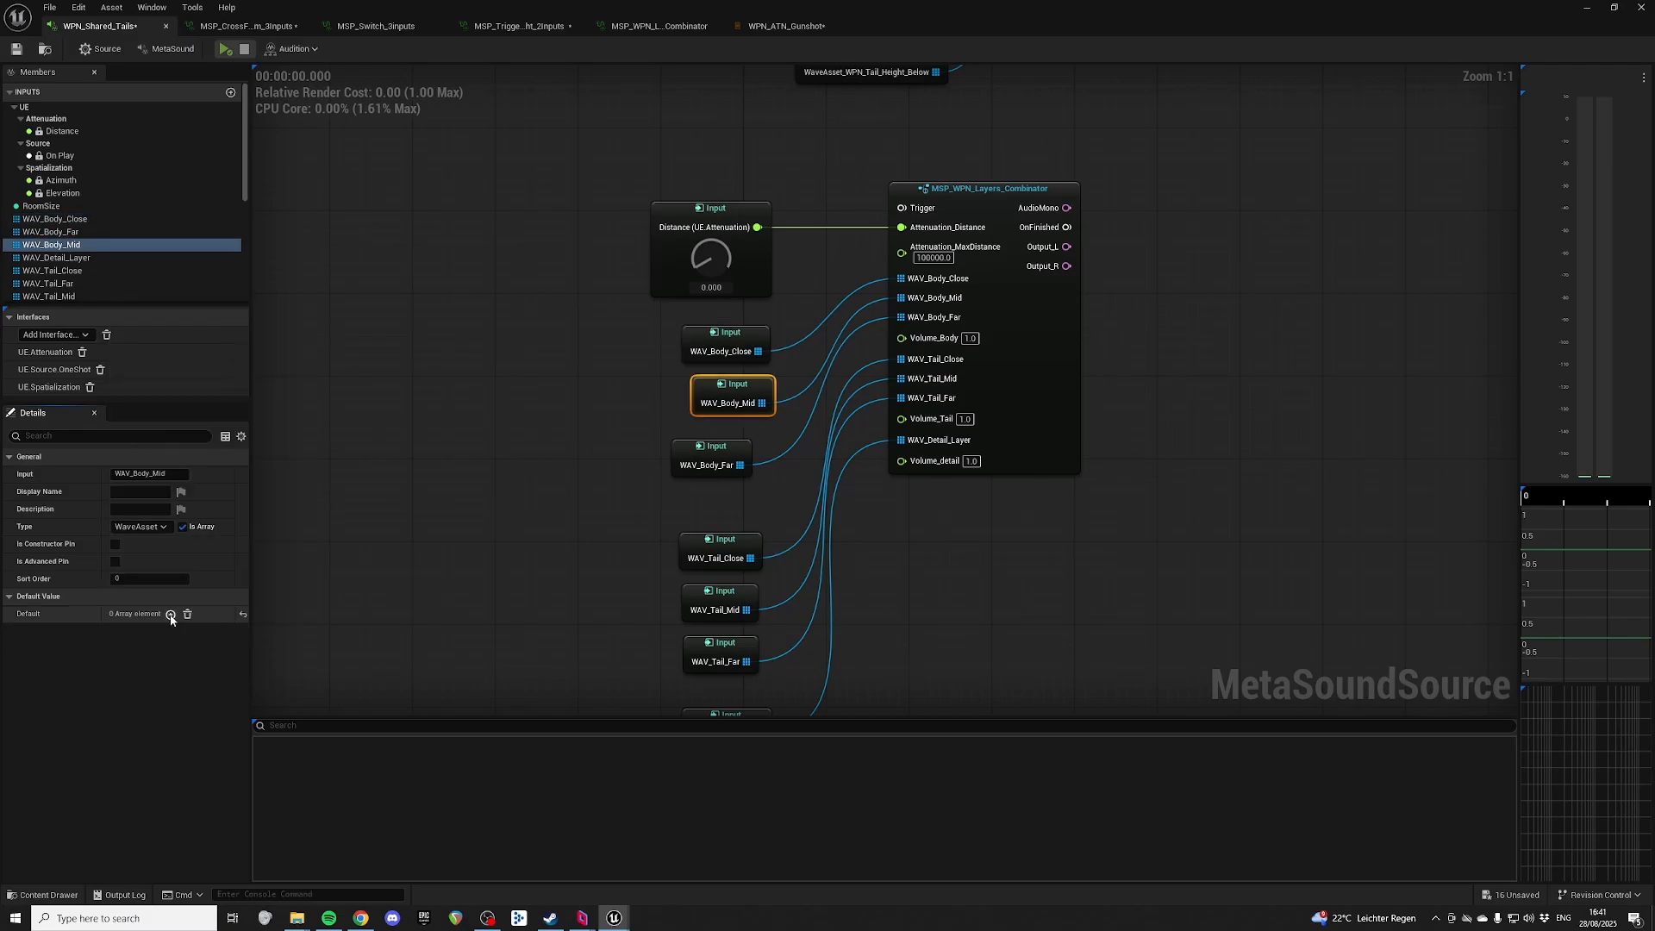
{"action": "left_click", "coordinate": [171, 615]}
{"action": "left_click", "coordinate": [135, 633]}
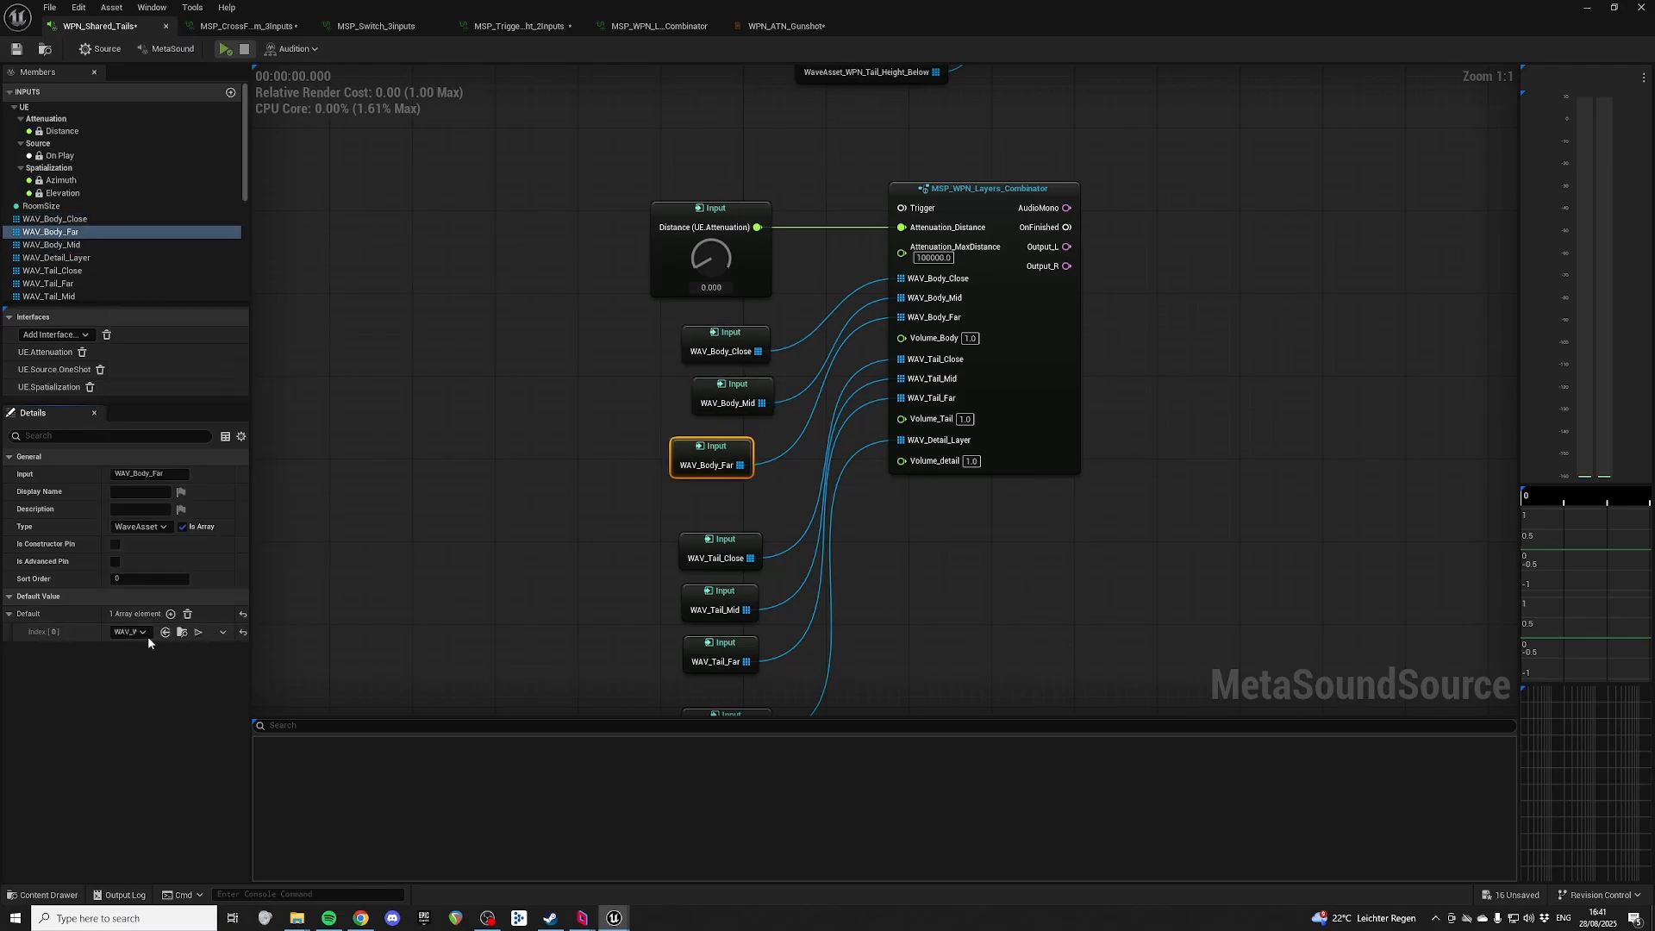
{"action": "left_click", "coordinate": [146, 635]}
Step: Add a default element to each WAV_Tail input and assign its matching close, mid or far tail wave
{"action": "left_click_drag", "start_coordinate": [573, 519], "coordinate": [741, 550]}
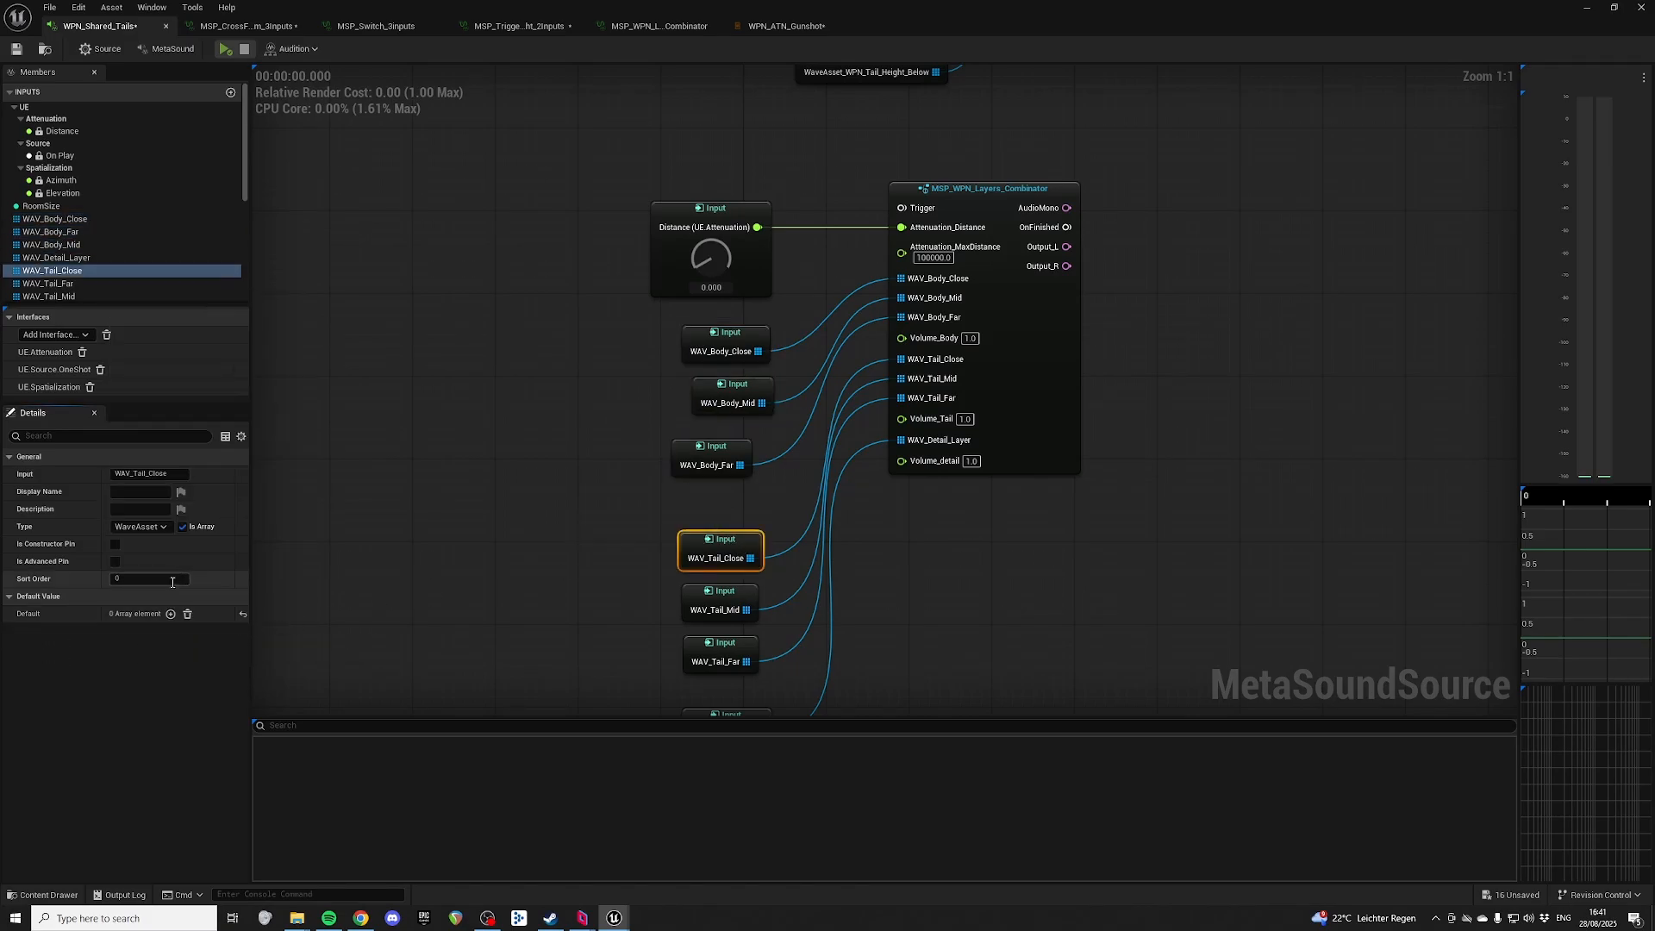
{"action": "left_click", "coordinate": [171, 614]}
{"action": "left_click", "coordinate": [138, 633]}
{"action": "type", "text": "tail"}
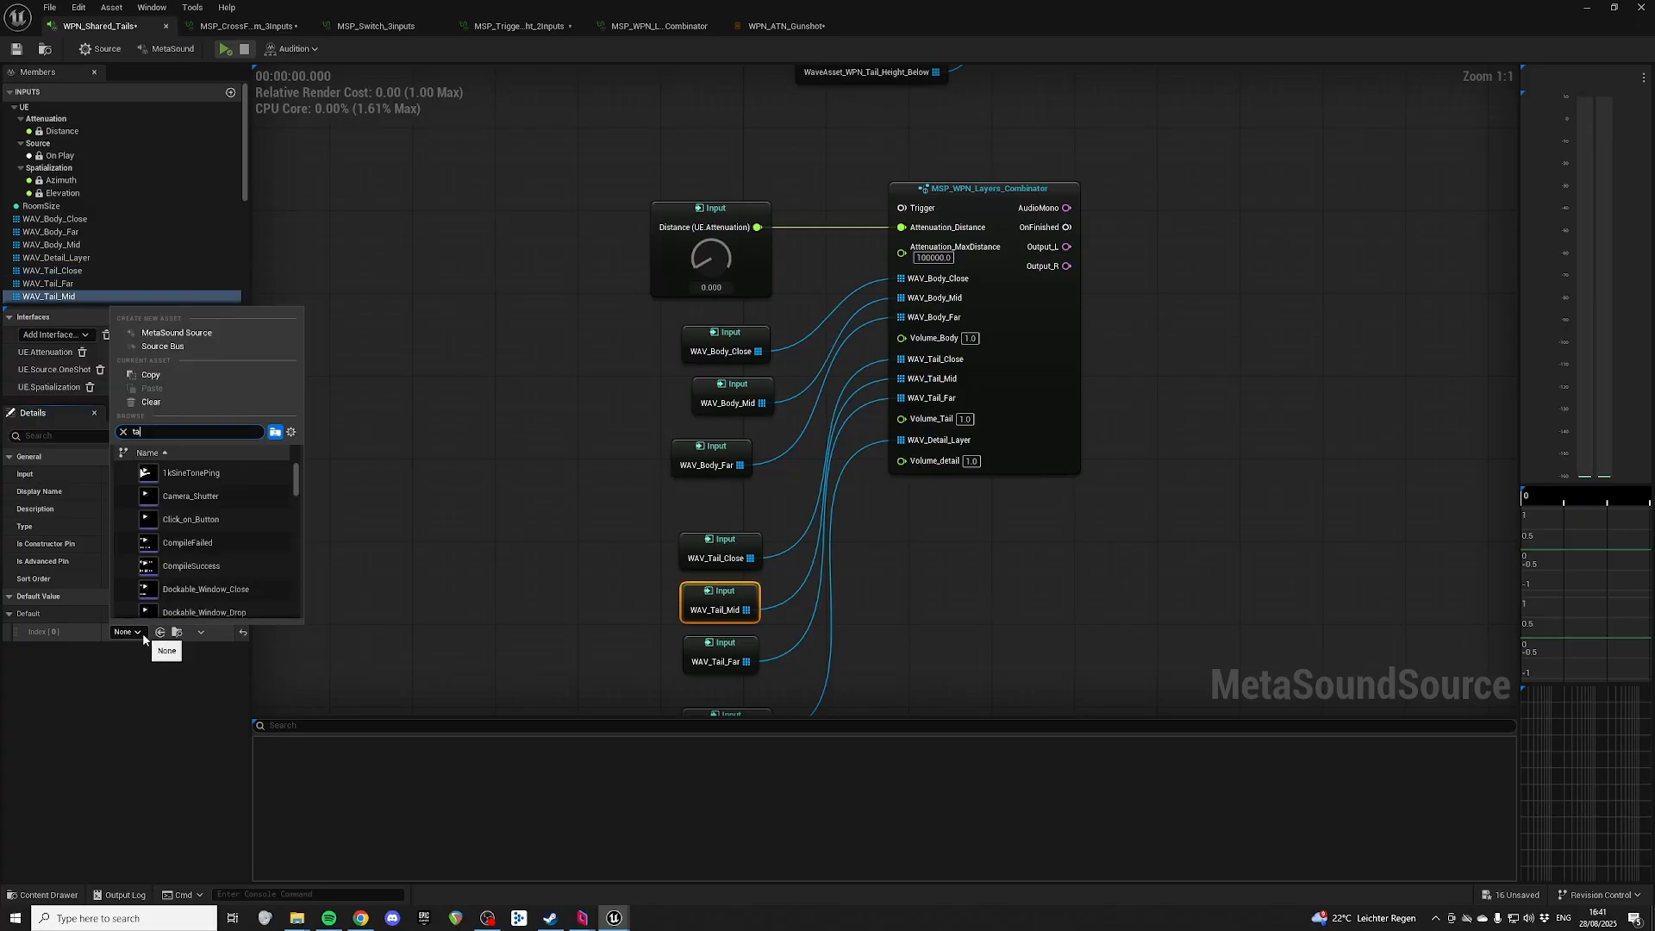
{"action": "type", "text": "tail mid"}
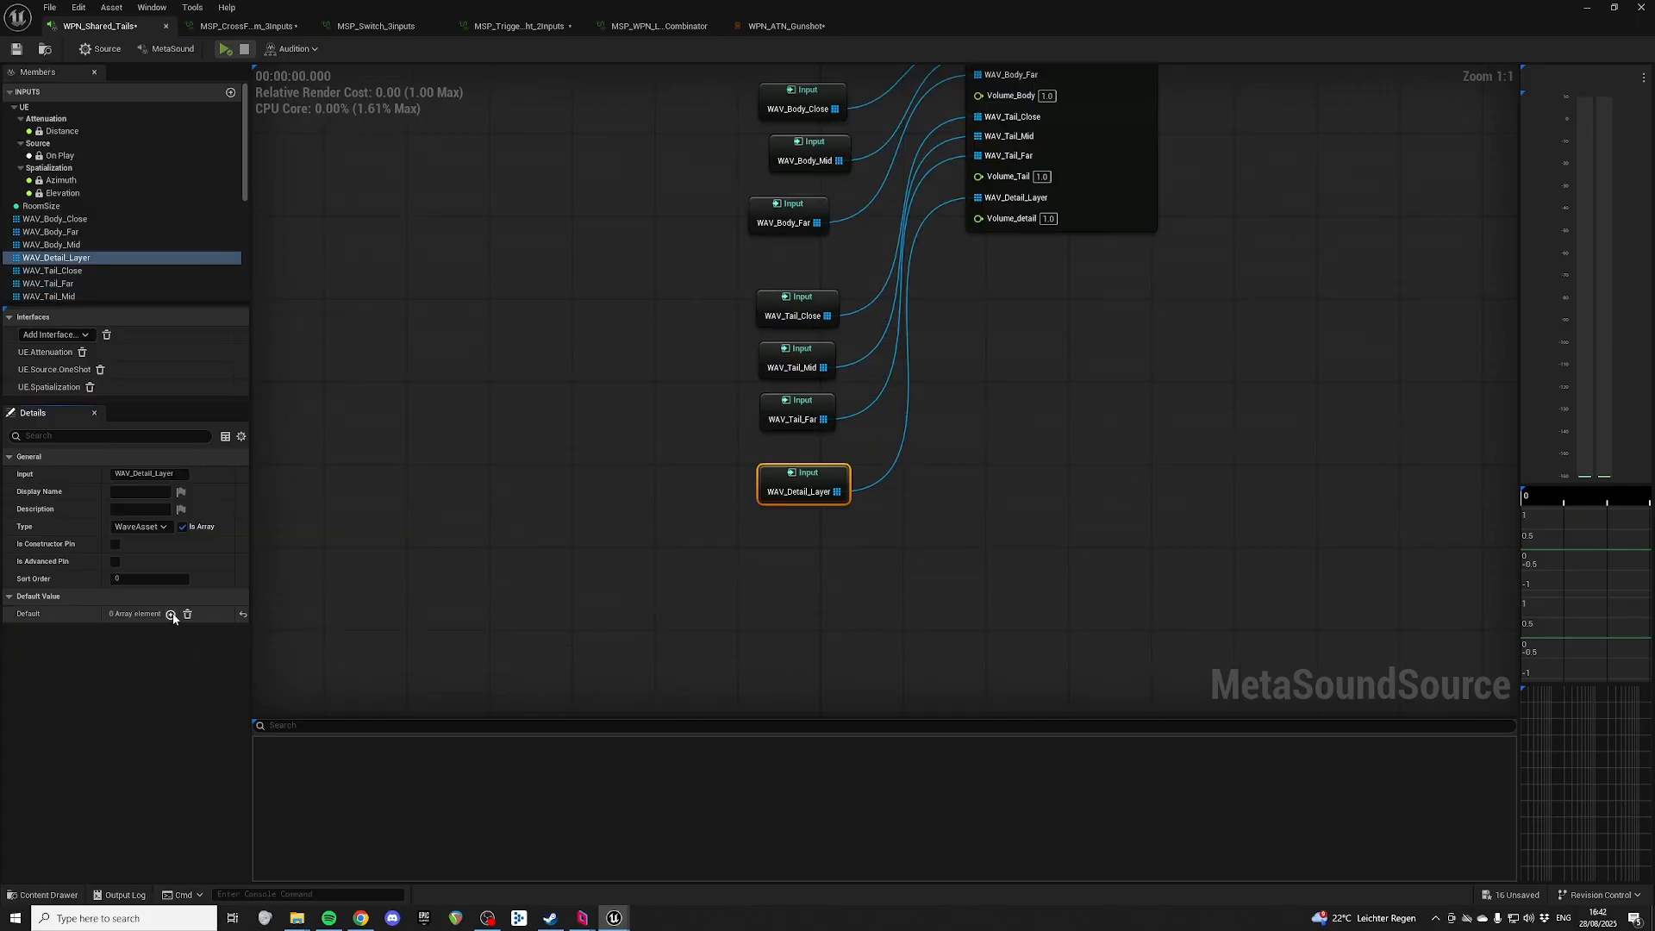
{"action": "left_click", "coordinate": [171, 614]}
{"action": "left_click", "coordinate": [128, 633]}
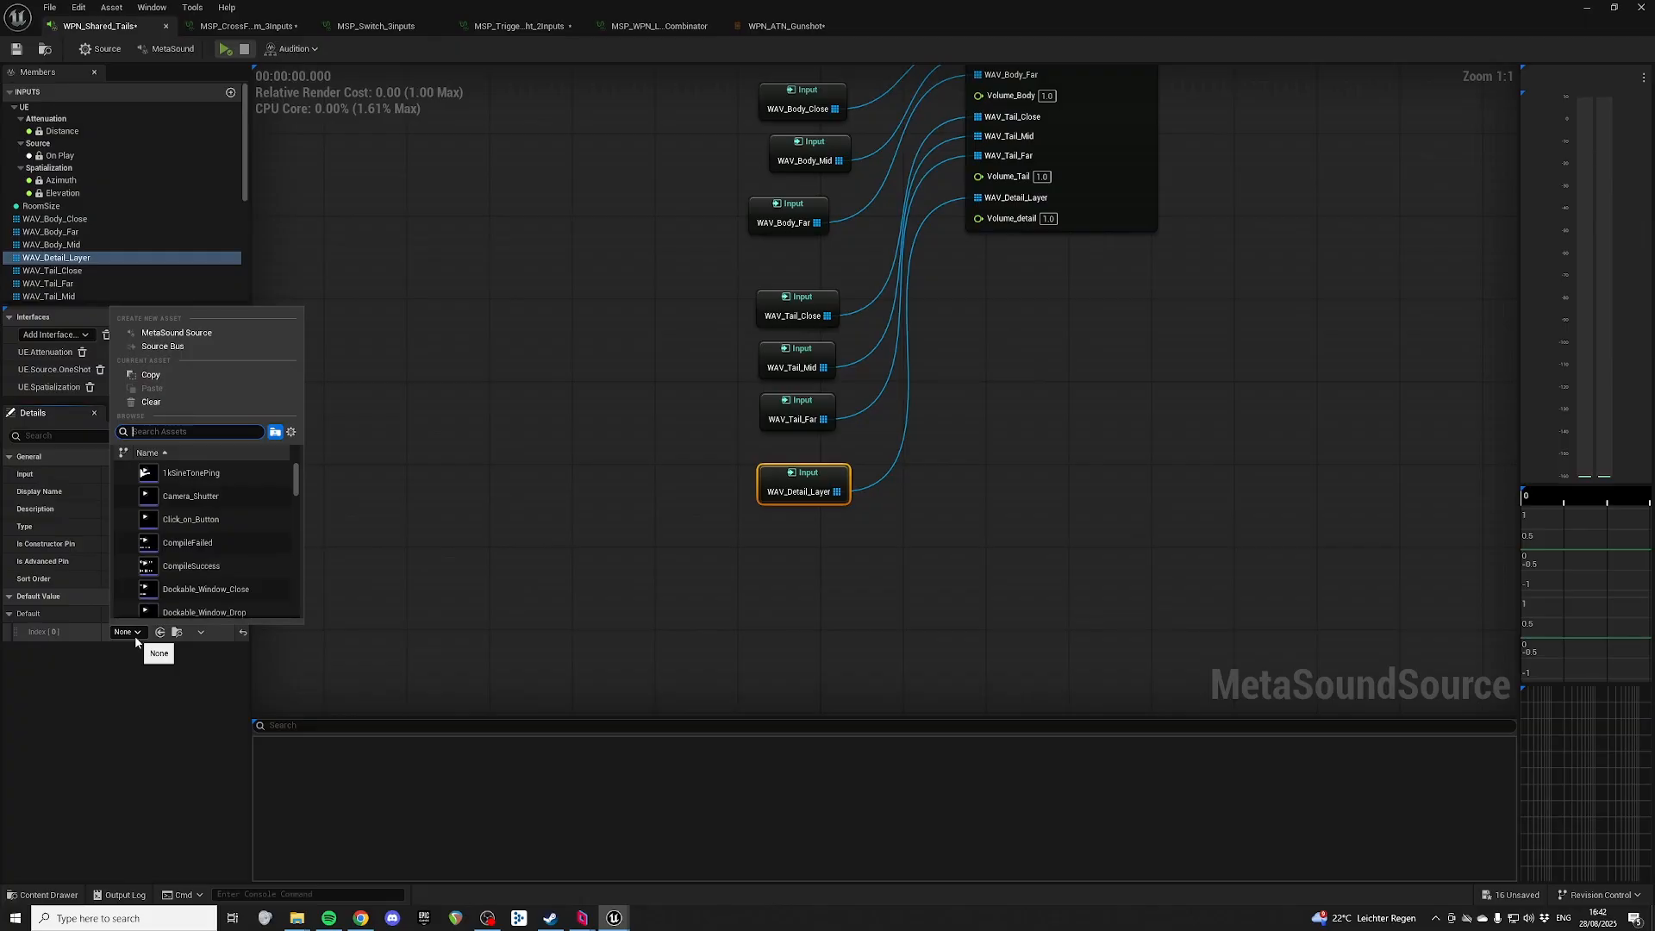
{"action": "type", "text": "mech"}
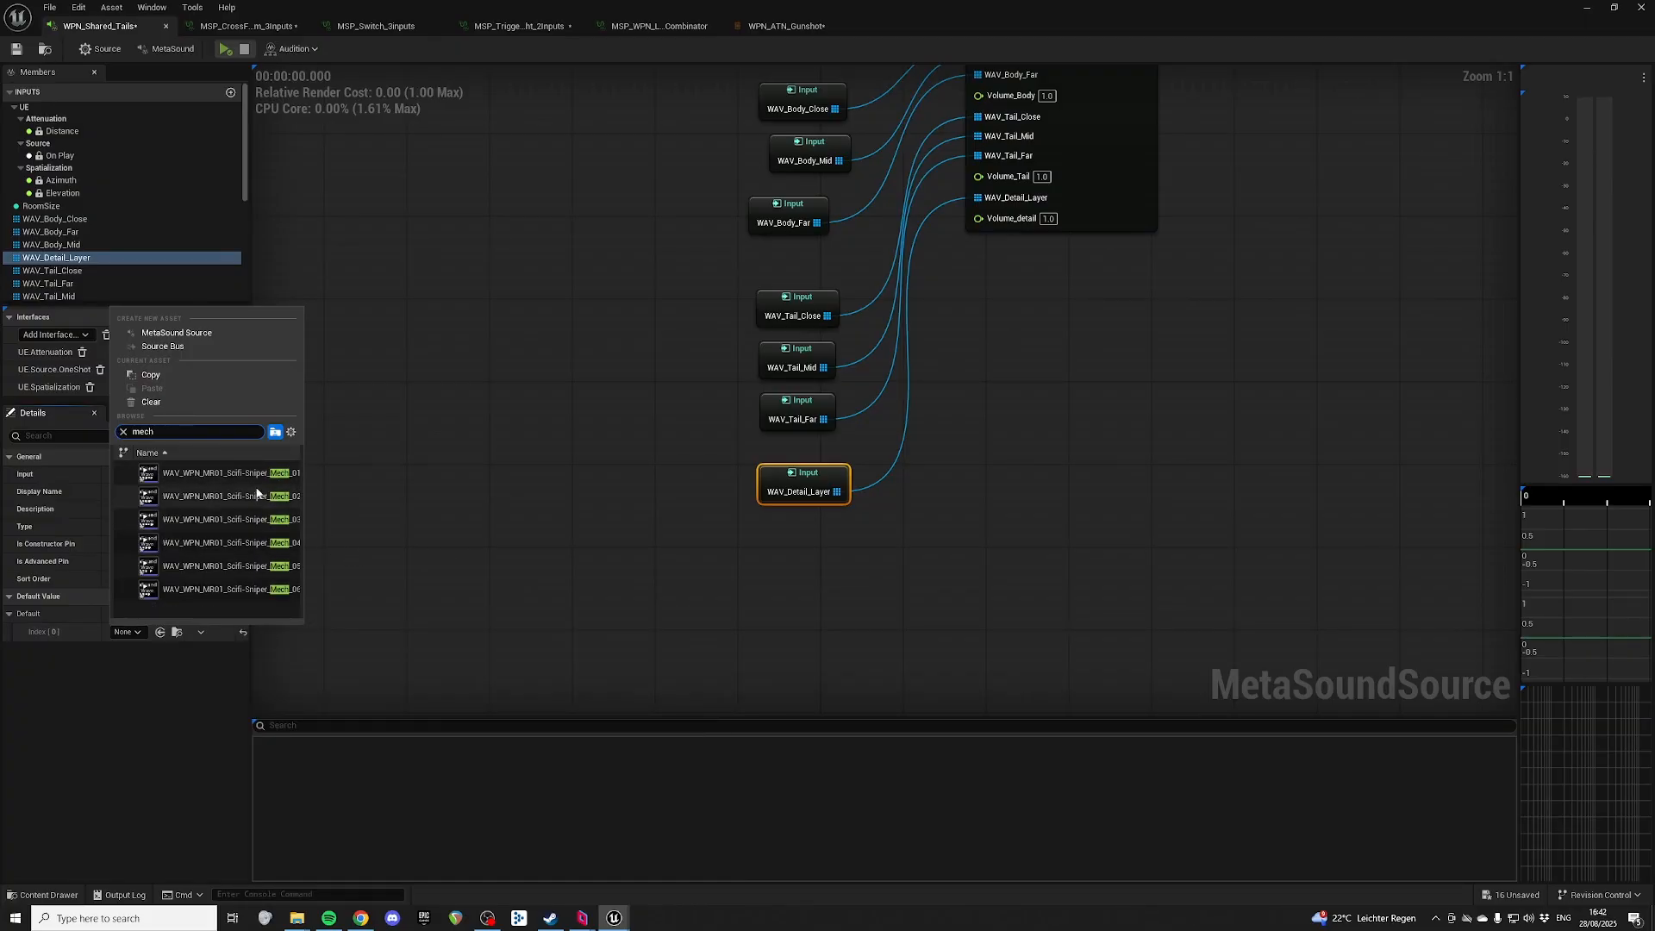
{"action": "left_click", "coordinate": [306, 494]}
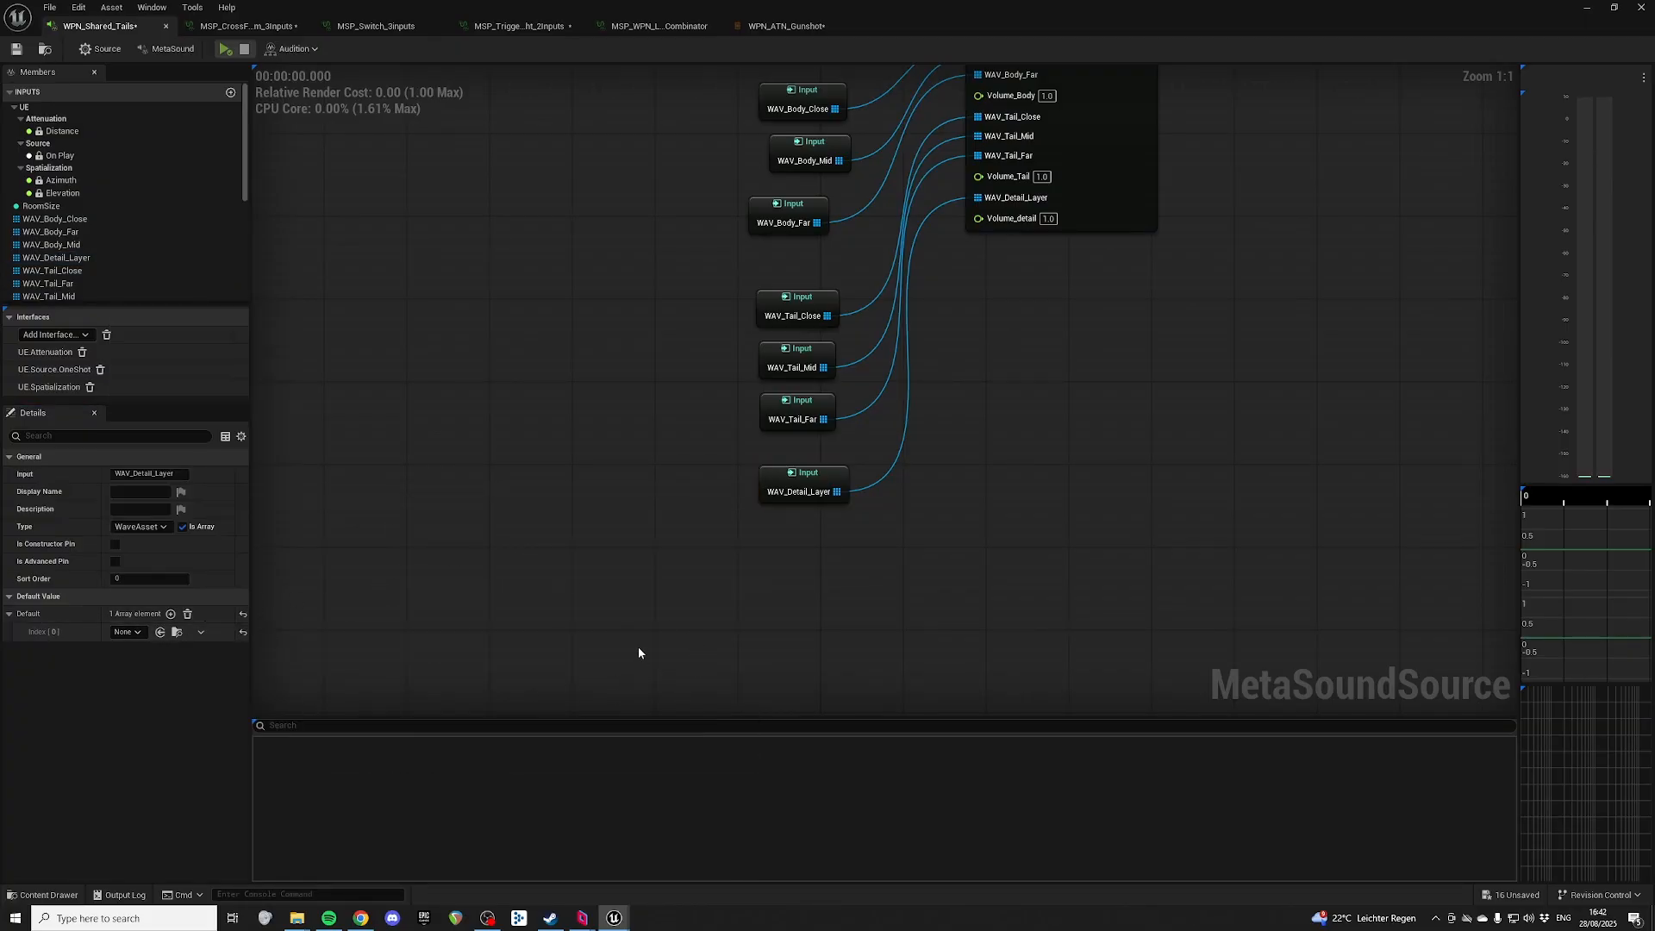
Step: Add the six Sniper_Mech waves from the Audio folder to WAV_Detail_Layer's default array and remove its empty first element
{"action": "key", "text": "ctrl+space"}
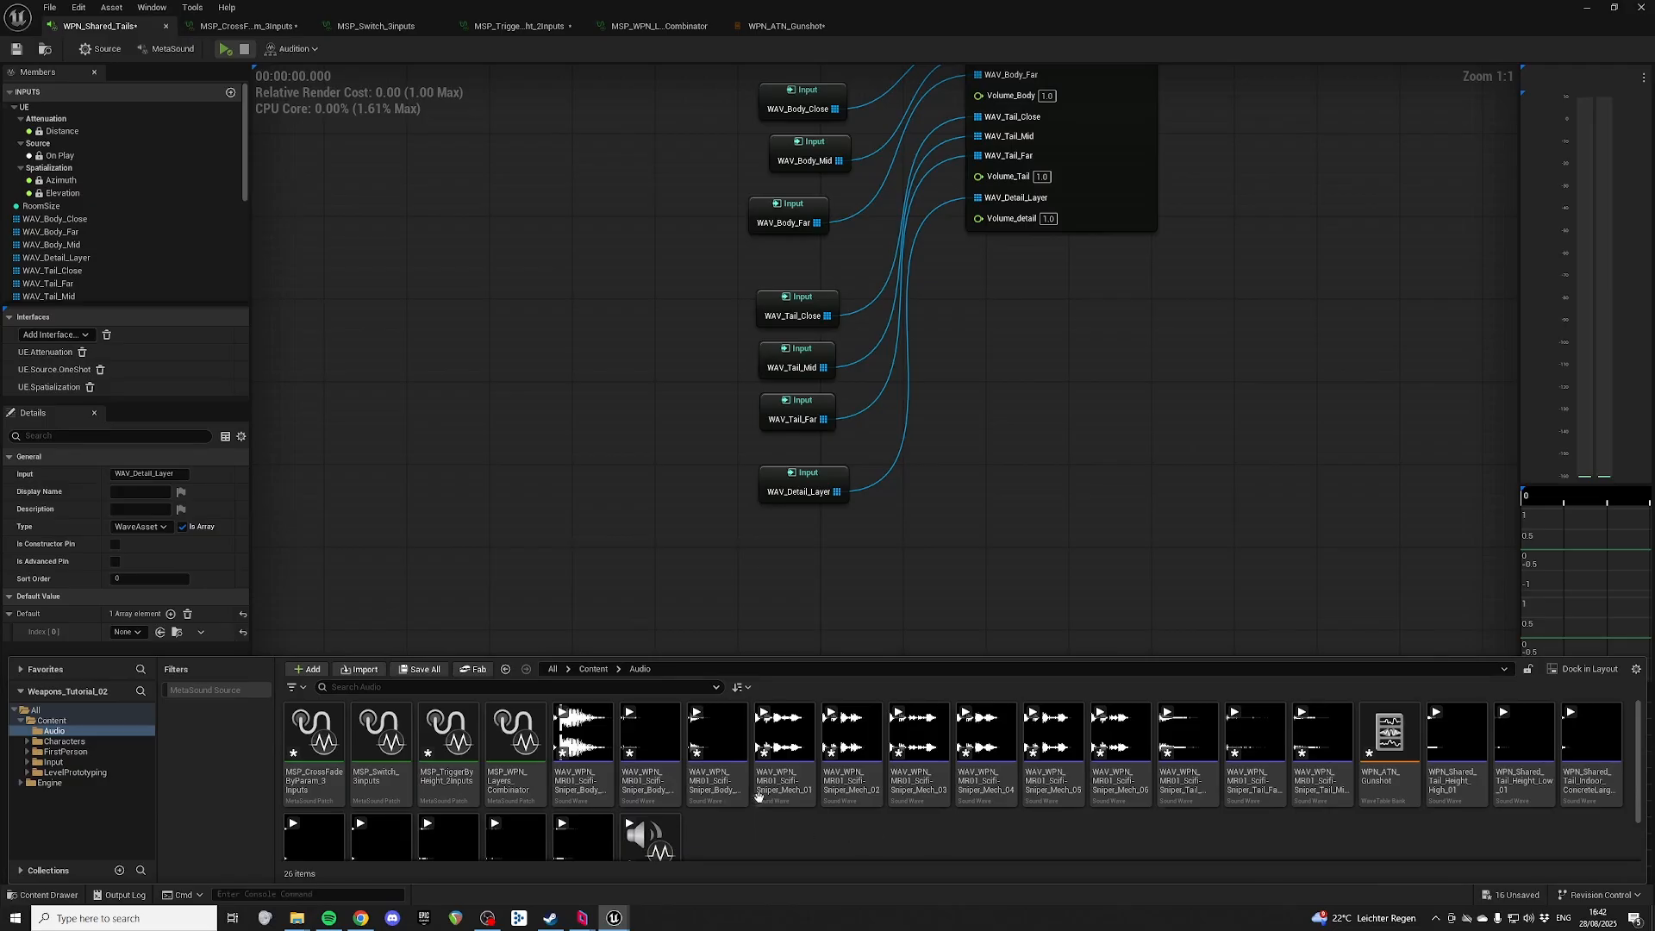
{"action": "left_click", "coordinate": [780, 750]}
{"action": "left_click", "coordinate": [1121, 750], "text": "shift"}
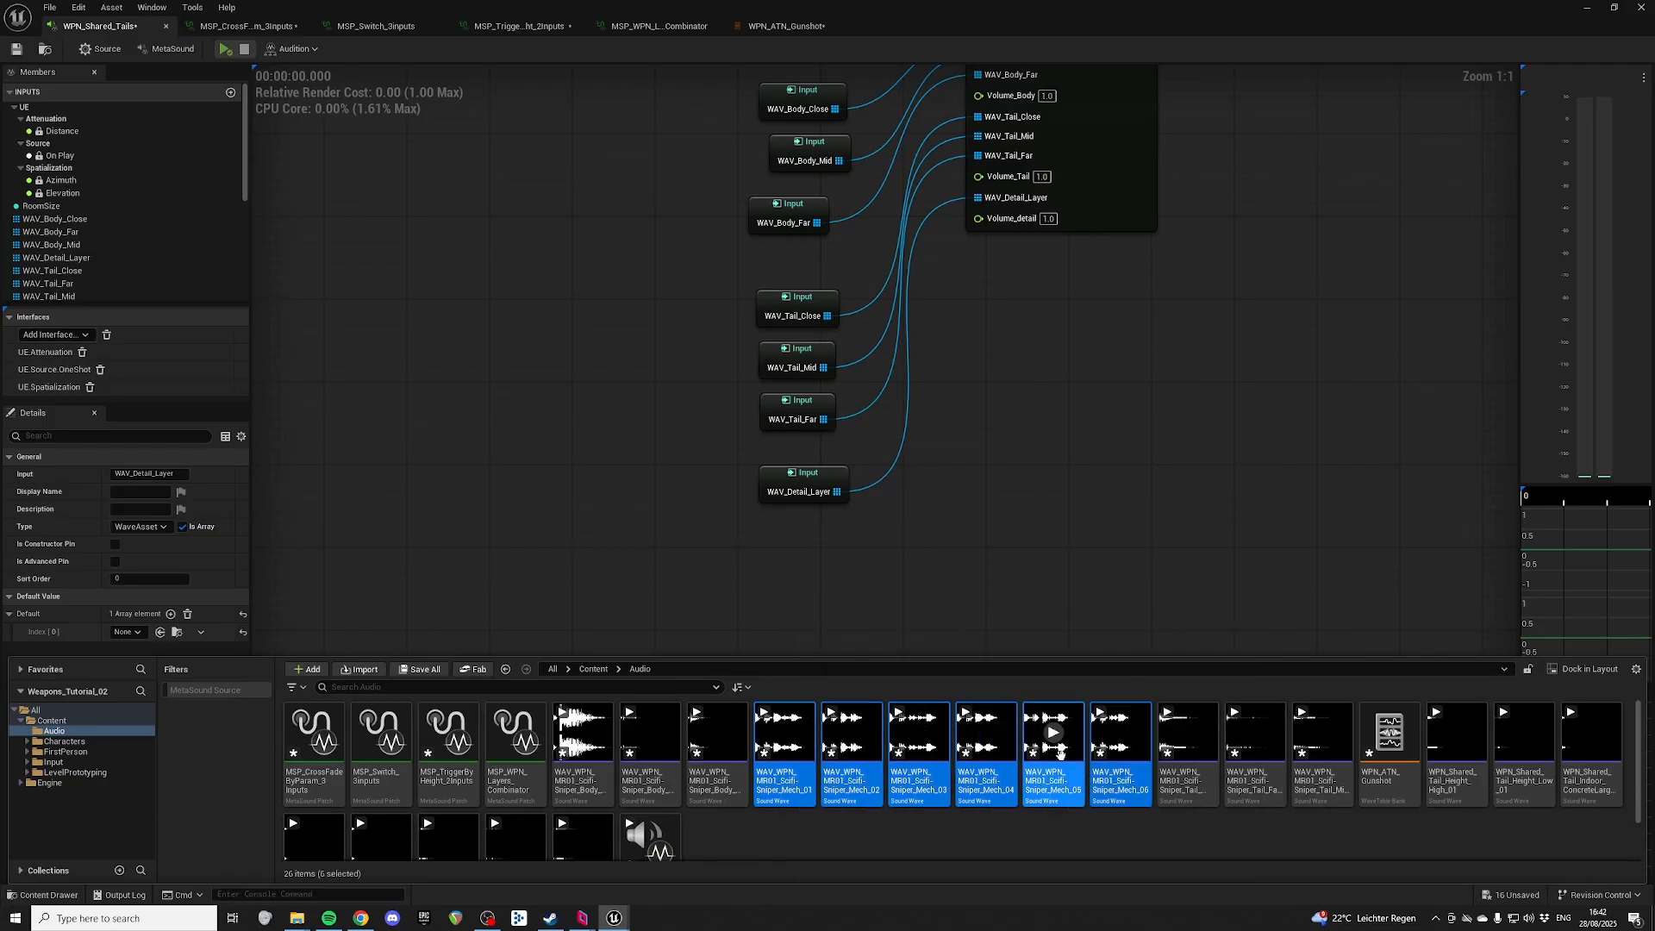
{"action": "left_click_drag", "start_coordinate": [173, 613], "coordinate": [151, 609]}
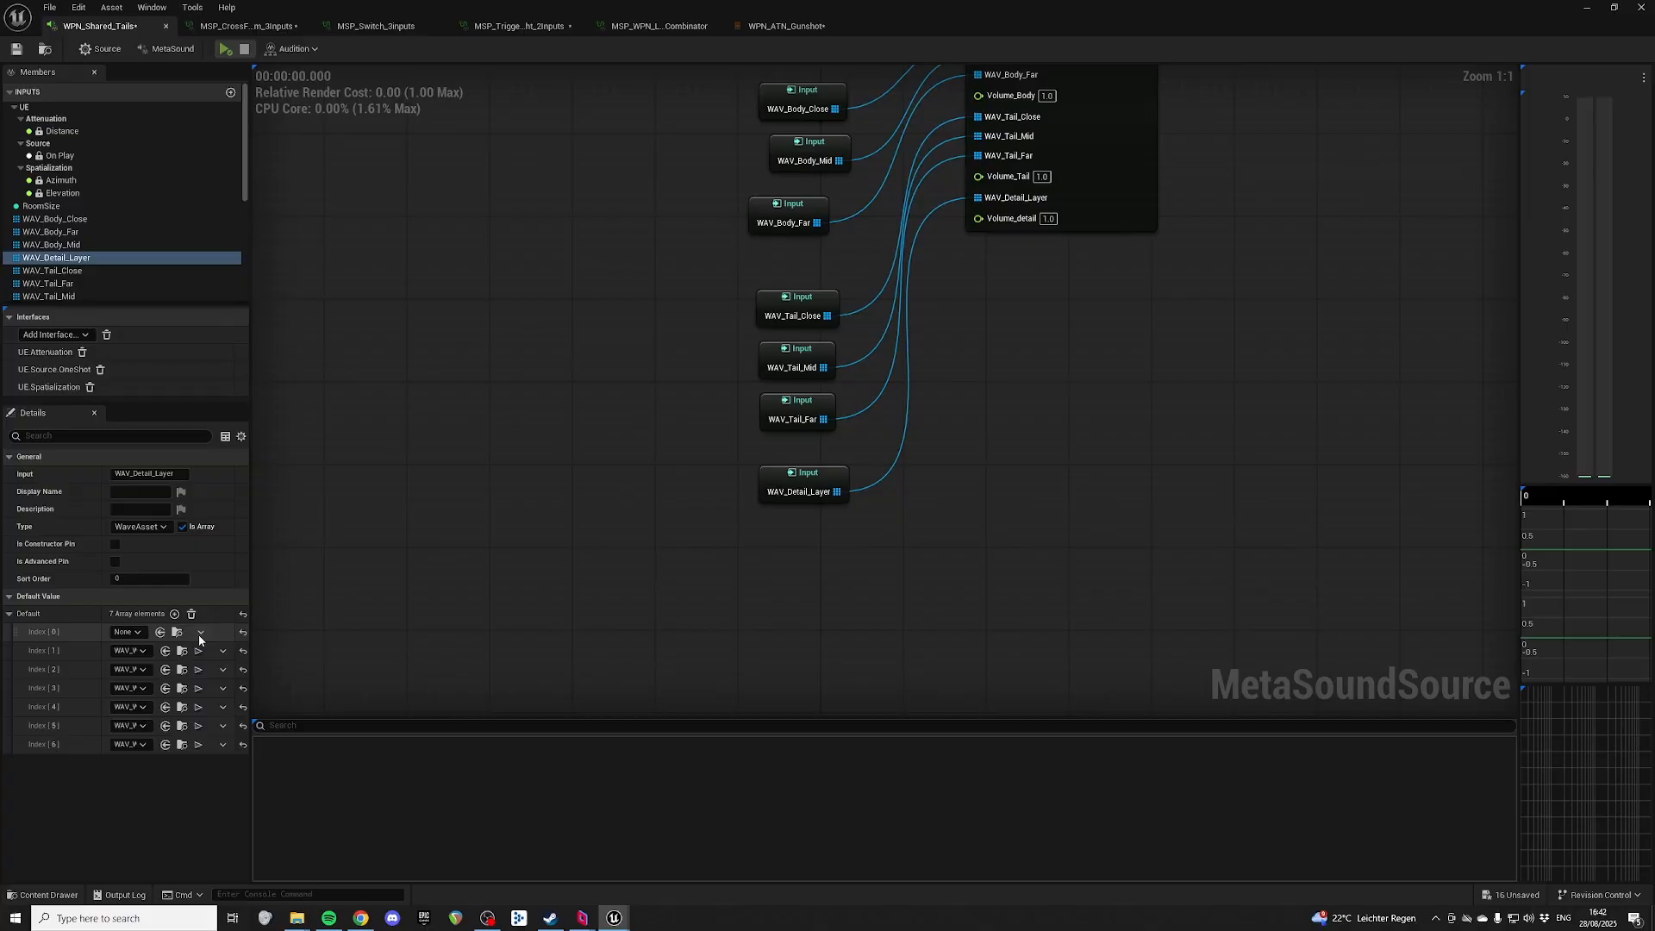
{"action": "left_click", "coordinate": [219, 666]}
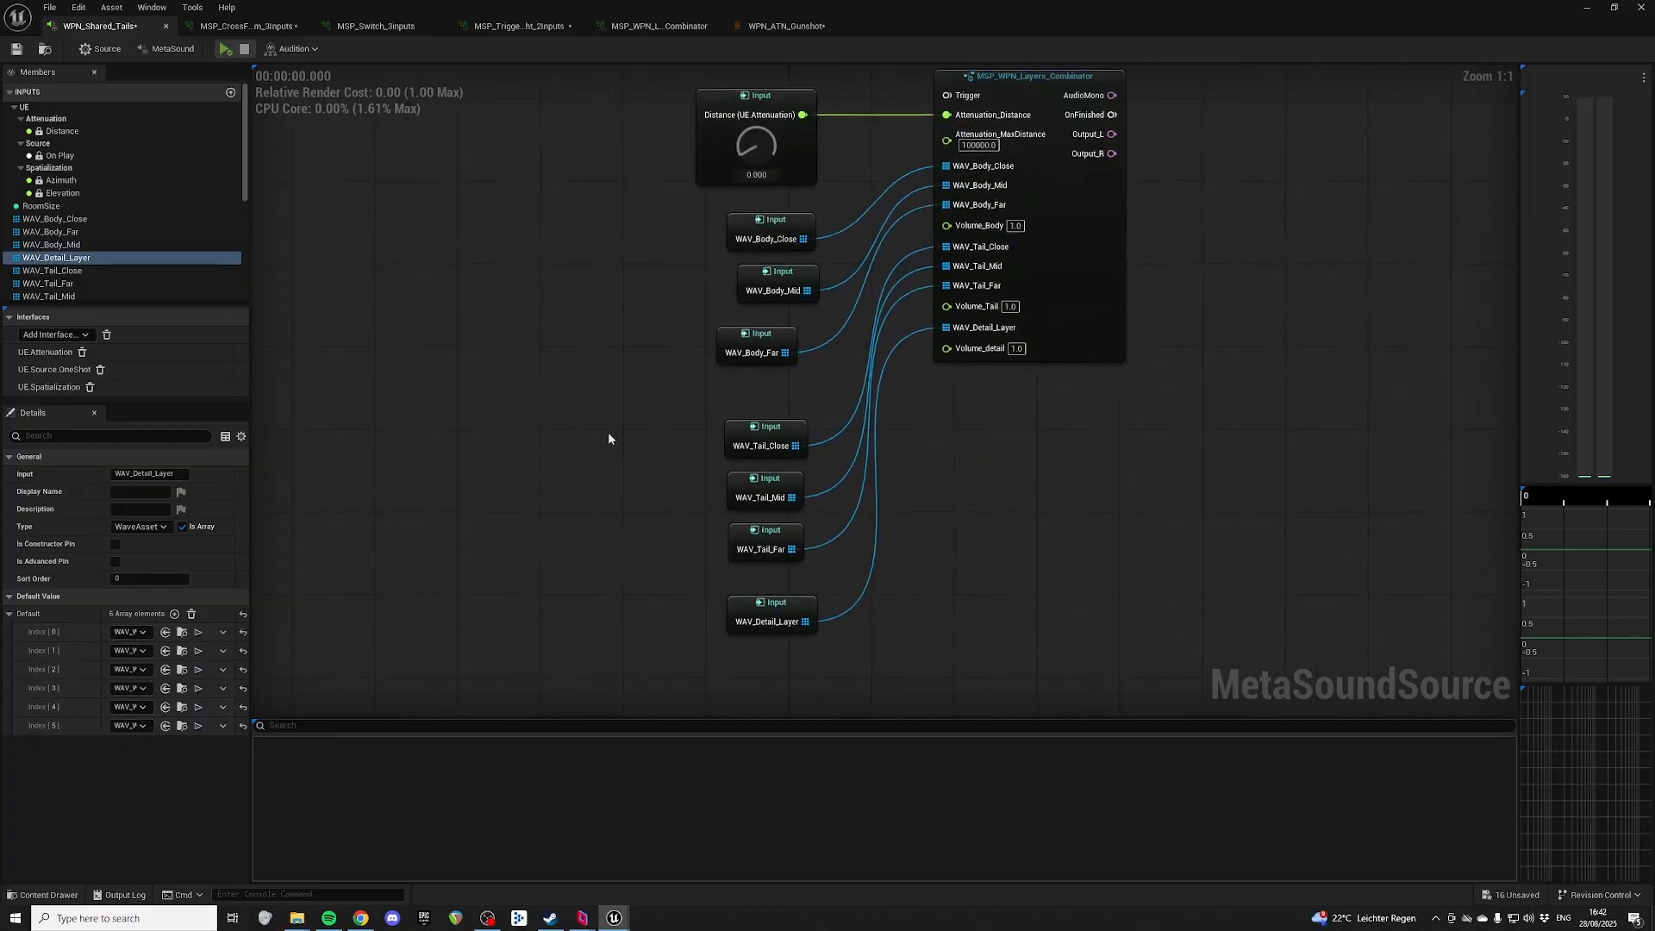
Step: Align the WAV body, tail and detail input nodes into one straight column beside MSP_WPN_Layers_Combinator
{"action": "left_click_drag", "start_coordinate": [691, 259], "coordinate": [781, 600]}
{"action": "left_click_drag", "start_coordinate": [781, 601], "coordinate": [782, 603]}
{"action": "key", "text": "alt+shift+s"}
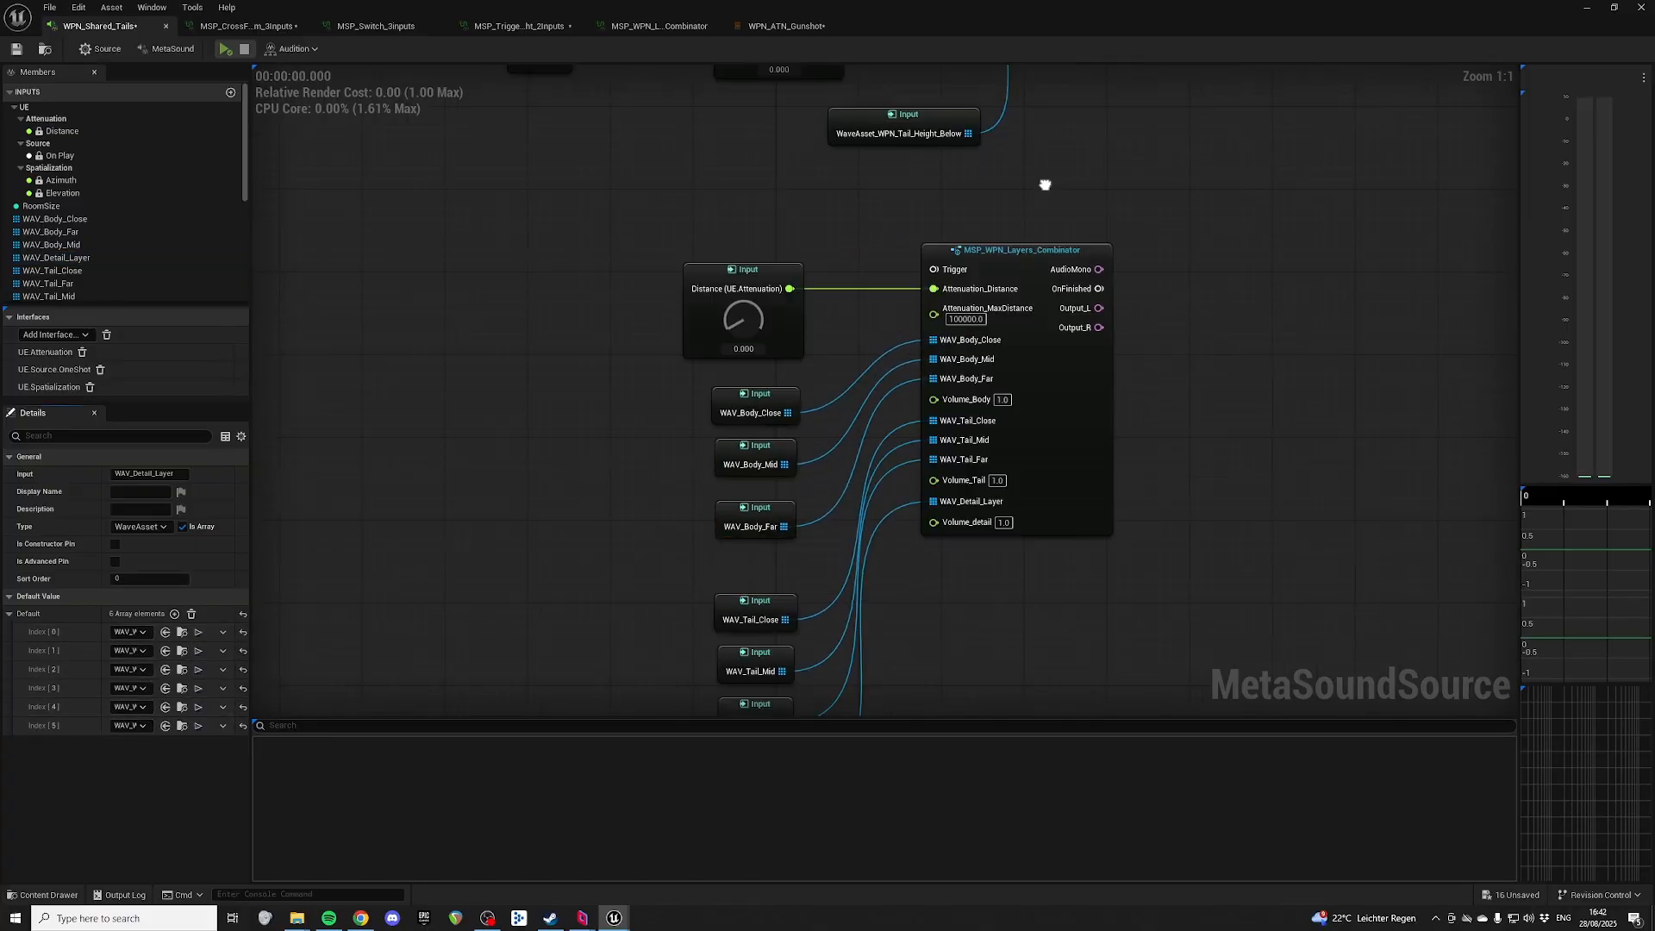
{"action": "right_click_drag", "start_coordinate": [1045, 185], "coordinate": [1049, 183]}
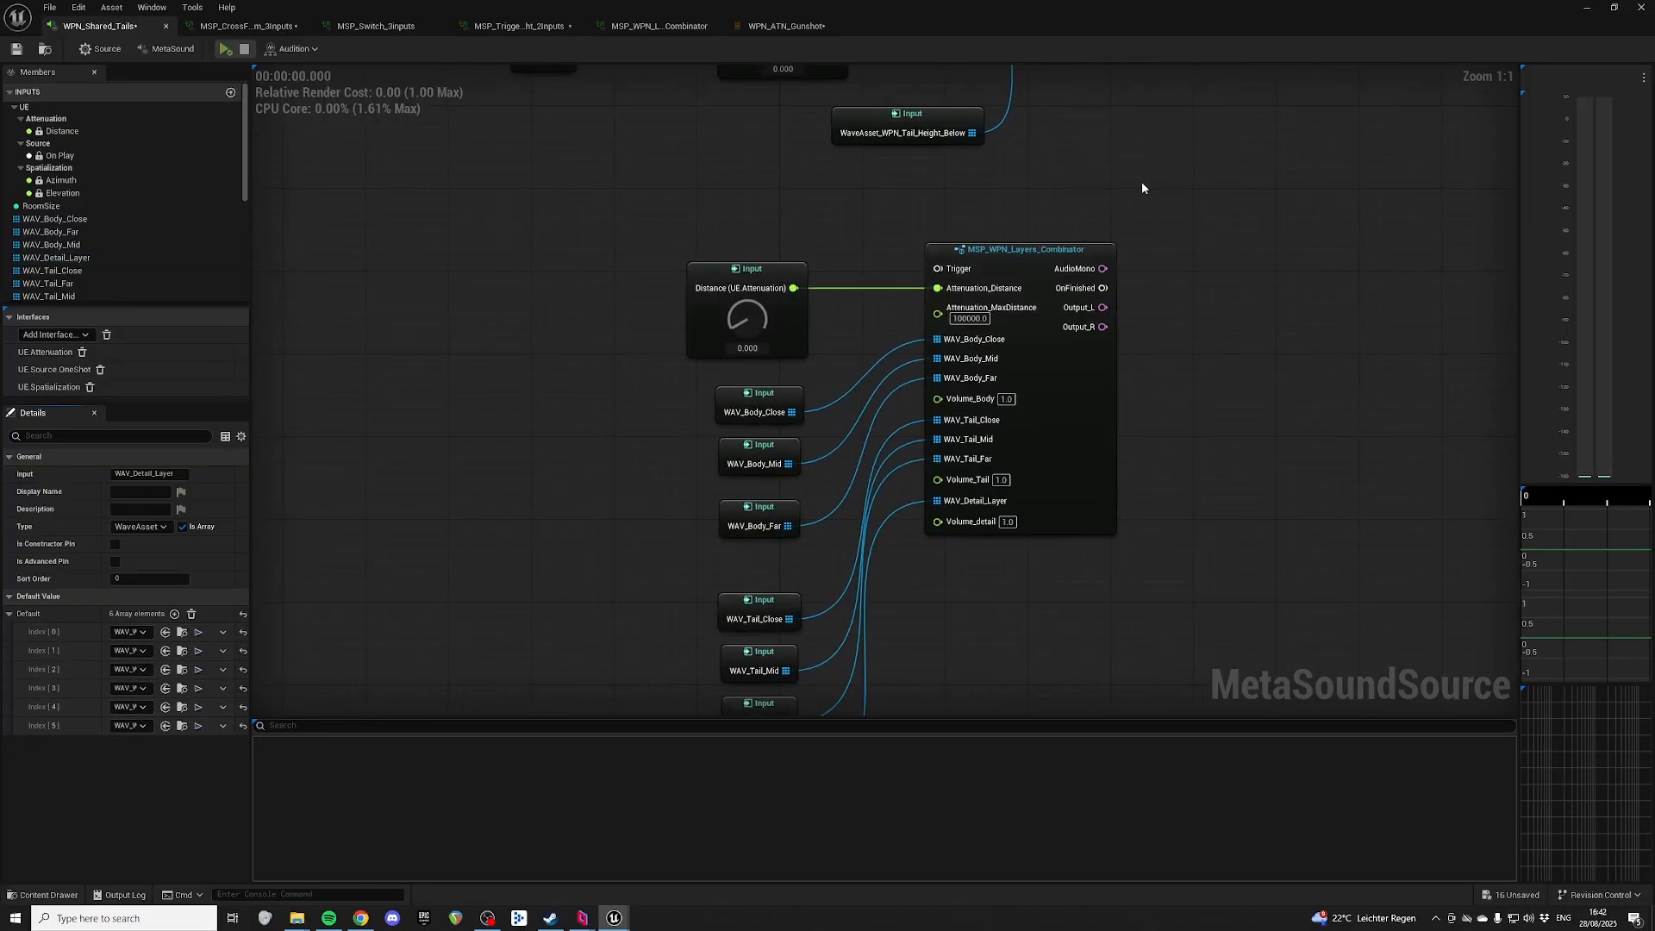
{"action": "left_click_drag", "start_coordinate": [1143, 183], "coordinate": [1067, 249]}
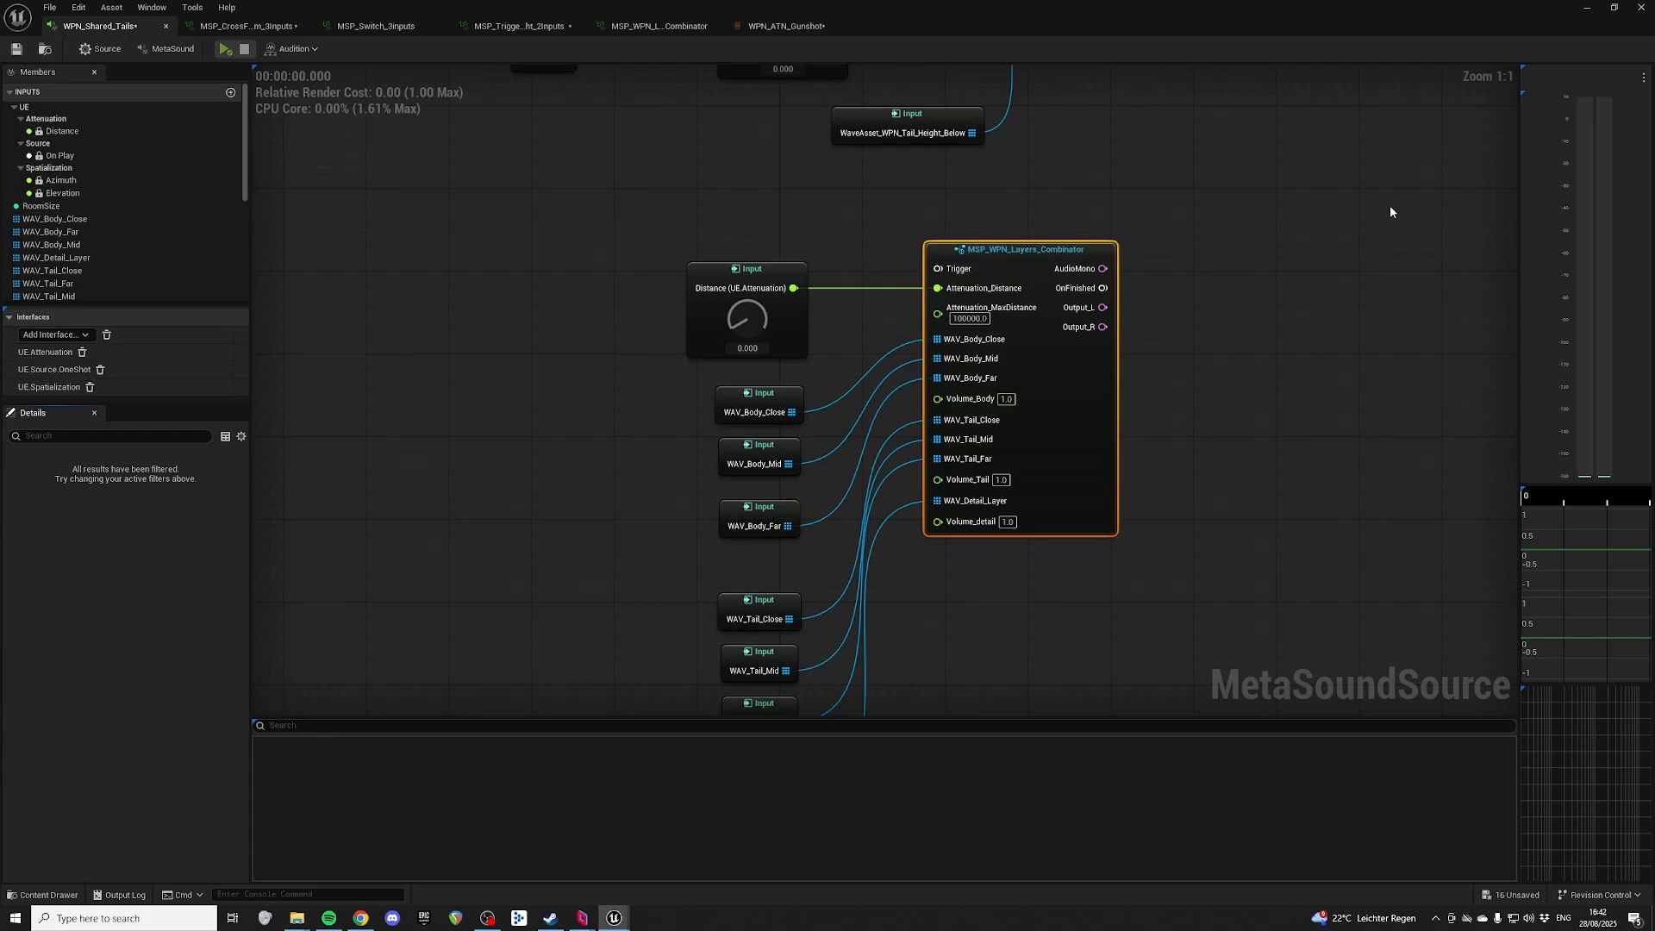
Step: Review the attenuation, body, tail and detail inputs feeding MSP_WPN_Layers_Combinator and the height-trigger section above it
{"action": "right_click_drag", "start_coordinate": [1227, 234], "coordinate": [1327, 117]}
{"action": "left_click_drag", "start_coordinate": [787, 288], "coordinate": [922, 299]}
{"action": "left_click_drag", "start_coordinate": [744, 344], "coordinate": [958, 347]}
{"action": "left_click_drag", "start_coordinate": [802, 398], "coordinate": [892, 429]}
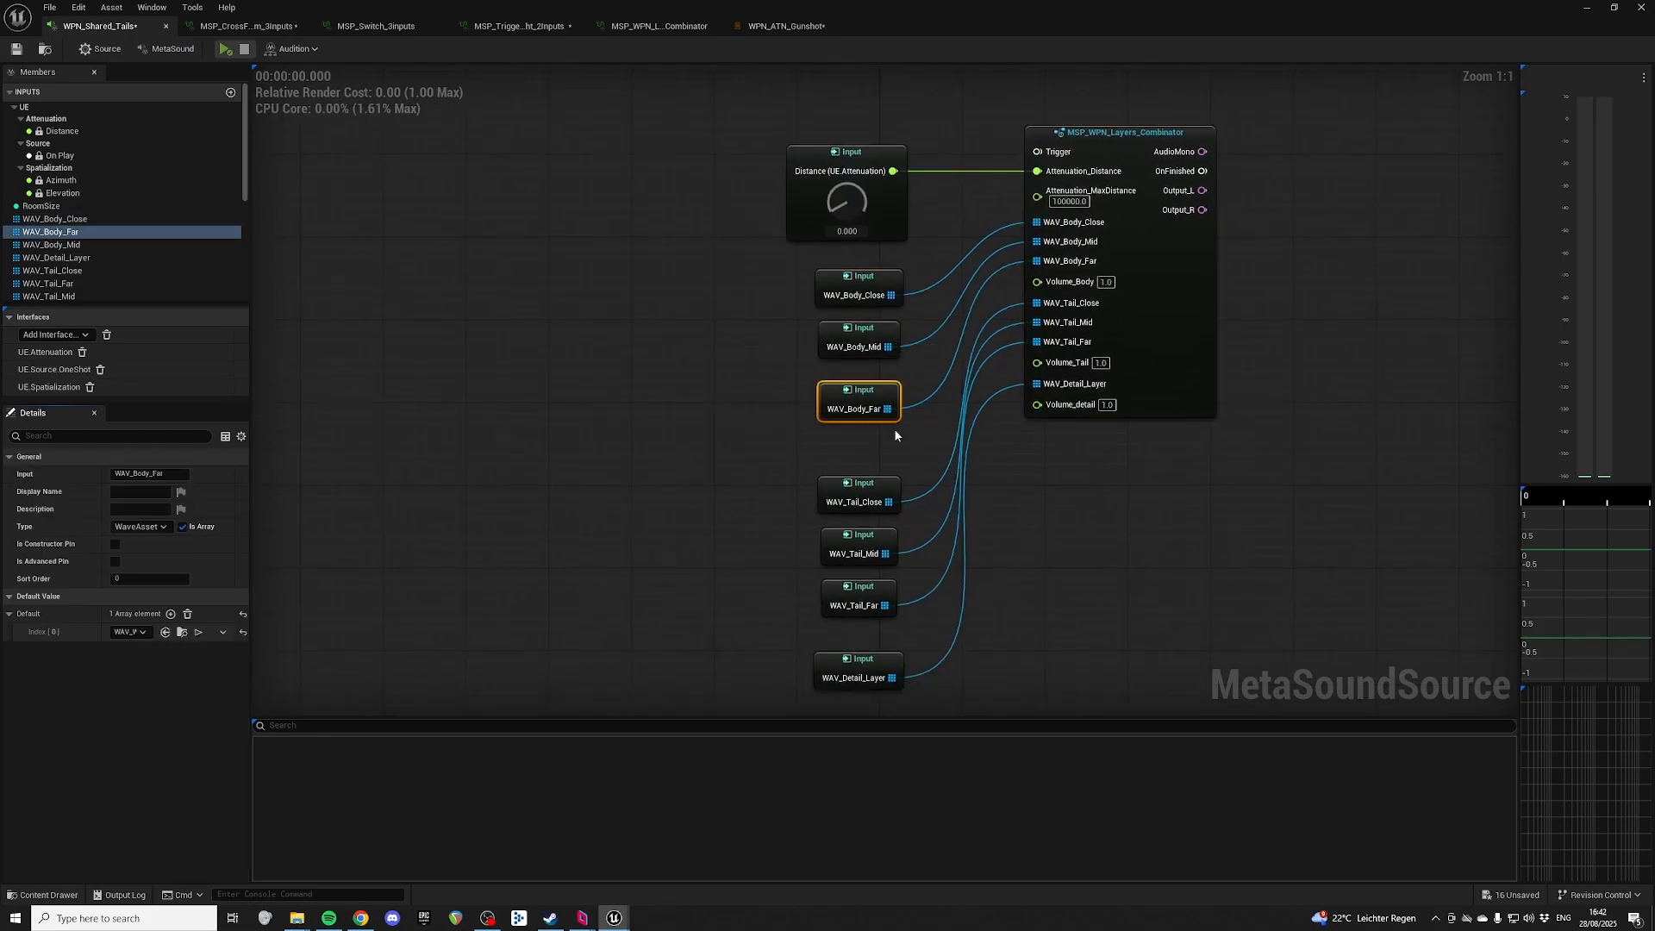
{"action": "right_click_drag", "start_coordinate": [894, 429], "coordinate": [895, 366]}
{"action": "left_click_drag", "start_coordinate": [693, 411], "coordinate": [897, 445]}
{"action": "left_click_drag", "start_coordinate": [915, 473], "coordinate": [909, 550]}
{"action": "left_click_drag", "start_coordinate": [788, 614], "coordinate": [922, 623]}
{"action": "mouse_move", "coordinate": [1085, 524]}
{"action": "right_mouse_down"}
{"action": "mouse_move", "coordinate": [877, 628]}
{"action": "mouse_move", "coordinate": [926, 440]}
{"action": "mouse_move", "coordinate": [931, 487]}
{"action": "mouse_move", "coordinate": [806, 601]}
{"action": "right_mouse_up"}
{"action": "right_click_drag", "start_coordinate": [1046, 262], "coordinate": [1046, 471]}
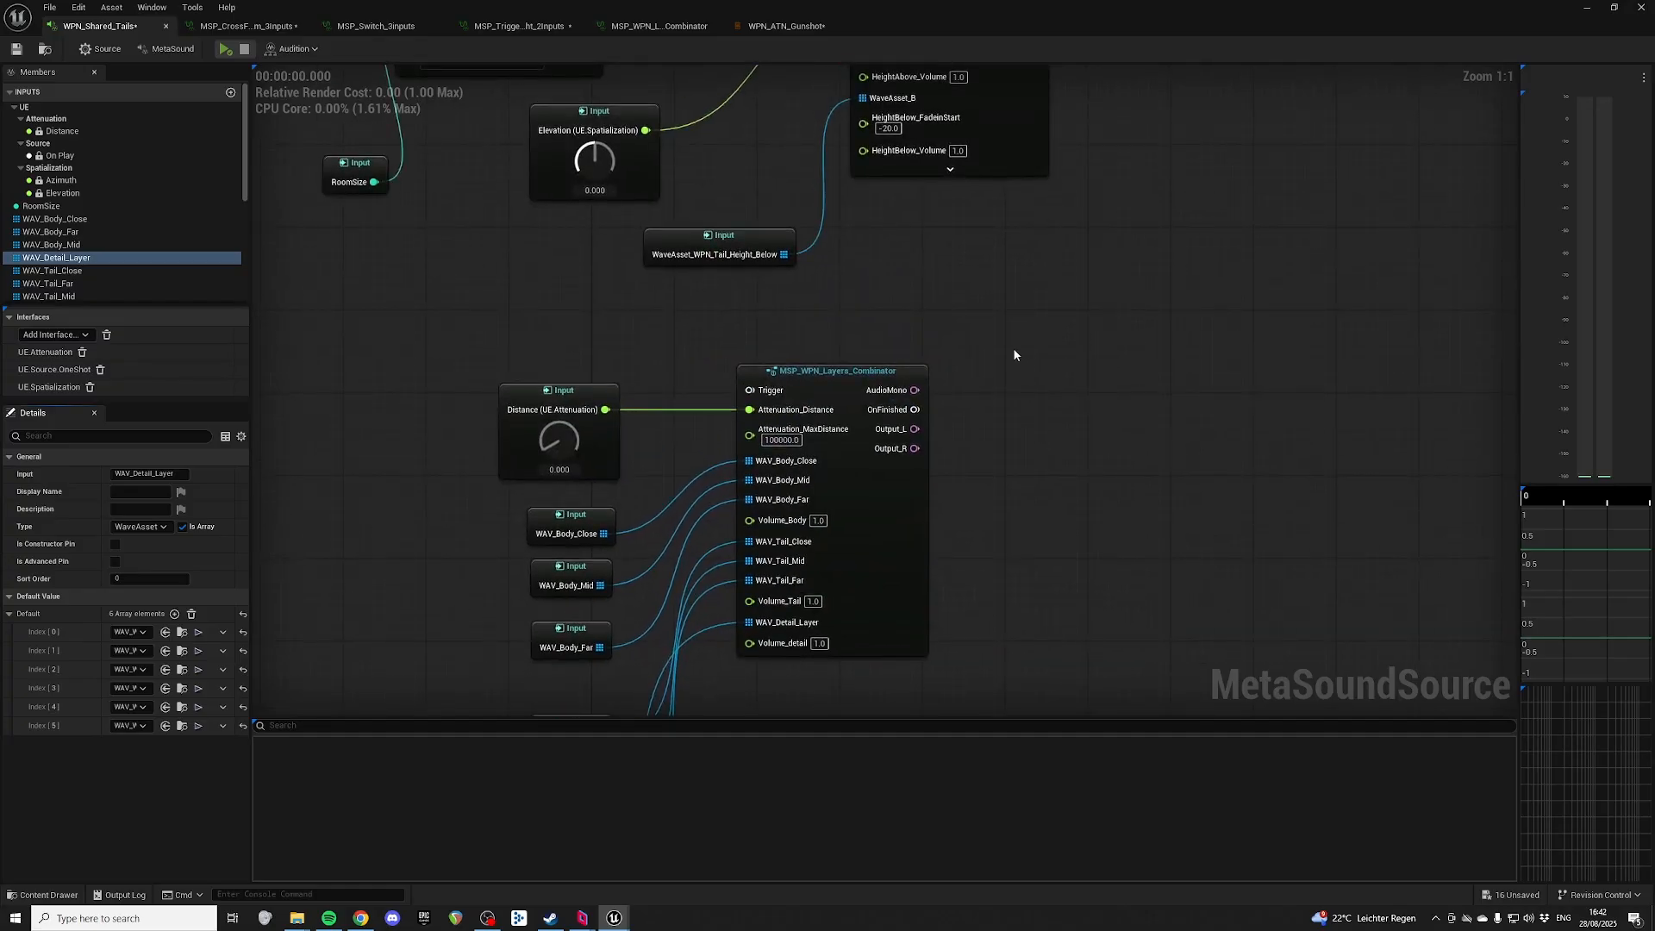
{"action": "right_click_drag", "start_coordinate": [1113, 223], "coordinate": [1189, 406]}
{"action": "right_click_drag", "start_coordinate": [1227, 208], "coordinate": [1083, 234]}
{"action": "scroll", "coordinate": [1060, 441], "scroll_direction": "down", "scroll_amount": 2}
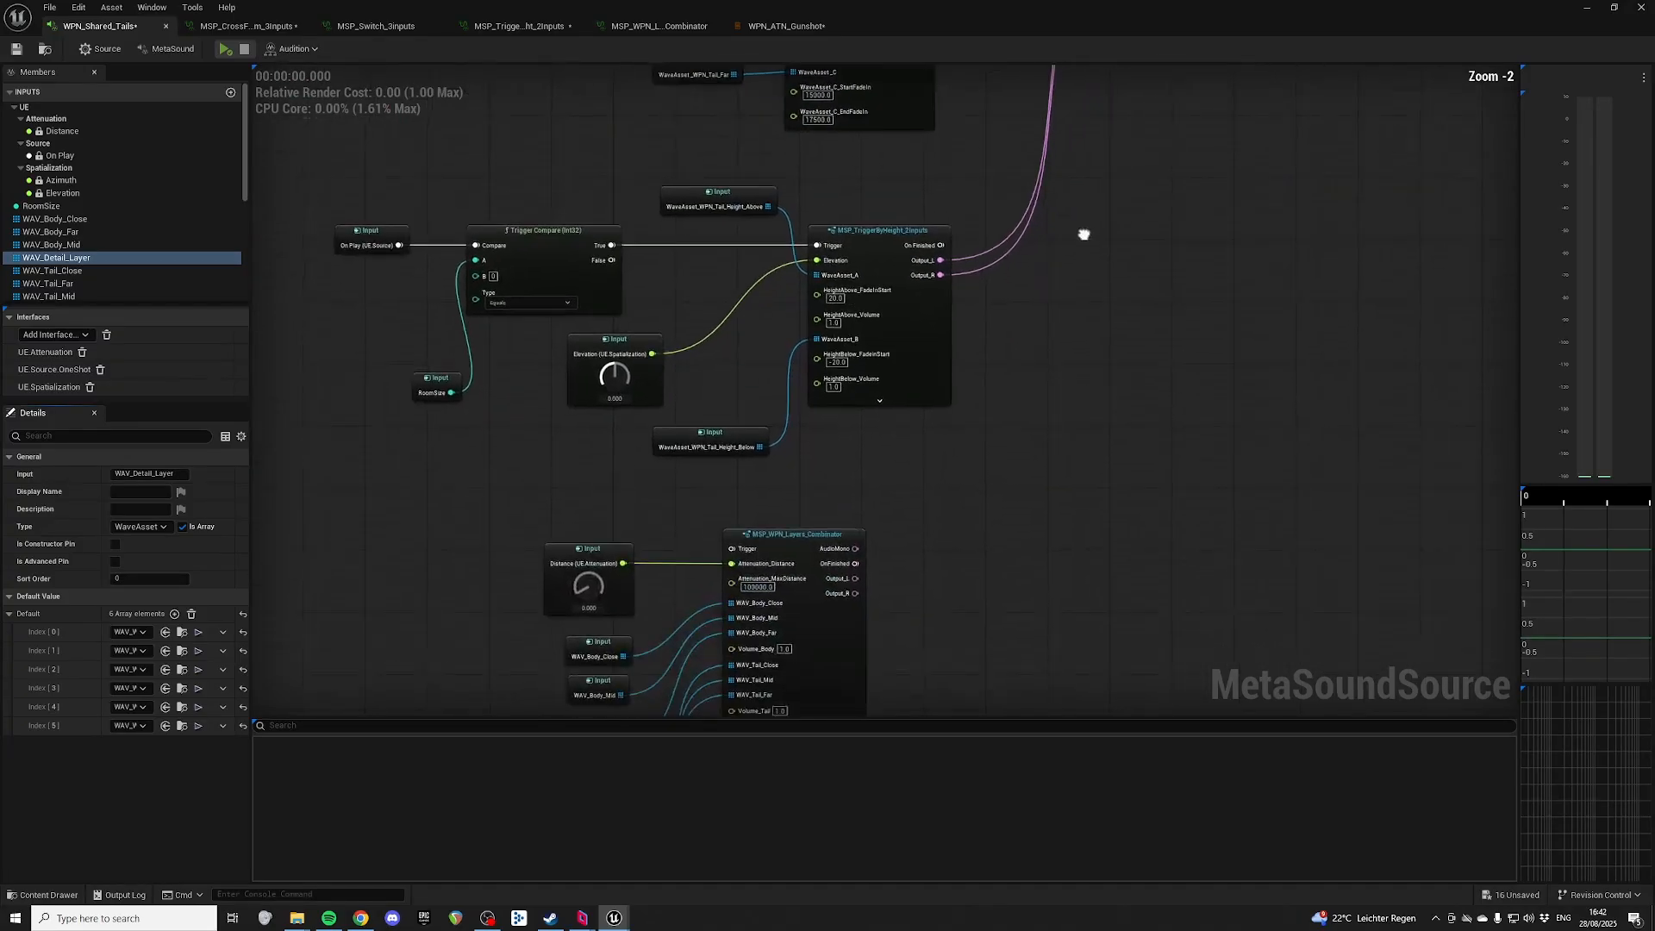
{"action": "right_click_drag", "start_coordinate": [959, 481], "coordinate": [1060, 327]}
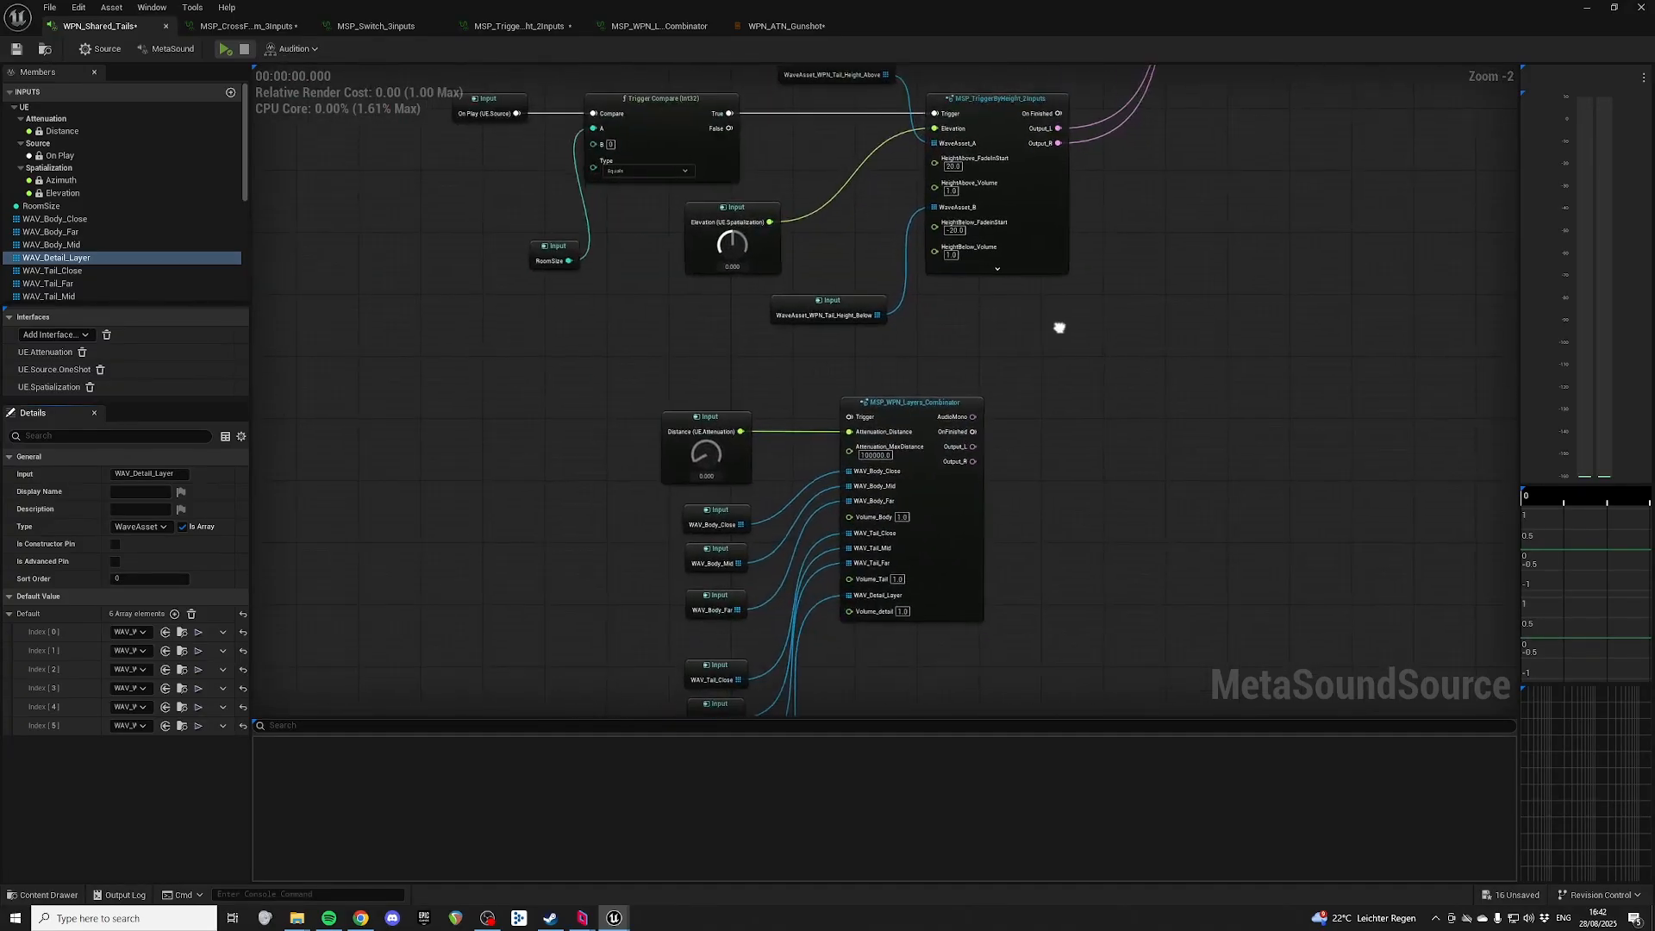
Step: In MSP_WPN_Layers_Combinator, order the outputs with Output_L before Output_R at sort order 10 and AudioMono at 15, and save the patch
{"action": "double_click", "coordinate": [971, 406]}
{"action": "scroll", "coordinate": [769, 252], "scroll_direction": "down", "scroll_amount": 1}
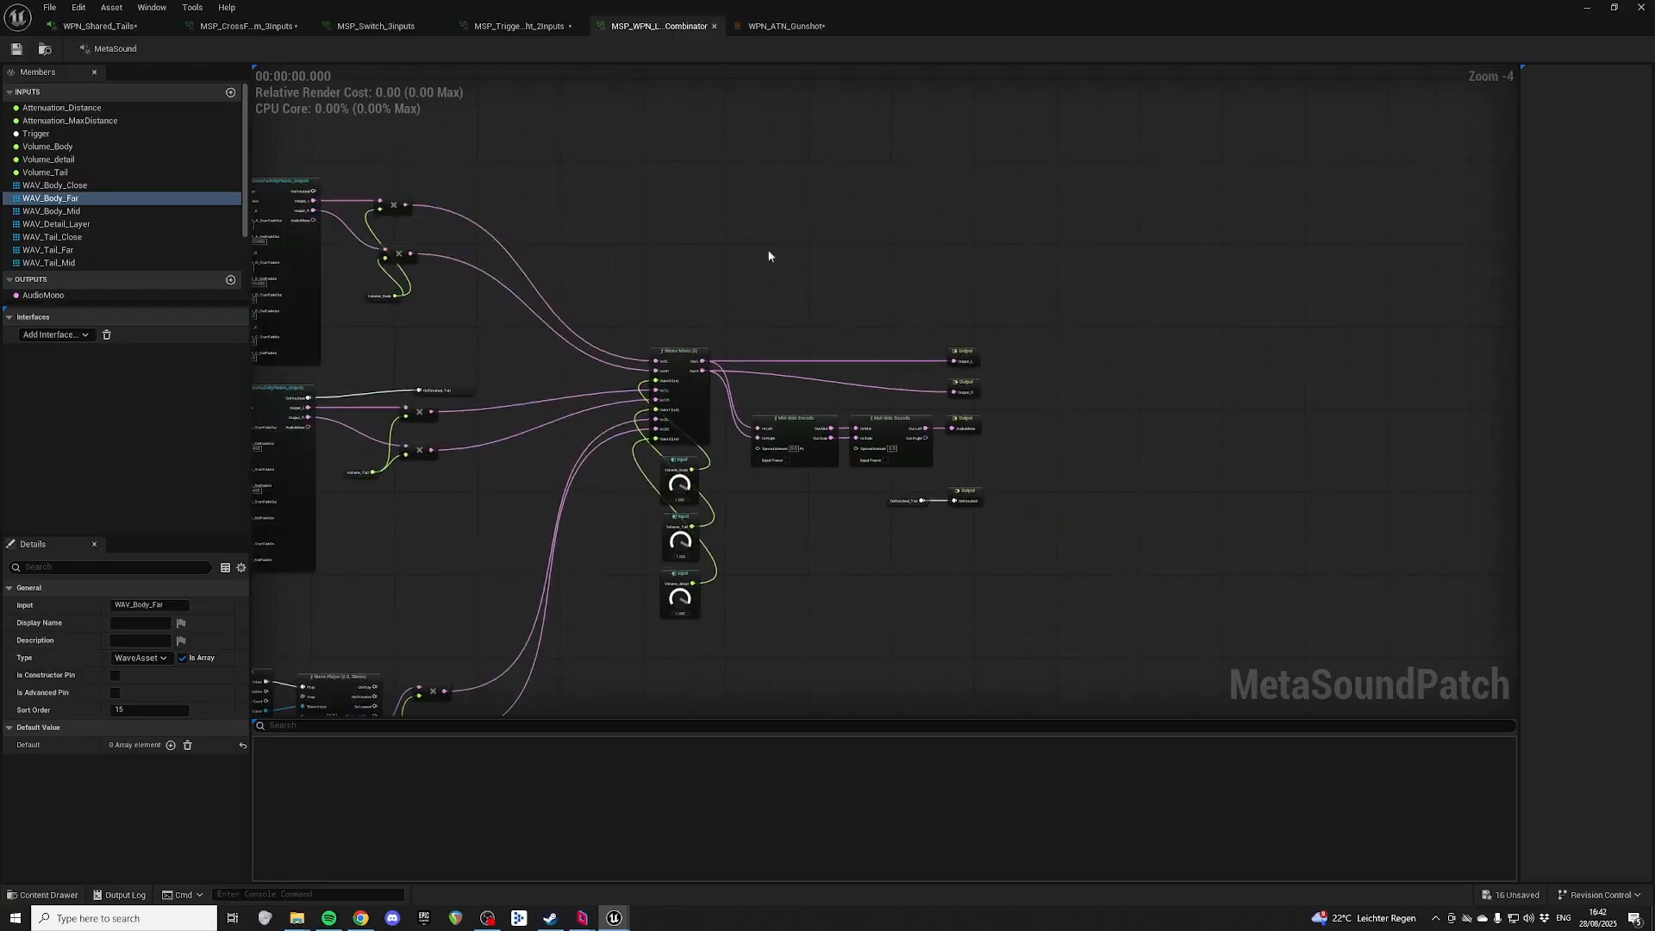
{"action": "left_click", "coordinate": [52, 198]}
{"action": "left_click", "coordinate": [95, 307]}
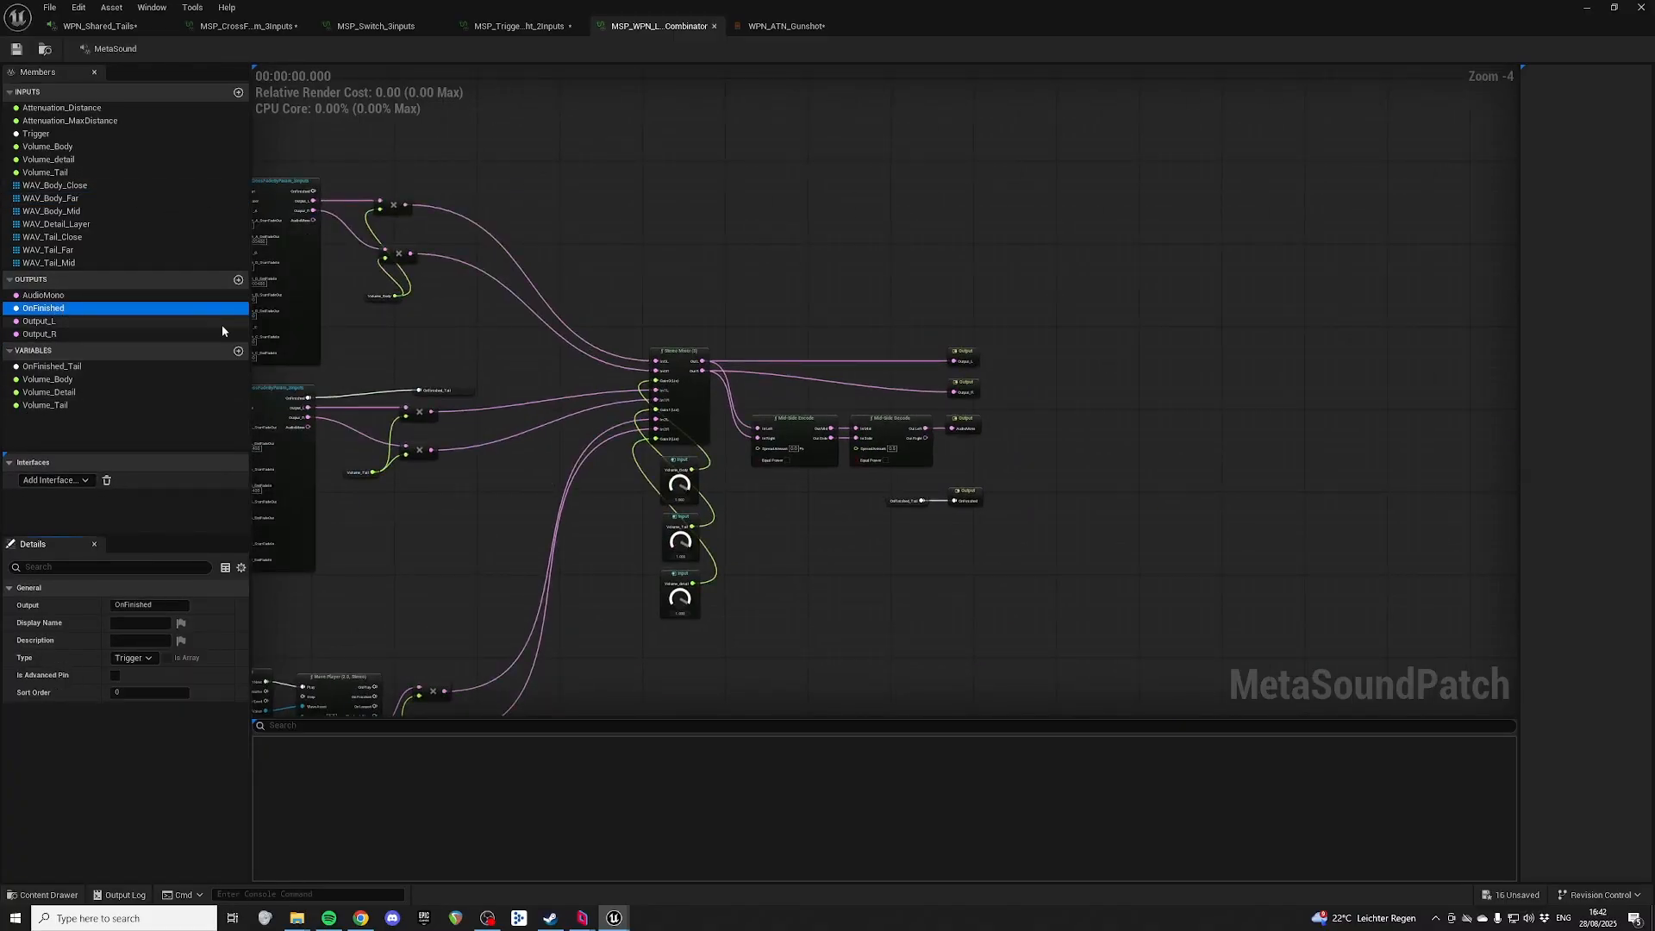
{"action": "left_click", "coordinate": [66, 322]}
{"action": "left_click", "coordinate": [148, 691]}
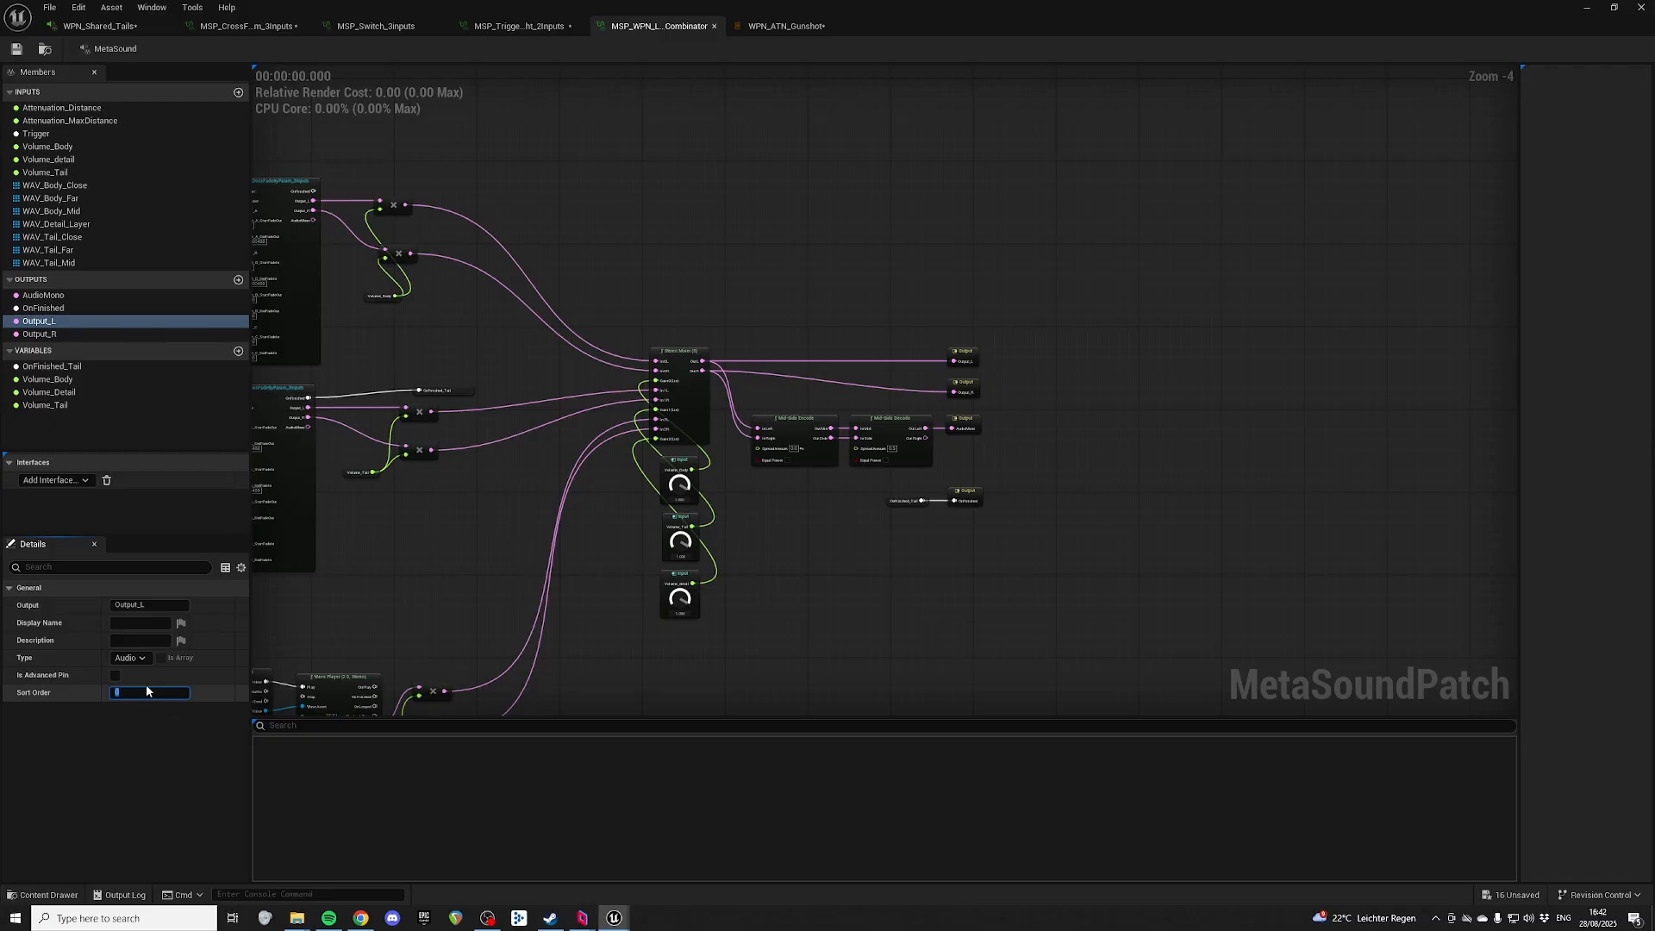
{"action": "double_click", "coordinate": [76, 334]}
{"action": "left_click", "coordinate": [140, 692]}
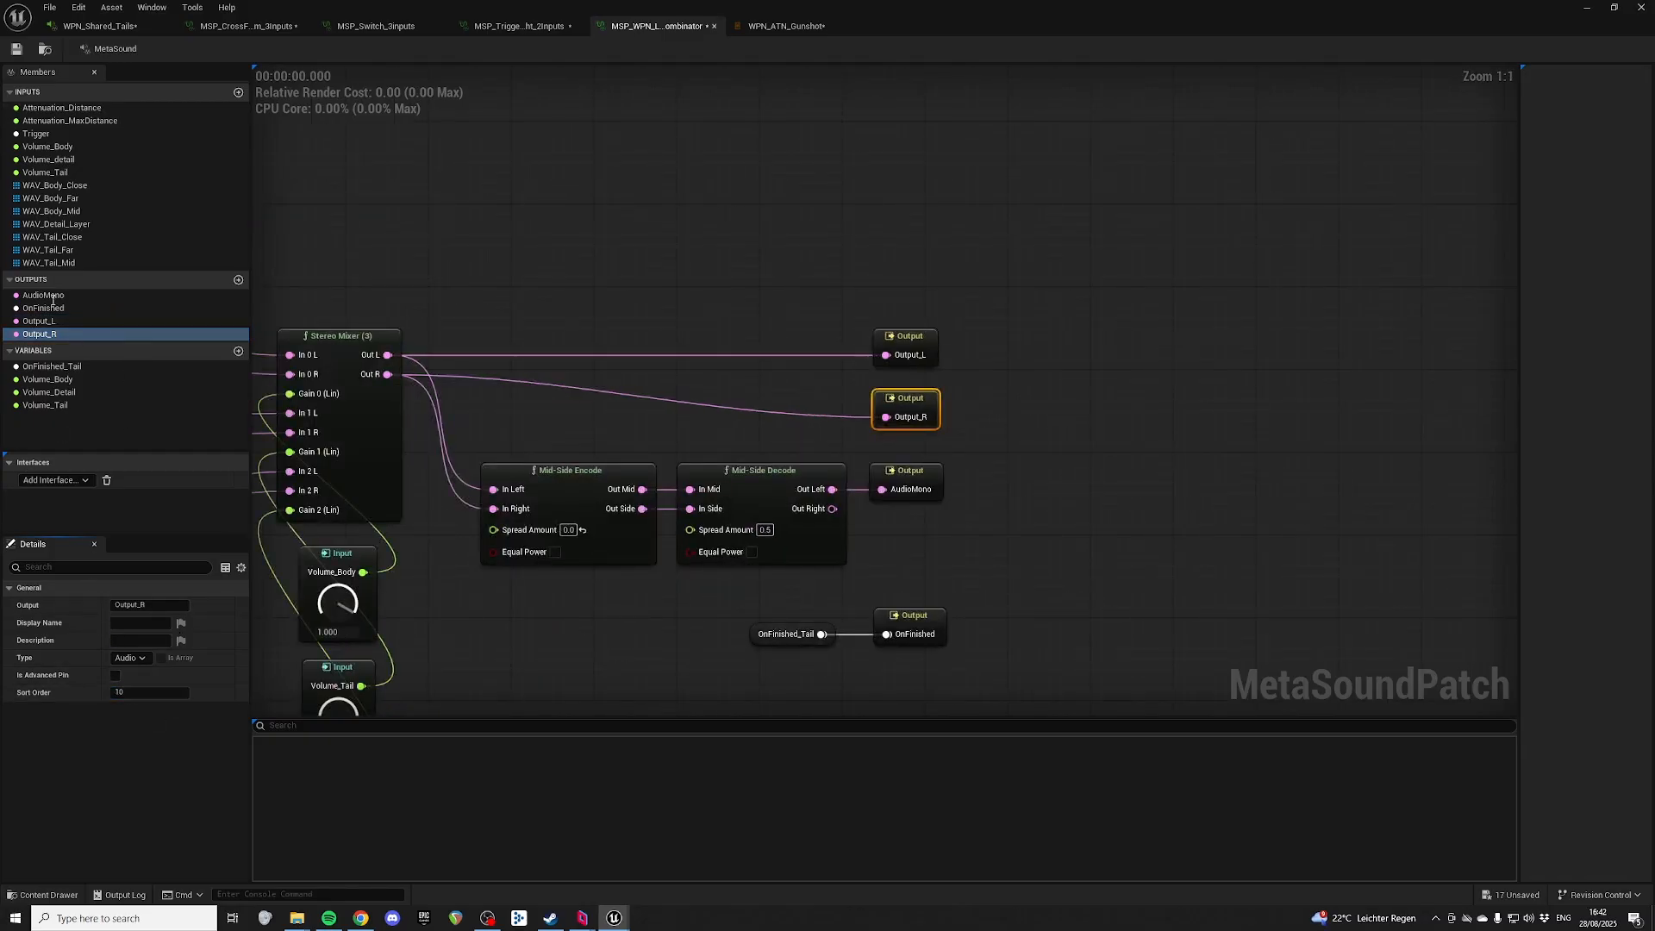
{"action": "left_click", "coordinate": [55, 295]}
{"action": "left_click", "coordinate": [141, 692]}
{"action": "type", "text": "15"}
{"action": "key", "text": "Return"}
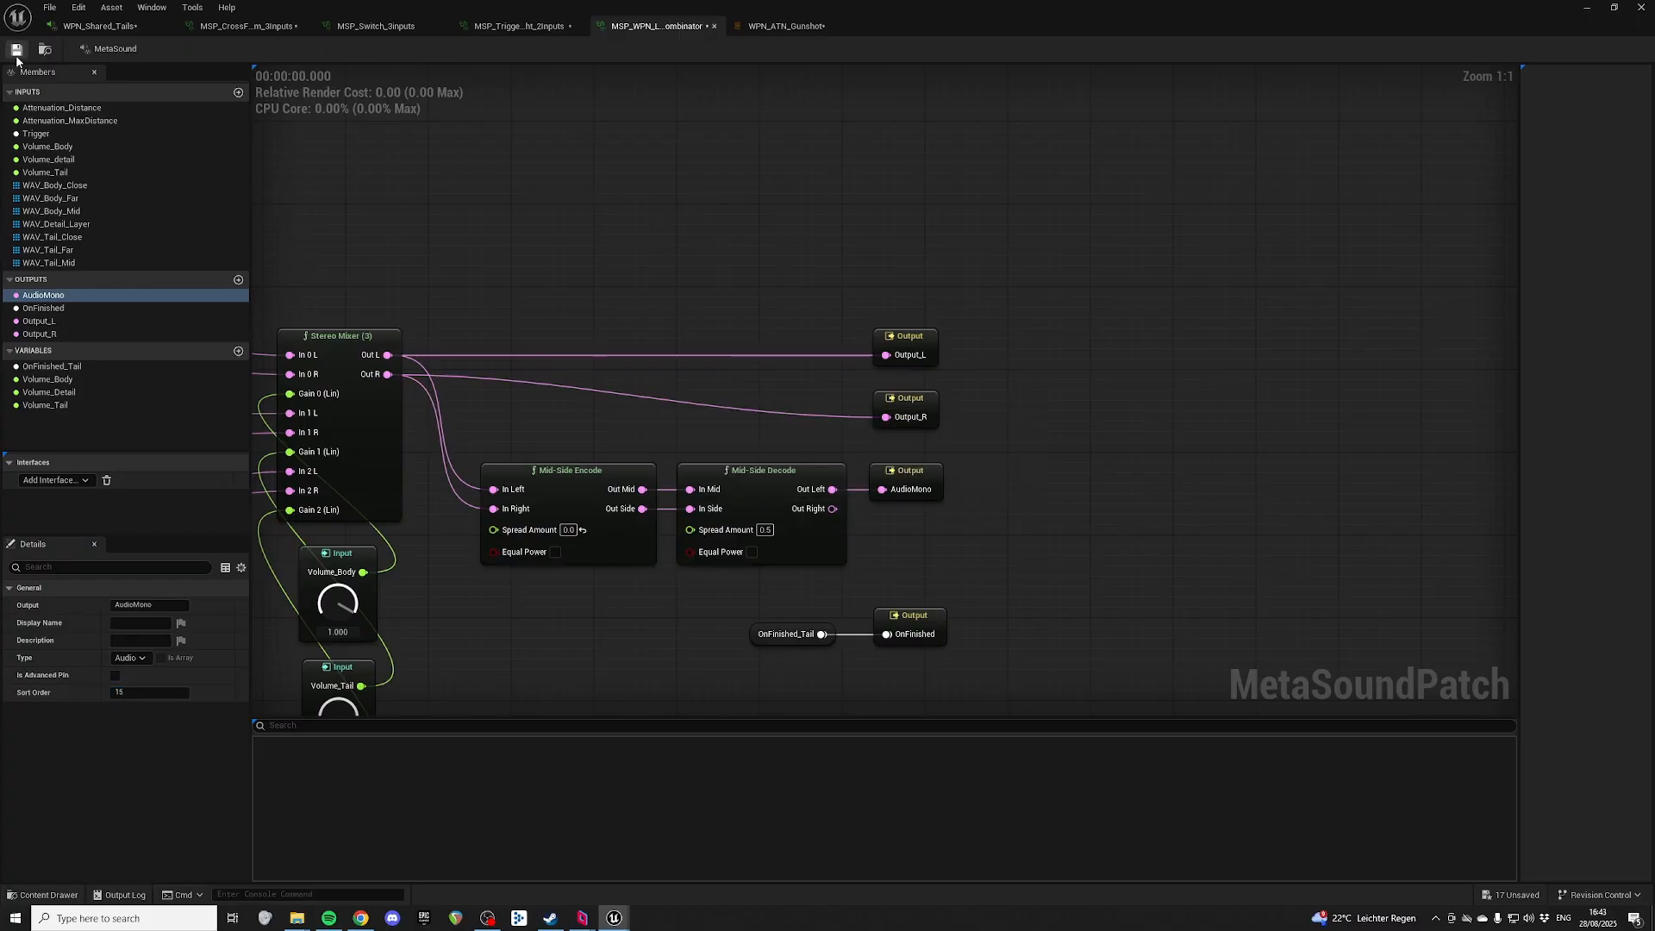
Step: Return to WPN_Shared_Tails and connect the combinator's Output_L and Output_R to In 3 L and In 3 R of the Stereo Mixer
{"action": "left_click", "coordinate": [99, 26]}
{"action": "scroll", "coordinate": [1006, 386], "scroll_direction": "up", "scroll_amount": 1}
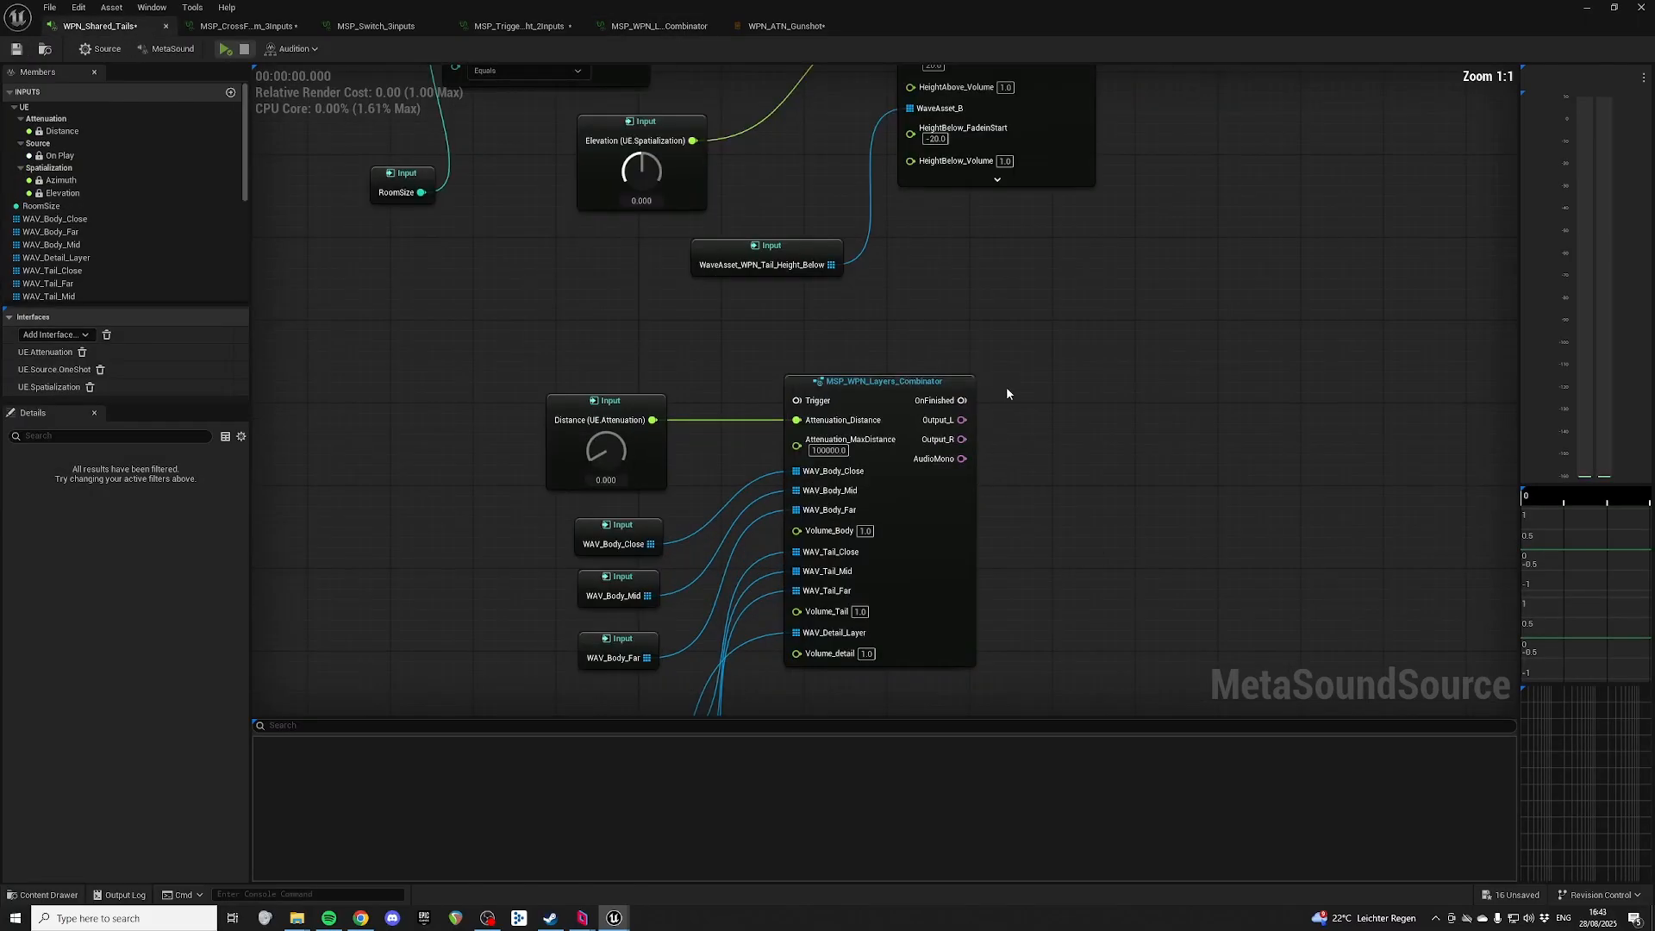
{"action": "scroll", "coordinate": [1053, 419], "scroll_direction": "down", "scroll_amount": 3}
{"action": "scroll", "coordinate": [930, 364], "scroll_direction": "up", "scroll_amount": 3}
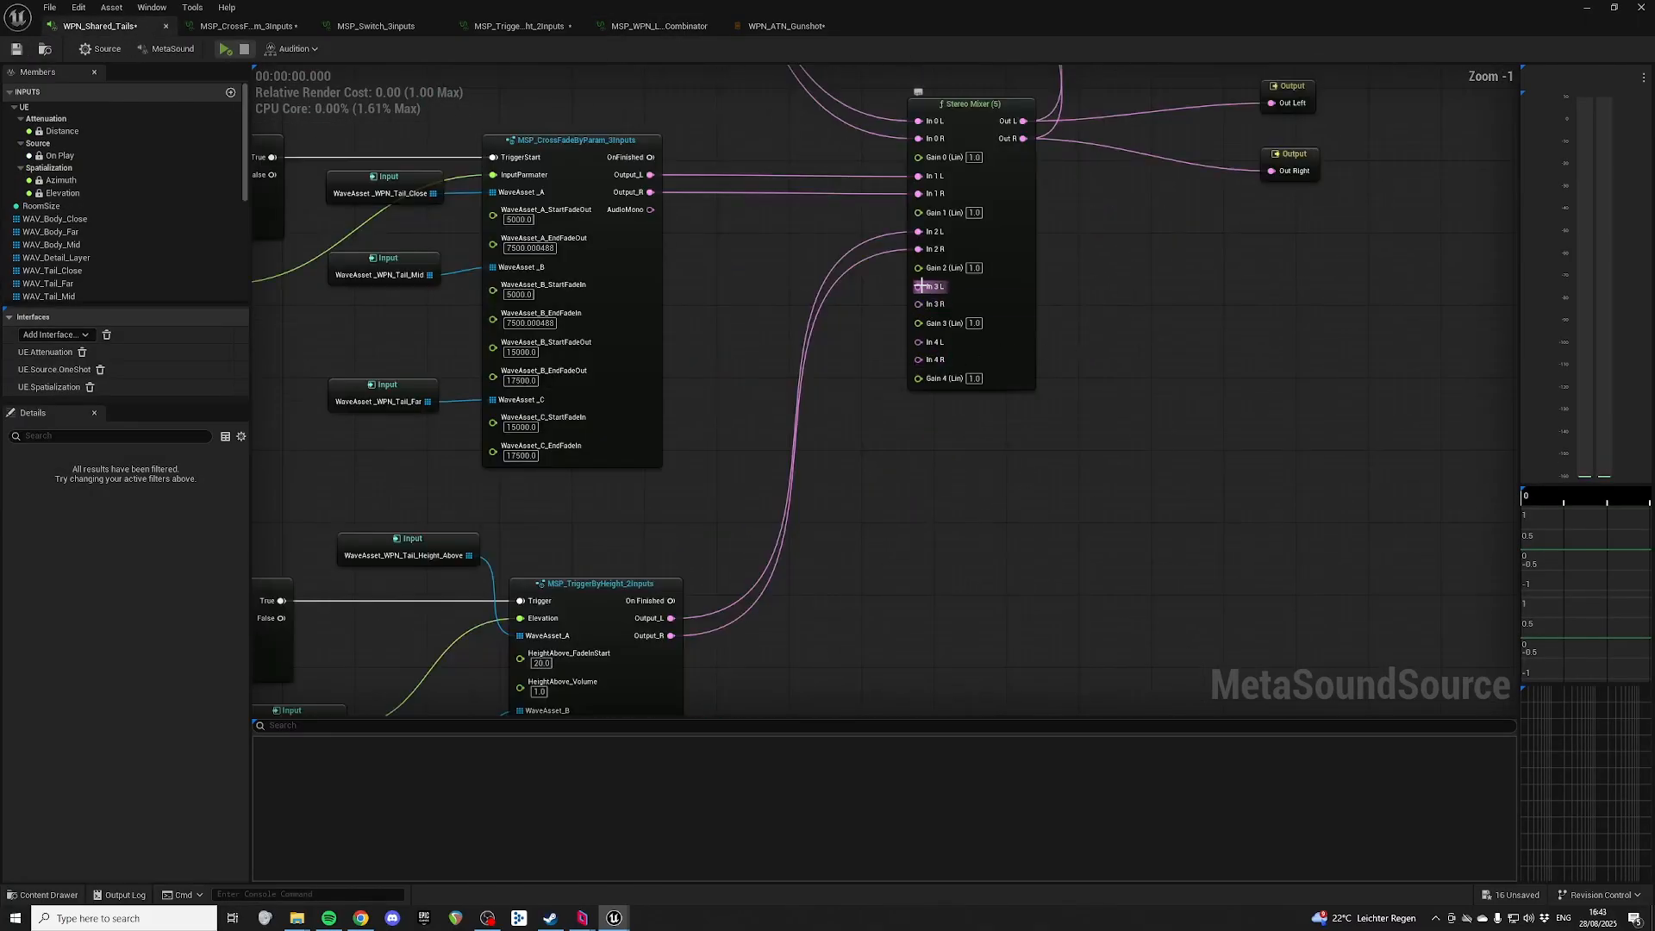
{"action": "left_click_drag", "start_coordinate": [922, 286], "coordinate": [547, 587]}
{"action": "left_click_drag", "start_coordinate": [546, 587], "coordinate": [548, 569]}
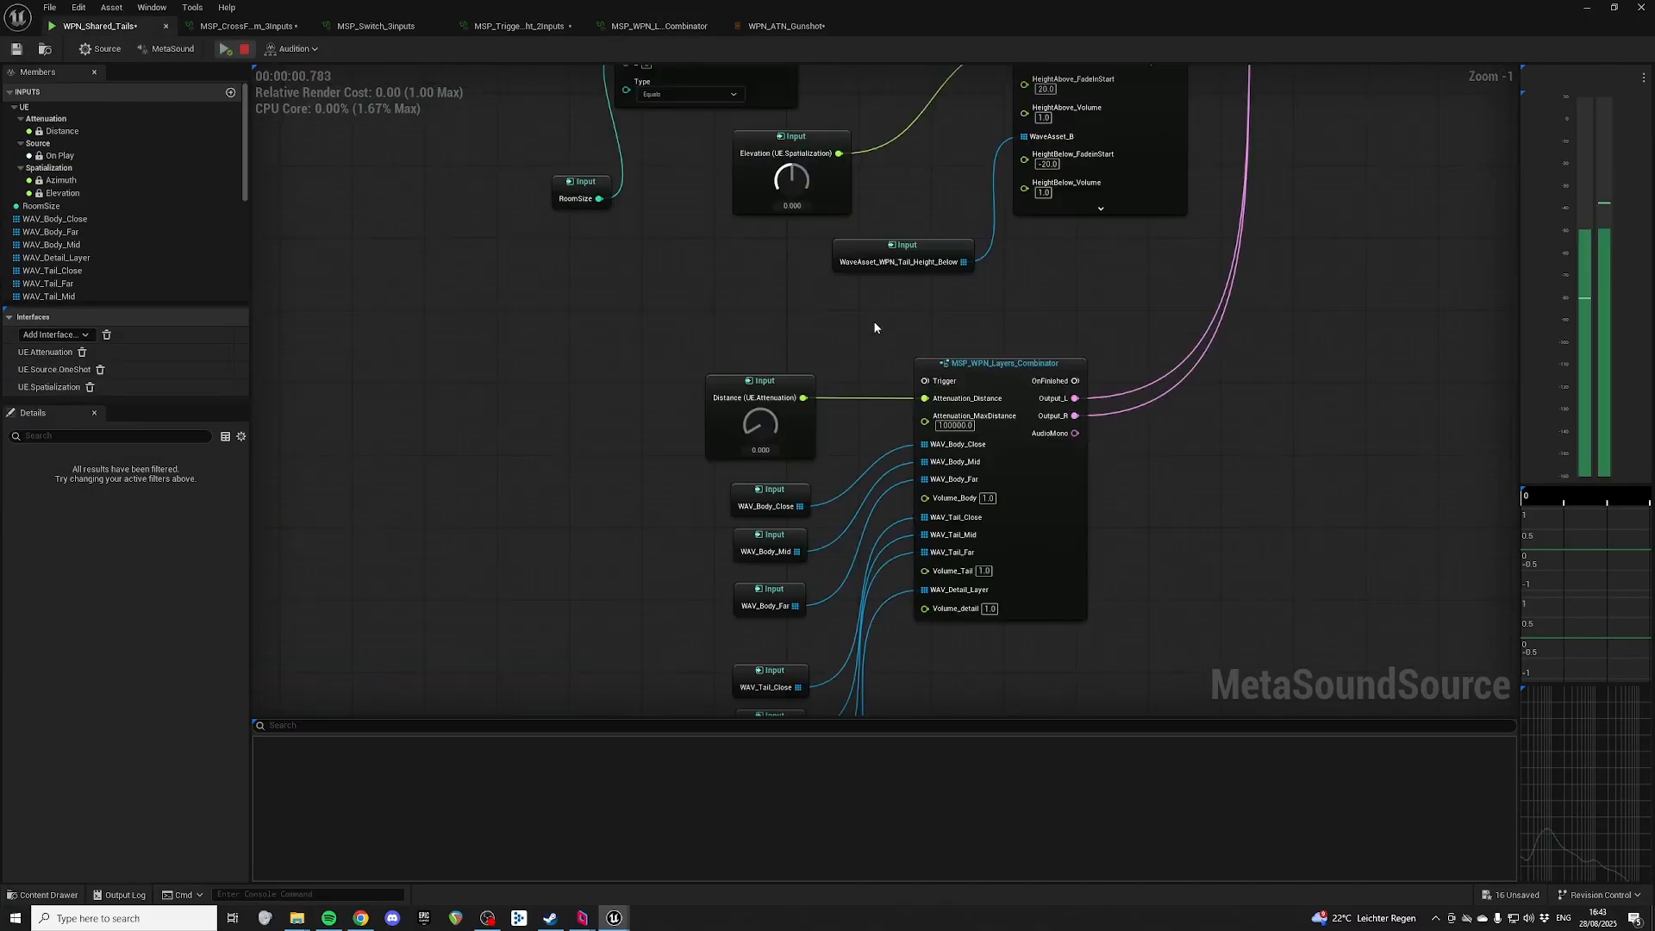
Step: Place an On Play input node above the Distance input, connect it to the combinator's Trigger, and preview the MetaSound
{"action": "right_click_drag", "start_coordinate": [876, 328], "coordinate": [949, 449]}
{"action": "left_click_drag", "start_coordinate": [519, 192], "coordinate": [648, 79]}
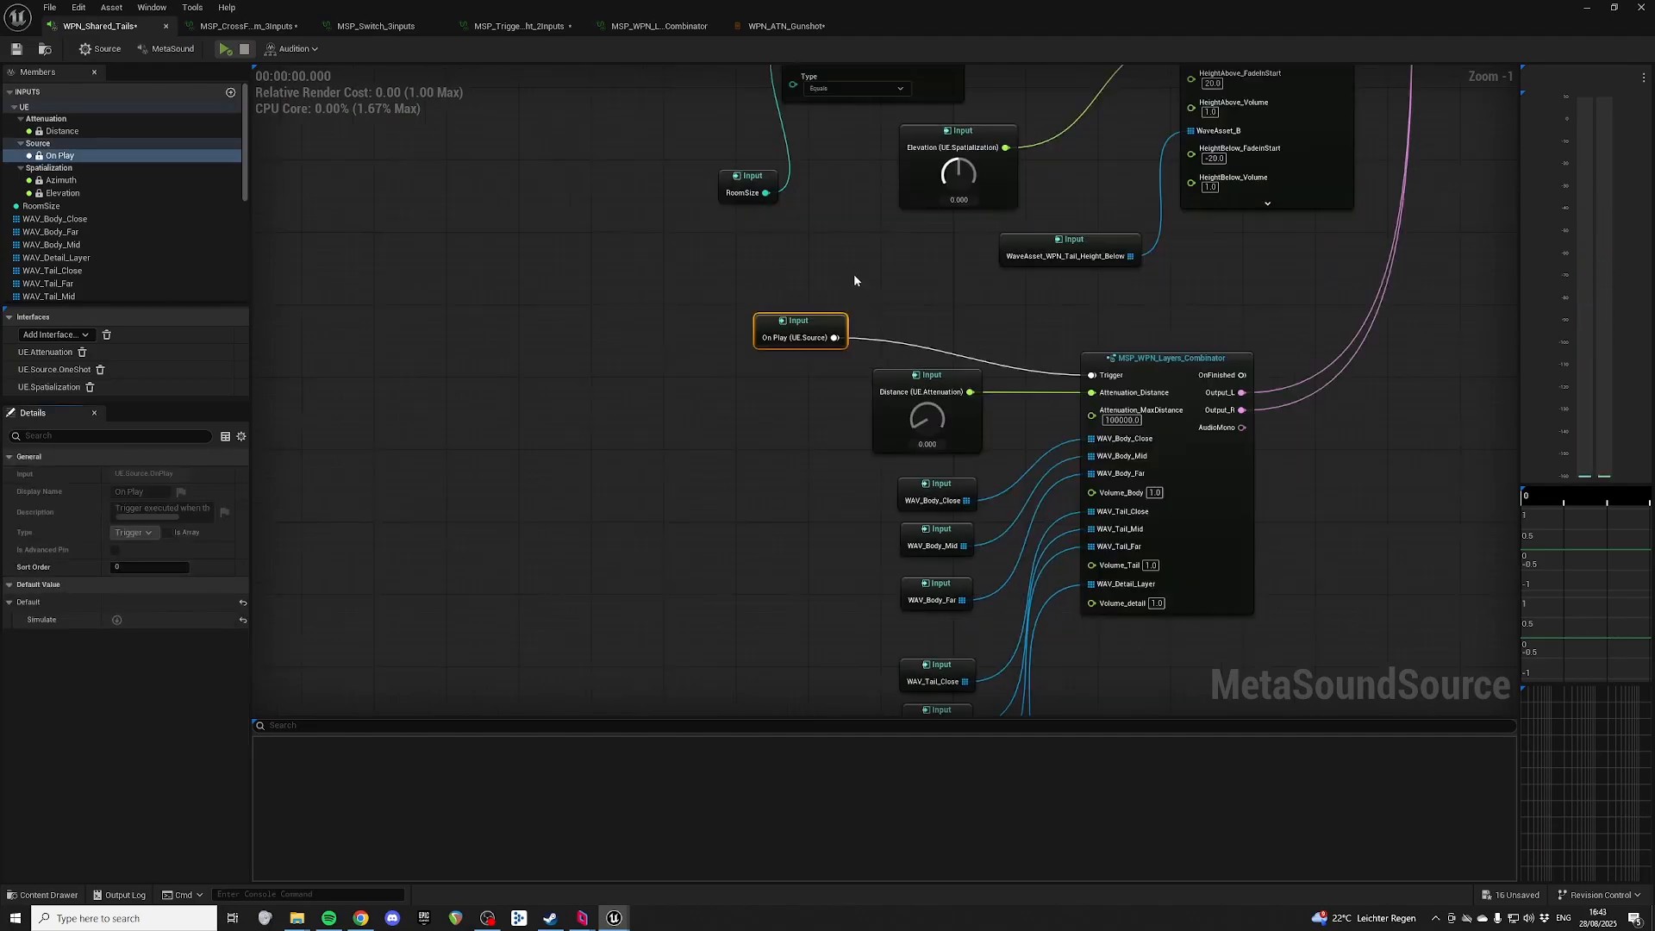
{"action": "right_click_drag", "start_coordinate": [853, 272], "coordinate": [889, 383]}
{"action": "left_click", "coordinate": [764, 405]}
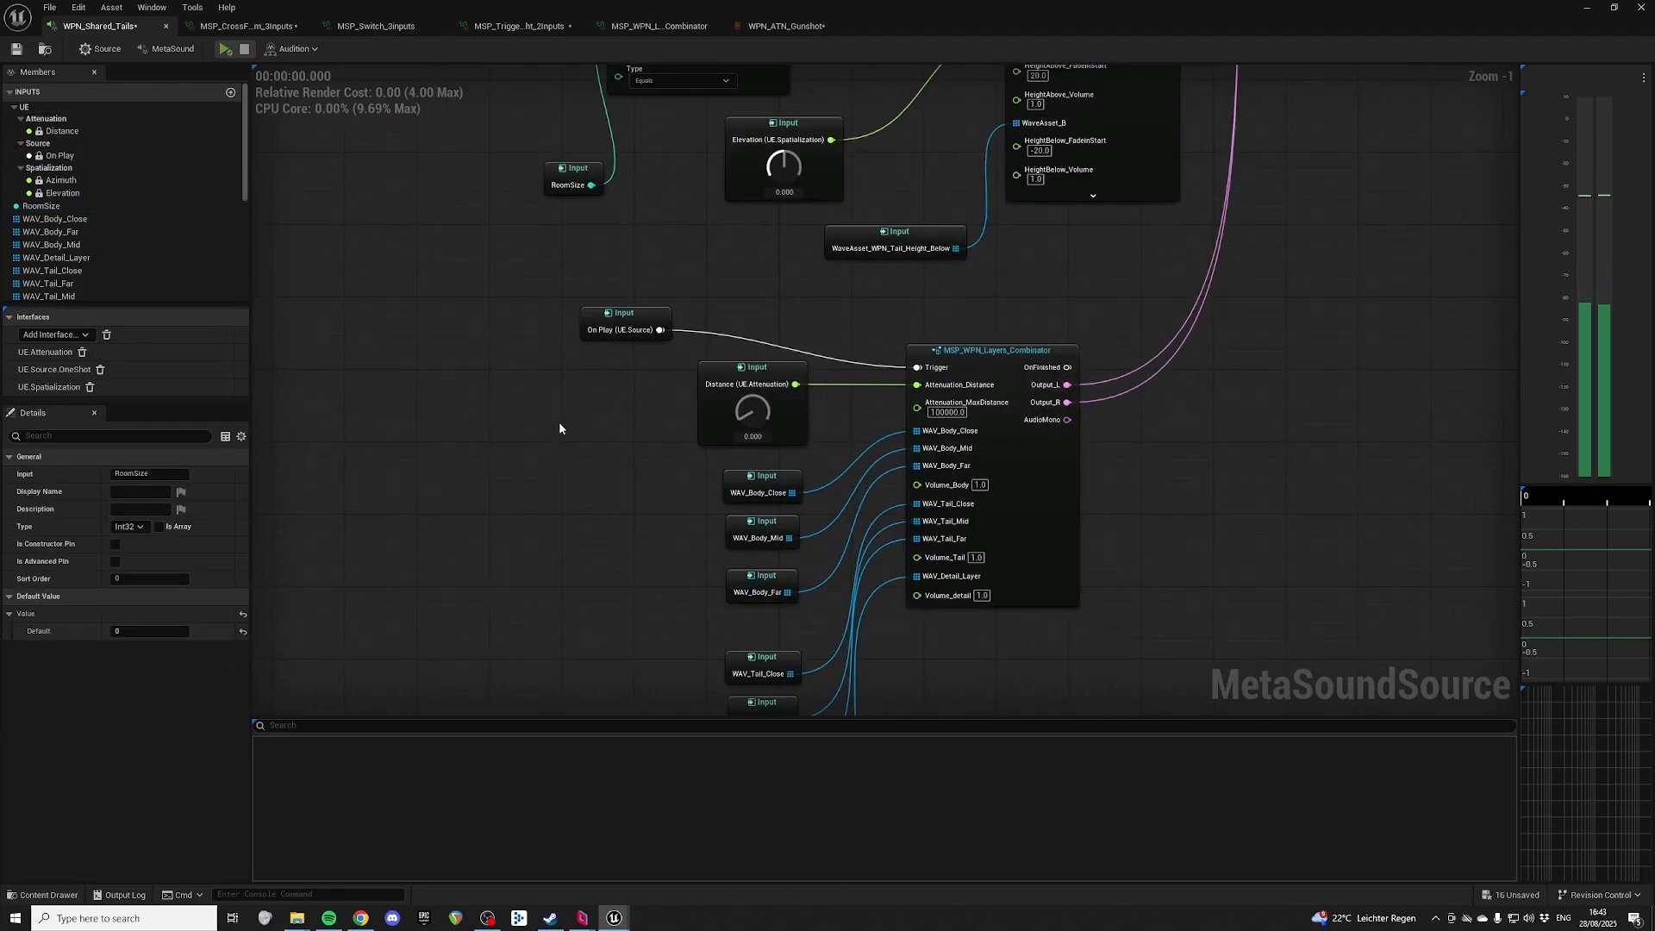
Step: Space the Distance and WAV inputs farther from MSP_WPN_Layers_Combinator, shift the combinator slightly down, and move On Play above the Distance input
{"action": "left_click_drag", "start_coordinate": [840, 224], "coordinate": [670, 240]}
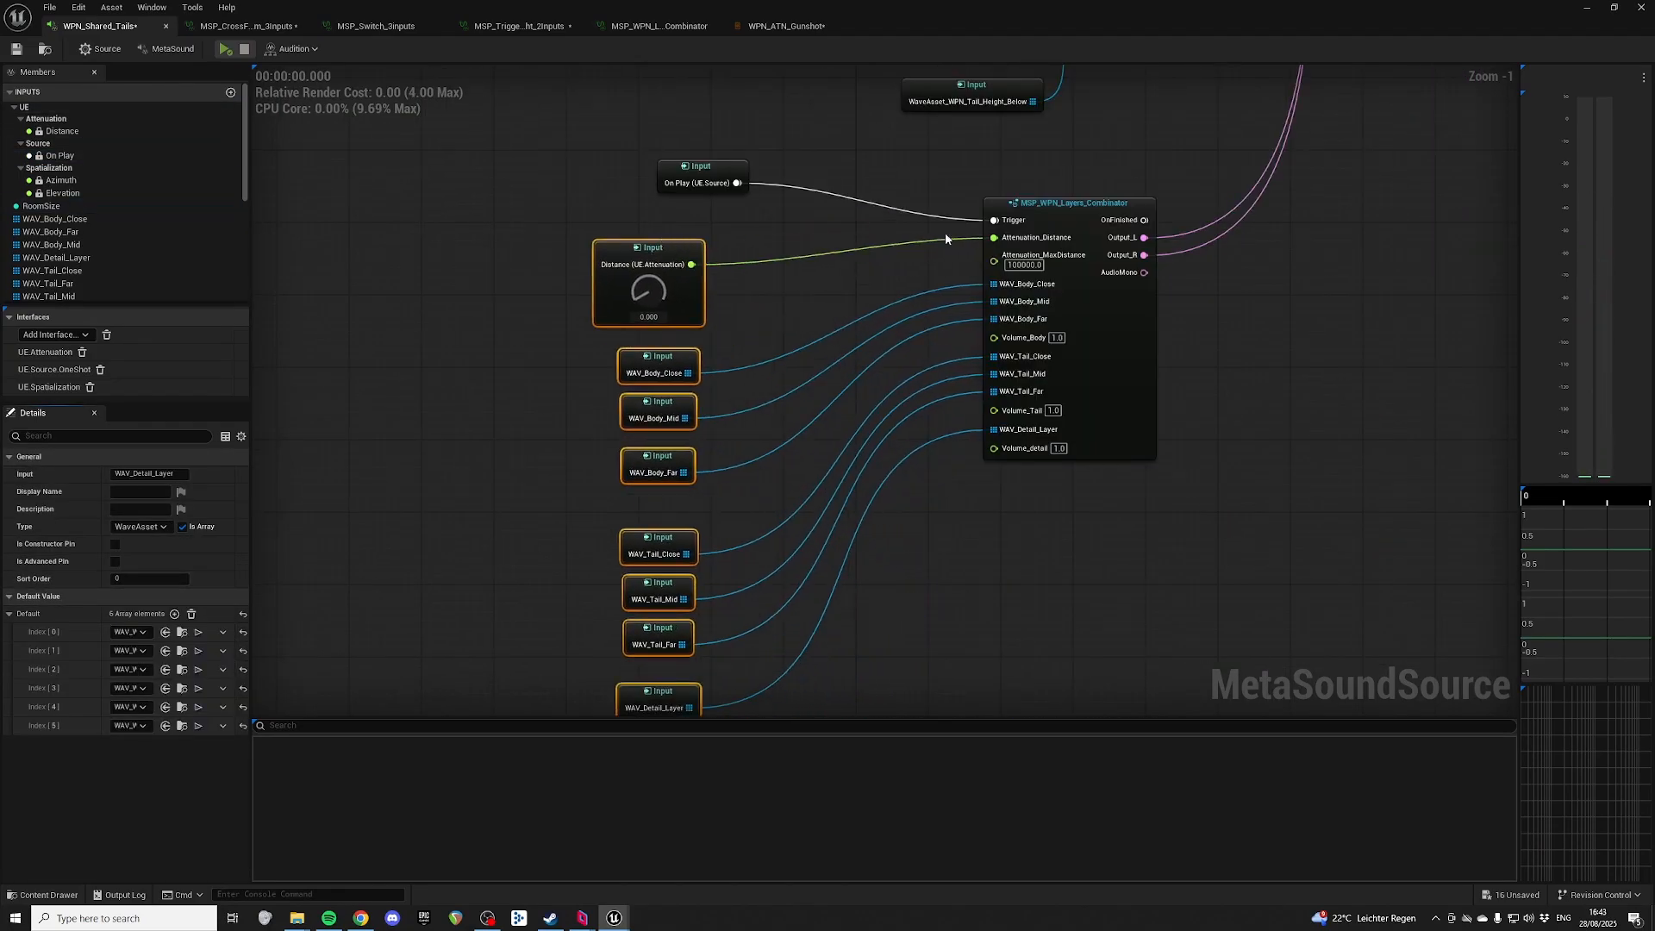
{"action": "right_click_drag", "start_coordinate": [1050, 213], "coordinate": [1024, 344]}
{"action": "left_click_drag", "start_coordinate": [1025, 343], "coordinate": [1027, 369]}
{"action": "right_click_drag", "start_coordinate": [1044, 322], "coordinate": [850, 421]}
{"action": "right_click_drag", "start_coordinate": [948, 348], "coordinate": [806, 587]}
{"action": "right_click_drag", "start_coordinate": [1006, 348], "coordinate": [1060, 276]}
{"action": "right_click_drag", "start_coordinate": [891, 626], "coordinate": [1157, 414]}
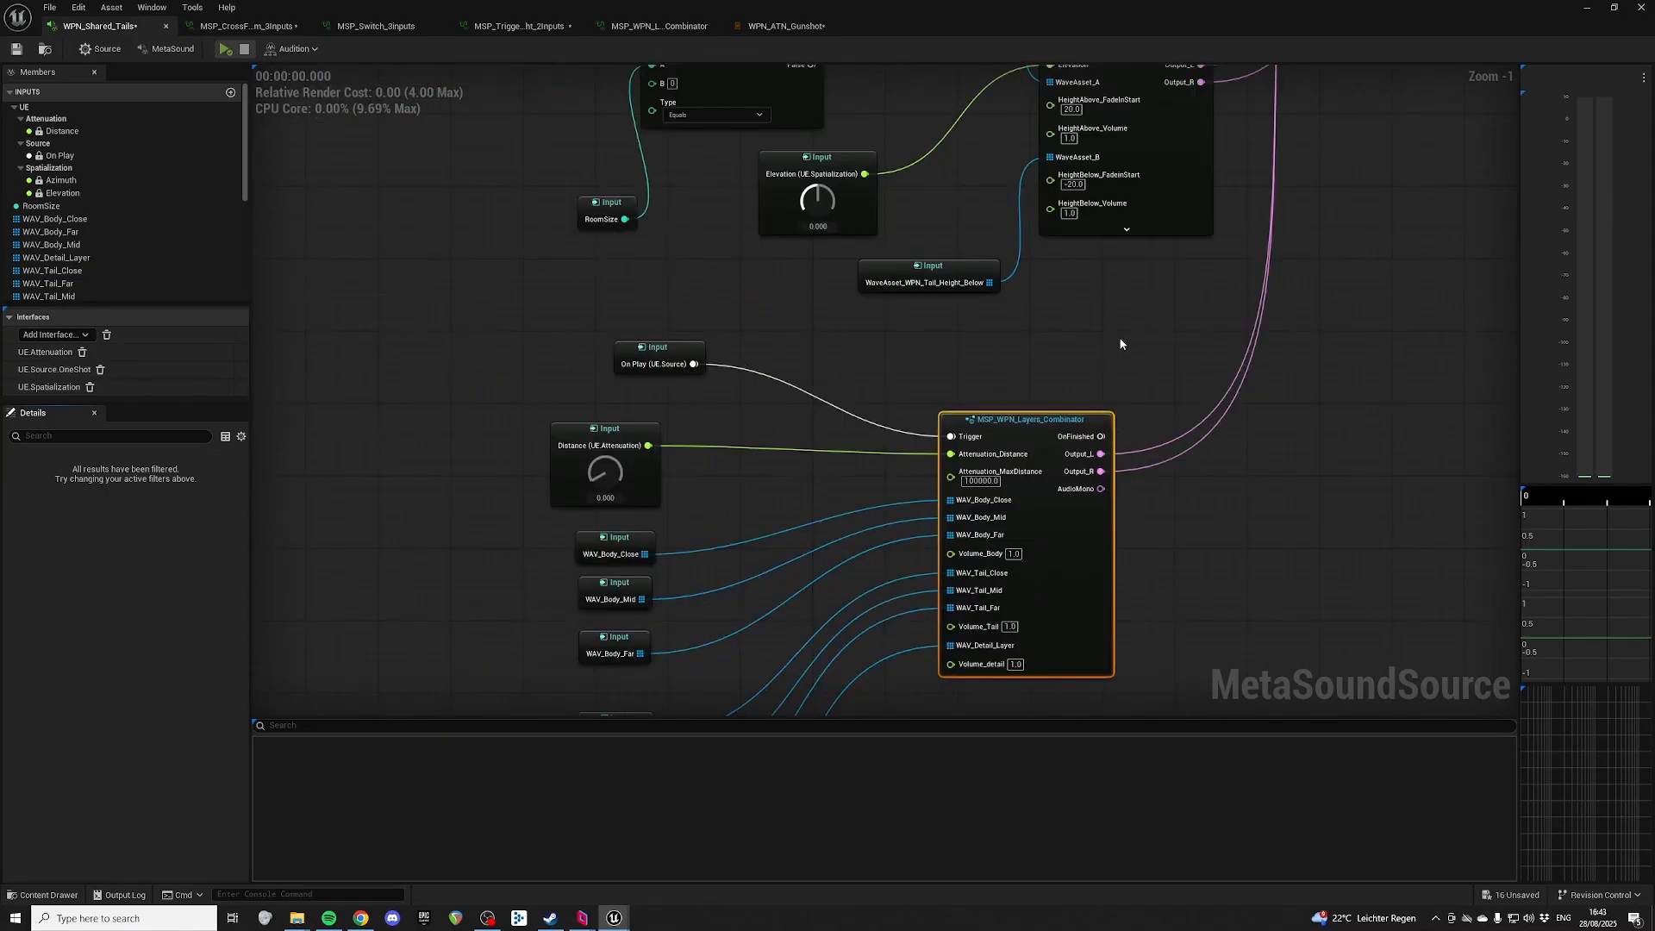
{"action": "right_click_drag", "start_coordinate": [1054, 391], "coordinate": [1005, 207]}
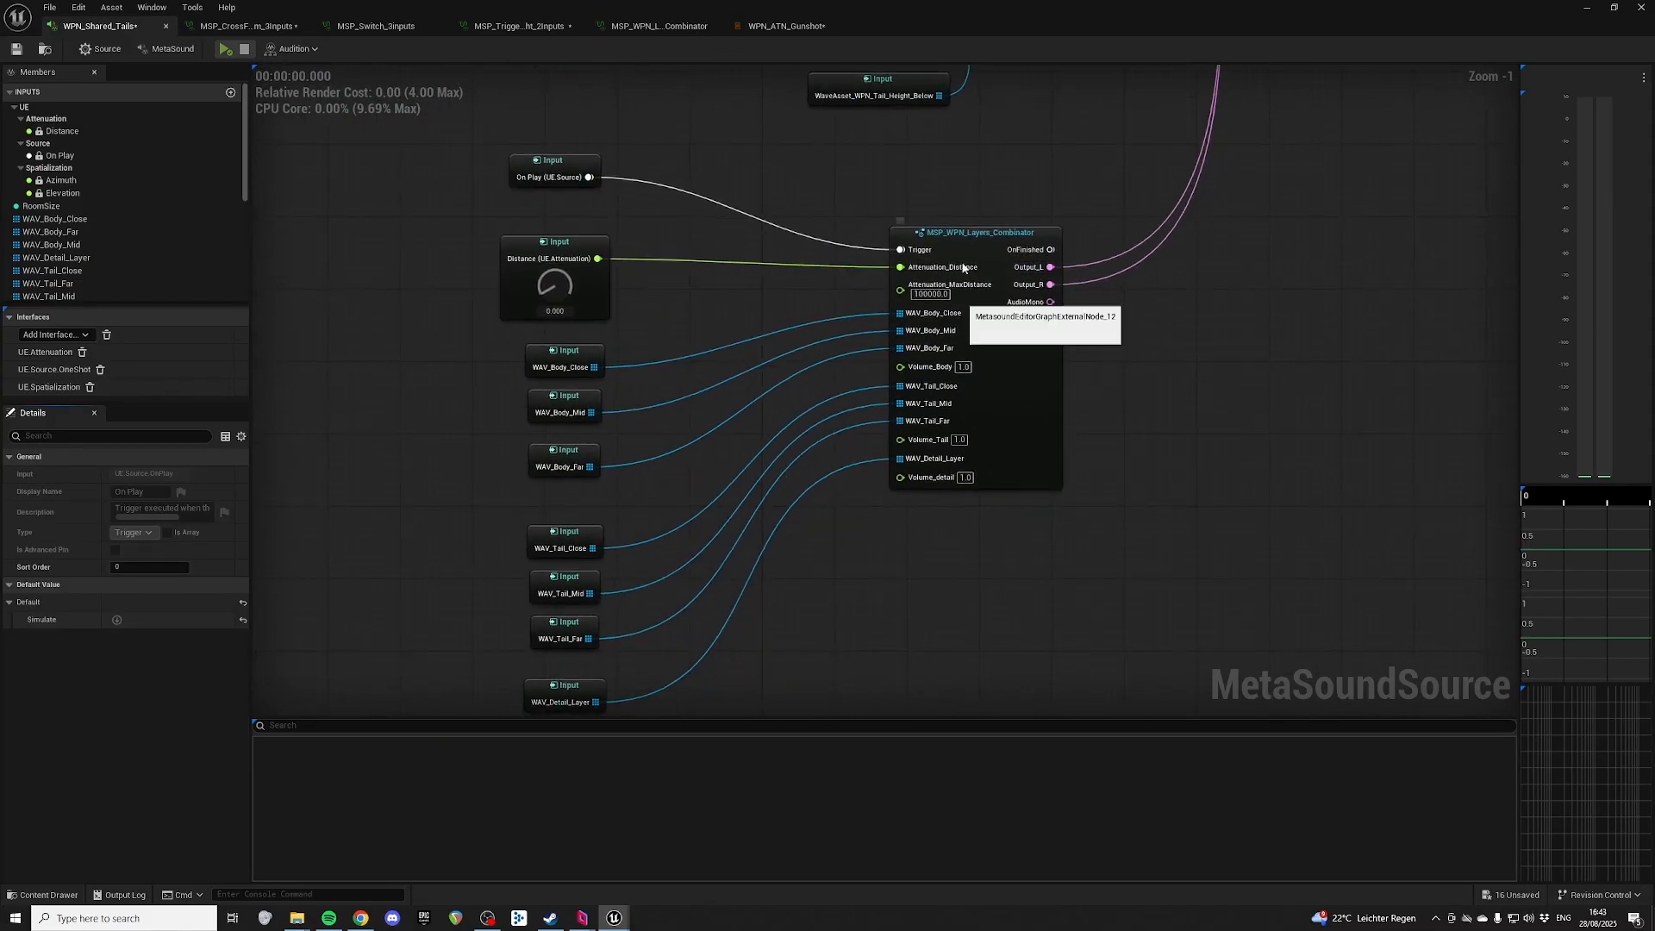
Step: Review how the height-trigger section and the layers combinator route into the Stereo Mixer
{"action": "right_click_drag", "start_coordinate": [968, 262], "coordinate": [894, 664]}
{"action": "right_click_drag", "start_coordinate": [1050, 156], "coordinate": [971, 431]}
{"action": "right_click", "coordinate": [955, 397]}
{"action": "left_click", "coordinate": [1124, 337]}
{"action": "right_click_drag", "start_coordinate": [1145, 472], "coordinate": [1183, 219]}
{"action": "right_click", "coordinate": [1037, 322]}
{"action": "left_click_drag", "start_coordinate": [397, 556], "coordinate": [1159, 216]}
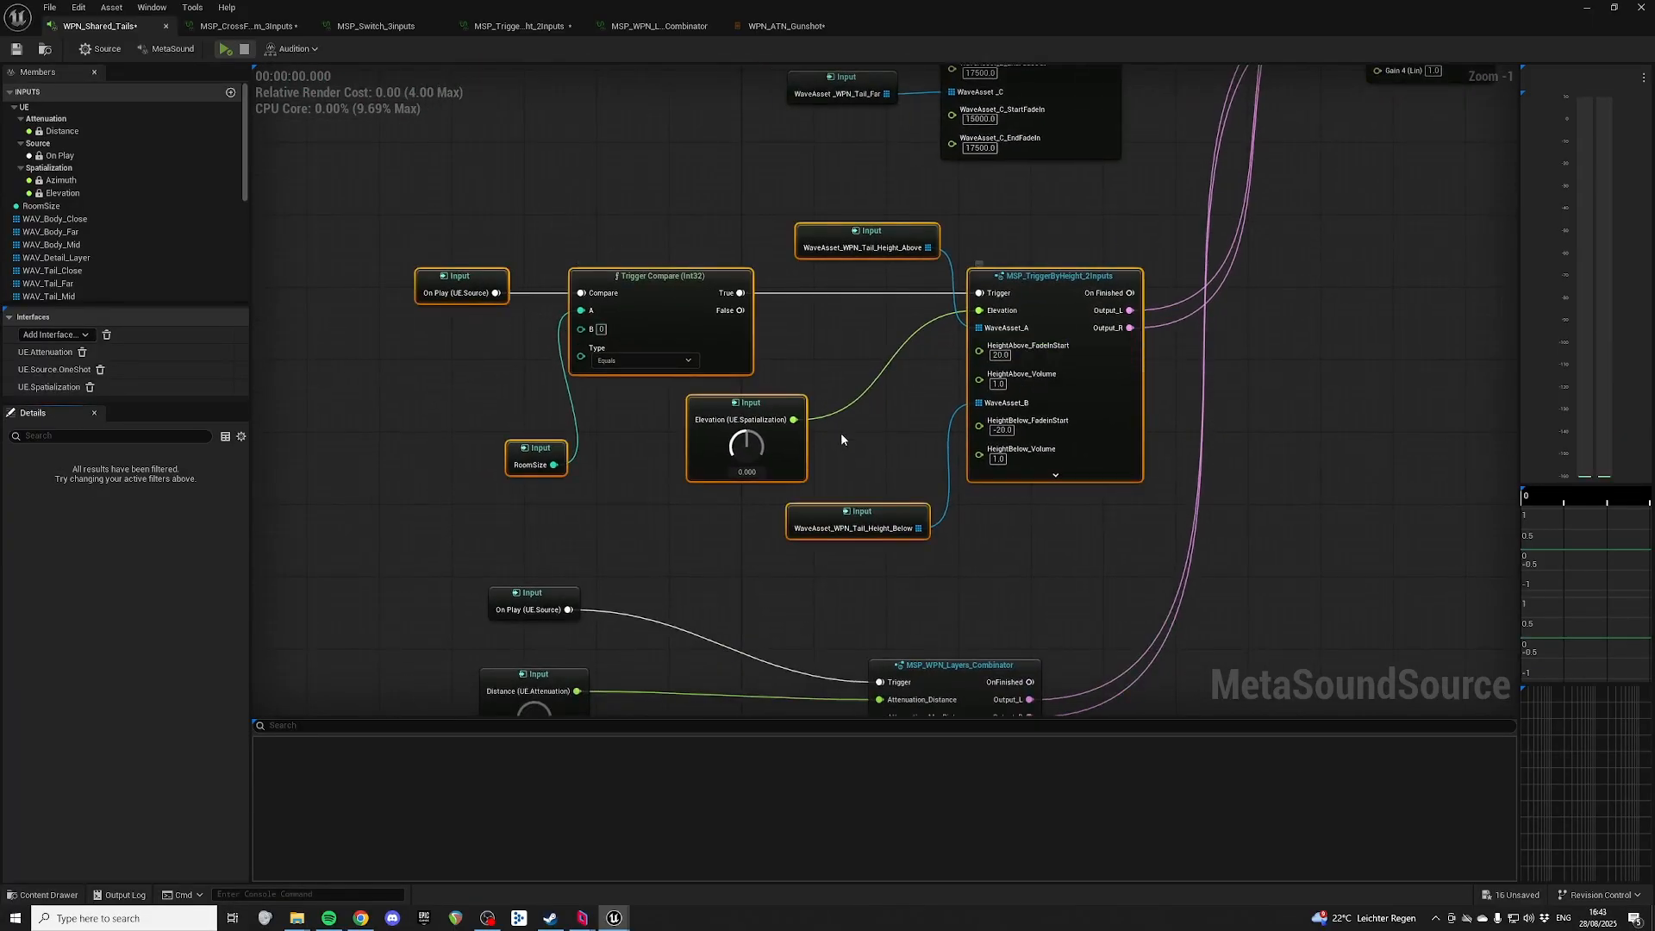
{"action": "right_click_drag", "start_coordinate": [915, 338], "coordinate": [756, 372]}
{"action": "left_click", "coordinate": [1004, 262]}
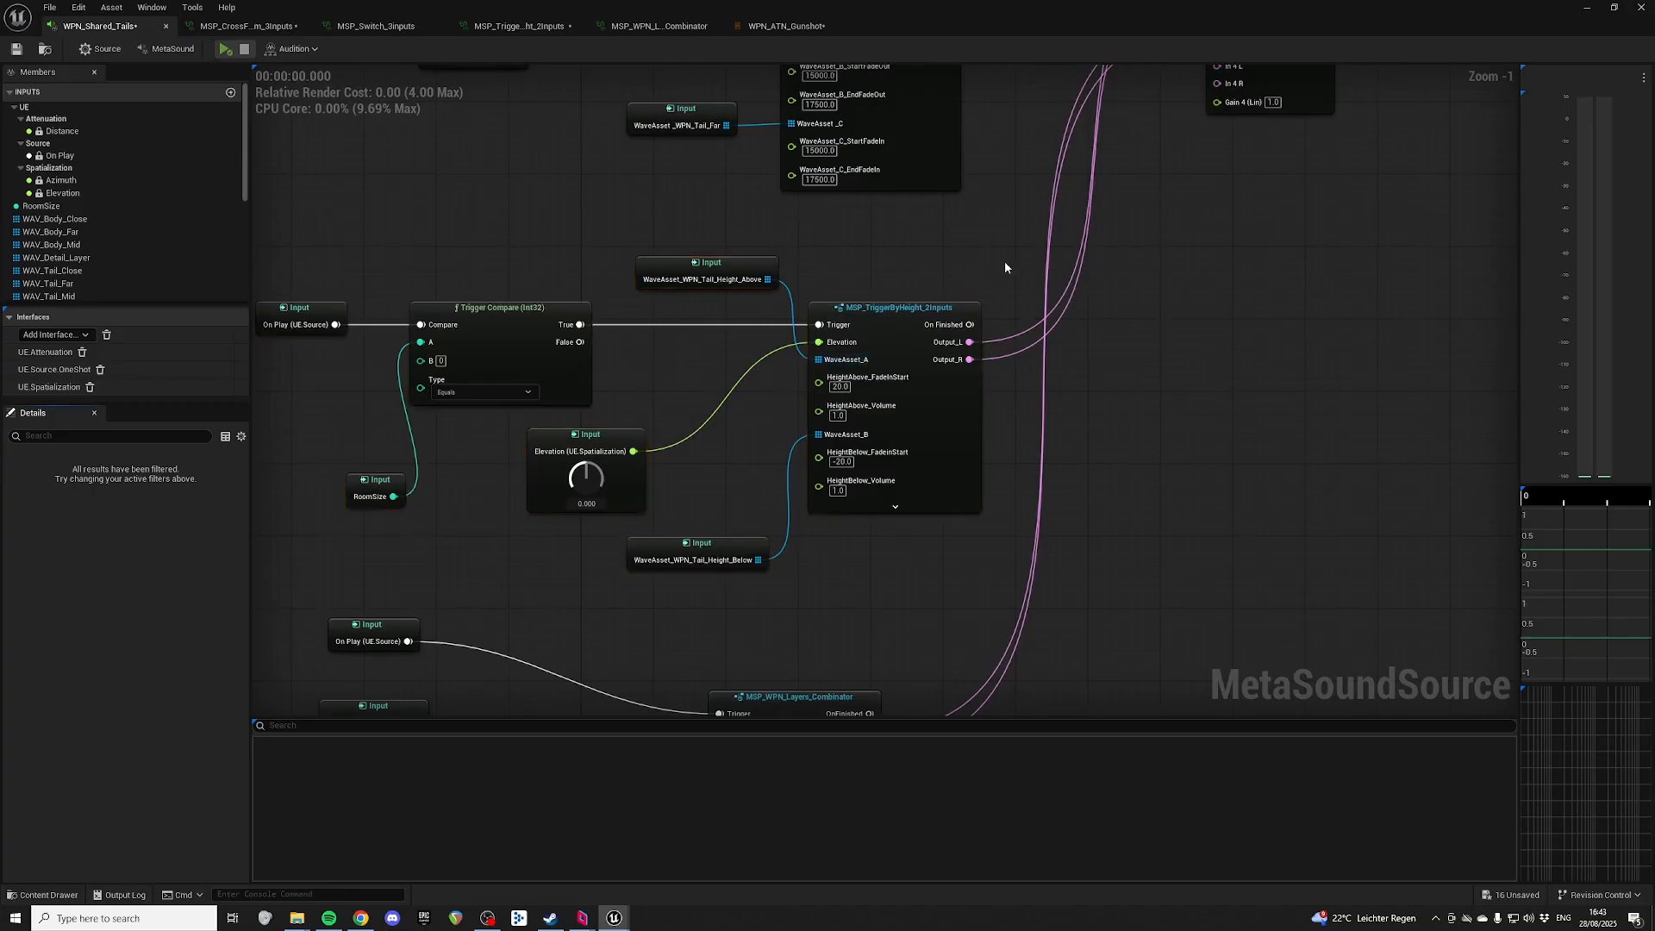
{"action": "right_click_drag", "start_coordinate": [1013, 162], "coordinate": [886, 284]}
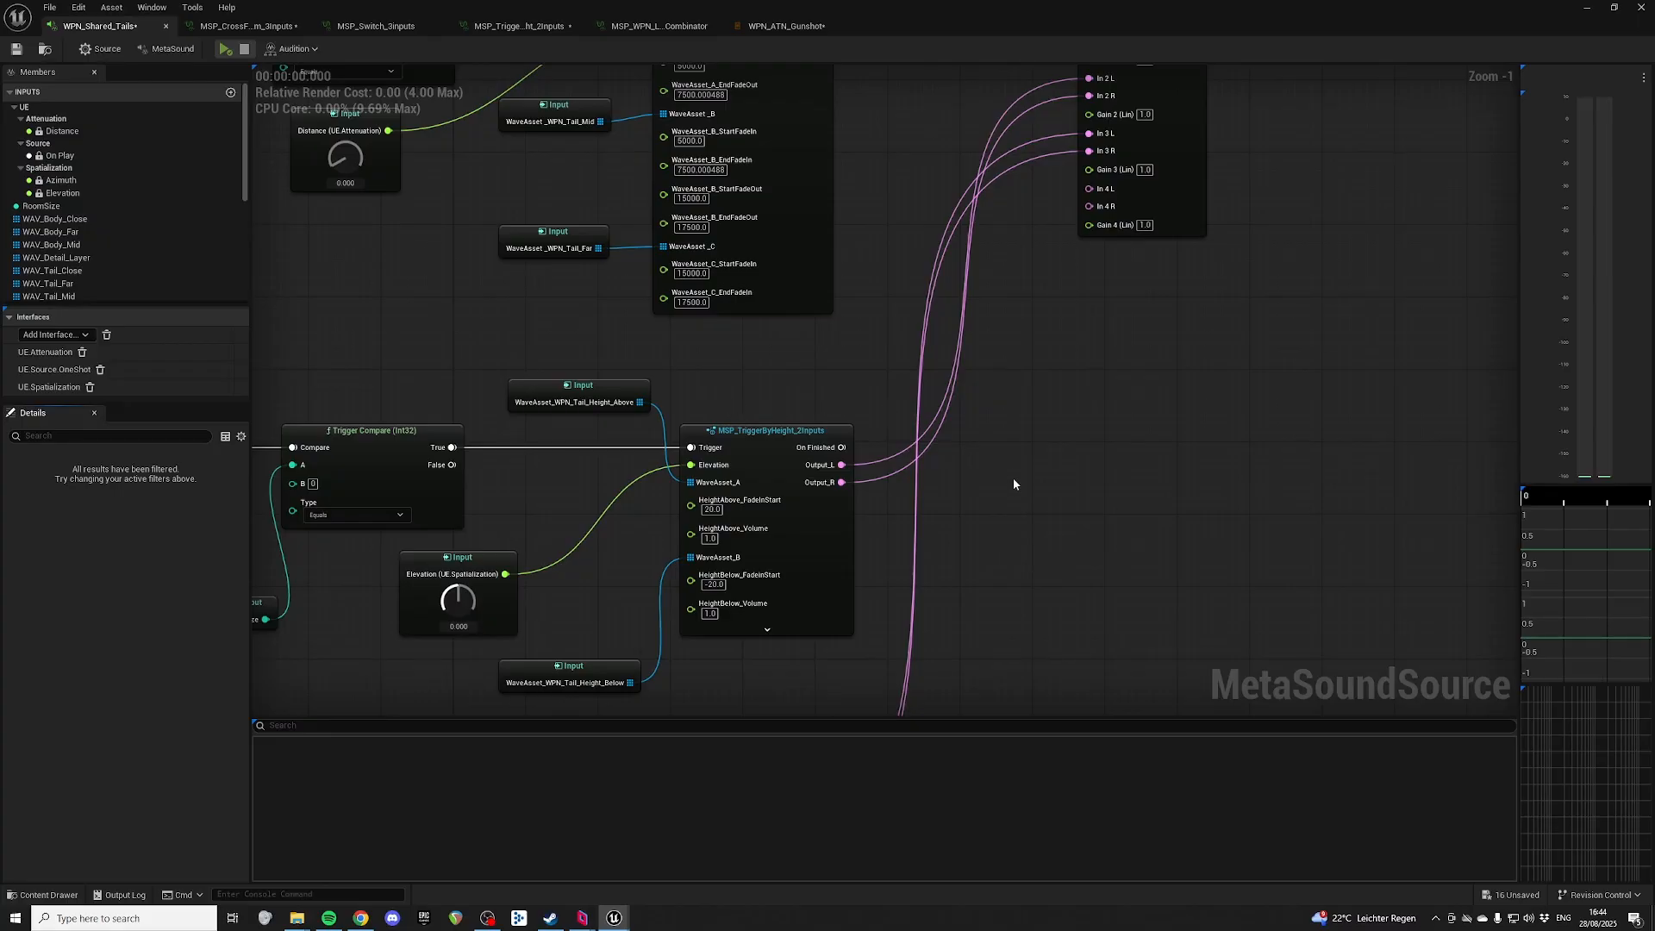
{"action": "right_click_drag", "start_coordinate": [1014, 479], "coordinate": [997, 308]}
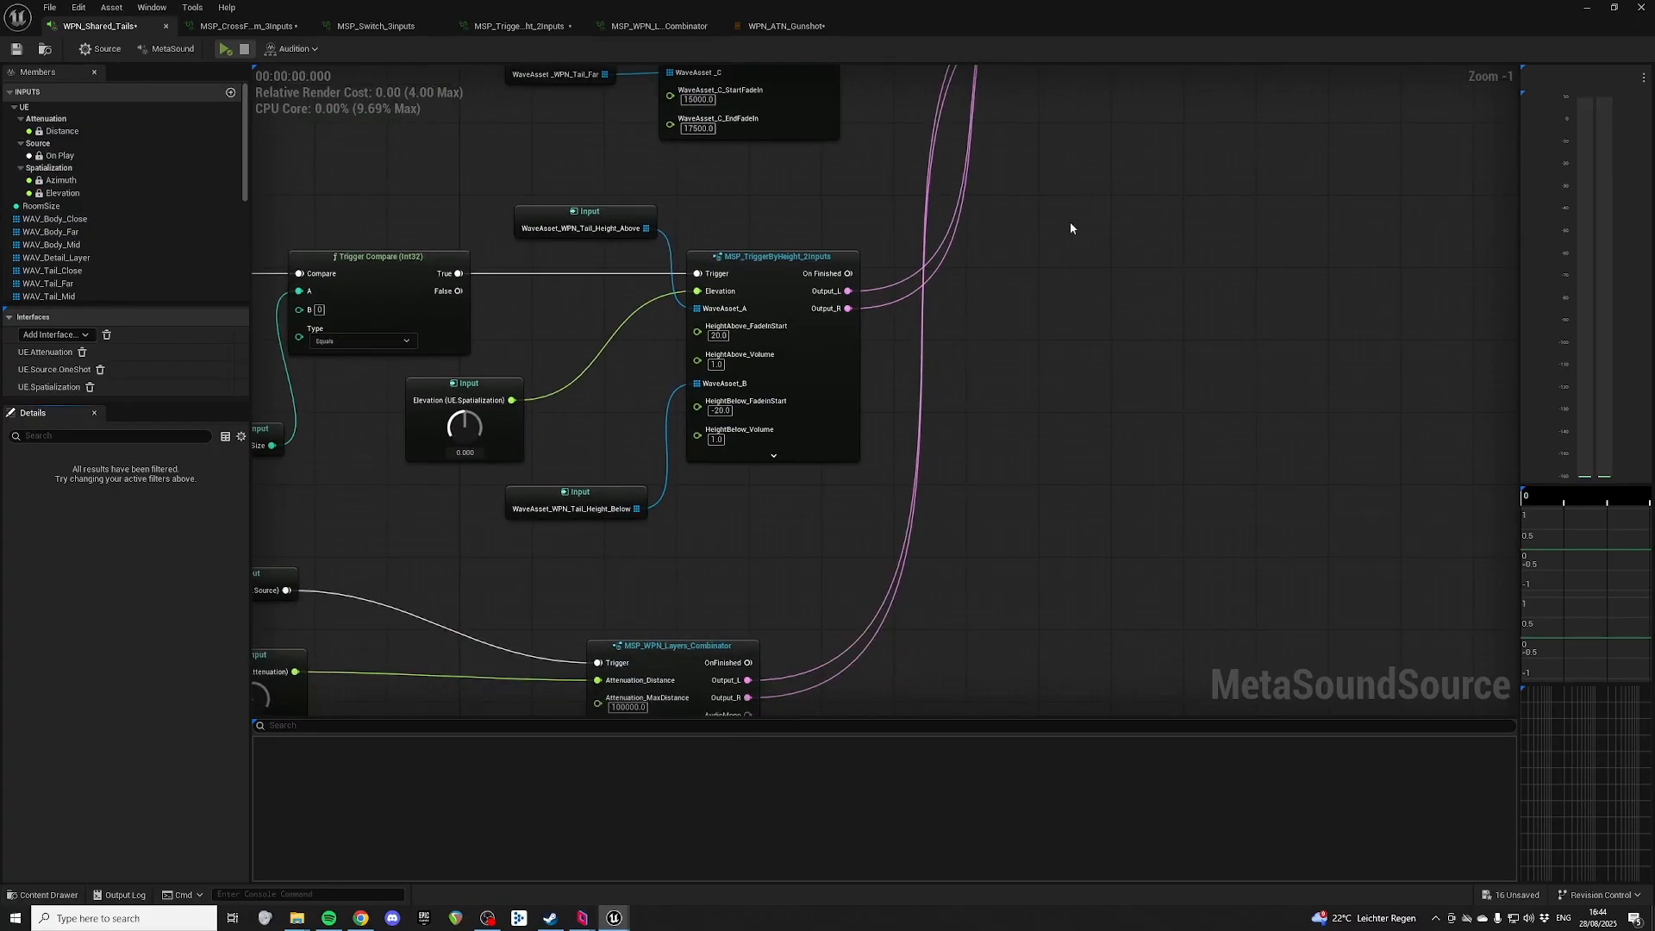
{"action": "right_click_drag", "start_coordinate": [1120, 186], "coordinate": [1184, 67]}
{"action": "right_click", "coordinate": [1196, 425]}
{"action": "right_click_drag", "start_coordinate": [1064, 258], "coordinate": [1118, 373]}
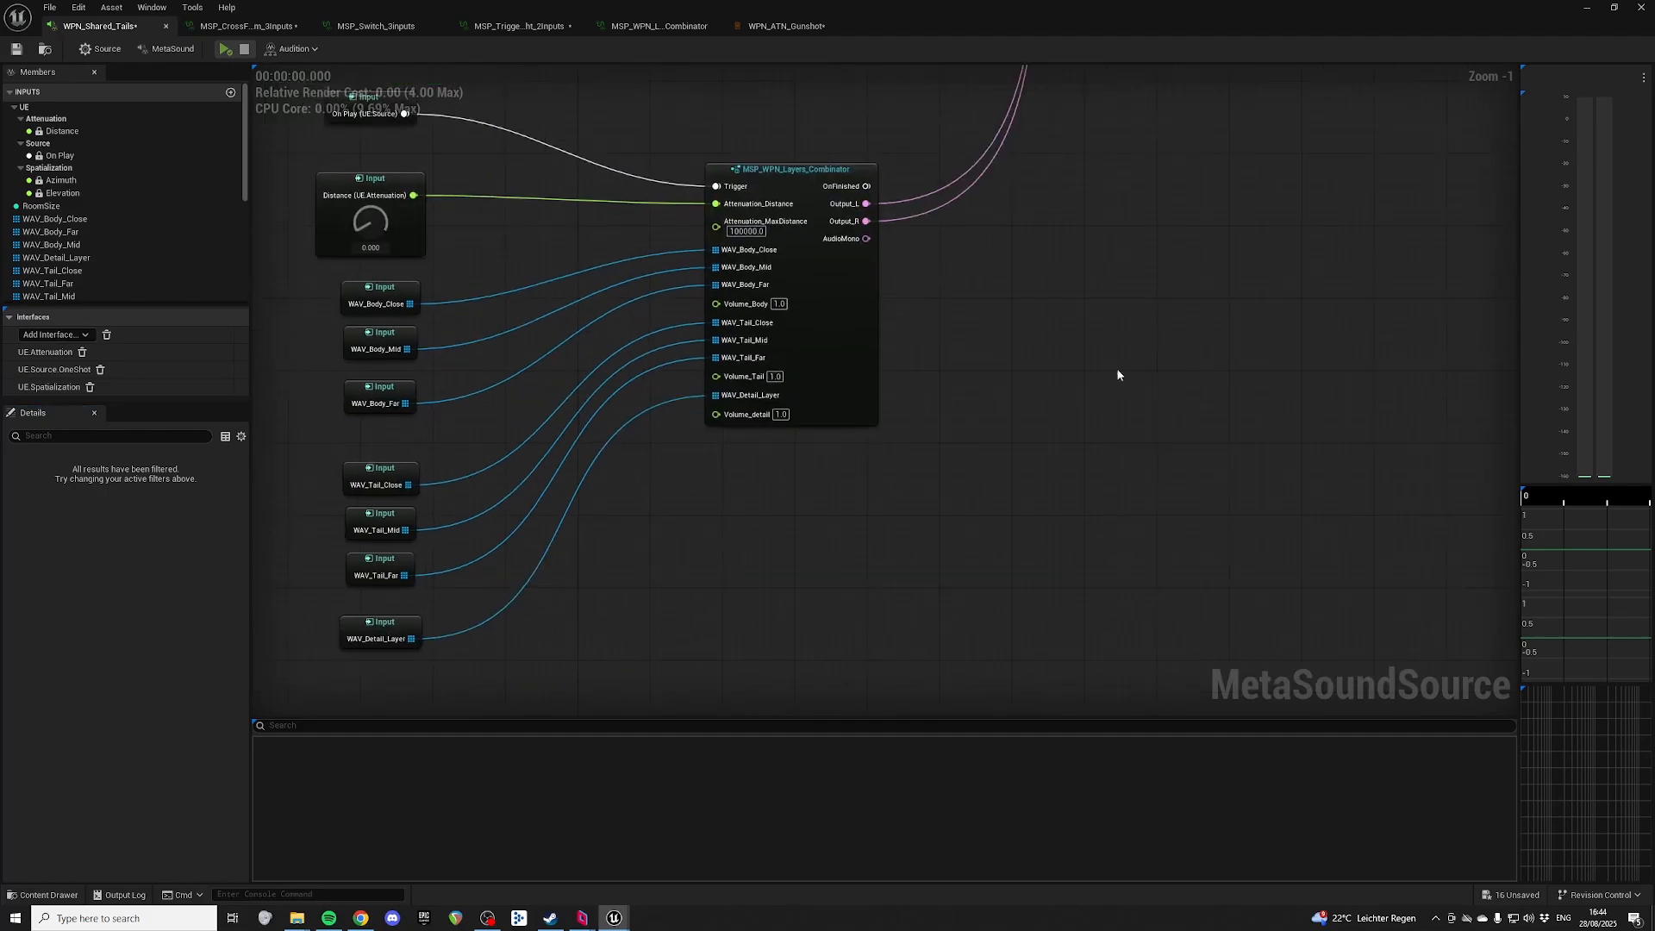
Step: Open MSP_WPN_Layers_Combinator and examine its "Calculation for volume dropoff over distance" section
{"action": "left_click", "coordinate": [804, 167]}
{"action": "double_click", "coordinate": [805, 168]}
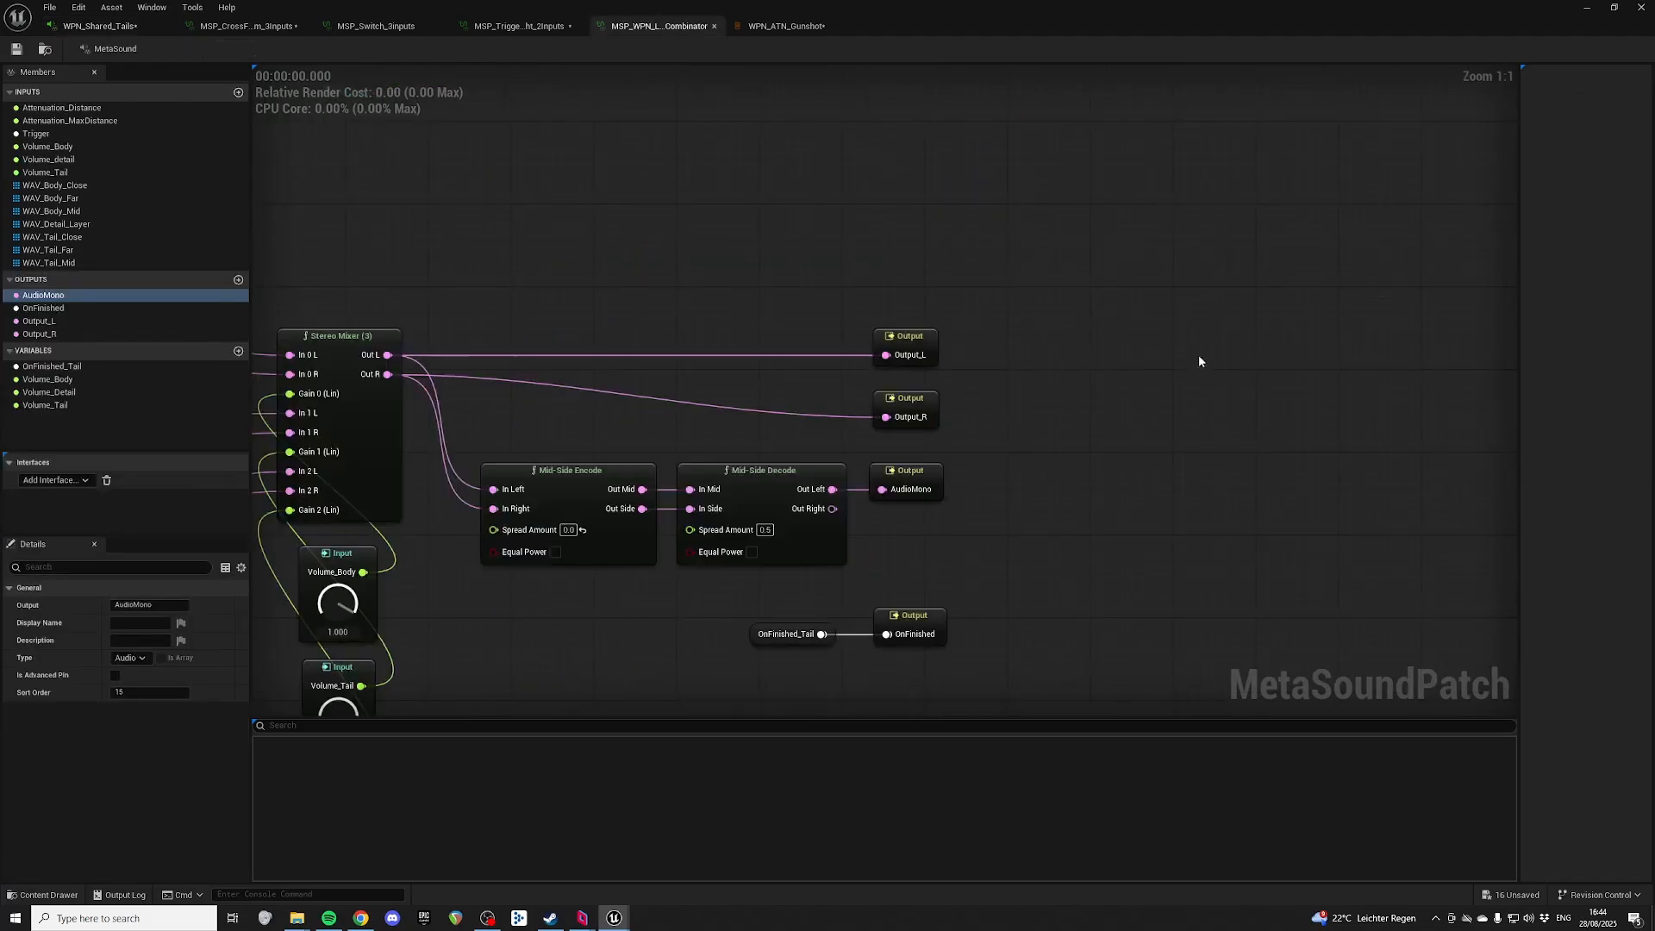
{"action": "scroll", "coordinate": [1207, 108], "scroll_direction": "down", "scroll_amount": 3}
{"action": "right_click_drag", "start_coordinate": [933, 318], "coordinate": [1241, 103]}
{"action": "right_click_drag", "start_coordinate": [1068, 431], "coordinate": [1244, 303]}
{"action": "scroll", "coordinate": [1242, 308], "scroll_direction": "down", "scroll_amount": 3}
{"action": "right_click_drag", "start_coordinate": [1222, 457], "coordinate": [1174, 260]}
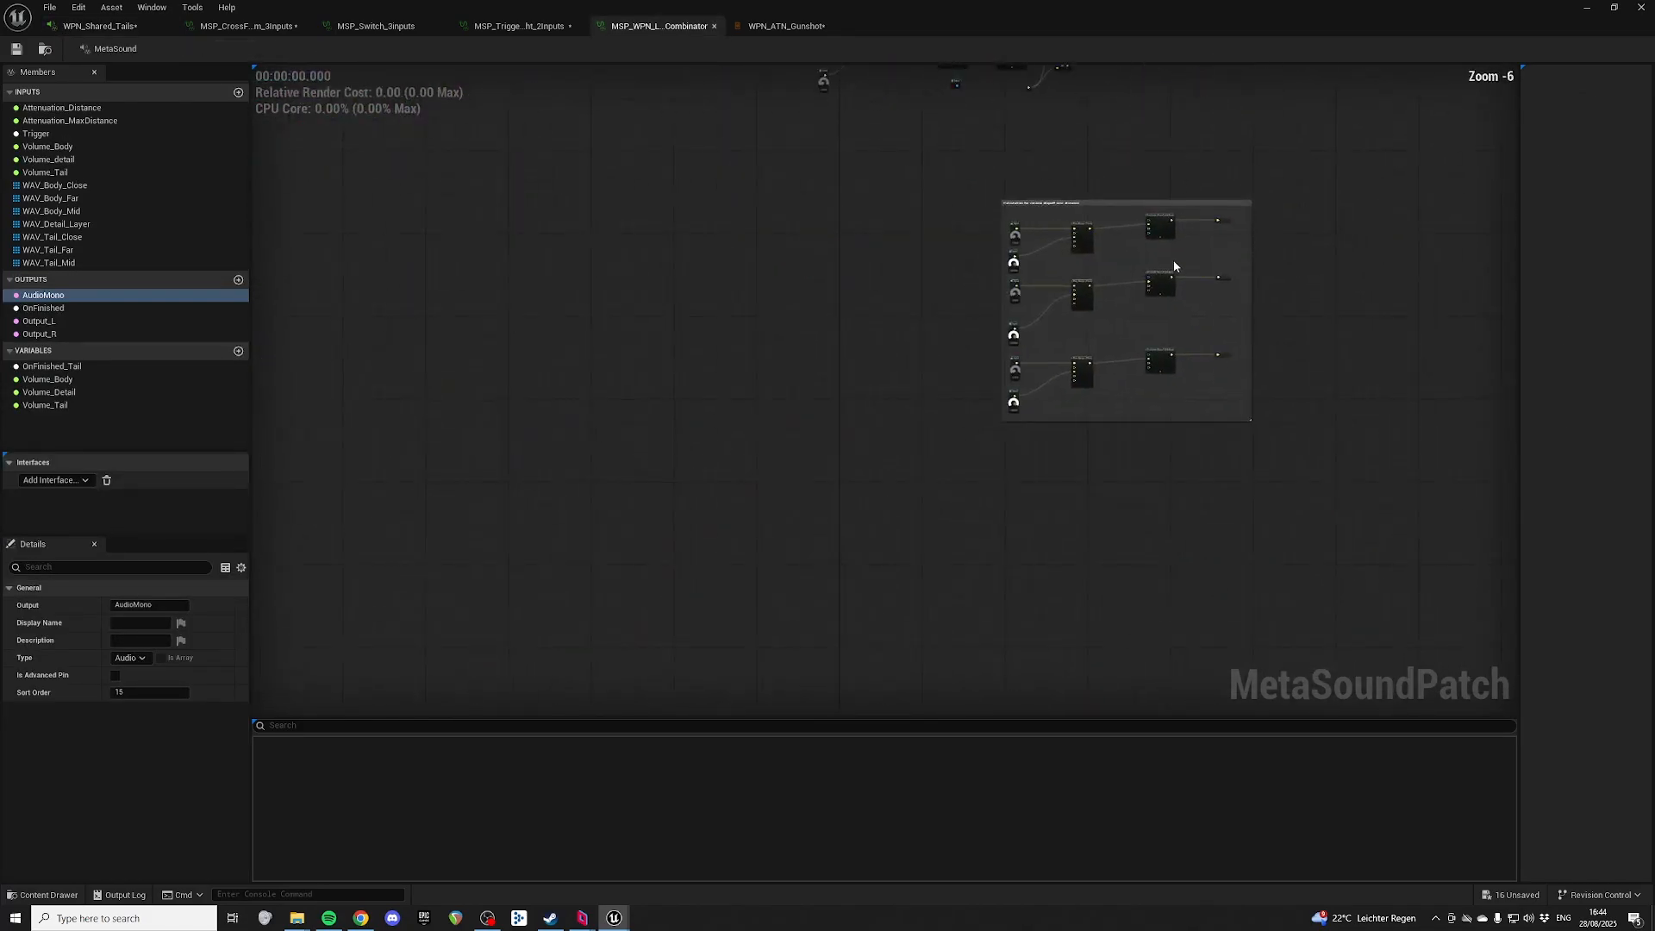
{"action": "scroll", "coordinate": [1173, 258], "scroll_direction": "up", "scroll_amount": 4}
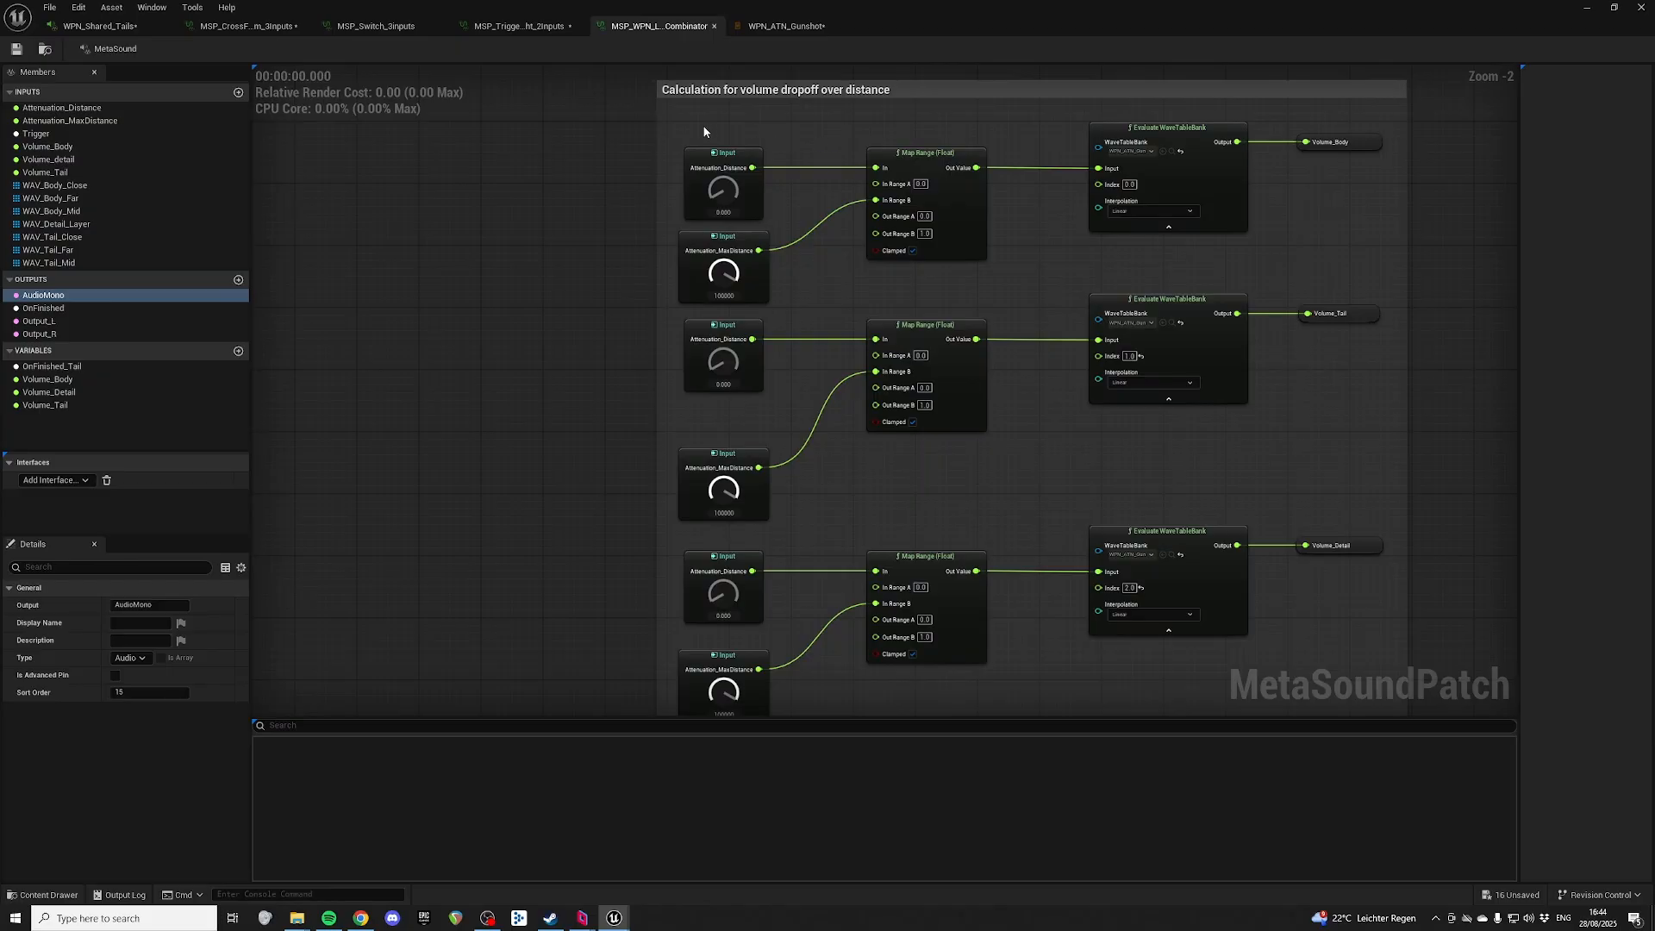
Step: Copy the body volume's Map Range and Evaluate WaveTableBank nodes from MSP_WPN_Layers_Combinator into WPN_Shared_Tails, beside the combinator node
{"action": "left_click_drag", "start_coordinate": [869, 119], "coordinate": [1193, 255]}
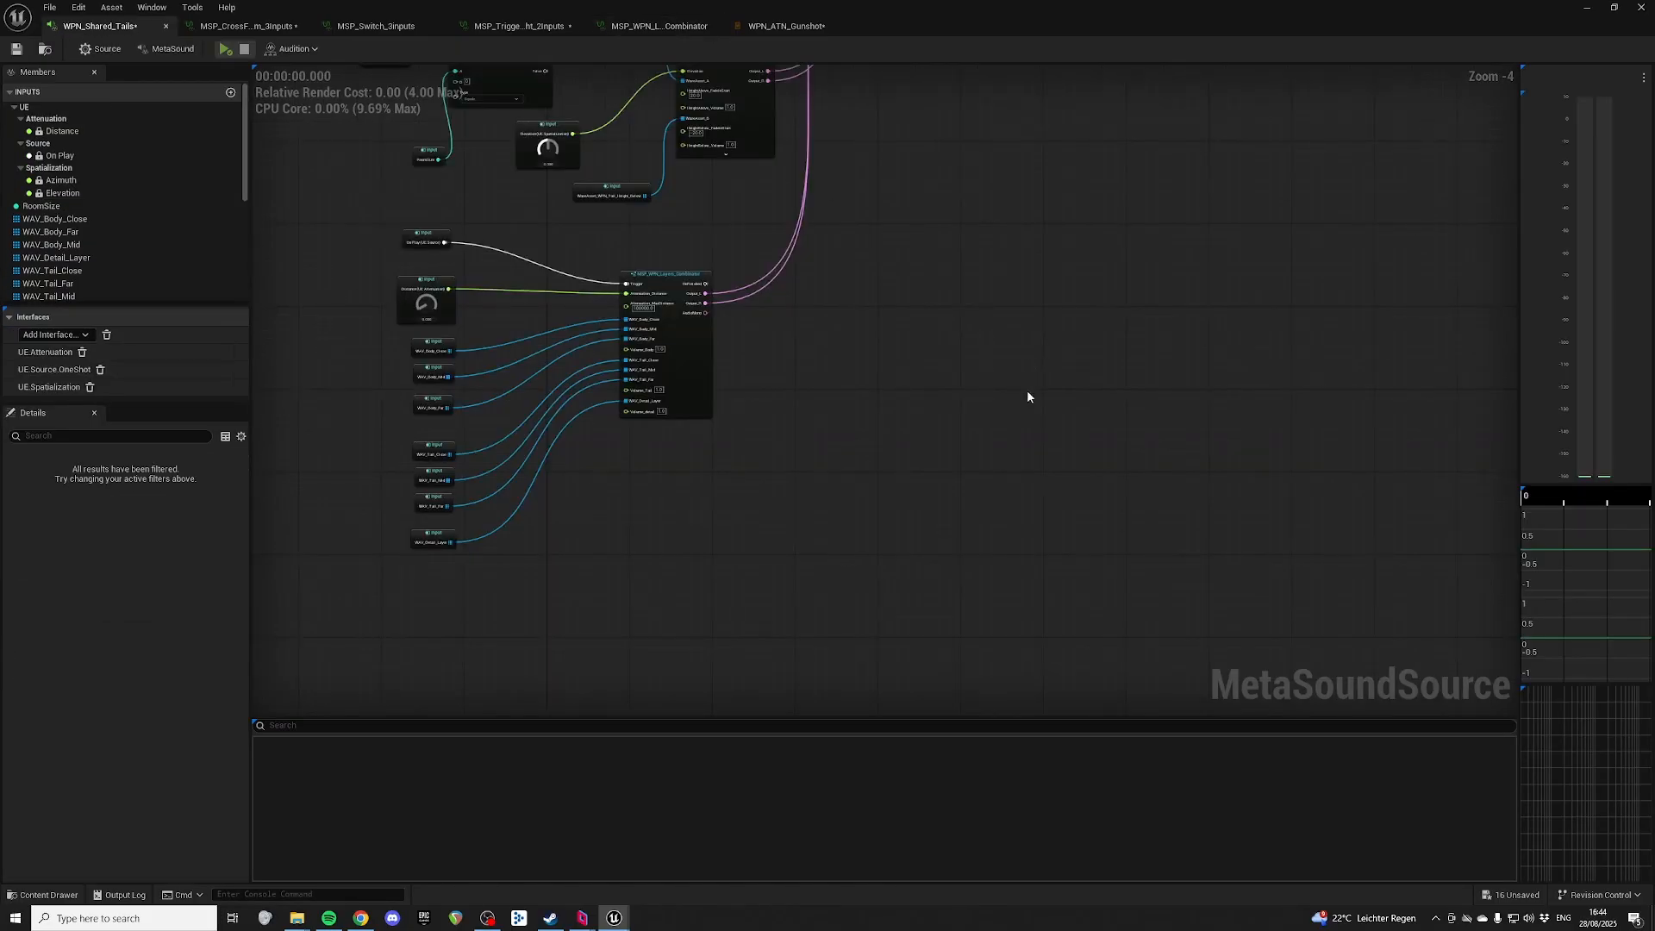
{"action": "key", "text": "ctrl+v"}
{"action": "scroll", "coordinate": [845, 78], "scroll_direction": "up", "scroll_amount": 1}
{"action": "right_click_drag", "start_coordinate": [846, 78], "coordinate": [1130, 373]}
{"action": "scroll", "coordinate": [1064, 280], "scroll_direction": "up", "scroll_amount": 3}
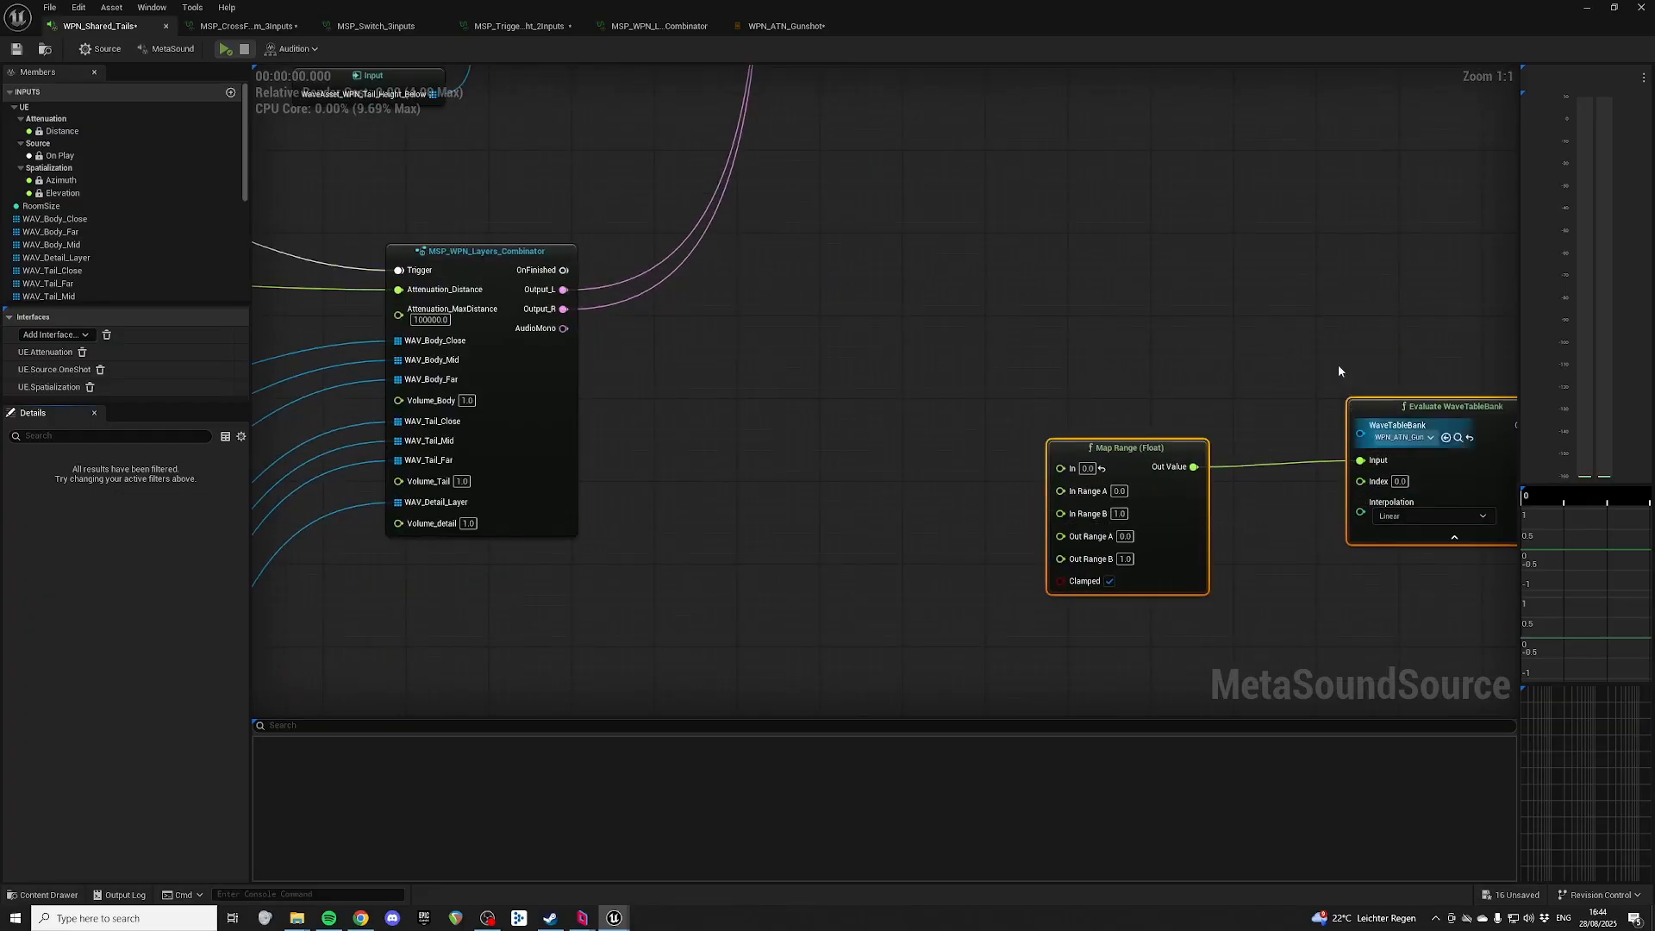
Step: Place a Distance attenuation input, connect it to the Map Range's In pin, and align it with the two pasted nodes
{"action": "left_click_drag", "start_coordinate": [62, 131], "coordinate": [932, 268]}
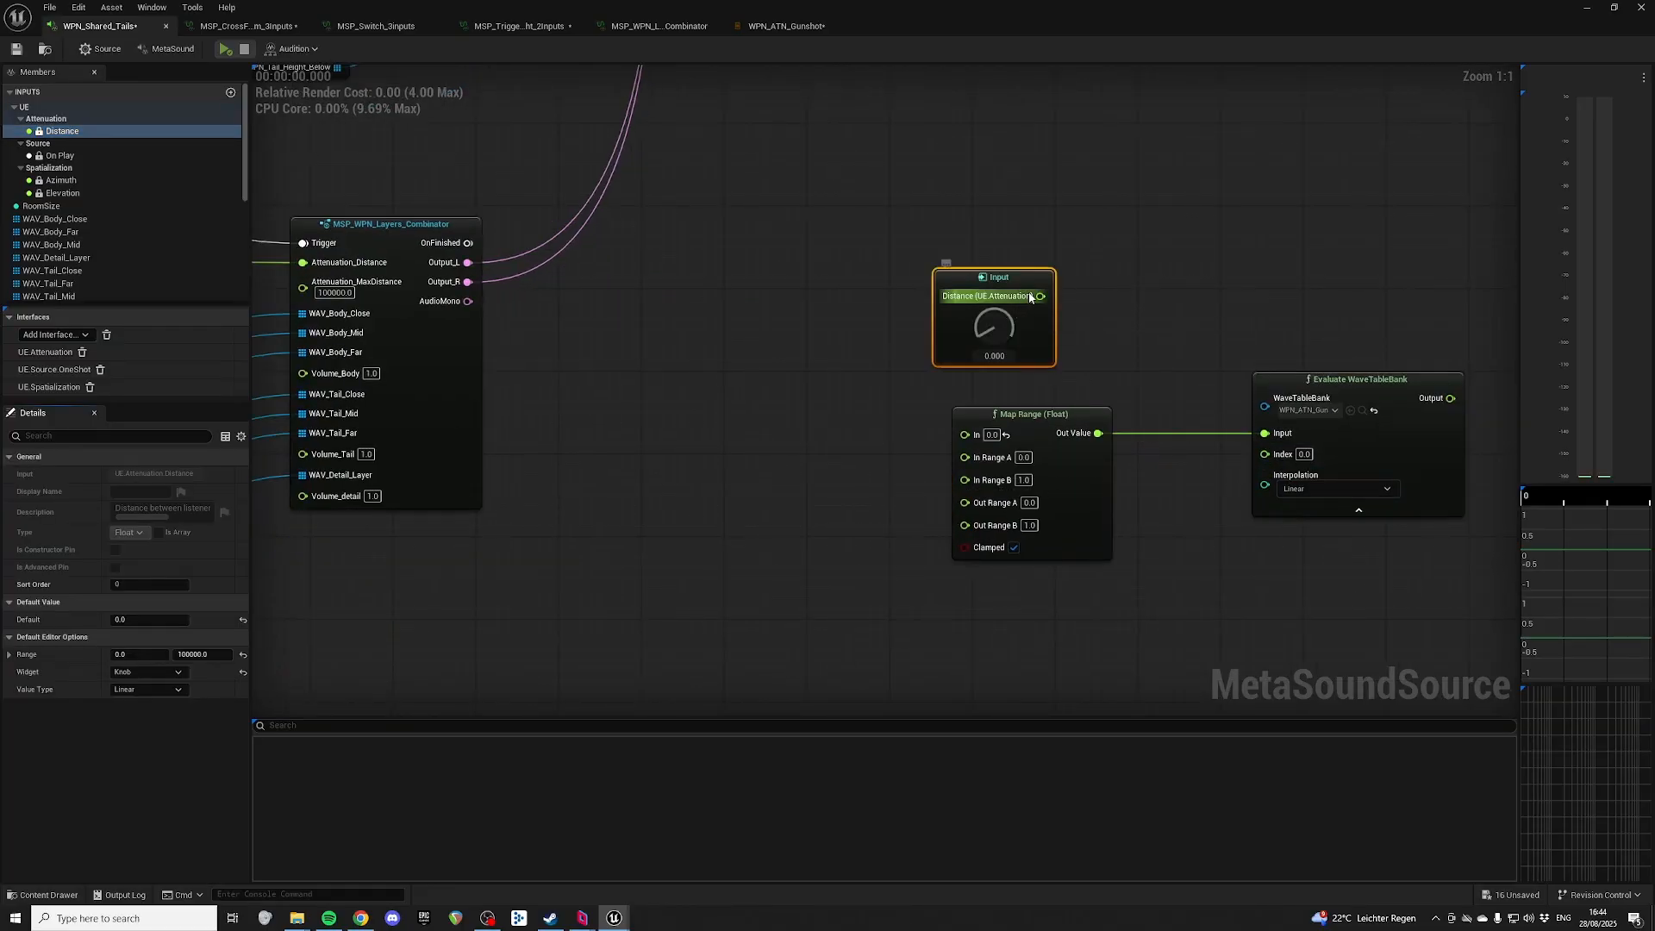
{"action": "left_click_drag", "start_coordinate": [1039, 297], "coordinate": [965, 435]}
{"action": "right_click_drag", "start_coordinate": [965, 435], "coordinate": [946, 324]}
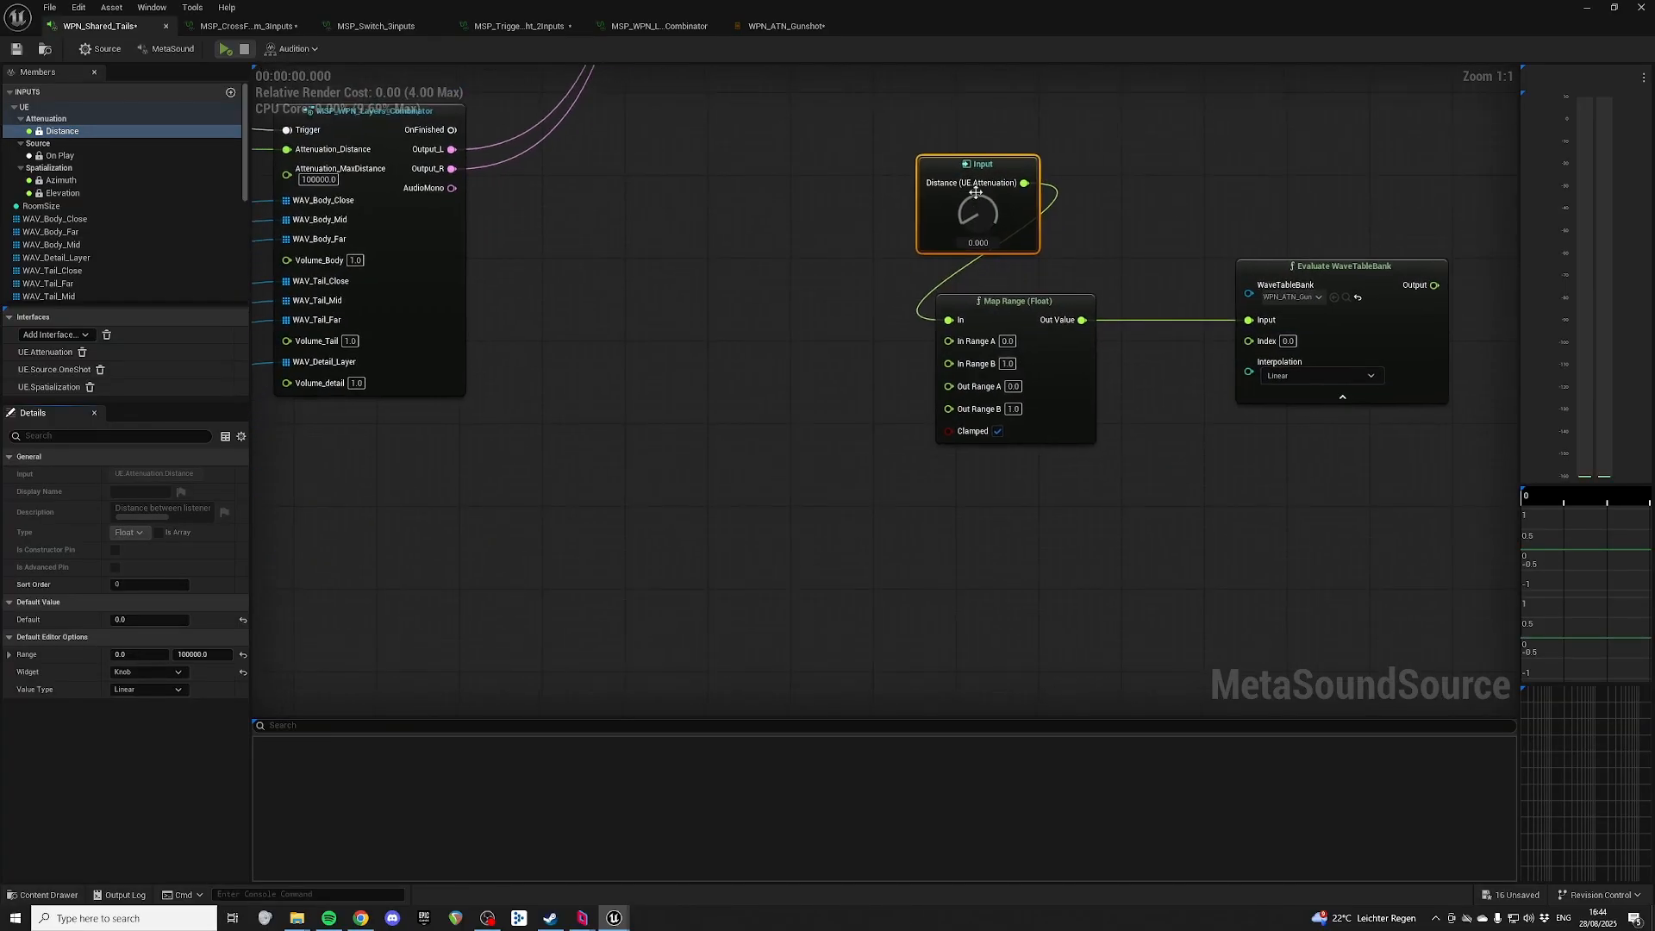
{"action": "left_click_drag", "start_coordinate": [959, 165], "coordinate": [824, 245]}
{"action": "left_click_drag", "start_coordinate": [780, 189], "coordinate": [1358, 306]}
{"action": "key", "text": "q"}
Step: Set the Map Range node's In Range A to 0 and In Range B to 100000
{"action": "right_click_drag", "start_coordinate": [402, 203], "coordinate": [573, 221]}
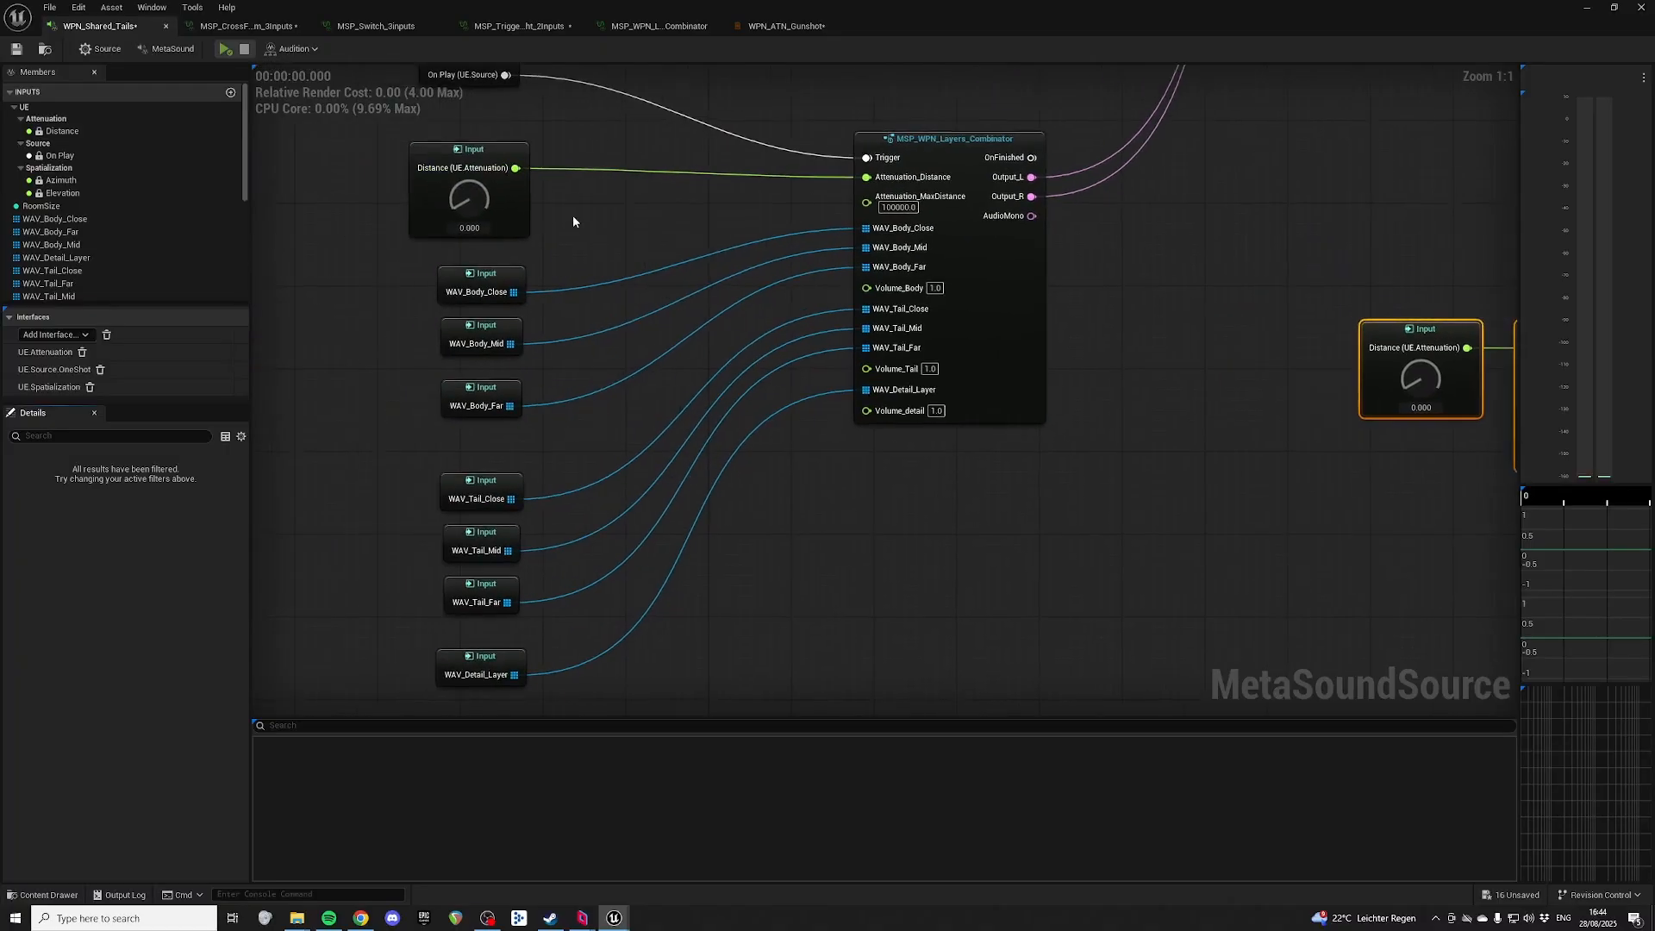
{"action": "right_click_drag", "start_coordinate": [1116, 190], "coordinate": [1277, 500]}
{"action": "right_click_drag", "start_coordinate": [941, 283], "coordinate": [1239, 681]}
{"action": "right_click_drag", "start_coordinate": [855, 166], "coordinate": [932, 416]}
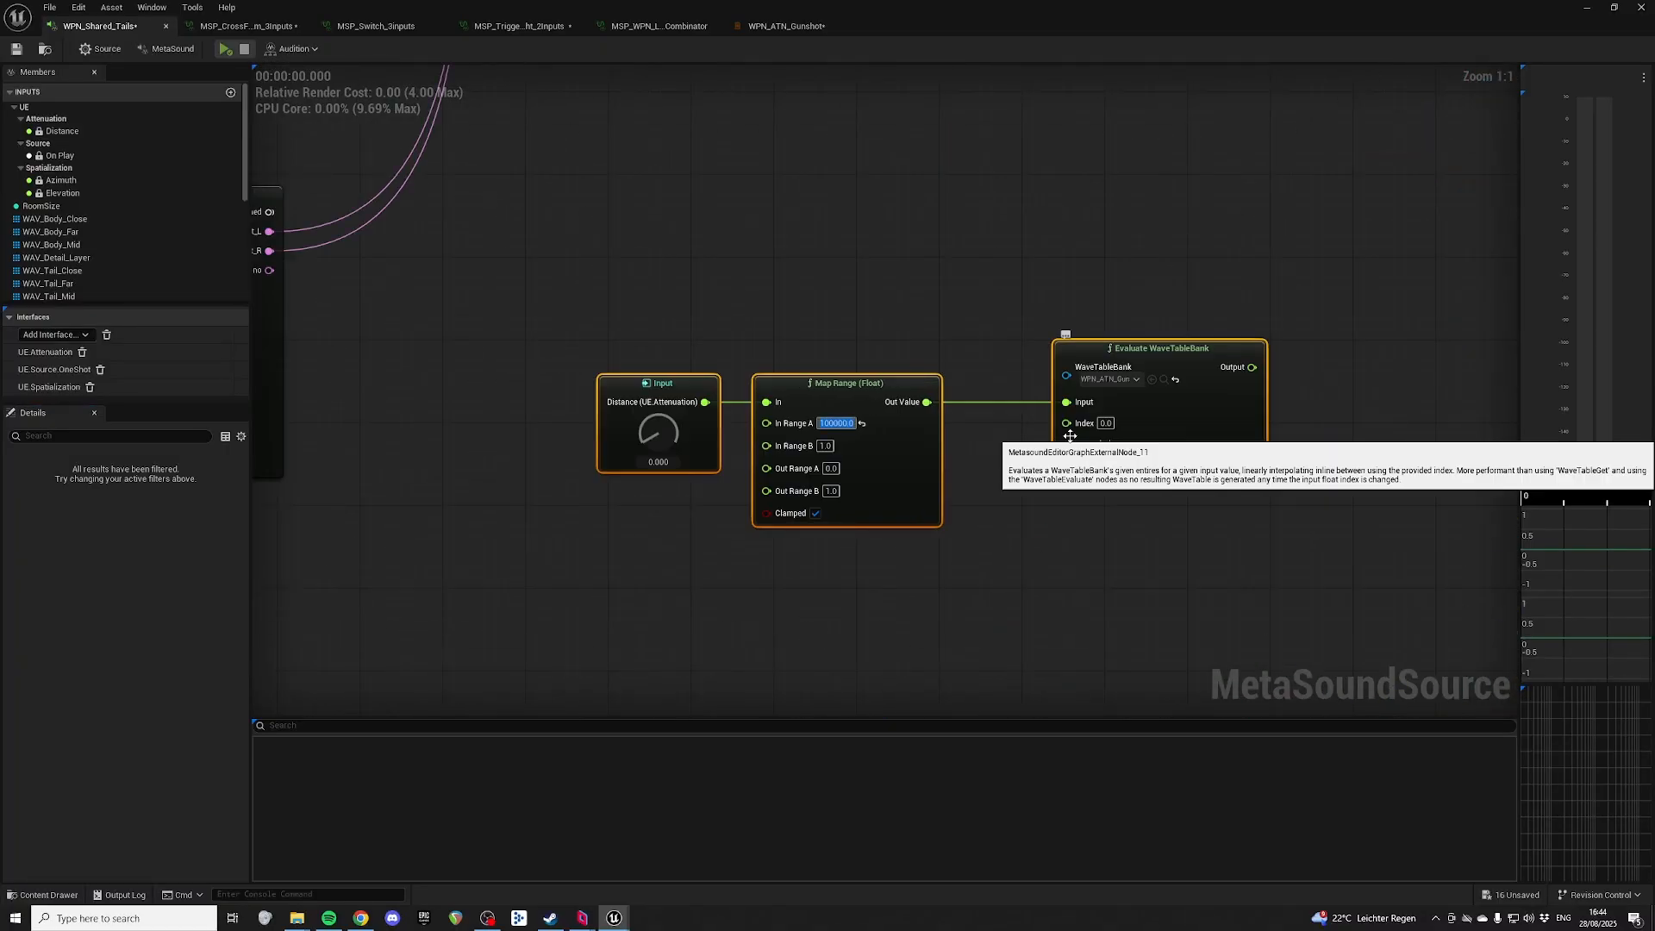
{"action": "left_click", "coordinate": [798, 260]}
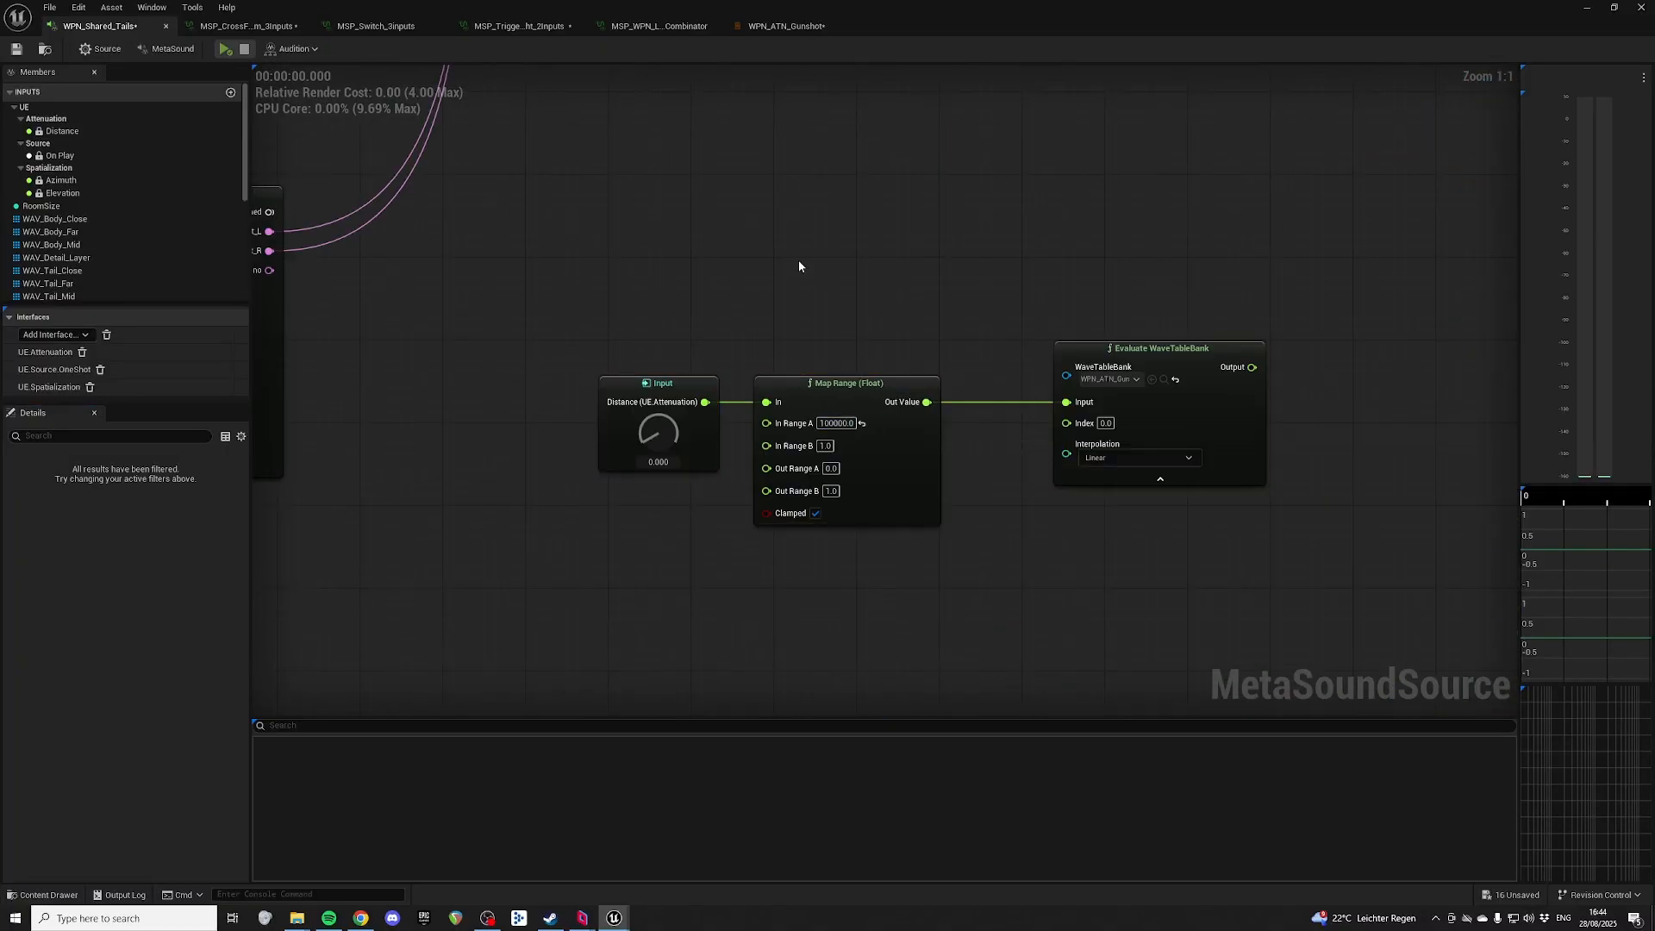
{"action": "right_click_drag", "start_coordinate": [865, 319], "coordinate": [897, 256]}
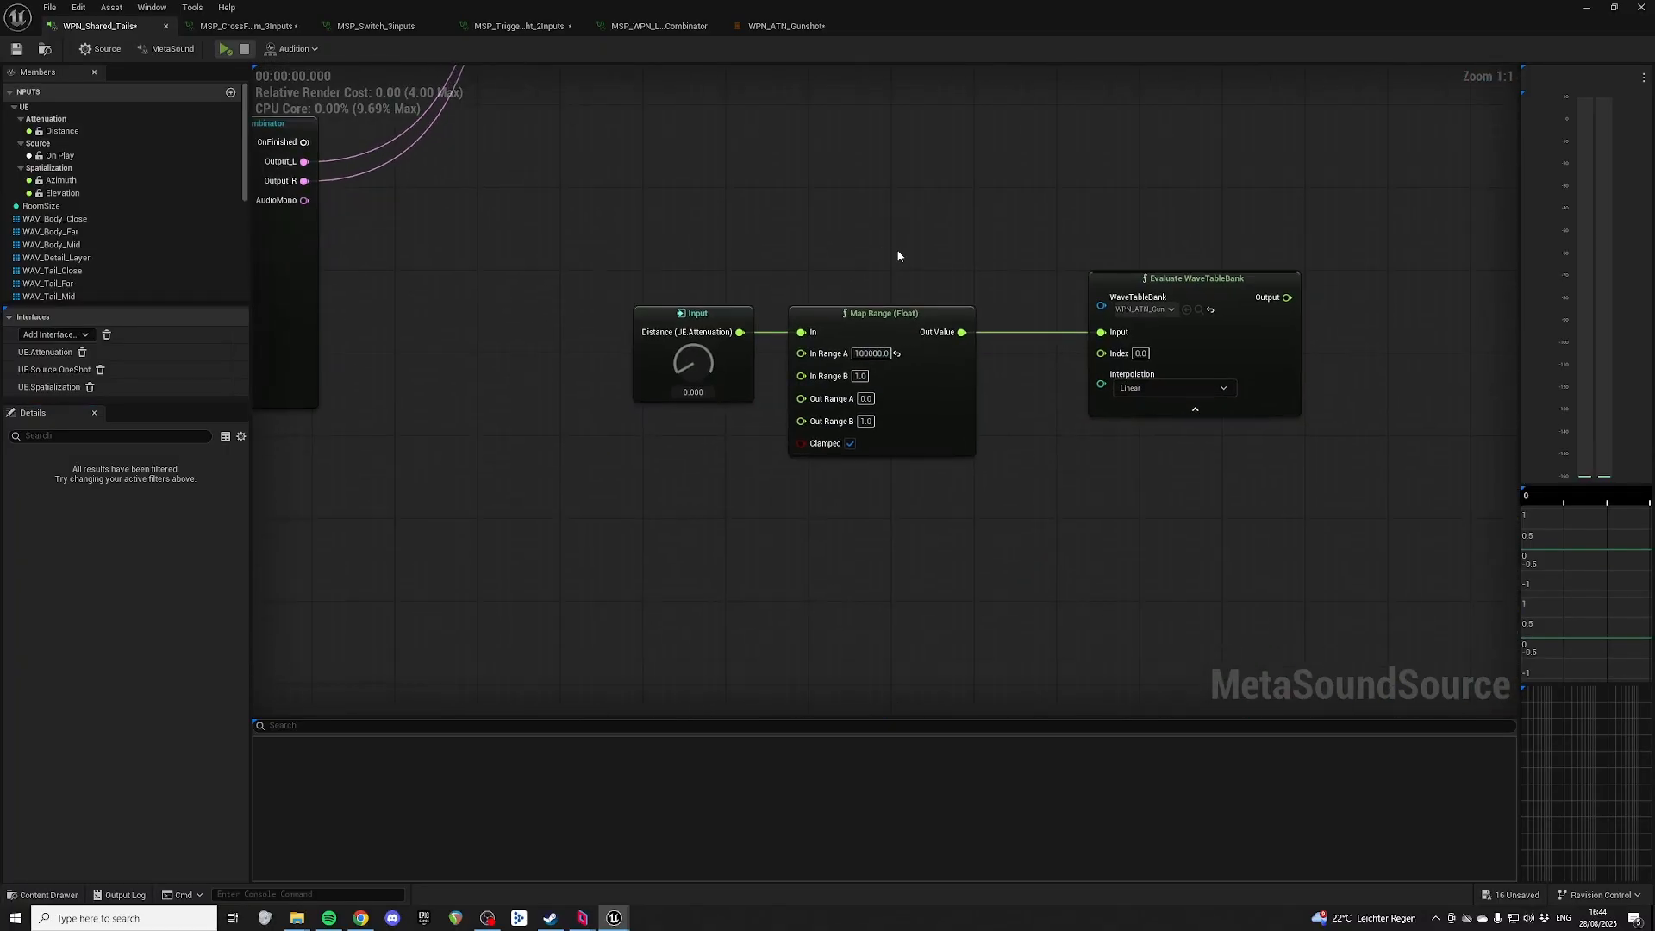
{"action": "left_click", "coordinate": [860, 375]}
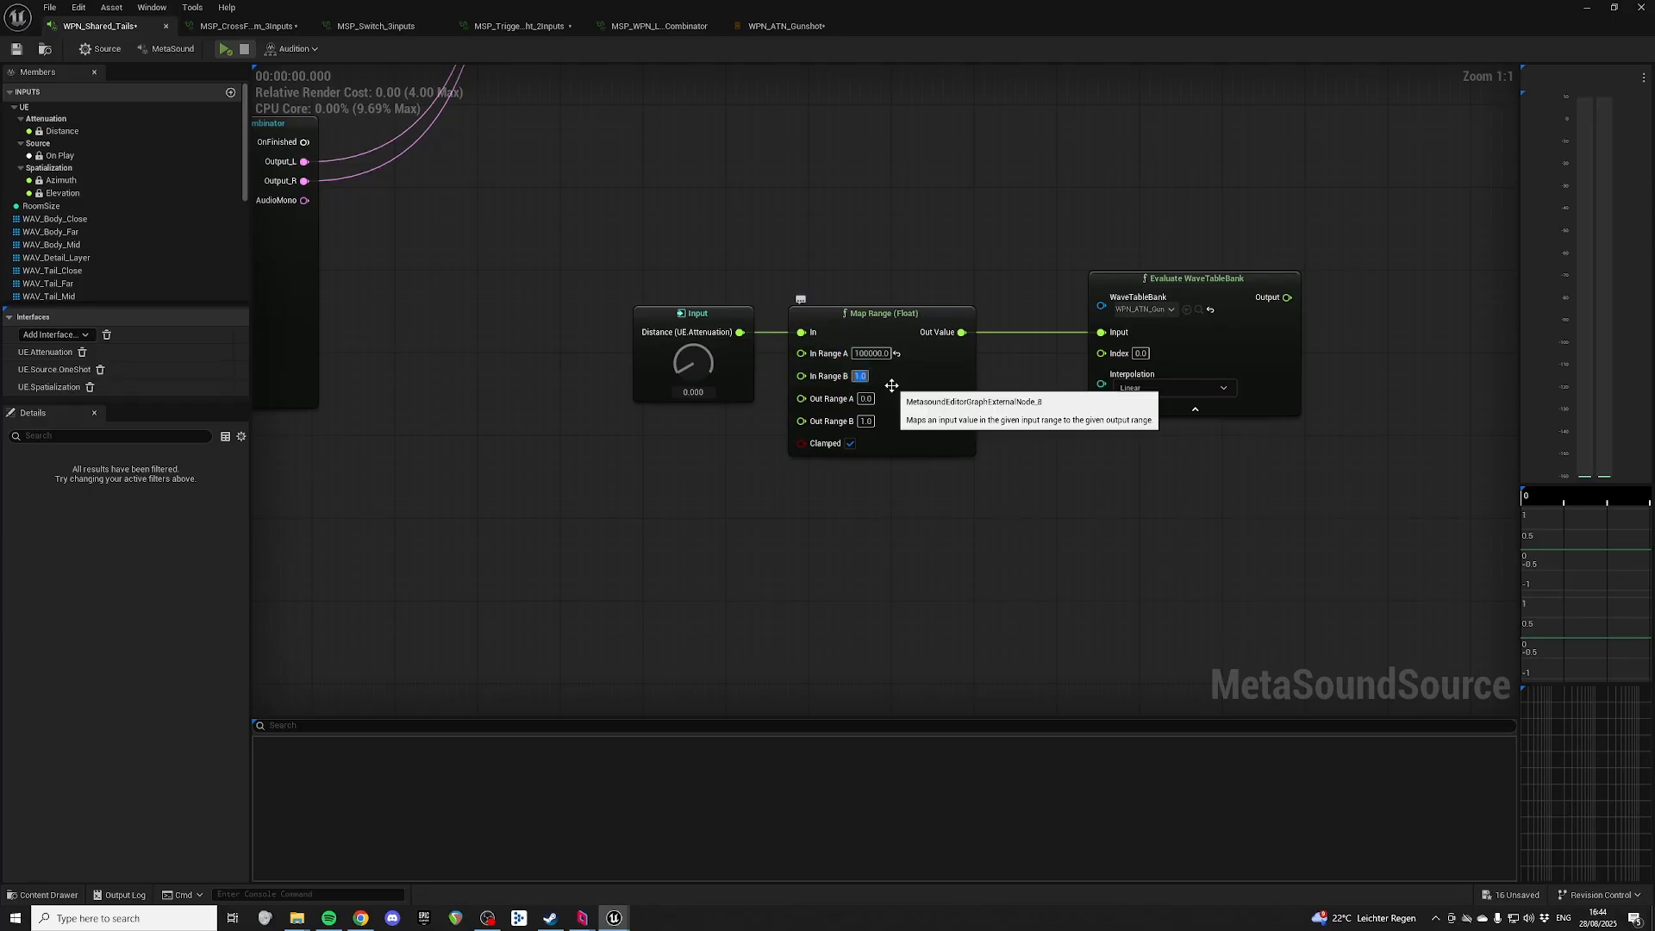
{"action": "left_click", "coordinate": [885, 354]}
{"action": "type", "text": "0"}
{"action": "key", "text": "Return"}
{"action": "left_click", "coordinate": [860, 375]}
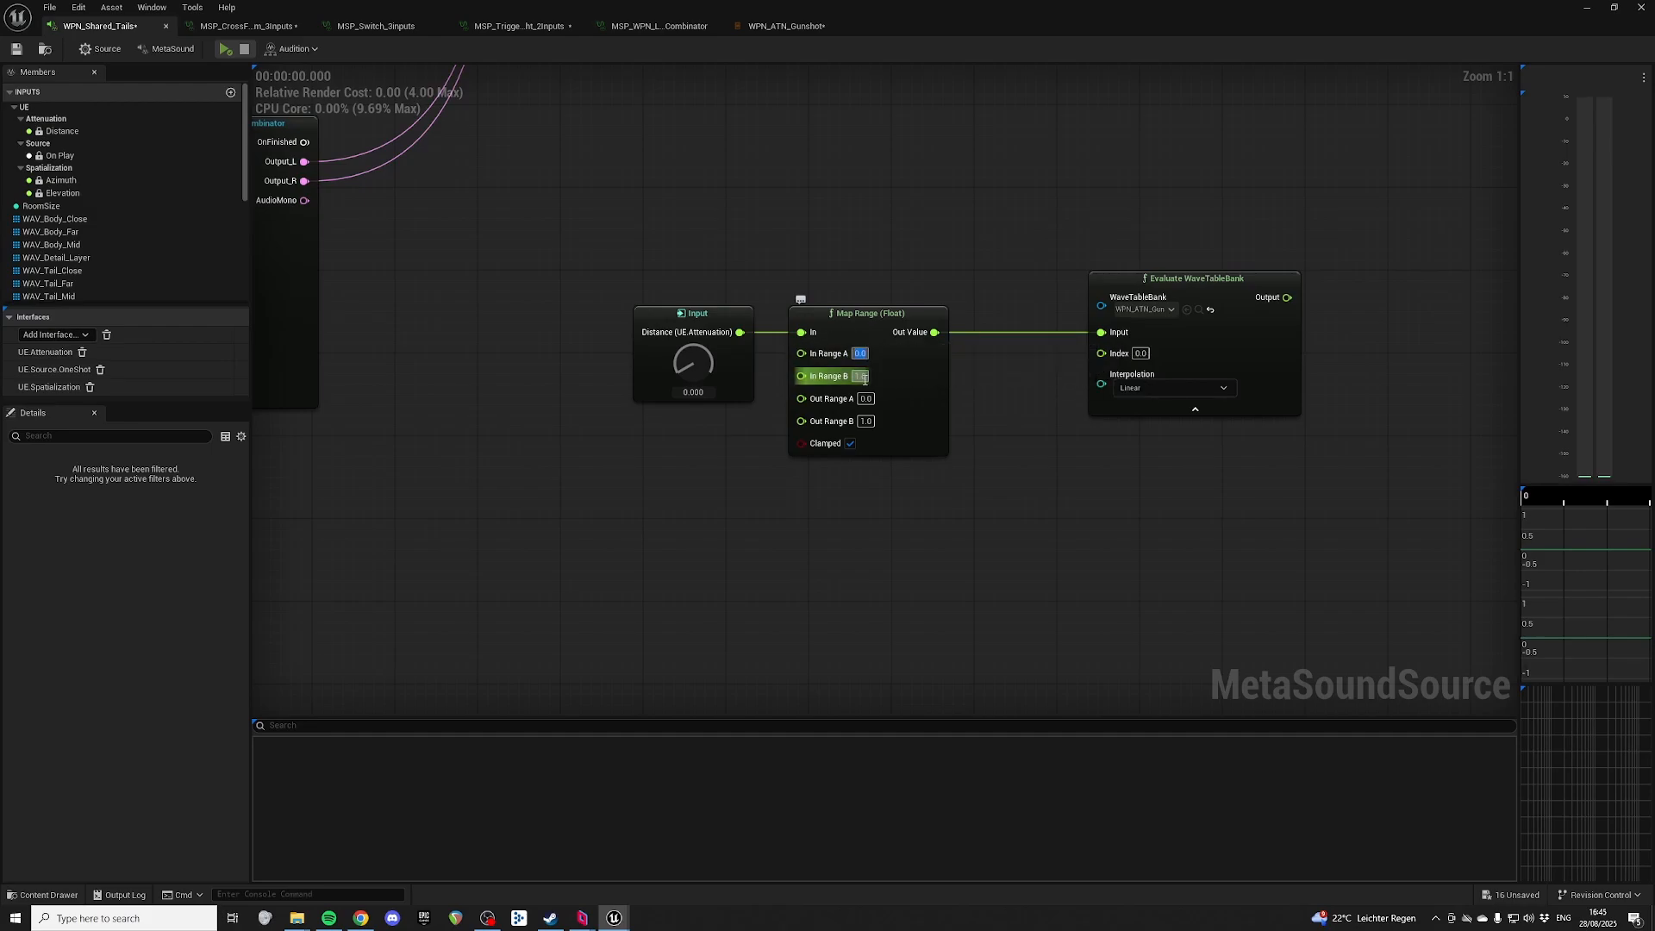
{"action": "type", "text": "100000"}
{"action": "key", "text": "Return"}
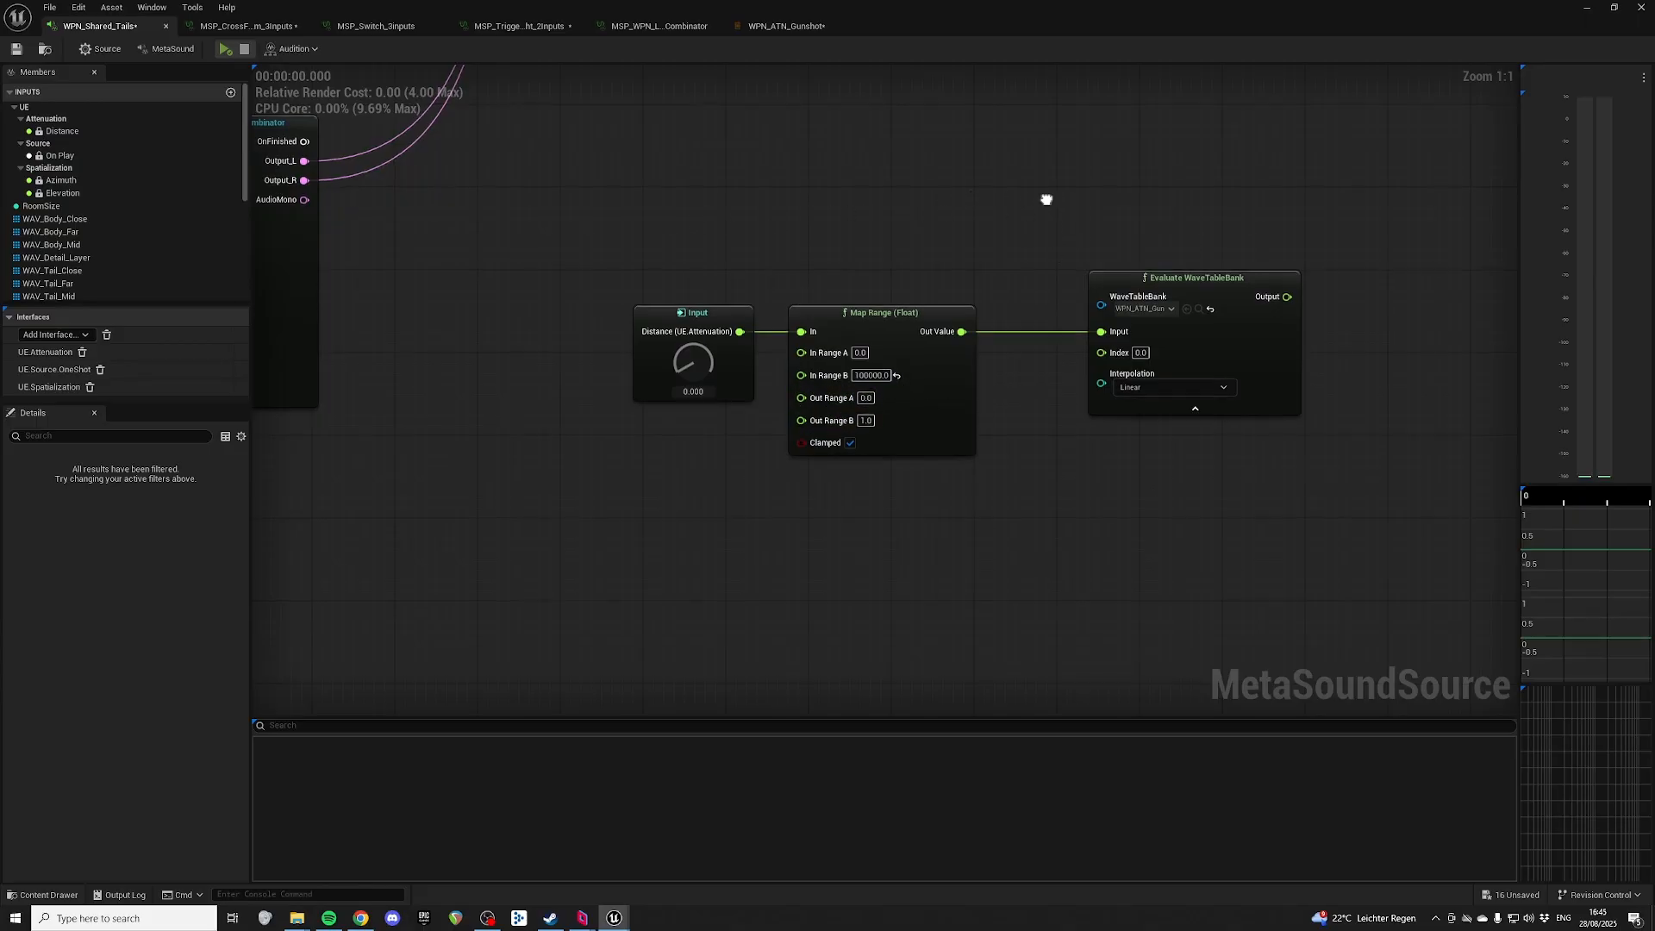
Step: Set the Evaluate WaveTableBank node's Index to 4
{"action": "right_click_drag", "start_coordinate": [1045, 200], "coordinate": [963, 175]}
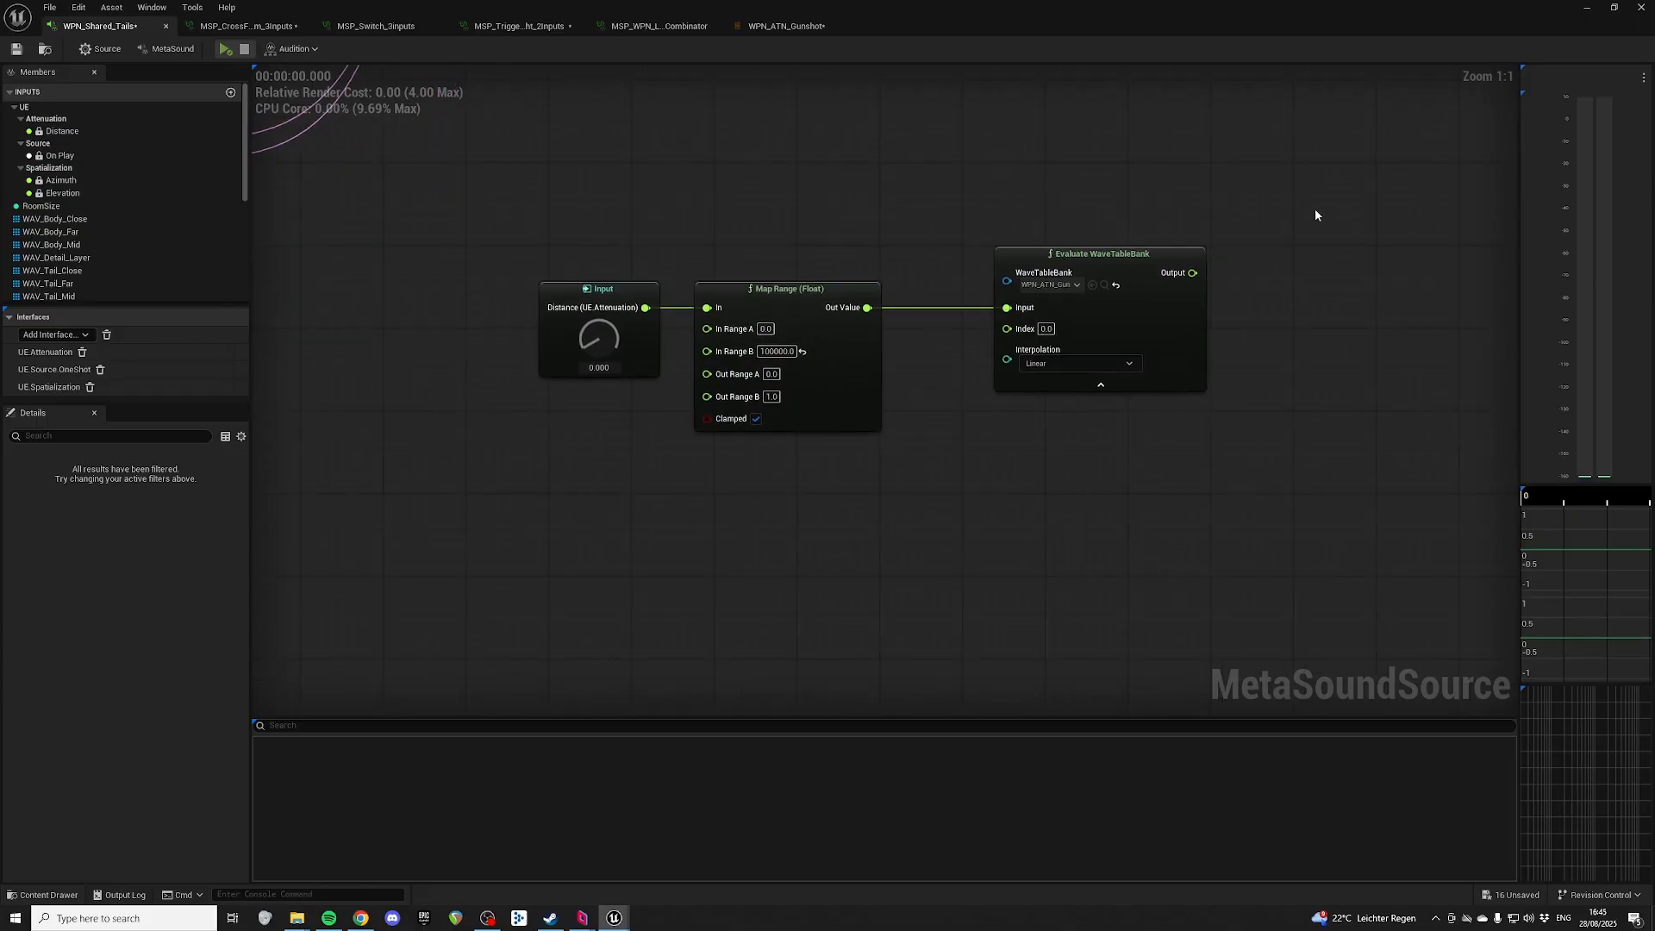
{"action": "left_click", "coordinate": [1046, 329]}
{"action": "type", "text": "4"}
{"action": "key", "text": "Return"}
Step: Open the WPN_ATN_Gunshot wave table bank and add a fourth entry with its curve type set to Custom
{"action": "key", "text": "ctrl+space"}
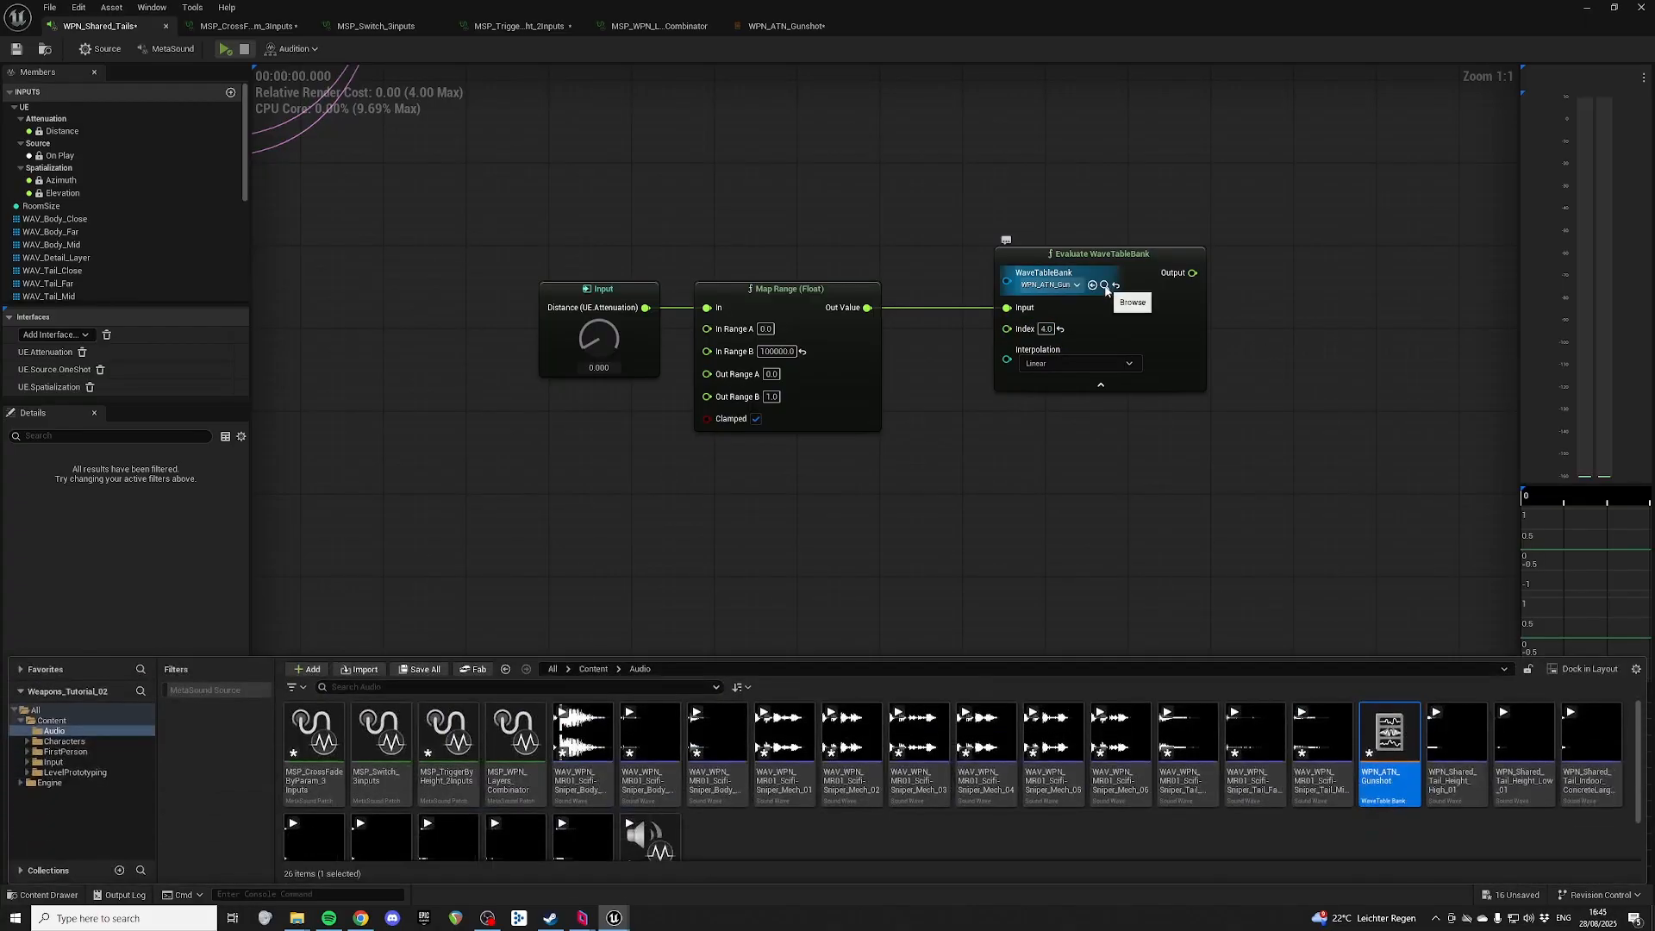
{"action": "double_click", "coordinate": [1395, 759]}
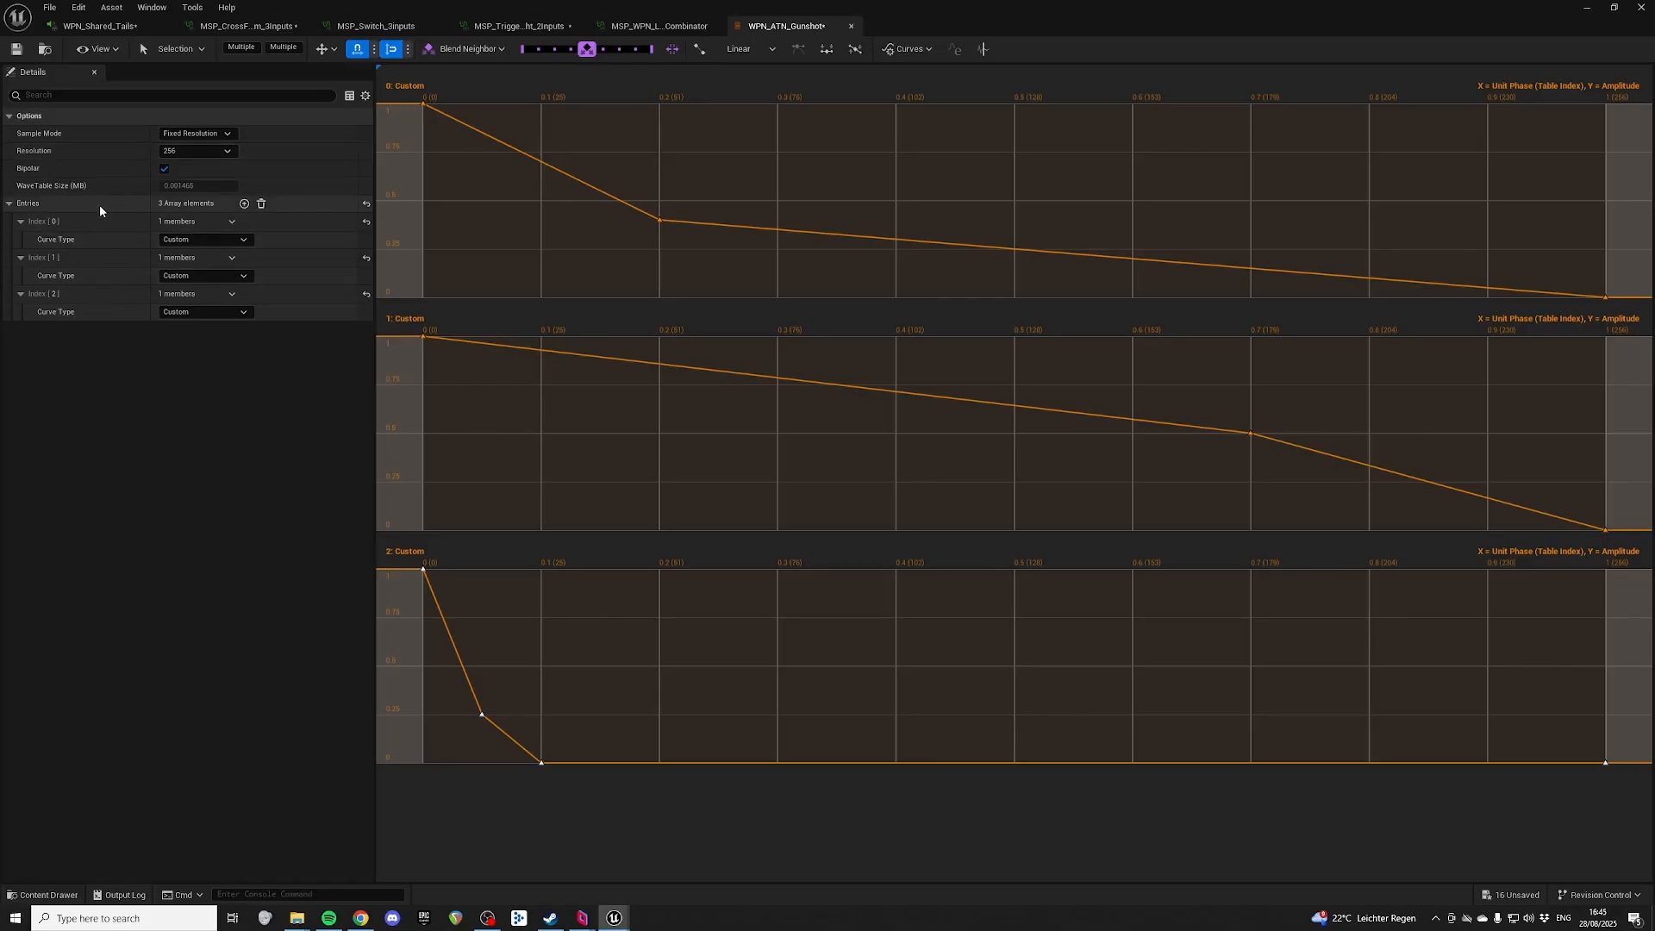
{"action": "left_click", "coordinate": [244, 204]}
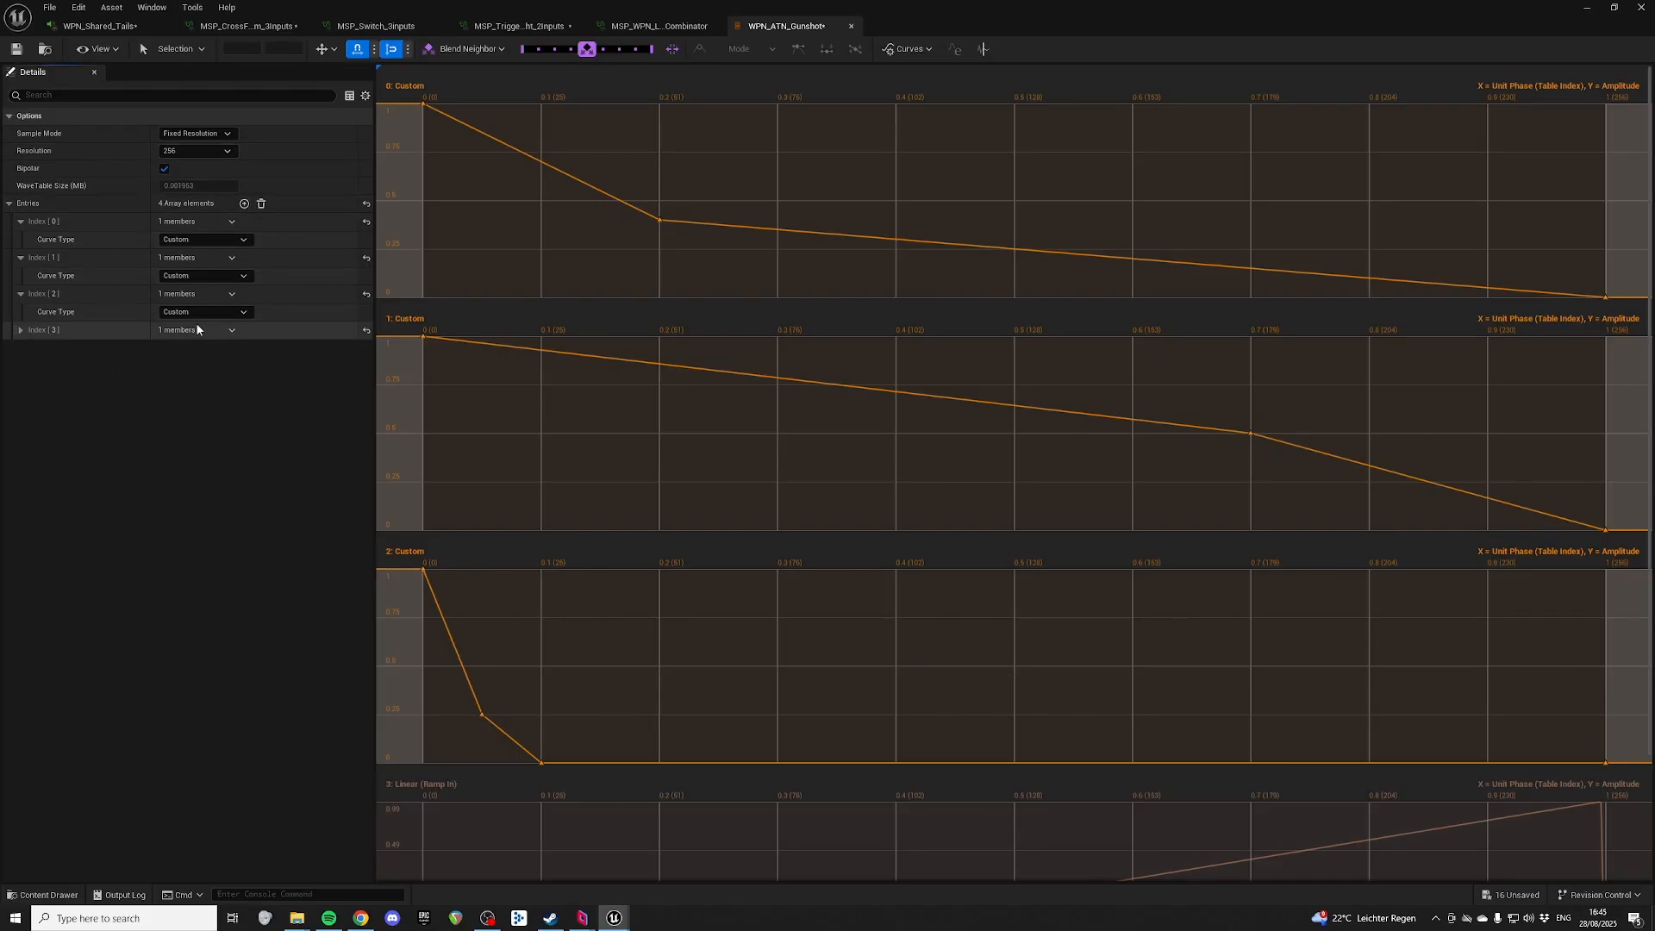
{"action": "left_click", "coordinate": [20, 331]}
{"action": "left_click", "coordinate": [202, 348]}
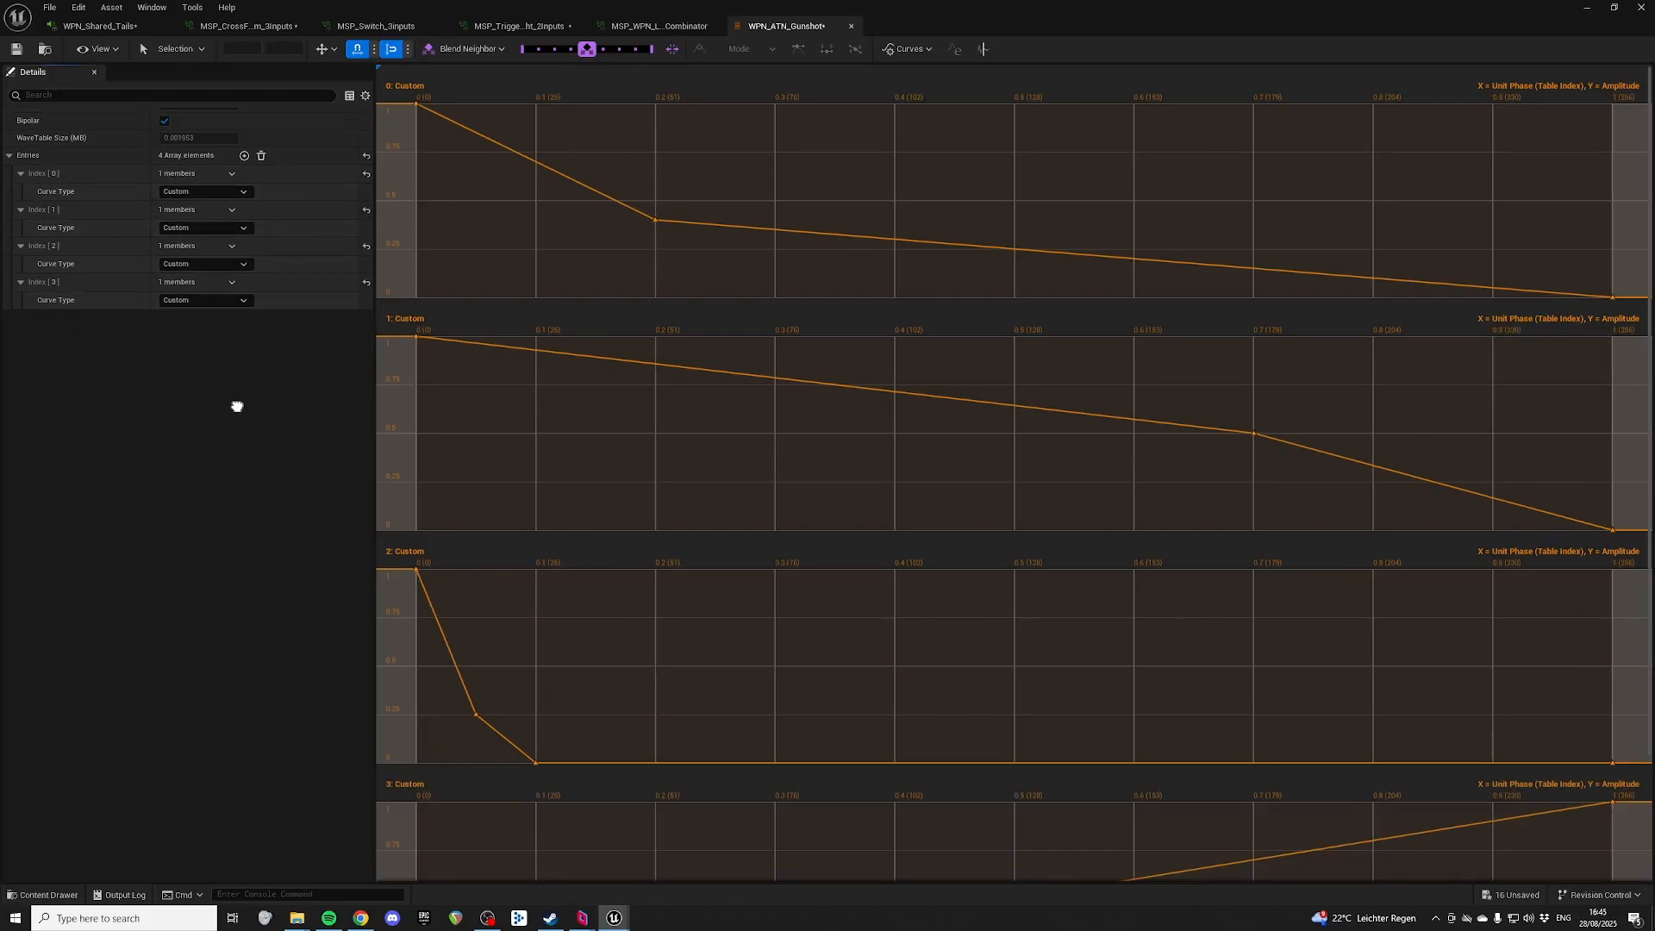
{"action": "left_click", "coordinate": [229, 404]}
{"action": "scroll", "coordinate": [657, 603], "scroll_direction": "down", "scroll_amount": 1}
{"action": "scroll", "coordinate": [599, 474], "scroll_direction": "up", "scroll_amount": 2}
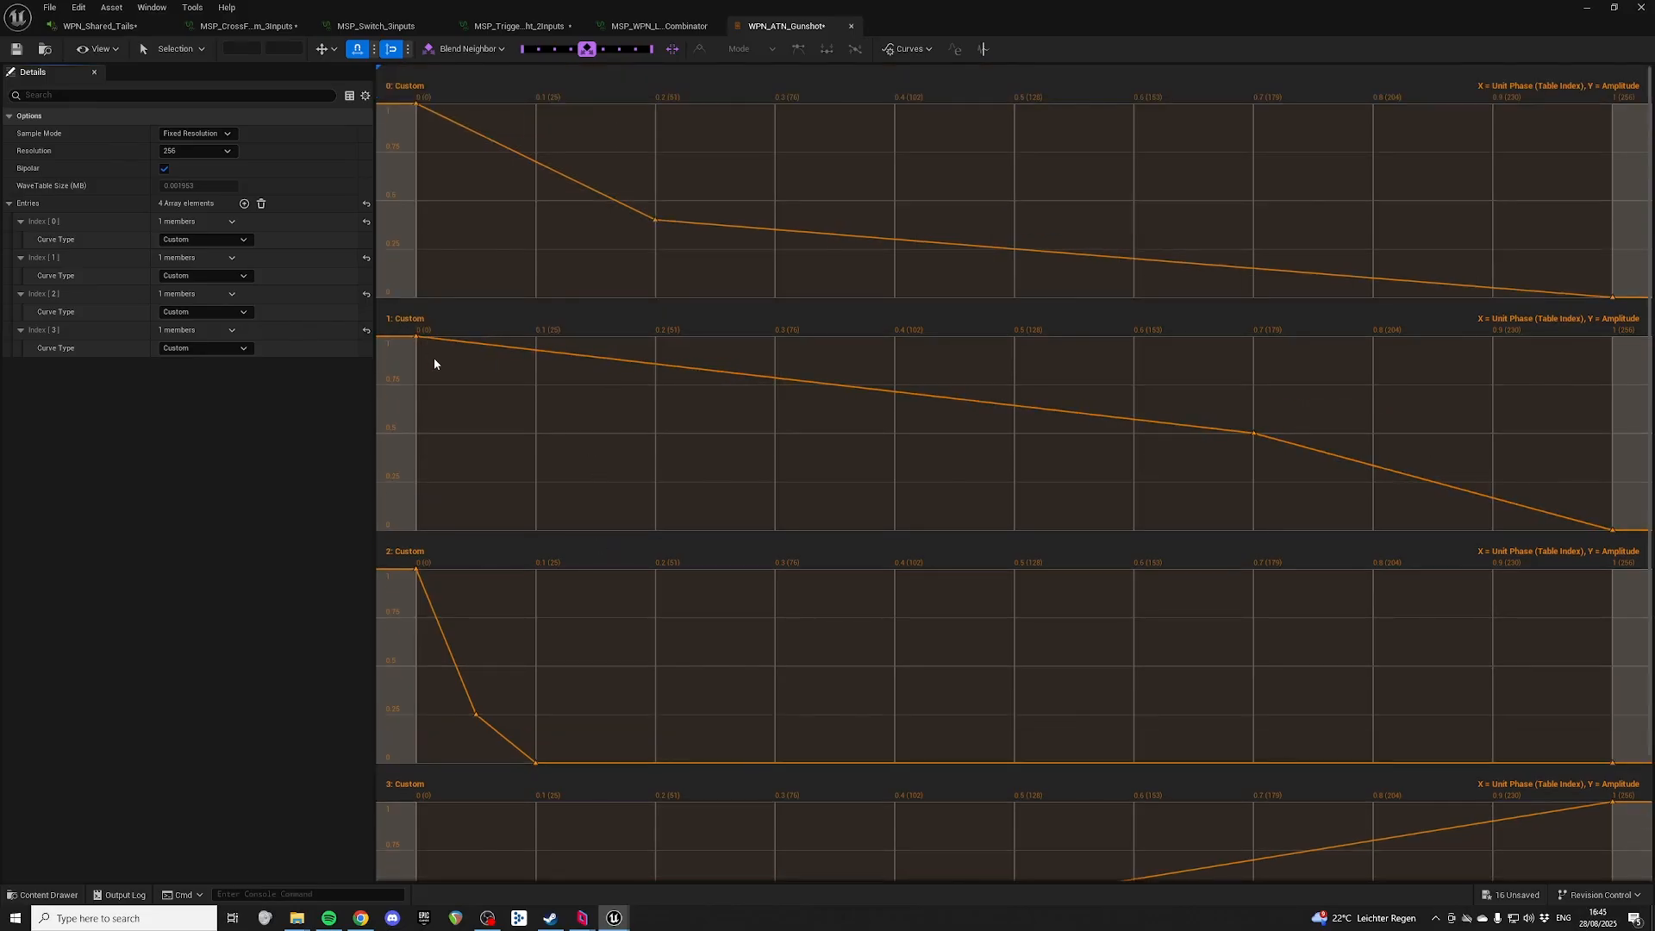
Step: Set the amplitude of the first key on curve 3 to 0.5
{"action": "scroll", "coordinate": [431, 354], "scroll_direction": "down", "scroll_amount": 2}
{"action": "scroll", "coordinate": [431, 349], "scroll_direction": "down", "scroll_amount": 2}
{"action": "scroll", "coordinate": [440, 258], "scroll_direction": "down", "scroll_amount": 1}
{"action": "left_click", "coordinate": [416, 842]}
{"action": "left_click", "coordinate": [284, 48]}
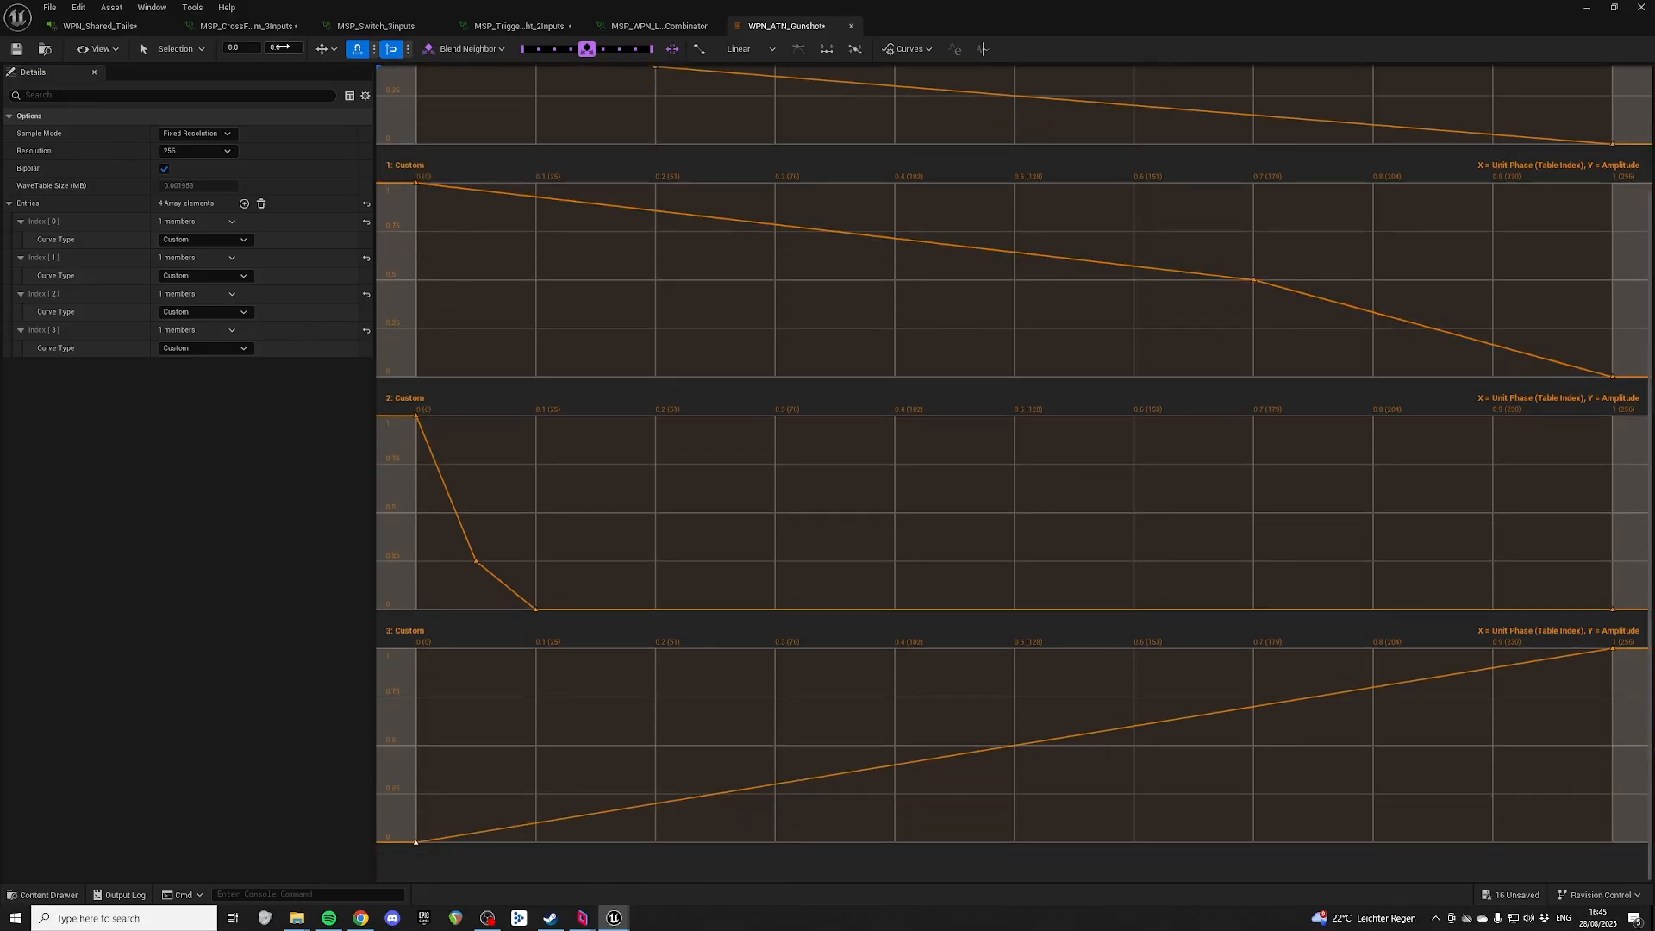
{"action": "type", "text": "1"}
{"action": "key", "text": "Return"}
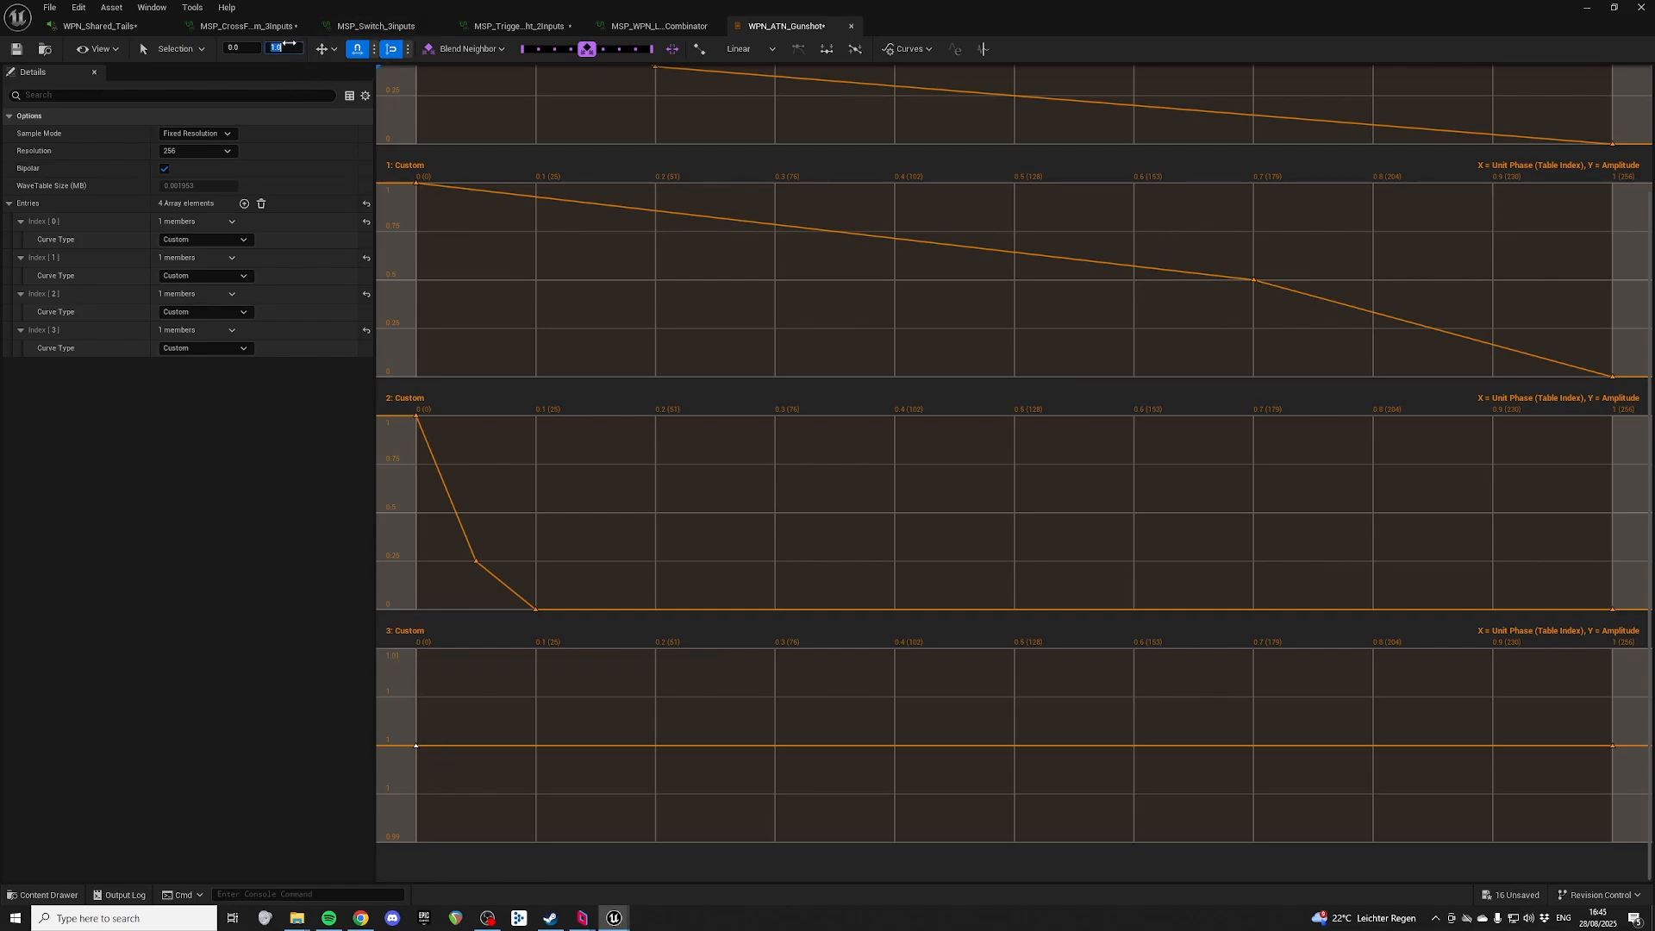
{"action": "key", "text": "Return"}
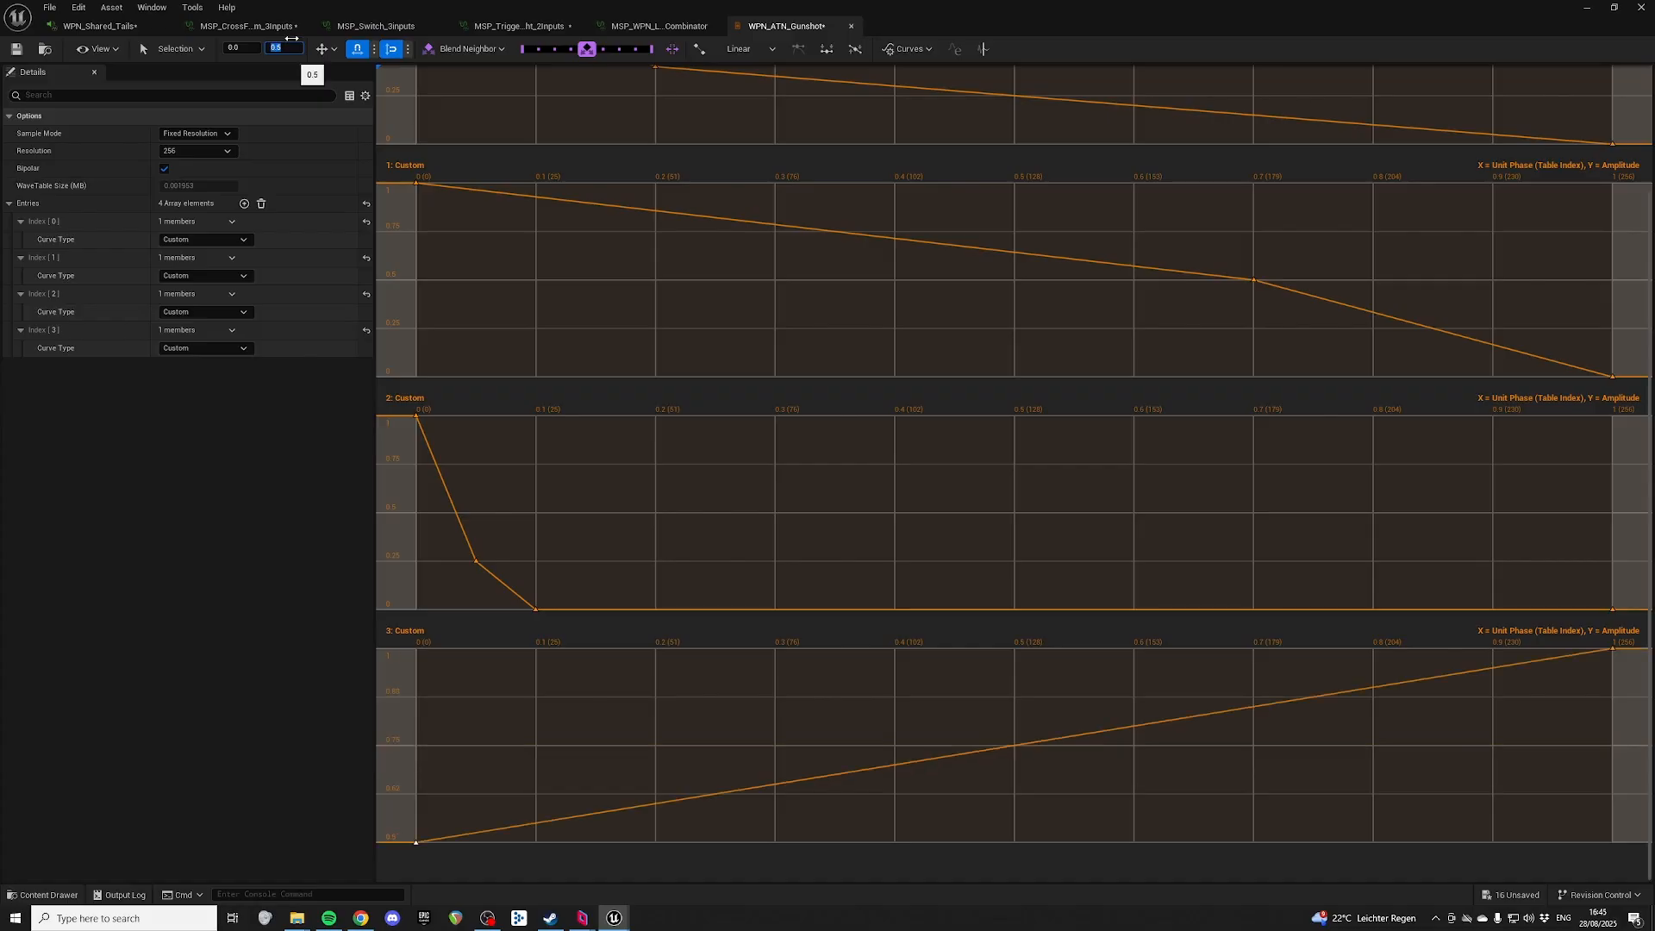
Step: Add a second key to curve 3 at time 0.1 with amplitude 0.5
{"action": "right_click", "coordinate": [534, 825]}
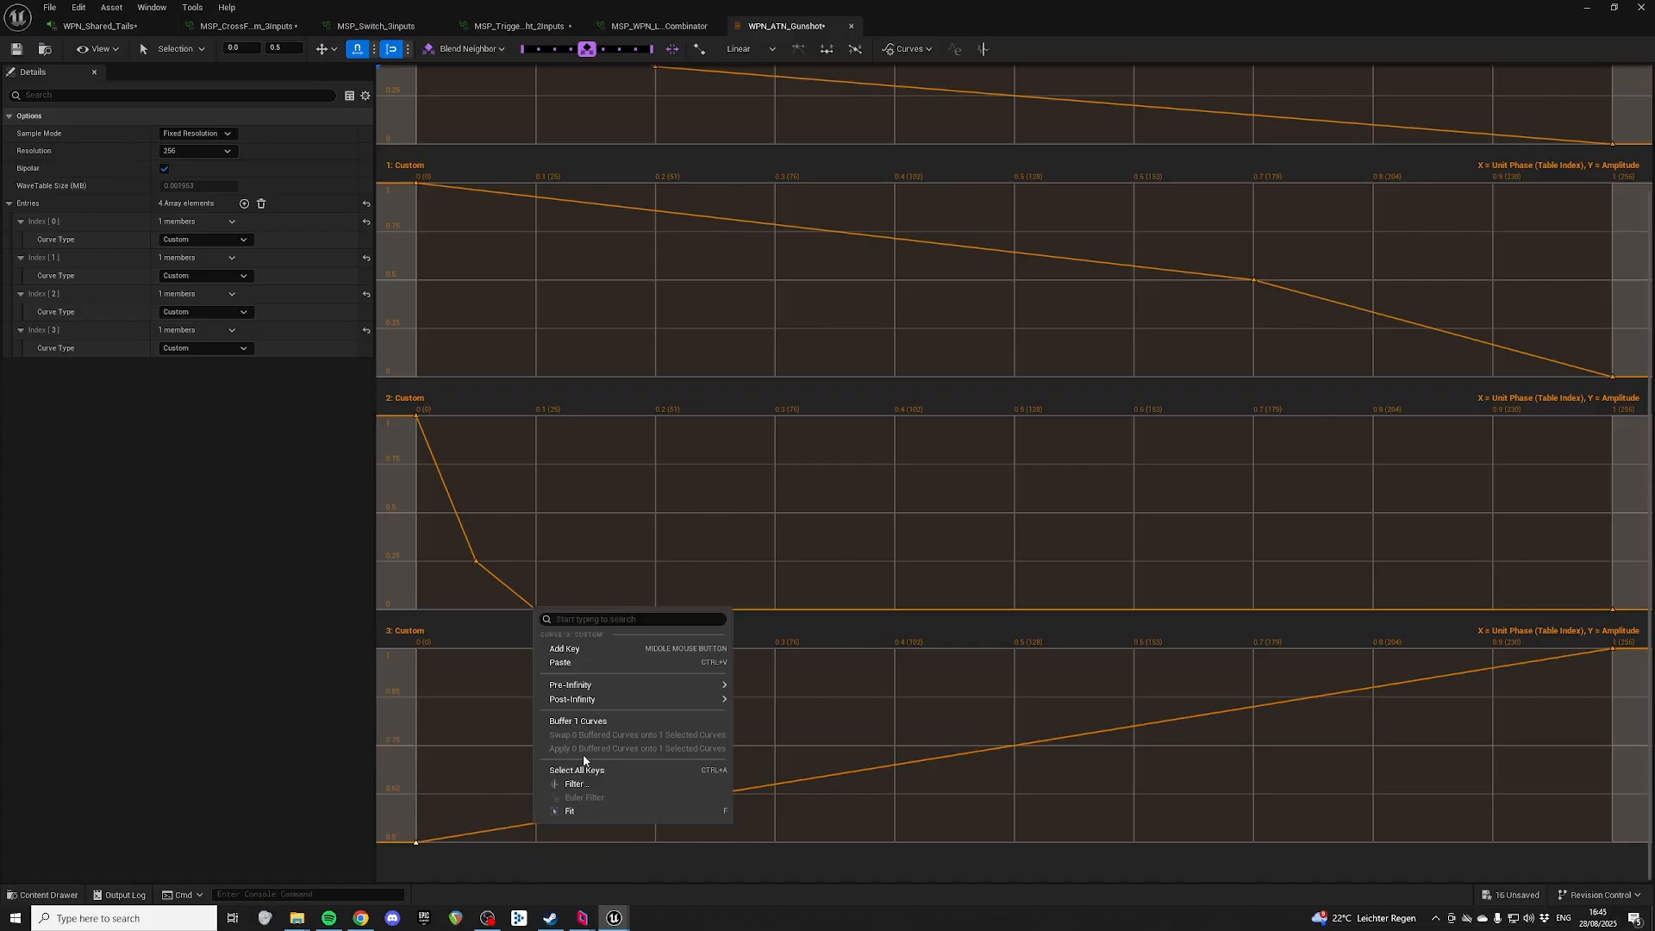
{"action": "left_click", "coordinate": [527, 814]}
{"action": "middle_click", "coordinate": [530, 824]}
{"action": "left_click_drag", "start_coordinate": [593, 794], "coordinate": [542, 854]}
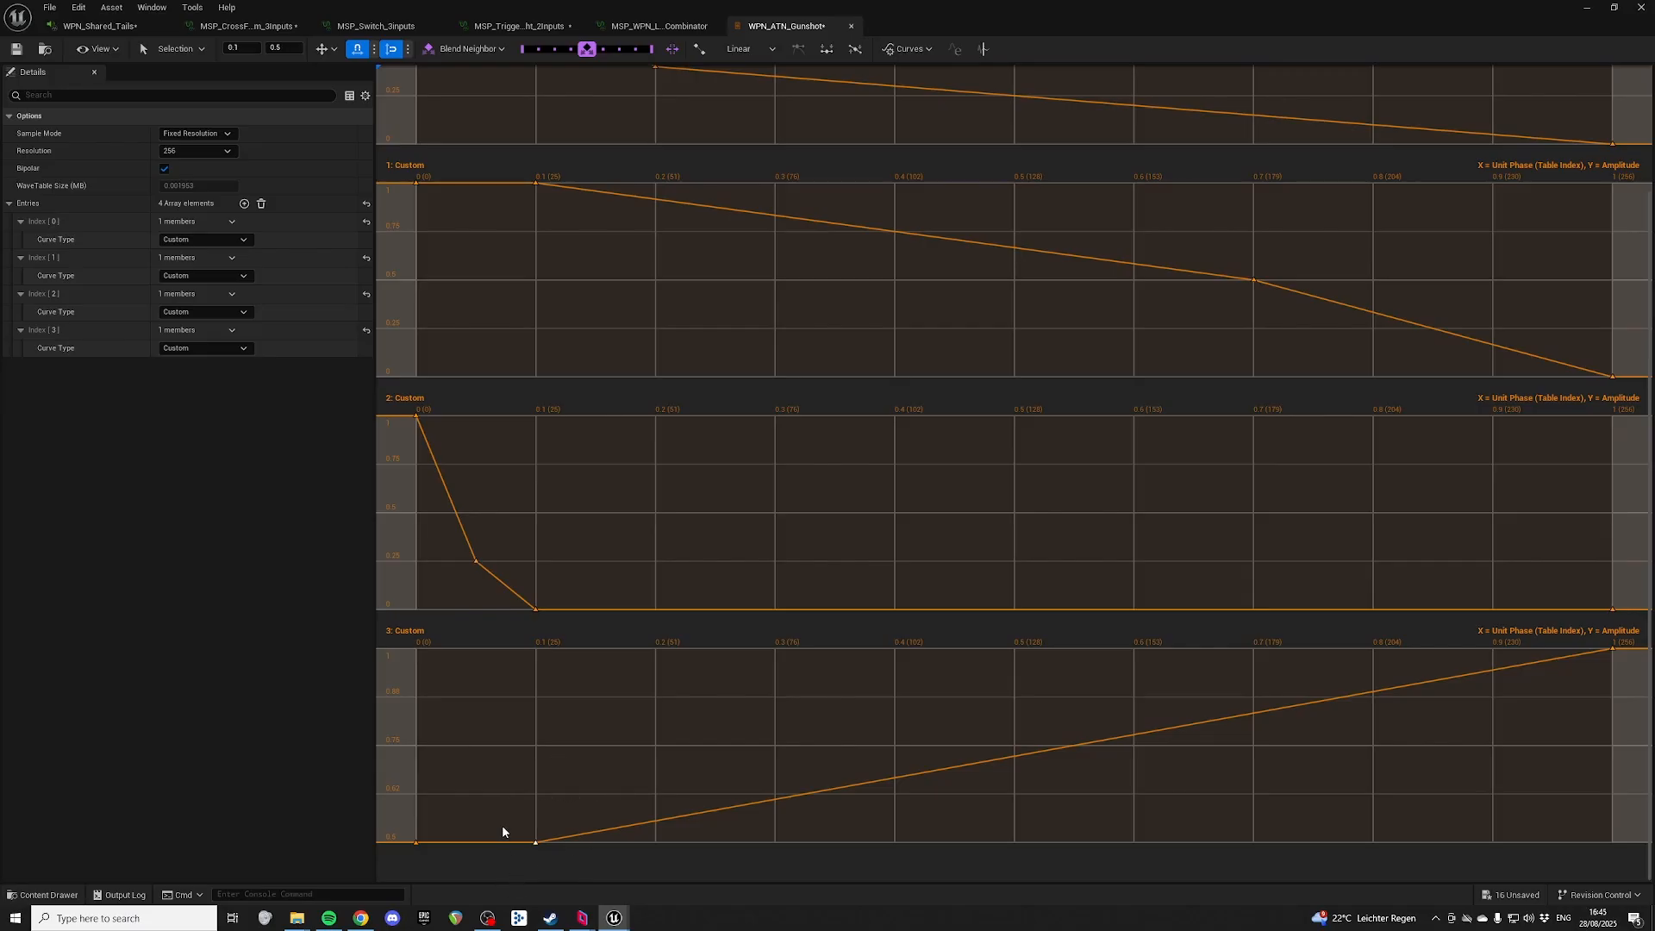
Step: Move the second key of curve 3 to time 0.05 and set its amplitude to 1
{"action": "left_click", "coordinate": [241, 48]}
{"action": "type", "text": "0.5"}
{"action": "key", "text": "Return"}
{"action": "mouse_move", "coordinate": [937, 816]}
{"action": "left_mouse_down"}
{"action": "mouse_move", "coordinate": [919, 815]}
{"action": "mouse_move", "coordinate": [1050, 877]}
{"action": "left_mouse_up"}
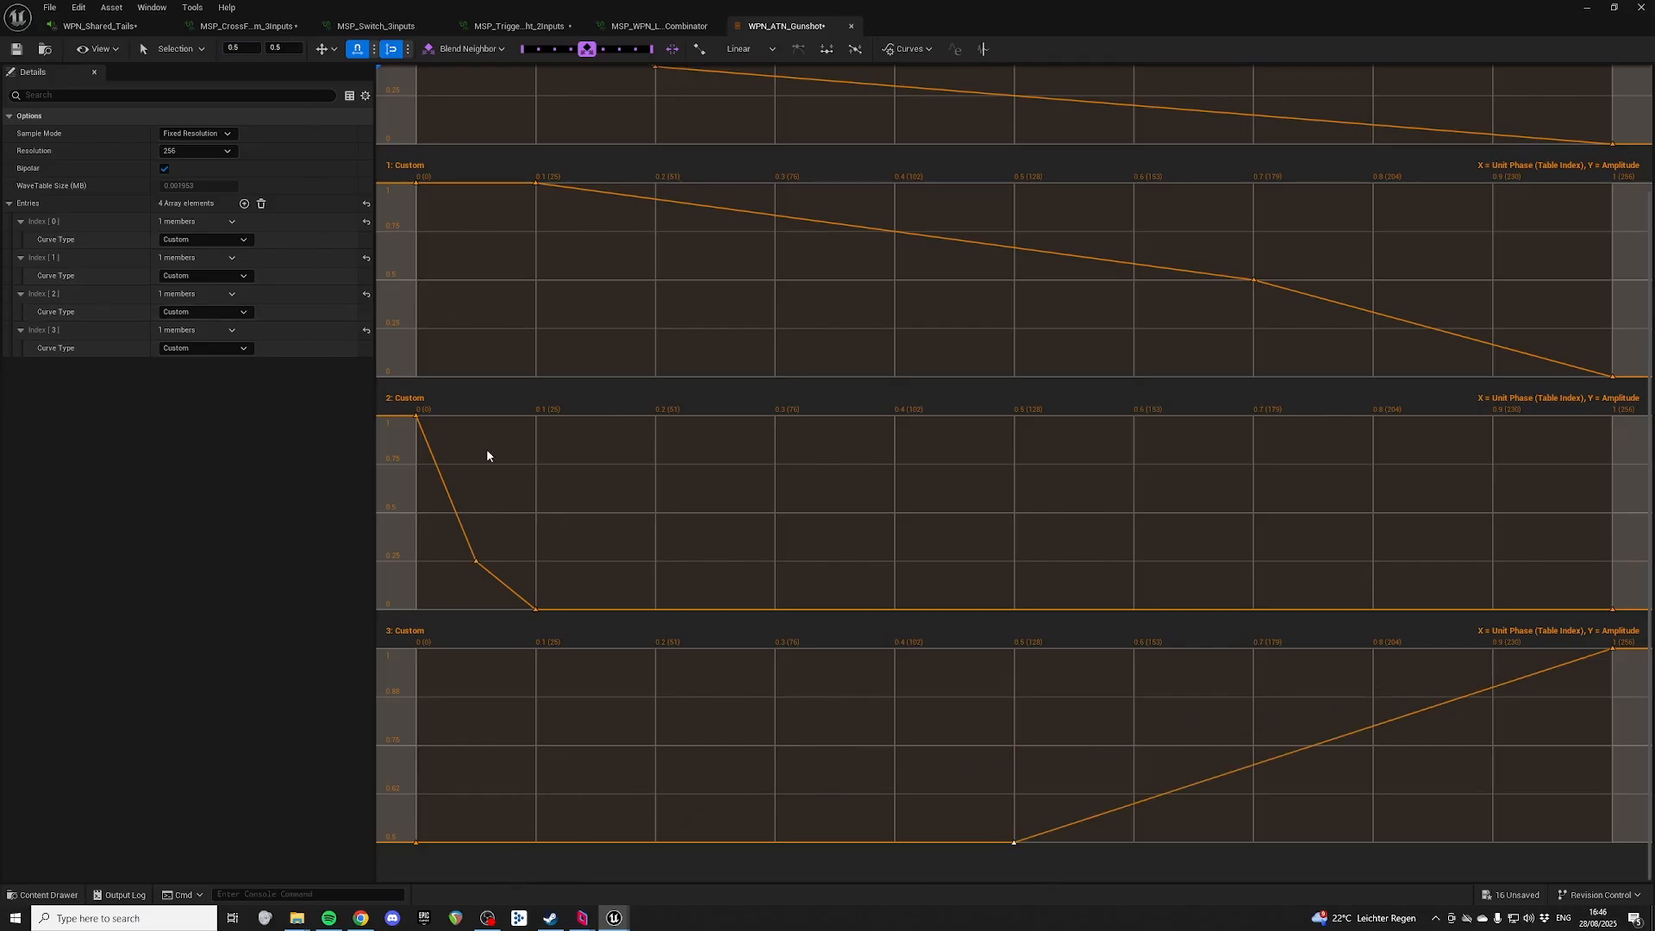
{"action": "left_click", "coordinate": [241, 45]}
{"action": "type", "text": "0.05"}
{"action": "key", "text": "Return"}
{"action": "left_click", "coordinate": [290, 47]}
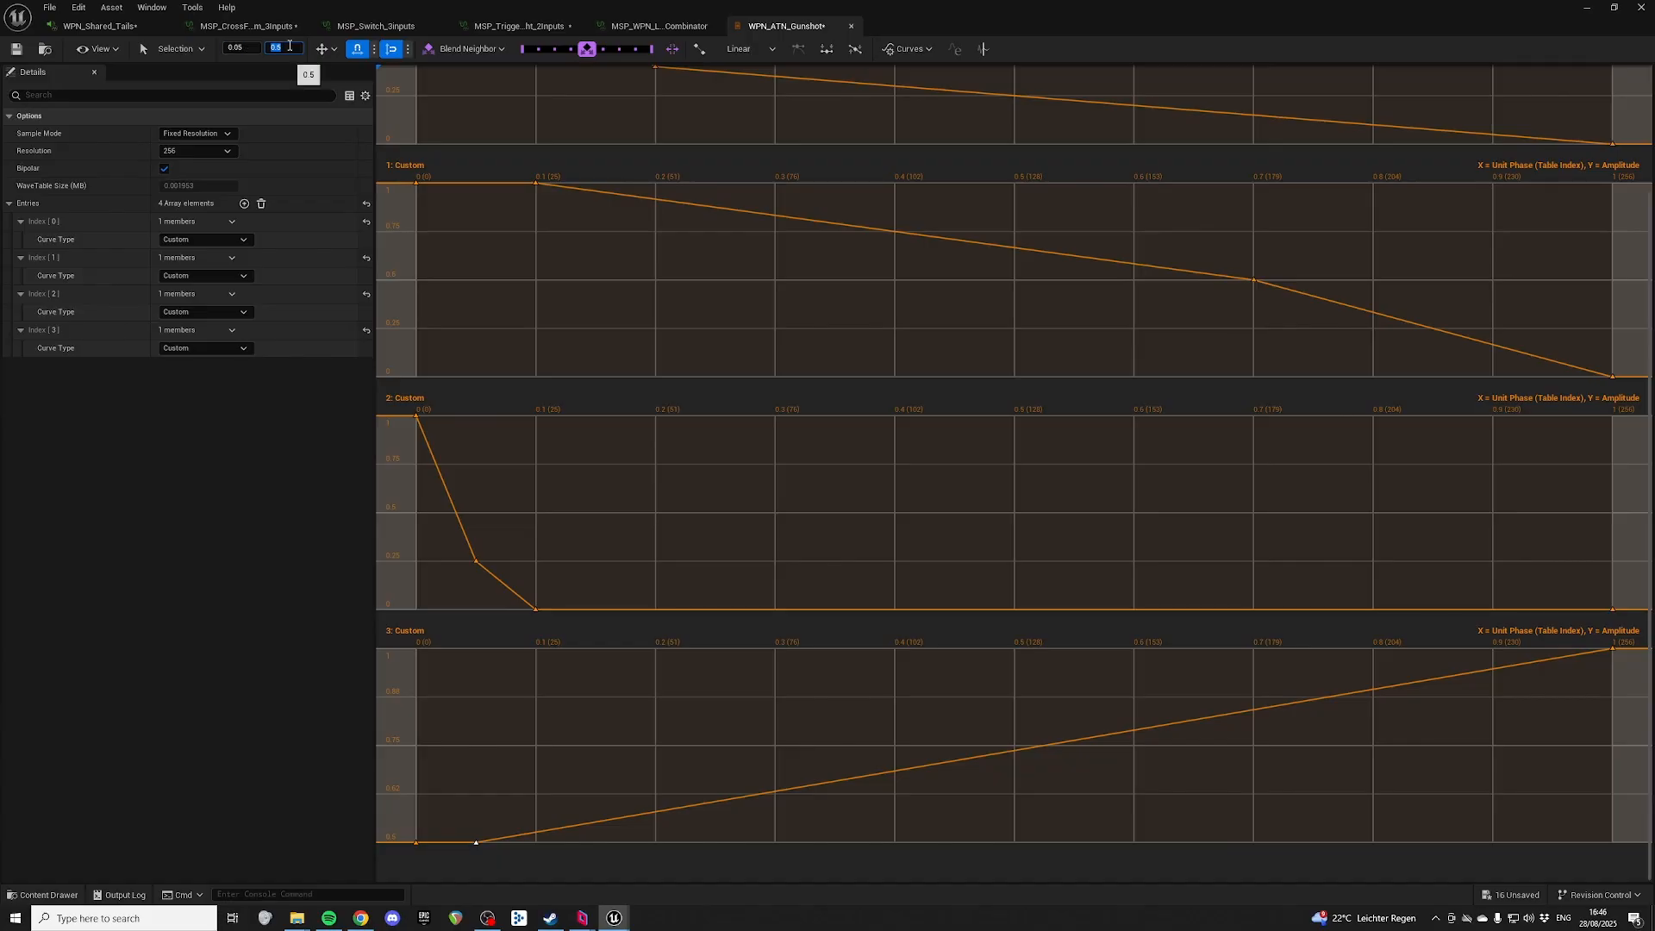
{"action": "type", "text": "1"}
{"action": "key", "text": "Return"}
Step: Undo the stray keys at 0.1 on curves 0 and 1, and add a key to curve 3 at time 0.1 with amplitude 0.9
{"action": "right_click_drag", "start_coordinate": [610, 256], "coordinate": [681, 443]}
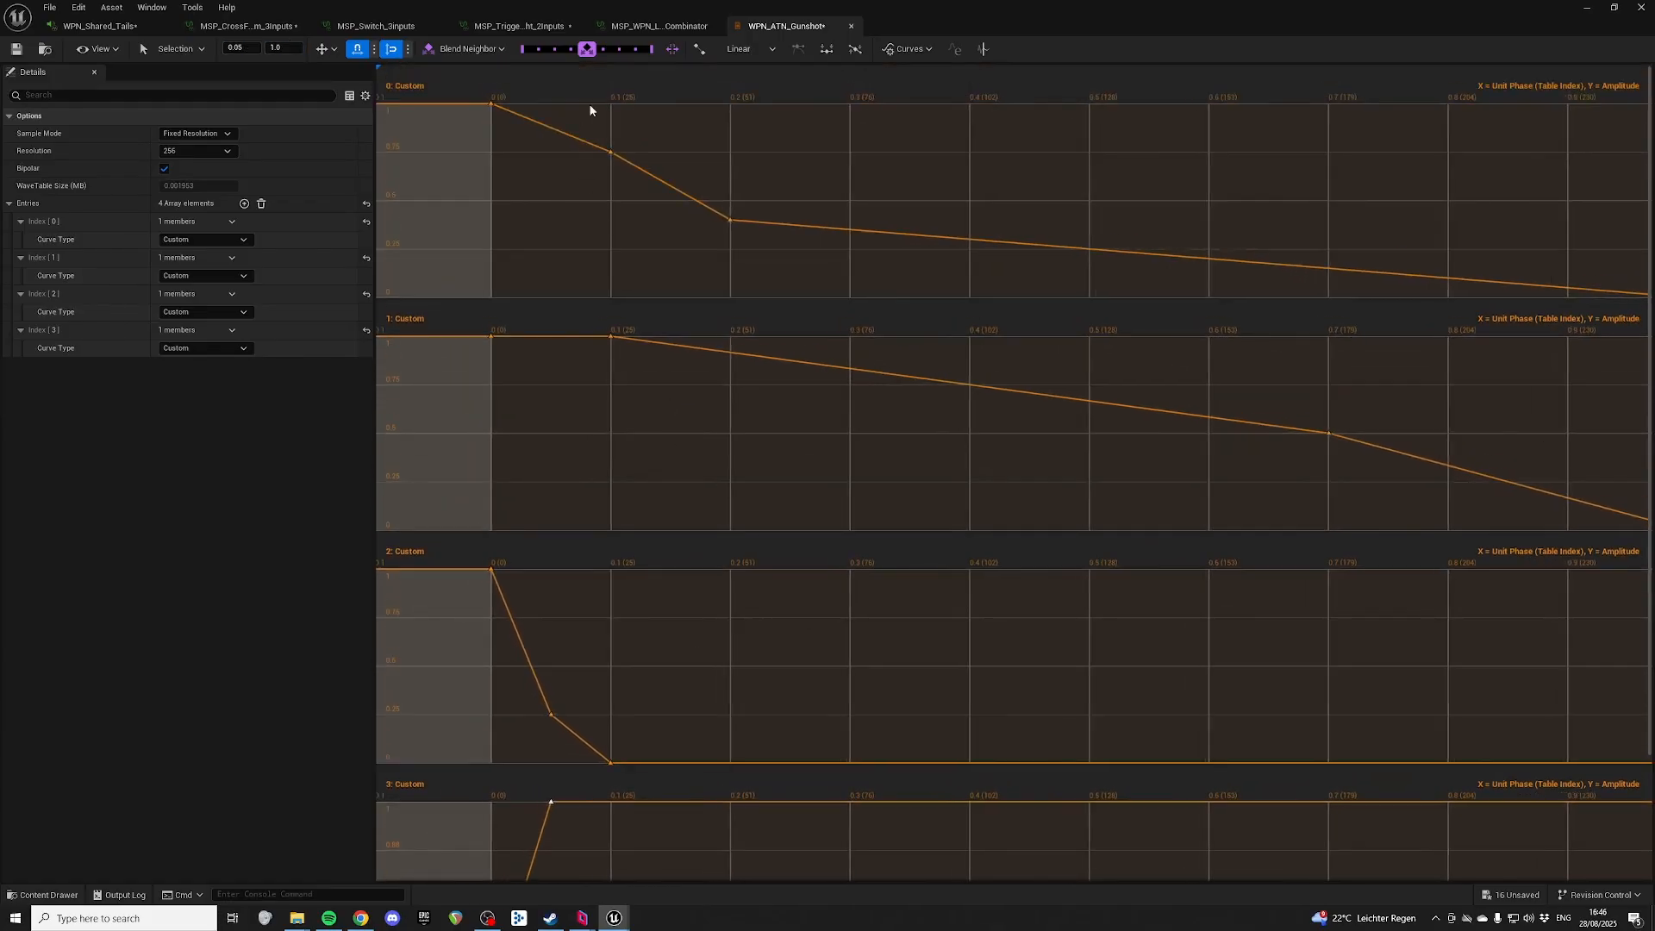
{"action": "key", "text": "ctrl+z"}
{"action": "right_click_drag", "start_coordinate": [613, 803], "coordinate": [733, 652]}
{"action": "right_click", "coordinate": [733, 652]}
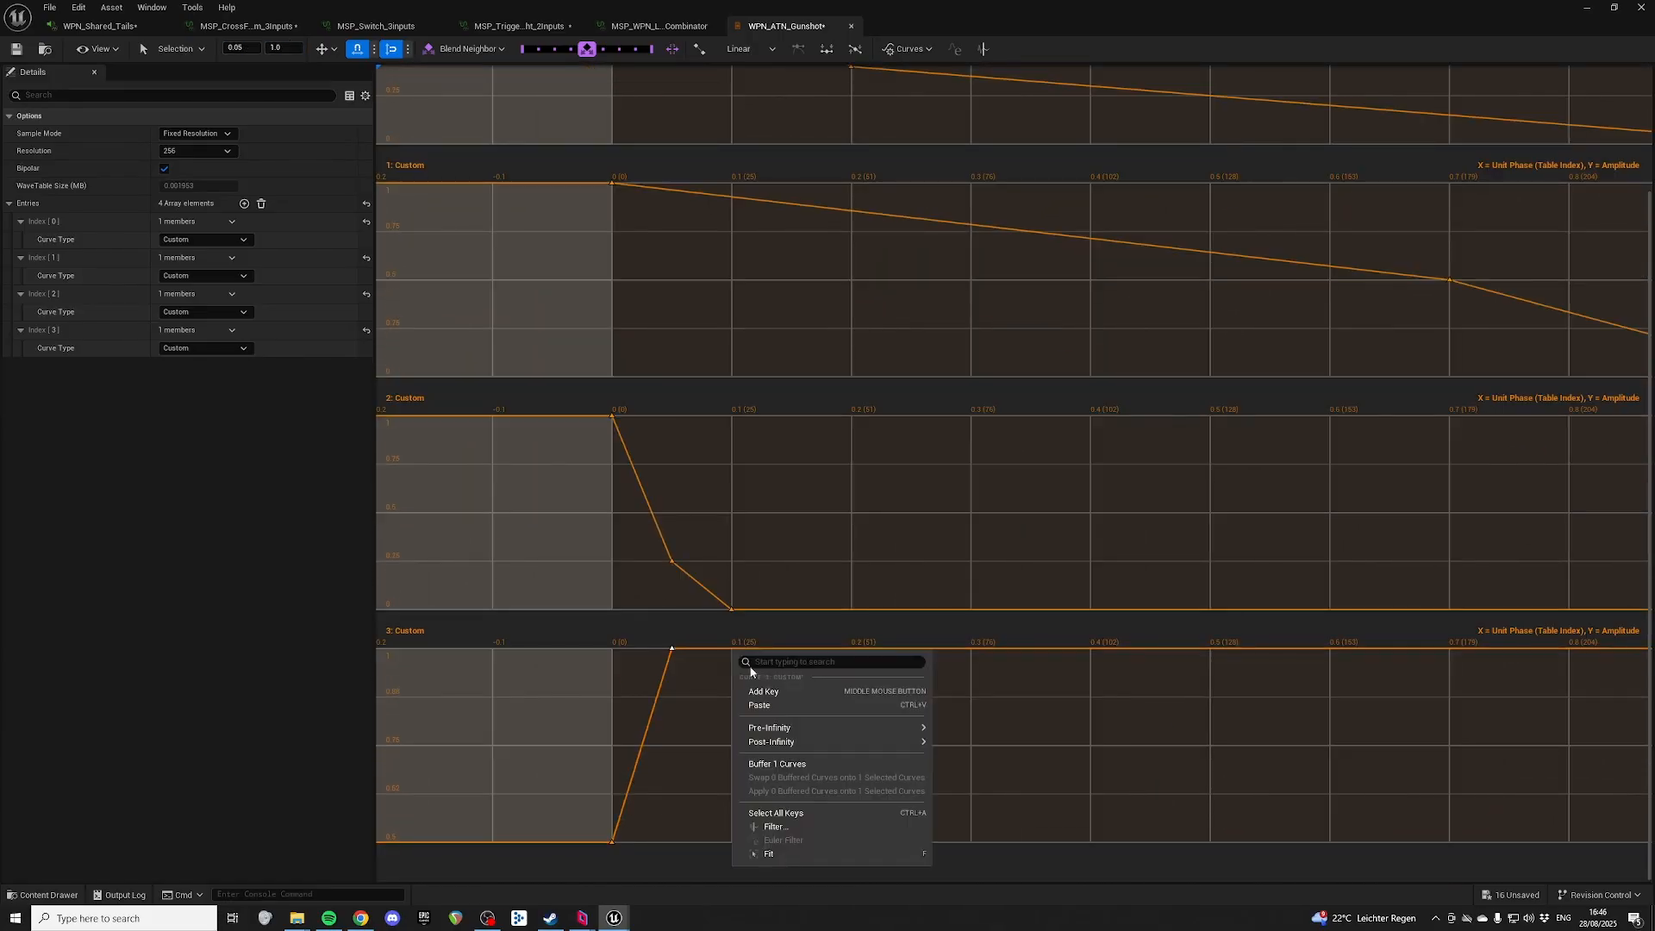
{"action": "left_click", "coordinate": [788, 692]}
{"action": "mouse_move", "coordinate": [732, 201]}
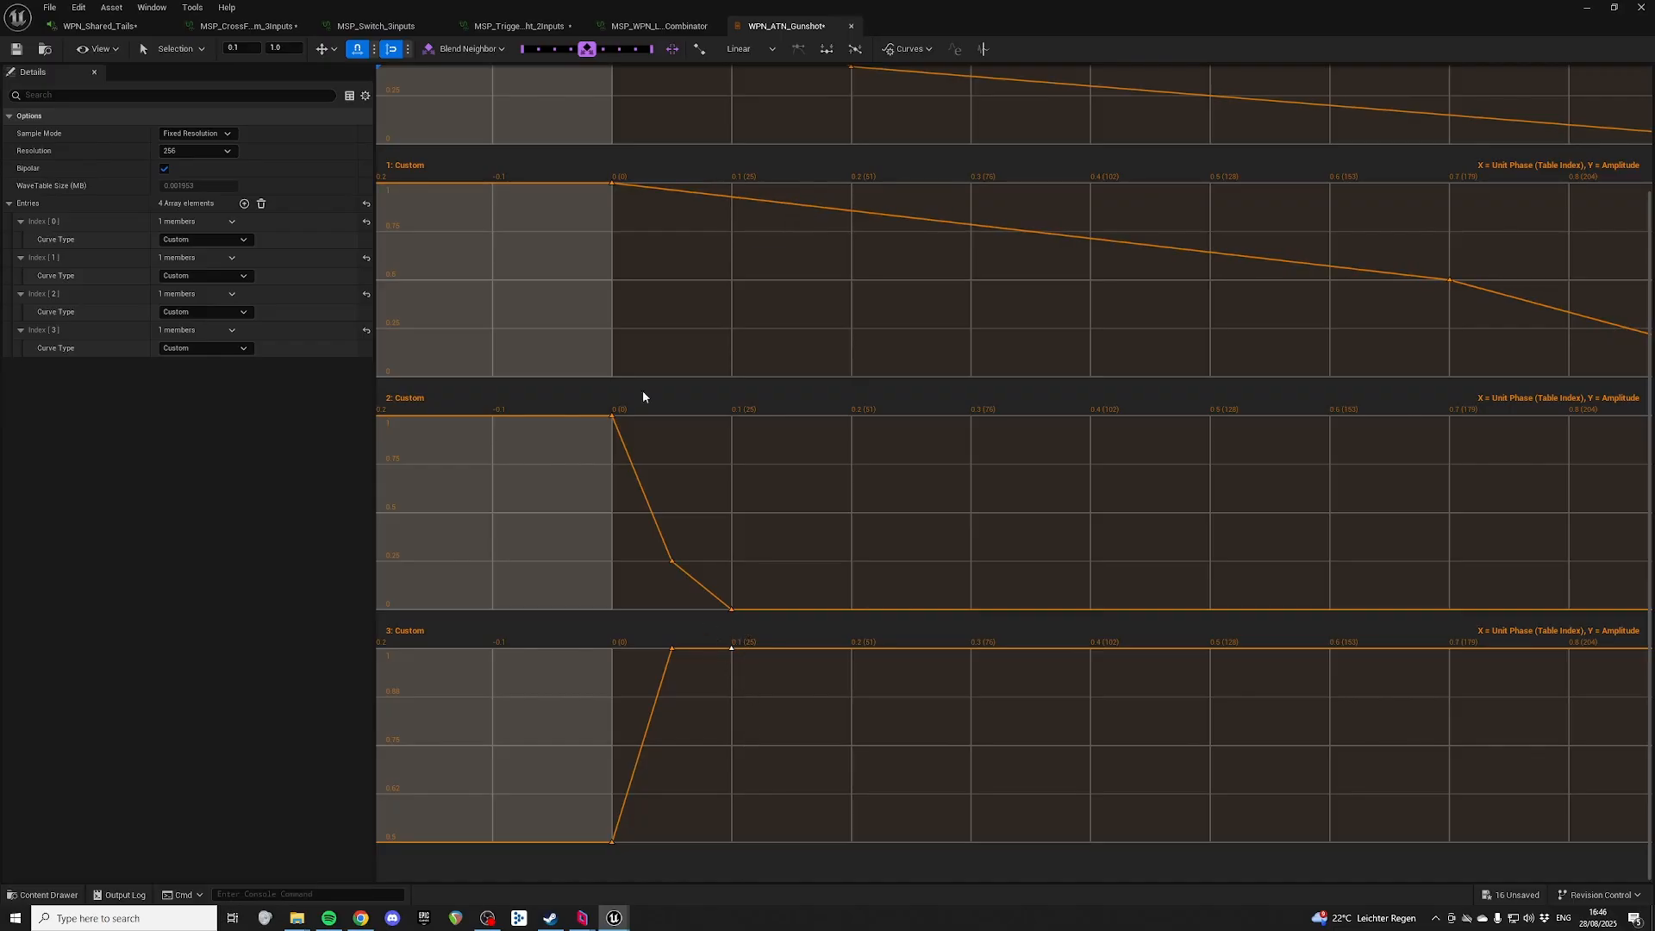
{"action": "left_click", "coordinate": [275, 48]}
{"action": "type", "text": "0.9"}
{"action": "key", "text": "Return"}
Step: Set the amplitude of curve 3's end key at time 1 to 0
{"action": "right_click_drag", "start_coordinate": [1269, 716], "coordinate": [1260, 714]}
{"action": "right_click", "coordinate": [1073, 697]}
{"action": "right_click_drag", "start_coordinate": [1073, 696], "coordinate": [634, 690]}
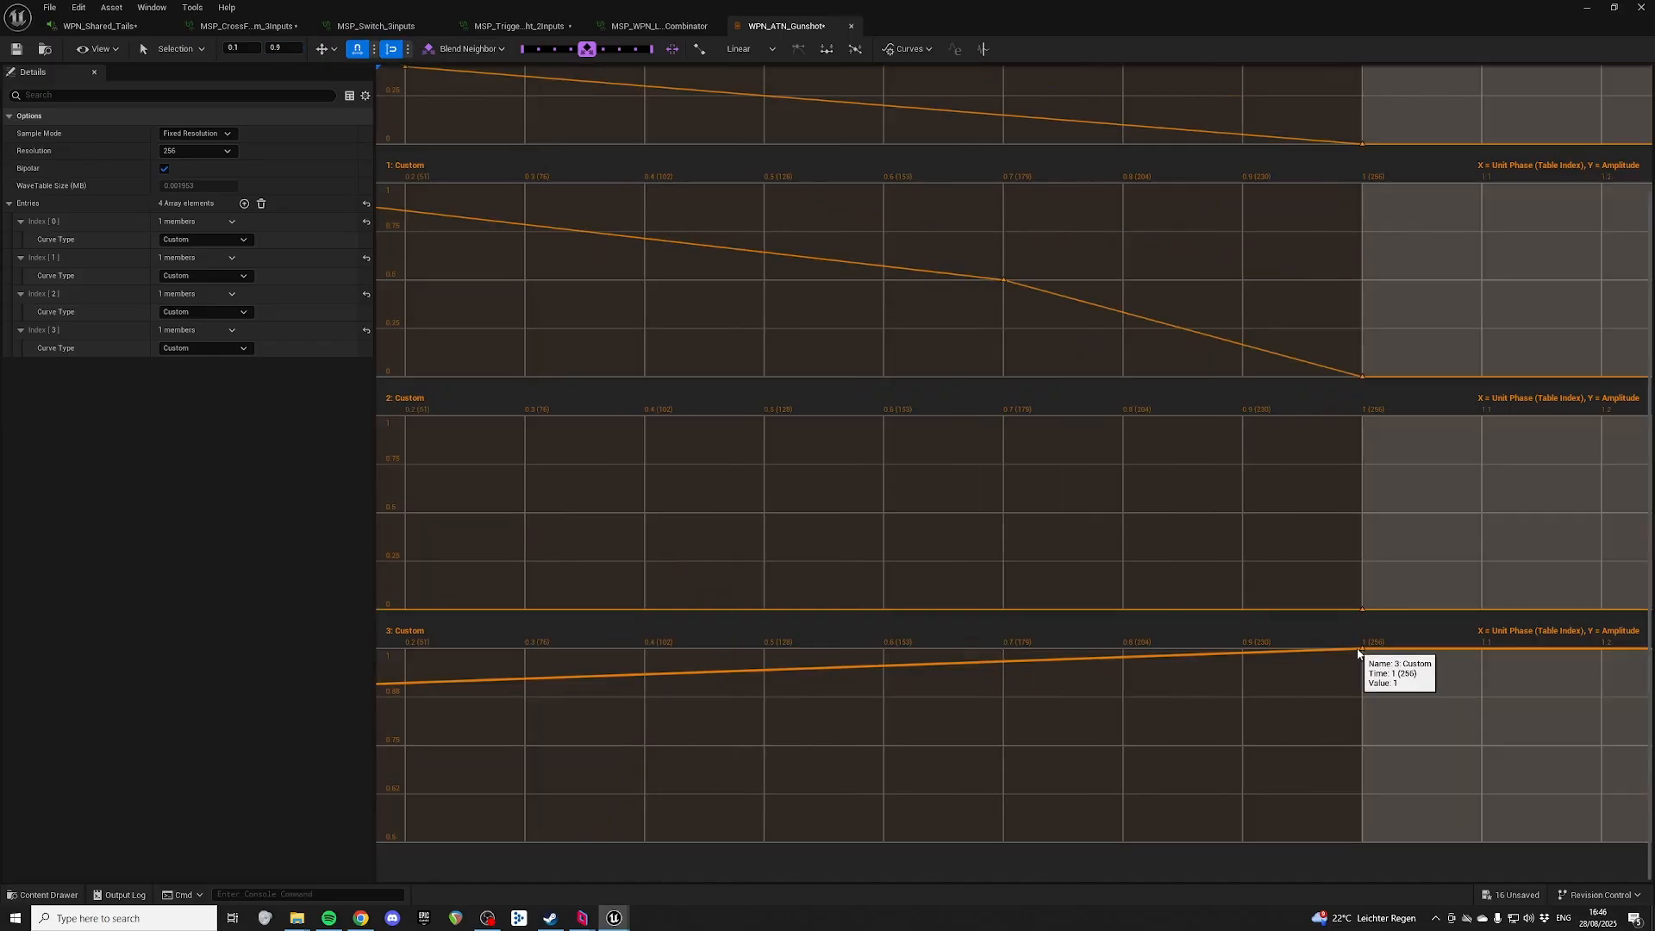
{"action": "left_click", "coordinate": [1360, 649]}
{"action": "left_click", "coordinate": [277, 49]}
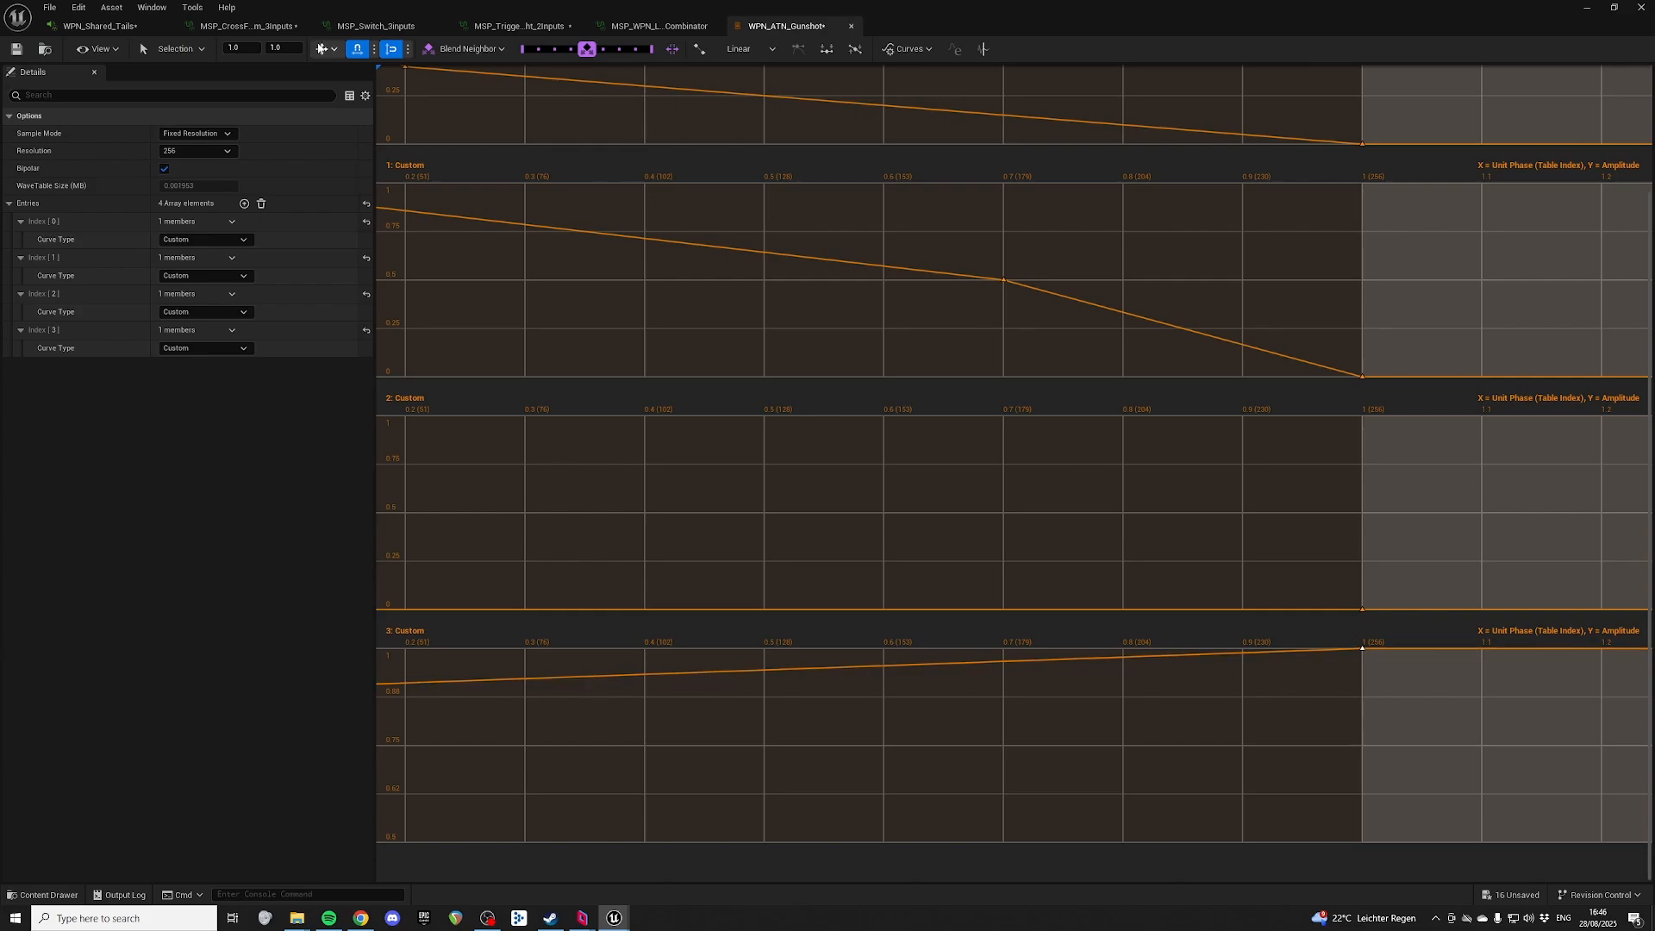
{"action": "type", "text": "0"}
{"action": "key", "text": "Return"}
Step: Add a key to curve 3 at time 0.7 with amplitude 0.5, matching the corresponding key on curve 1
{"action": "left_click", "coordinate": [1005, 284]}
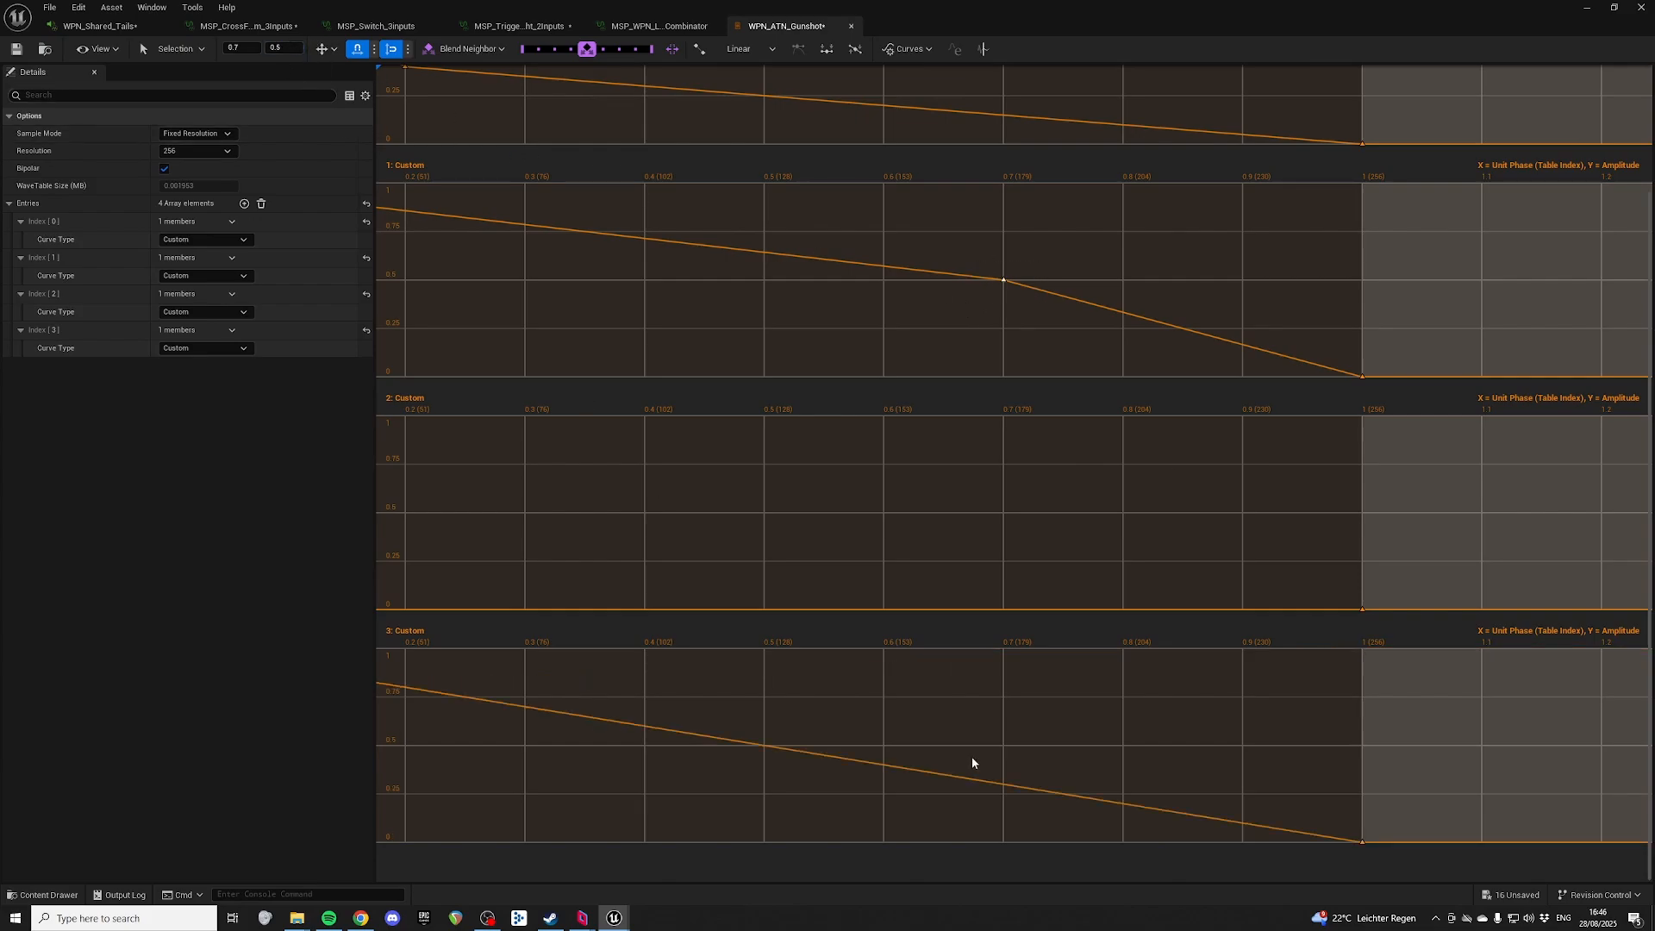
{"action": "middle_click", "coordinate": [1005, 799]}
{"action": "left_click", "coordinate": [282, 48]}
{"action": "type", "text": "."}
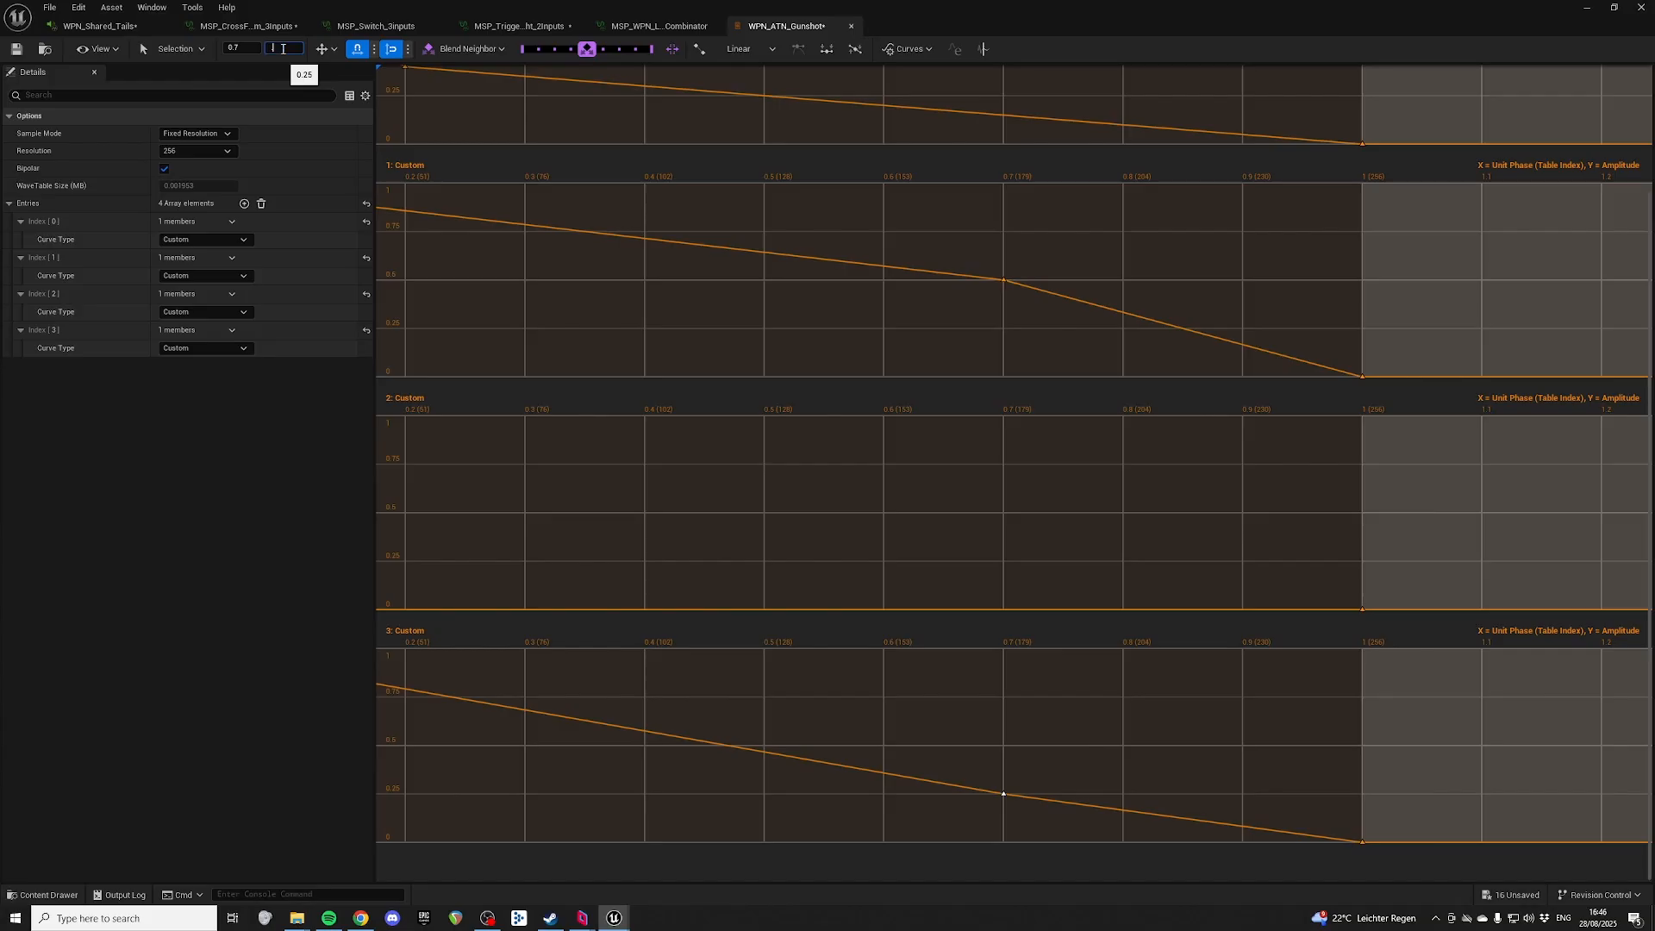
{"action": "type", "text": "5"}
{"action": "key", "text": "Return"}
Step: Try moving curve 3's peak key to time 0.1, and undo the move
{"action": "right_click_drag", "start_coordinate": [707, 707], "coordinate": [758, 704]}
{"action": "left_click", "coordinate": [725, 700]}
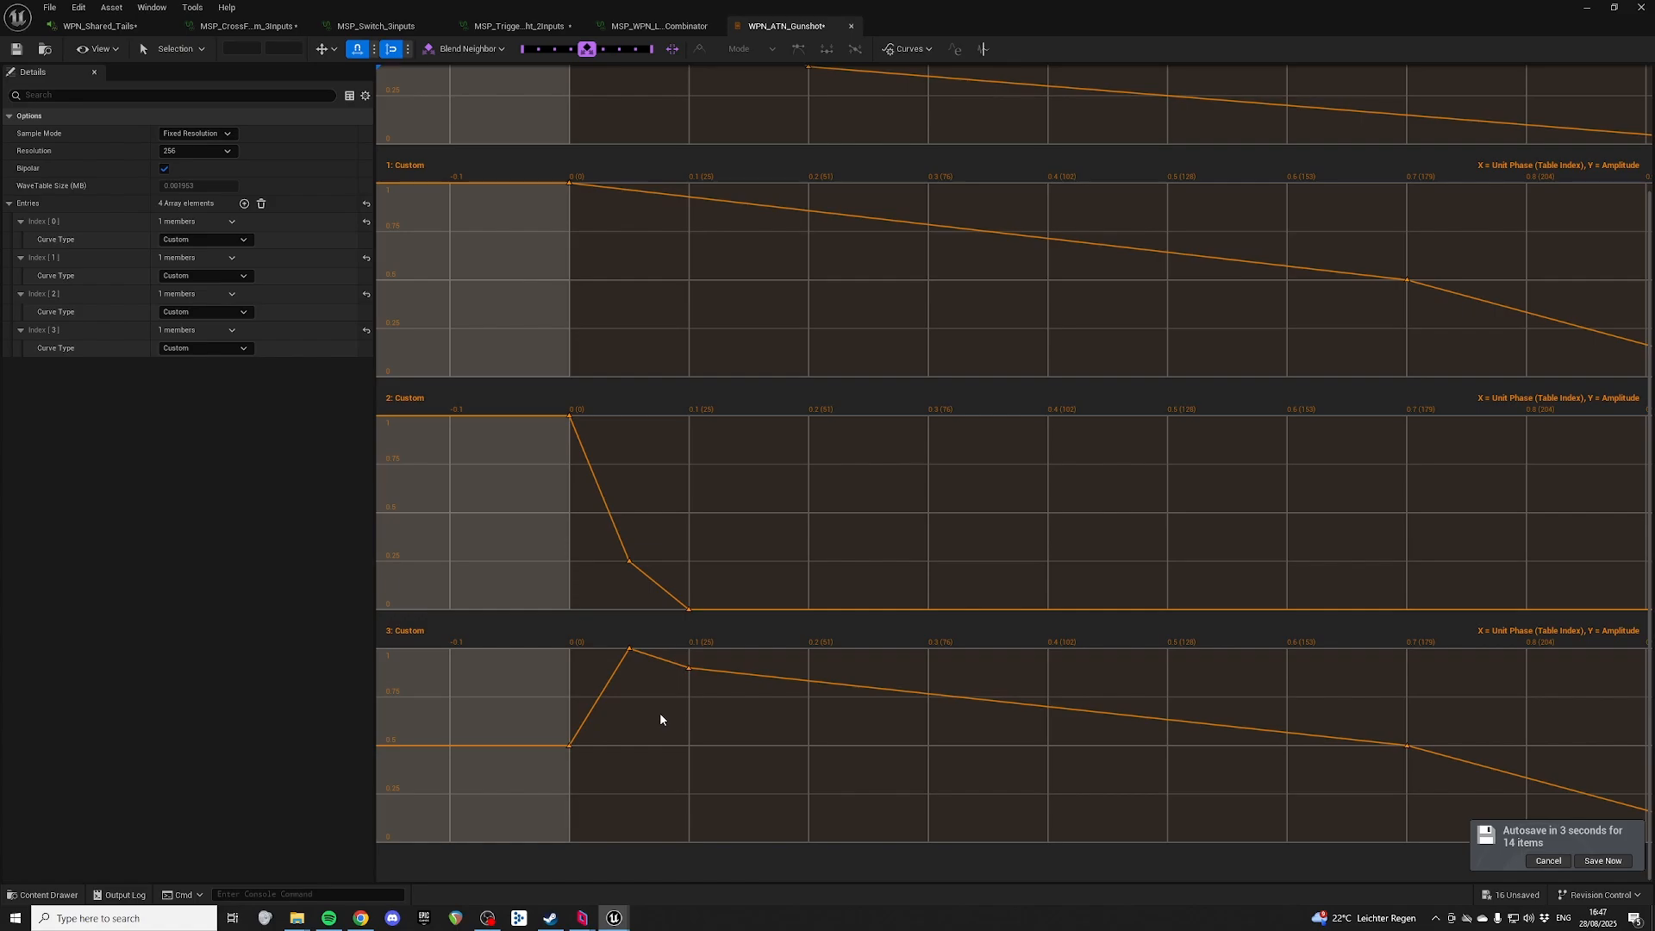
{"action": "left_click_drag", "start_coordinate": [623, 646], "coordinate": [664, 648]}
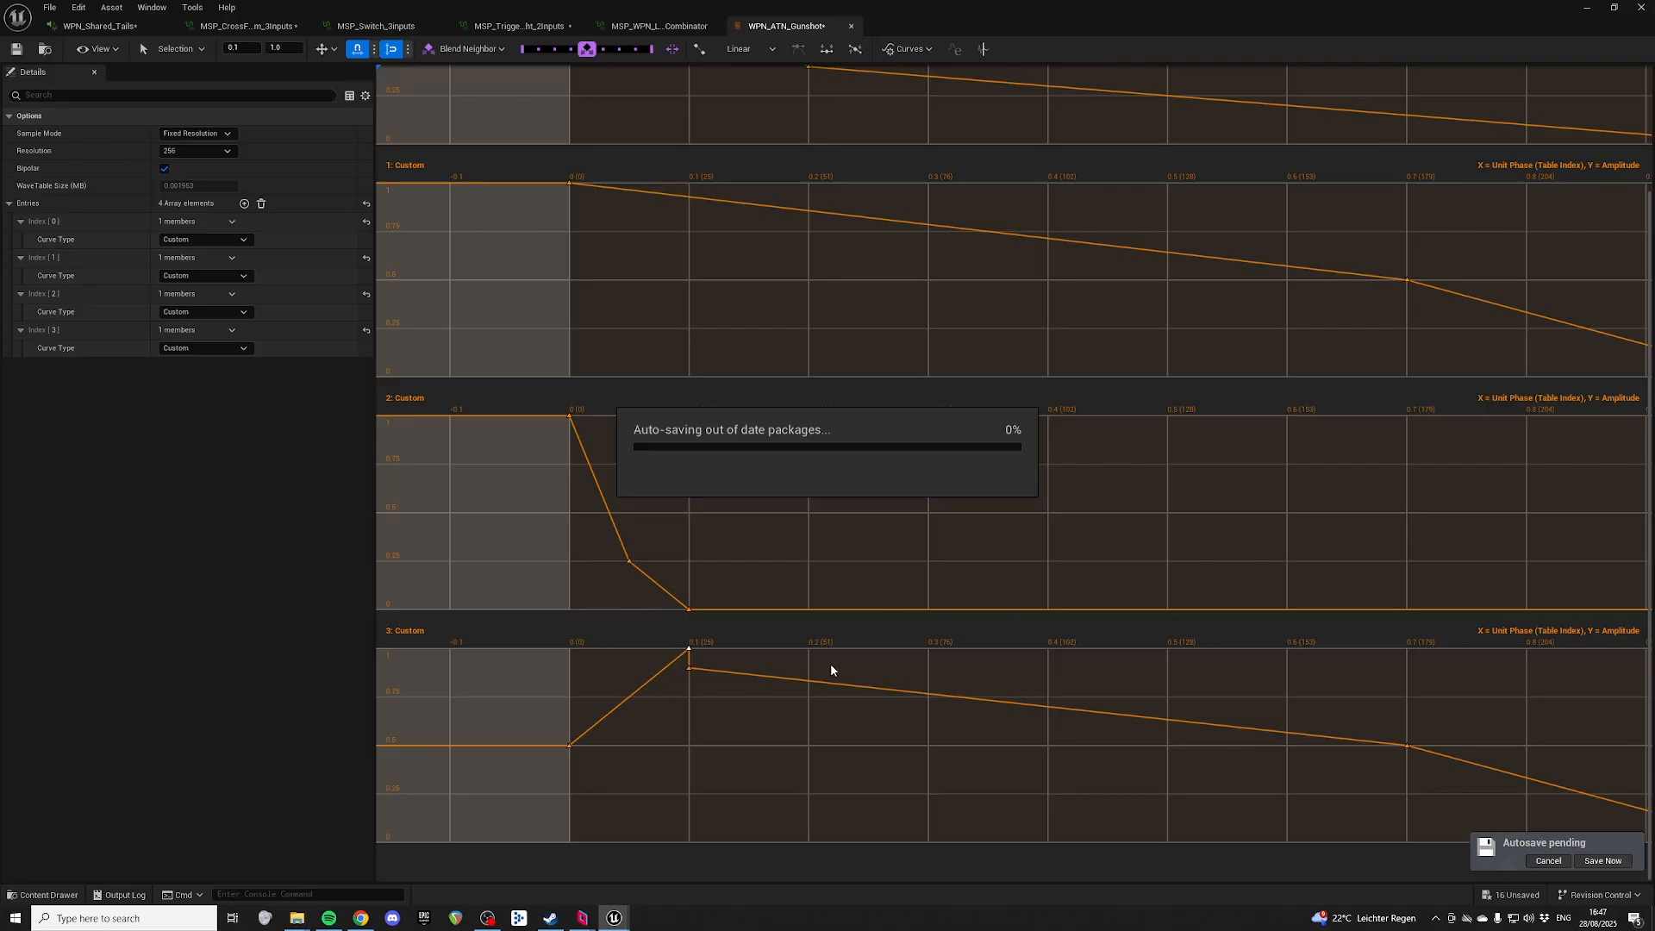
{"action": "key", "text": "ctrl+z"}
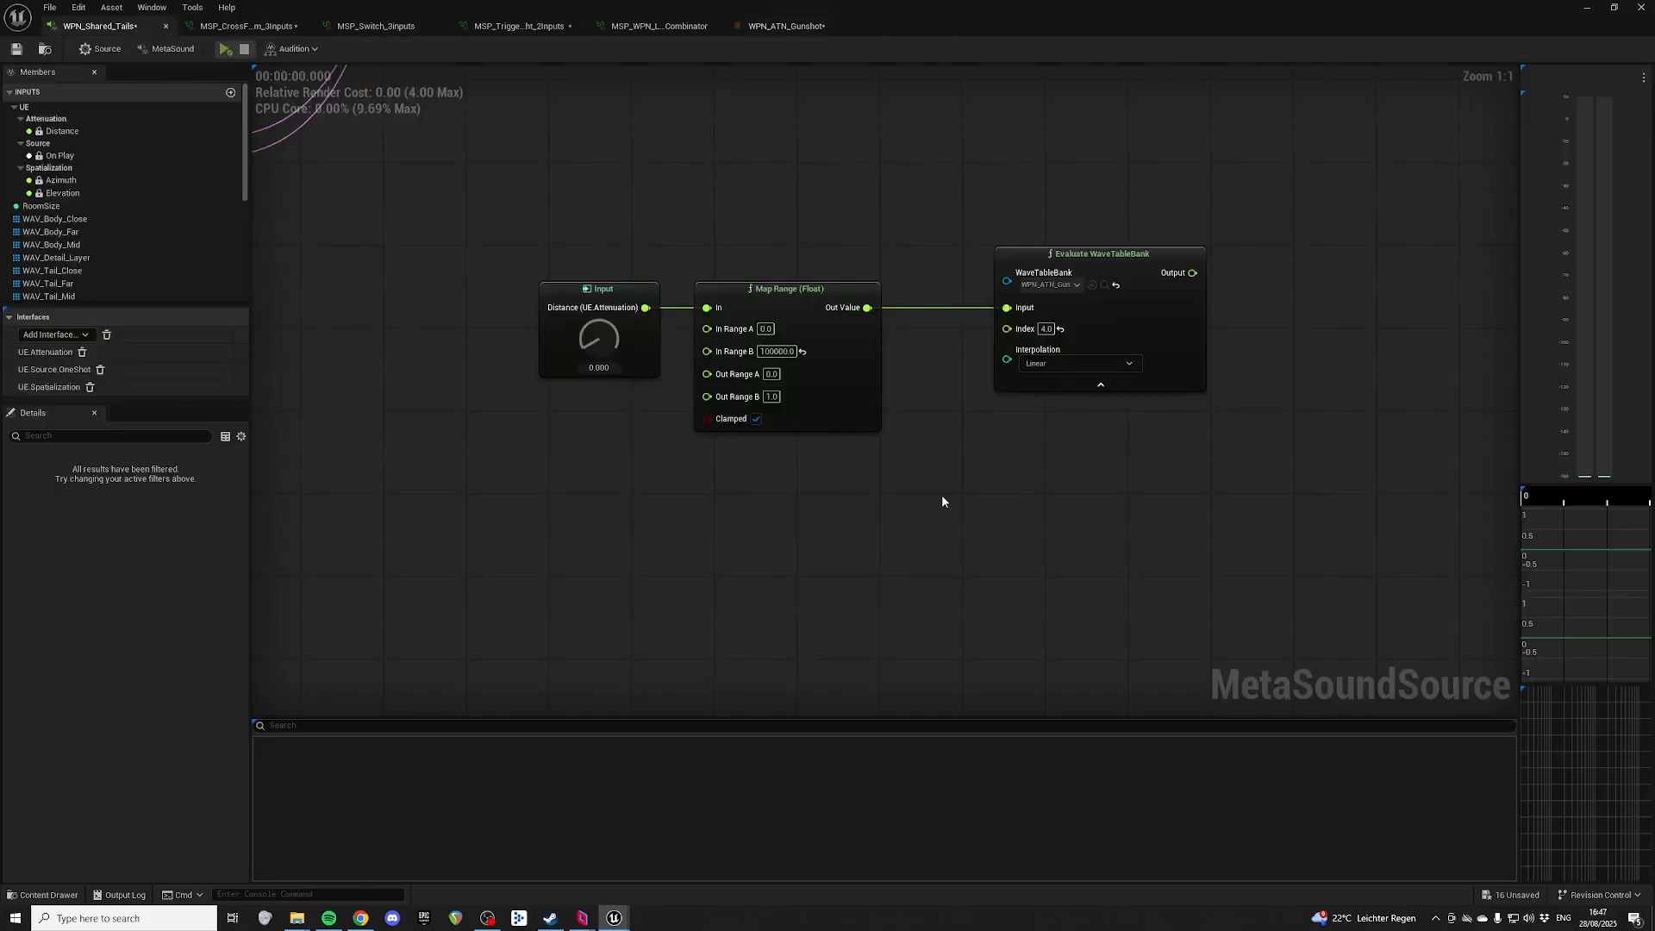
Step: Promote the Evaluate WaveTableBank result to a graph output
{"action": "right_click_drag", "start_coordinate": [957, 476], "coordinate": [953, 593]}
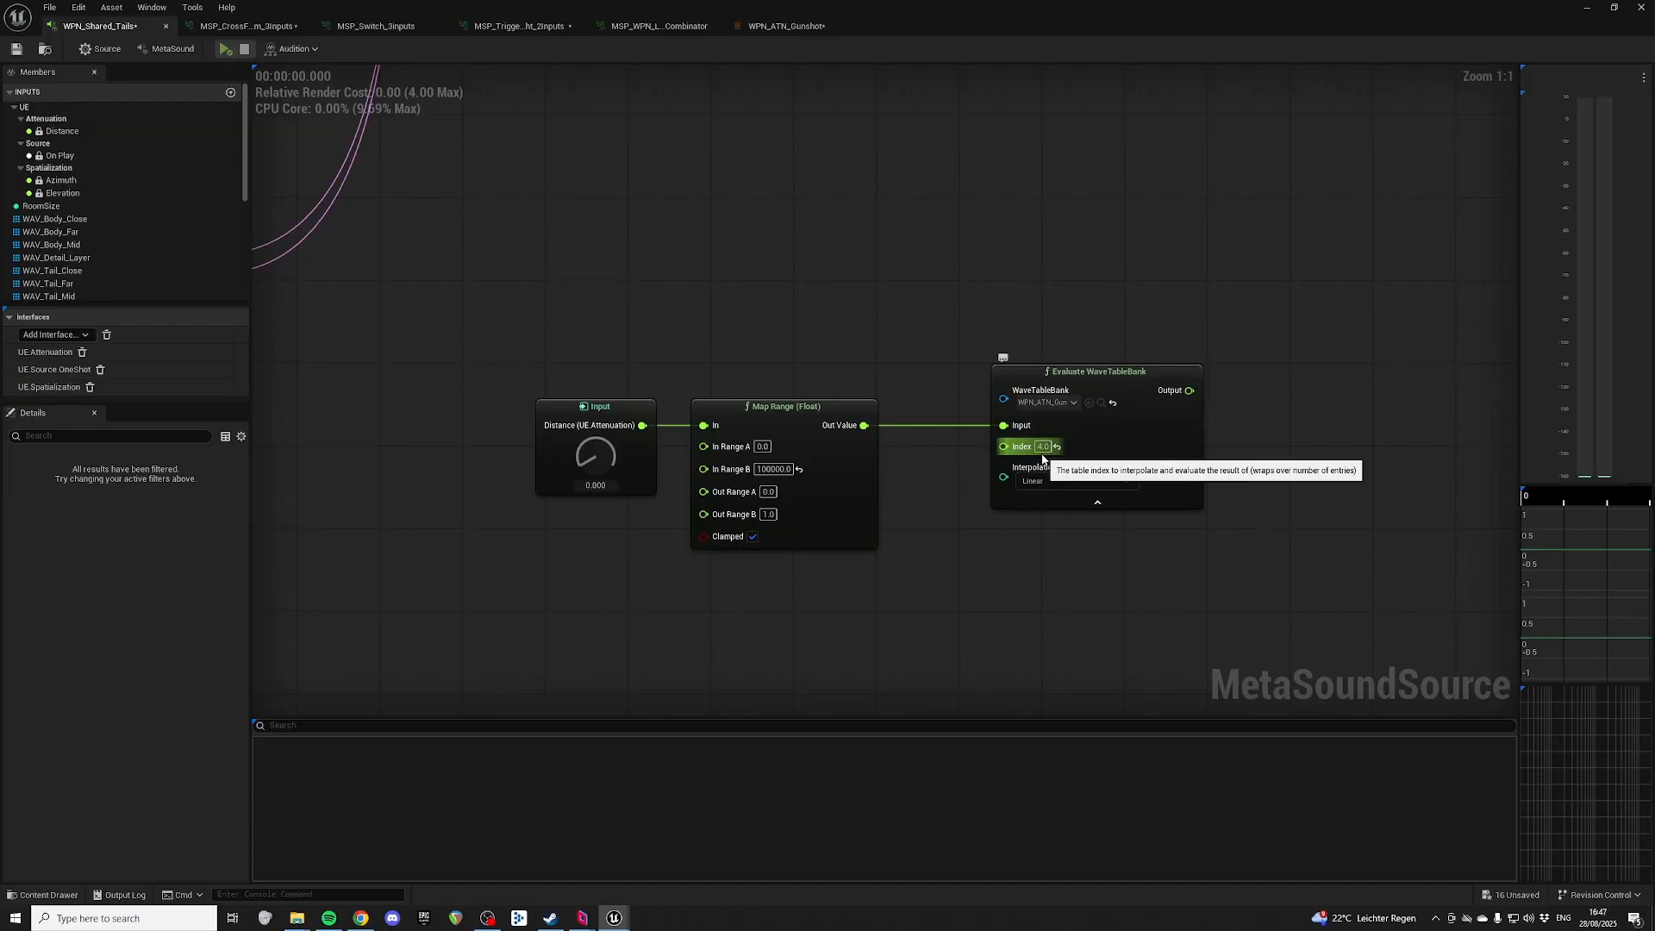
{"action": "right_click_drag", "start_coordinate": [1086, 328], "coordinate": [894, 318]}
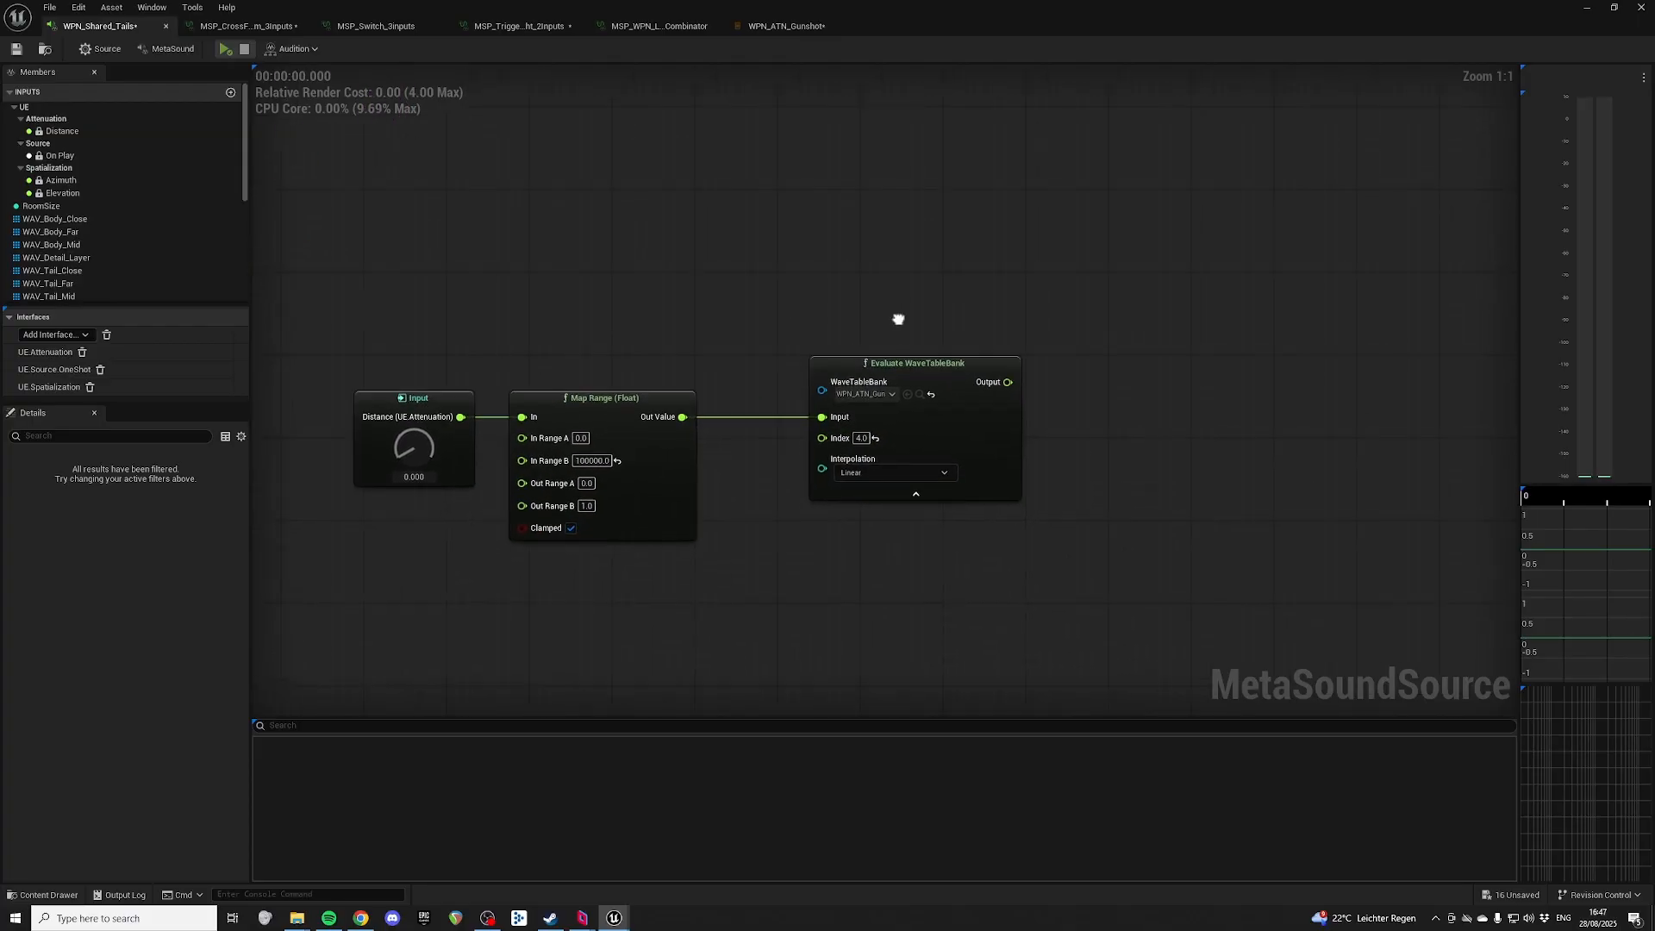
{"action": "scroll", "coordinate": [1107, 383], "scroll_direction": "down", "scroll_amount": 5}
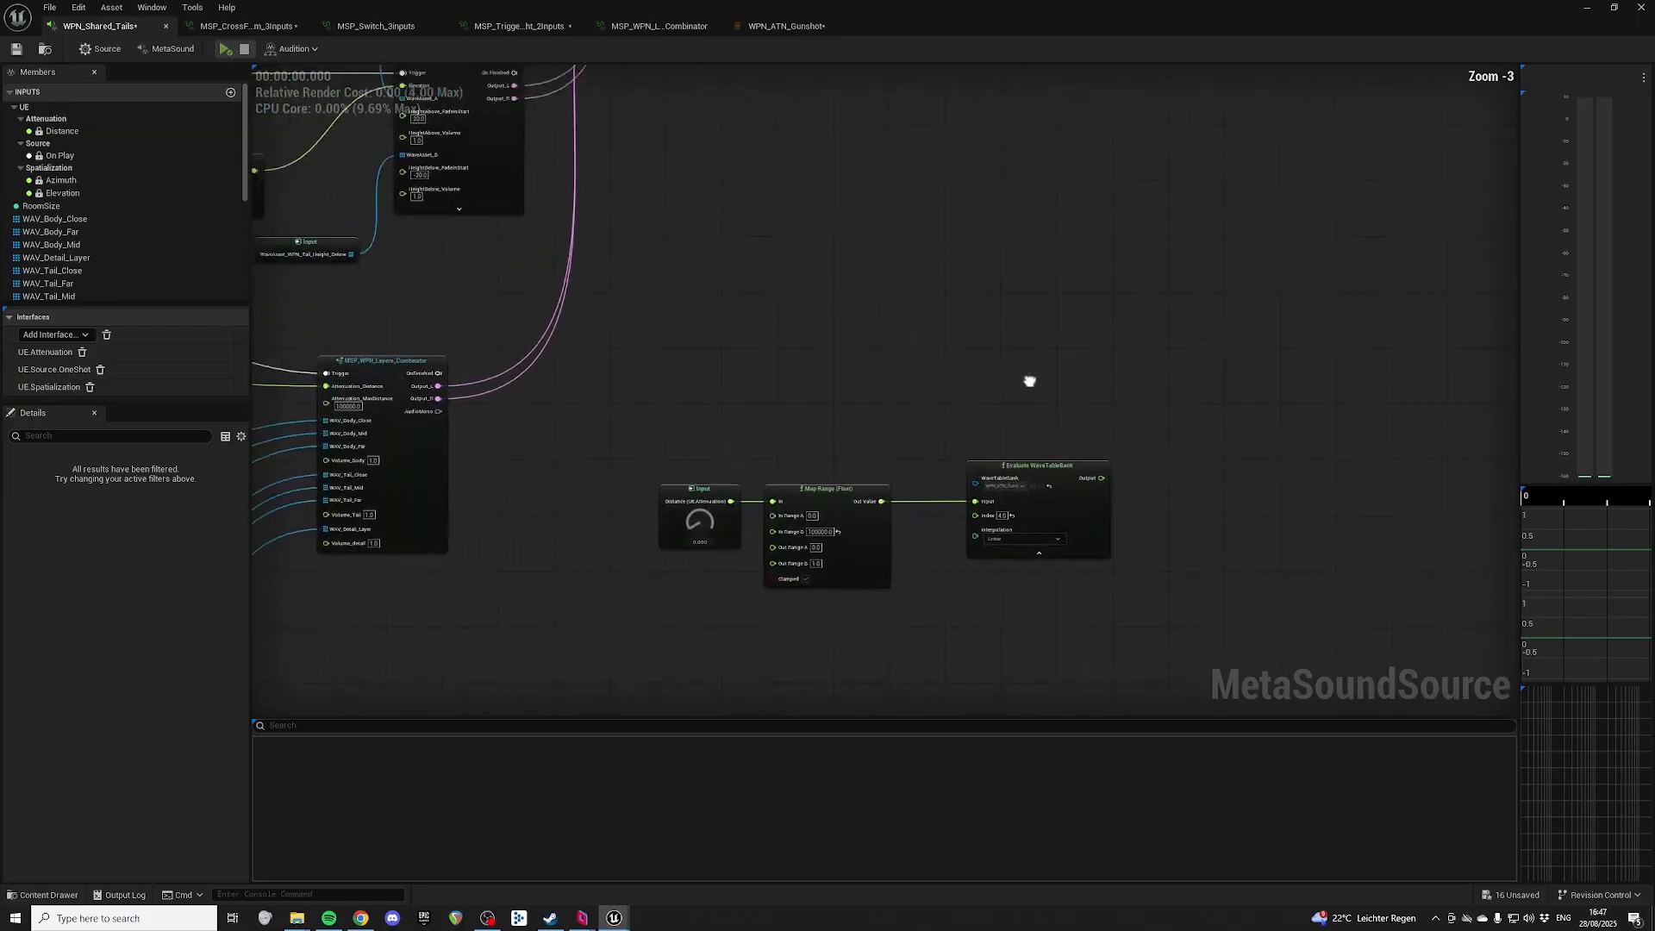
{"action": "scroll", "coordinate": [1031, 376], "scroll_direction": "up", "scroll_amount": 2}
{"action": "right_click", "coordinate": [910, 347]}
{"action": "left_click", "coordinate": [991, 392]}
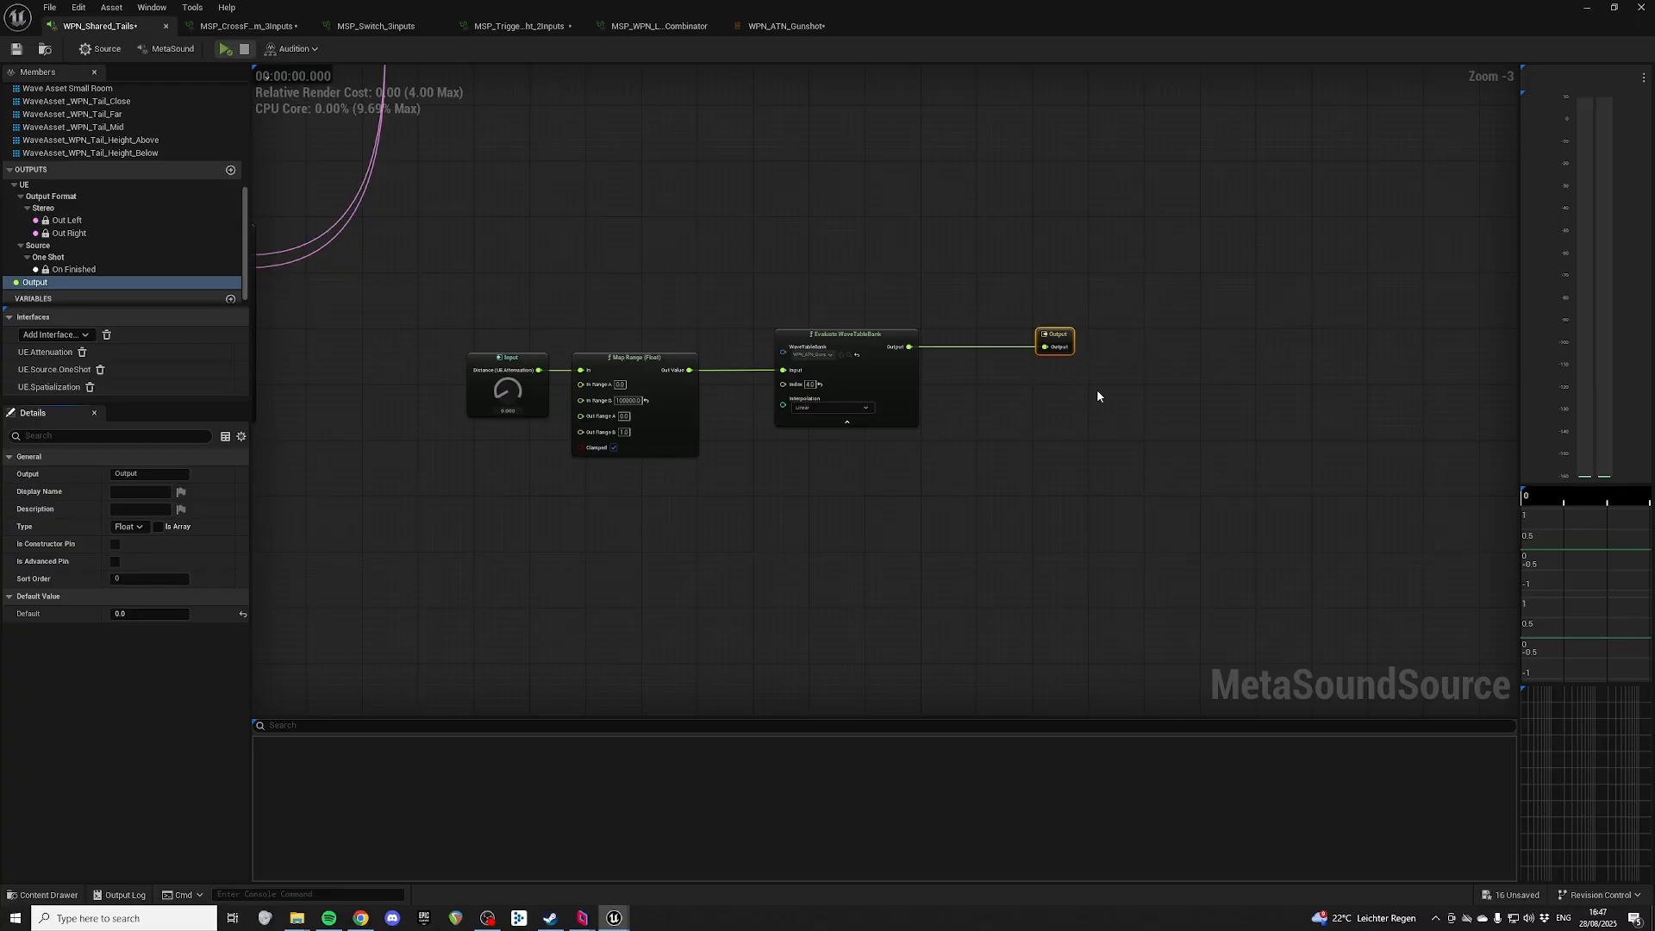
{"action": "right_click_drag", "start_coordinate": [877, 294], "coordinate": [975, 332]}
Step: In MSP_WPN_Layers_Combinator, rename the Volume_Body variable to ATN_Volume_Body
{"action": "left_click", "coordinate": [661, 26]}
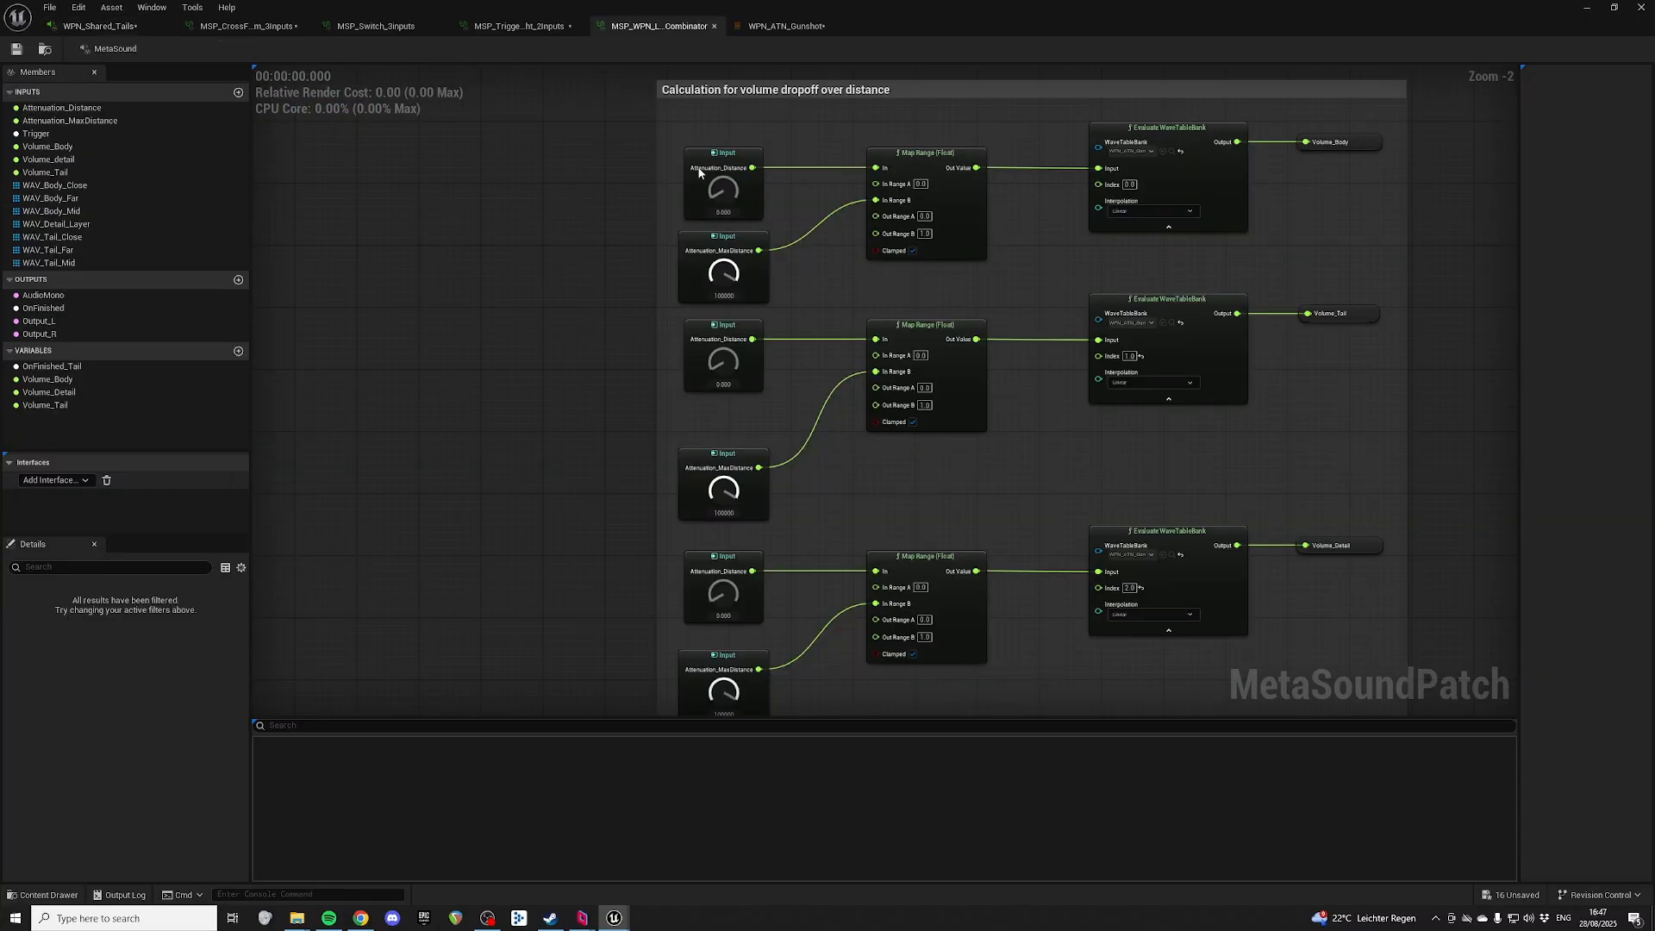
{"action": "right_click_drag", "start_coordinate": [1276, 241], "coordinate": [1216, 328]}
{"action": "left_click", "coordinate": [1280, 235]}
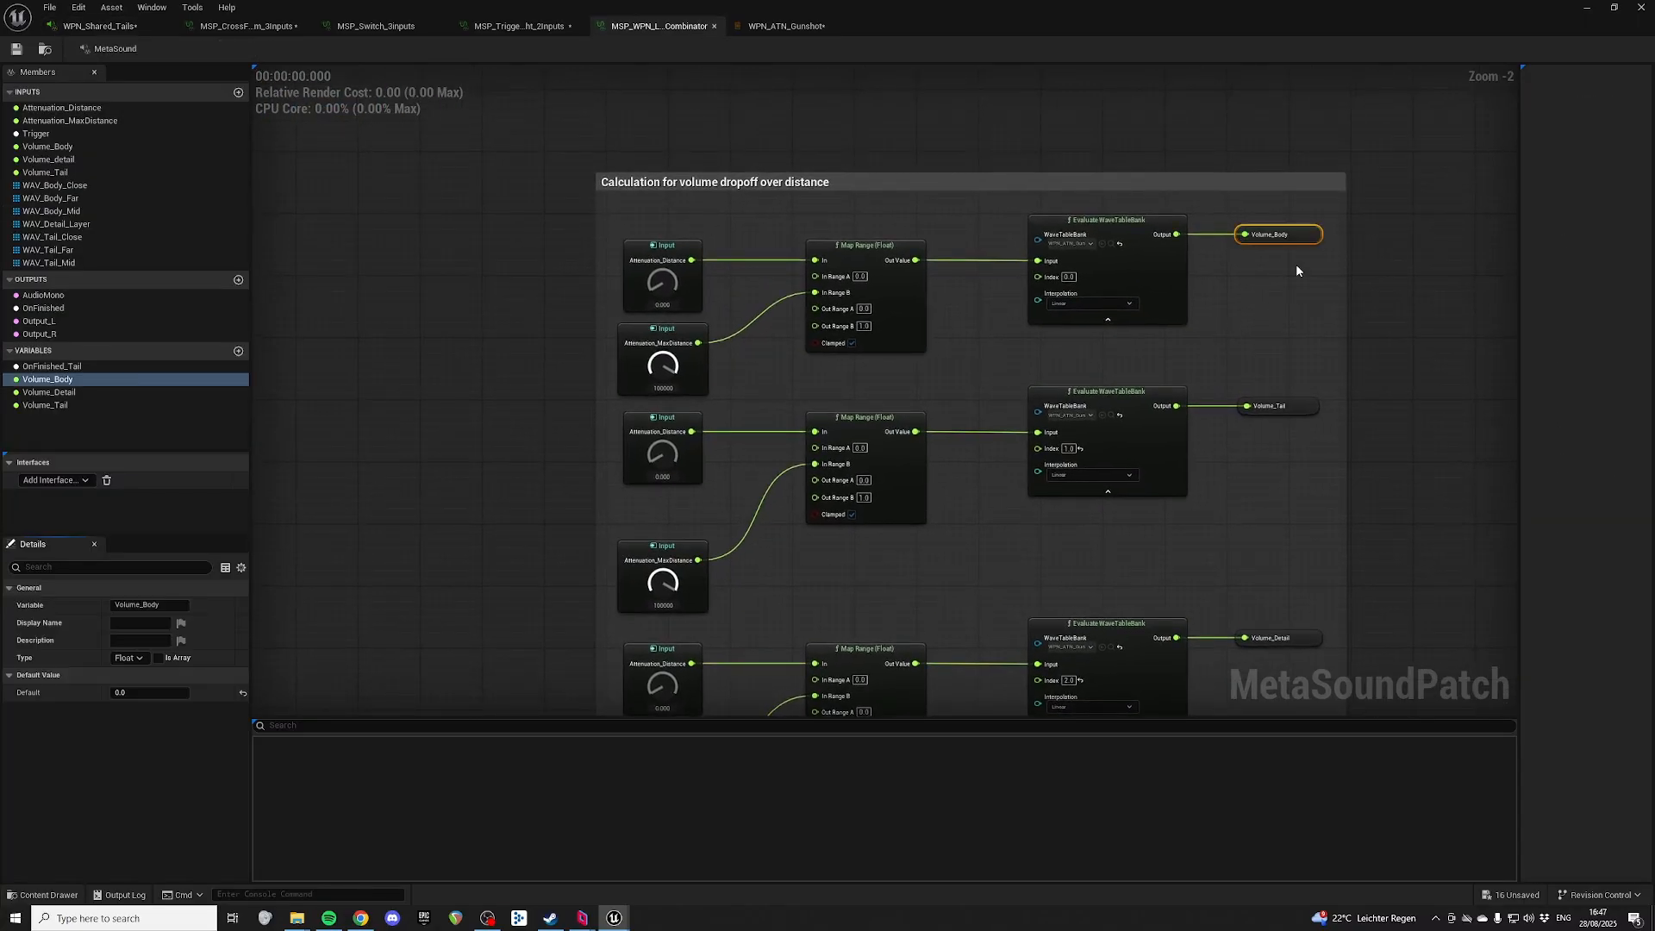
{"action": "key", "text": "F2"}
{"action": "key", "text": "Home"}
{"action": "type", "text": "A"}
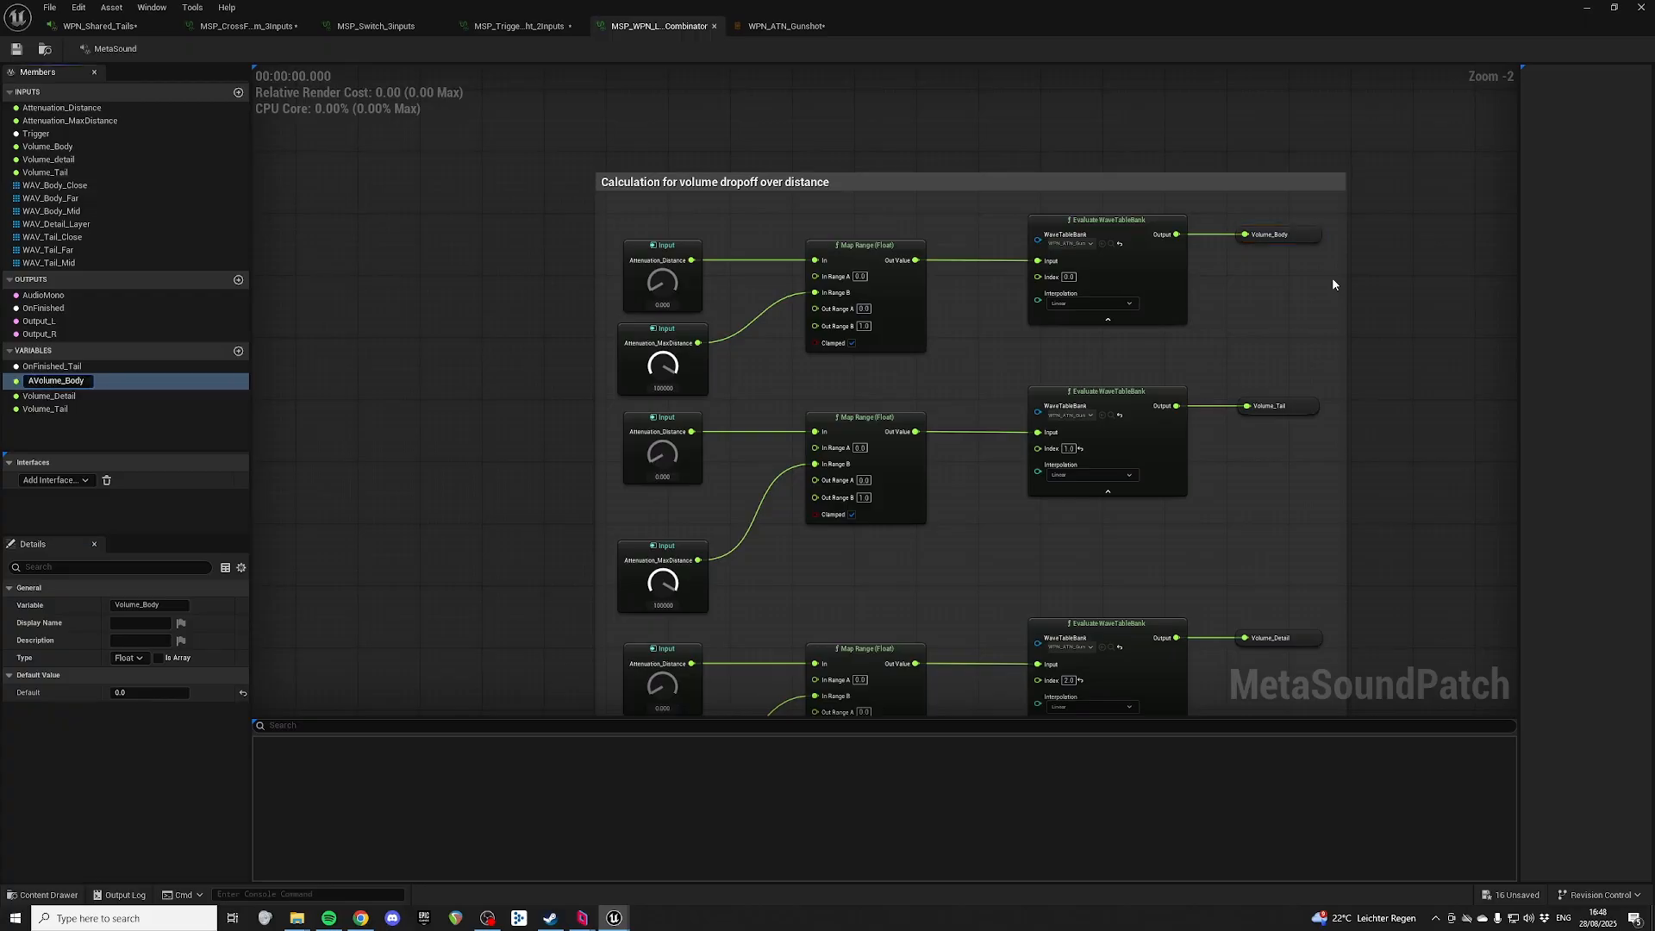
{"action": "type", "text": "TN_"}
{"action": "key", "text": "Return"}
Step: Rename the Volume_Detail variable to ATN_Volume_Detail
{"action": "key", "text": "Down"}
{"action": "key", "text": "F2"}
{"action": "key", "text": "Home"}
{"action": "type", "text": "ATN_"}
{"action": "key", "text": "Return"}
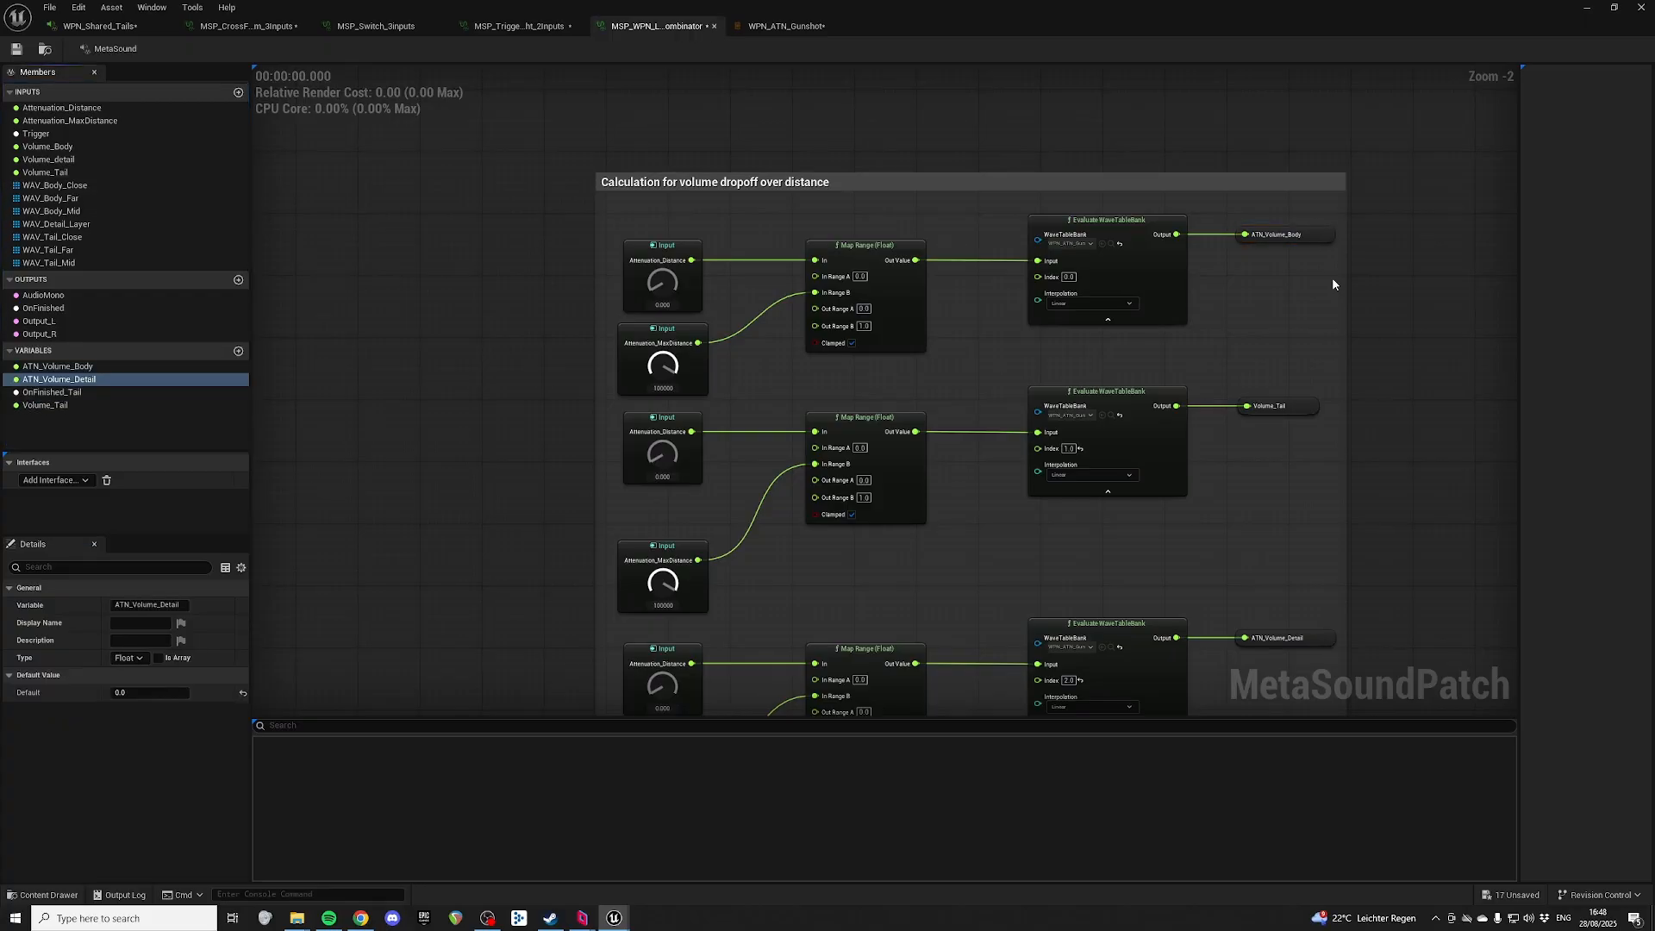
Step: In WPN_Shared_Tails, replace the Evaluate WaveTableBank node's graph output with a graph variable named ATN_Volume_Elevation
{"action": "key", "text": "ctrl+Tab"}
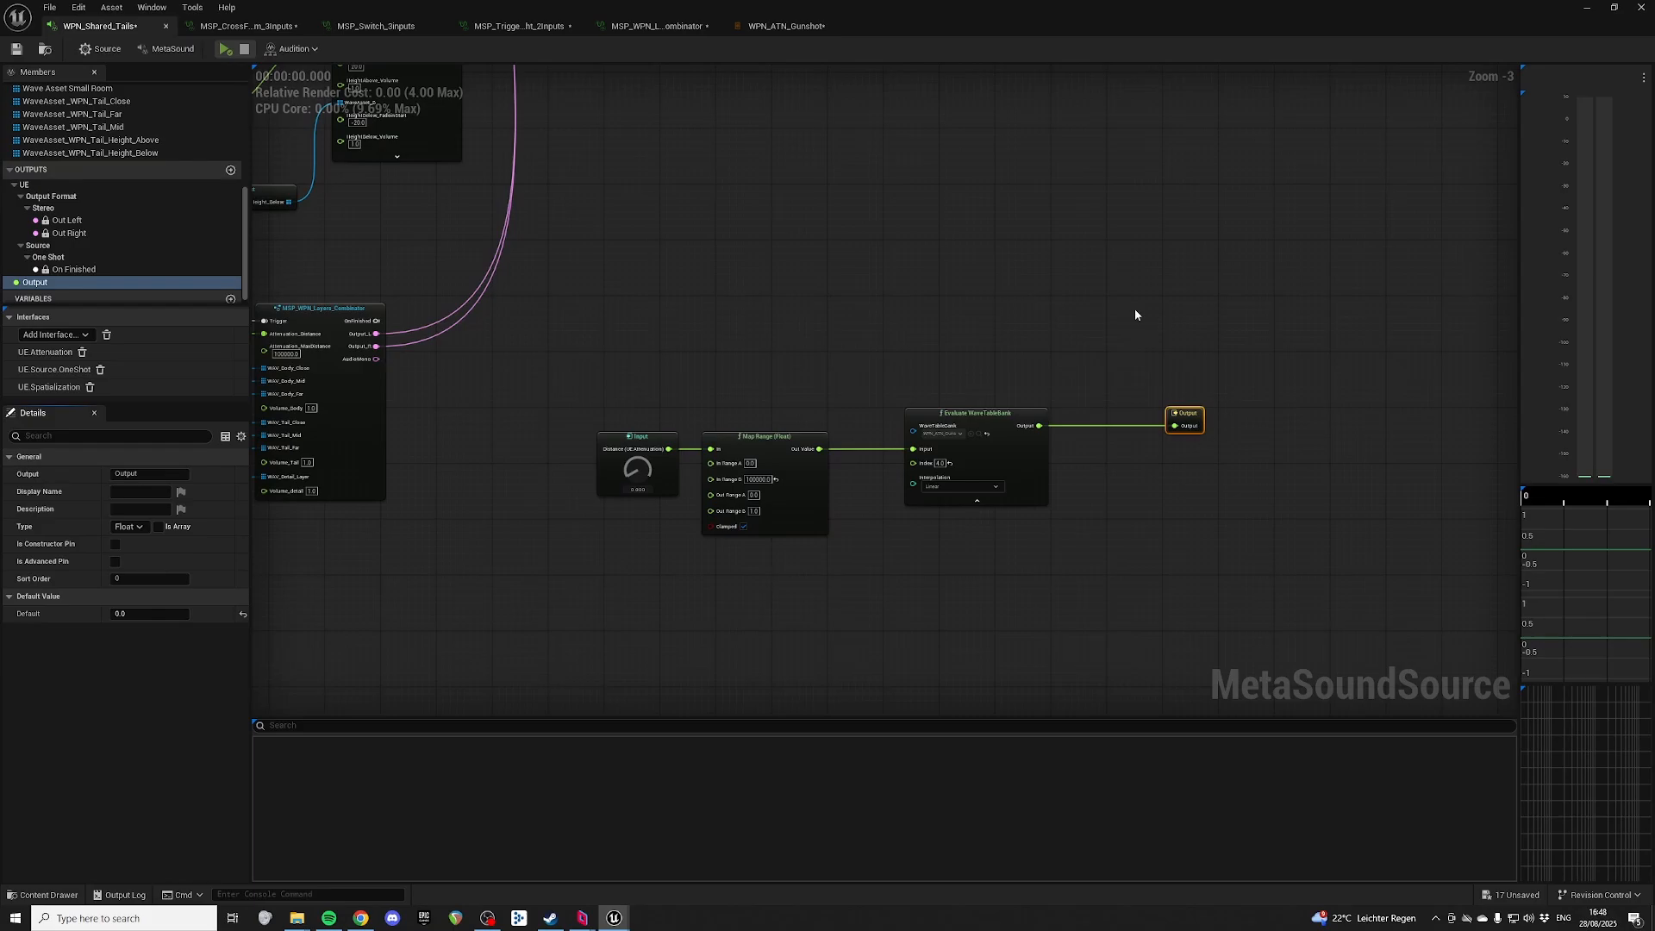
{"action": "key", "text": "Delete"}
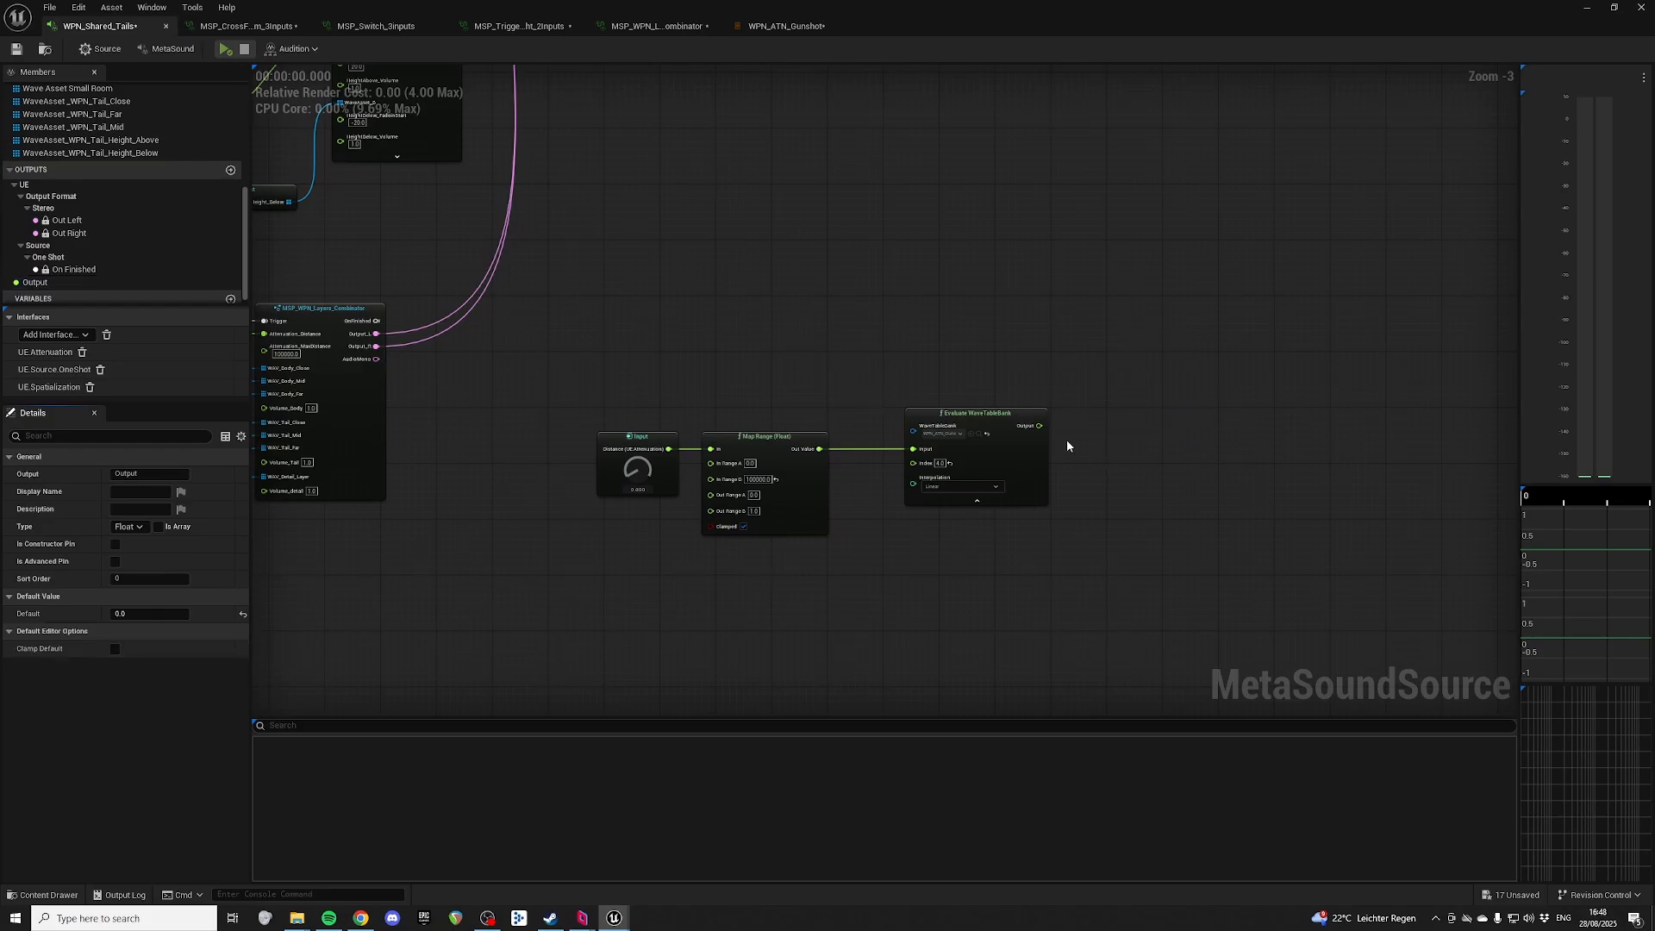
{"action": "right_click", "coordinate": [1040, 427]}
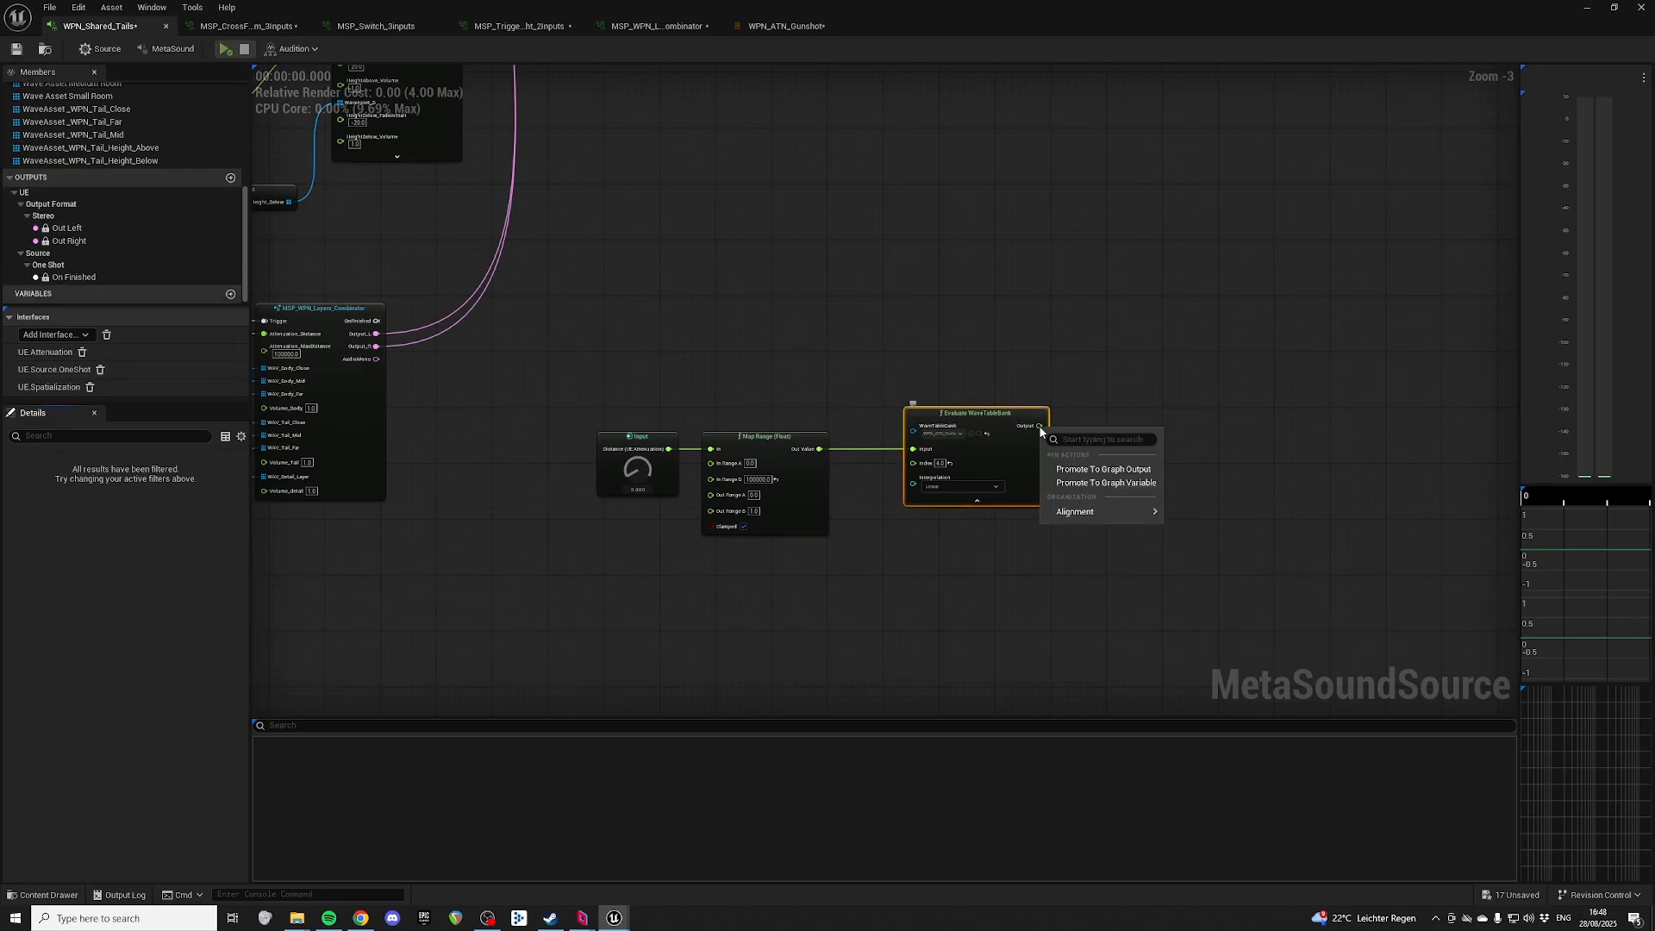
{"action": "left_click", "coordinate": [1112, 482]}
{"action": "left_click", "coordinate": [82, 296]}
{"action": "key", "text": "F2"}
{"action": "type", "text": "ATN_Vo"}
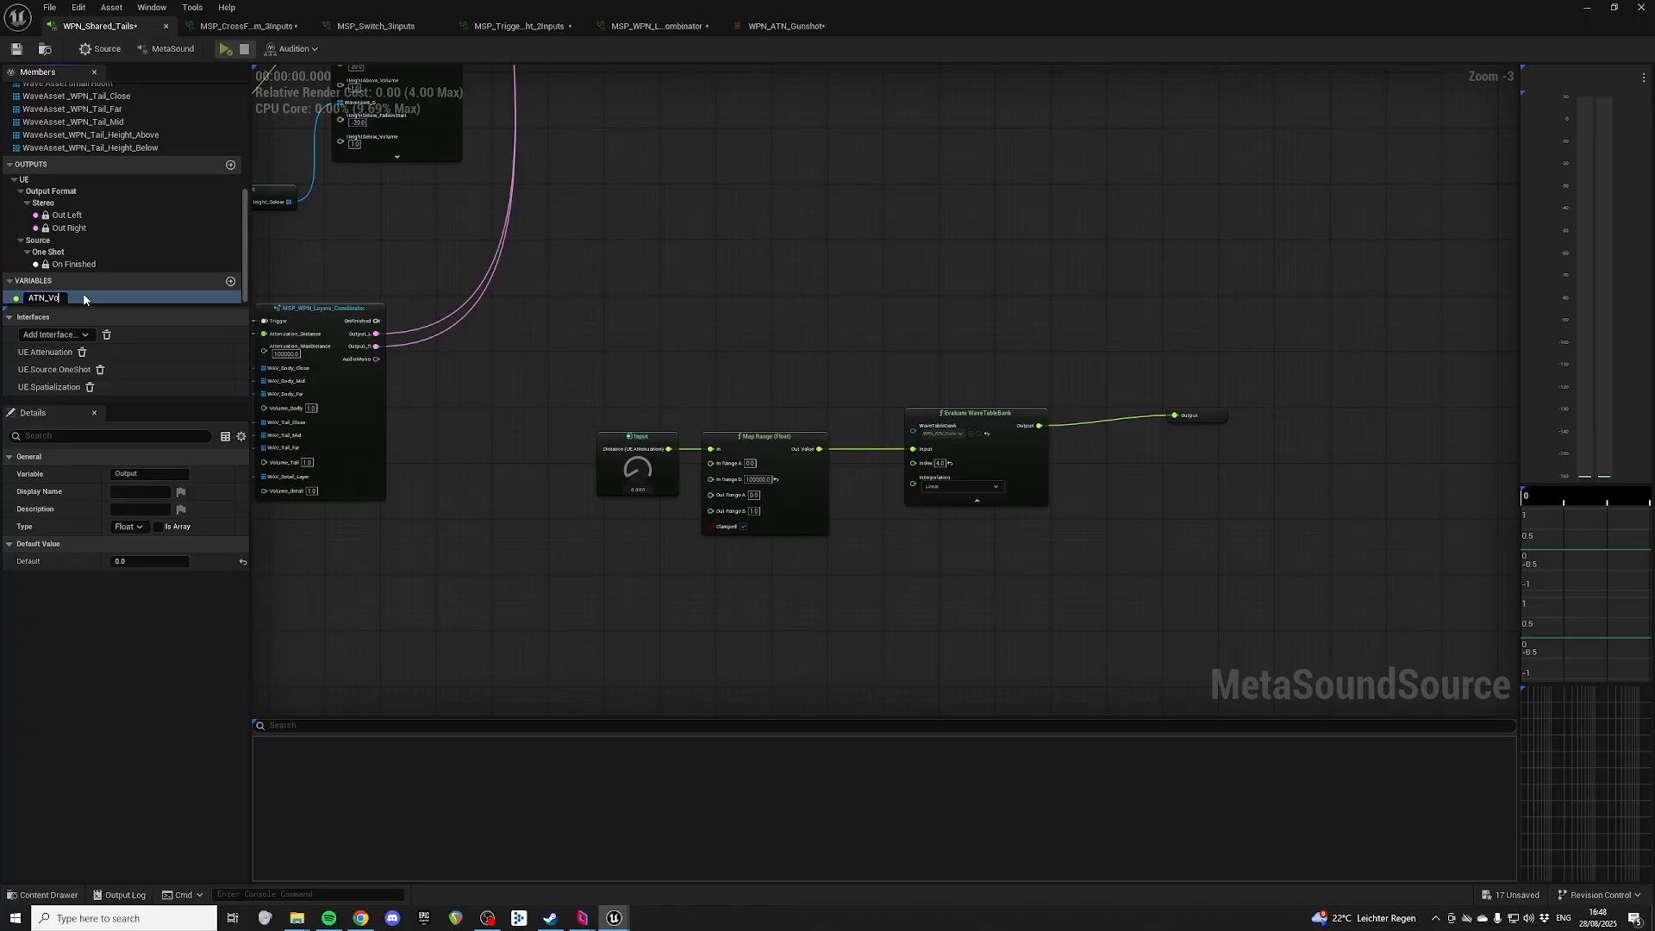
{"action": "type", "text": "lume_Elevation"}
{"action": "key", "text": "Return"}
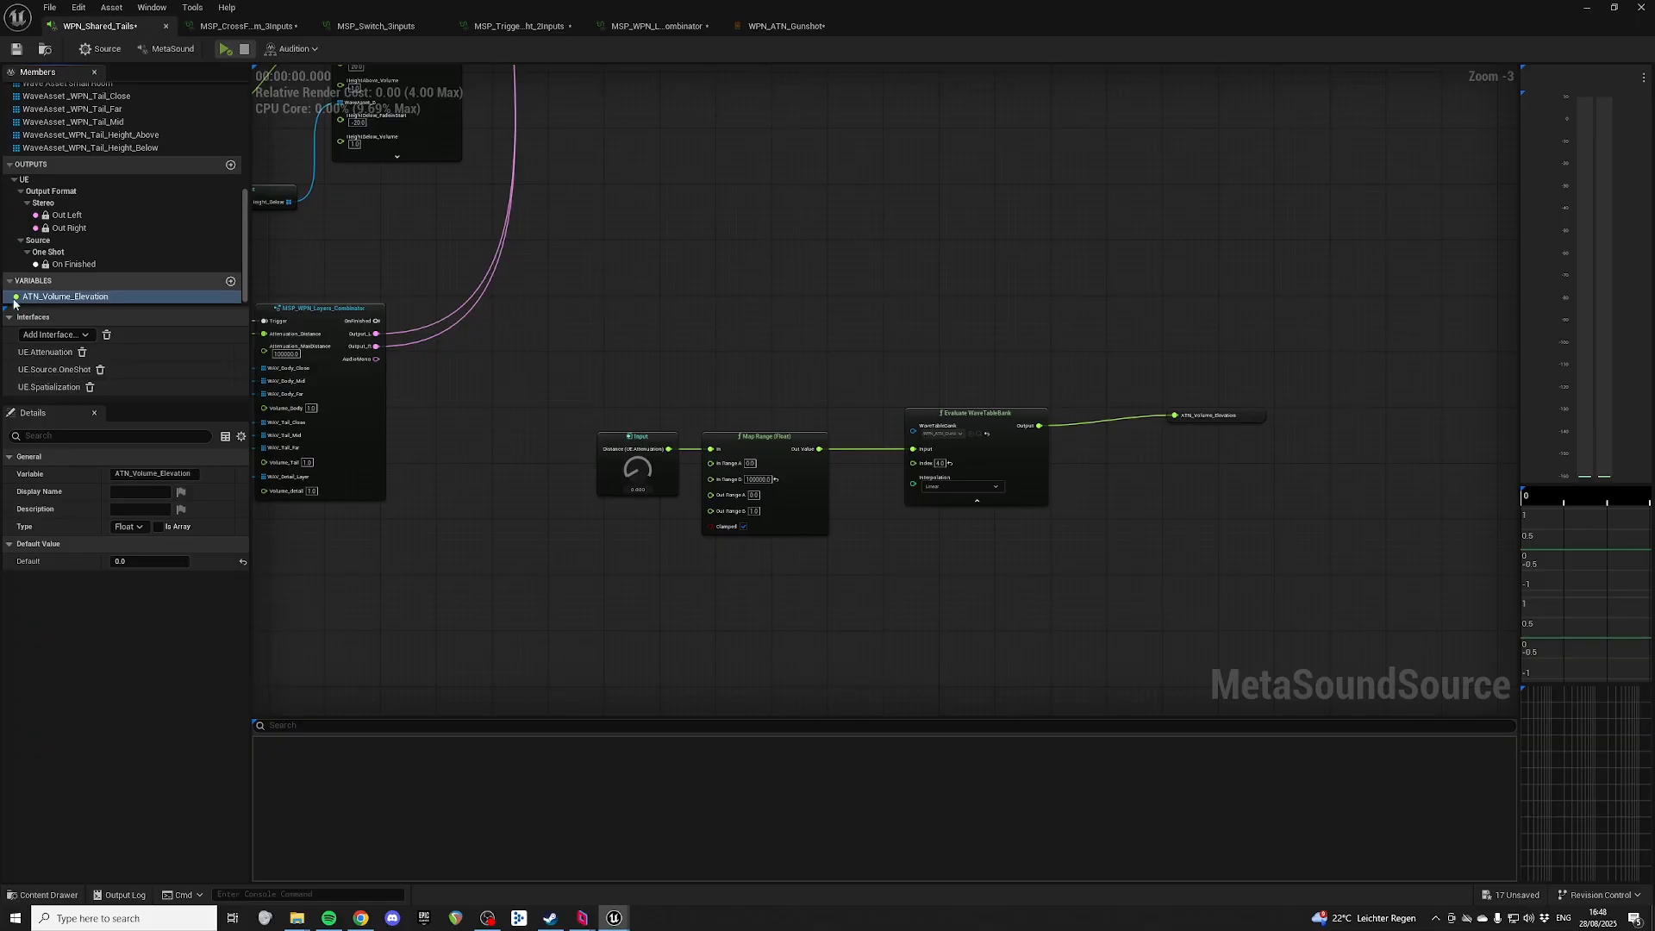
Step: Add Multiply (Audio by Float) nodes to both MSP_TriggerByHeight_2Inputs audio outputs, with ATN_Volume_Elevation as the multiplier
{"action": "right_click_drag", "start_coordinate": [914, 295], "coordinate": [1152, 492]}
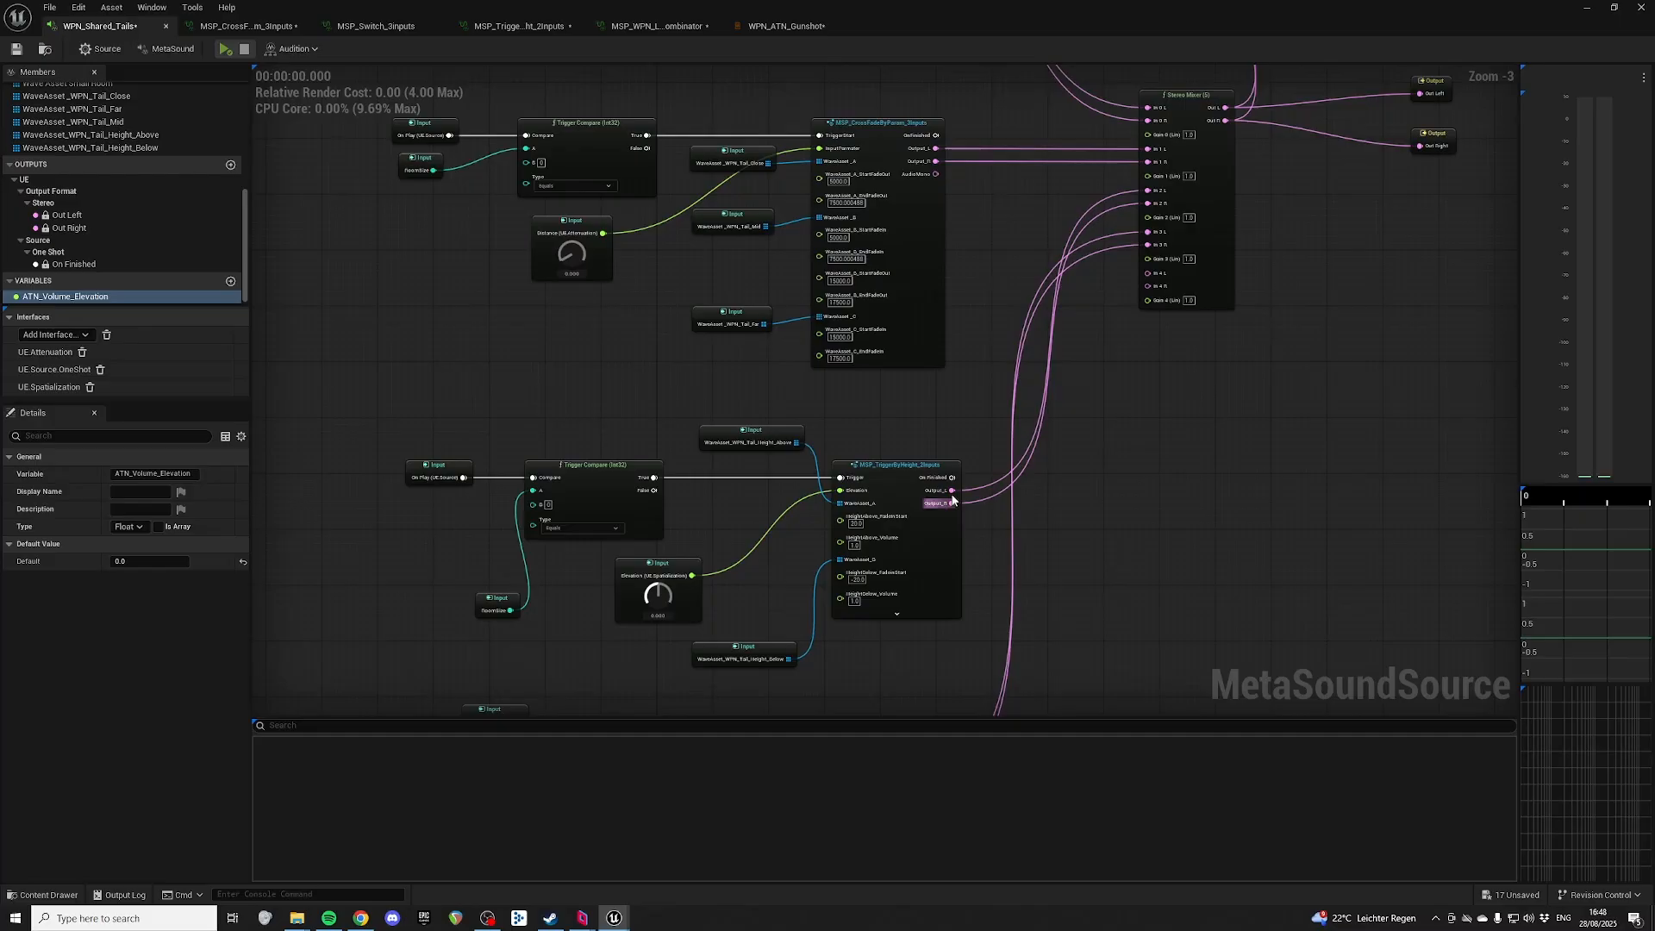
{"action": "right_click", "coordinate": [952, 500]}
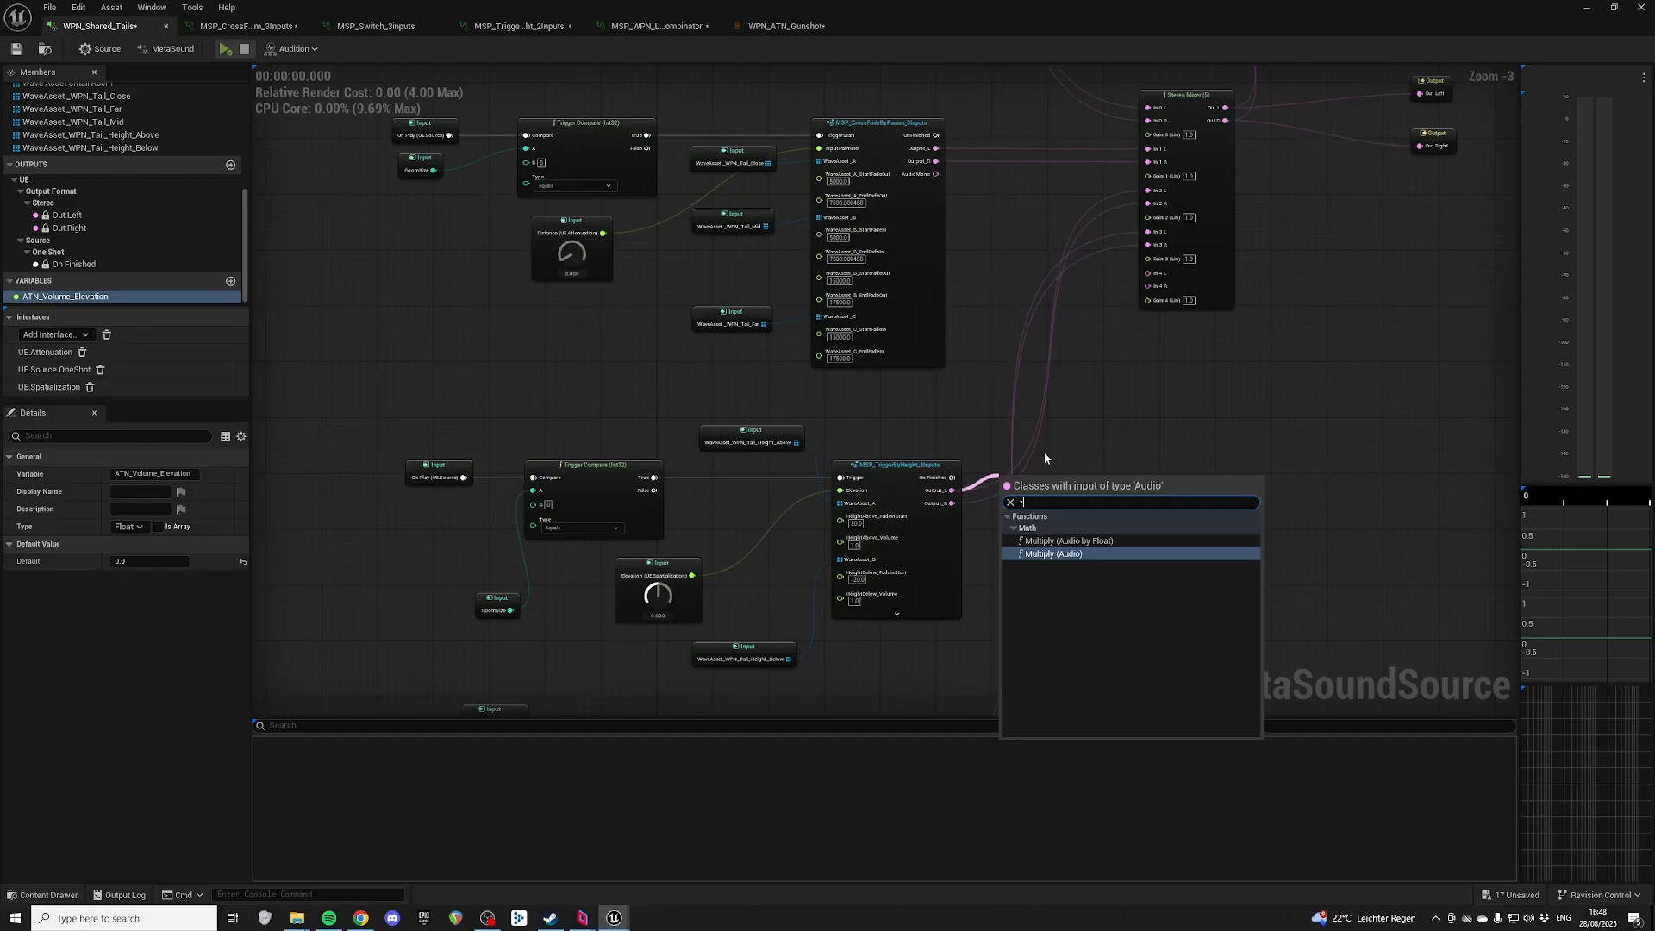
{"action": "left_click", "coordinate": [1096, 554]}
{"action": "left_click", "coordinate": [1080, 586]}
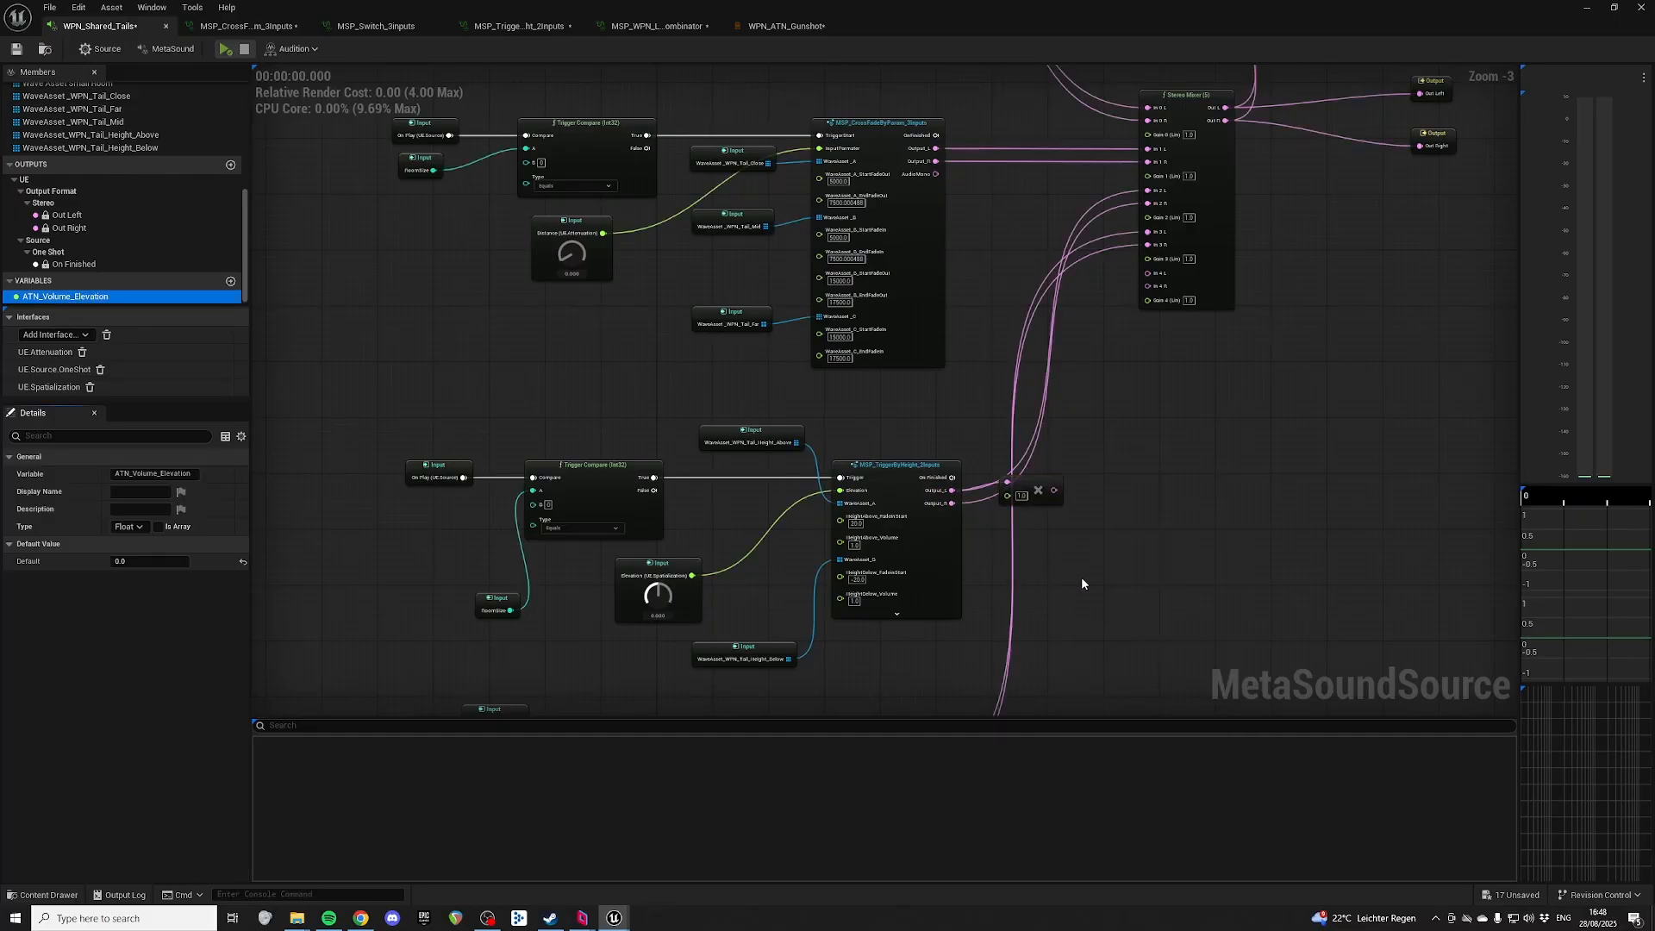
{"action": "left_click_drag", "start_coordinate": [1074, 586], "coordinate": [1096, 399]}
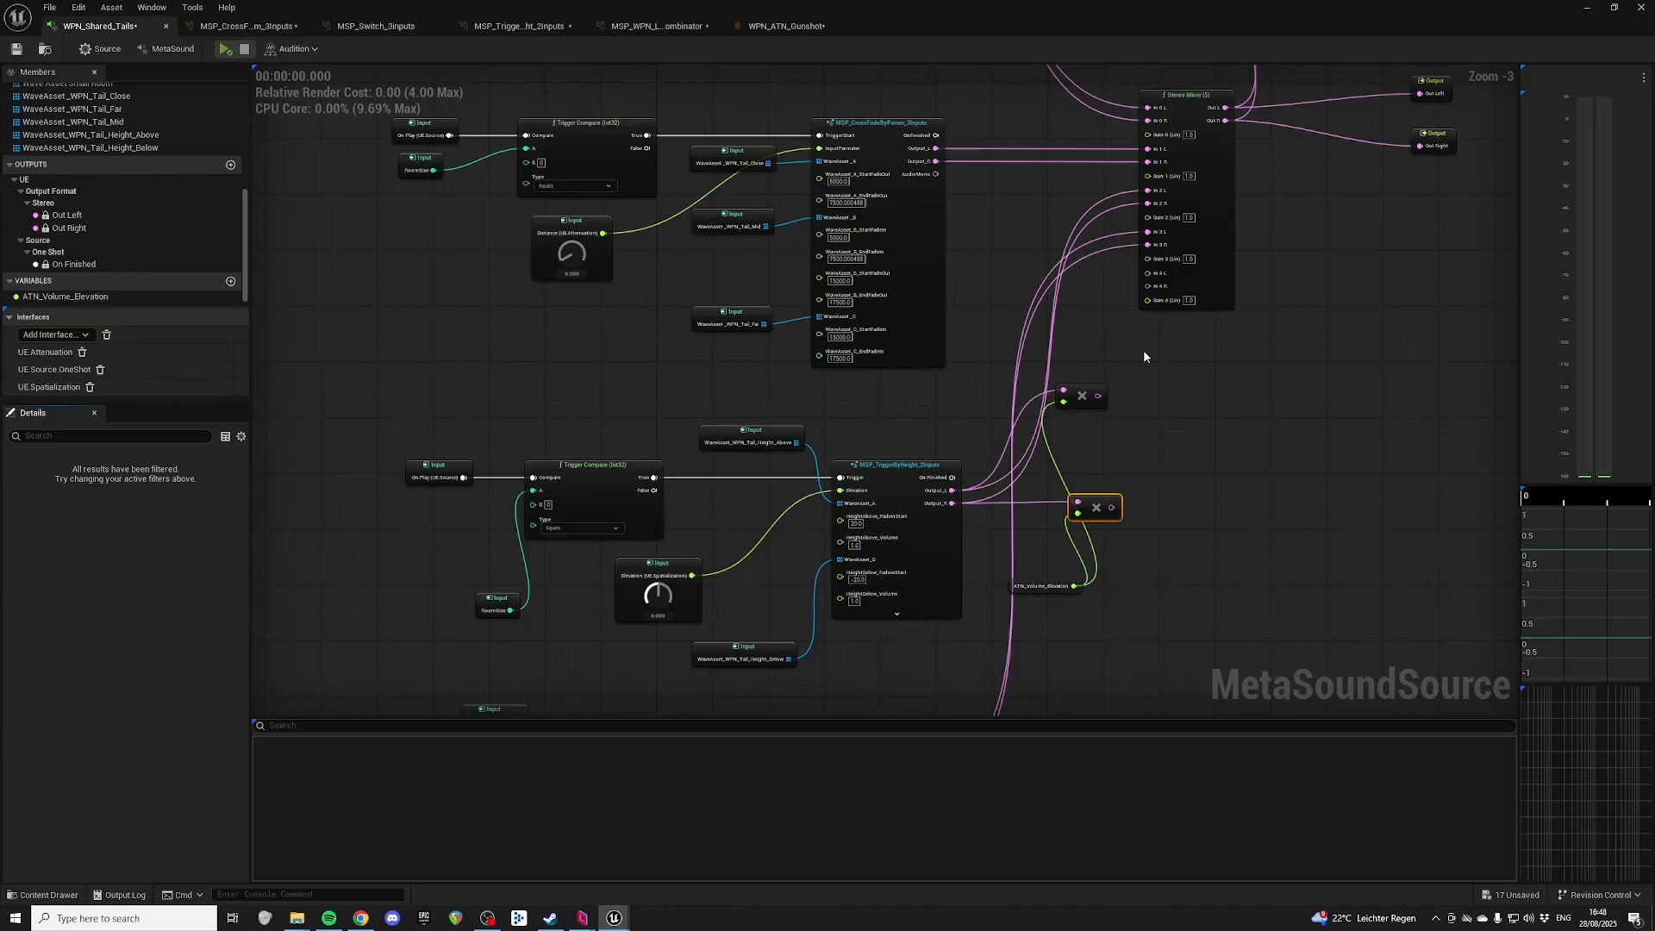
Step: Connect the two elevation Multiply nodes to the Stereo Mixer's left and right inputs and group them beside the height node
{"action": "right_click_drag", "start_coordinate": [1143, 350], "coordinate": [1172, 422]}
{"action": "left_click_drag", "start_coordinate": [1123, 468], "coordinate": [1176, 263]}
{"action": "left_click_drag", "start_coordinate": [1139, 580], "coordinate": [1134, 439]}
{"action": "left_click_drag", "start_coordinate": [1134, 439], "coordinate": [1175, 276]}
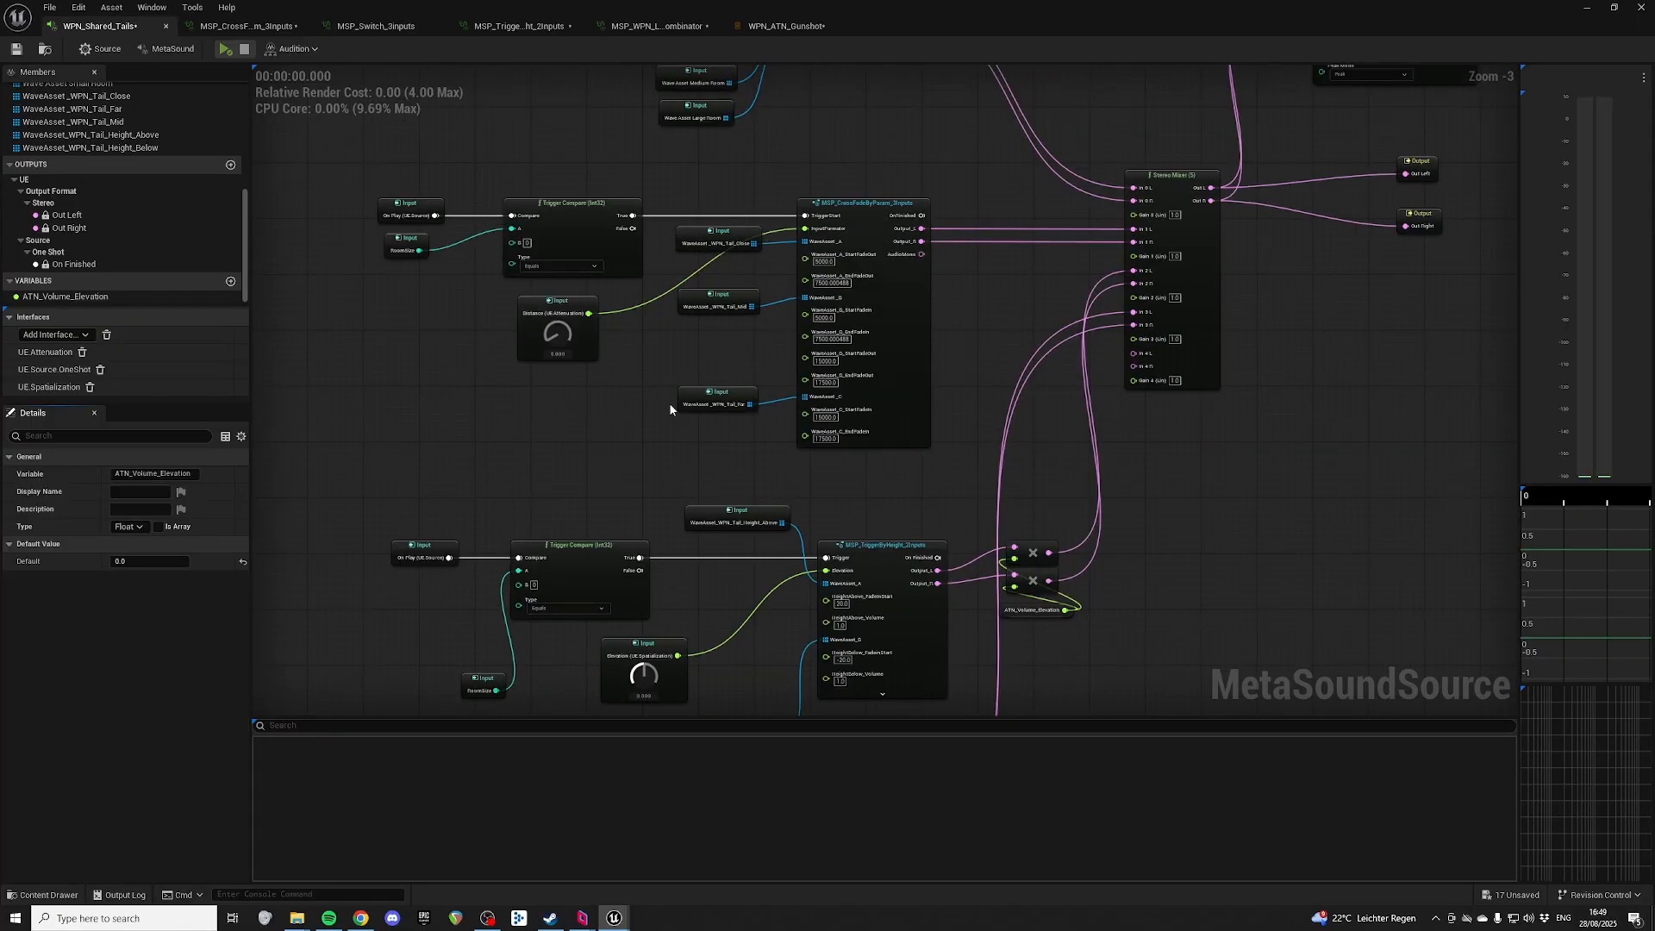
Step: Duplicate the Distance input, Map Range and Evaluate WaveTableBank nodes and place the copy below the ATN_Volume_Elevation chain
{"action": "right_click_drag", "start_coordinate": [669, 402], "coordinate": [687, 491]}
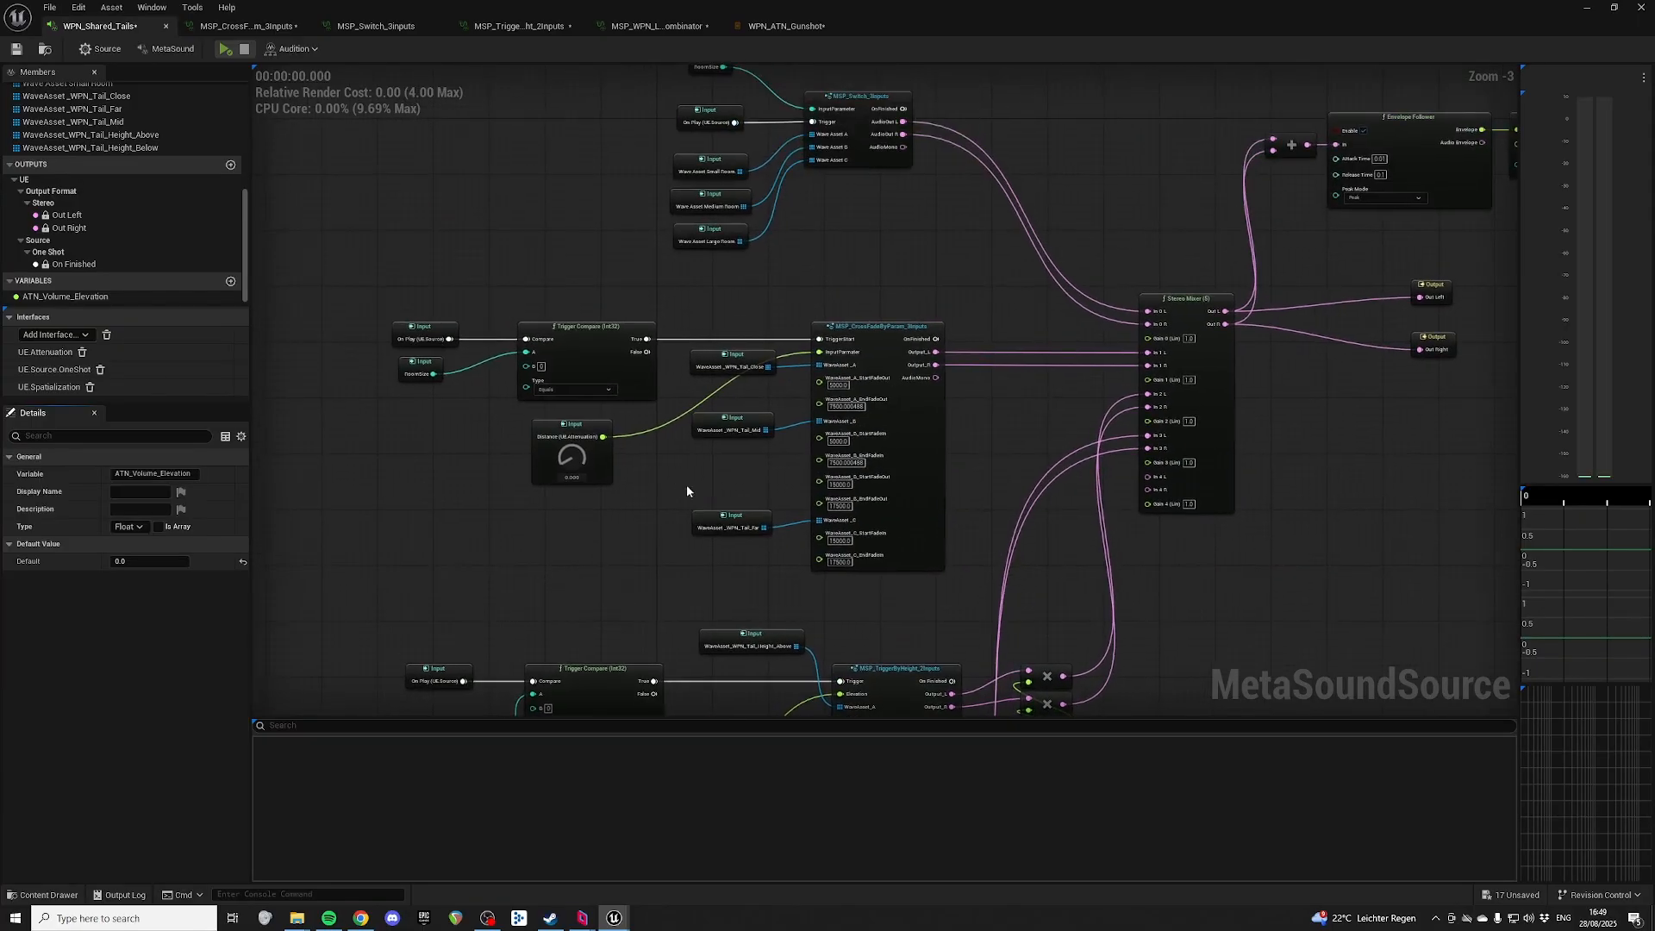
{"action": "right_click_drag", "start_coordinate": [745, 346], "coordinate": [871, 381]}
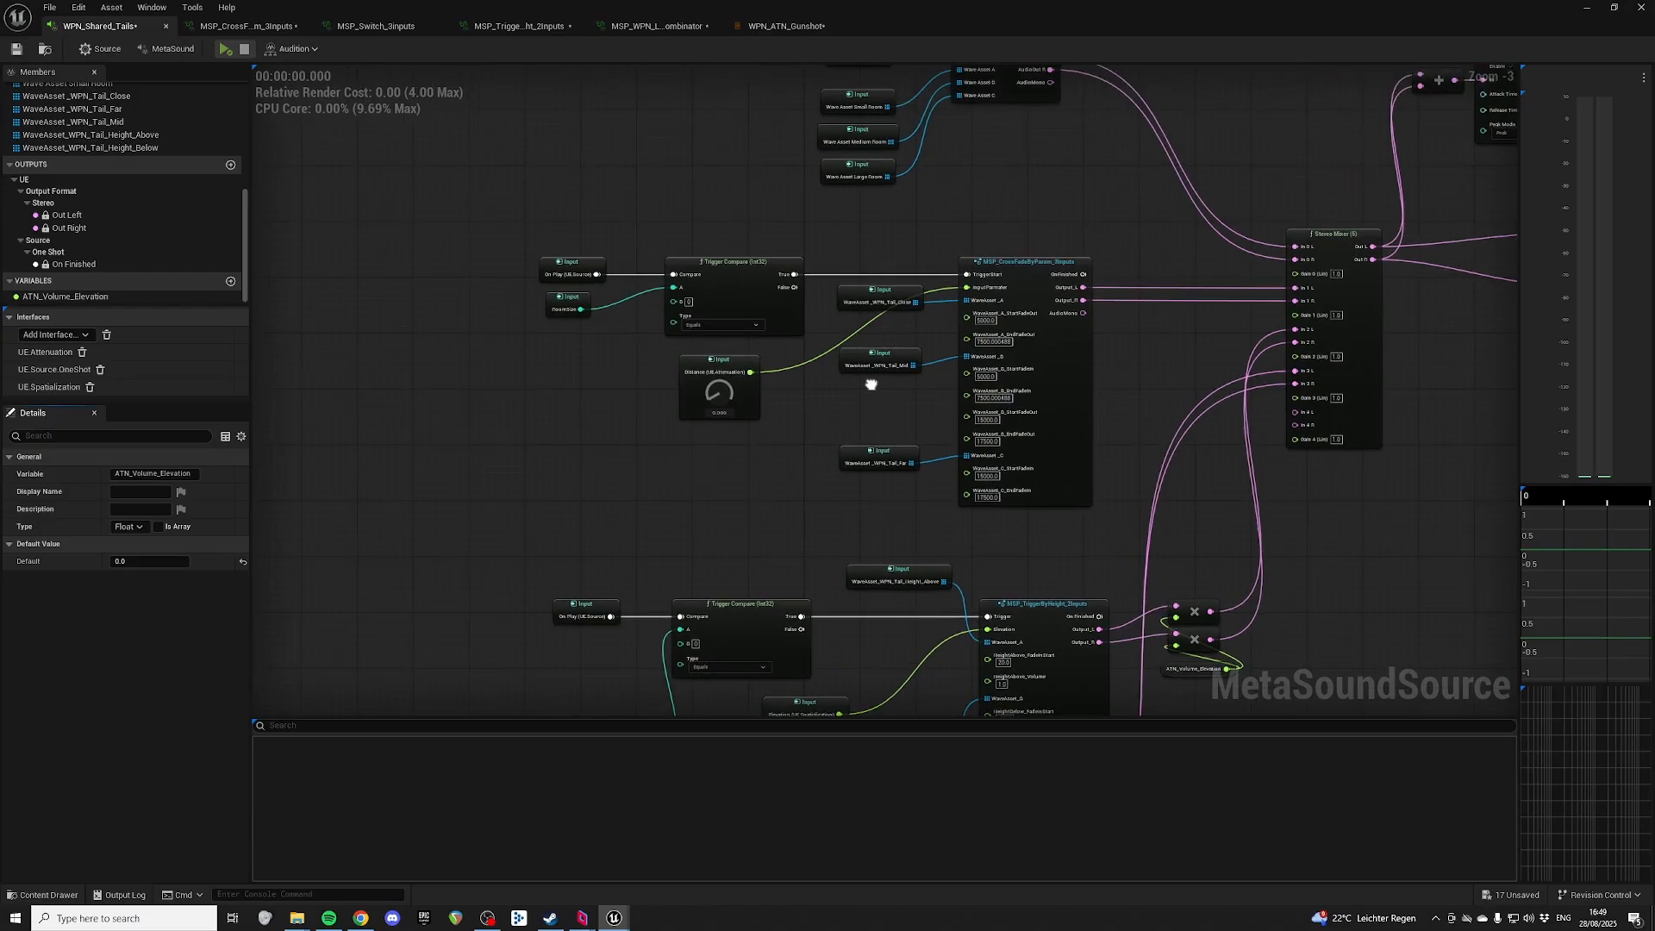
{"action": "right_click_drag", "start_coordinate": [1211, 535], "coordinate": [1109, 380]}
{"action": "right_click_drag", "start_coordinate": [1092, 321], "coordinate": [1034, 172]}
{"action": "right_click_drag", "start_coordinate": [1214, 575], "coordinate": [1030, 103]}
{"action": "right_click_drag", "start_coordinate": [1084, 182], "coordinate": [1043, 188]}
{"action": "right_click_drag", "start_coordinate": [1134, 162], "coordinate": [1031, 185]}
{"action": "left_click_drag", "start_coordinate": [738, 189], "coordinate": [1118, 518]}
{"action": "key", "text": "q"}
{"action": "key", "text": "ctrl+c"}
{"action": "left_click", "coordinate": [1119, 515]}
{"action": "key", "text": "ctrl+v"}
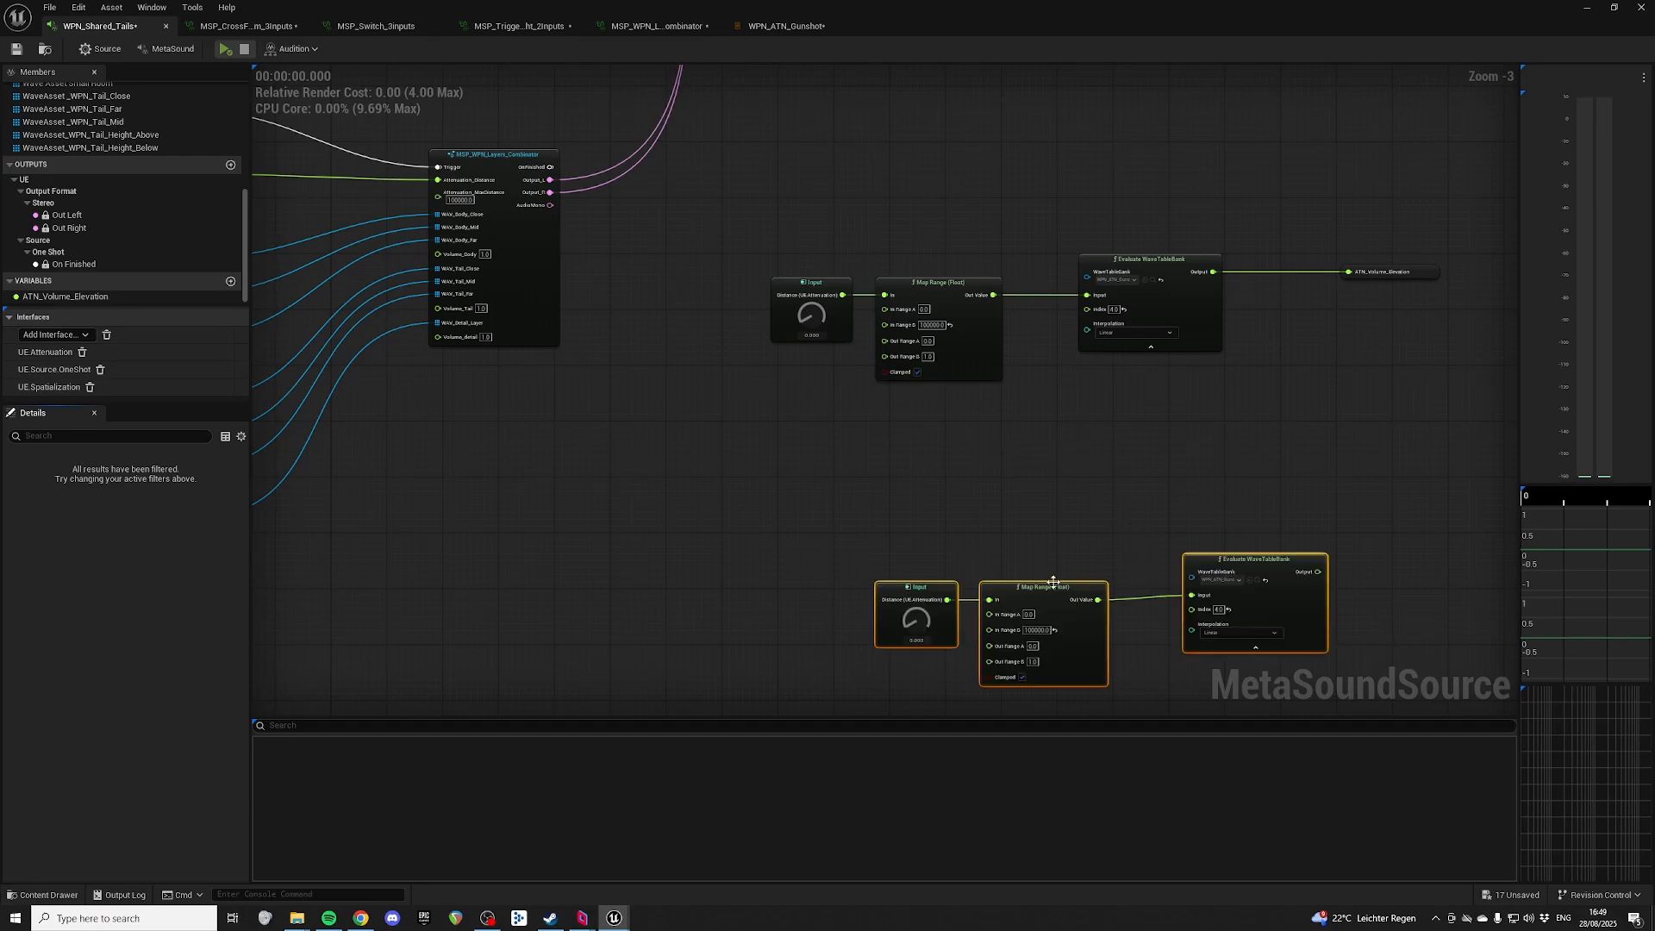
{"action": "left_click_drag", "start_coordinate": [1051, 579], "coordinate": [955, 447]}
{"action": "left_click", "coordinate": [1043, 418]}
Step: Set the copied Evaluate WaveTableBank index to 2 and promote its output to a graph variable named ATN_Volume_Tail
{"action": "left_click", "coordinate": [1121, 477]}
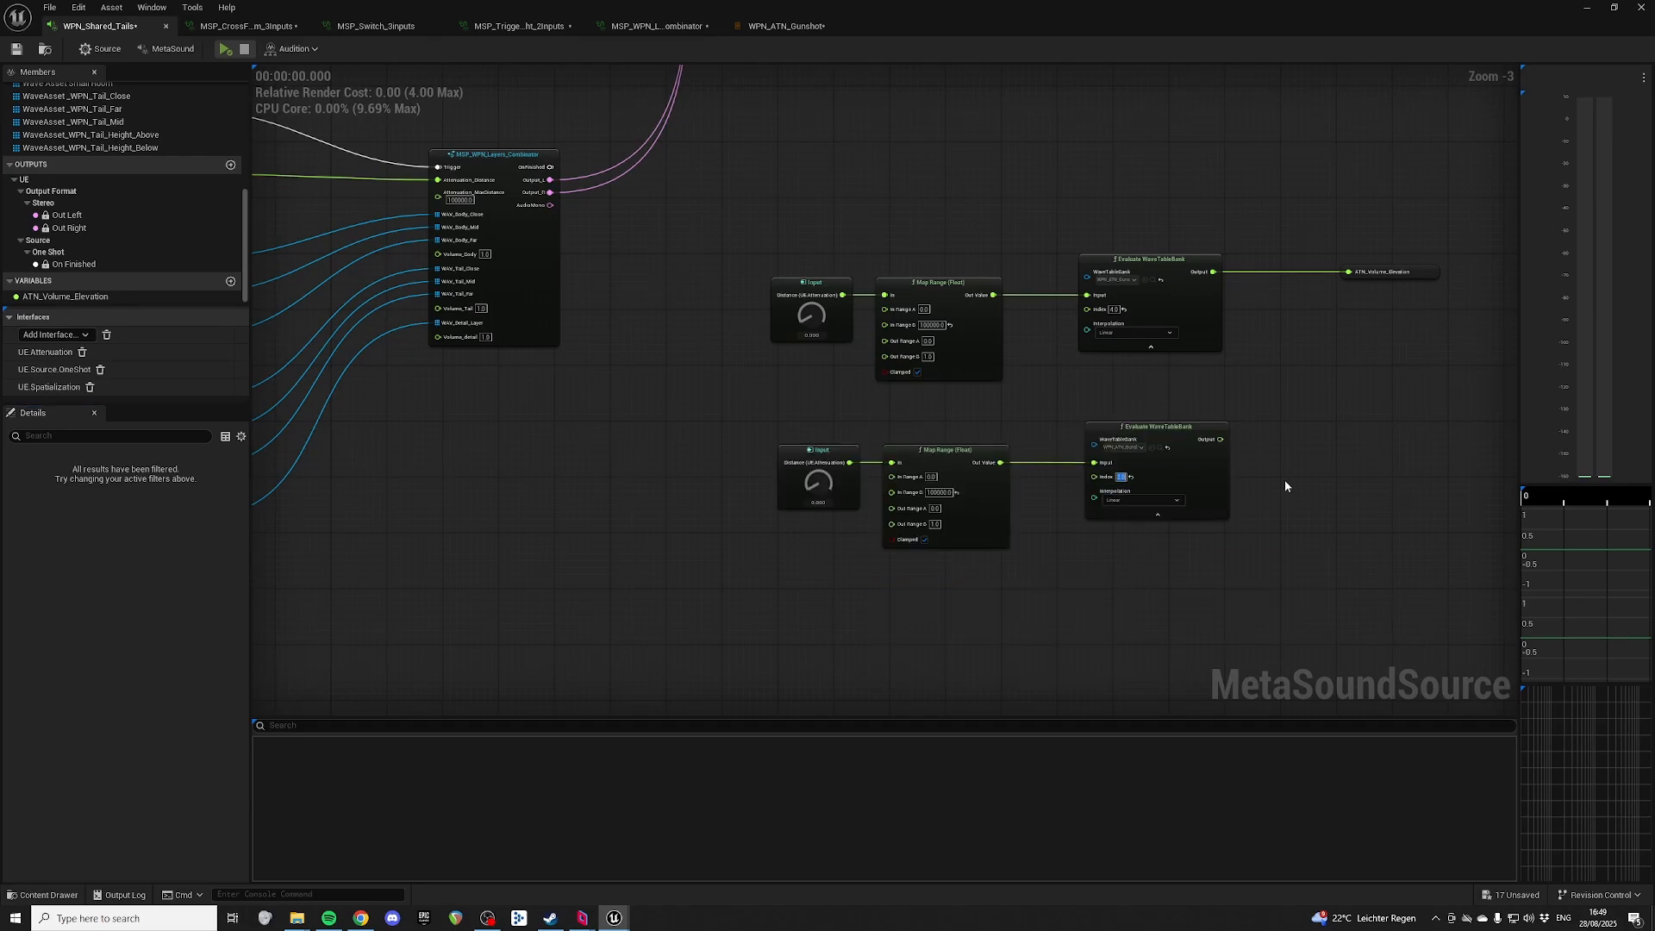
{"action": "type", "text": "2"}
{"action": "right_click", "coordinate": [1220, 440]}
{"action": "left_click", "coordinate": [1327, 491]}
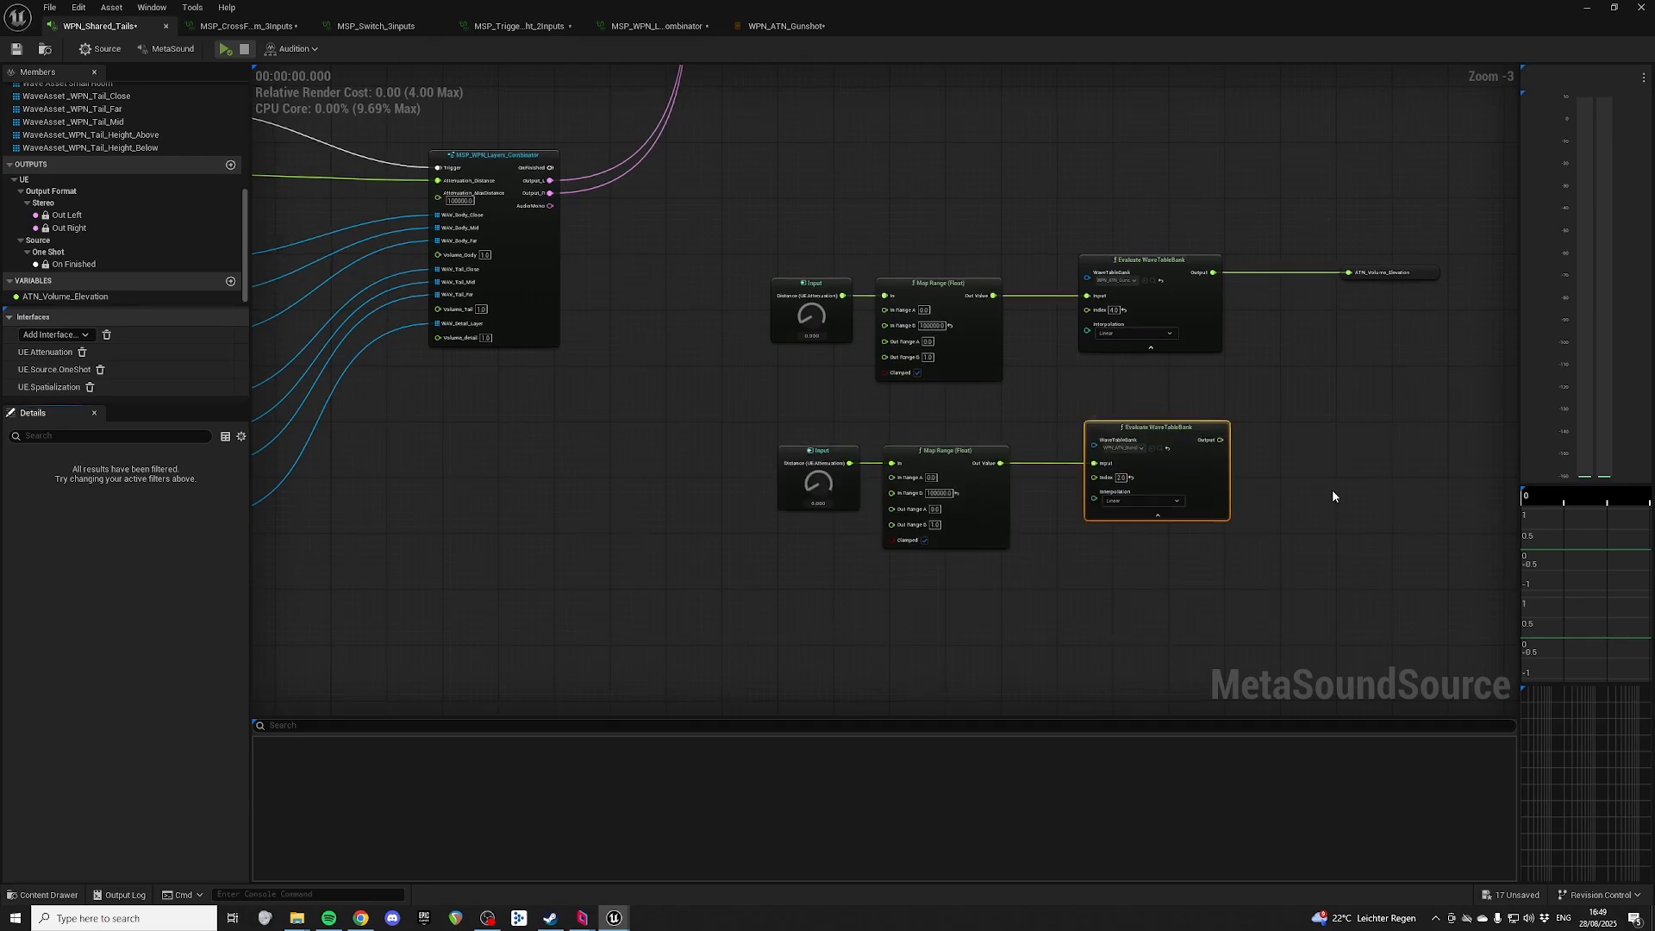
{"action": "key", "text": "F2"}
{"action": "type", "text": "ATN_Volume_Tail"}
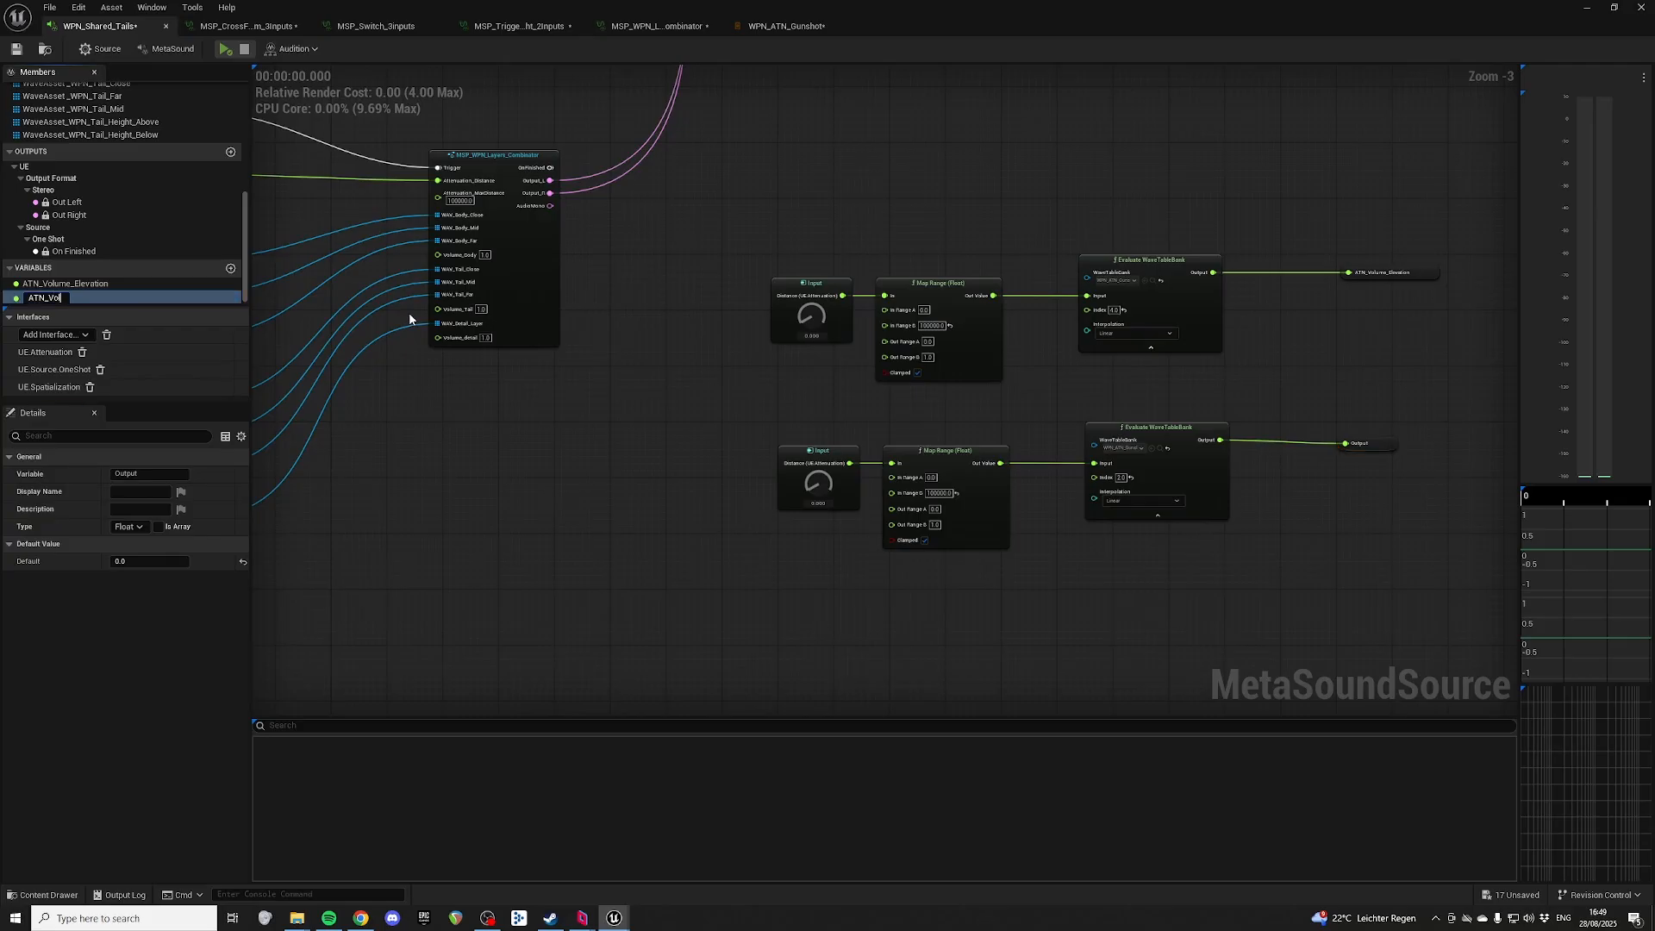
{"action": "key", "text": "Return"}
Step: Duplicate the two Multiply nodes and route the MSP_CrossFadeByParam_3Inputs left and right outputs through them into Stereo Mixer input 1
{"action": "right_click_drag", "start_coordinate": [828, 129], "coordinate": [1240, 497]}
{"action": "right_click_drag", "start_coordinate": [1079, 281], "coordinate": [1056, 465]}
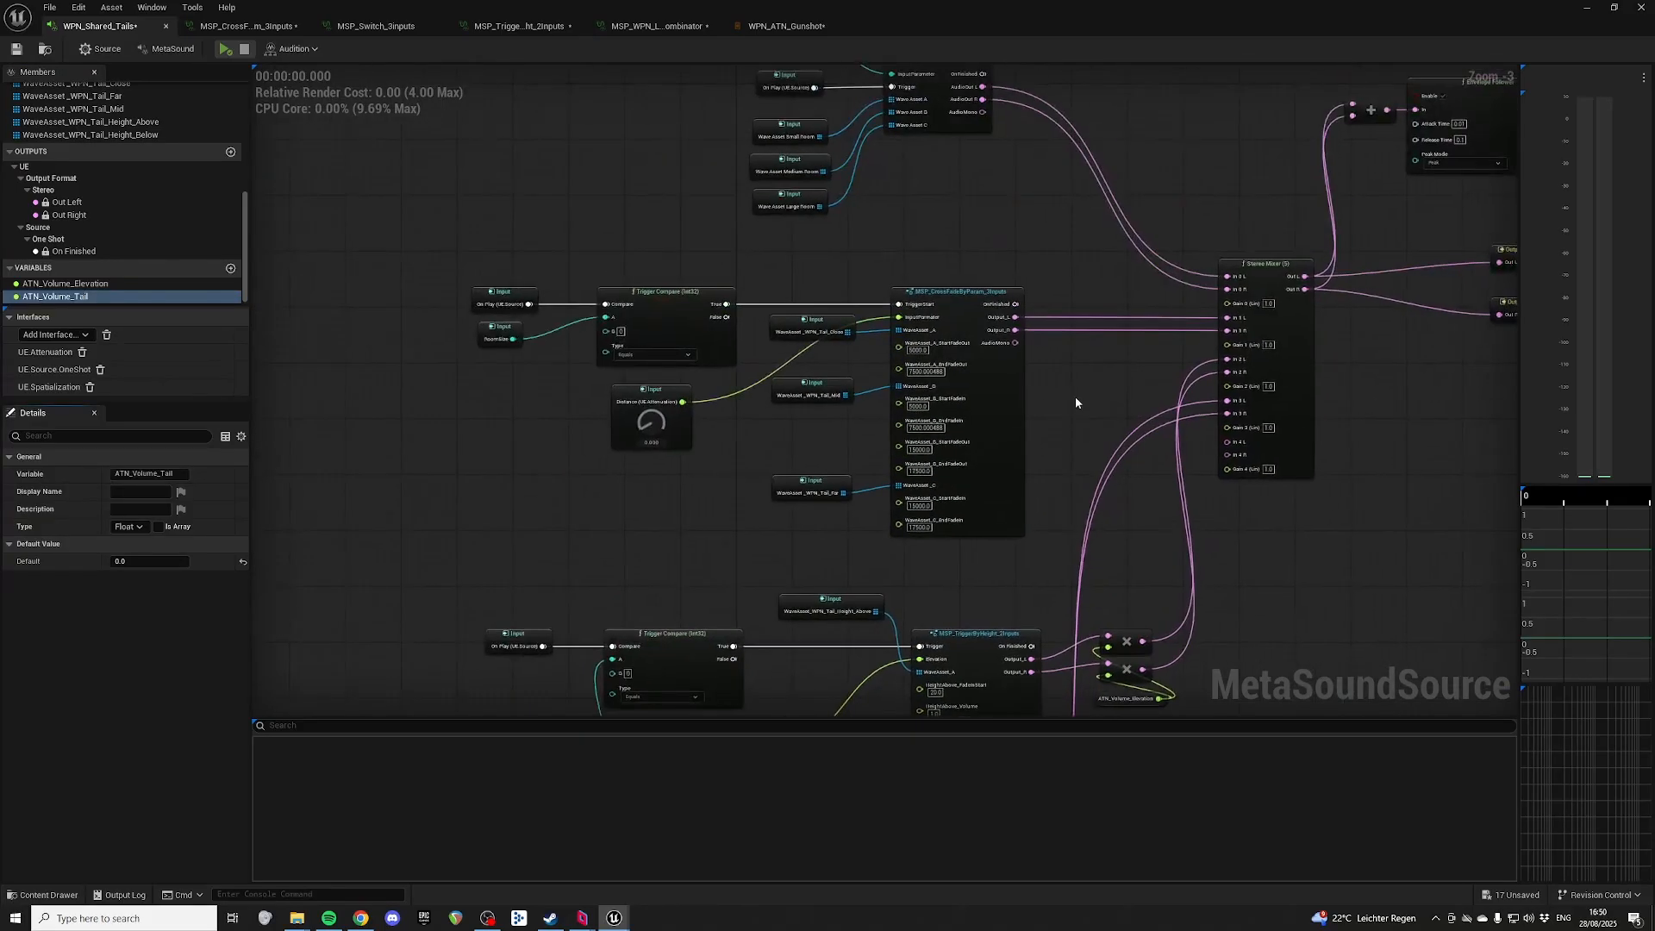
{"action": "left_click_drag", "start_coordinate": [1164, 595], "coordinate": [1127, 670]}
{"action": "key", "text": "ctrl+c"}
{"action": "right_click_drag", "start_coordinate": [1065, 385], "coordinate": [1065, 436]}
{"action": "key", "text": "ctrl+v"}
{"action": "left_click_drag", "start_coordinate": [1016, 370], "coordinate": [1073, 458]}
{"action": "left_click_drag", "start_coordinate": [1104, 438], "coordinate": [1227, 371]}
{"action": "left_click_drag", "start_coordinate": [1154, 401], "coordinate": [1227, 384]}
{"action": "right_click_drag", "start_coordinate": [1104, 450], "coordinate": [1109, 374]}
Step: Place an ATN_Volume_Tail getter below the new Multiply nodes and connect it to both multiplier inputs
{"action": "left_click_drag", "start_coordinate": [60, 297], "coordinate": [1064, 361]}
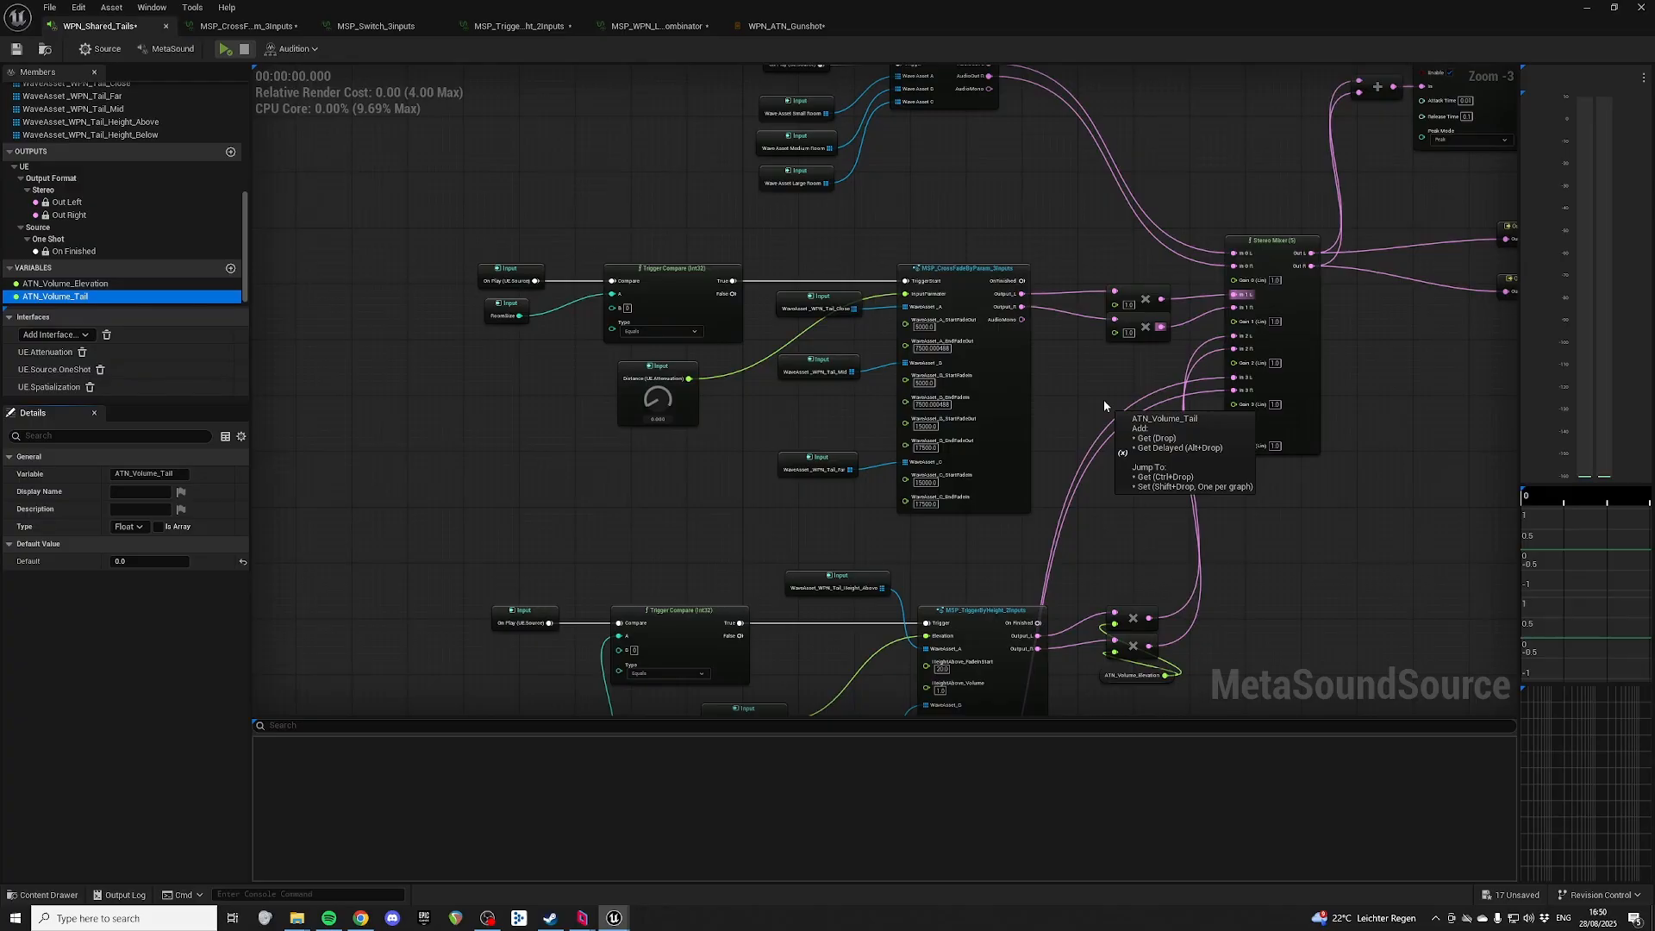
{"action": "left_click_drag", "start_coordinate": [1119, 369], "coordinate": [1114, 305]}
{"action": "left_click_drag", "start_coordinate": [1118, 369], "coordinate": [1115, 333]}
{"action": "left_click_drag", "start_coordinate": [1093, 369], "coordinate": [1077, 361]}
Step: Duplicate the Distance, Map Range and Evaluate WaveTableBank nodes of the ATN_Volume_Tail chain
{"action": "right_click_drag", "start_coordinate": [1094, 312], "coordinate": [935, 552]}
{"action": "right_click_drag", "start_coordinate": [922, 317], "coordinate": [1031, 287]}
{"action": "scroll", "coordinate": [893, 381], "scroll_direction": "up", "scroll_amount": 2}
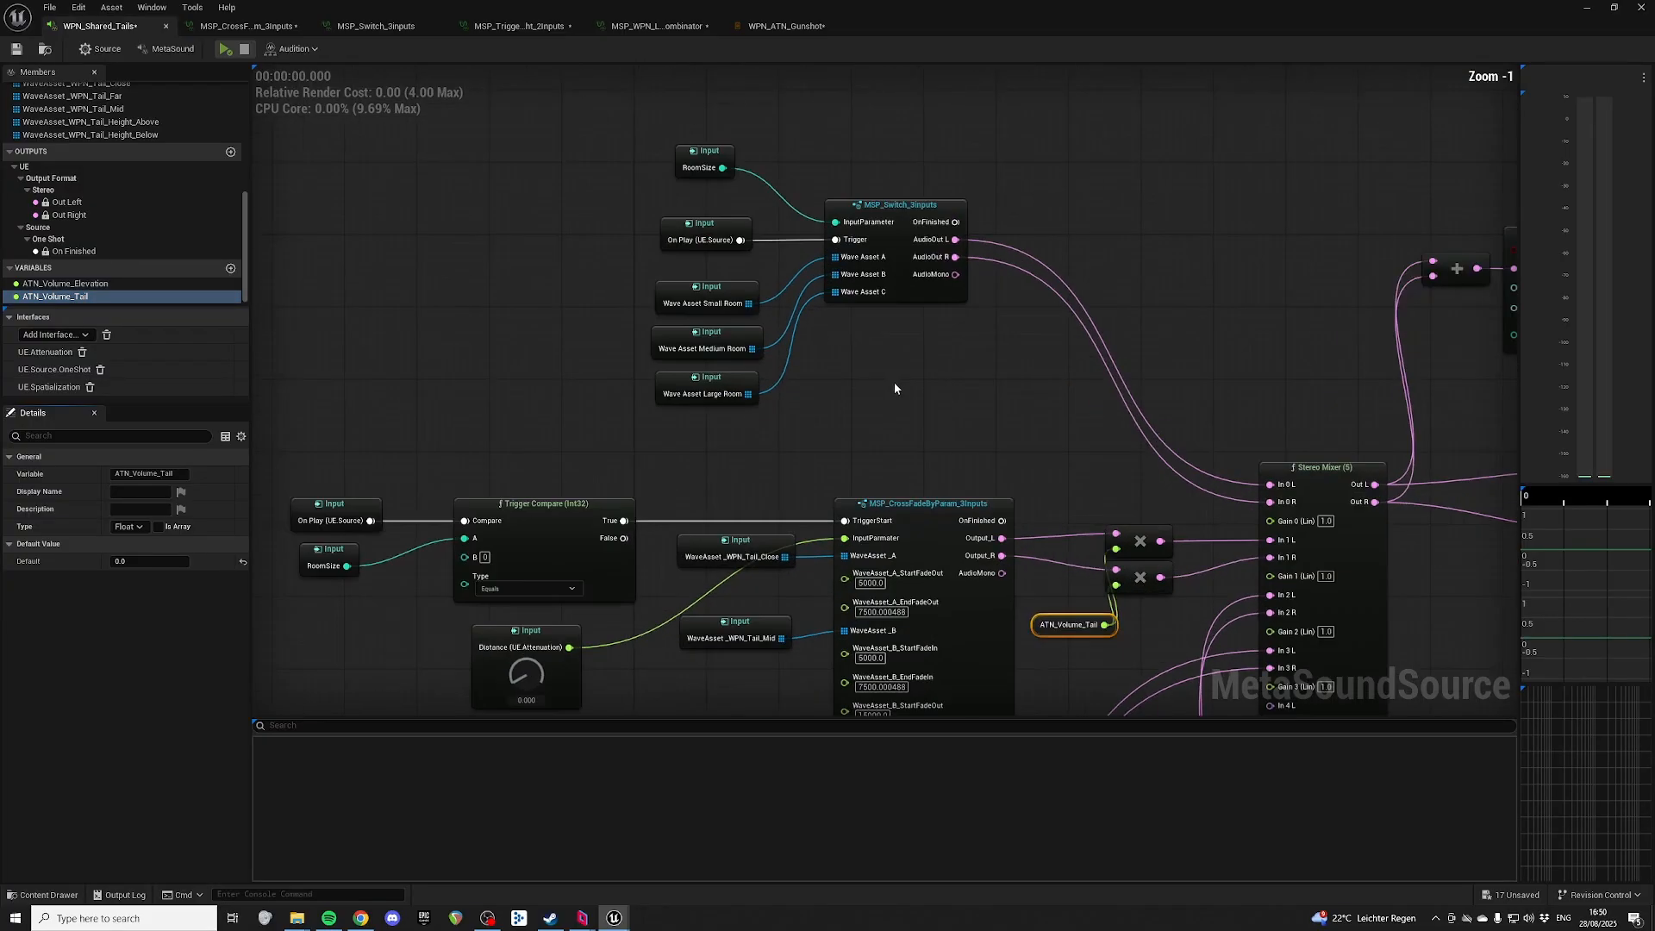
{"action": "right_click_drag", "start_coordinate": [893, 381], "coordinate": [1060, 400]}
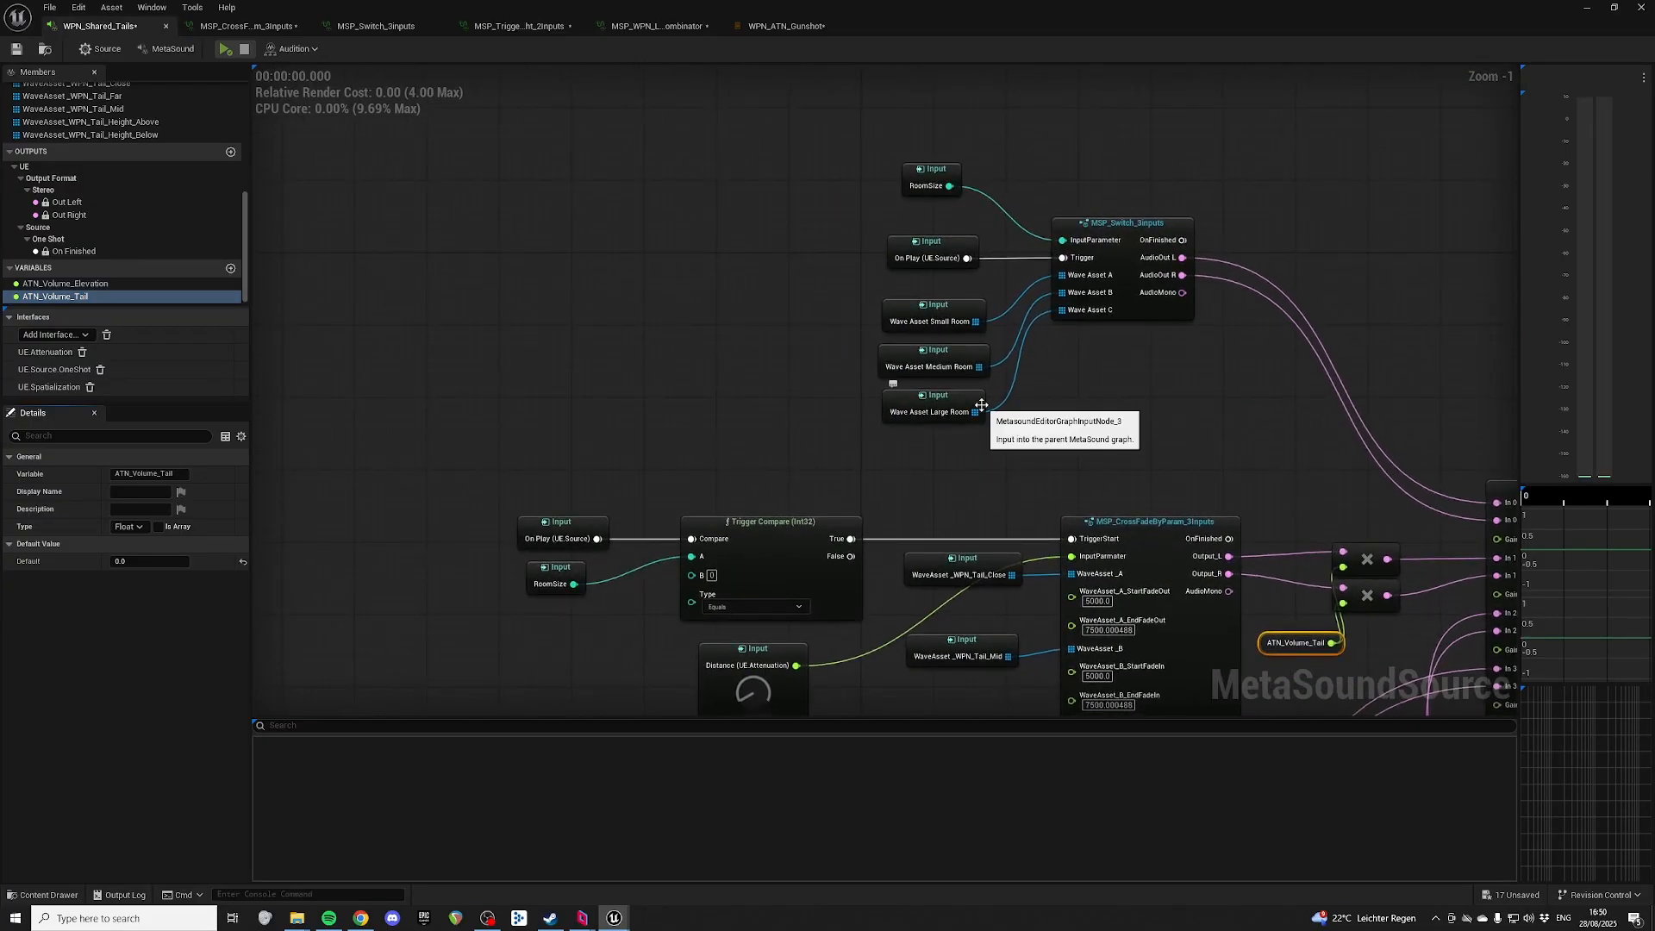
{"action": "right_click_drag", "start_coordinate": [1225, 533], "coordinate": [890, 76]}
{"action": "right_click_drag", "start_coordinate": [1194, 676], "coordinate": [931, 129]}
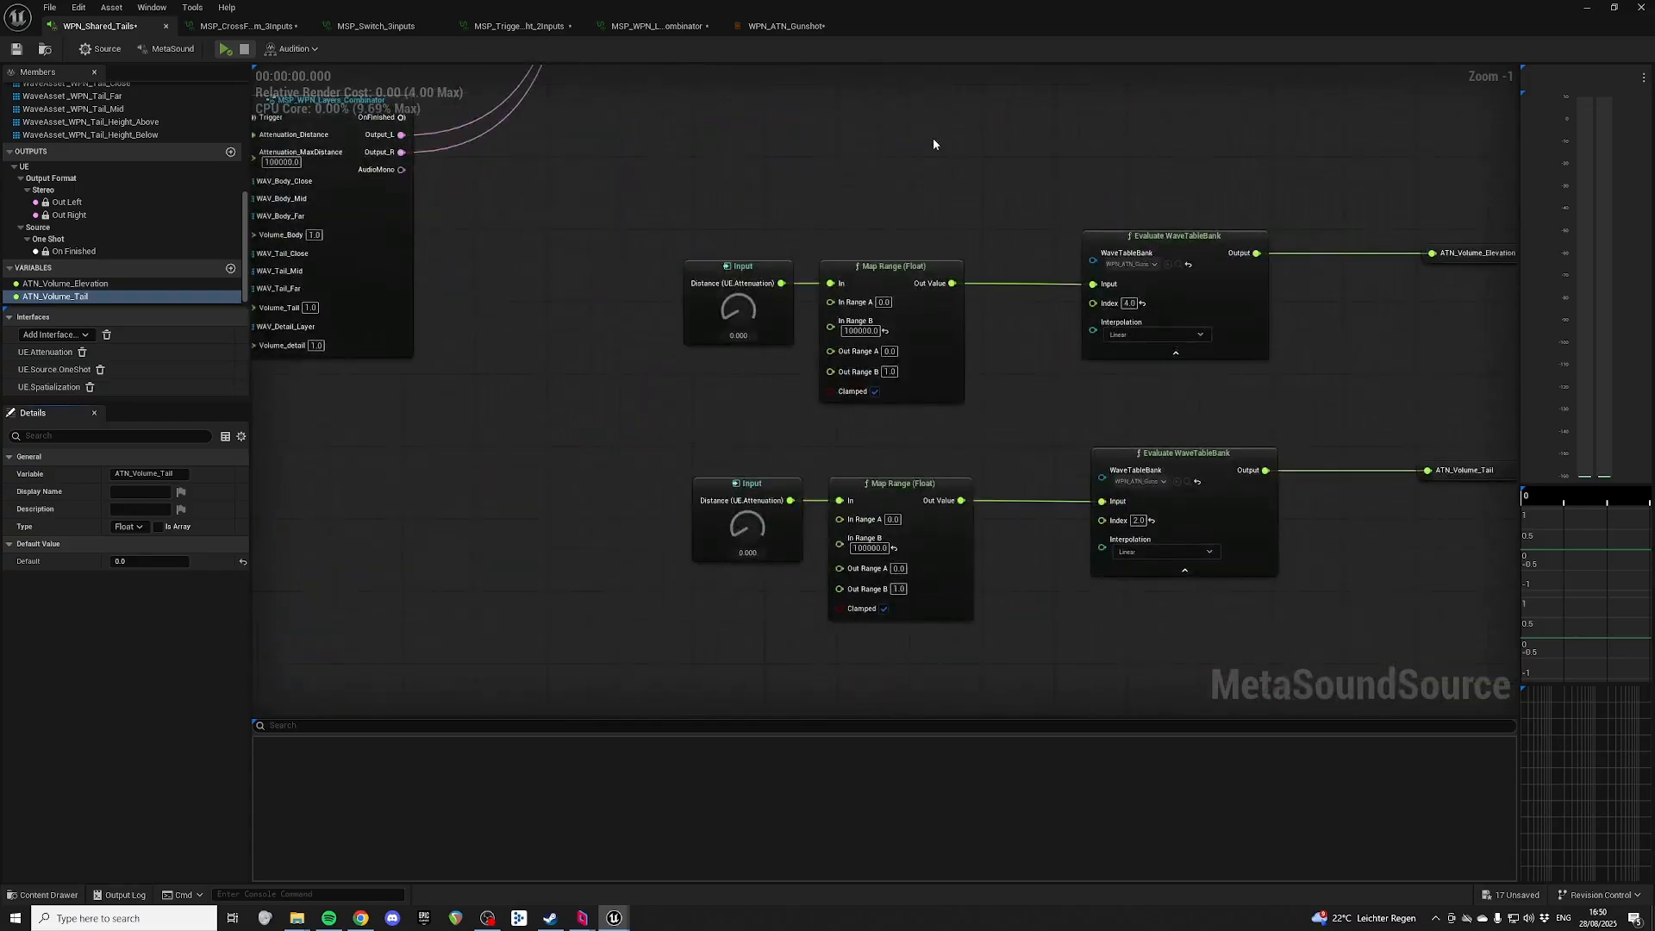
{"action": "right_click_drag", "start_coordinate": [1014, 549], "coordinate": [1043, 347]}
{"action": "scroll", "coordinate": [871, 255], "scroll_direction": "down", "scroll_amount": 1}
{"action": "left_click_drag", "start_coordinate": [786, 232], "coordinate": [1435, 379]}
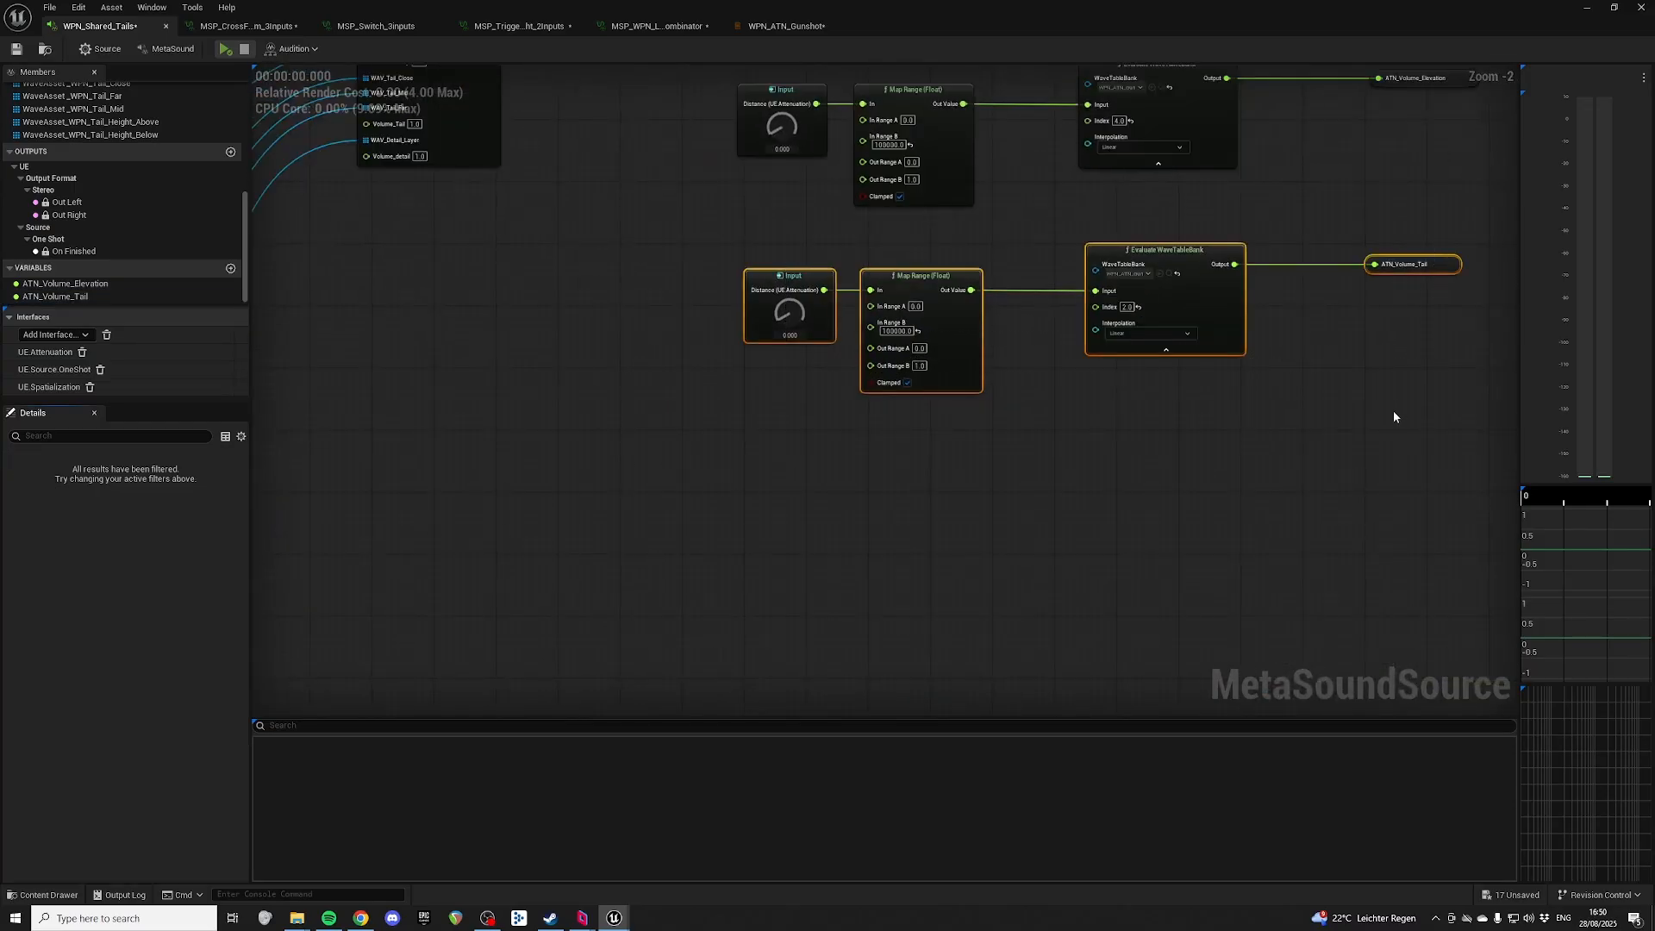
{"action": "key", "text": "ctrl+c"}
{"action": "key", "text": "ctrl+v"}
Step: Stack the attenuation chains with ATN_Volume_Tail first, ATN_Volume_Elevation below it and the new copy last
{"action": "right_click_drag", "start_coordinate": [877, 520], "coordinate": [781, 433]}
{"action": "right_click_drag", "start_coordinate": [1067, 323], "coordinate": [1109, 499]}
{"action": "left_click_drag", "start_coordinate": [660, 119], "coordinate": [1436, 250]}
{"action": "left_click_drag", "start_coordinate": [1156, 154], "coordinate": [1168, 475]}
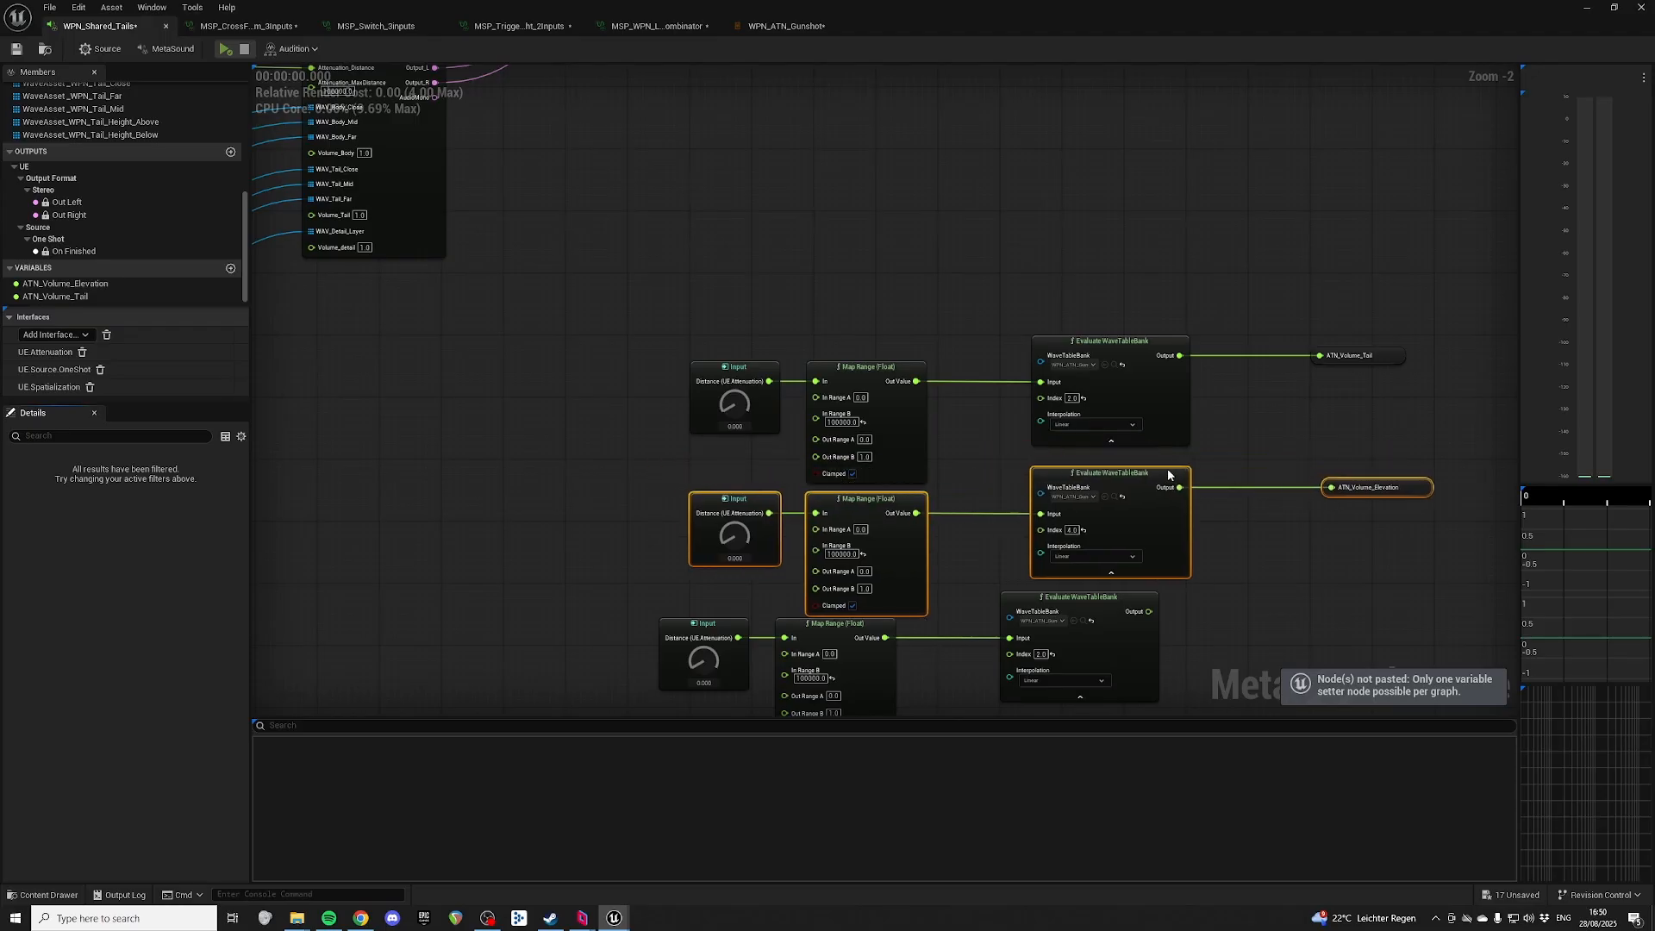
{"action": "left_click_drag", "start_coordinate": [747, 255], "coordinate": [1341, 411]}
{"action": "left_click_drag", "start_coordinate": [1123, 338], "coordinate": [1123, 253]}
{"action": "left_click_drag", "start_coordinate": [727, 414], "coordinate": [1394, 509]}
{"action": "left_click_drag", "start_coordinate": [1126, 480], "coordinate": [1111, 428]}
{"action": "left_click", "coordinate": [1233, 517]}
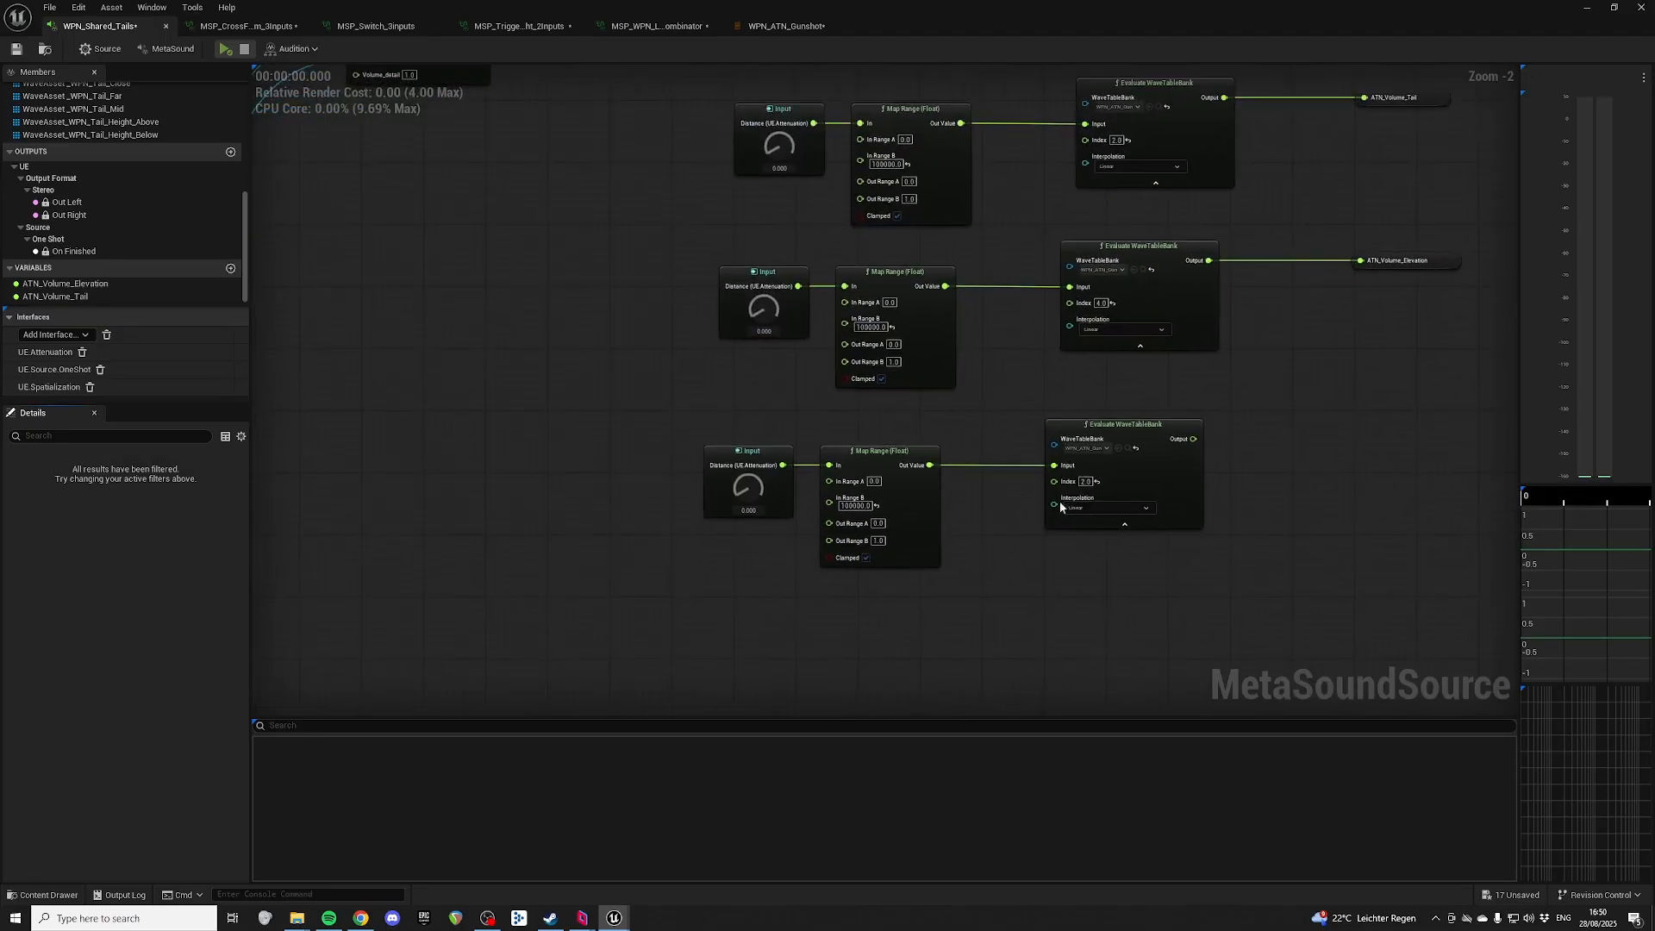
Step: Review the attenuation curves in the WPN_ATN_Gunshot wave table bank for the third chain's index
{"action": "double_click", "coordinate": [1104, 474]}
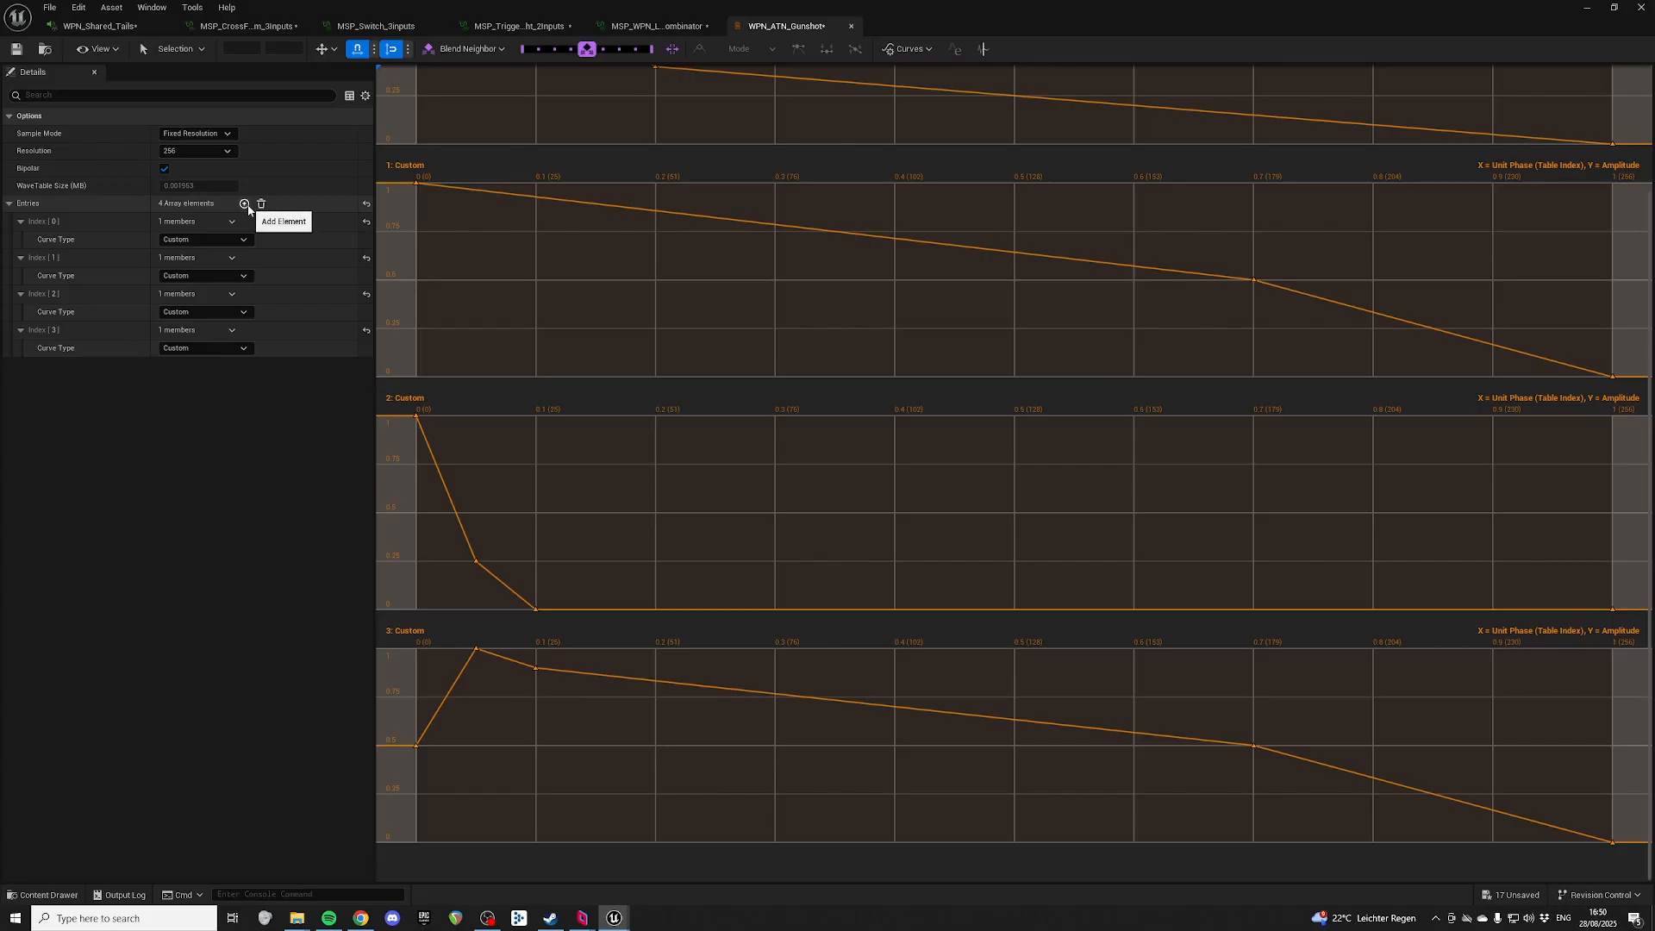
{"action": "left_click", "coordinate": [245, 204]}
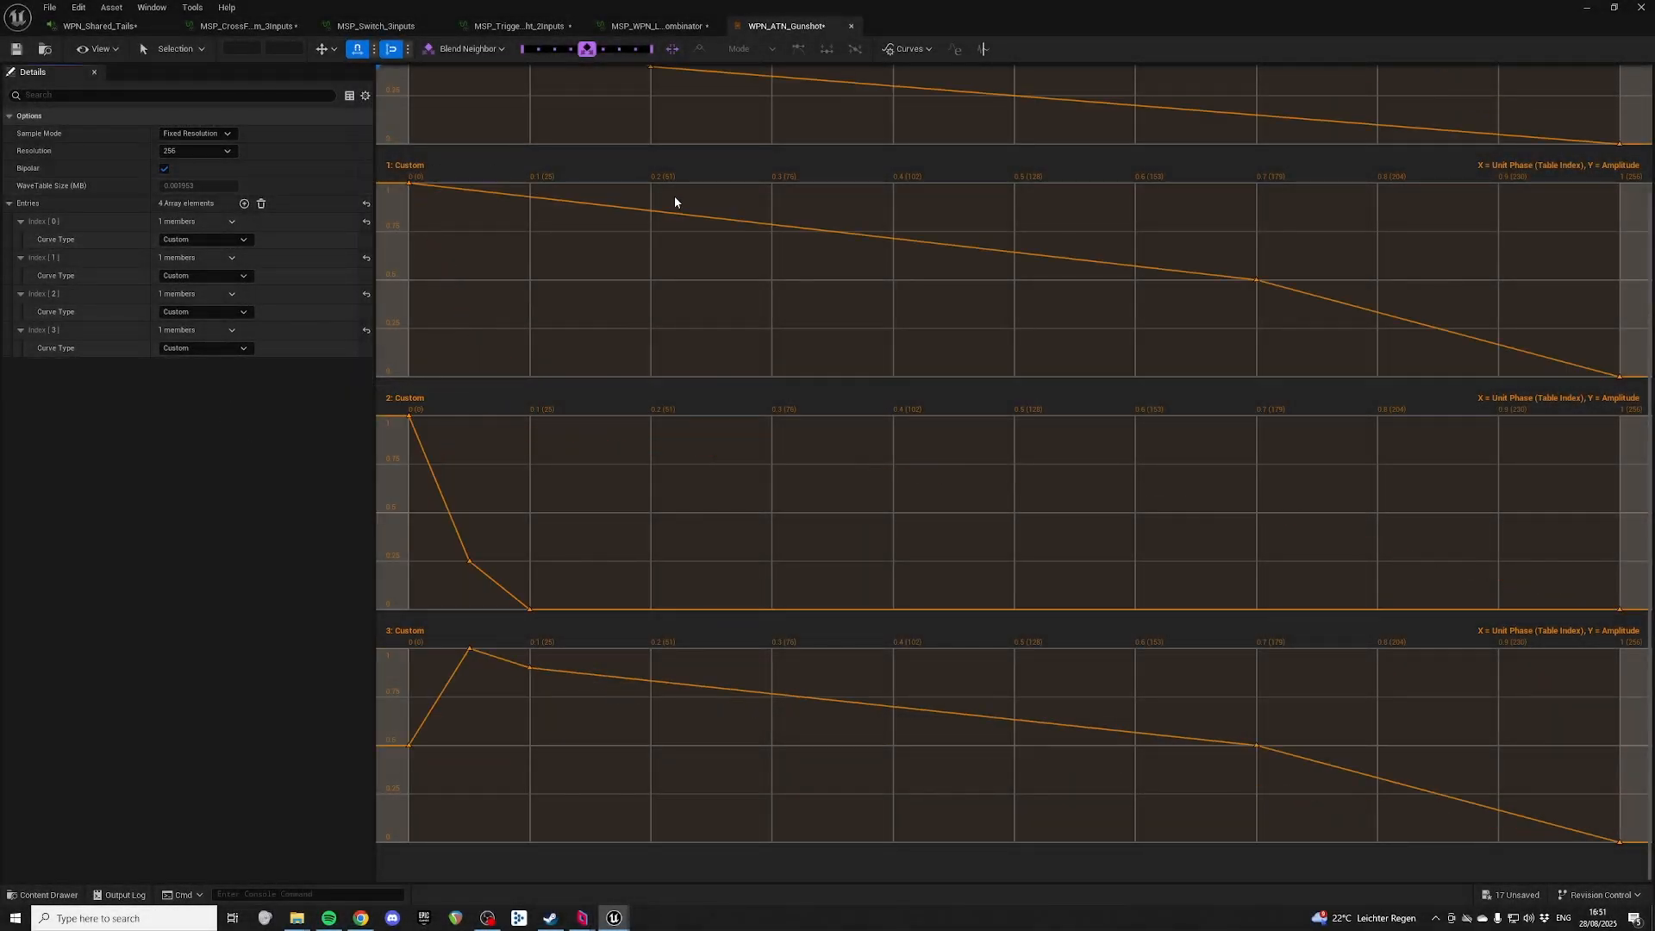
{"action": "scroll", "coordinate": [431, 168], "scroll_direction": "up", "scroll_amount": 3}
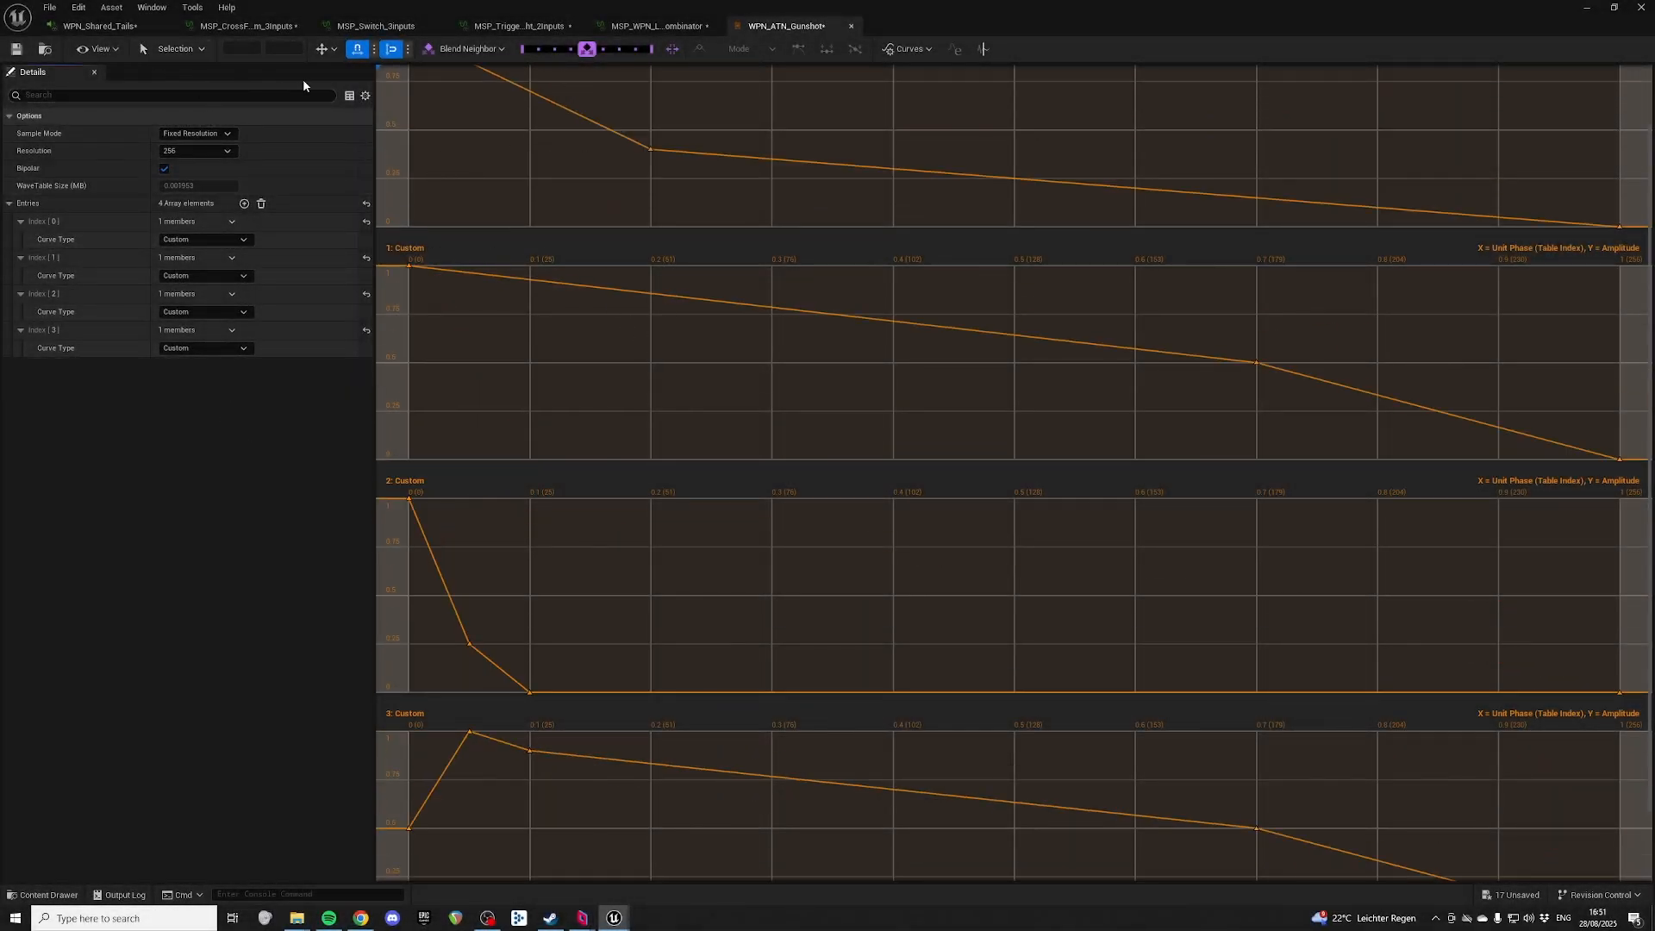
Step: Return to WPN_Shared_Tails and move the third attenuation chain's Map Range node slightly toward its Evaluate WaveTableBank node
{"action": "left_click", "coordinate": [99, 26]}
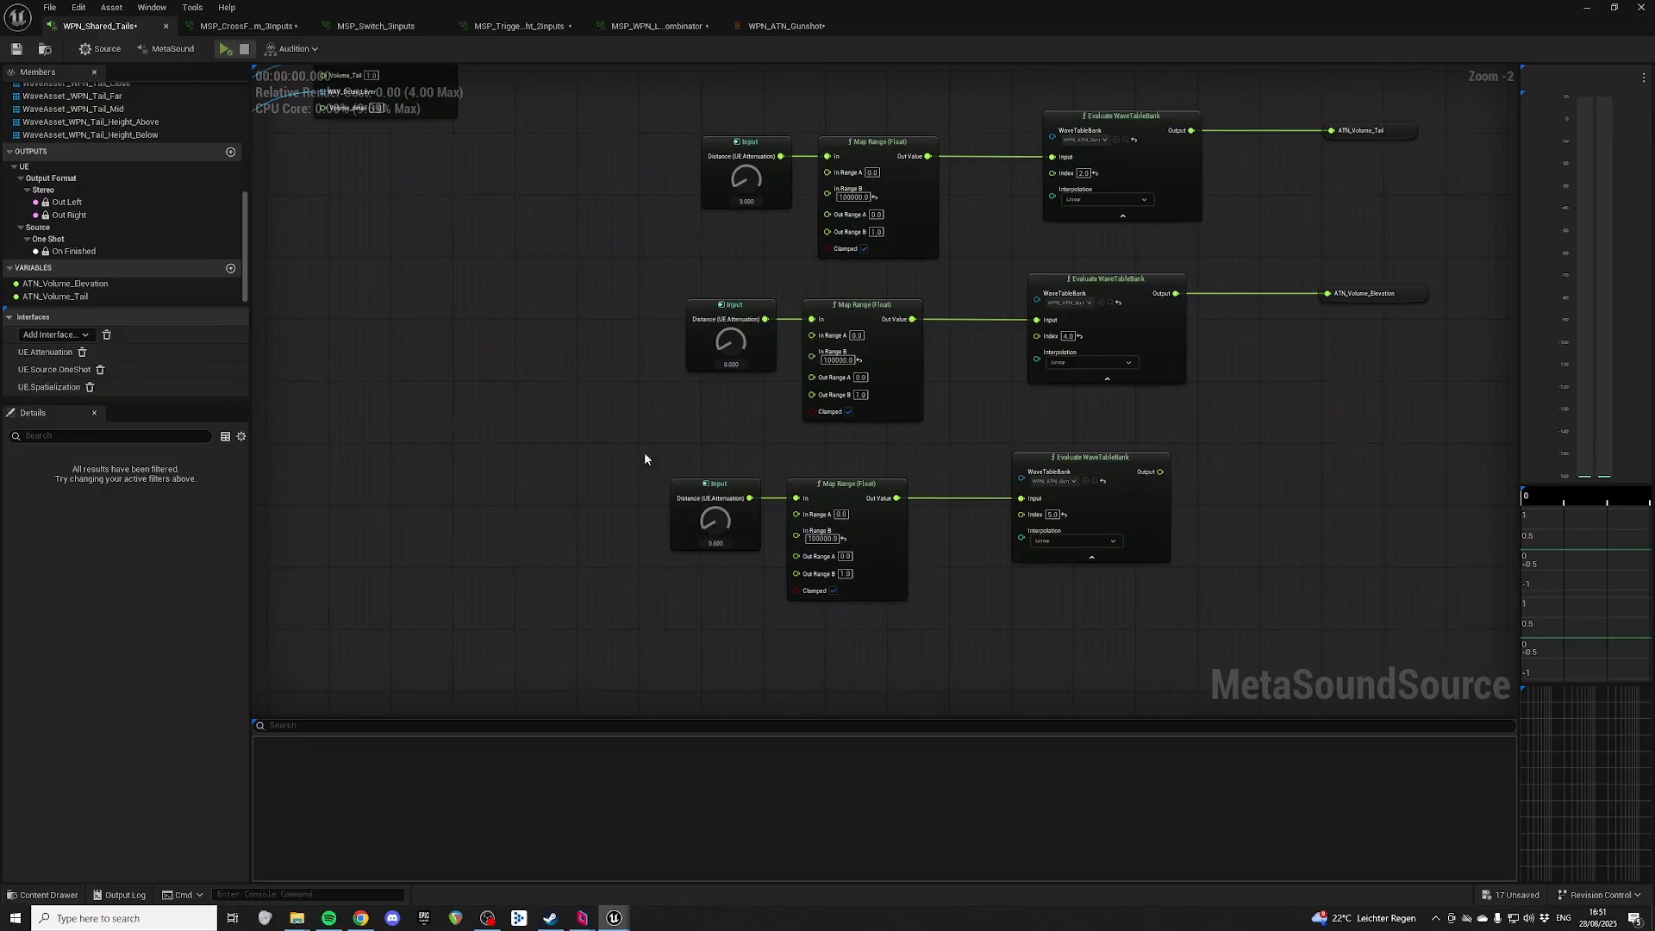
{"action": "left_click_drag", "start_coordinate": [600, 450], "coordinate": [1185, 589]}
{"action": "left_click", "coordinate": [917, 591]}
{"action": "left_click_drag", "start_coordinate": [881, 489], "coordinate": [904, 489]}
{"action": "left_click_drag", "start_coordinate": [636, 444], "coordinate": [1205, 544]}
{"action": "right_click_drag", "start_coordinate": [1235, 507], "coordinate": [1146, 379]}
{"action": "left_click", "coordinate": [1161, 435]}
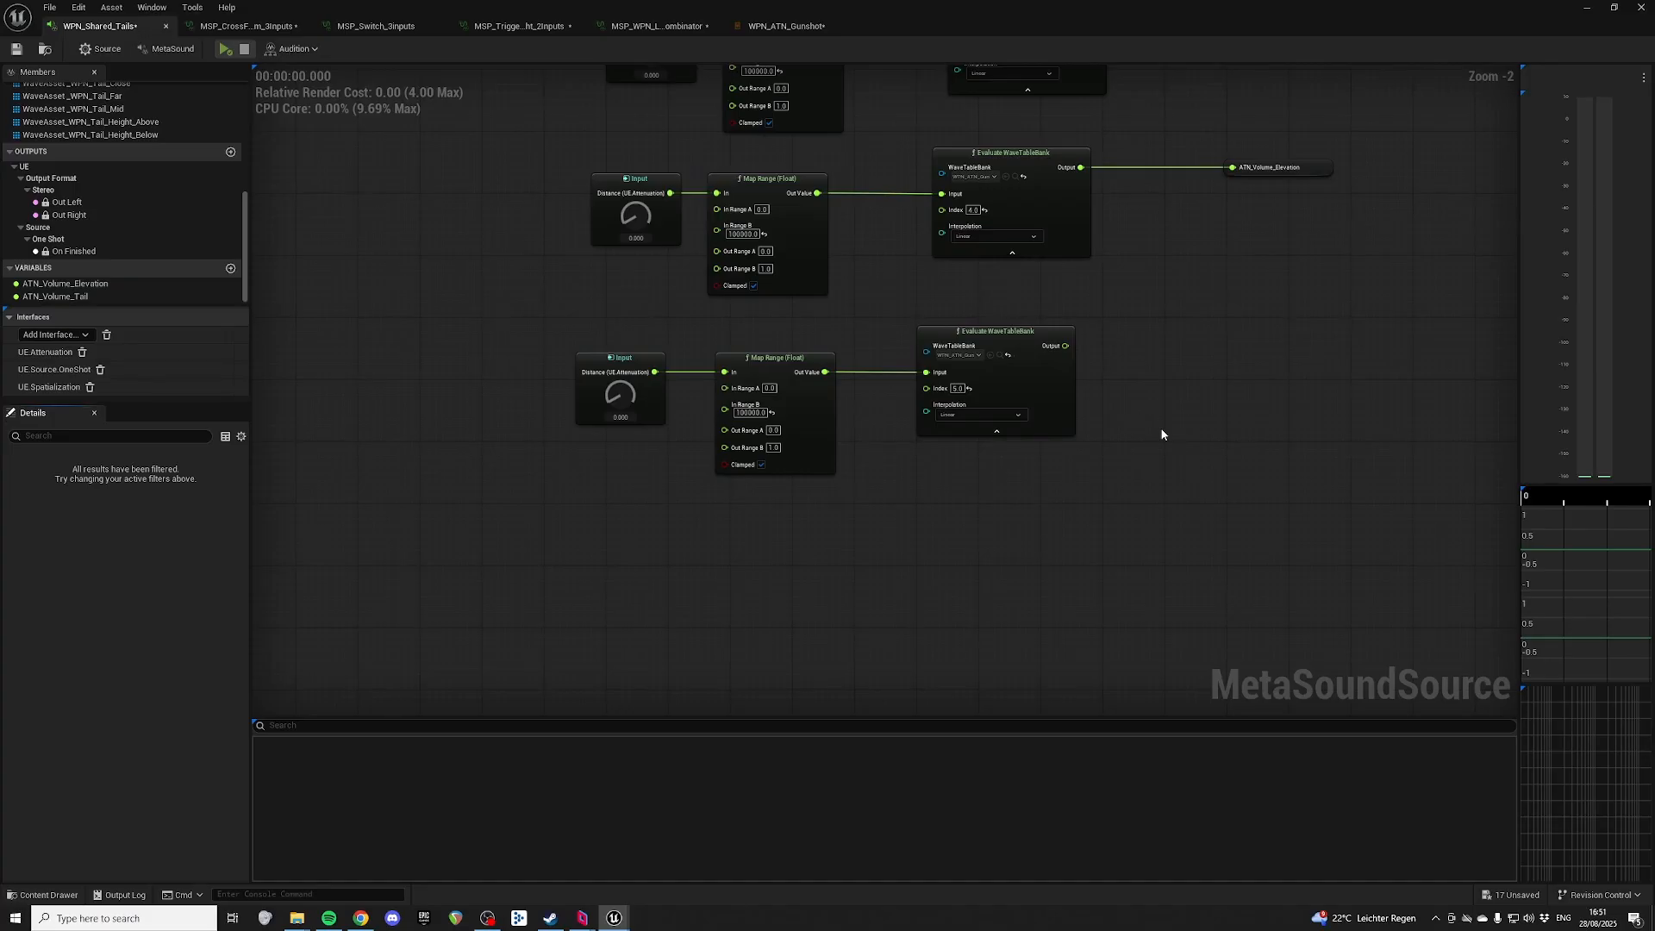
Step: Set the unconnected chain's Evaluate WaveTableBank index to 1 and move the whole chain above the ATN_Volume_Tail chain
{"action": "right_click_drag", "start_coordinate": [1082, 509], "coordinate": [1034, 620]}
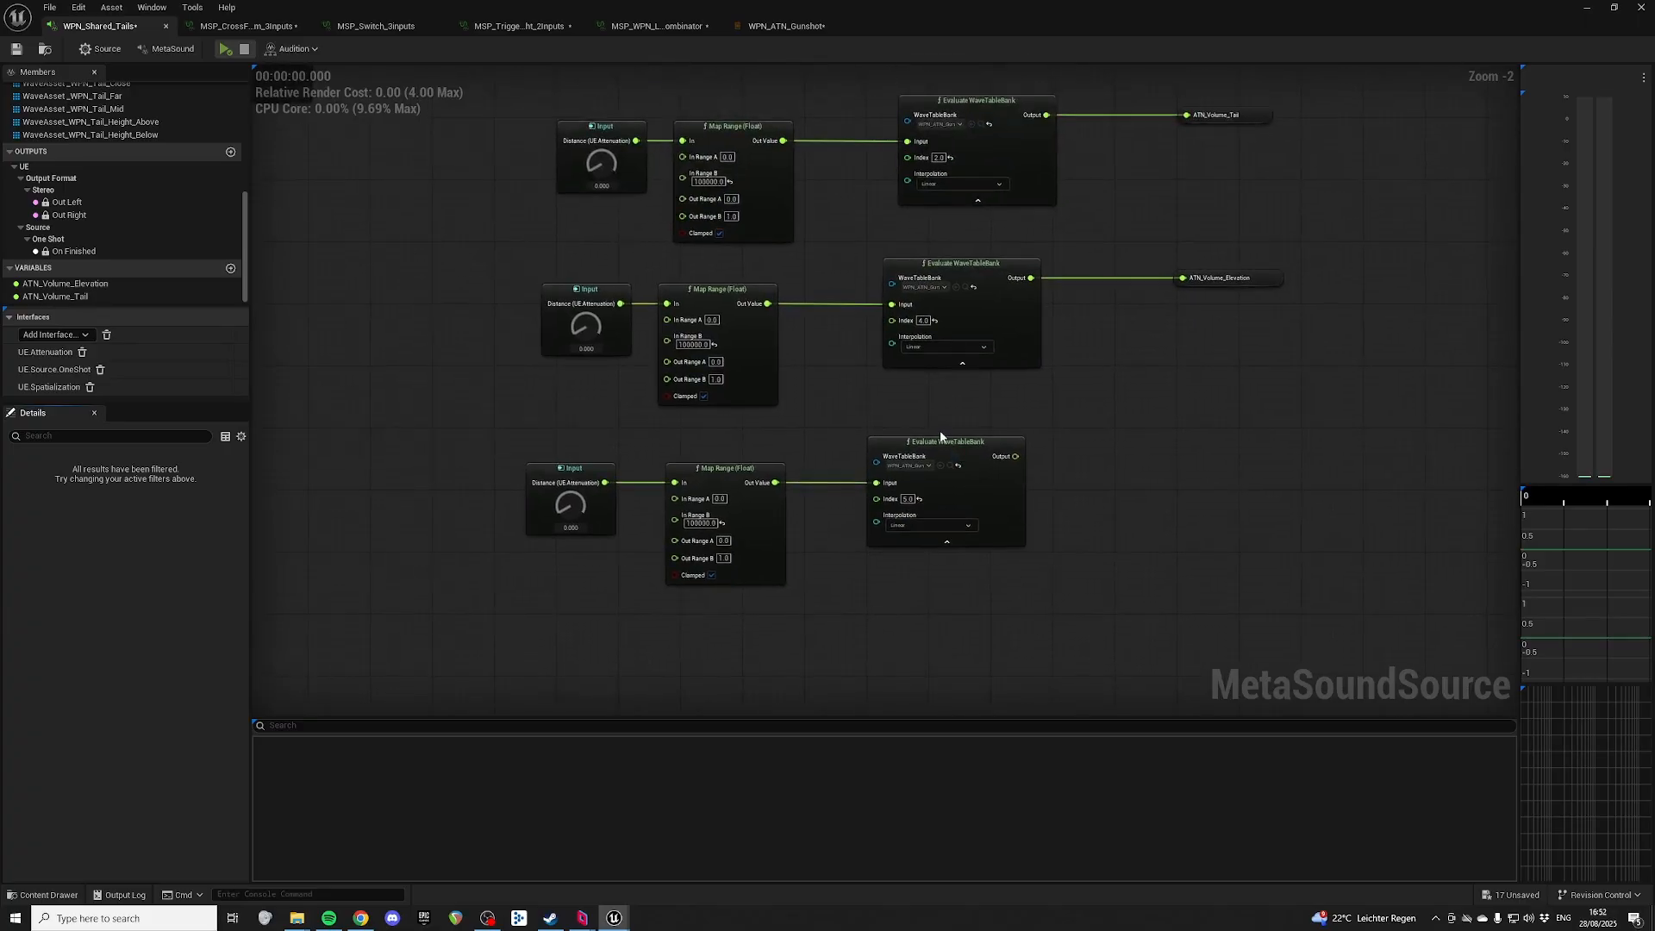
{"action": "left_click_drag", "start_coordinate": [908, 499], "coordinate": [1207, 483]}
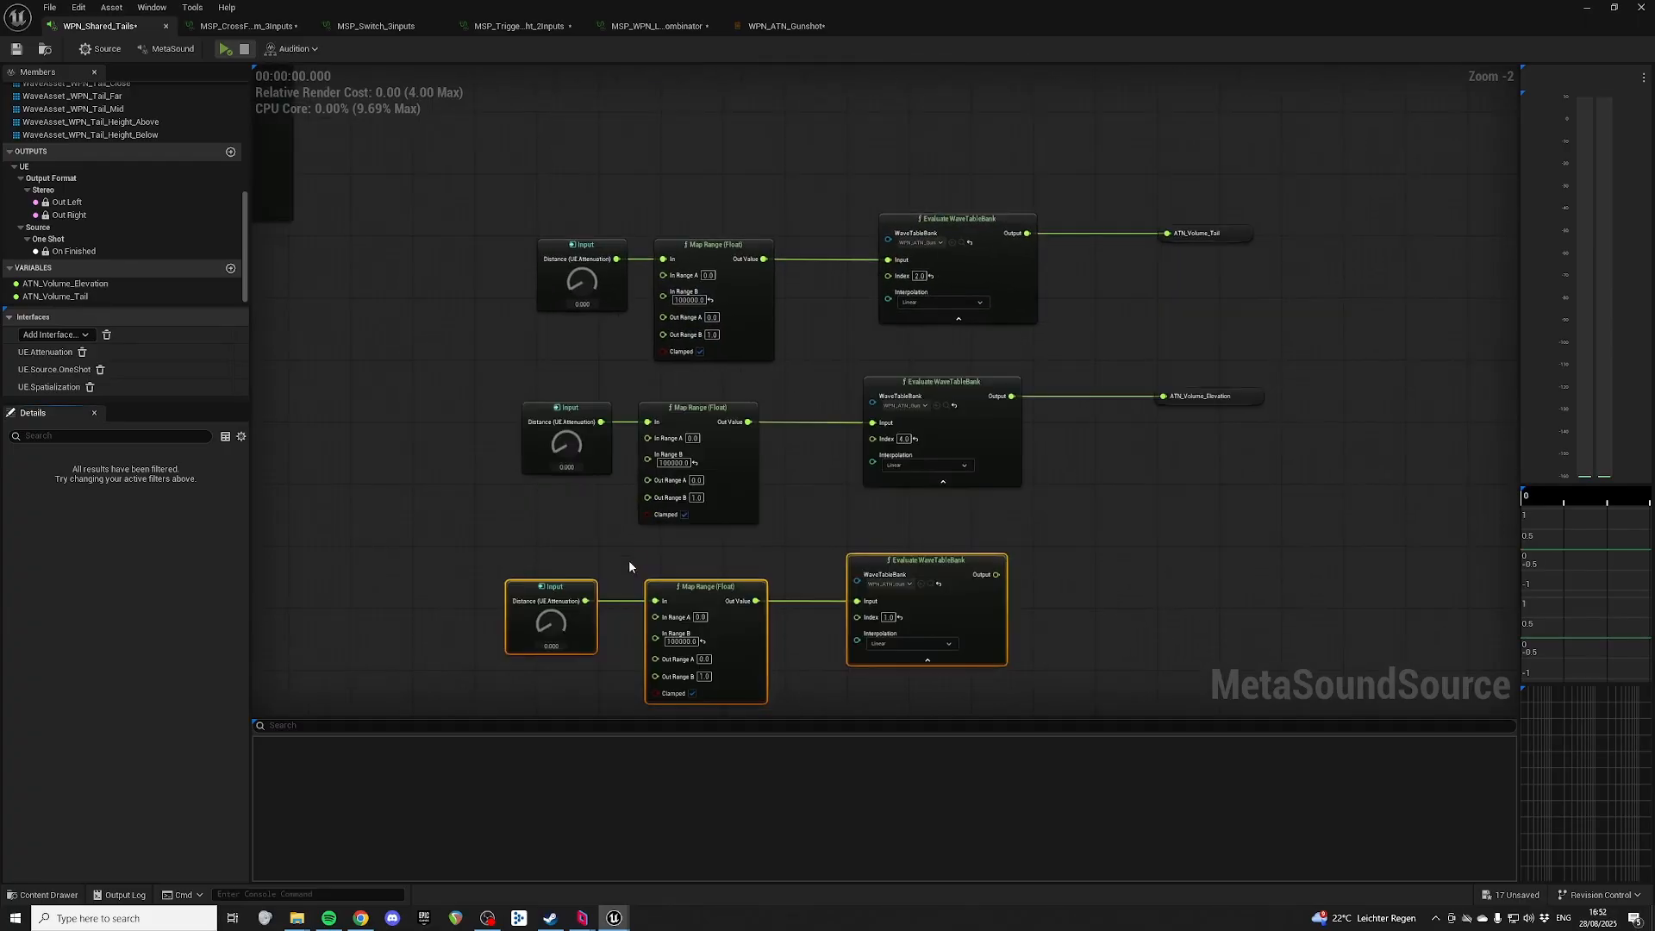
{"action": "left_click_drag", "start_coordinate": [562, 588], "coordinate": [594, 110]}
{"action": "right_click_drag", "start_coordinate": [611, 119], "coordinate": [530, 323]}
Step: Promote the index 1 Evaluate WaveTableBank output to a graph variable named ATN_Volume_Tail_Indoor
{"action": "left_click", "coordinate": [1015, 295]}
{"action": "right_click", "coordinate": [938, 287]}
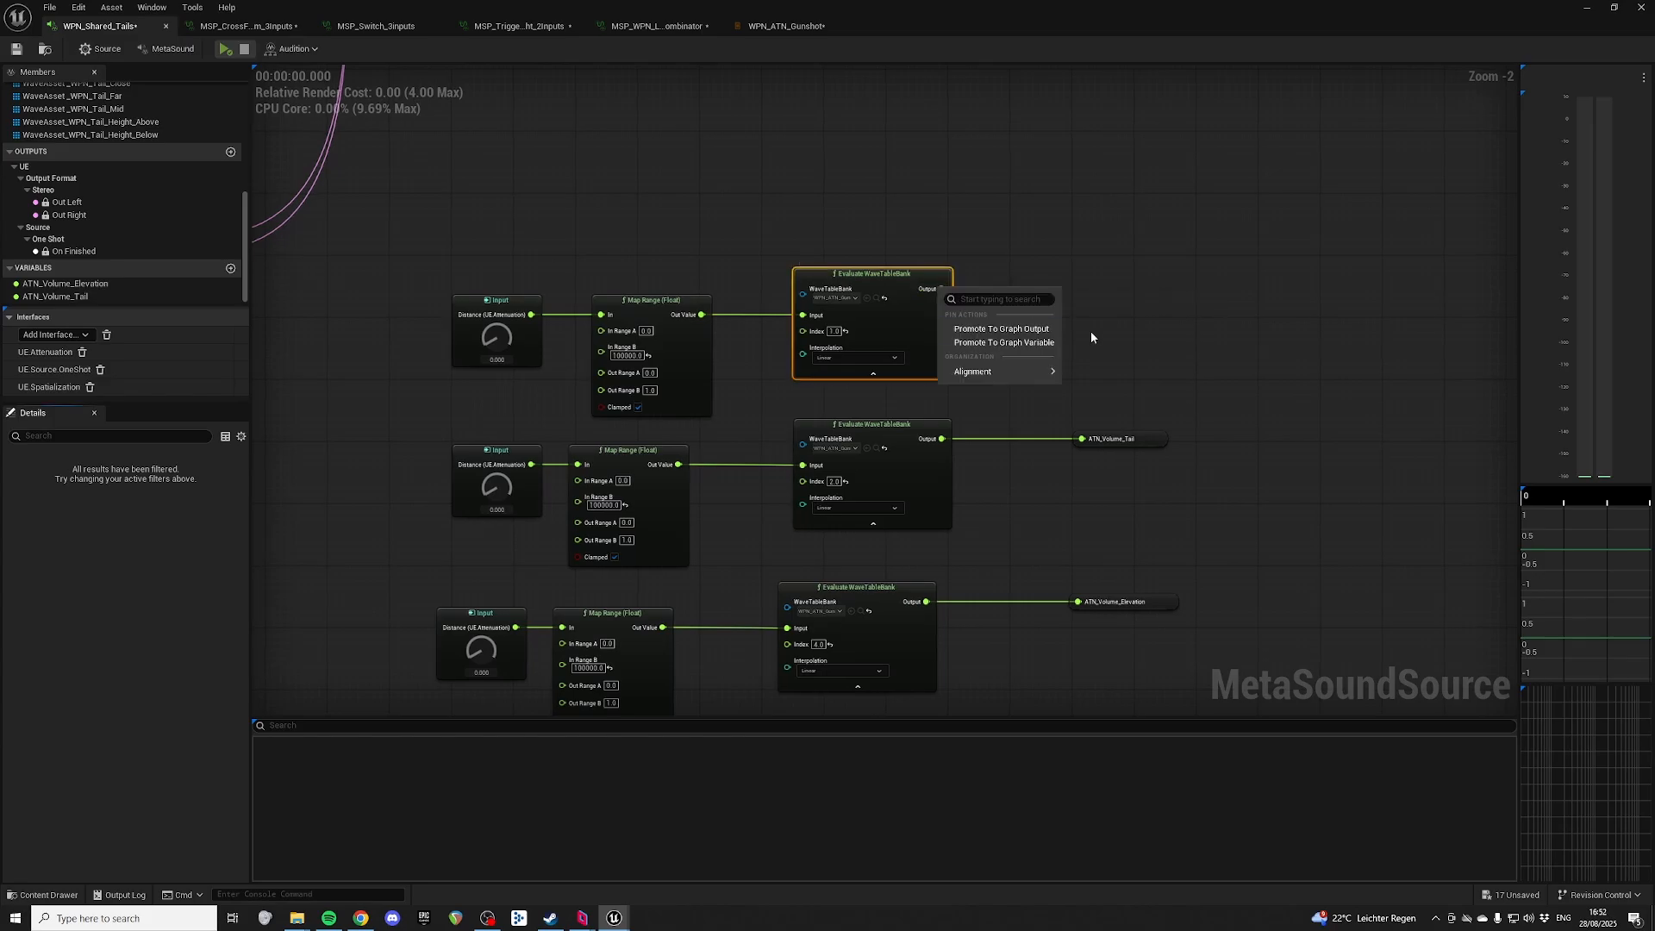
{"action": "left_click", "coordinate": [1047, 343]}
{"action": "left_click", "coordinate": [1120, 278]}
{"action": "left_click_drag", "start_coordinate": [1118, 280], "coordinate": [1126, 283]}
{"action": "left_click", "coordinate": [1155, 261]}
{"action": "key", "text": "F2"}
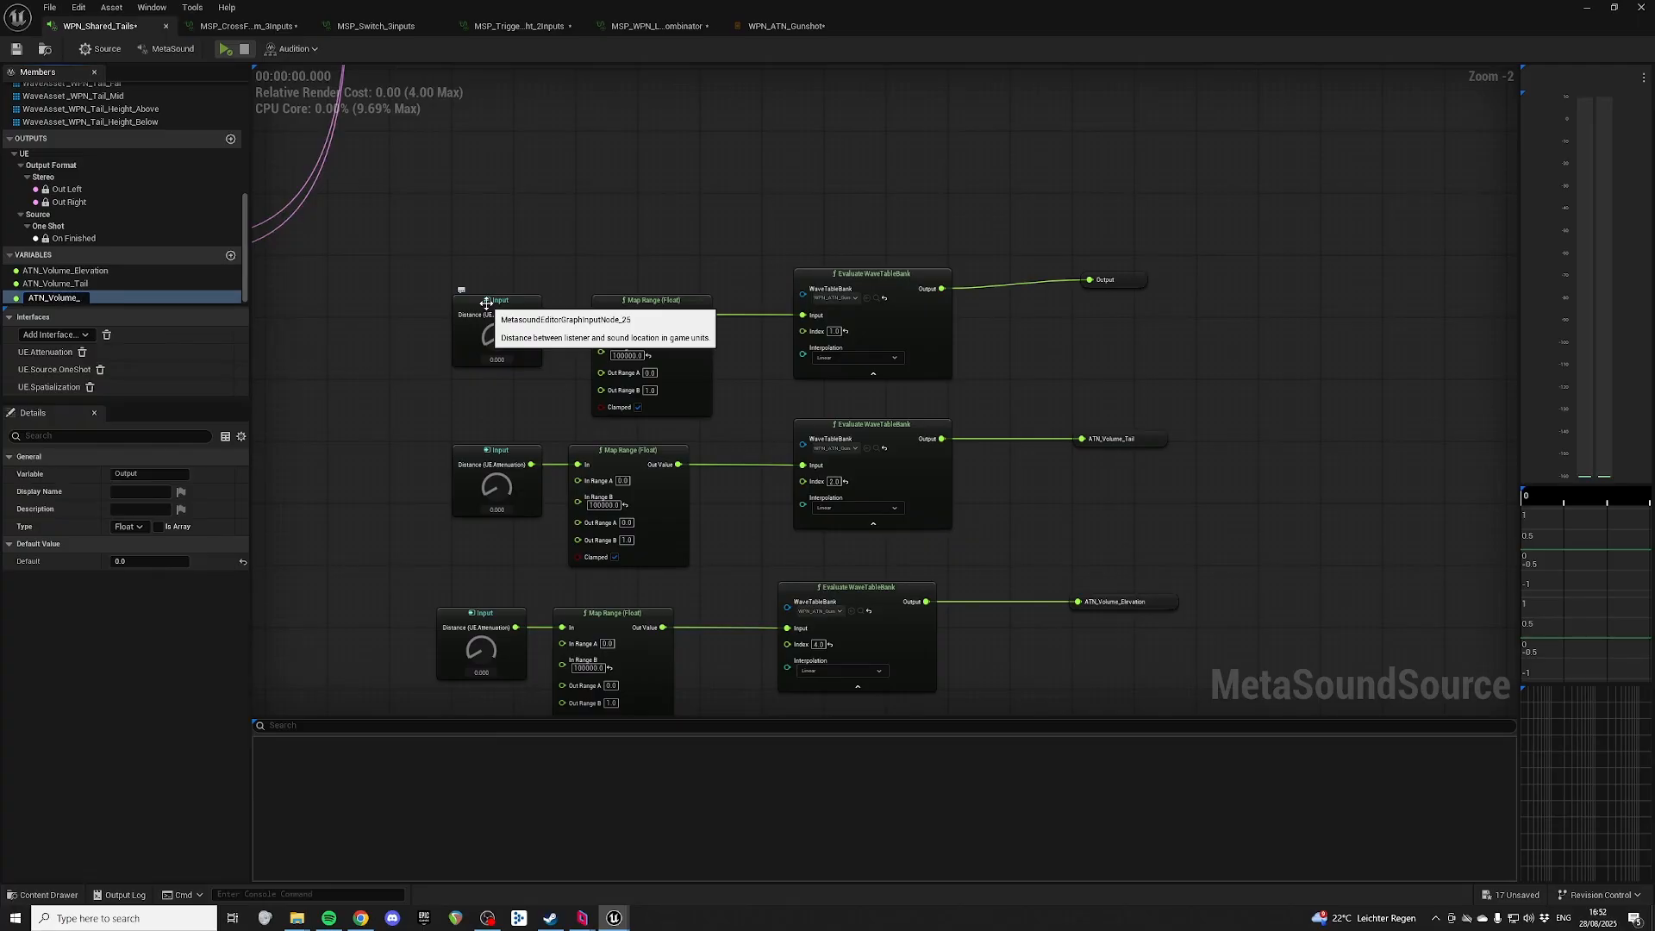
{"action": "type", "text": "ATN_Volume_Tail_"}
{"action": "key", "text": "Return"}
Step: Place an ATN_Volume_Tail_Indoor getter below the MSP_Switch_3Inputs Multiply nodes and connect it to both multiplier inputs
{"action": "right_click_drag", "start_coordinate": [454, 205], "coordinate": [514, 249]}
{"action": "left_click_drag", "start_coordinate": [513, 249], "coordinate": [1078, 365]}
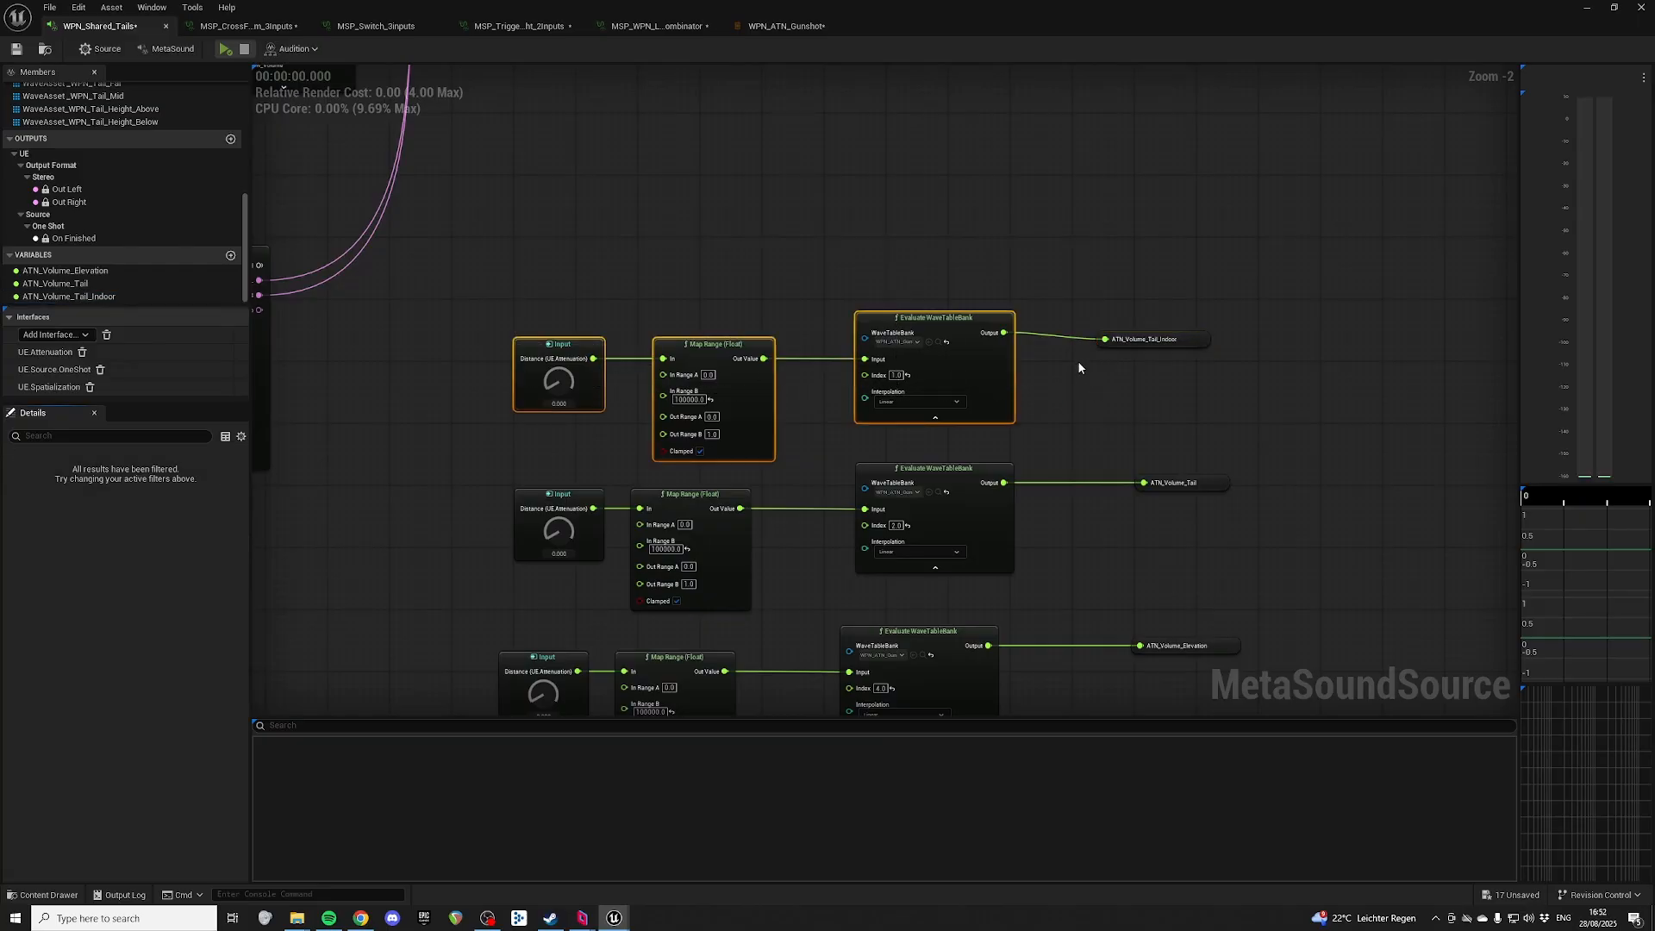
{"action": "right_click_drag", "start_coordinate": [490, 233], "coordinate": [936, 629]}
{"action": "right_click_drag", "start_coordinate": [922, 396], "coordinate": [920, 364]}
{"action": "left_click_drag", "start_coordinate": [892, 441], "coordinate": [980, 586]}
{"action": "left_click", "coordinate": [911, 338]}
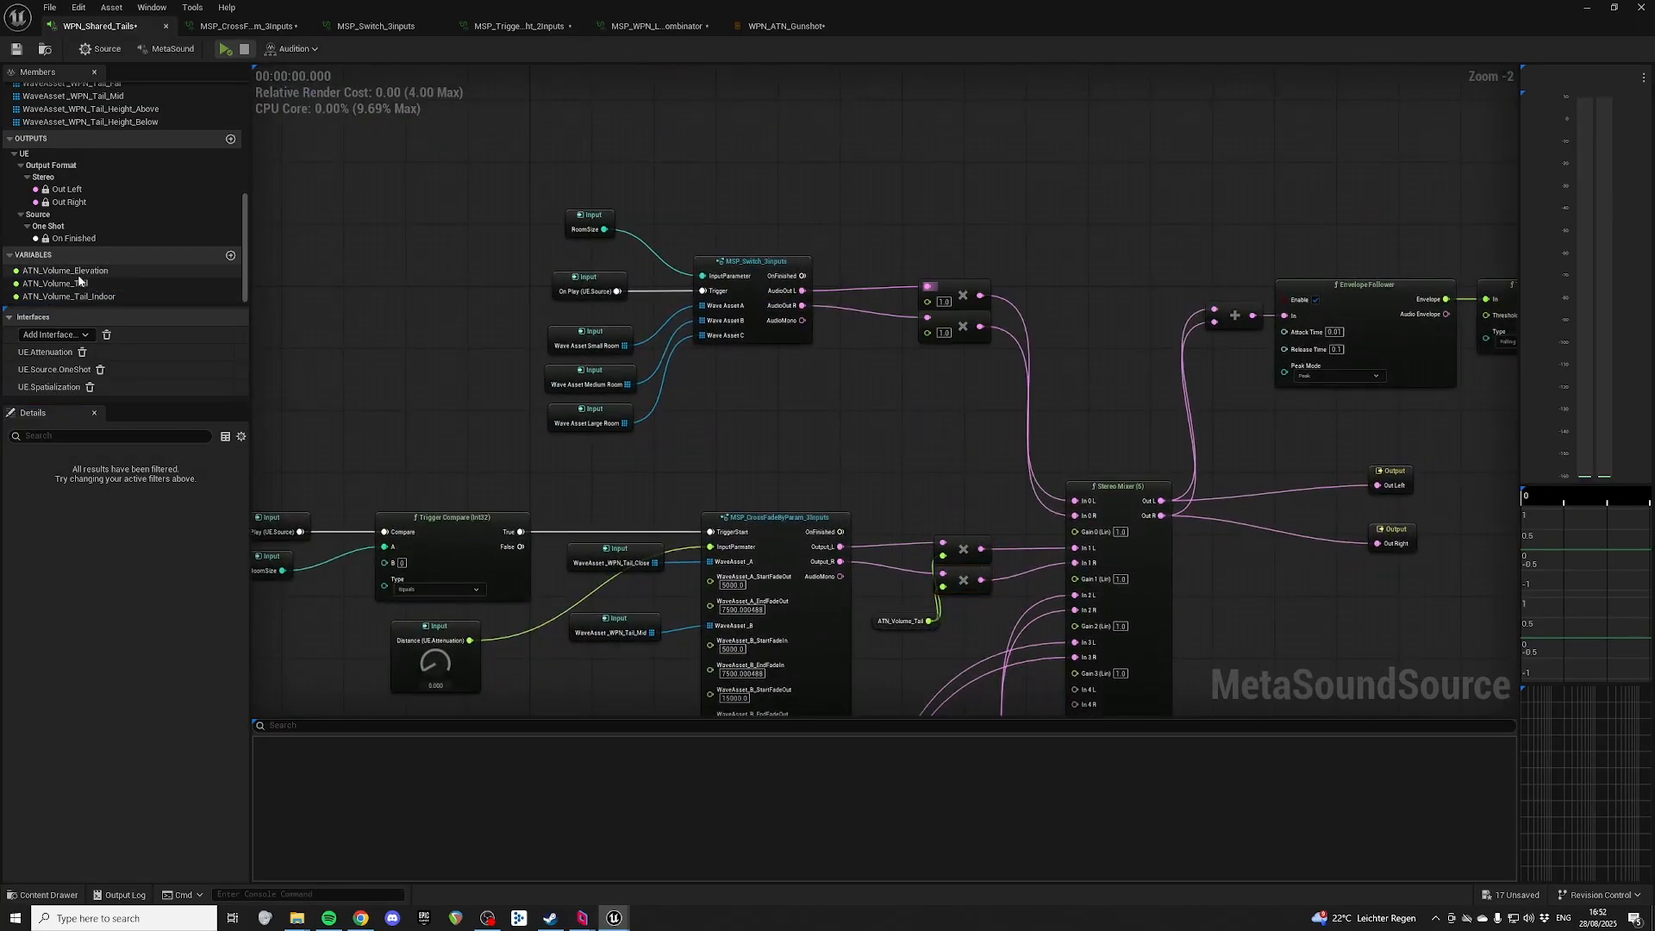
{"action": "left_click_drag", "start_coordinate": [93, 297], "coordinate": [927, 301]}
{"action": "left_click_drag", "start_coordinate": [911, 392], "coordinate": [927, 333]}
{"action": "right_click_drag", "start_coordinate": [1248, 559], "coordinate": [1242, 446]}
{"action": "left_click", "coordinate": [1242, 446]}
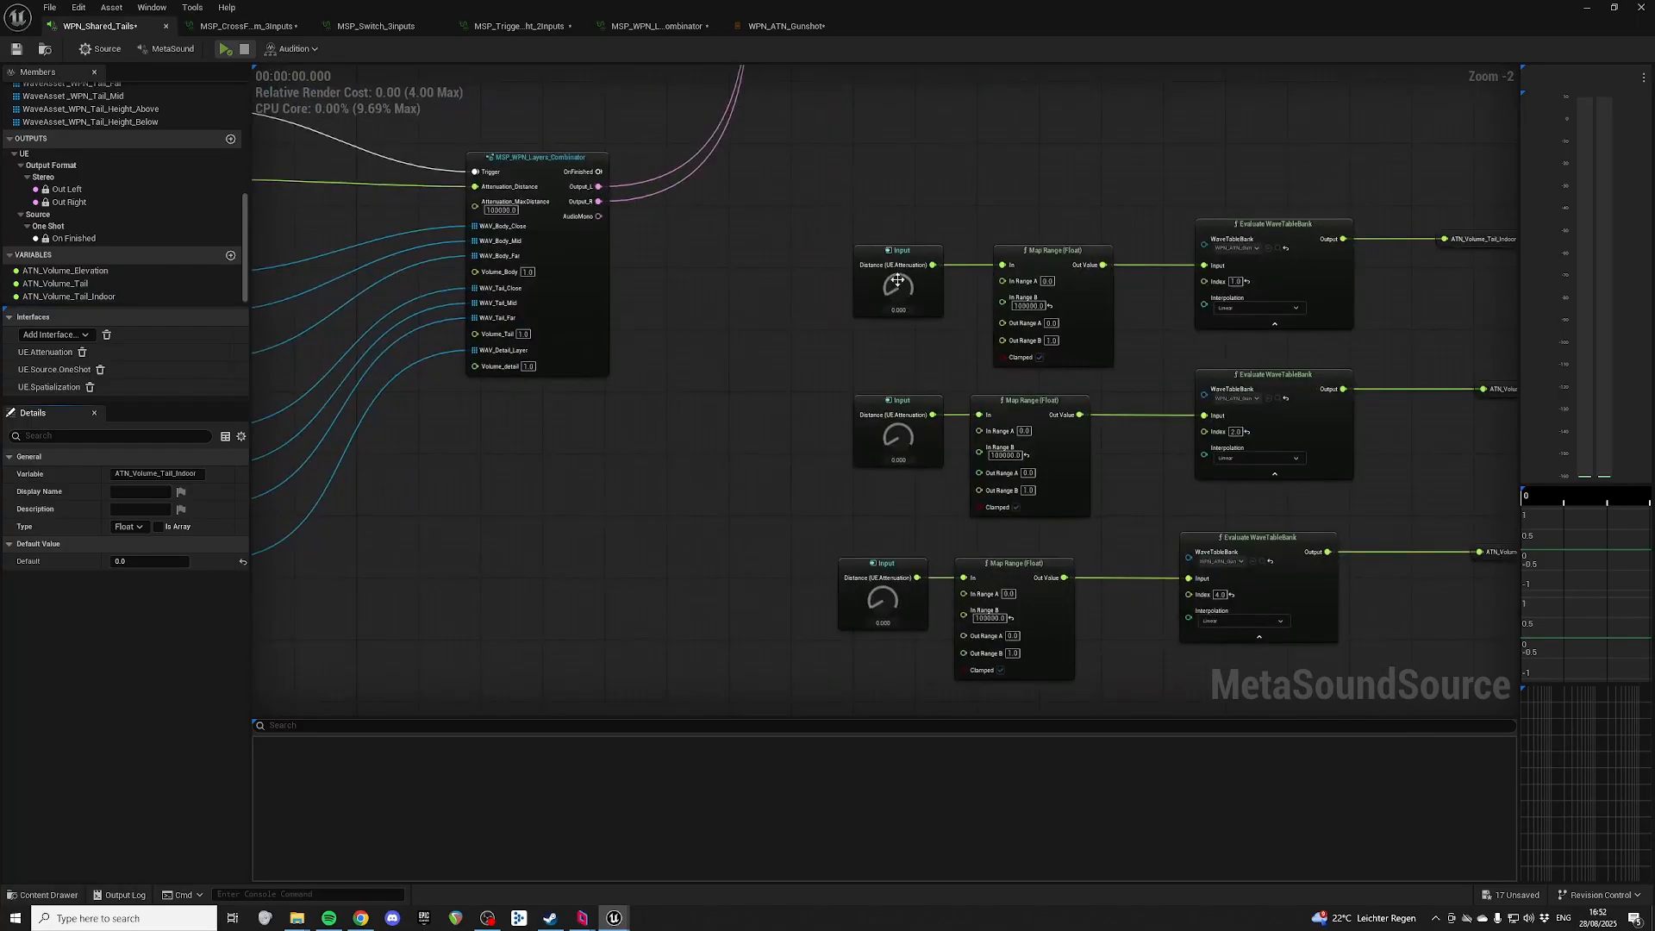
Step: Audition the MetaSound while varying the Distance input, including about 42400, 73600, 18400 and 11200
{"action": "key", "text": "space"}
{"action": "right_click_drag", "start_coordinate": [948, 135], "coordinate": [954, 231]}
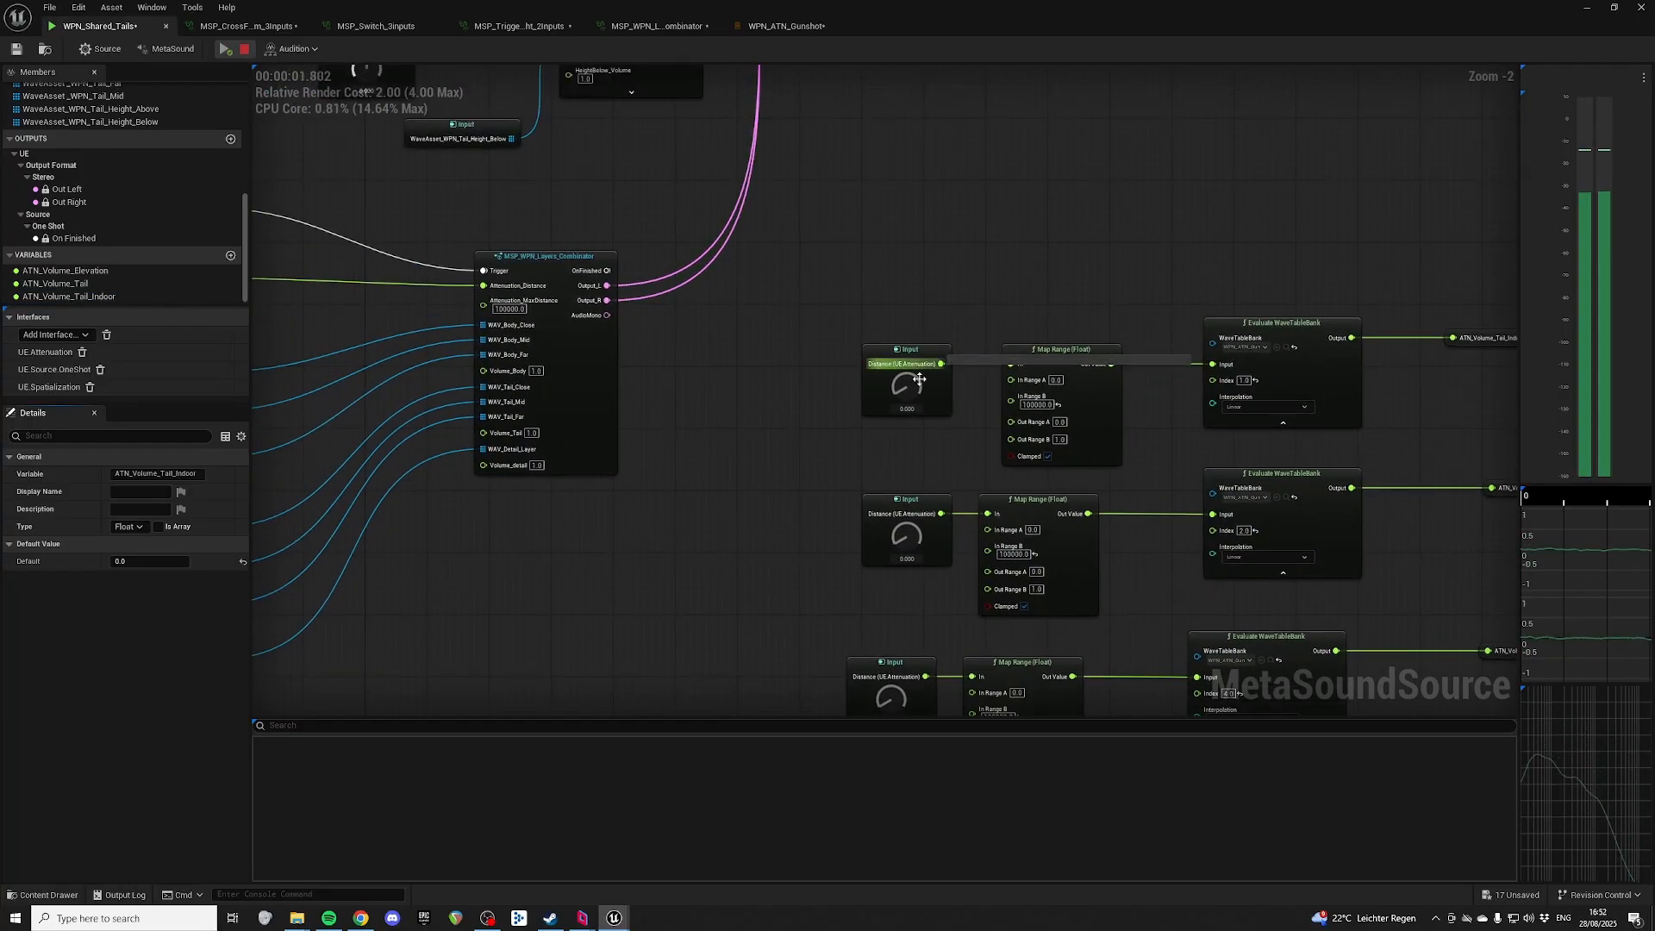
{"action": "left_click_drag", "start_coordinate": [920, 380], "coordinate": [974, 337]}
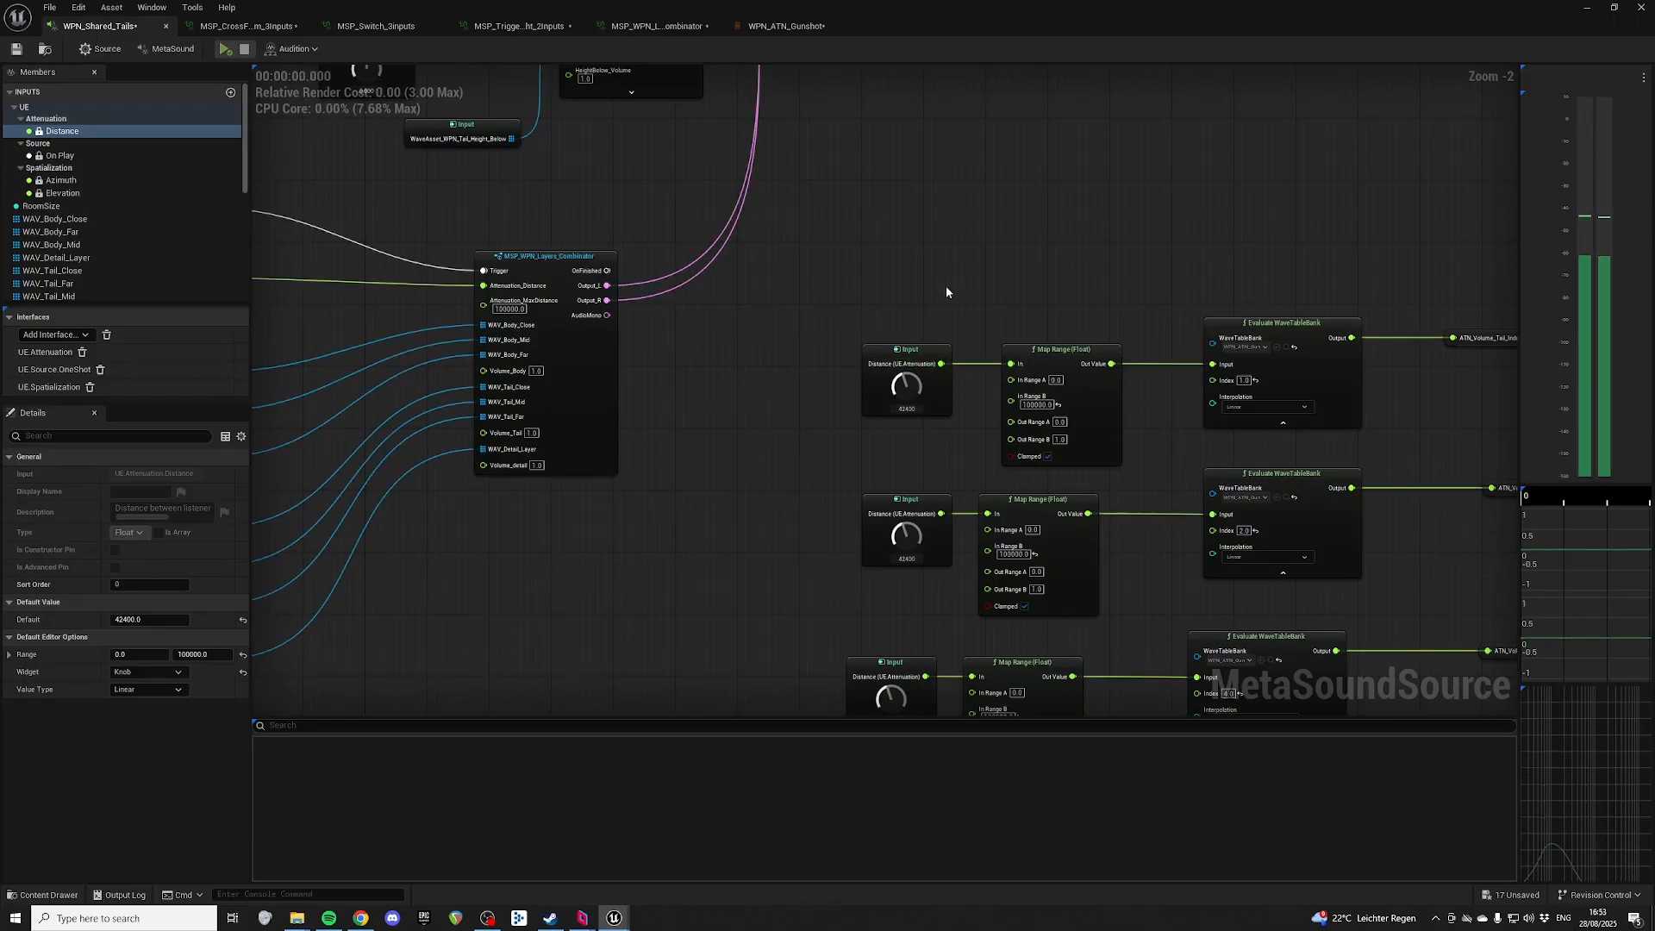
{"action": "left_click_drag", "start_coordinate": [917, 378], "coordinate": [923, 321]}
{"action": "key", "text": "space"}
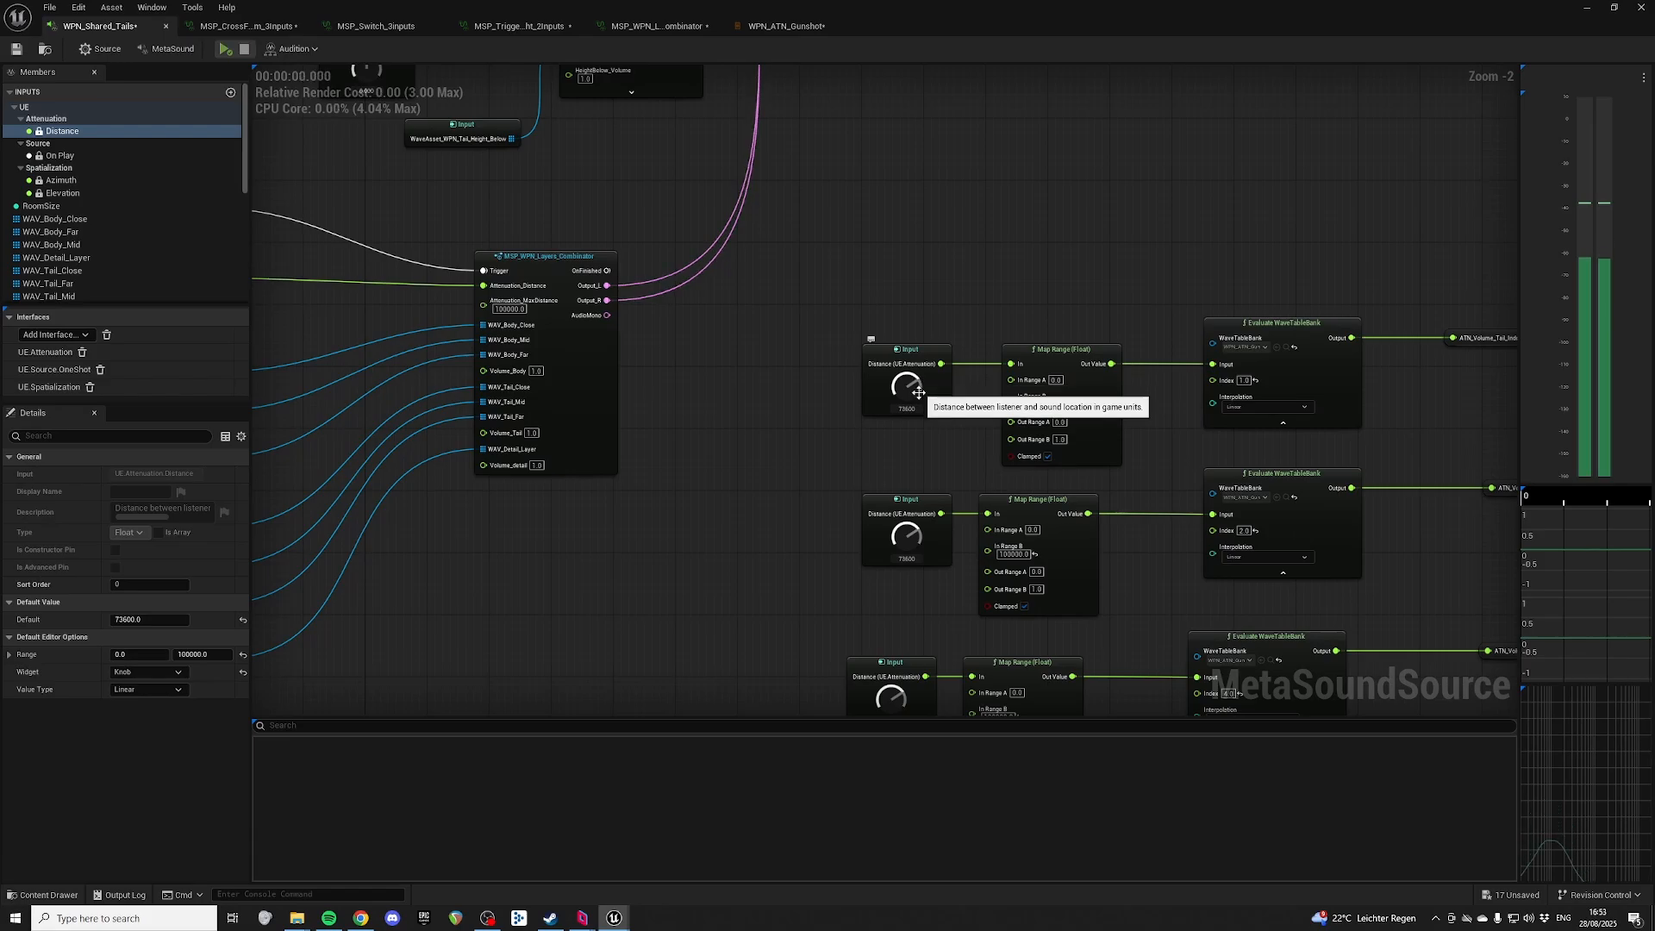
{"action": "left_click_drag", "start_coordinate": [919, 393], "coordinate": [919, 478]}
{"action": "key", "text": "space"}
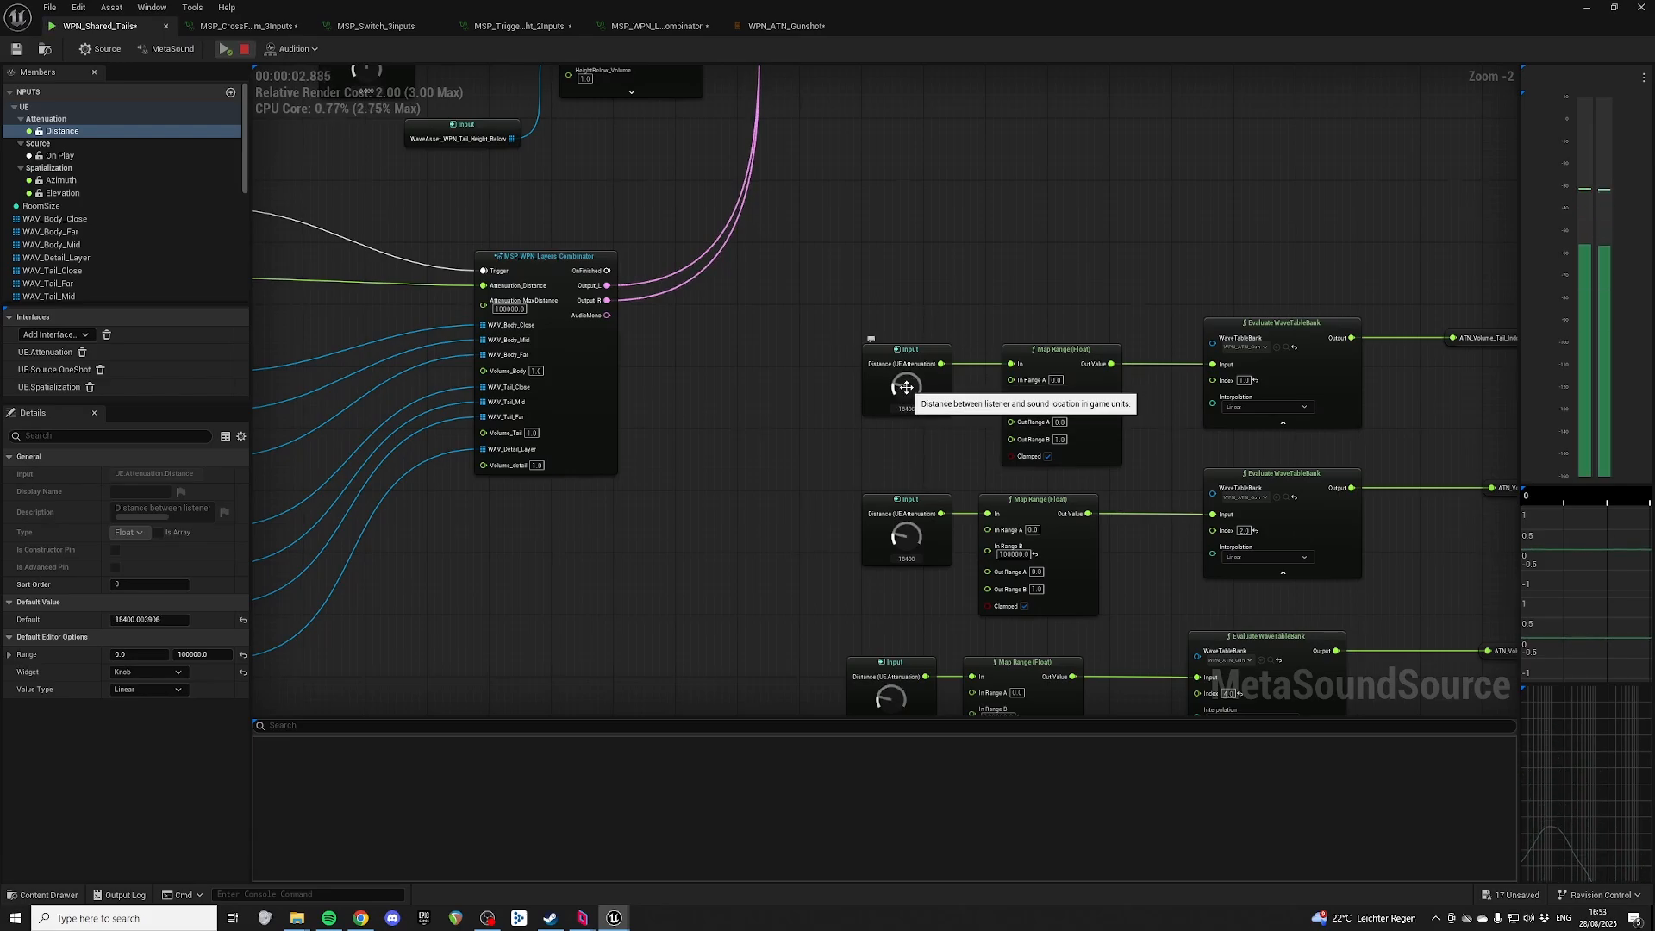
{"action": "left_click_drag", "start_coordinate": [906, 388], "coordinate": [905, 395]}
{"action": "key", "text": "space"}
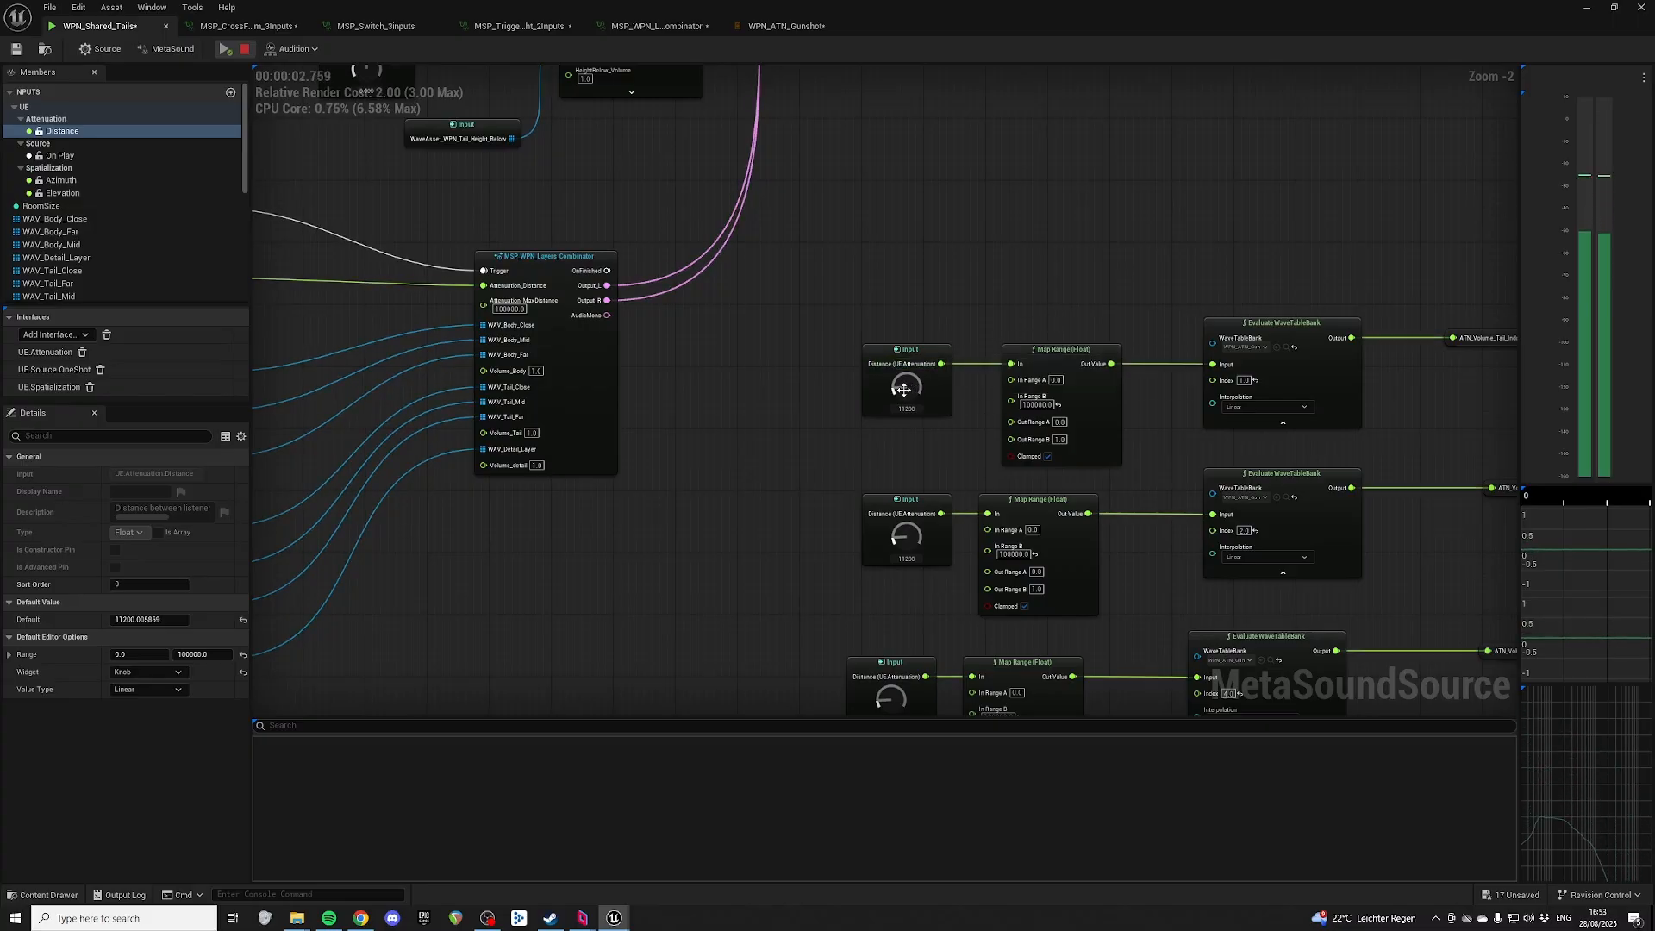
{"action": "left_click_drag", "start_coordinate": [903, 391], "coordinate": [910, 415]}
{"action": "key", "text": "space"}
Step: Audition the MetaSound again with the Distance input at about 87200, 71200 and 44000
{"action": "right_click_drag", "start_coordinate": [981, 225], "coordinate": [963, 156]}
{"action": "left_click_drag", "start_coordinate": [950, 250], "coordinate": [1053, 36]}
{"action": "key", "text": "space"}
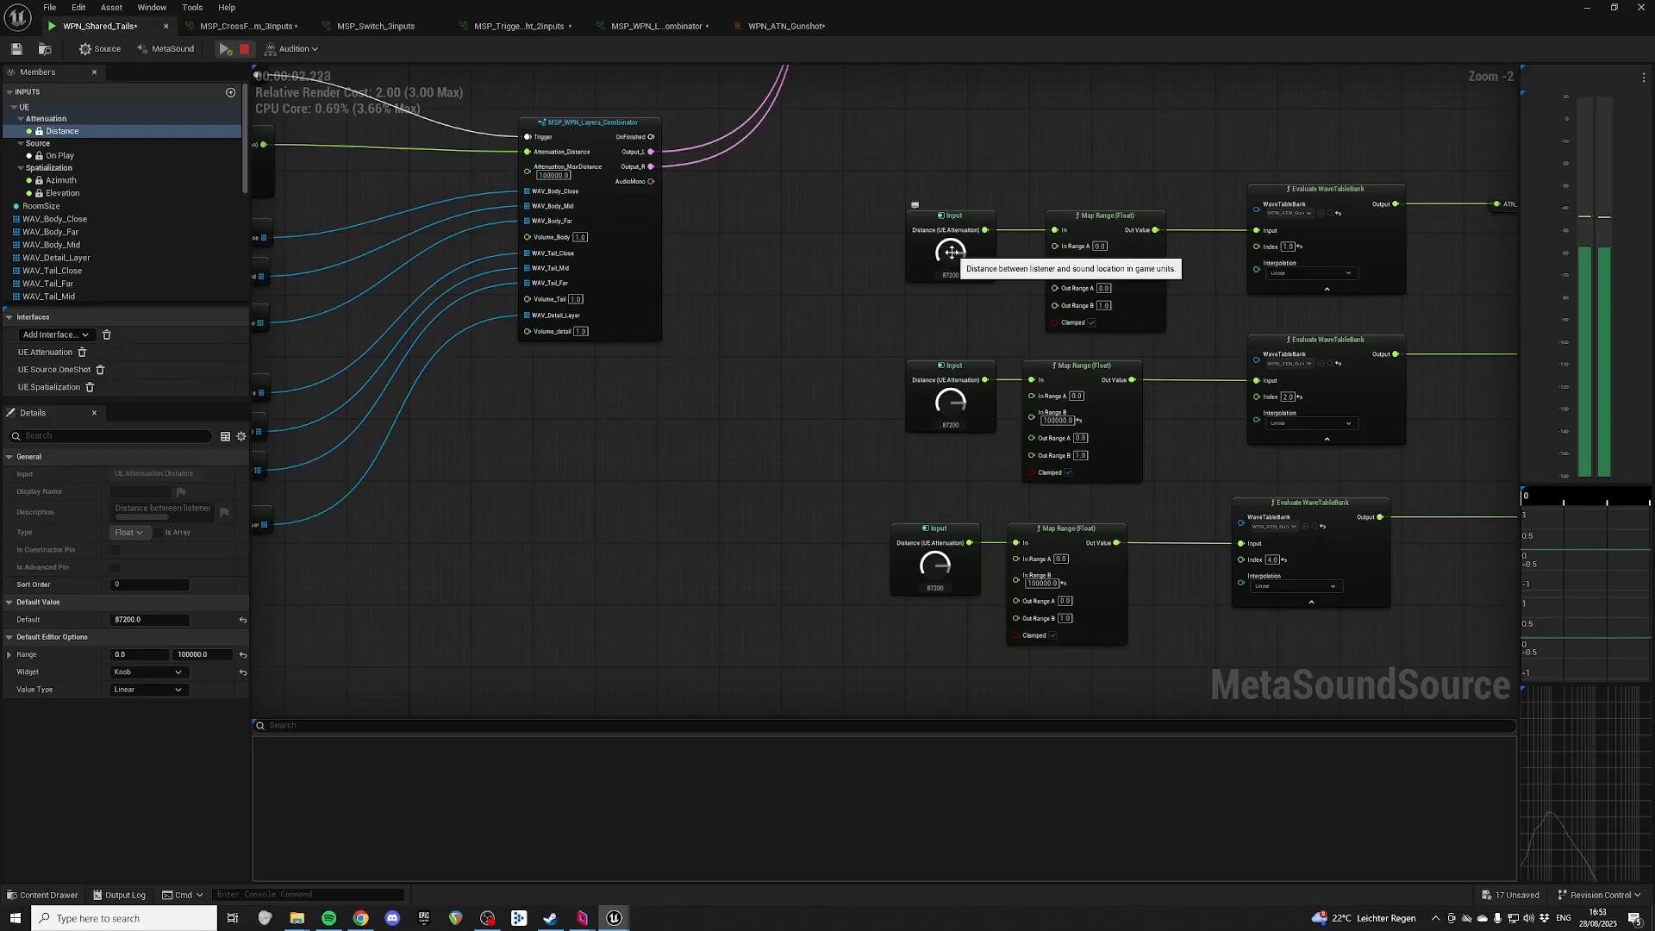
{"action": "left_click_drag", "start_coordinate": [952, 251], "coordinate": [1016, 346]}
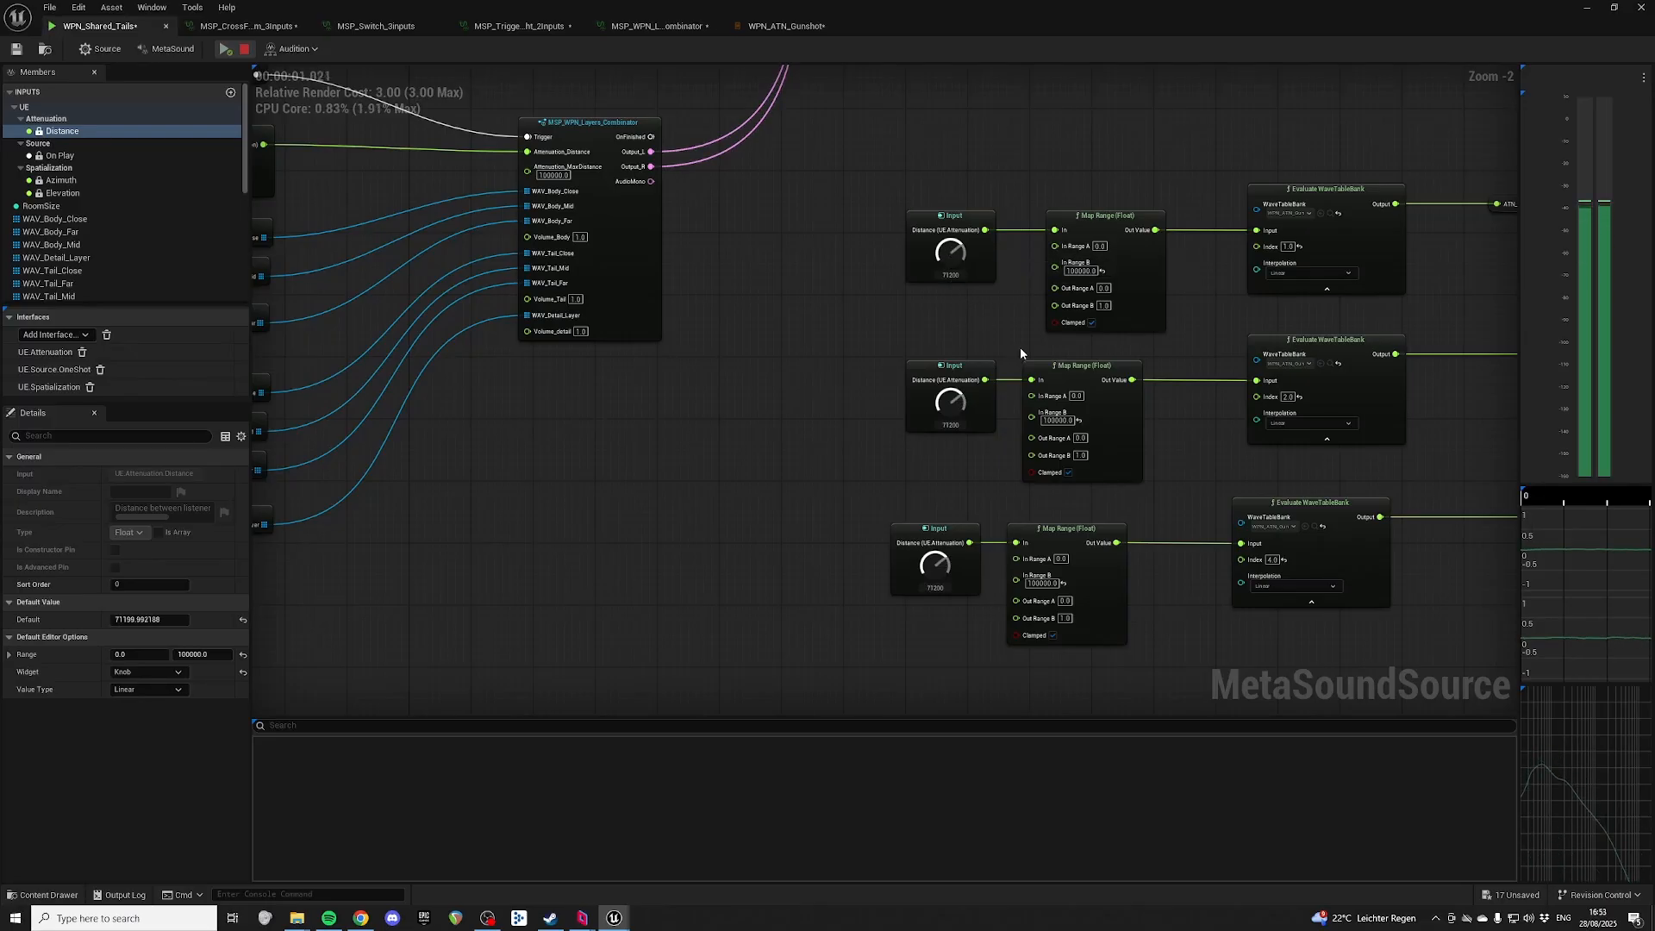
{"action": "left_click_drag", "start_coordinate": [950, 250], "coordinate": [948, 303]}
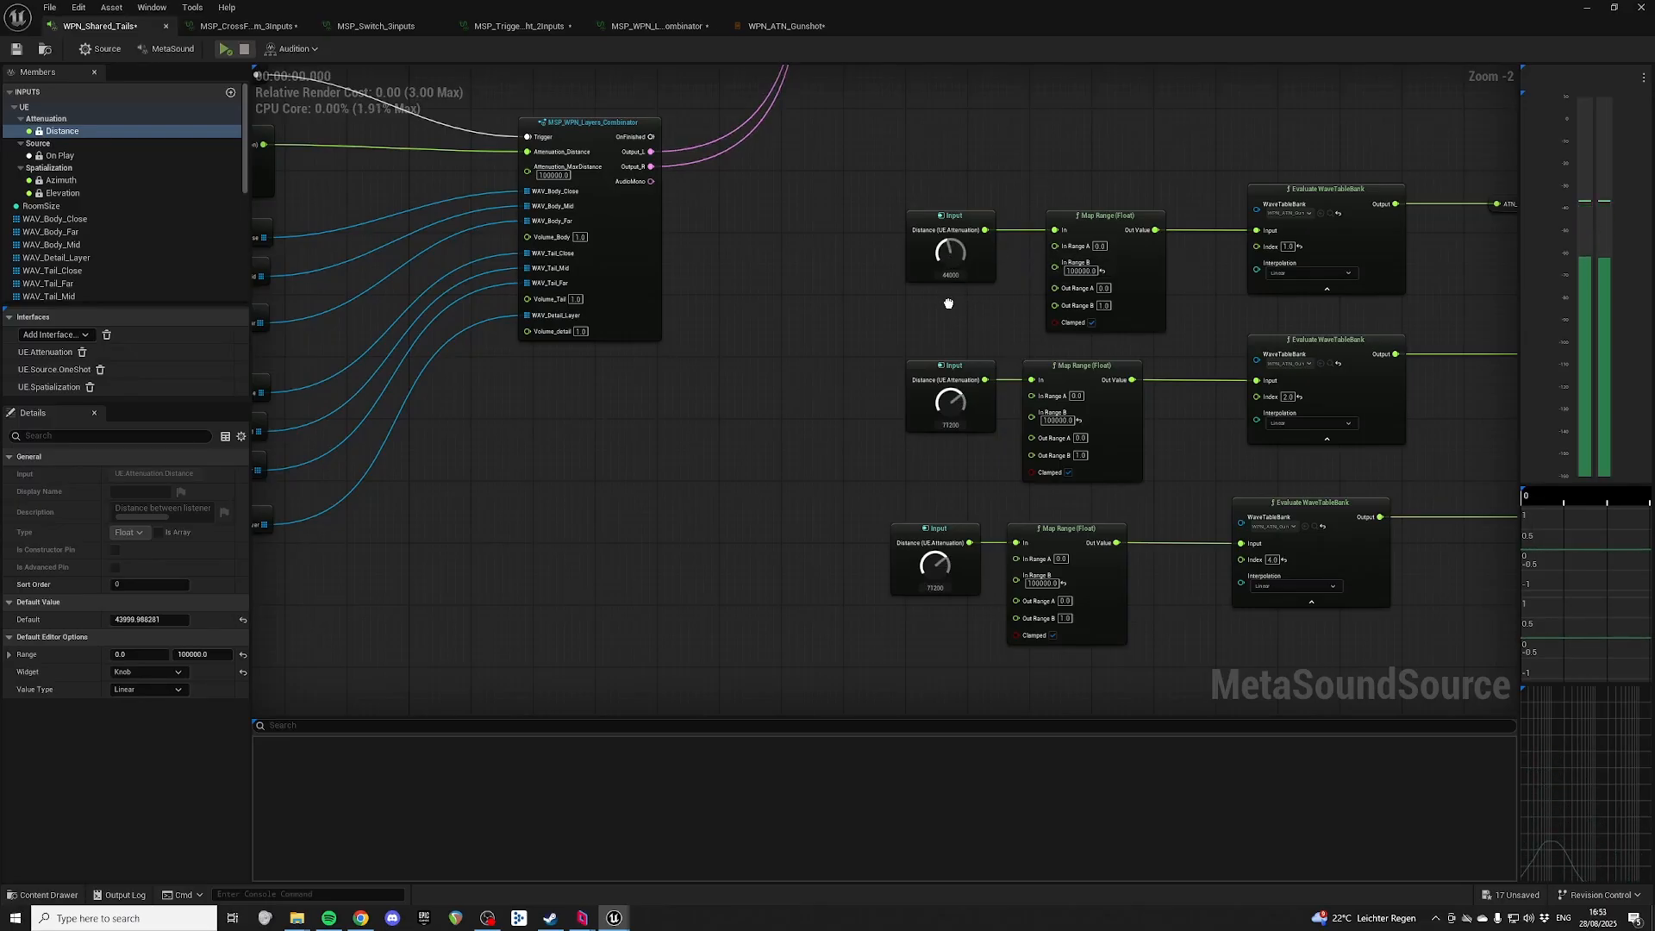
{"action": "key", "text": "space"}
{"action": "right_click_drag", "start_coordinate": [1069, 122], "coordinate": [1033, 280]}
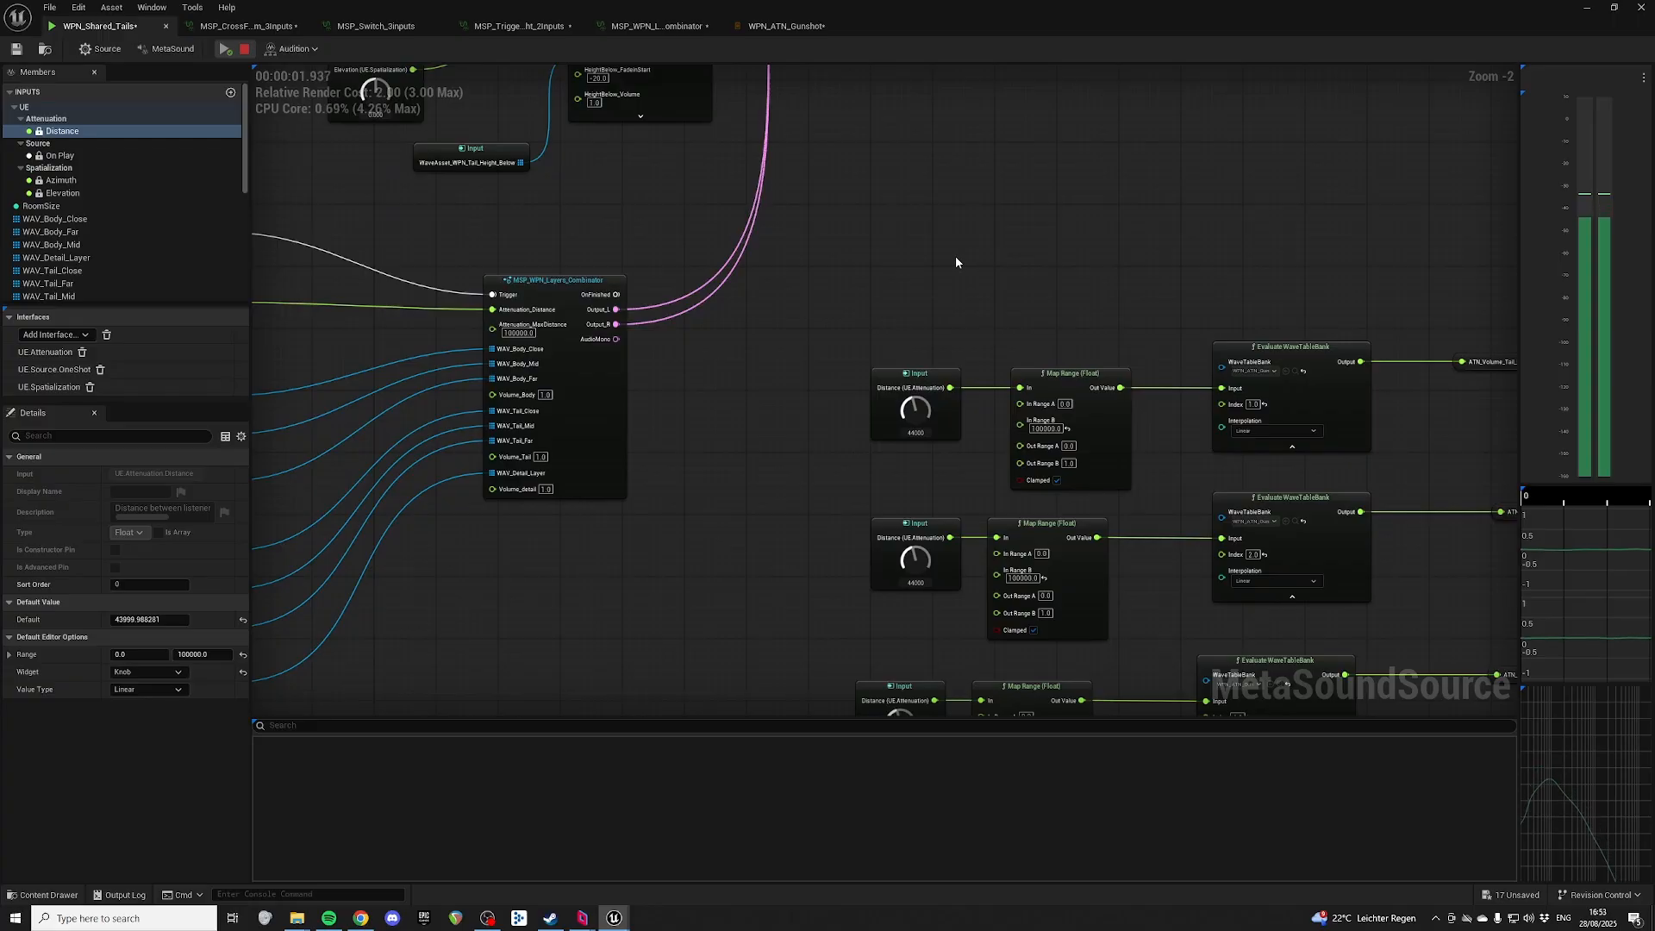
{"action": "key", "text": "space"}
{"action": "key", "text": "space"}
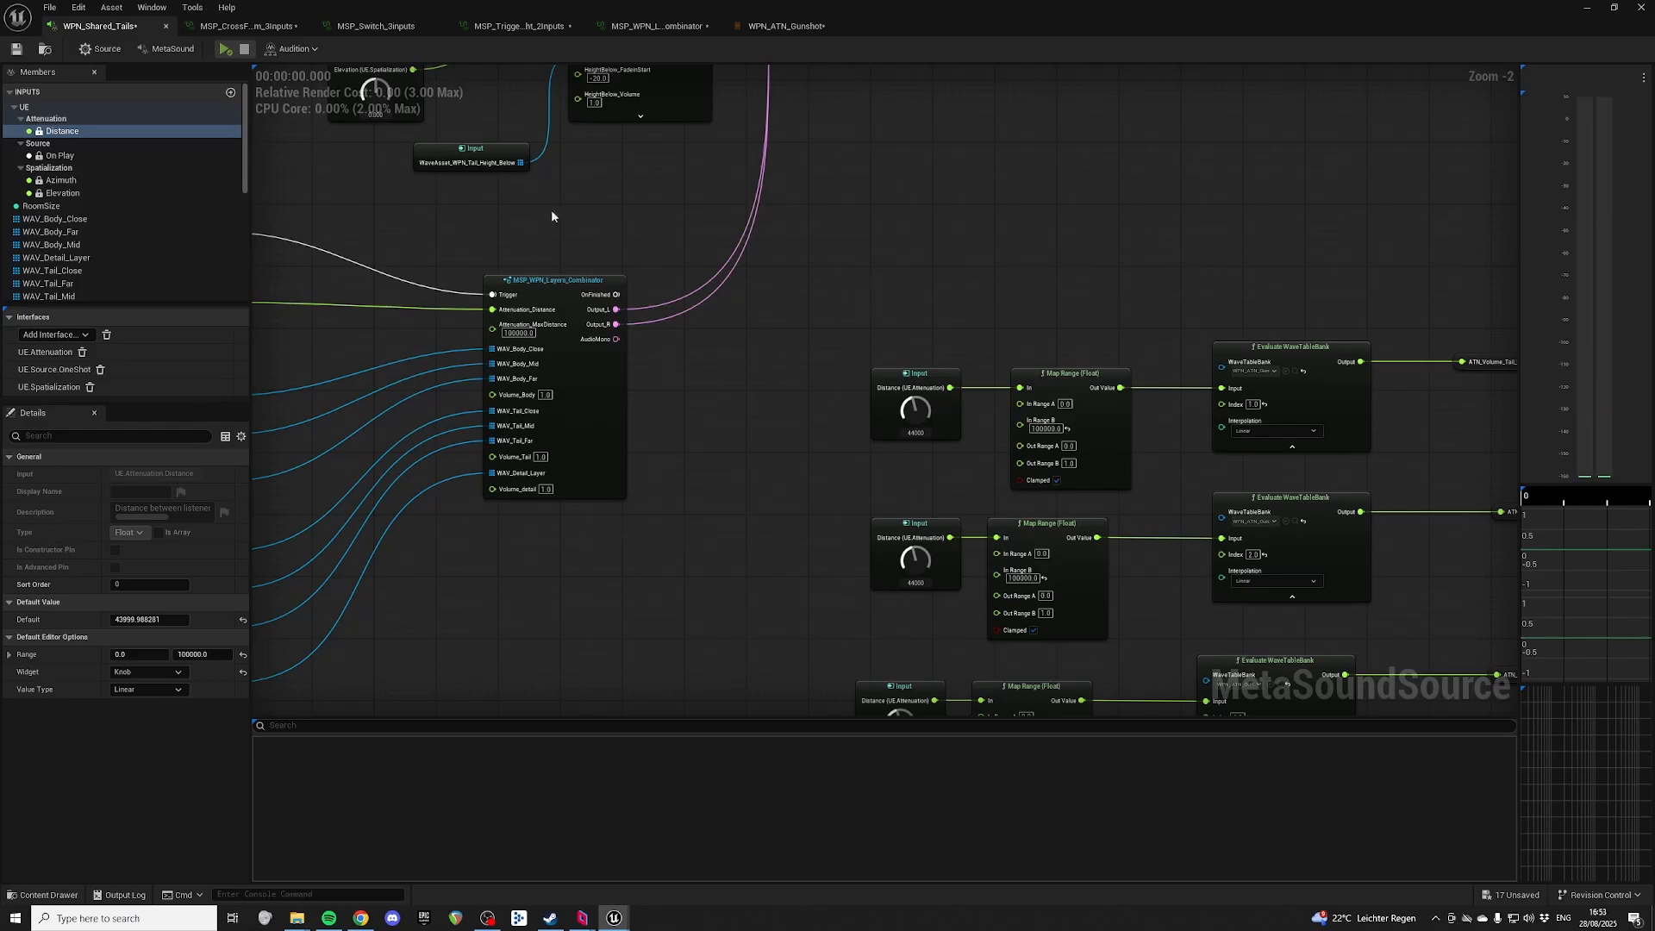
Step: Review the MetaSound and Source settings, including the assets available for Attenuation Settings
{"action": "left_click", "coordinate": [166, 49]}
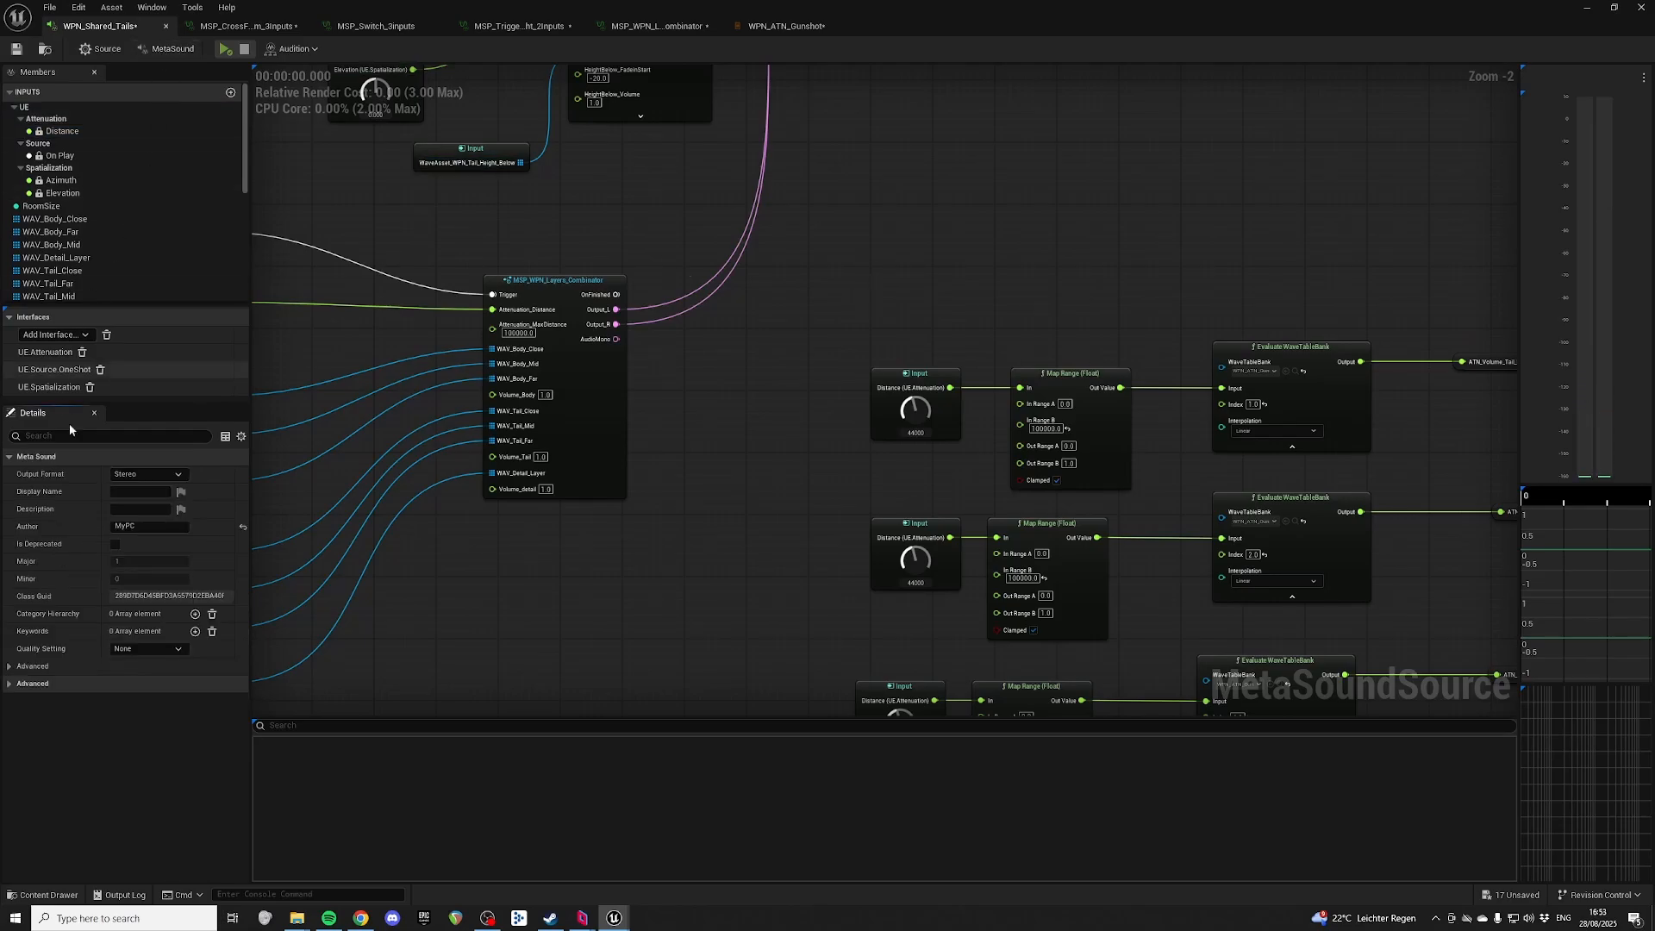
{"action": "left_click", "coordinate": [125, 49]}
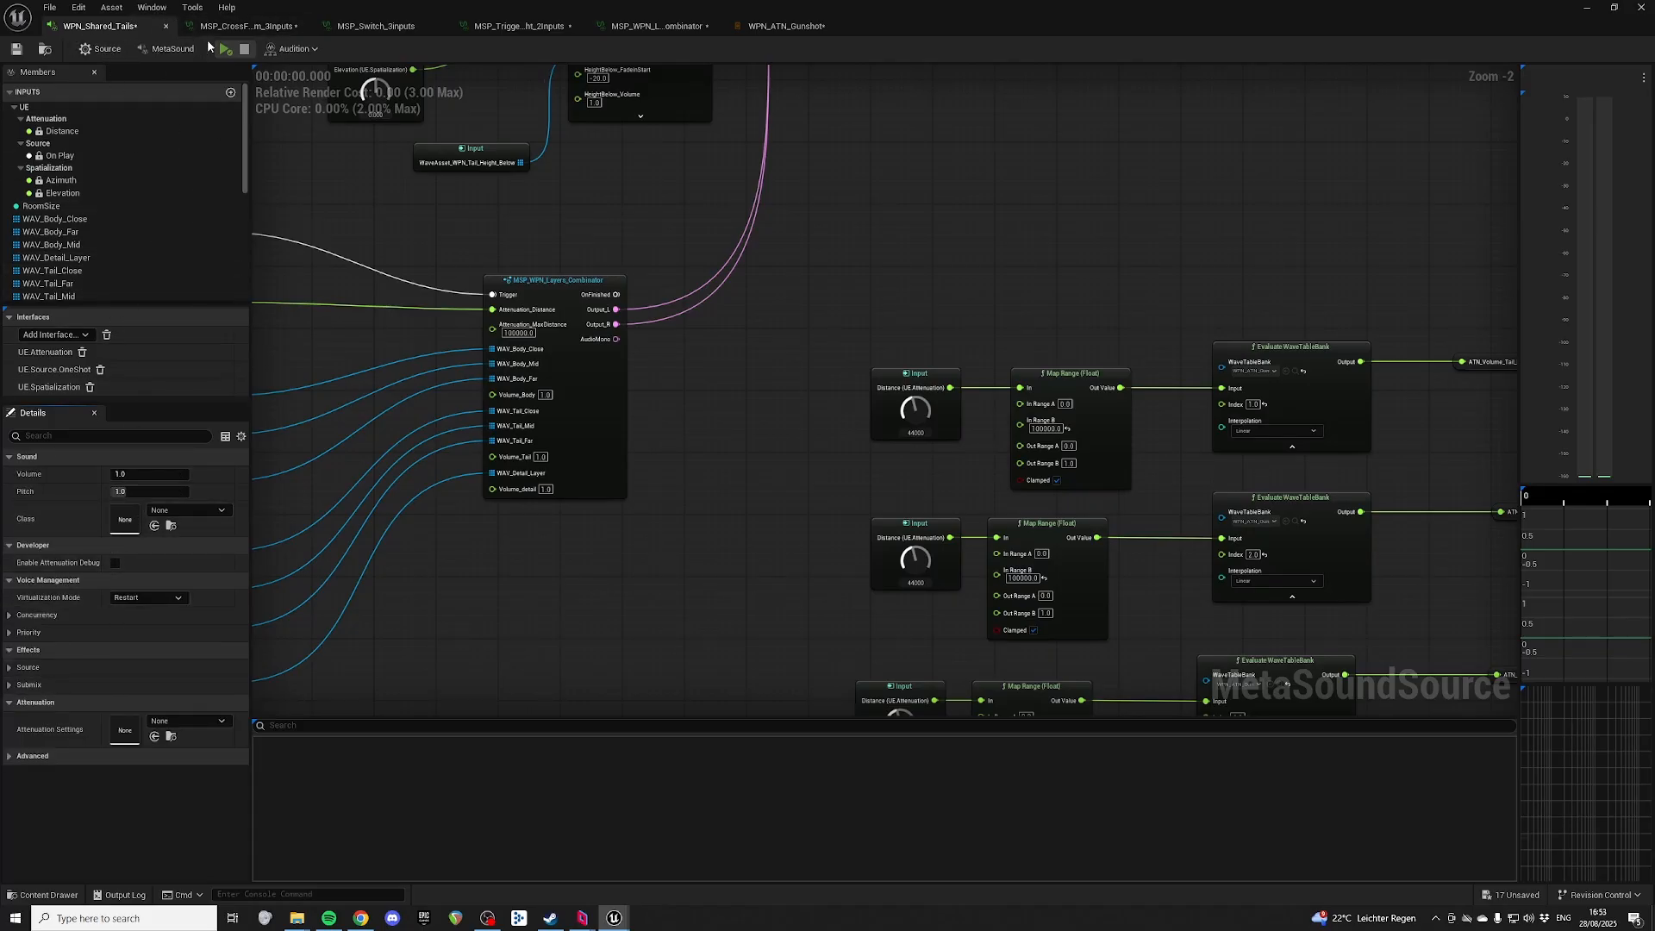
{"action": "left_click", "coordinate": [172, 52]}
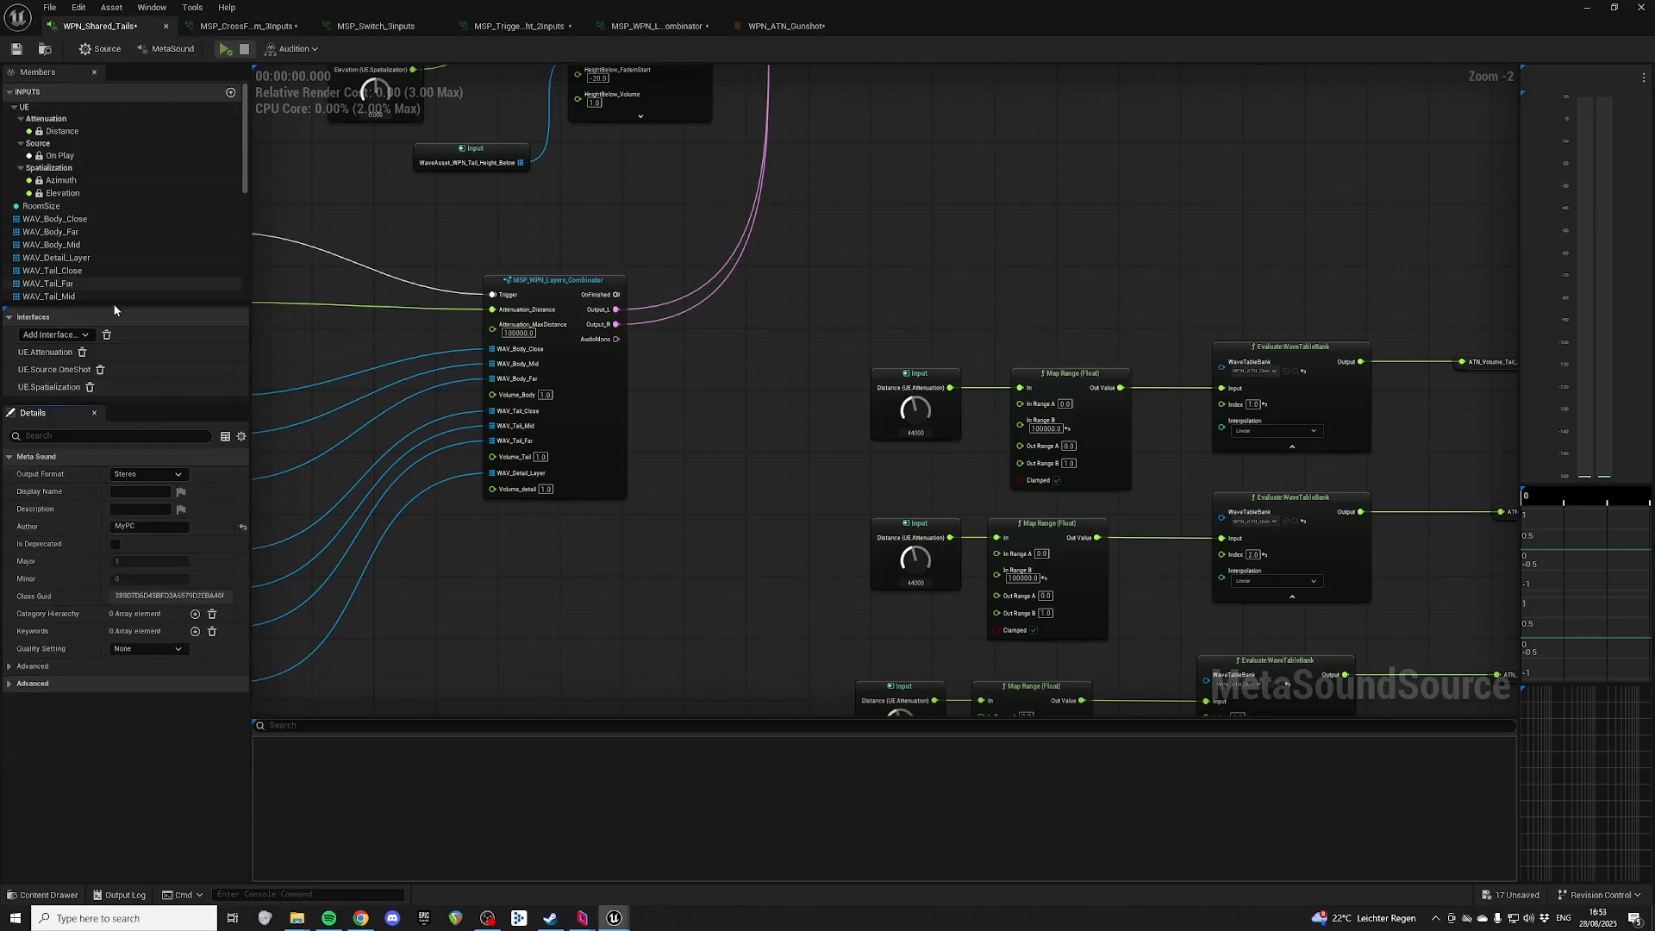
{"action": "scroll", "coordinate": [912, 357], "scroll_direction": "down", "scroll_amount": 3}
{"action": "left_click", "coordinate": [84, 49]}
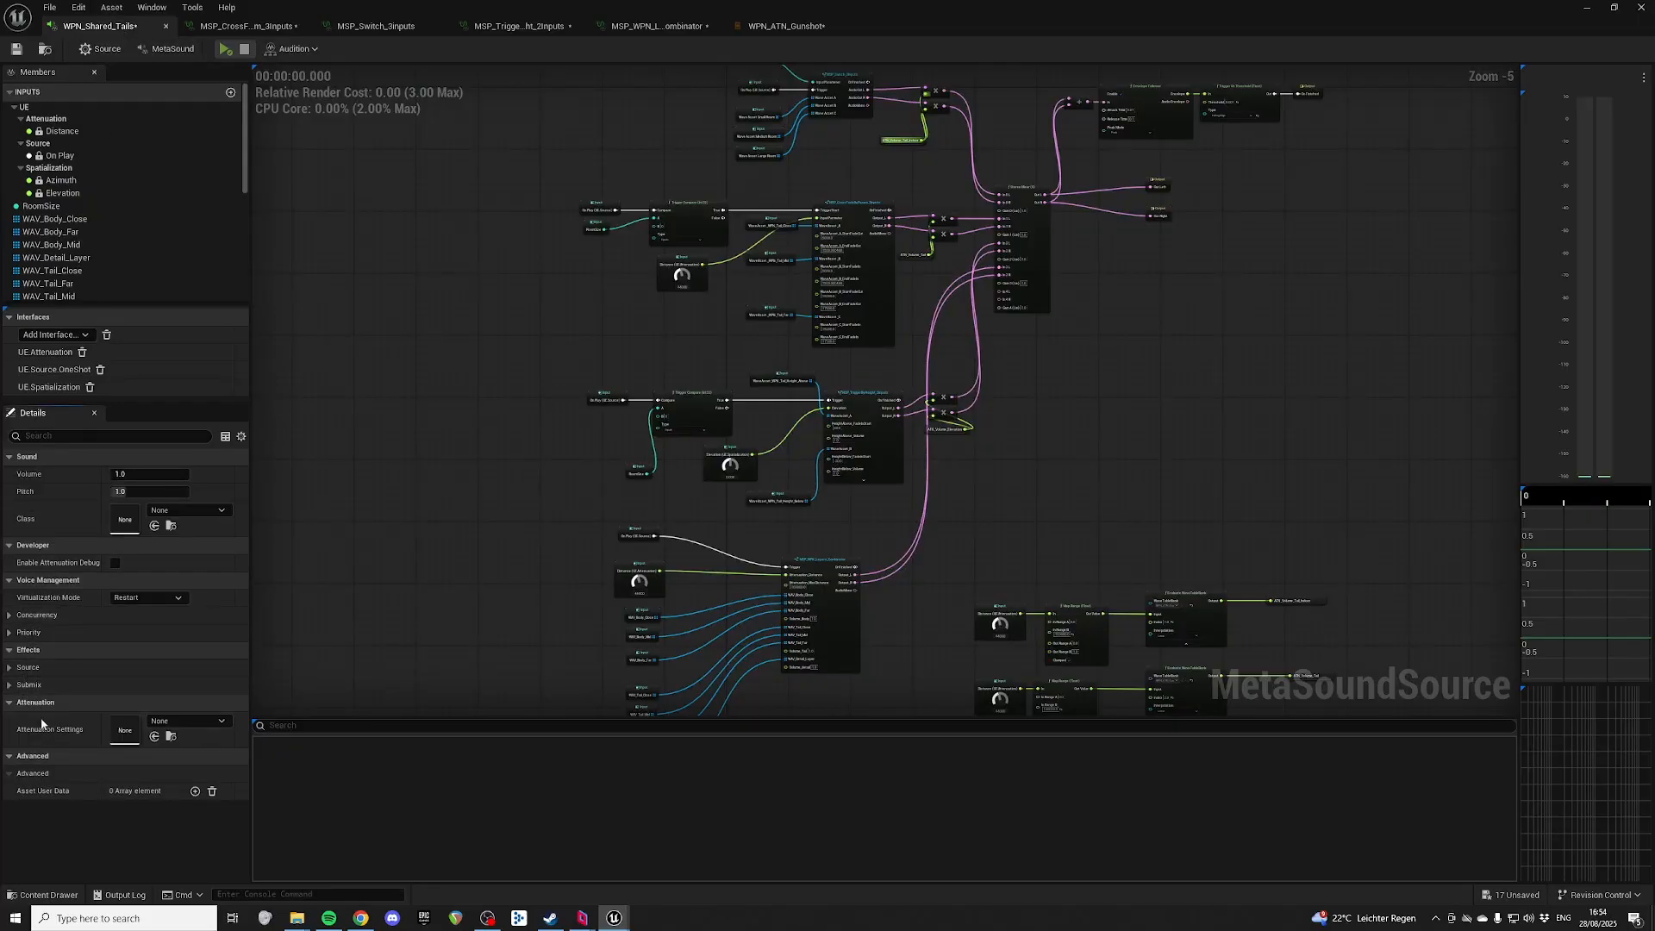
{"action": "left_click", "coordinate": [179, 723]}
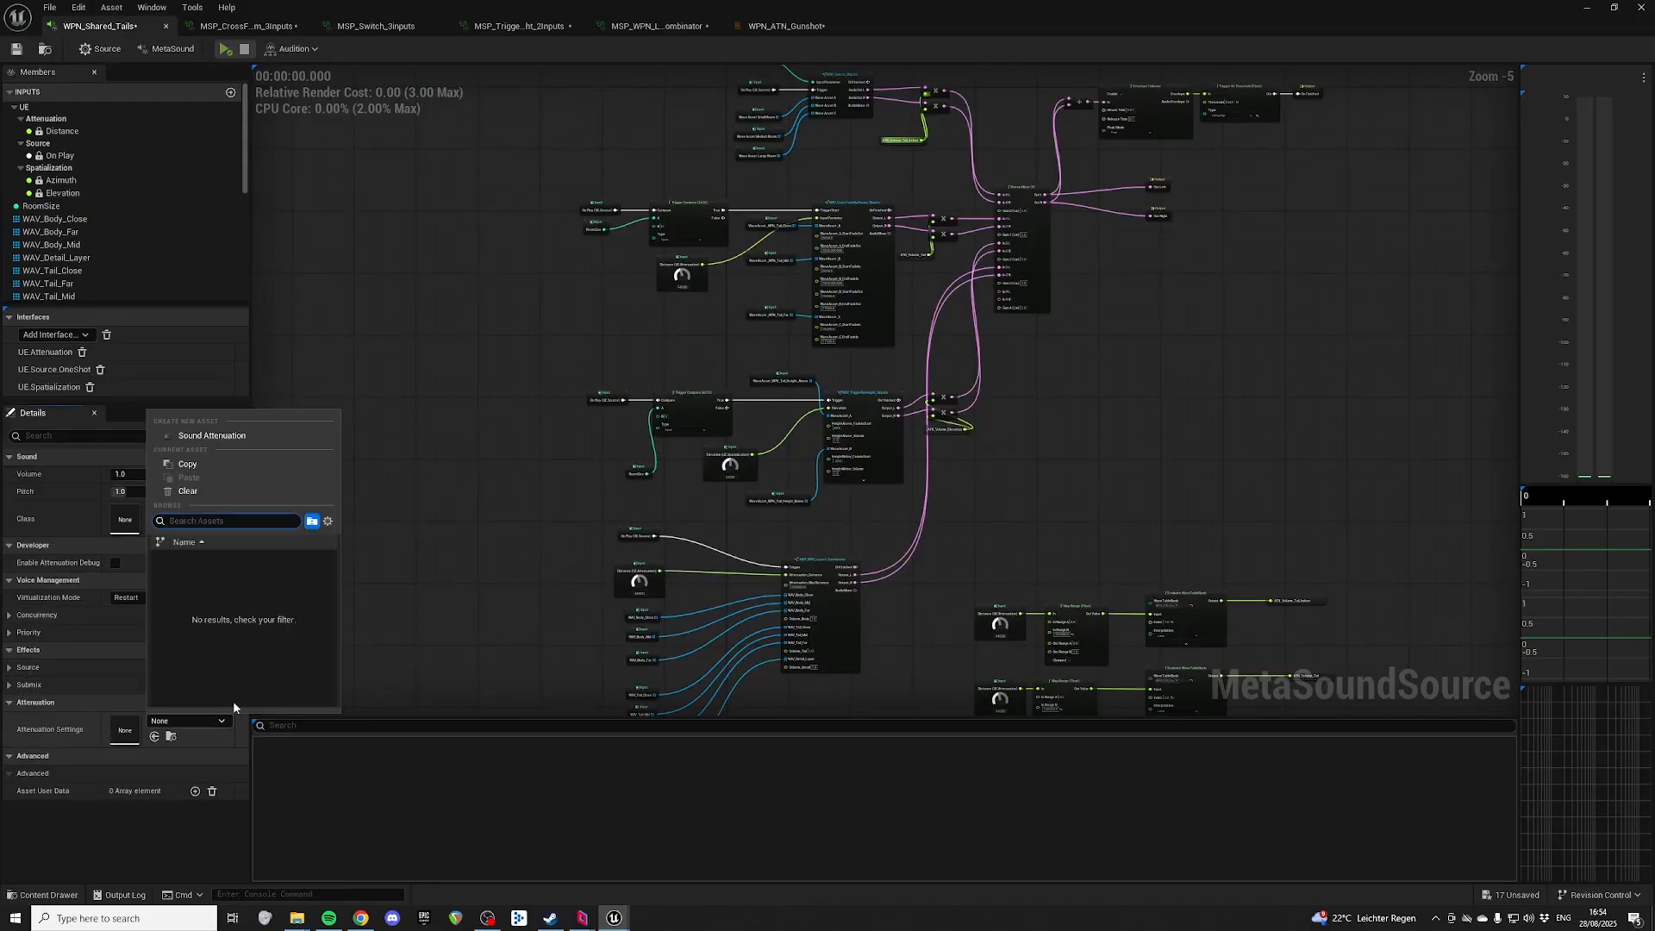
{"action": "left_click", "coordinate": [1105, 439]}
Step: Browse the Audio folder and preview the MR01 Scifi-Sniper body, mech and tail sound waves
{"action": "key", "text": "ctrl+space"}
{"action": "left_click", "coordinate": [984, 850]}
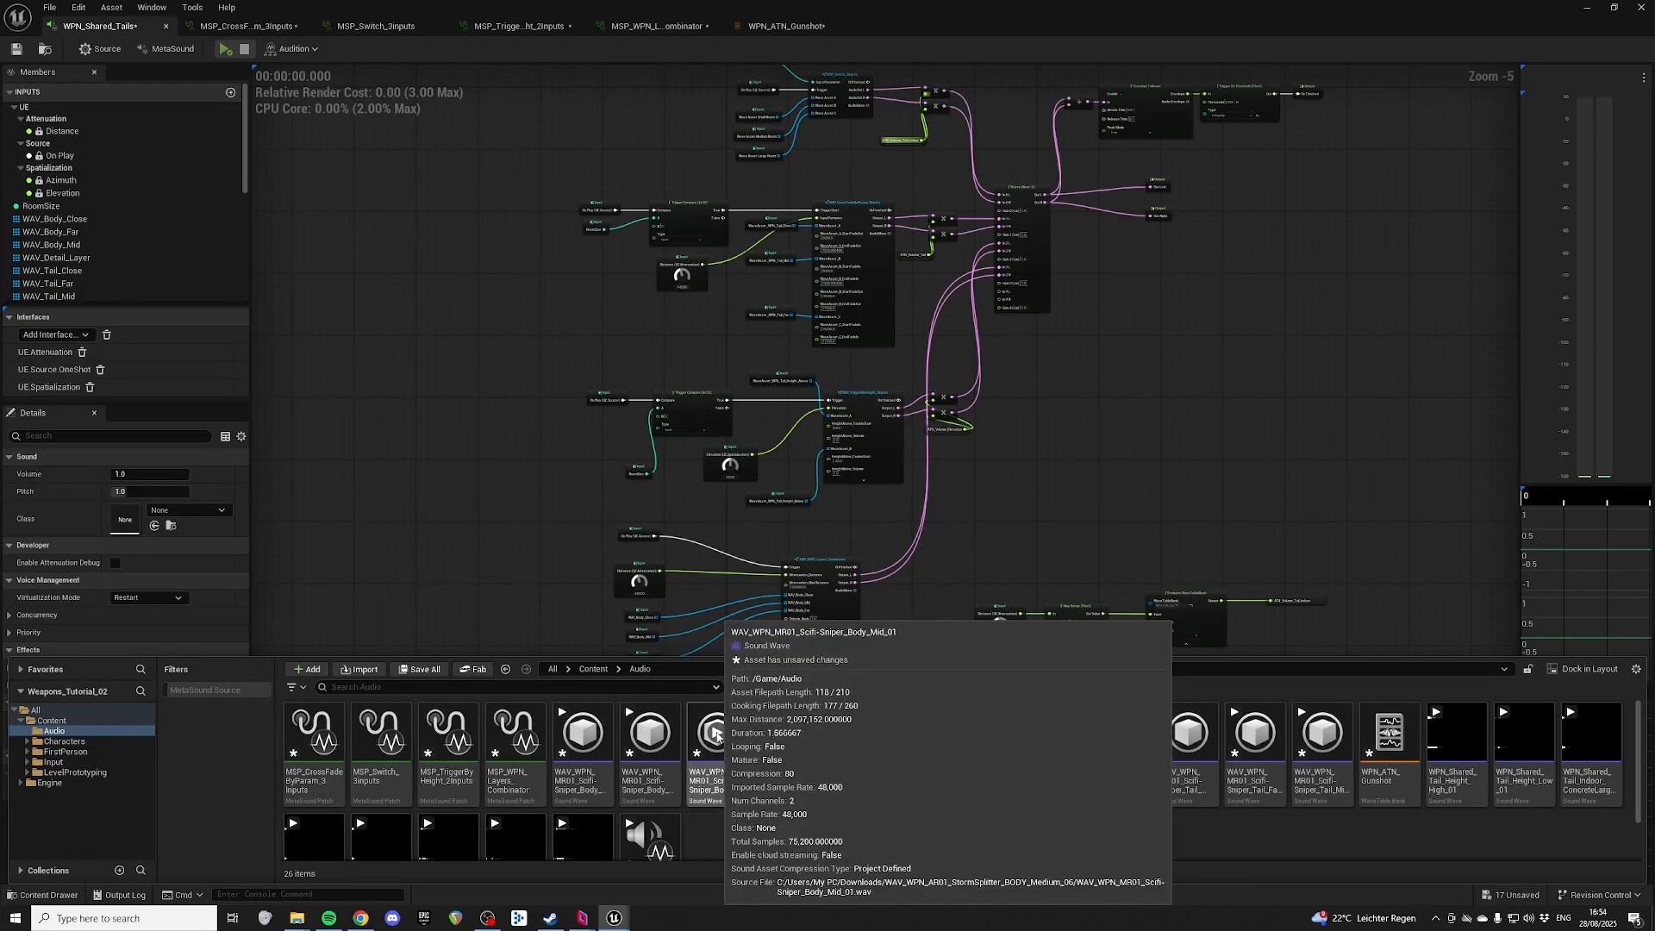
{"action": "left_click", "coordinate": [715, 733]}
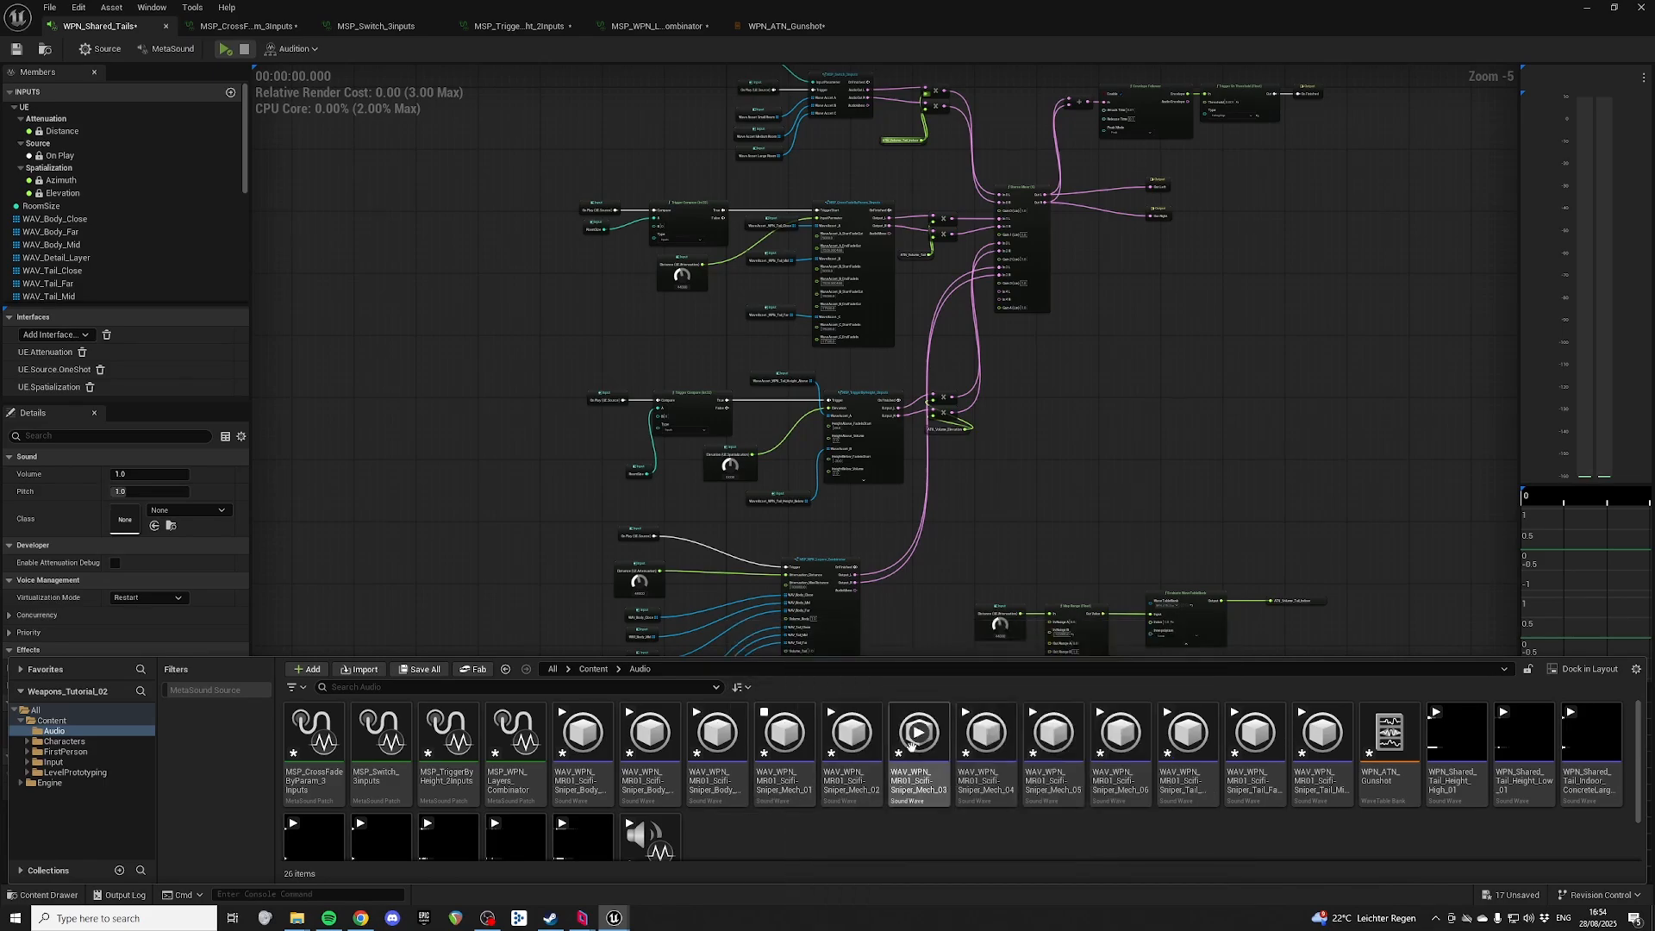
{"action": "left_click", "coordinate": [851, 750]}
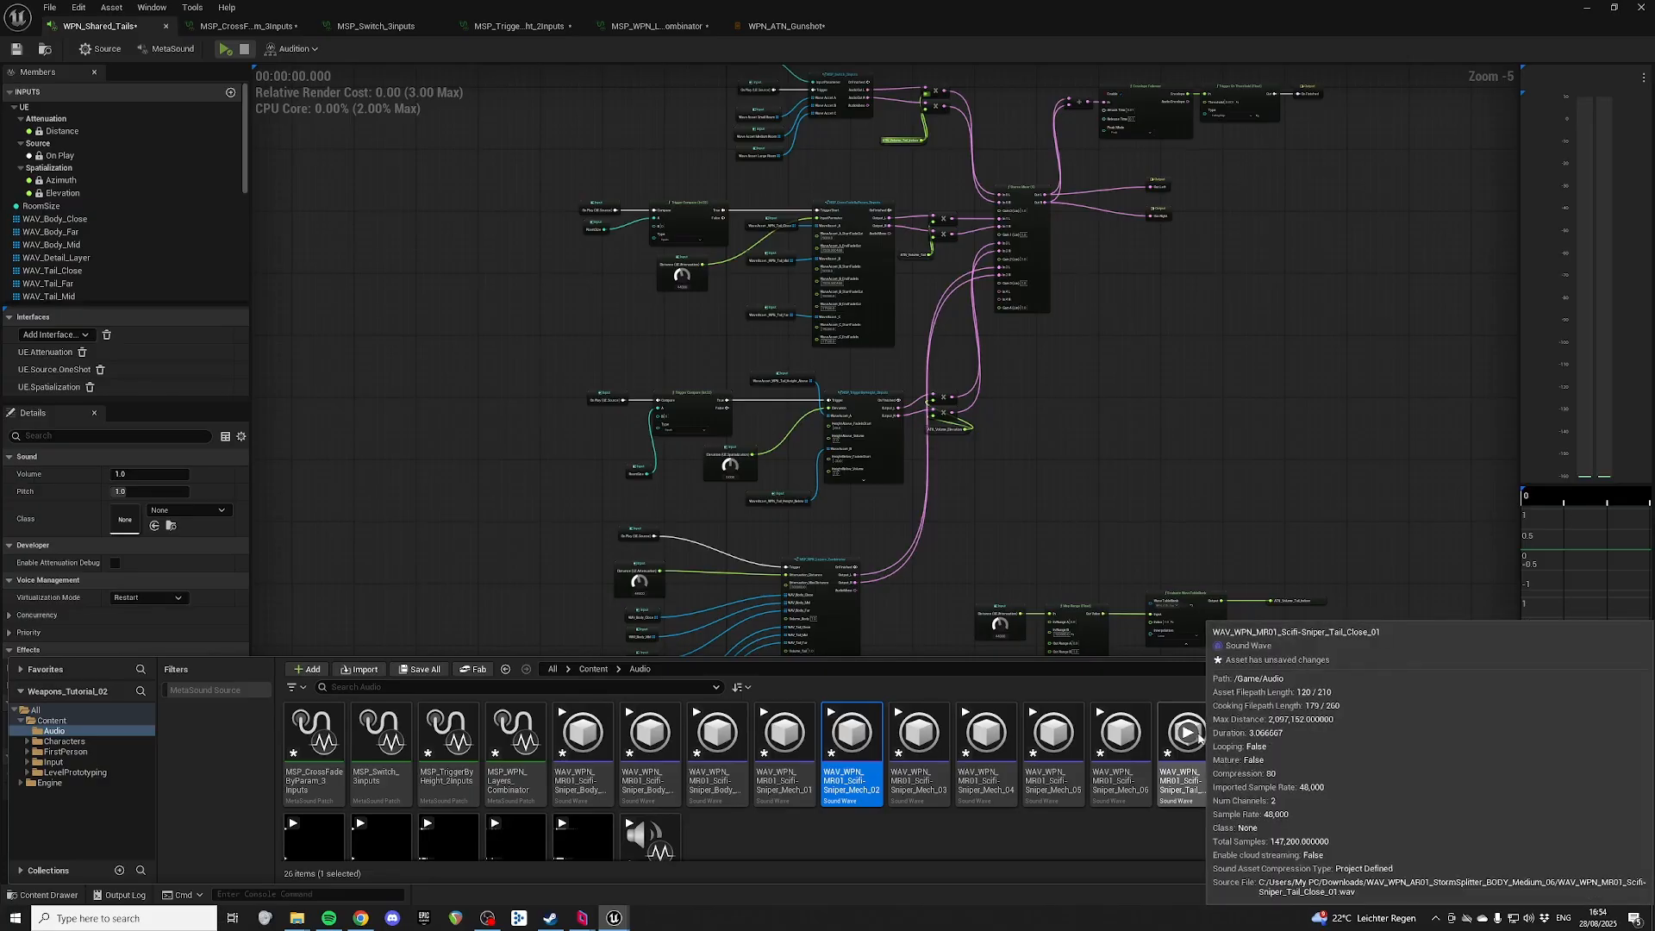
{"action": "left_click", "coordinate": [1198, 743]}
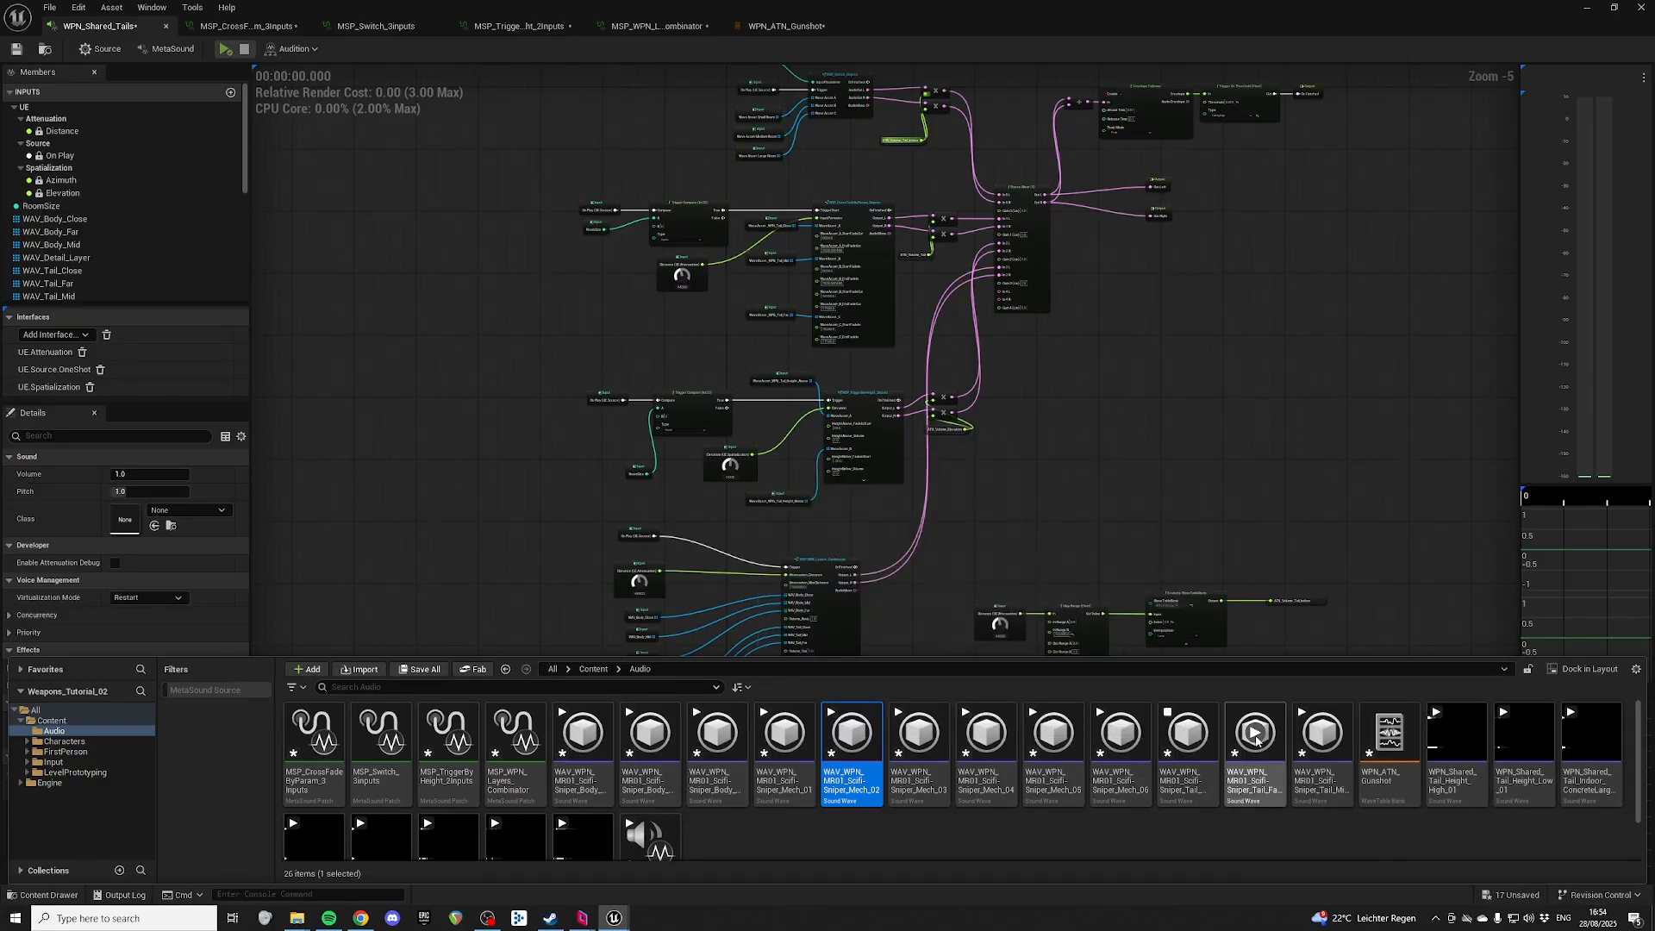
{"action": "left_click", "coordinate": [1323, 734]}
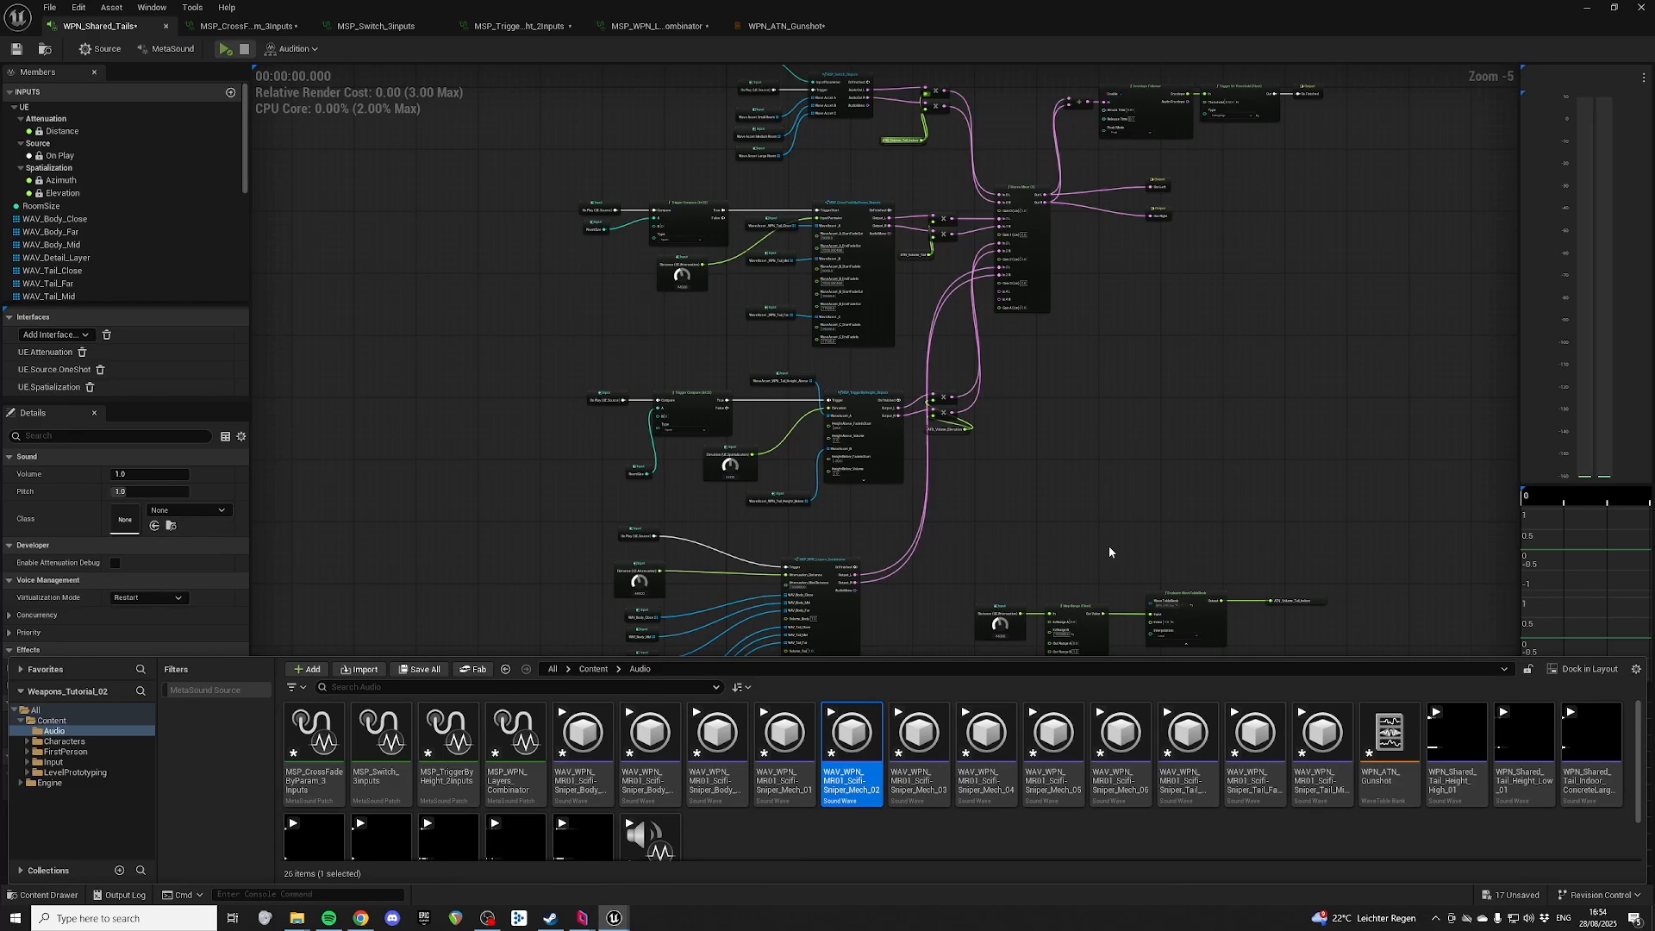
Step: Preview the shared land tail sound waves, including WPN_Shared_Tail_Land_Mid_01 and the far version
{"action": "scroll", "coordinate": [949, 838], "scroll_direction": "down", "scroll_amount": 2}
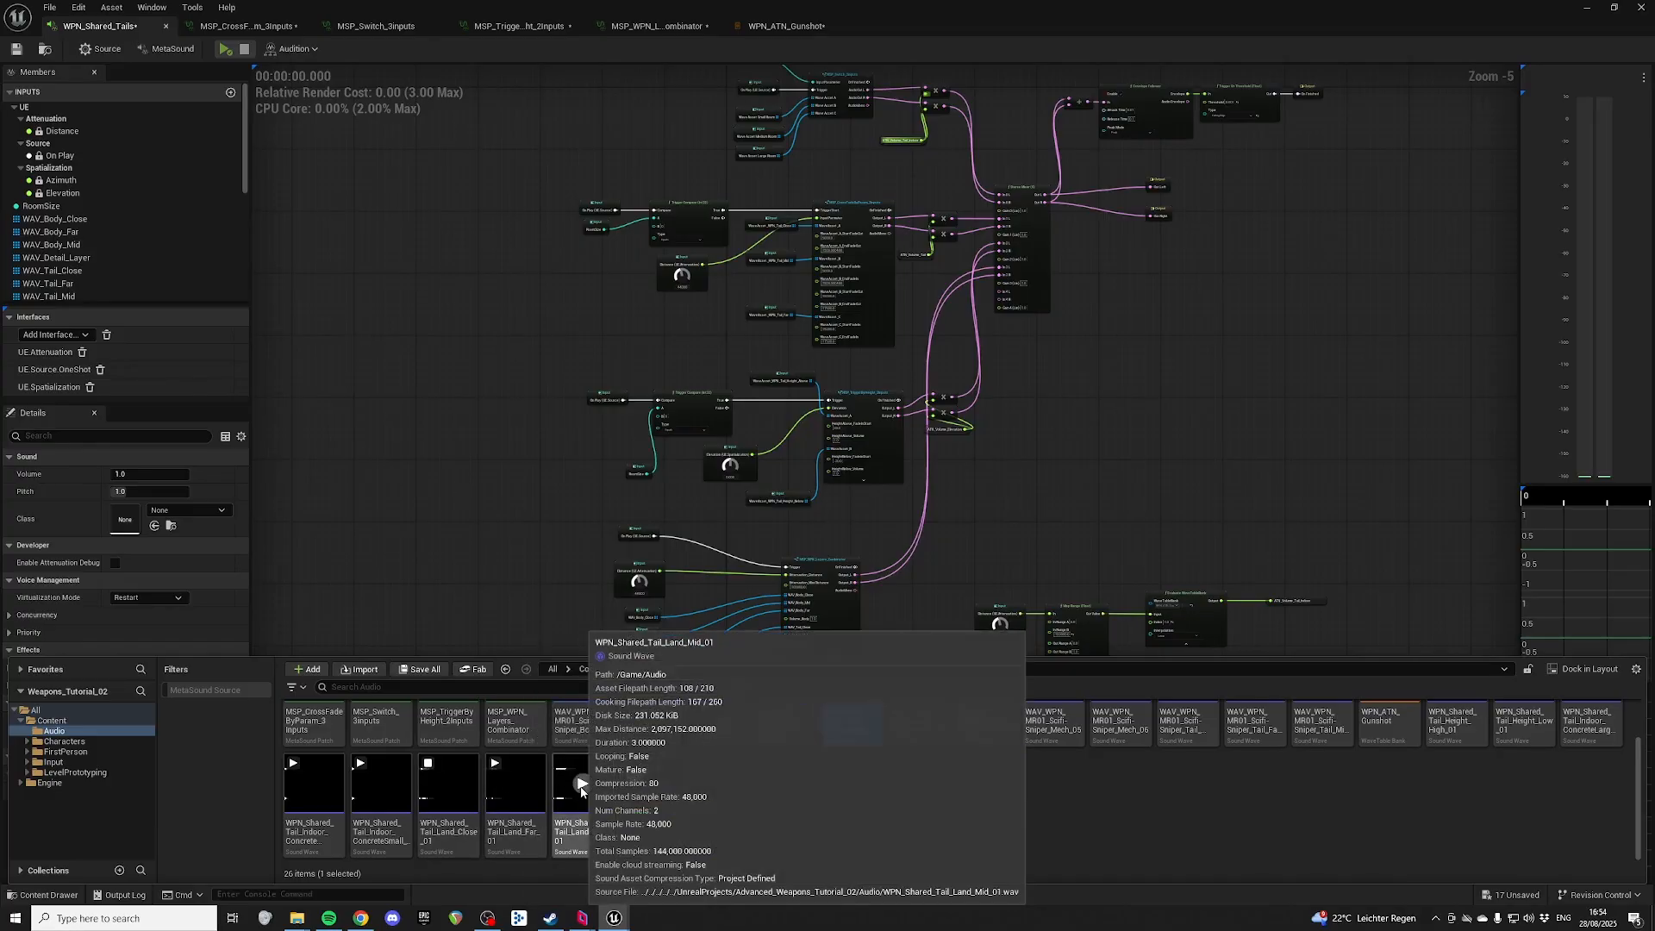
{"action": "left_click", "coordinate": [584, 785]}
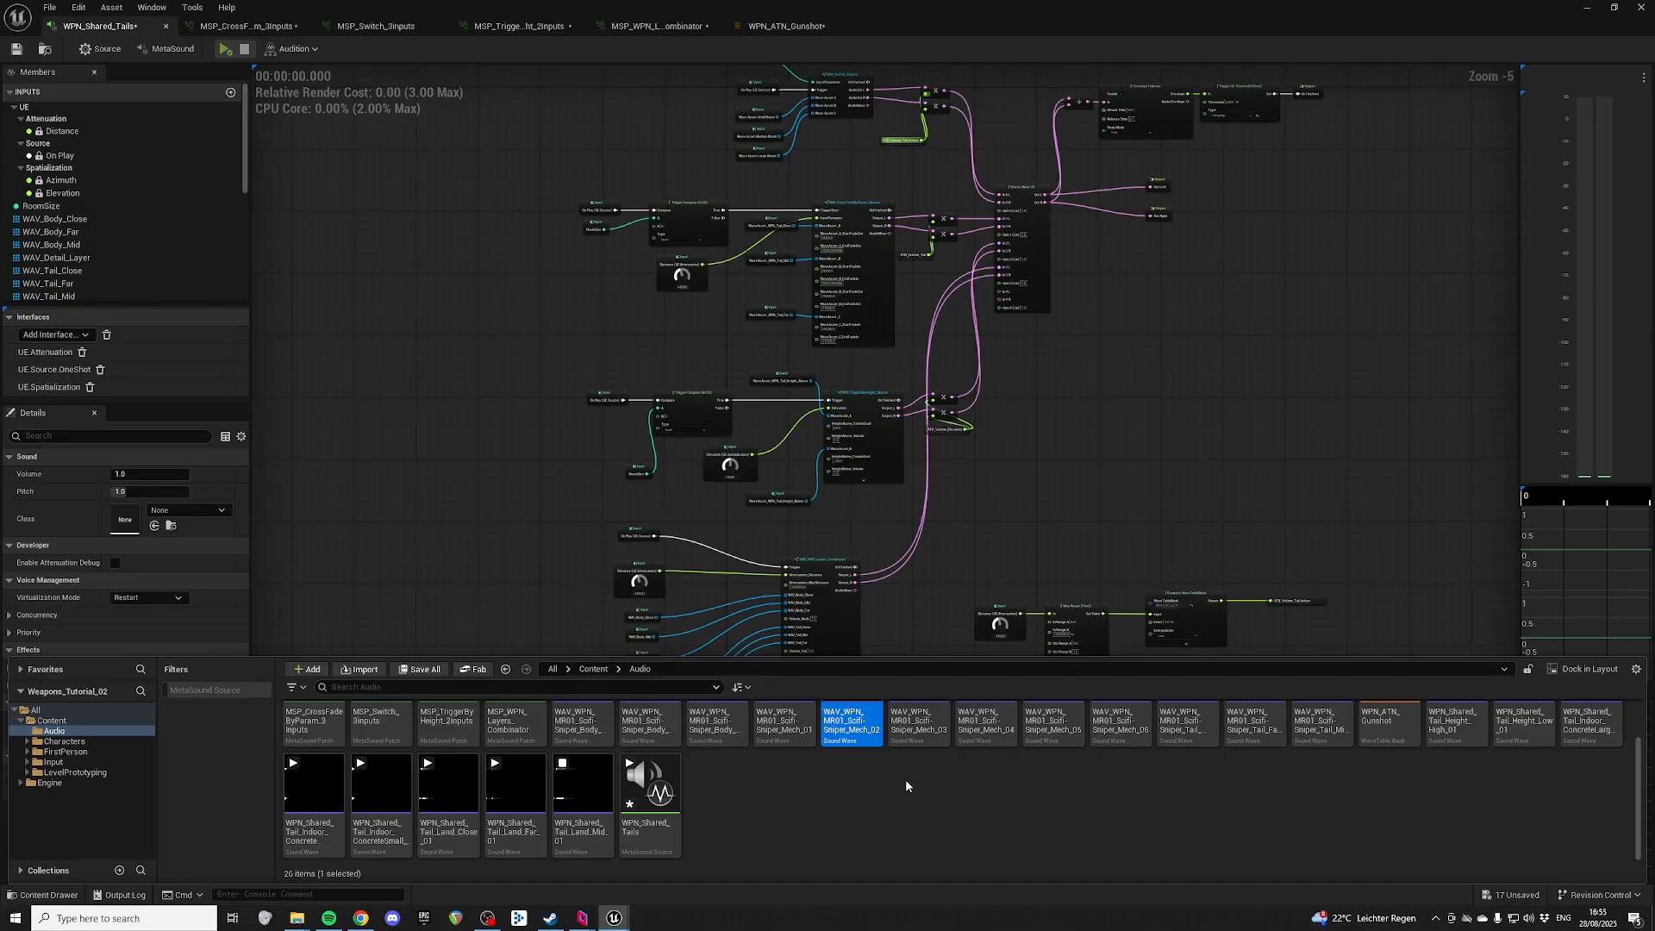
{"action": "left_click", "coordinate": [517, 783]}
Step: Preview the MR01 Scifi-Sniper close, mid and far tail sound waves once more for comparison
{"action": "scroll", "coordinate": [943, 778], "scroll_direction": "up", "scroll_amount": 1}
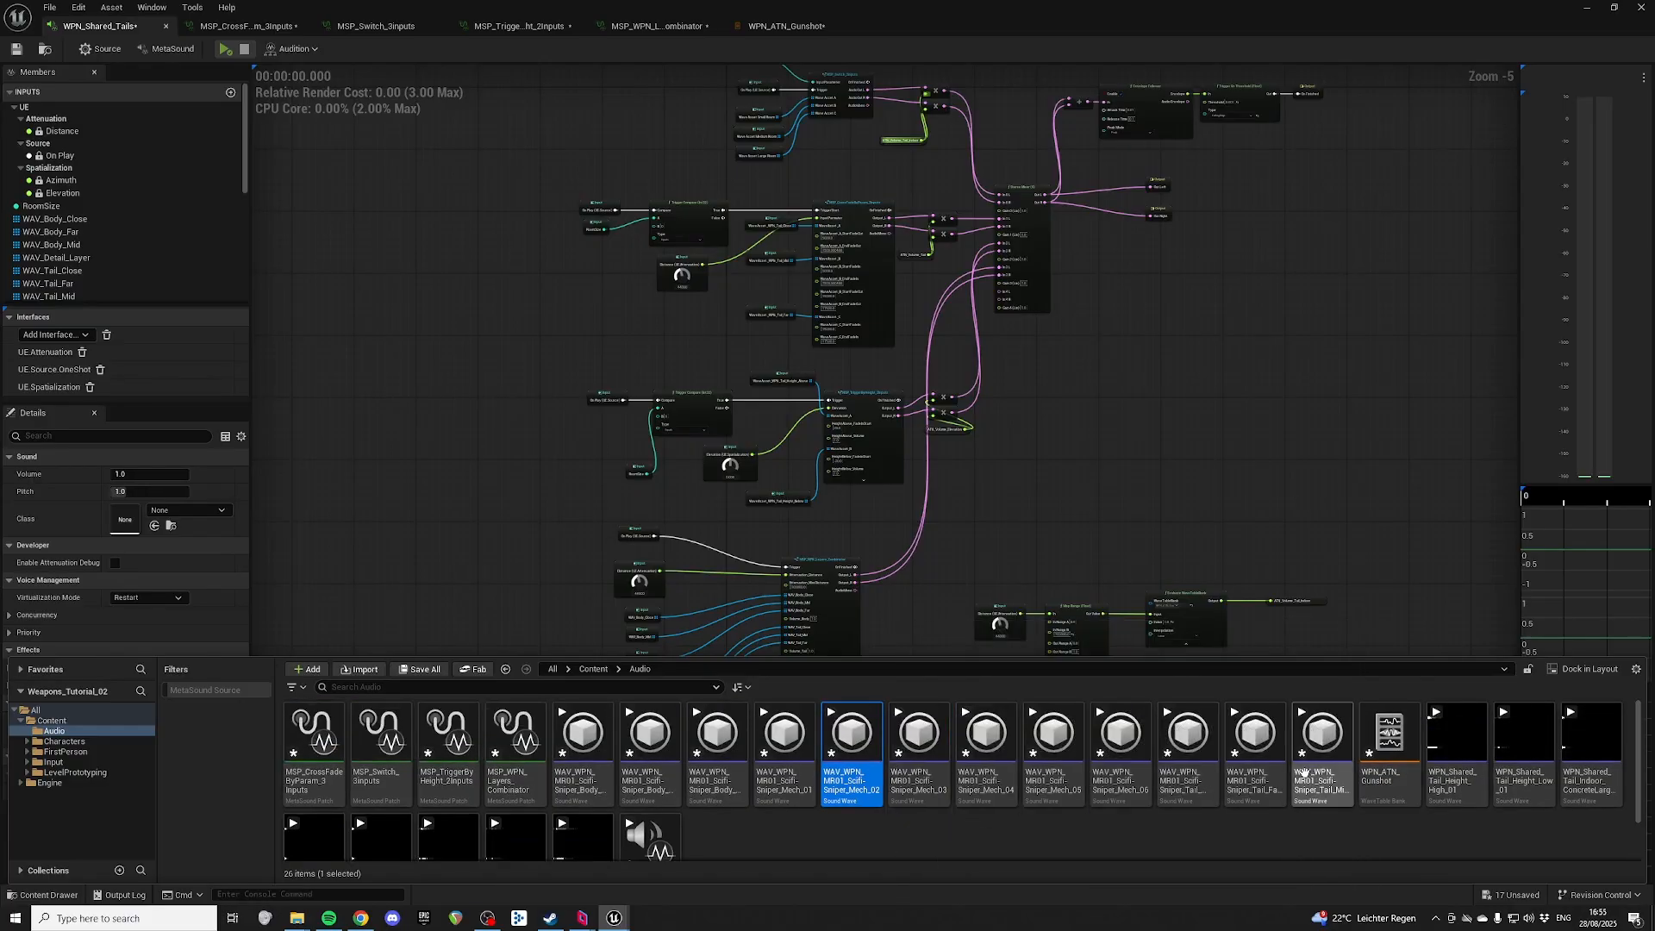
{"action": "left_click", "coordinate": [1189, 734]}
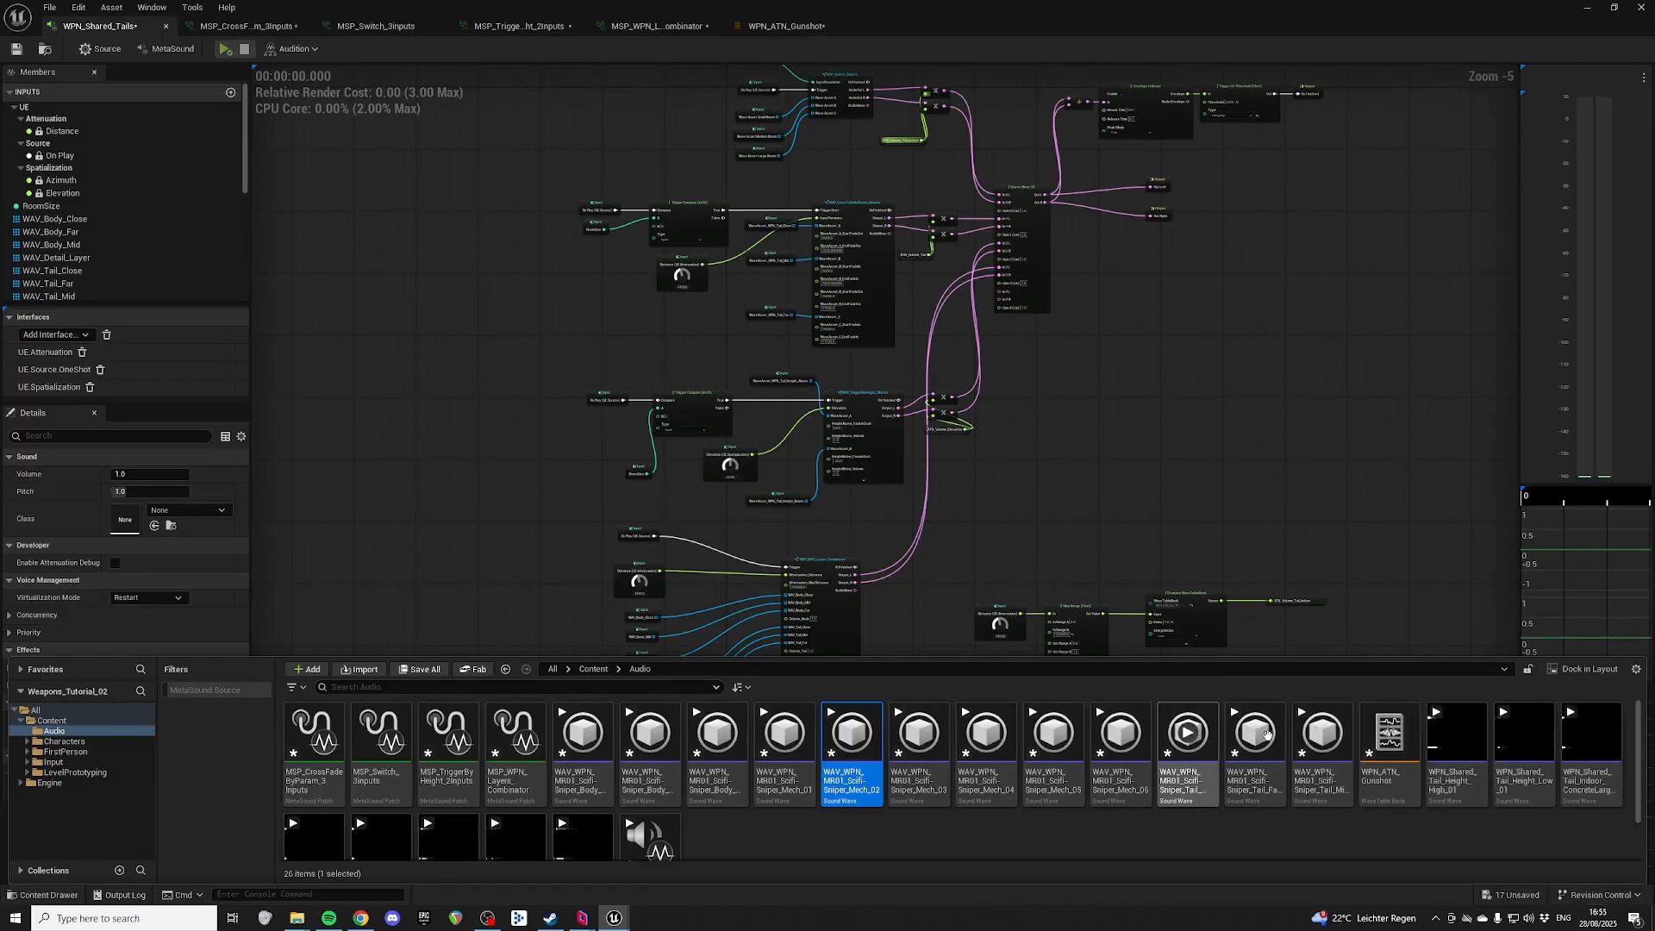
{"action": "left_click", "coordinate": [1324, 739]}
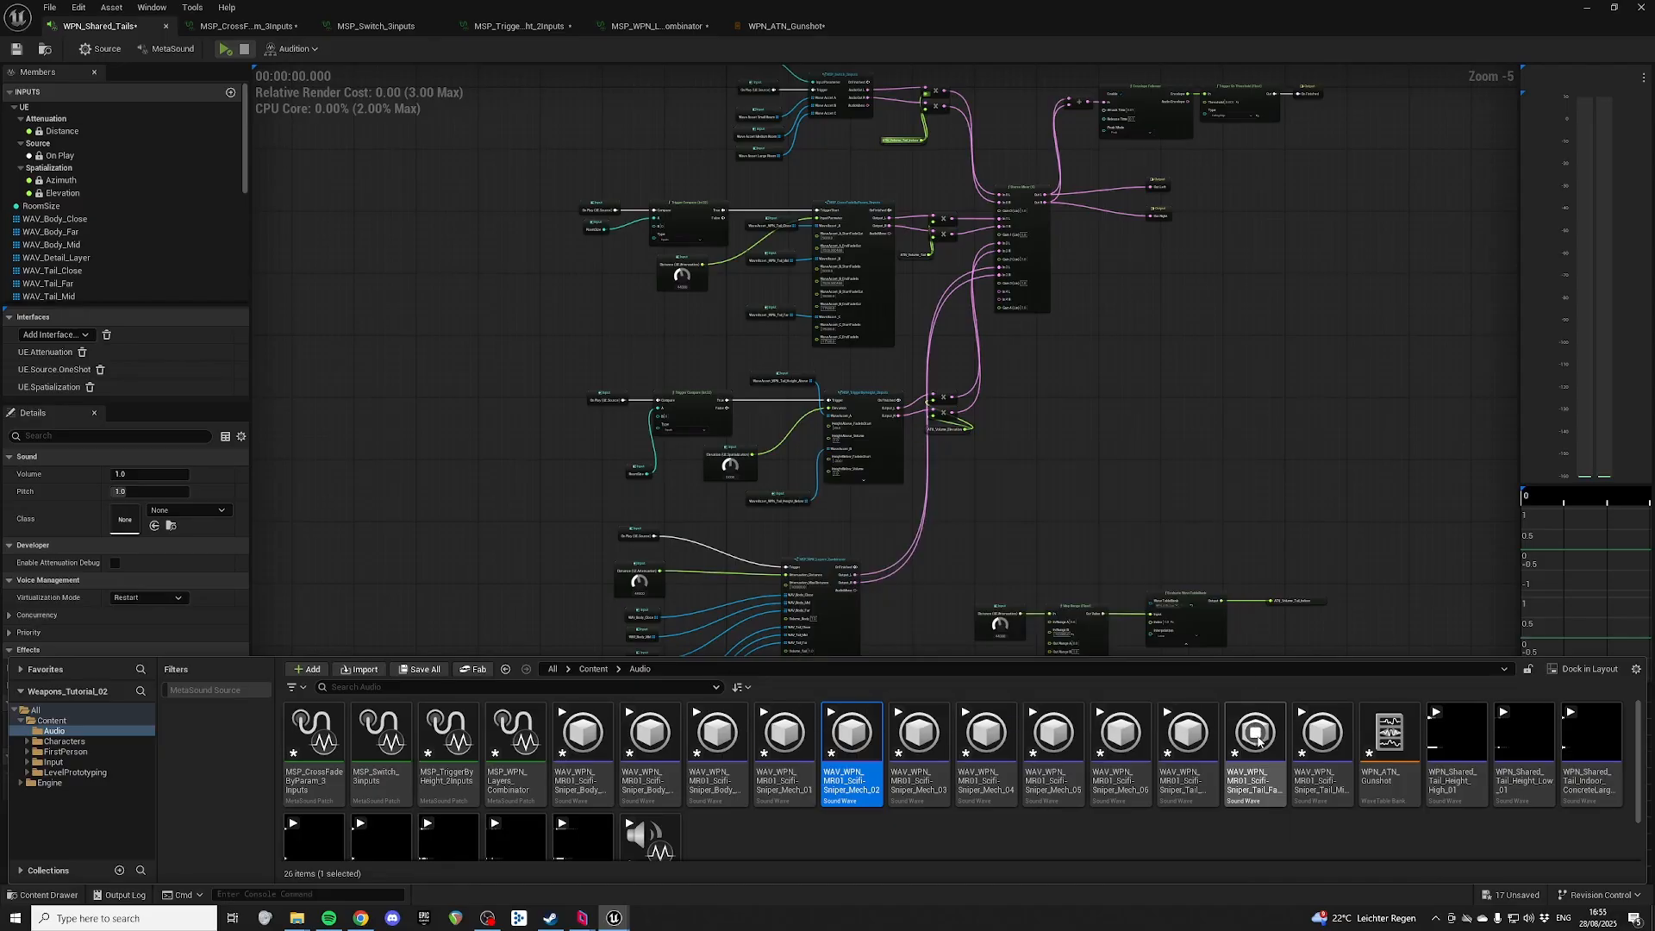
{"action": "left_click", "coordinate": [1254, 733]}
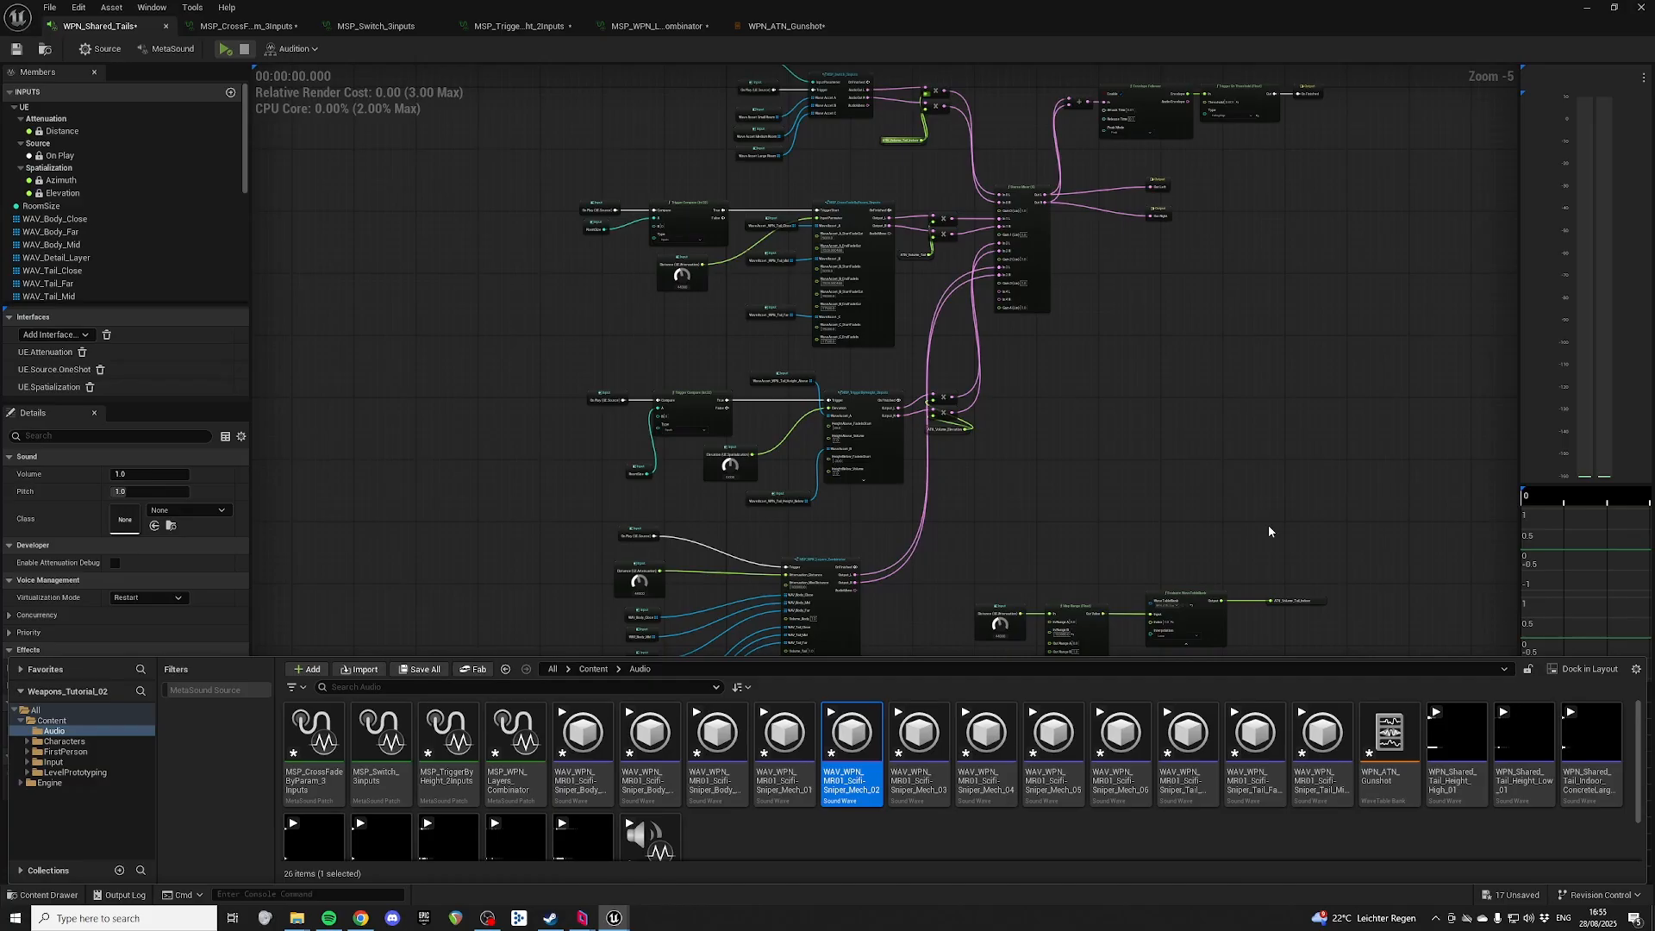
Step: Audition the layered weapon sound and look over the tail, height and layer sections of the graph
{"action": "mouse_move", "coordinate": [1256, 742]}
{"action": "right_click_drag", "start_coordinate": [1181, 365], "coordinate": [1113, 456]}
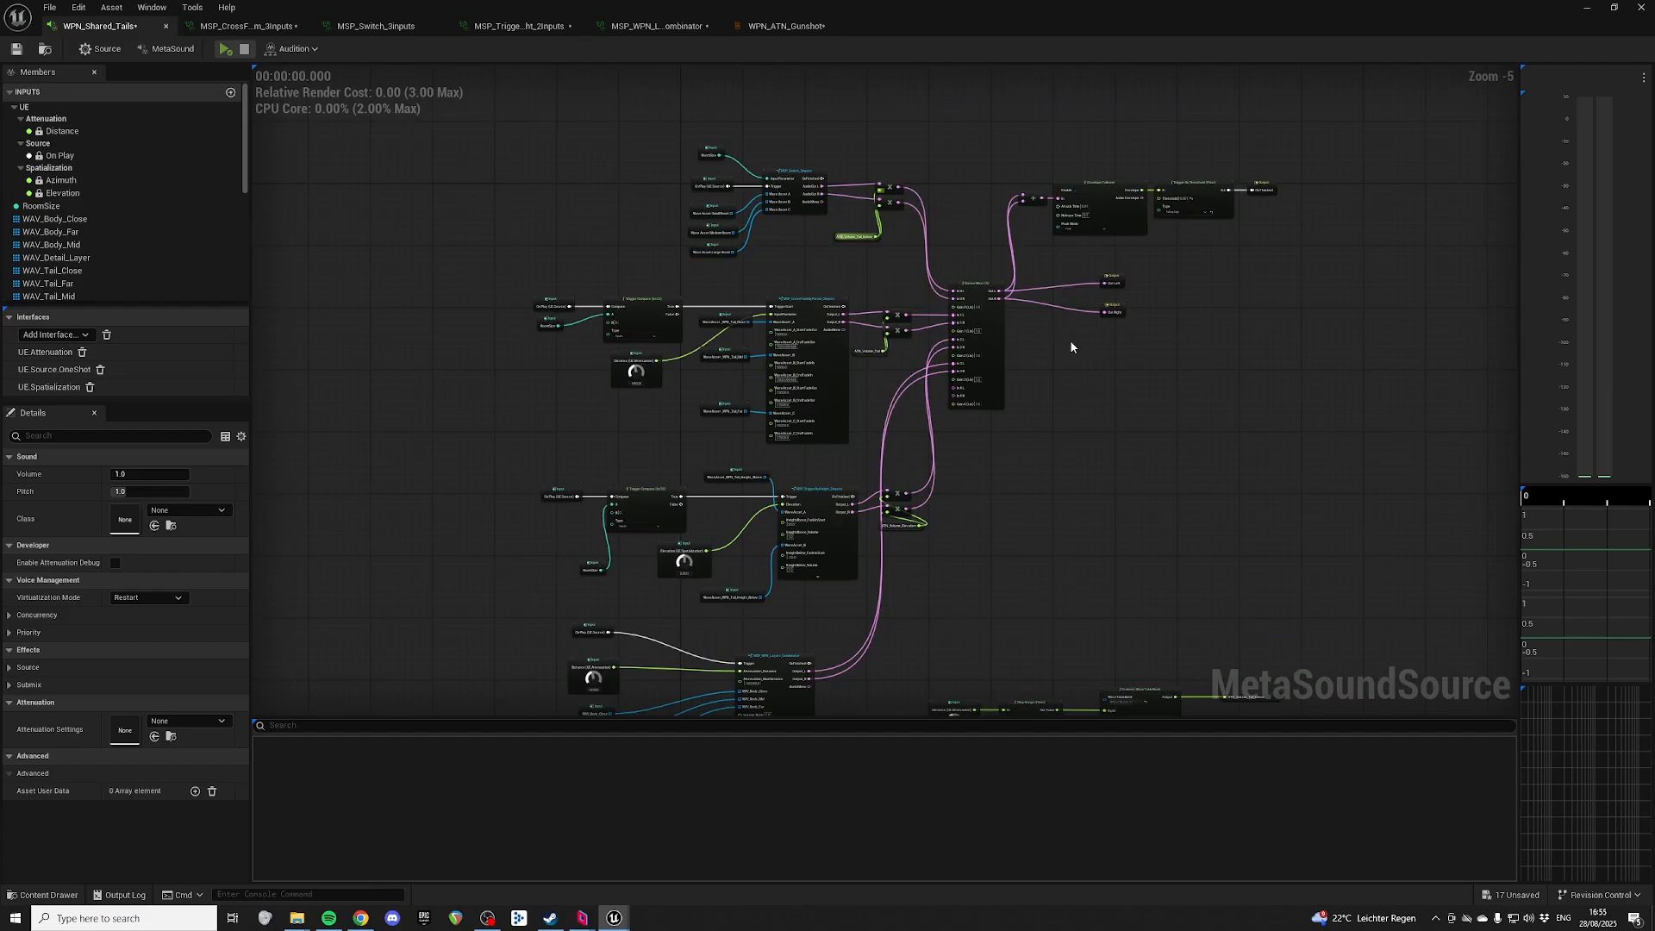
{"action": "right_click_drag", "start_coordinate": [1028, 504], "coordinate": [909, 477]}
{"action": "right_click_drag", "start_coordinate": [1187, 288], "coordinate": [1164, 391]}
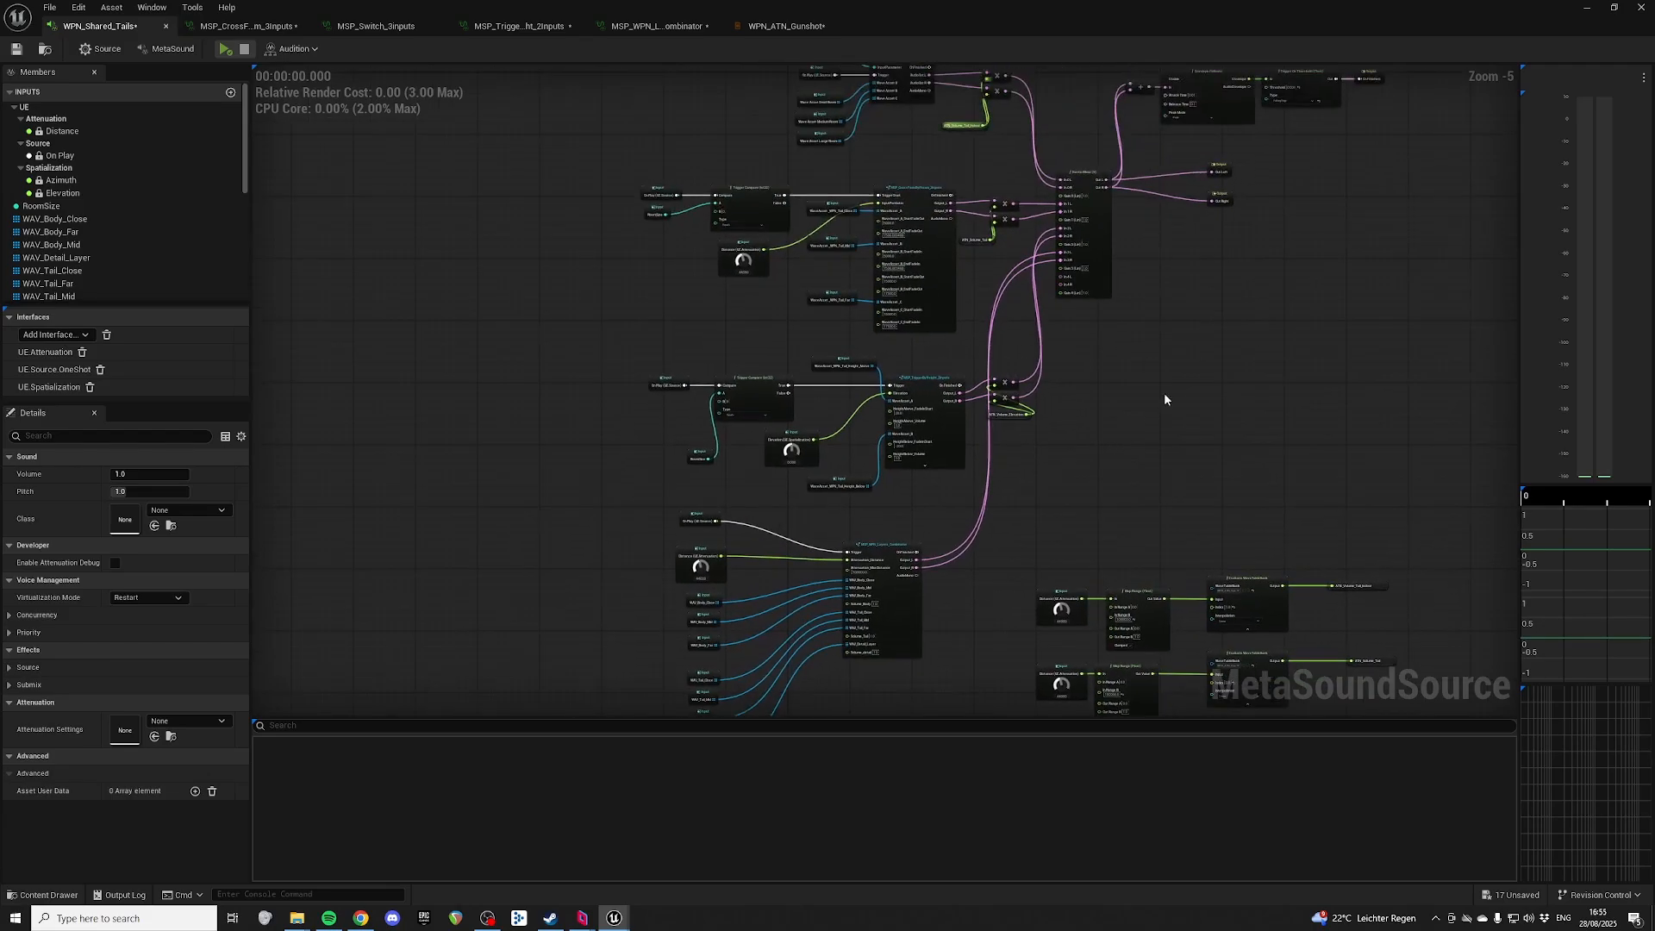
{"action": "key", "text": "space"}
{"action": "right_click_drag", "start_coordinate": [1134, 307], "coordinate": [1139, 362]}
Step: Play the sound with the Elevation input of the height tail layer at 180 and at -180 for comparison
{"action": "scroll", "coordinate": [645, 334], "scroll_direction": "up", "scroll_amount": 5}
{"action": "right_click_drag", "start_coordinate": [747, 270], "coordinate": [577, 531]}
{"action": "right_click_drag", "start_coordinate": [738, 229], "coordinate": [767, 146]}
{"action": "right_click_drag", "start_coordinate": [494, 450], "coordinate": [506, 265]}
{"action": "right_click_drag", "start_coordinate": [1112, 535], "coordinate": [933, 277]}
{"action": "right_click_drag", "start_coordinate": [1106, 595], "coordinate": [870, 215]}
{"action": "right_click_drag", "start_coordinate": [1007, 385], "coordinate": [1058, 375]}
{"action": "right_click_drag", "start_coordinate": [800, 218], "coordinate": [1022, 410]}
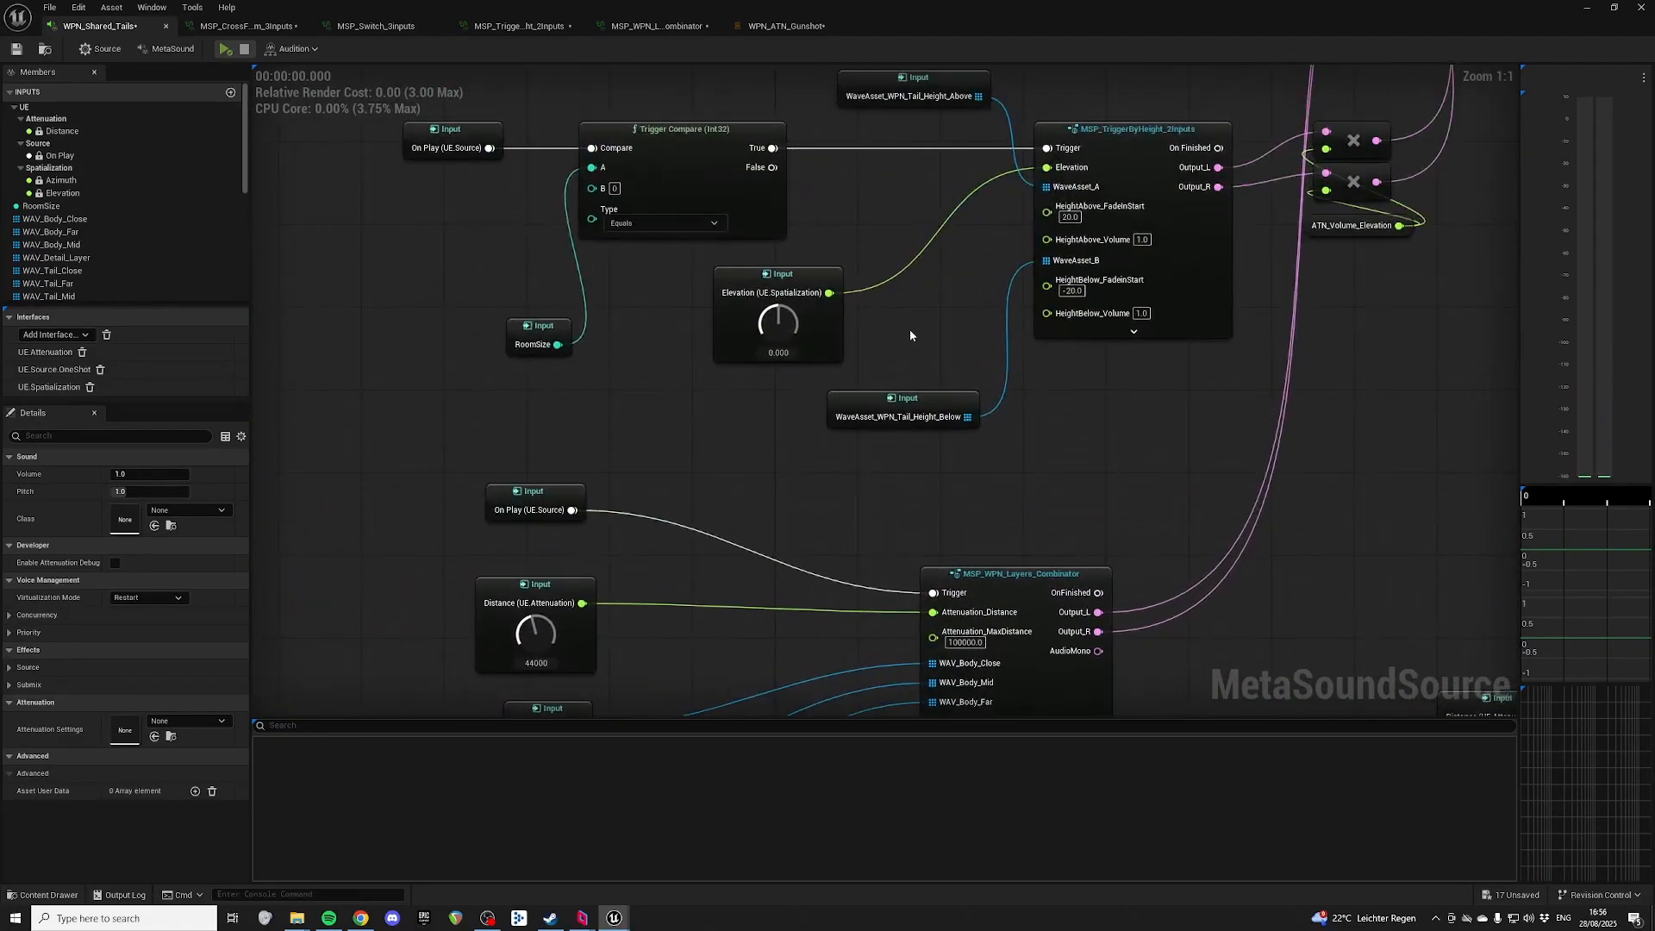
{"action": "left_click_drag", "start_coordinate": [807, 256], "coordinate": [866, 369]}
{"action": "key", "text": "space"}
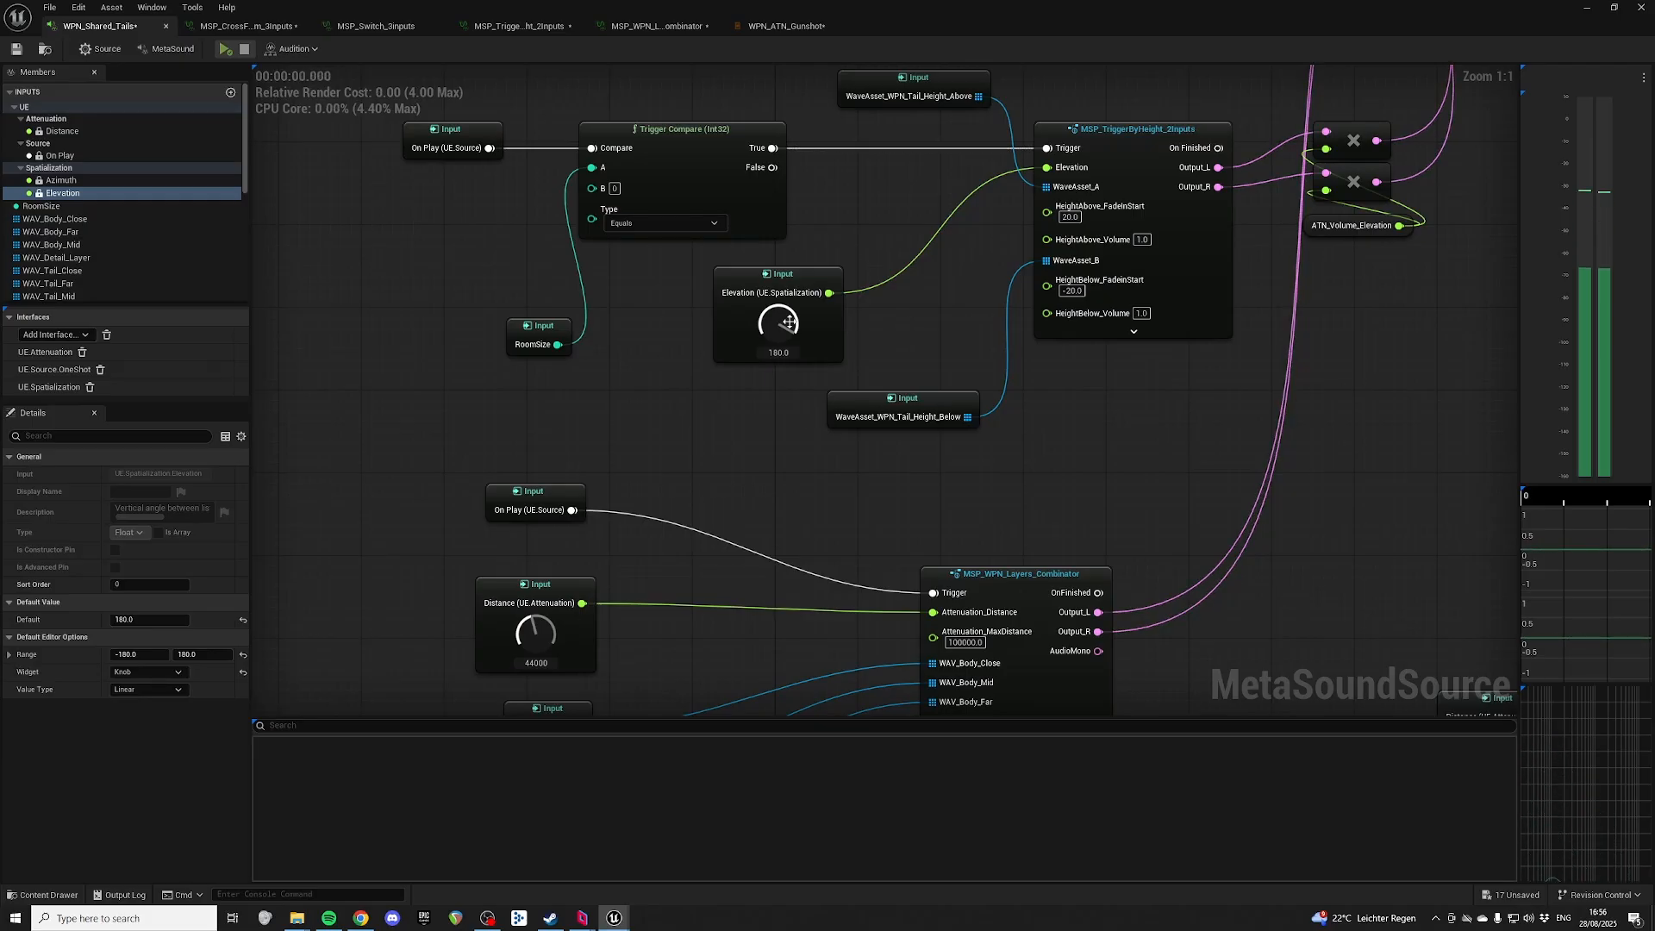
{"action": "left_click_drag", "start_coordinate": [786, 325], "coordinate": [819, 469]}
{"action": "key", "text": "space"}
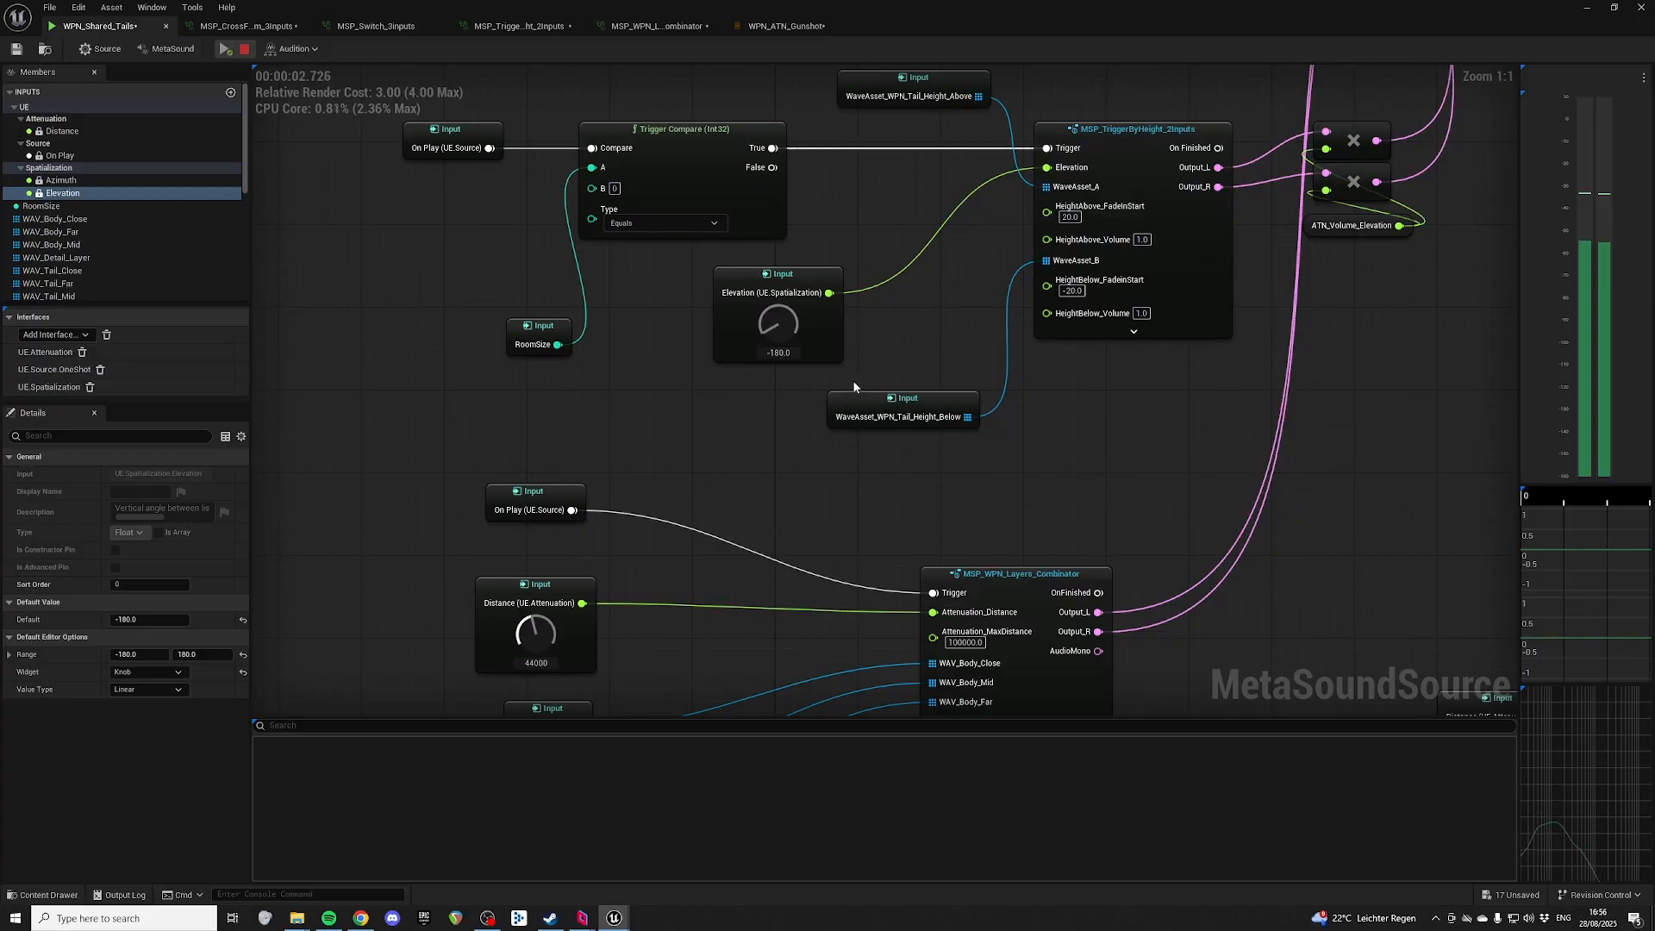
Step: Set HeightBelow_Volume on the MSP_TriggerByHeight_2Inputs node to 2.0 and audition the result
{"action": "left_click", "coordinate": [1141, 313]}
{"action": "type", "text": "2"}
{"action": "key", "text": "Return"}
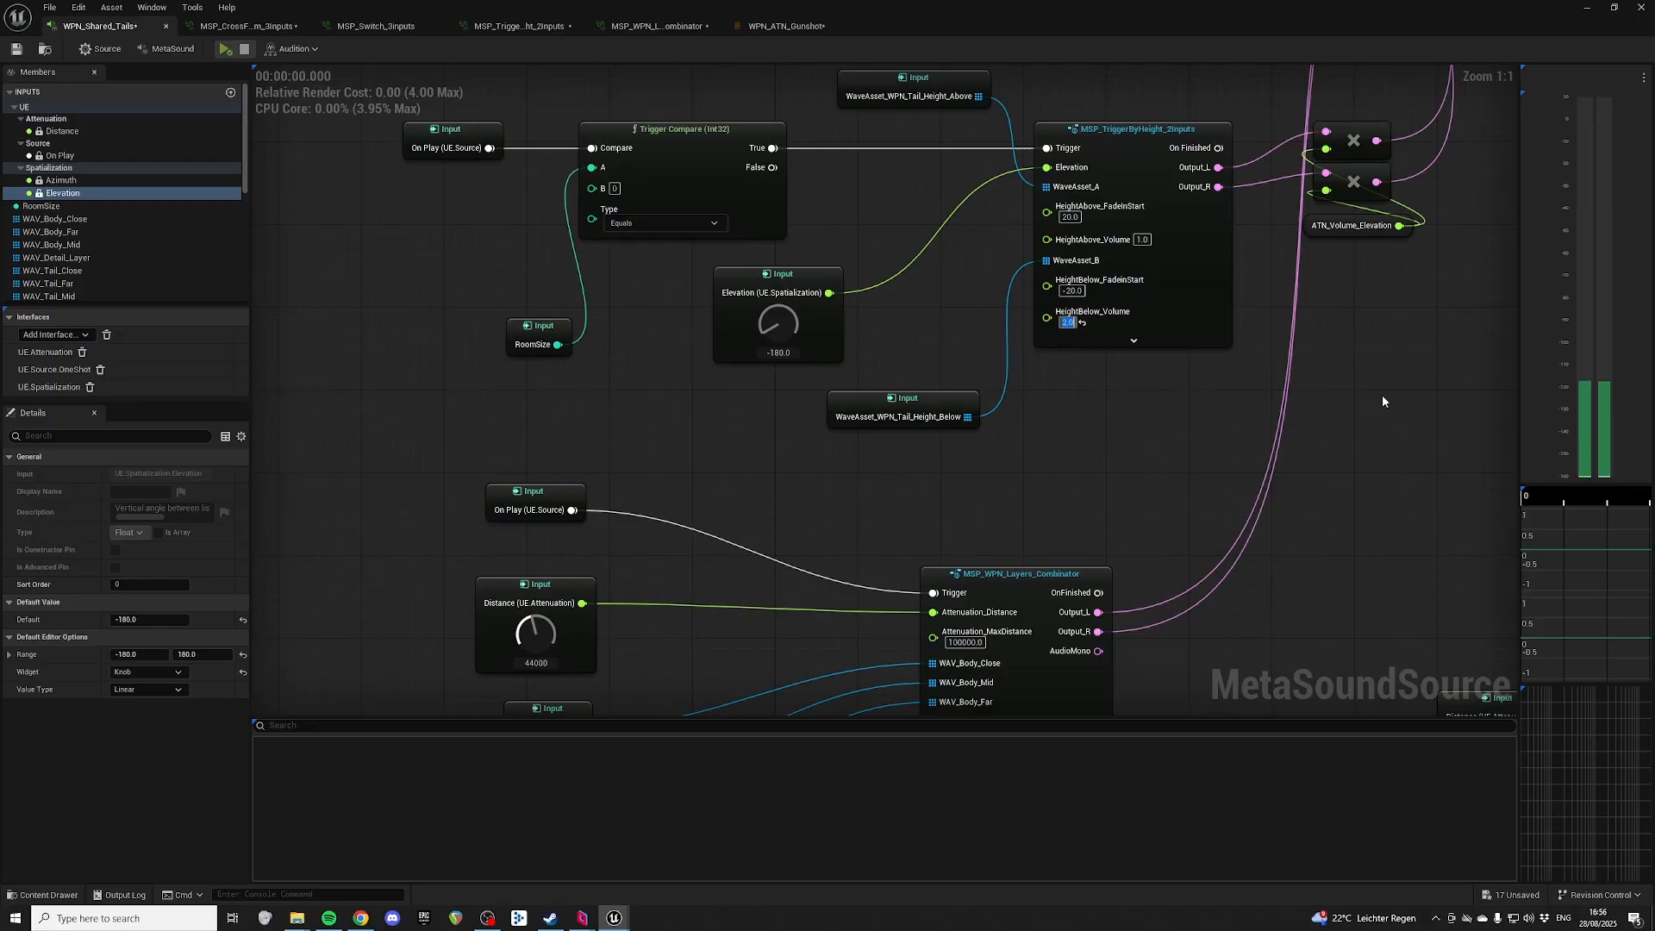
{"action": "key", "text": "space"}
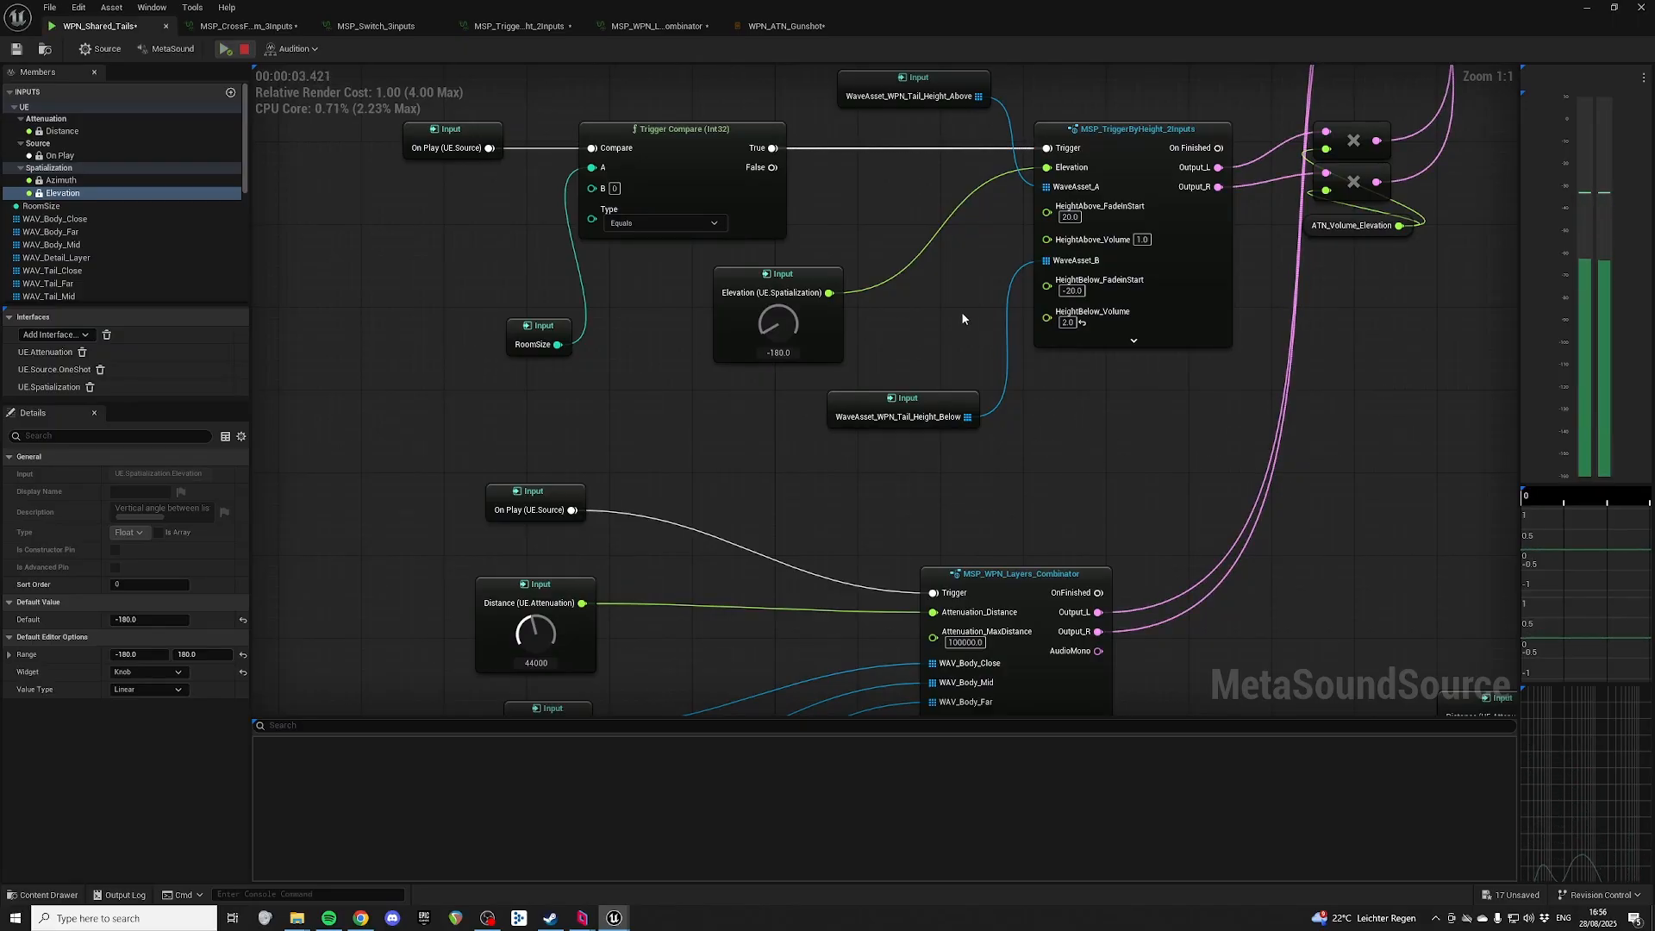
{"action": "key", "text": "space"}
Step: Set the Elevation input to 180 and audition the height-above tail
{"action": "right_click_drag", "start_coordinate": [1170, 80], "coordinate": [1036, 357]}
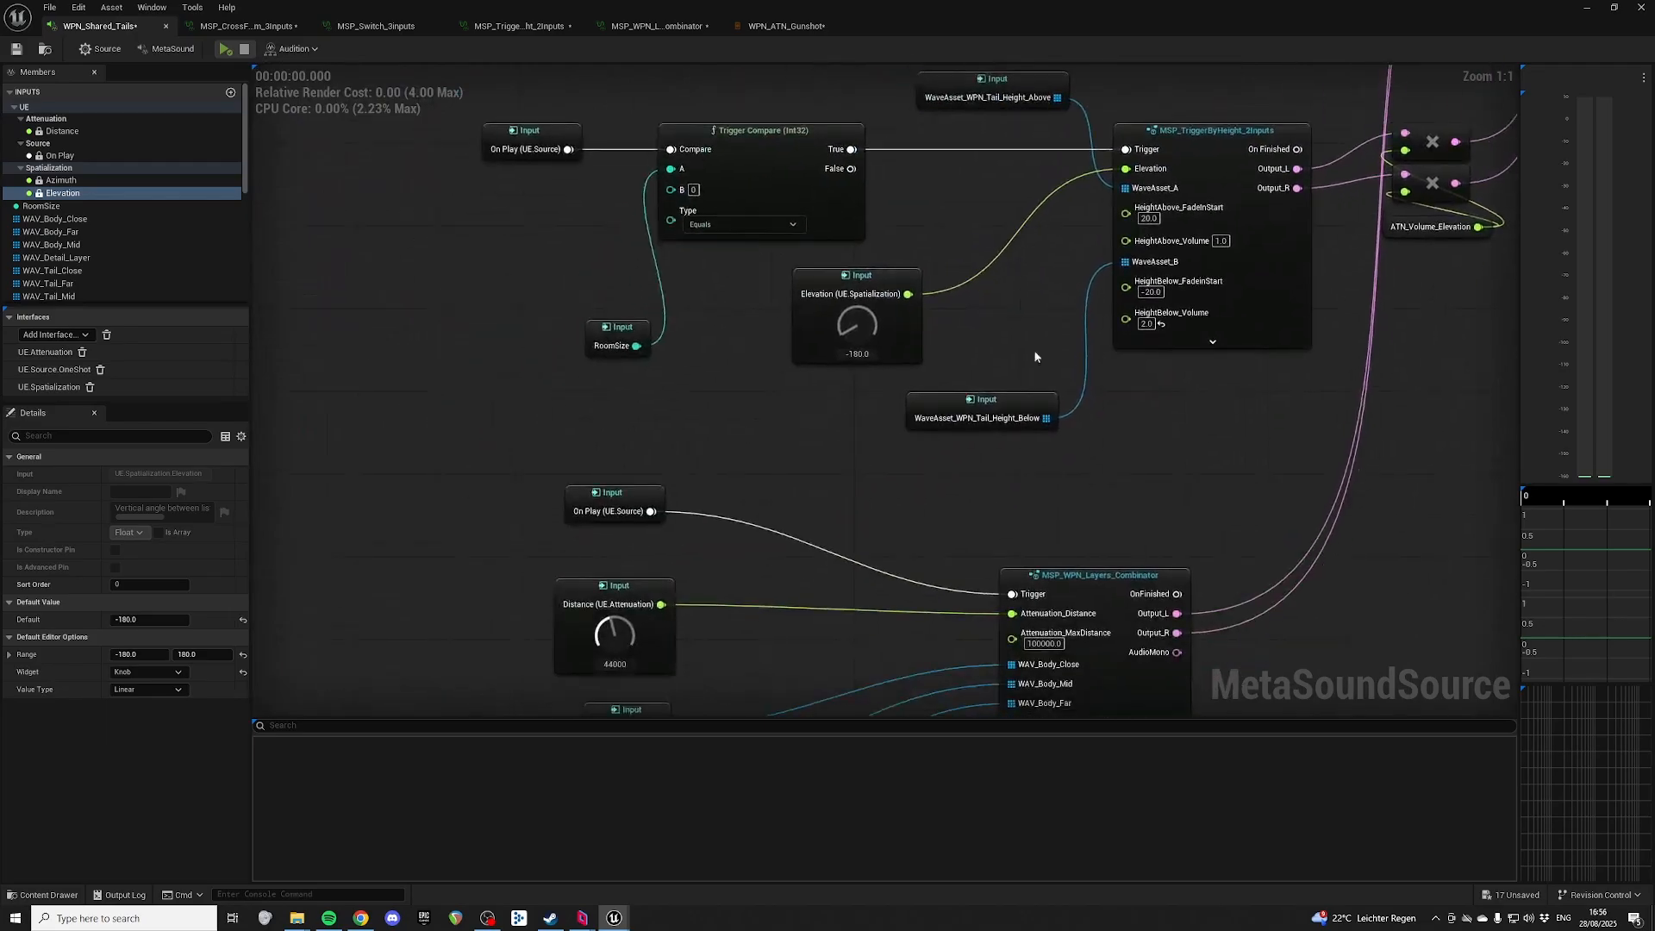
{"action": "left_click_drag", "start_coordinate": [865, 324], "coordinate": [1089, 60]}
{"action": "key", "text": "space"}
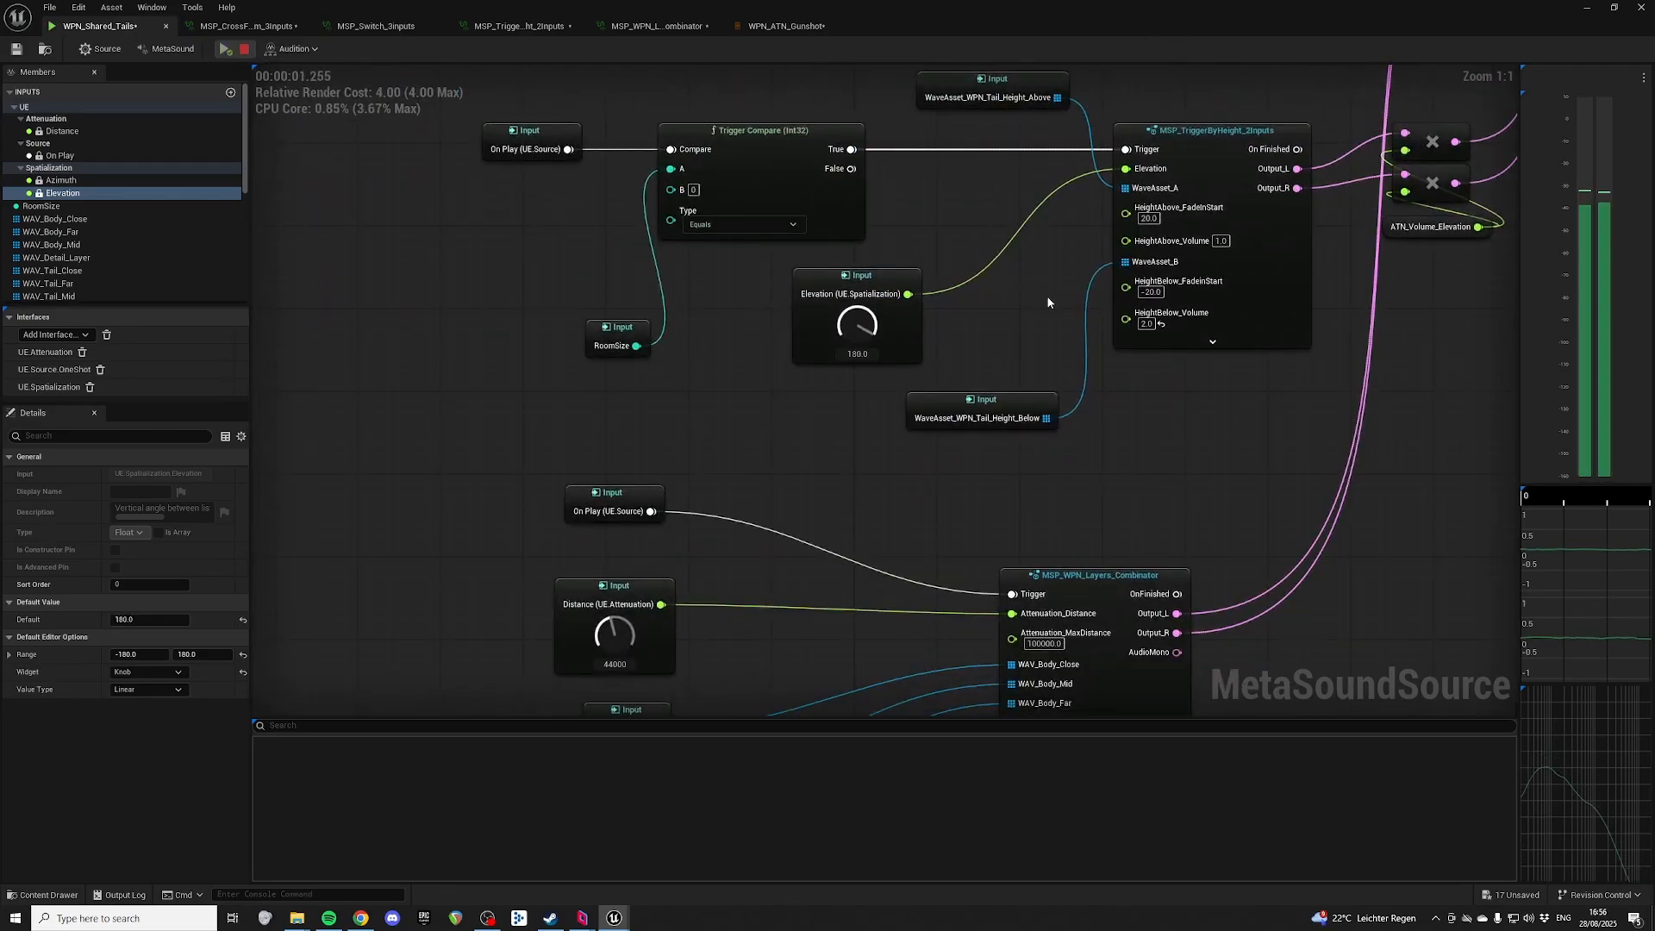
{"action": "key", "text": "space"}
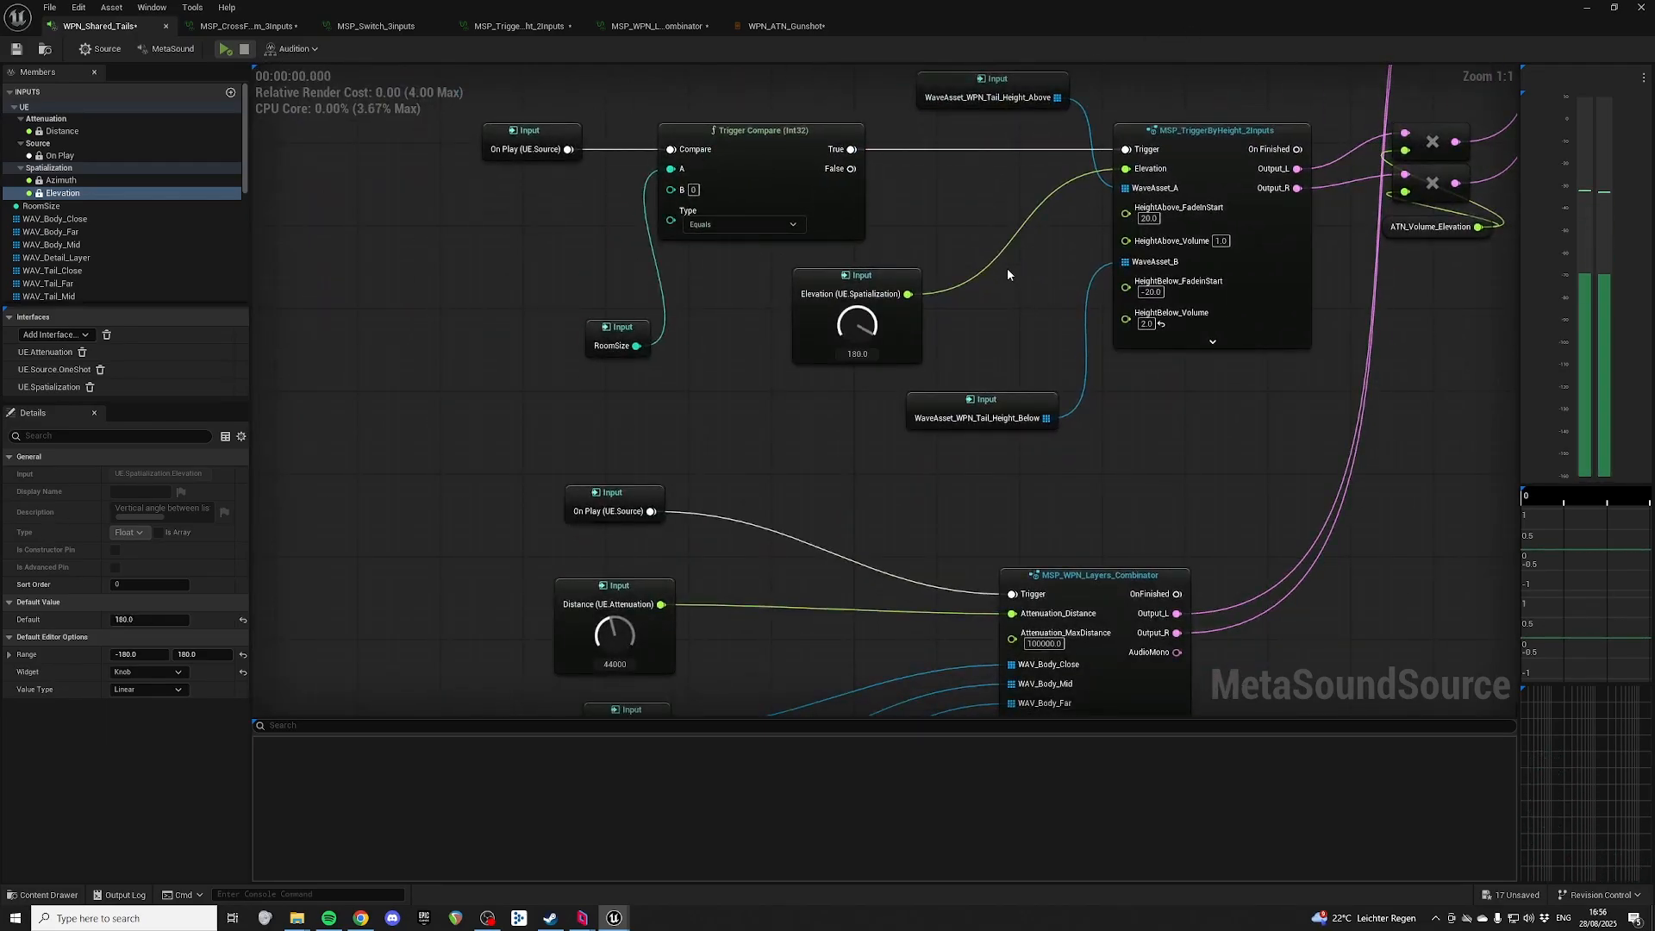
Step: Add a Distance (UE.Attenuation) input node above the height tail section, set it to 0, and play the sound
{"action": "right_click_drag", "start_coordinate": [1008, 271], "coordinate": [953, 380]}
{"action": "right_click_drag", "start_coordinate": [905, 292], "coordinate": [1093, 166]}
{"action": "right_click_drag", "start_coordinate": [740, 252], "coordinate": [897, 449]}
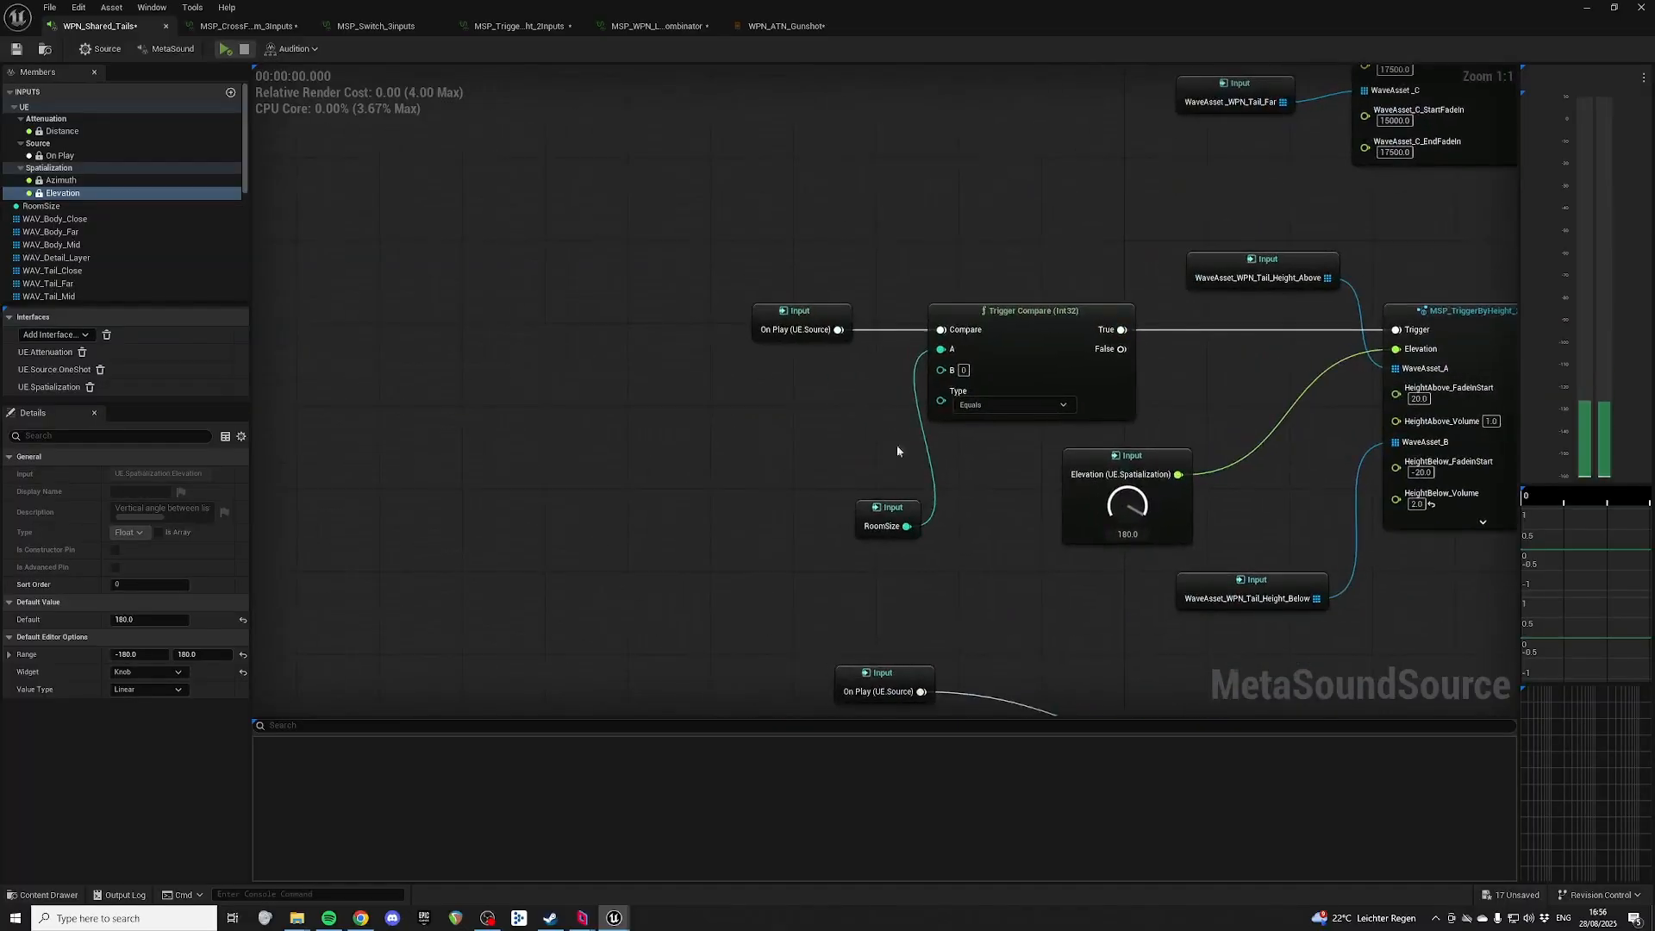
{"action": "right_click_drag", "start_coordinate": [821, 402], "coordinate": [822, 497]}
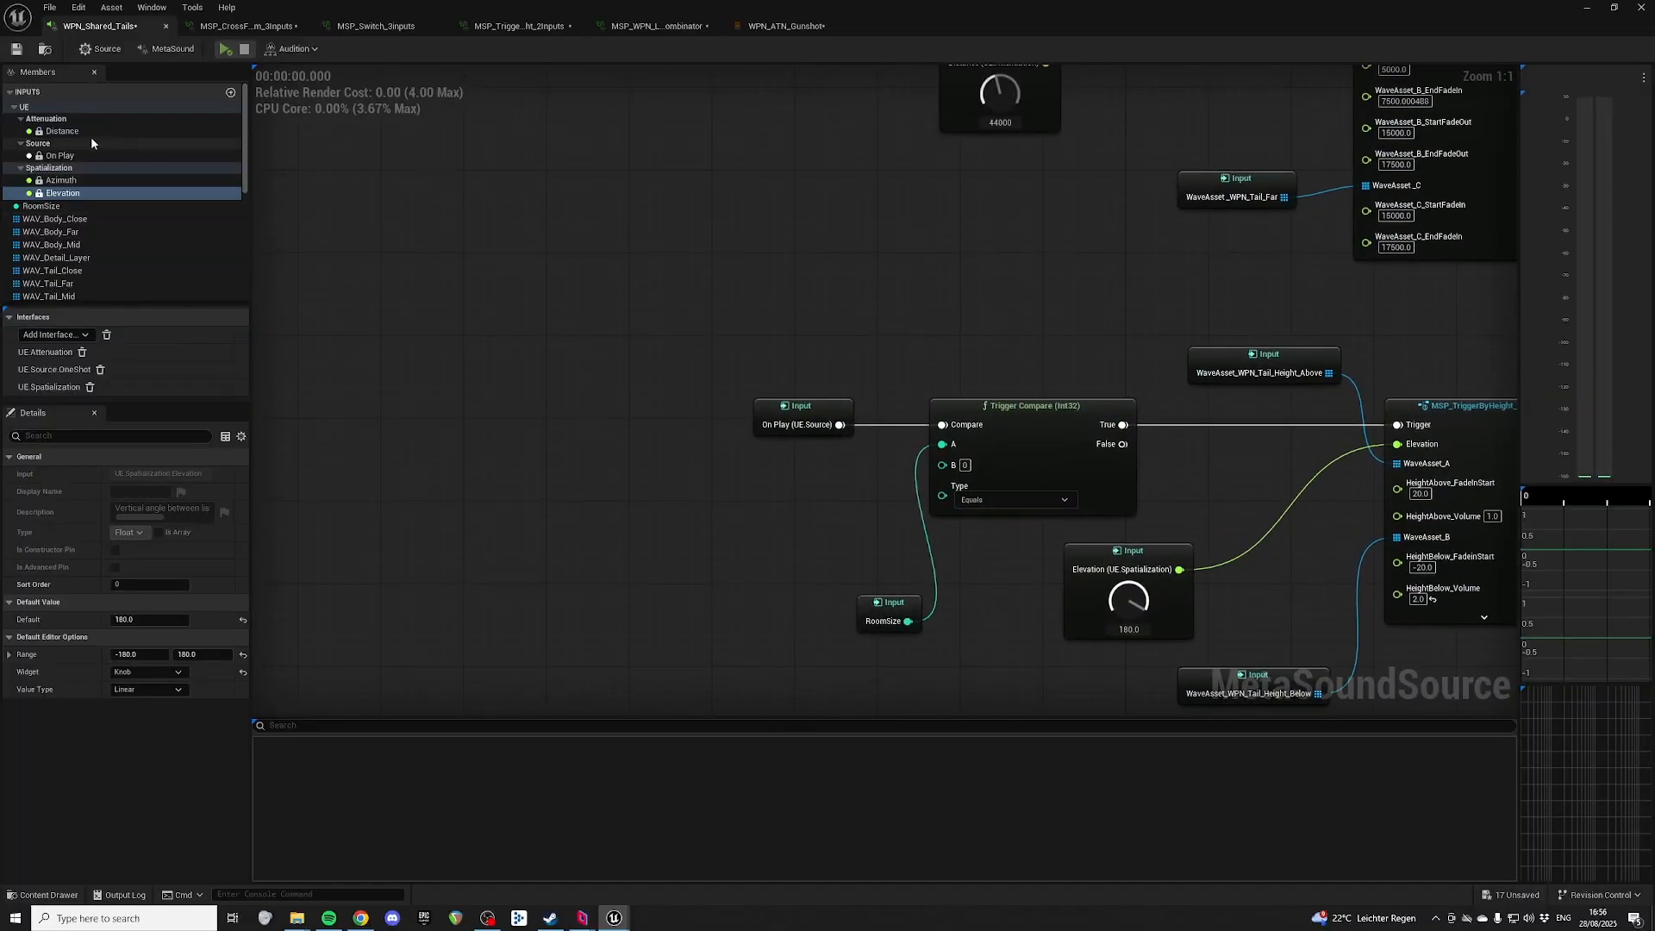
{"action": "left_click", "coordinate": [62, 130]}
{"action": "left_click_drag", "start_coordinate": [62, 131], "coordinate": [605, 216]}
{"action": "left_click_drag", "start_coordinate": [664, 271], "coordinate": [664, 362]}
{"action": "left_click", "coordinate": [905, 263]}
{"action": "key", "text": "space"}
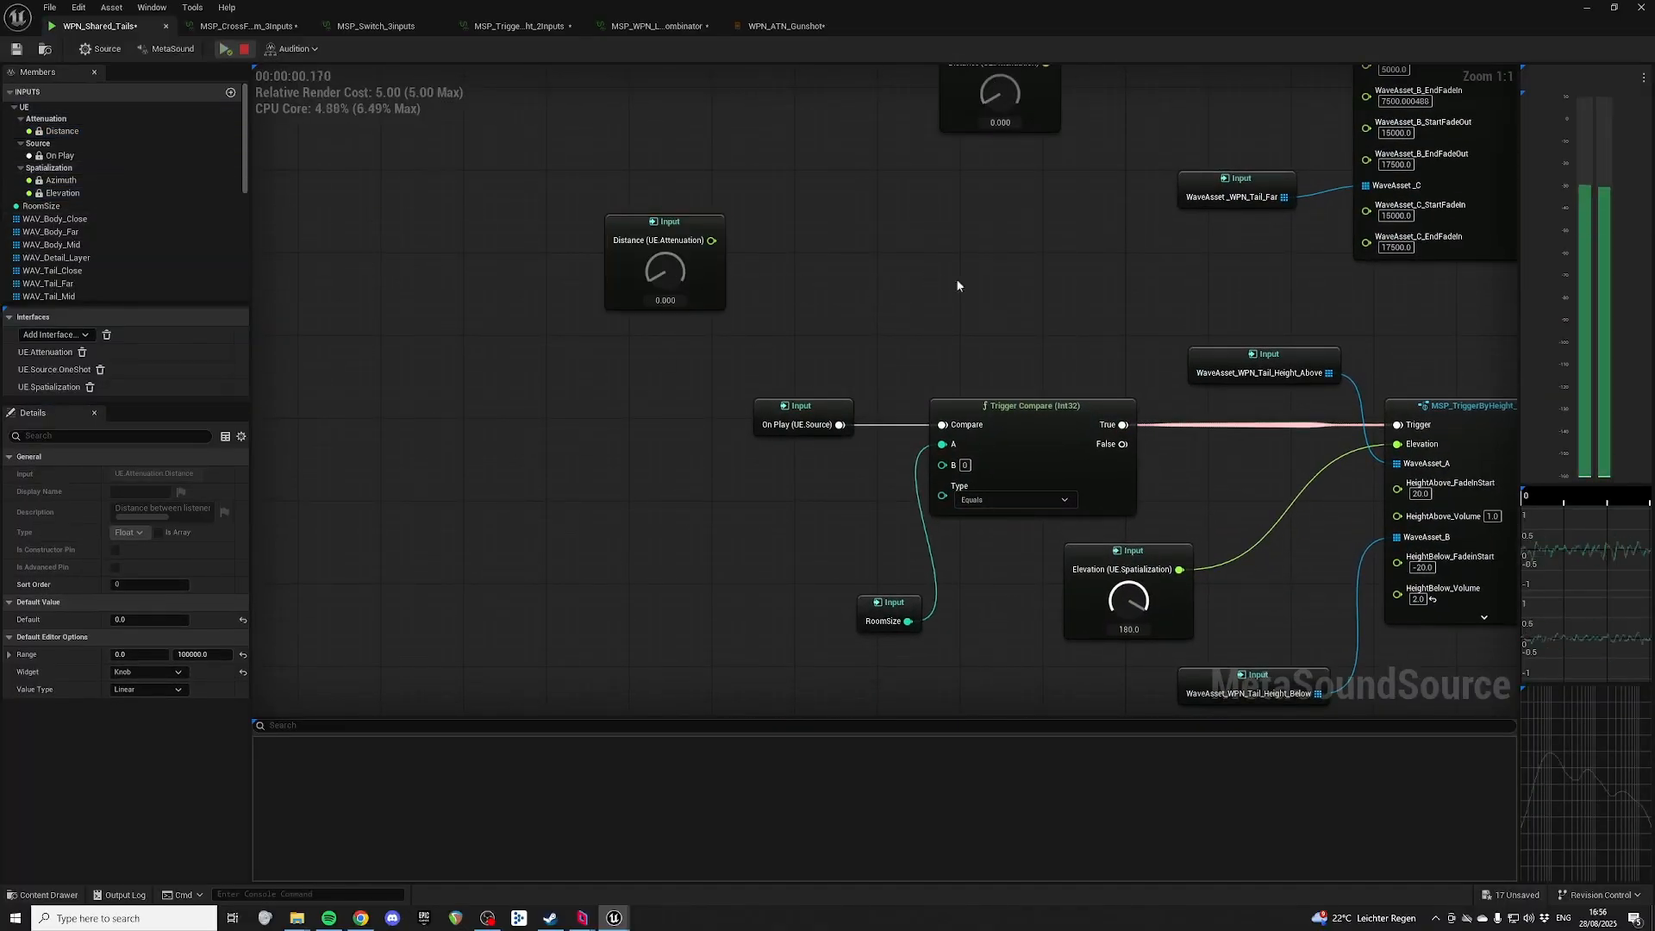
Step: Audition the height tails at Elevation -180, with Distance set to 8800, and with Elevation set to about 164.2
{"action": "right_click_drag", "start_coordinate": [1049, 281], "coordinate": [983, 156]}
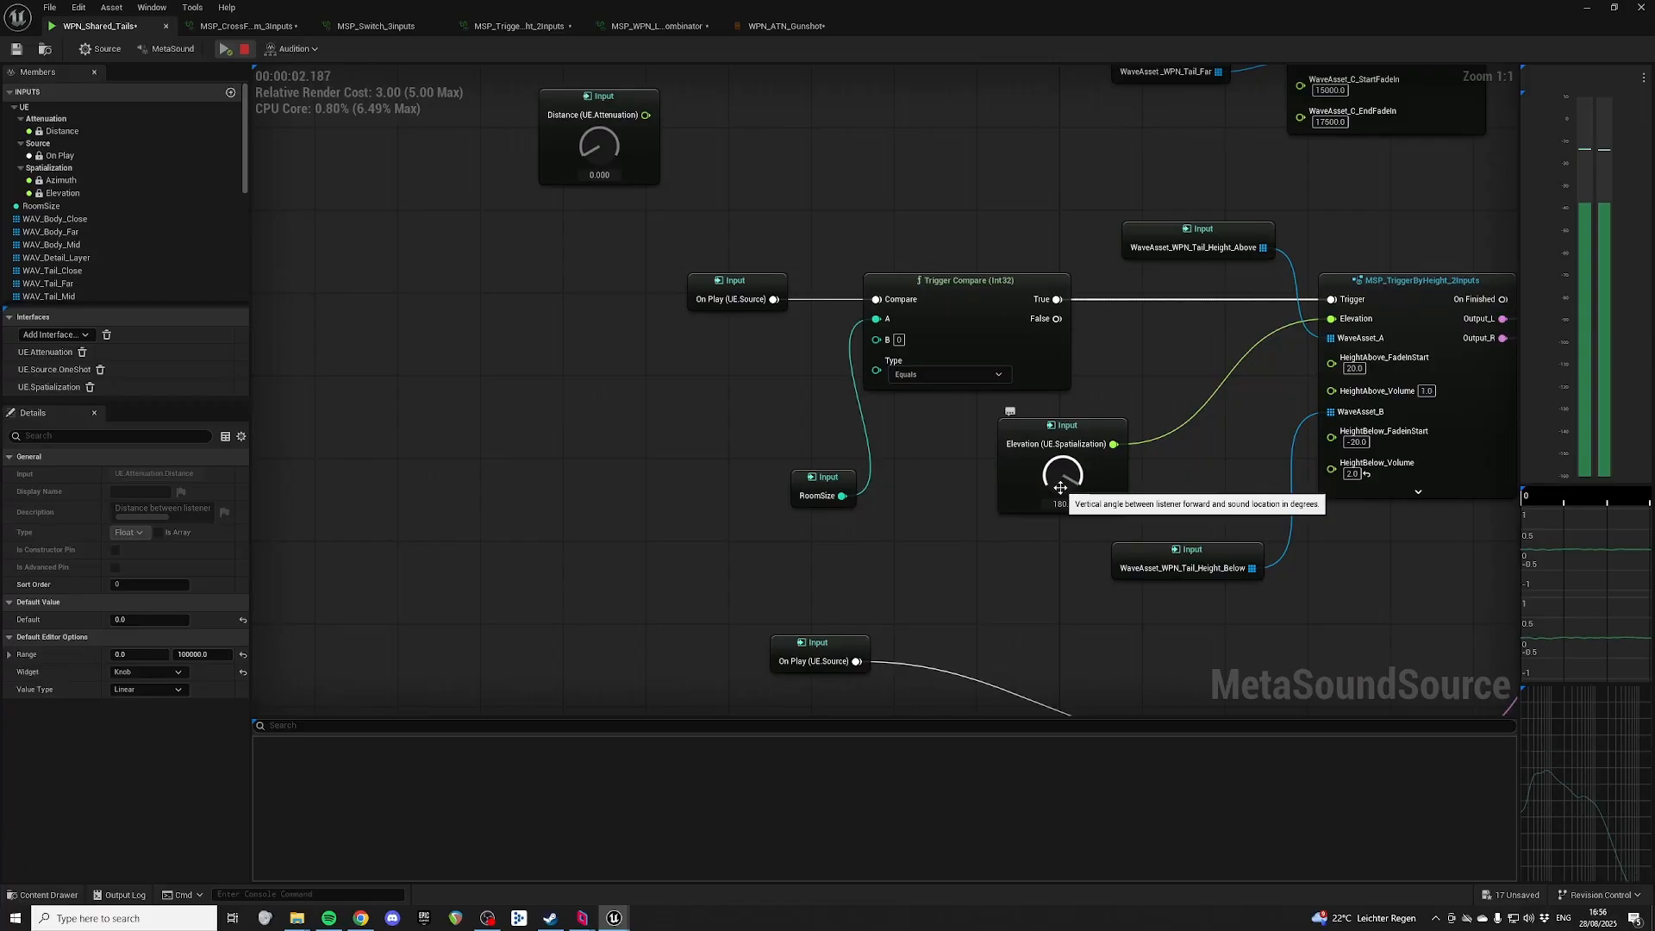
{"action": "left_click_drag", "start_coordinate": [1064, 473], "coordinate": [1010, 592]}
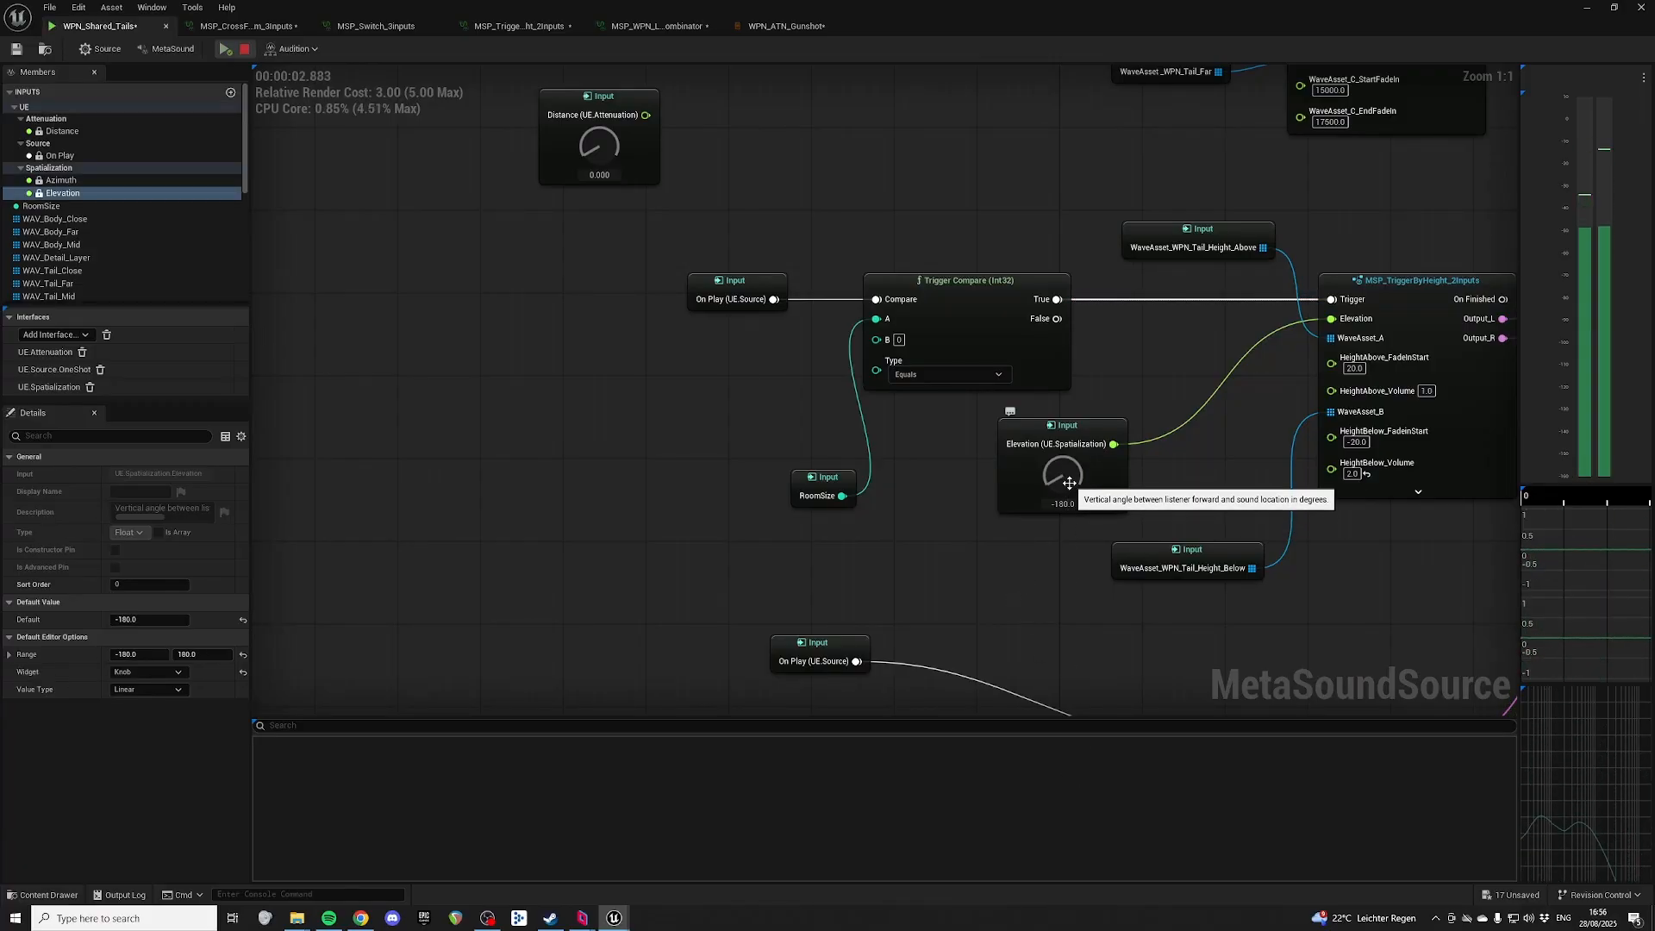
{"action": "left_click_drag", "start_coordinate": [595, 146], "coordinate": [738, 237]}
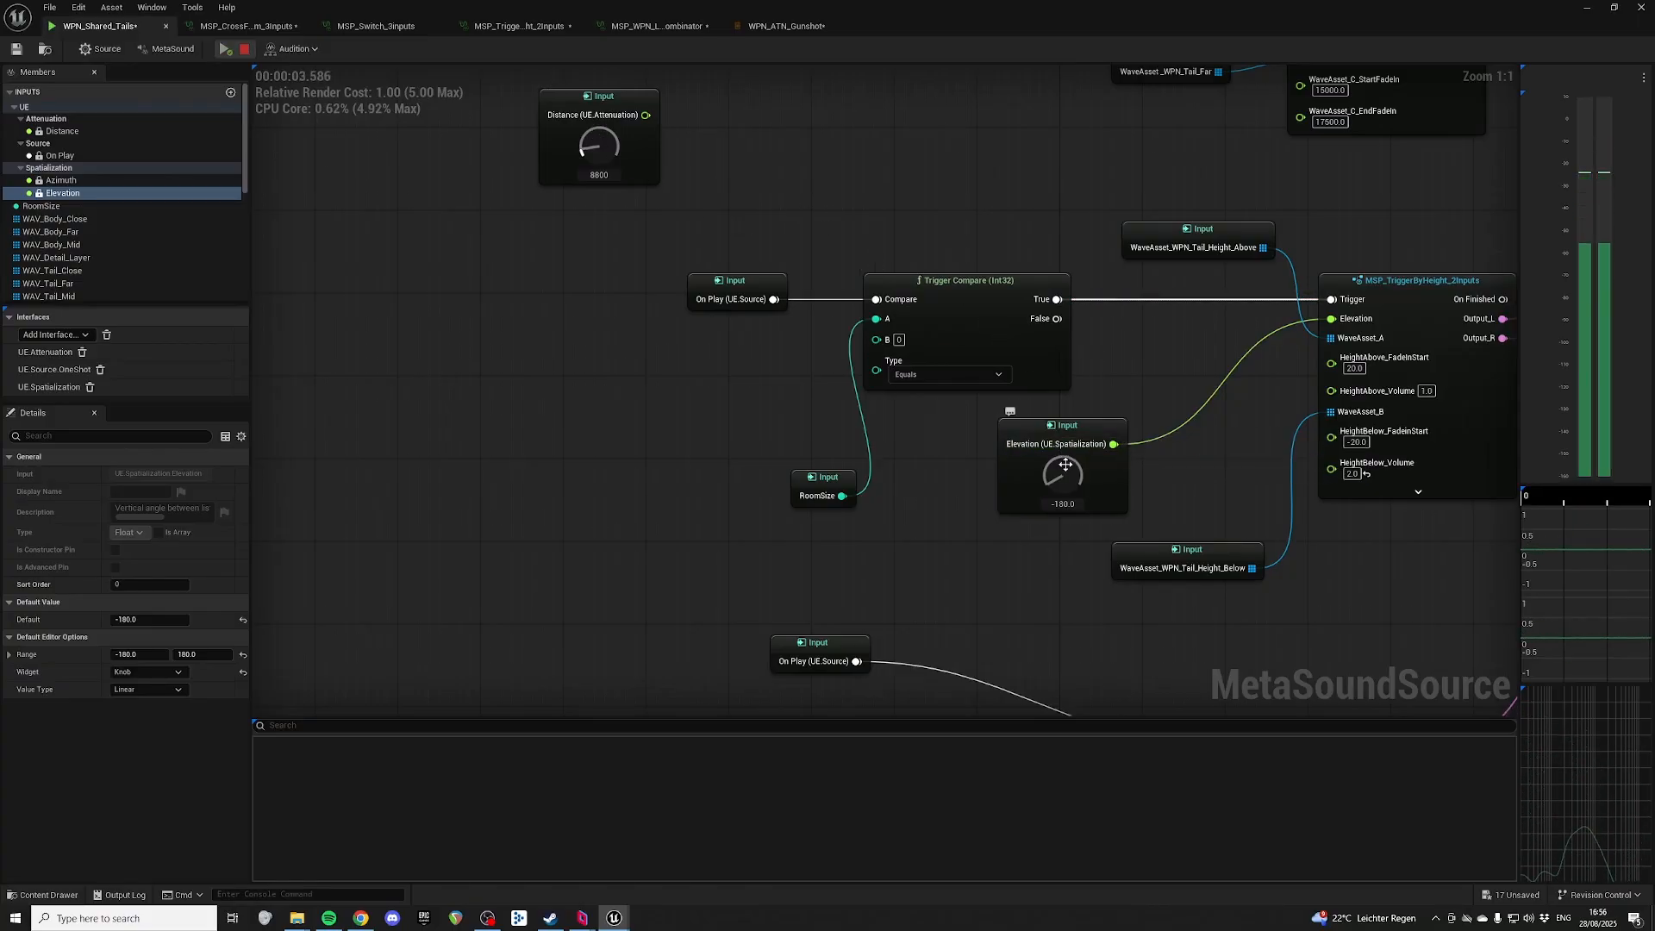
{"action": "left_click_drag", "start_coordinate": [1063, 480], "coordinate": [1083, 328]}
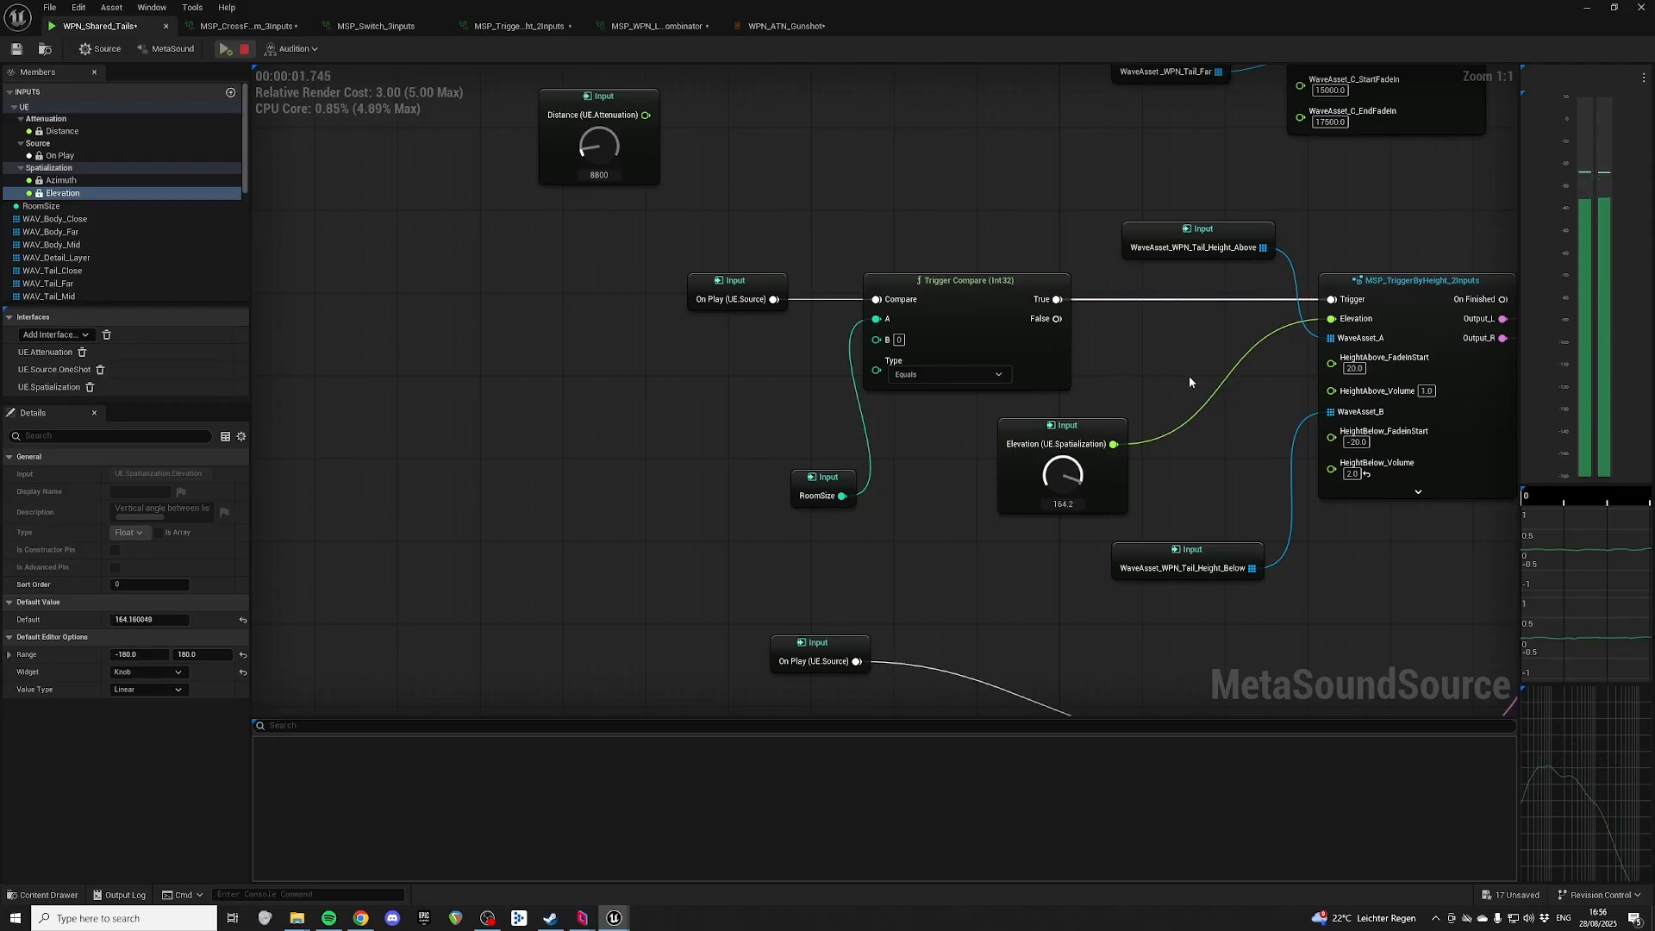
Step: Set the RoomSize input's default value to 1 and play the MetaSound
{"action": "right_click_drag", "start_coordinate": [1187, 376], "coordinate": [858, 325]}
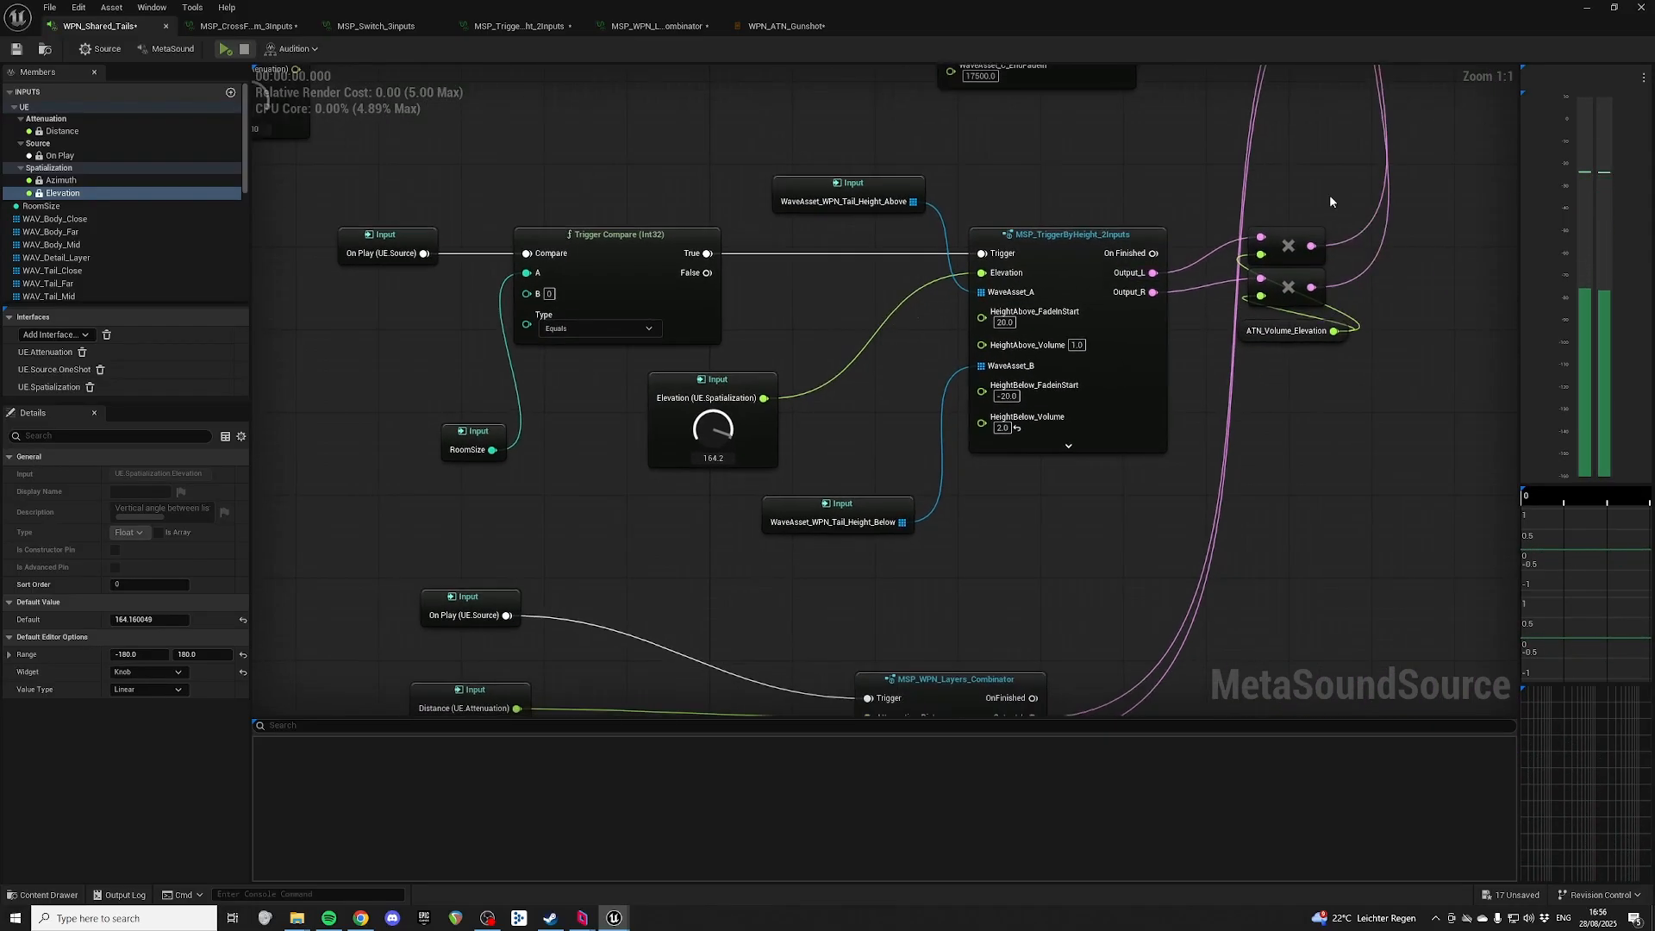
{"action": "left_click_drag", "start_coordinate": [1330, 194], "coordinate": [1308, 399]}
{"action": "left_click_drag", "start_coordinate": [1288, 232], "coordinate": [1296, 246]}
{"action": "scroll", "coordinate": [1153, 335], "scroll_direction": "down", "scroll_amount": 3}
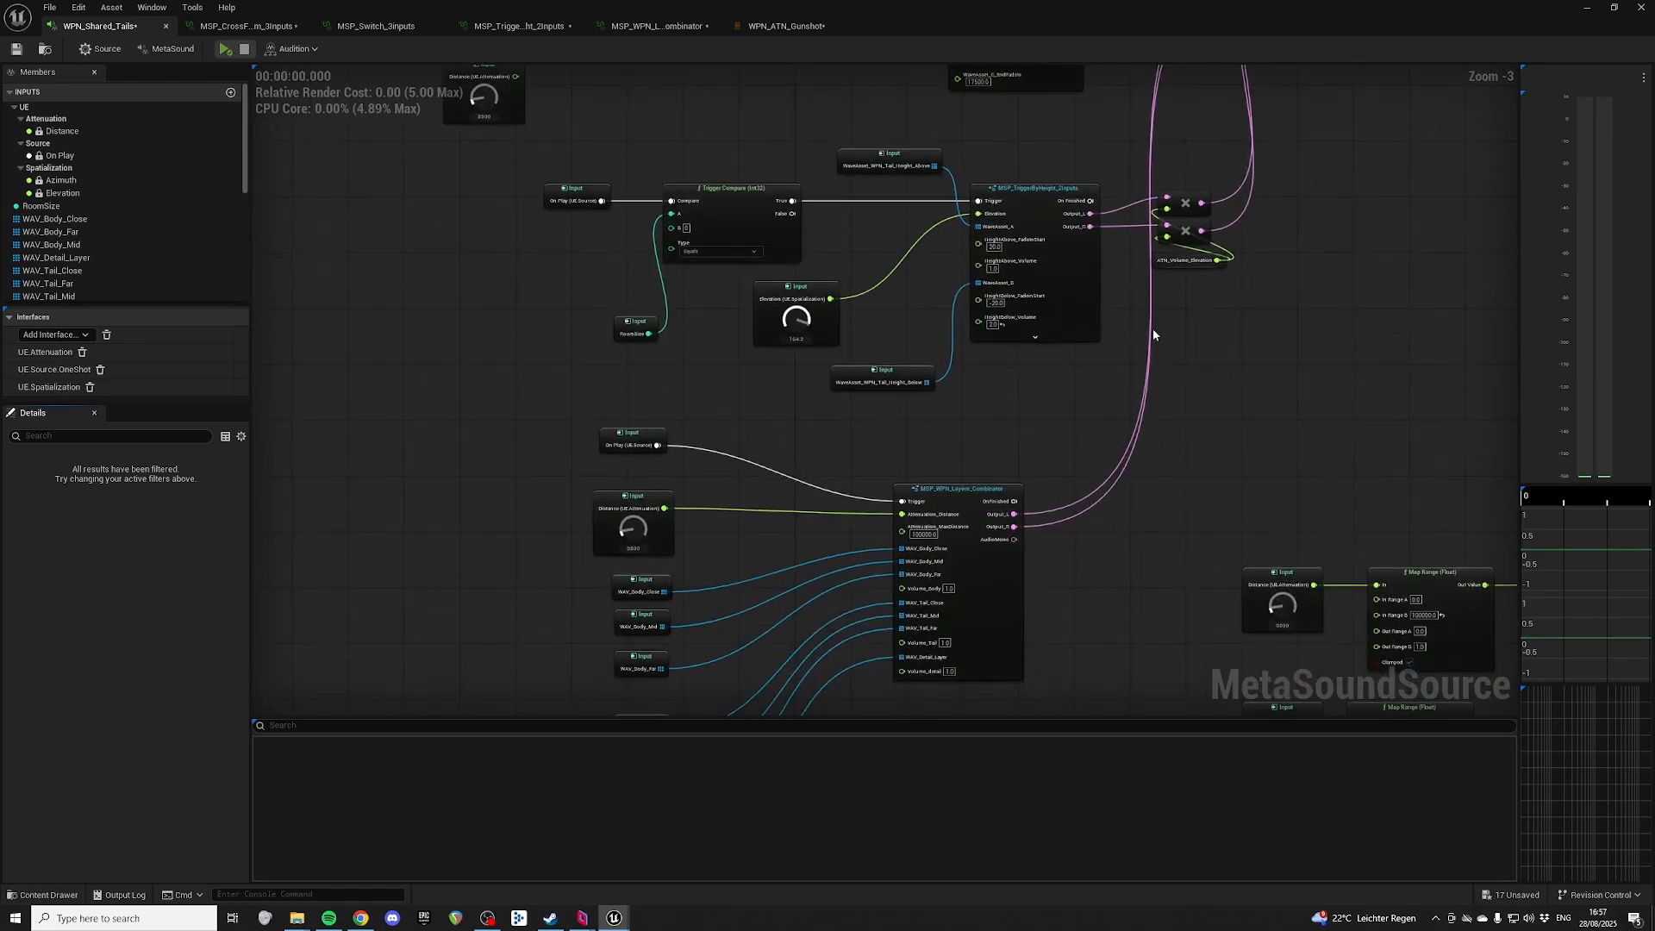
{"action": "right_click_drag", "start_coordinate": [1151, 333], "coordinate": [1184, 300]}
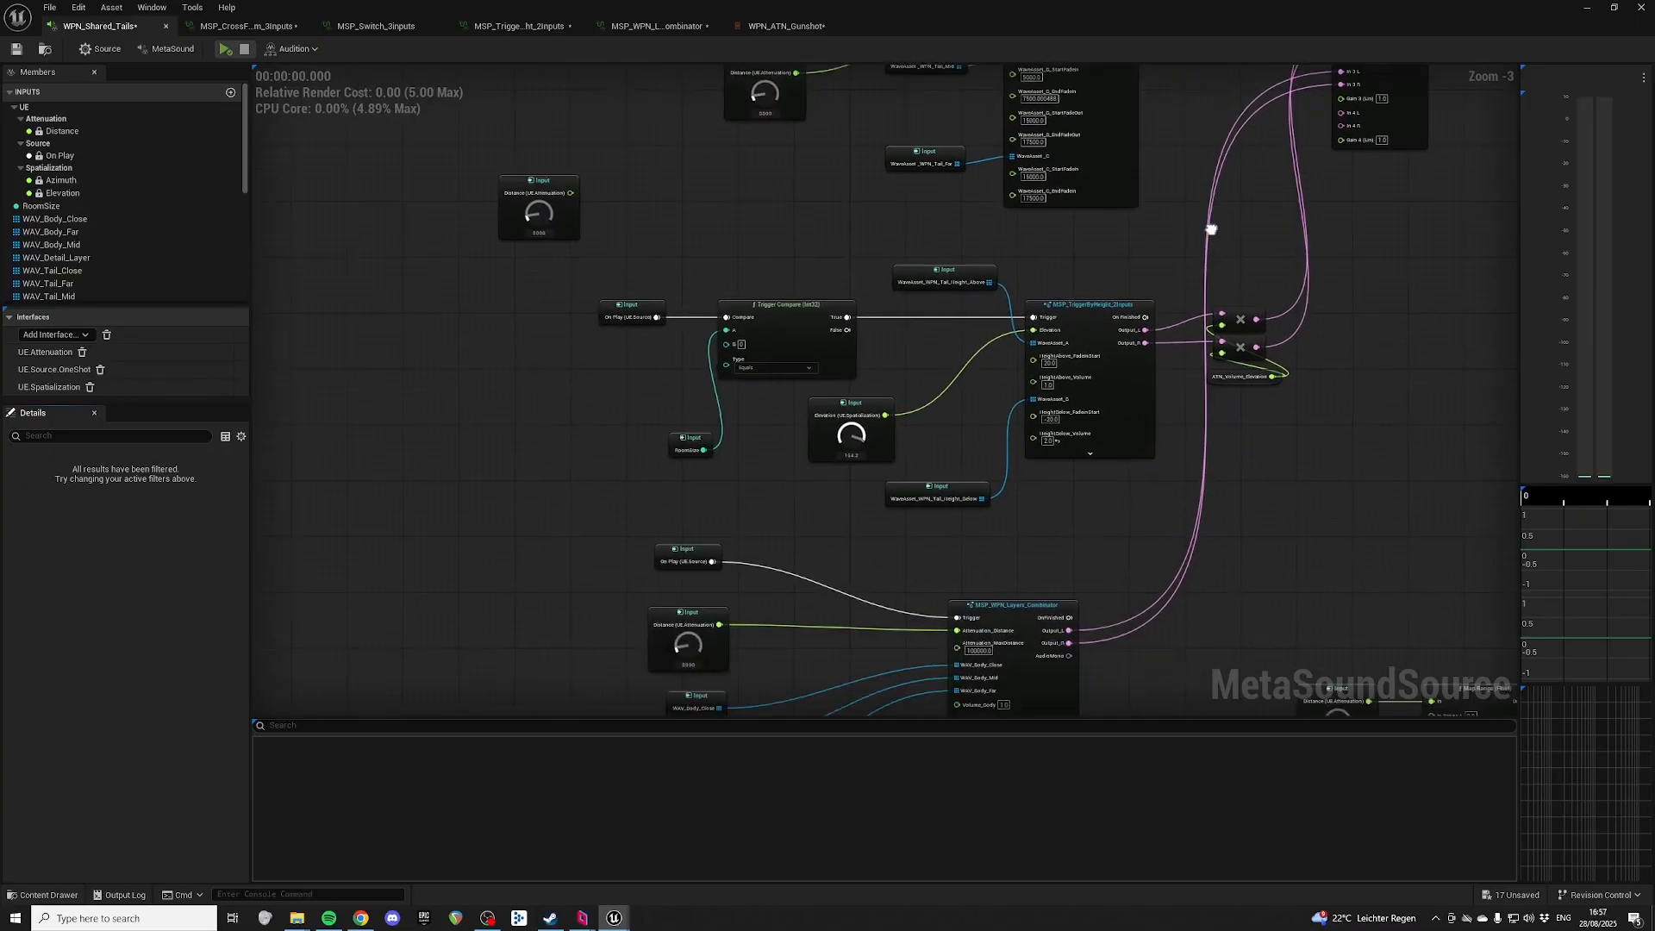
{"action": "right_click_drag", "start_coordinate": [1171, 365], "coordinate": [1260, 395]}
{"action": "right_click", "coordinate": [839, 494]}
{"action": "left_click", "coordinate": [780, 473]}
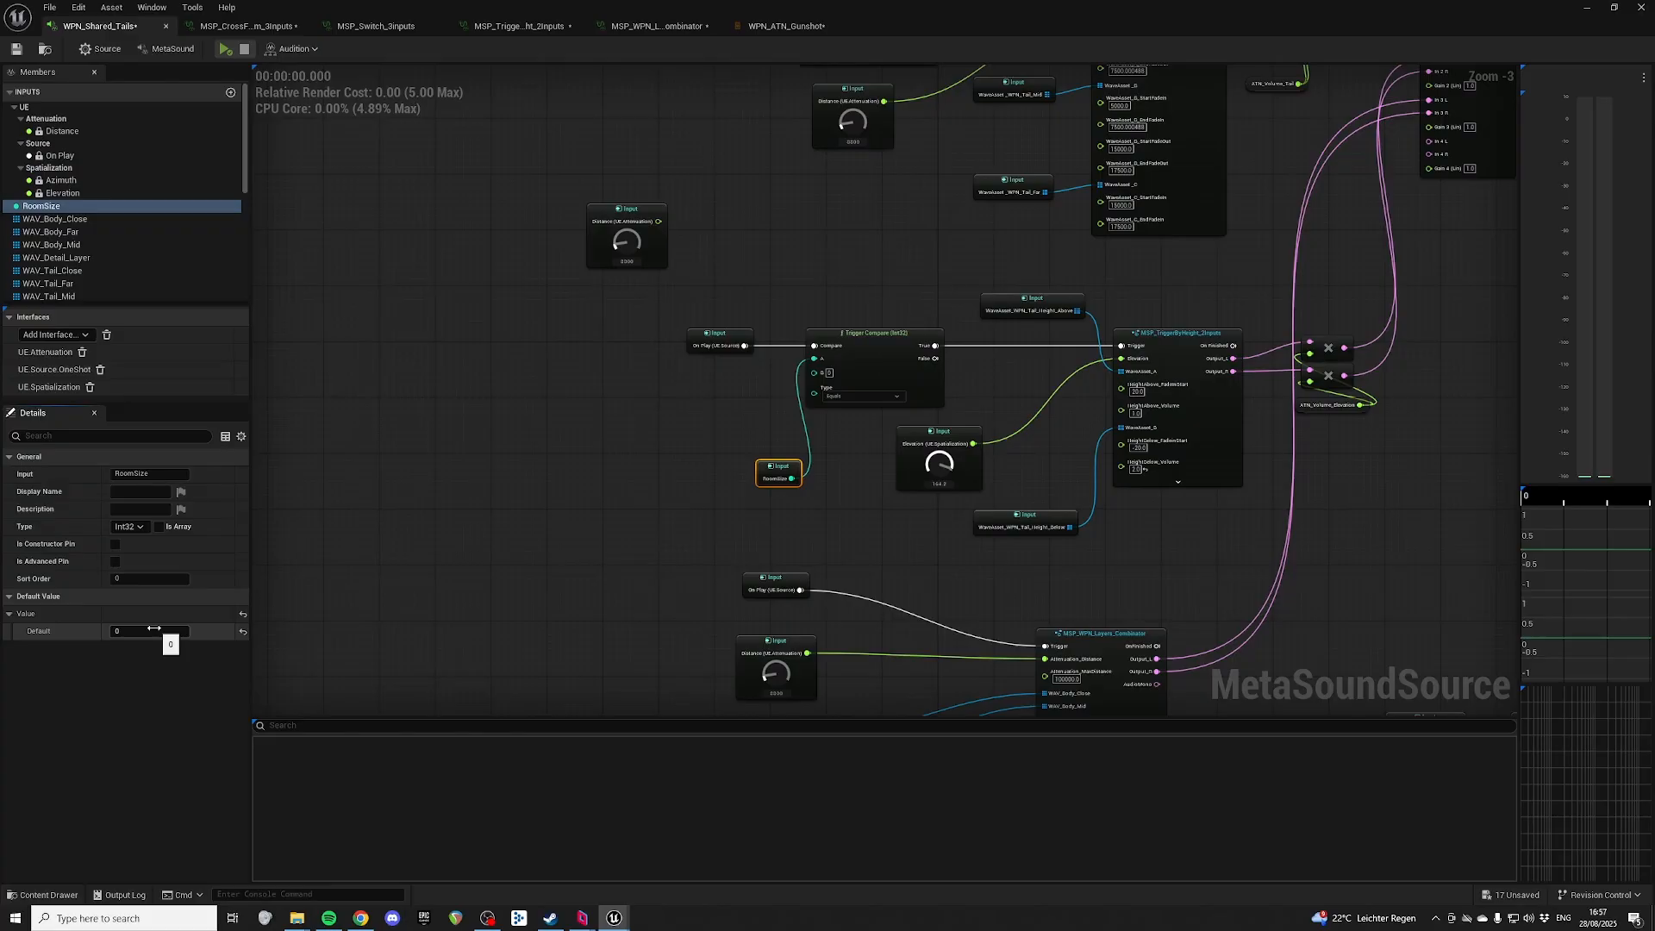
{"action": "left_click_drag", "start_coordinate": [135, 634], "coordinate": [146, 633]}
{"action": "left_click", "coordinate": [617, 608]}
{"action": "key", "text": "space"}
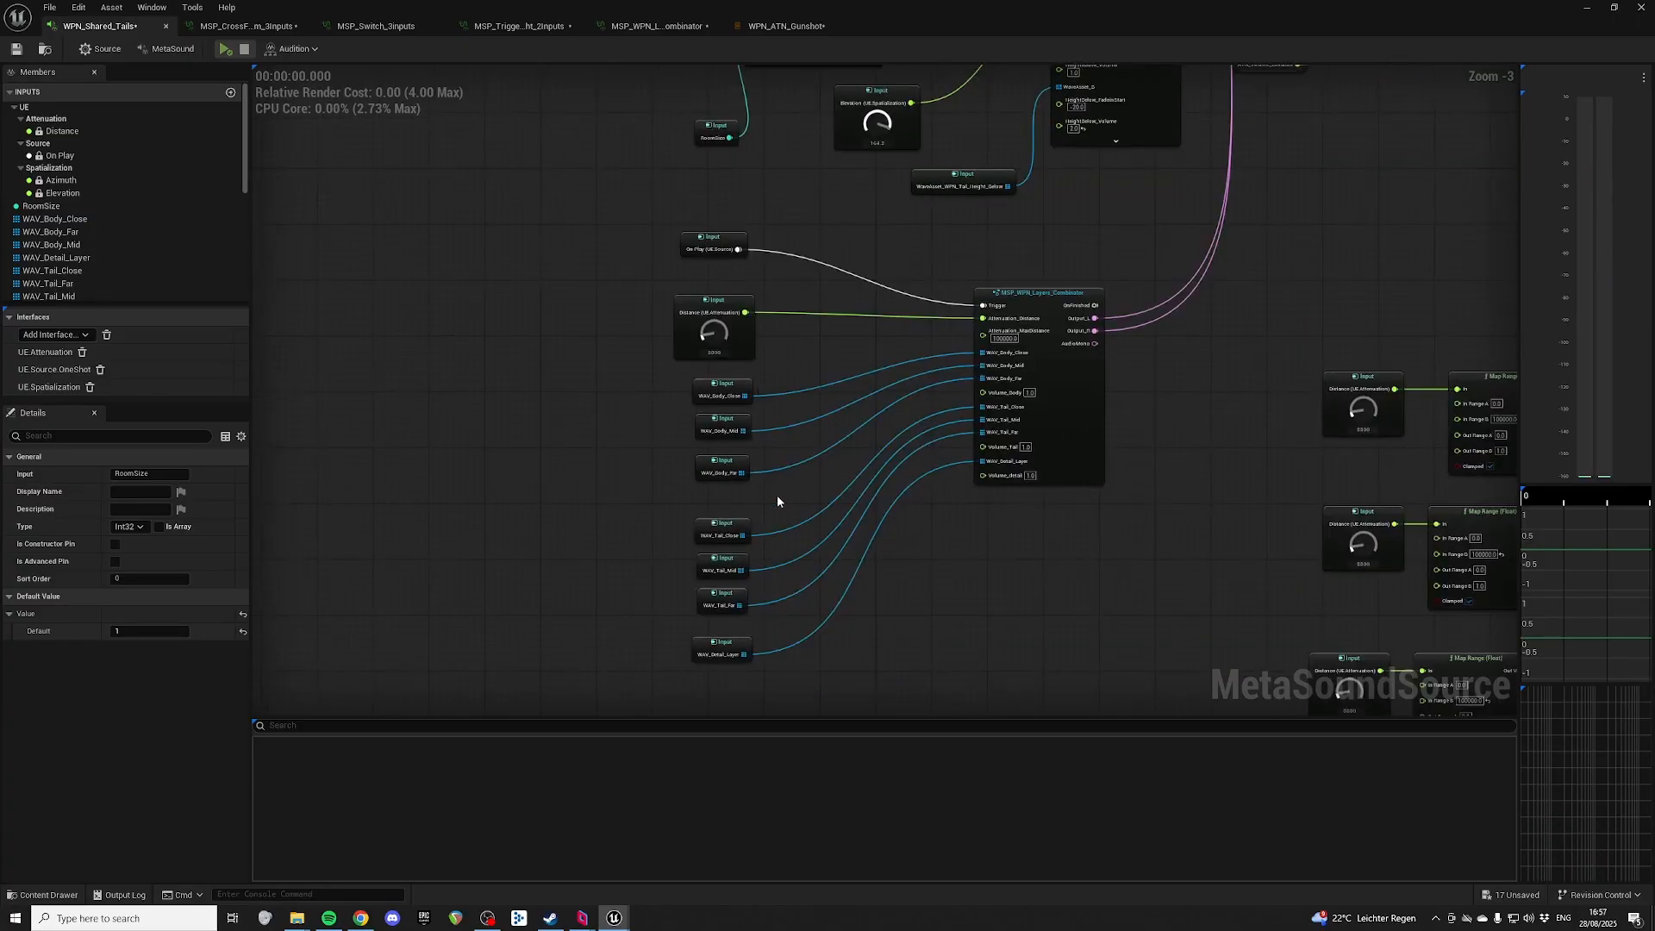
Step: Examine the body, tail and detail wave inputs and volume settings of the MSP_WPN_Layers_Combinator node
{"action": "right_click_drag", "start_coordinate": [777, 501], "coordinate": [701, 349]}
{"action": "right_click_drag", "start_coordinate": [840, 387], "coordinate": [1035, 509]}
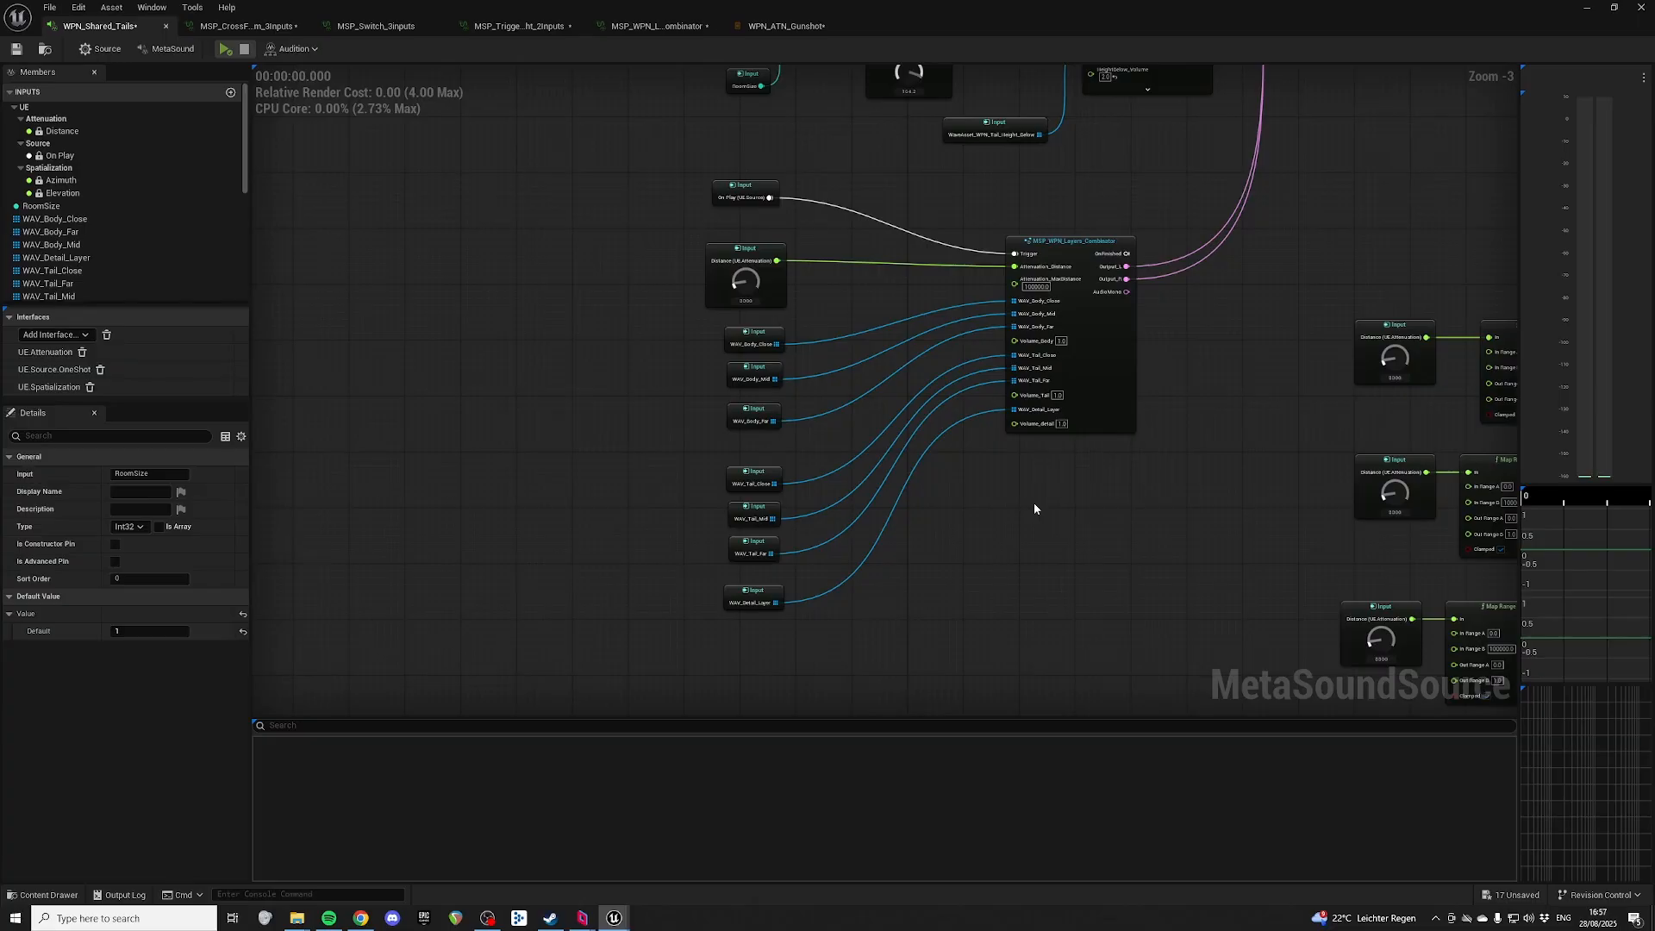
{"action": "right_click_drag", "start_coordinate": [1026, 536], "coordinate": [1015, 492]}
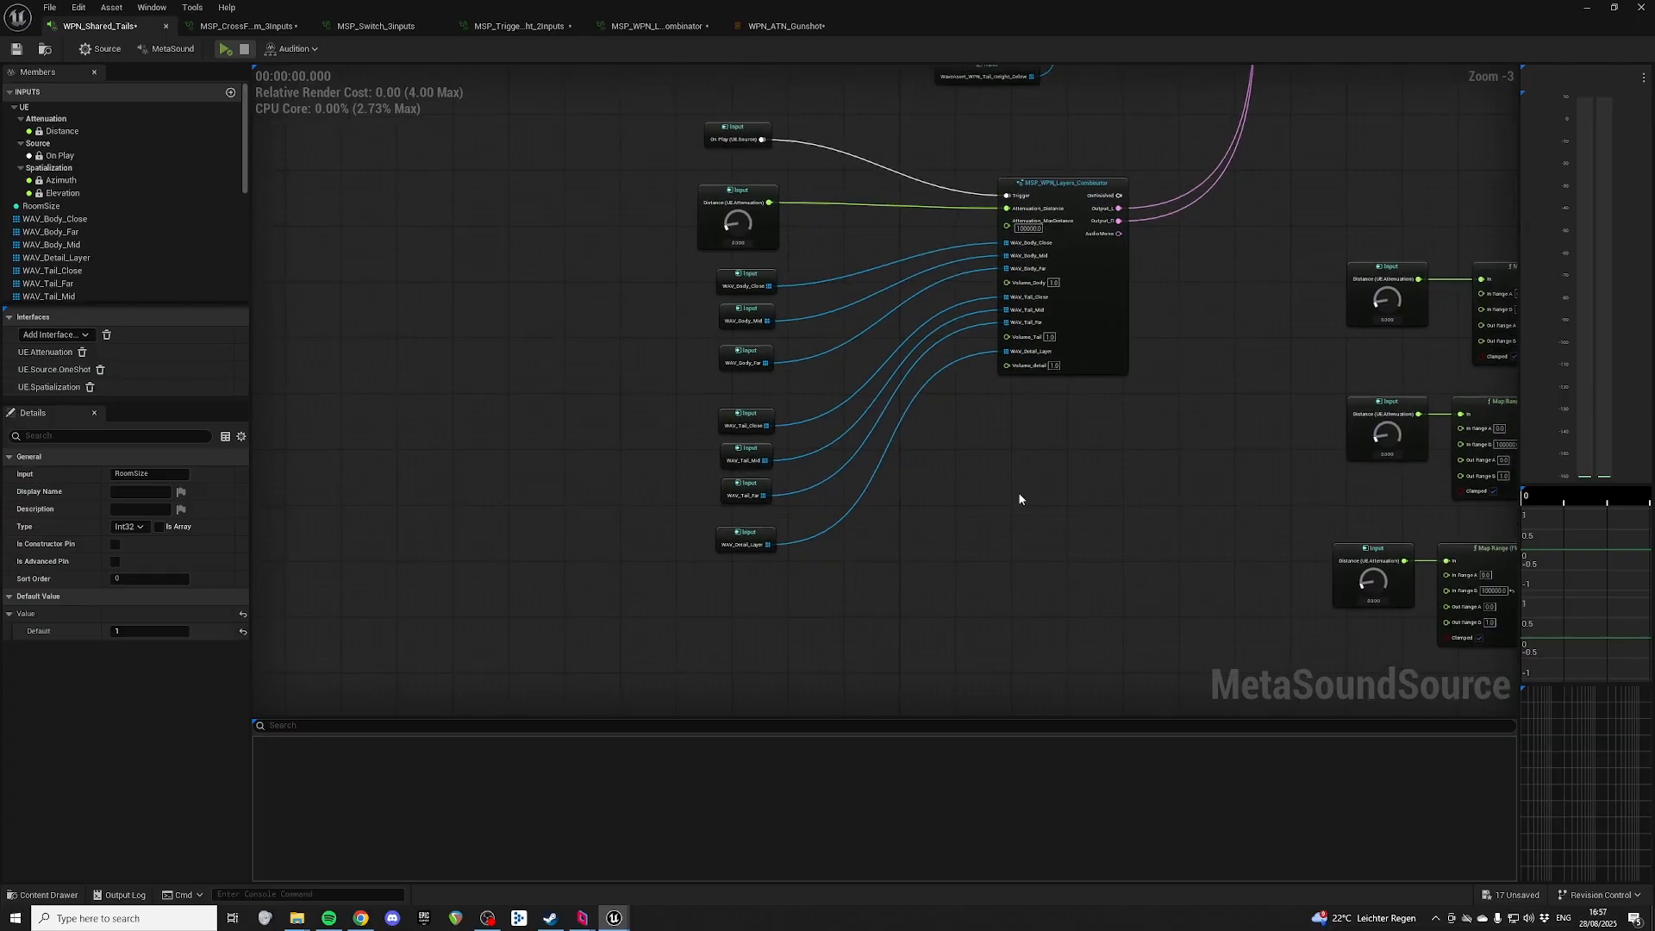
{"action": "scroll", "coordinate": [897, 326], "scroll_direction": "up", "scroll_amount": 3}
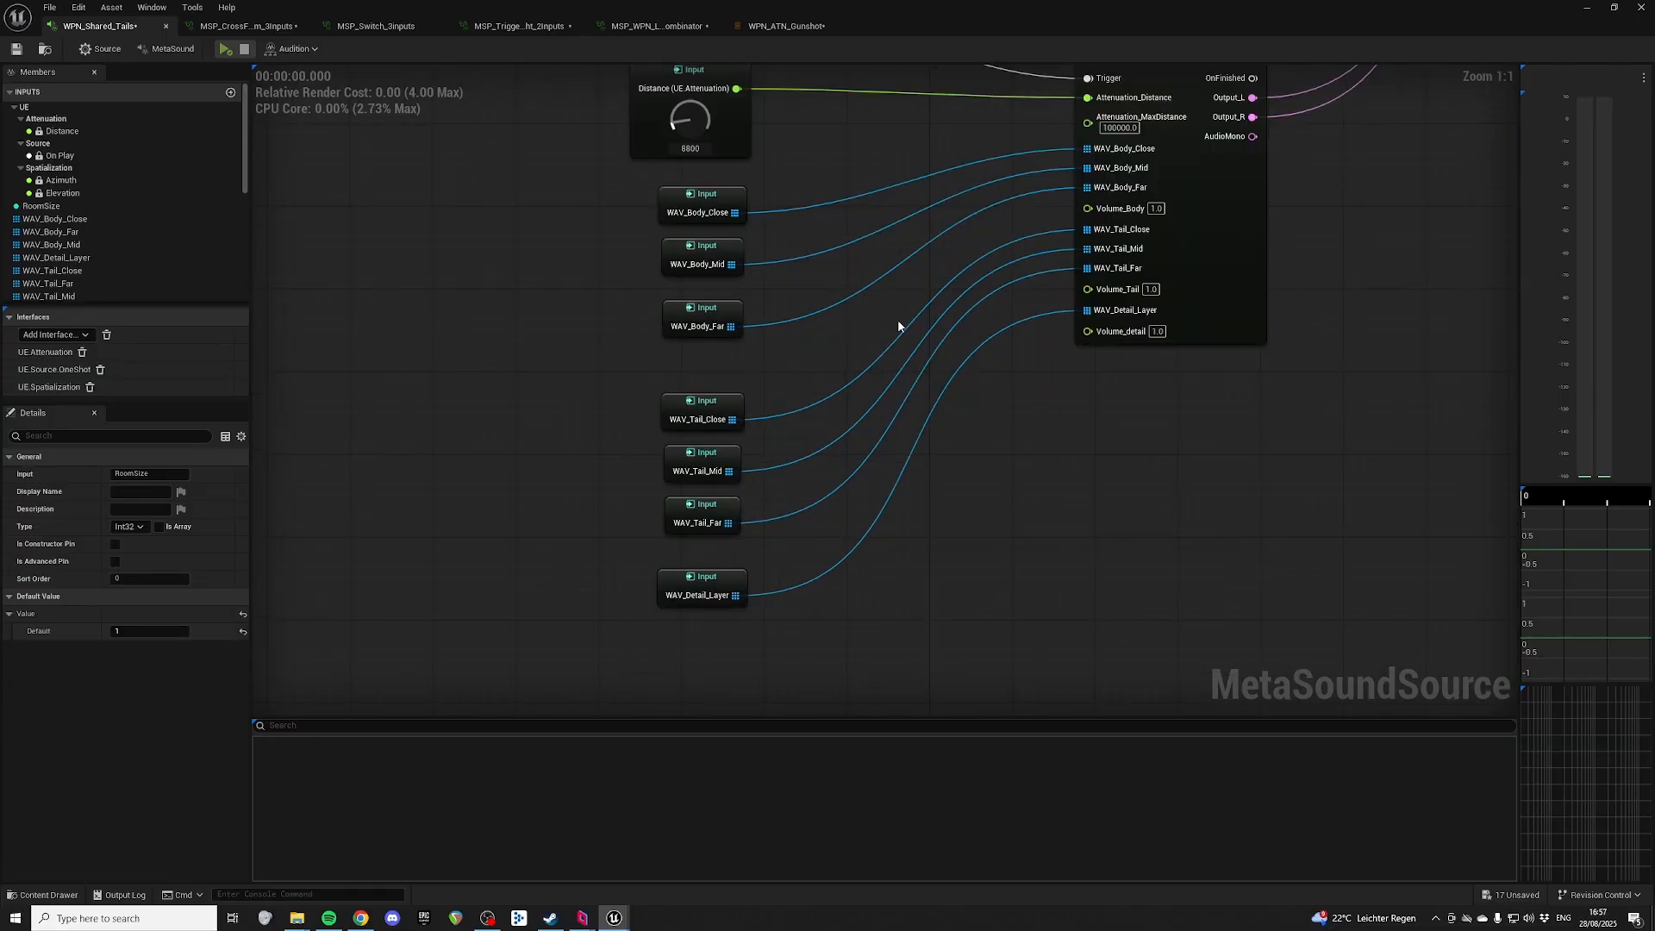
{"action": "right_click_drag", "start_coordinate": [867, 302], "coordinate": [699, 516]}
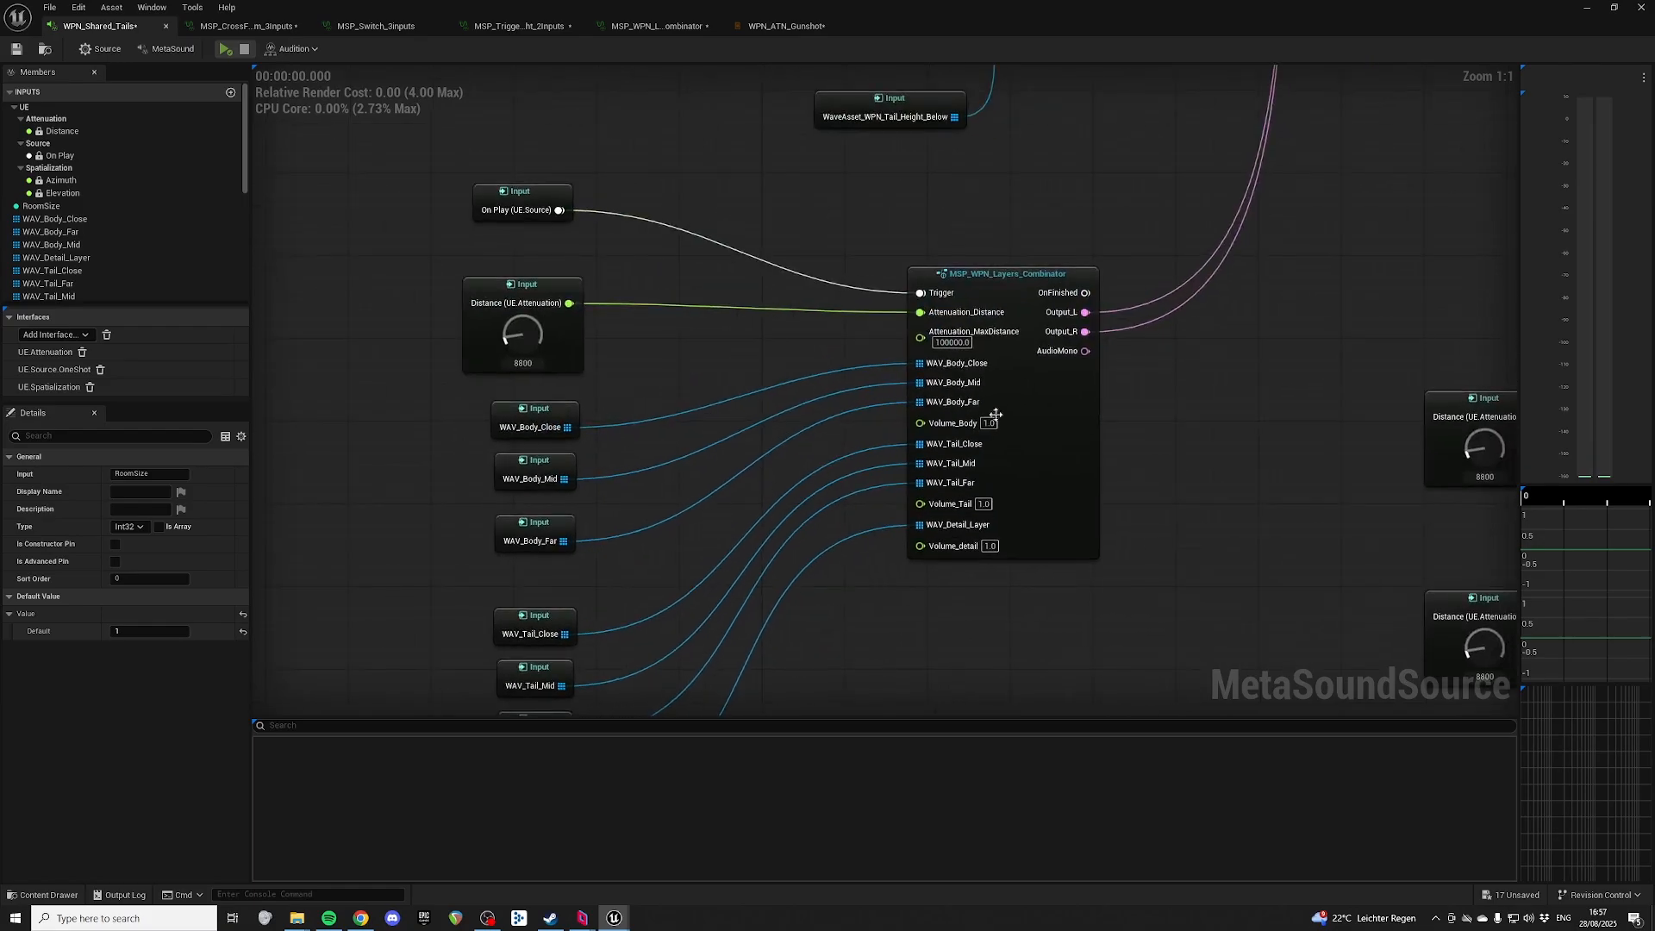